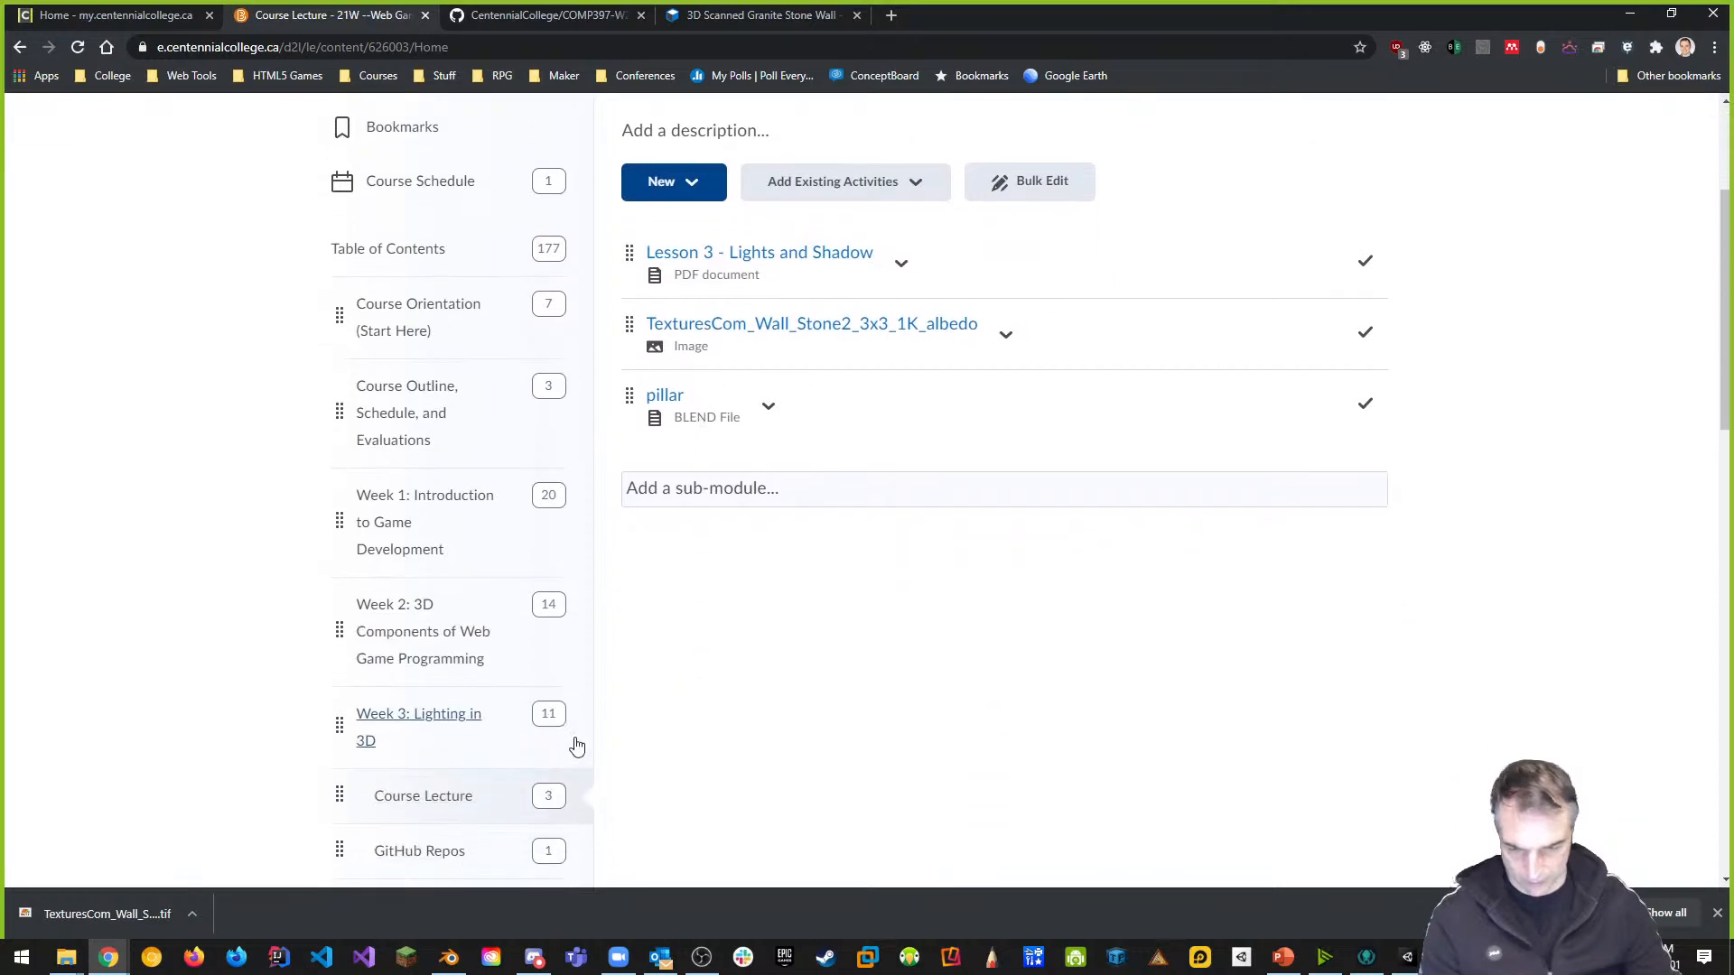
Start adding a new video to the YouTube Recordings section of Week 3: Lighting in 3D
{"action": "scroll", "coordinate": [515, 461], "scroll_direction": "up", "scroll_amount": 2}
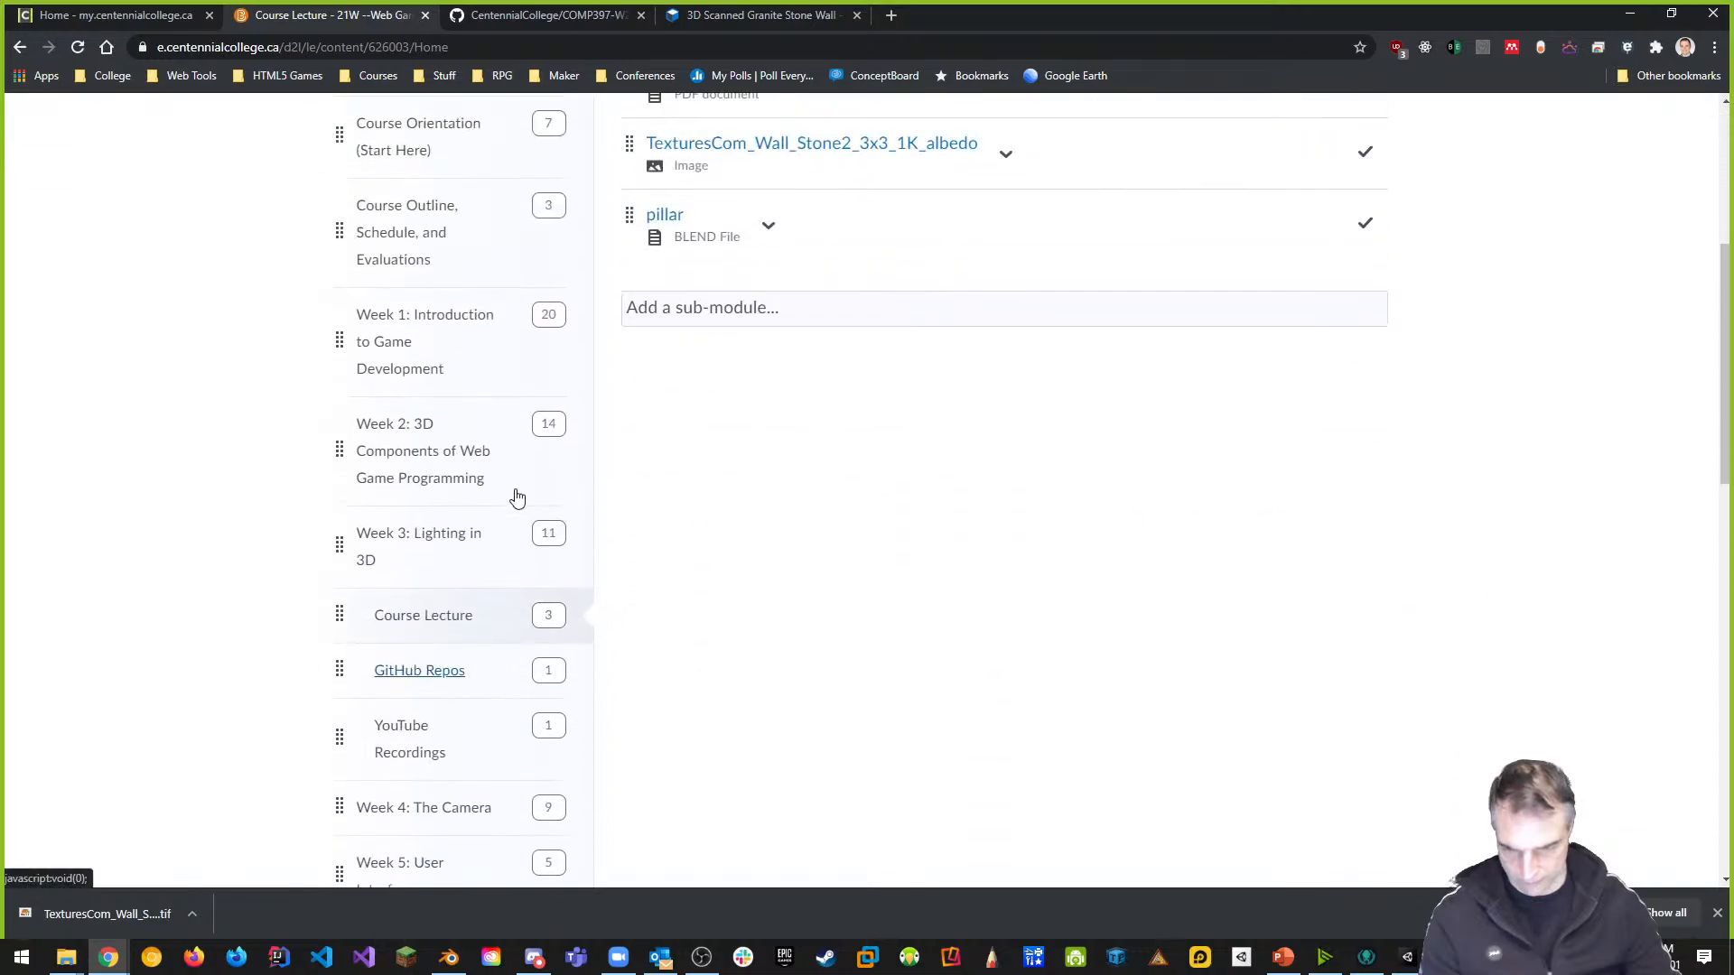
{"action": "scroll", "coordinate": [443, 645], "scroll_direction": "down", "scroll_amount": 1}
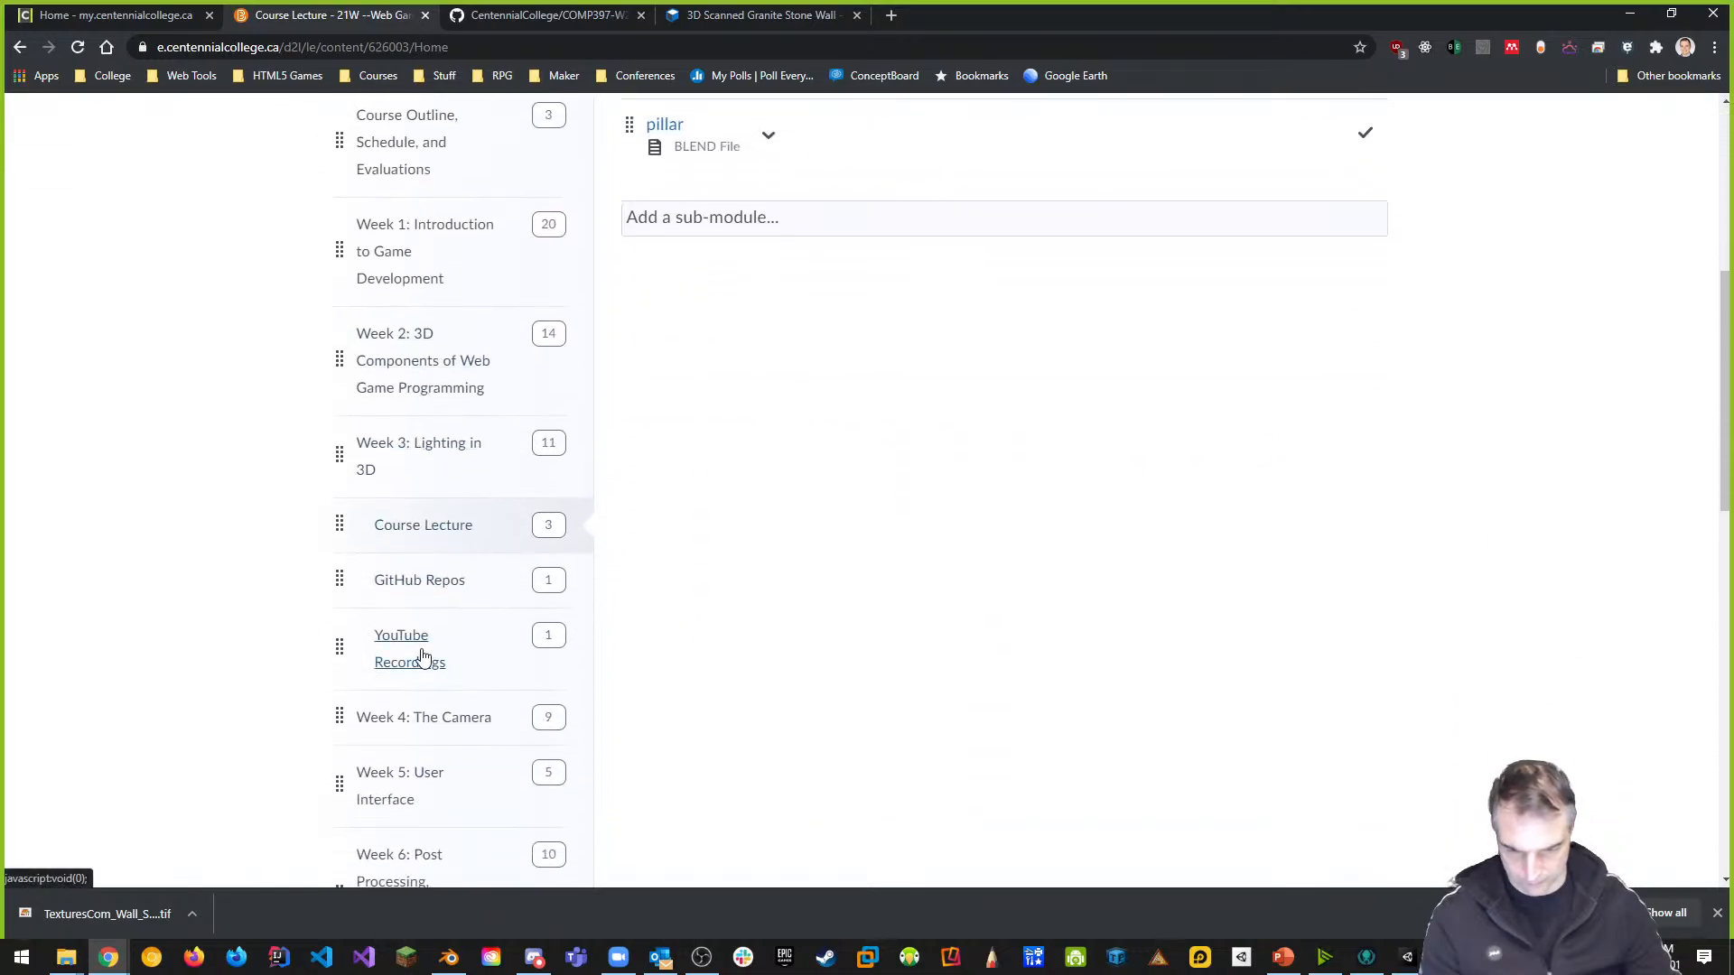
{"action": "left_click", "coordinate": [425, 659]}
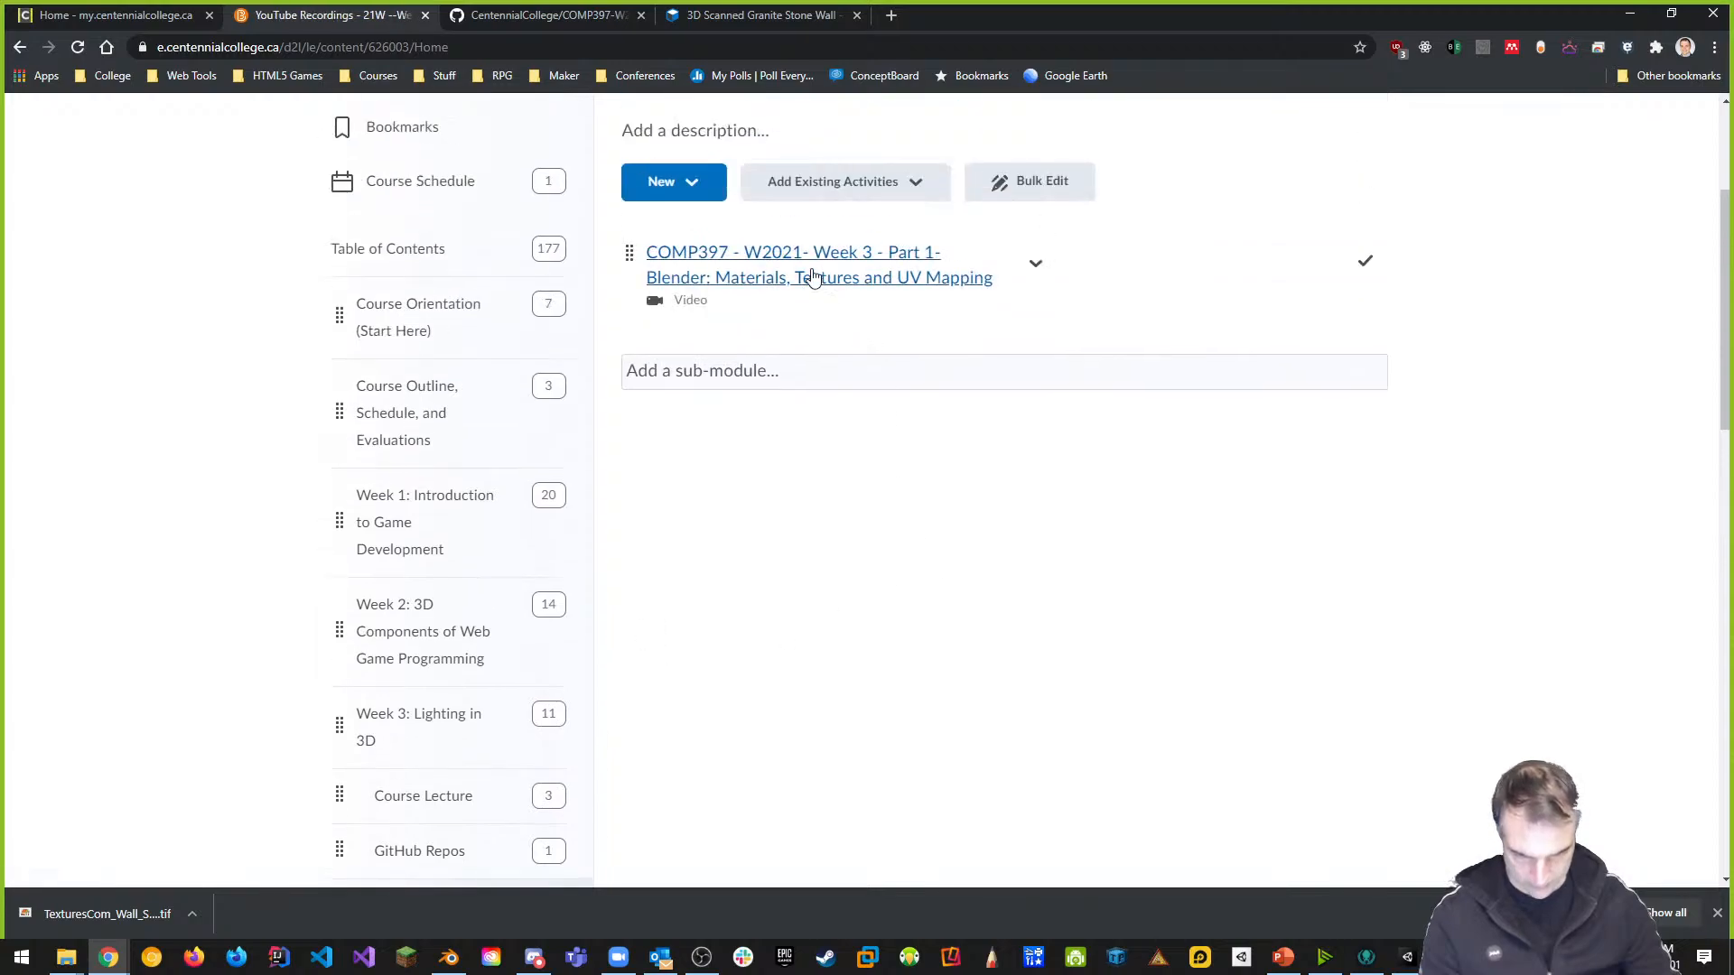
{"action": "left_click", "coordinate": [693, 186]}
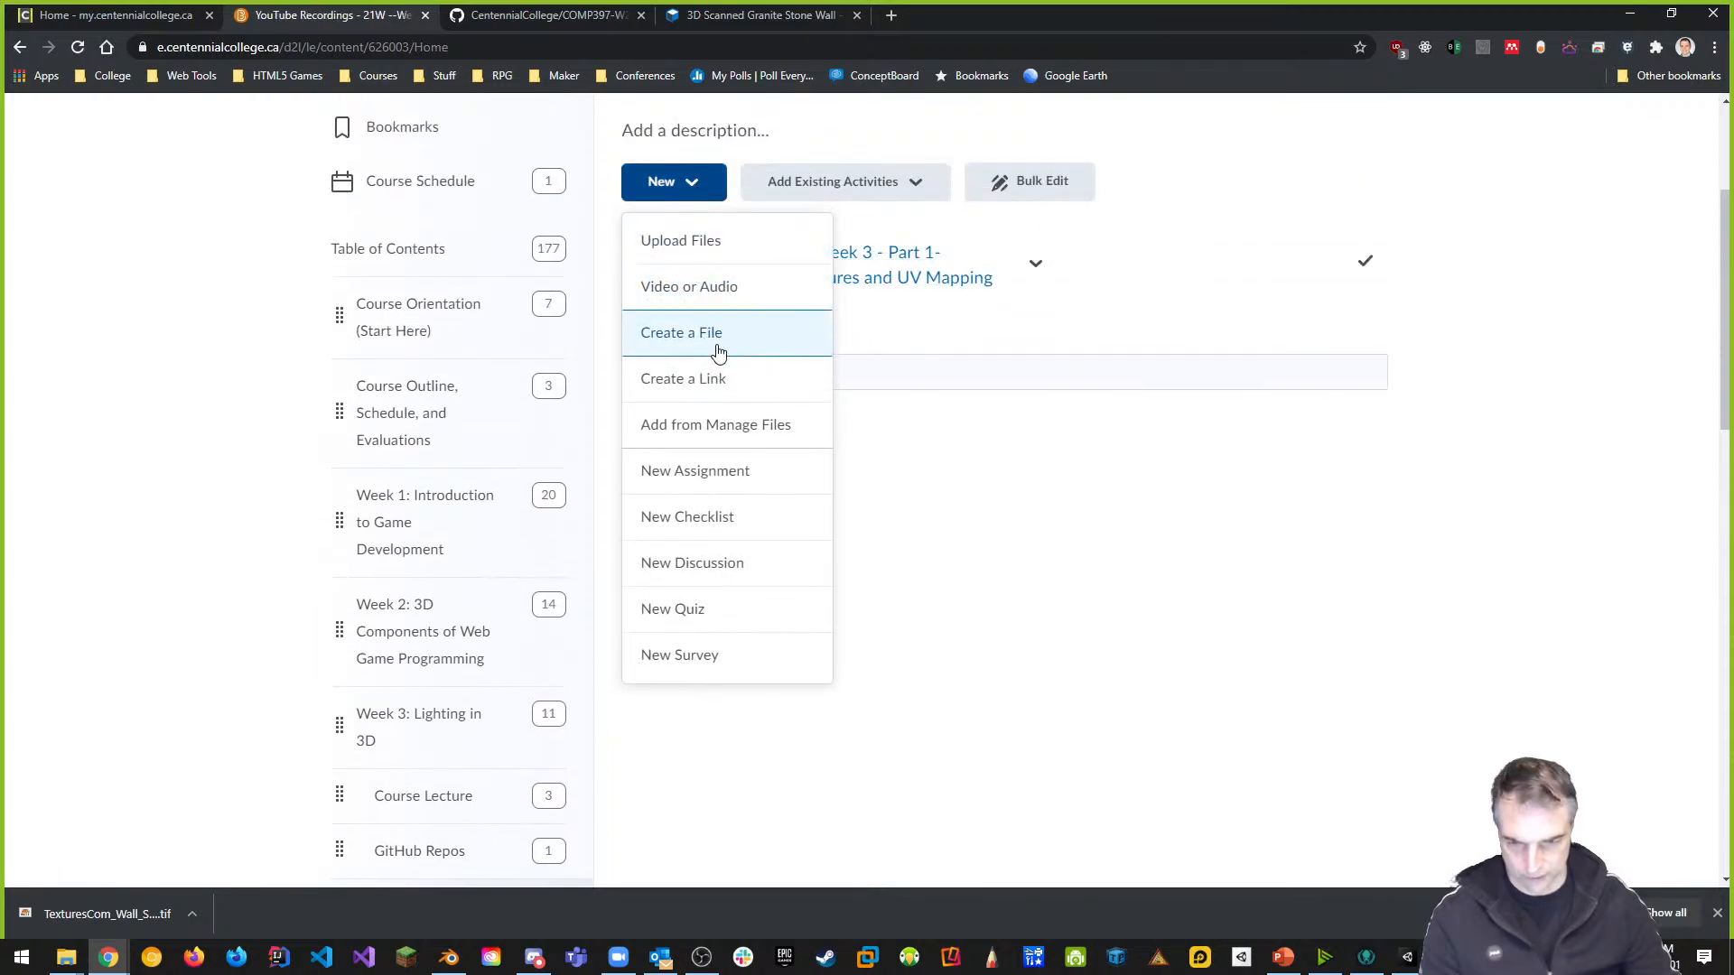
{"action": "left_click", "coordinate": [719, 304]}
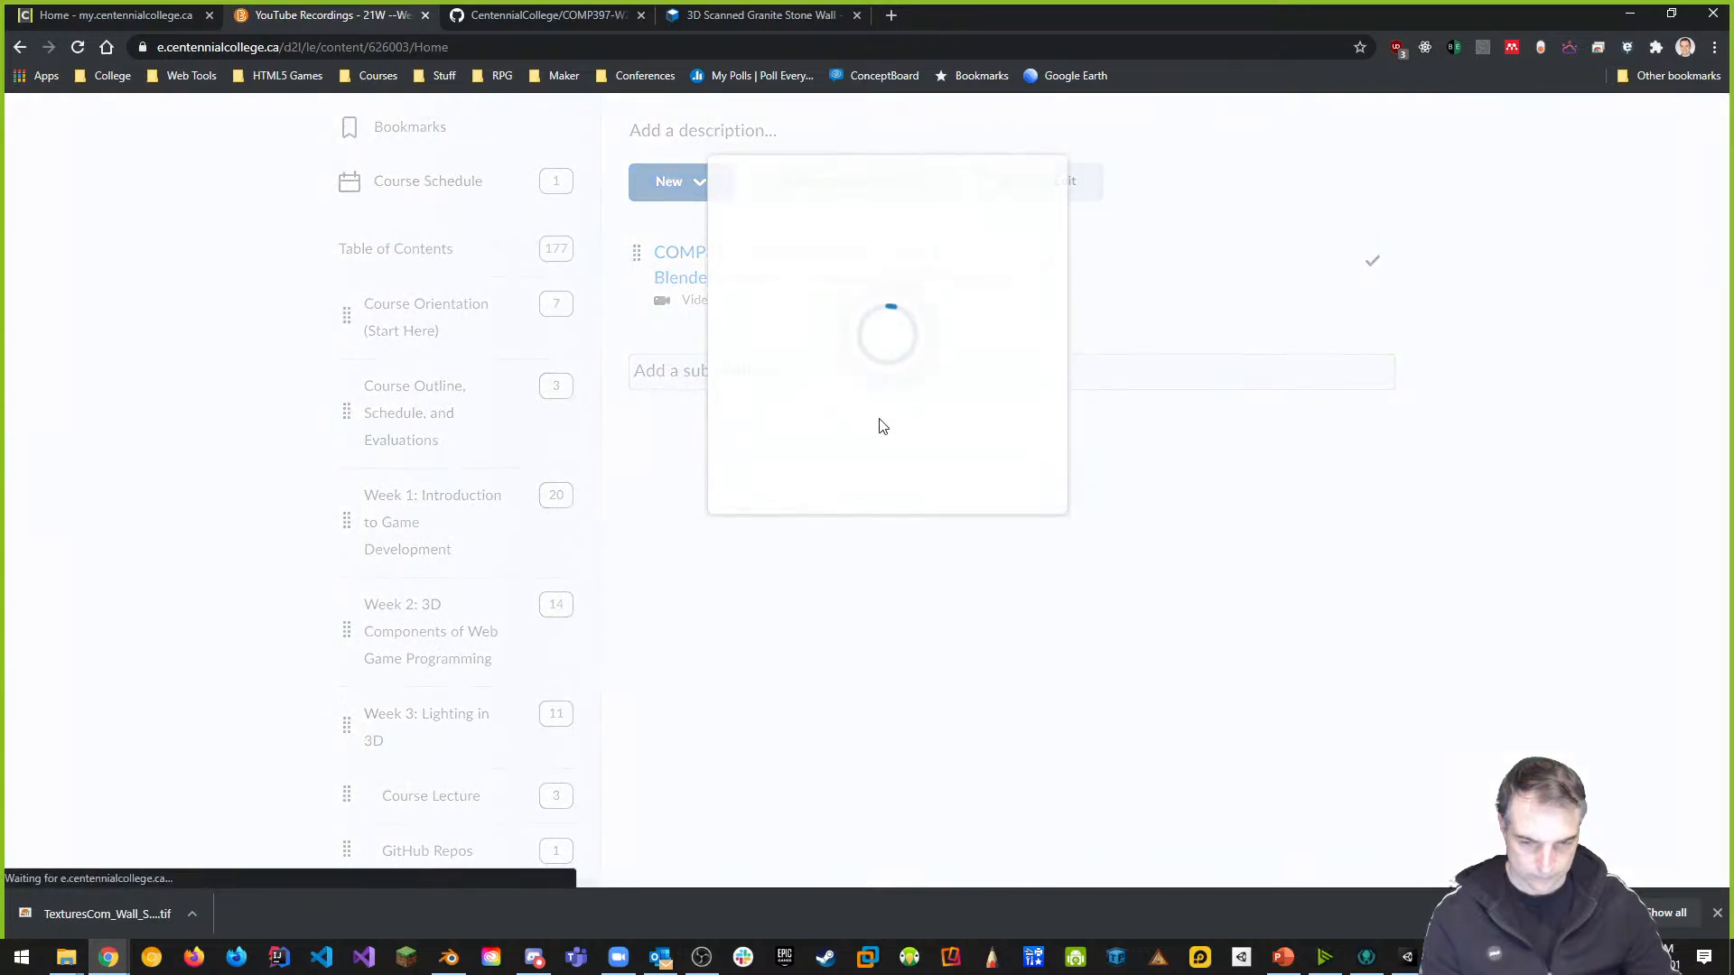
{"action": "type", "text": "https://studio.youtube.com/video/VRktKseuiQc/livestreaming"}
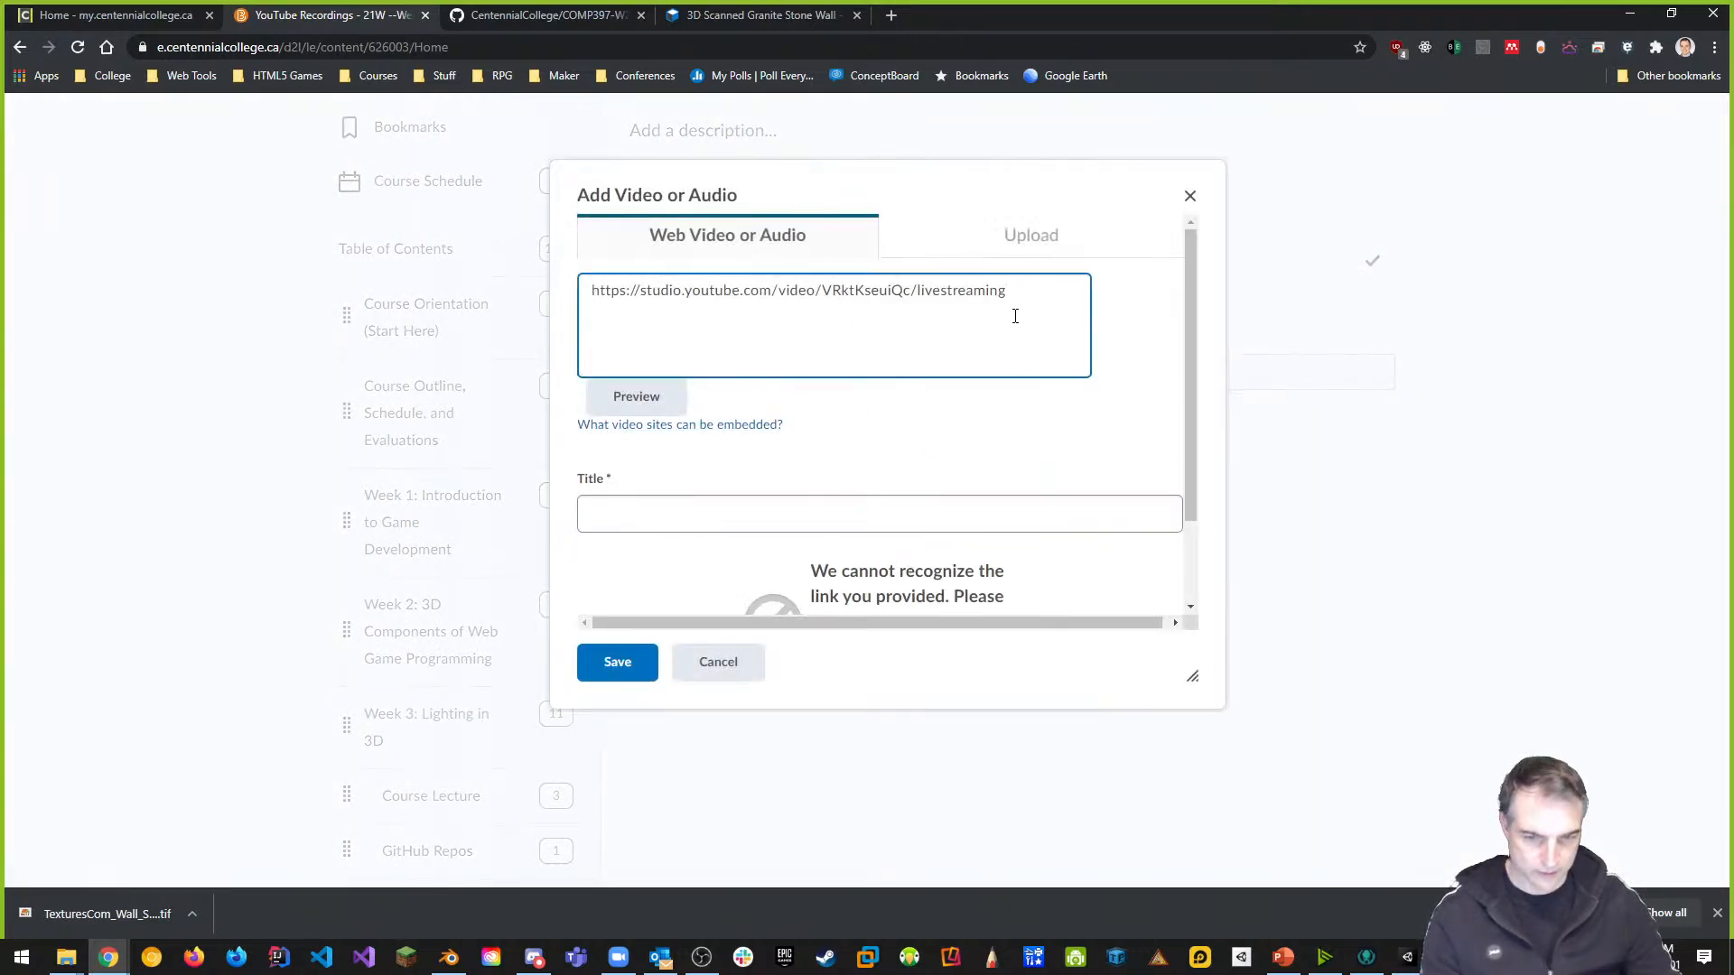
{"action": "left_click_drag", "start_coordinate": [1027, 292], "coordinate": [362, 290]}
{"action": "key", "text": "BackSpace"}
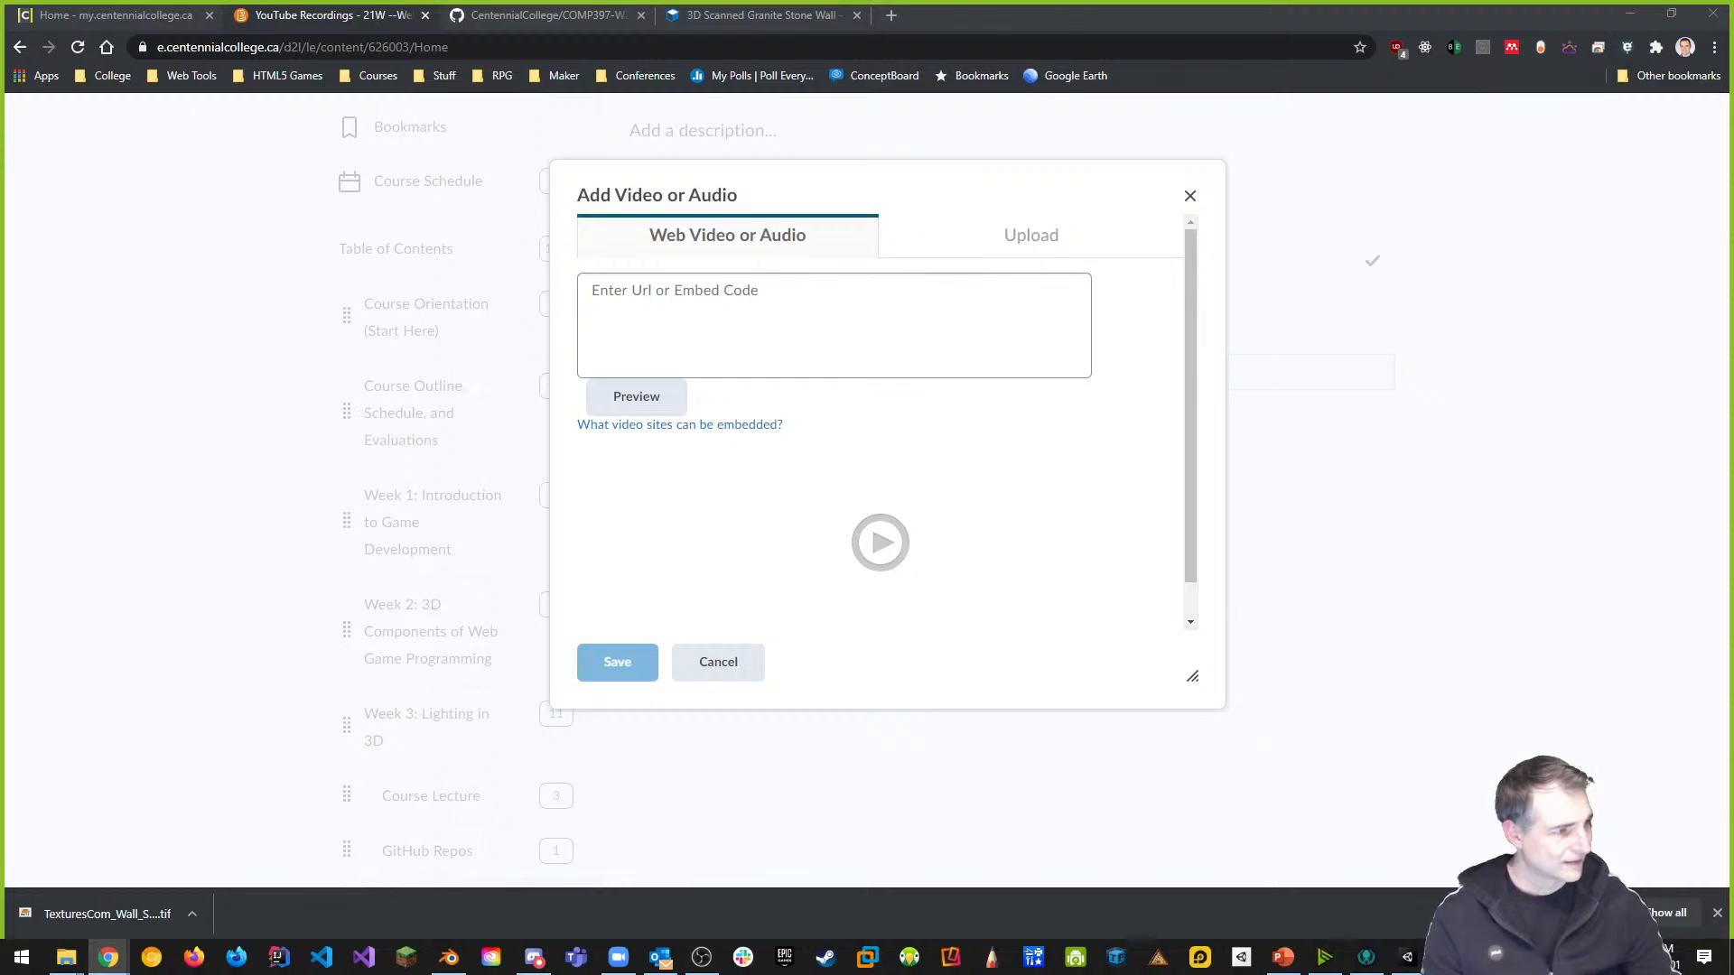
{"action": "left_click", "coordinate": [674, 322]}
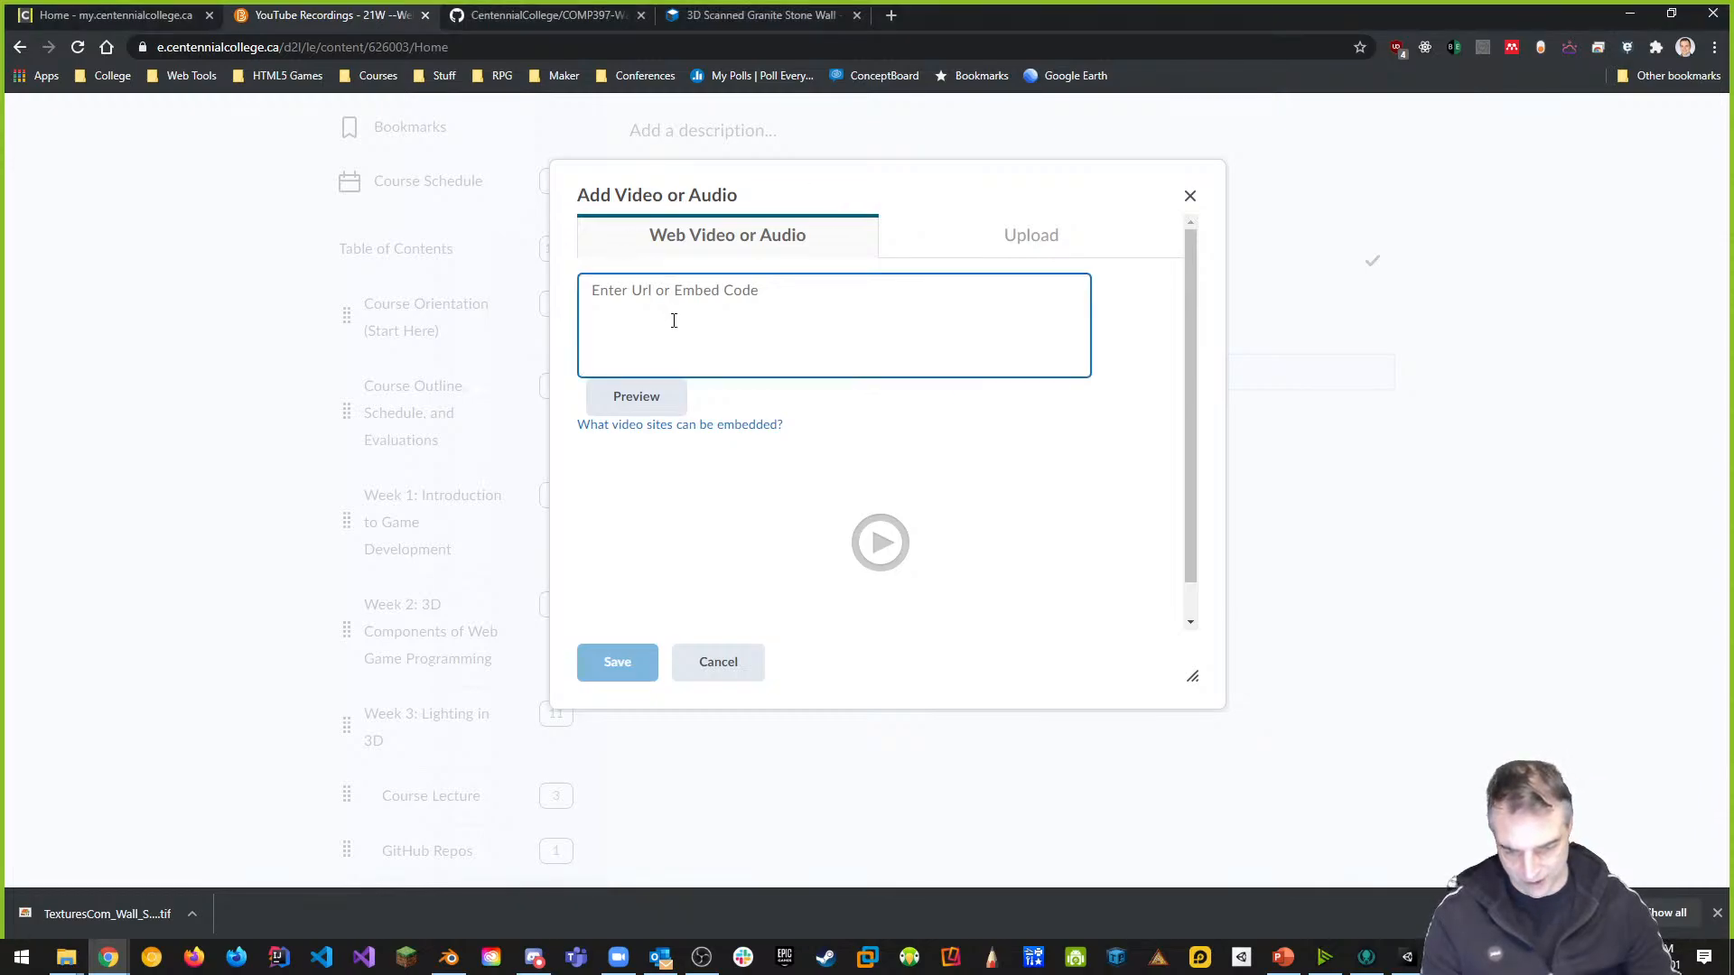
{"action": "type", "text": "https://youtu.be/VRktKseuiQc"}
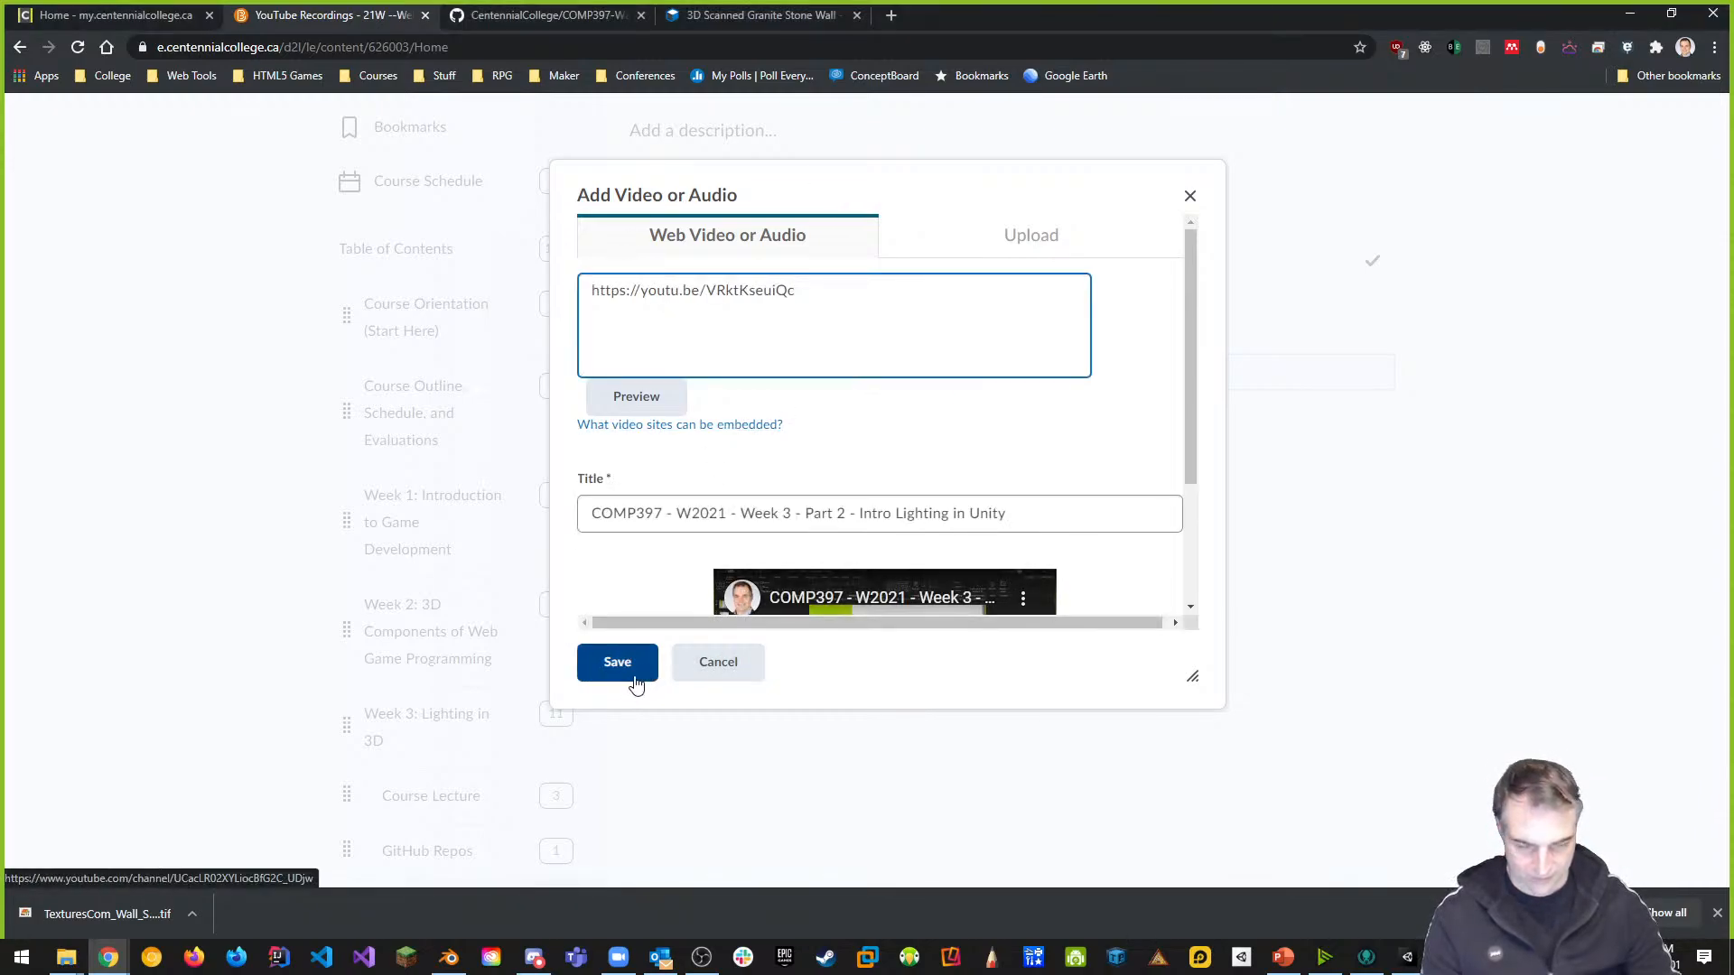
{"action": "left_click", "coordinate": [618, 663]}
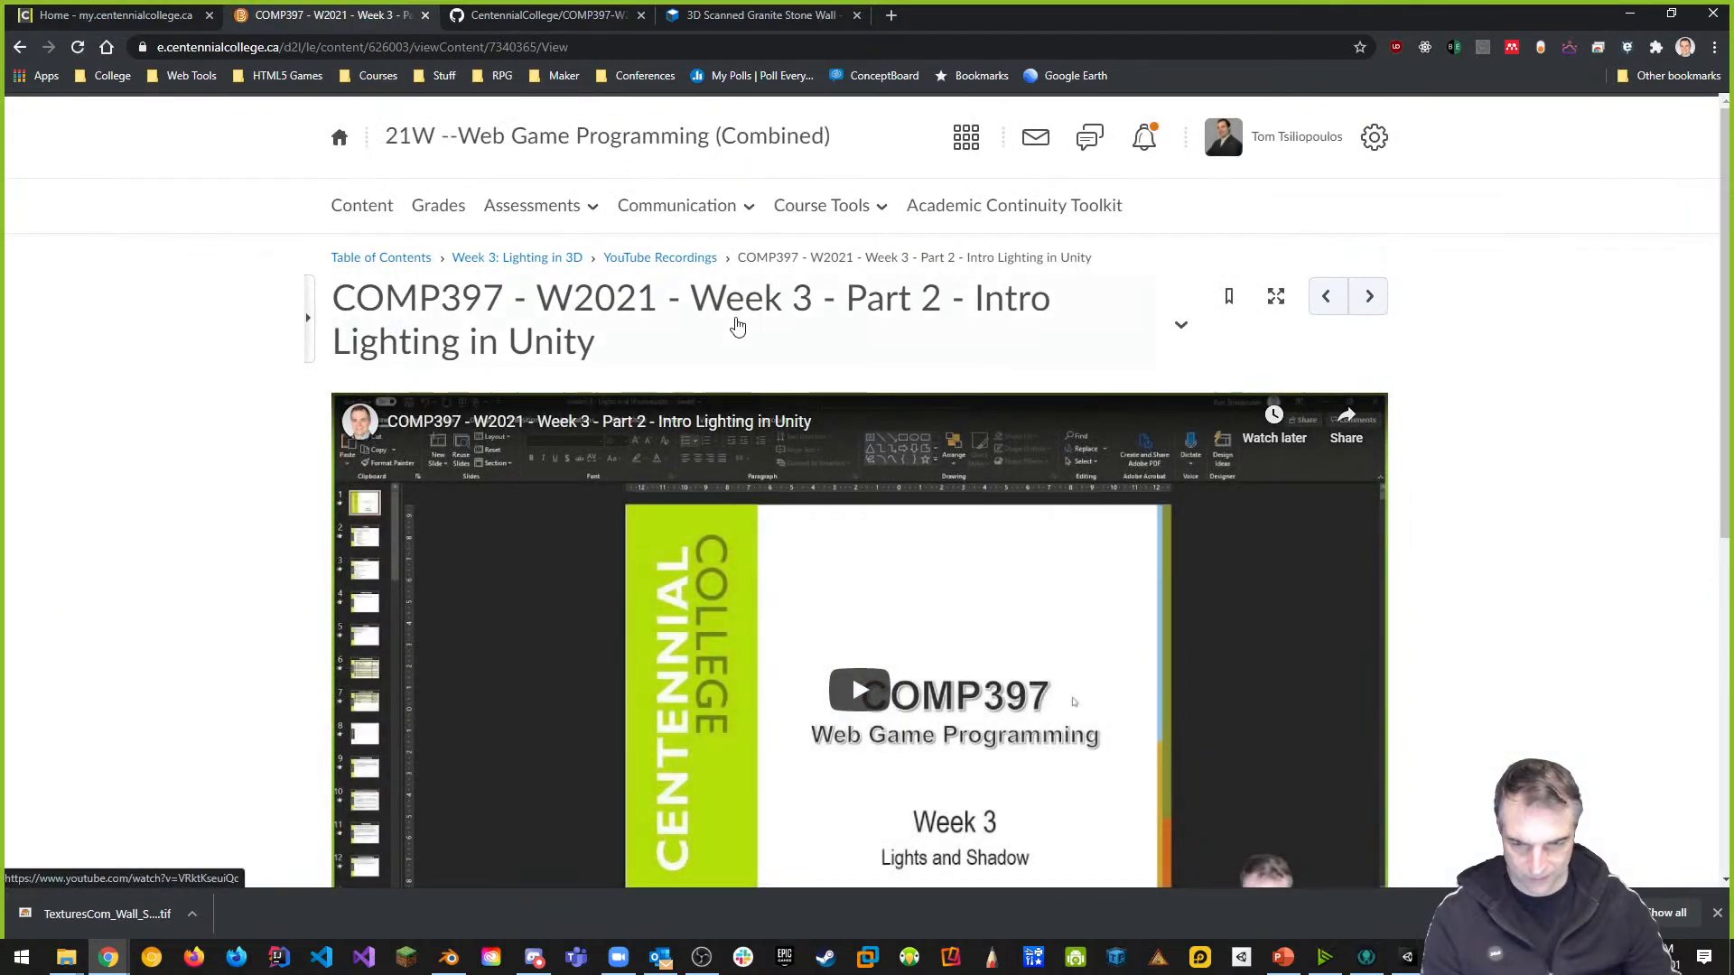
{"action": "left_click", "coordinate": [651, 262]}
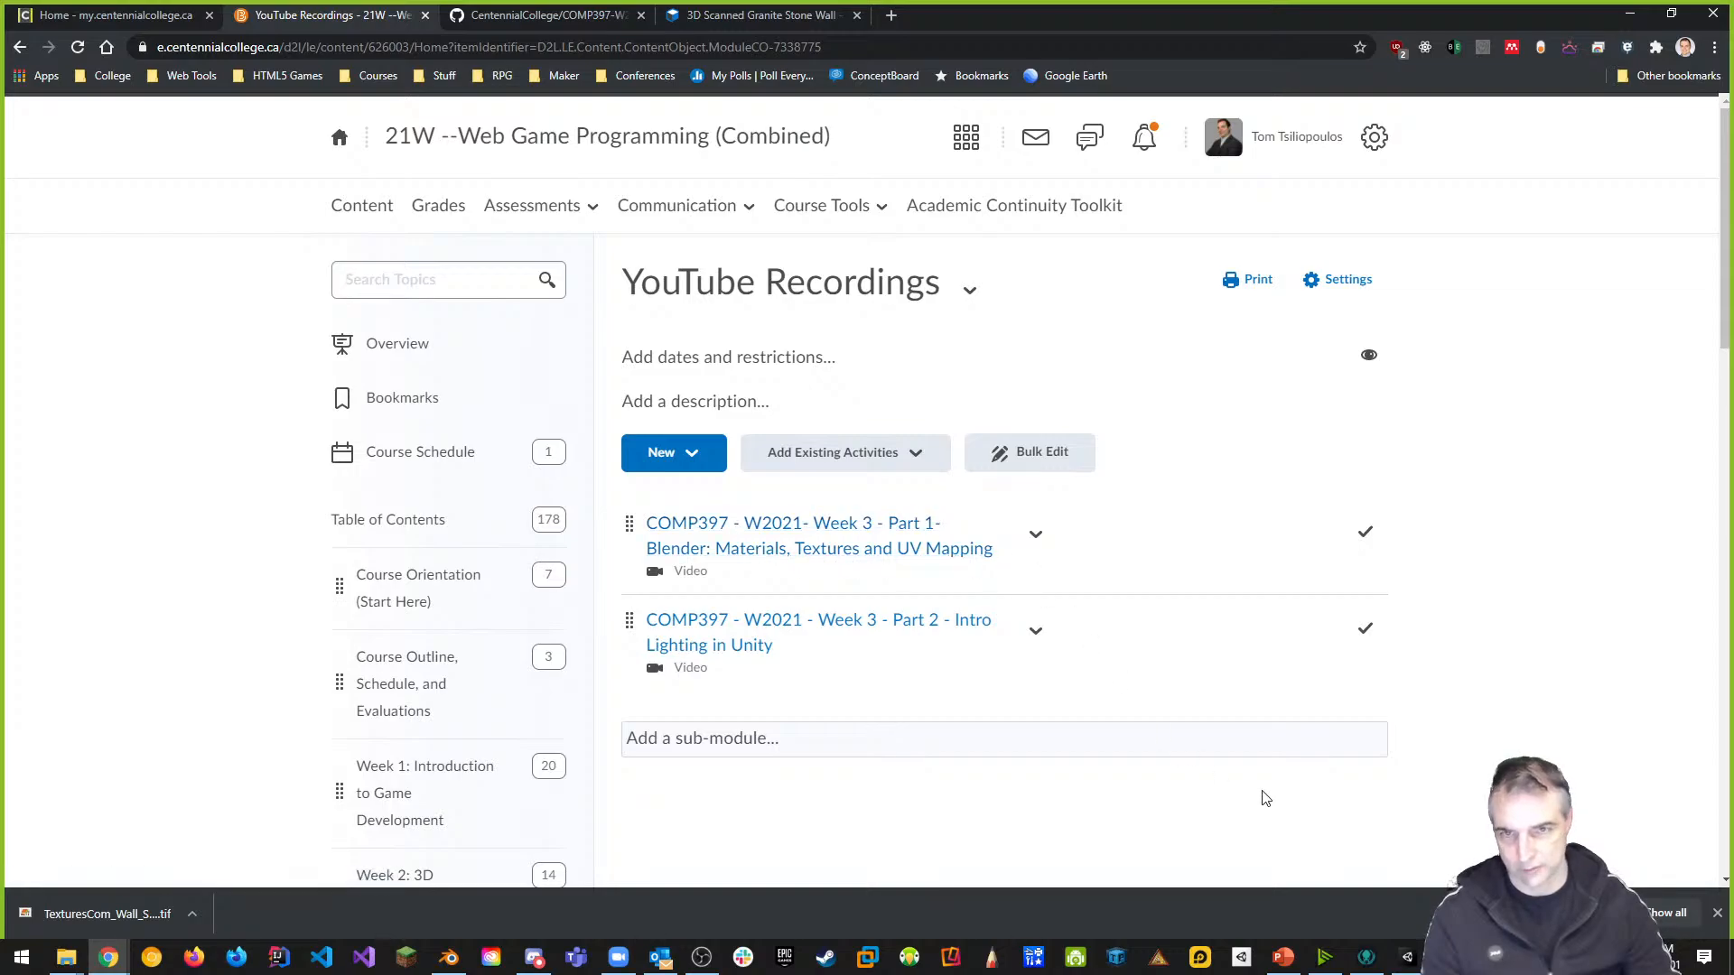
Switch to the Unity project and select the Main scene asset in the _Scenes folder
{"action": "left_click", "coordinate": [1630, 14]}
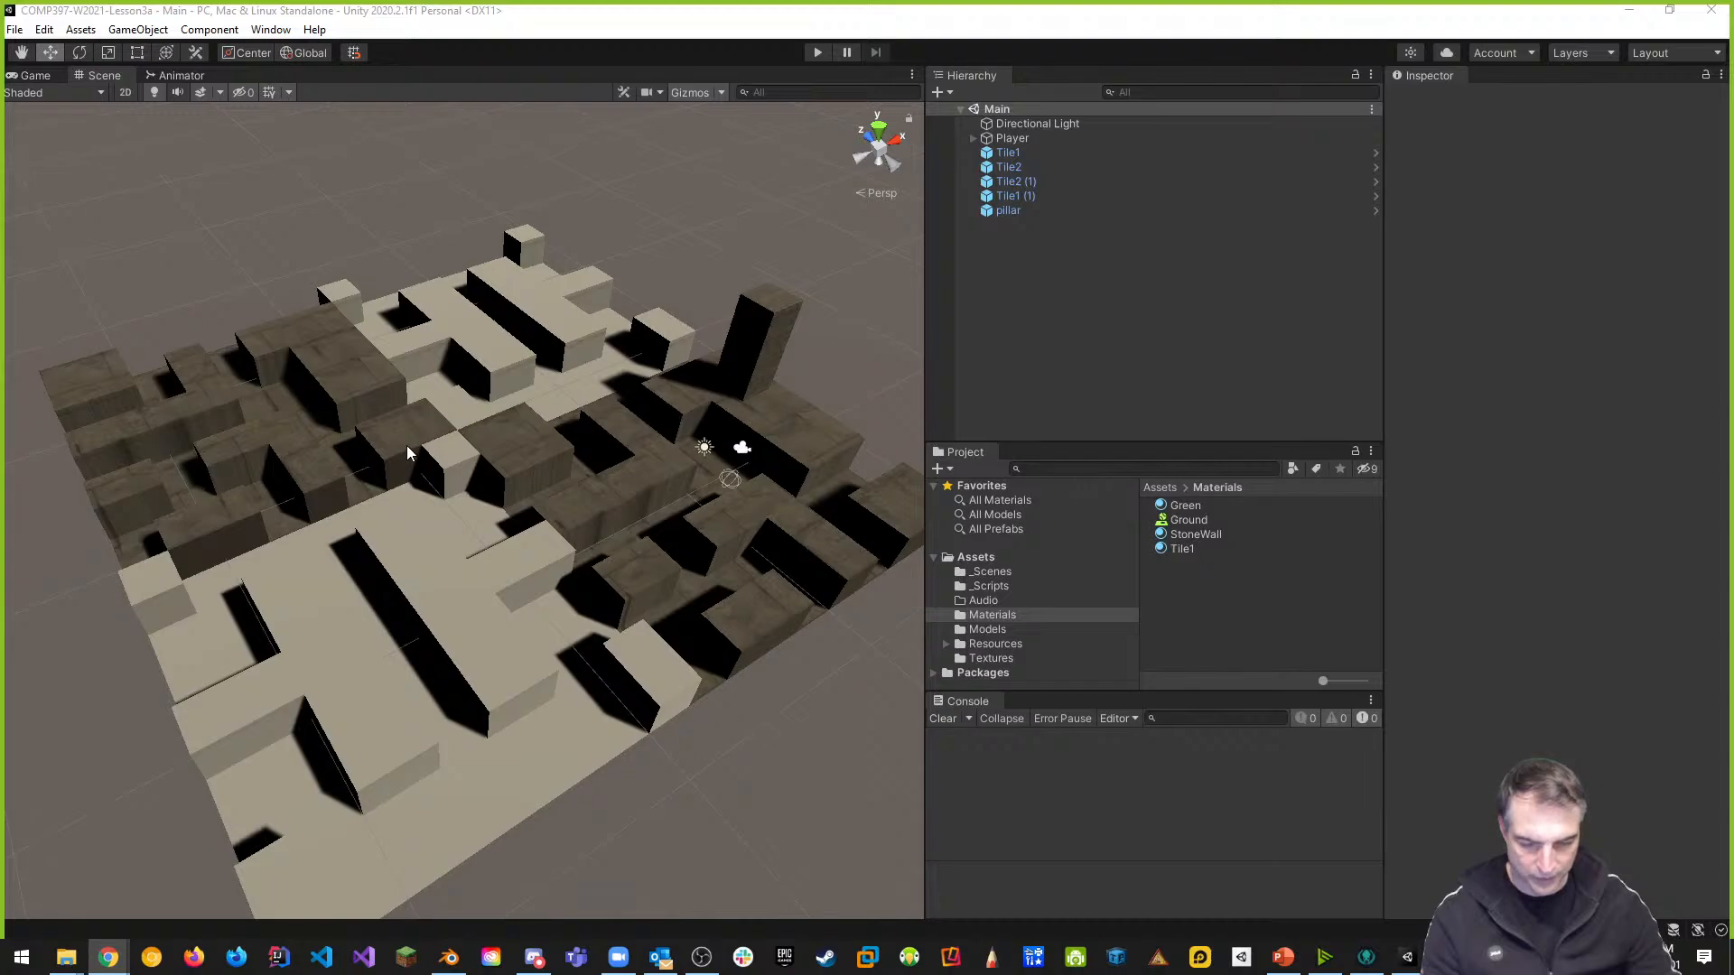
{"action": "middle_click_drag", "start_coordinate": [406, 448], "coordinate": [380, 396]}
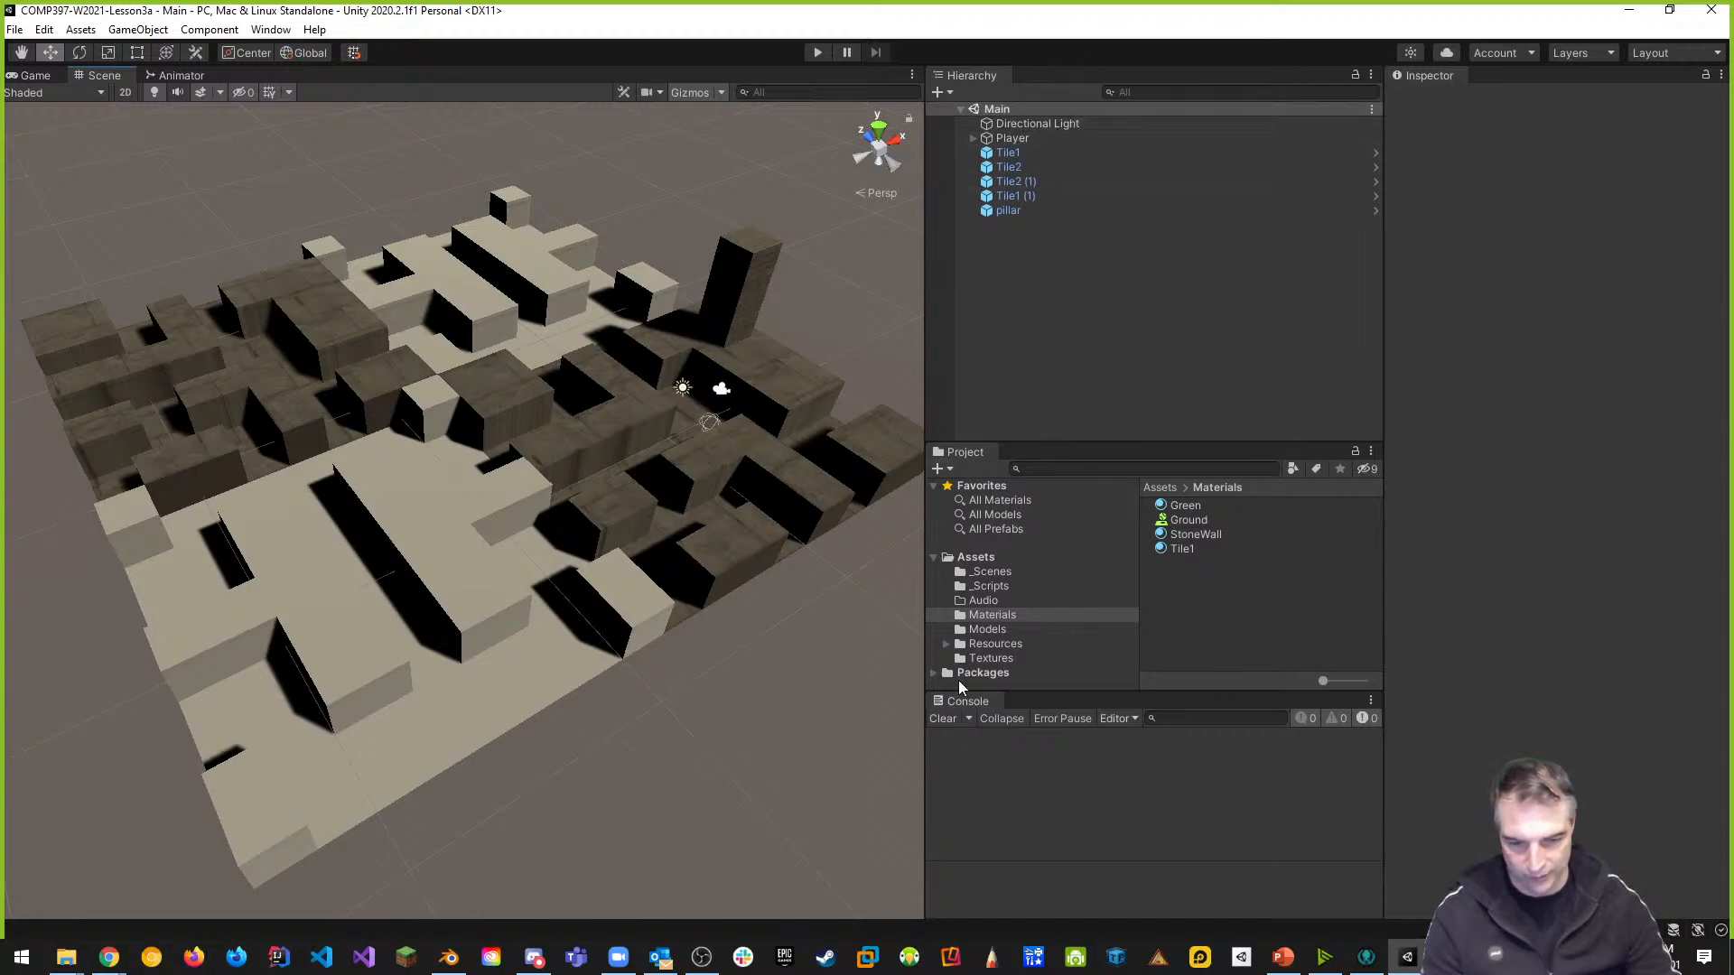
{"action": "left_click", "coordinate": [988, 574]}
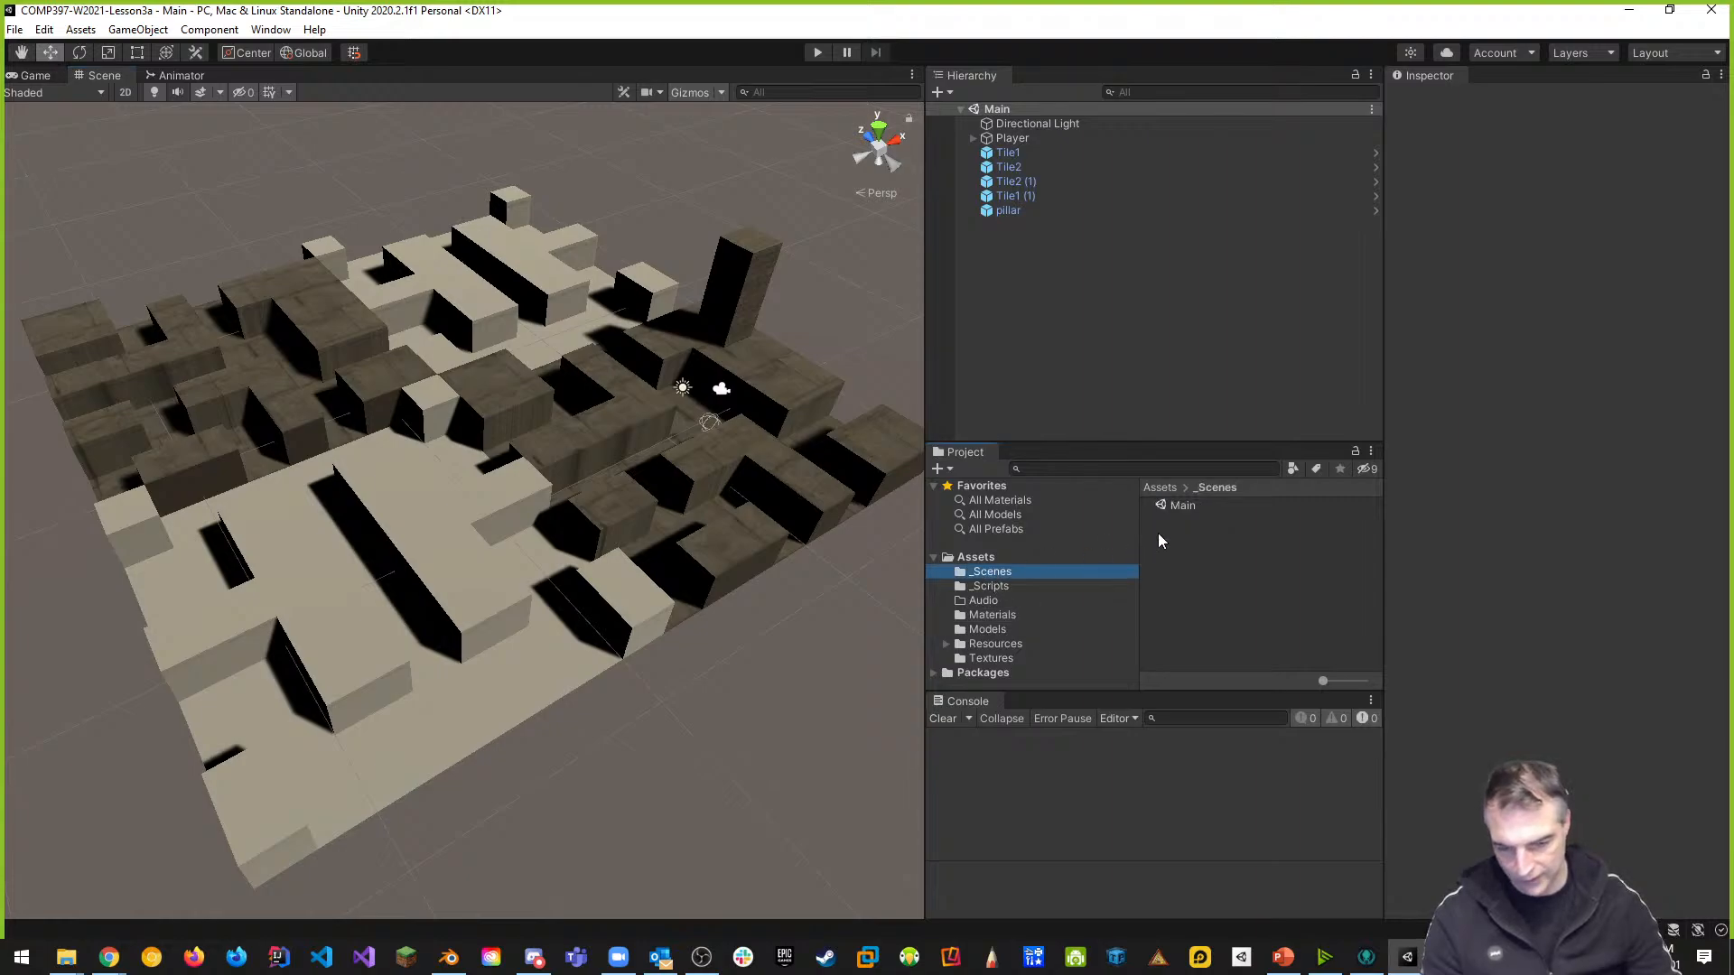
{"action": "left_click", "coordinate": [1171, 506]}
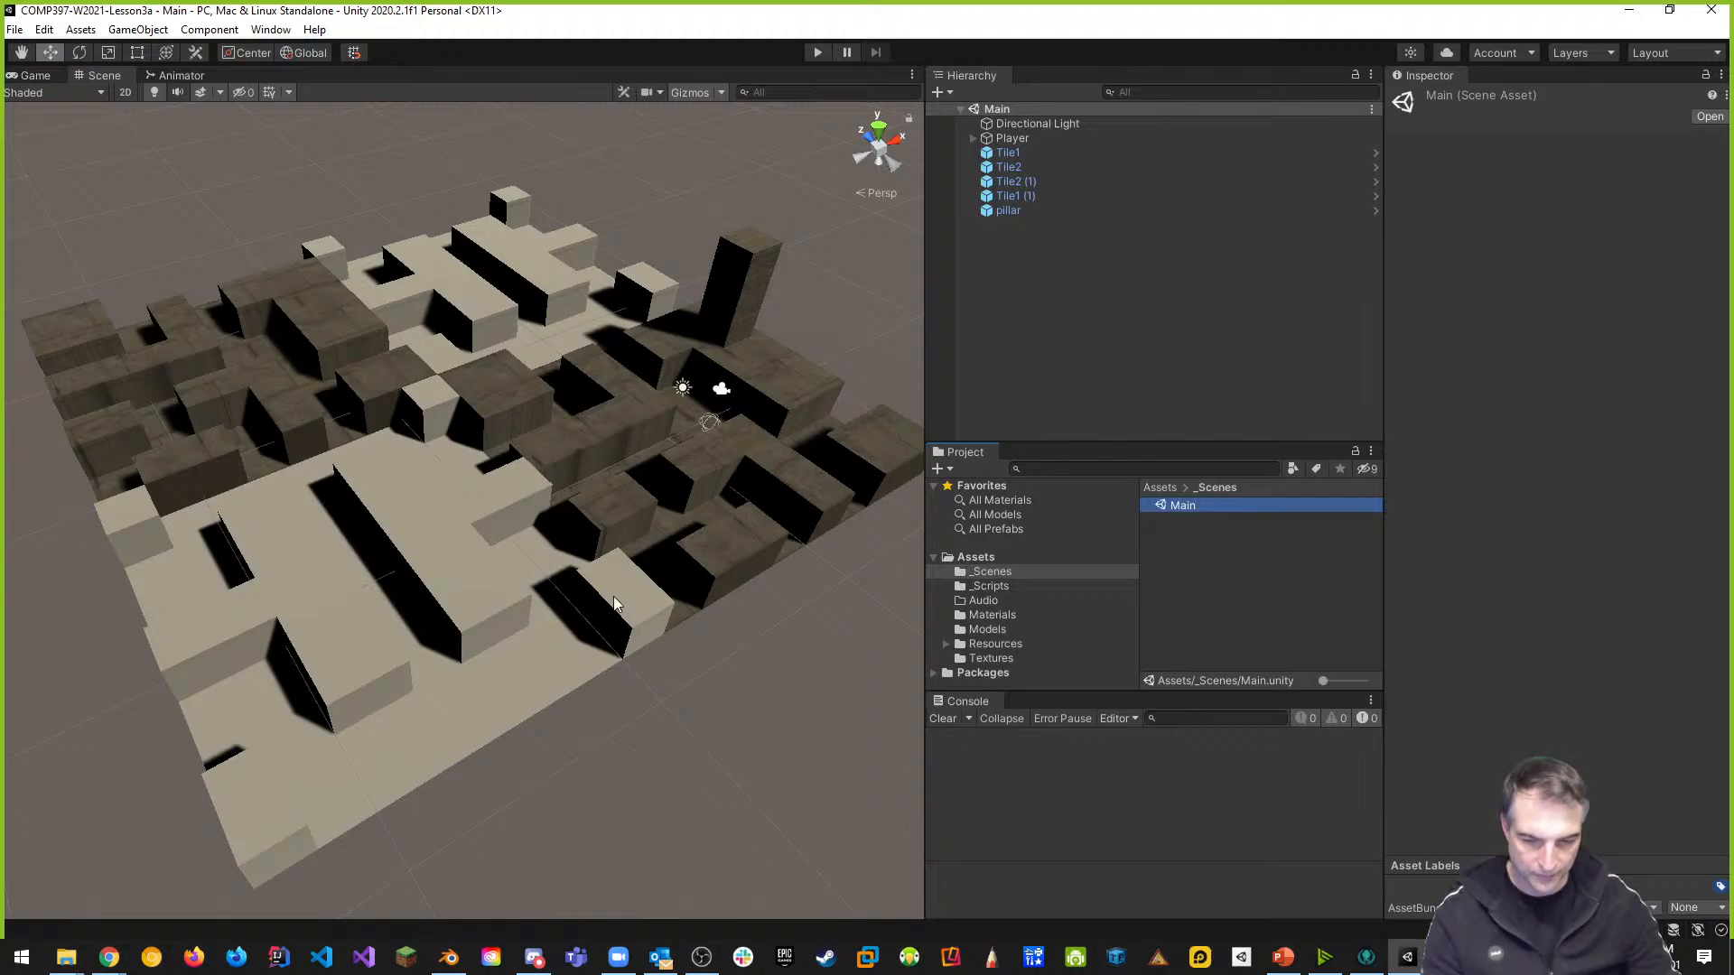
Switch to Blender and show the pillar model in the UV Editing workspace
{"action": "left_click", "coordinate": [449, 959]}
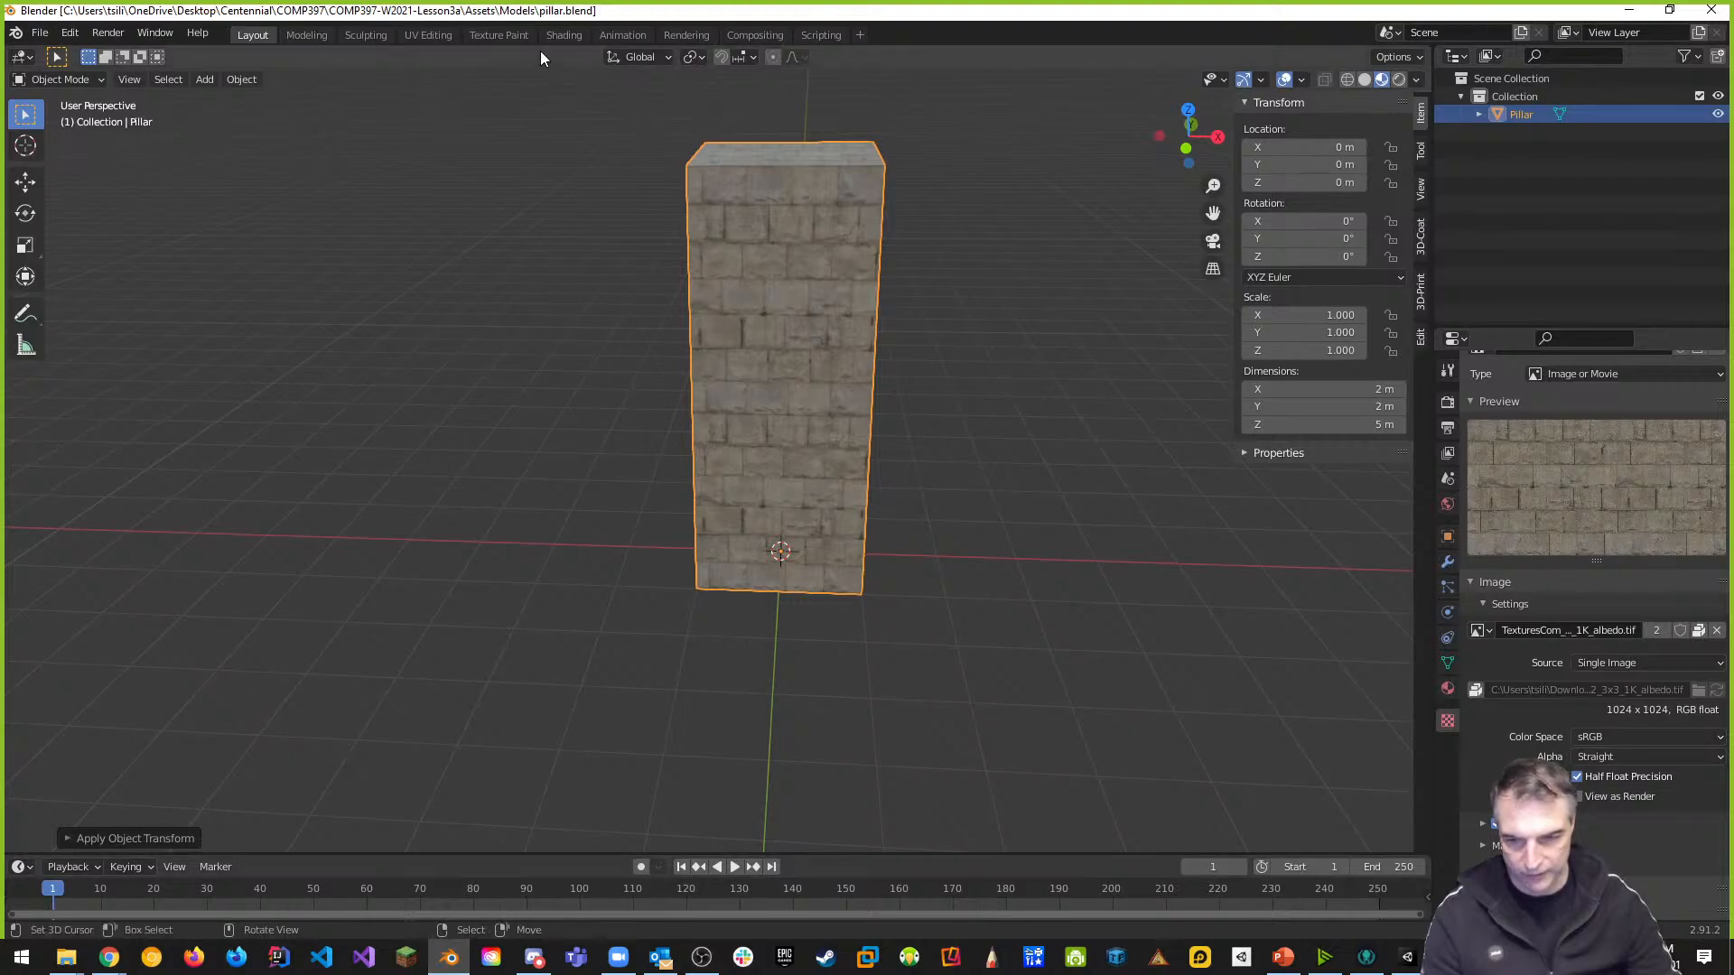
{"action": "left_click", "coordinate": [428, 34]}
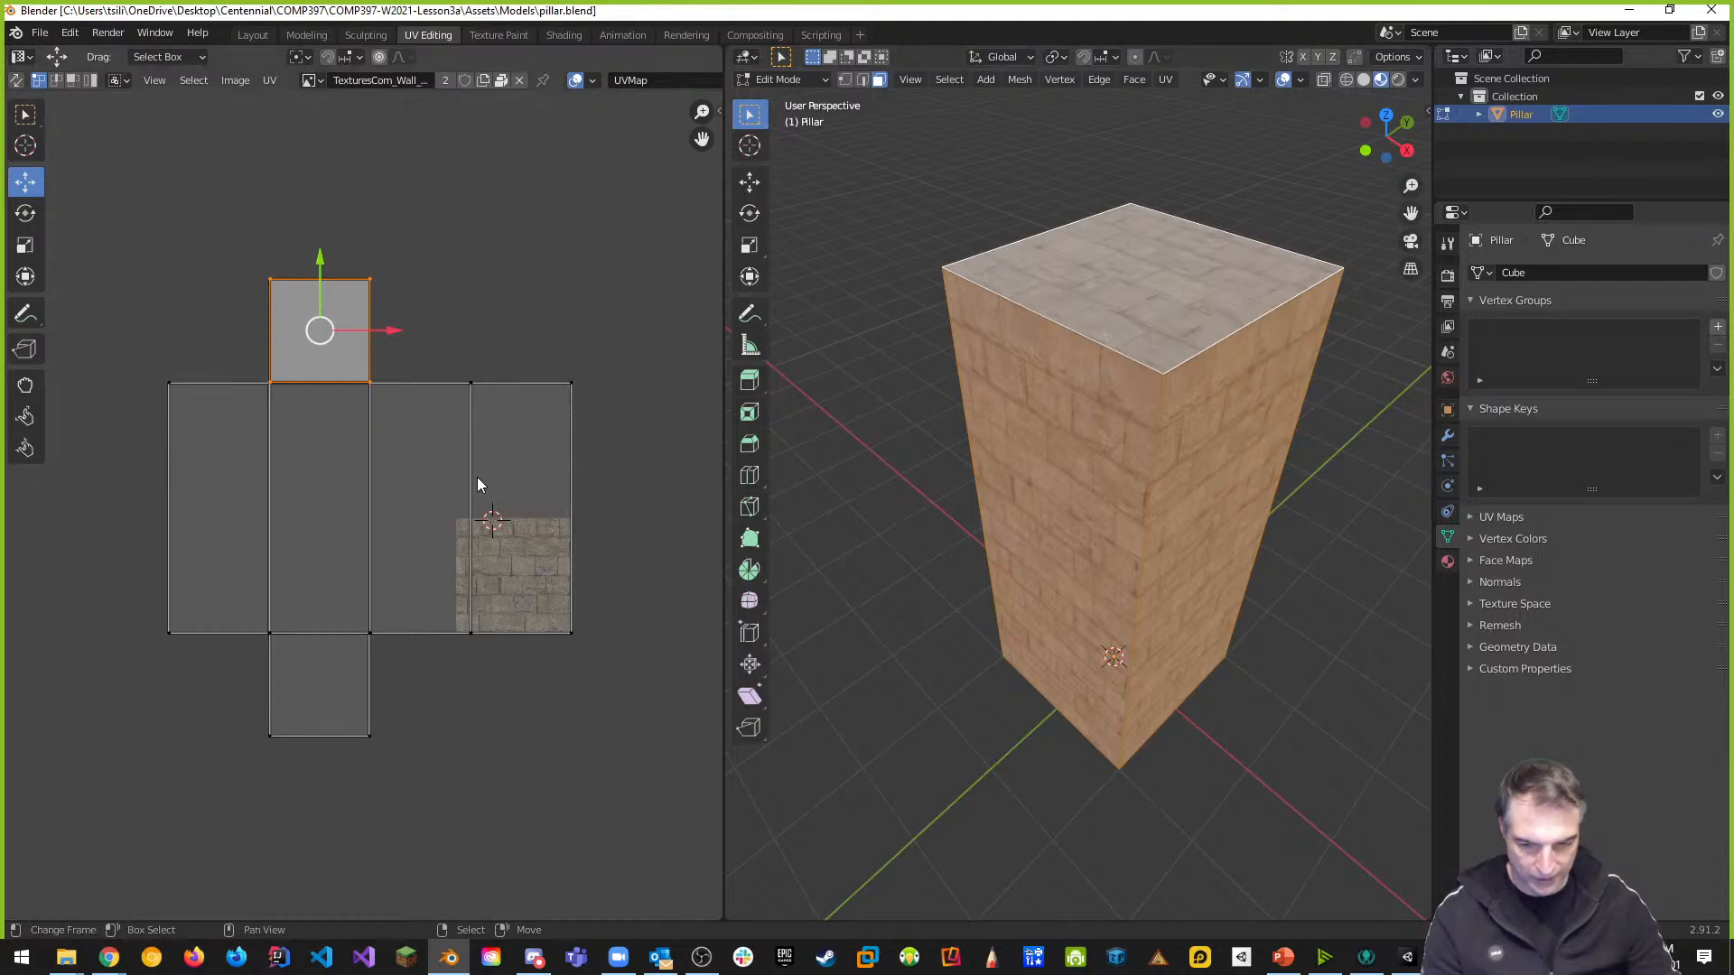
{"action": "scroll", "coordinate": [652, 580], "scroll_direction": "up", "scroll_amount": 2}
{"action": "scroll", "coordinate": [653, 575], "scroll_direction": "down", "scroll_amount": 1}
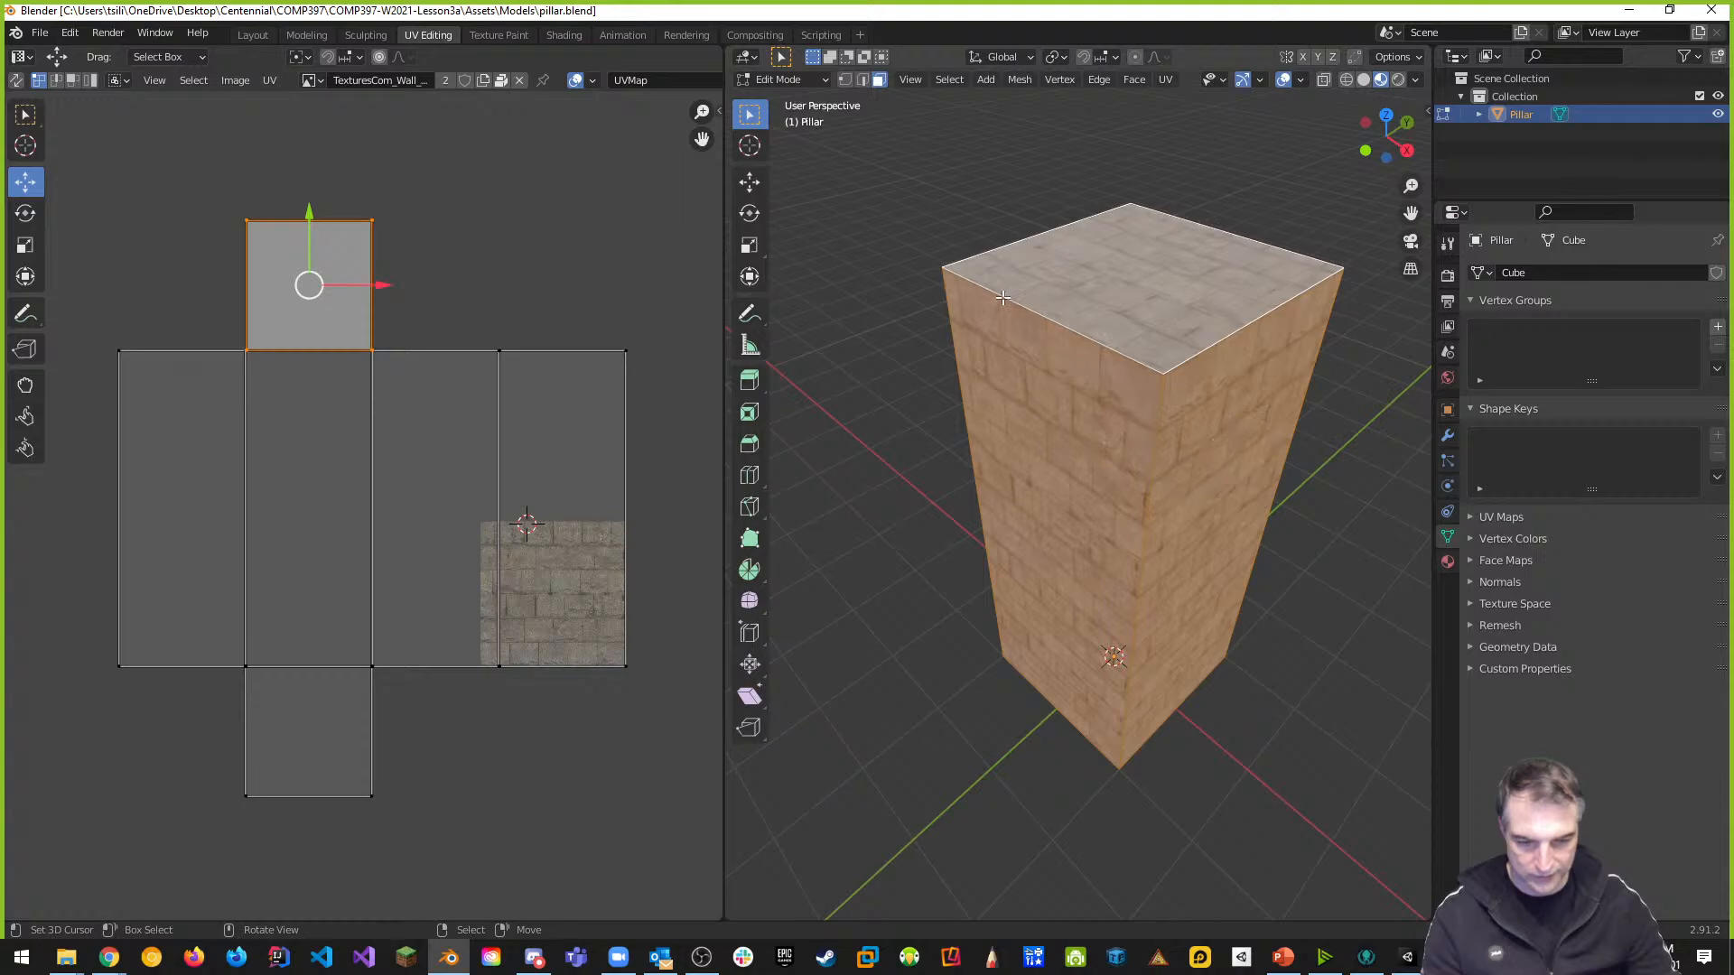
Select the pillar's top, front, right and back faces in turn to examine where each lies in the UV layout
{"action": "left_click", "coordinate": [1113, 298]}
{"action": "left_click", "coordinate": [1095, 426]}
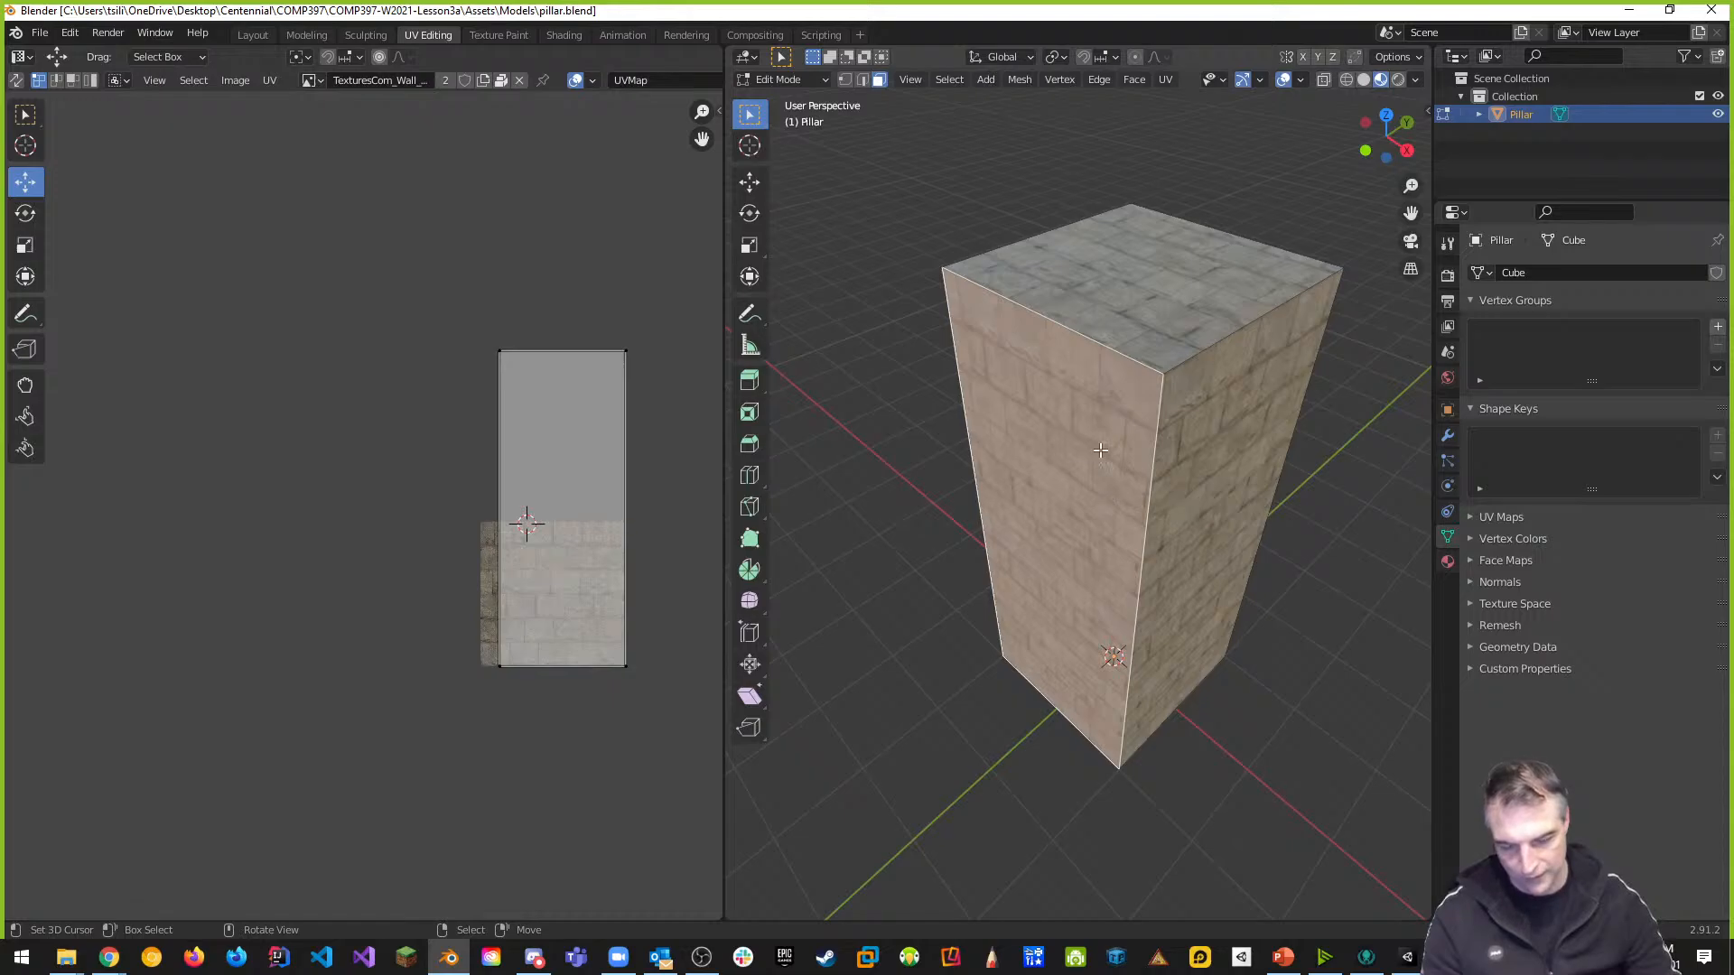
{"action": "middle_click_drag", "start_coordinate": [1030, 485], "coordinate": [1134, 411]}
{"action": "left_click", "coordinate": [1387, 137]}
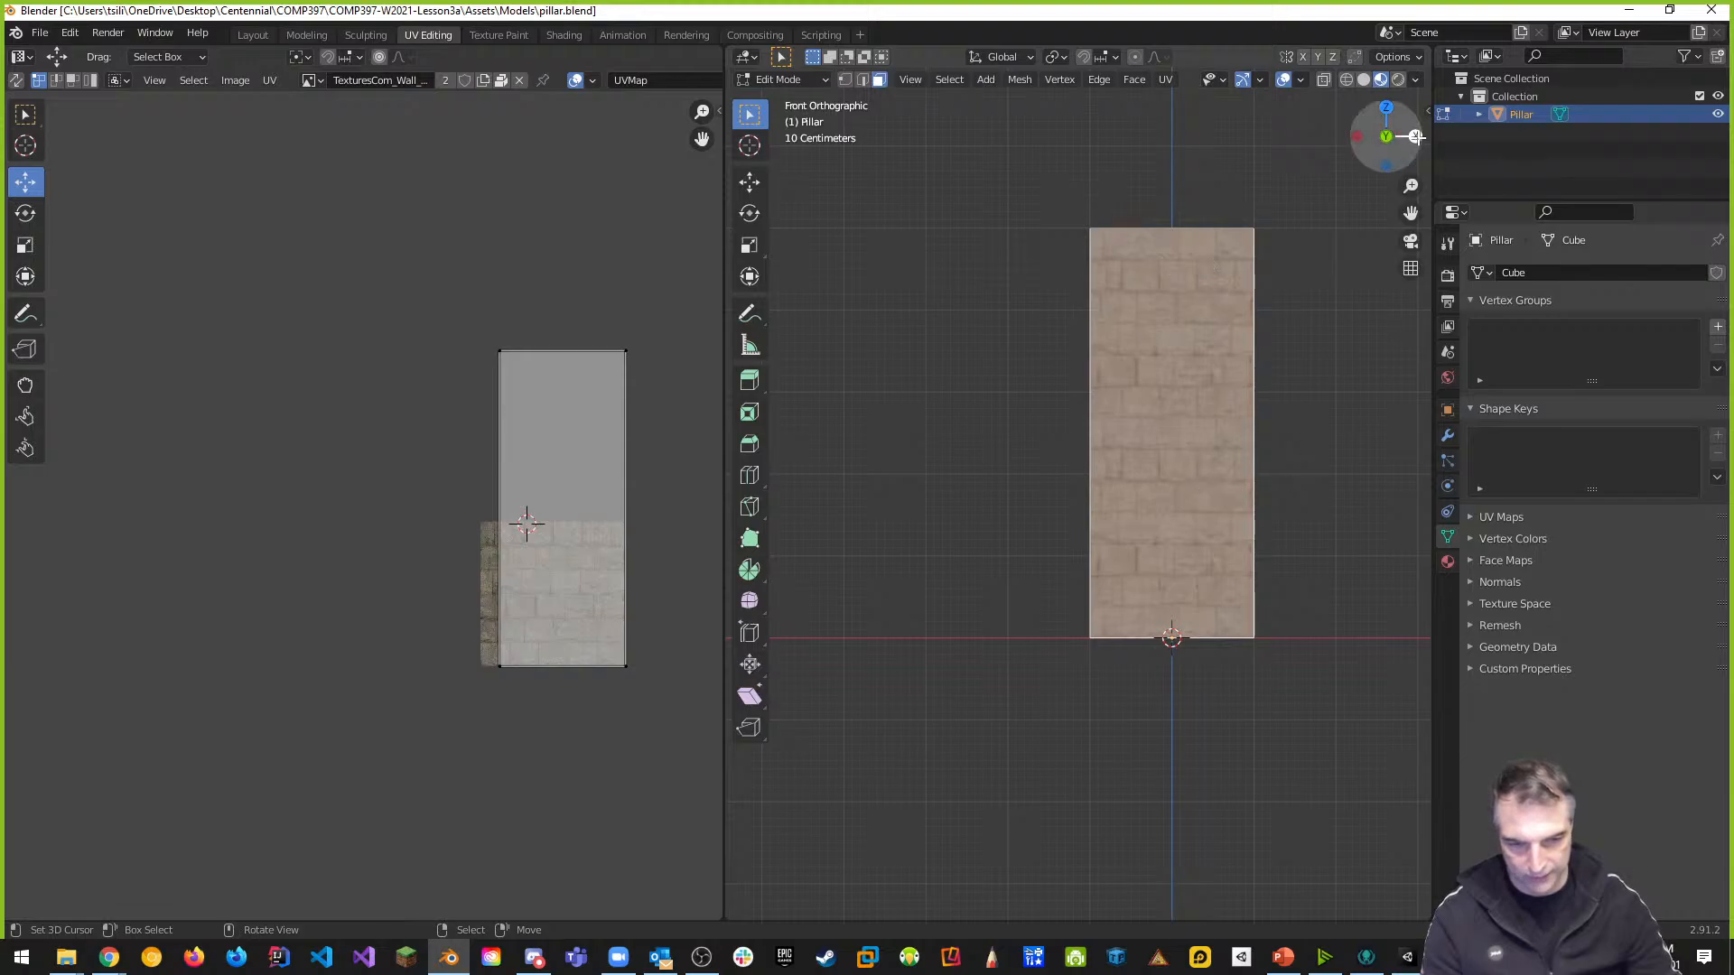
{"action": "left_click", "coordinate": [1415, 137]}
{"action": "left_click", "coordinate": [1018, 363]}
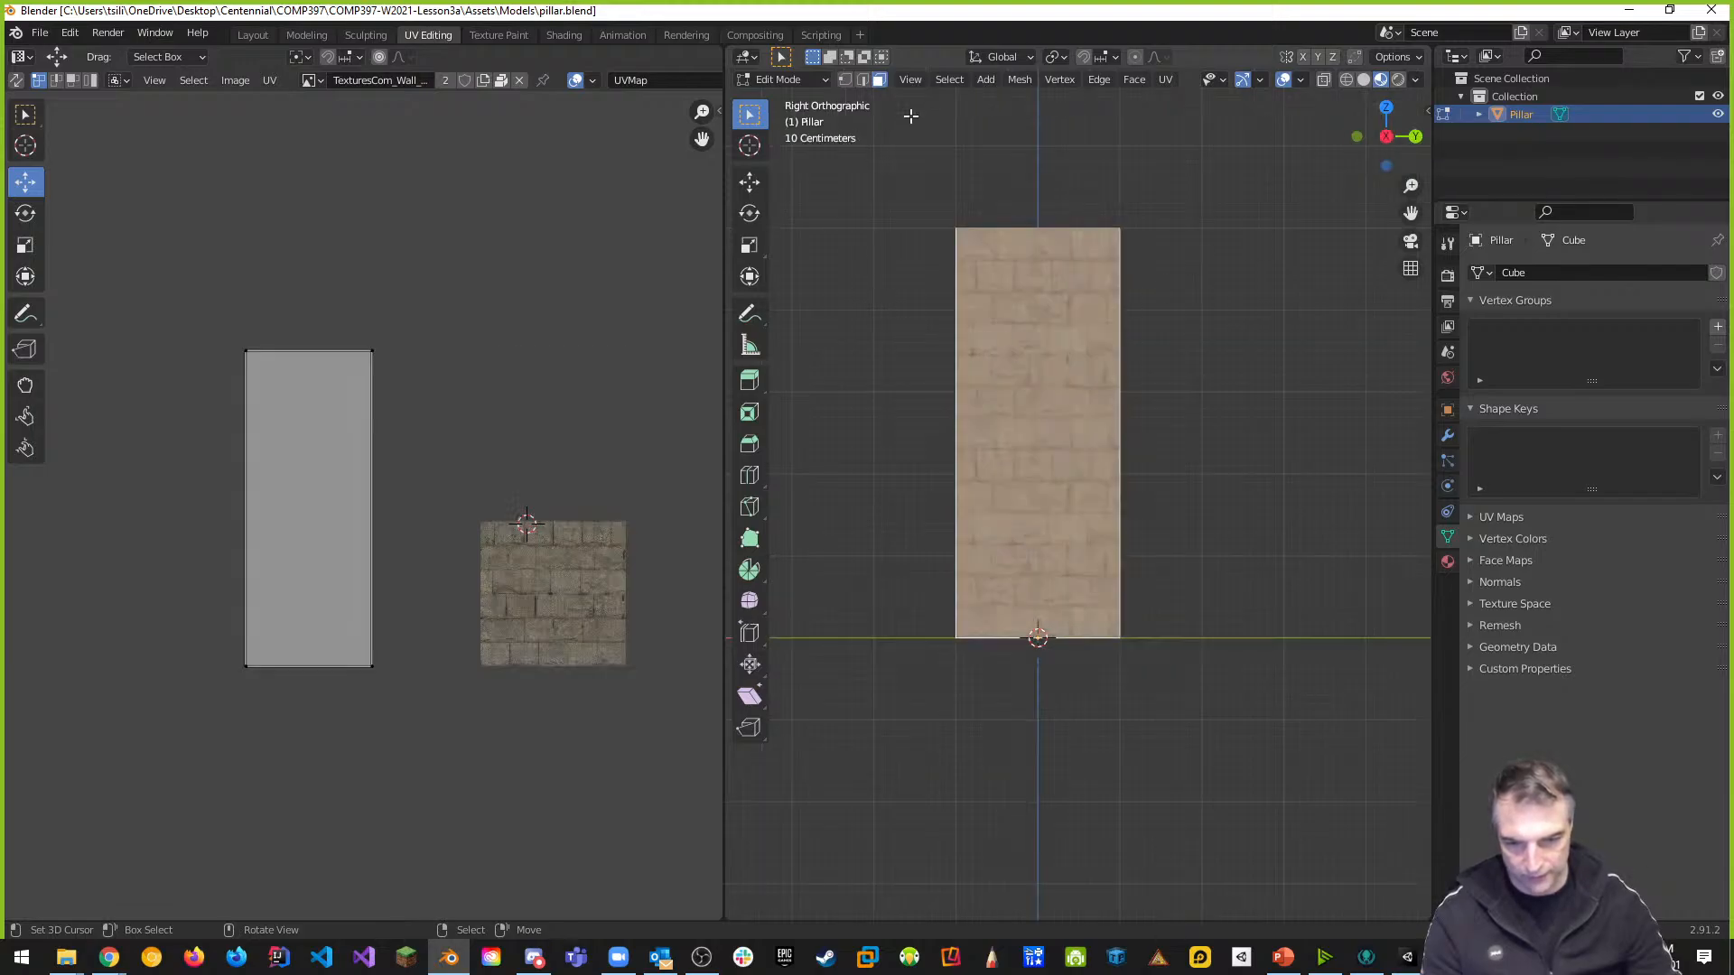
{"action": "left_click", "coordinate": [1415, 138]}
{"action": "left_click", "coordinate": [930, 398]}
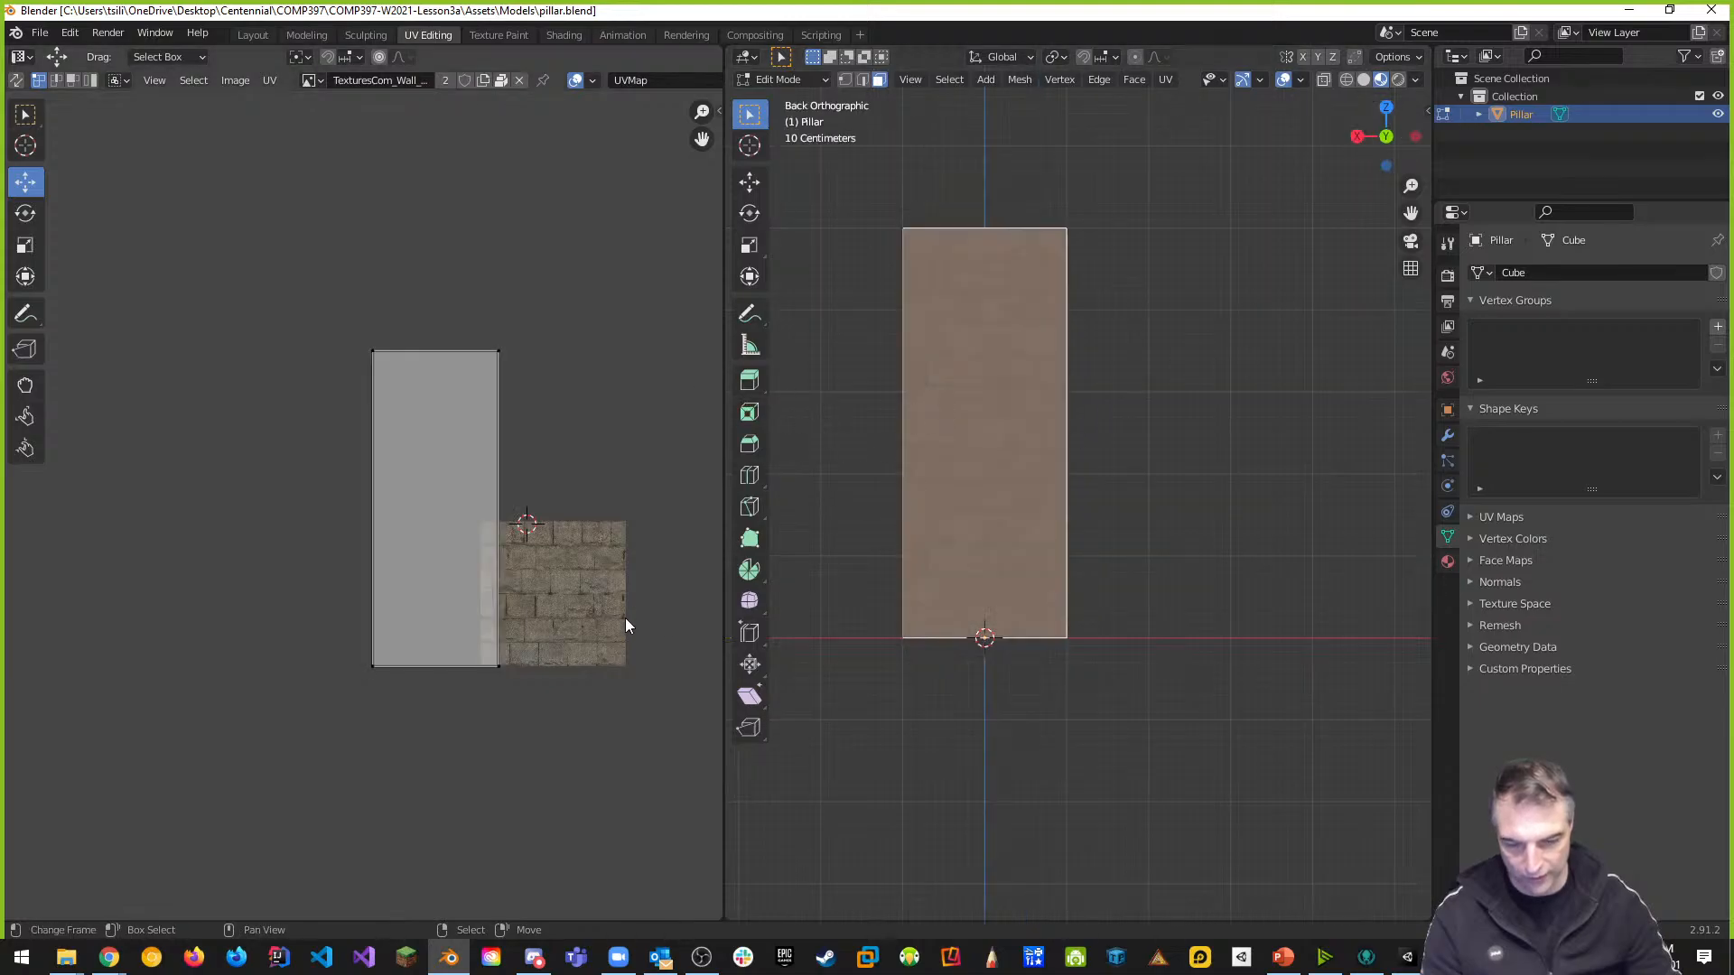
Examine closely how the back face's UV area overlaps the stone wall texture
{"action": "scroll", "coordinate": [640, 658], "scroll_direction": "up", "scroll_amount": 3}
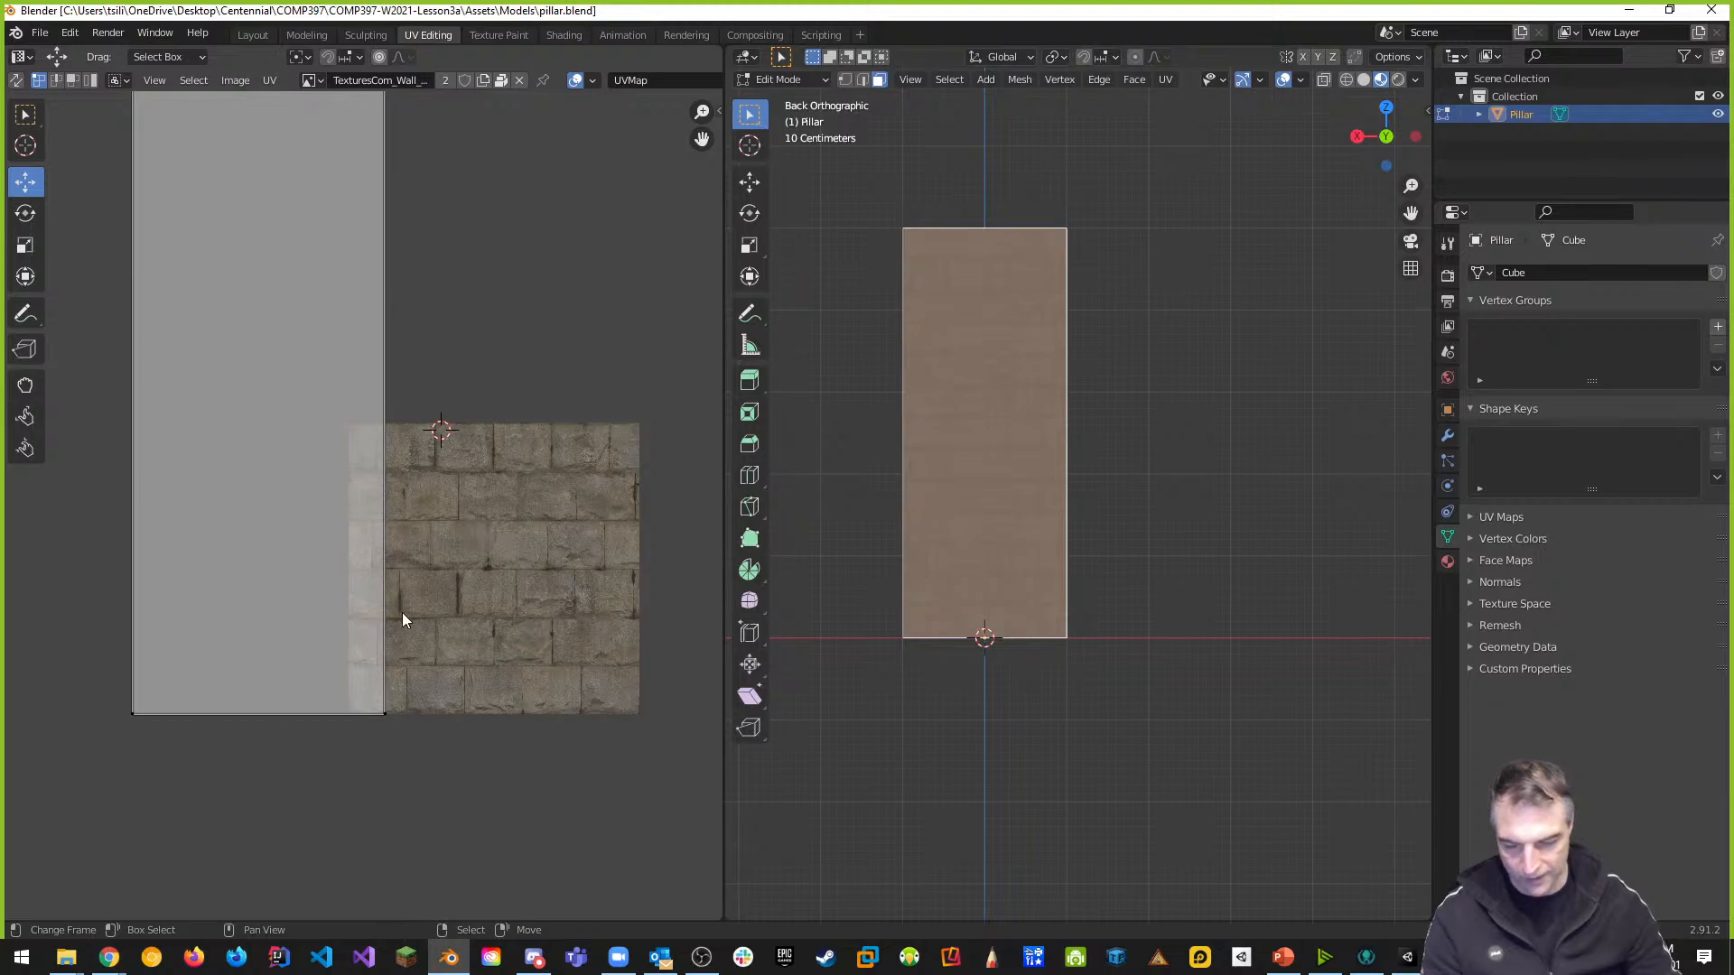
{"action": "scroll", "coordinate": [384, 506], "scroll_direction": "down", "scroll_amount": 3}
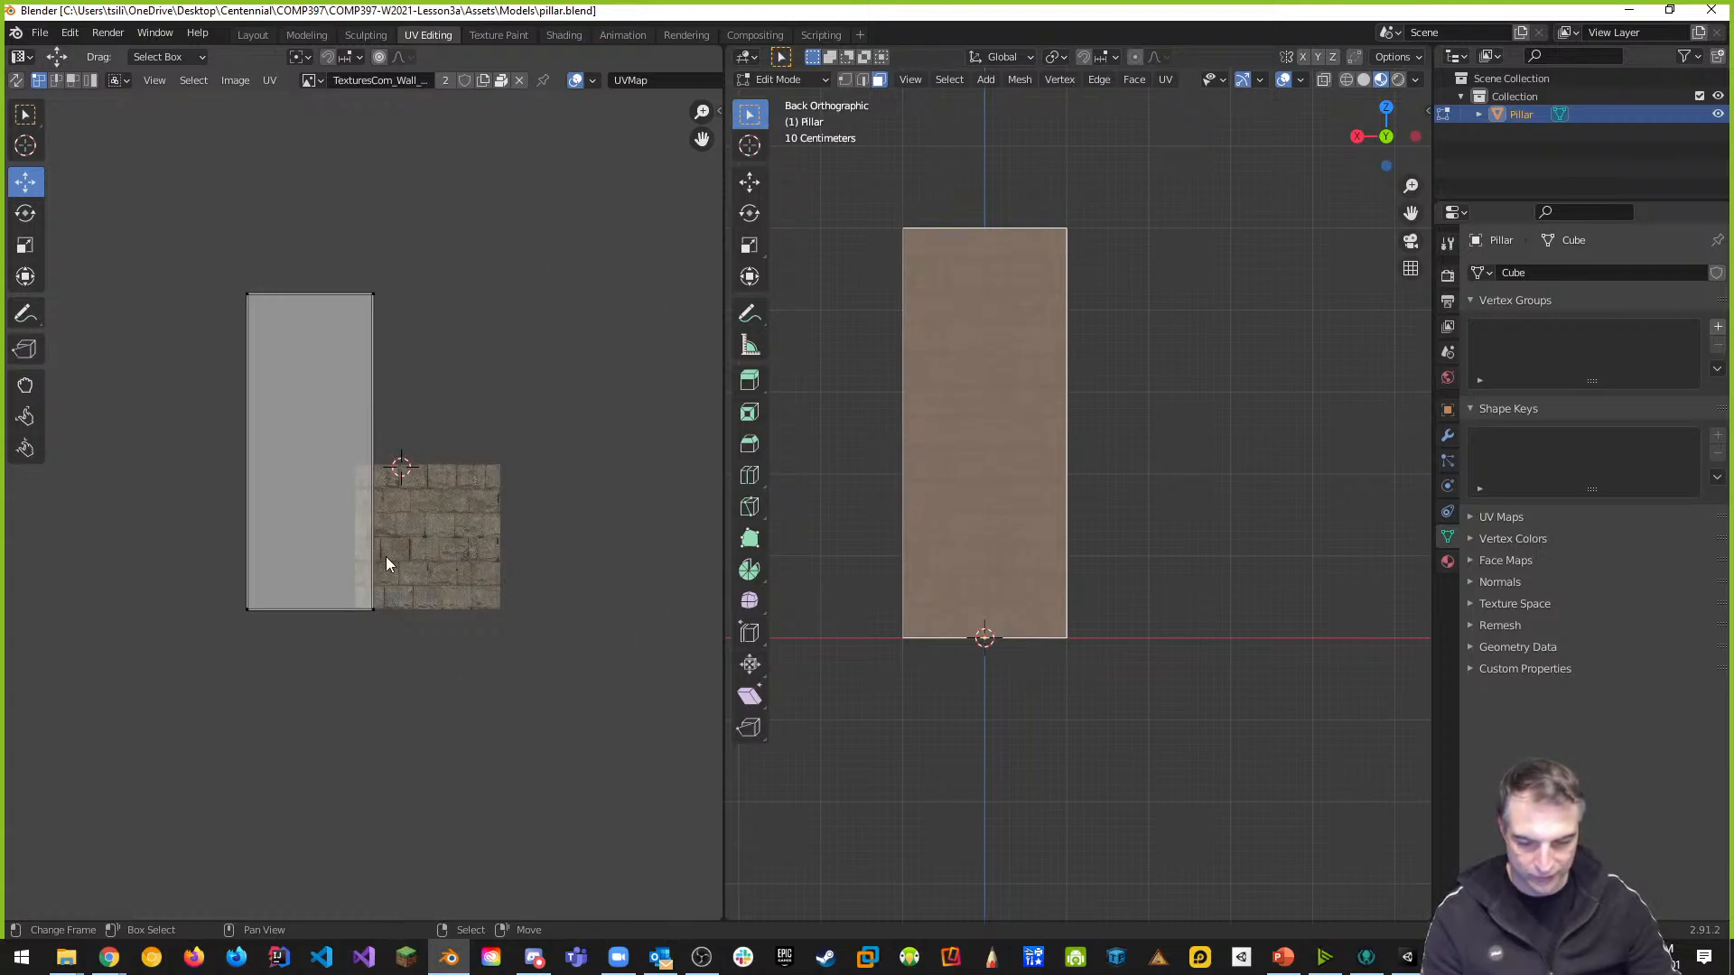
{"action": "scroll", "coordinate": [522, 627], "scroll_direction": "up", "scroll_amount": 5}
{"action": "scroll", "coordinate": [601, 630], "scroll_direction": "down", "scroll_amount": 3}
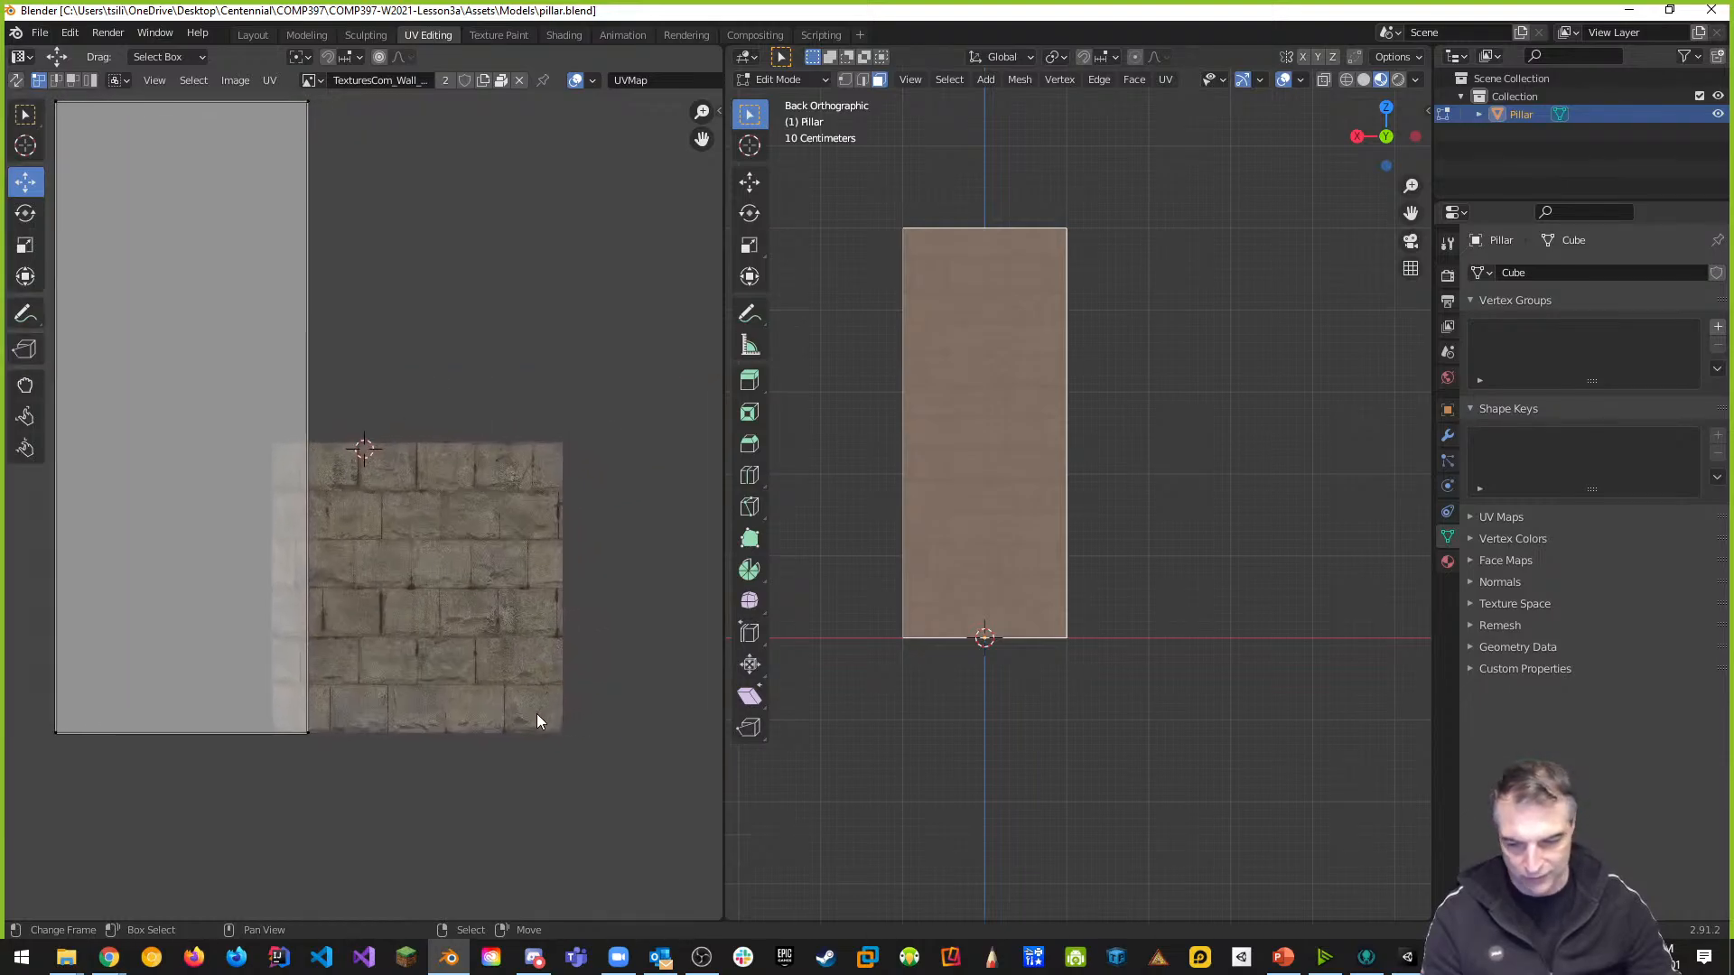
{"action": "scroll", "coordinate": [504, 758], "scroll_direction": "down", "scroll_amount": 2}
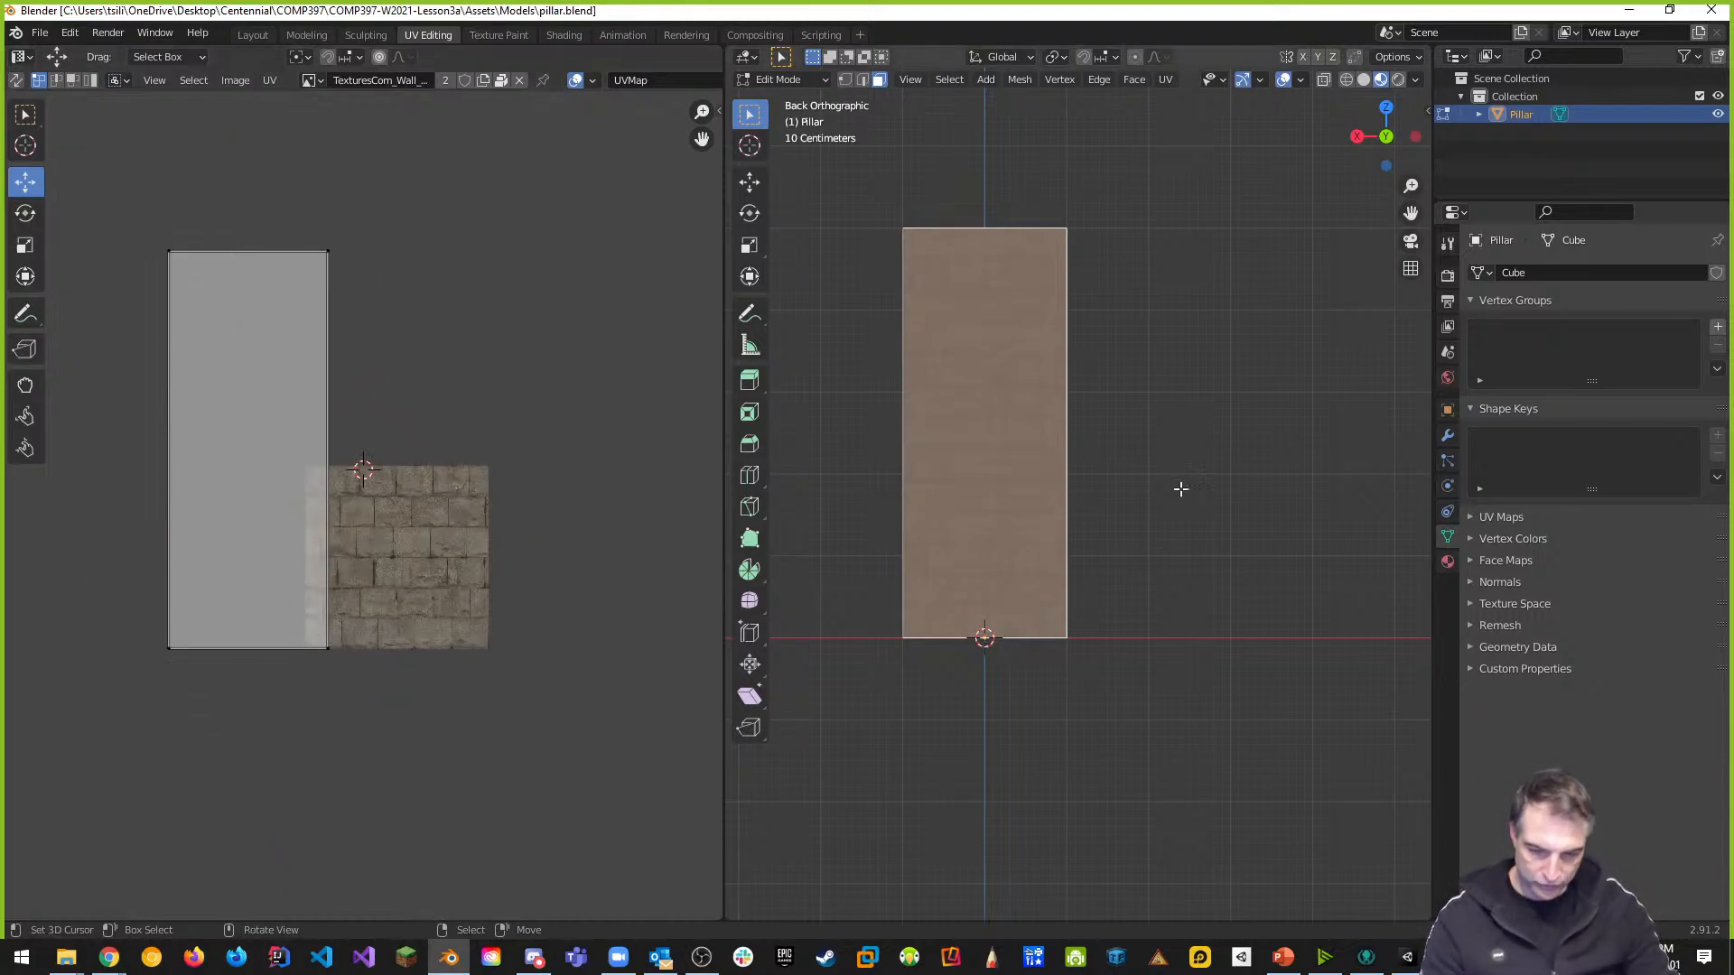
{"action": "key", "text": "KP_5"}
{"action": "key", "text": "g"}
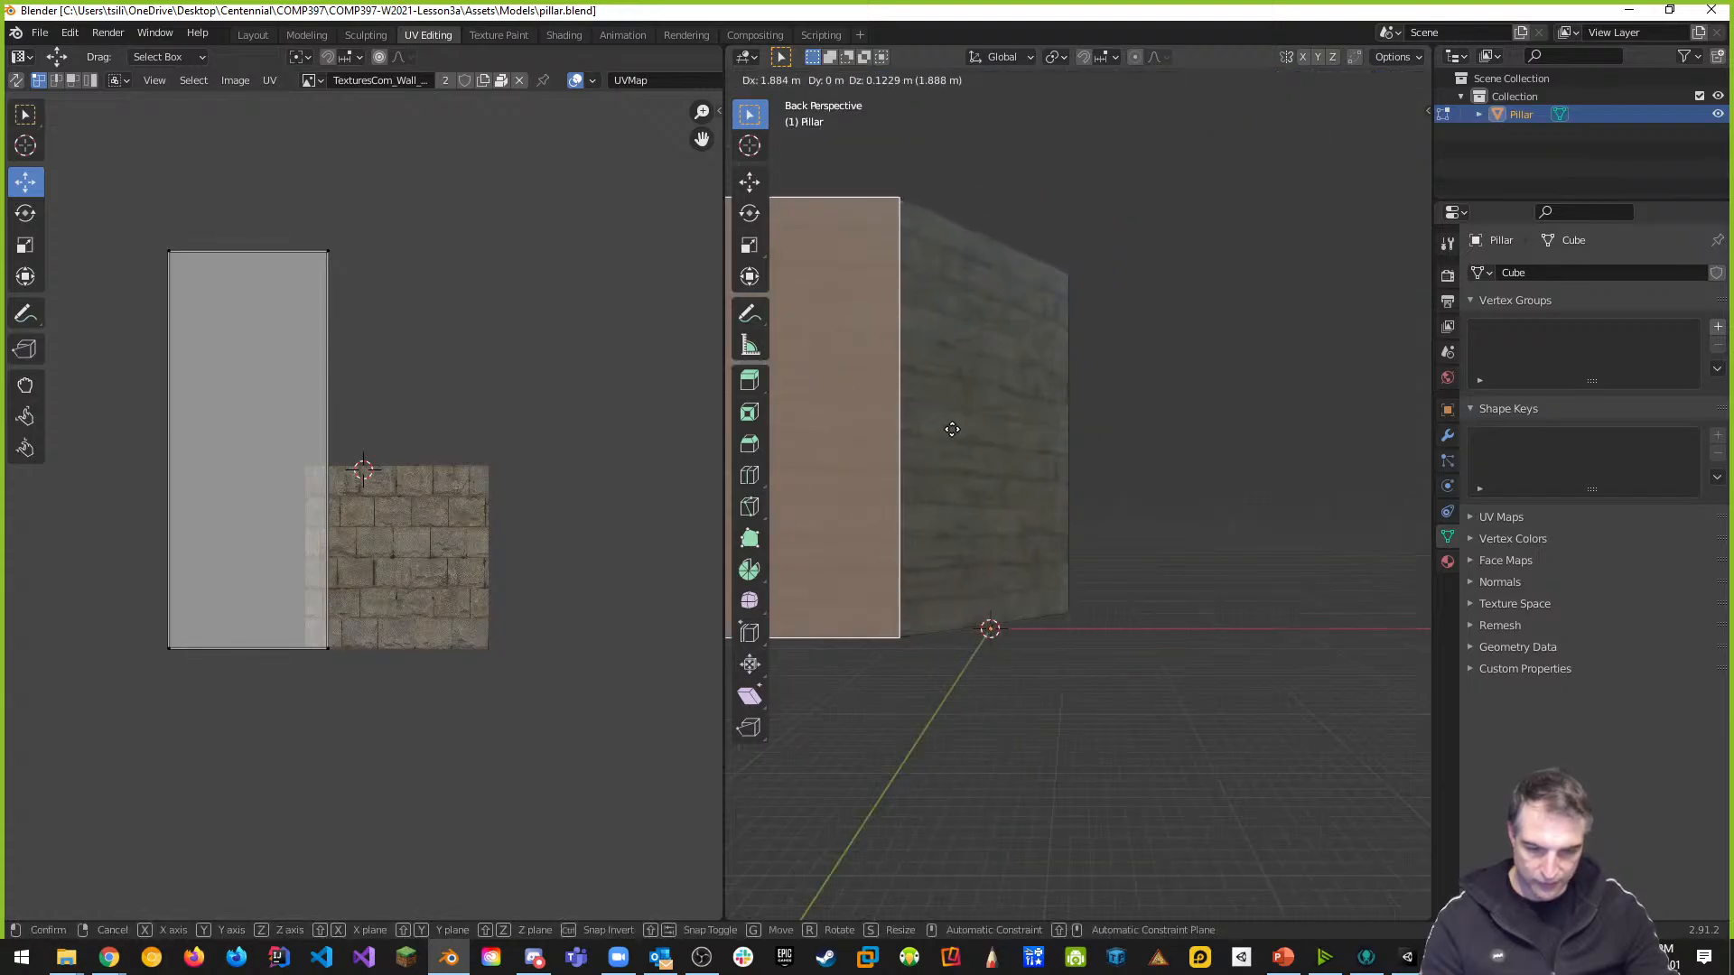
{"action": "left_click", "coordinate": [1313, 697]}
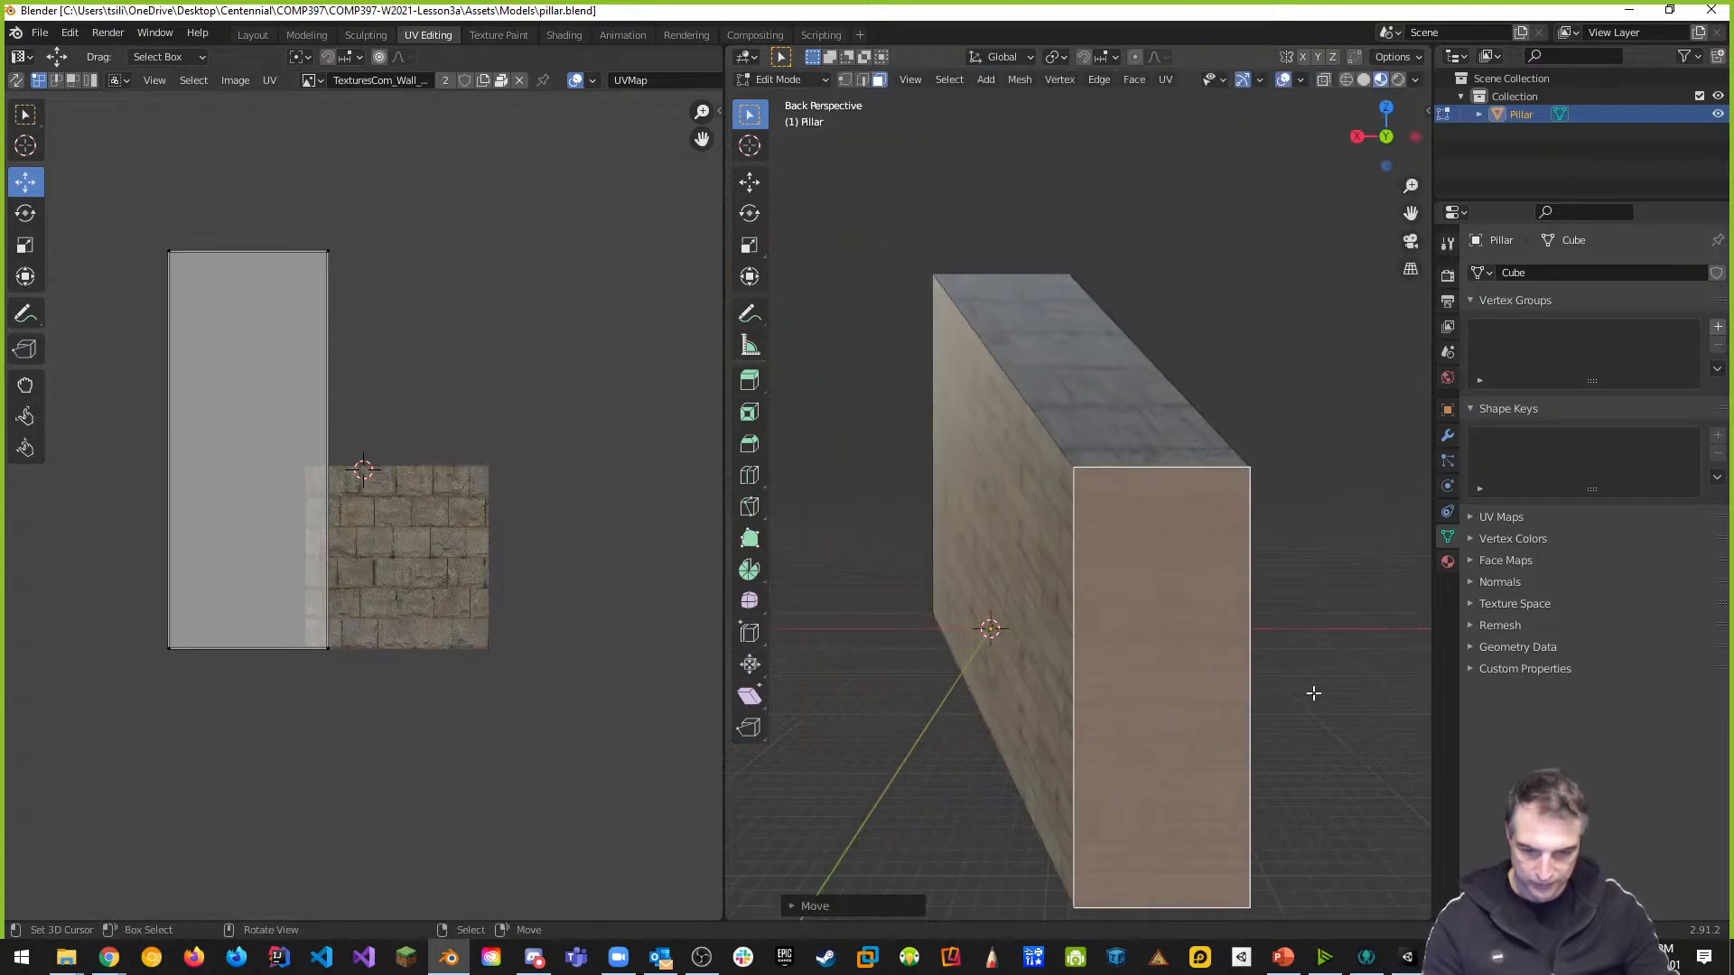
{"action": "key", "text": "ctrl+z"}
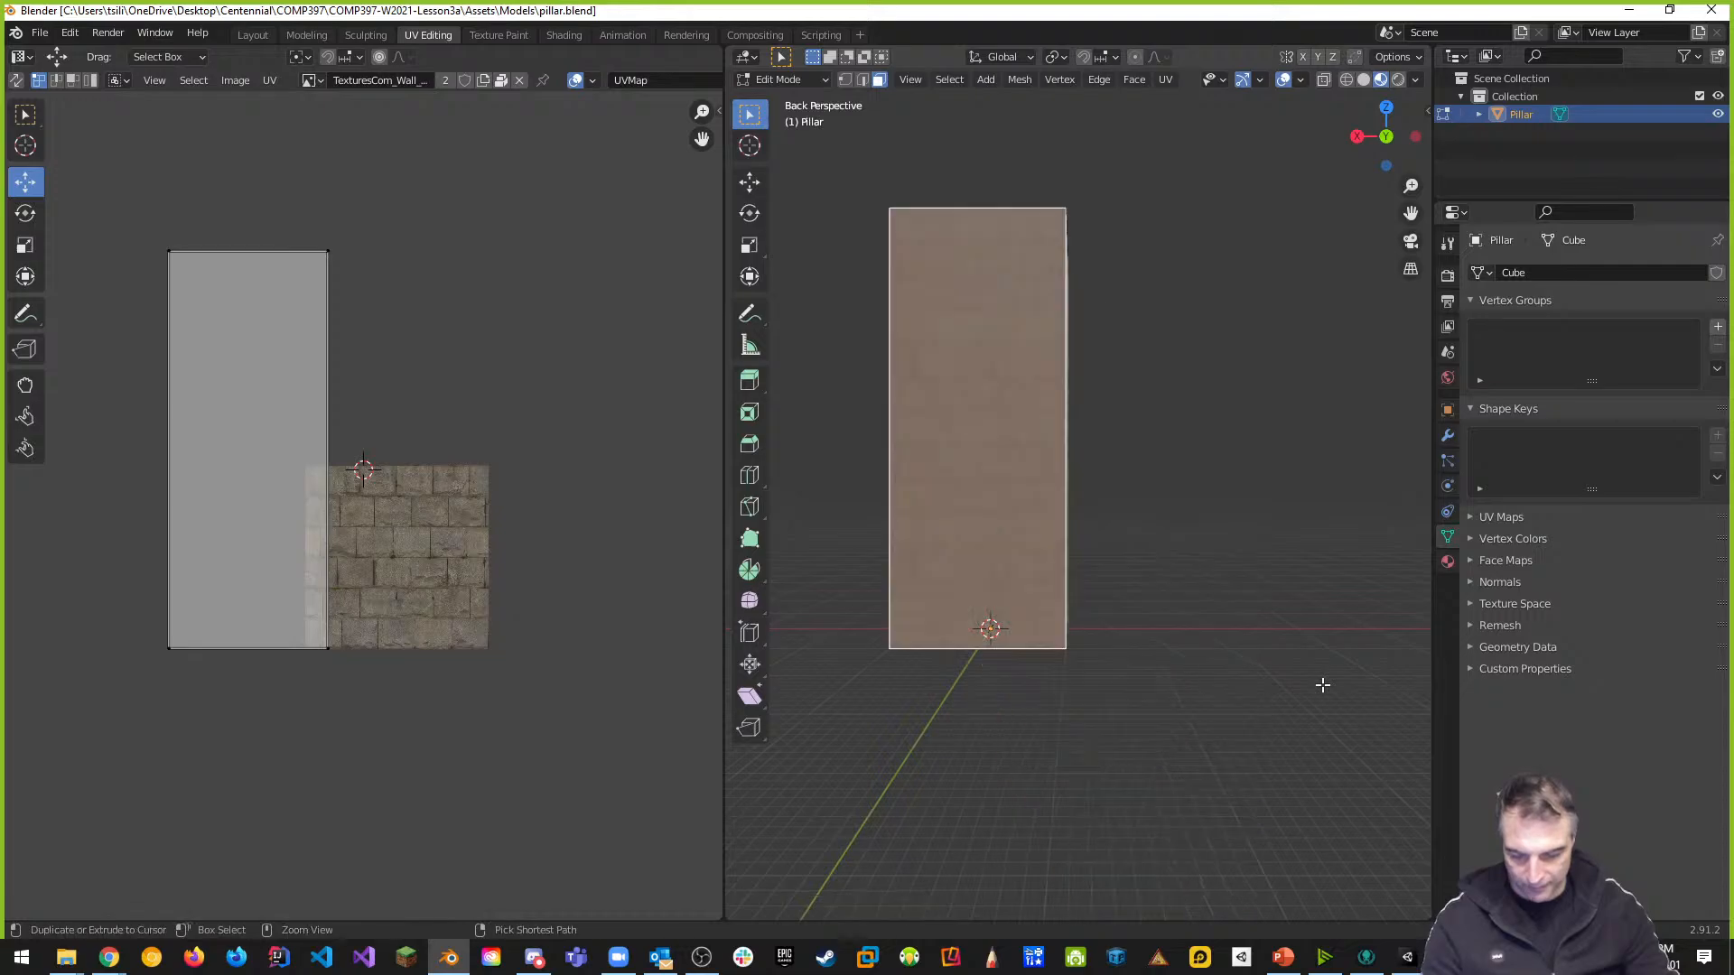
Select all of the pillar's faces and examine the complete UV layout against the stone wall texture
{"action": "middle_click_drag", "start_coordinate": [1230, 569], "coordinate": [1084, 665]}
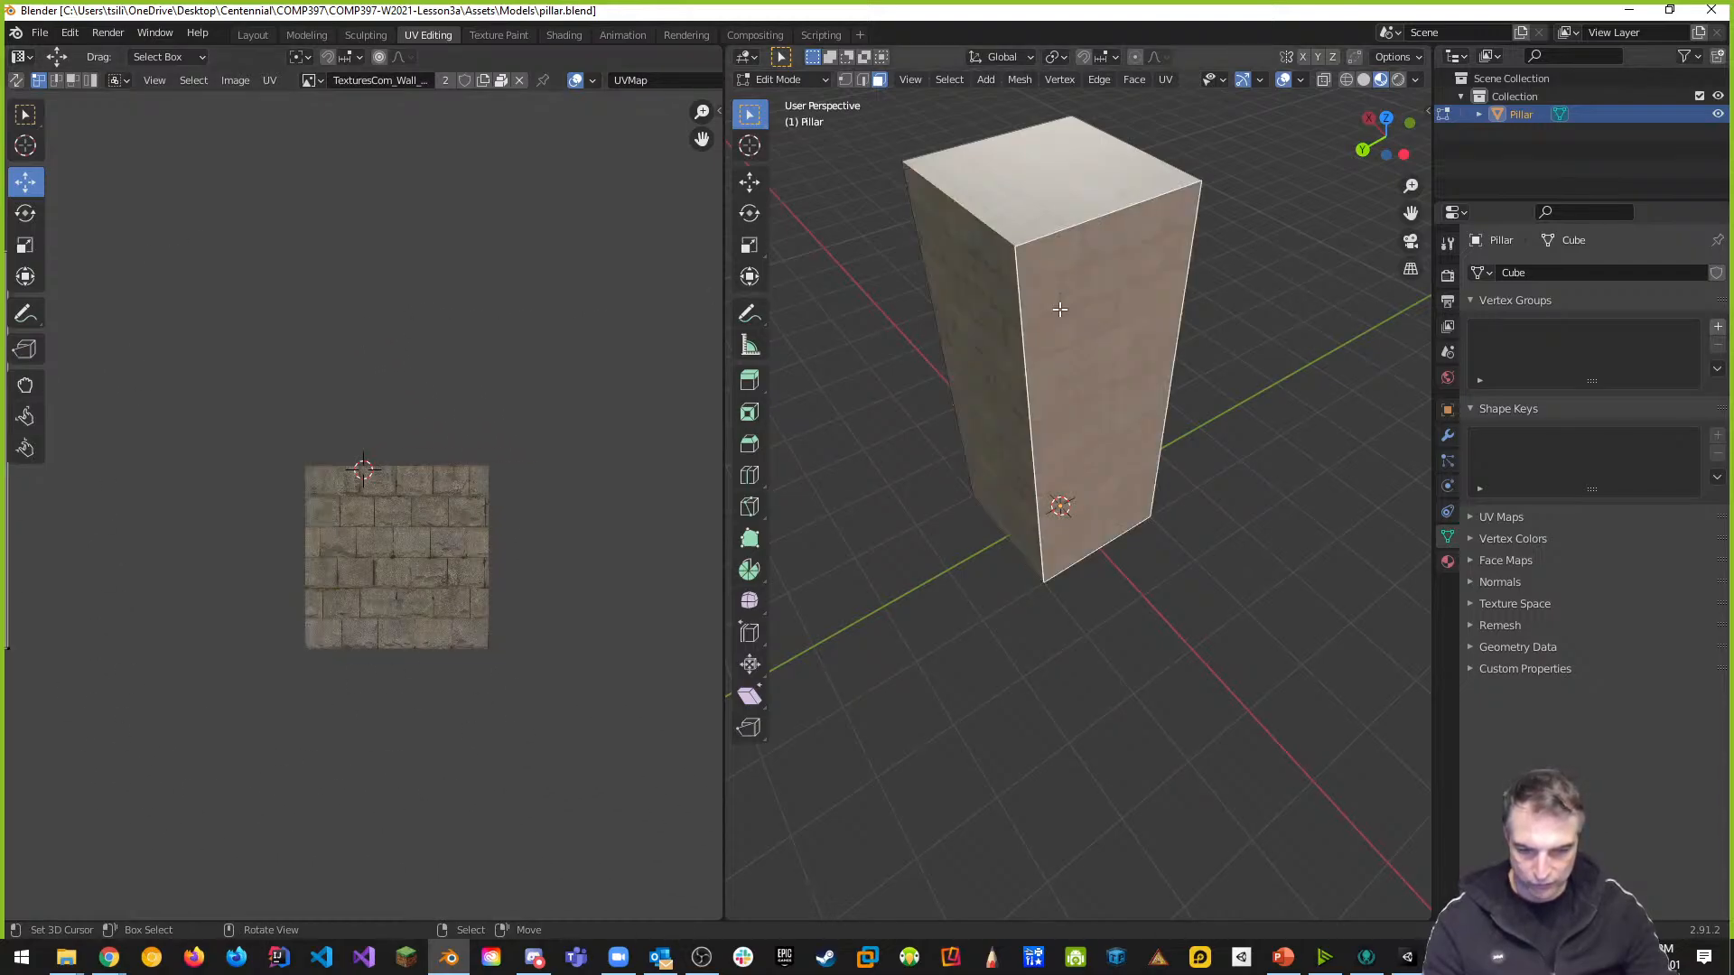
{"action": "key", "text": "a"}
{"action": "left_click", "coordinate": [1005, 305]}
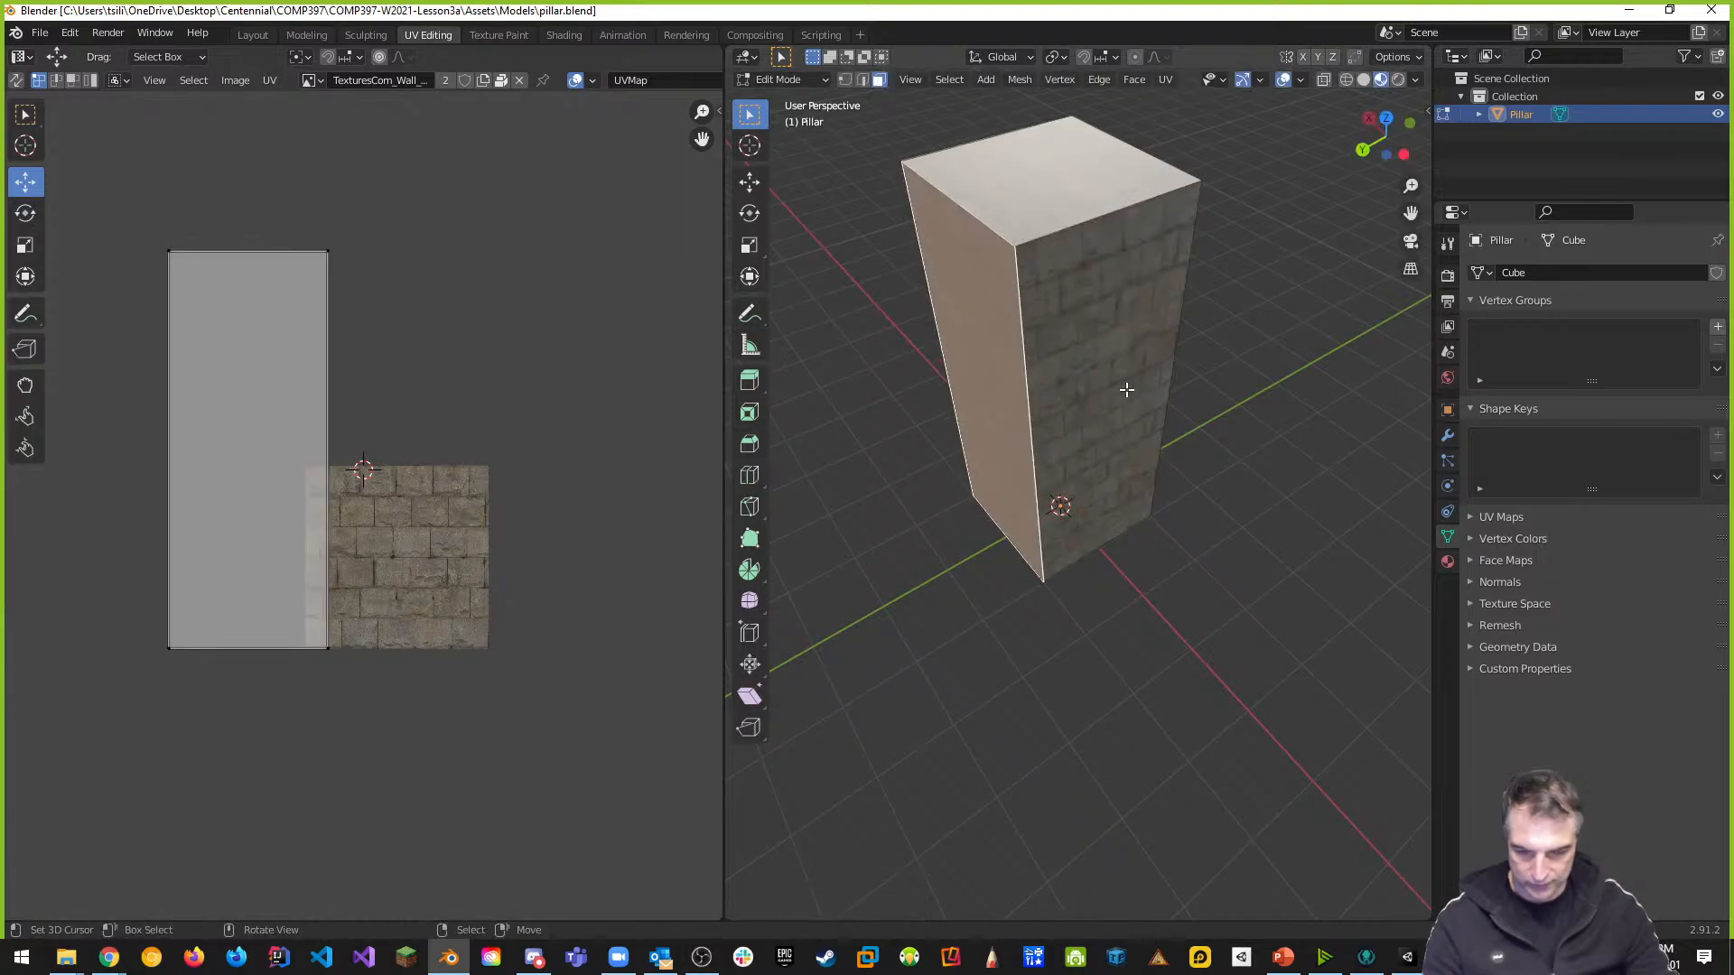
{"action": "key", "text": "s"}
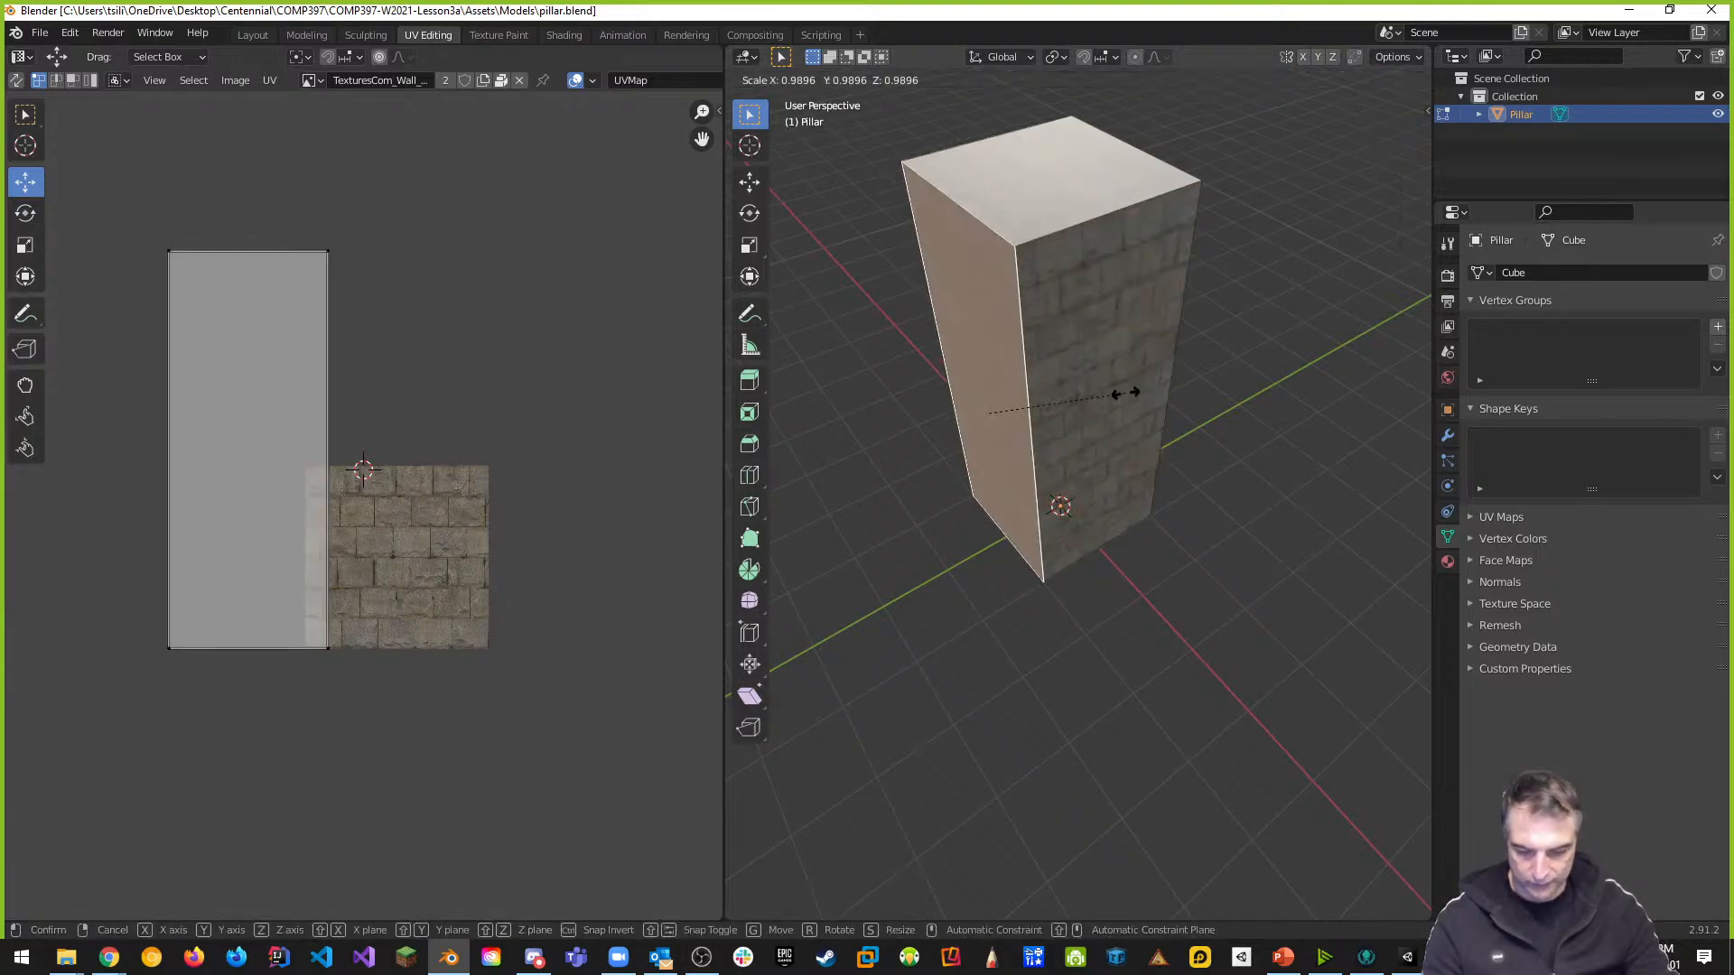
{"action": "key", "text": "Escape"}
{"action": "key", "text": "a"}
{"action": "key", "text": "a"}
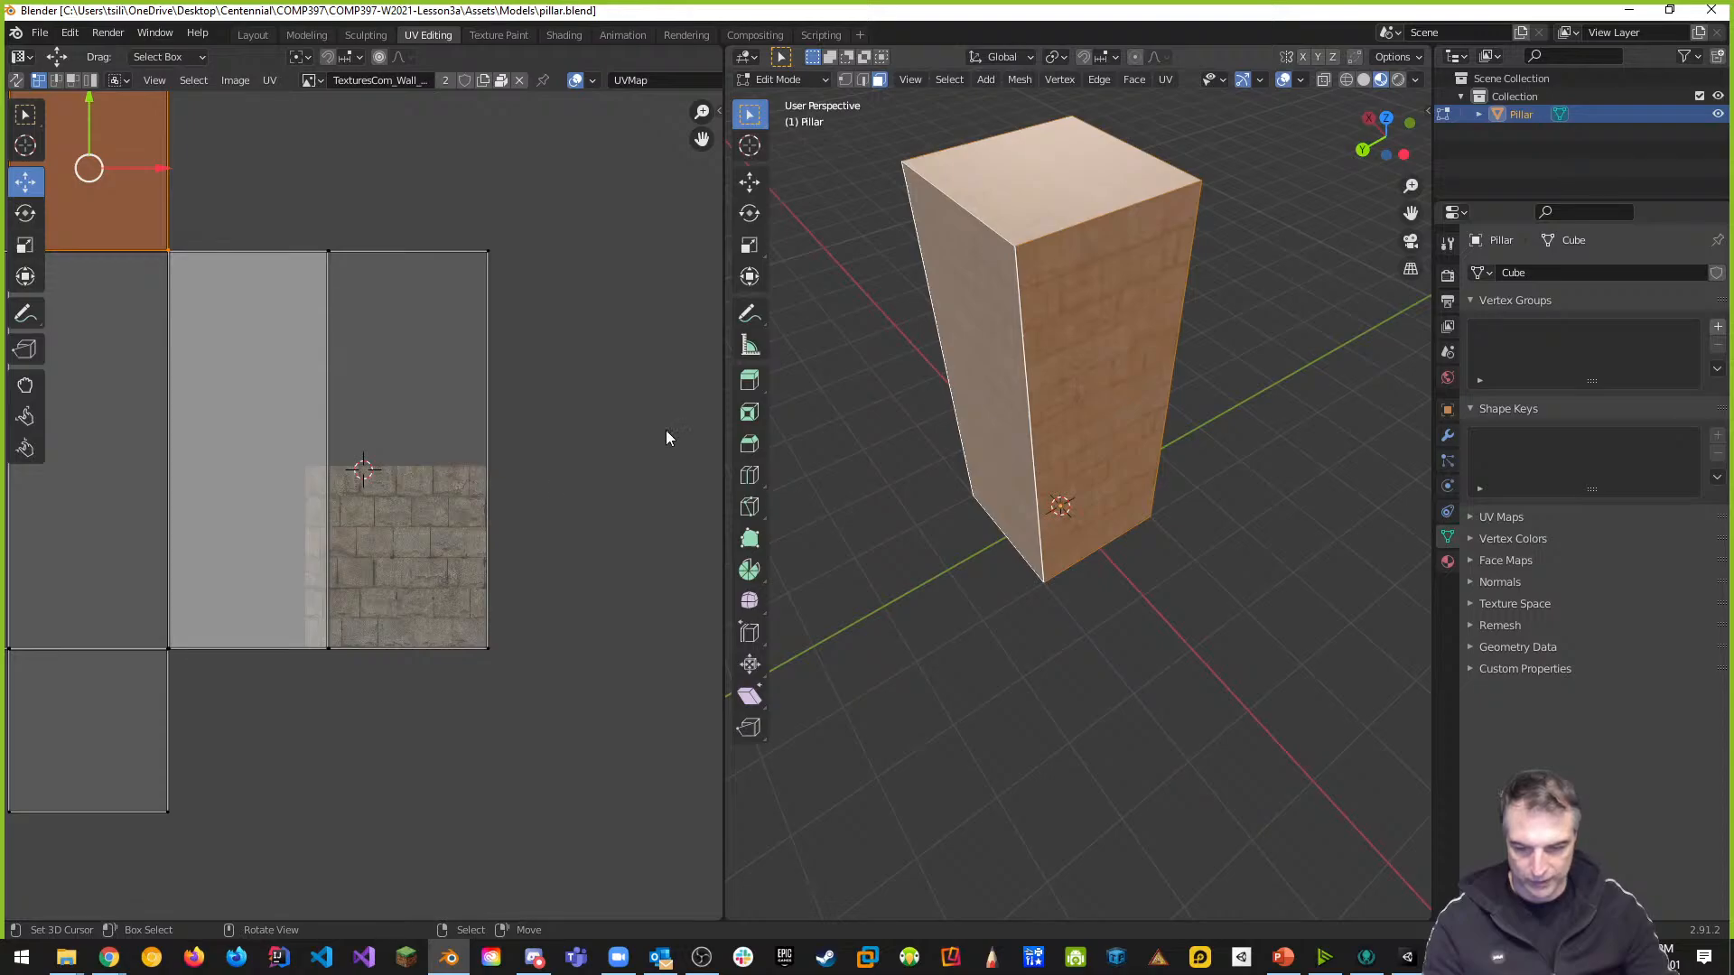
{"action": "scroll", "coordinate": [263, 689], "scroll_direction": "down", "scroll_amount": 2}
{"action": "middle_click_drag", "start_coordinate": [301, 691], "coordinate": [417, 718]}
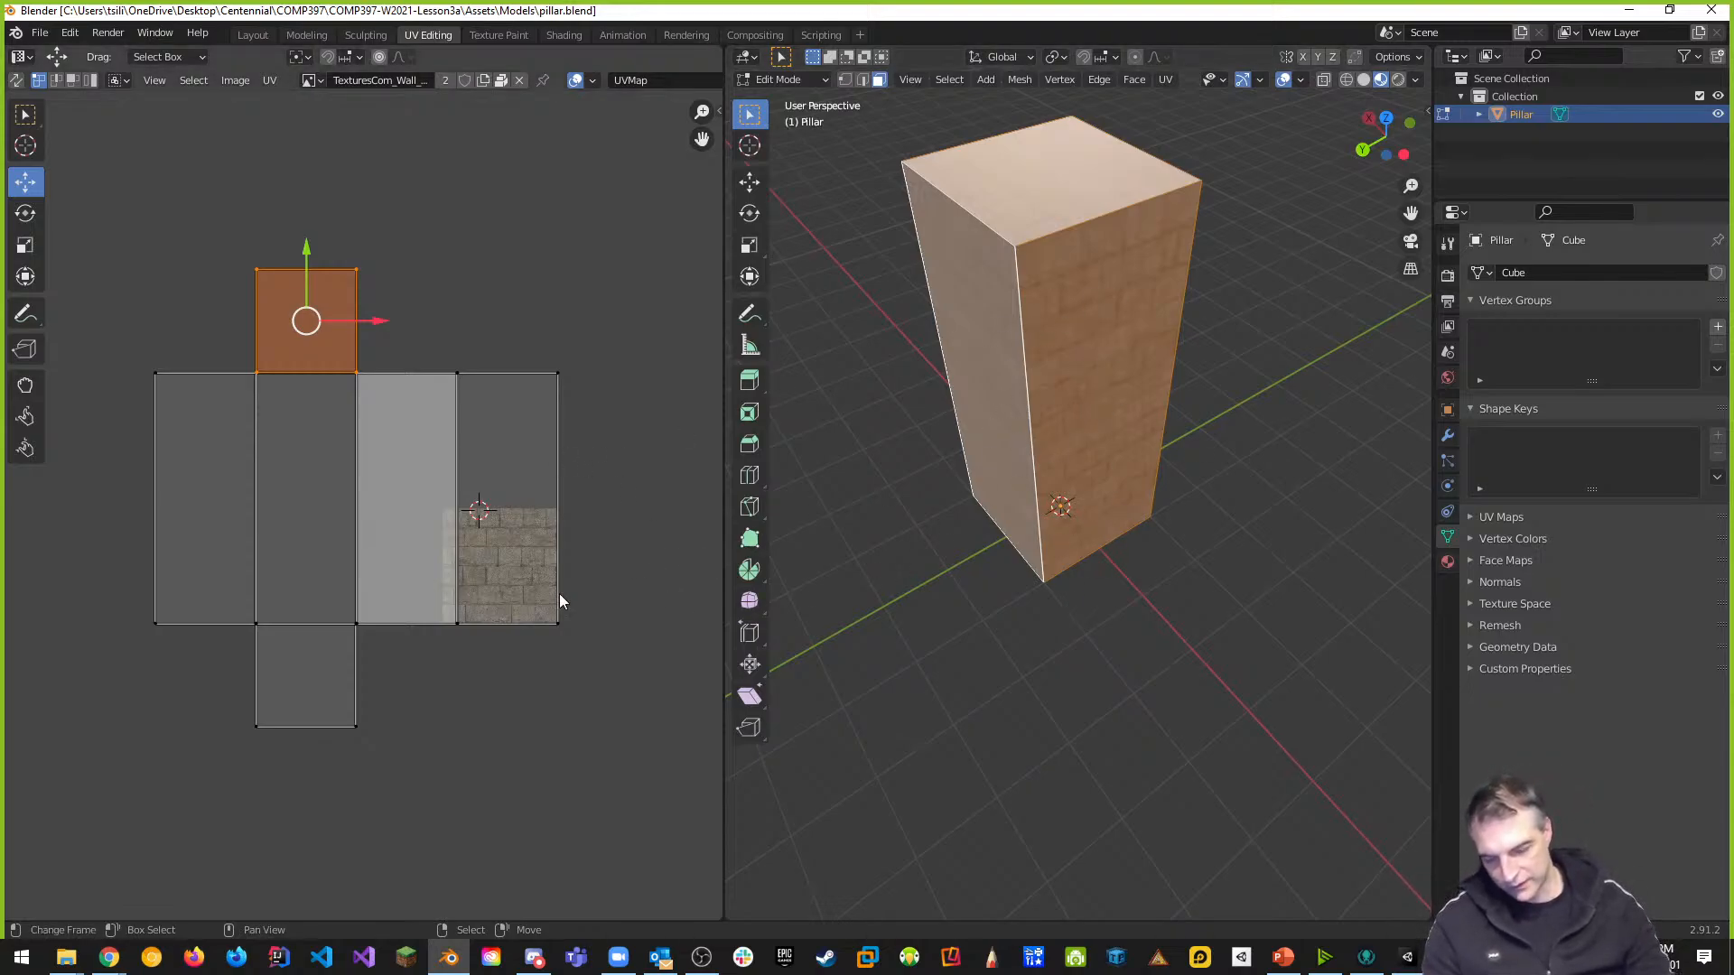
{"action": "scroll", "coordinate": [560, 596], "scroll_direction": "up", "scroll_amount": 3}
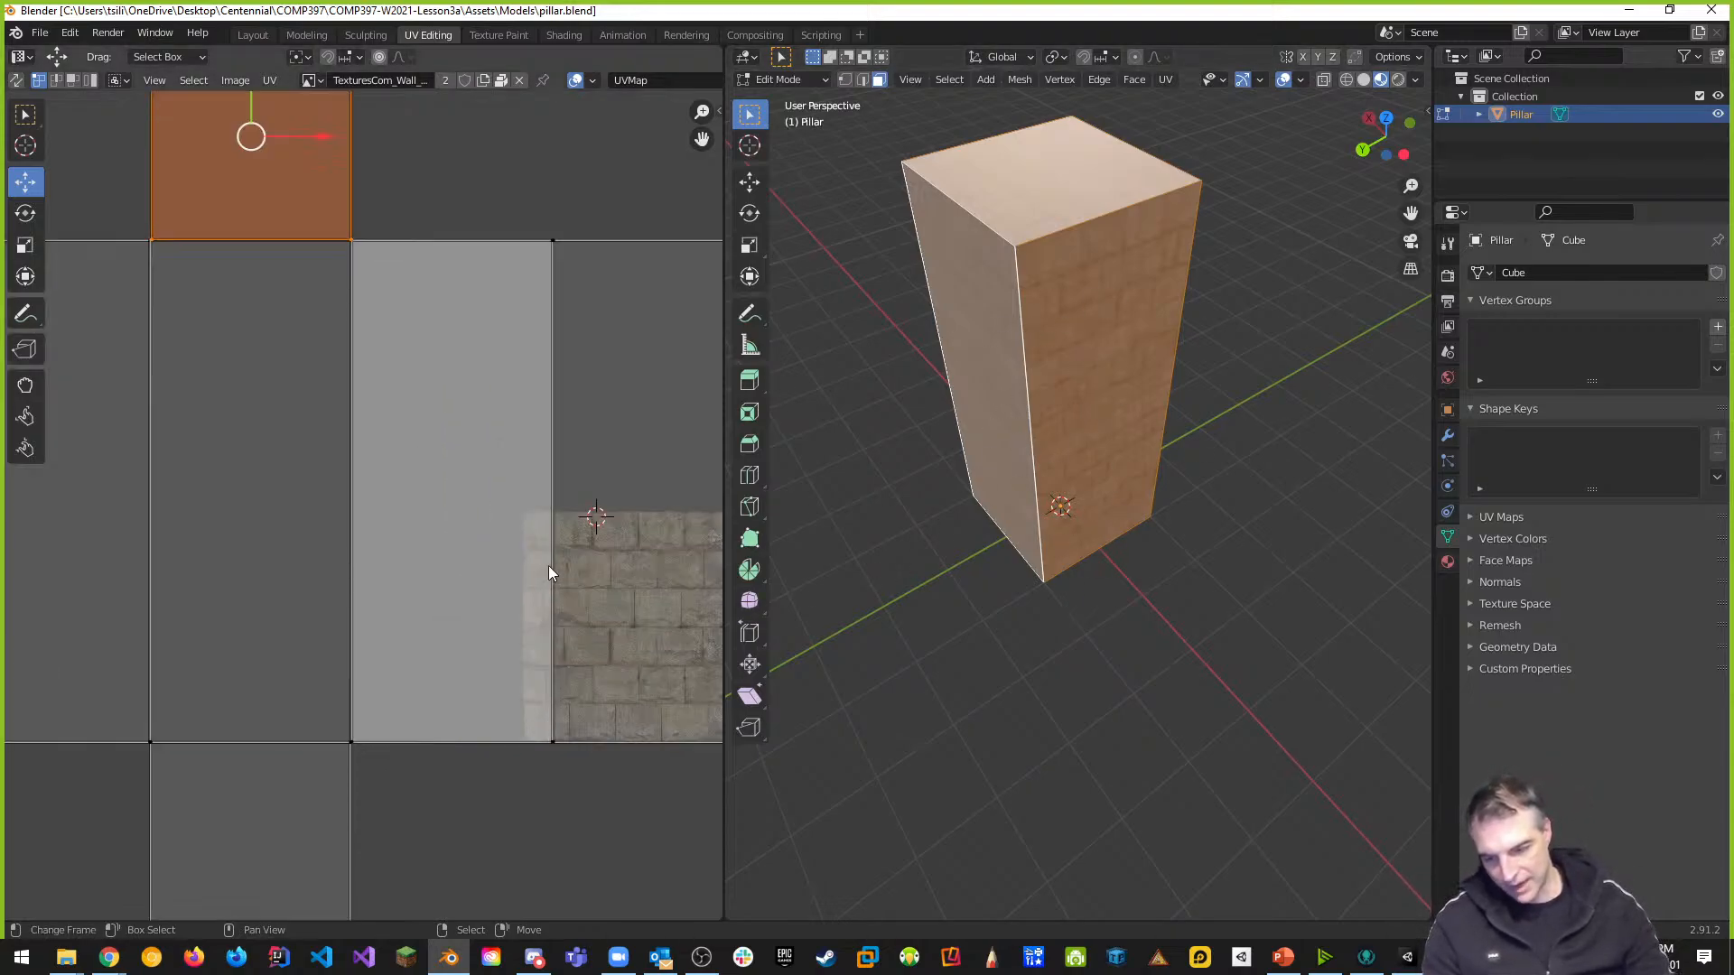
Select only the pillar's side face and examine where its lower UV edge and corner meet the stone wall texture
{"action": "left_click", "coordinate": [996, 254]}
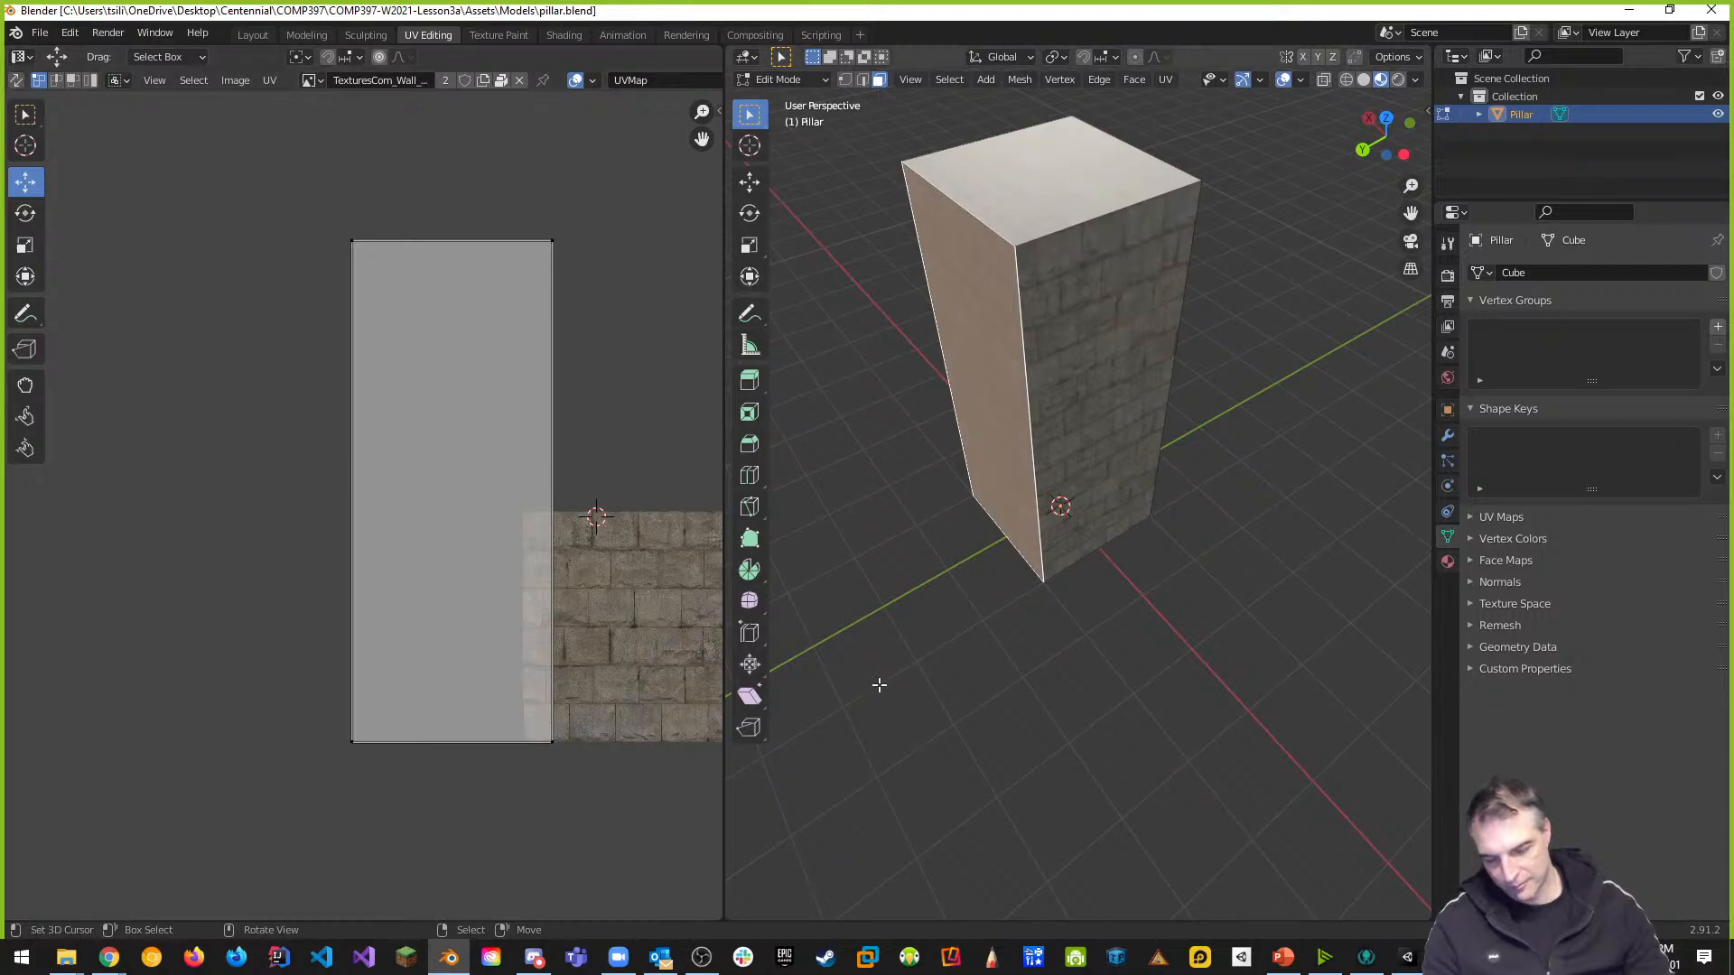
{"action": "middle_click_drag", "start_coordinate": [1026, 600], "coordinate": [1077, 566]}
{"action": "scroll", "coordinate": [1093, 615], "scroll_direction": "up", "scroll_amount": 4}
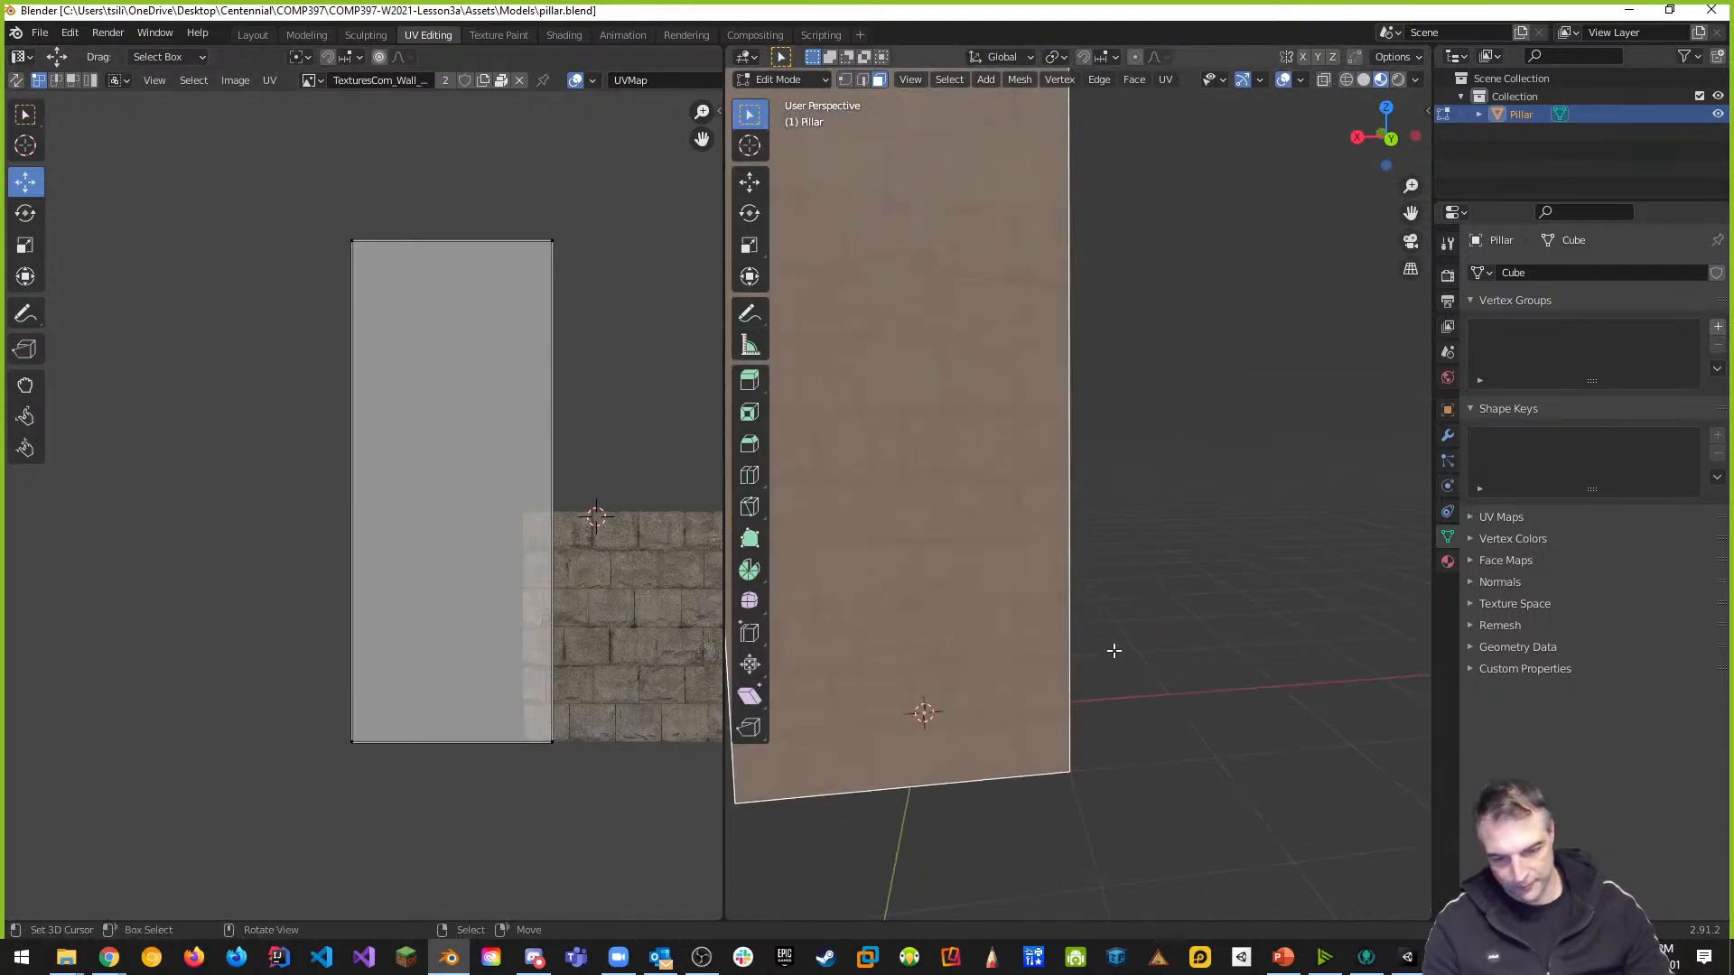
{"action": "middle_click_drag", "start_coordinate": [1011, 842], "coordinate": [1030, 612], "text": "shift"}
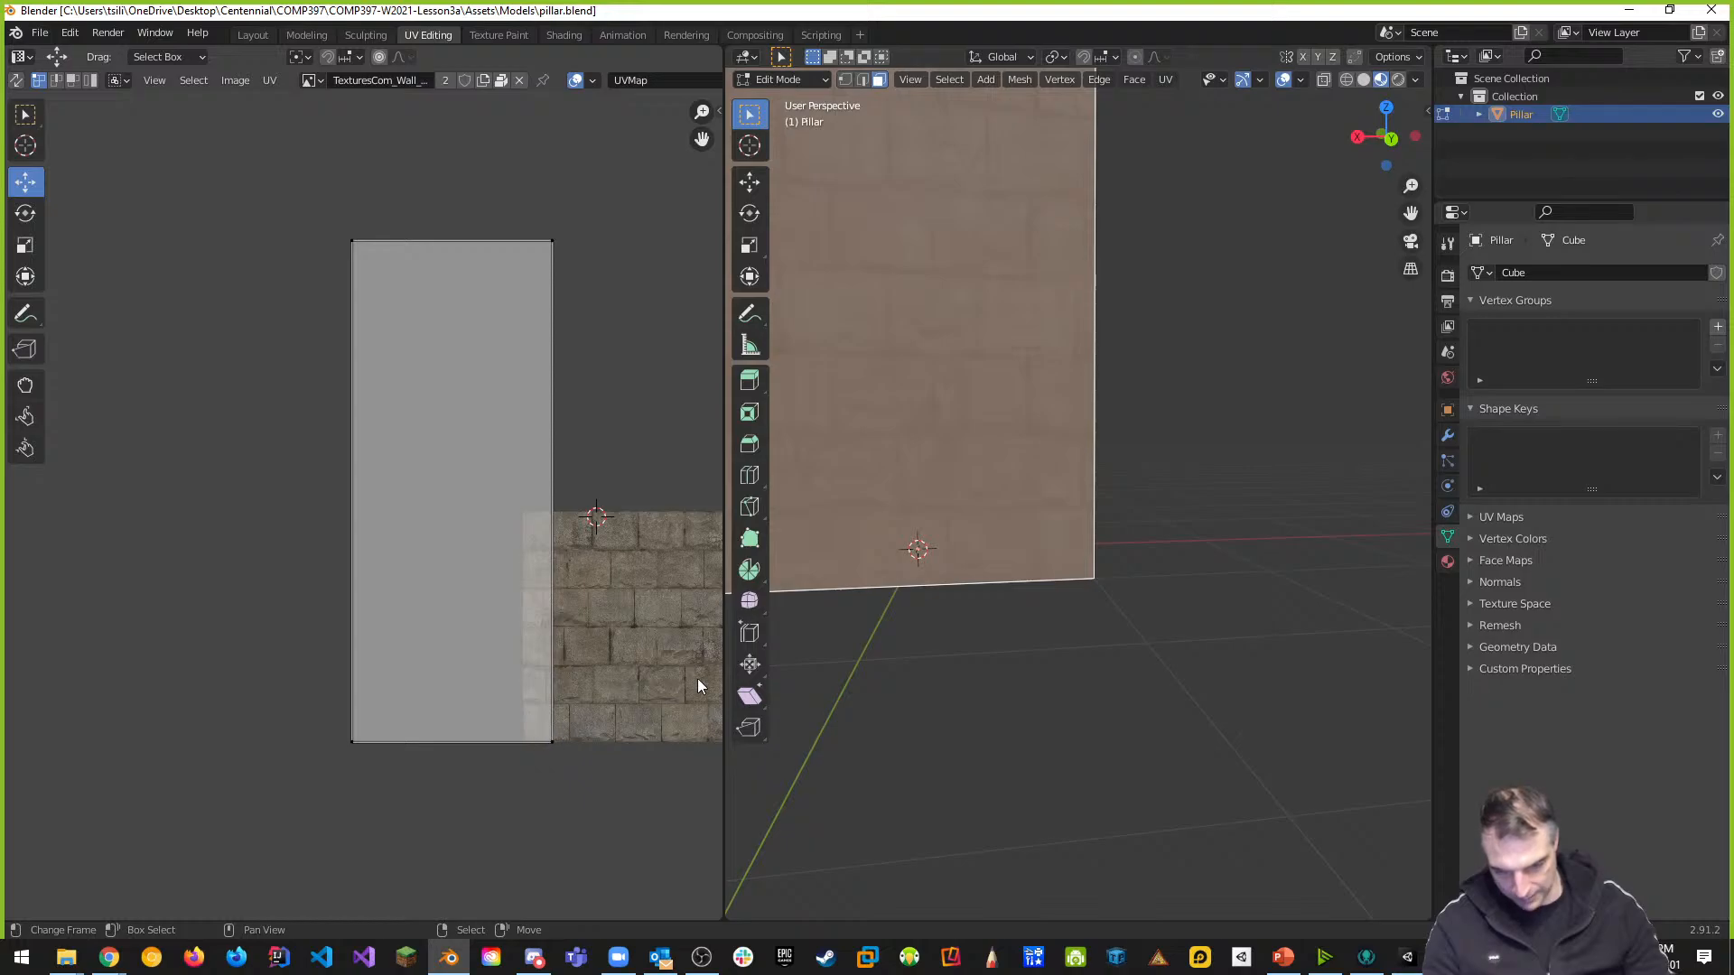
{"action": "scroll", "coordinate": [545, 741], "scroll_direction": "up", "scroll_amount": 2}
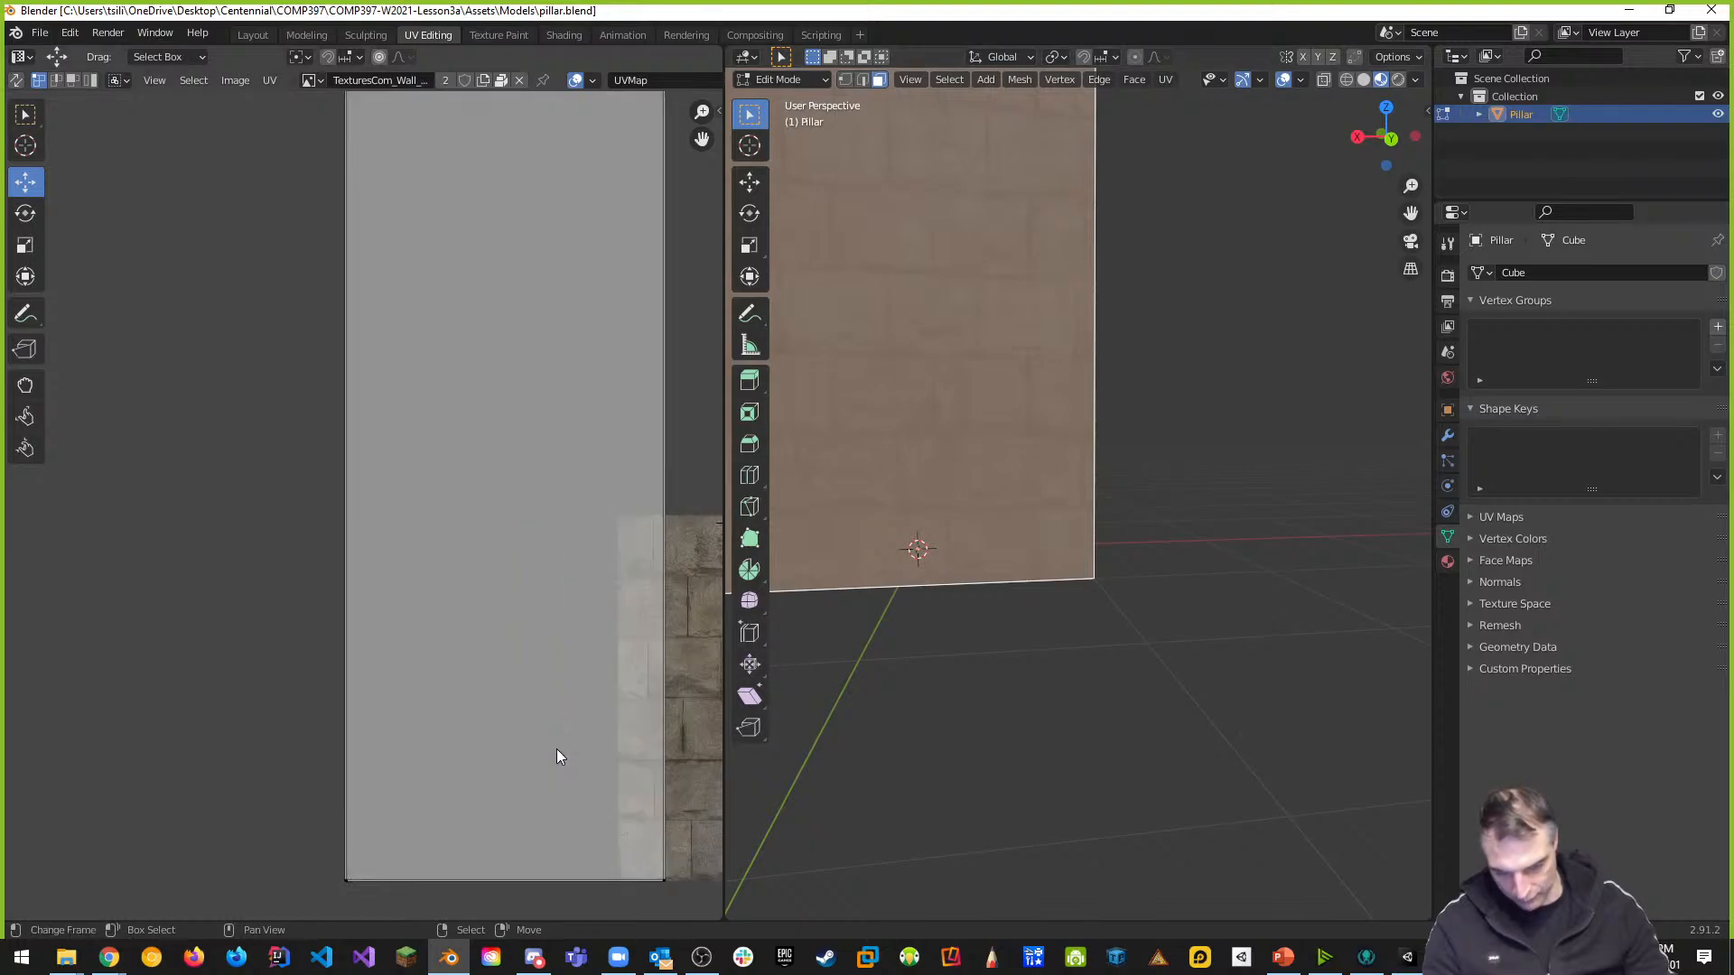
{"action": "middle_click_drag", "start_coordinate": [621, 789], "coordinate": [560, 587]}
{"action": "scroll", "coordinate": [604, 642], "scroll_direction": "up", "scroll_amount": 3}
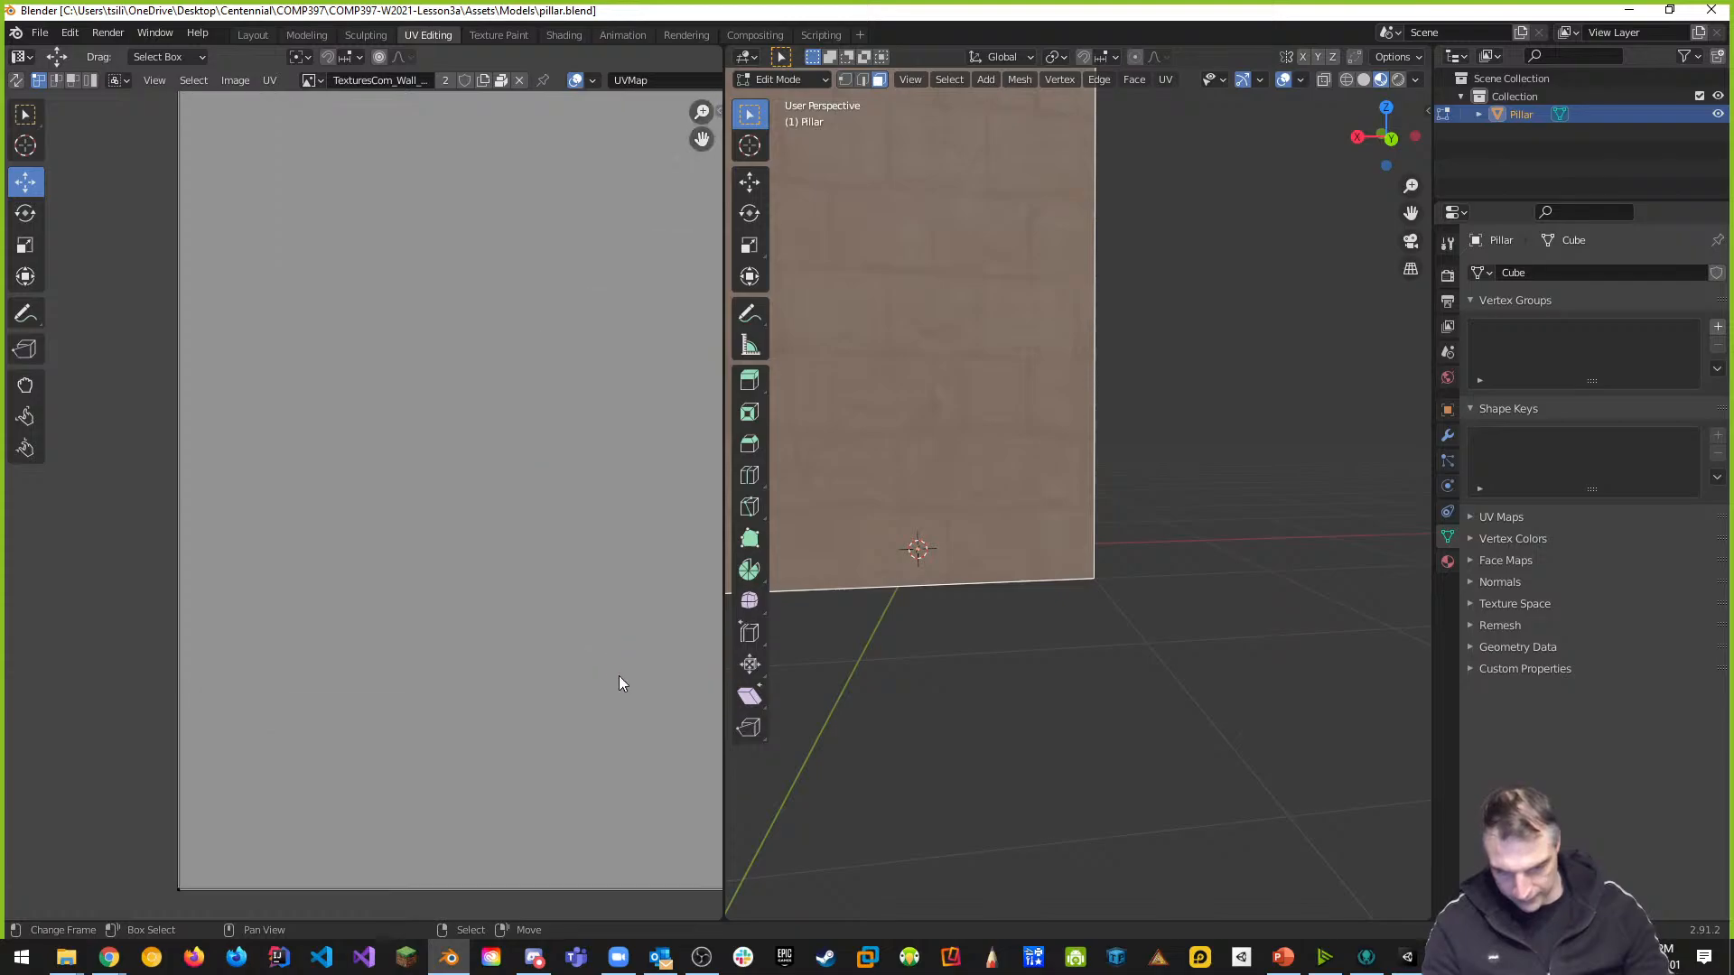
{"action": "middle_click_drag", "start_coordinate": [642, 704], "coordinate": [351, 526]}
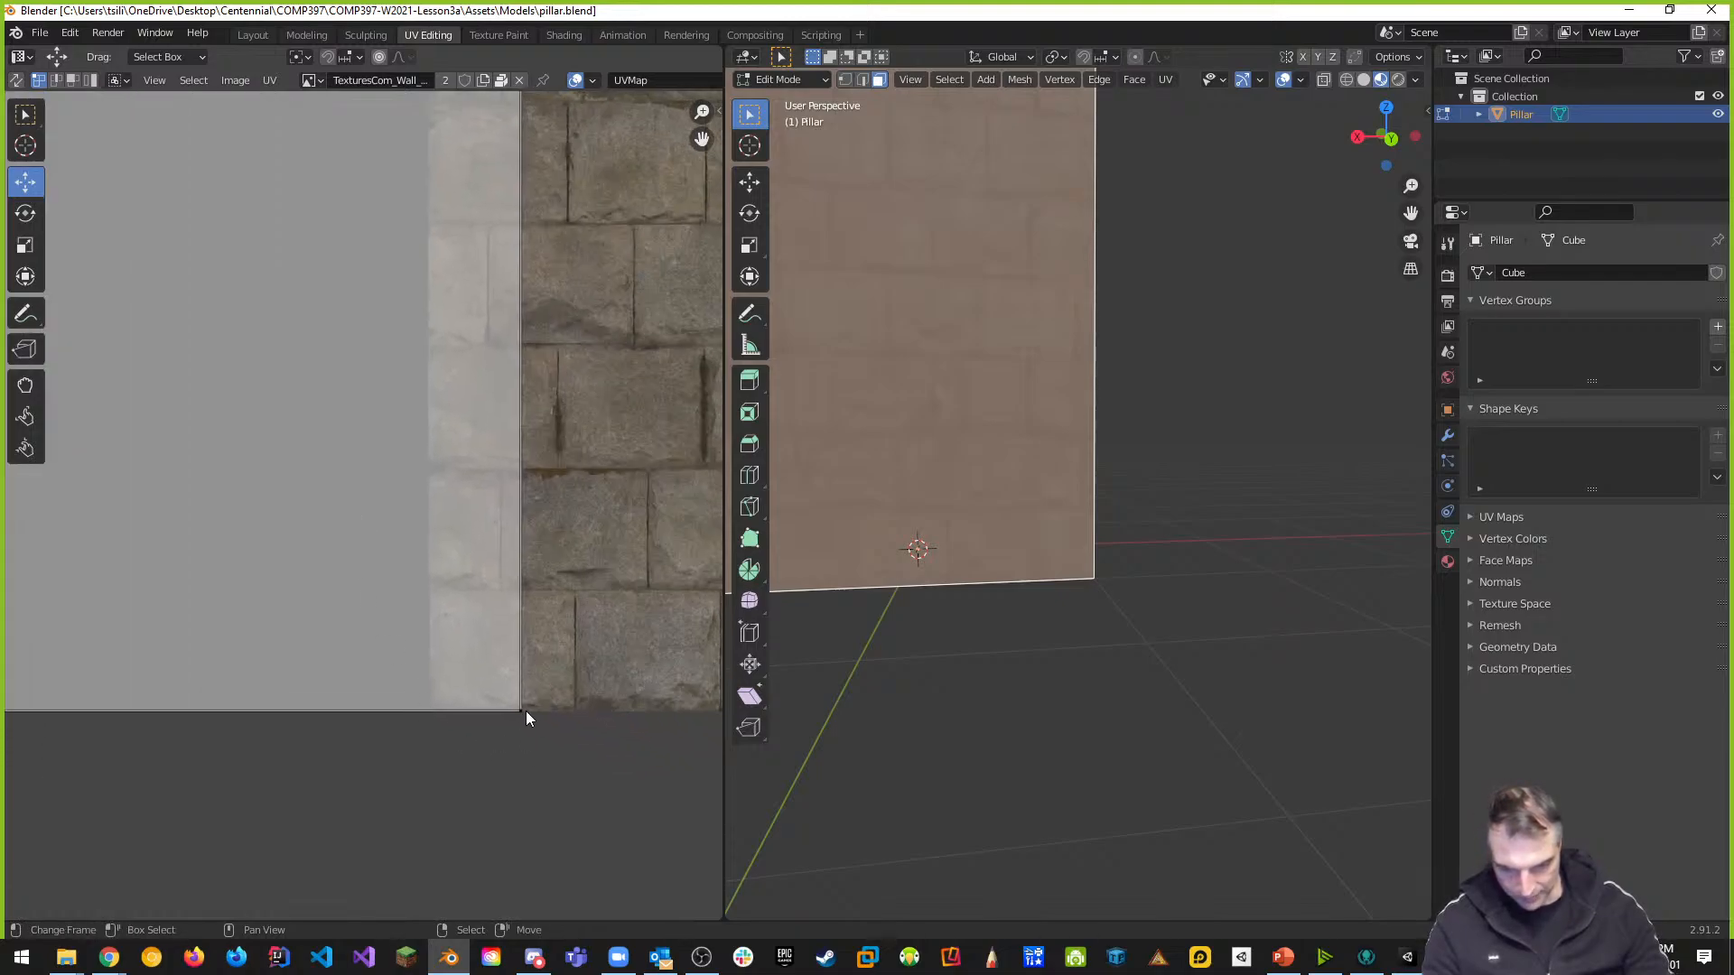
Compare the stone texture's block pattern across its full width with how it repeats on the selected pillar face
{"action": "middle_click_drag", "start_coordinate": [1114, 666], "coordinate": [1061, 650]}
{"action": "scroll", "coordinate": [948, 542], "scroll_direction": "up", "scroll_amount": 3}
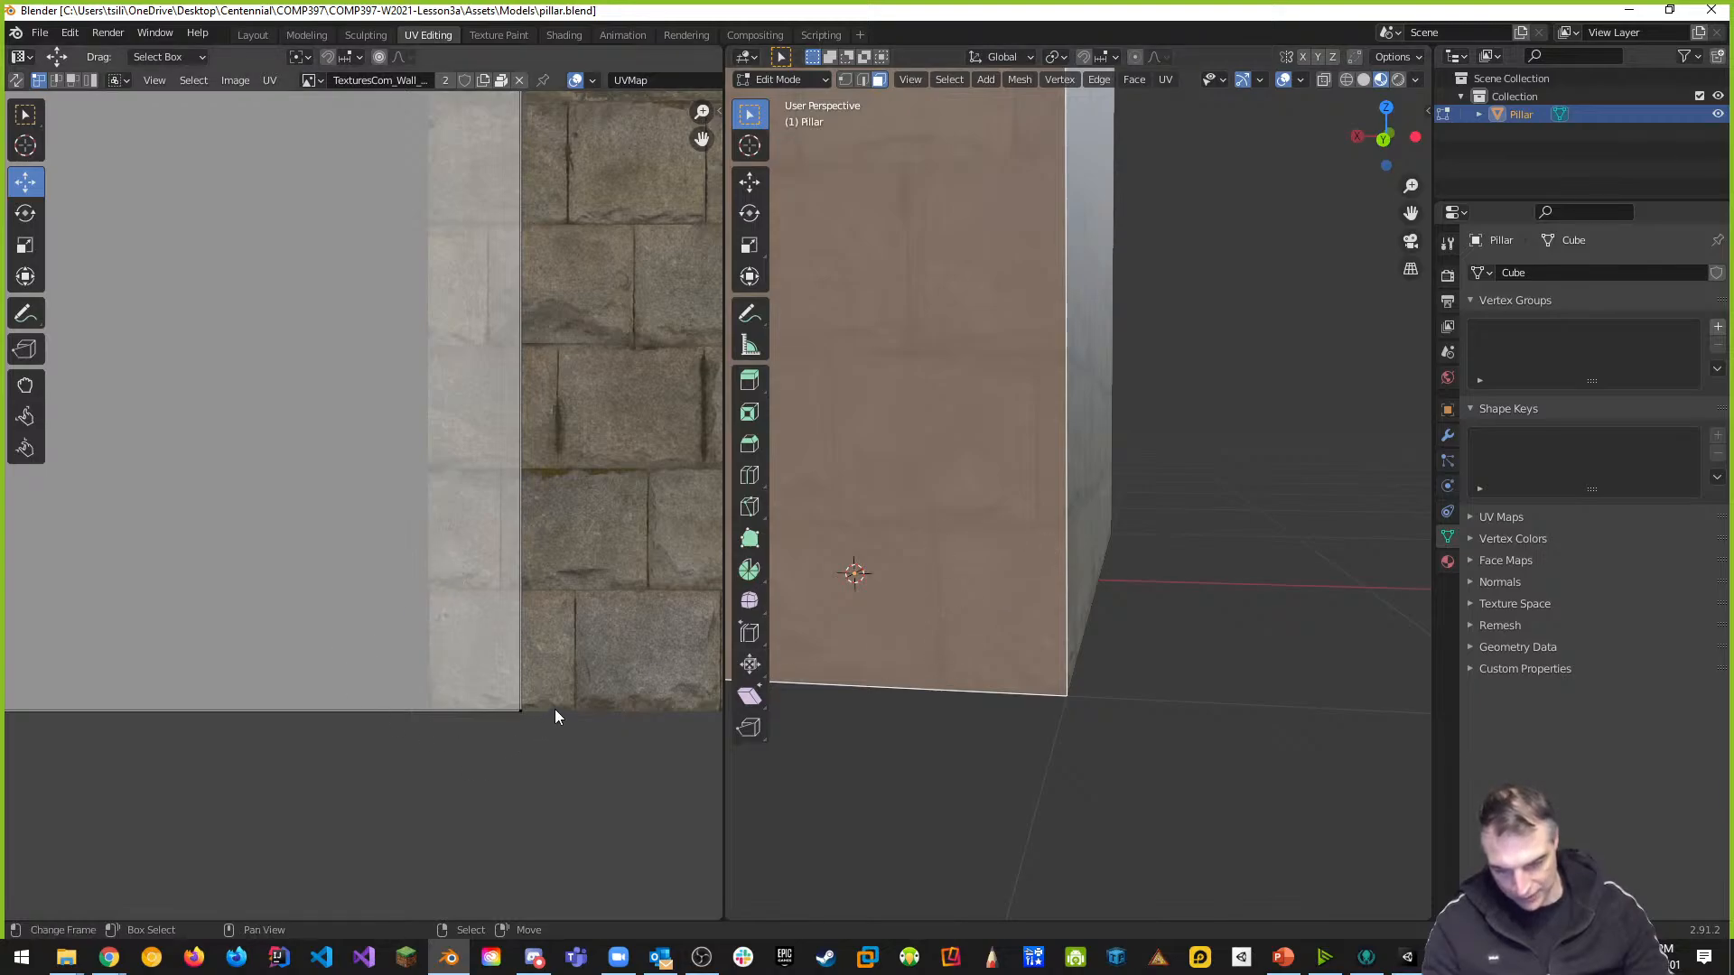
{"action": "middle_click_drag", "start_coordinate": [554, 708], "coordinate": [117, 696]}
{"action": "middle_click_drag", "start_coordinate": [539, 674], "coordinate": [259, 674]}
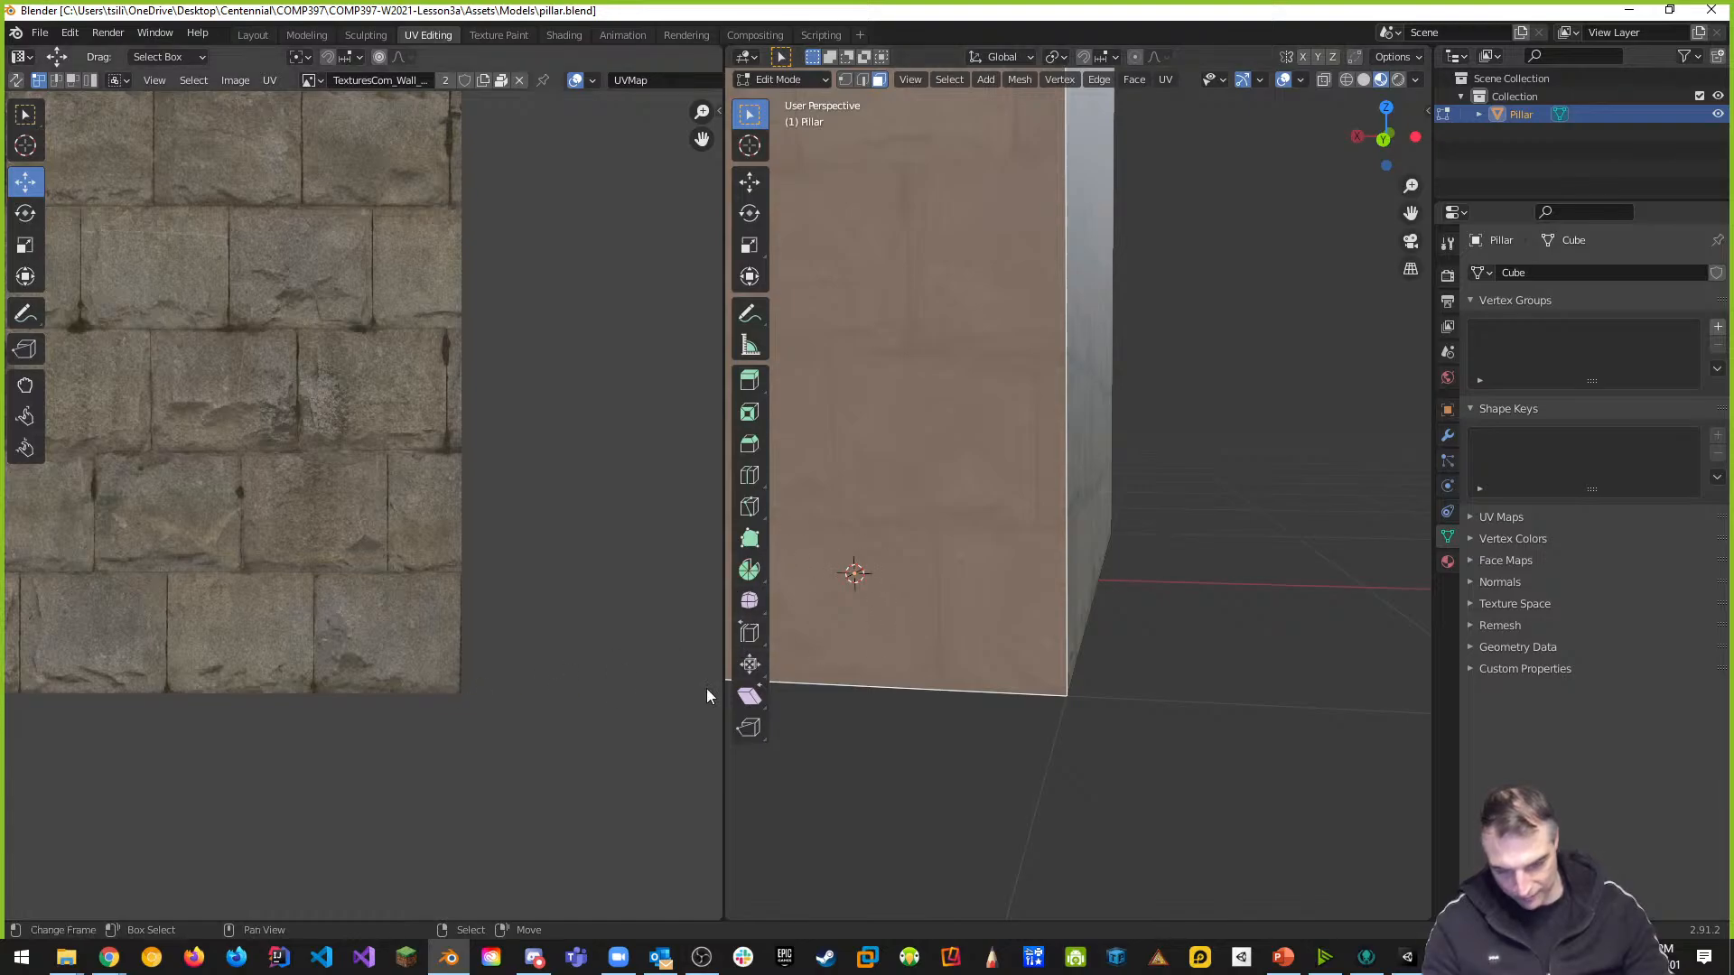
{"action": "middle_click_drag", "start_coordinate": [913, 587], "coordinate": [1038, 588]}
{"action": "scroll", "coordinate": [334, 470], "scroll_direction": "down", "scroll_amount": 4}
{"action": "scroll", "coordinate": [334, 470], "scroll_direction": "down", "scroll_amount": 1}
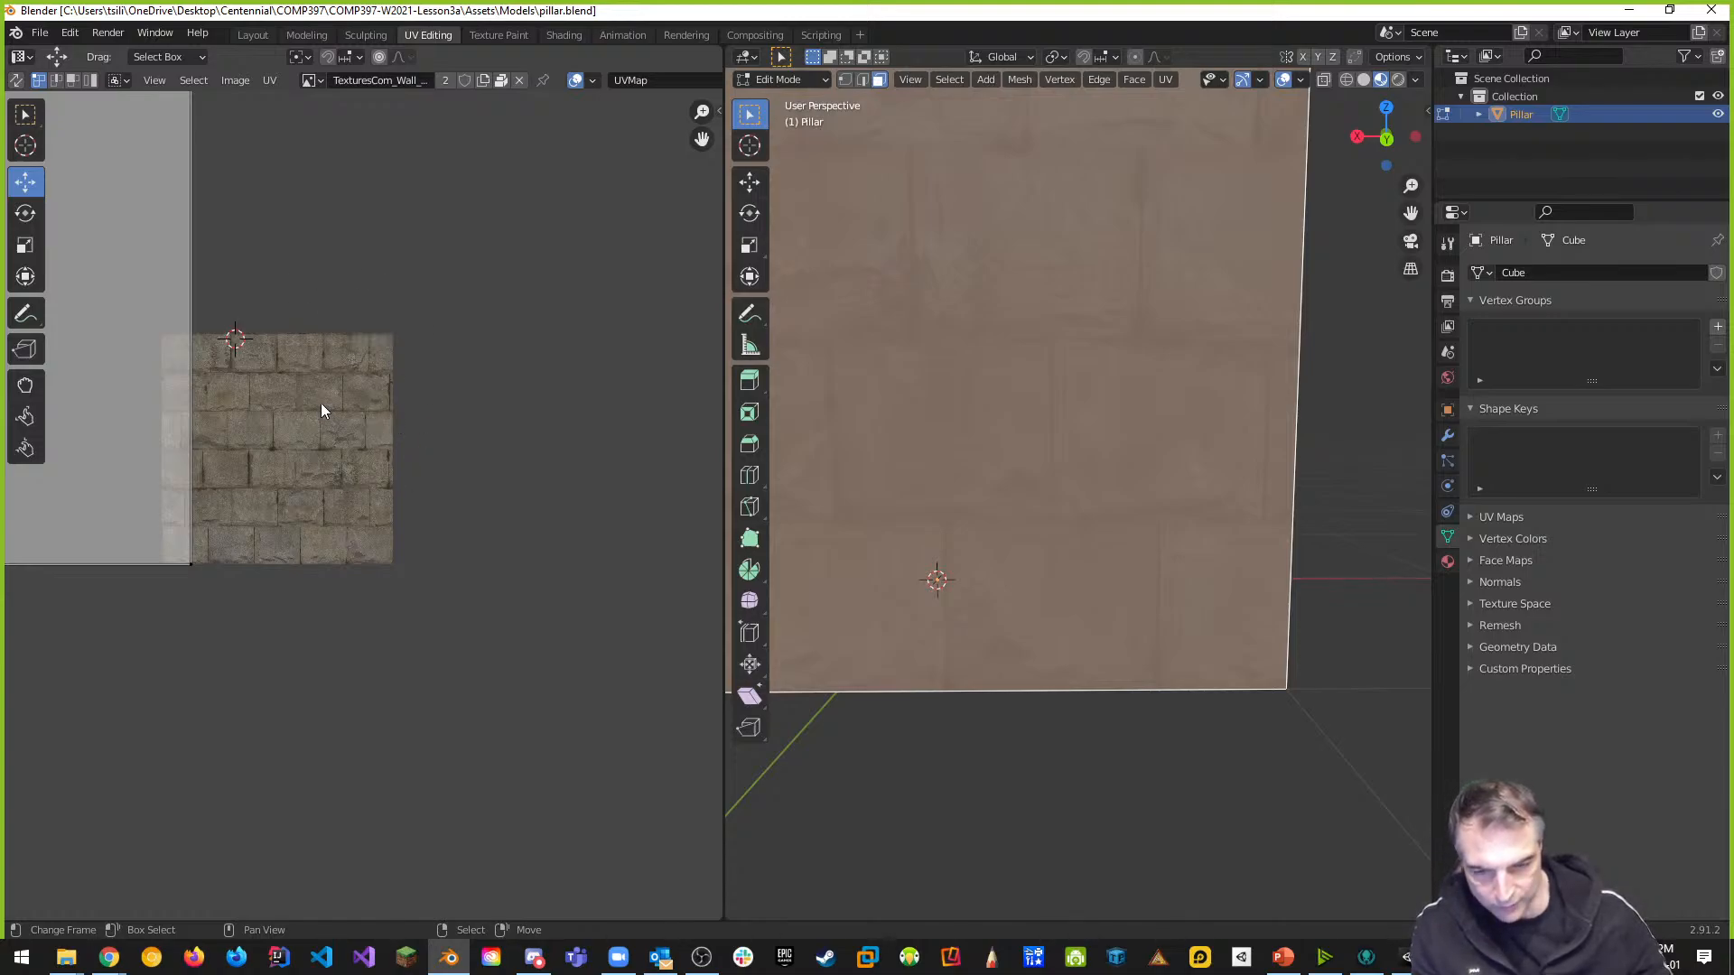
{"action": "scroll", "coordinate": [279, 441], "scroll_direction": "down", "scroll_amount": 2}
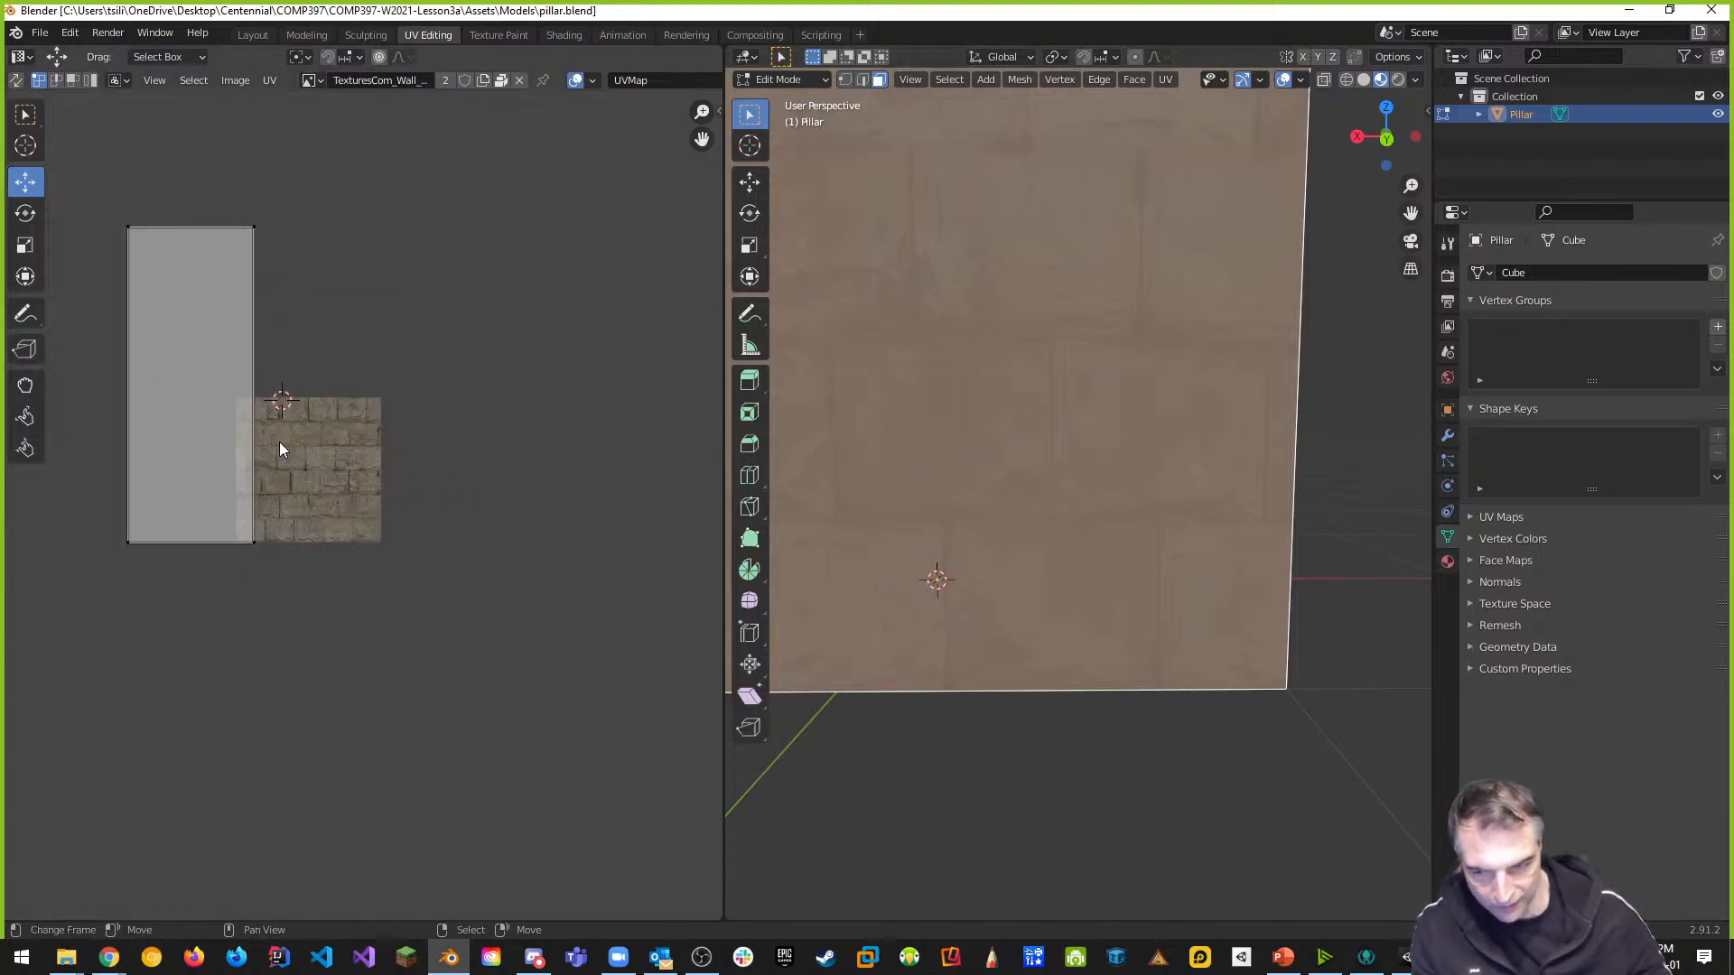
{"action": "scroll", "coordinate": [280, 440], "scroll_direction": "down", "scroll_amount": 1}
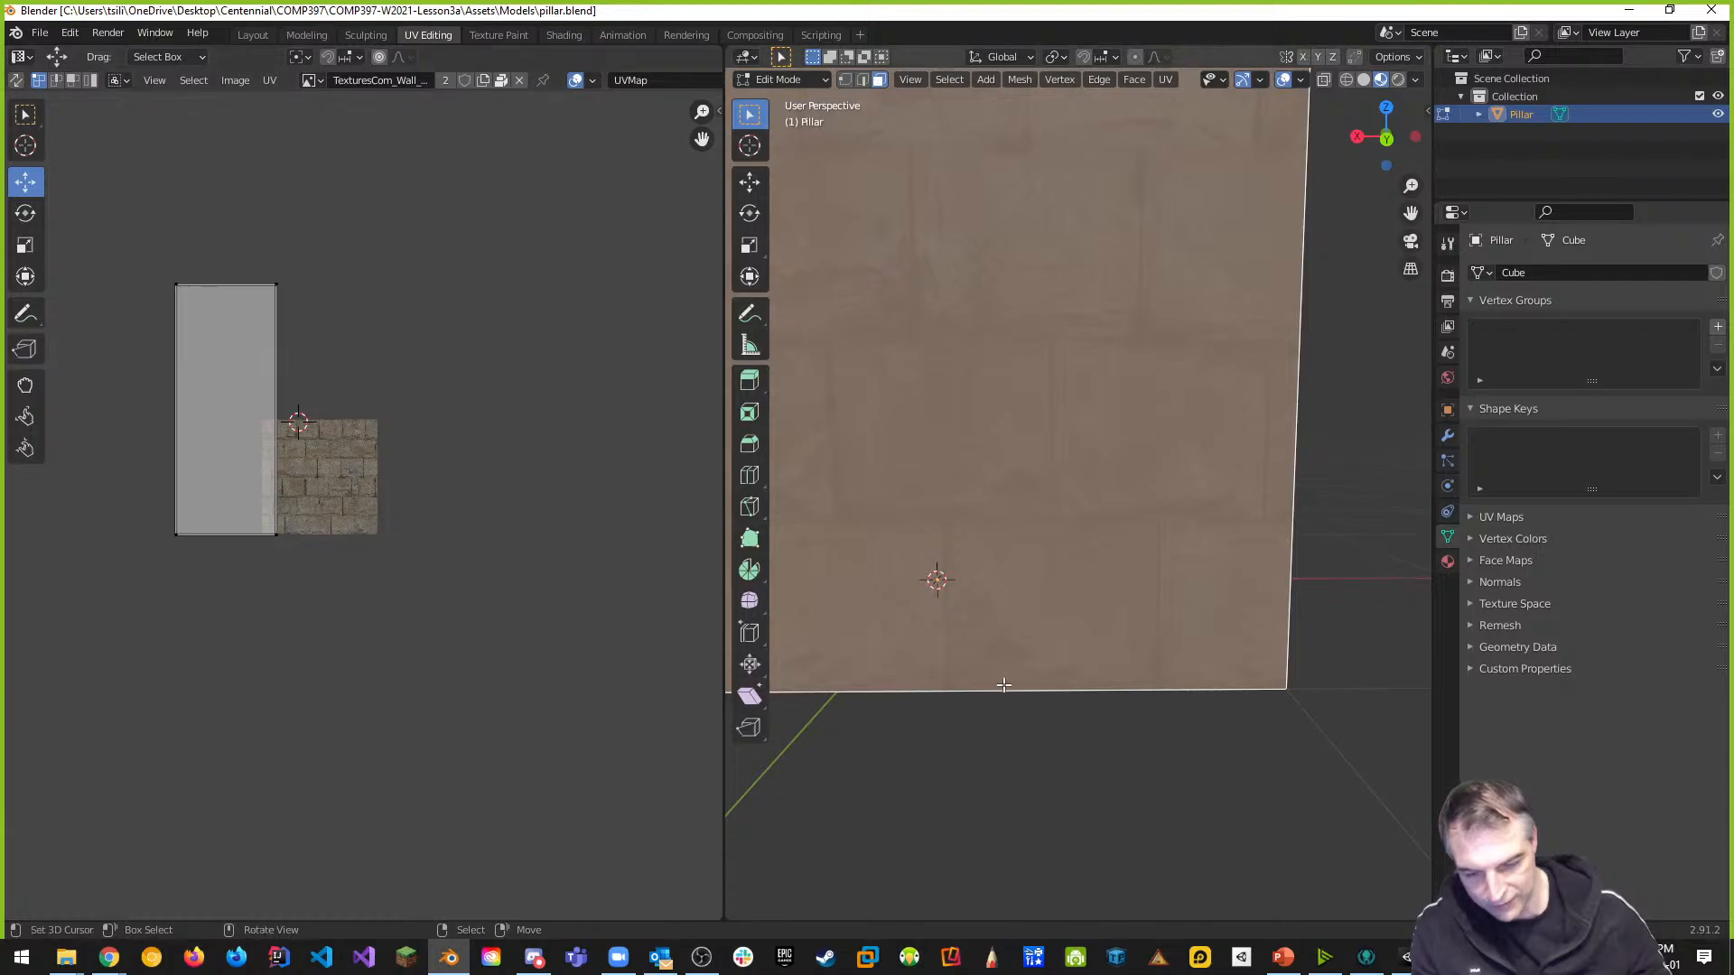
Show the pillar's material settings and close Blender without saving the changes
{"action": "left_click", "coordinate": [1448, 562]}
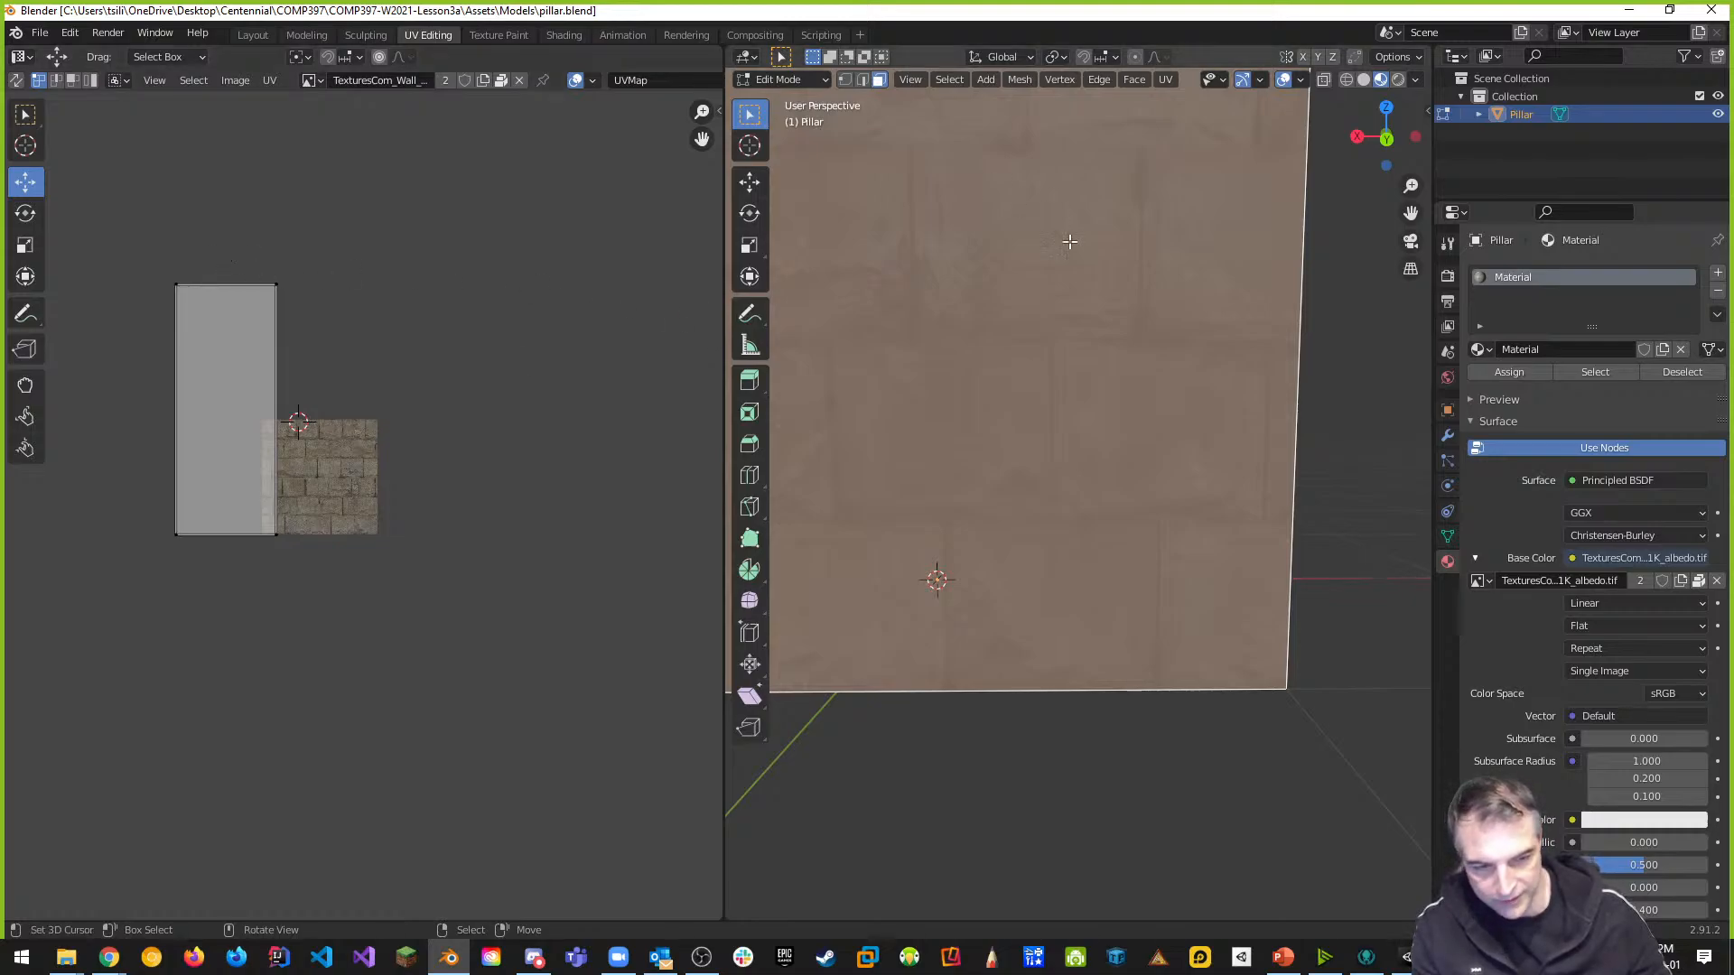
{"action": "left_click", "coordinate": [1712, 10]}
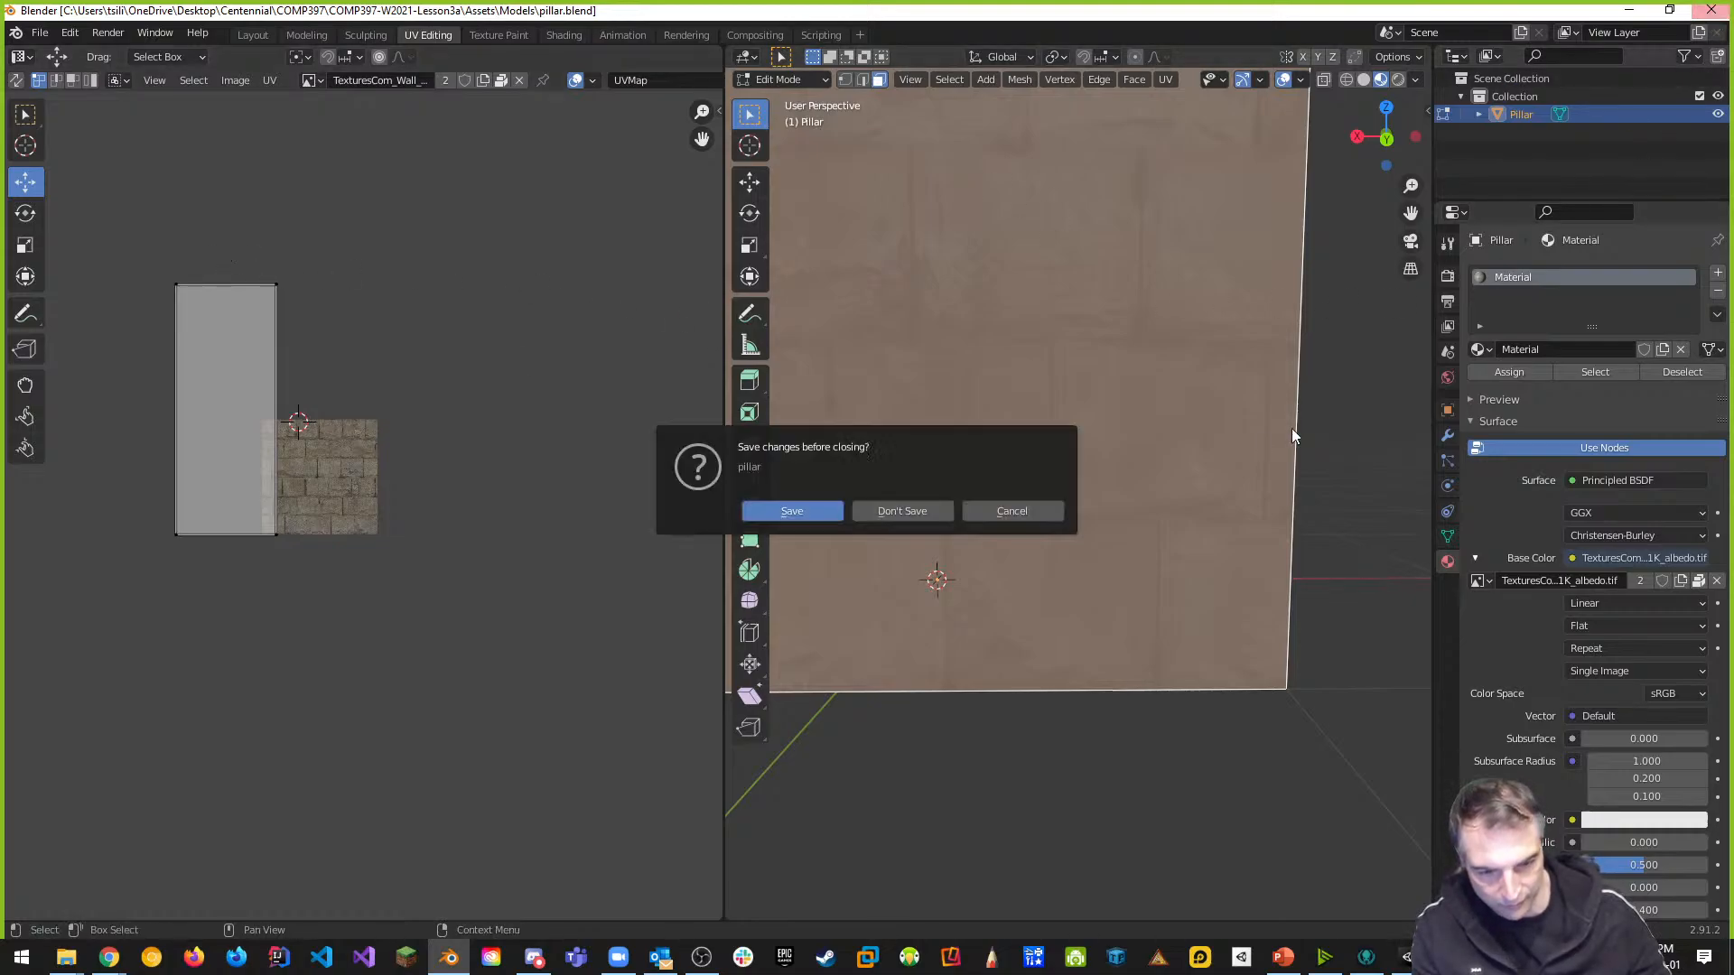
{"action": "left_click", "coordinate": [907, 515]}
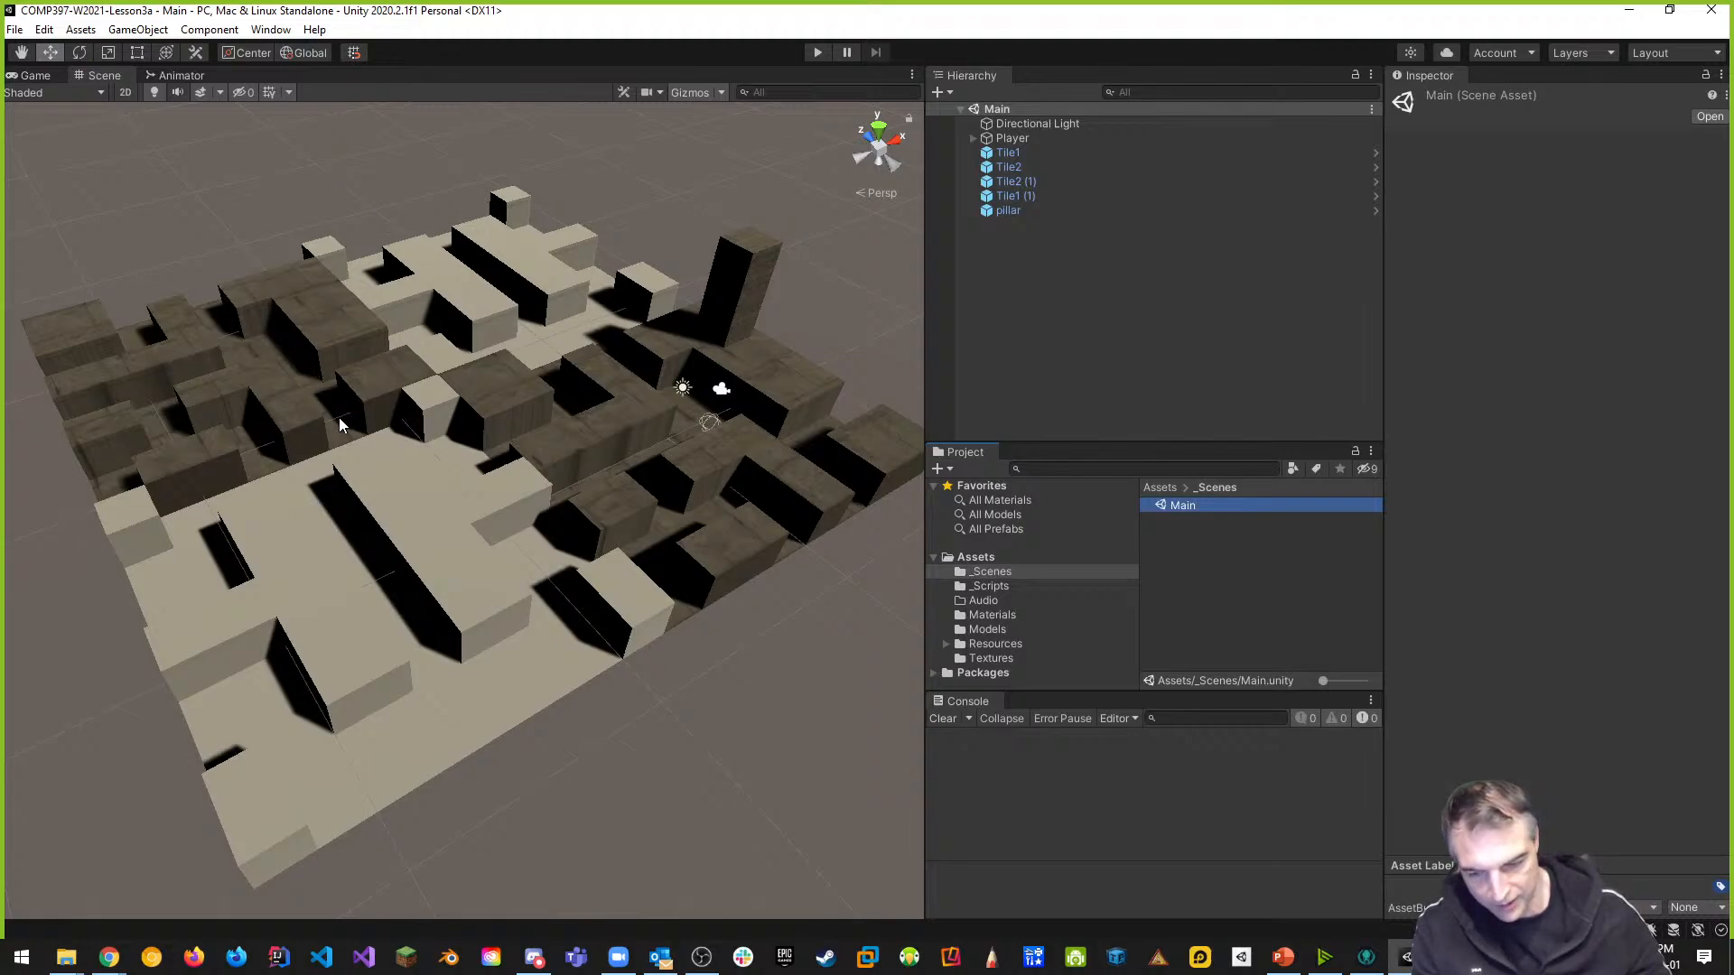
View the tile scene in Unity and switch to the Lesson 3 - Lights and Shadow presentation in PowerPoint
{"action": "left_click_drag", "start_coordinate": [339, 417], "coordinate": [561, 393], "text": "alt"}
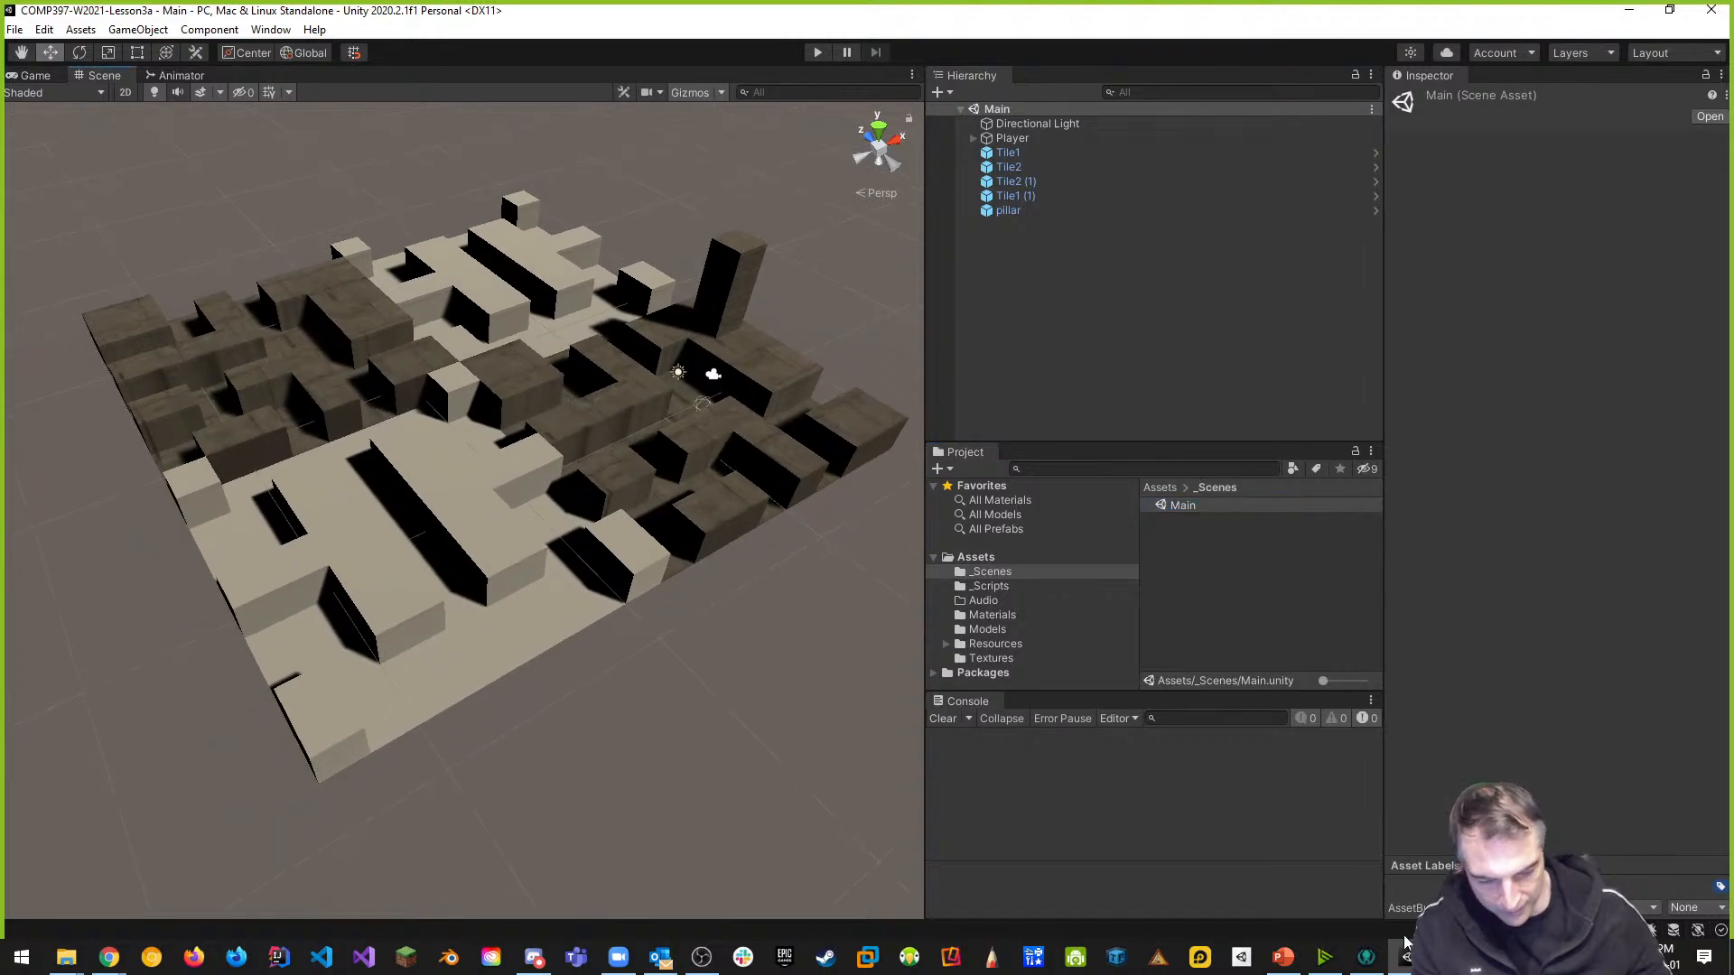
{"action": "left_click", "coordinate": [1283, 957]}
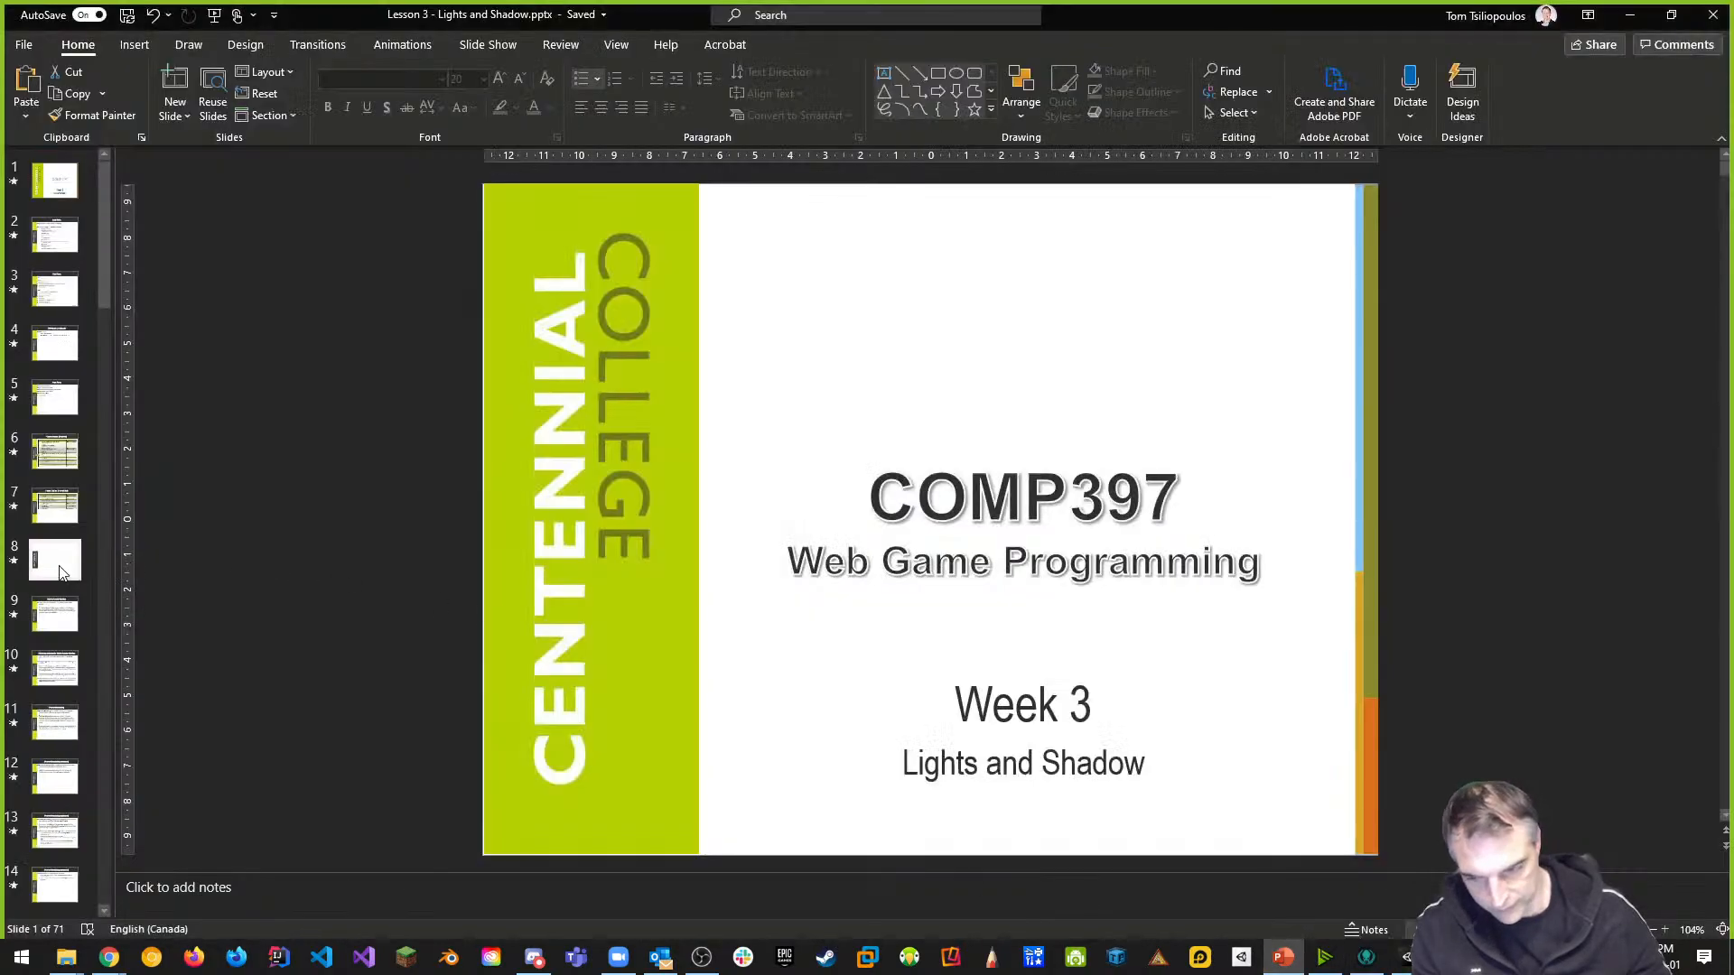
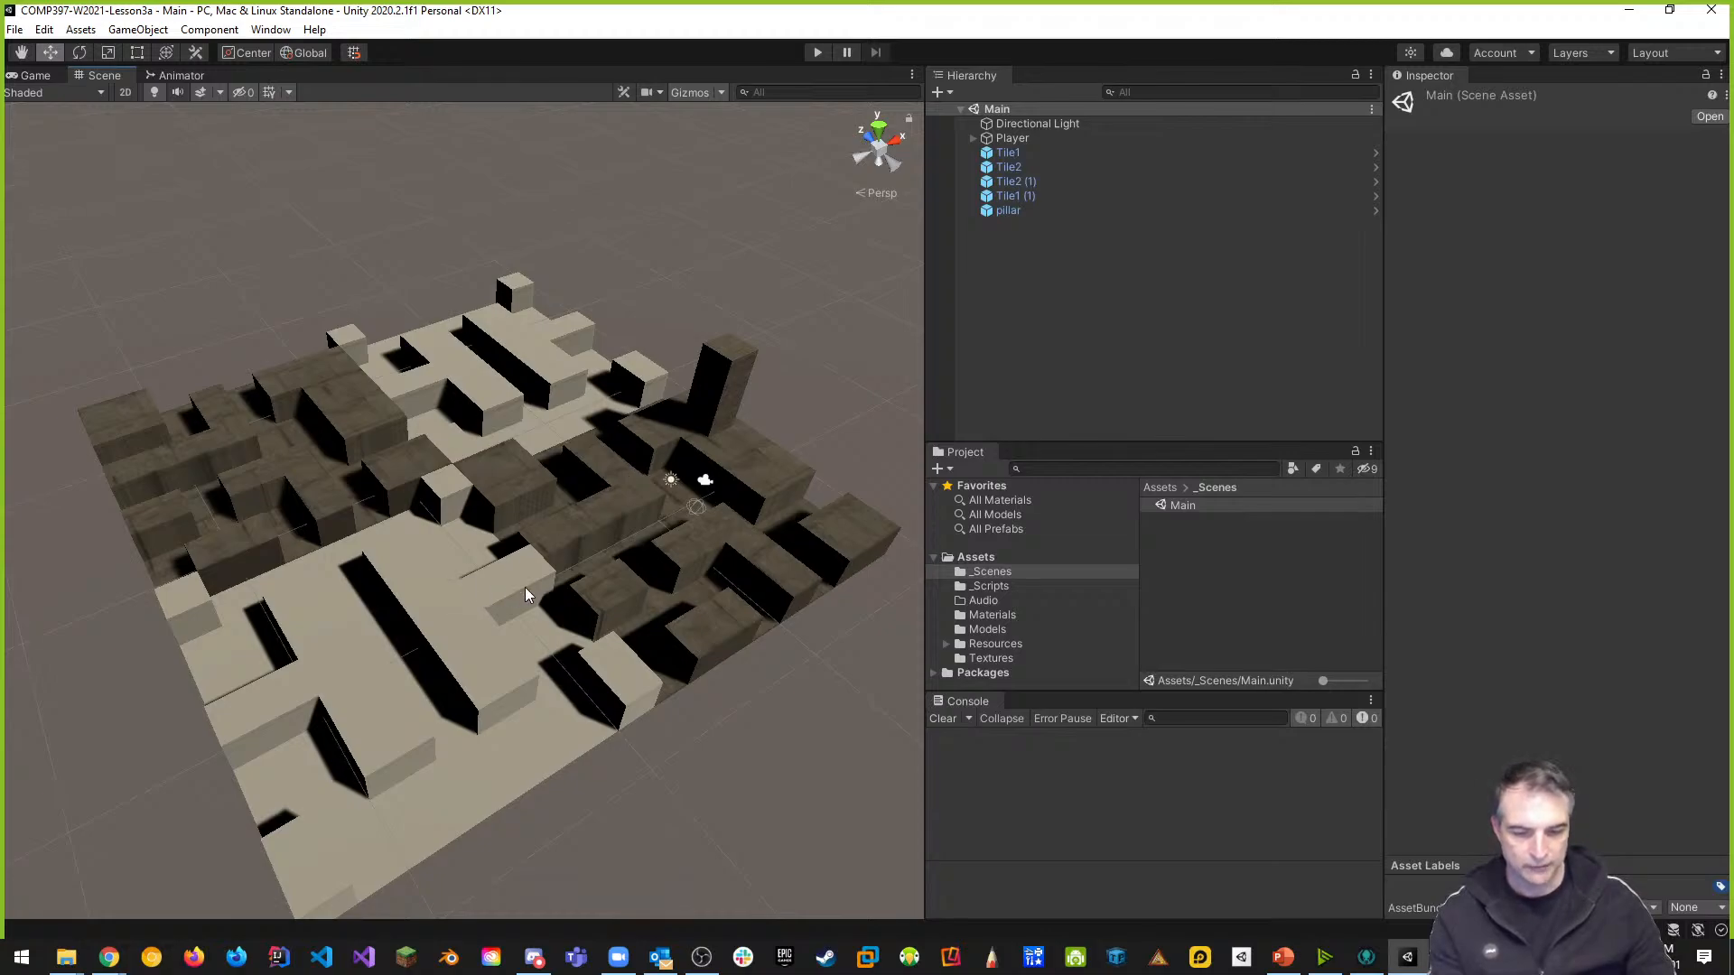
Select the Directional Light in Unity's Main scene to show its transform and light settings
{"action": "scroll", "coordinate": [552, 585], "scroll_direction": "up", "scroll_amount": 3}
{"action": "middle_click_drag", "start_coordinate": [773, 569], "coordinate": [625, 595]}
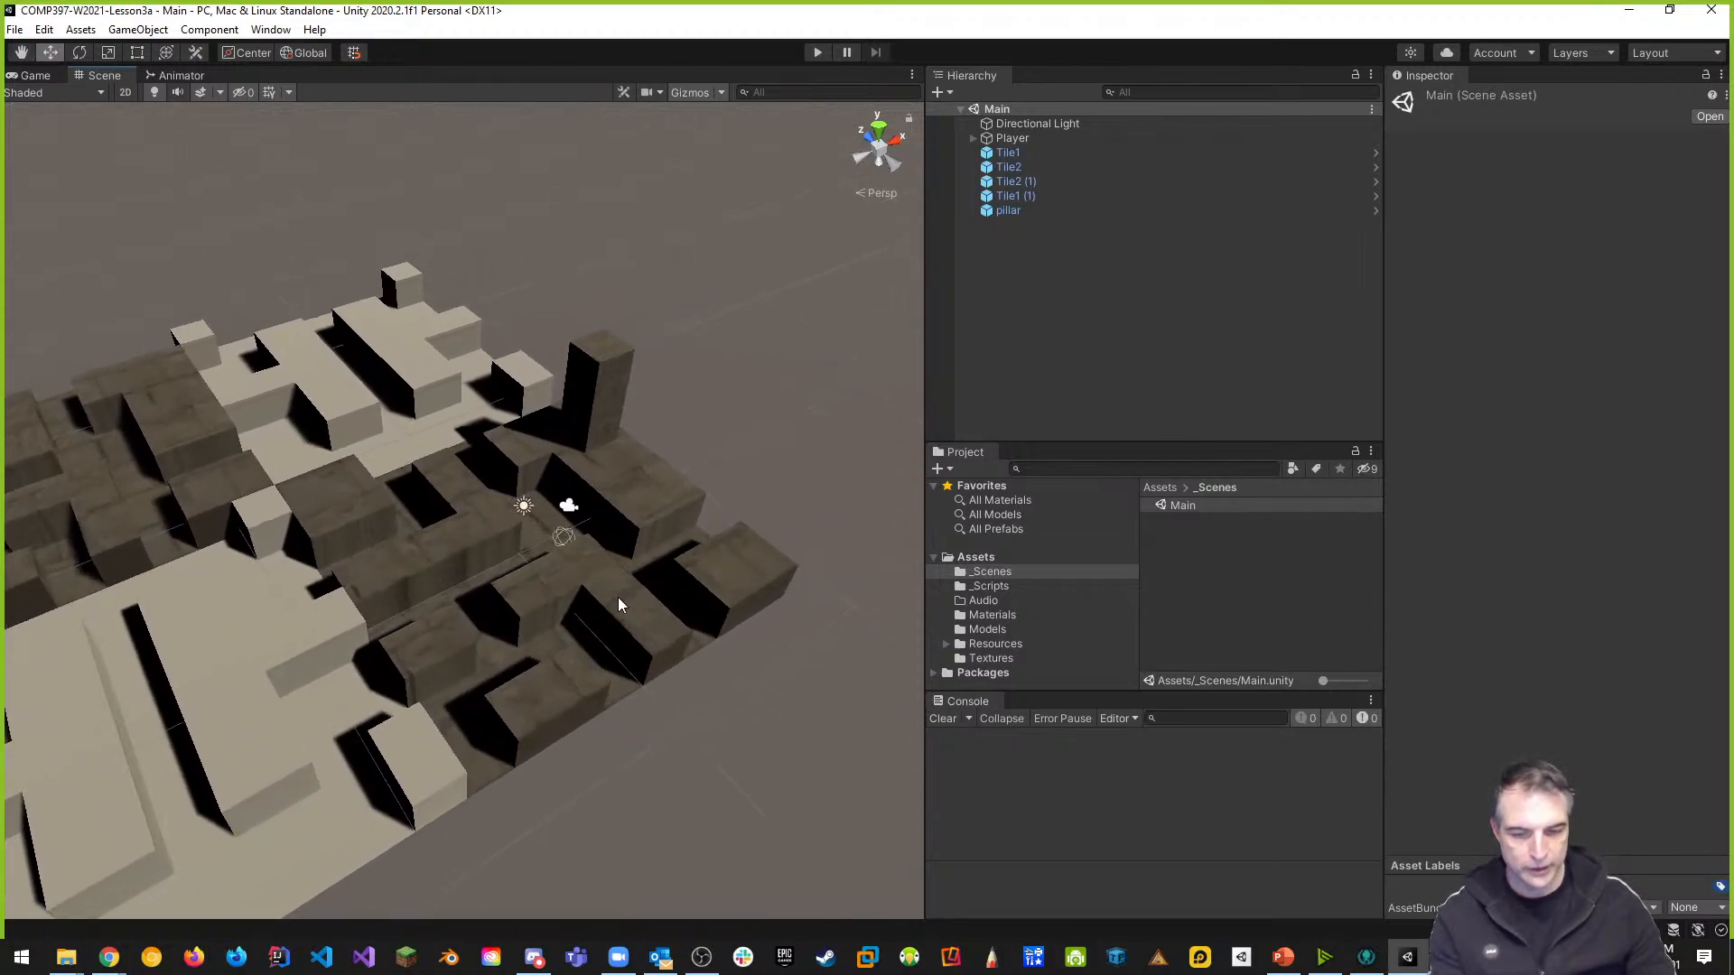
{"action": "scroll", "coordinate": [654, 570], "scroll_direction": "up", "scroll_amount": 2}
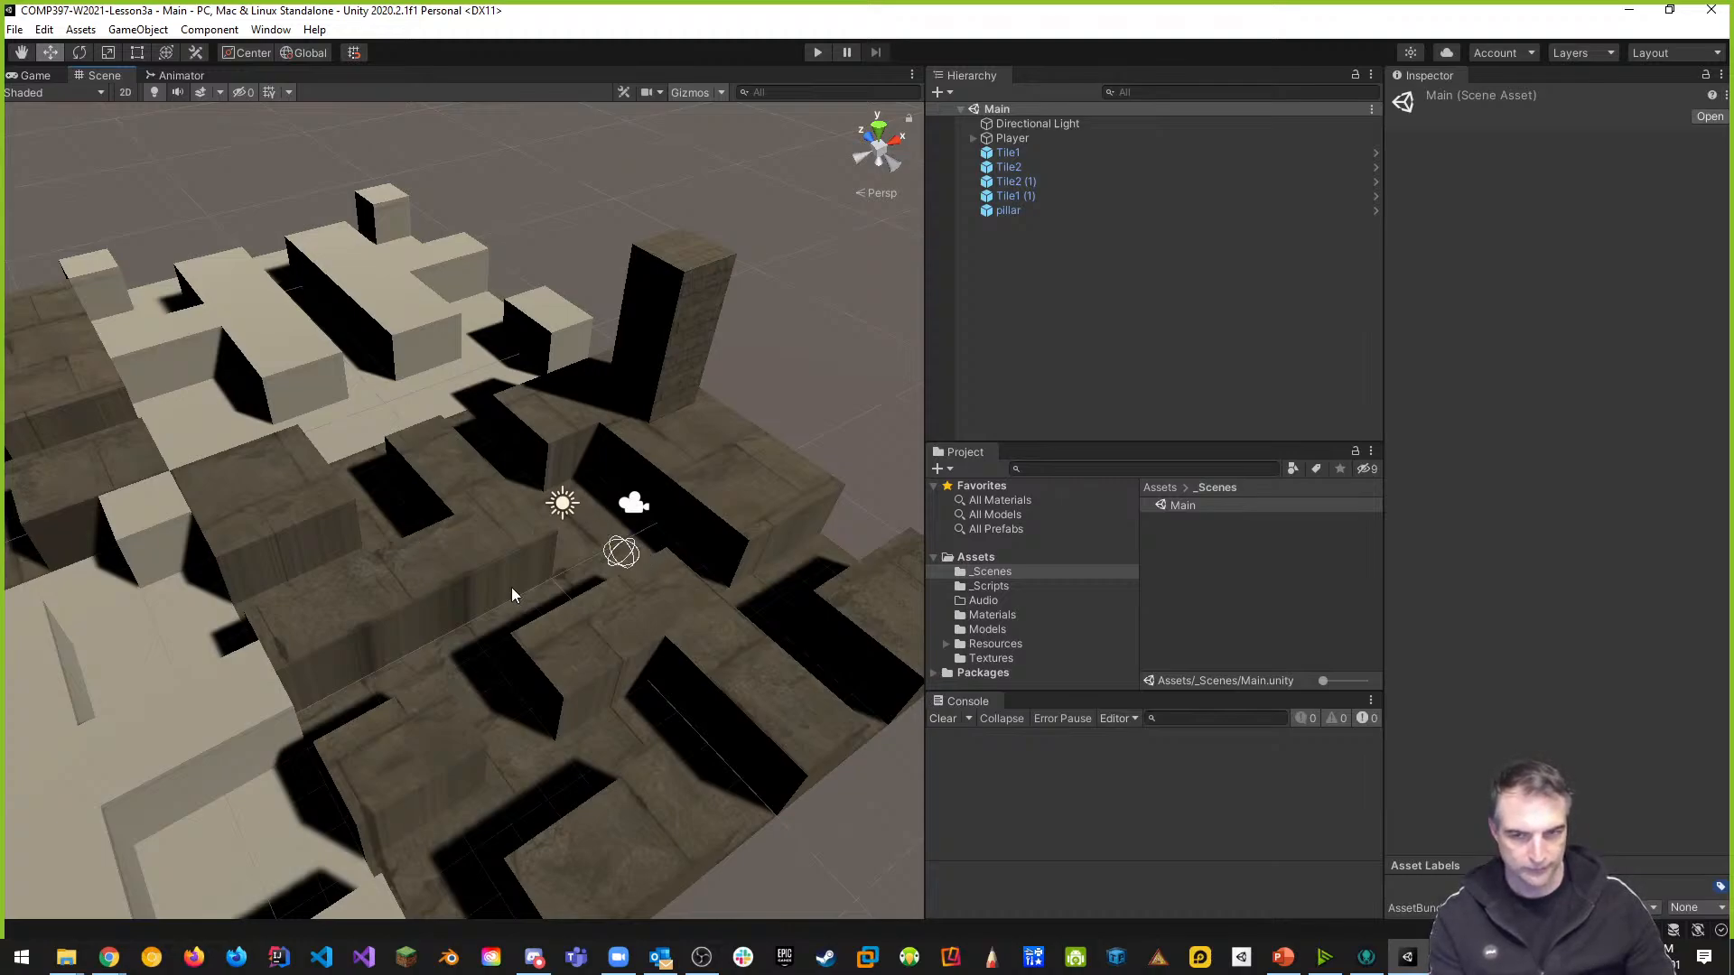
{"action": "left_click", "coordinate": [1016, 125]}
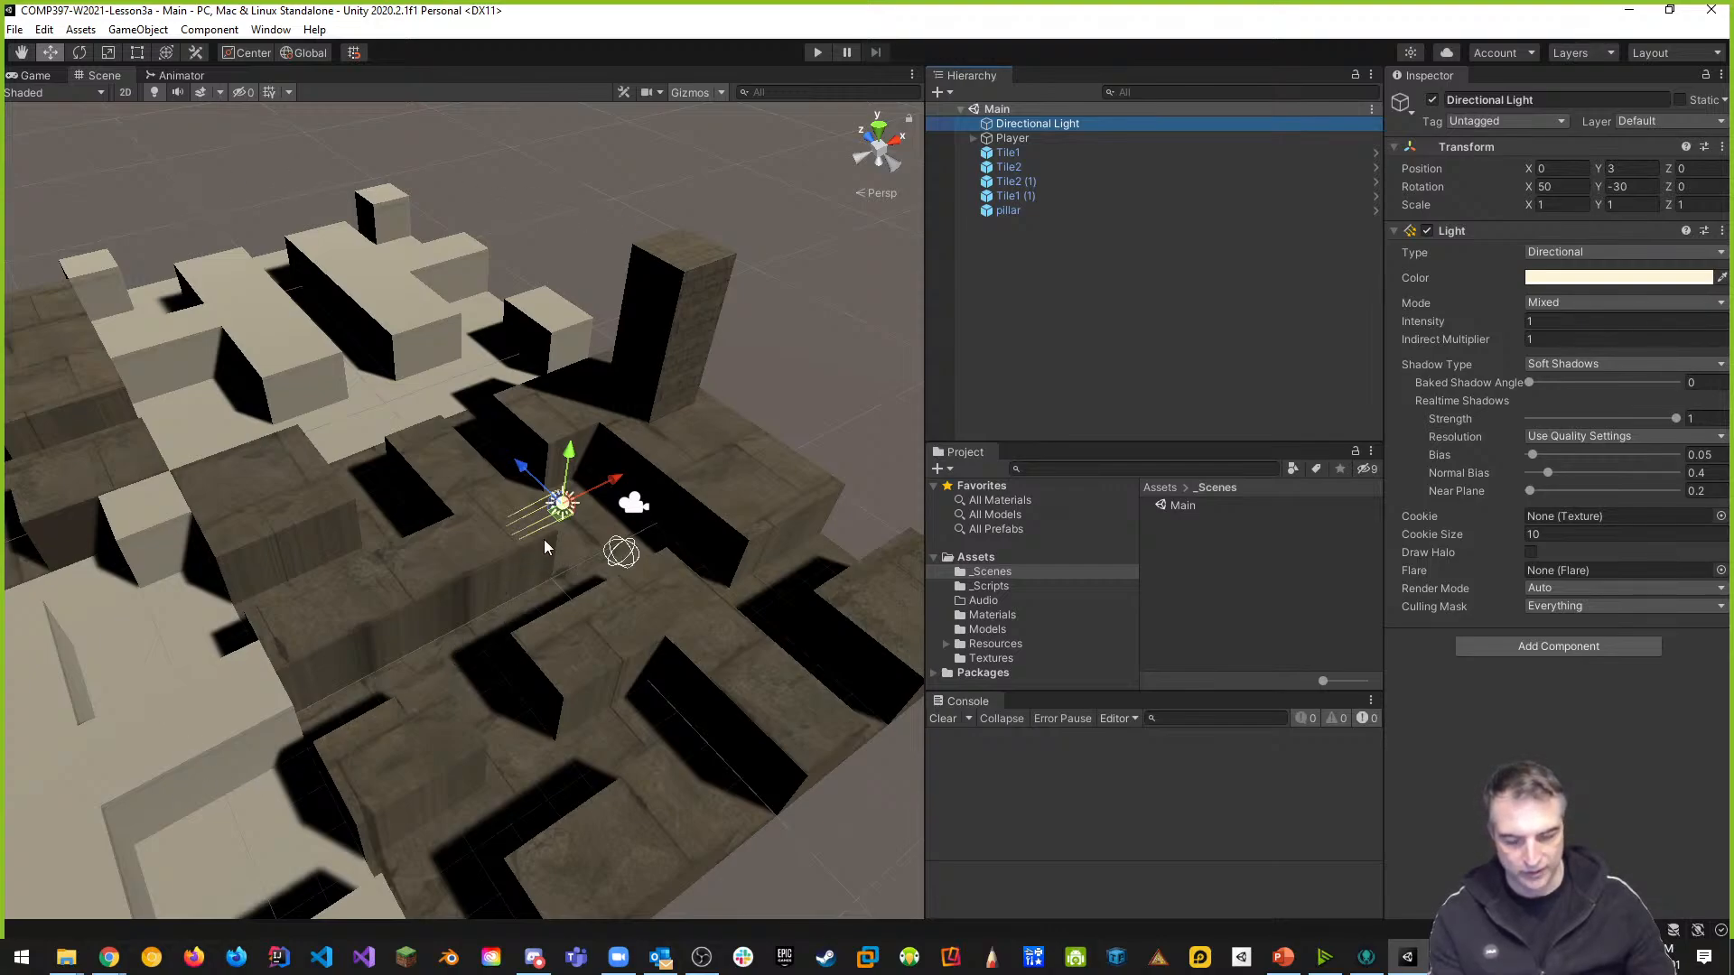
Examine how the directional light illuminates the pillar and tiles and where their shadows fall from different viewpoints
{"action": "right_click_drag", "start_coordinate": [660, 542], "coordinate": [221, 488]}
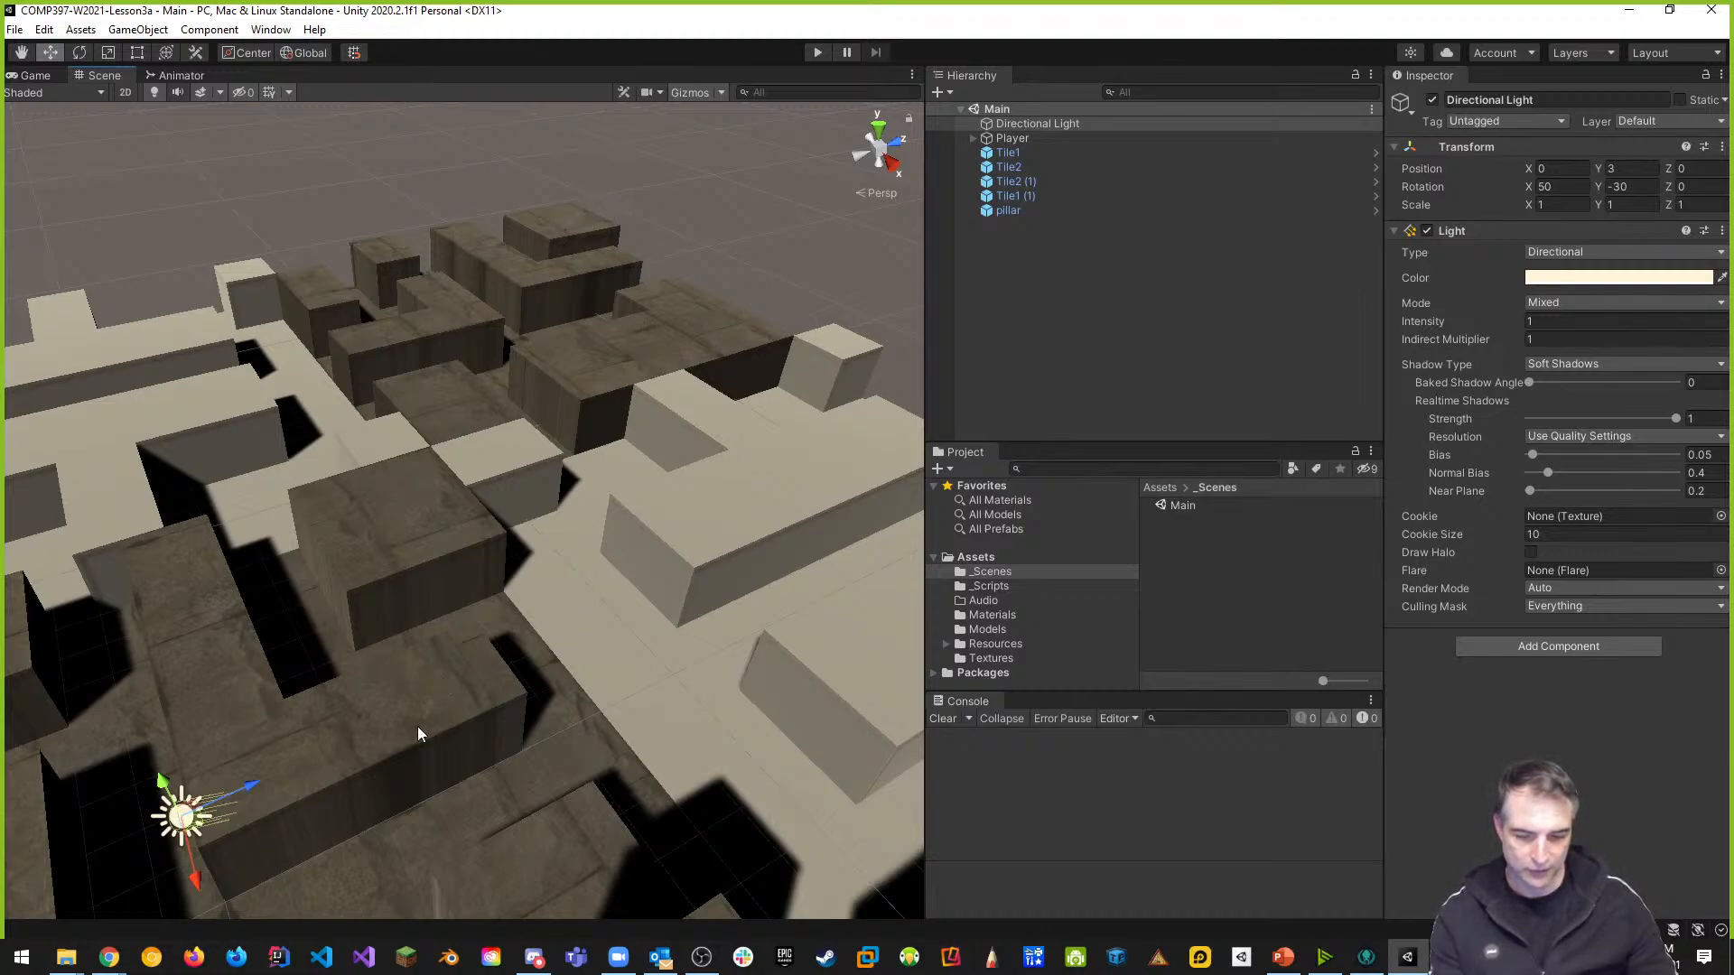
{"action": "middle_click_drag", "start_coordinate": [475, 672], "coordinate": [459, 549]}
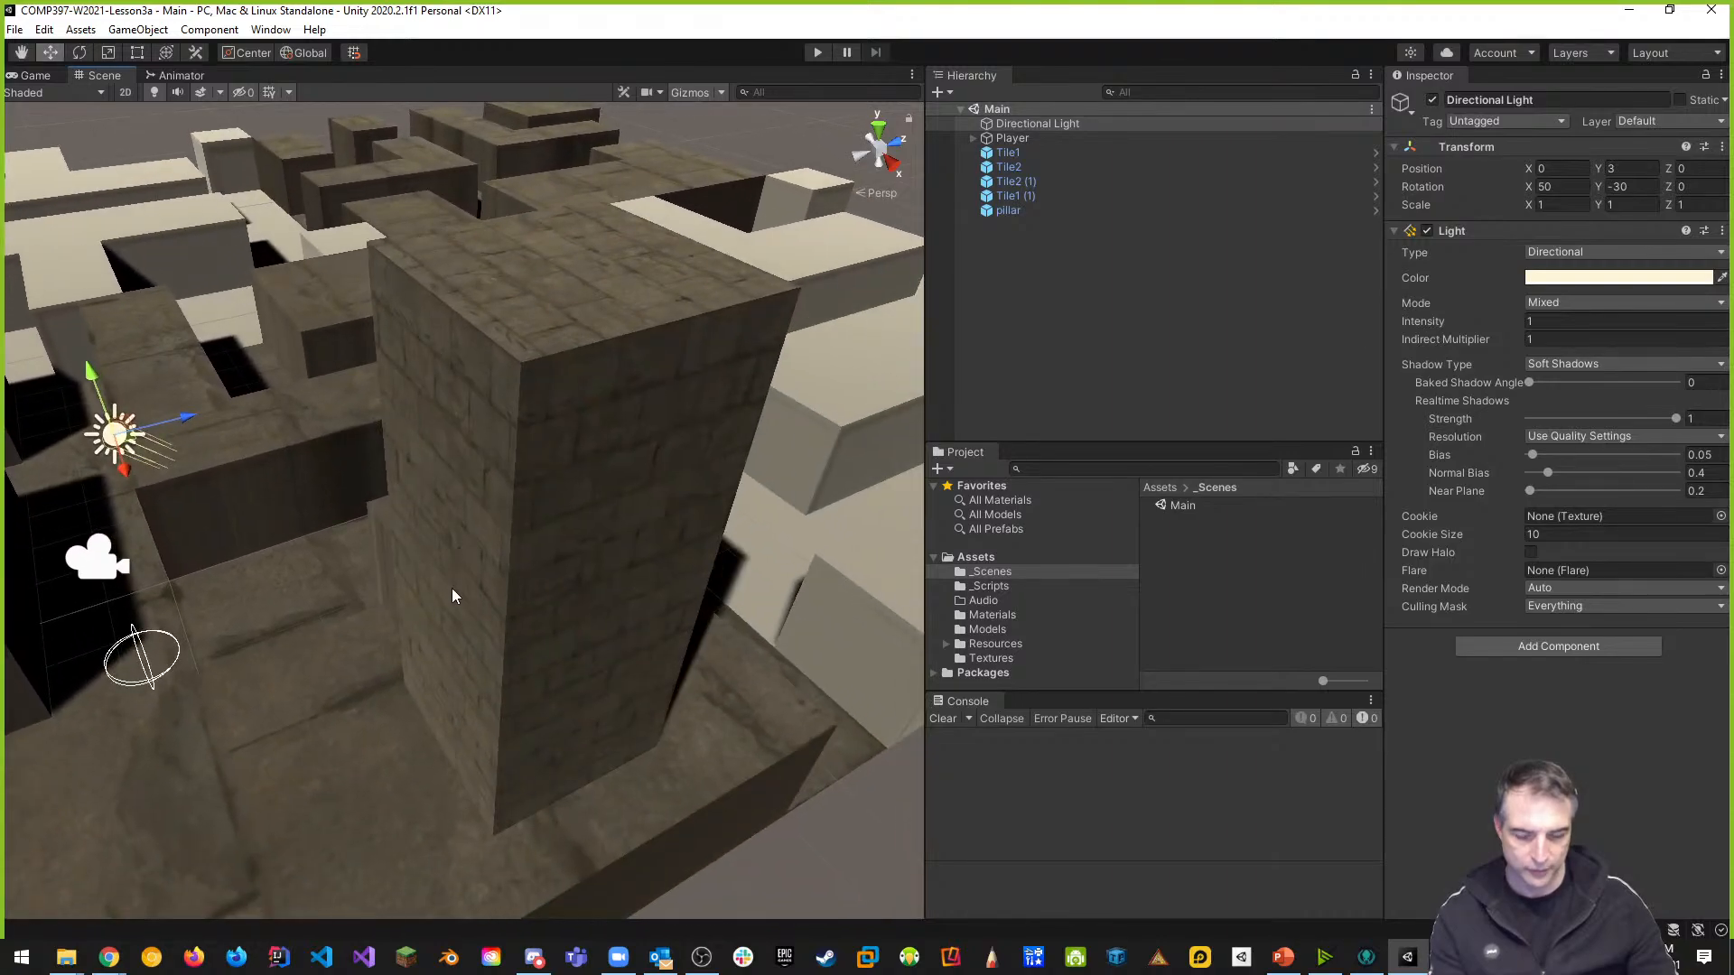
{"action": "scroll", "coordinate": [447, 592], "scroll_direction": "down", "scroll_amount": 2}
{"action": "middle_click_drag", "start_coordinate": [312, 416], "coordinate": [355, 534]}
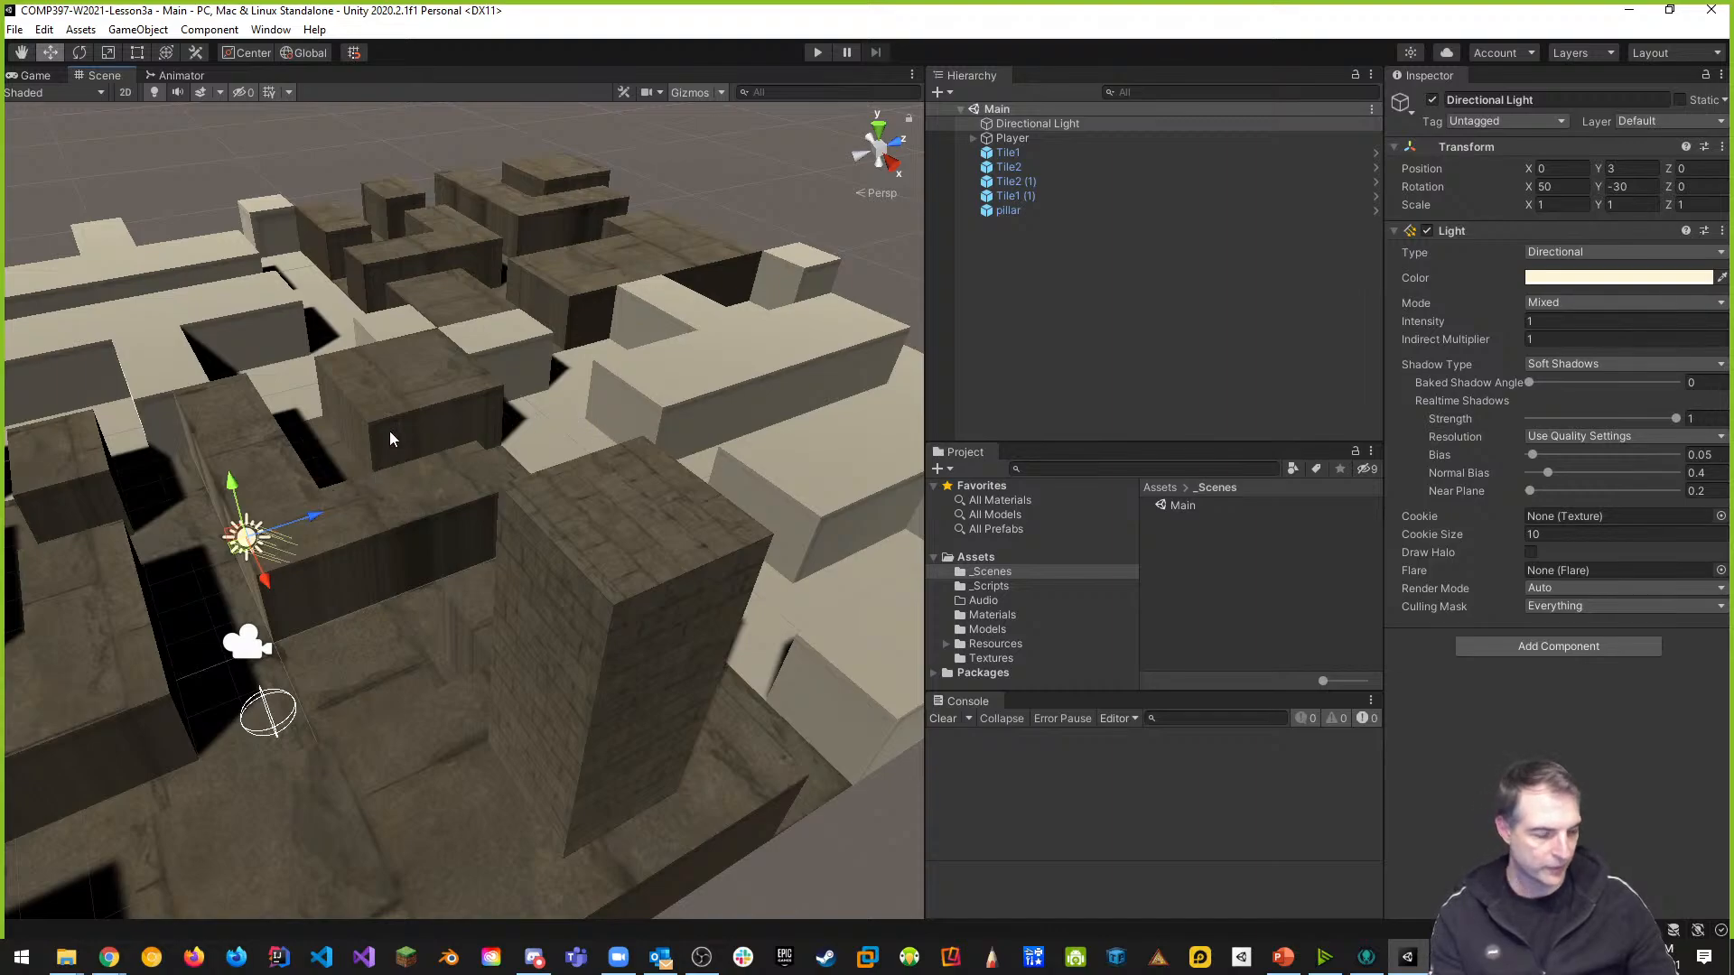
{"action": "middle_click_drag", "start_coordinate": [408, 447], "coordinate": [501, 410]}
{"action": "scroll", "coordinate": [628, 156], "scroll_direction": "up", "scroll_amount": 3}
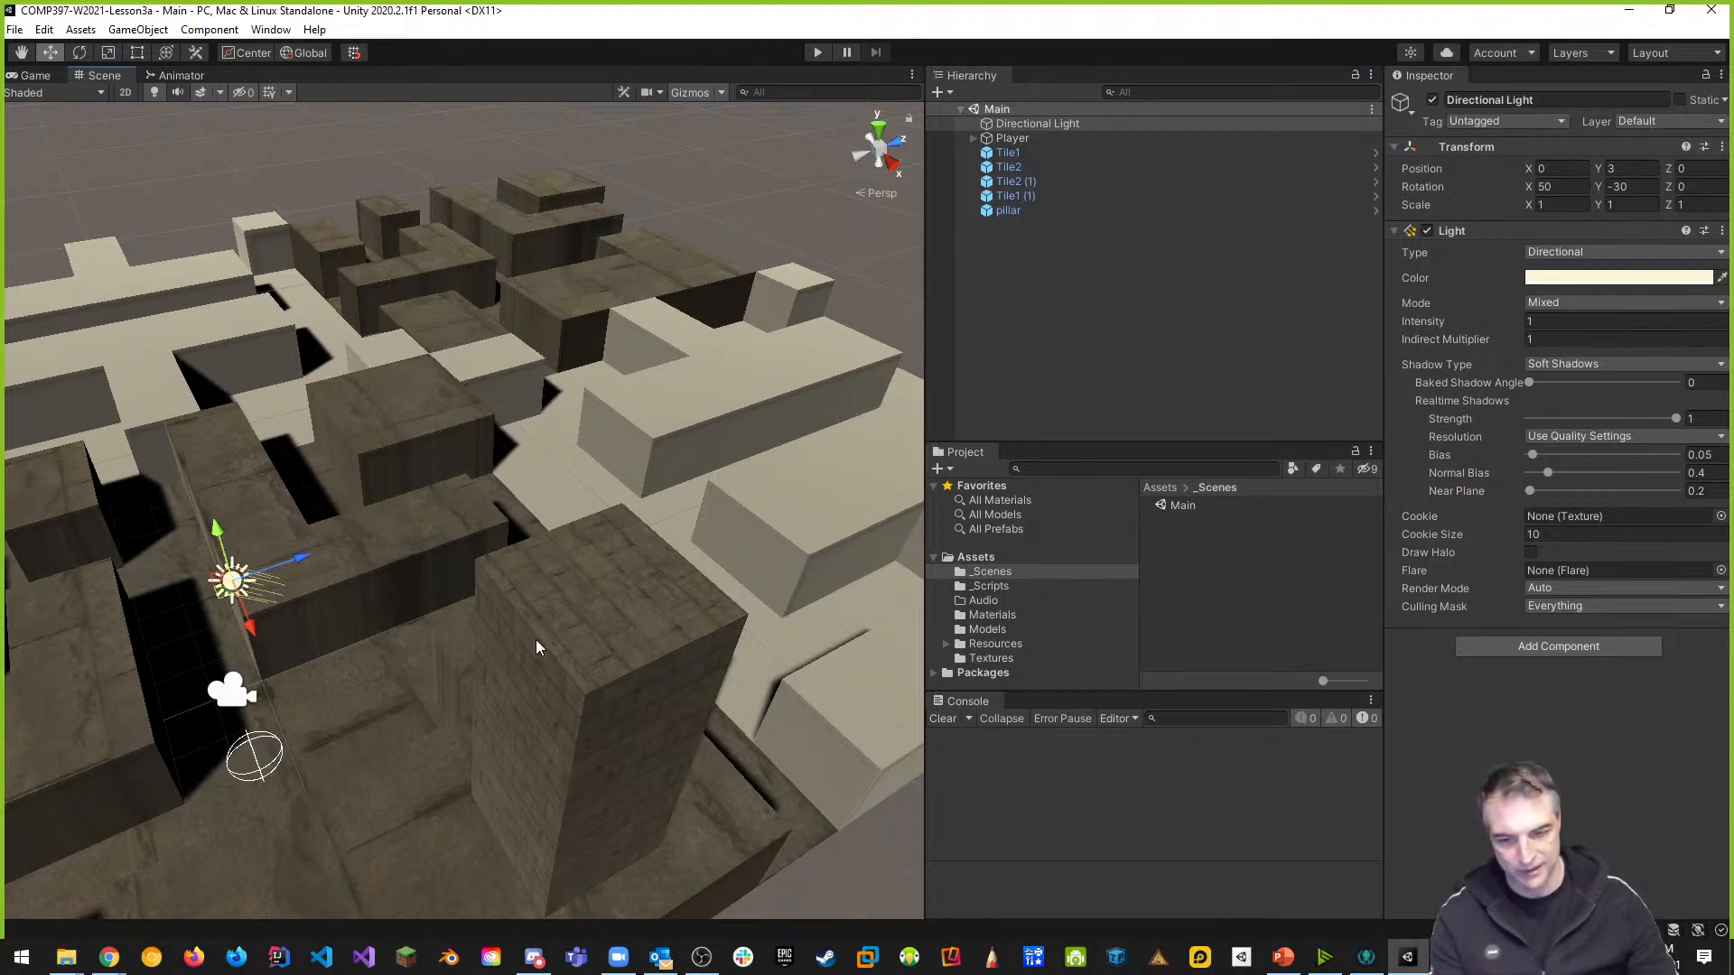
{"action": "middle_click_drag", "start_coordinate": [690, 565], "coordinate": [509, 297]}
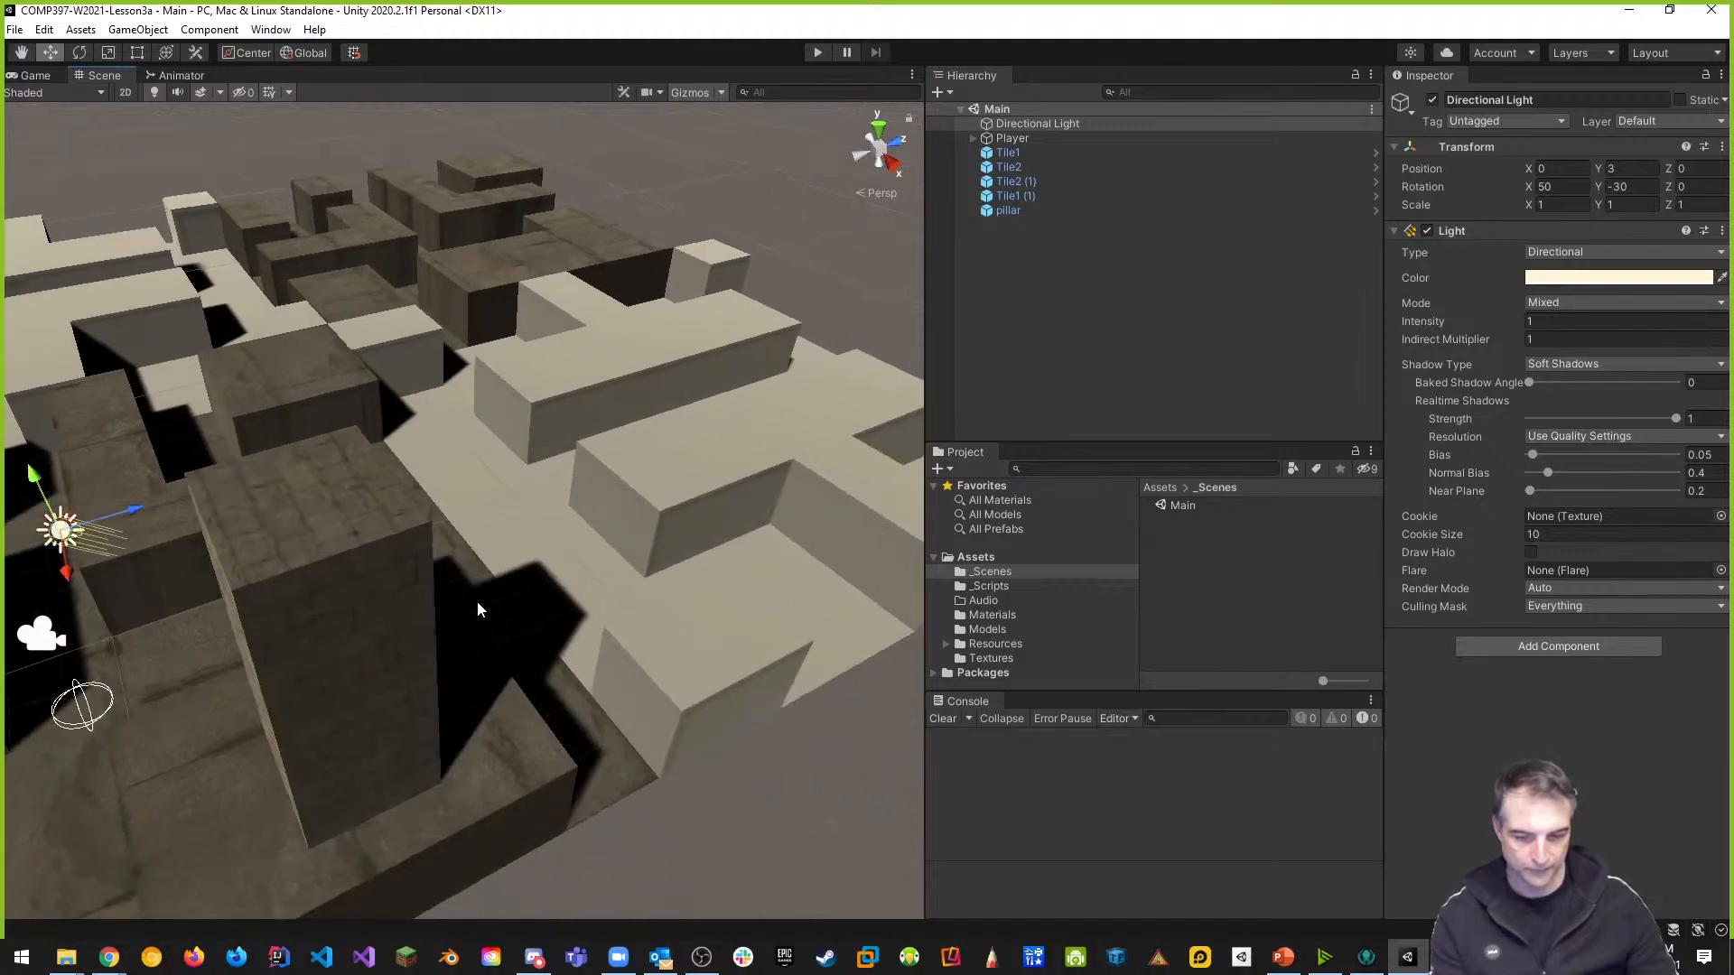
{"action": "middle_click_drag", "start_coordinate": [480, 597], "coordinate": [544, 574]}
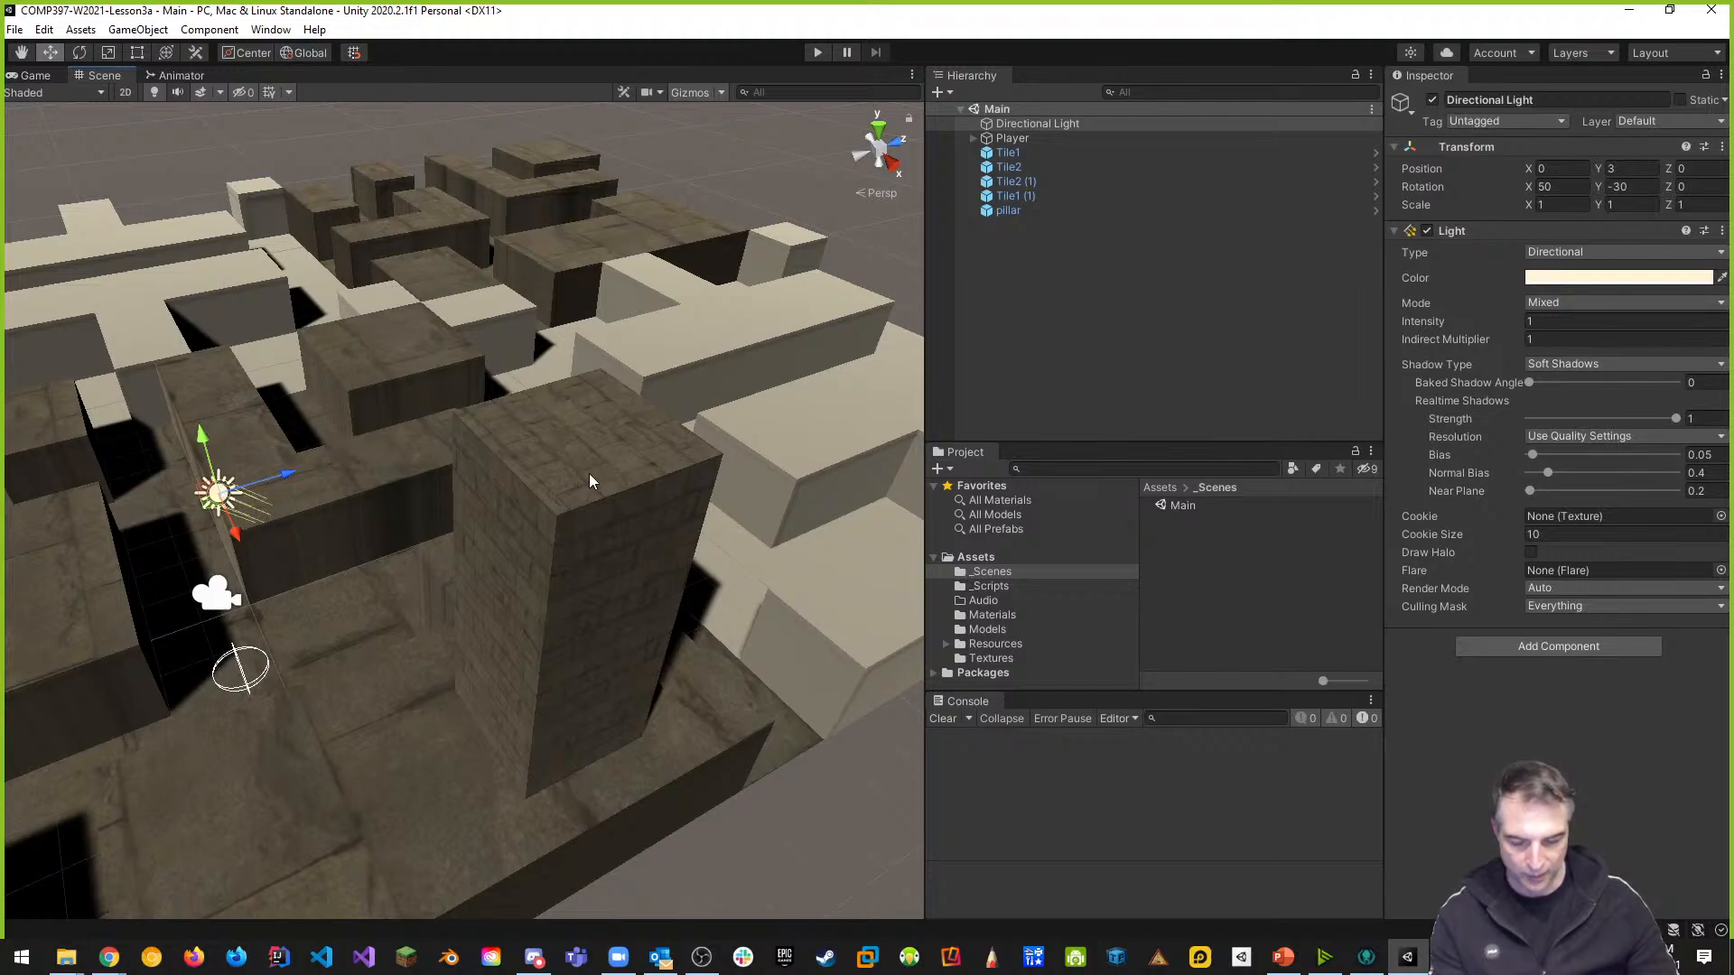
{"action": "middle_click_drag", "start_coordinate": [589, 474], "coordinate": [370, 501]}
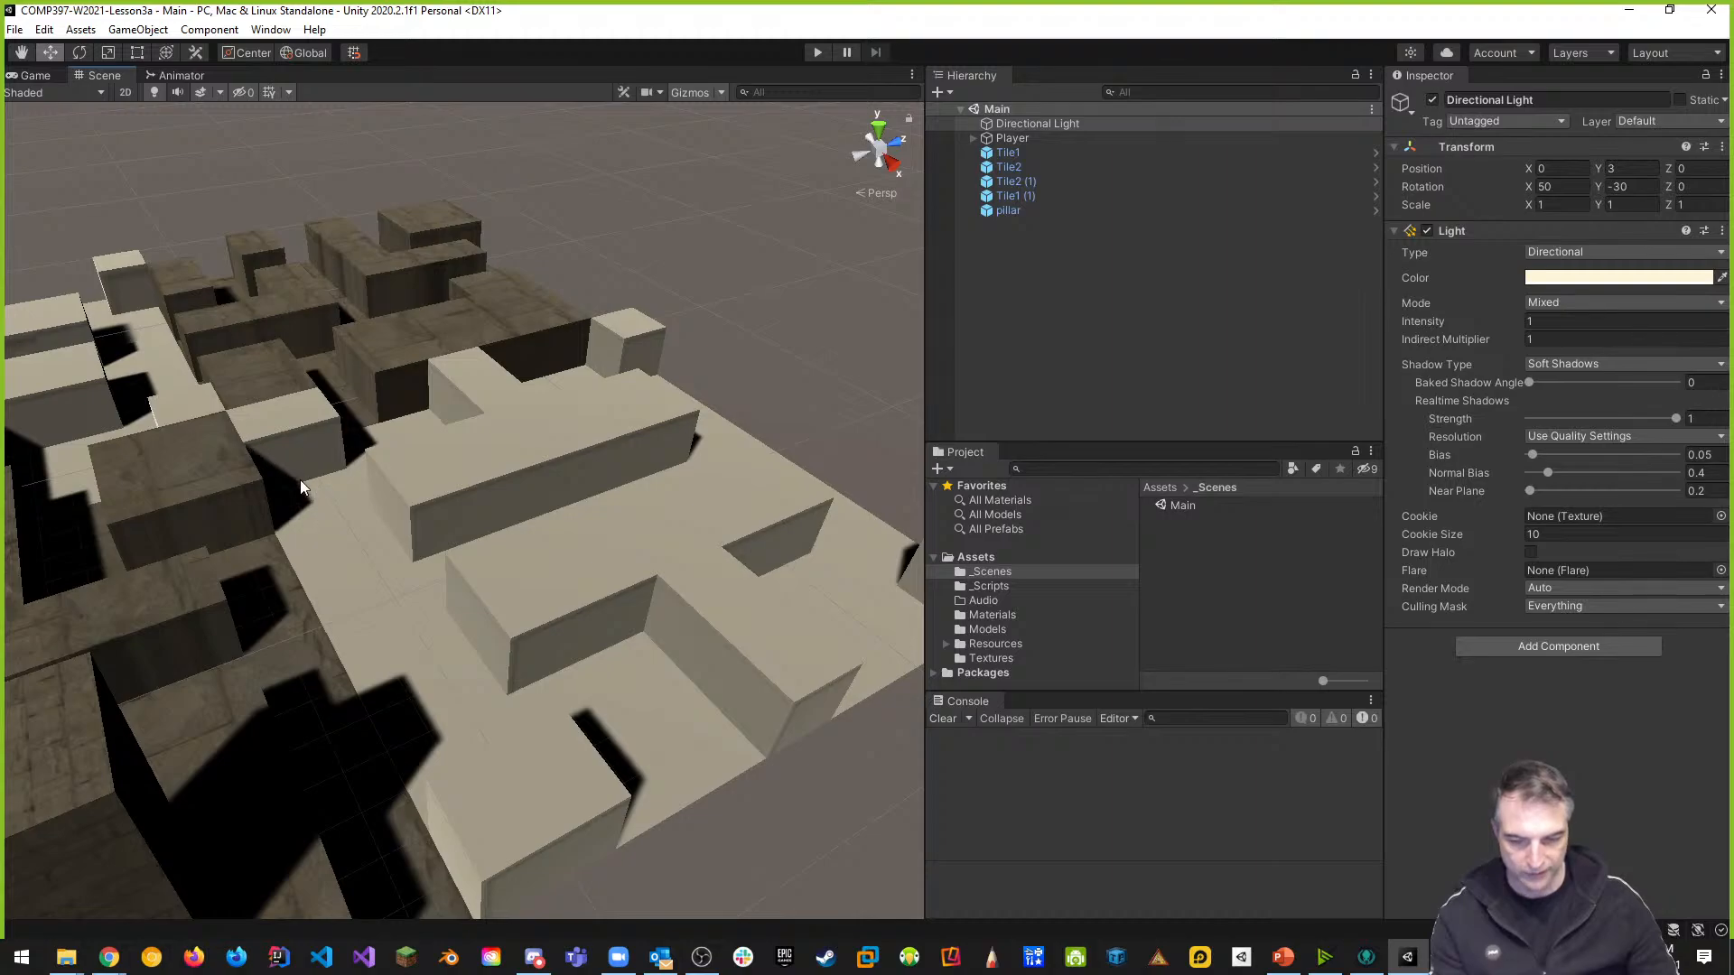
{"action": "middle_click_drag", "start_coordinate": [301, 486], "coordinate": [370, 511]}
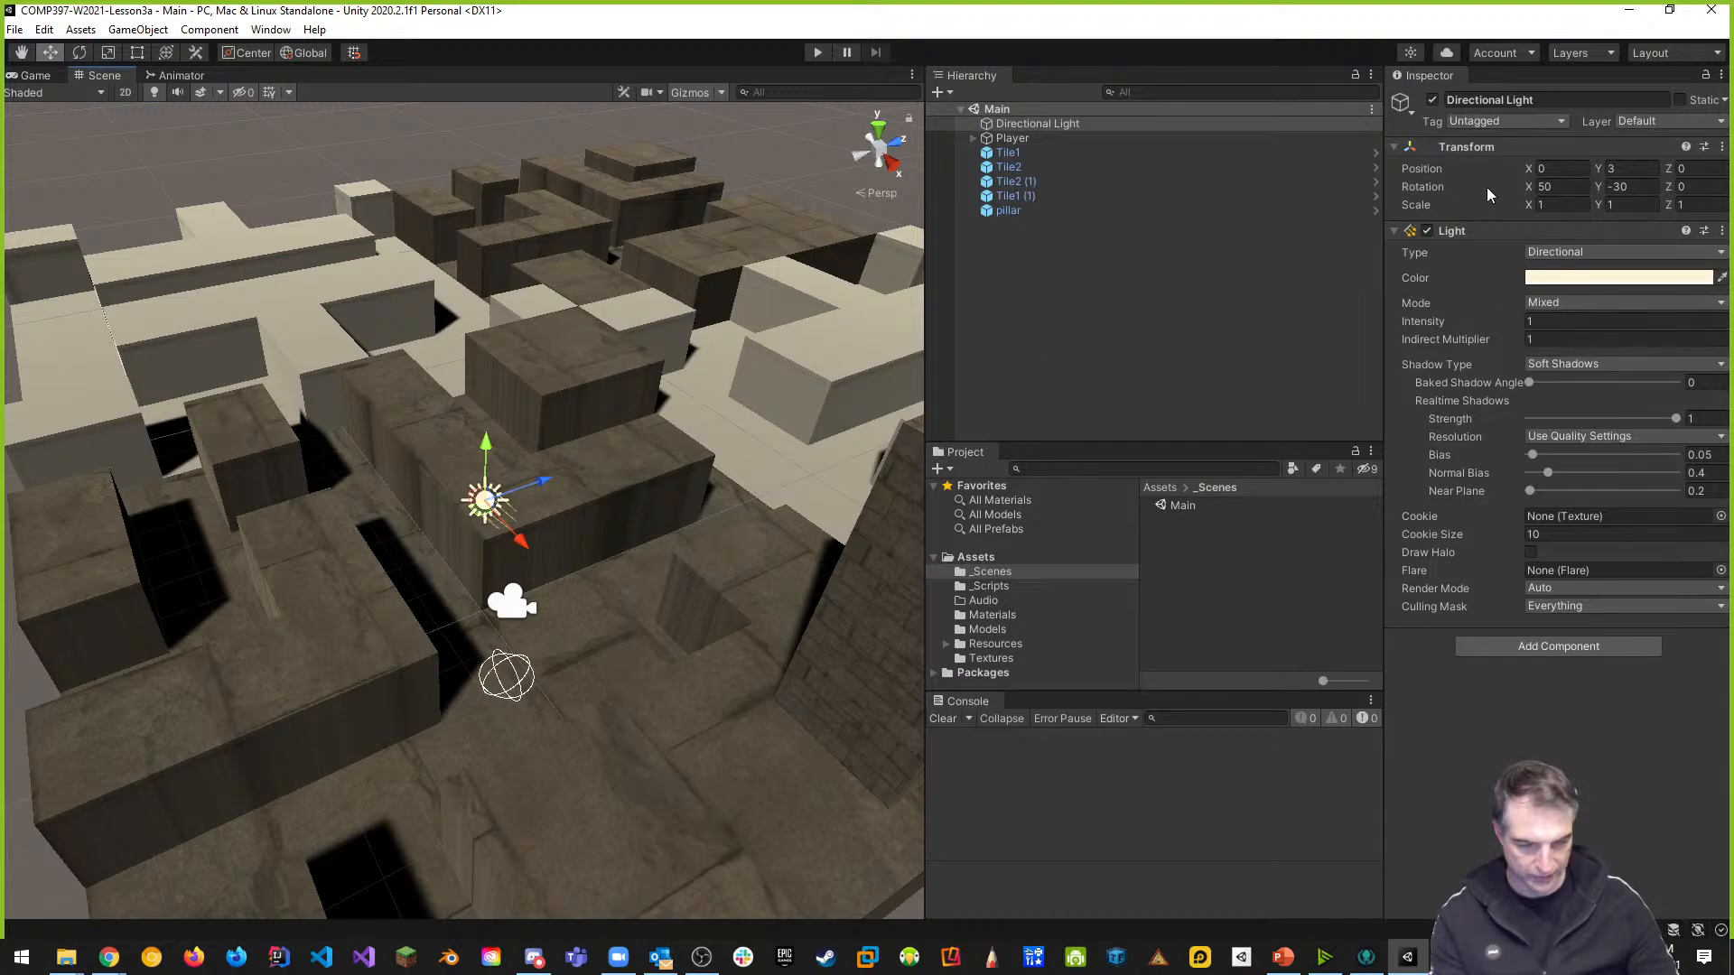
Set the Directional Light's X rotation to 0 and examine the lighting across the whole tile scene
{"action": "left_click", "coordinate": [1619, 187]}
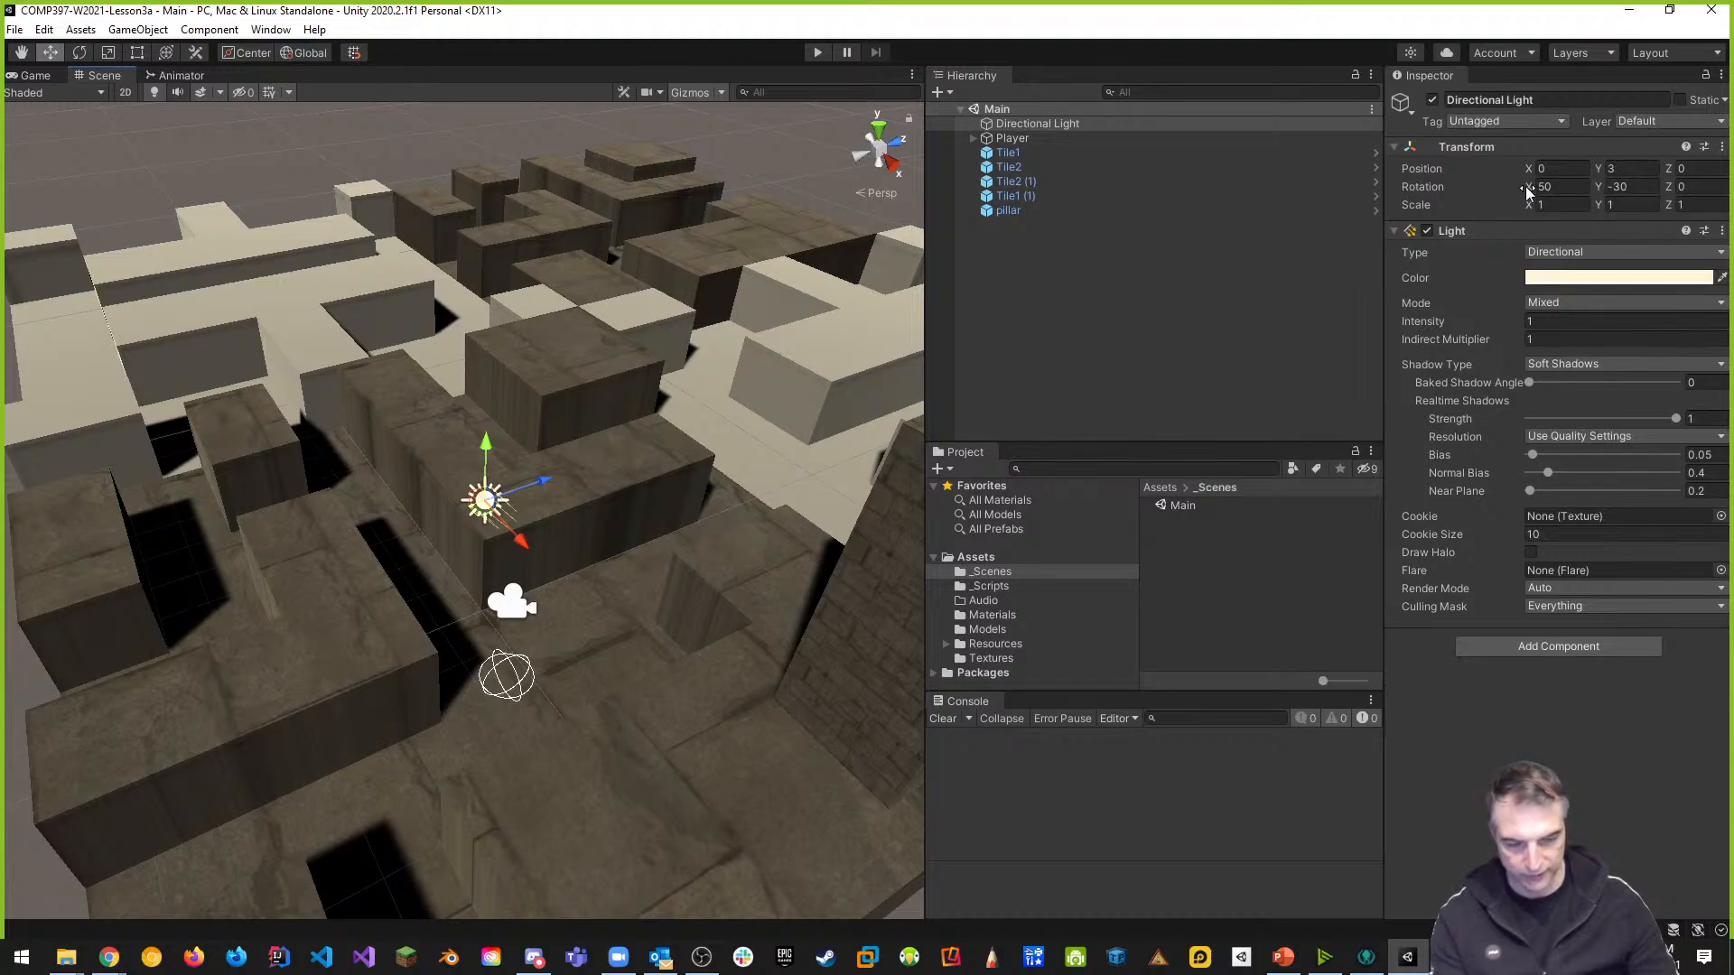
{"action": "middle_click_drag", "start_coordinate": [658, 354], "coordinate": [657, 287]}
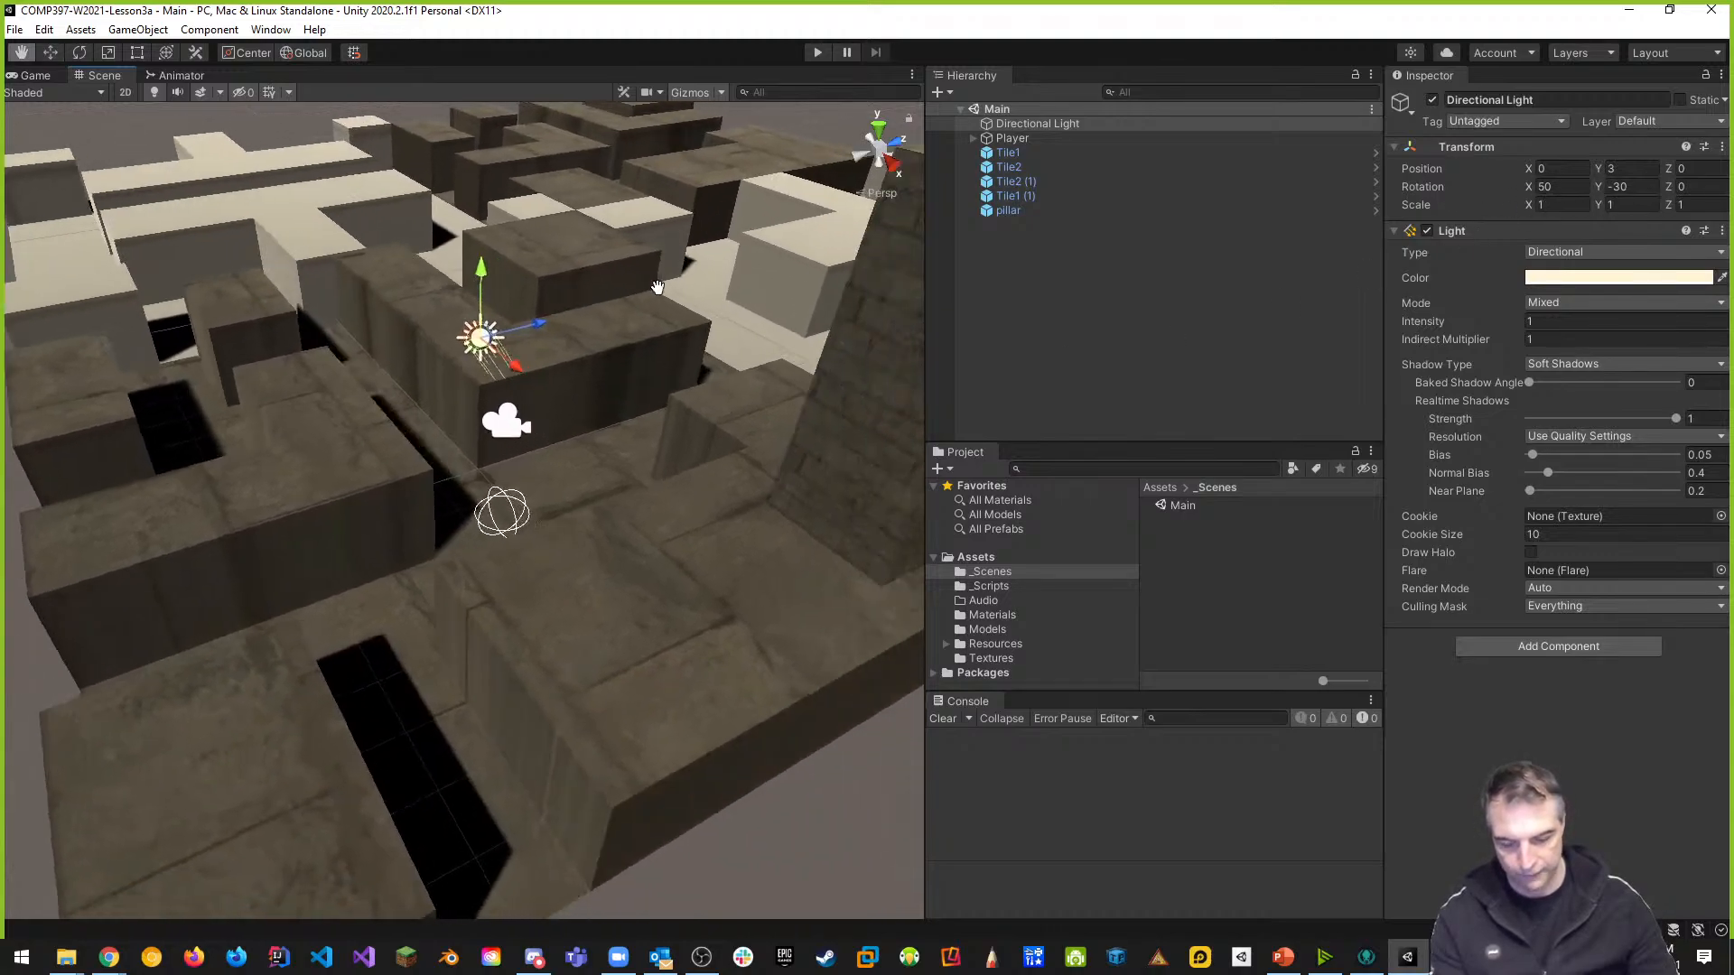
{"action": "middle_click_drag", "start_coordinate": [614, 379], "coordinate": [529, 421]}
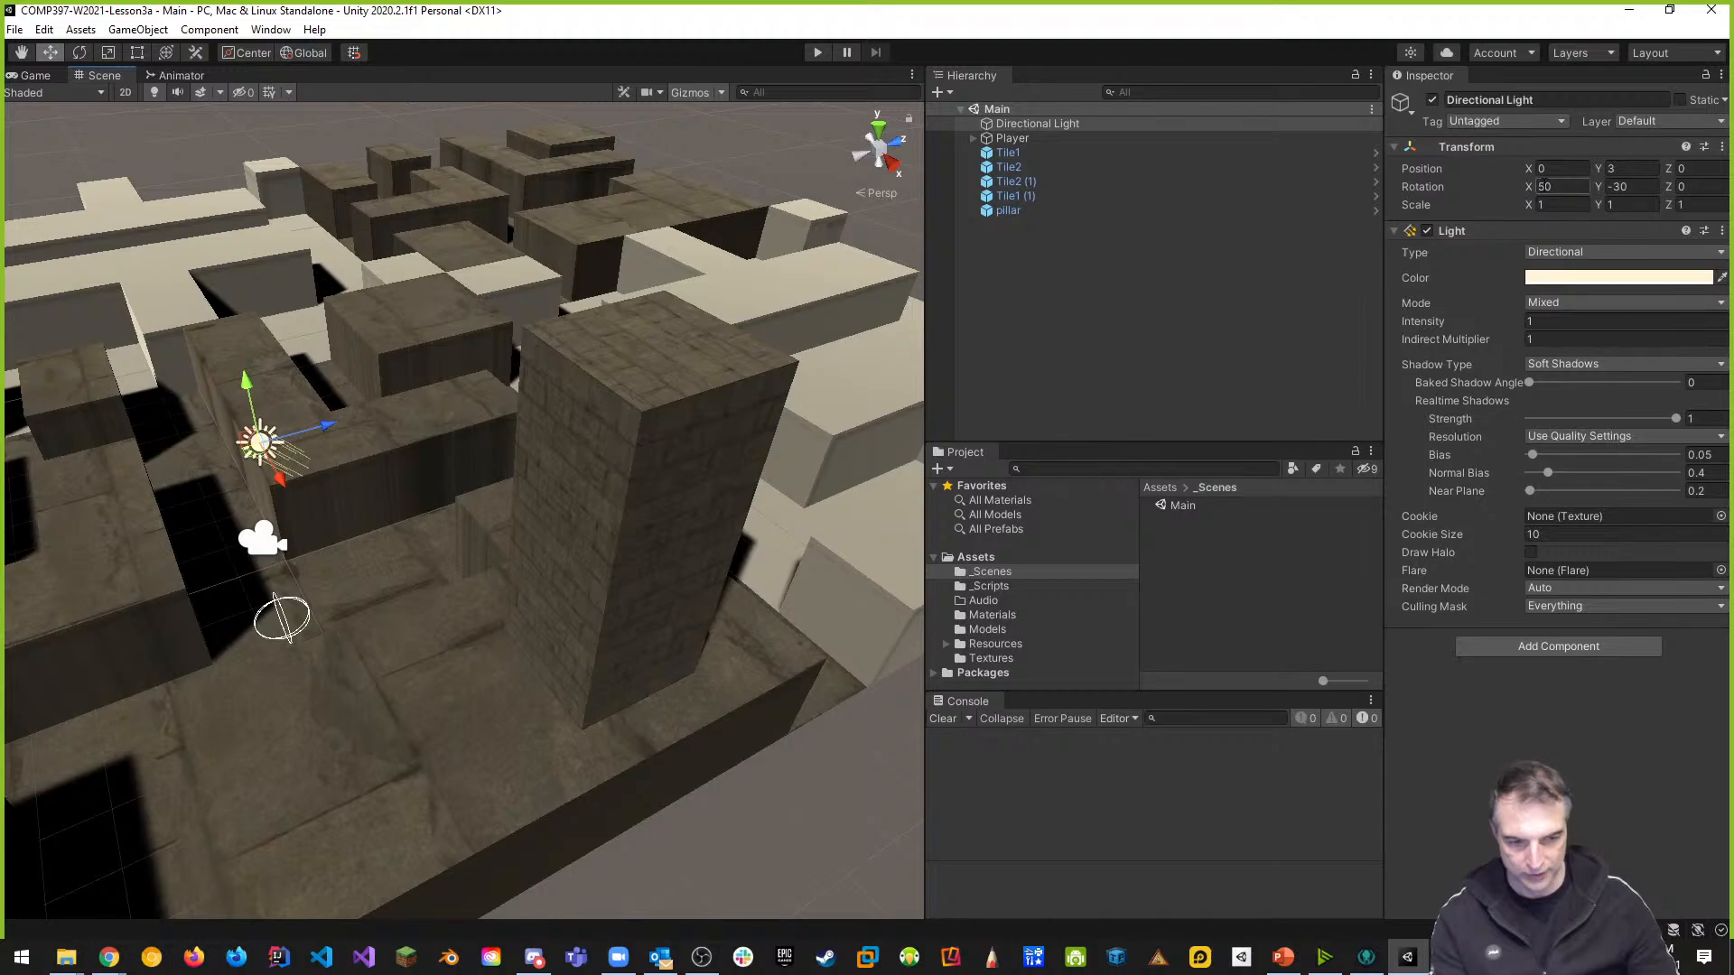
{"action": "left_click", "coordinate": [1544, 186]}
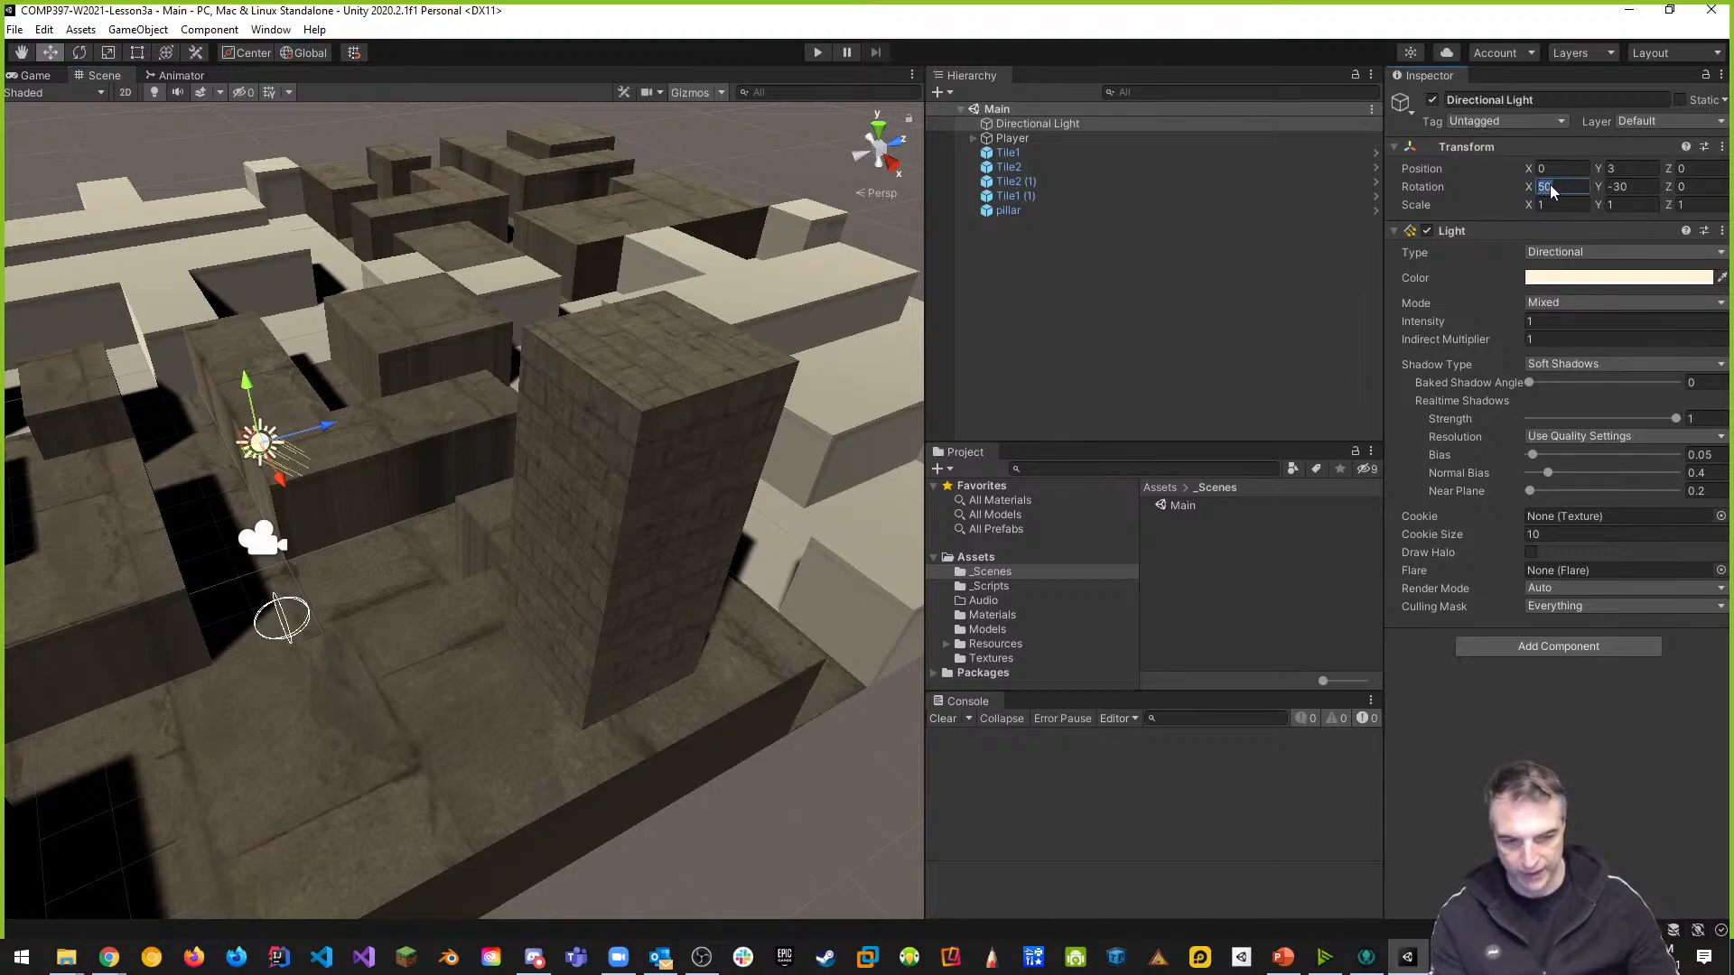
{"action": "type", "text": "0"}
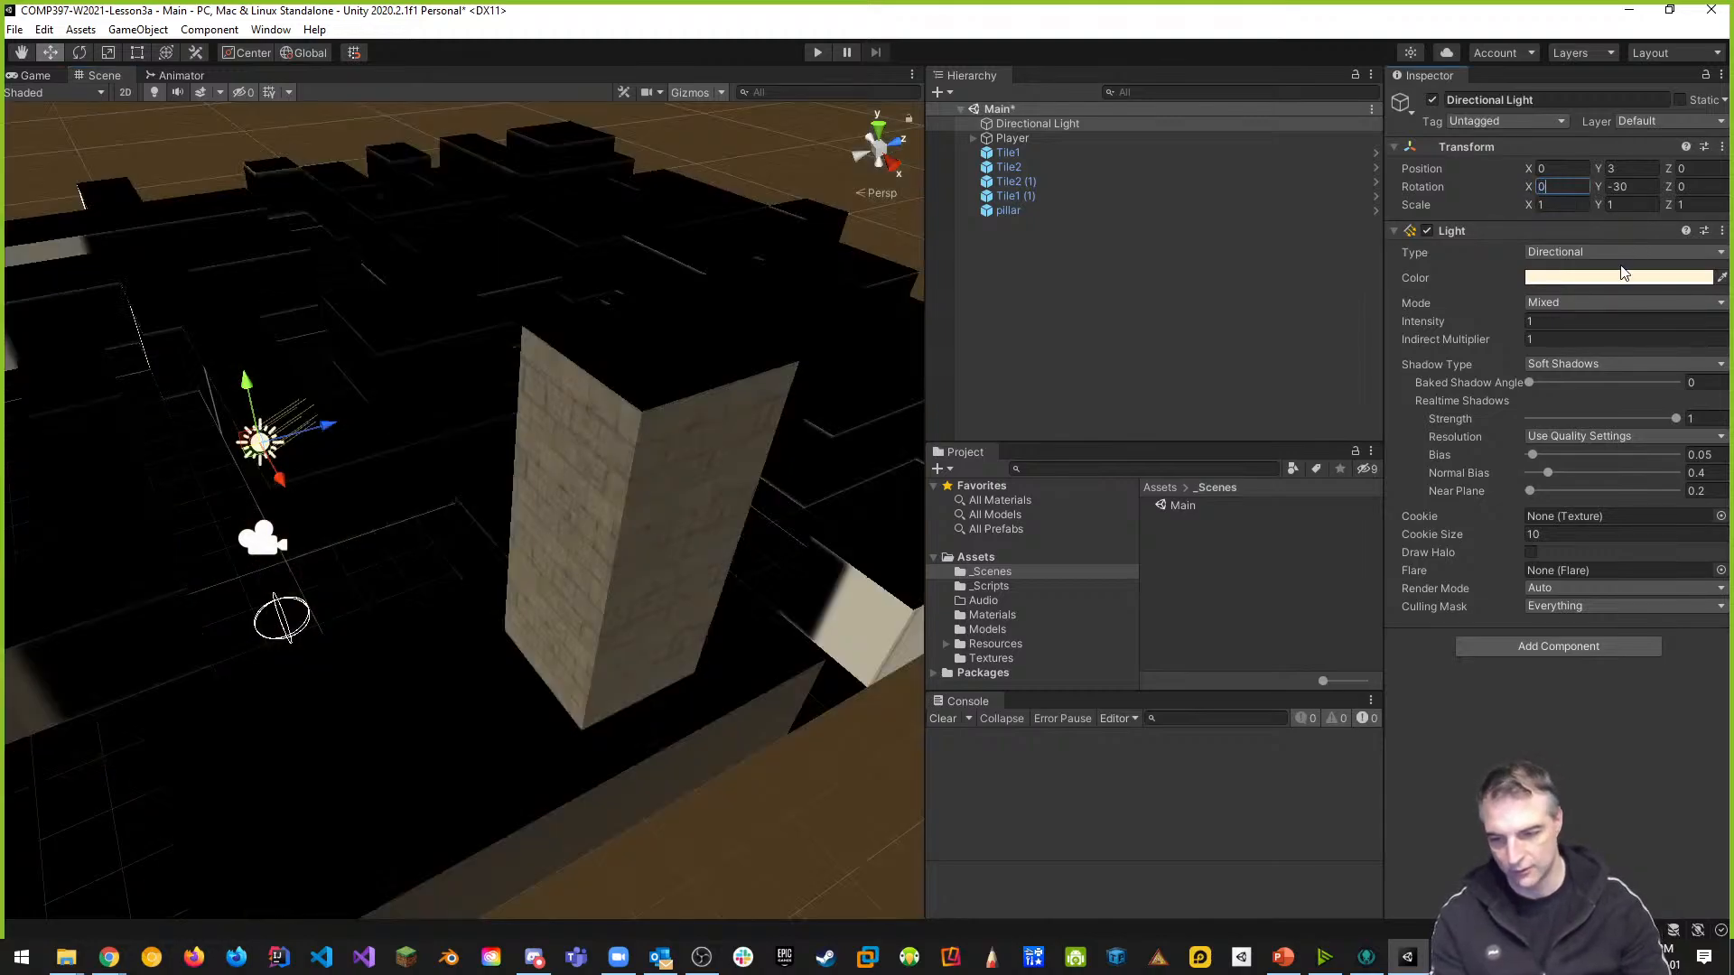
{"action": "scroll", "coordinate": [397, 358], "scroll_direction": "down", "scroll_amount": 5}
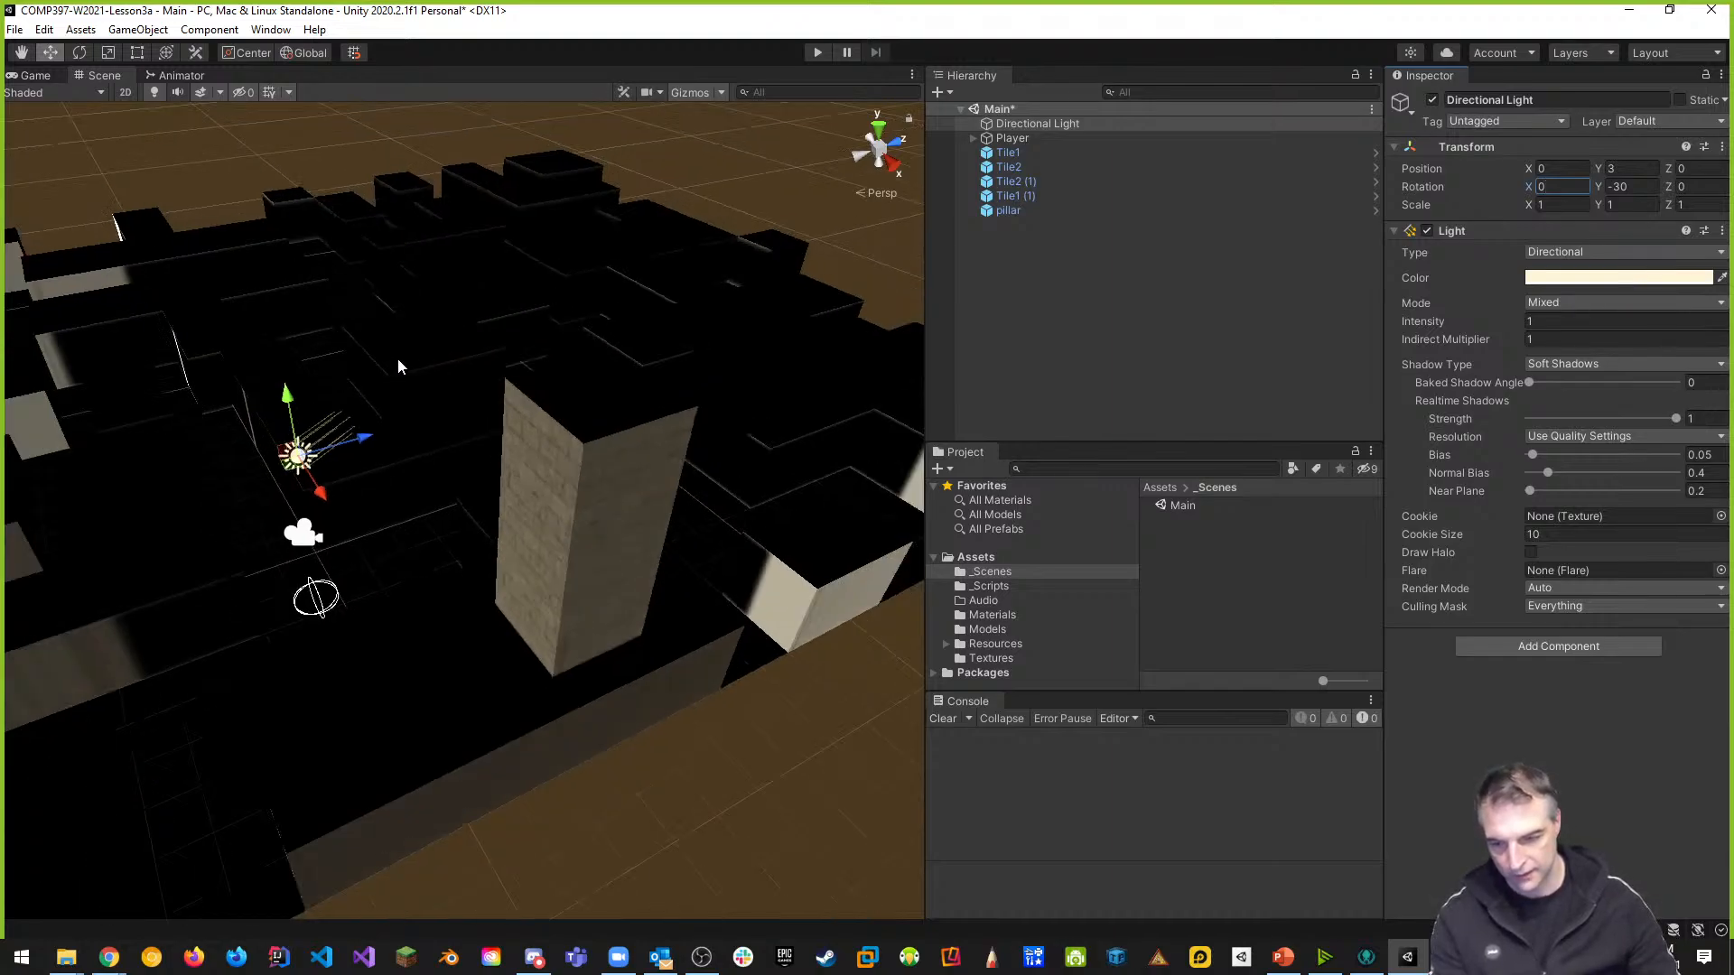
{"action": "middle_click_drag", "start_coordinate": [440, 358], "coordinate": [459, 325]}
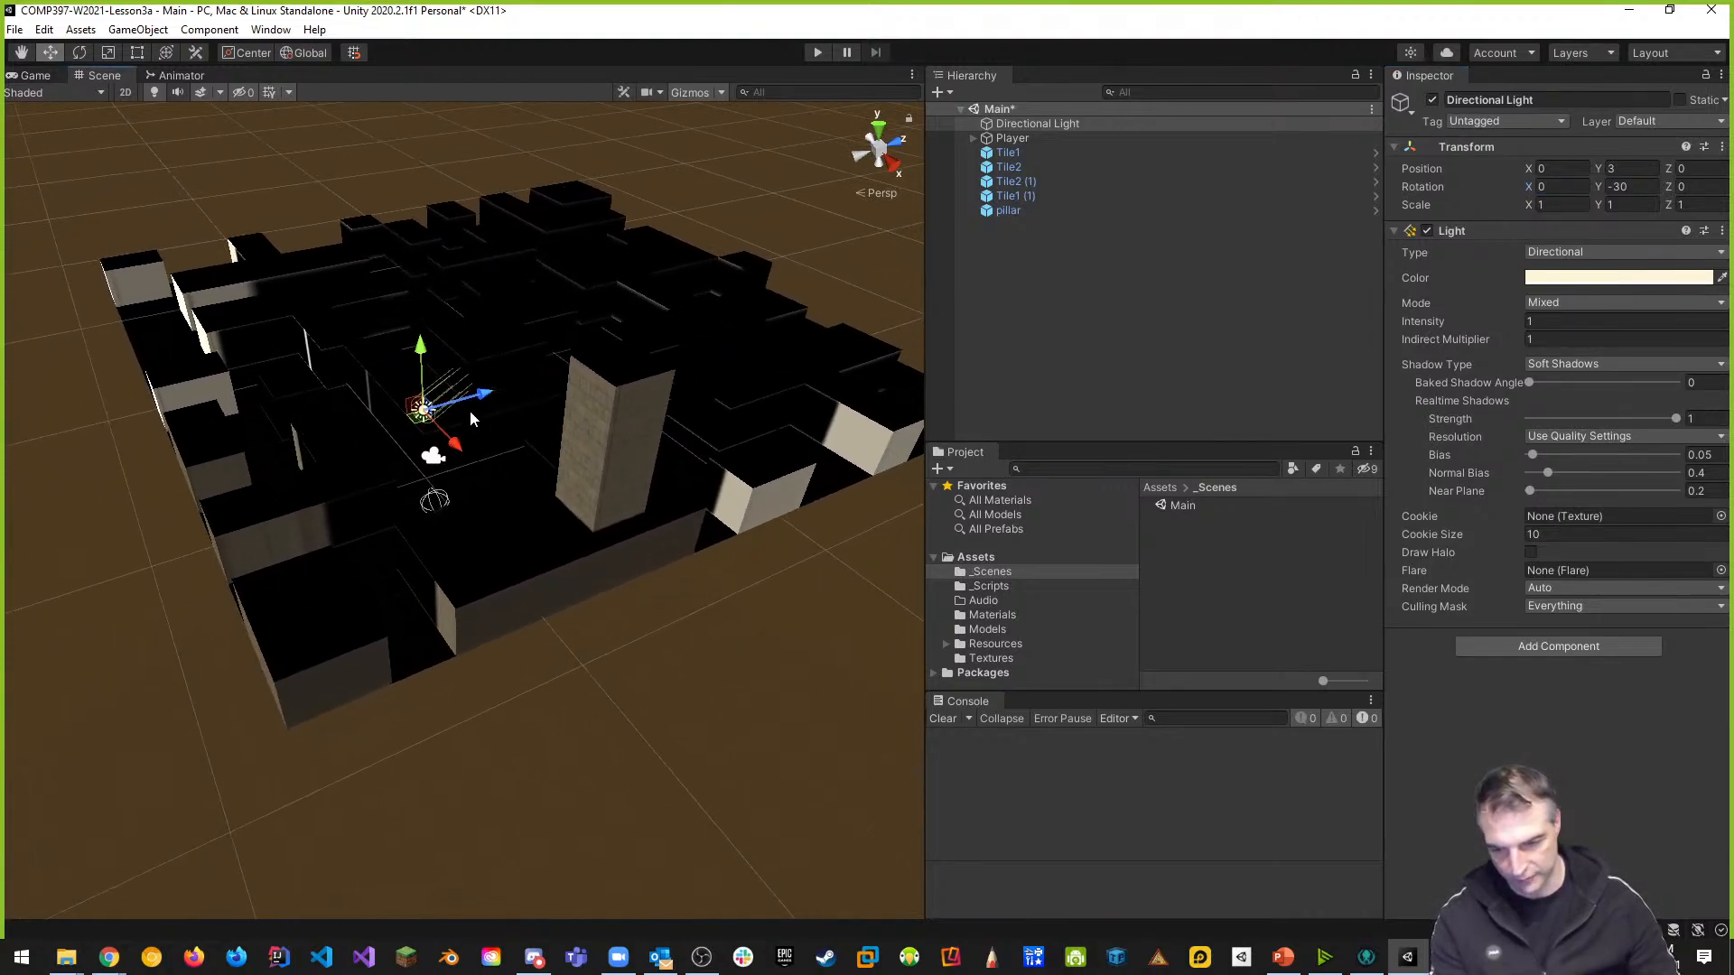
Set the Directional Light's X rotation to 50.13, sweep it up to about 84.3, and inspect the tiles' shadows
{"action": "left_click", "coordinate": [1554, 187]}
{"action": "type", "text": "50.13"}
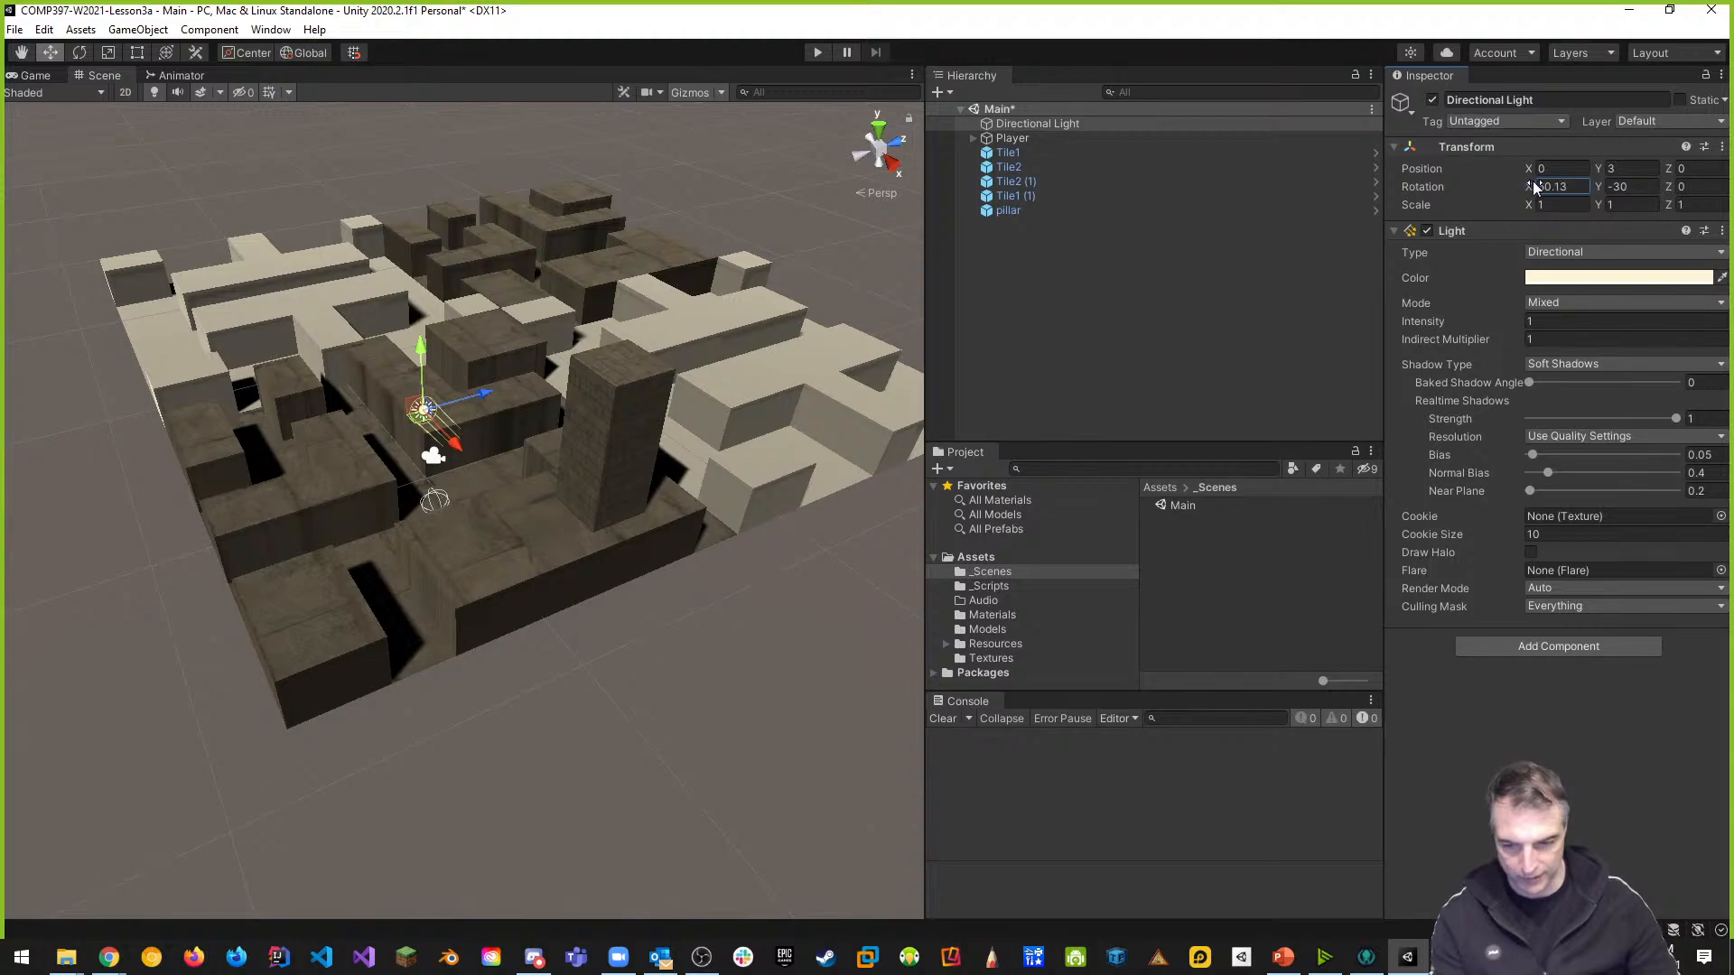
{"action": "left_click_drag", "start_coordinate": [1534, 185], "coordinate": [822, 319]}
{"action": "middle_click_drag", "start_coordinate": [556, 424], "coordinate": [476, 491]}
{"action": "scroll", "coordinate": [398, 599], "scroll_direction": "up", "scroll_amount": 2}
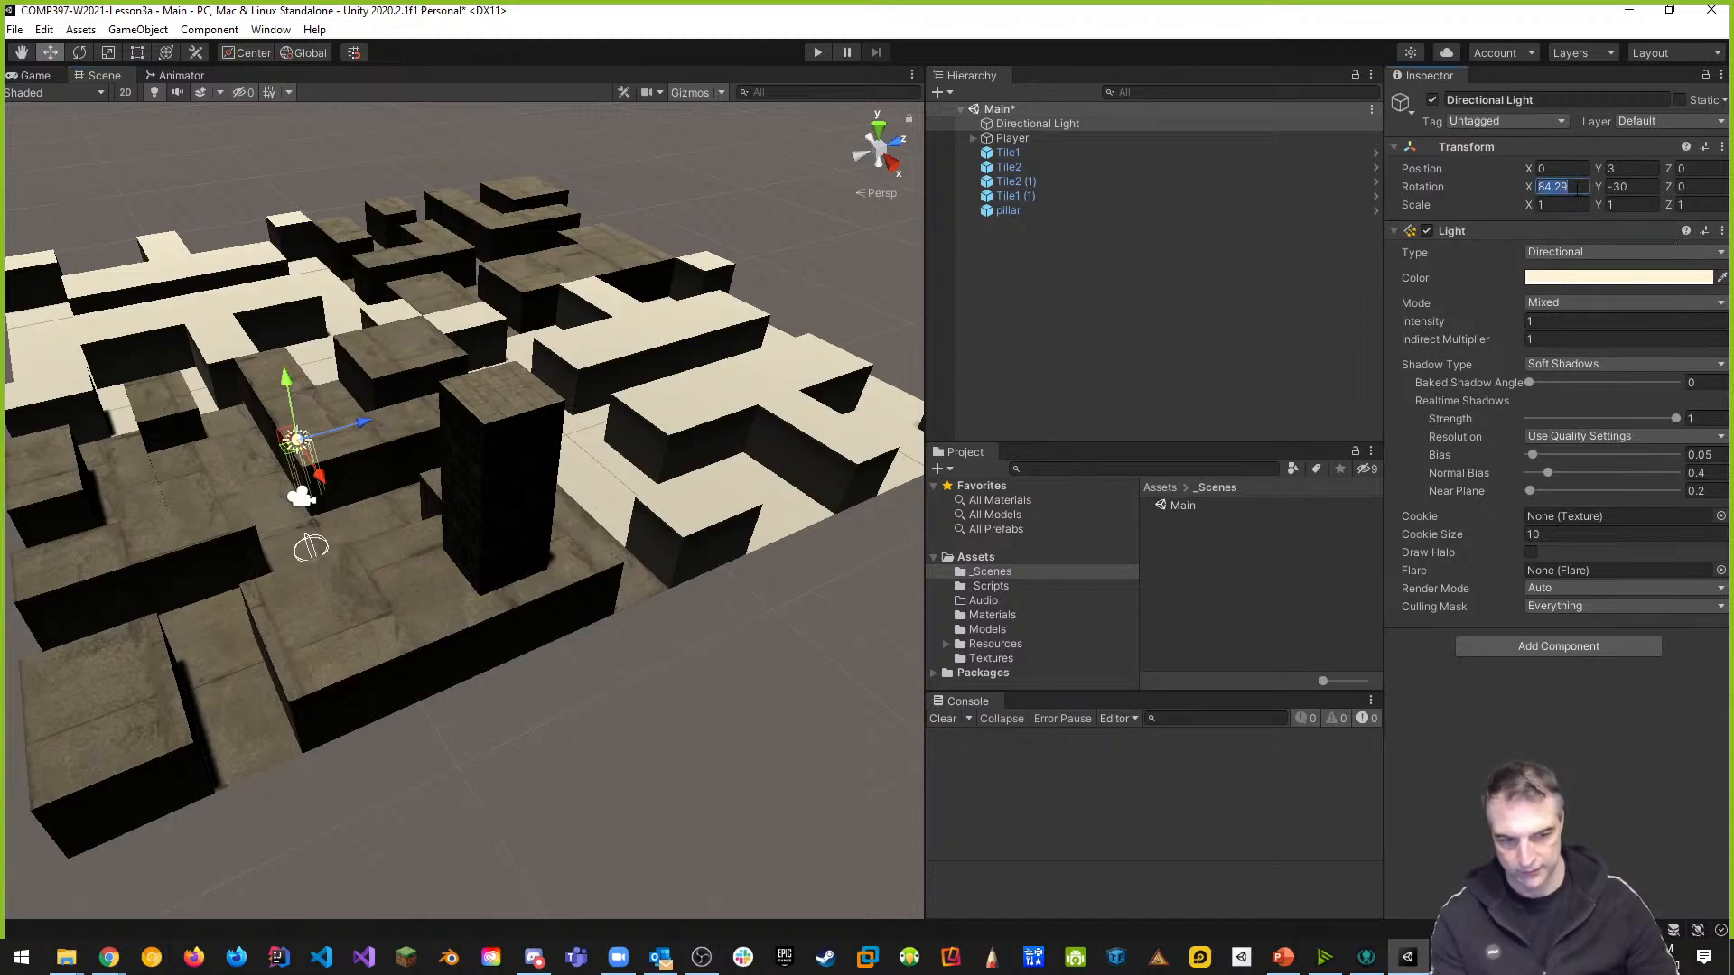
Set the Directional Light's X rotation to 90, sweep it to about 279.1, and check the darkened scene in the Game view
{"action": "type", "text": "90"}
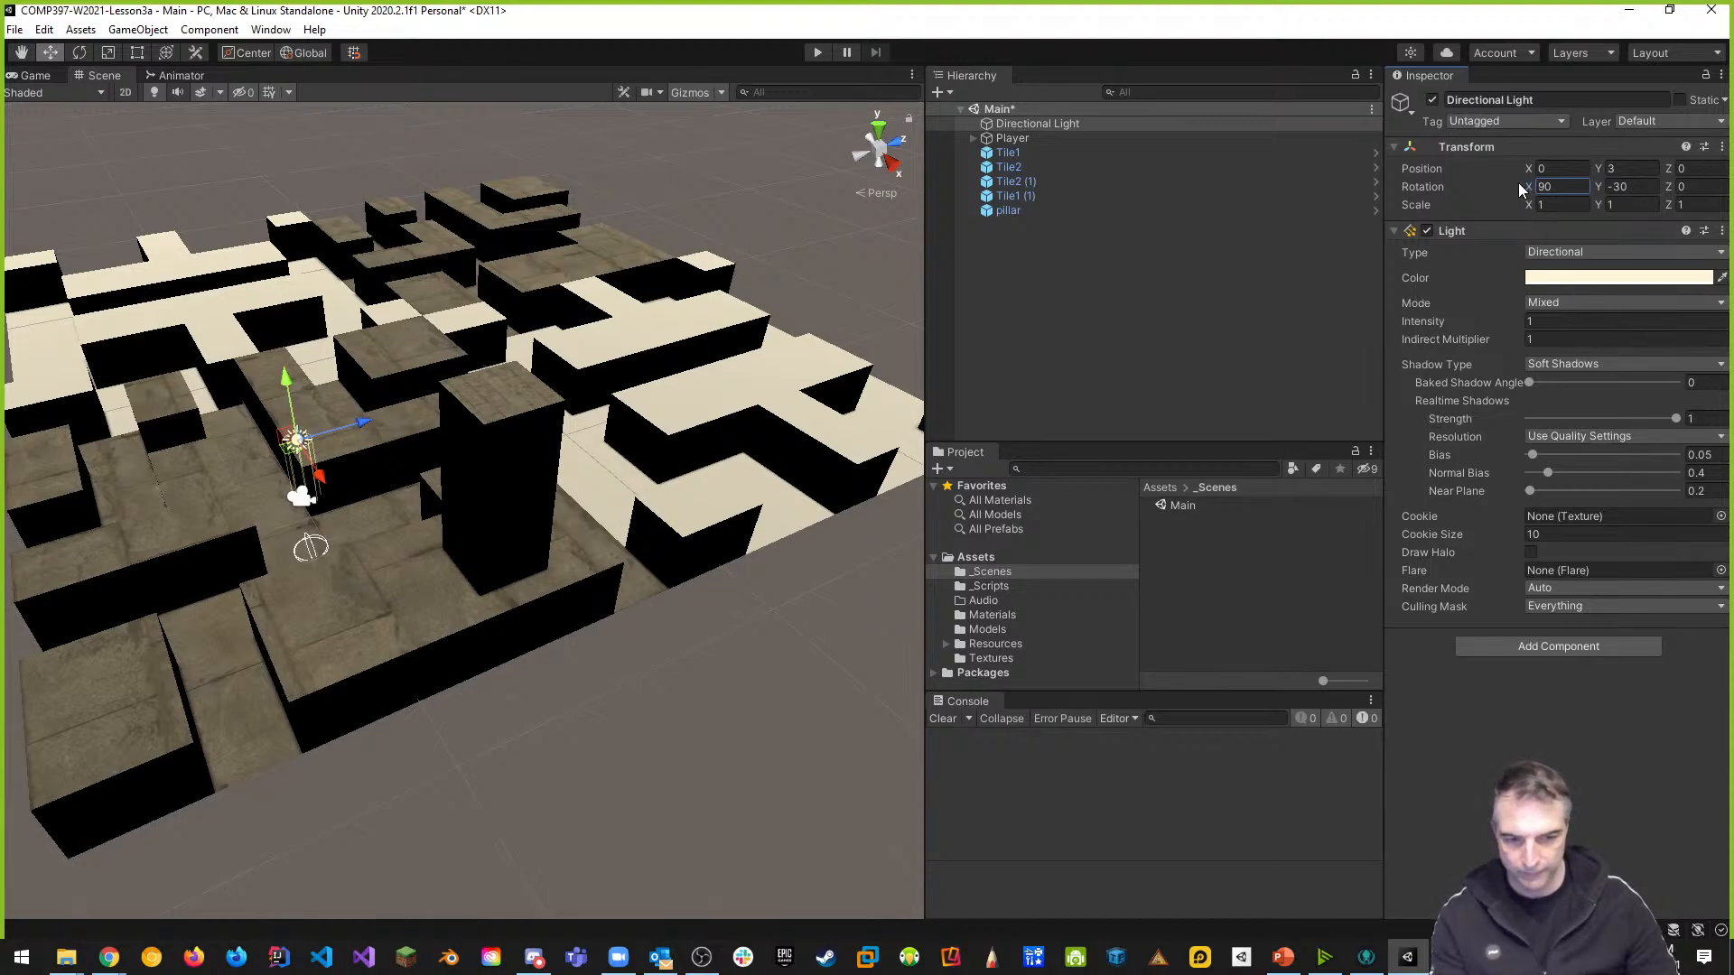
{"action": "mouse_move", "coordinate": [1533, 190]}
{"action": "left_mouse_down"}
{"action": "mouse_move", "coordinate": [1725, 240]}
{"action": "mouse_move", "coordinate": [20, 242]}
{"action": "mouse_move", "coordinate": [226, 263]}
{"action": "mouse_move", "coordinate": [206, 263]}
{"action": "mouse_move", "coordinate": [65, 259]}
{"action": "mouse_move", "coordinate": [1724, 273]}
{"action": "mouse_move", "coordinate": [77, 278]}
{"action": "mouse_move", "coordinate": [366, 306]}
{"action": "mouse_move", "coordinate": [452, 354]}
{"action": "mouse_move", "coordinate": [500, 338]}
{"action": "mouse_move", "coordinate": [695, 372]}
{"action": "left_mouse_up"}
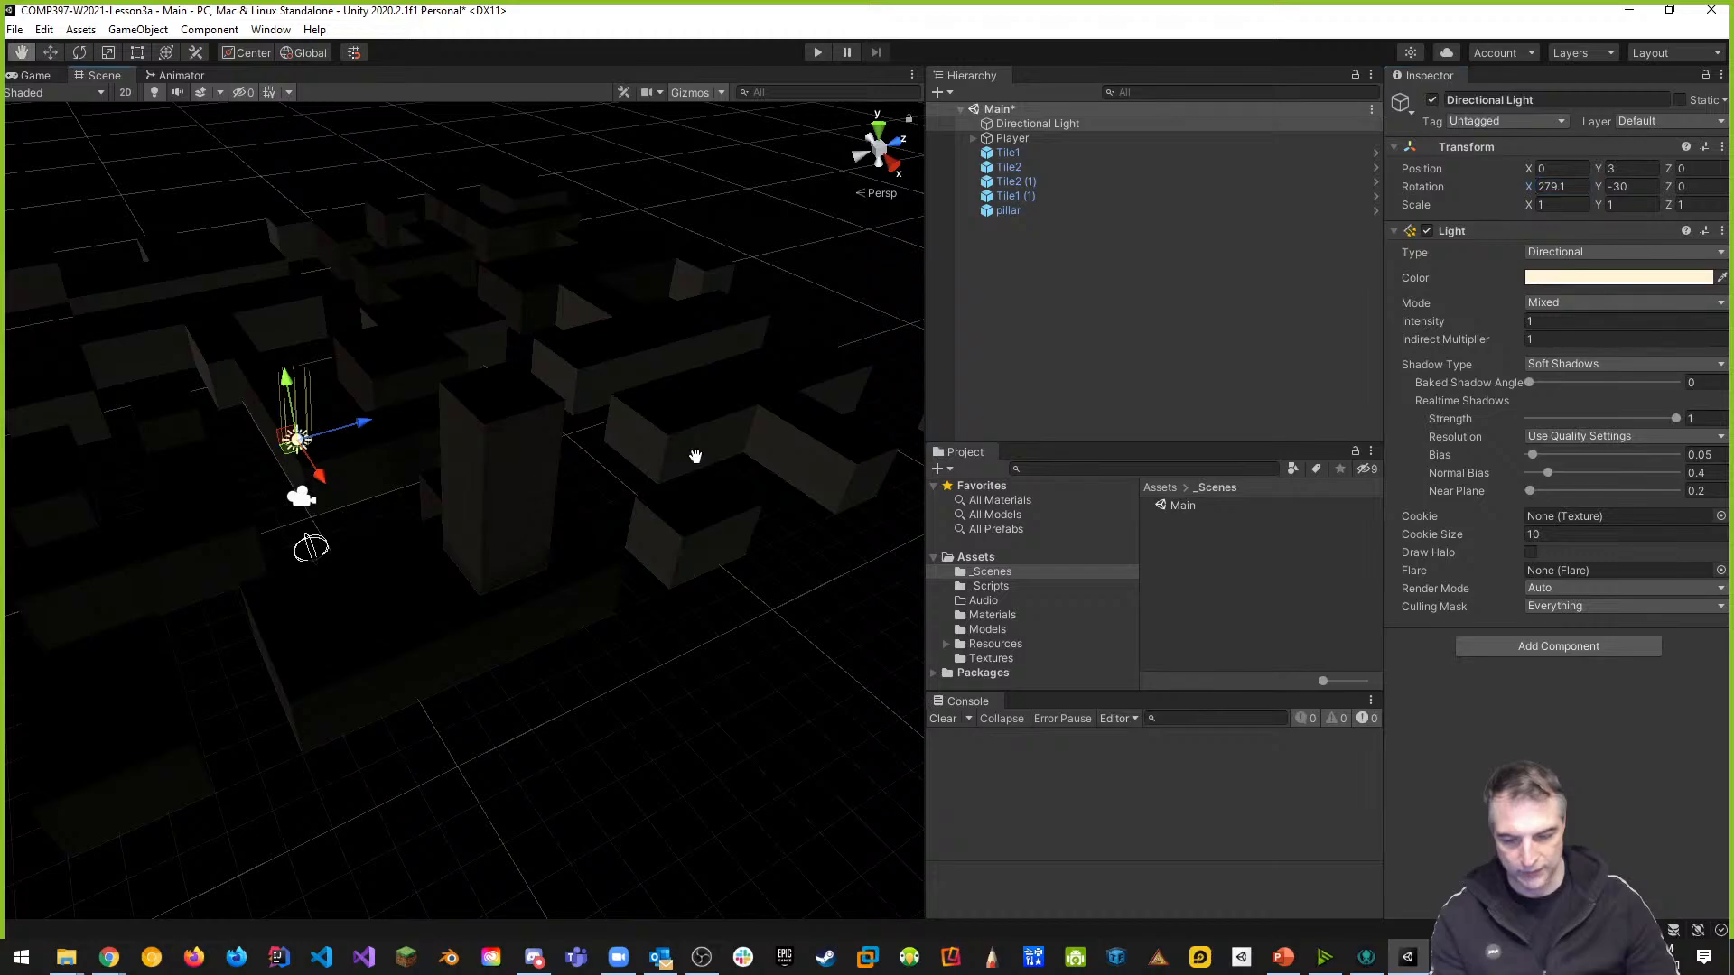
{"action": "left_click", "coordinate": [36, 76]}
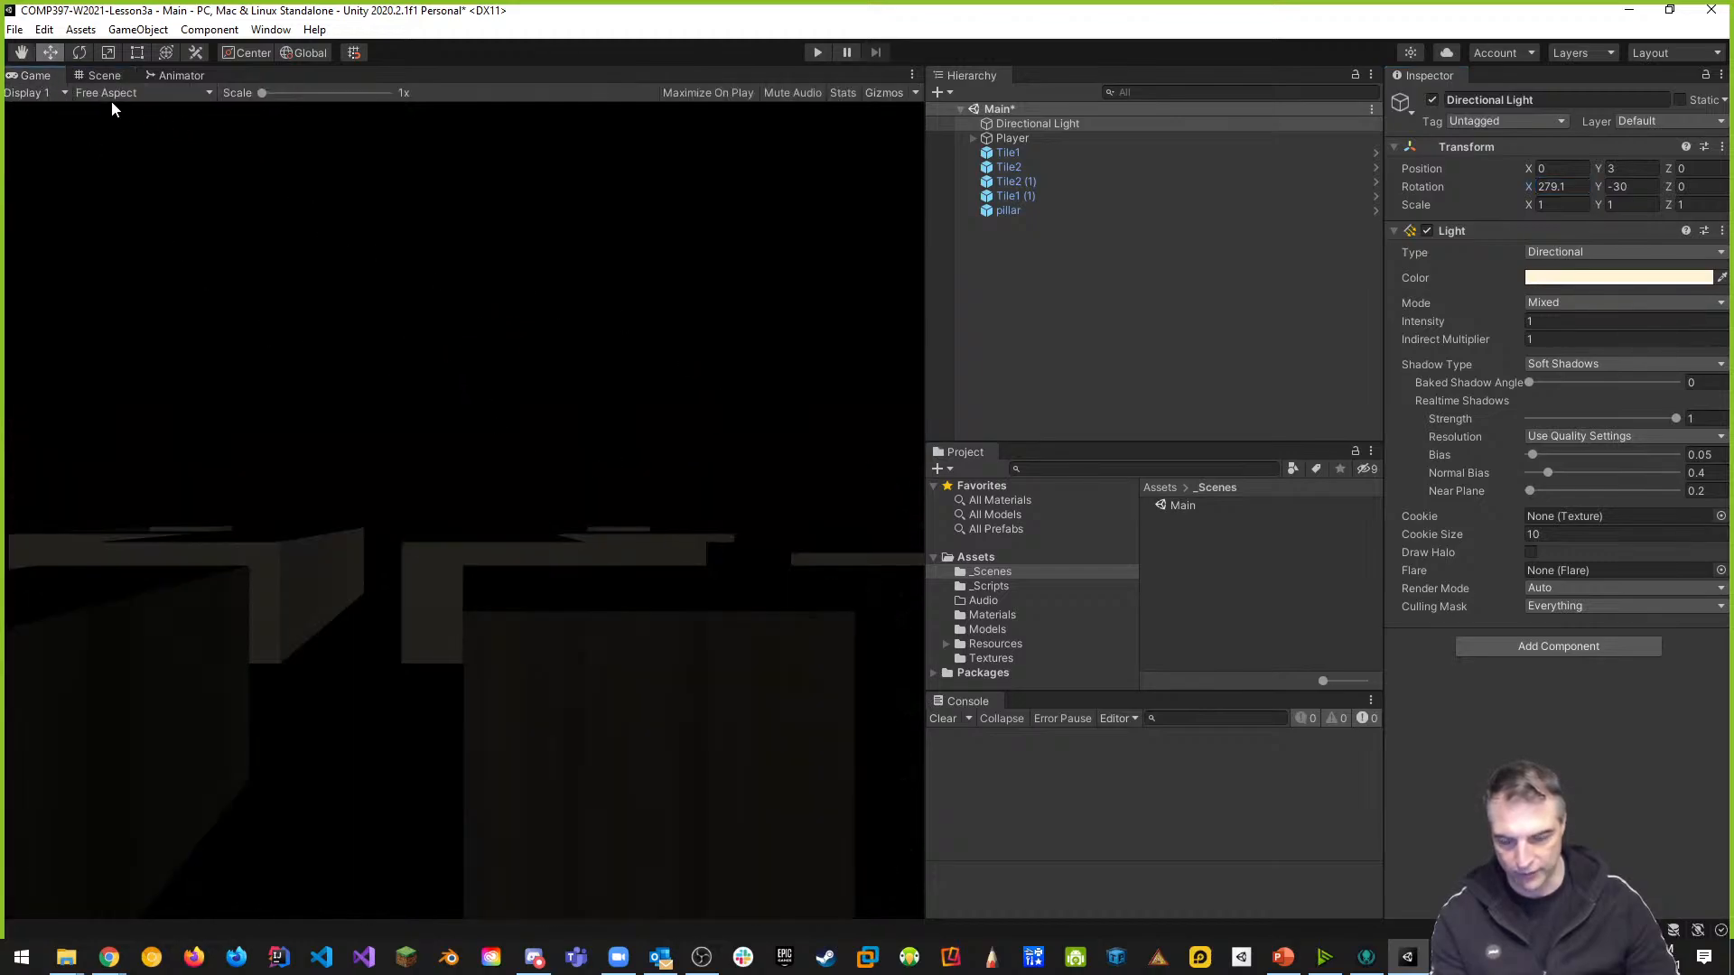
{"action": "left_click", "coordinate": [104, 78]}
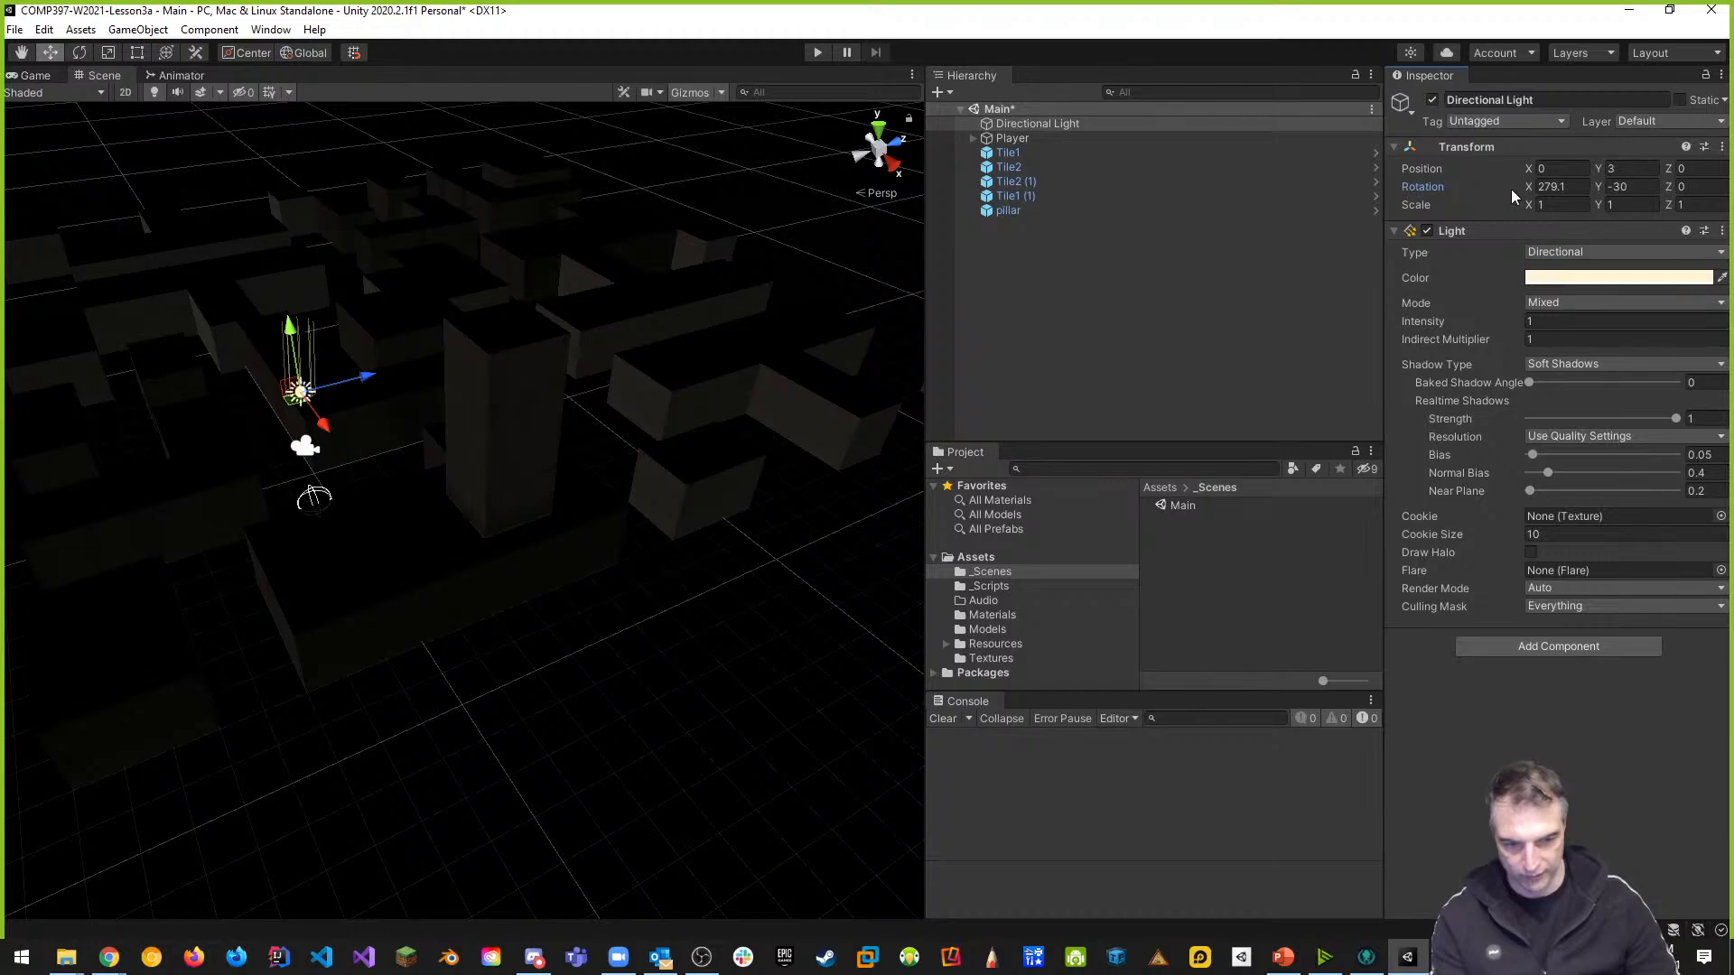
Sweep the Directional Light's X rotation up to about 382.4, and finally set it to 50
{"action": "mouse_move", "coordinate": [1528, 188]}
{"action": "left_mouse_down"}
{"action": "mouse_move", "coordinate": [1733, 214]}
{"action": "mouse_move", "coordinate": [23, 209]}
{"action": "left_mouse_up"}
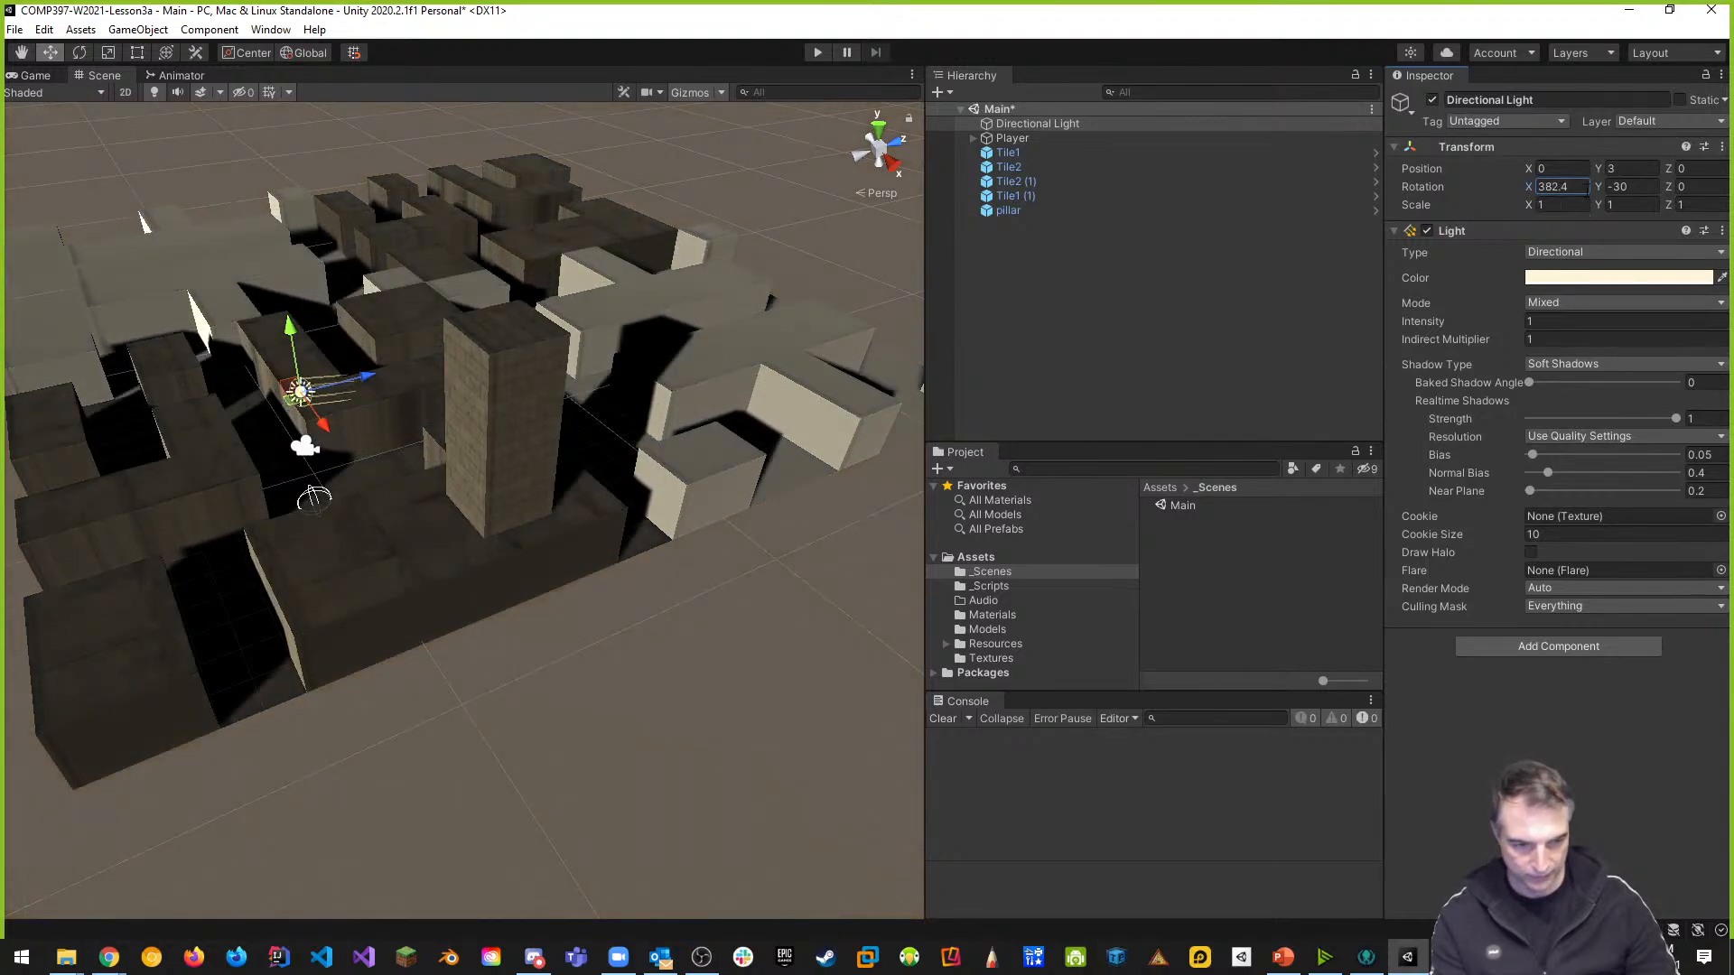
{"action": "type", "text": "50"}
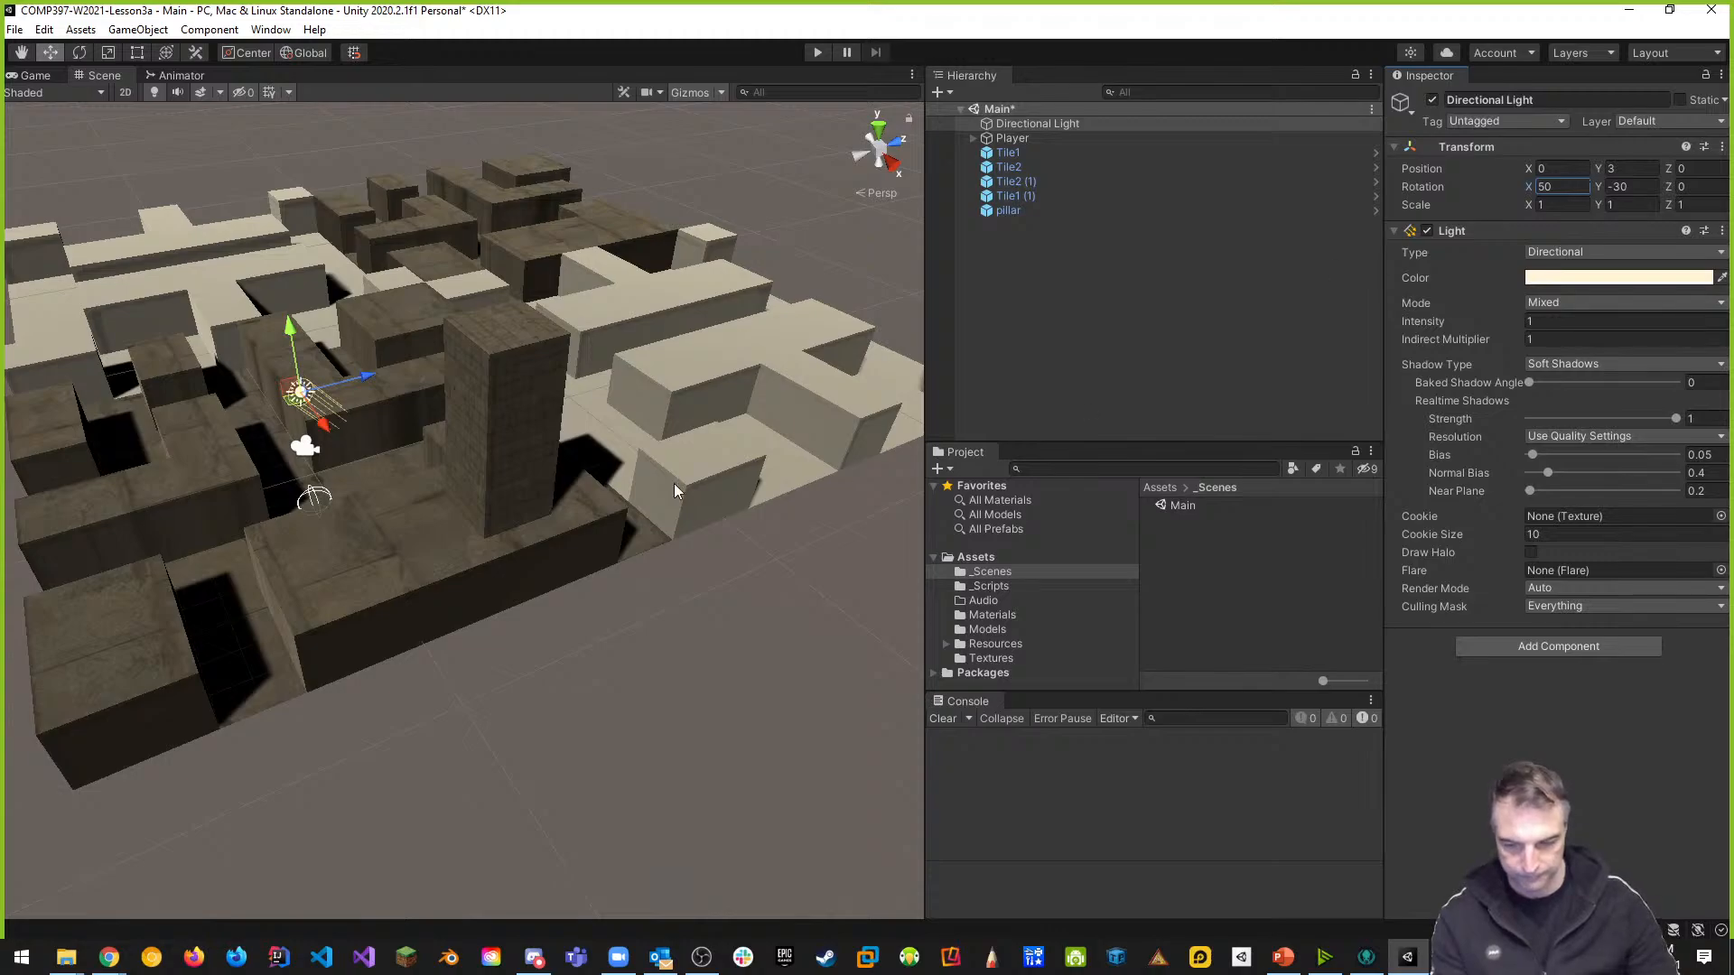
{"action": "scroll", "coordinate": [379, 553], "scroll_direction": "down", "scroll_amount": 10}
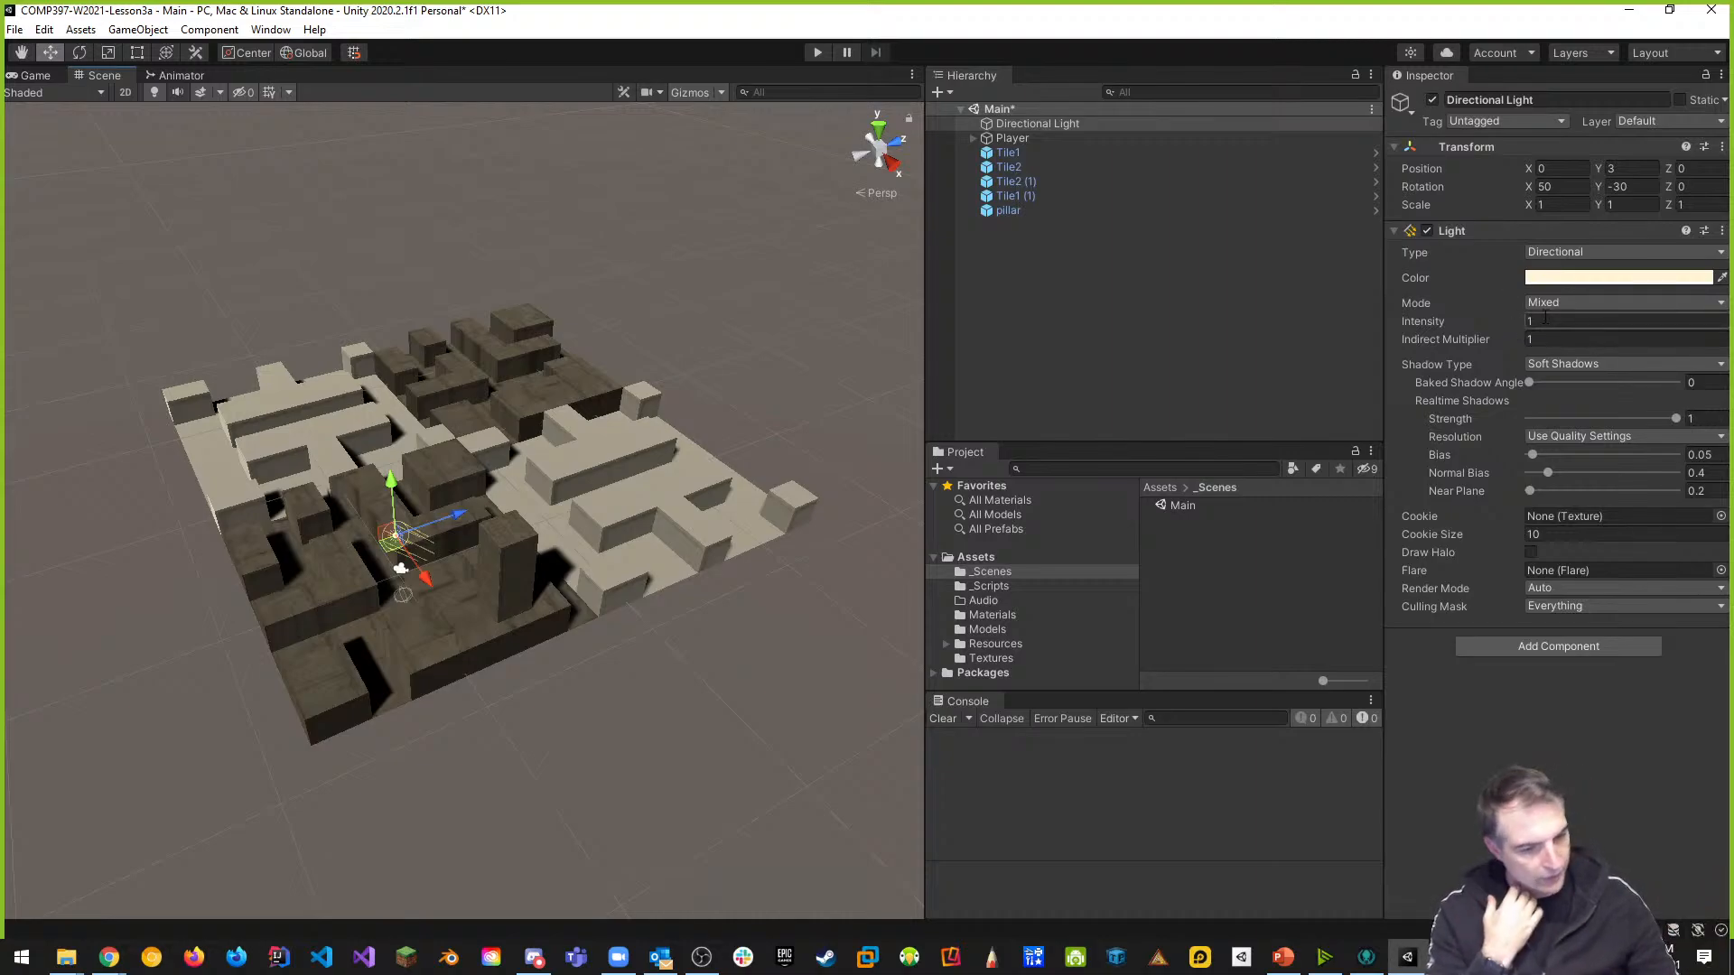
Check the Directional Light's color values without changing them, and widen the Inspector
{"action": "left_click", "coordinate": [1579, 279]}
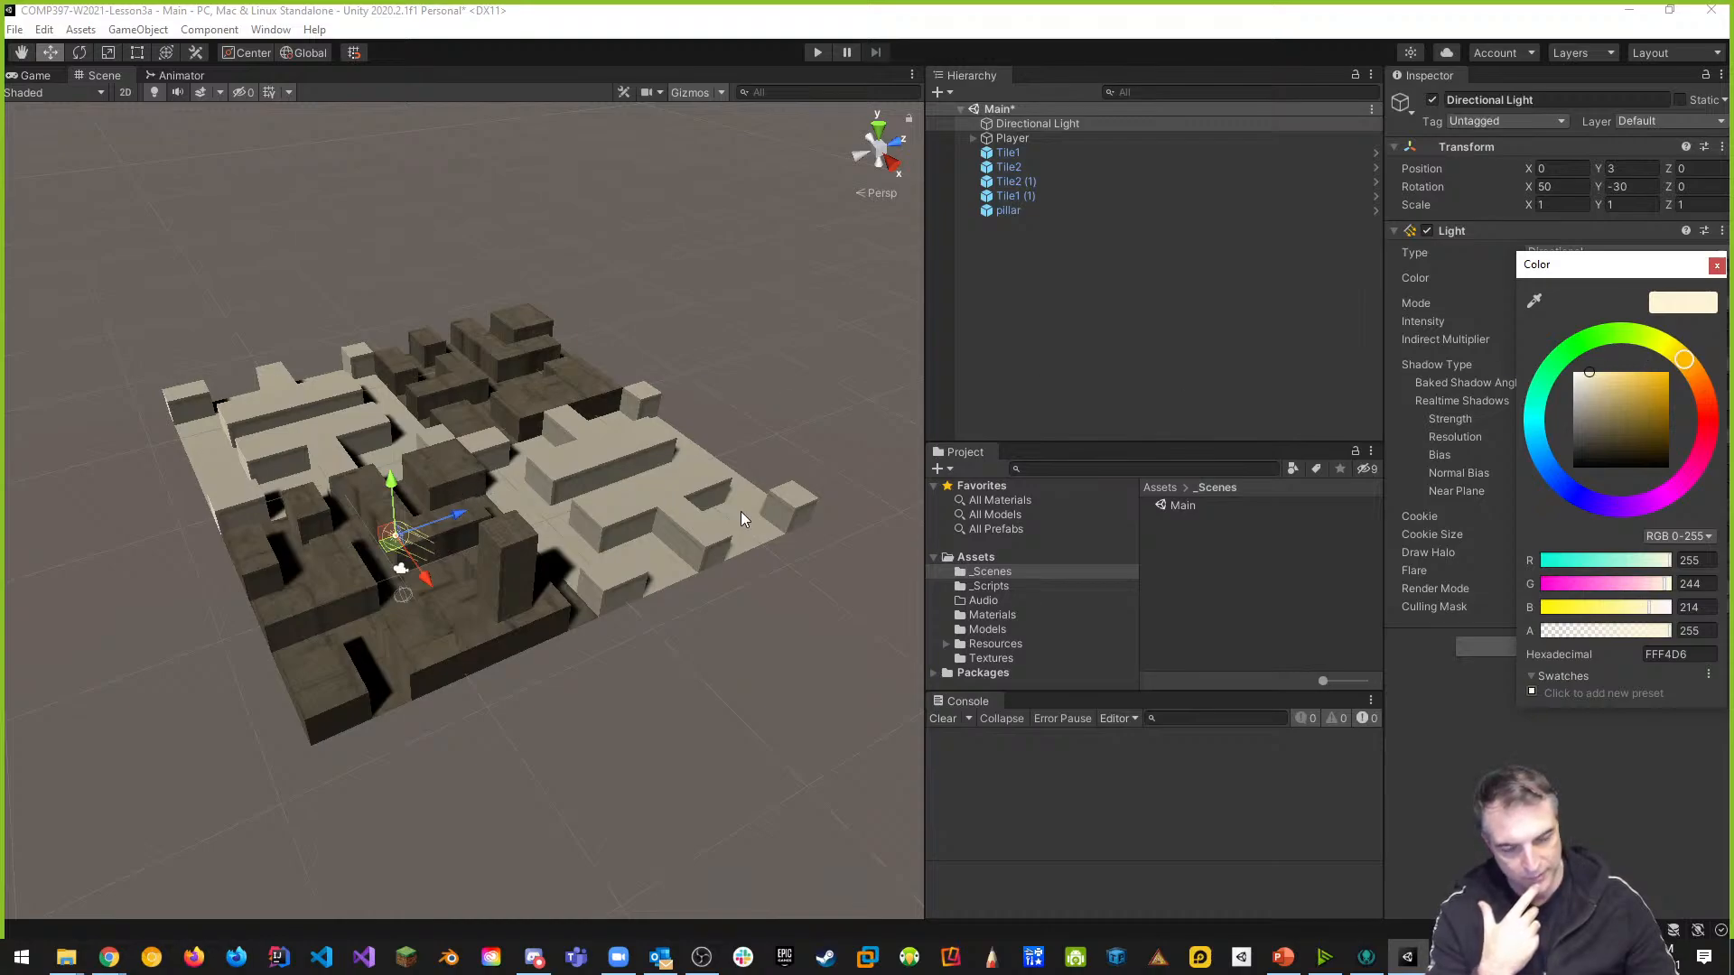
{"action": "left_click", "coordinate": [1488, 760]}
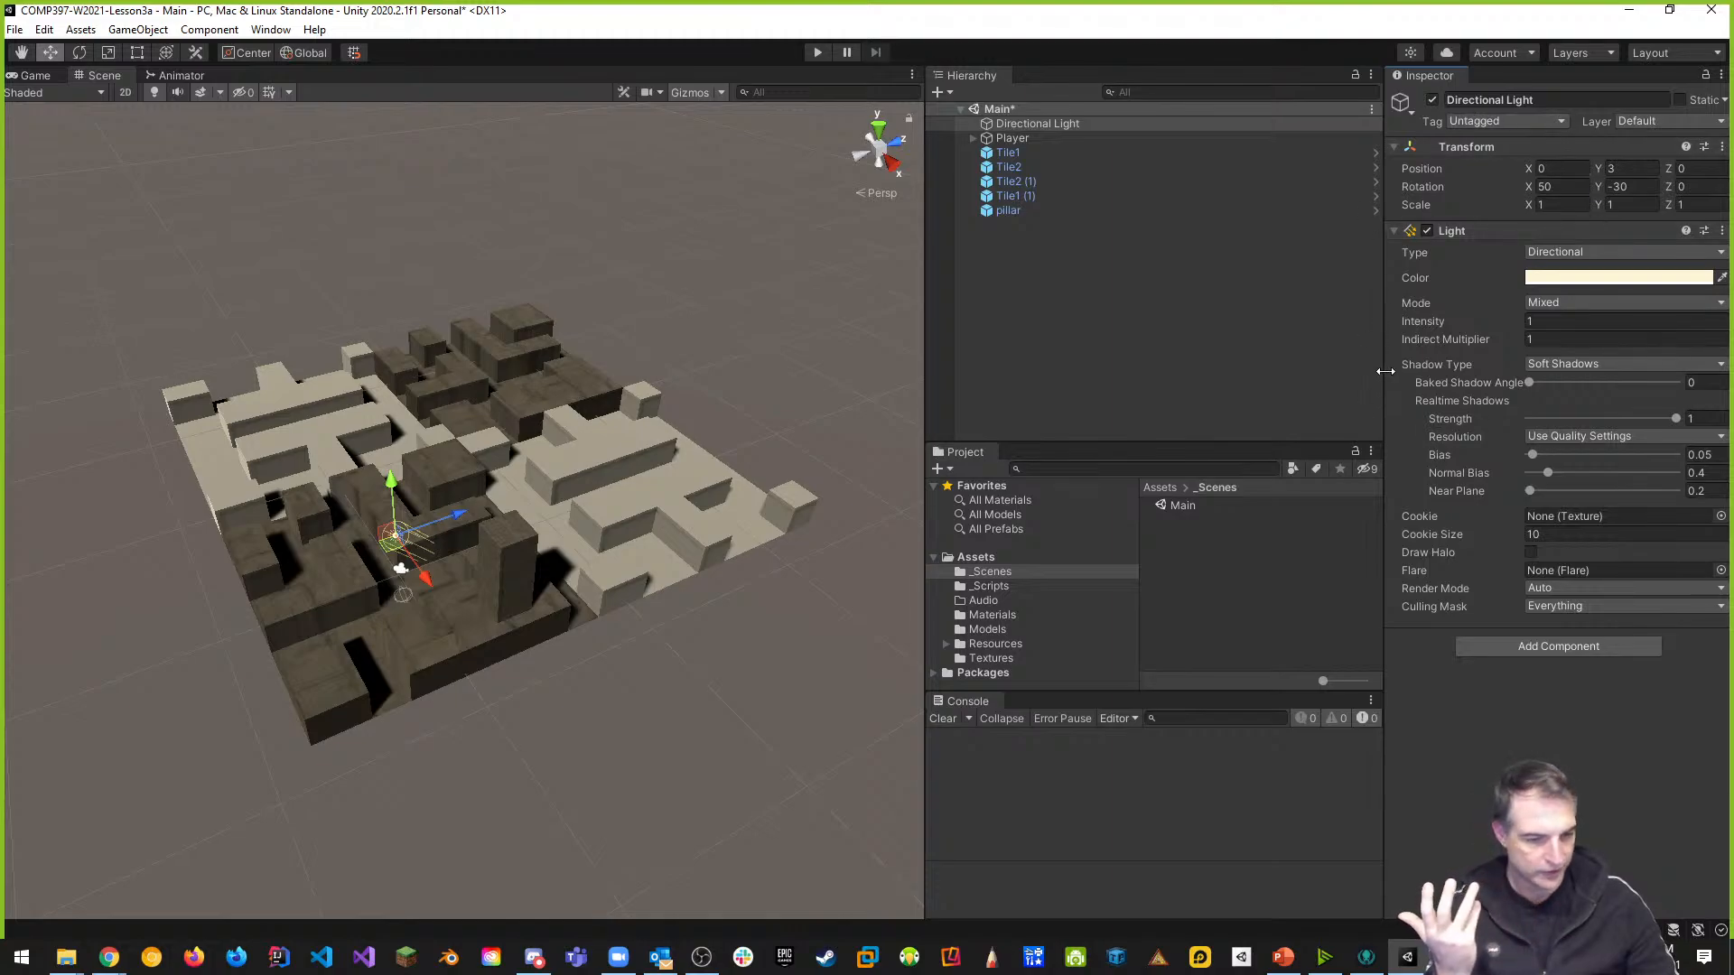
{"action": "left_click_drag", "start_coordinate": [1385, 371], "coordinate": [1286, 371]}
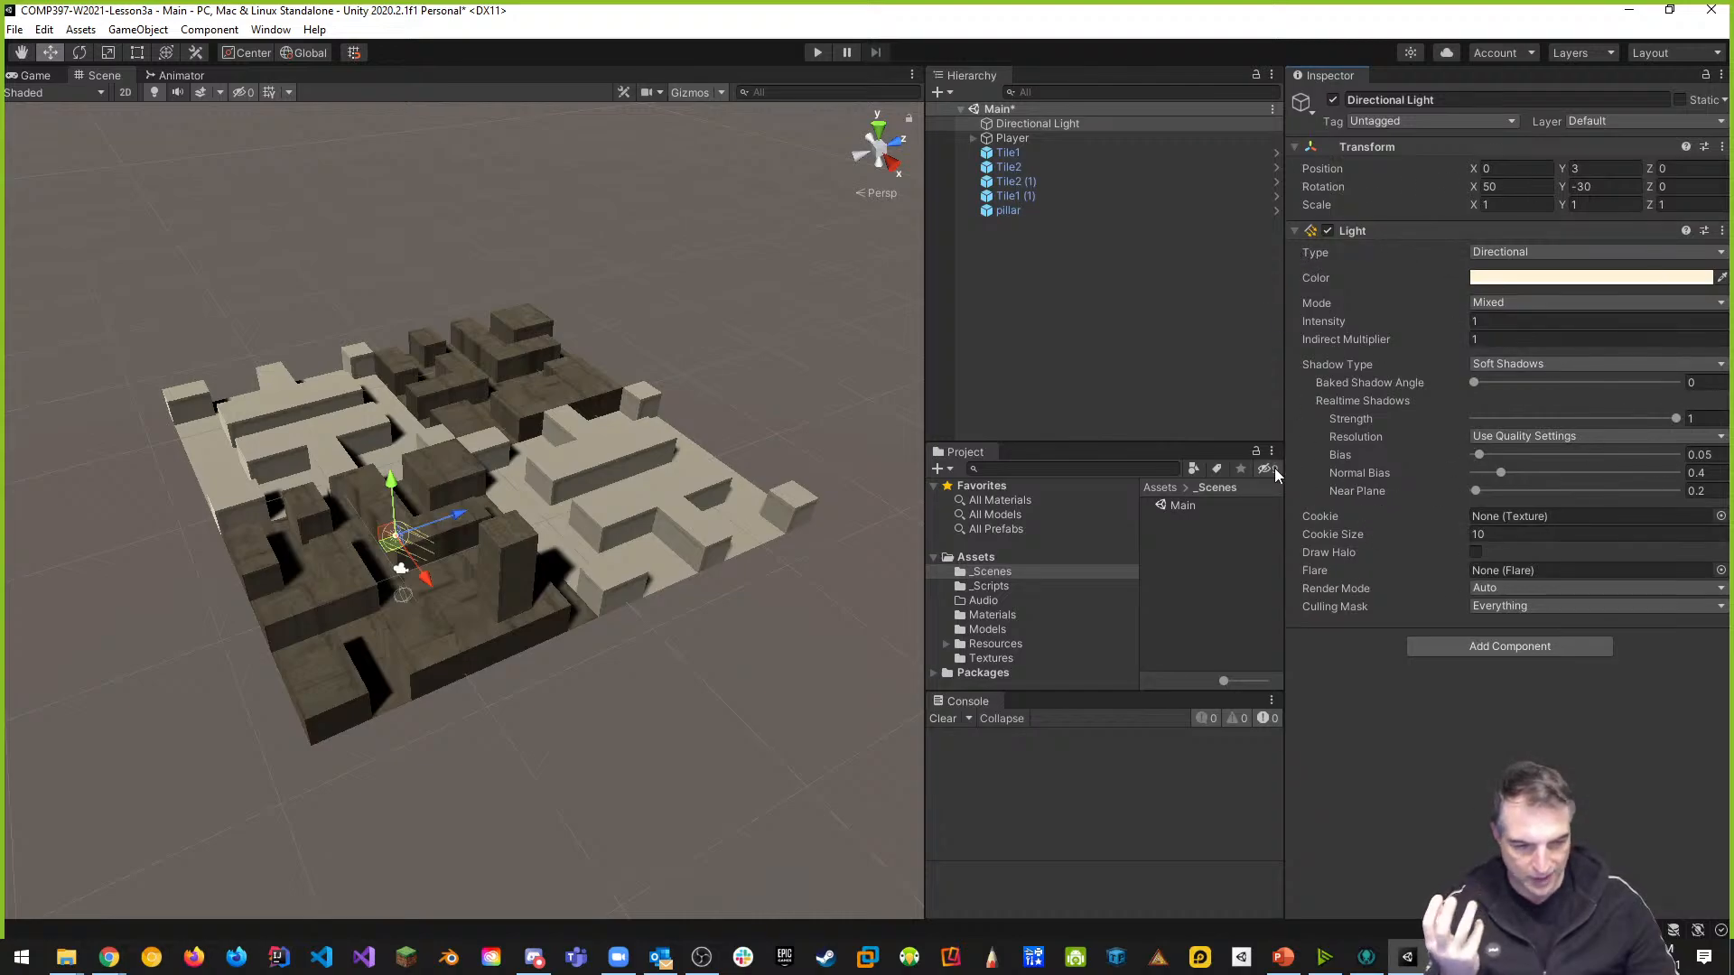
Add a Point Light to the Main scene
{"action": "scroll", "coordinate": [672, 452], "scroll_direction": "up", "scroll_amount": 3}
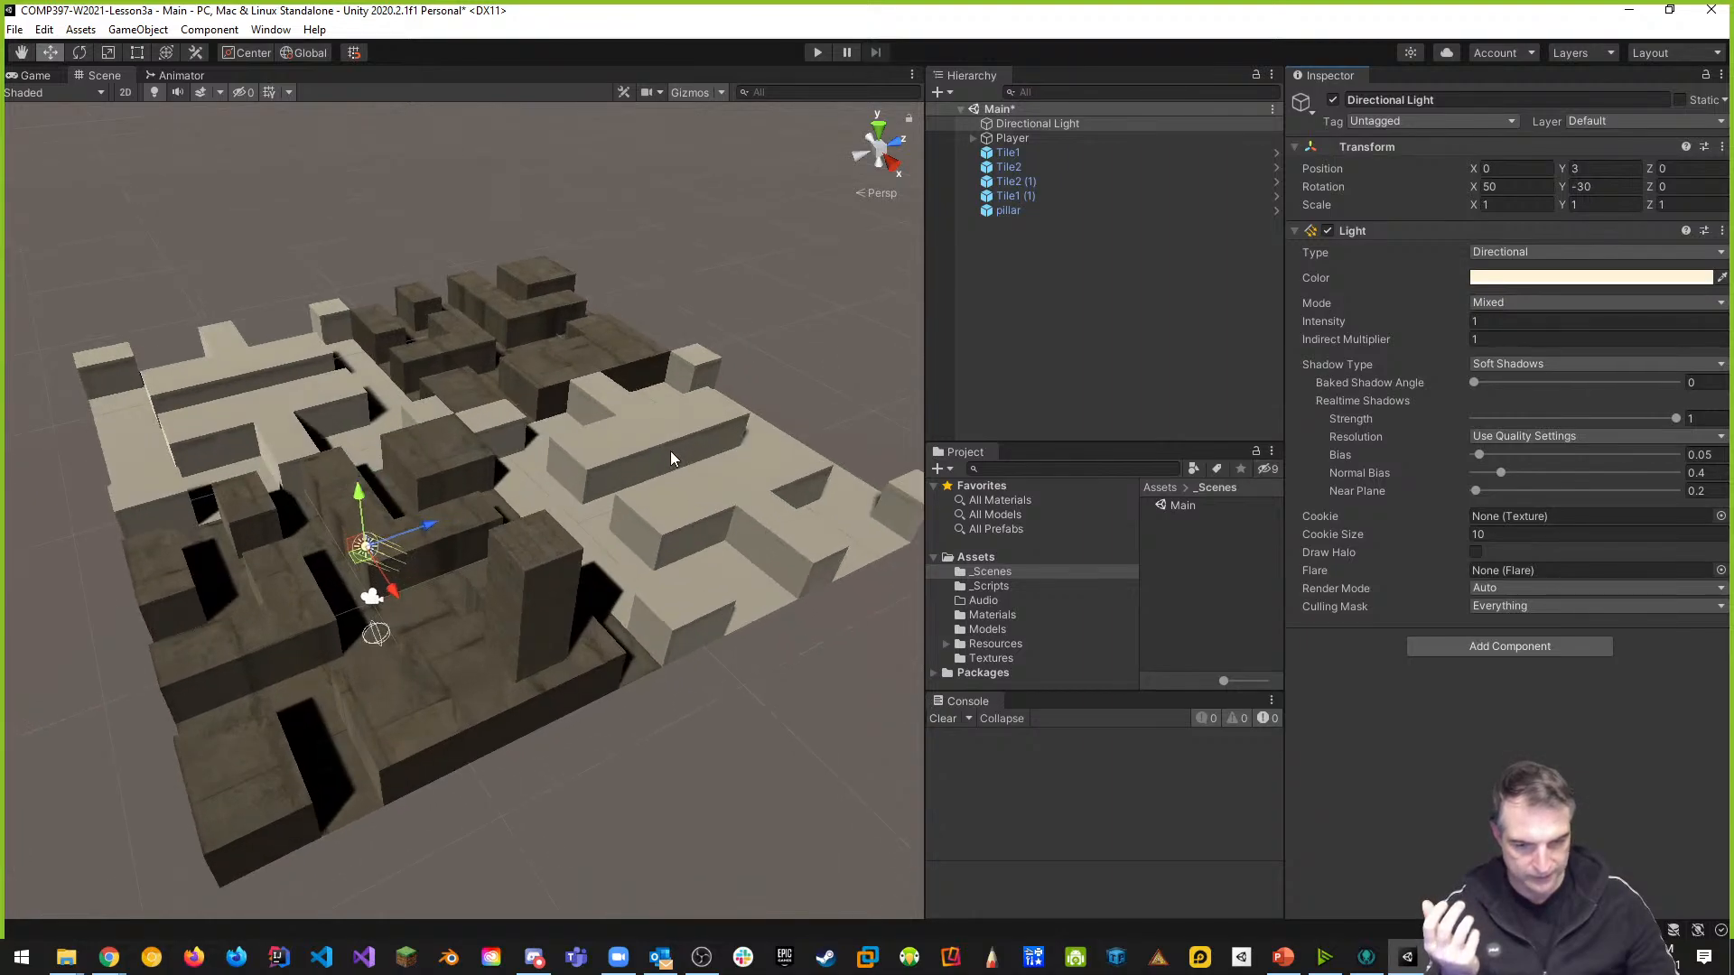
{"action": "scroll", "coordinate": [670, 458], "scroll_direction": "up", "scroll_amount": 2}
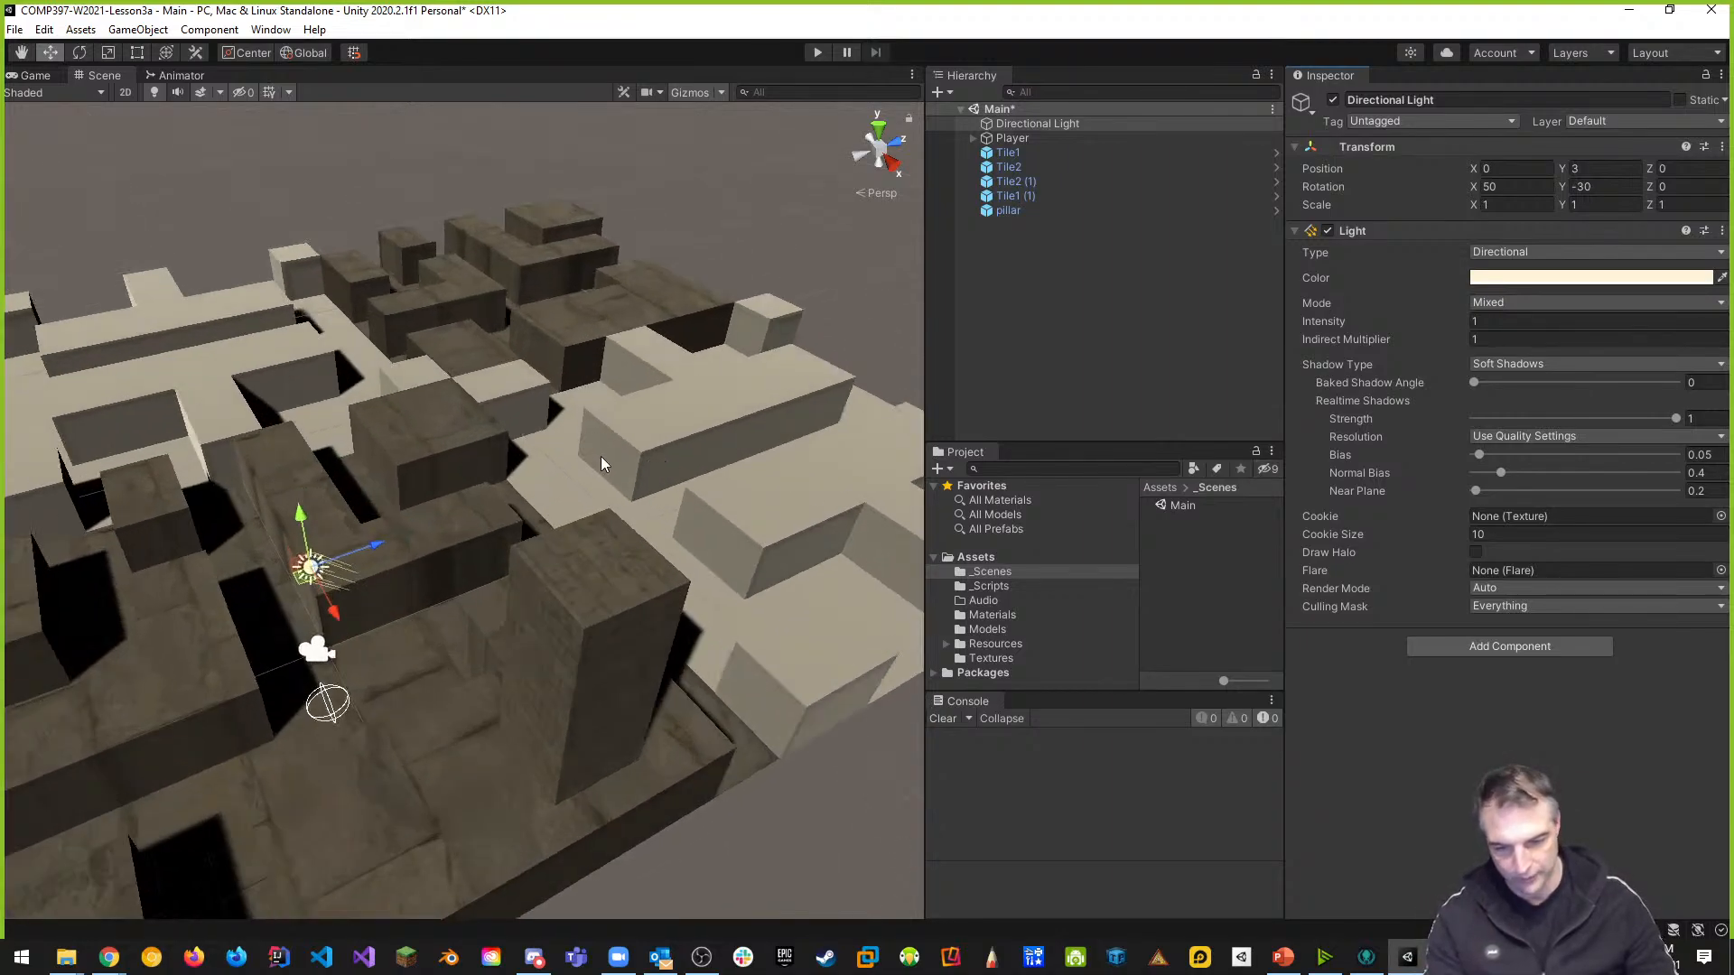
{"action": "mouse_move", "coordinate": [394, 348]}
{"action": "middle_mouse_down"}
{"action": "mouse_move", "coordinate": [569, 330]}
{"action": "mouse_move", "coordinate": [418, 334]}
{"action": "middle_mouse_up"}
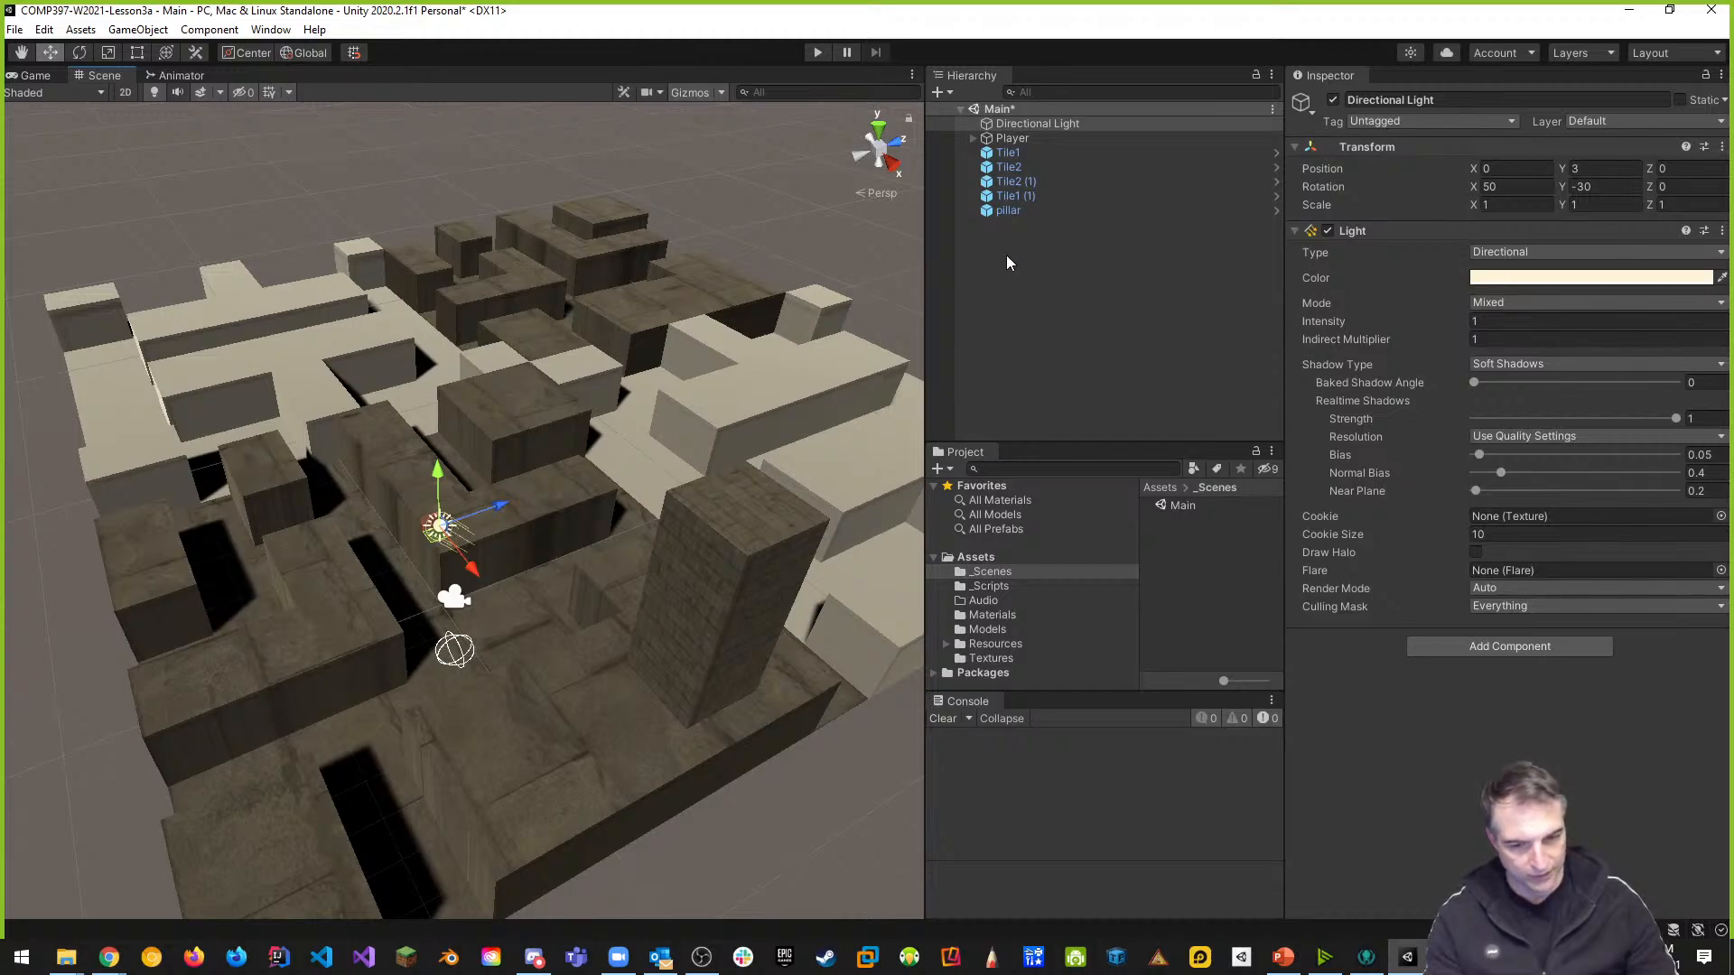
{"action": "right_click", "coordinate": [1017, 275]}
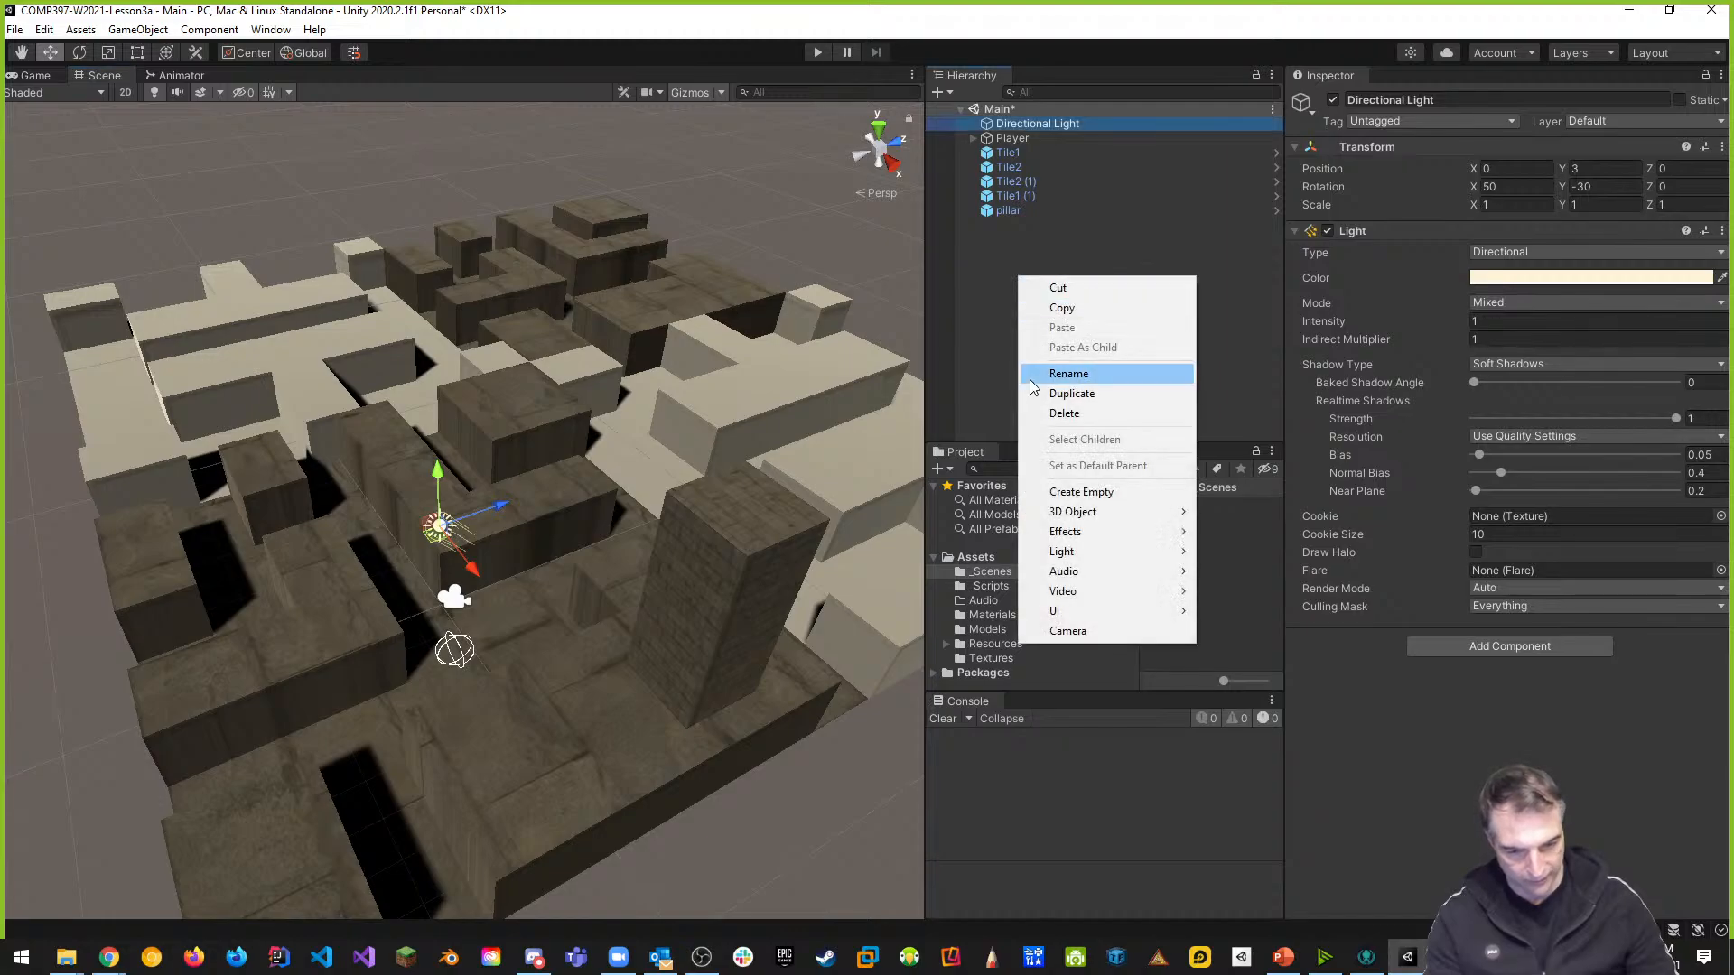
{"action": "mouse_move", "coordinate": [1071, 555]}
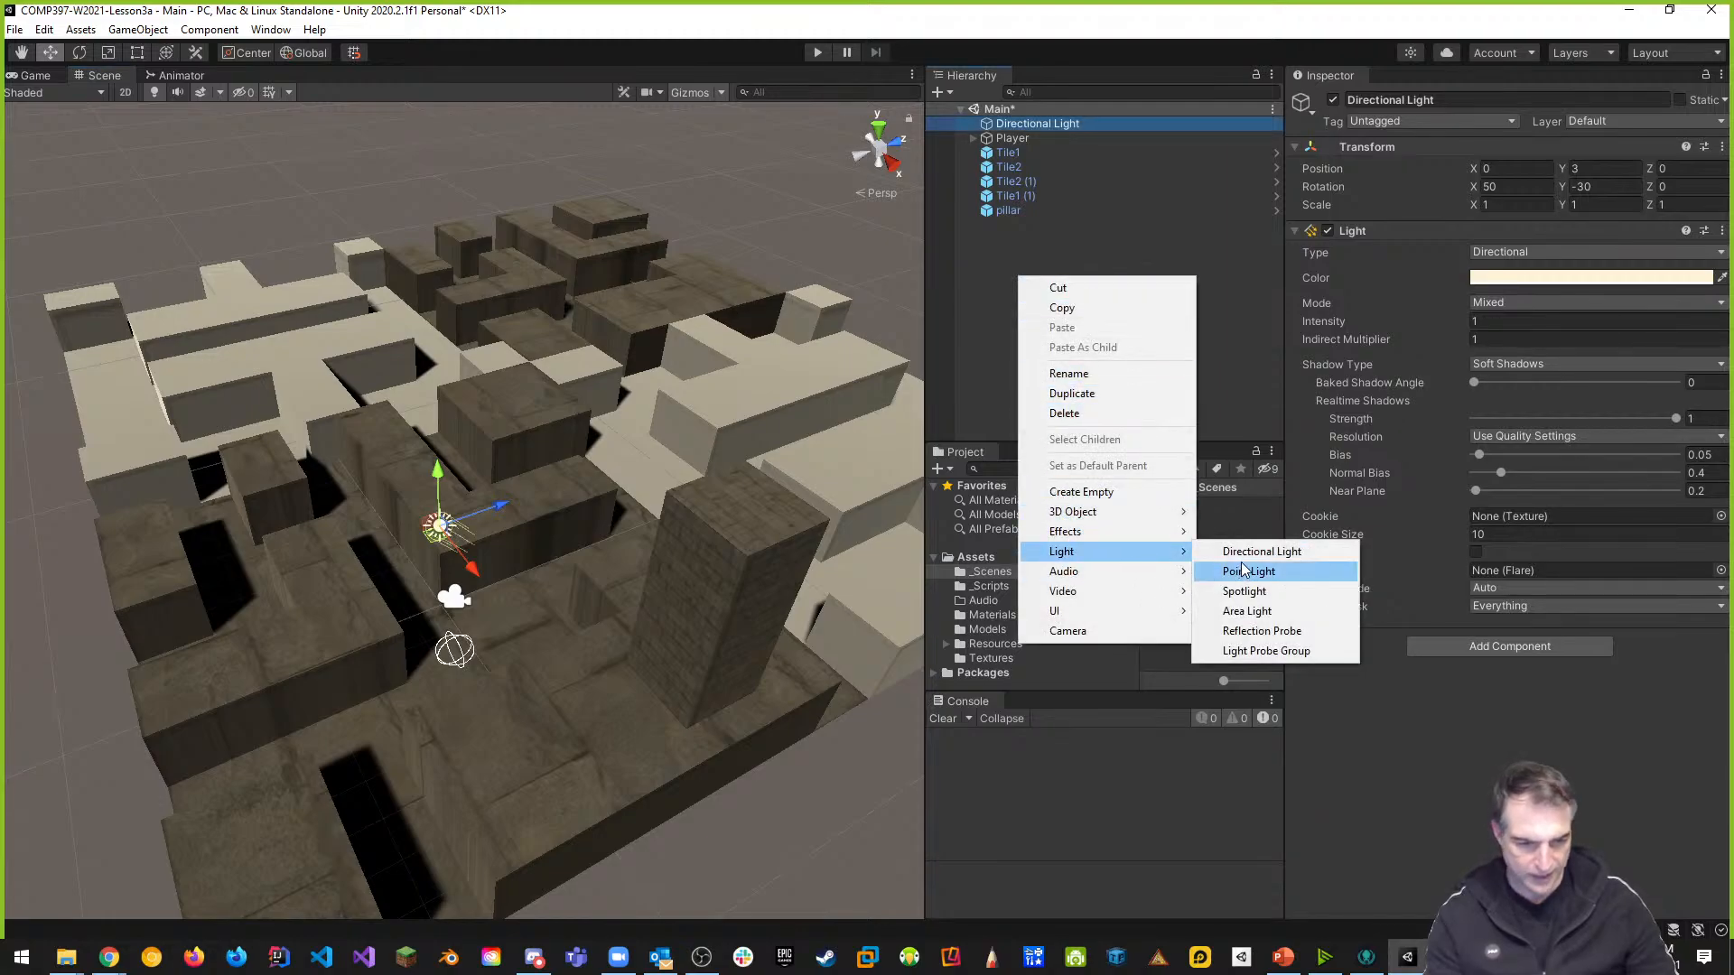
{"action": "left_click", "coordinate": [1270, 571]}
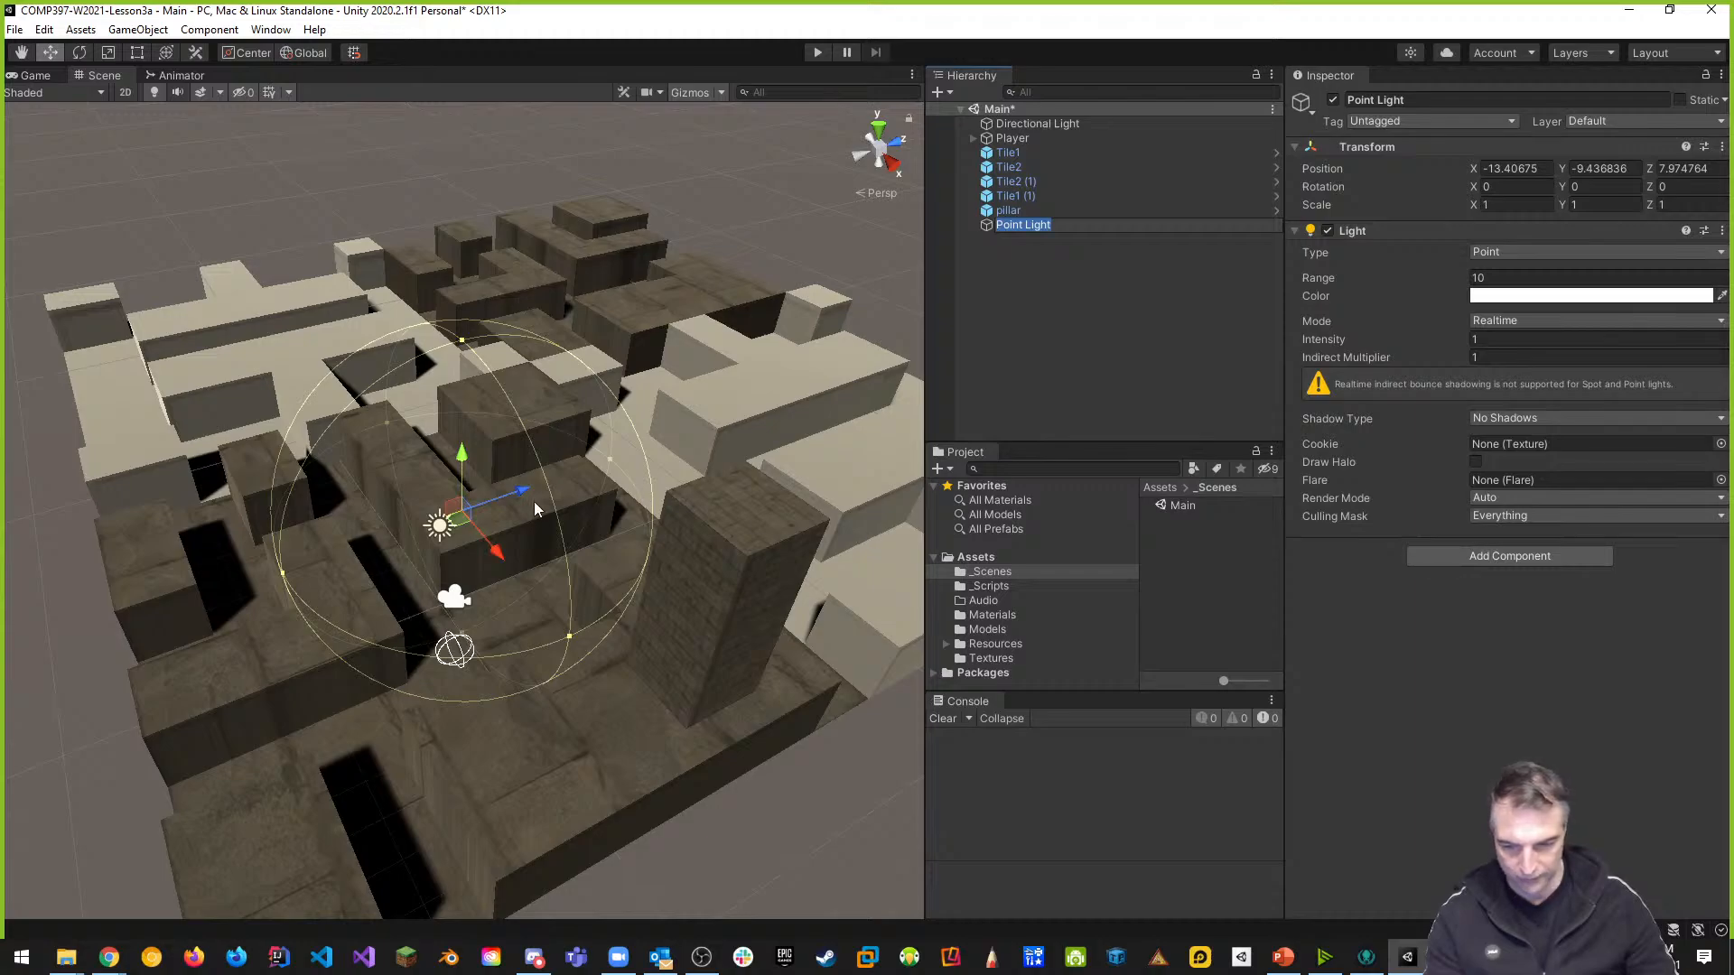
Try to position the Point Light by moving it along its axes to about X -34.56, Y -8.7, Z 40.72
{"action": "left_click_drag", "start_coordinate": [496, 553], "coordinate": [635, 287]}
{"action": "left_click_drag", "start_coordinate": [580, 221], "coordinate": [717, 383]}
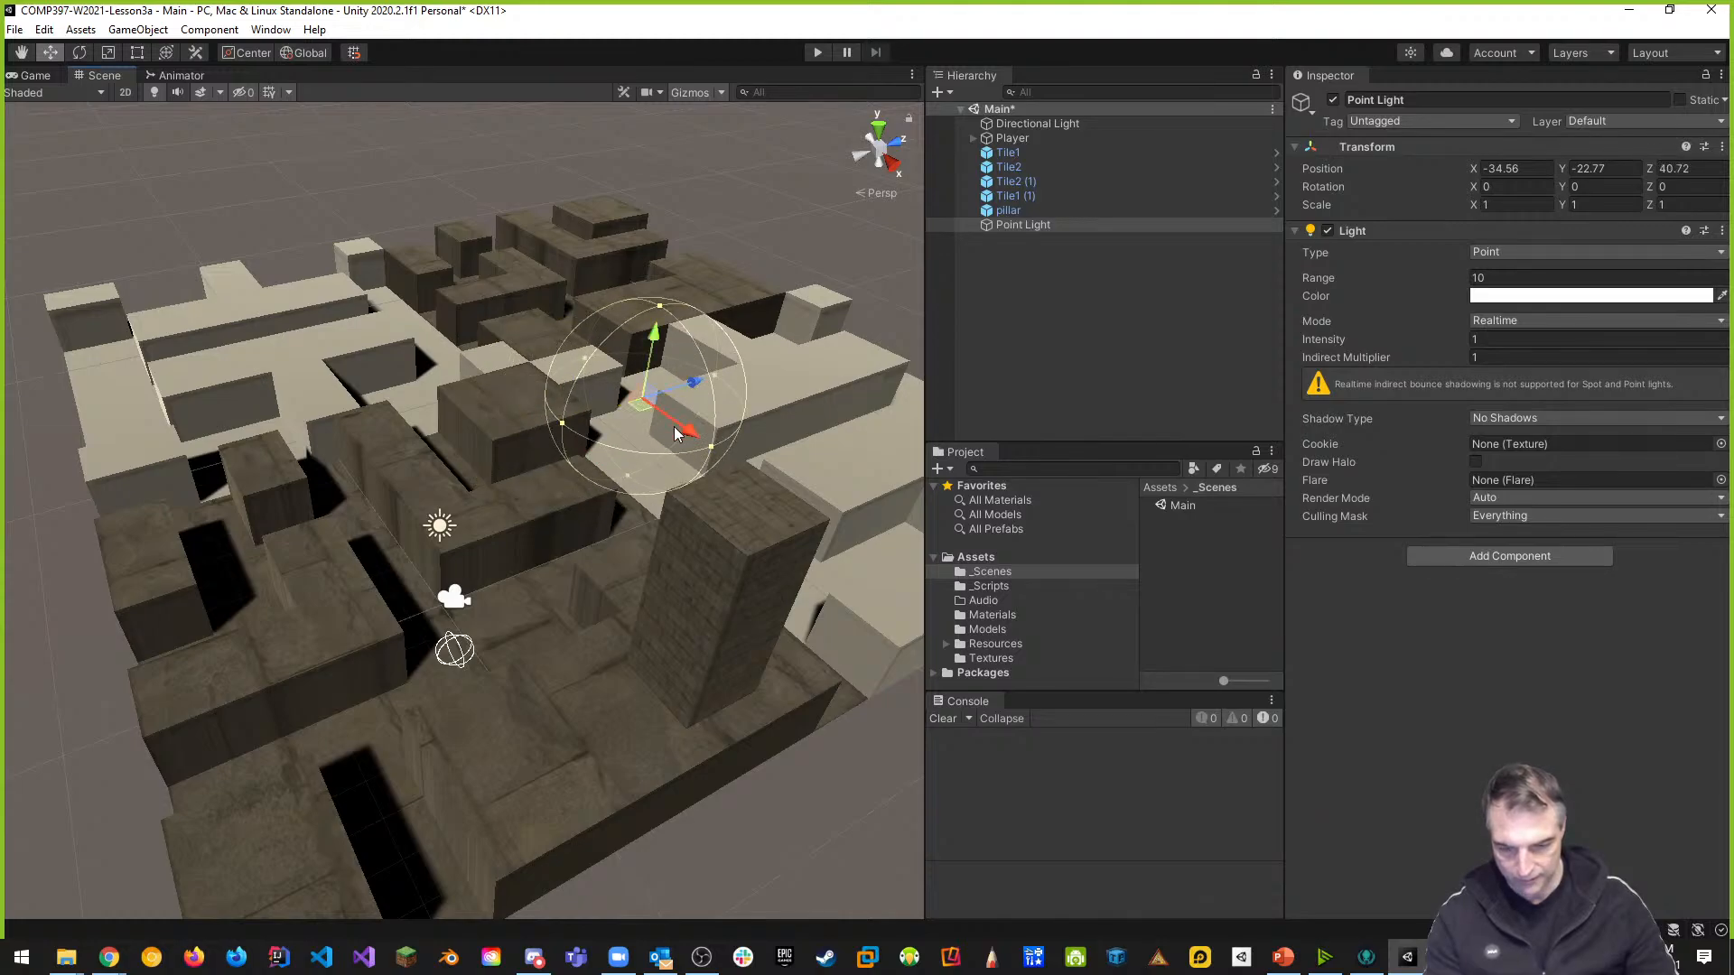
{"action": "middle_click_drag", "start_coordinate": [730, 489], "coordinate": [614, 535]}
{"action": "scroll", "coordinate": [589, 477], "scroll_direction": "up", "scroll_amount": 3}
{"action": "right_click_drag", "start_coordinate": [714, 488], "coordinate": [669, 479]}
{"action": "key", "text": "d"}
{"action": "left_click_drag", "start_coordinate": [688, 405], "coordinate": [729, 226]}
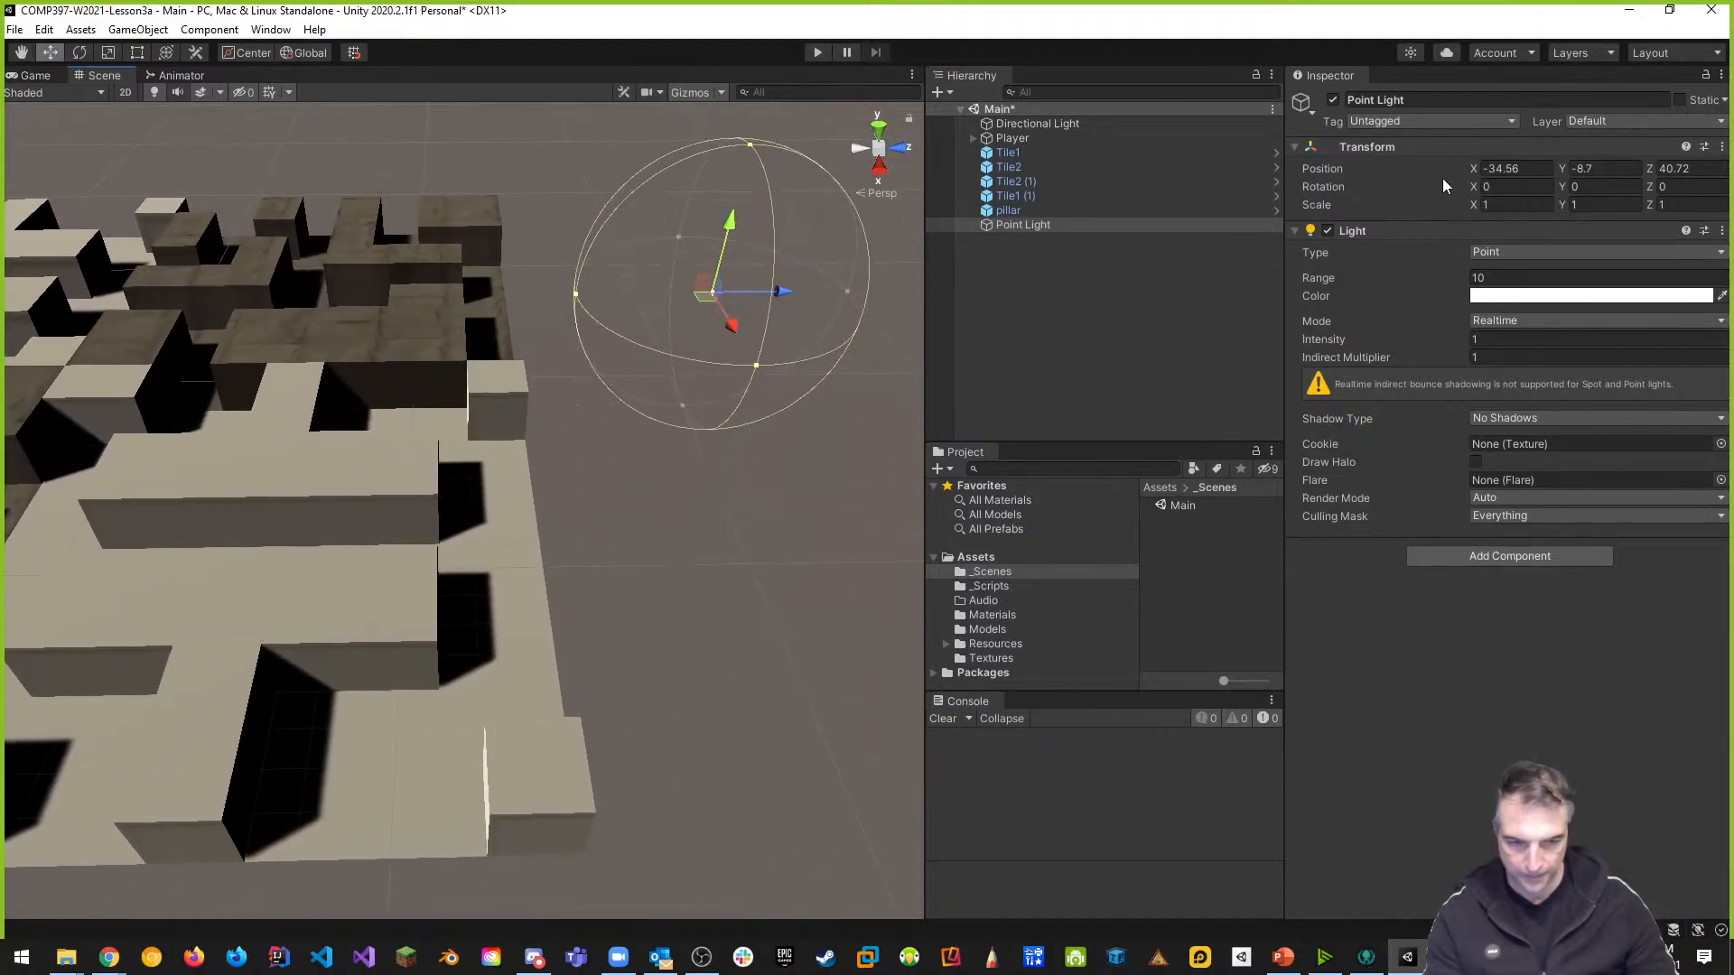
Reset the Point Light's transform and raise the light to a height of about Y 1.9 above the tiles
{"action": "left_click", "coordinate": [1723, 148]}
{"action": "left_click", "coordinate": [1666, 167]}
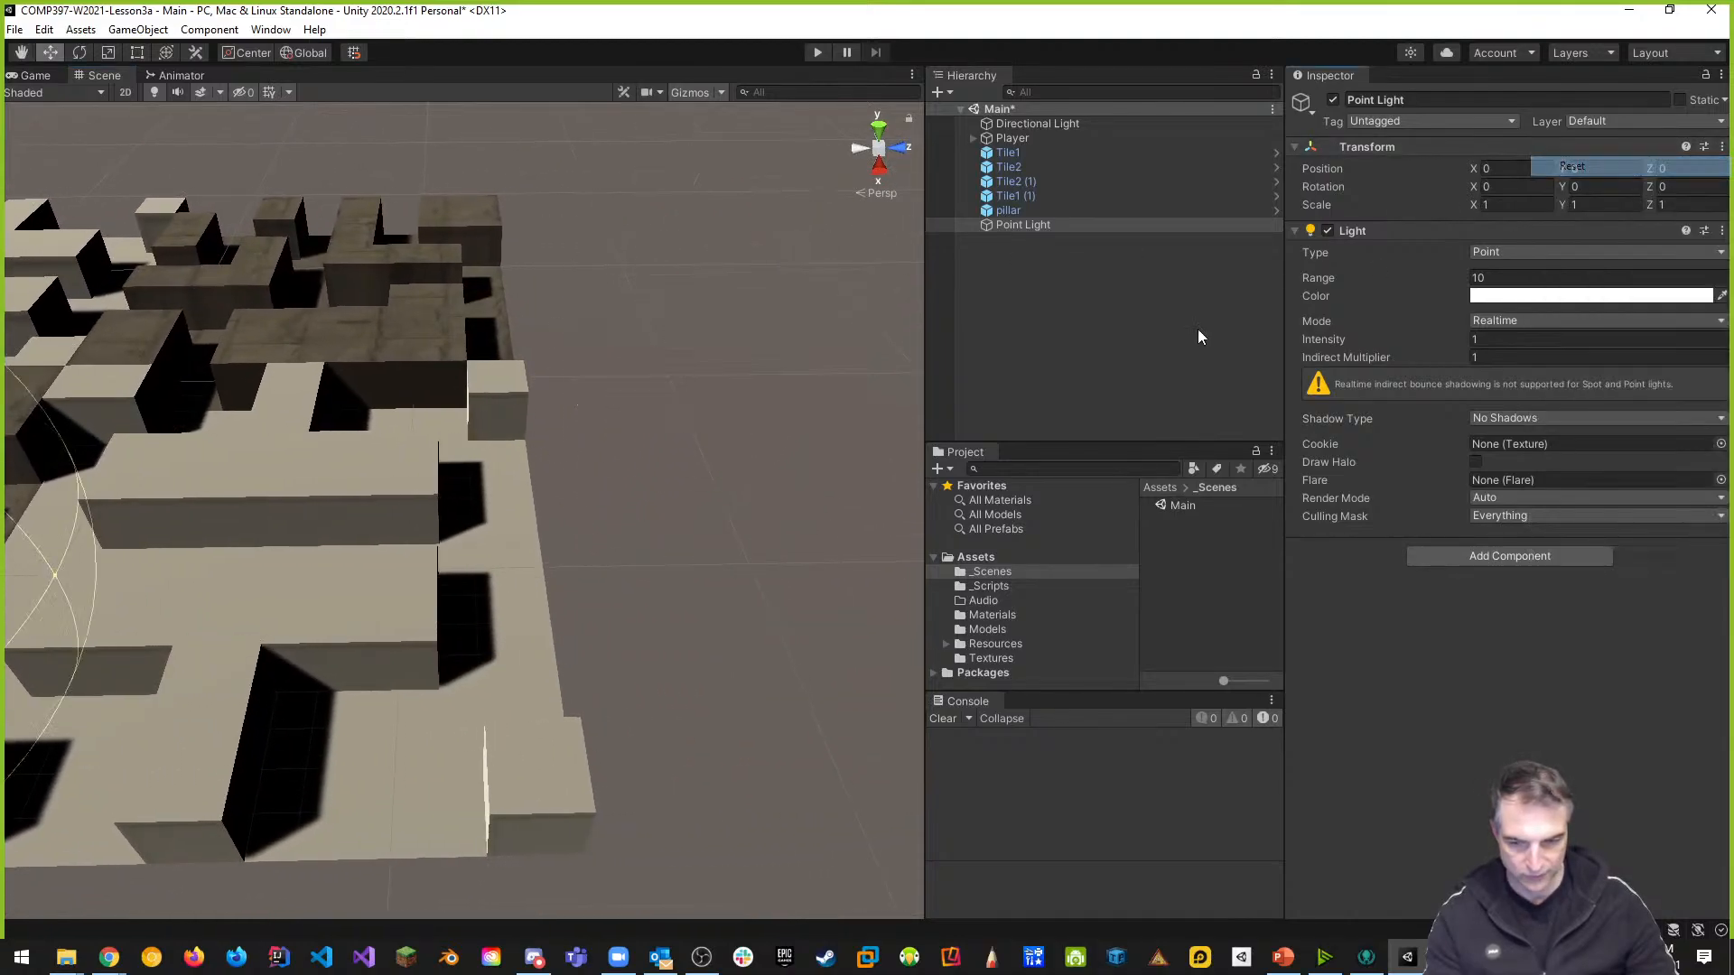
{"action": "middle_click_drag", "start_coordinate": [411, 496], "coordinate": [946, 420]}
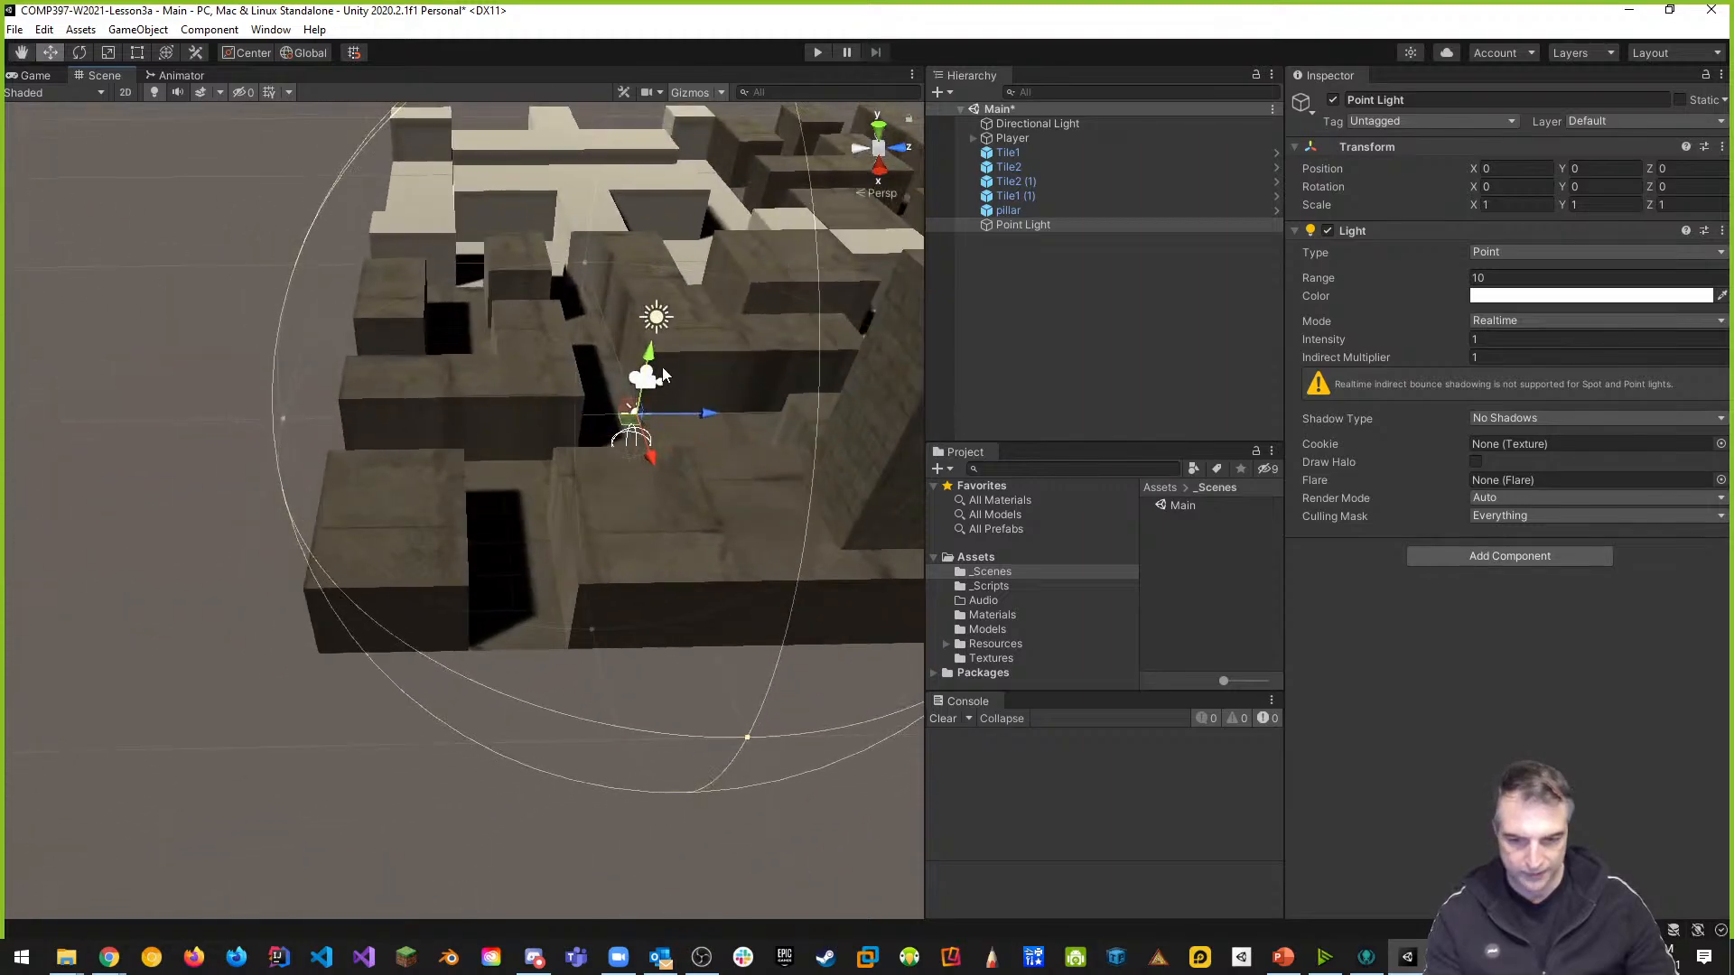
{"action": "left_click_drag", "start_coordinate": [648, 355], "coordinate": [649, 179]}
{"action": "scroll", "coordinate": [807, 296], "scroll_direction": "up", "scroll_amount": 3}
{"action": "middle_click_drag", "start_coordinate": [807, 296], "coordinate": [663, 392]}
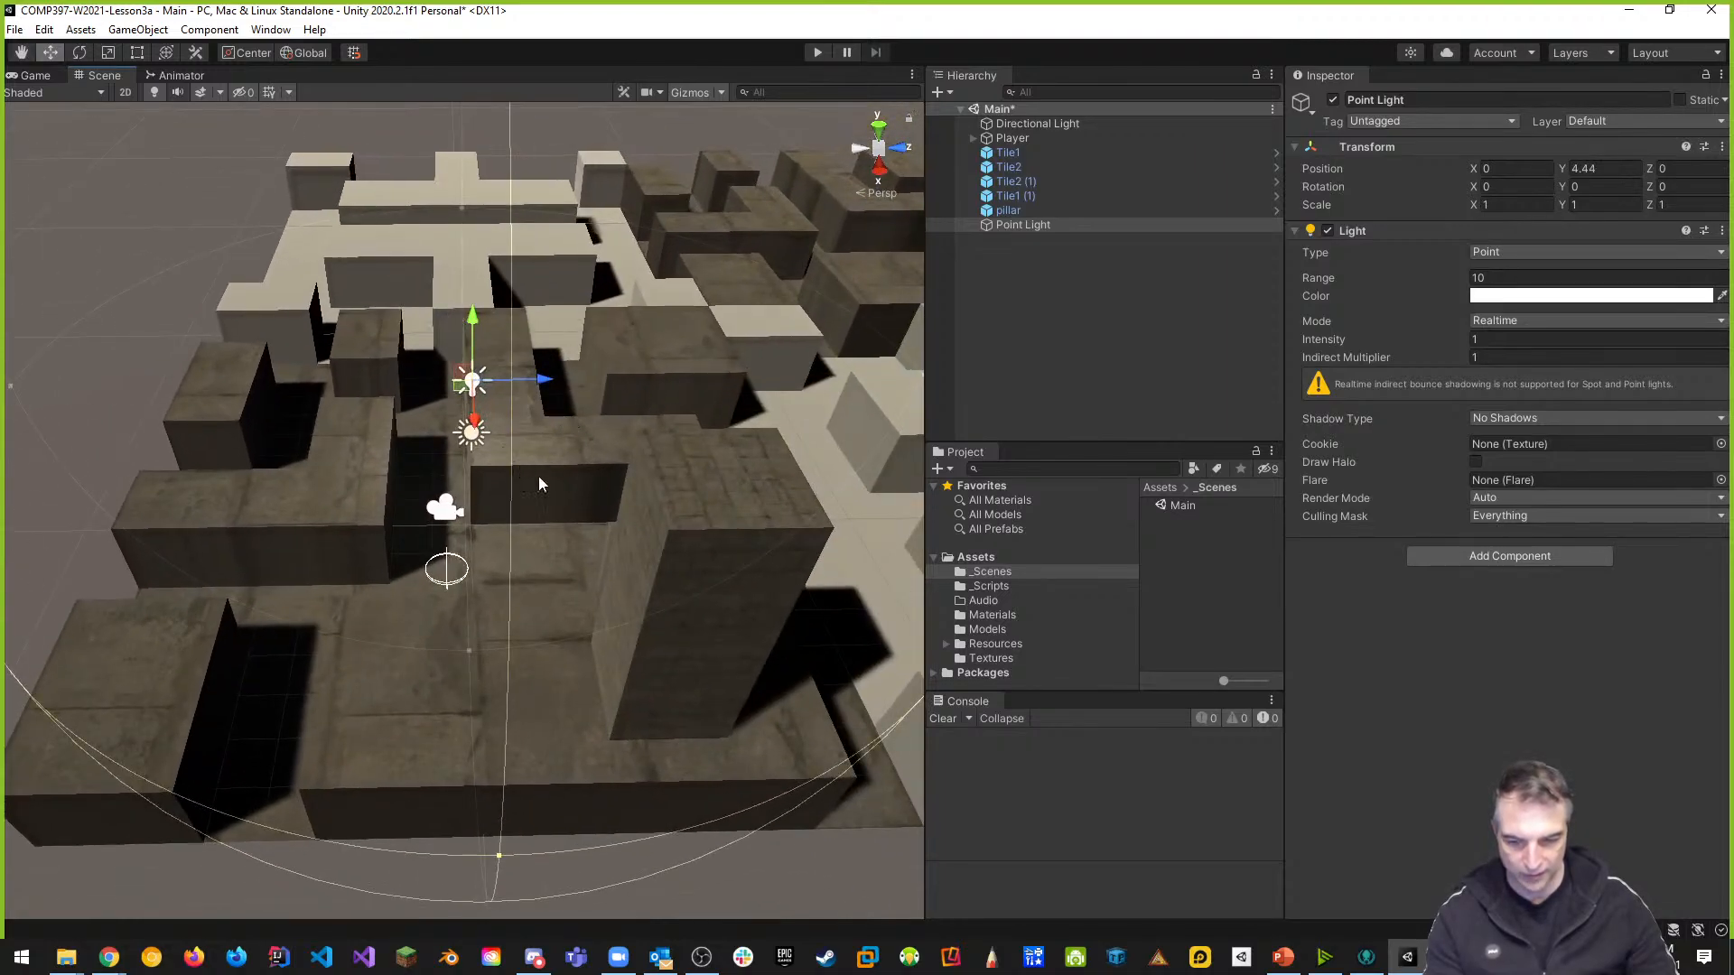
{"action": "left_click_drag", "start_coordinate": [485, 338], "coordinate": [485, 418]}
{"action": "scroll", "coordinate": [522, 534], "scroll_direction": "up", "scroll_amount": 4}
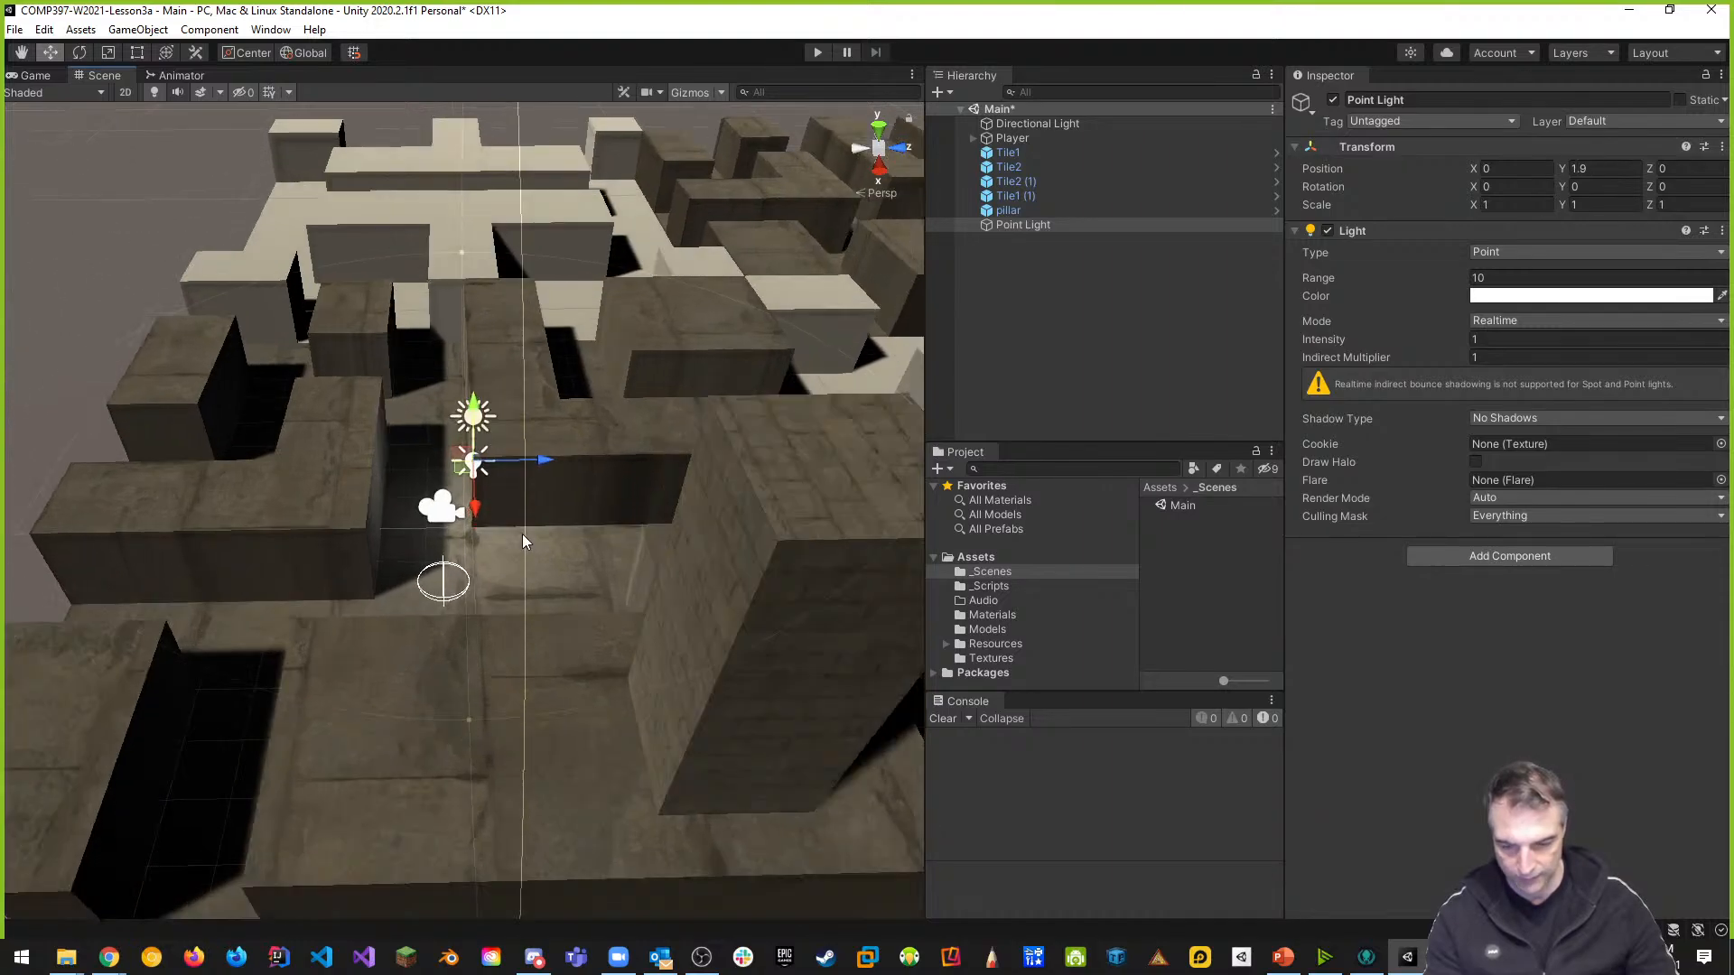
Move the Point Light close to the tile wall near the pillar, at about X 0.297 and Z 2.17
{"action": "middle_click_drag", "start_coordinate": [556, 517], "coordinate": [541, 580]}
{"action": "scroll", "coordinate": [537, 630], "scroll_direction": "down", "scroll_amount": 1}
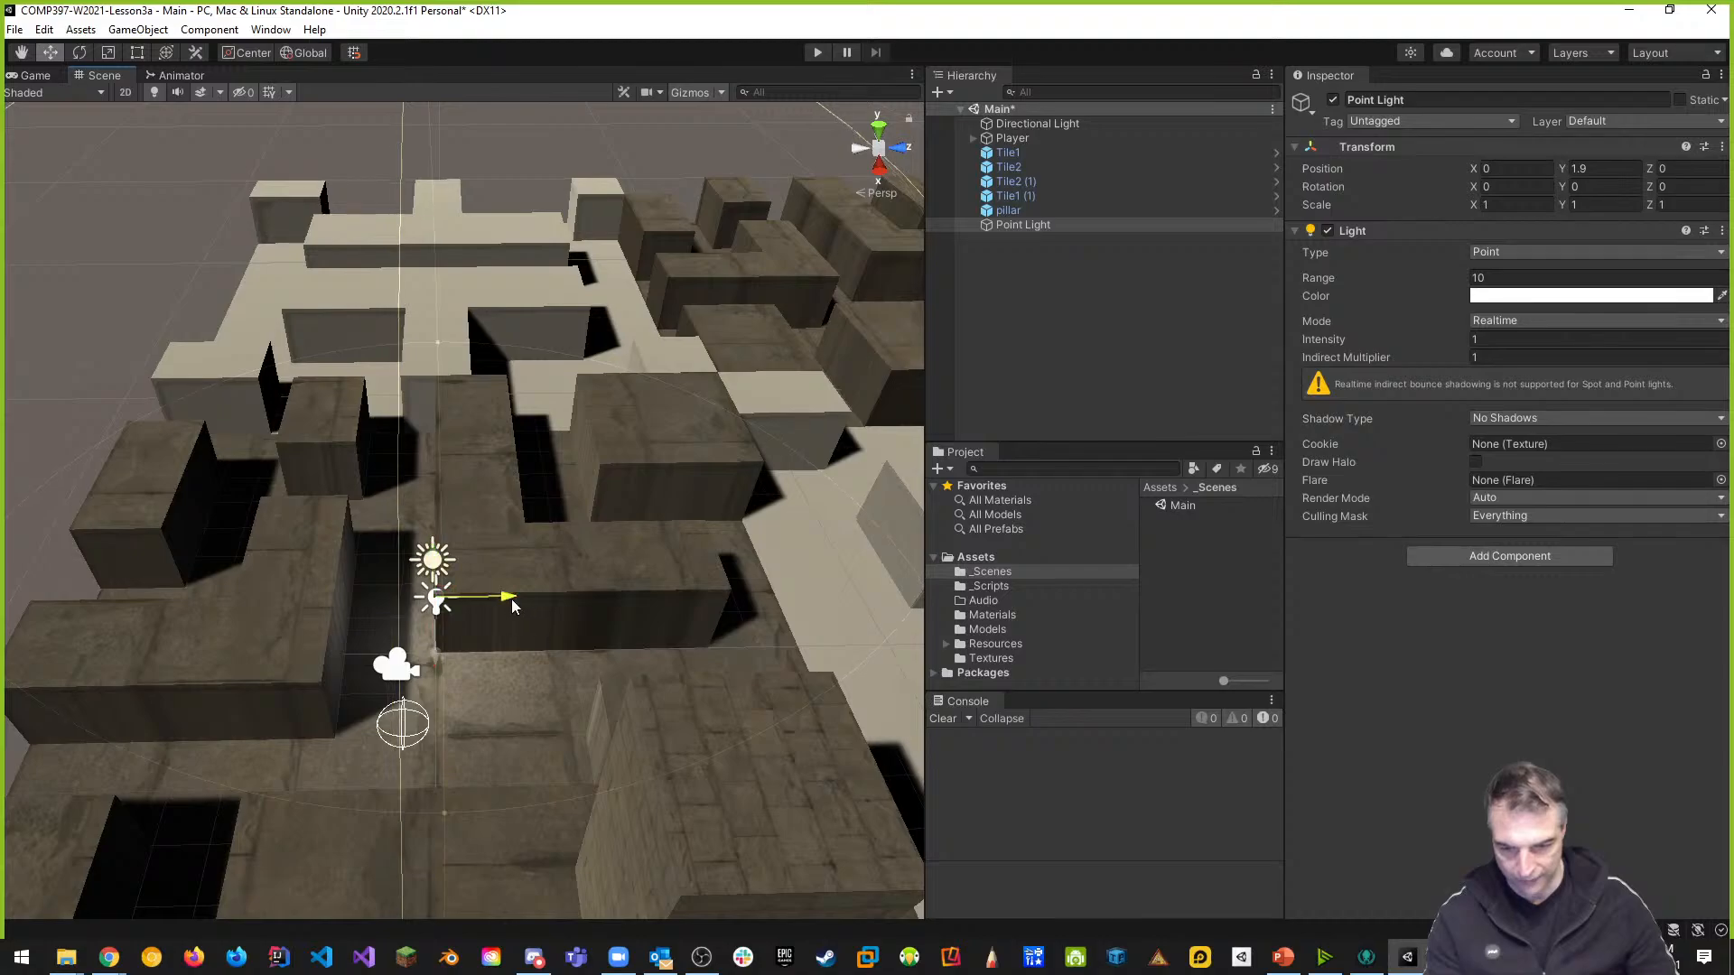
{"action": "mouse_move", "coordinate": [506, 597]}
{"action": "left_mouse_down"}
{"action": "mouse_move", "coordinate": [607, 596]}
{"action": "mouse_move", "coordinate": [538, 597]}
{"action": "left_mouse_up"}
{"action": "right_click_drag", "start_coordinate": [540, 597], "coordinate": [793, 600]}
{"action": "key", "text": "w"}
{"action": "left_click_drag", "start_coordinate": [701, 586], "coordinate": [737, 593]}
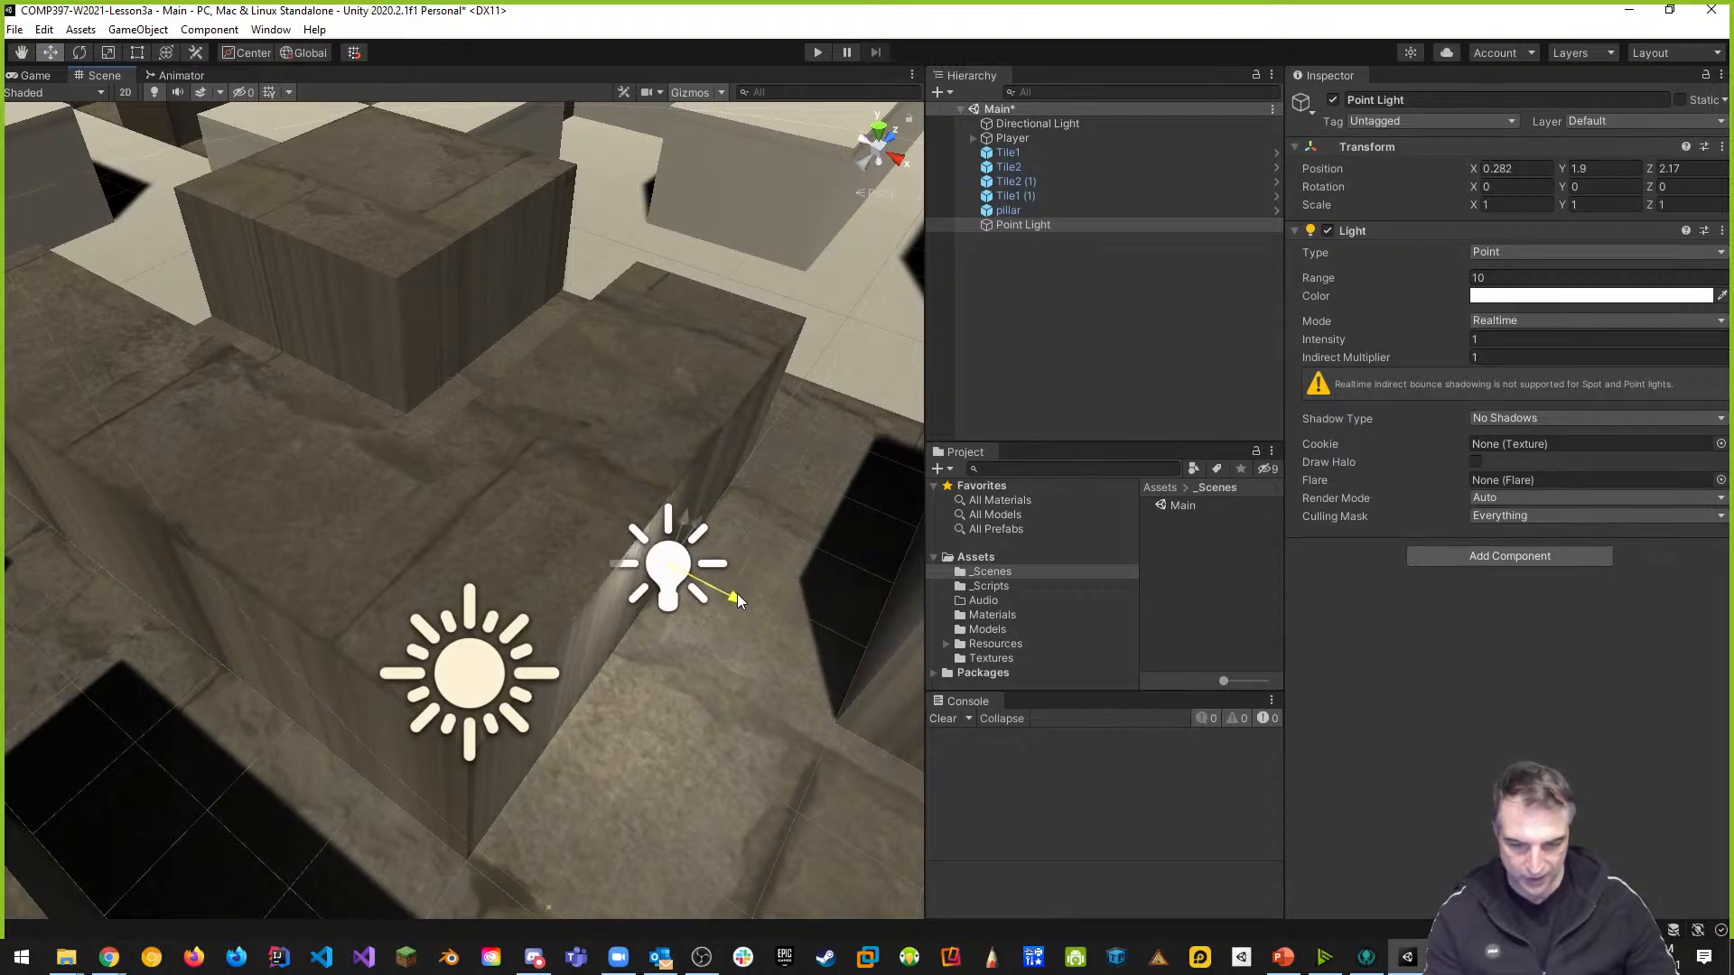
{"action": "middle_click_drag", "start_coordinate": [756, 522], "coordinate": [675, 461]}
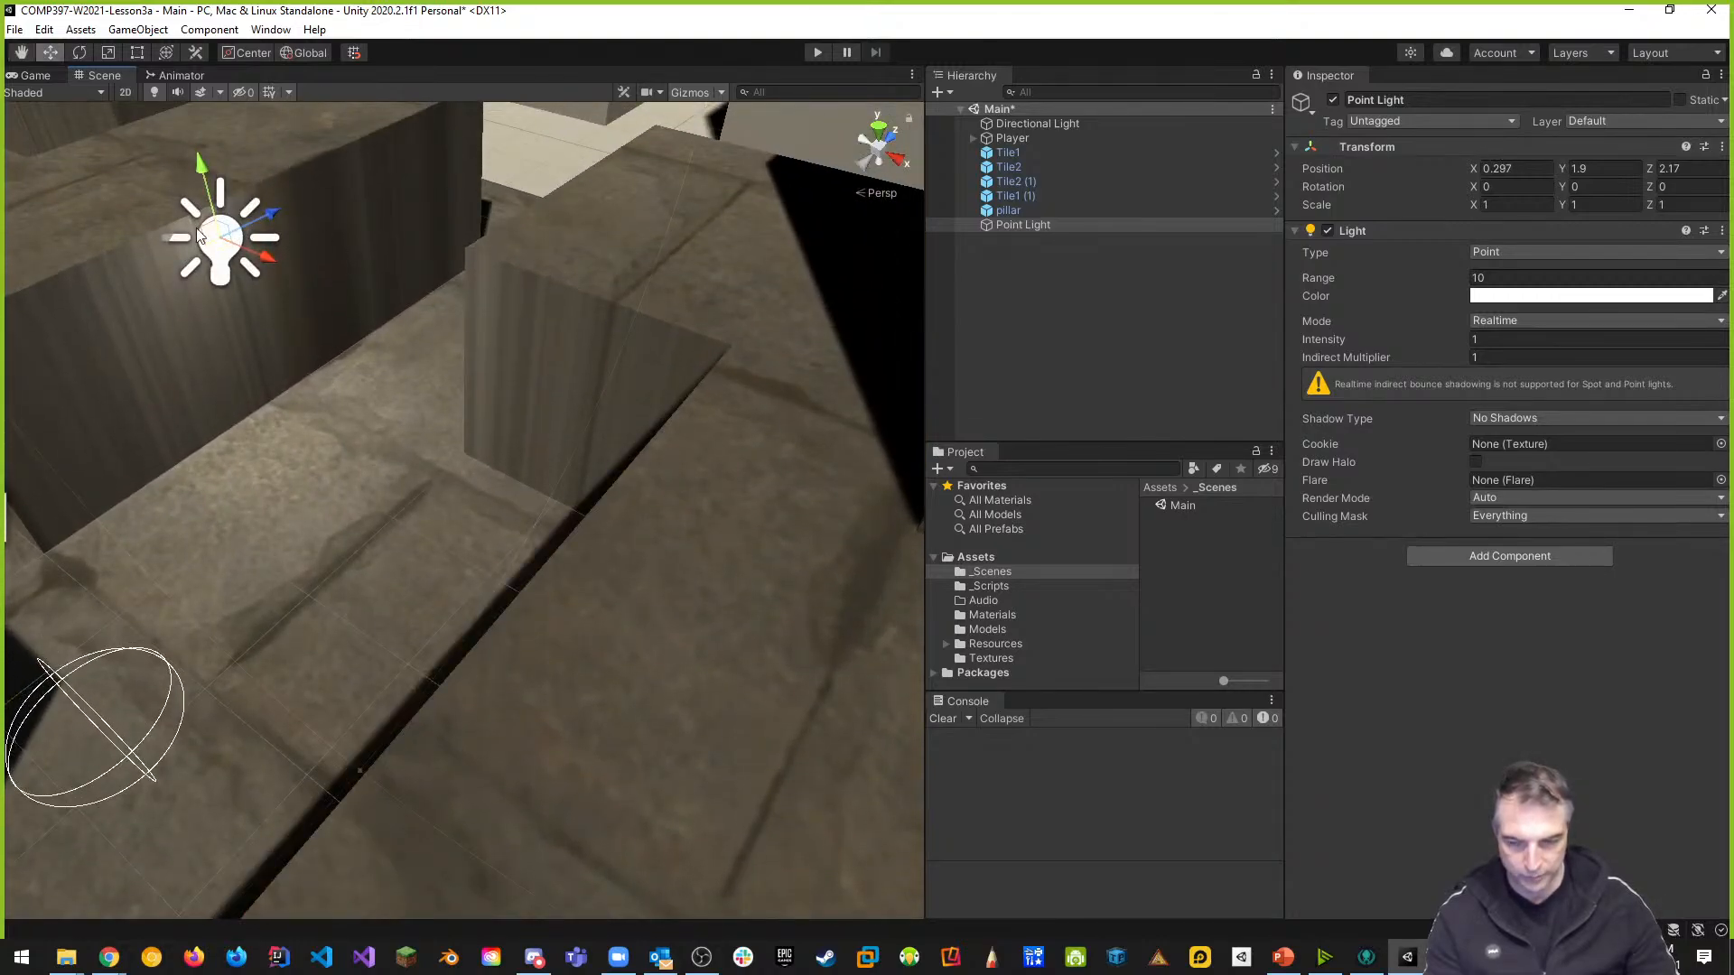
{"action": "scroll", "coordinate": [253, 289], "scroll_direction": "down", "scroll_amount": 3}
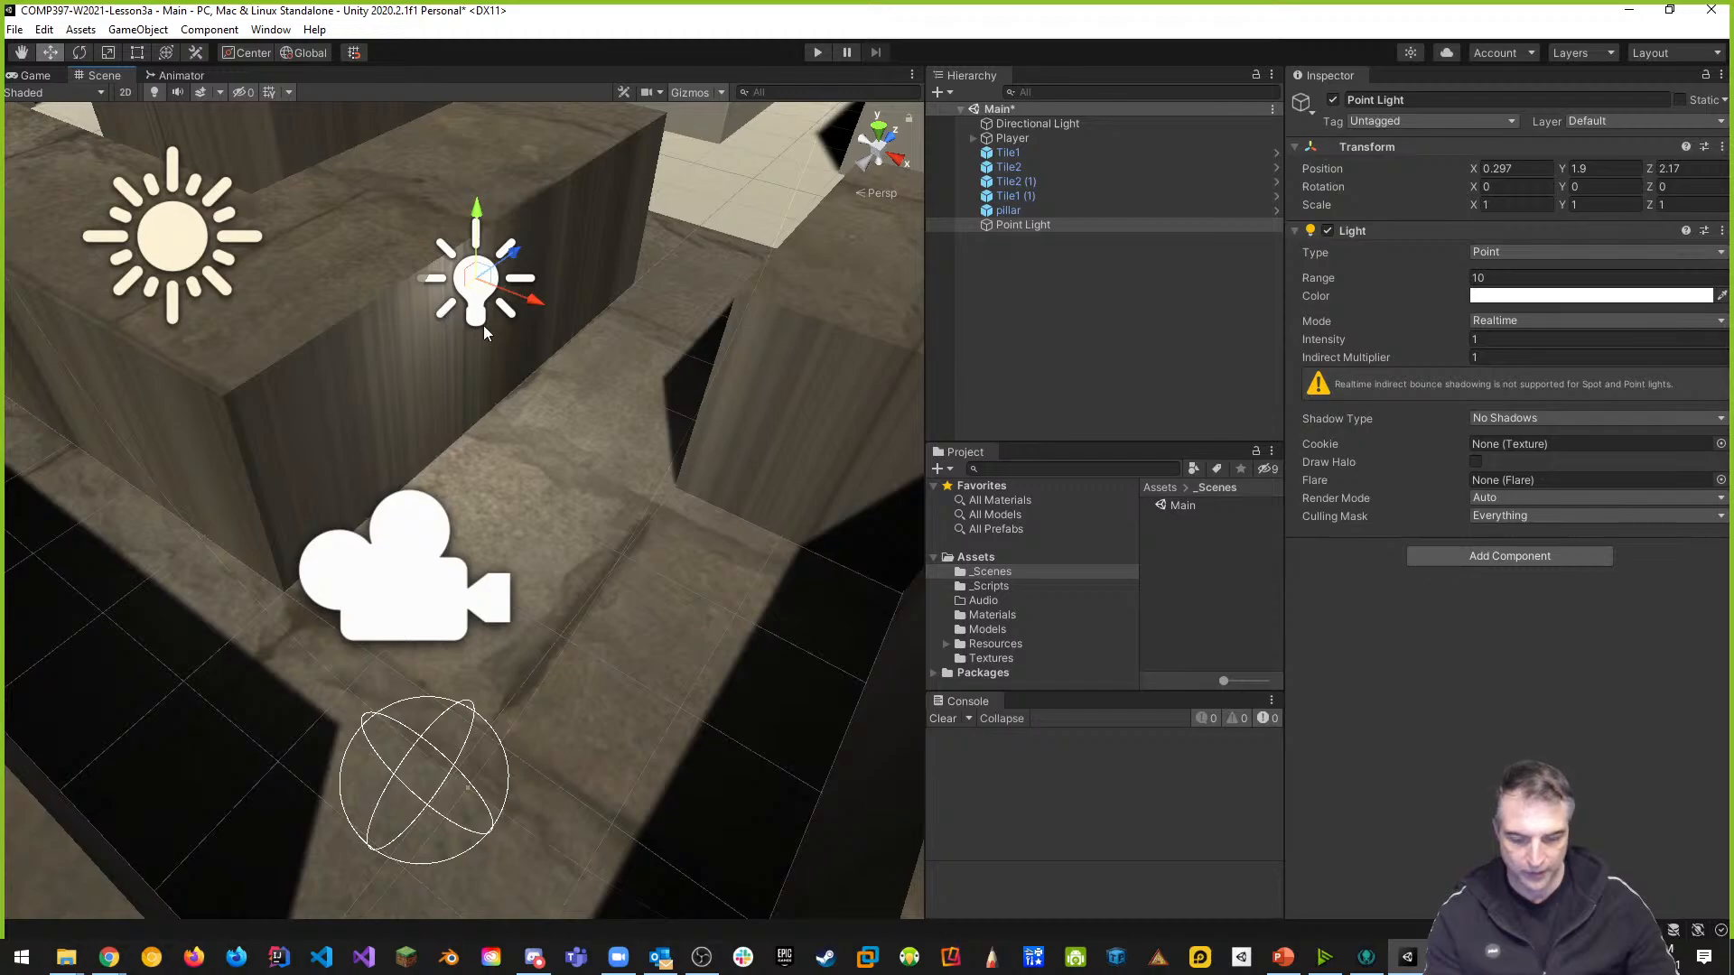
Set the Point Light's range to 5 and examine its area of effect around the surrounding tiles and pillar
{"action": "scroll", "coordinate": [484, 325], "scroll_direction": "down", "scroll_amount": 8}
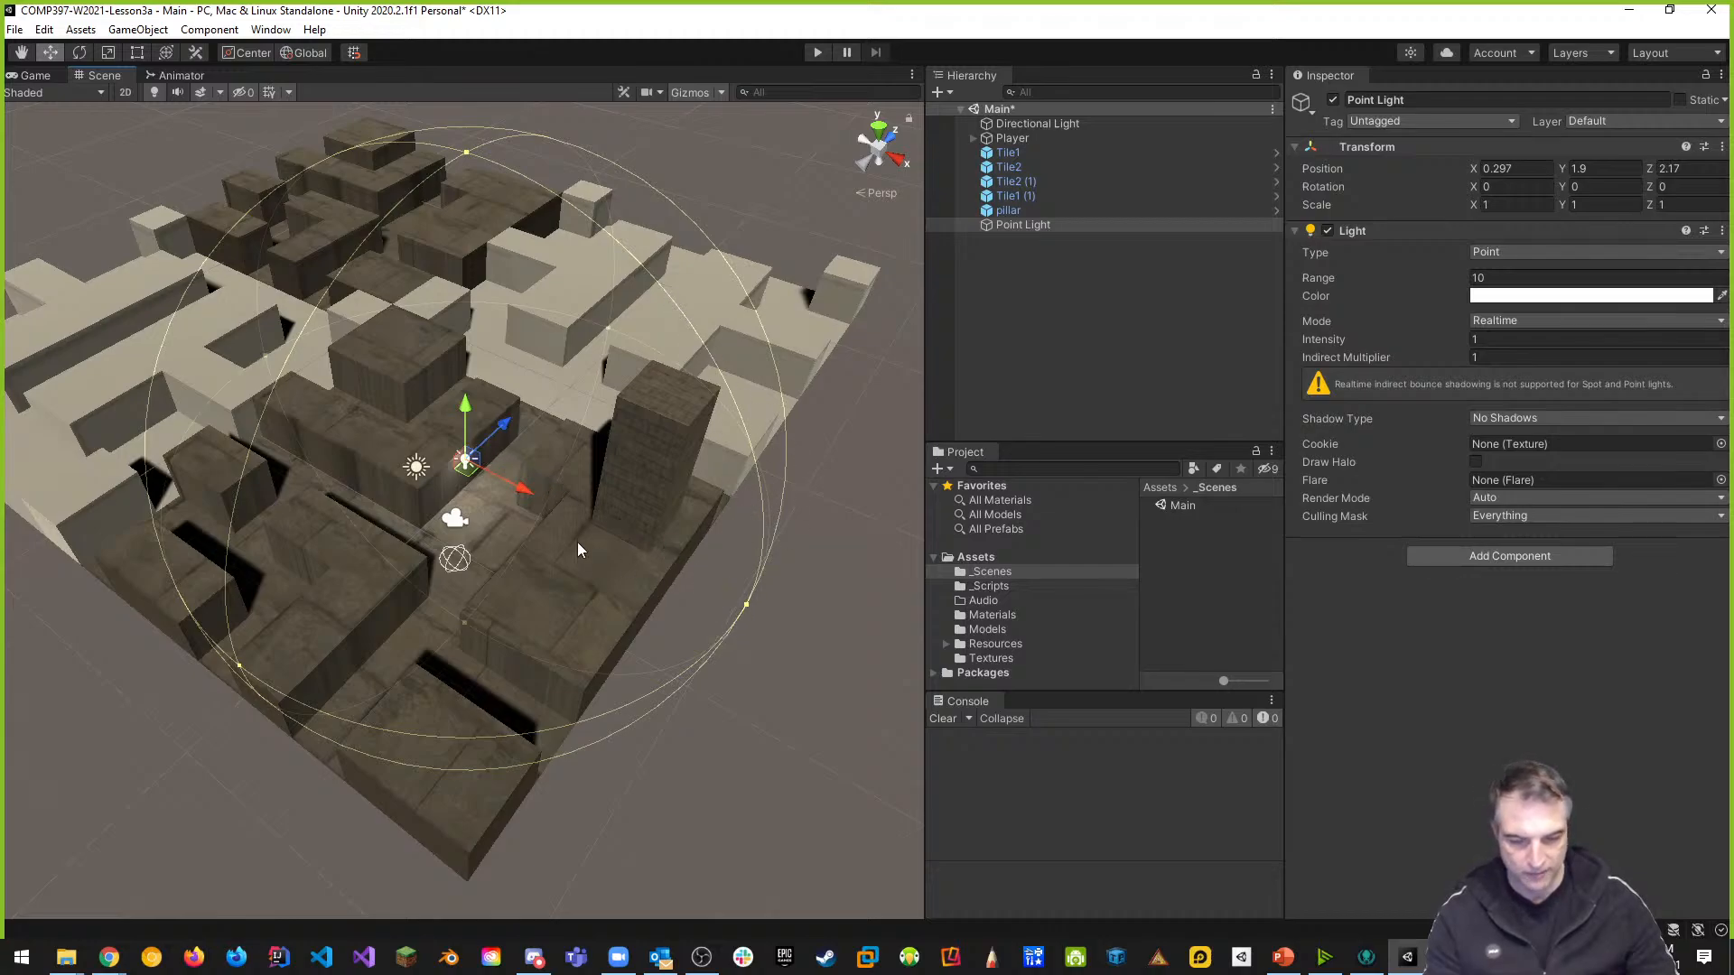
{"action": "scroll", "coordinate": [523, 468], "scroll_direction": "up", "scroll_amount": 5}
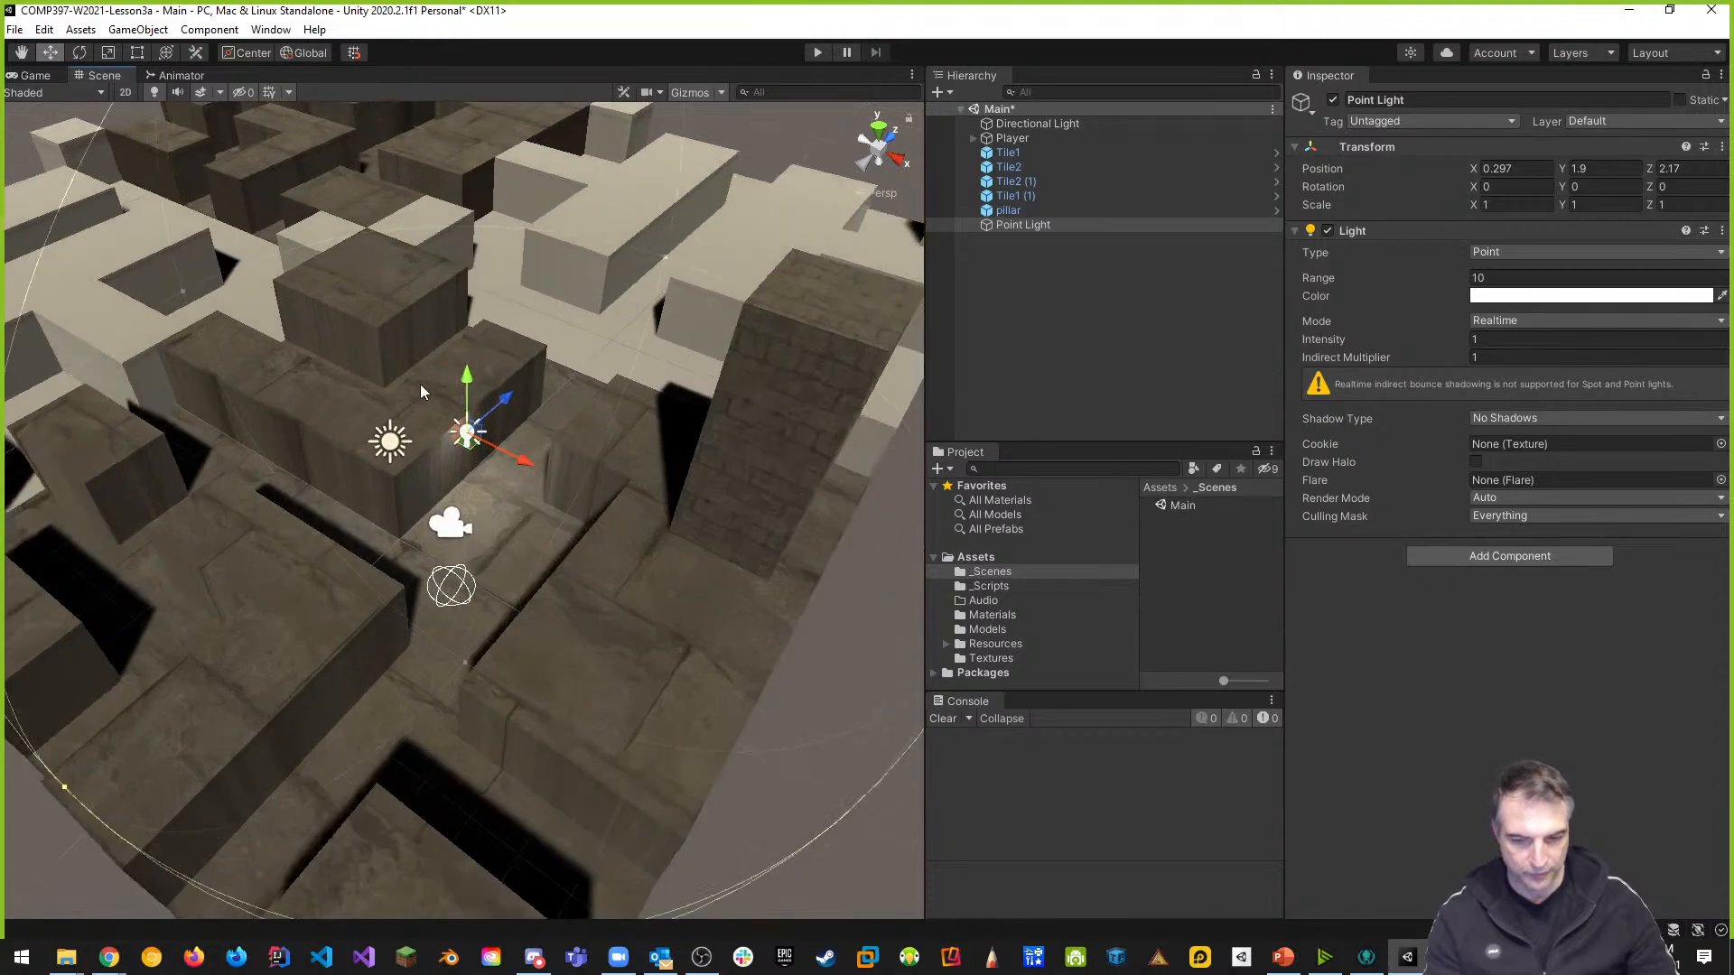
{"action": "scroll", "coordinate": [452, 430], "scroll_direction": "down", "scroll_amount": 2}
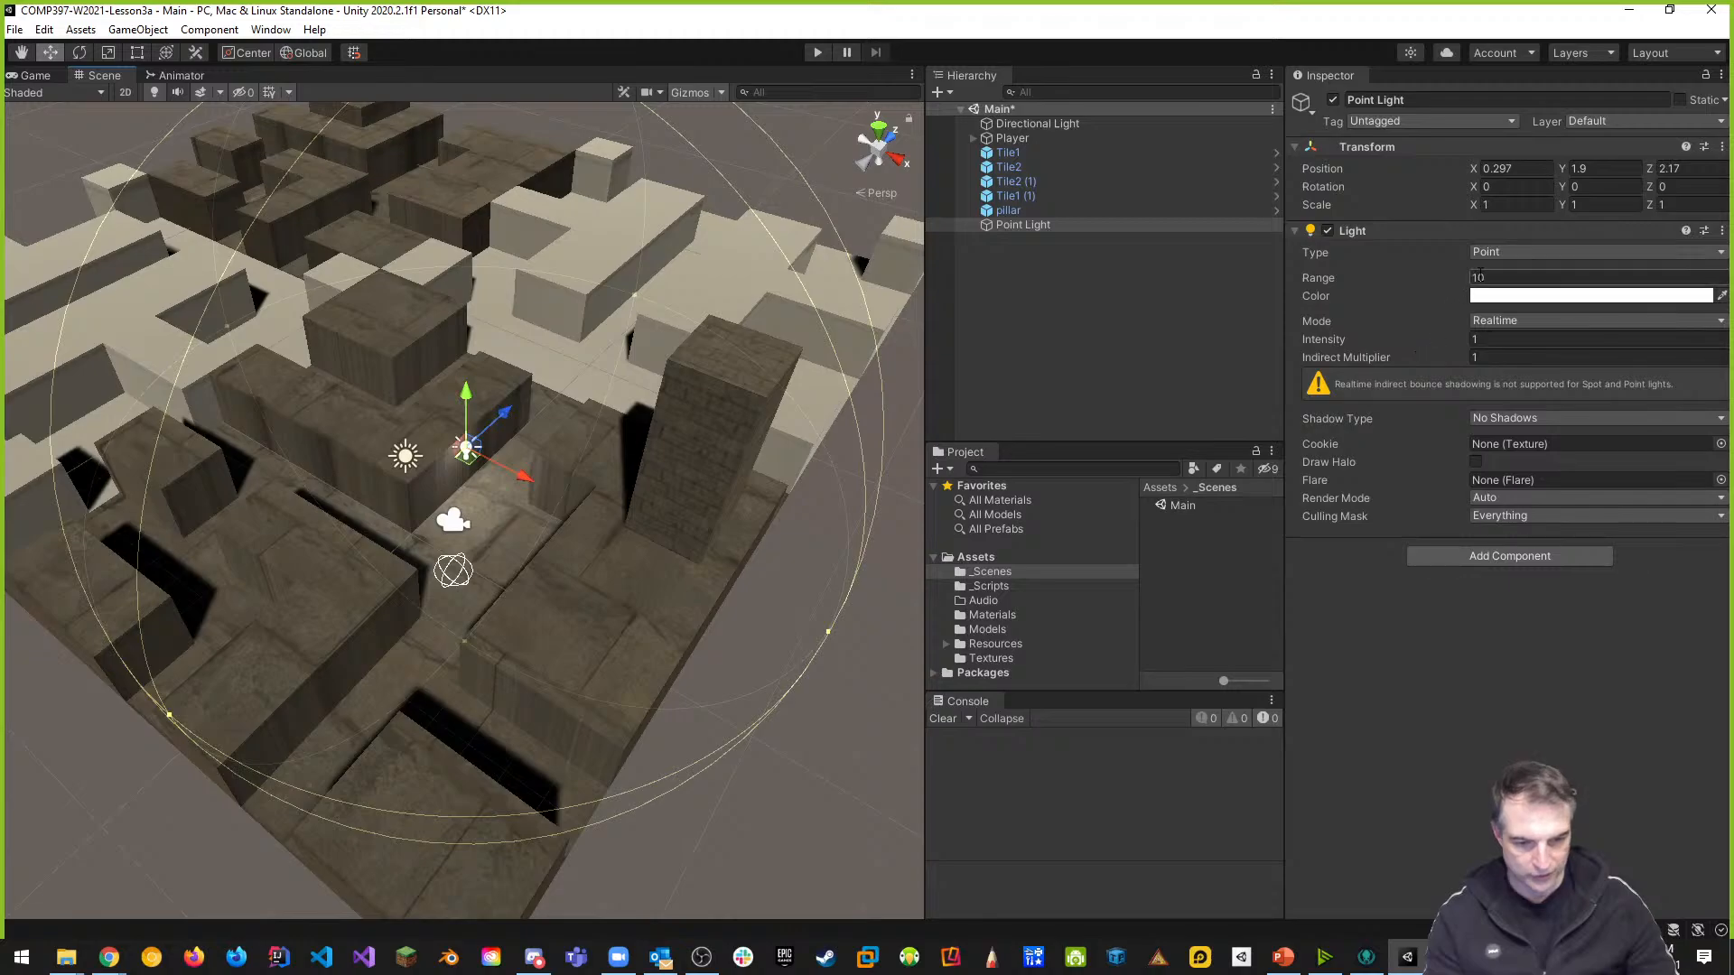
{"action": "scroll", "coordinate": [546, 406], "scroll_direction": "down", "scroll_amount": 2}
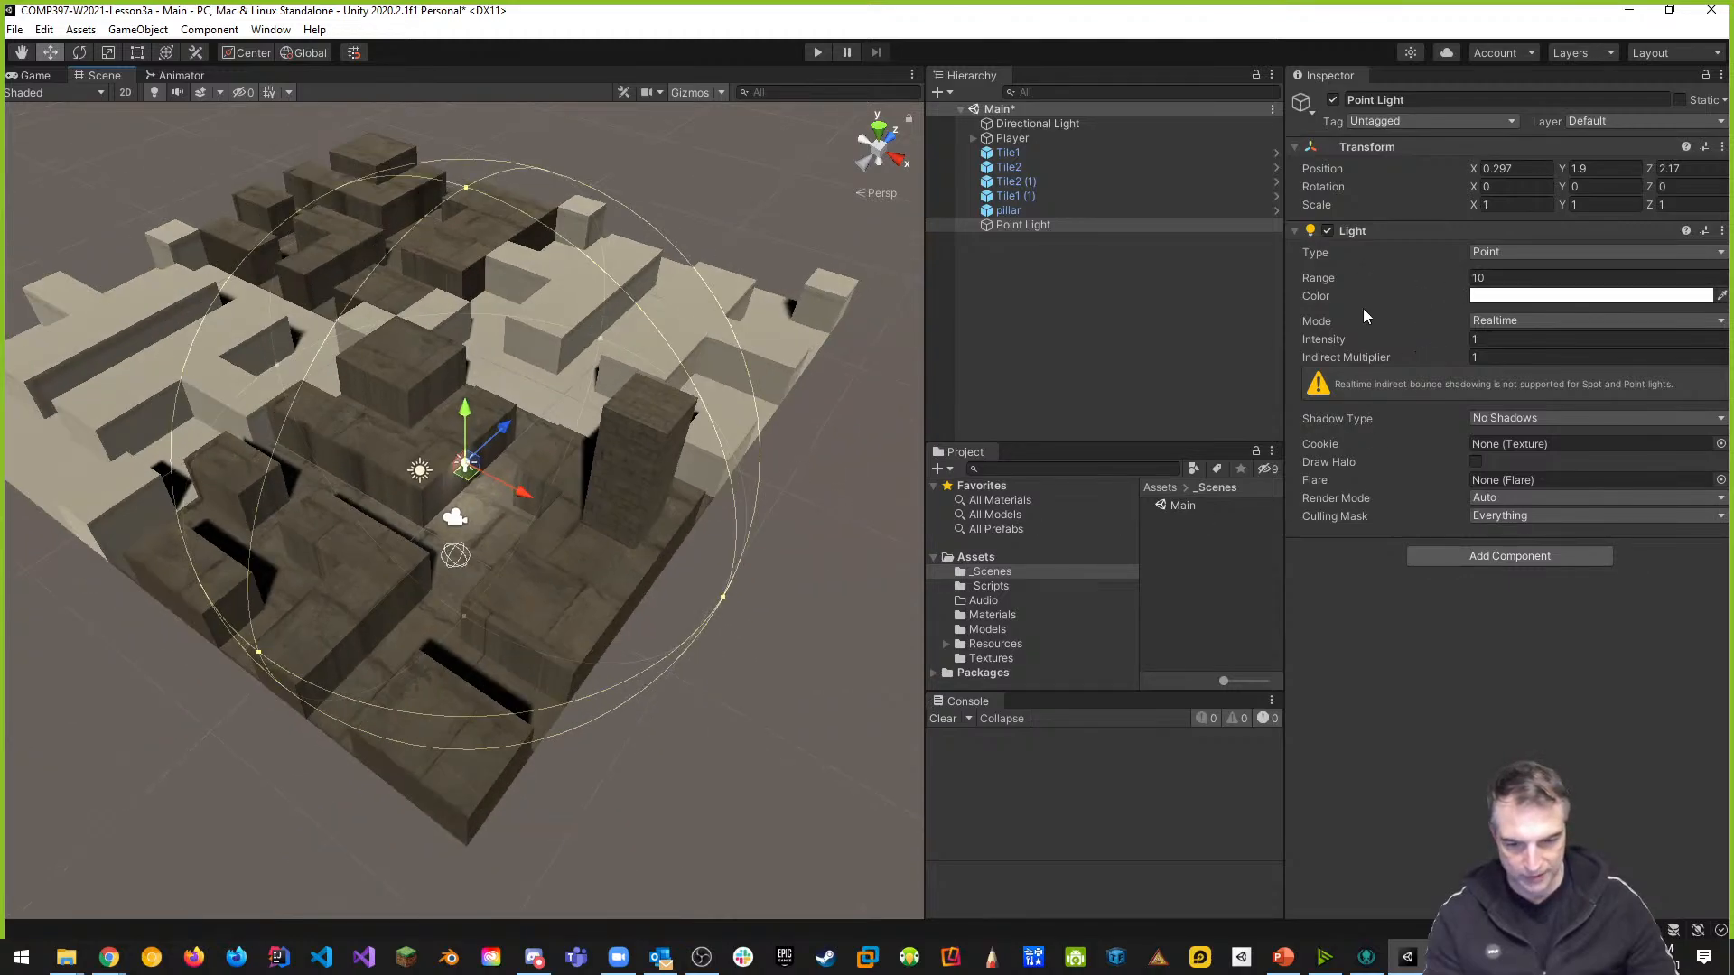
{"action": "left_click", "coordinate": [1506, 275]}
{"action": "type", "text": "5"}
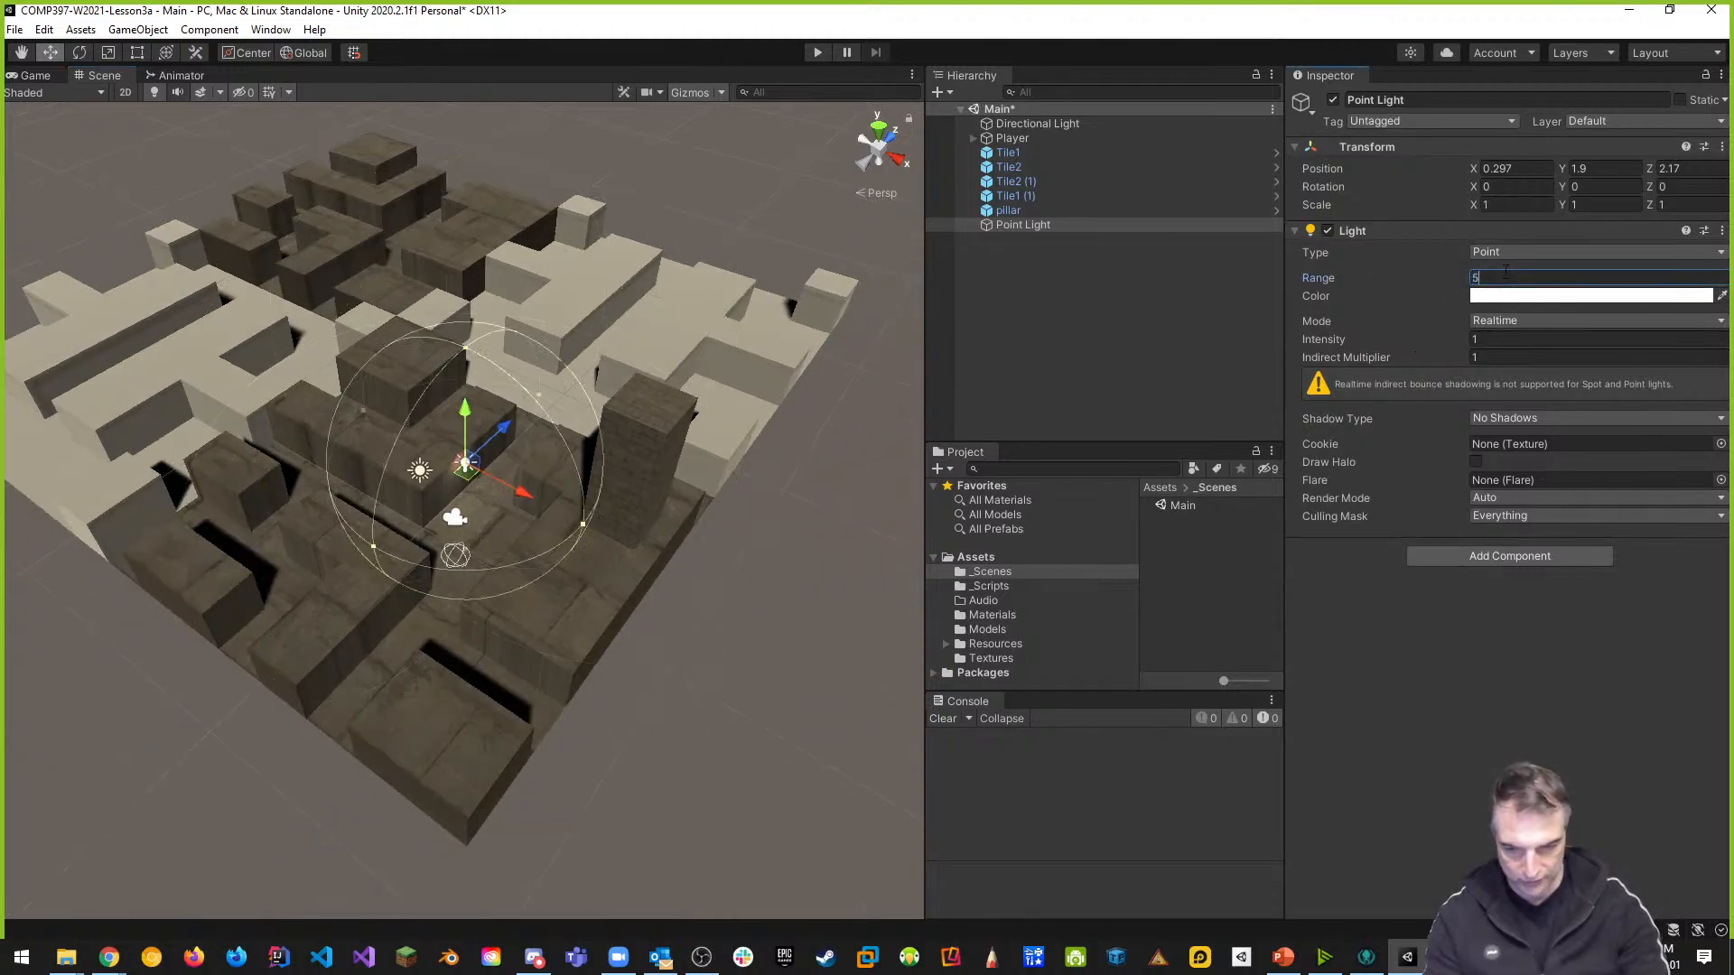
{"action": "scroll", "coordinate": [854, 479], "scroll_direction": "up", "scroll_amount": 5}
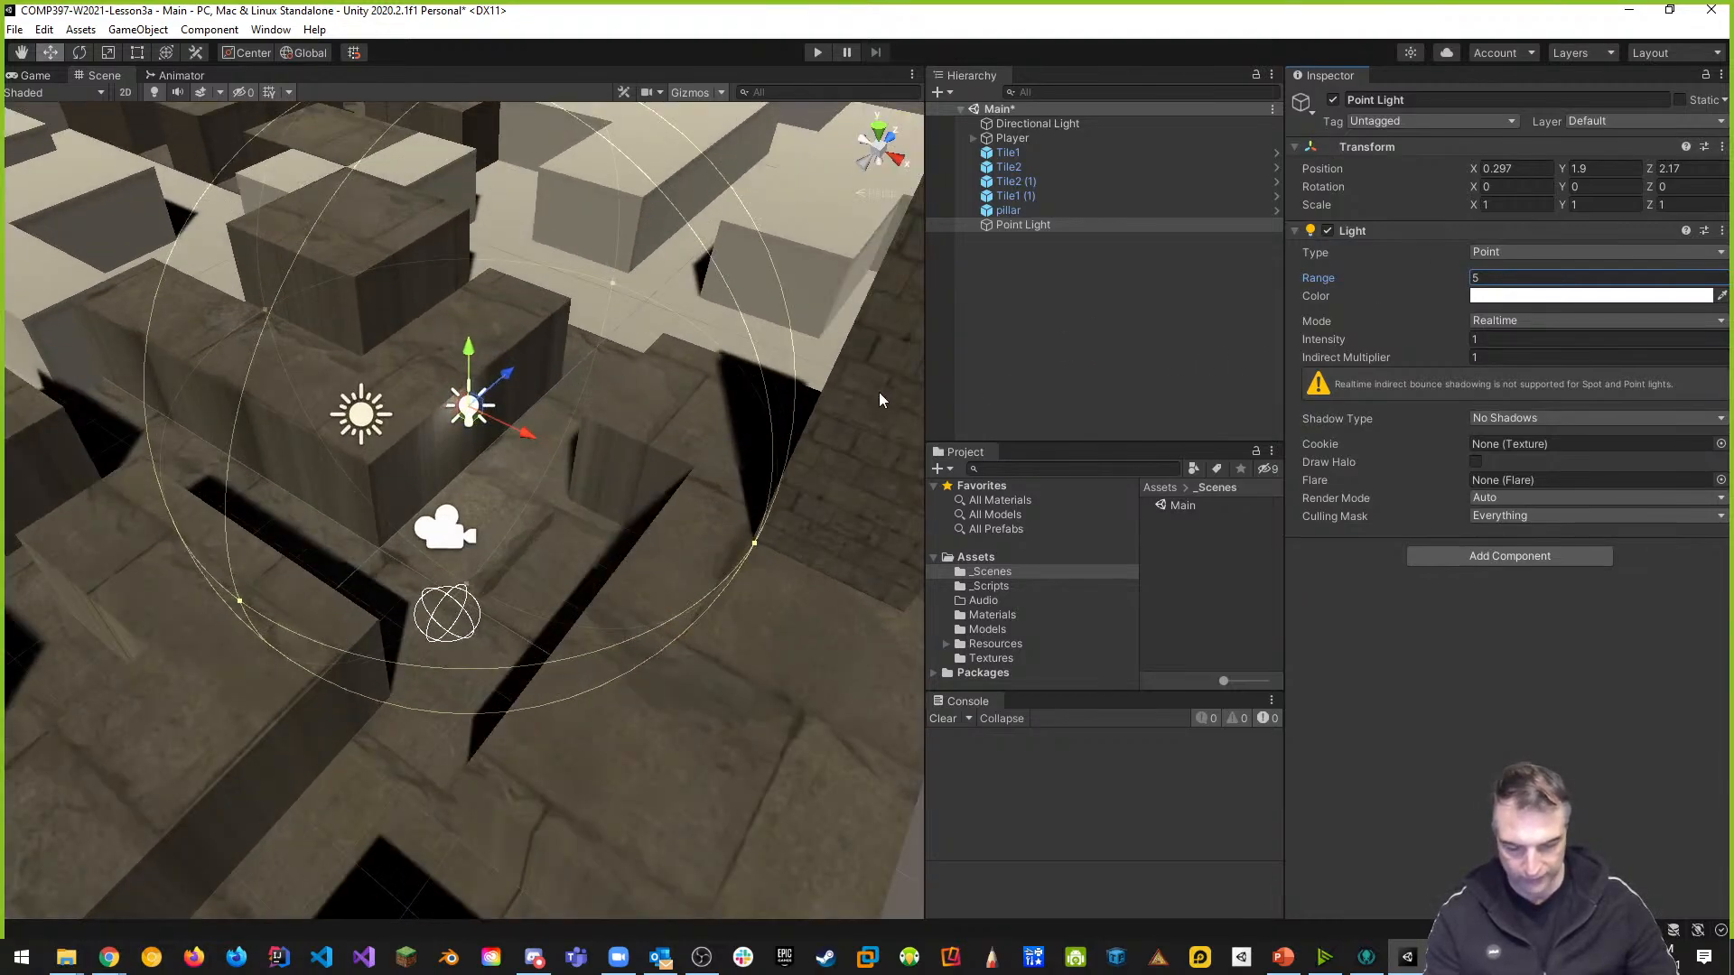
{"action": "middle_click_drag", "start_coordinate": [833, 355], "coordinate": [804, 390]}
{"action": "scroll", "coordinate": [497, 508], "scroll_direction": "down", "scroll_amount": 3}
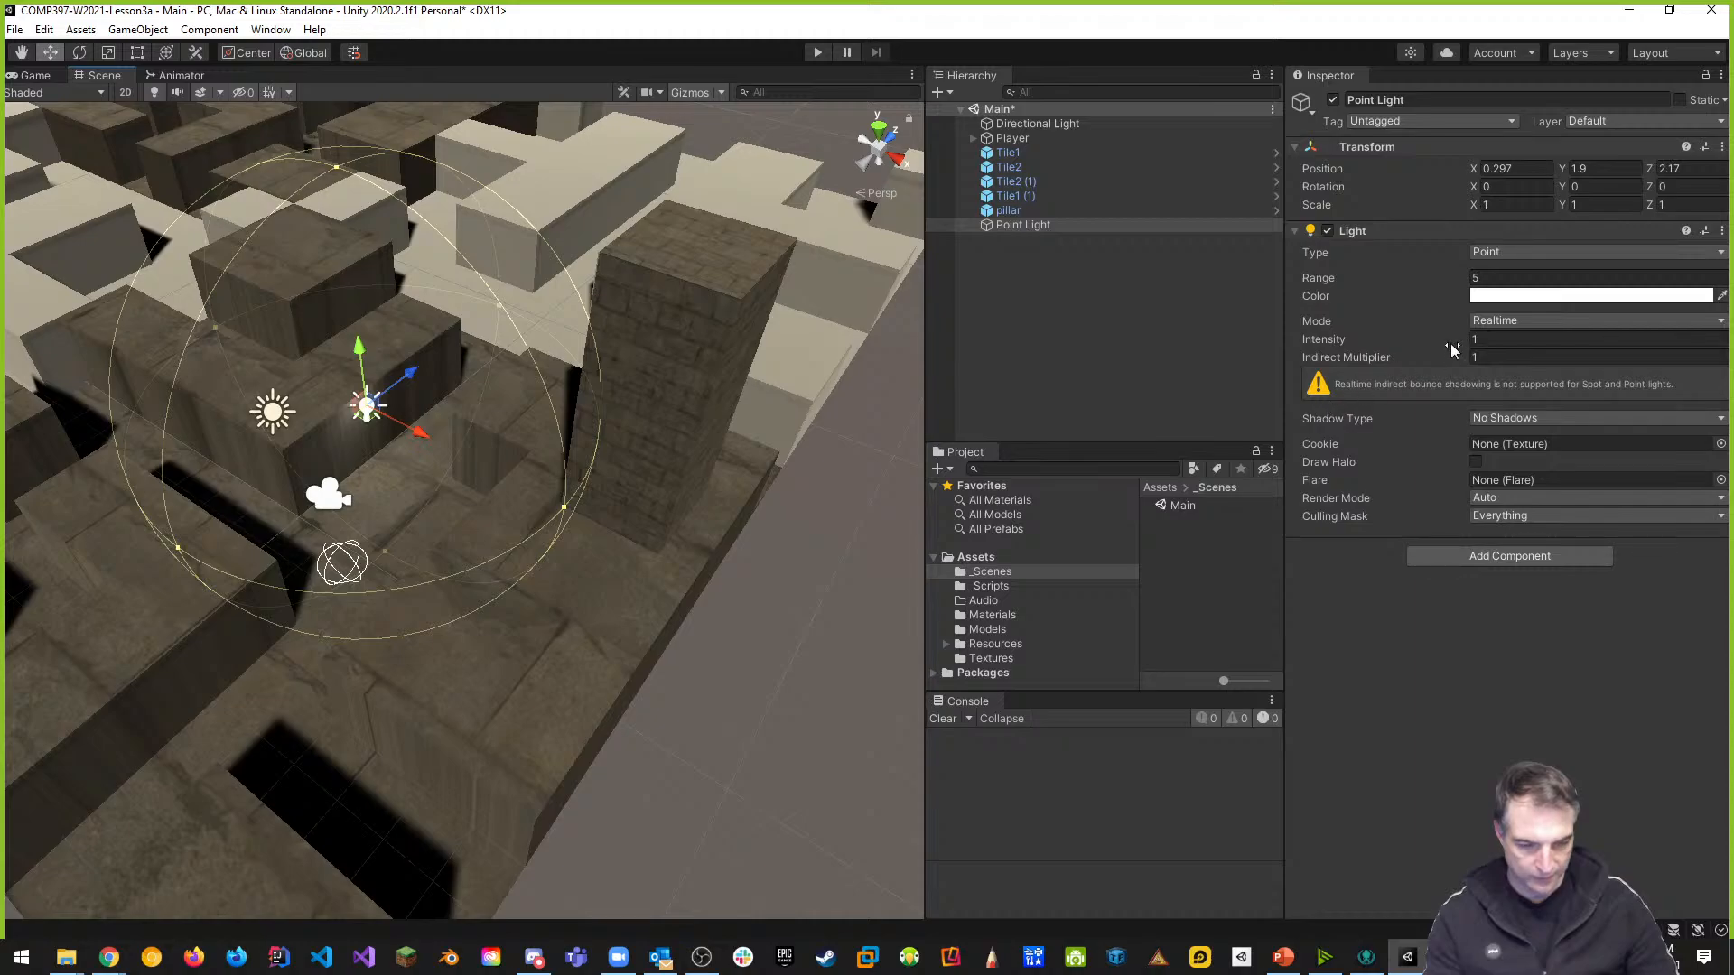
Check the Point Light's mode options, leaving Realtime selected, and set its intensity to 5
{"action": "left_click", "coordinate": [1510, 323]}
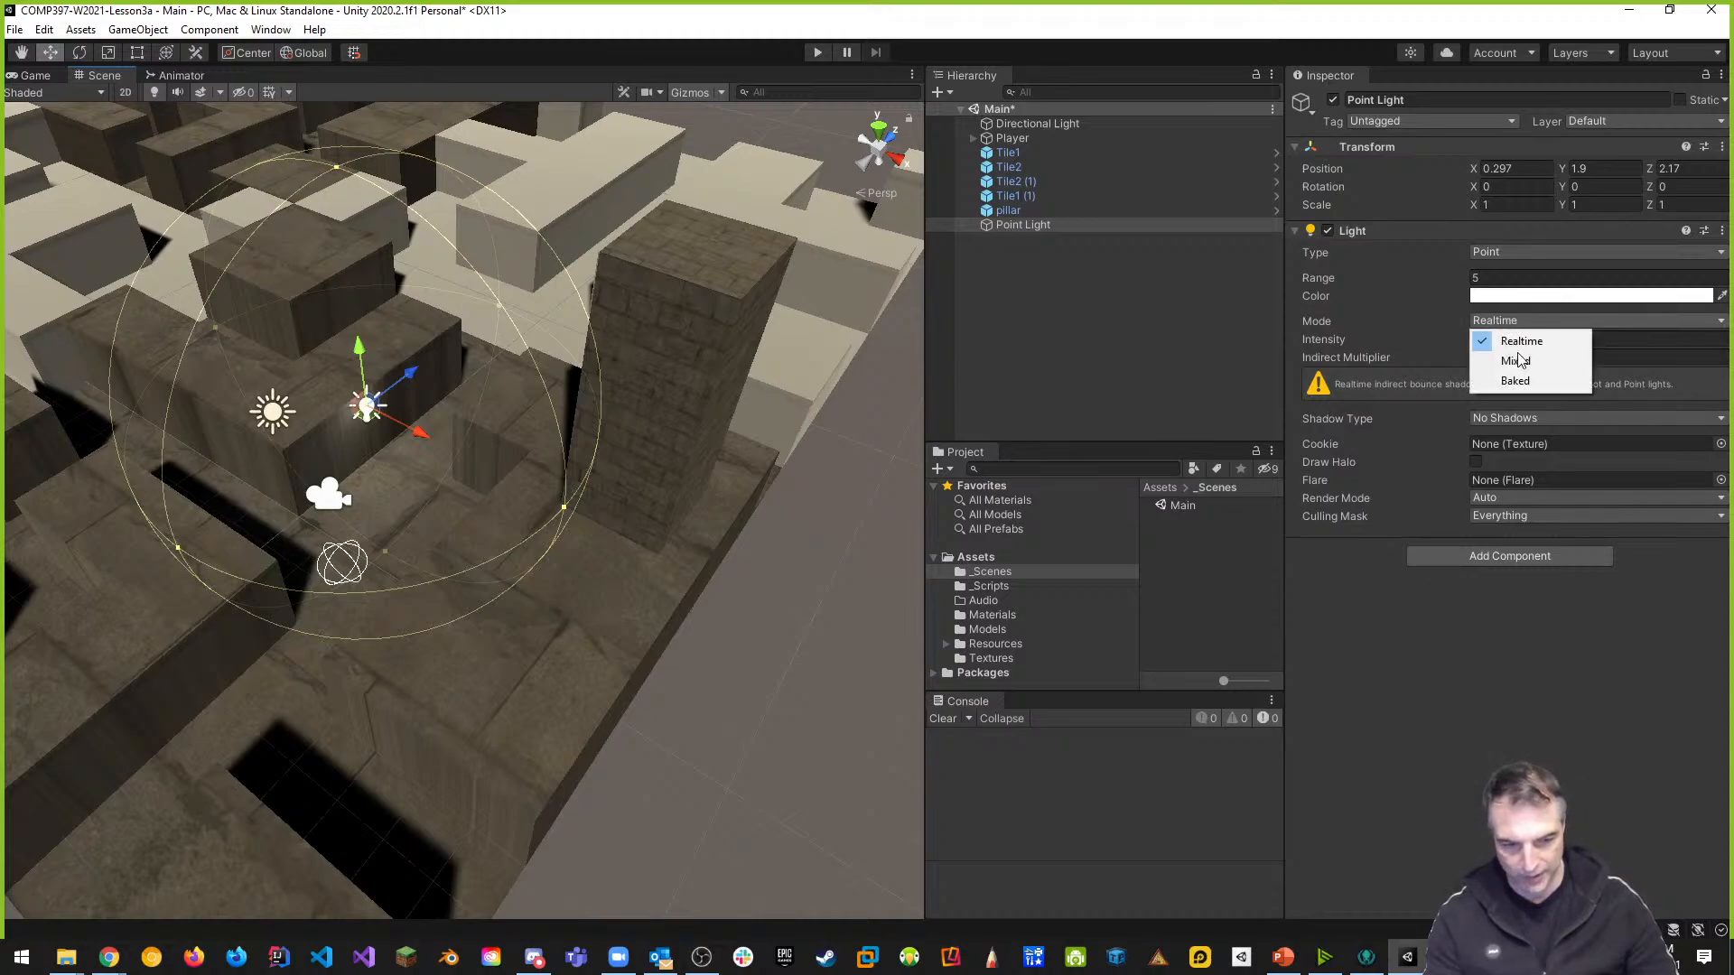
{"action": "left_click", "coordinate": [1456, 621]}
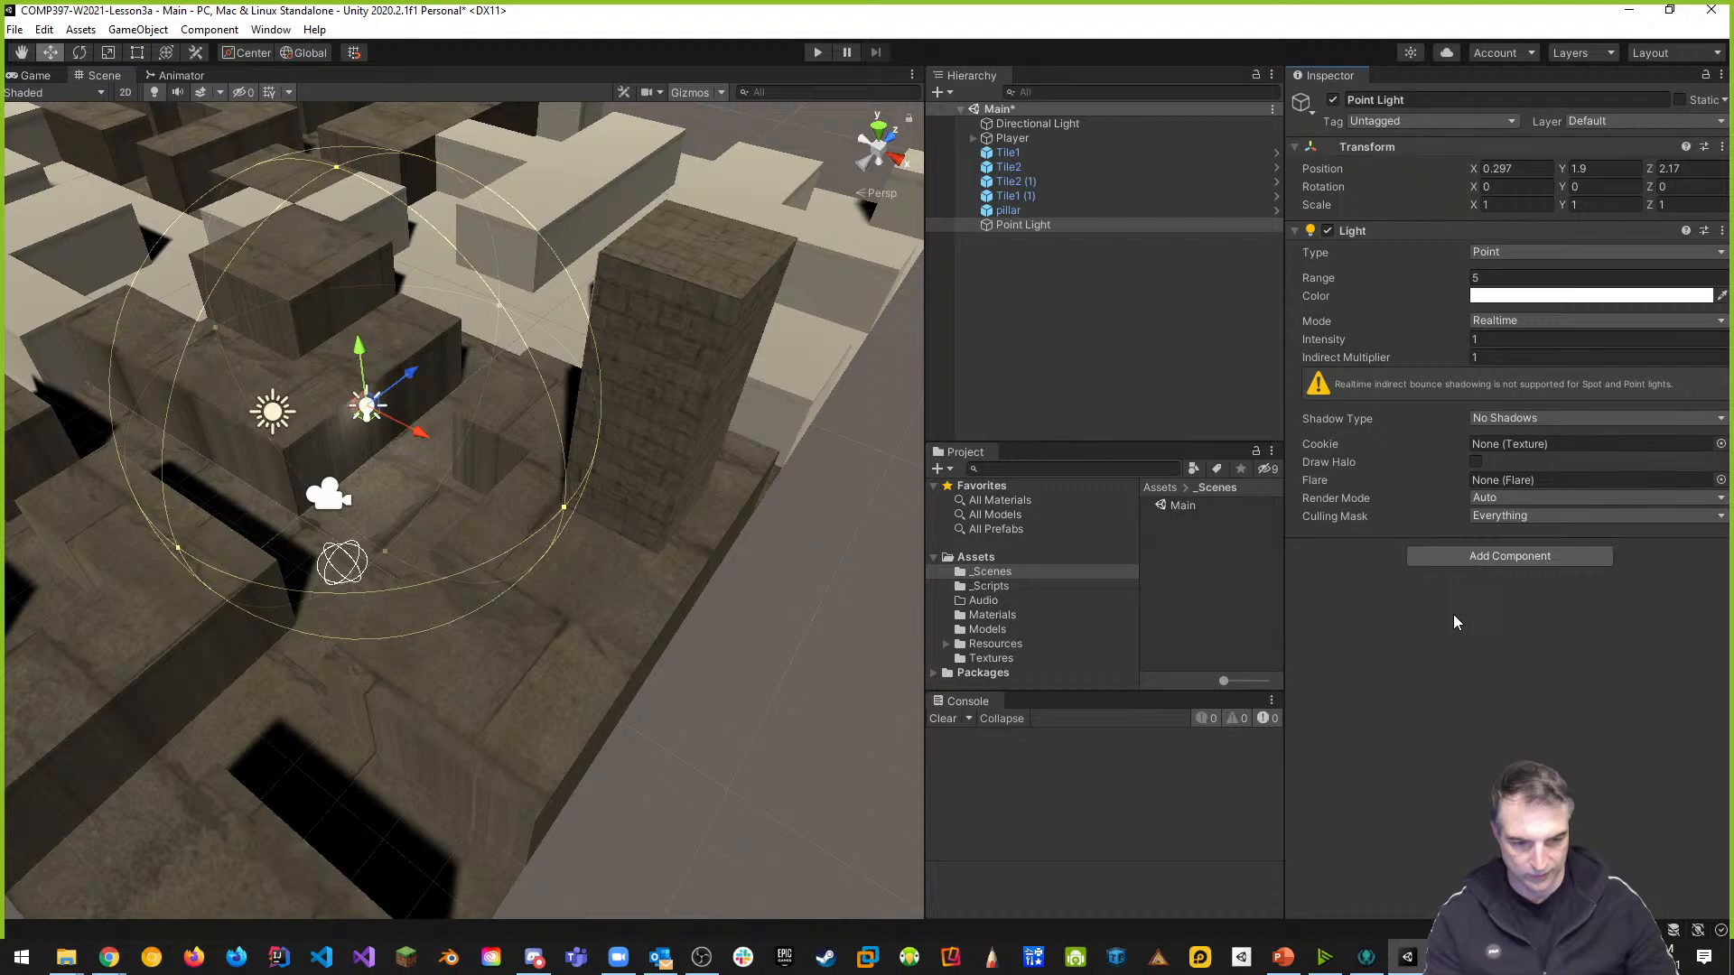
{"action": "left_click", "coordinate": [1477, 339]}
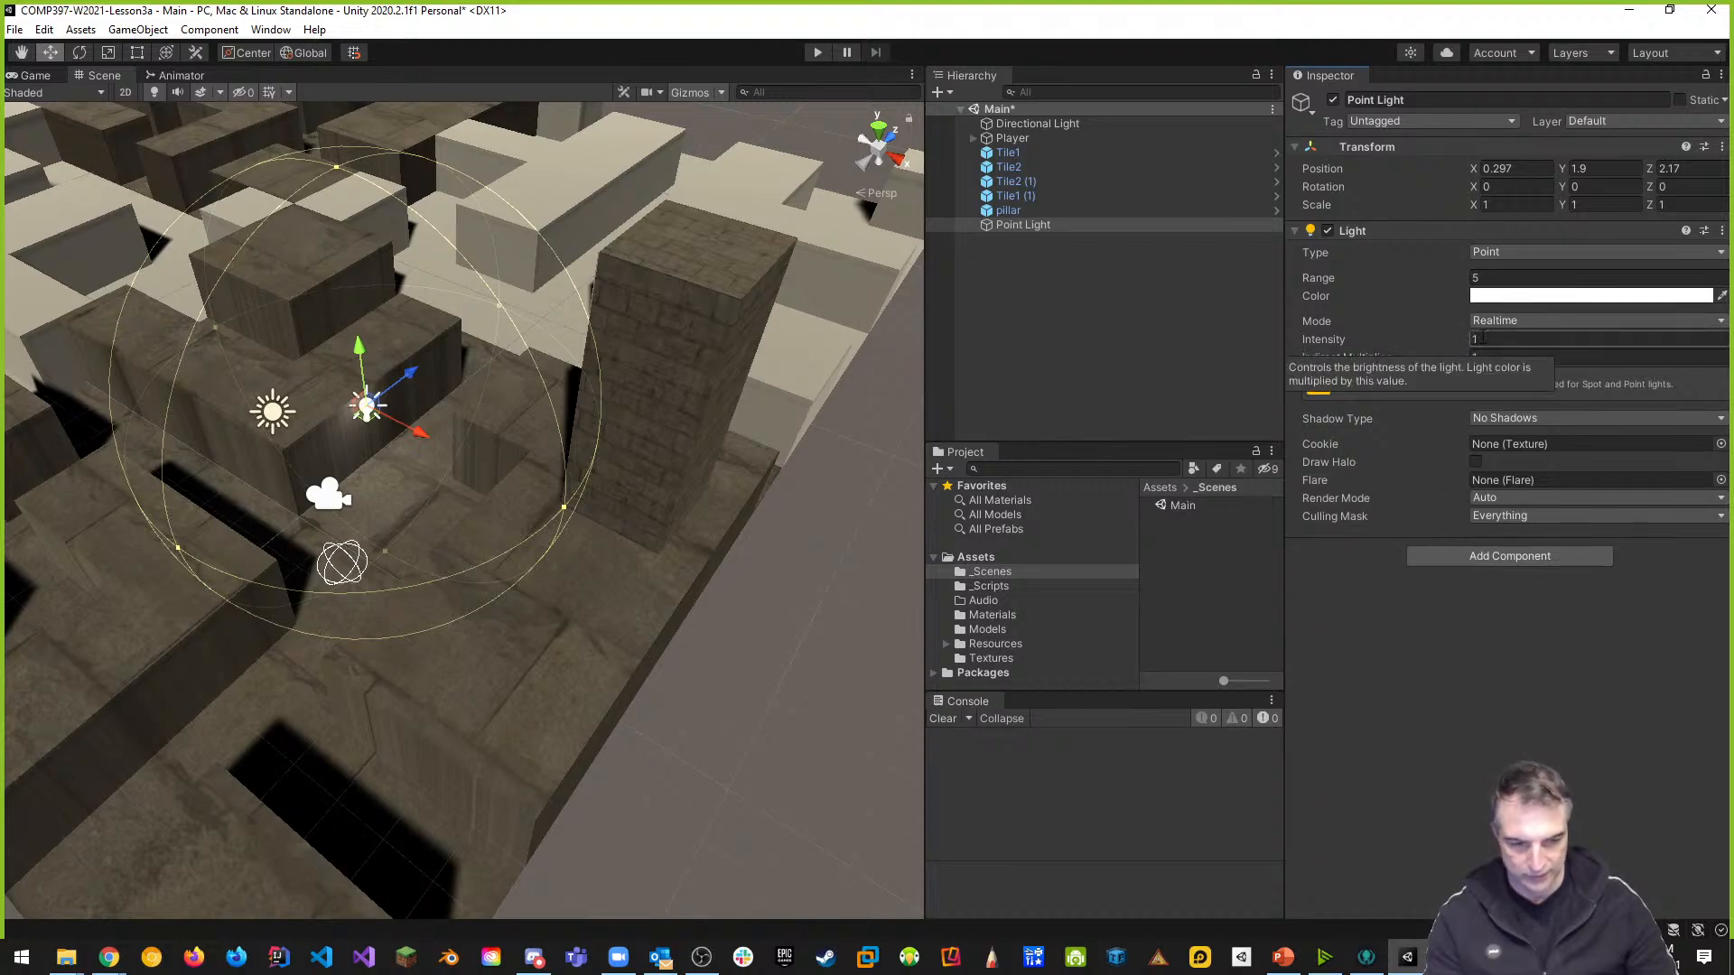
{"action": "type", "text": "5"}
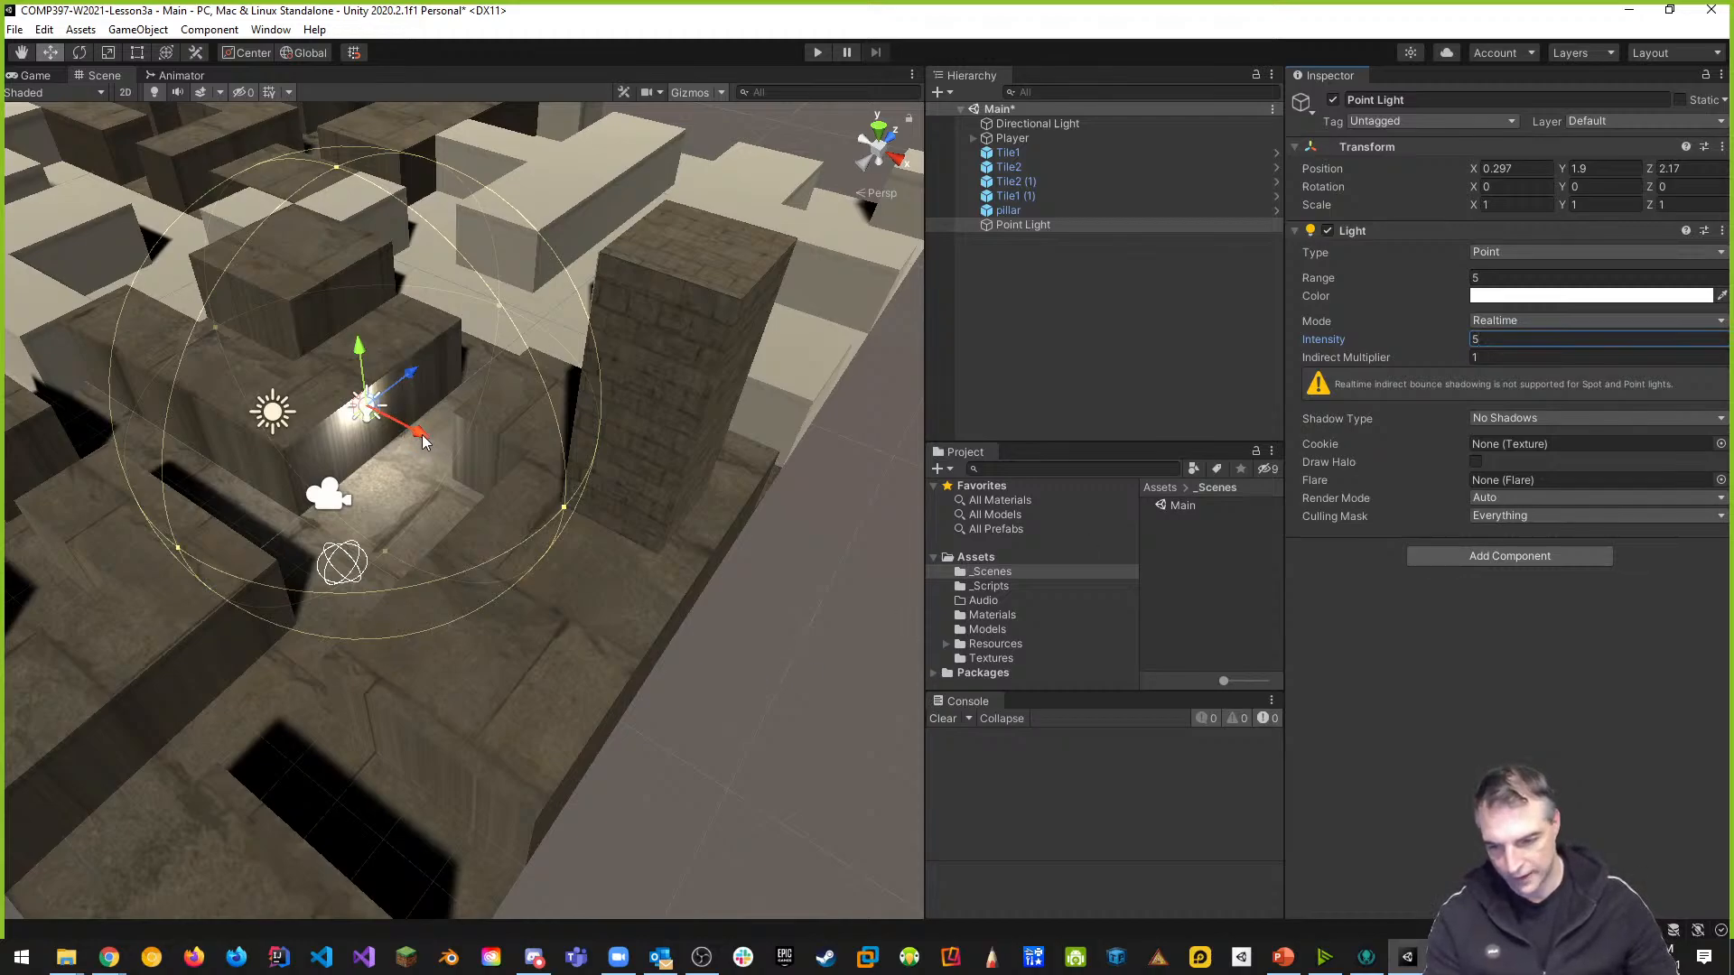
Move the Point Light along its X axis to 0.82 and examine how it lights the nearby wall and floor
{"action": "left_click_drag", "start_coordinate": [421, 436], "coordinate": [446, 448]}
{"action": "middle_click_drag", "start_coordinate": [452, 475], "coordinate": [550, 480]}
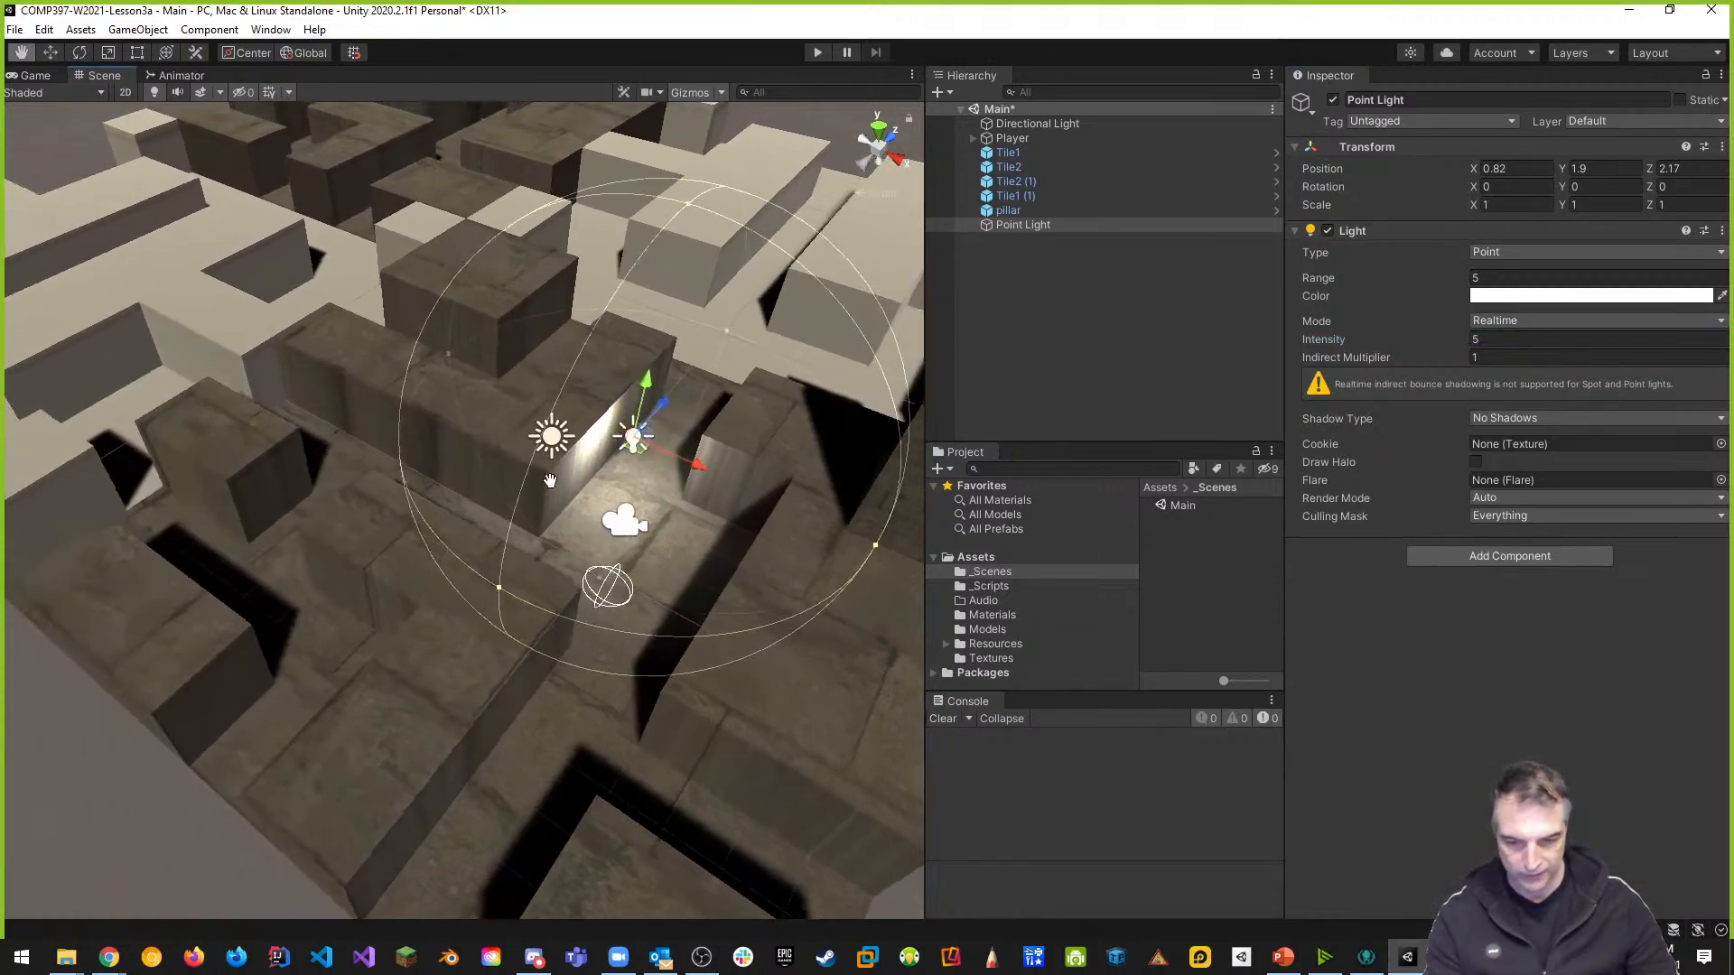
{"action": "key", "text": "f"}
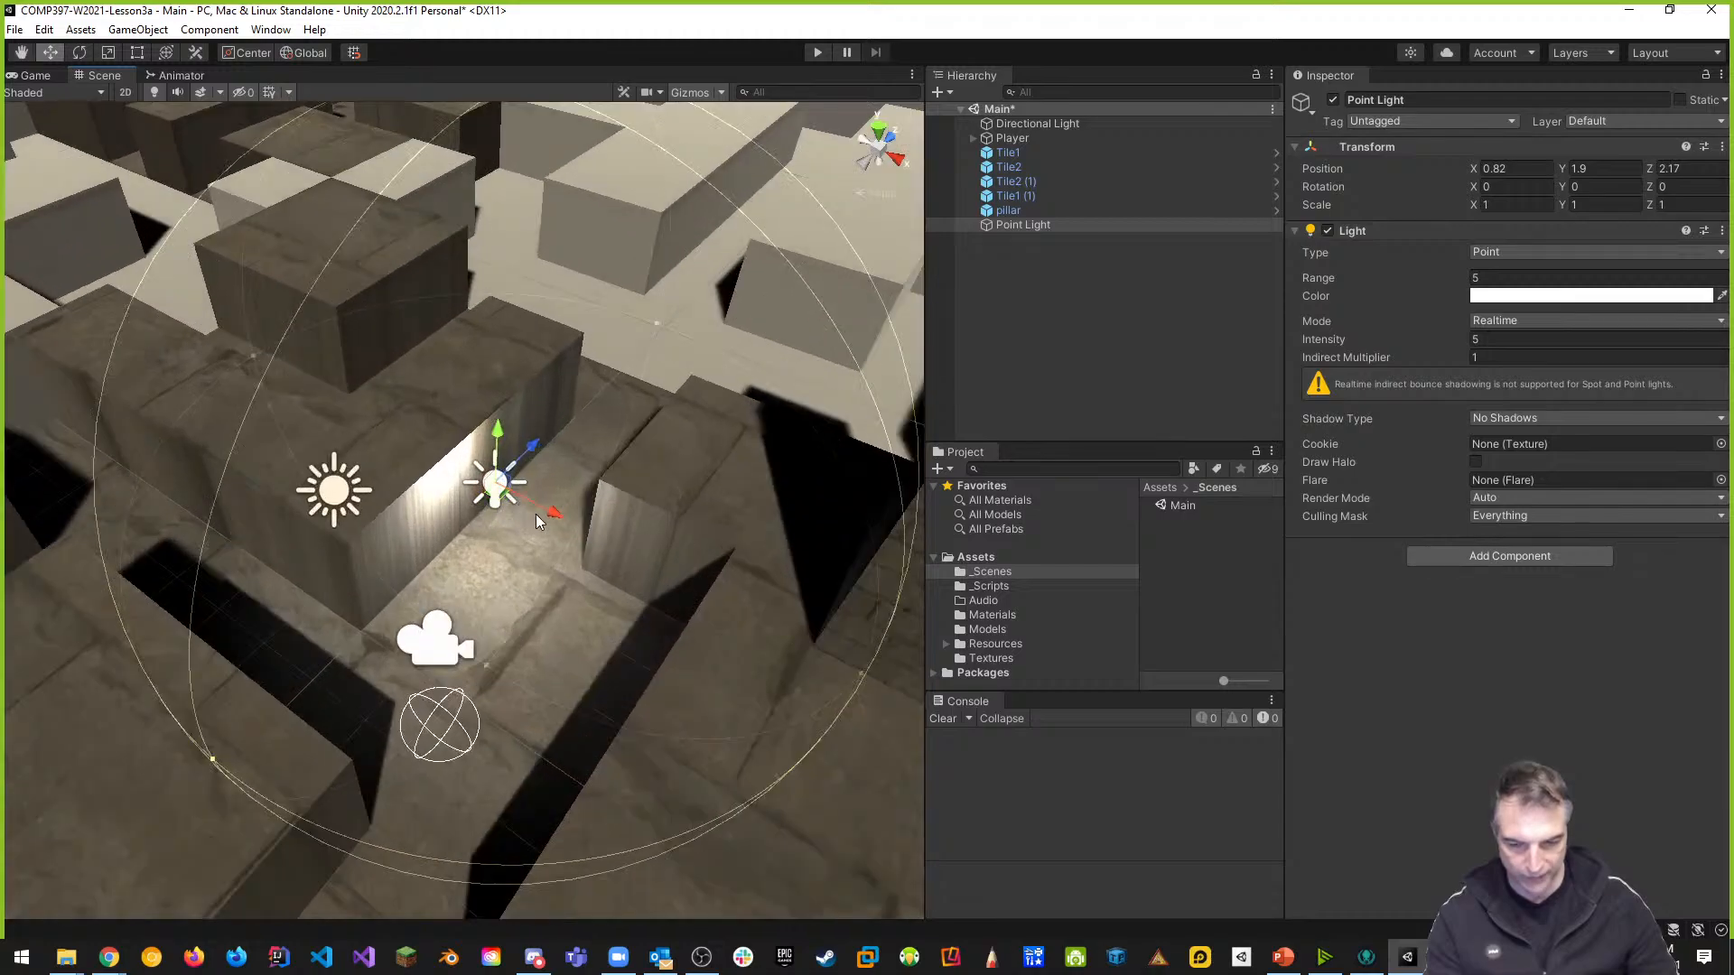
{"action": "middle_click_drag", "start_coordinate": [522, 542], "coordinate": [473, 515]}
{"action": "scroll", "coordinate": [328, 407], "scroll_direction": "down", "scroll_amount": 4}
{"action": "scroll", "coordinate": [328, 411], "scroll_direction": "down", "scroll_amount": 3}
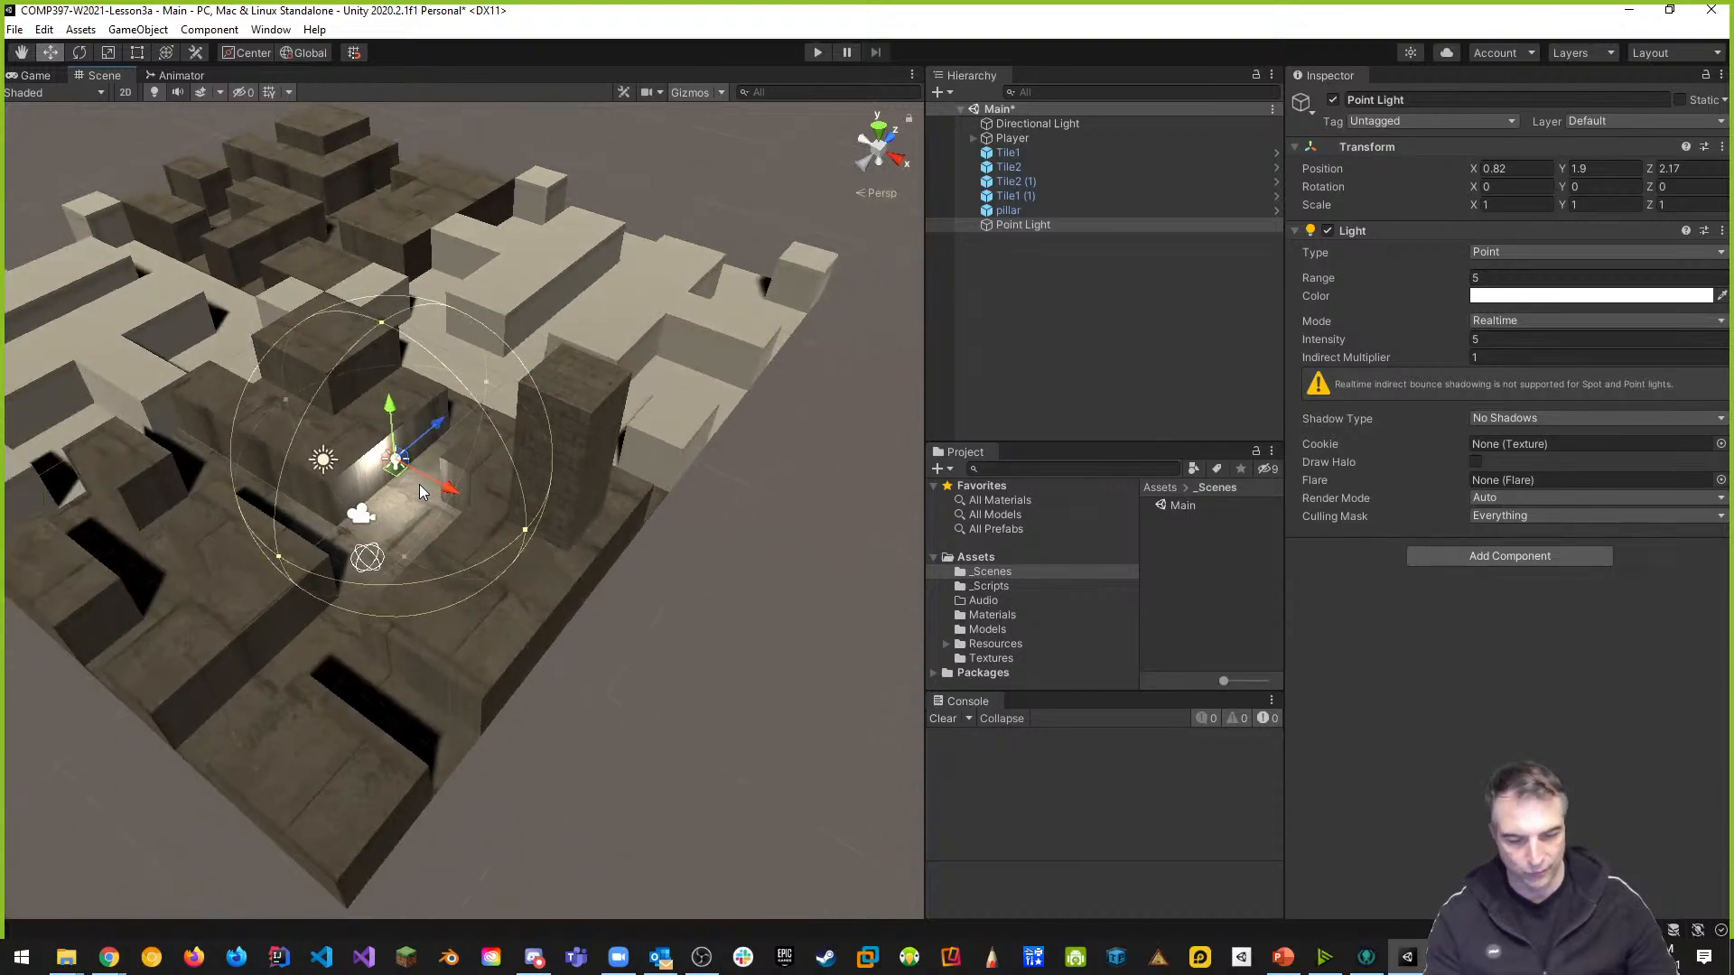
Change the Point Light's color to orange CD762A and inspect the tinted light on the tiles
{"action": "left_click", "coordinate": [1489, 296]}
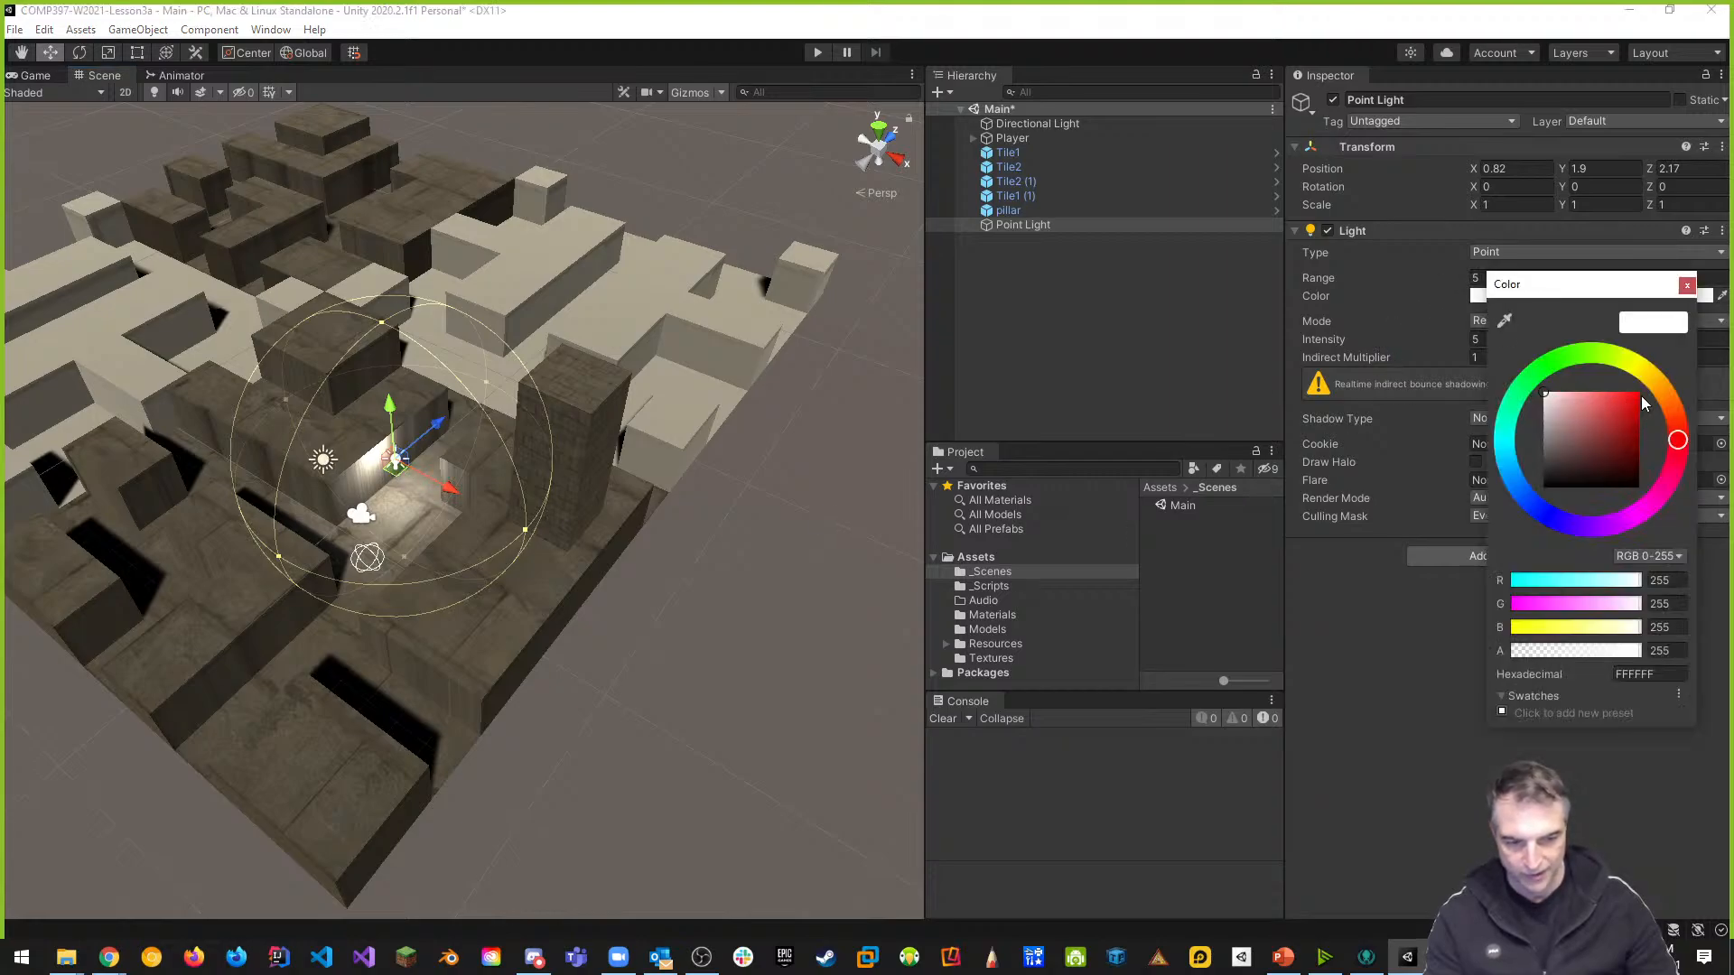
{"action": "mouse_move", "coordinate": [1670, 411]}
{"action": "left_mouse_down"}
{"action": "mouse_move", "coordinate": [1668, 390]}
{"action": "mouse_move", "coordinate": [1604, 418]}
{"action": "mouse_move", "coordinate": [1623, 424]}
{"action": "mouse_move", "coordinate": [1628, 402]}
{"action": "mouse_move", "coordinate": [1596, 410]}
{"action": "mouse_move", "coordinate": [1618, 412]}
{"action": "mouse_move", "coordinate": [1606, 428]}
{"action": "mouse_move", "coordinate": [1597, 415]}
{"action": "mouse_move", "coordinate": [1620, 410]}
{"action": "left_mouse_up"}
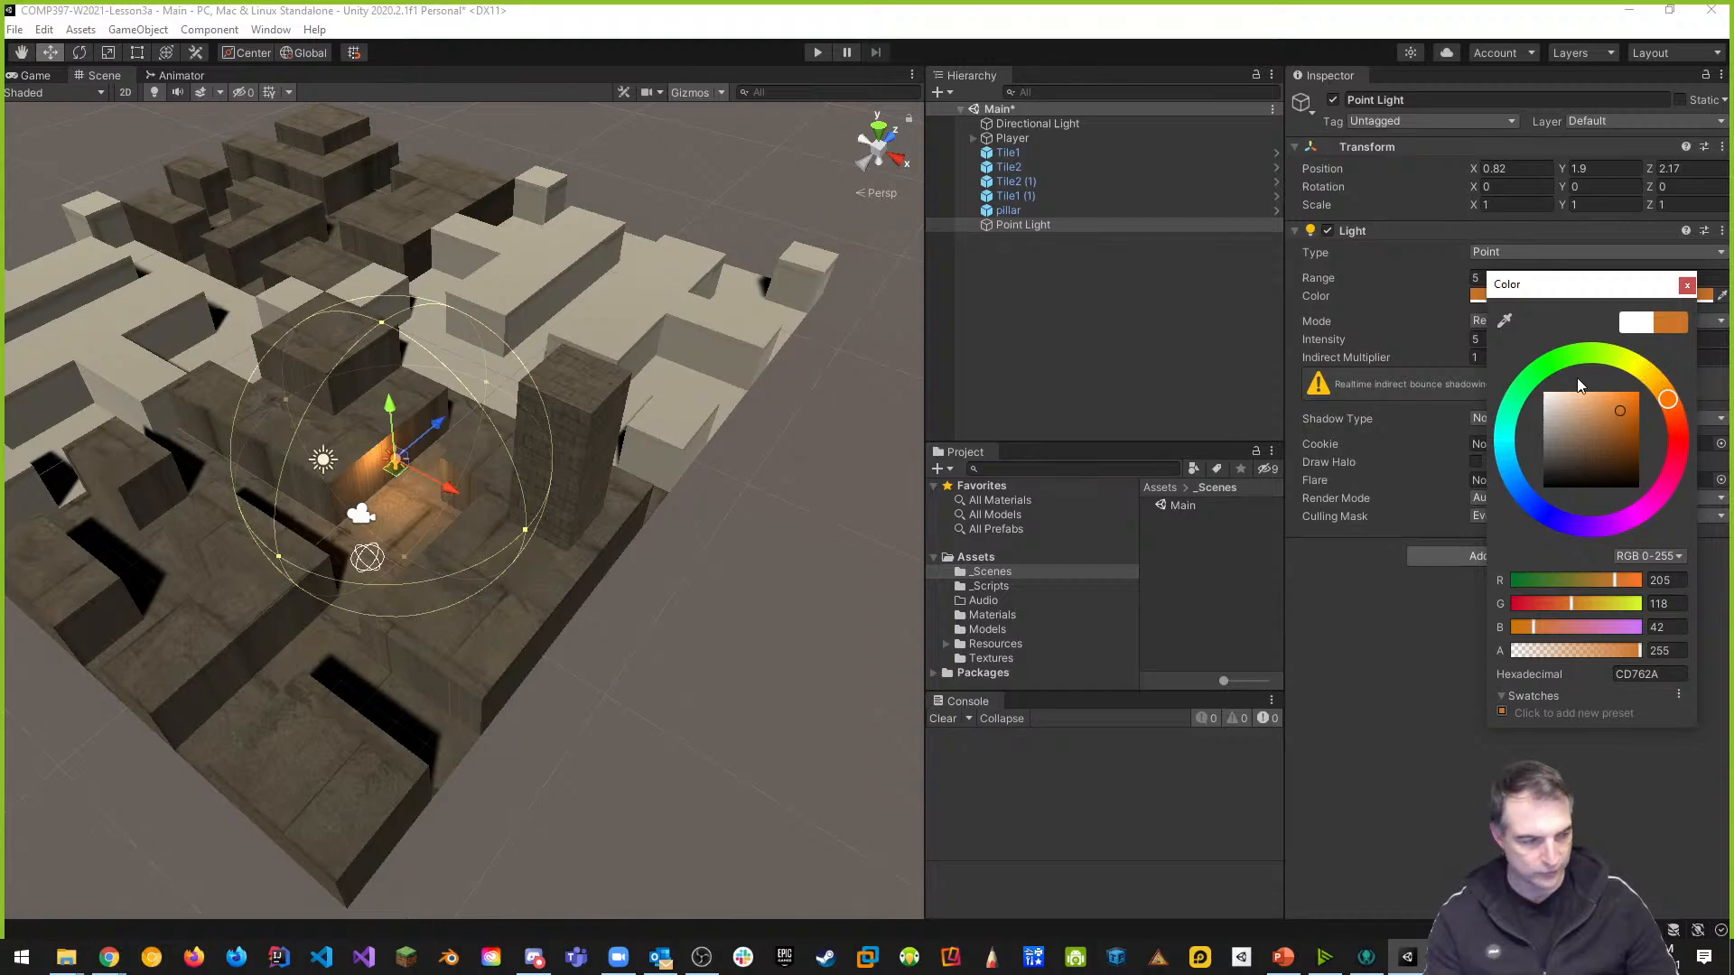
{"action": "left_click", "coordinate": [1227, 492]}
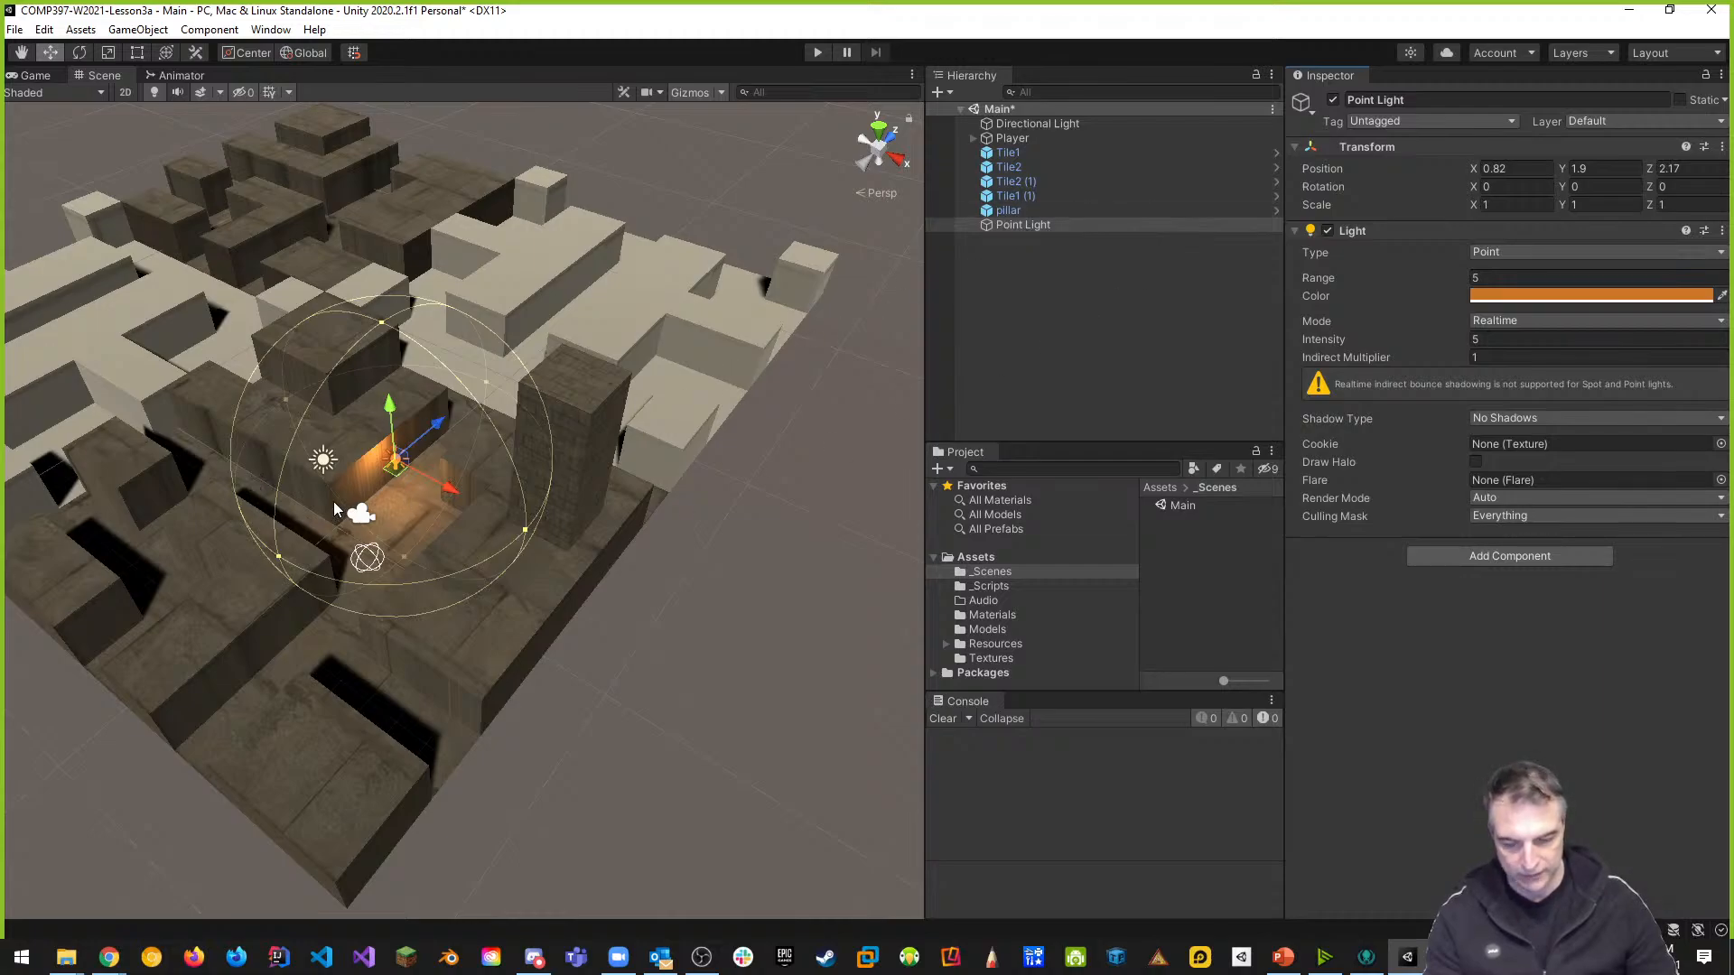
{"action": "scroll", "coordinate": [444, 486], "scroll_direction": "up", "scroll_amount": 3}
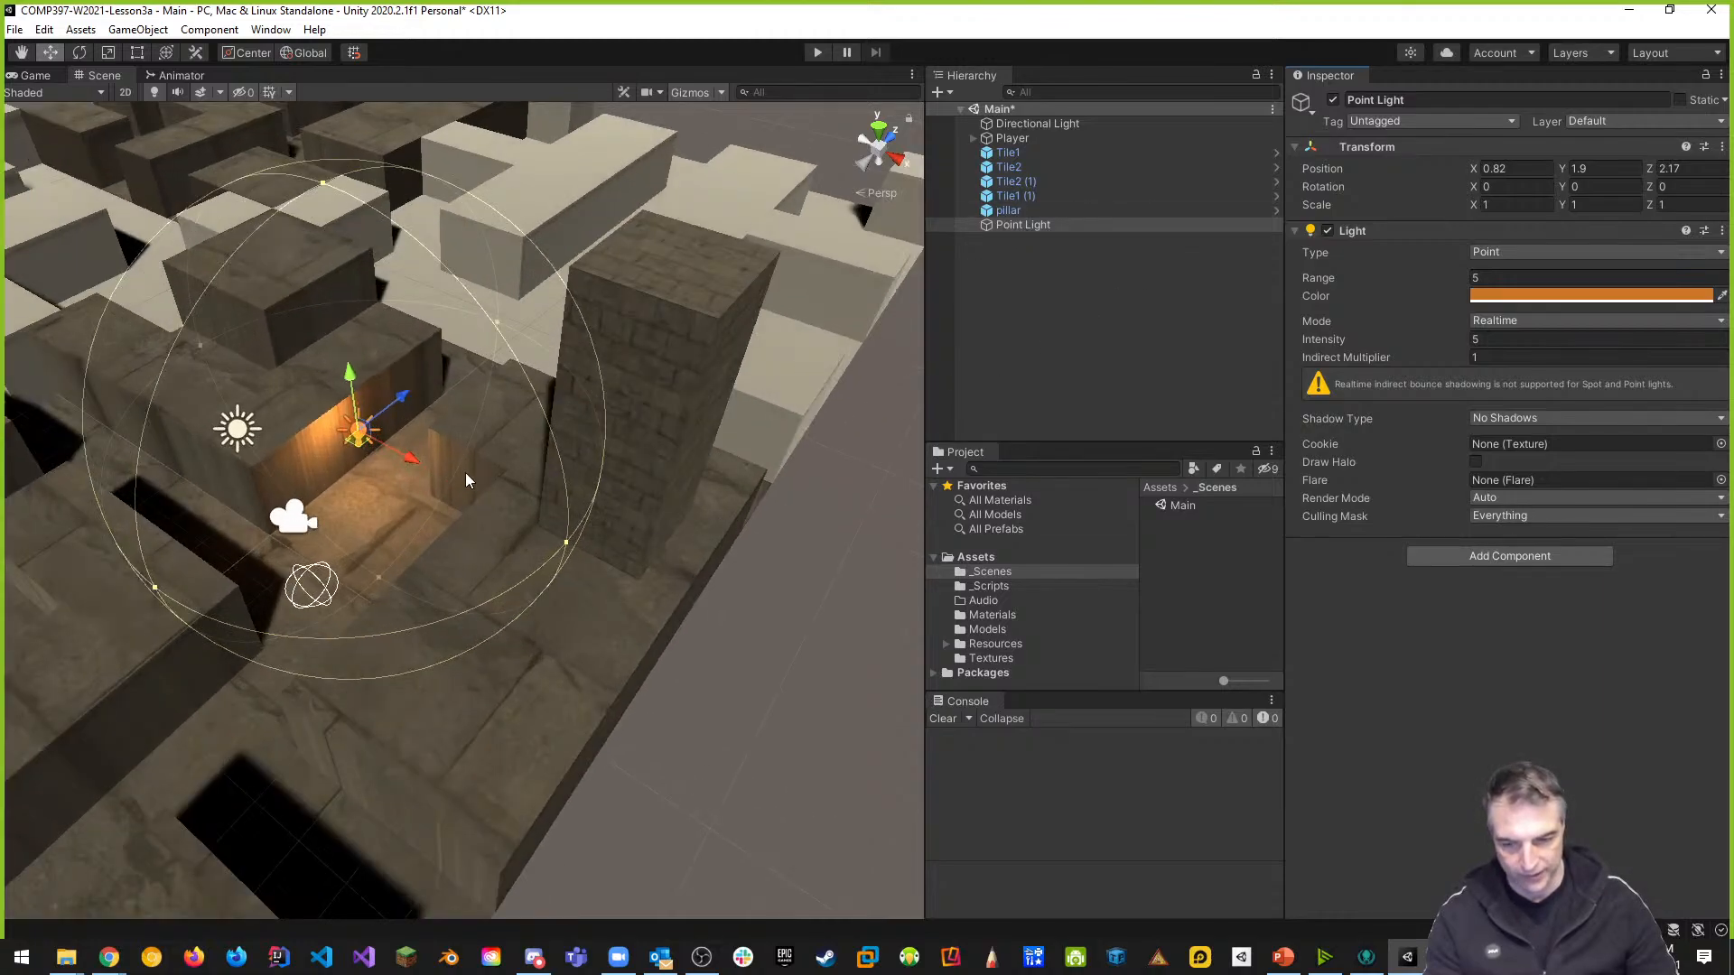
{"action": "middle_click_drag", "start_coordinate": [230, 438], "coordinate": [369, 432]}
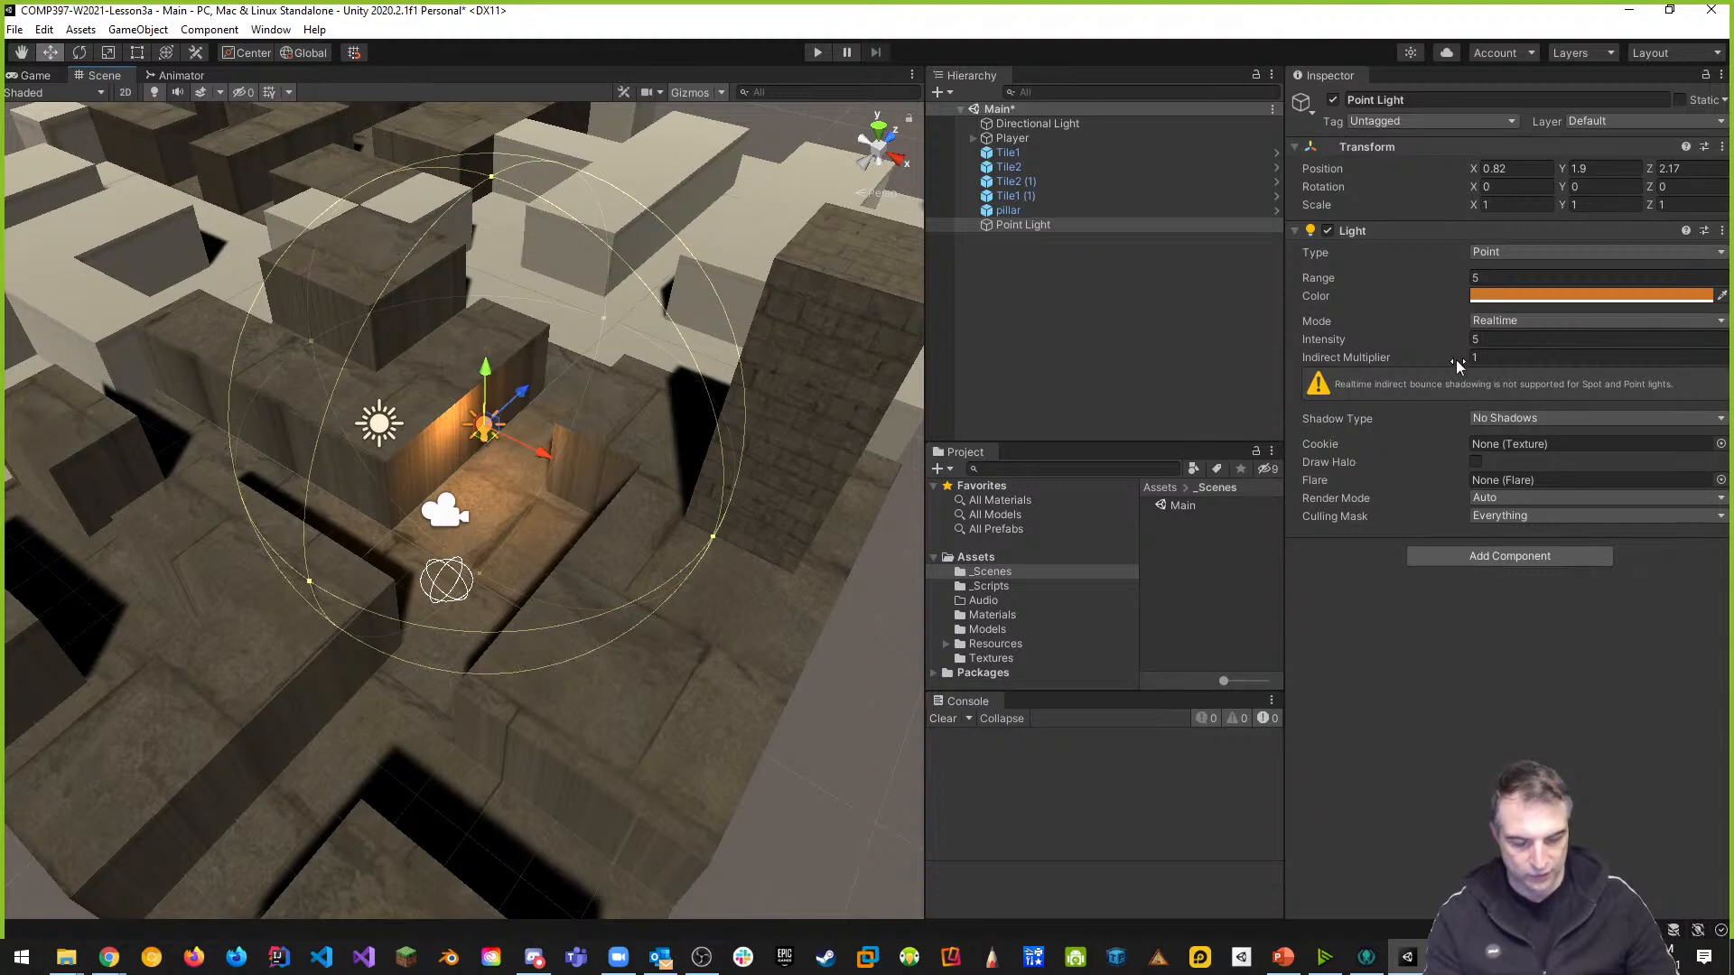
Set the Point Light's shadow type to Soft Shadows and examine the shadows around it up close
{"action": "mouse_move", "coordinate": [1456, 360]}
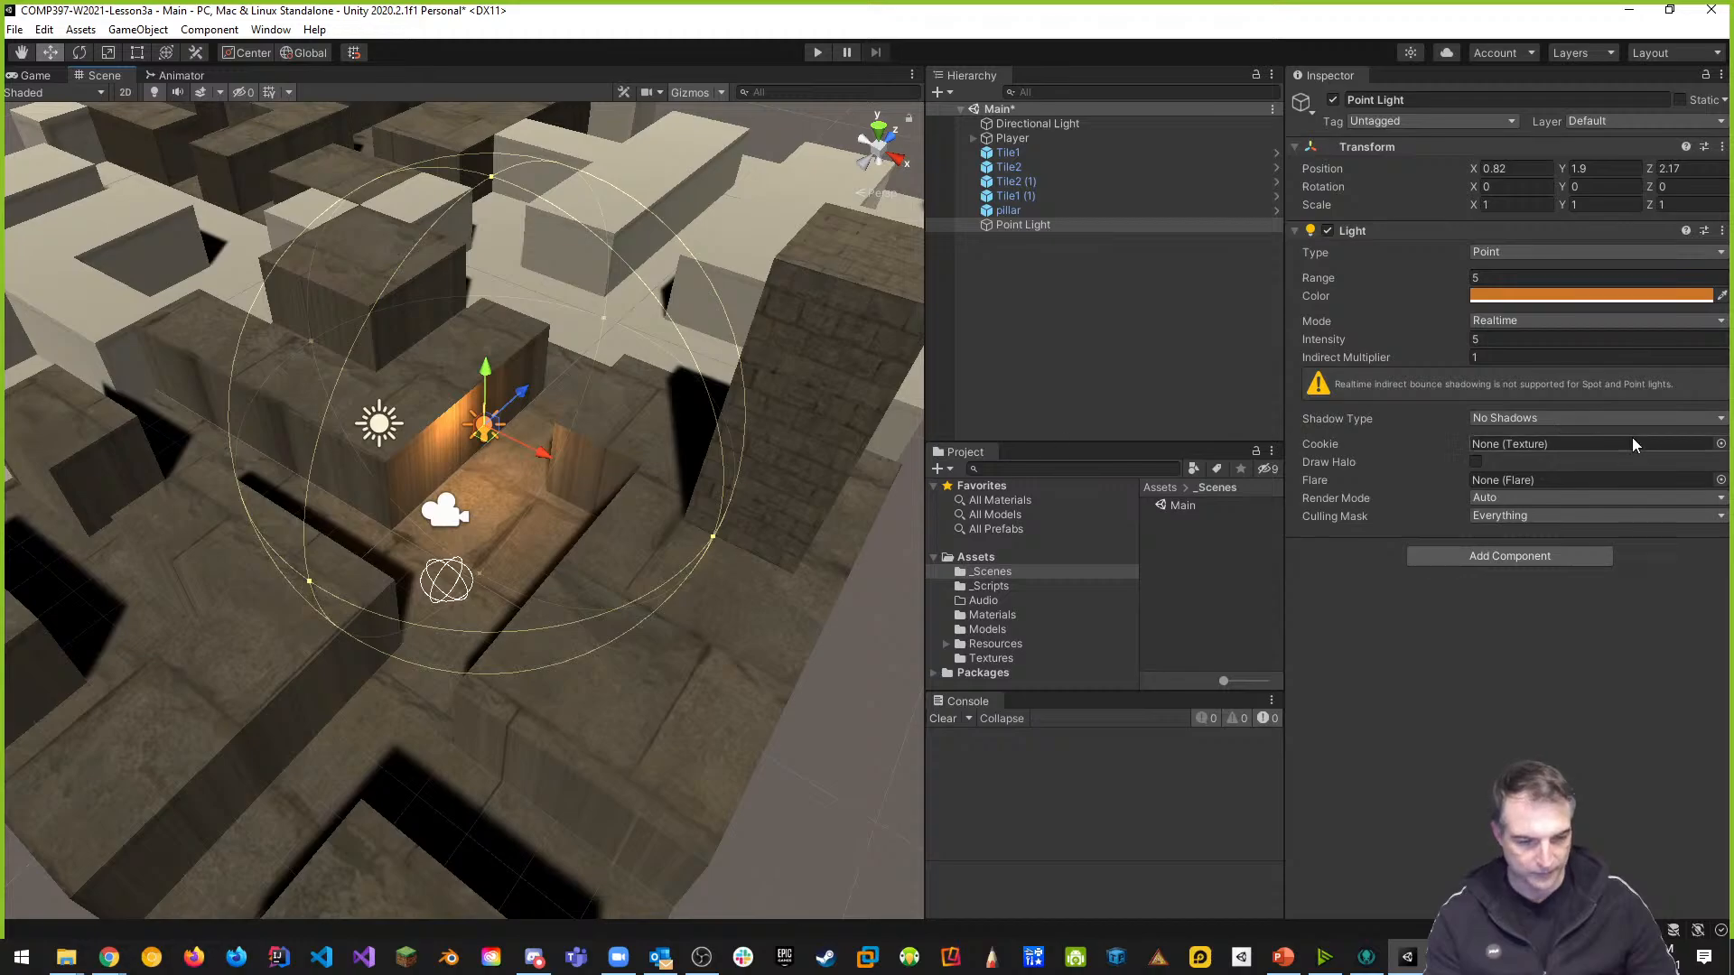
{"action": "left_click", "coordinate": [1504, 419]}
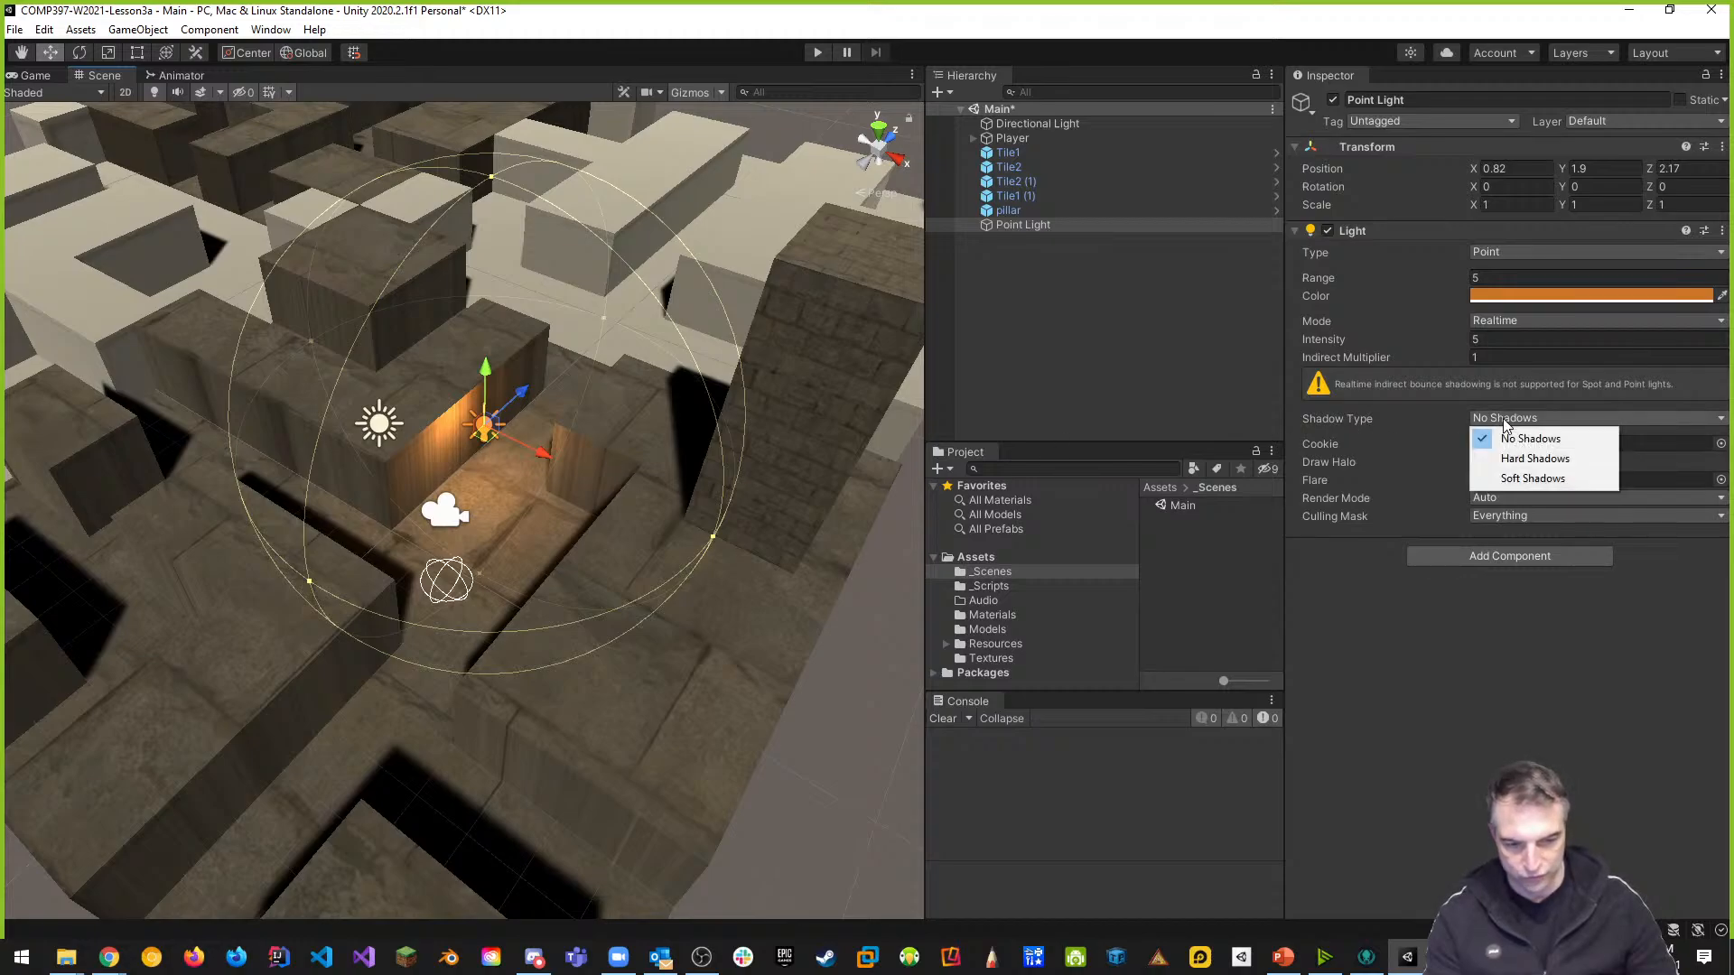
{"action": "left_click", "coordinate": [1533, 478]}
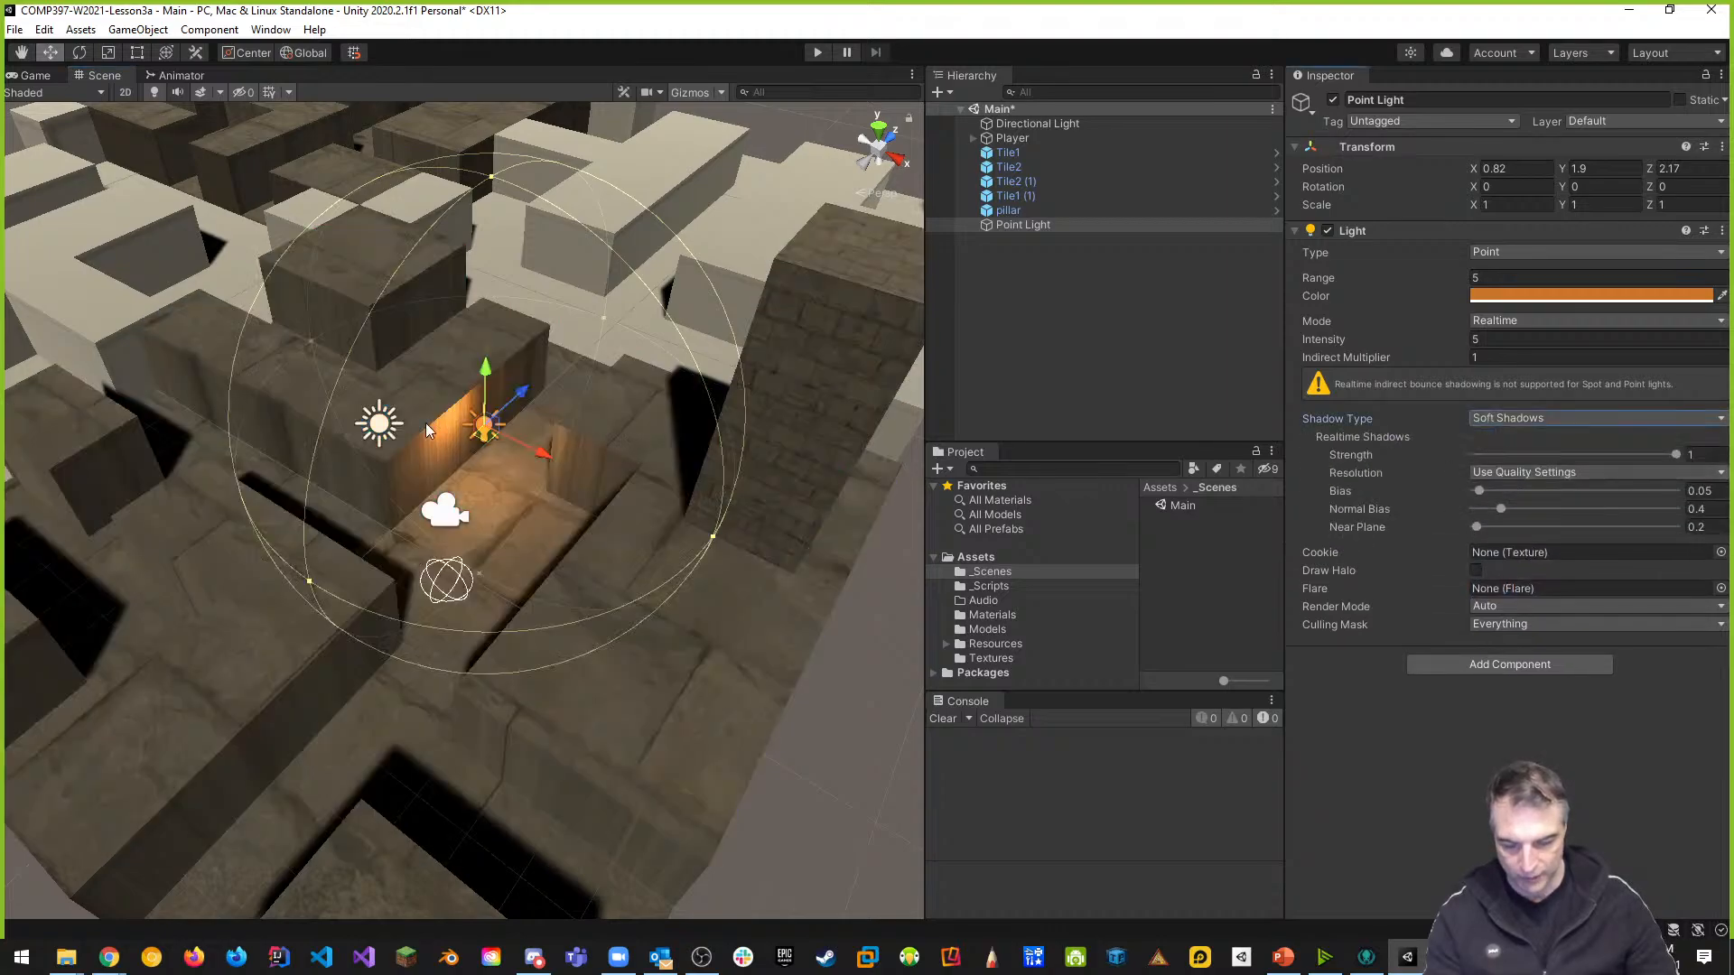
{"action": "left_click_drag", "start_coordinate": [397, 438], "coordinate": [594, 438], "text": "alt"}
{"action": "scroll", "coordinate": [597, 439], "scroll_direction": "up", "scroll_amount": 3}
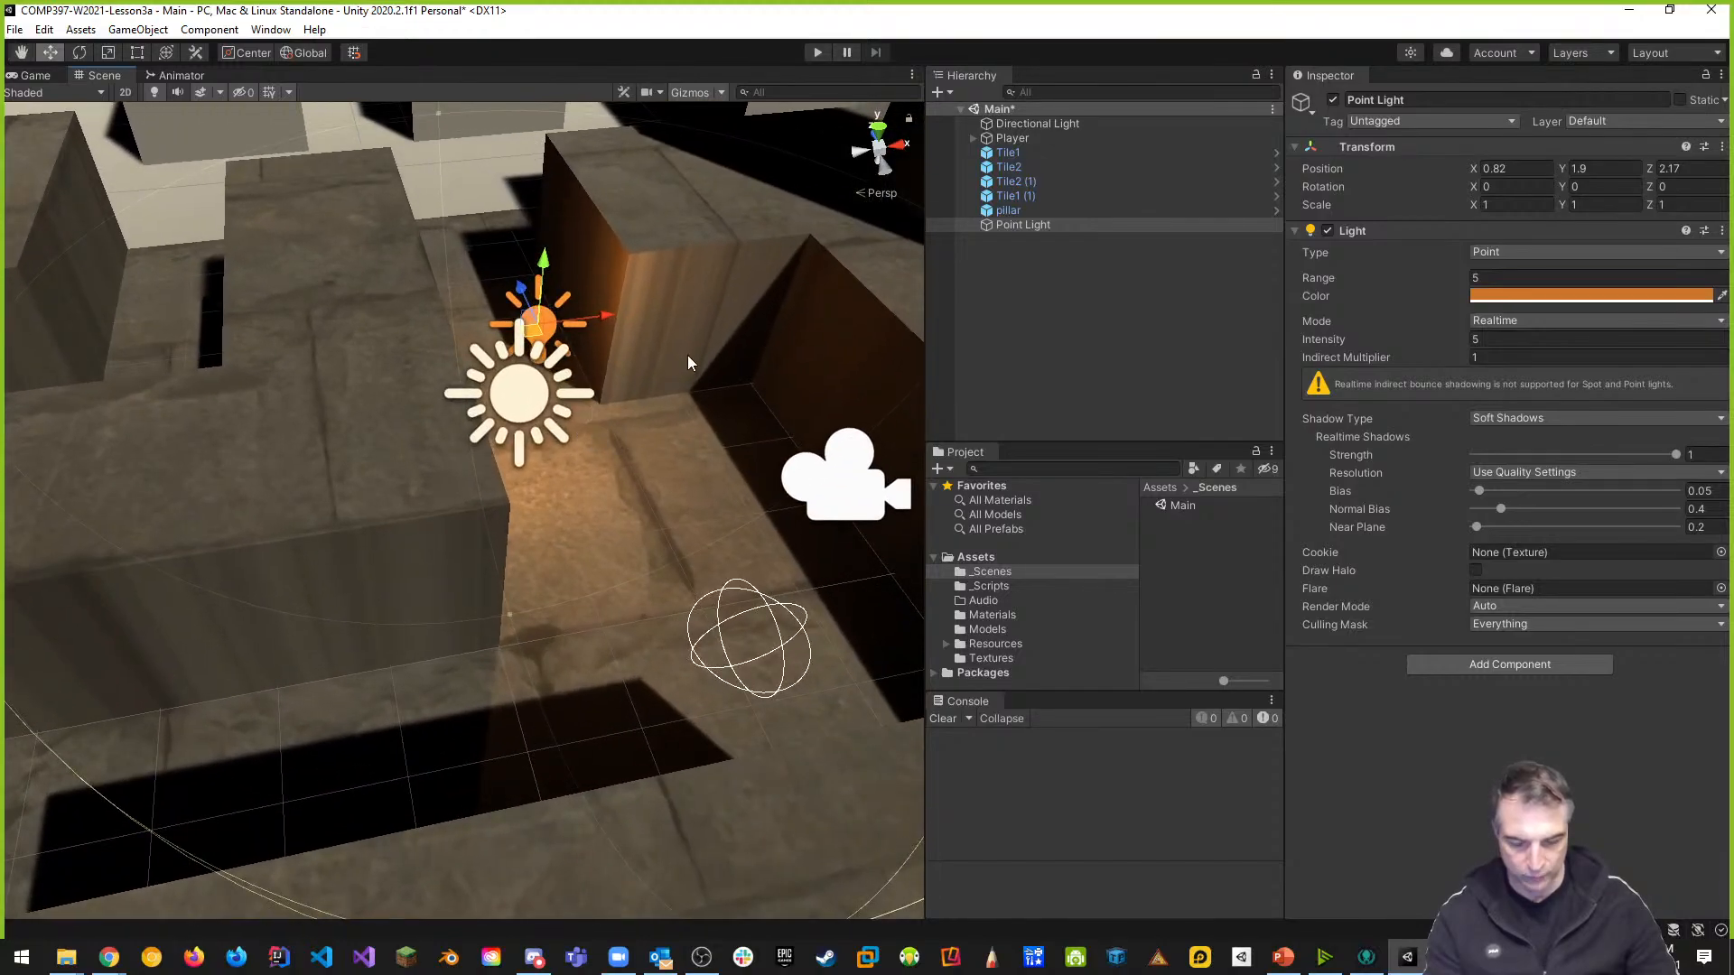
Lower the Point Light to Y 0.74 and move it along X to 2.768, into the corner of the corridor
{"action": "left_click_drag", "start_coordinate": [686, 362], "coordinate": [607, 366], "text": "alt"}
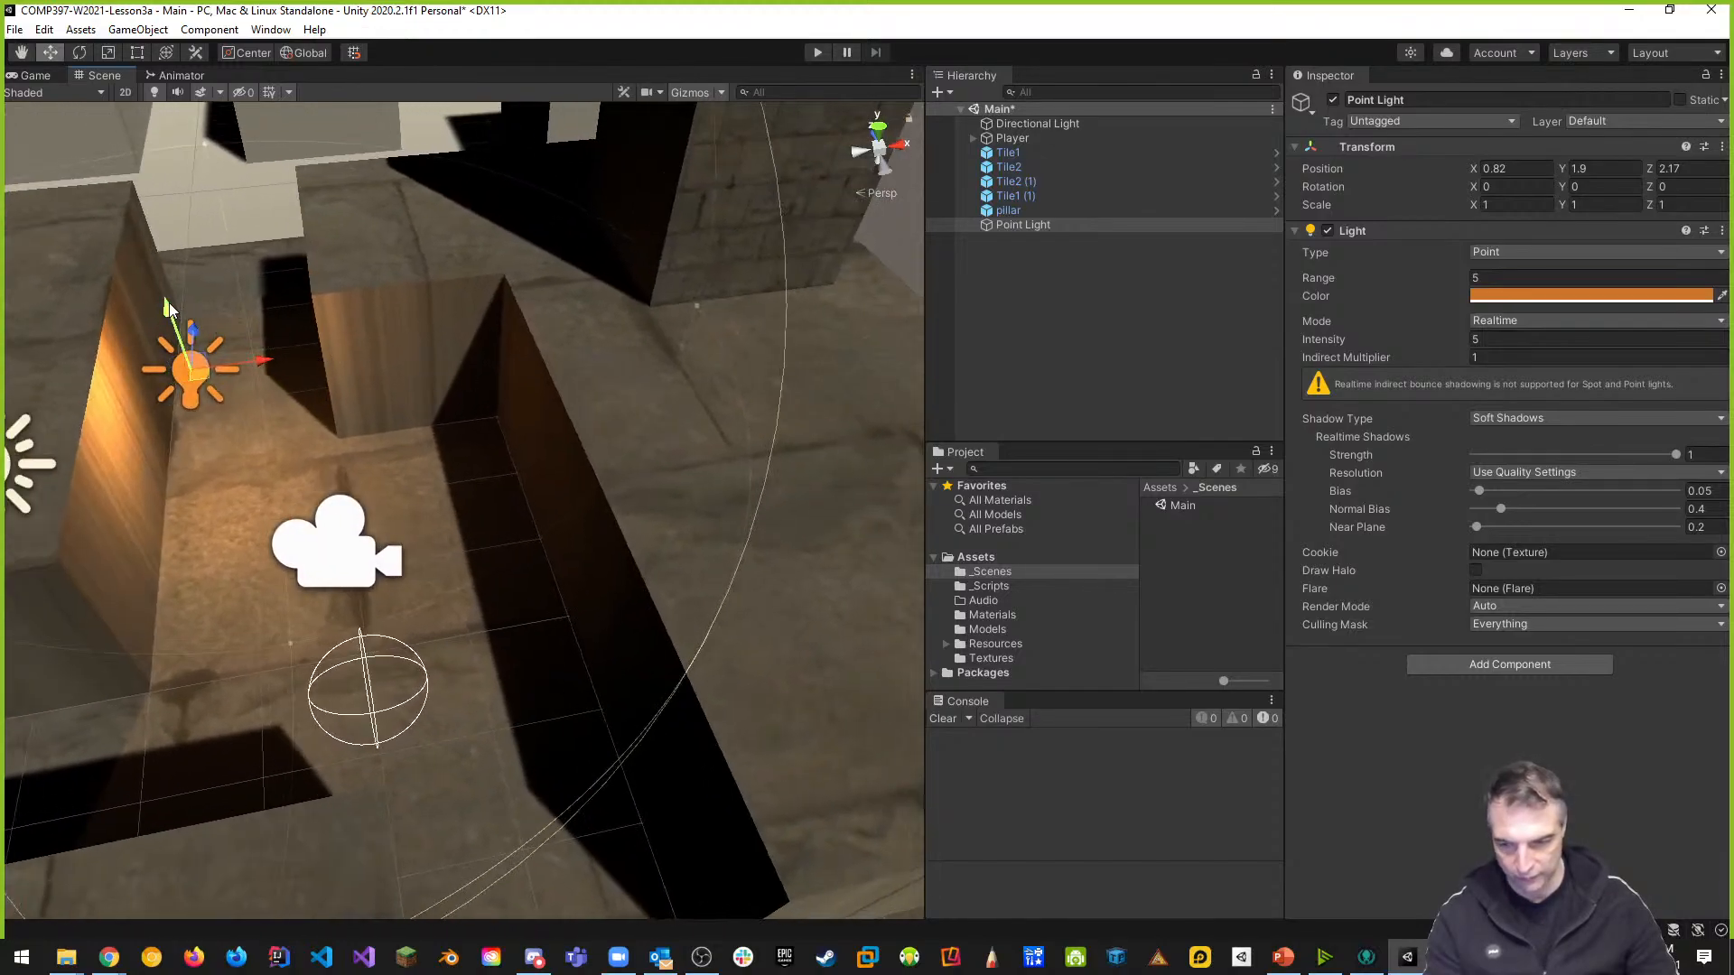
{"action": "left_click_drag", "start_coordinate": [168, 307], "coordinate": [266, 379]}
{"action": "left_click_drag", "start_coordinate": [300, 457], "coordinate": [479, 422]}
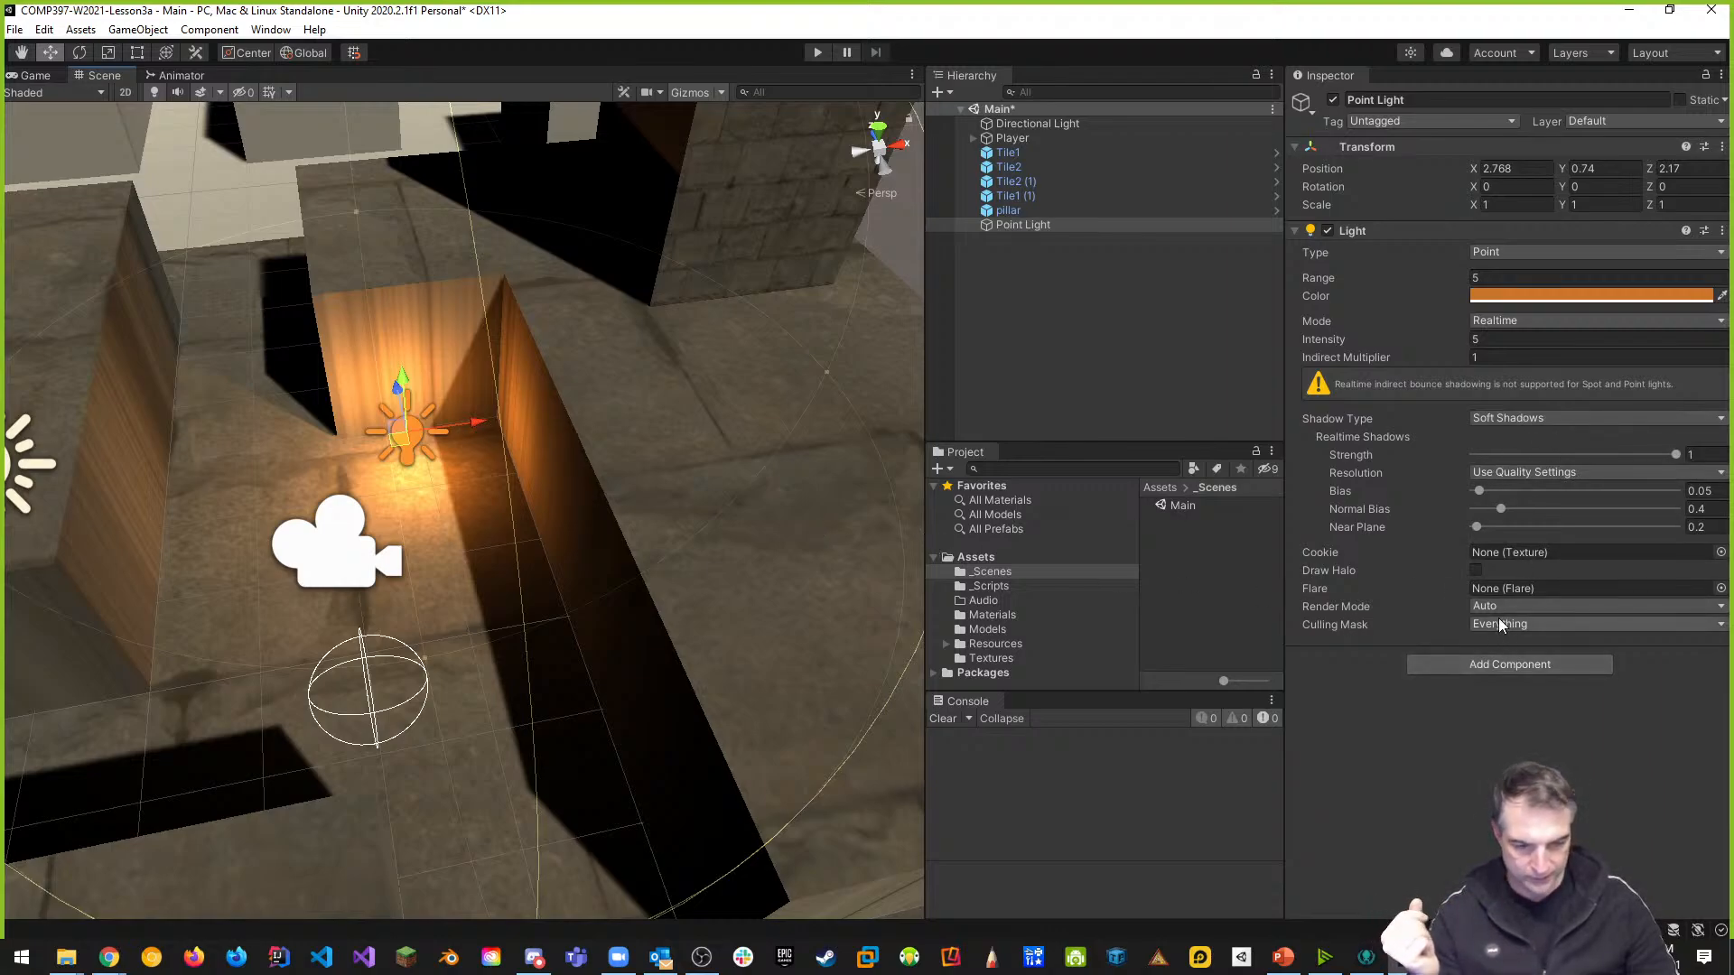
Review the shadow resolution options without changing them and set the Point Light's render mode to Important
{"action": "left_click", "coordinate": [1528, 472]}
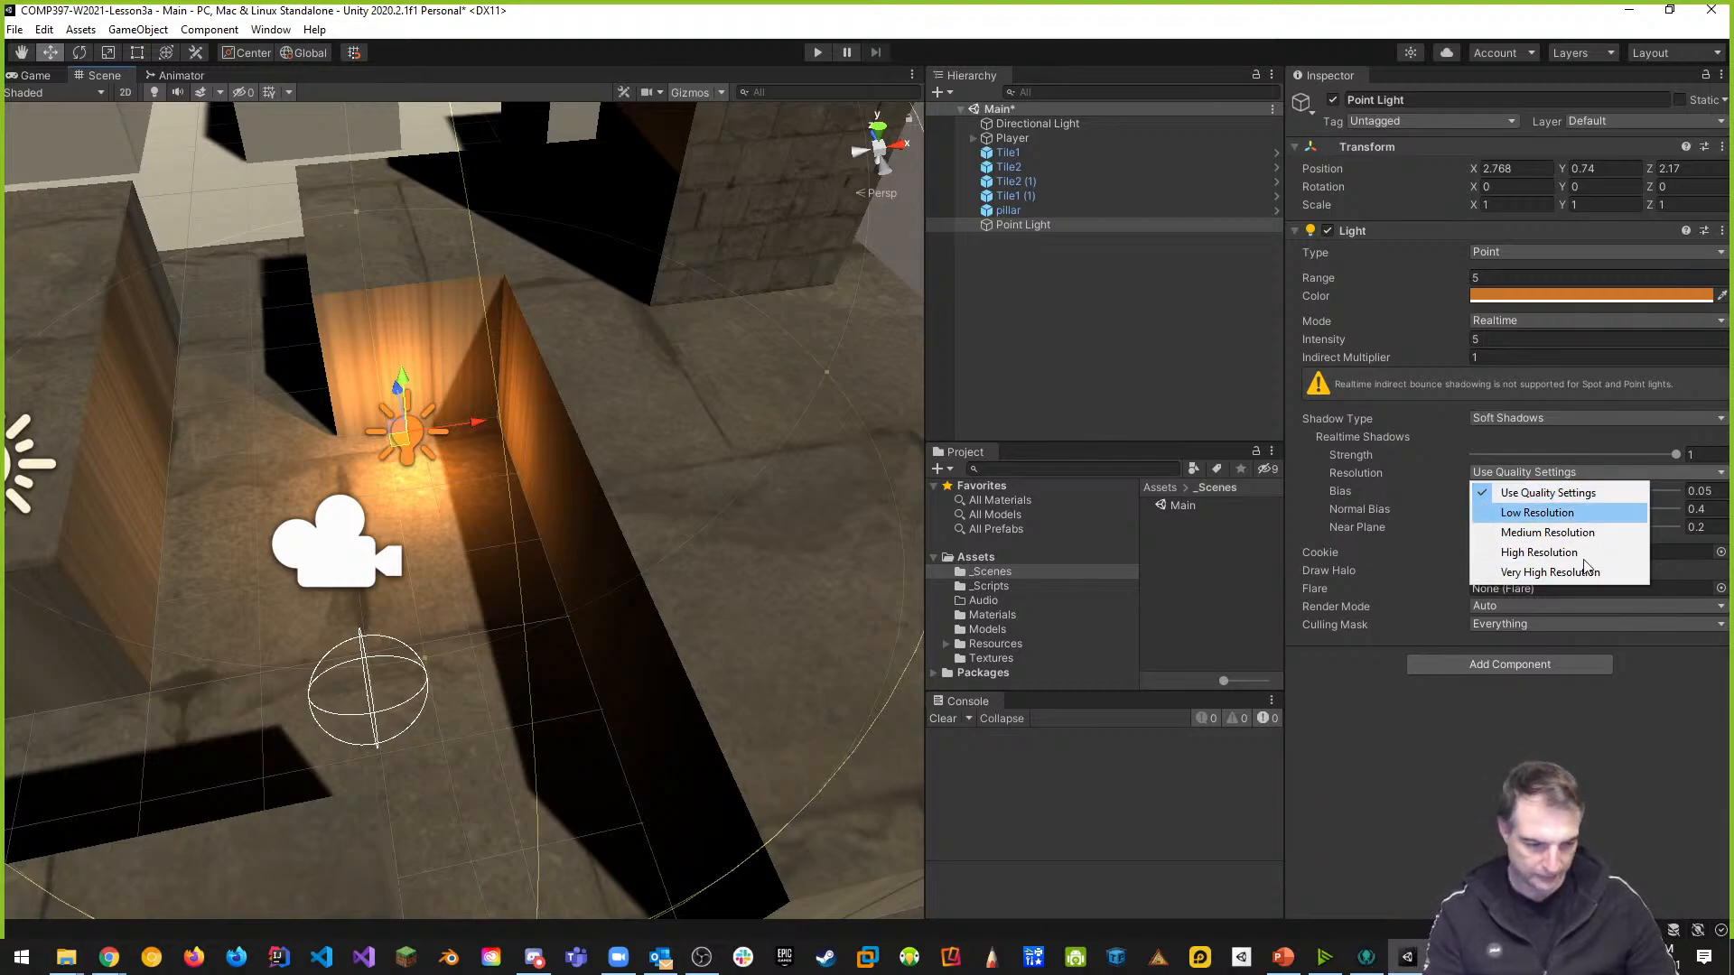
{"action": "left_click", "coordinate": [1641, 763]}
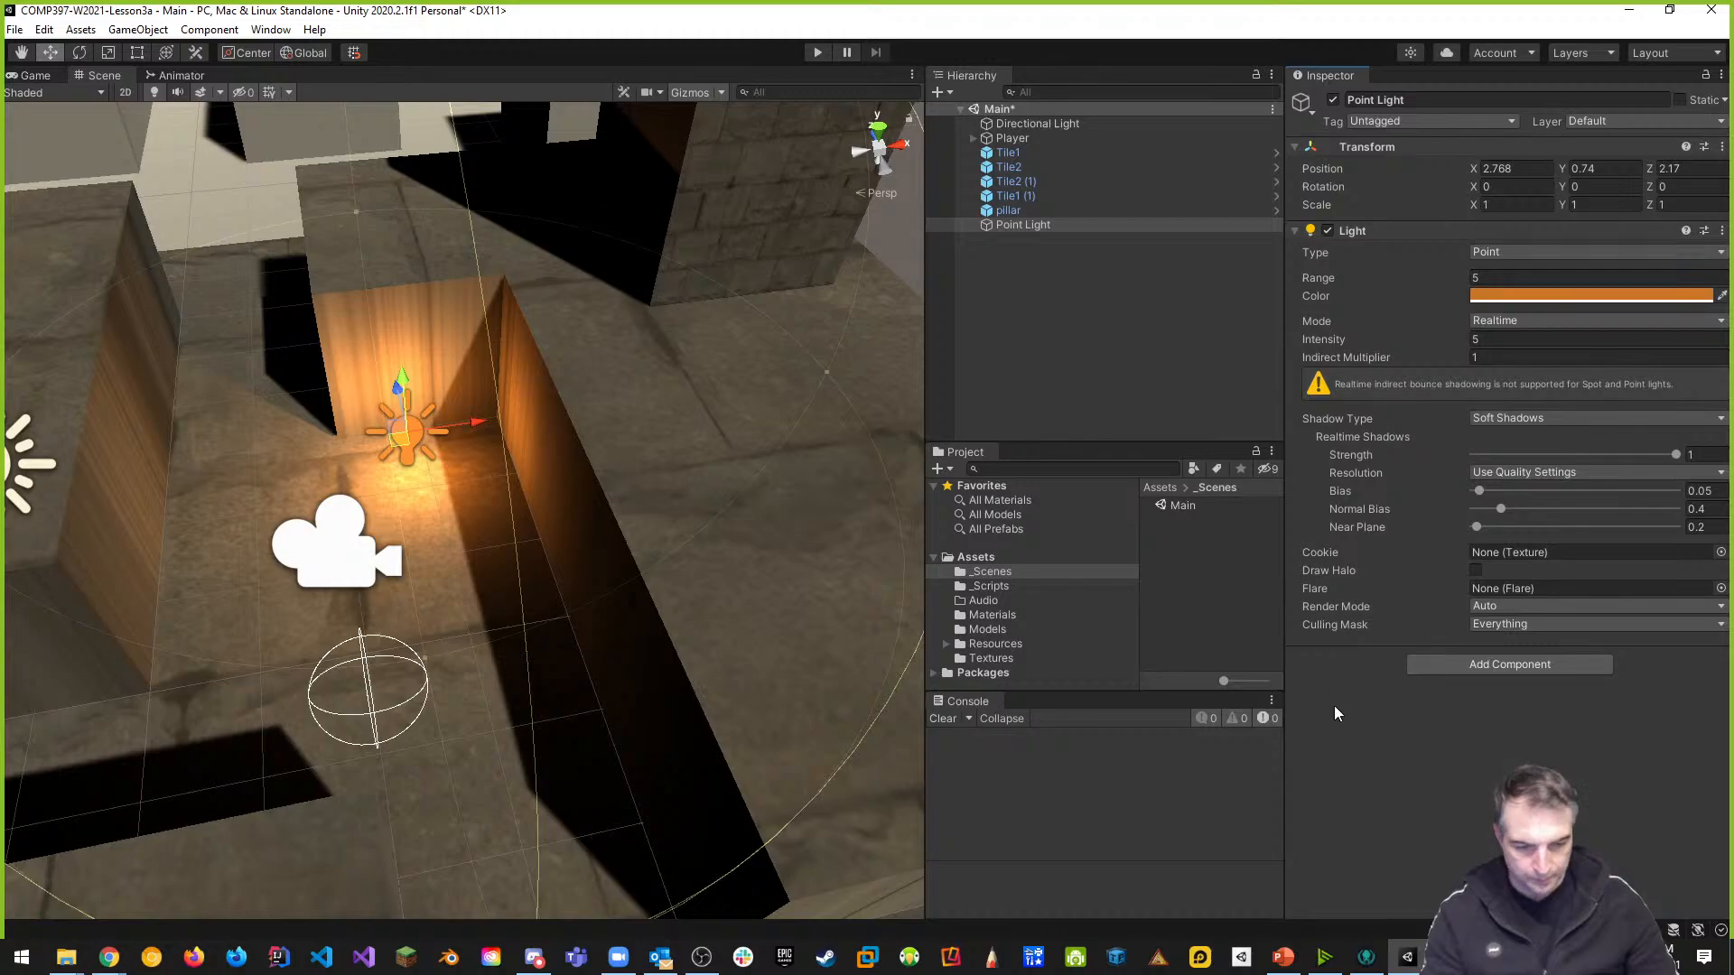
{"action": "left_click", "coordinate": [1497, 606]}
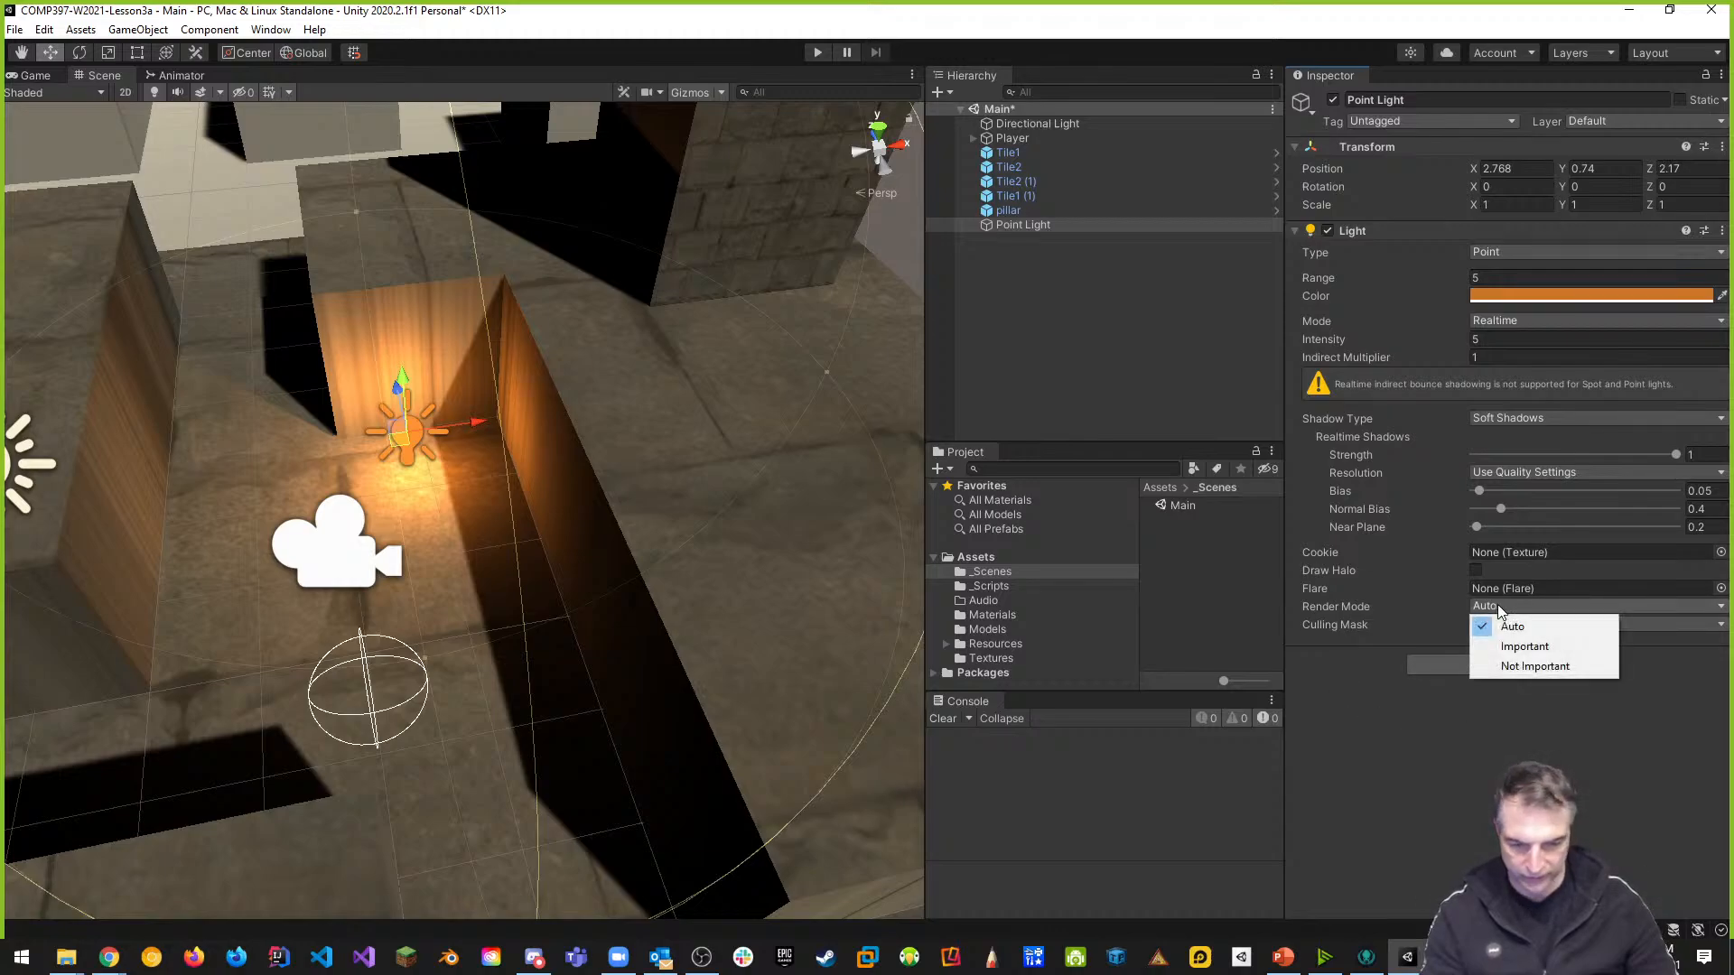
{"action": "left_click", "coordinate": [1536, 646]}
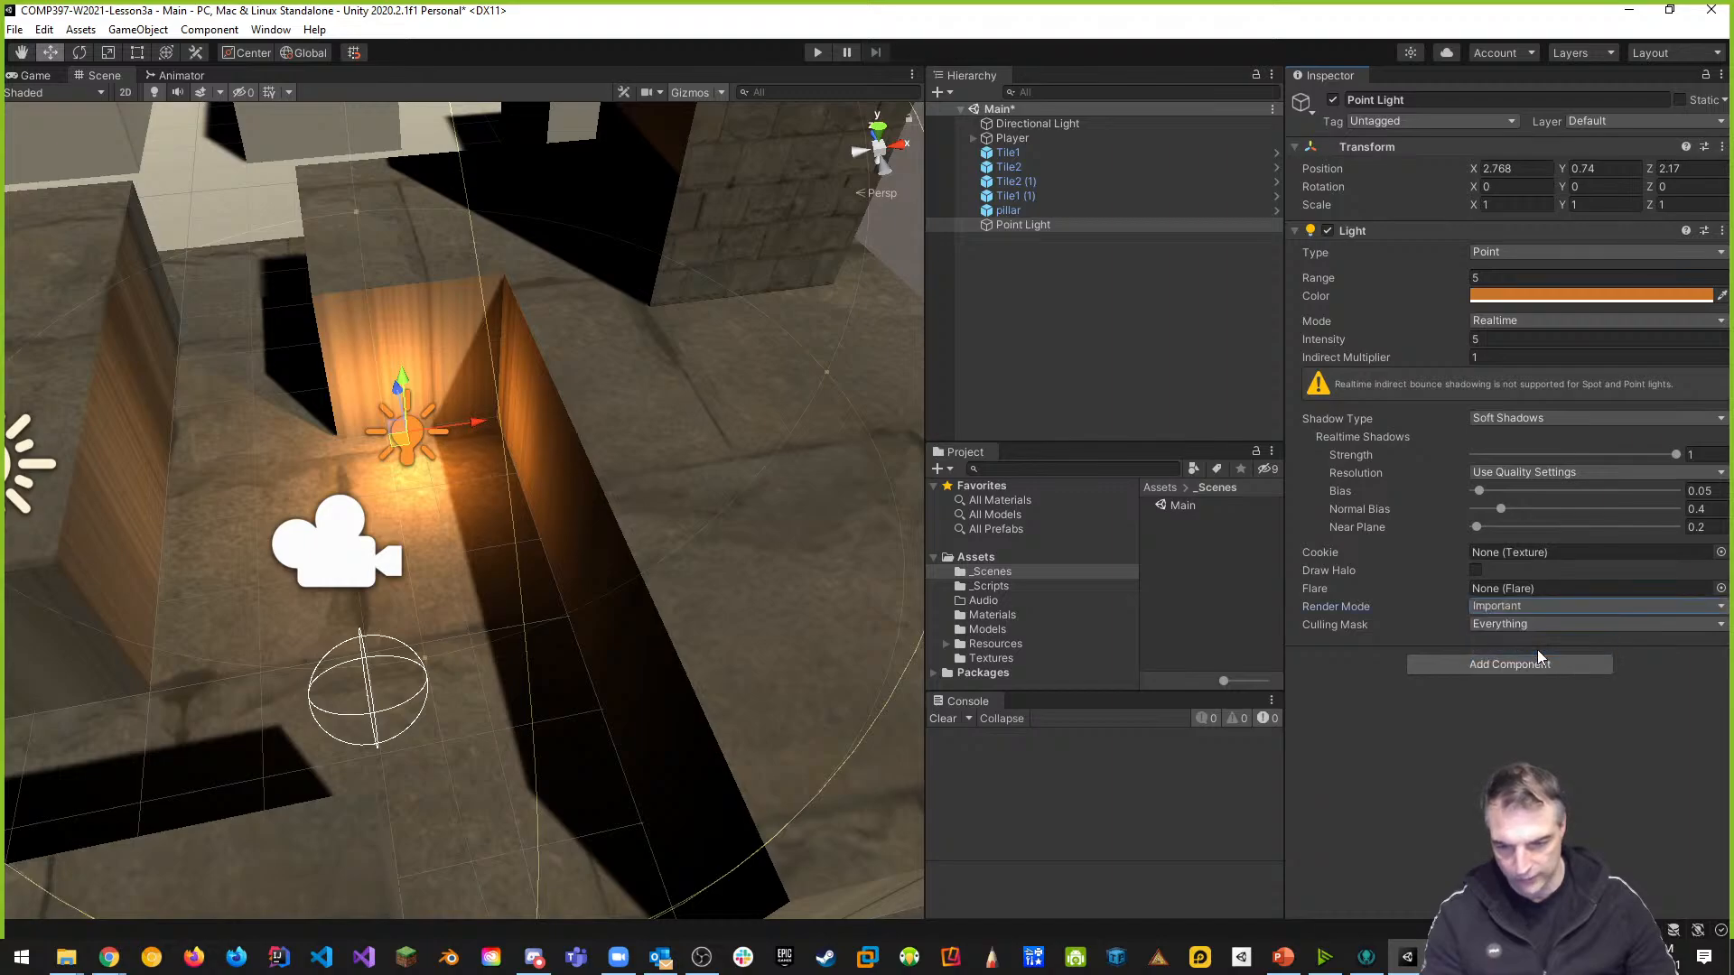
{"action": "middle_click_drag", "start_coordinate": [560, 532], "coordinate": [398, 483]}
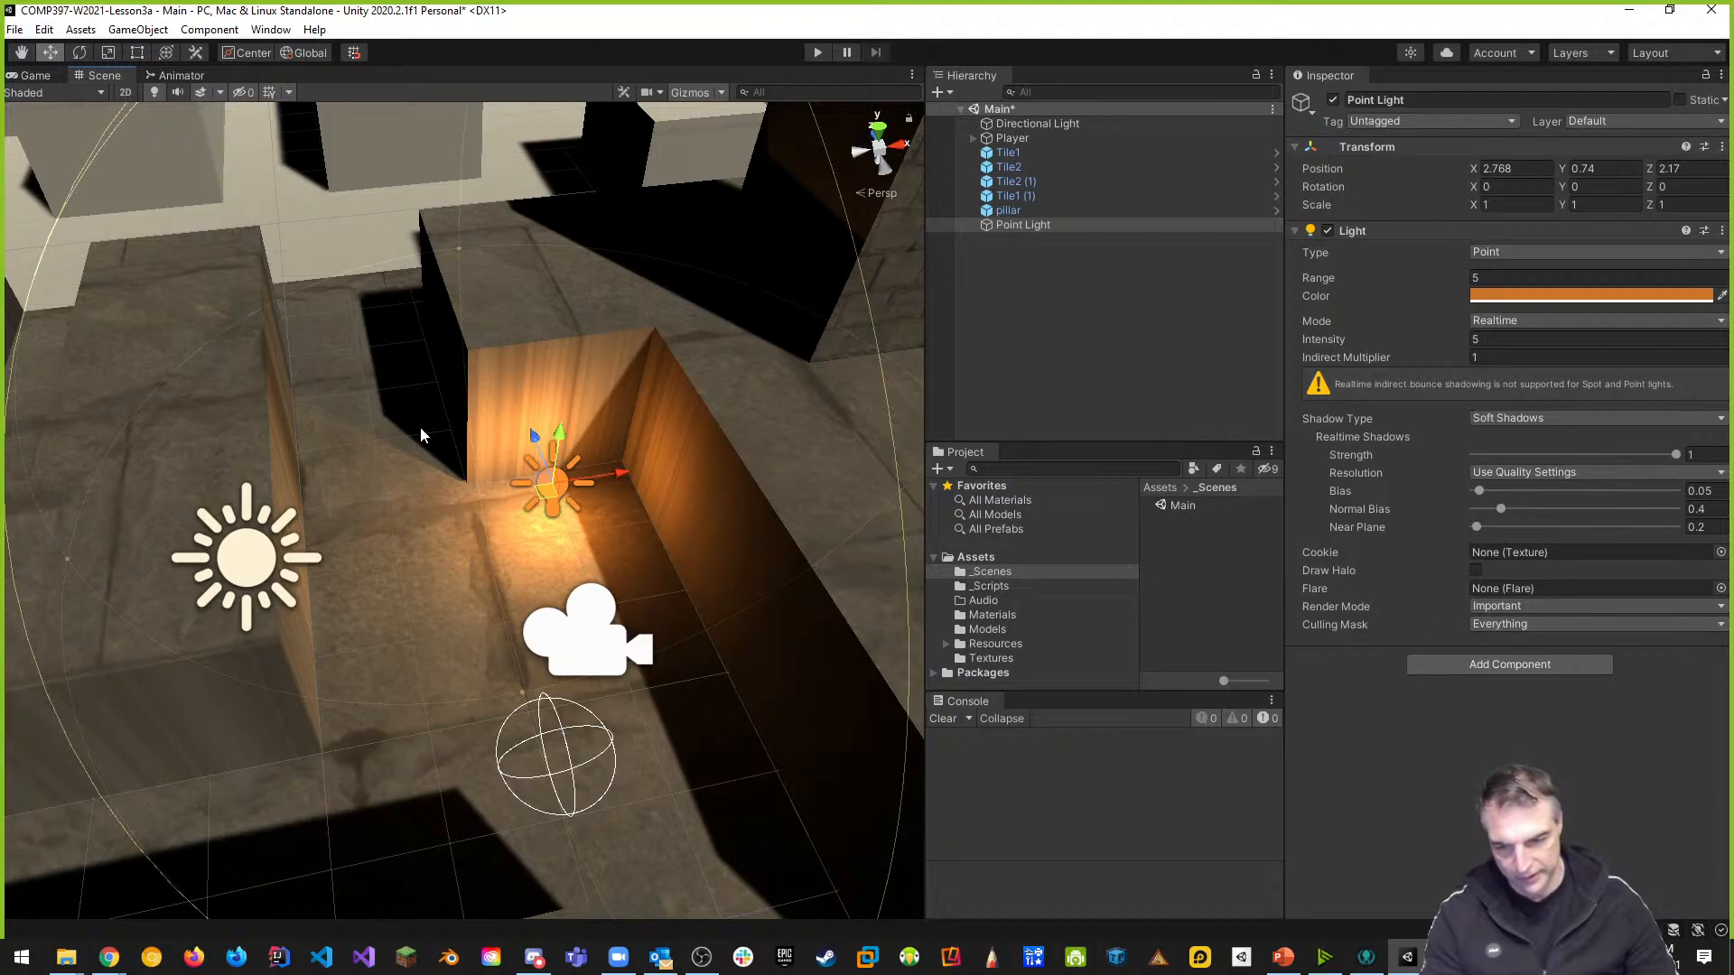
Try excluding the Ground layer from the Point Light's culling mask and restore the mask to Everything
{"action": "left_click", "coordinate": [1524, 624]}
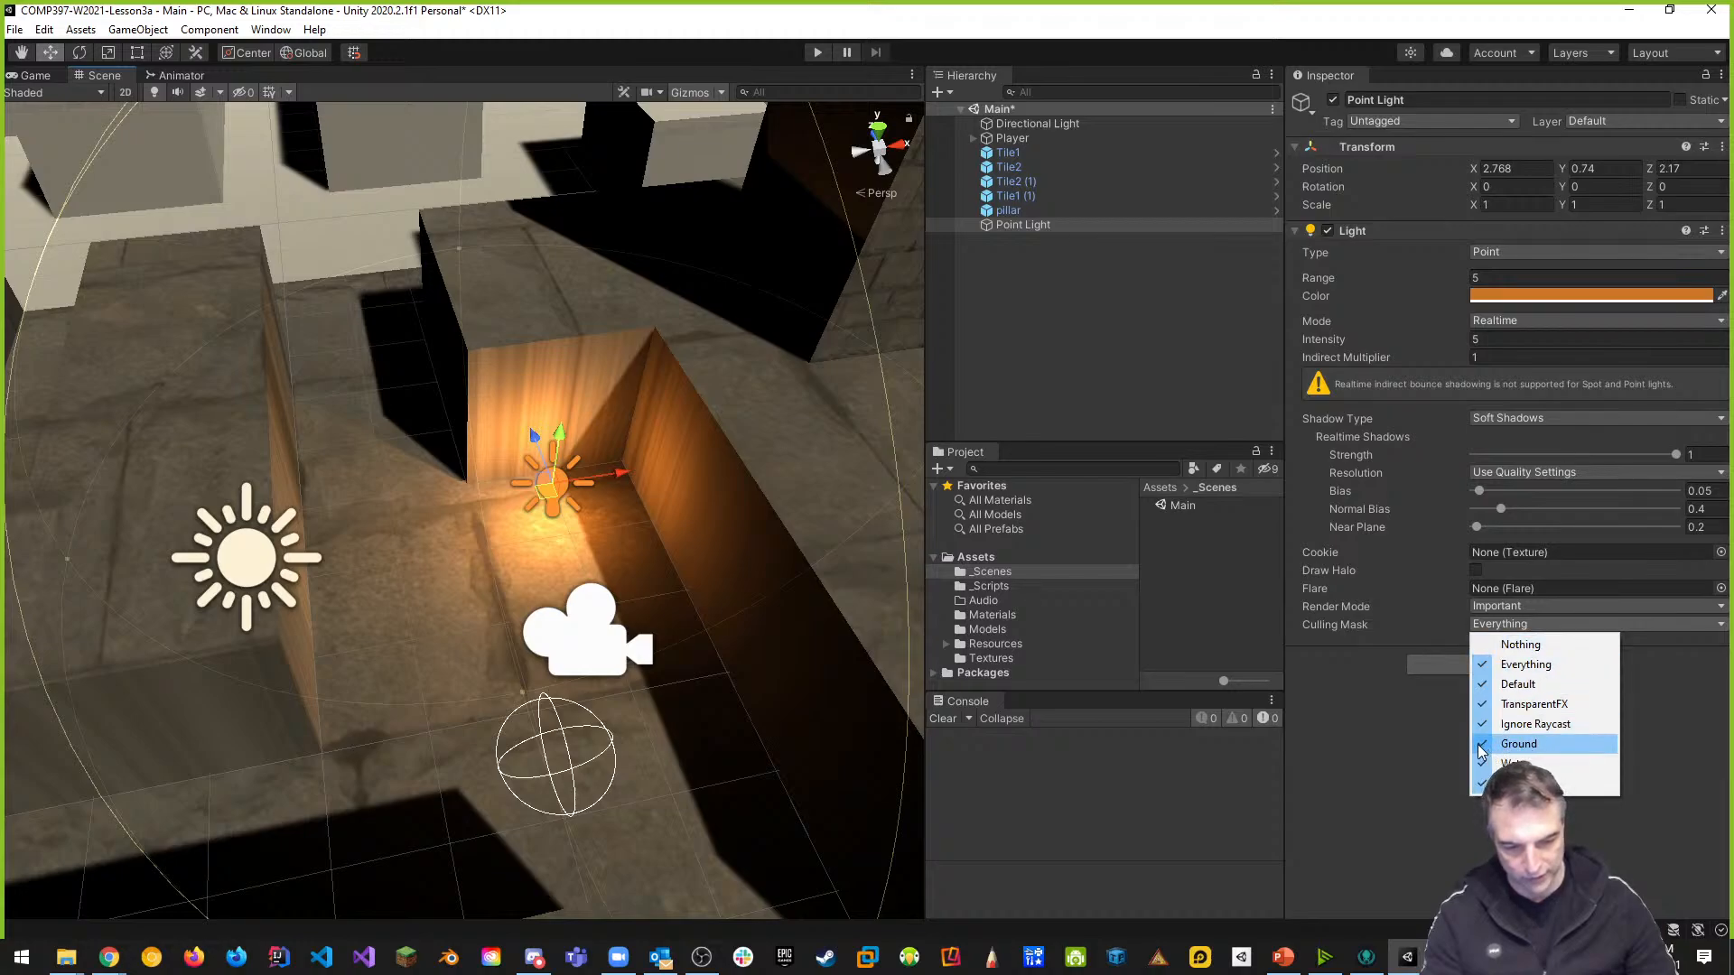
{"action": "left_click", "coordinate": [1527, 746]}
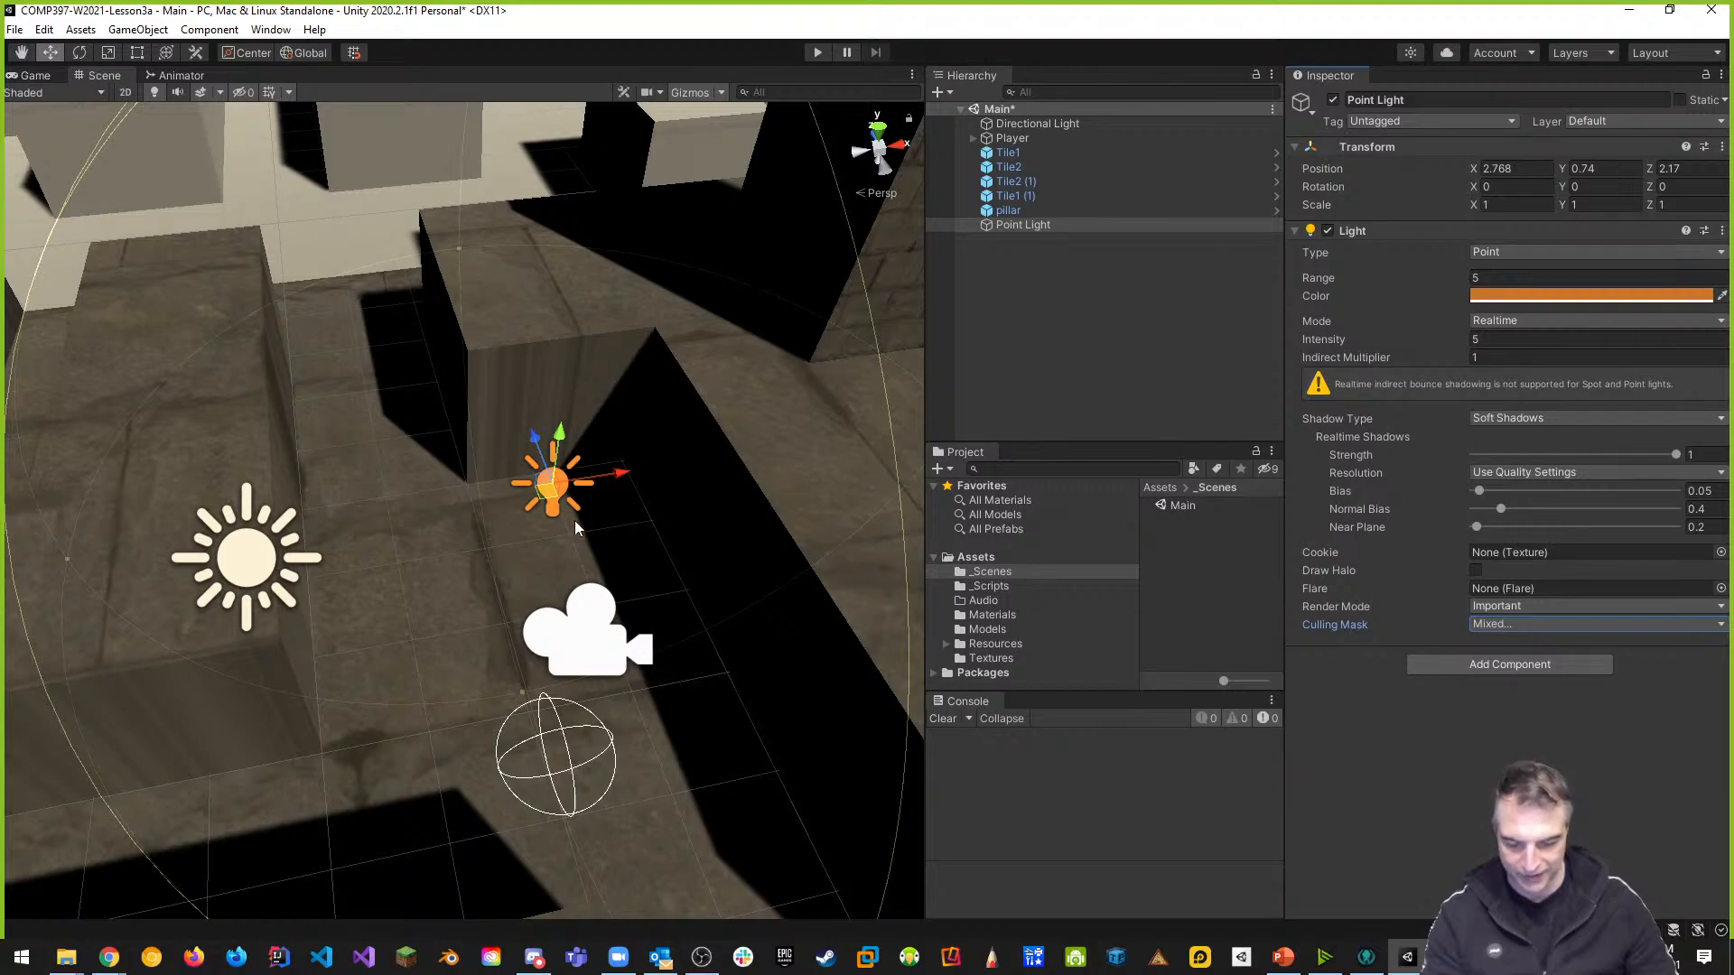
{"action": "left_click", "coordinate": [1544, 625]}
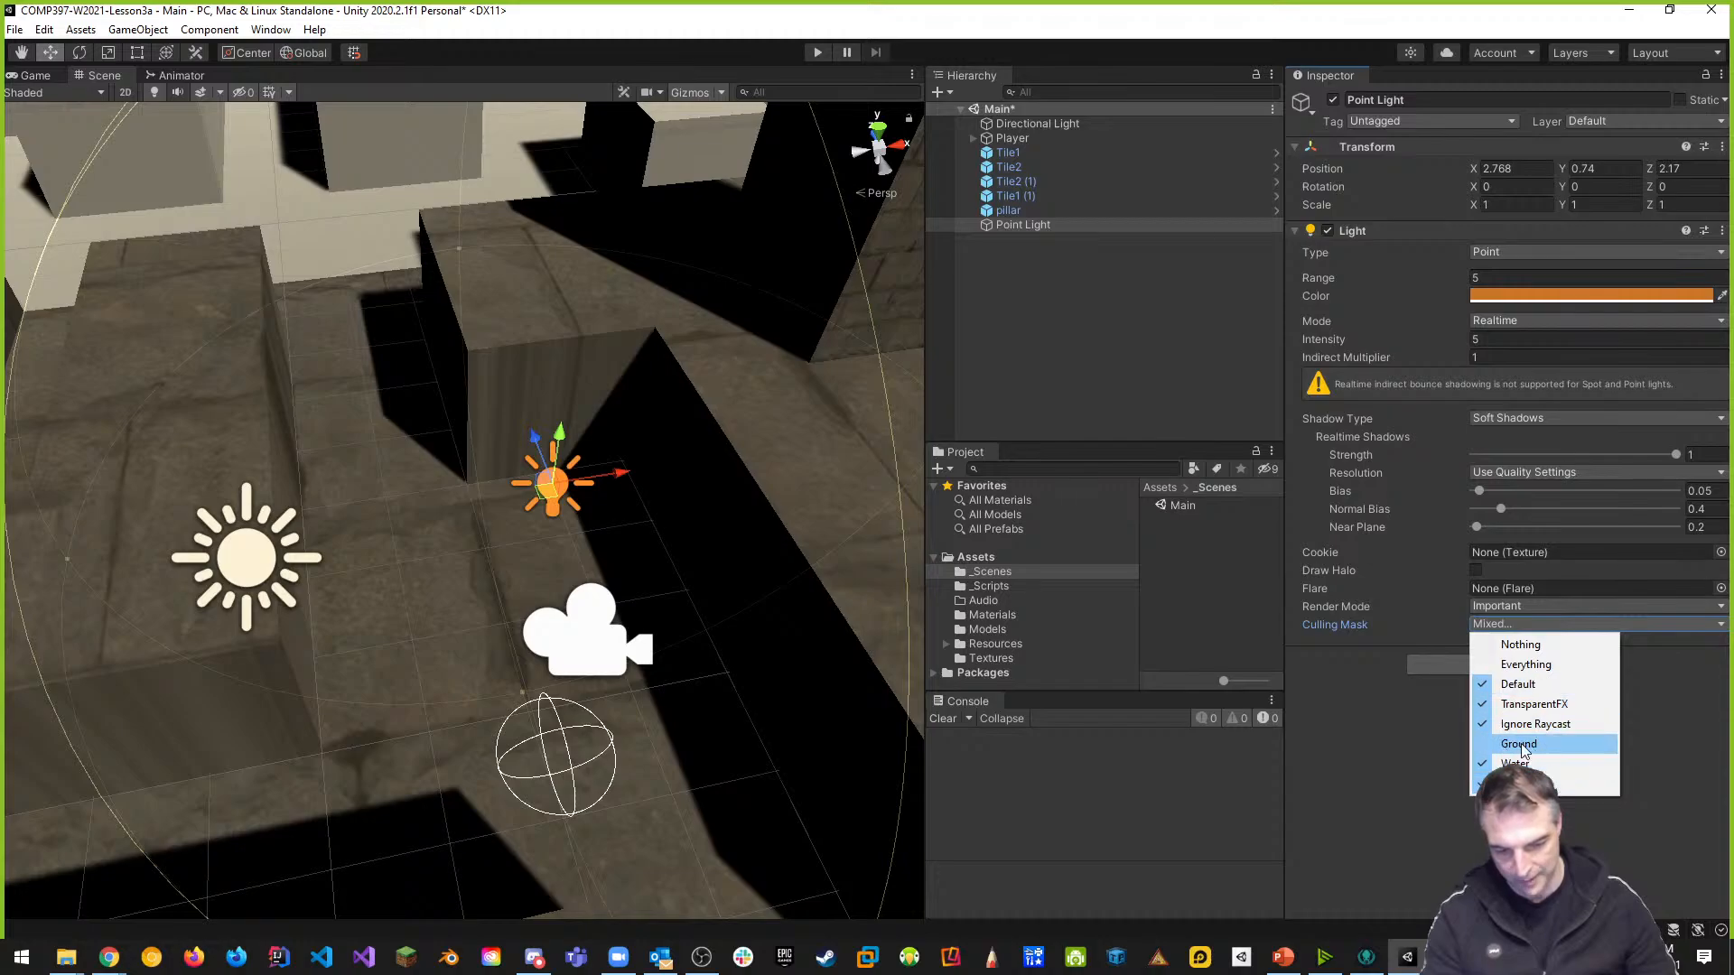
{"action": "left_click", "coordinate": [1484, 748]}
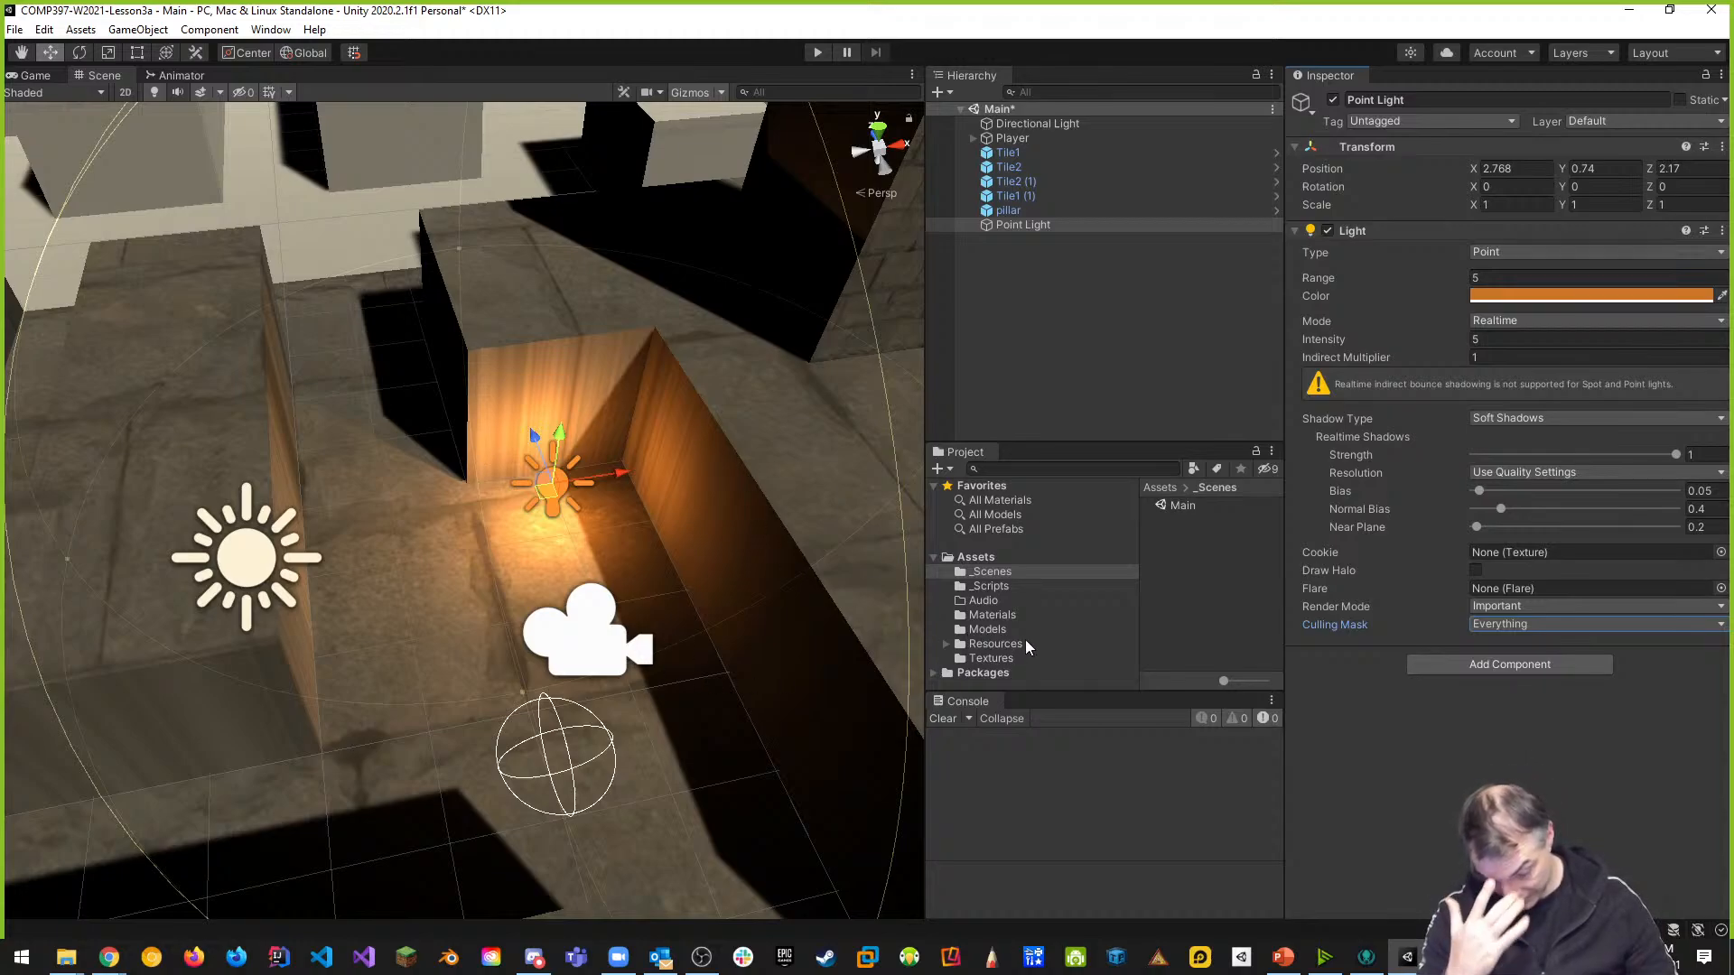
Add a Spotlight to the Main scene as a separate object alongside the Point Light
{"action": "key", "text": "f"}
{"action": "scroll", "coordinate": [451, 470], "scroll_direction": "down", "scroll_amount": 5}
{"action": "middle_click_drag", "start_coordinate": [330, 454], "coordinate": [571, 407]}
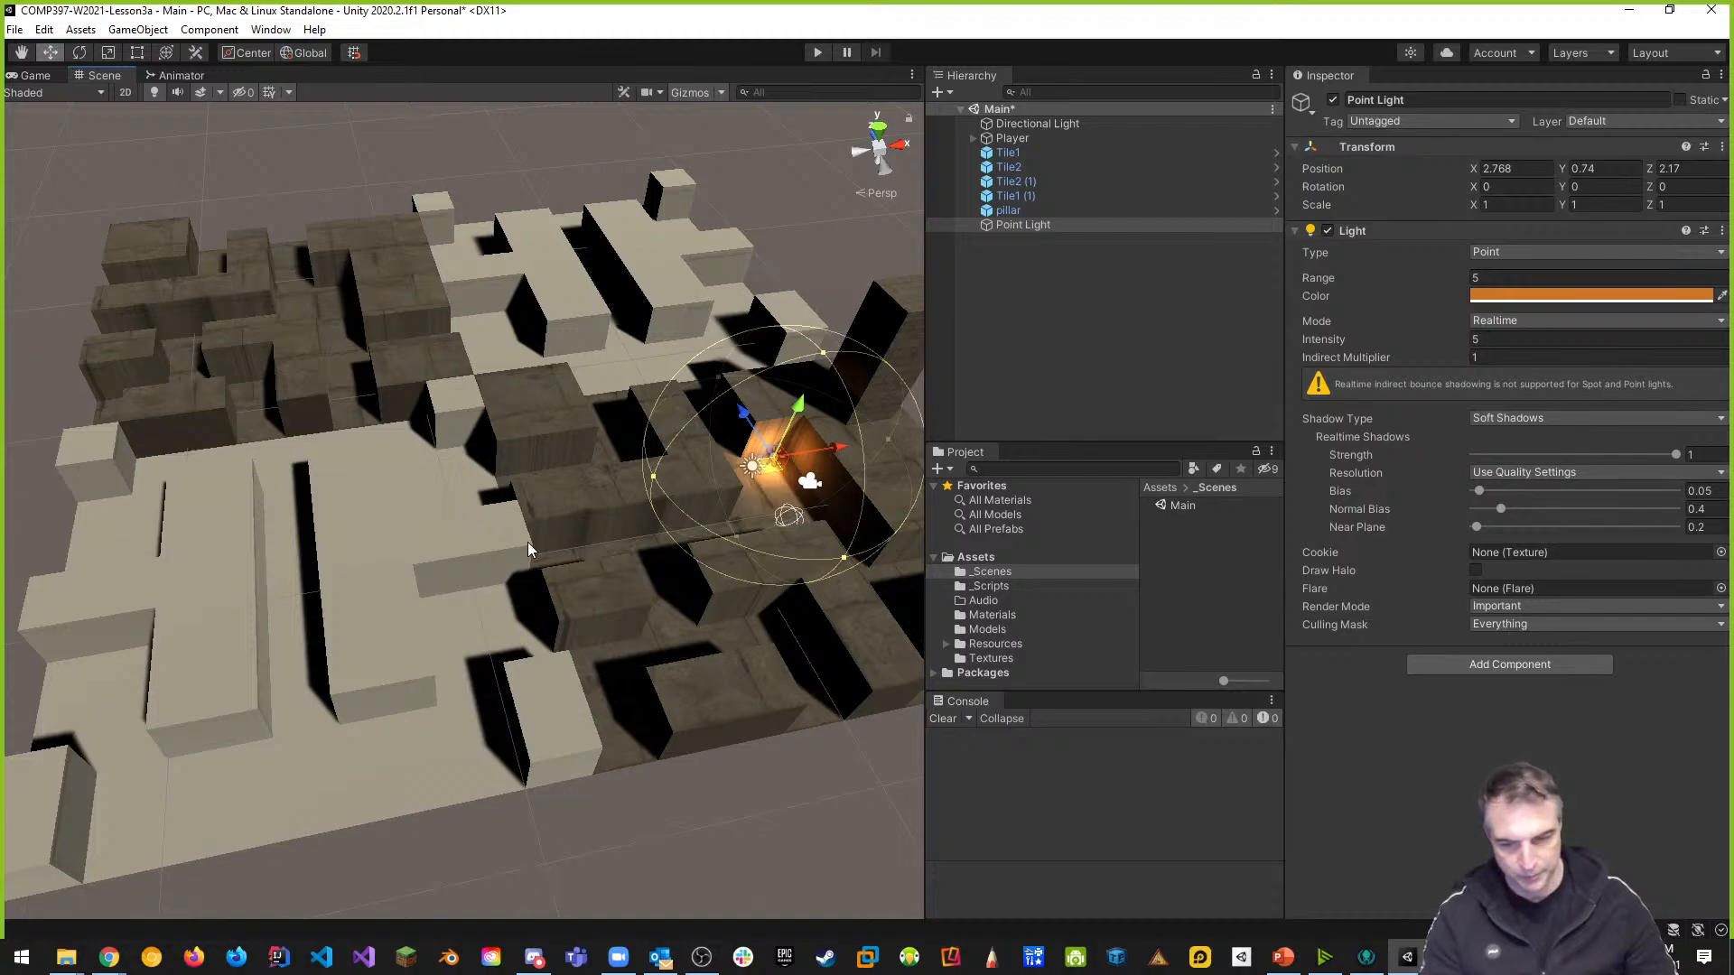
{"action": "middle_click_drag", "start_coordinate": [517, 448], "coordinate": [385, 498]}
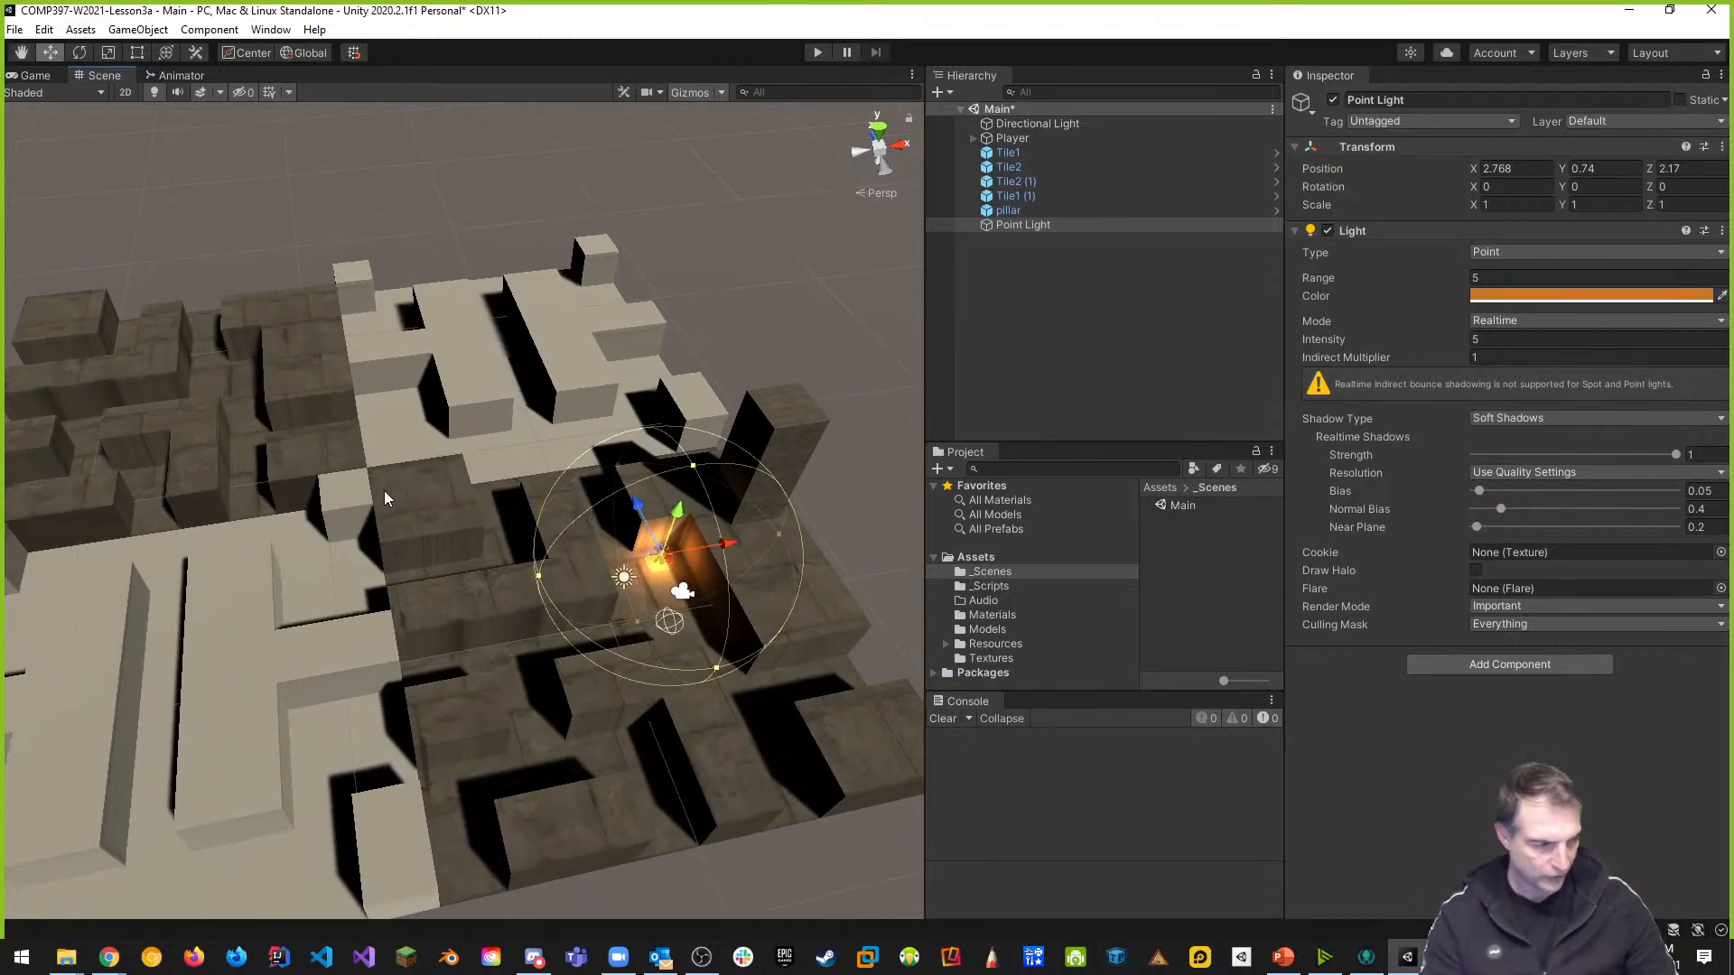
{"action": "scroll", "coordinate": [379, 488], "scroll_direction": "up", "scroll_amount": 5}
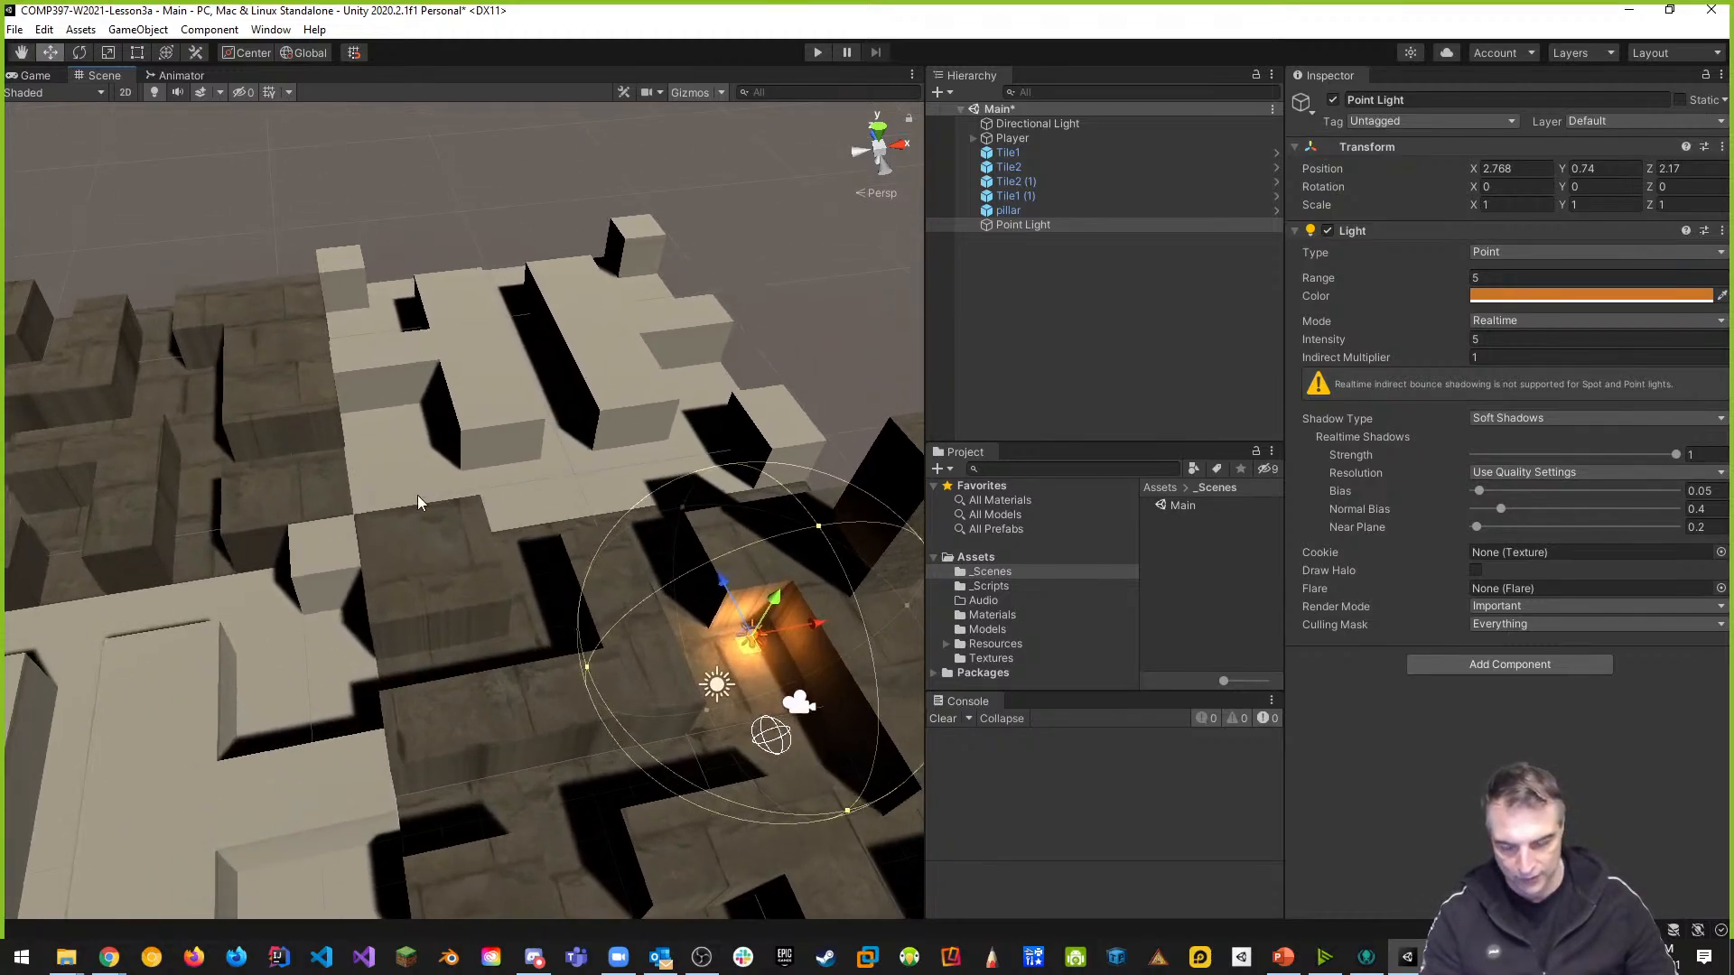
{"action": "left_click", "coordinate": [1075, 285]}
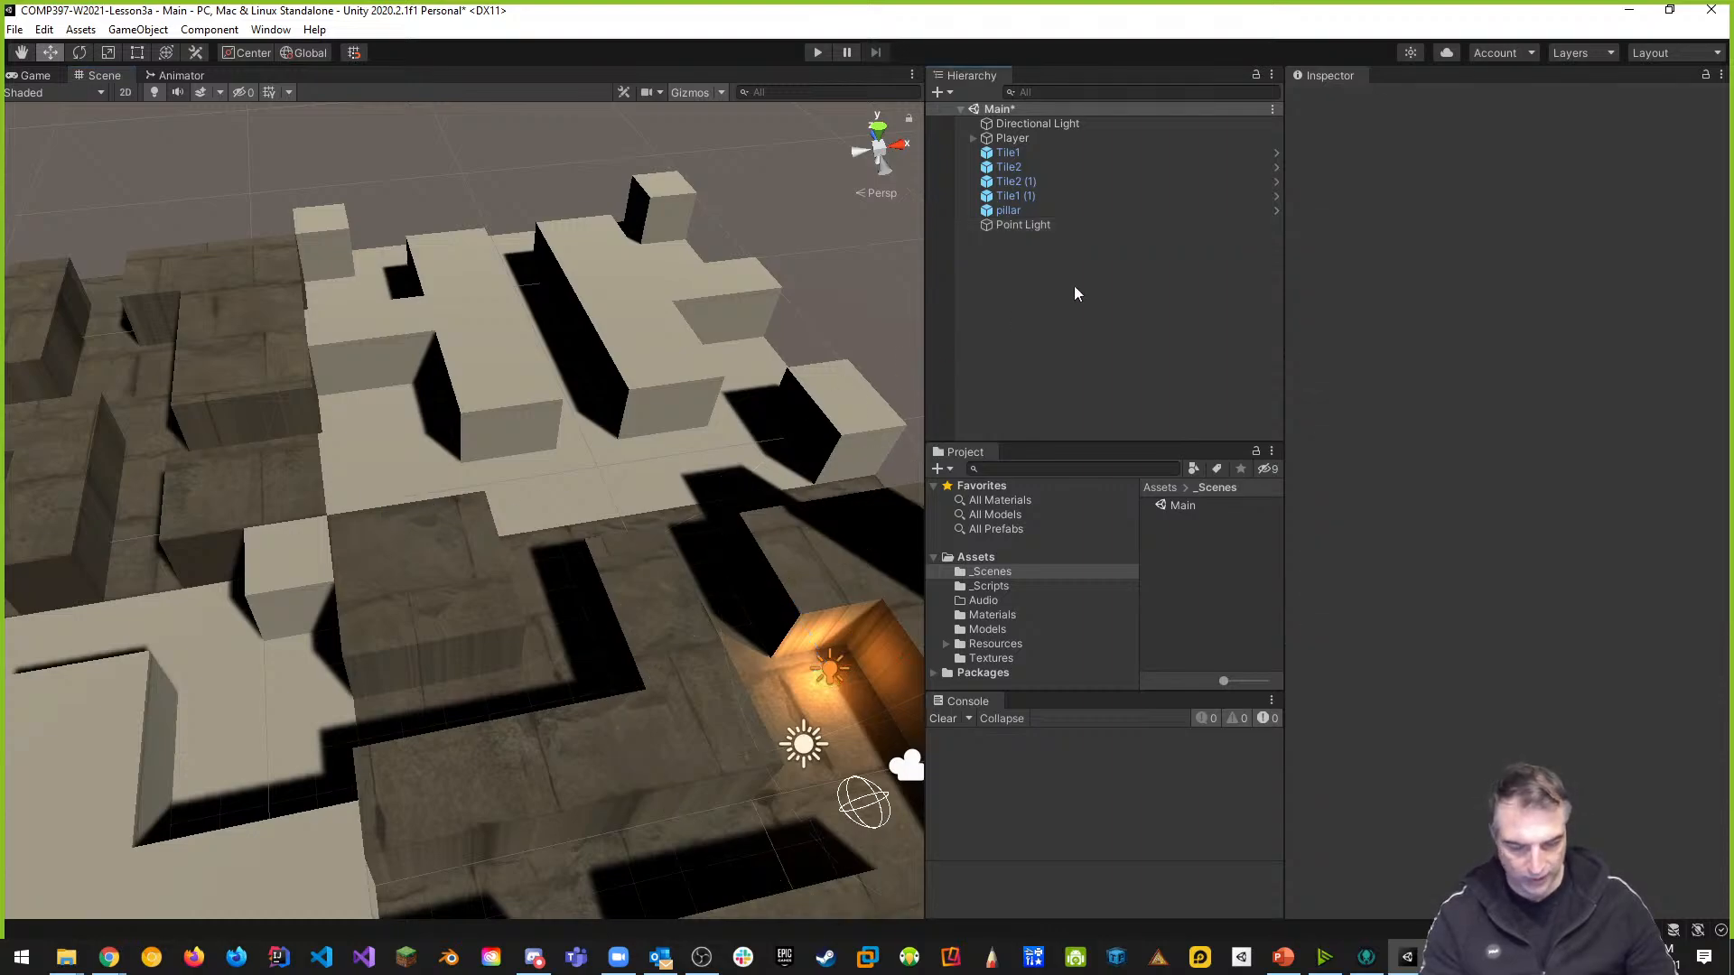
{"action": "right_click", "coordinate": [985, 291]}
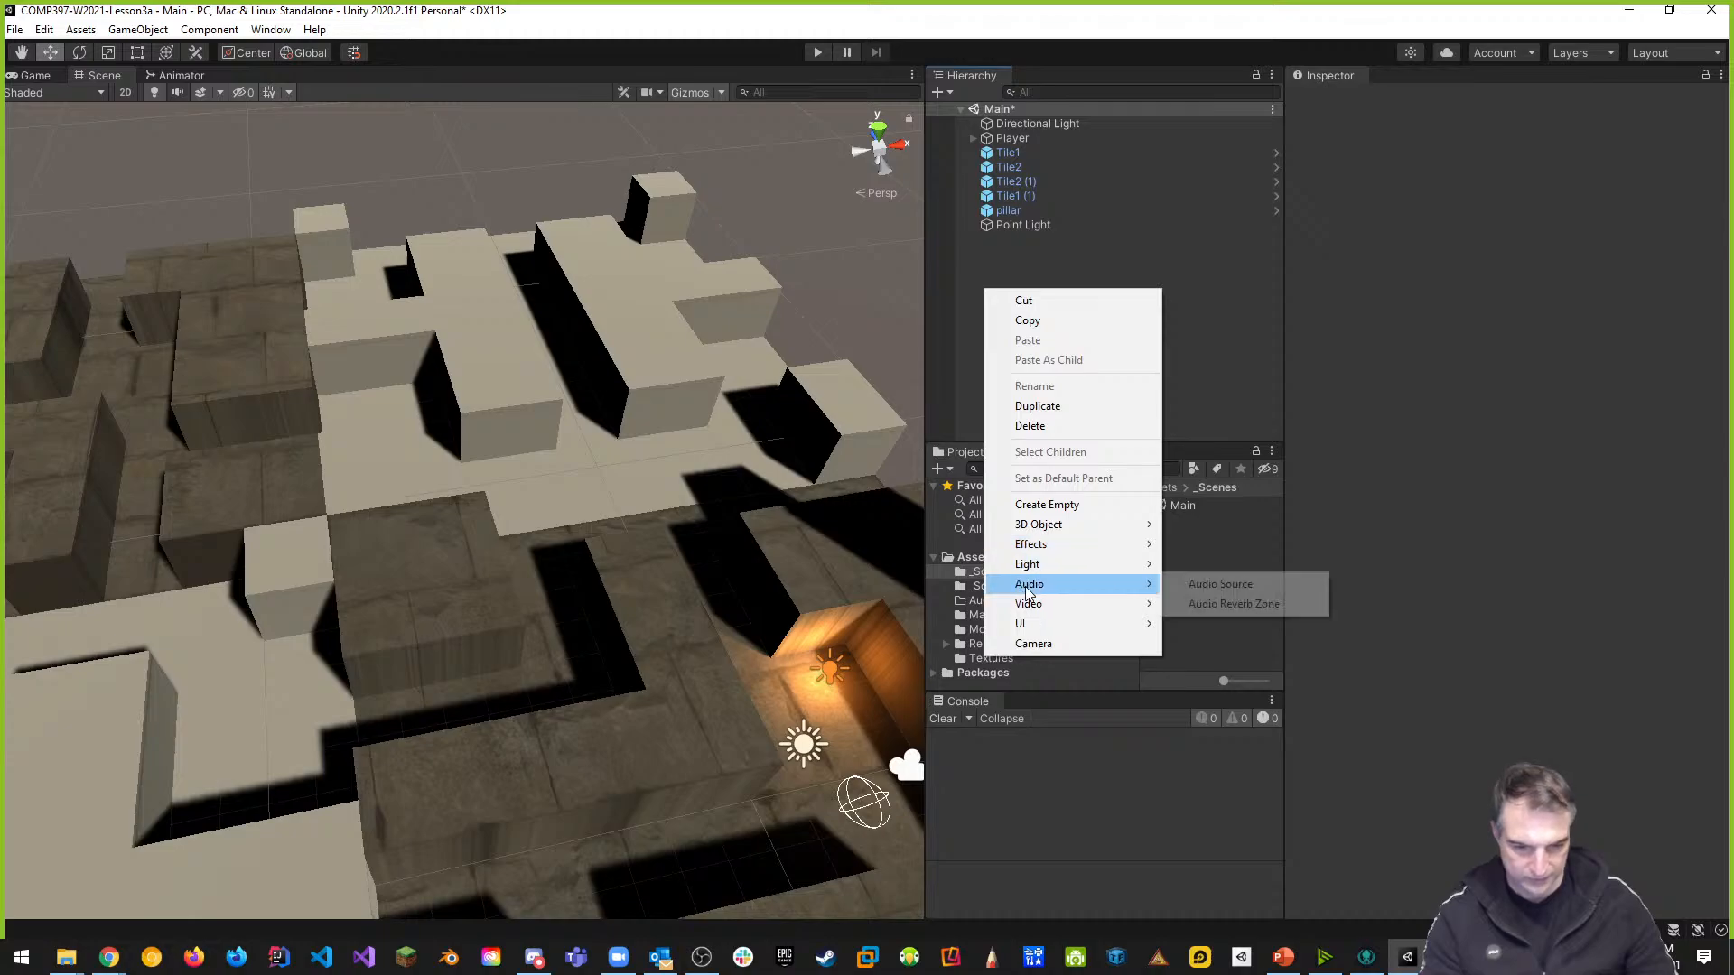
{"action": "mouse_move", "coordinate": [1038, 570]}
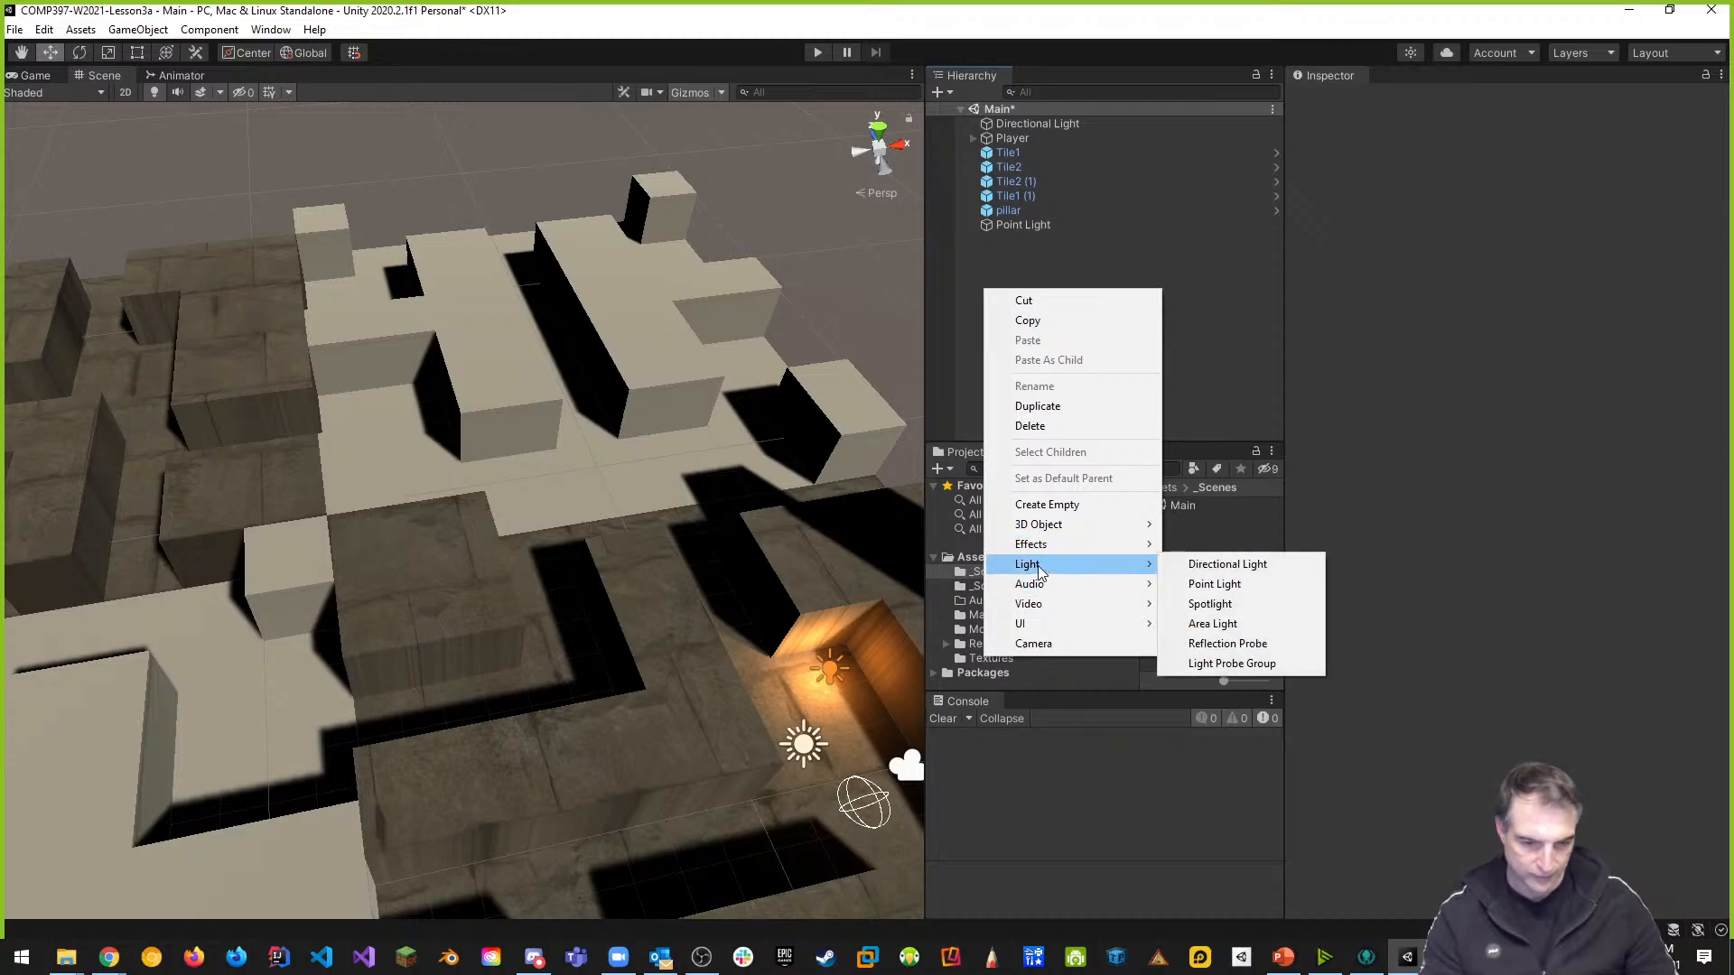
{"action": "left_click", "coordinate": [1245, 606]}
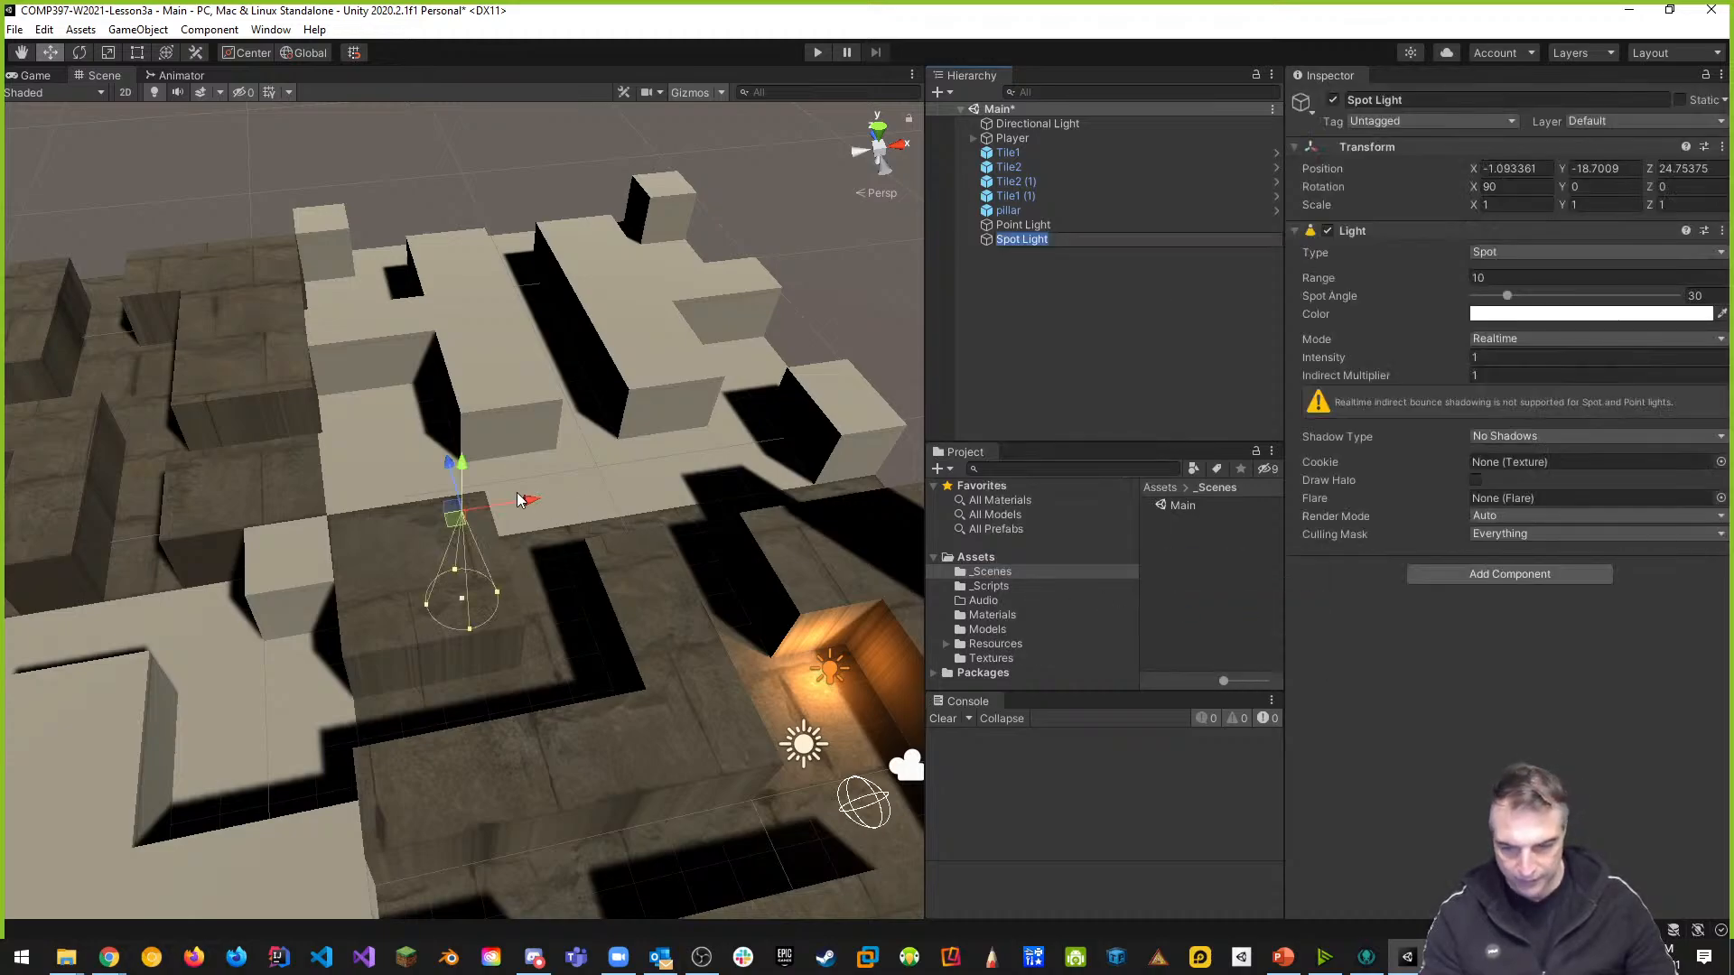
Move the new Spot Light along its X axis to about 6.38
{"action": "left_click_drag", "start_coordinate": [528, 500], "coordinate": [606, 593]}
{"action": "scroll", "coordinate": [606, 592], "scroll_direction": "up", "scroll_amount": 5}
{"action": "middle_click_drag", "start_coordinate": [619, 456], "coordinate": [540, 385]}
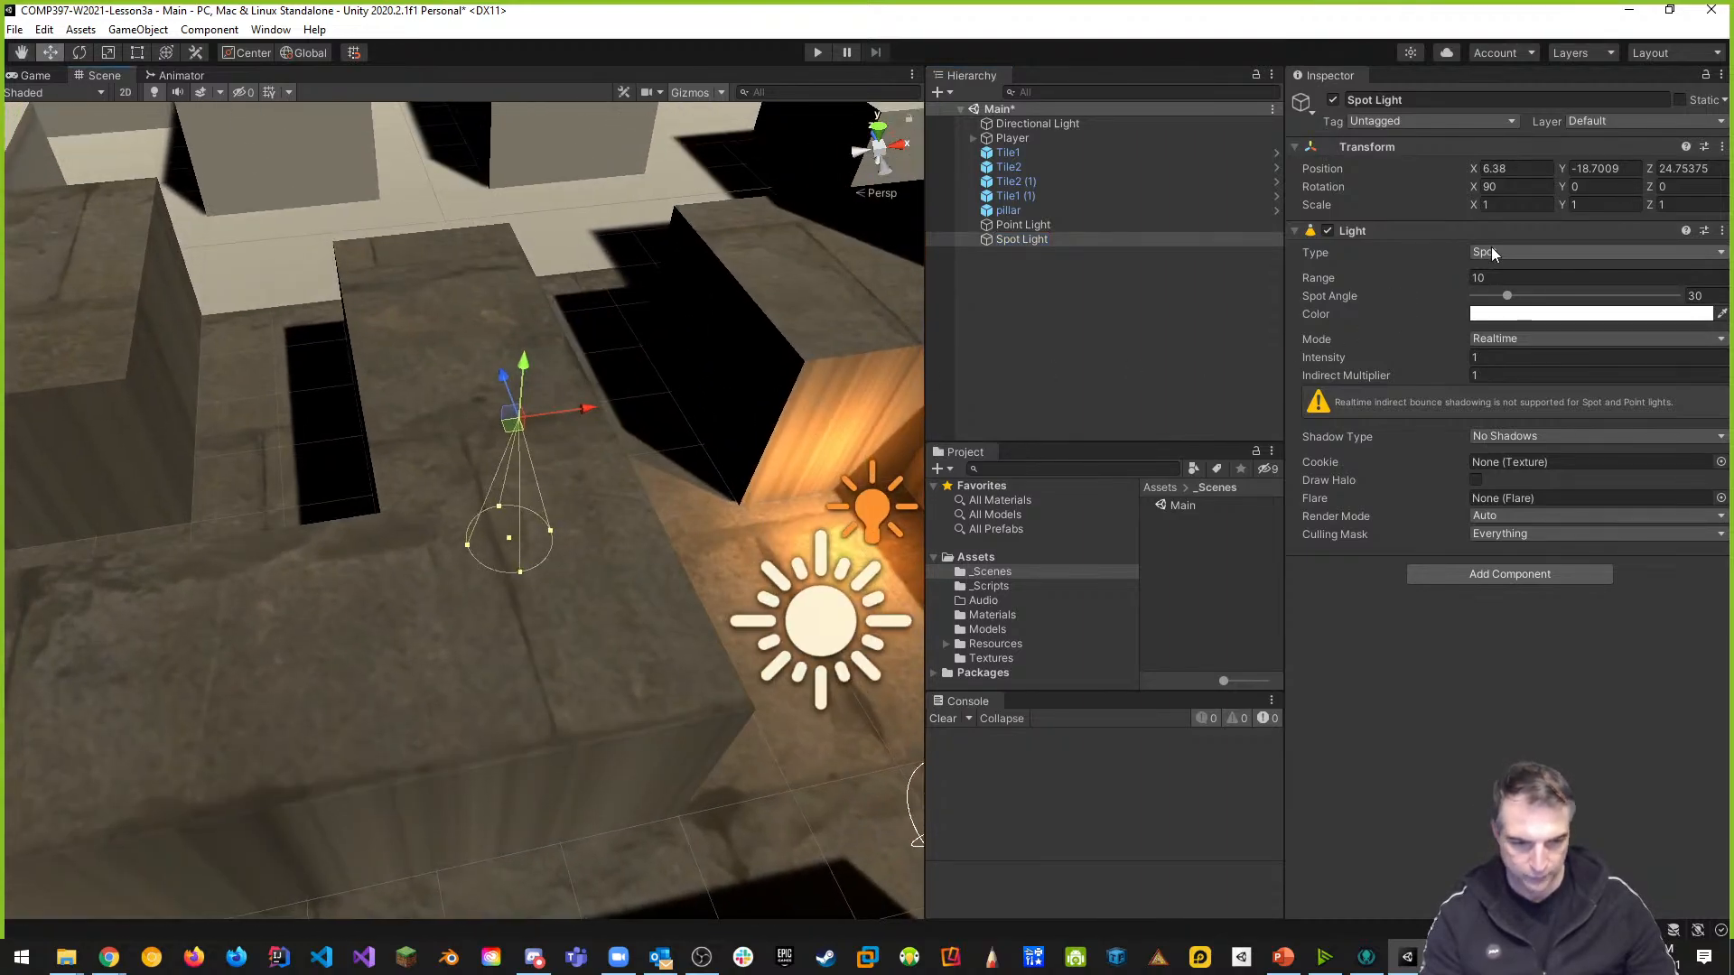
Reset the Spot Light's transform and raise it along its Y axis to about 4.66
{"action": "left_click", "coordinate": [1722, 147]}
{"action": "left_click", "coordinate": [1590, 167]}
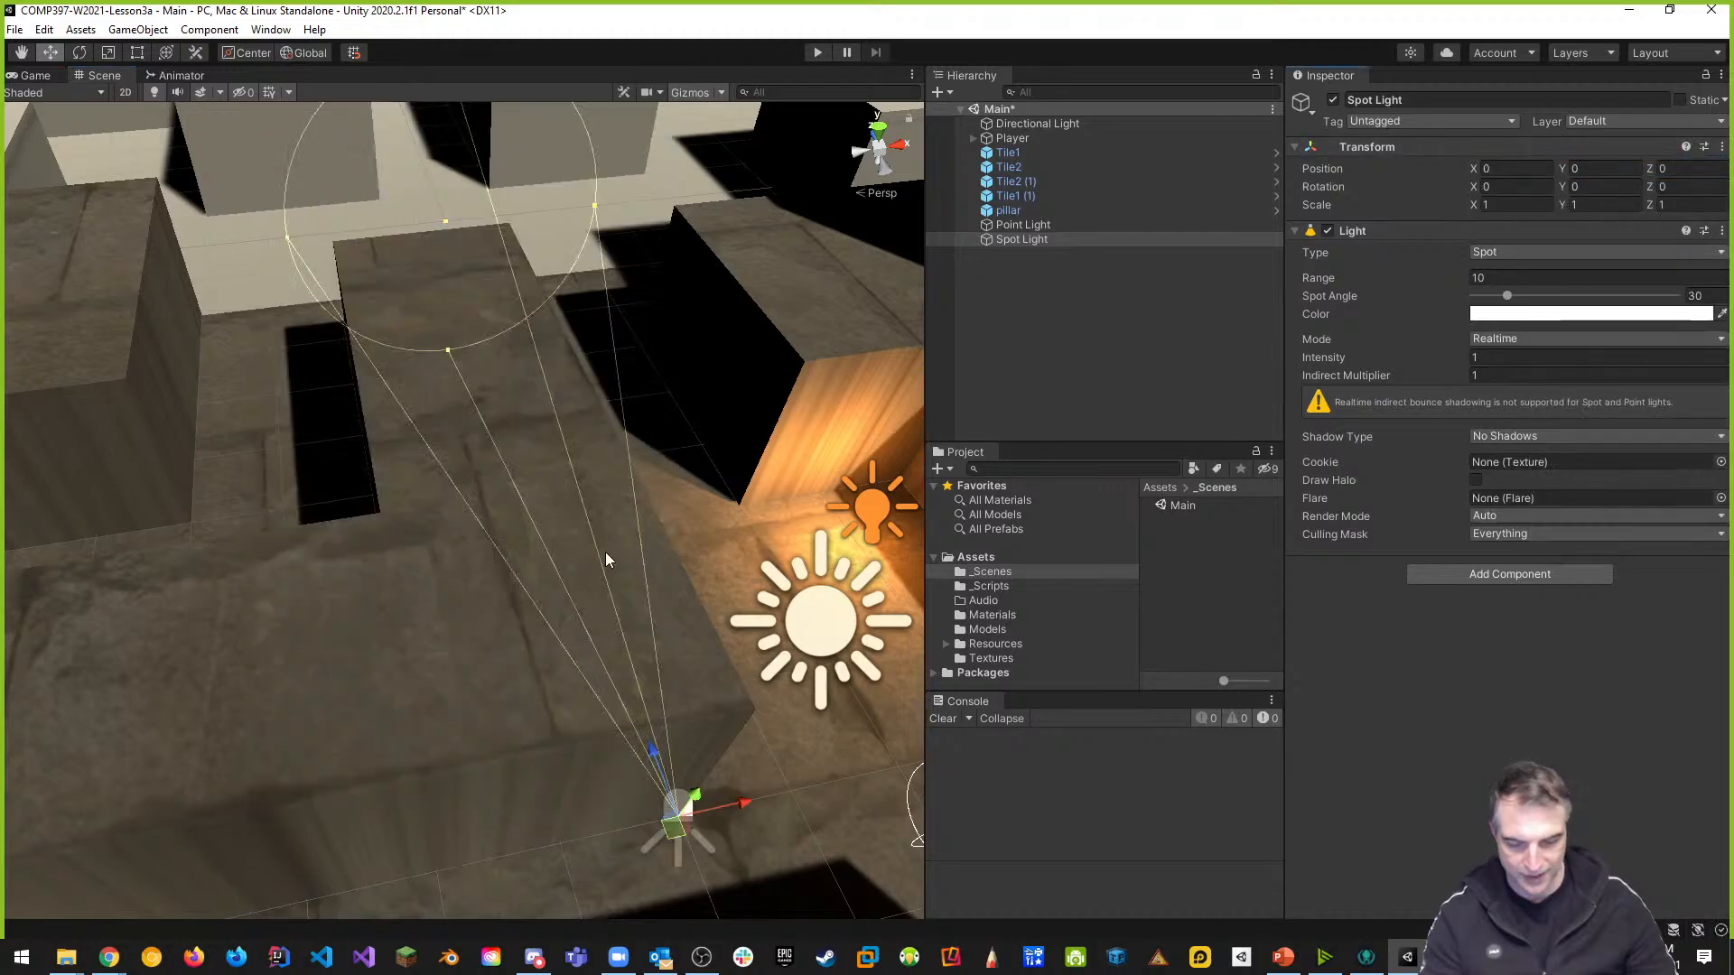
{"action": "scroll", "coordinate": [605, 551], "scroll_direction": "down", "scroll_amount": 6}
{"action": "left_click_drag", "start_coordinate": [537, 578], "coordinate": [551, 456]}
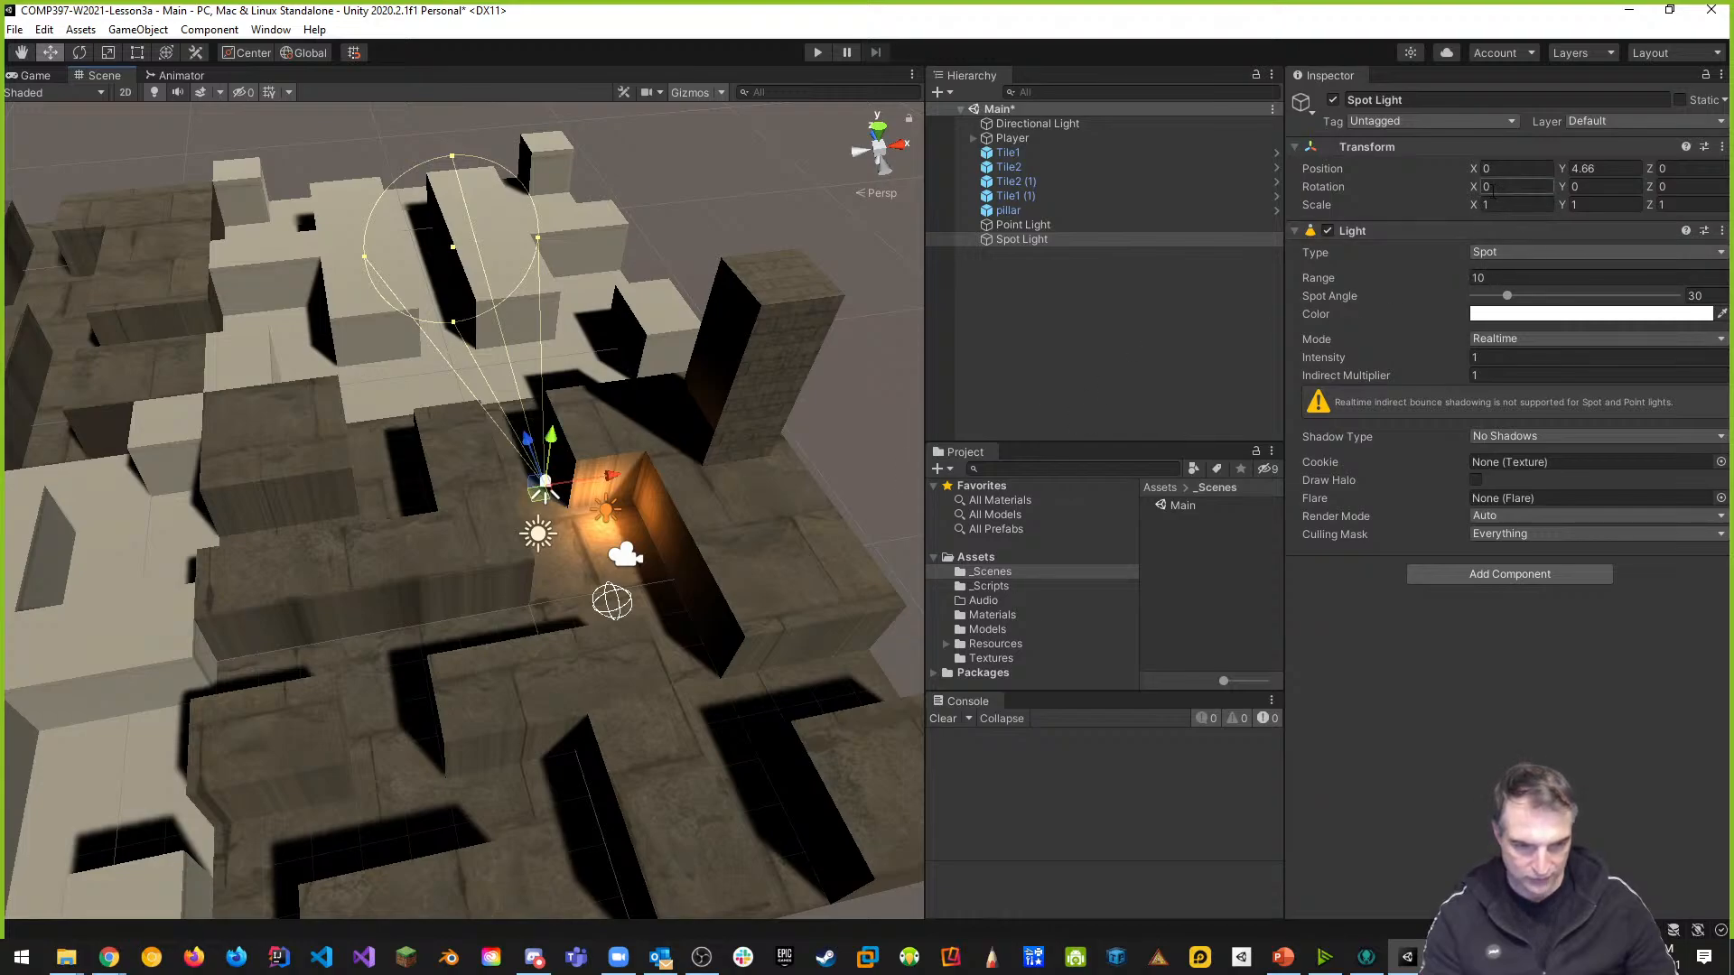
Set the Spot Light's X rotation to 90 and move it to about X -0.772, Y 4.264, Z 2.89
{"action": "left_click_drag", "start_coordinate": [1475, 189], "coordinate": [1550, 190]}
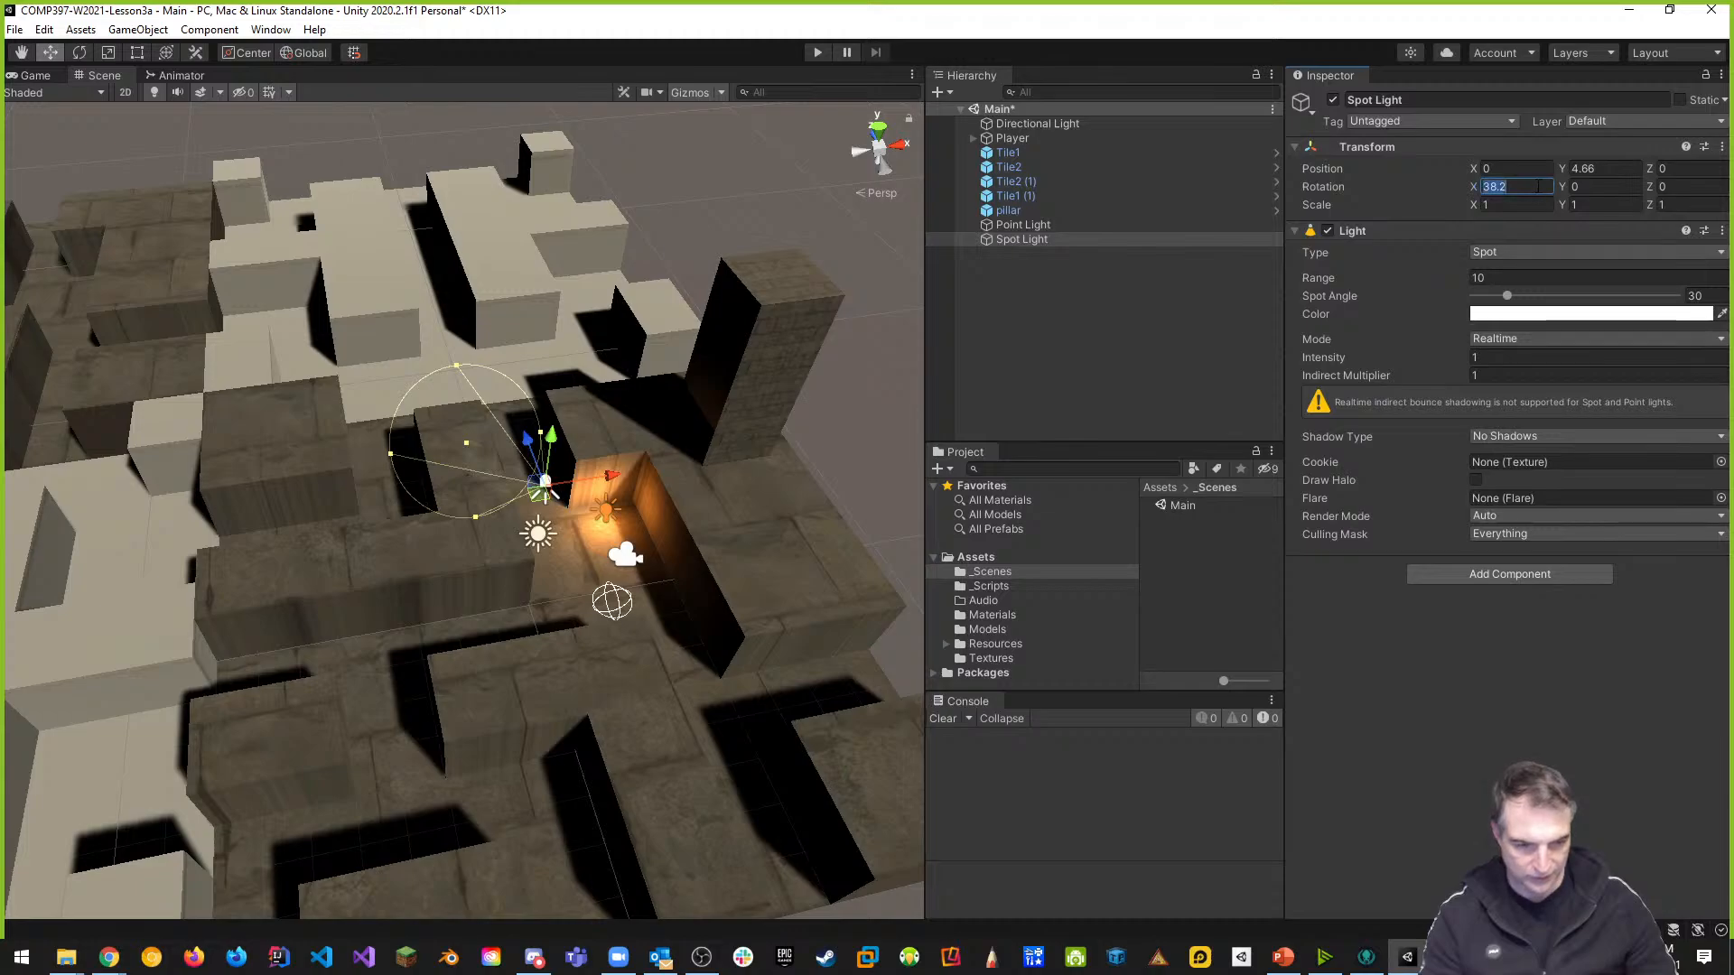
{"action": "type", "text": "90"}
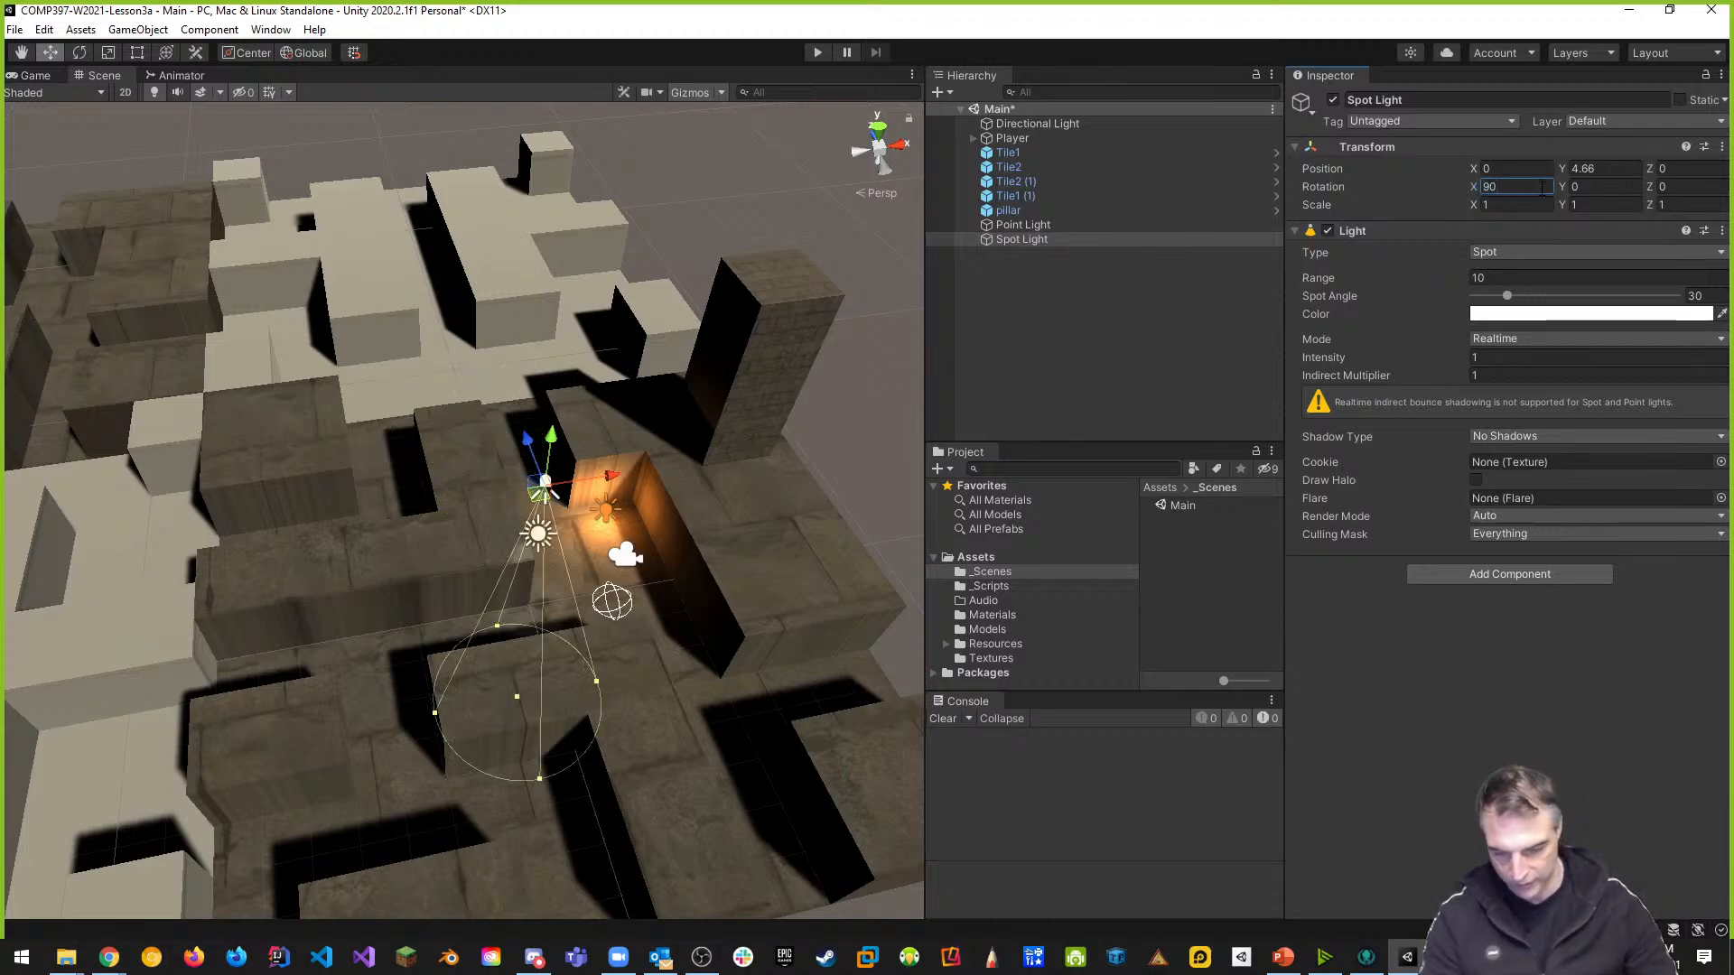
{"action": "left_click_drag", "start_coordinate": [555, 453], "coordinate": [511, 380]}
{"action": "right_click_drag", "start_coordinate": [635, 485], "coordinate": [242, 434]}
{"action": "left_click_drag", "start_coordinate": [323, 480], "coordinate": [321, 407]}
{"action": "left_click_drag", "start_coordinate": [343, 503], "coordinate": [287, 477]}
{"action": "mouse_move", "coordinate": [300, 593]}
{"action": "middle_mouse_down"}
{"action": "mouse_move", "coordinate": [318, 550]}
{"action": "mouse_move", "coordinate": [310, 569]}
{"action": "middle_mouse_up"}
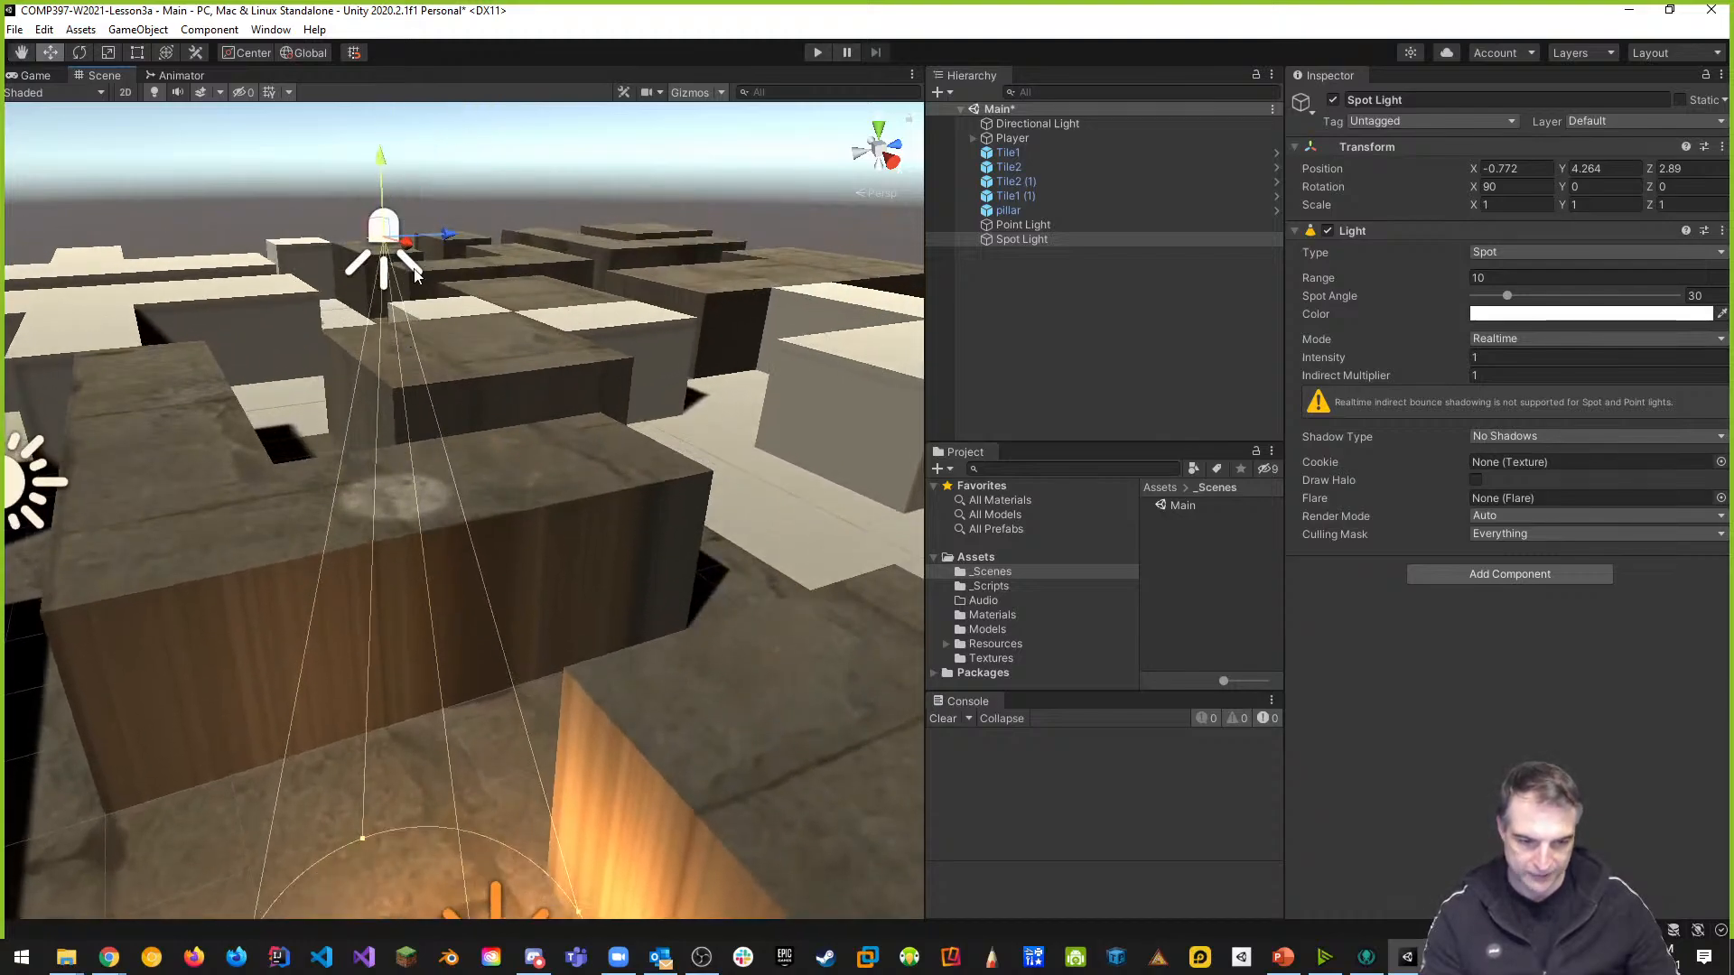
Set the Spot Light's intensity to 5 and raise the light to a Y position of about 7.55
{"action": "scroll", "coordinate": [338, 804], "scroll_direction": "down", "scroll_amount": 3}
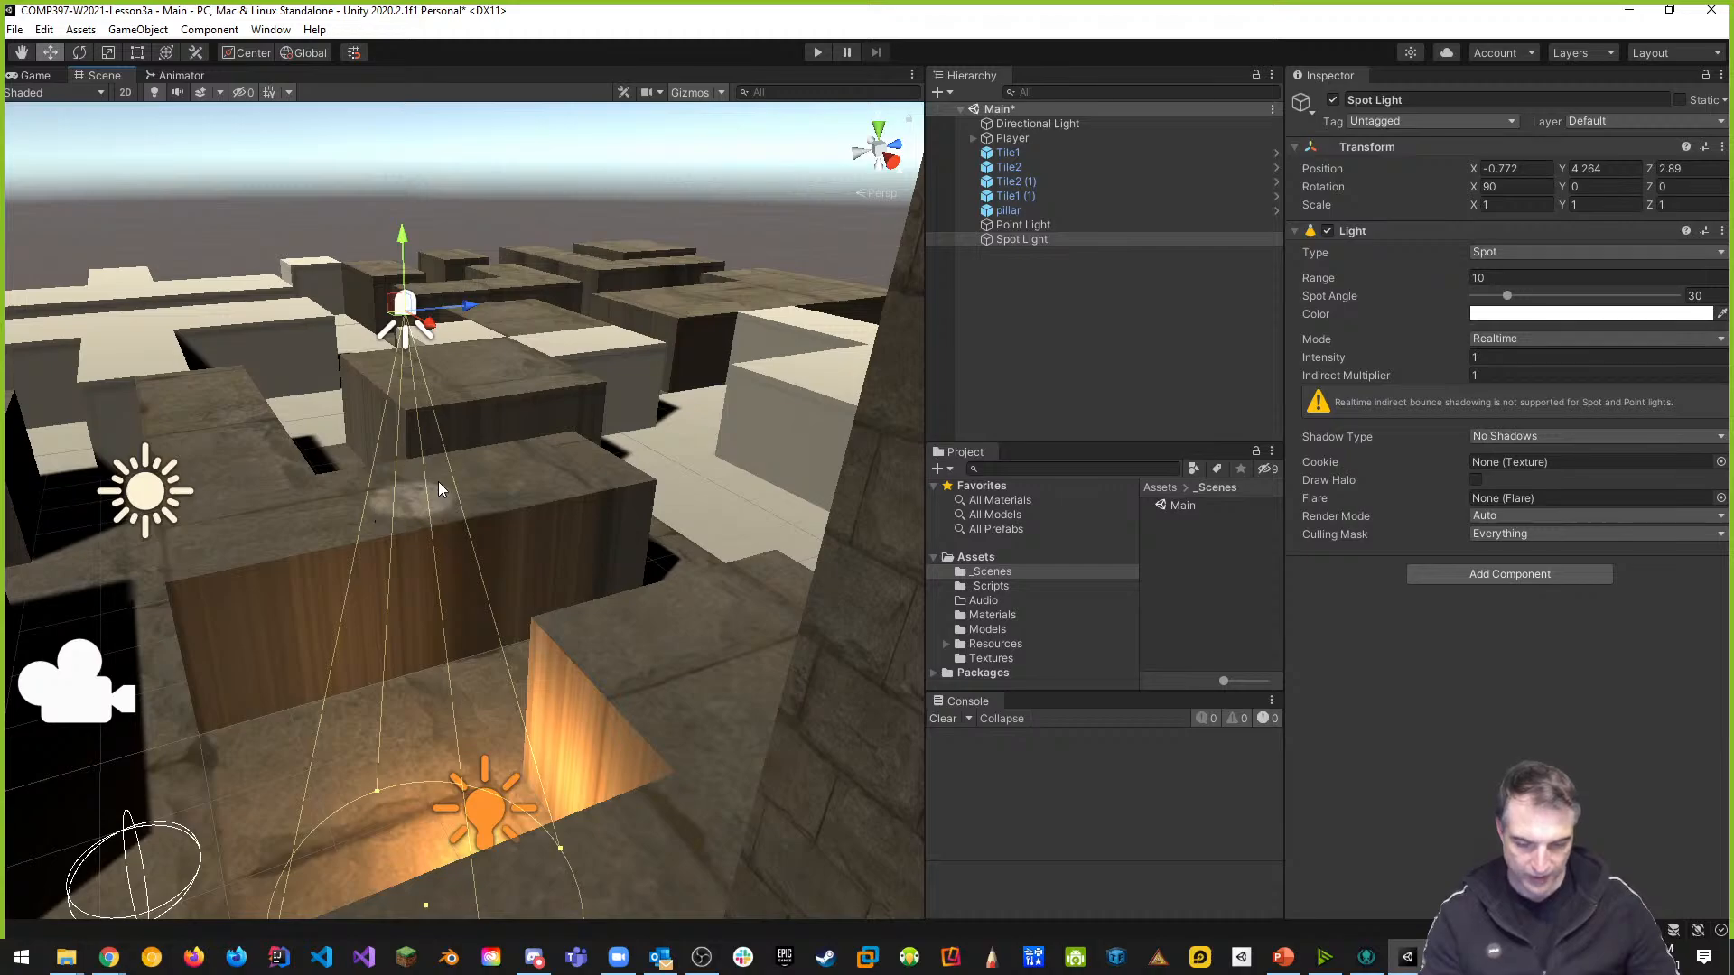
{"action": "left_click", "coordinate": [1478, 356]}
{"action": "type", "text": "5"}
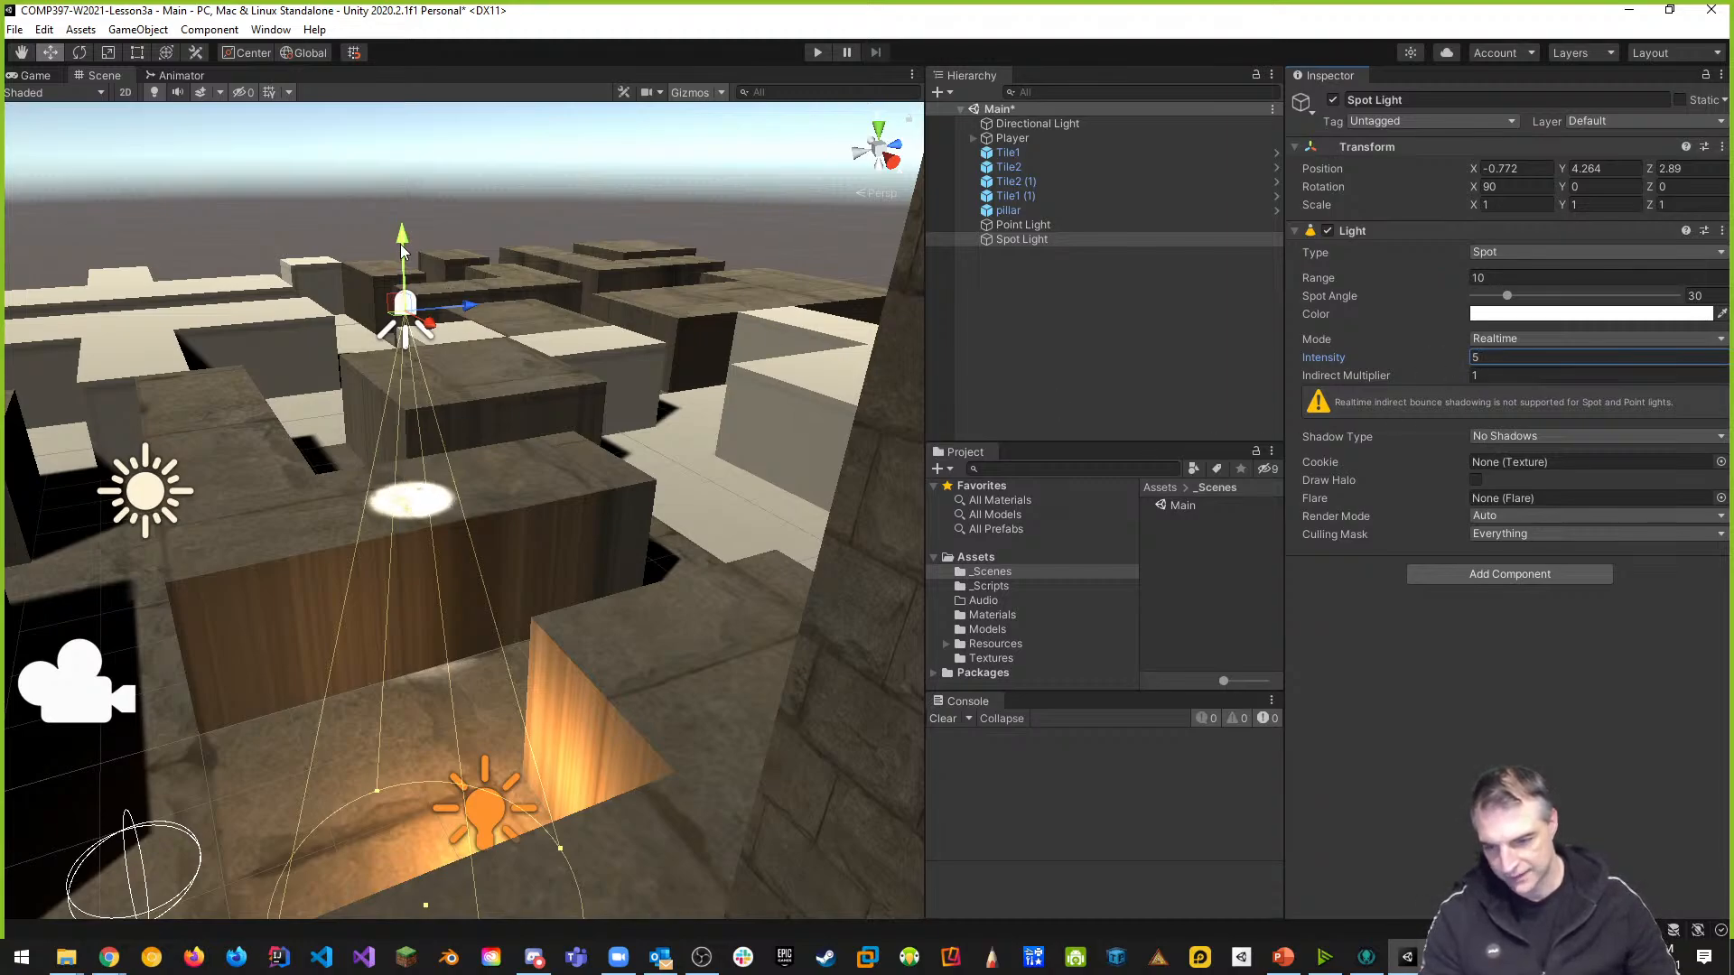
{"action": "left_click_drag", "start_coordinate": [401, 237], "coordinate": [376, 0]}
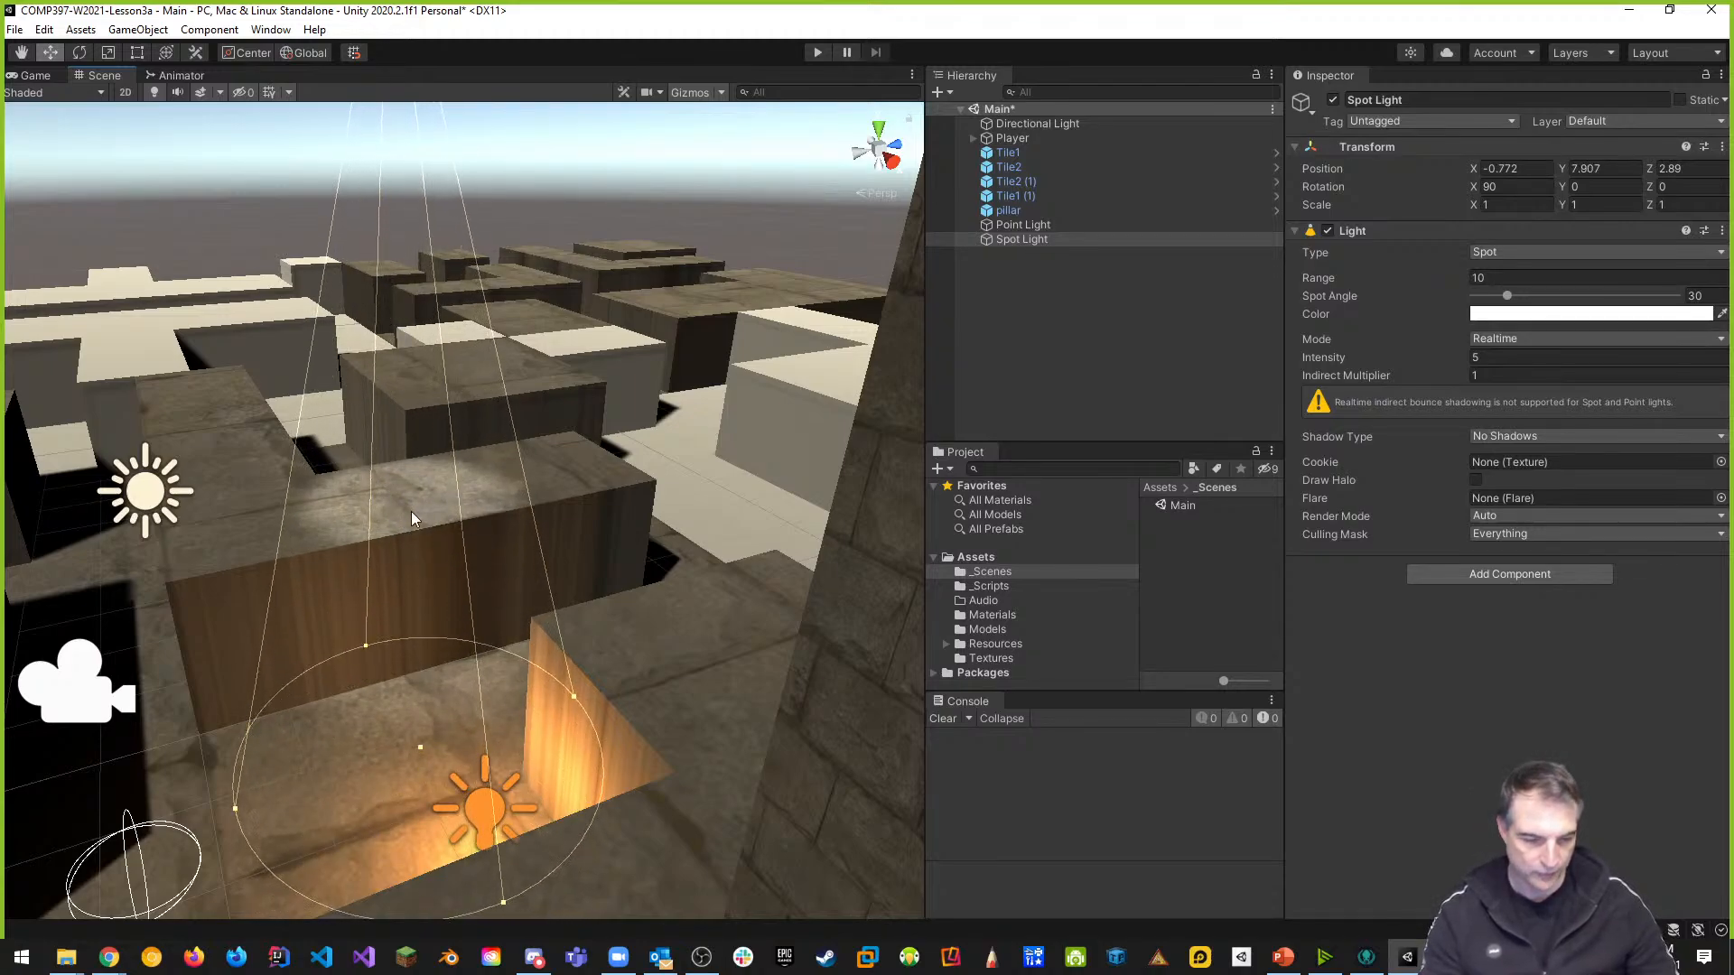
{"action": "scroll", "coordinate": [349, 470], "scroll_direction": "down", "scroll_amount": 2}
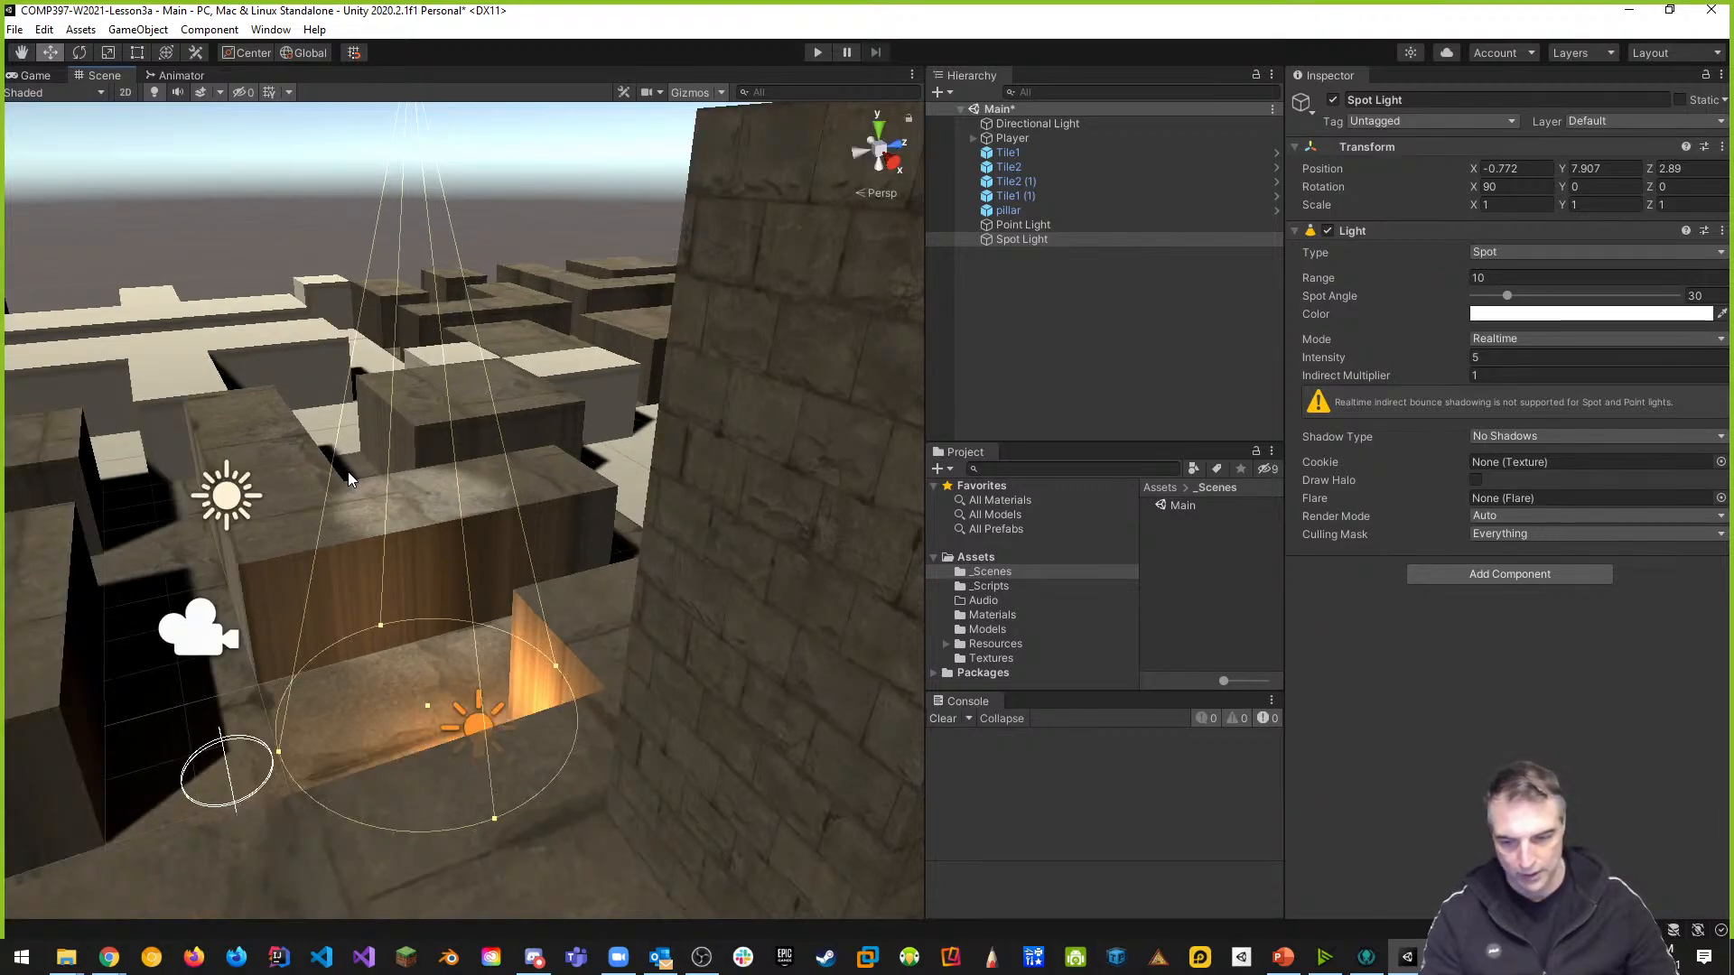
{"action": "scroll", "coordinate": [361, 472], "scroll_direction": "down", "scroll_amount": 3}
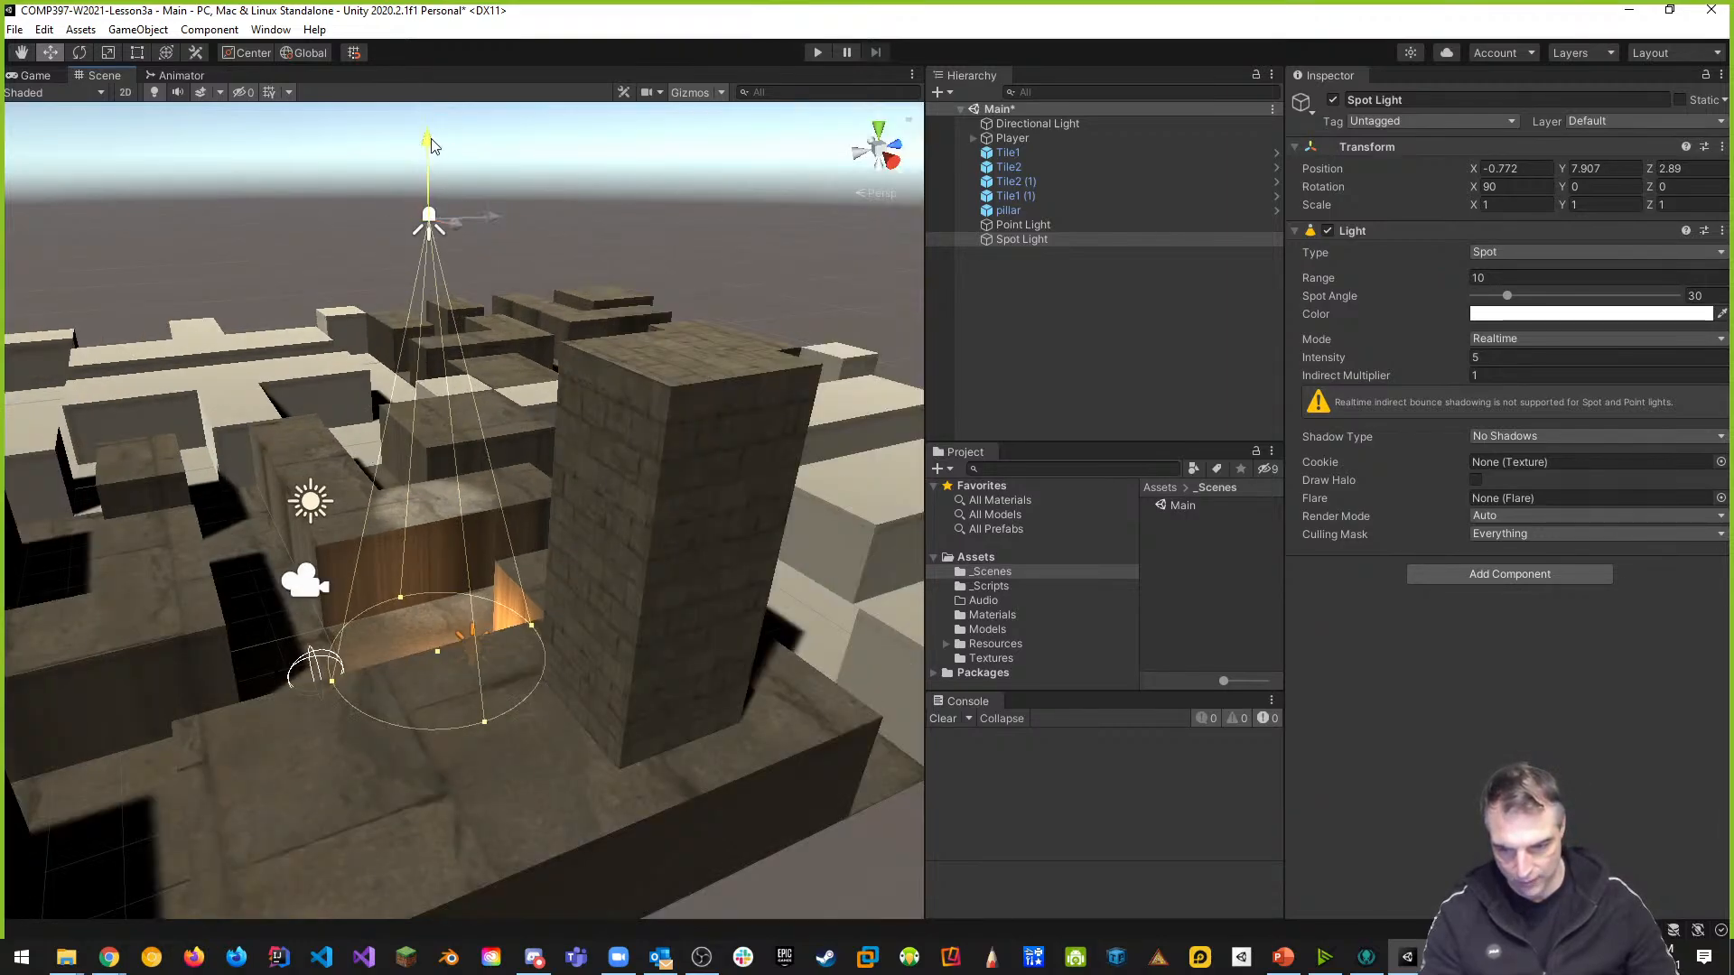
{"action": "left_click_drag", "start_coordinate": [428, 145], "coordinate": [409, 174]}
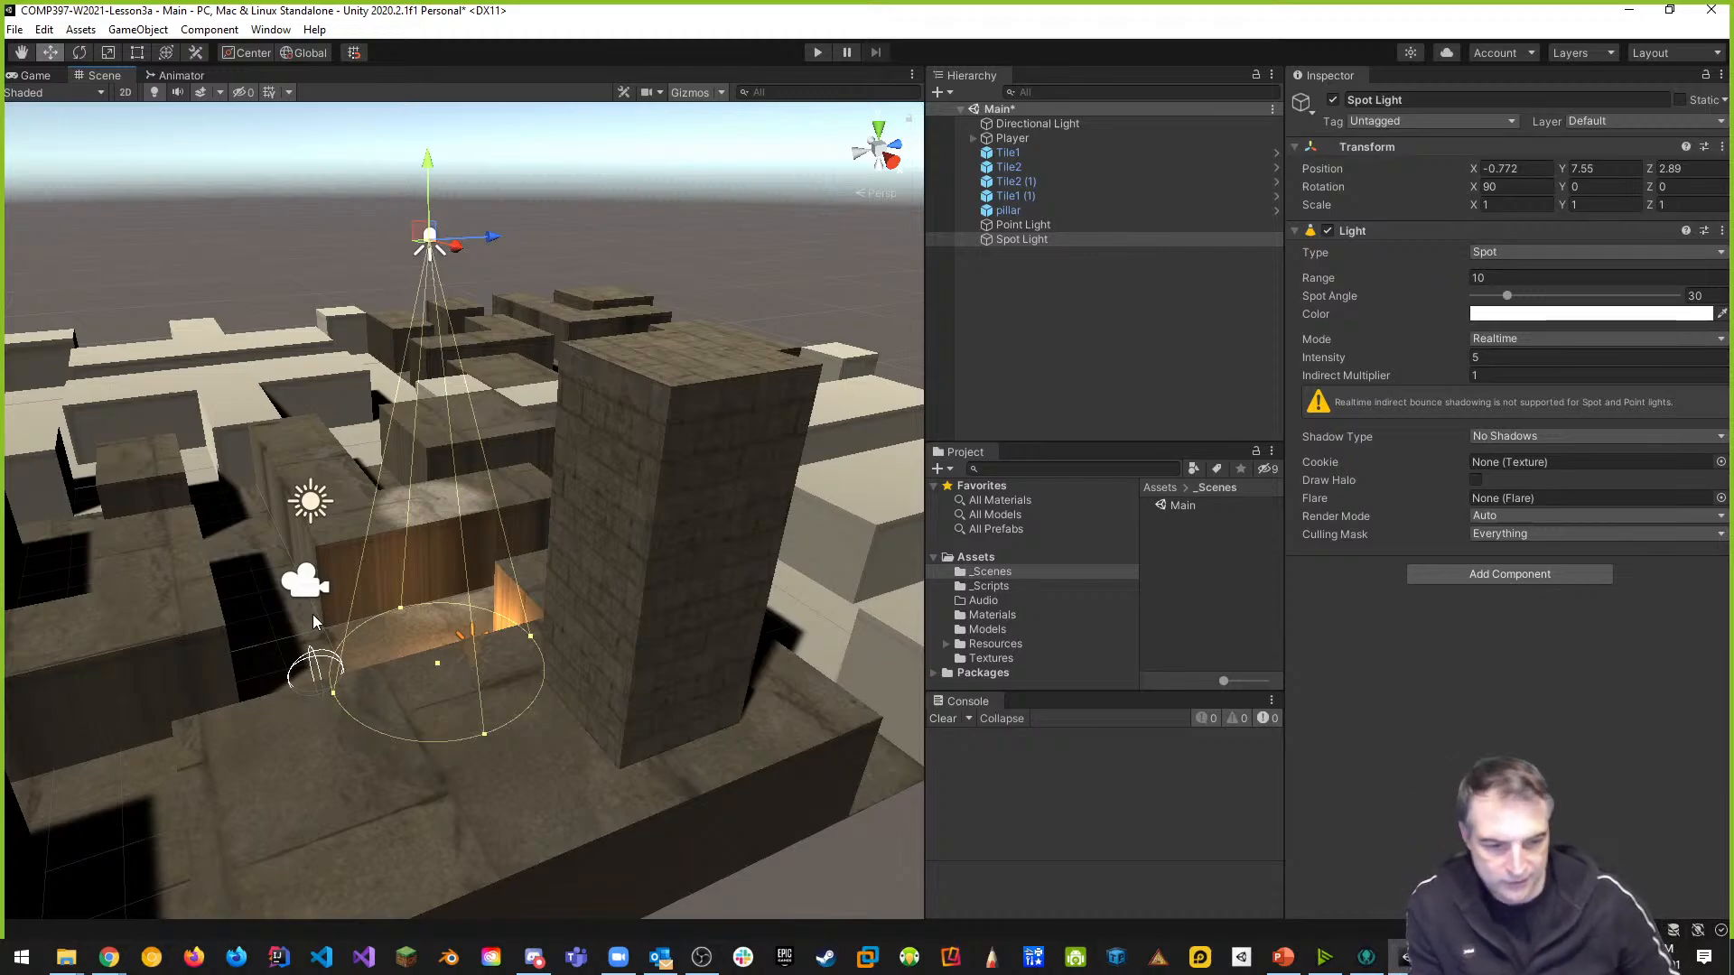
Give the Spot Light Soft Shadows and set its render mode to Important
{"action": "left_click", "coordinate": [1514, 439]}
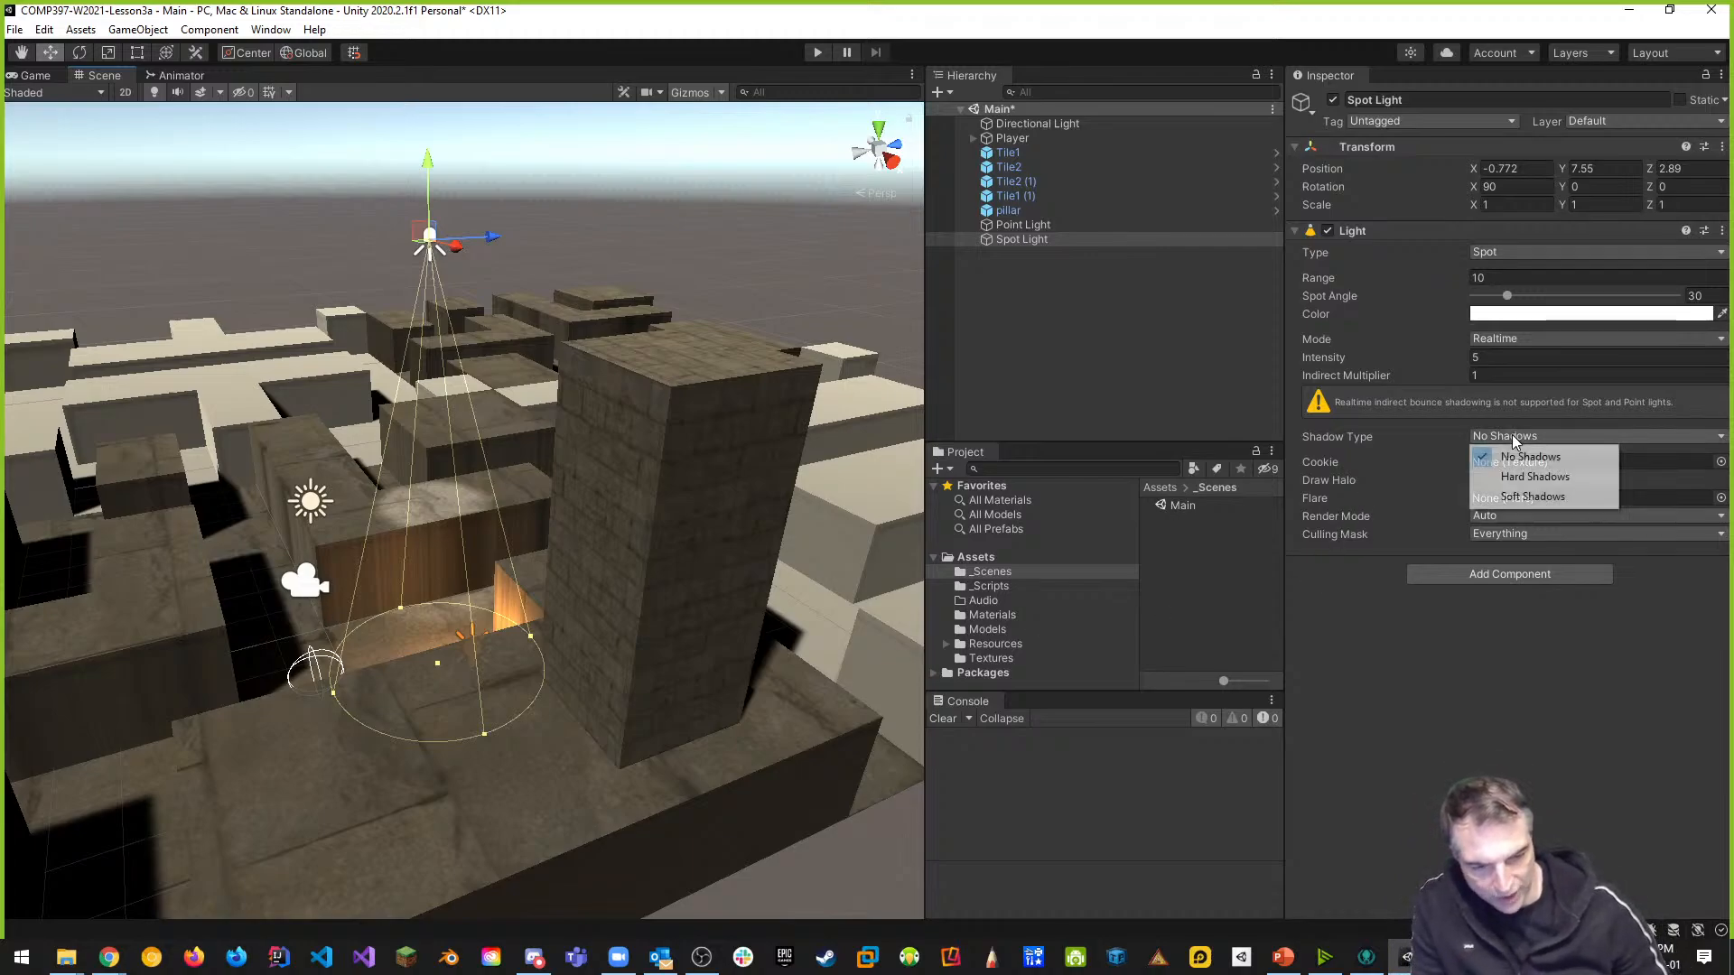
{"action": "left_click", "coordinate": [1521, 499]}
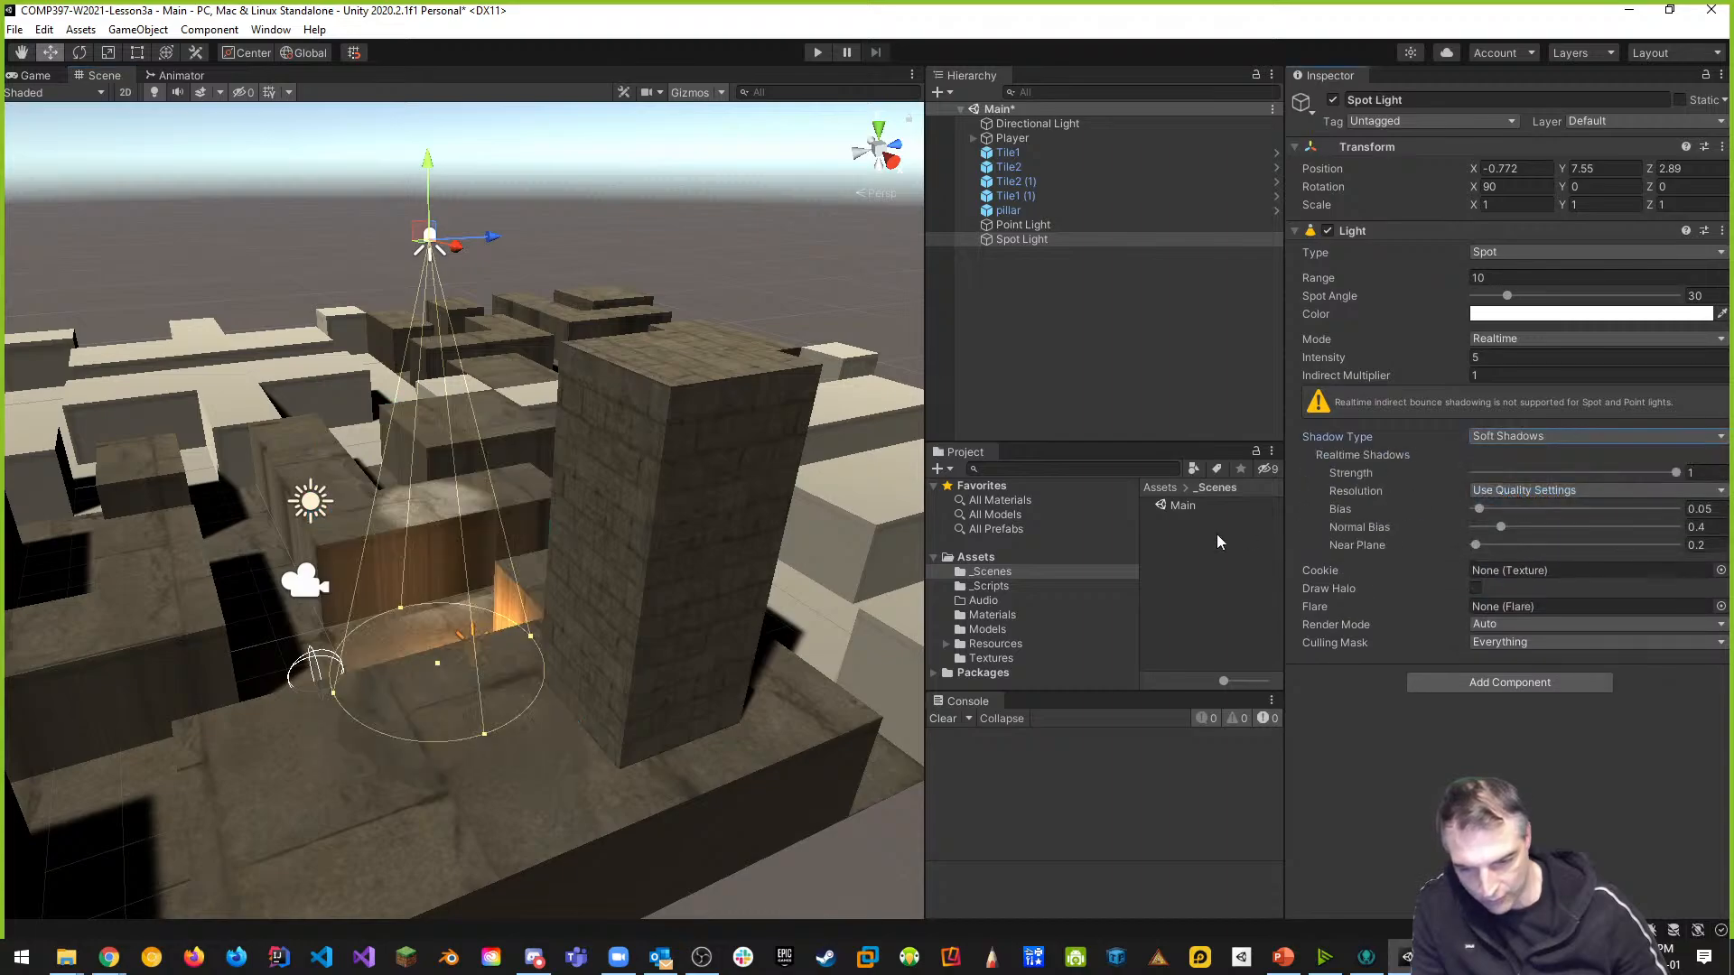
{"action": "left_click", "coordinate": [1510, 625]}
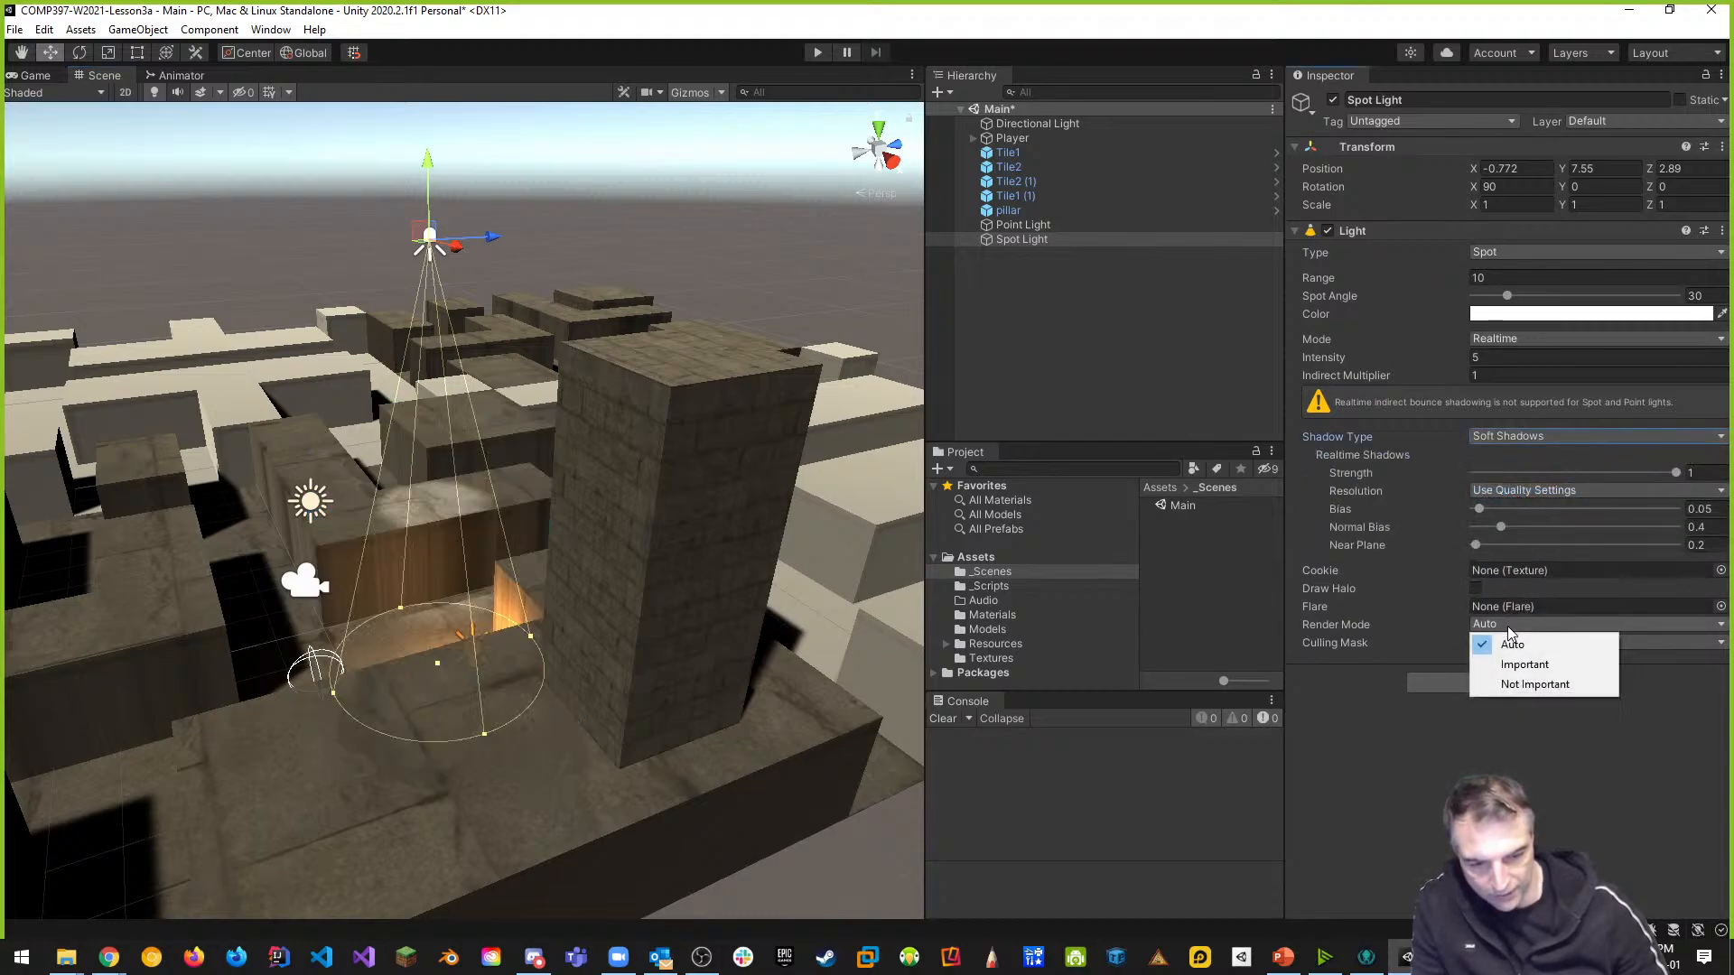
{"action": "left_click", "coordinate": [1526, 666]}
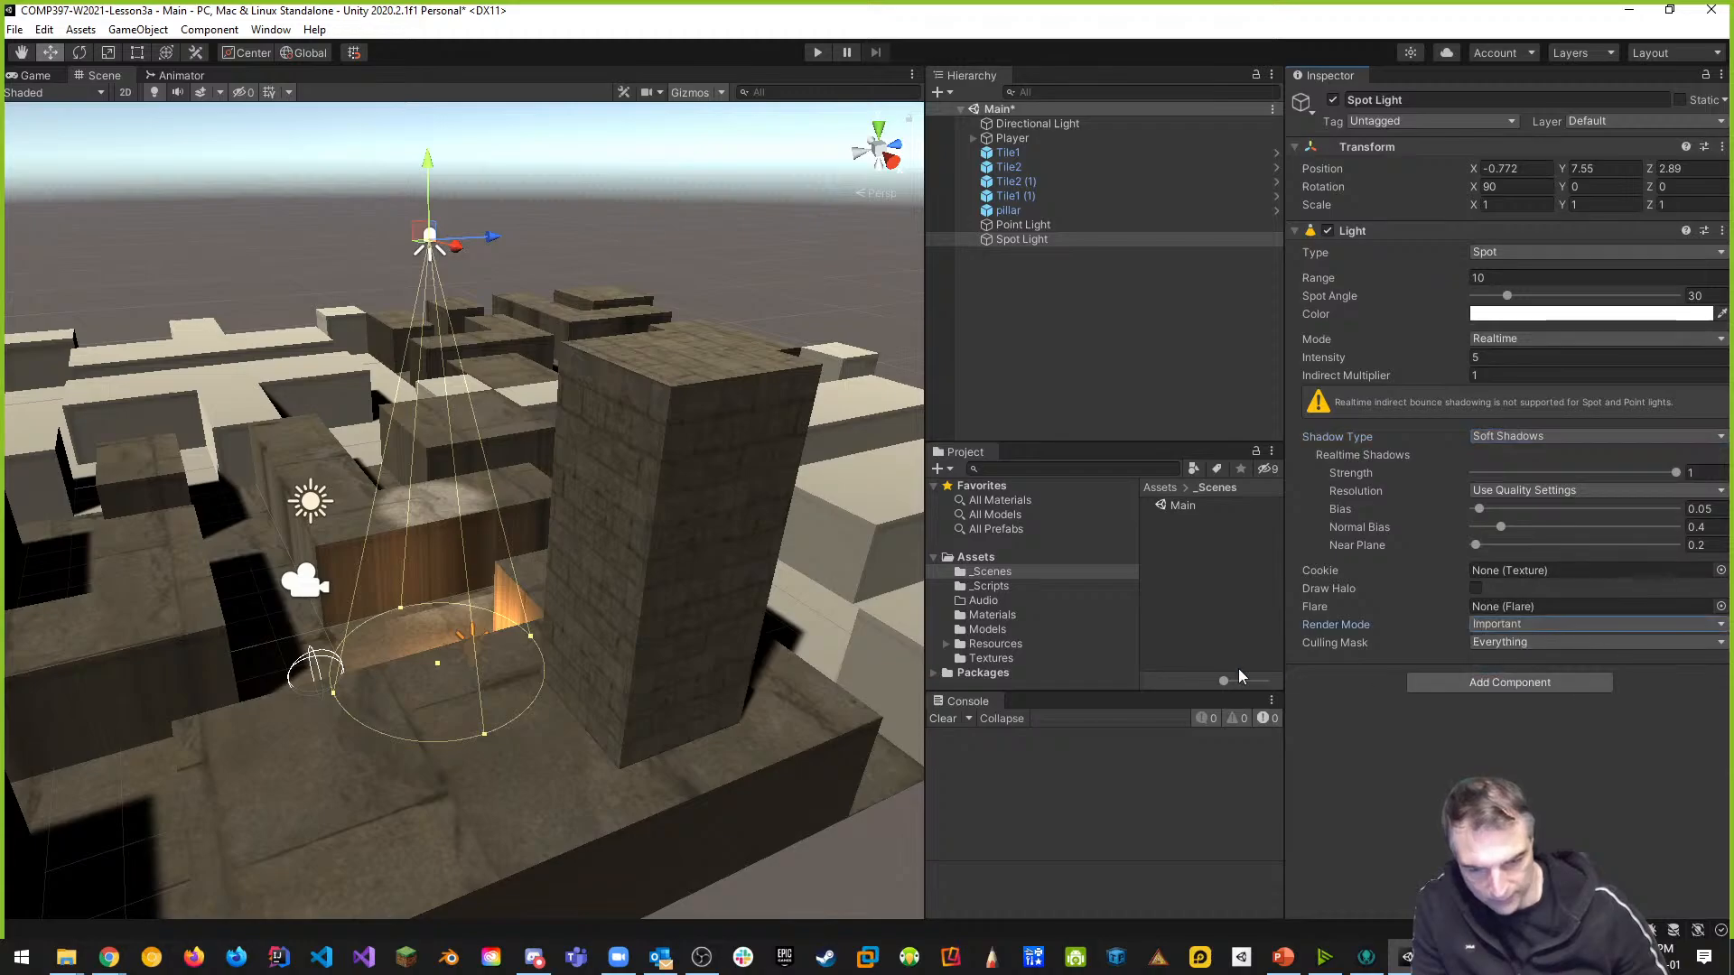
Move the Spot Light over the tile walls to about X 0.864 and Z 5.55
{"action": "right_click_drag", "start_coordinate": [421, 533], "coordinate": [490, 542]}
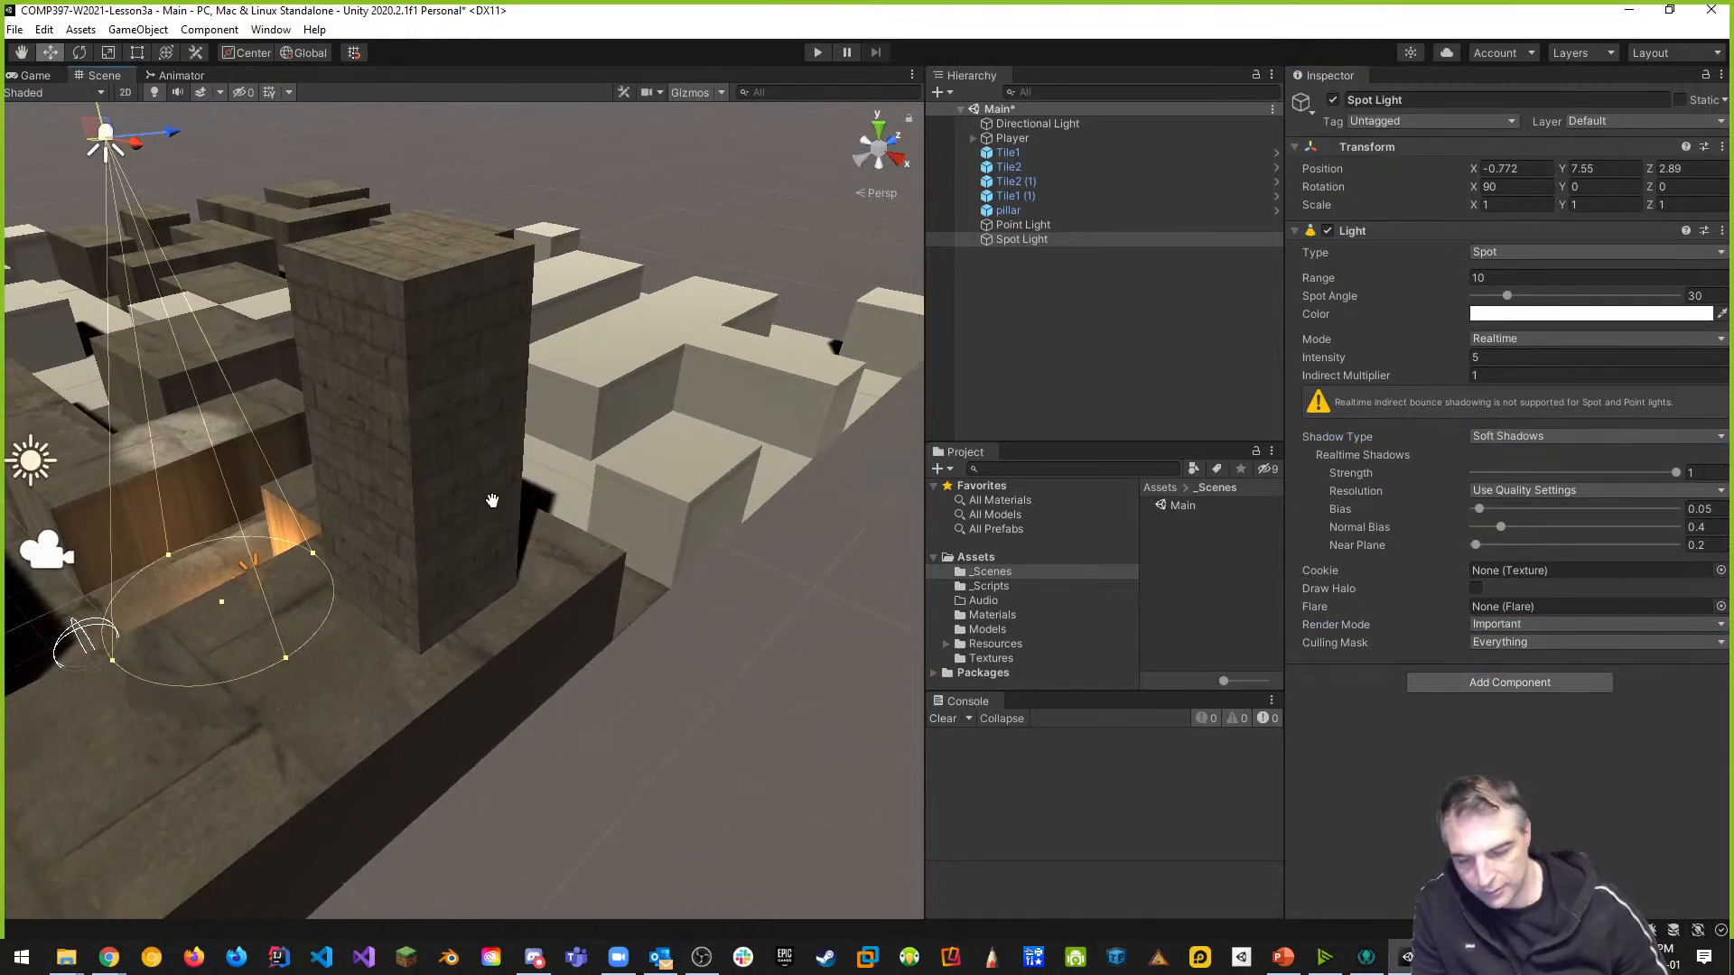
{"action": "middle_click_drag", "start_coordinate": [490, 502], "coordinate": [583, 534]}
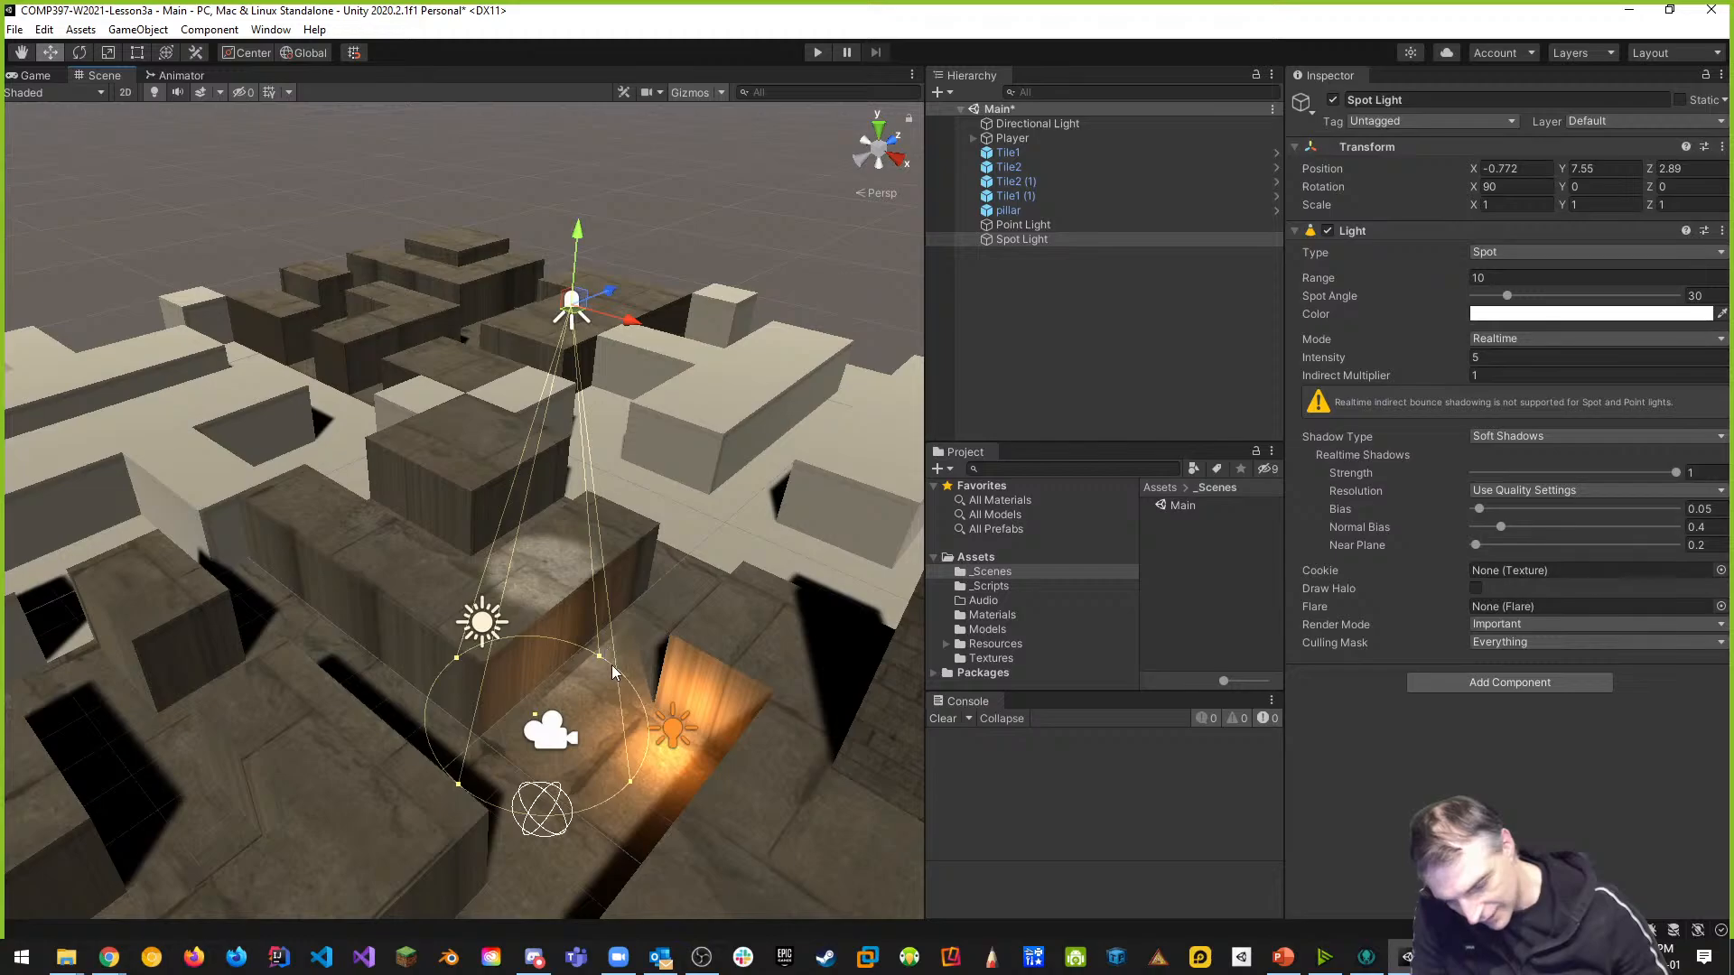
{"action": "scroll", "coordinate": [612, 671], "scroll_direction": "up", "scroll_amount": 3}
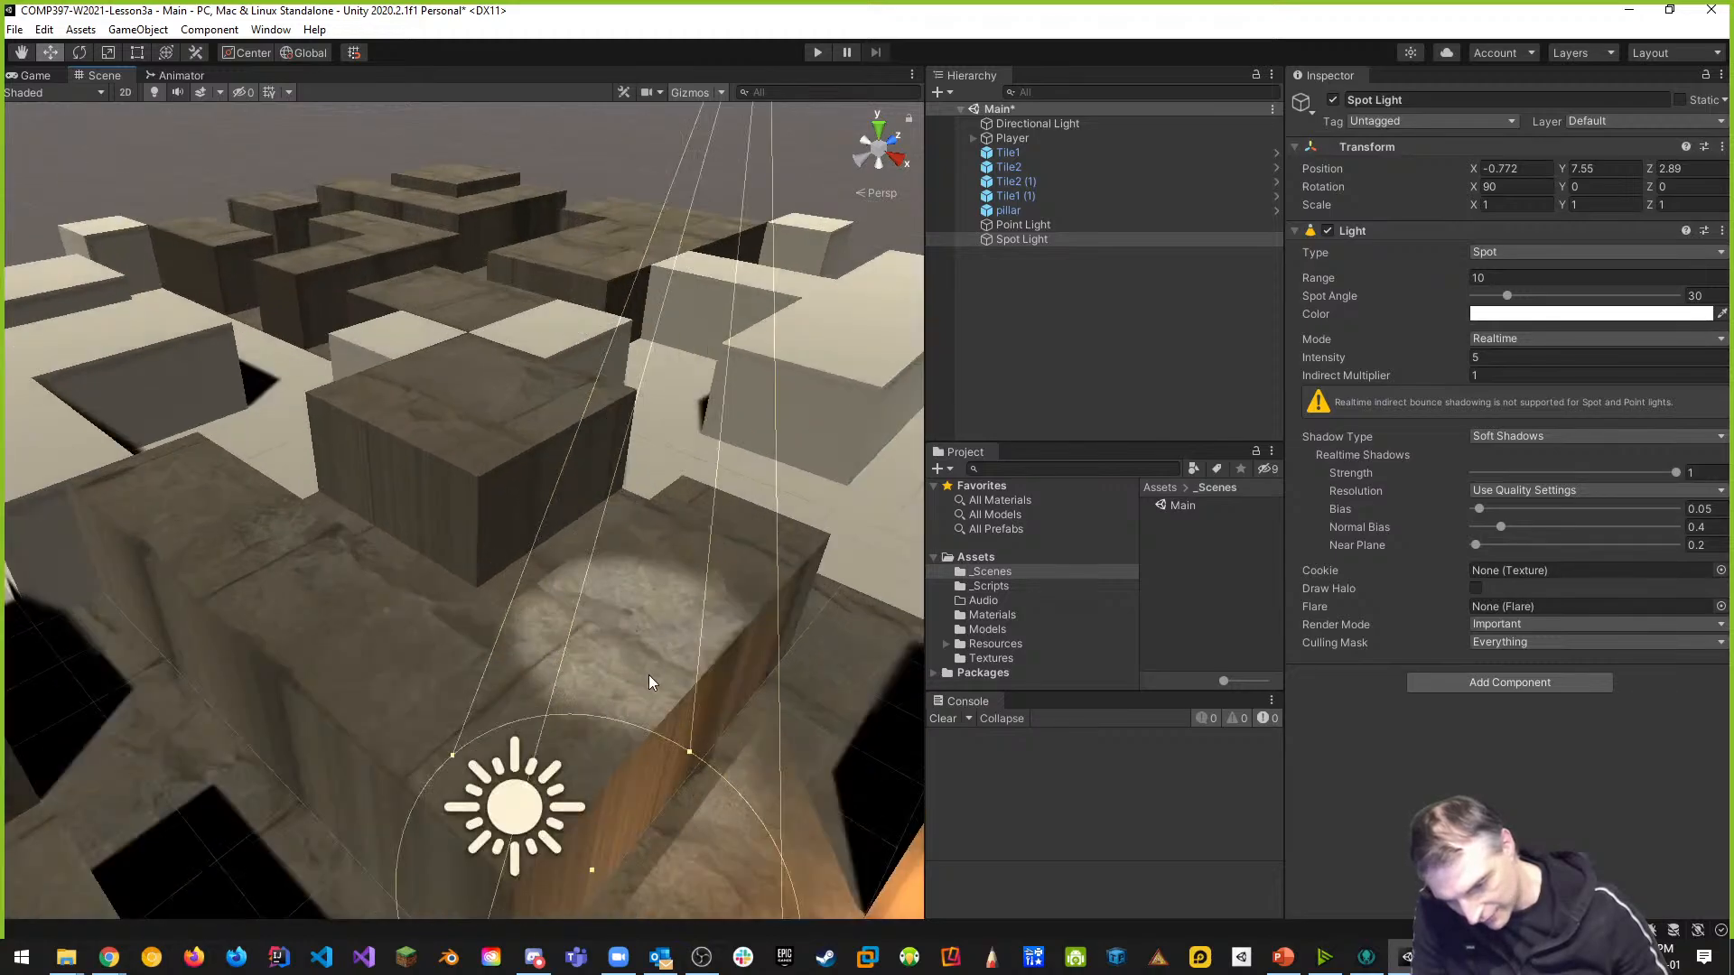
{"action": "scroll", "coordinate": [649, 677], "scroll_direction": "down", "scroll_amount": 3}
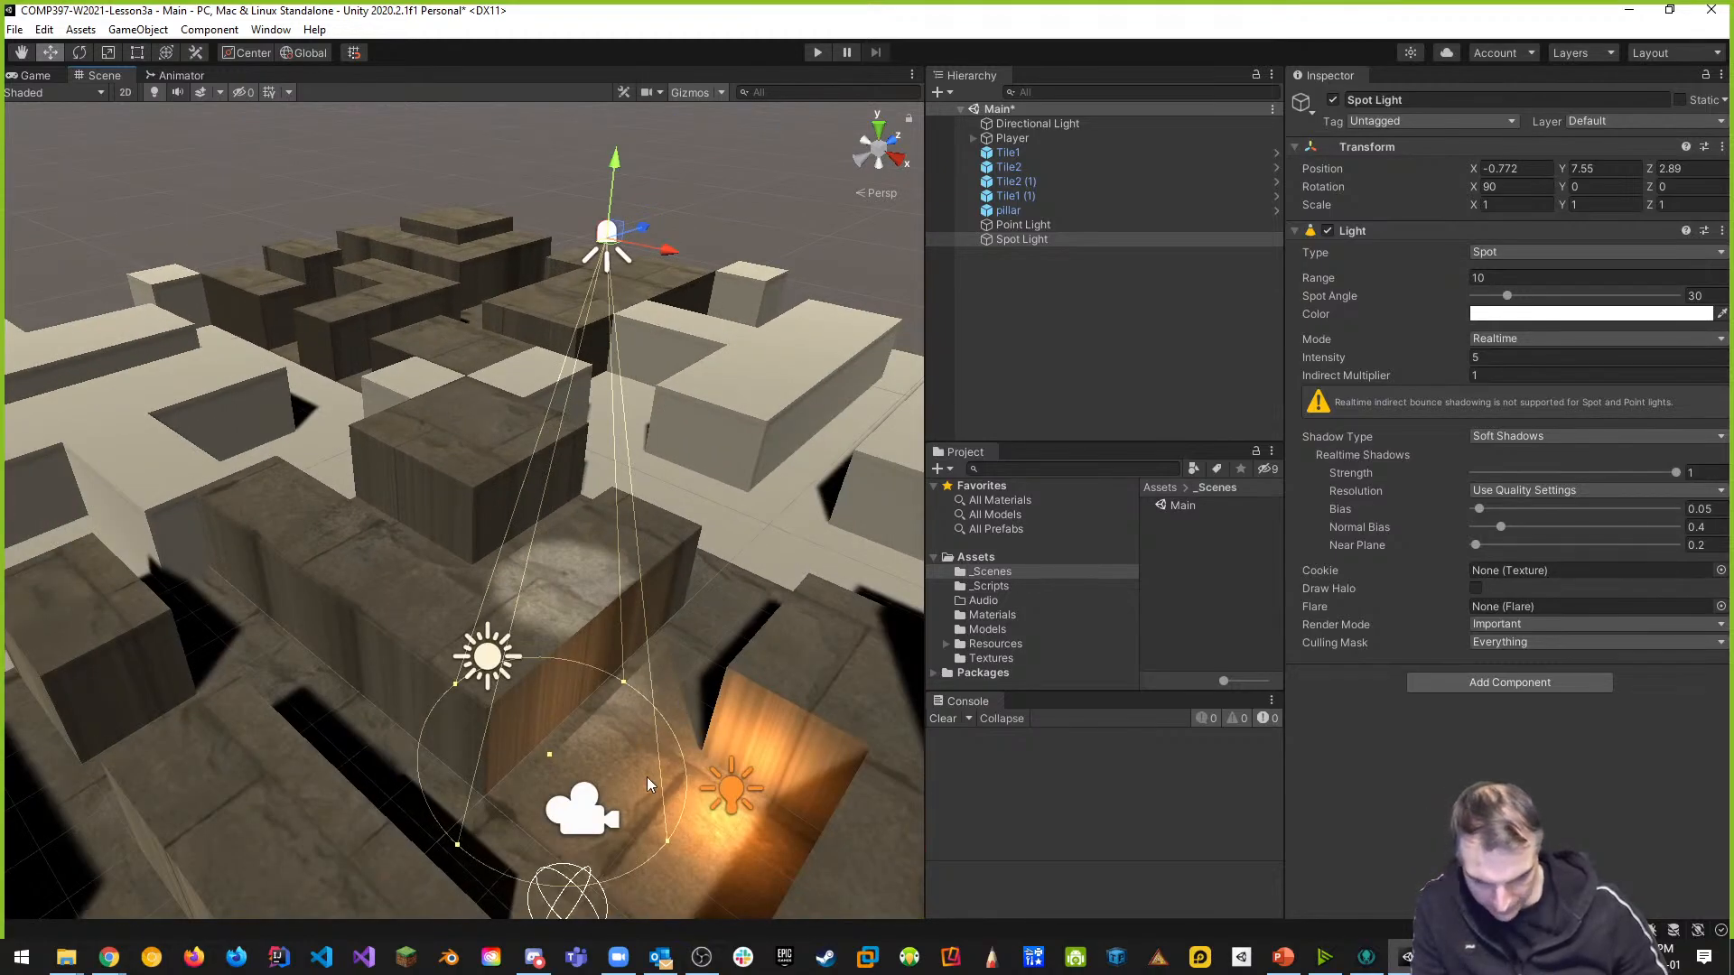
{"action": "mouse_move", "coordinate": [682, 785]}
{"action": "middle_mouse_down"}
{"action": "mouse_move", "coordinate": [659, 755]}
{"action": "mouse_move", "coordinate": [674, 759]}
{"action": "middle_mouse_up"}
{"action": "middle_click_drag", "start_coordinate": [483, 537], "coordinate": [648, 721]}
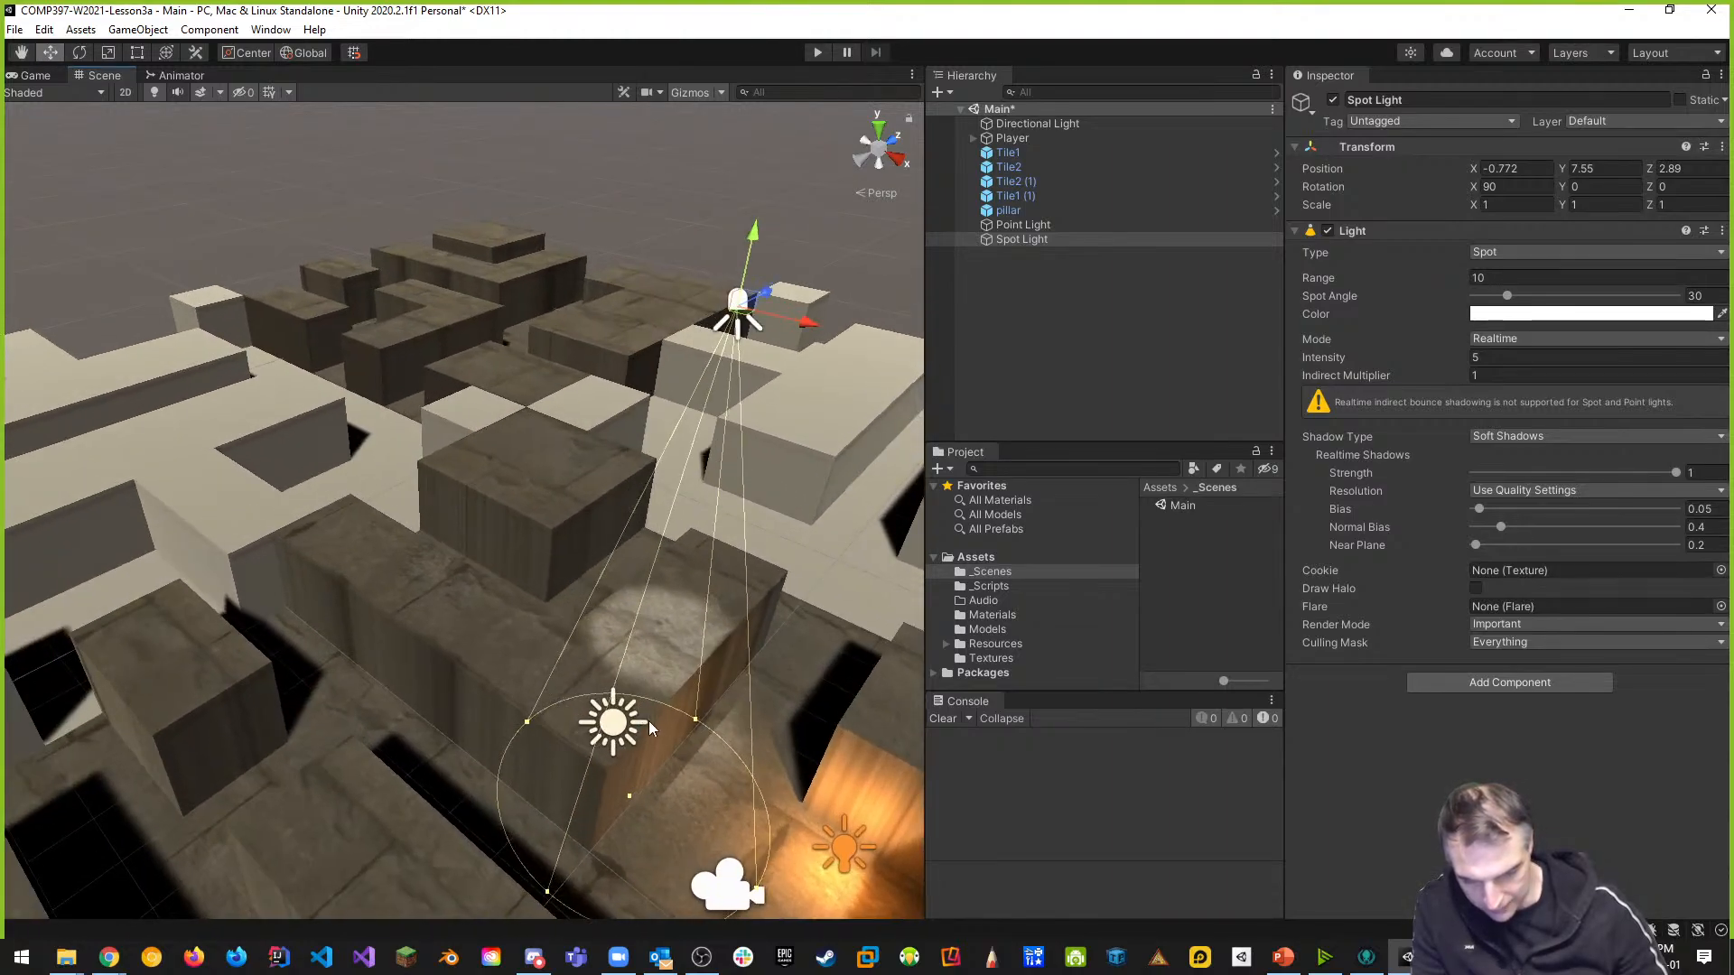
{"action": "left_click_drag", "start_coordinate": [808, 323], "coordinate": [950, 372]}
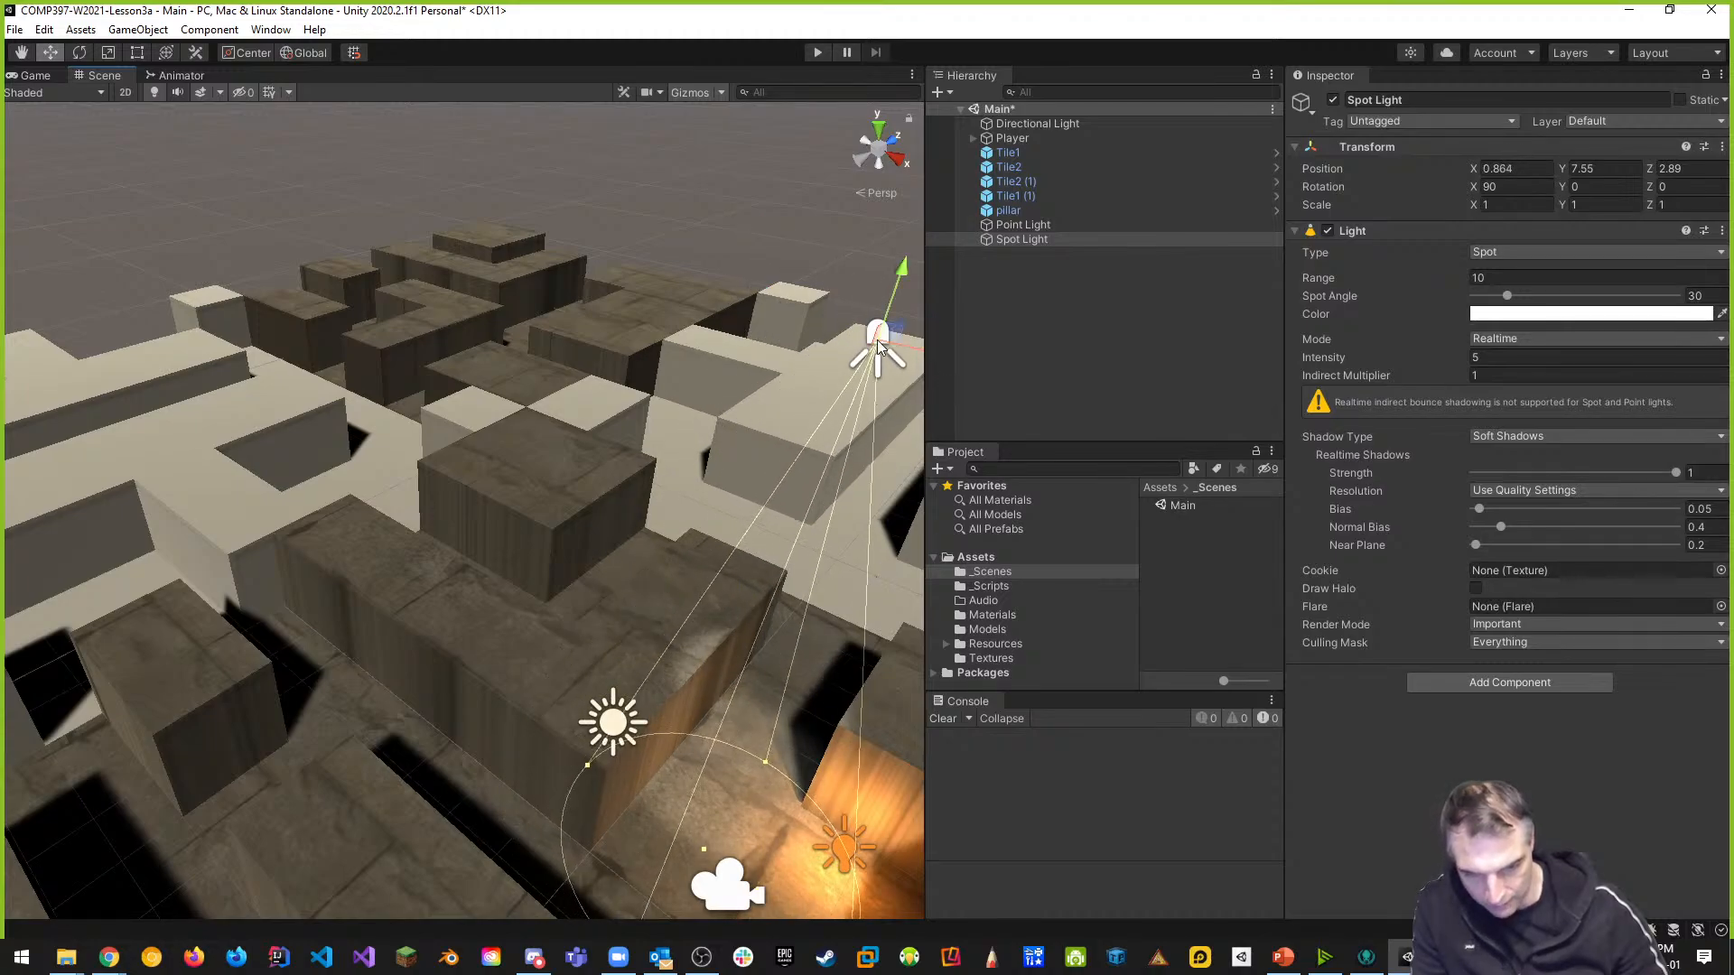
{"action": "middle_click_drag", "start_coordinate": [842, 465], "coordinate": [793, 468]}
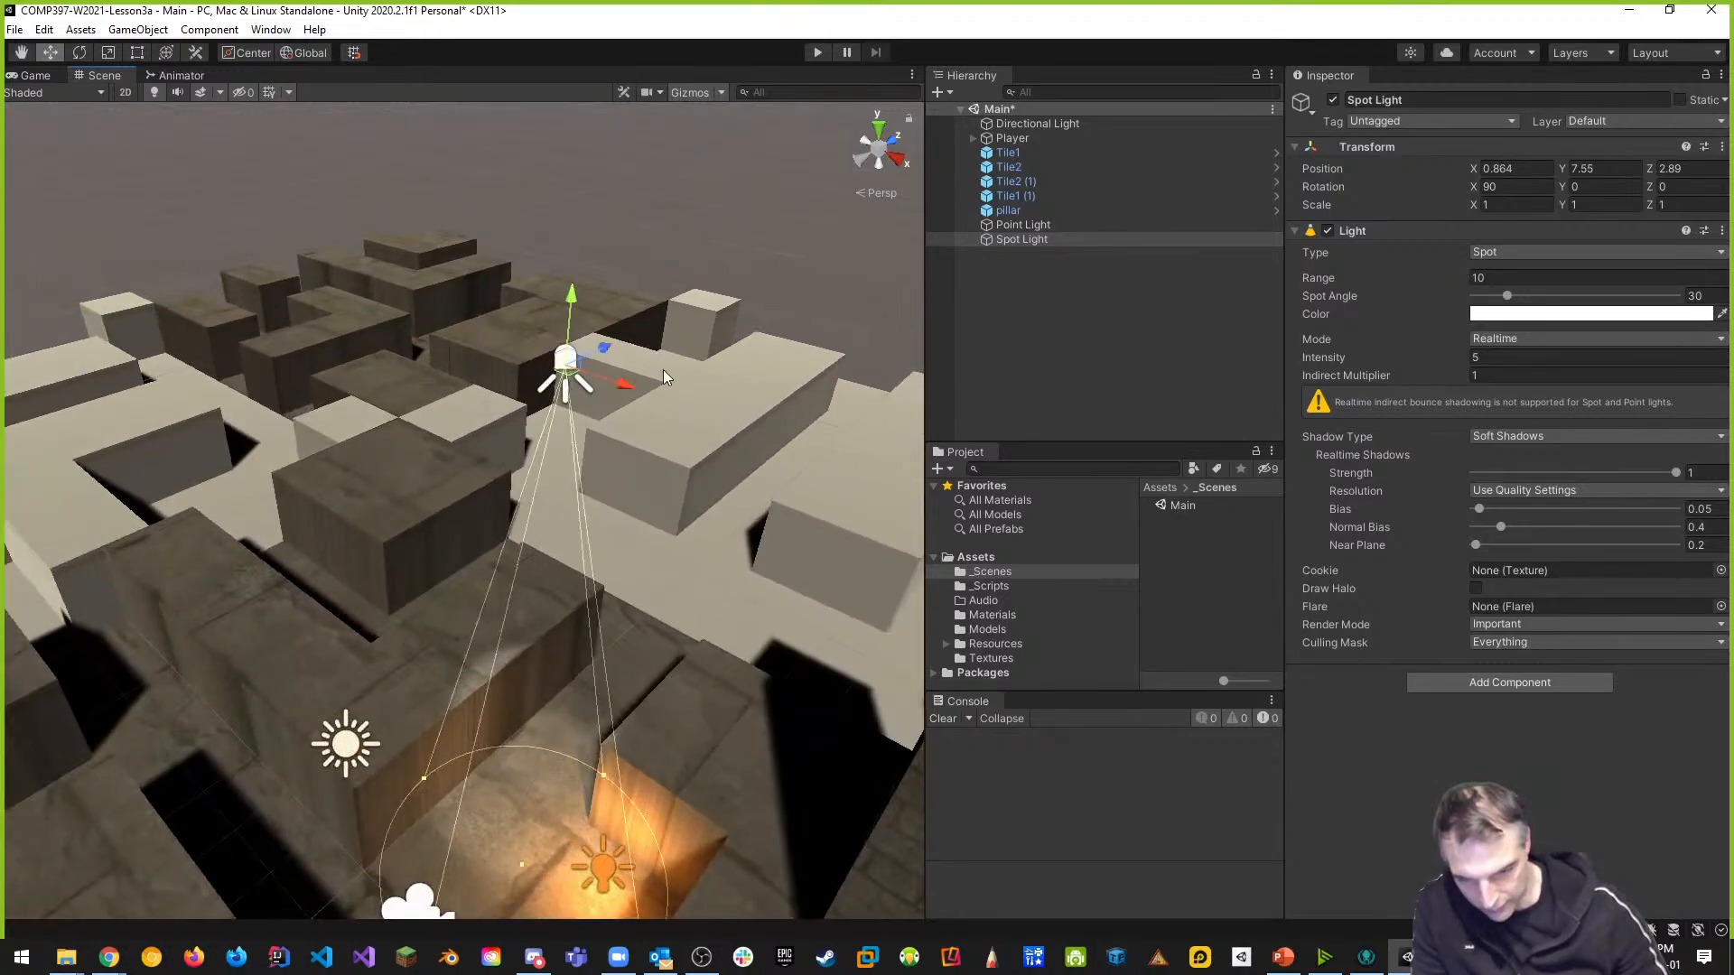
{"action": "left_click_drag", "start_coordinate": [605, 347], "coordinate": [723, 291]}
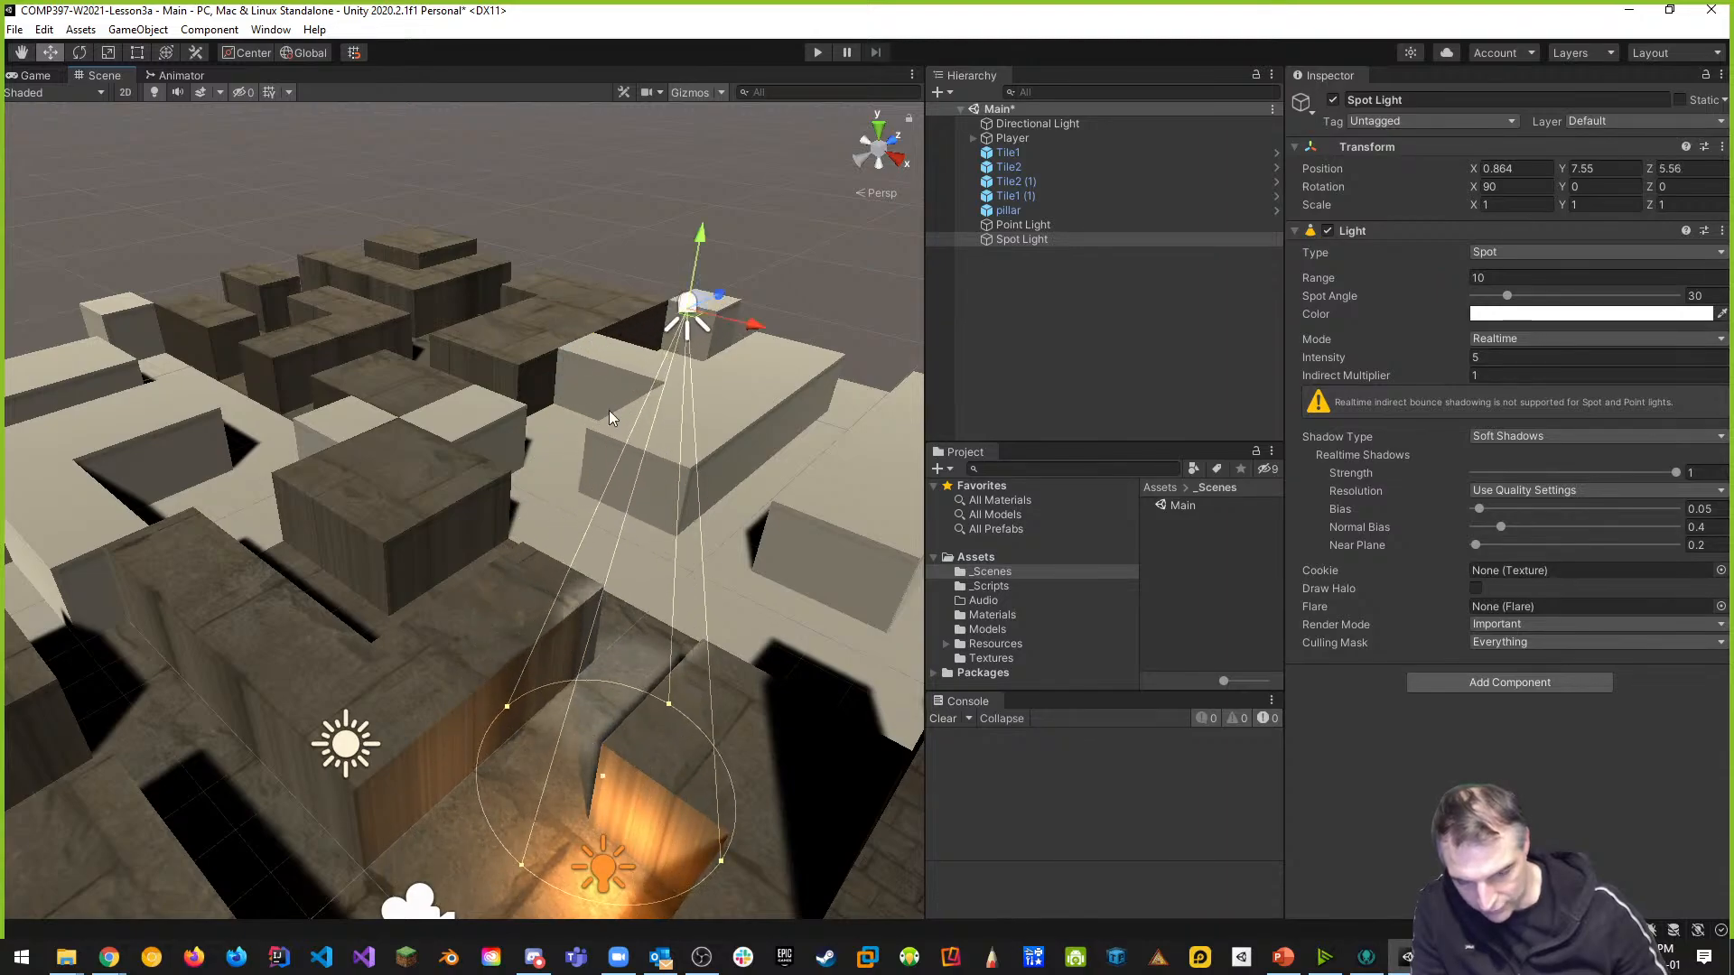
{"action": "middle_click_drag", "start_coordinate": [722, 291], "coordinate": [507, 565]}
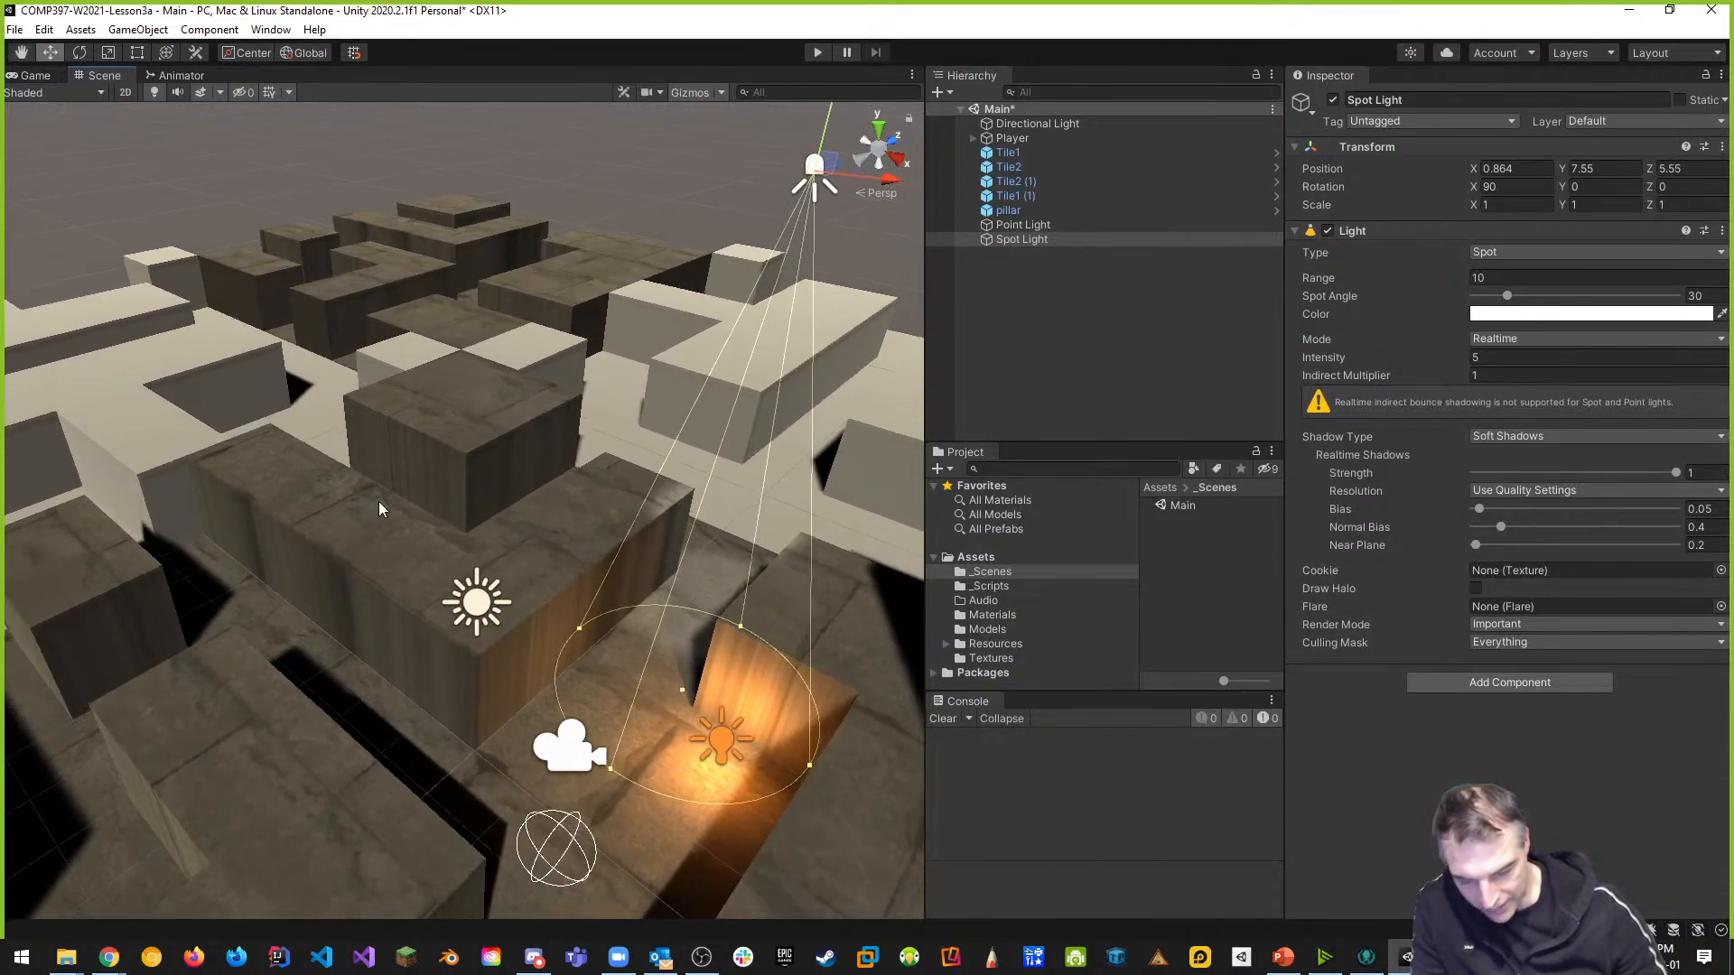
Lower the Spot Light to about Y 5.33 and shift it slightly to about Z 5.49
{"action": "right_click_drag", "start_coordinate": [417, 502], "coordinate": [605, 454]}
{"action": "middle_click_drag", "start_coordinate": [605, 453], "coordinate": [600, 484]}
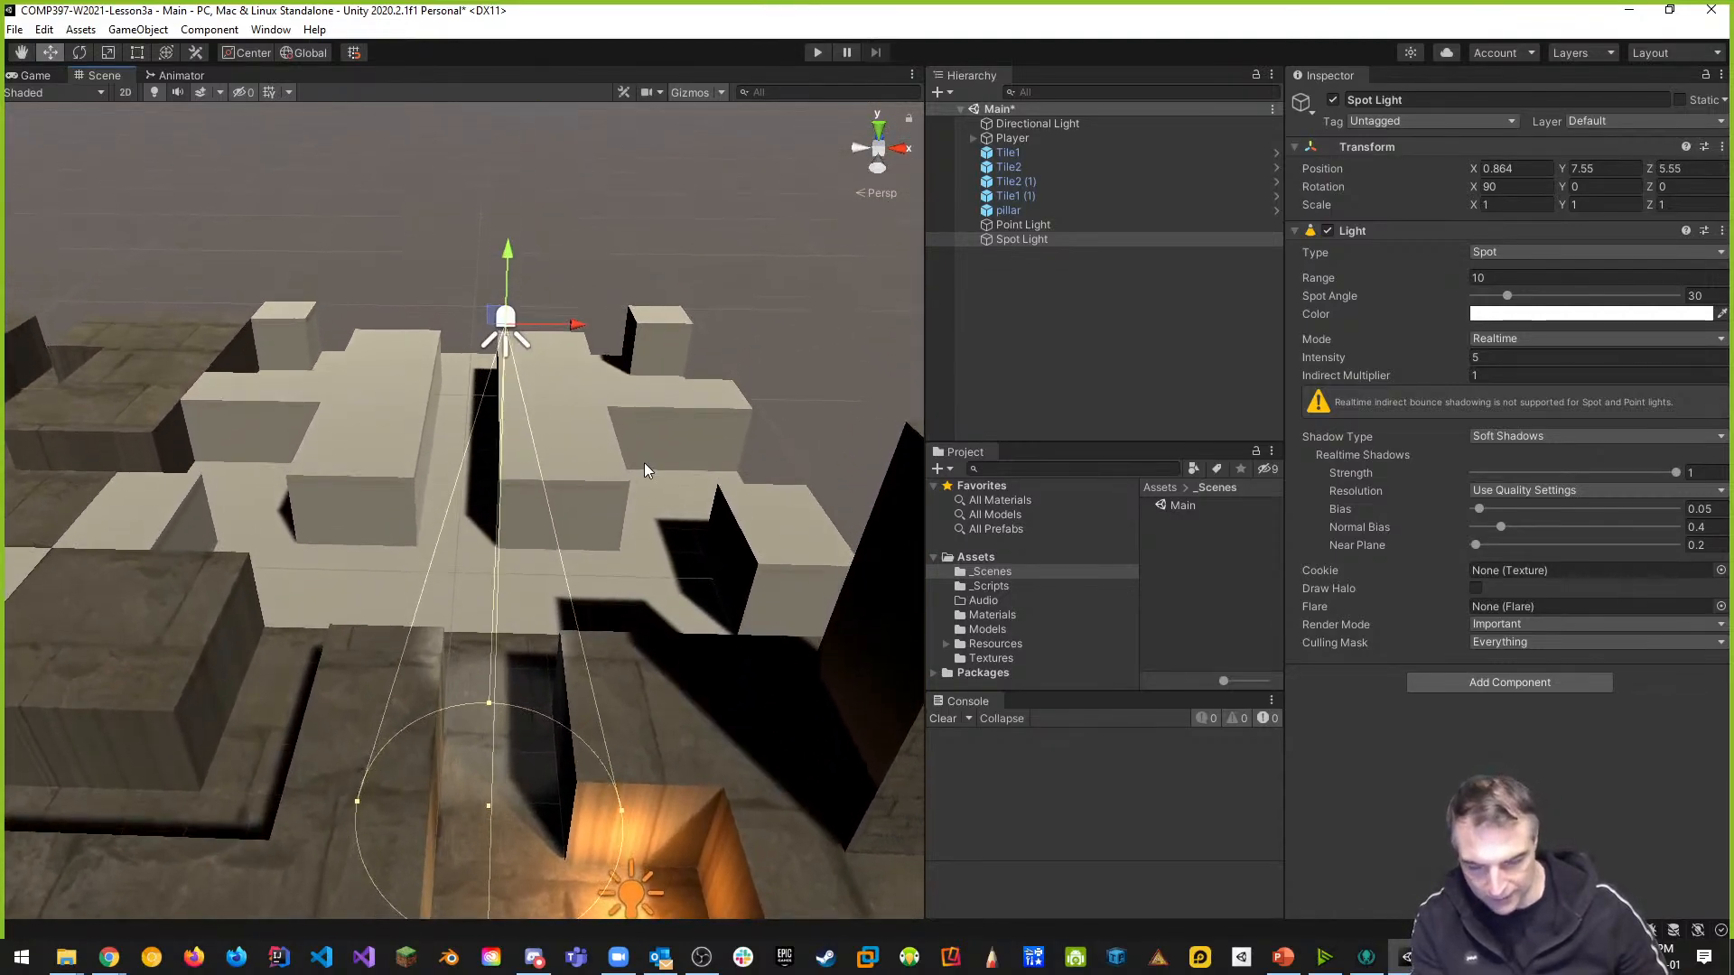
{"action": "right_click_drag", "start_coordinate": [596, 451], "coordinate": [535, 325]}
{"action": "left_click_drag", "start_coordinate": [529, 305], "coordinate": [446, 416]}
{"action": "left_click_drag", "start_coordinate": [311, 578], "coordinate": [556, 632], "text": "alt"}
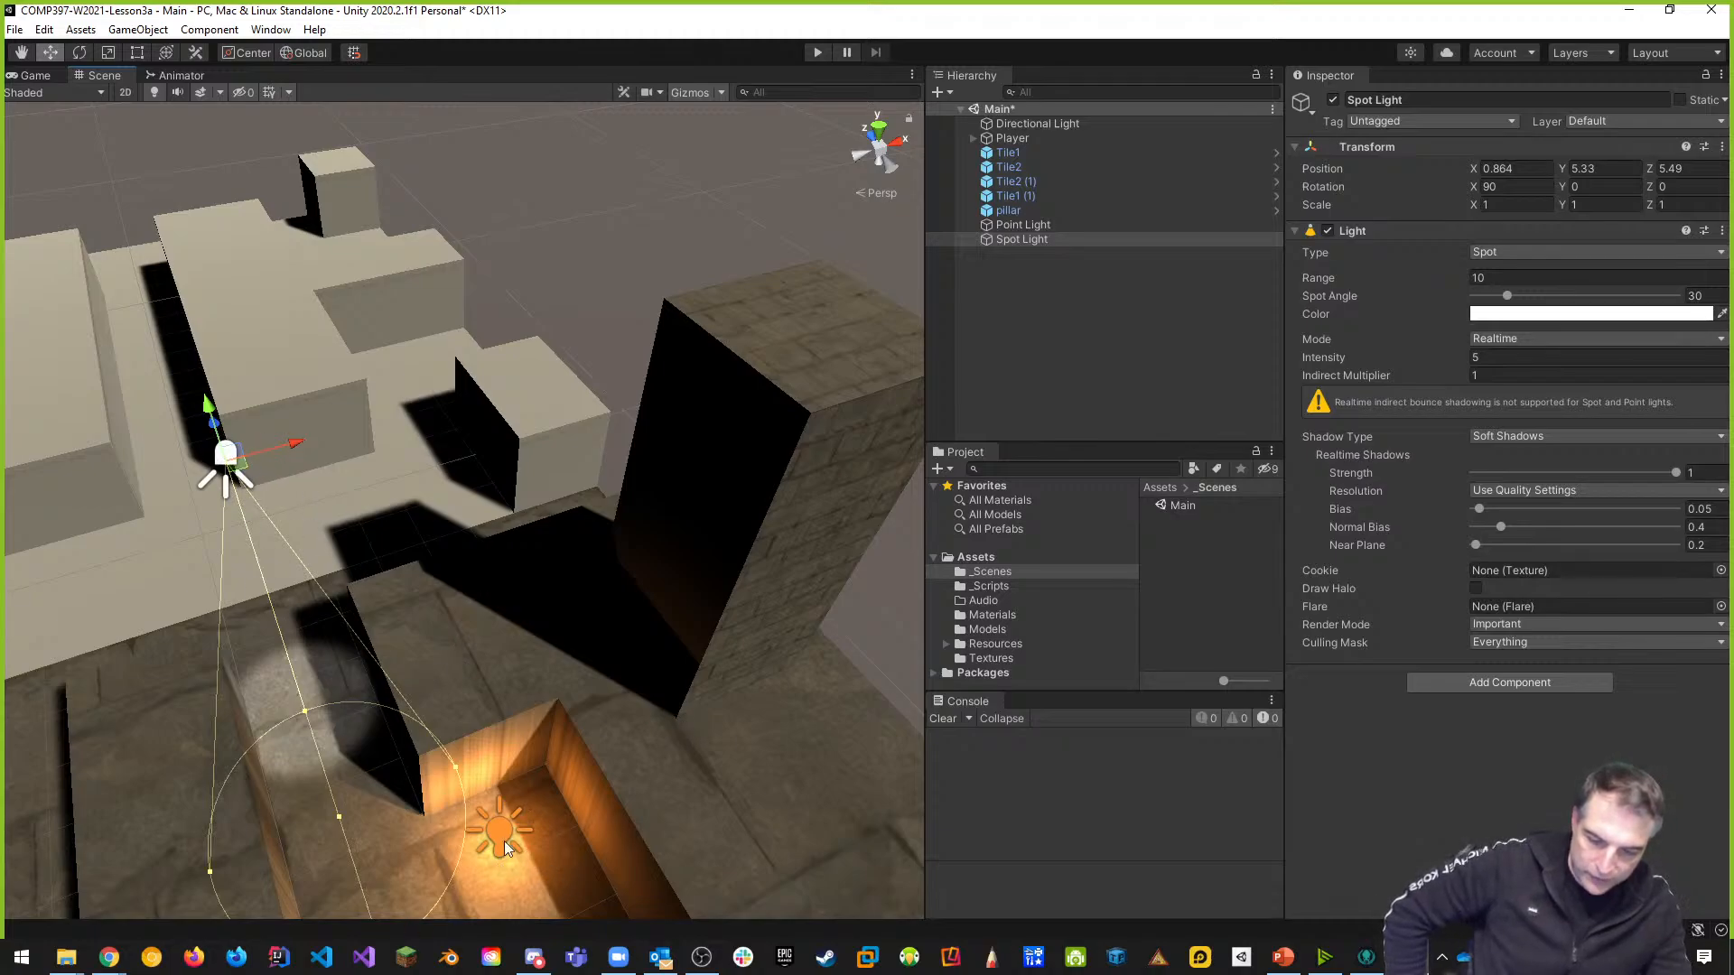
Try changing the Spot Light's X and Y scale and restore both to 1
{"action": "scroll", "coordinate": [504, 842], "scroll_direction": "down", "scroll_amount": 4}
{"action": "middle_click_drag", "start_coordinate": [502, 838], "coordinate": [531, 665]}
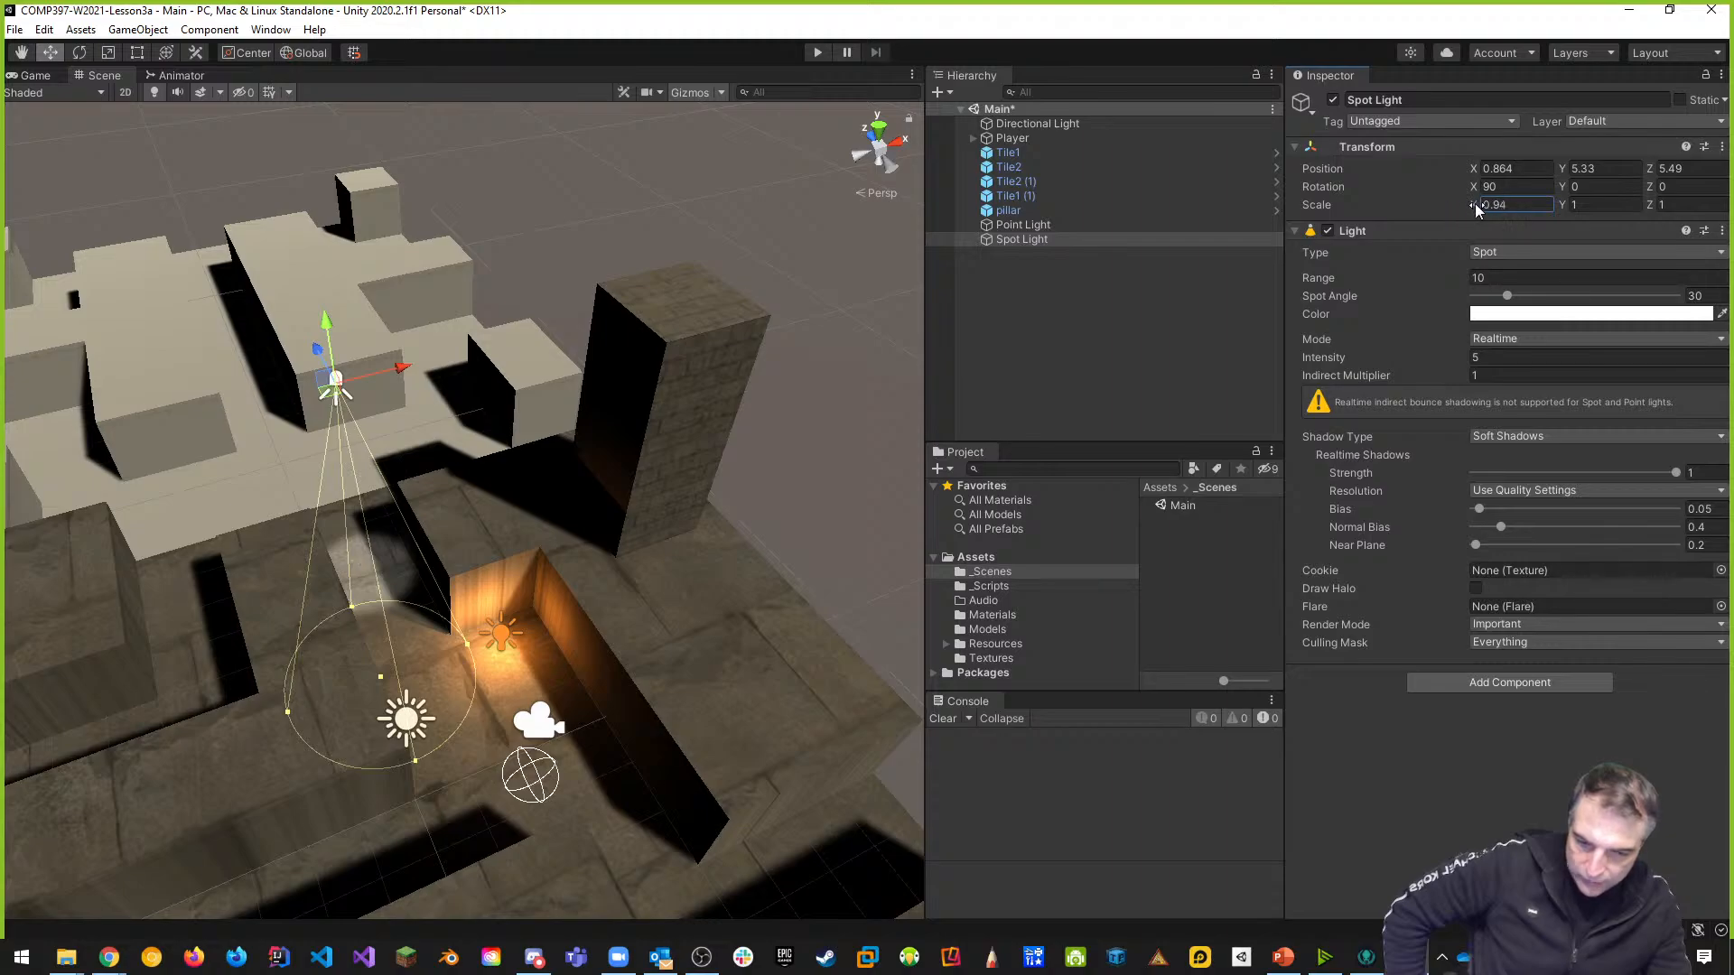
{"action": "left_click_drag", "start_coordinate": [1566, 211], "coordinate": [1582, 213]}
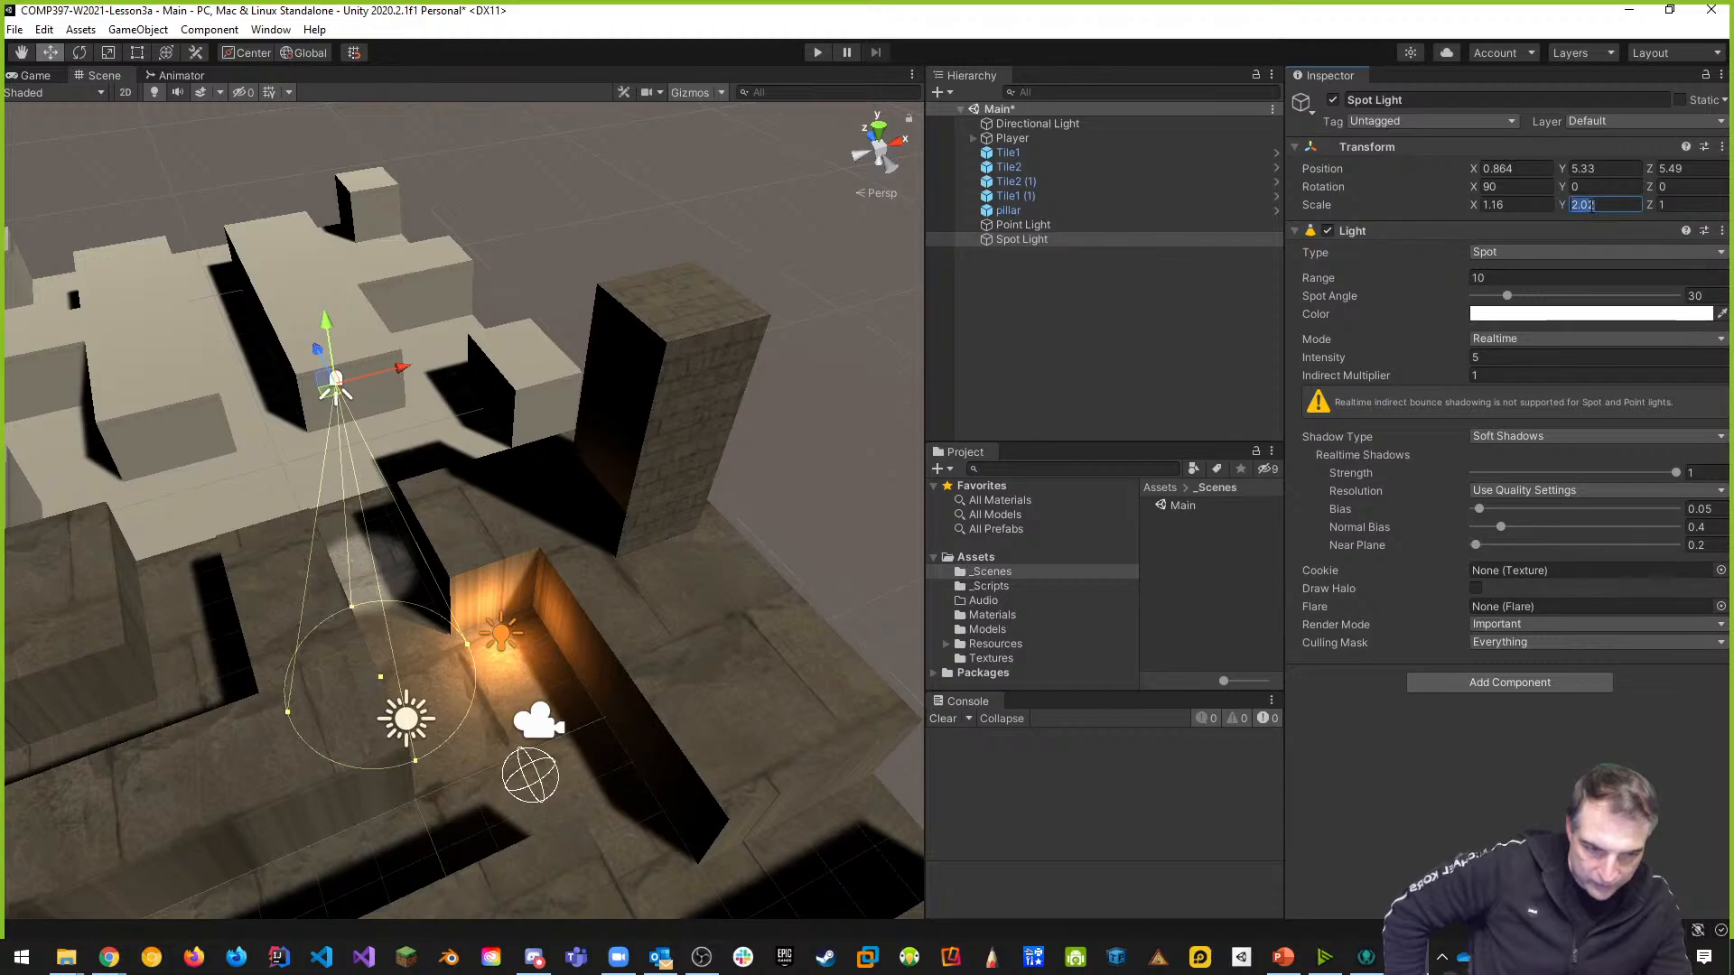
{"action": "type", "text": "1"}
{"action": "left_click", "coordinate": [1541, 203]}
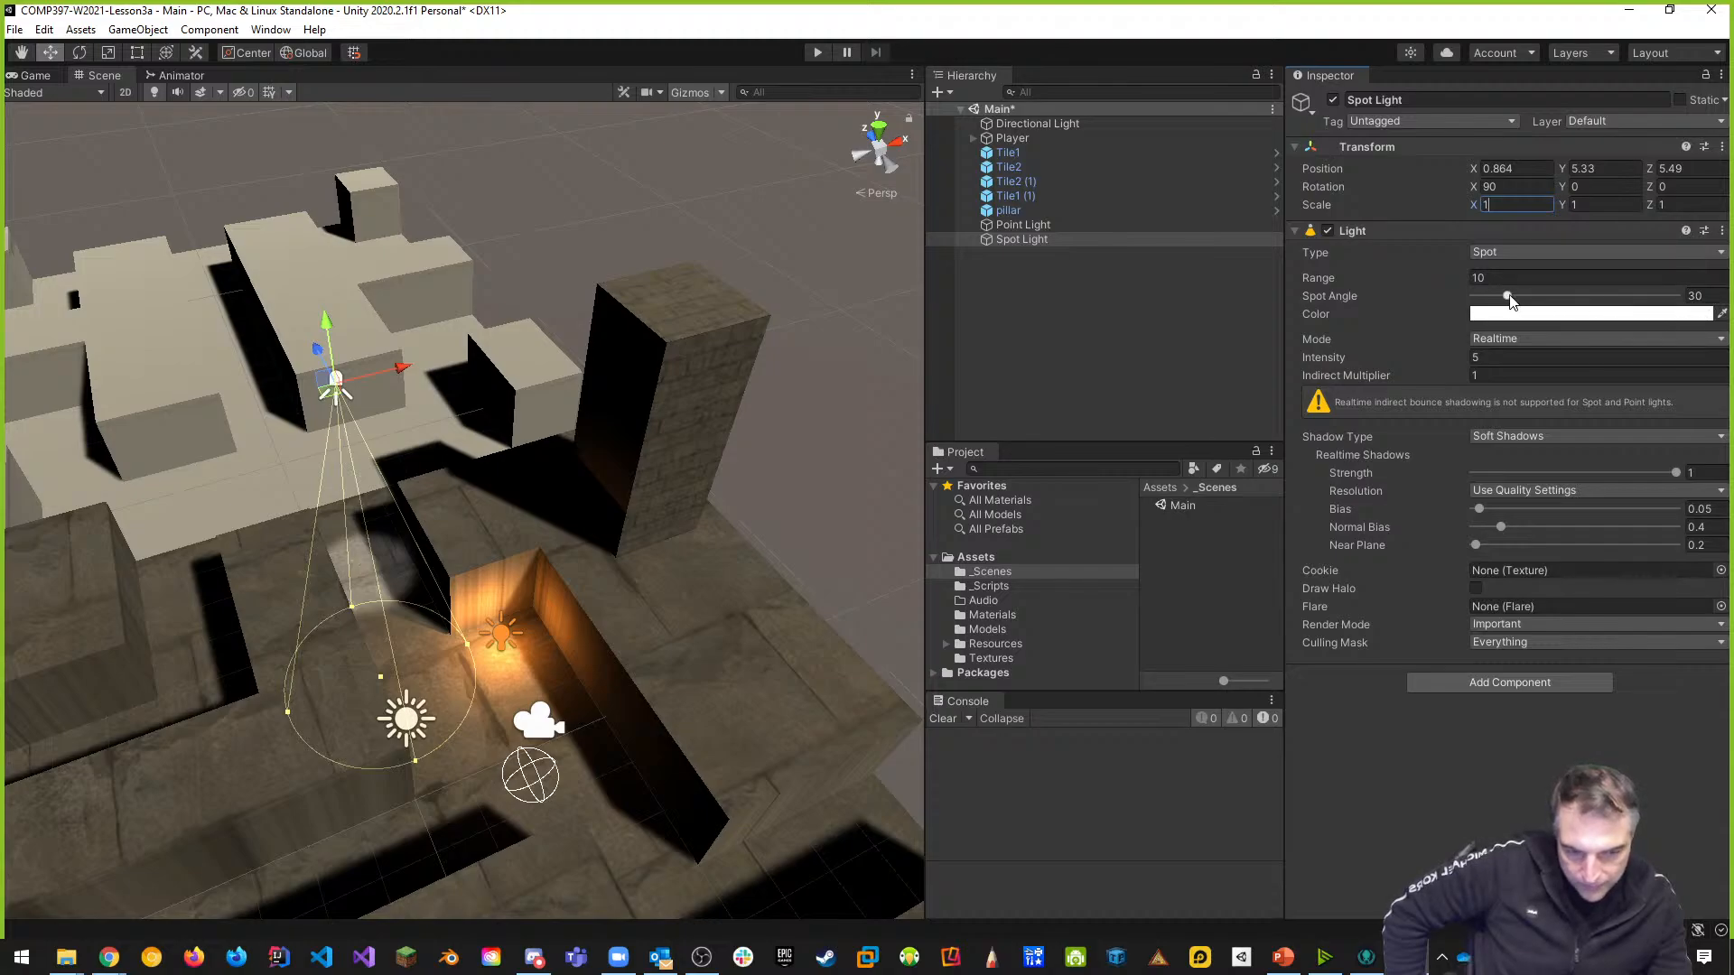
Adjust the Spot Light's spot angle to about 62.6 and set its range to 5
{"action": "left_click_drag", "start_coordinate": [1508, 298], "coordinate": [1595, 307]}
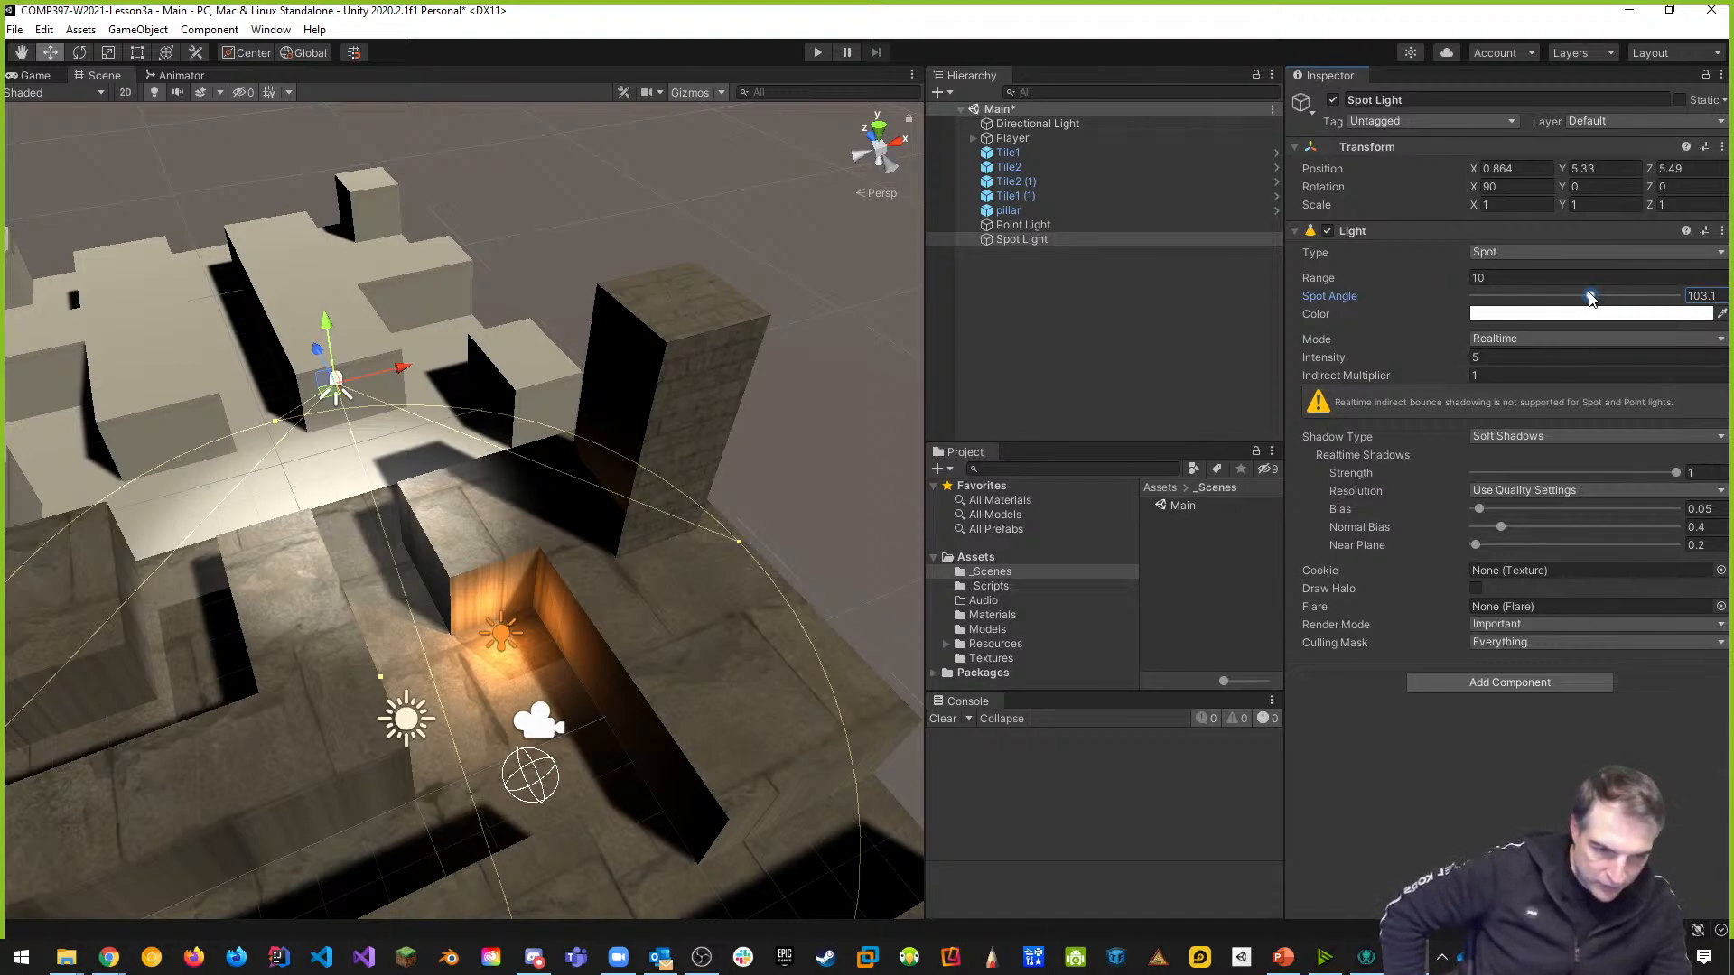
{"action": "left_click_drag", "start_coordinate": [1591, 298], "coordinate": [1546, 298]}
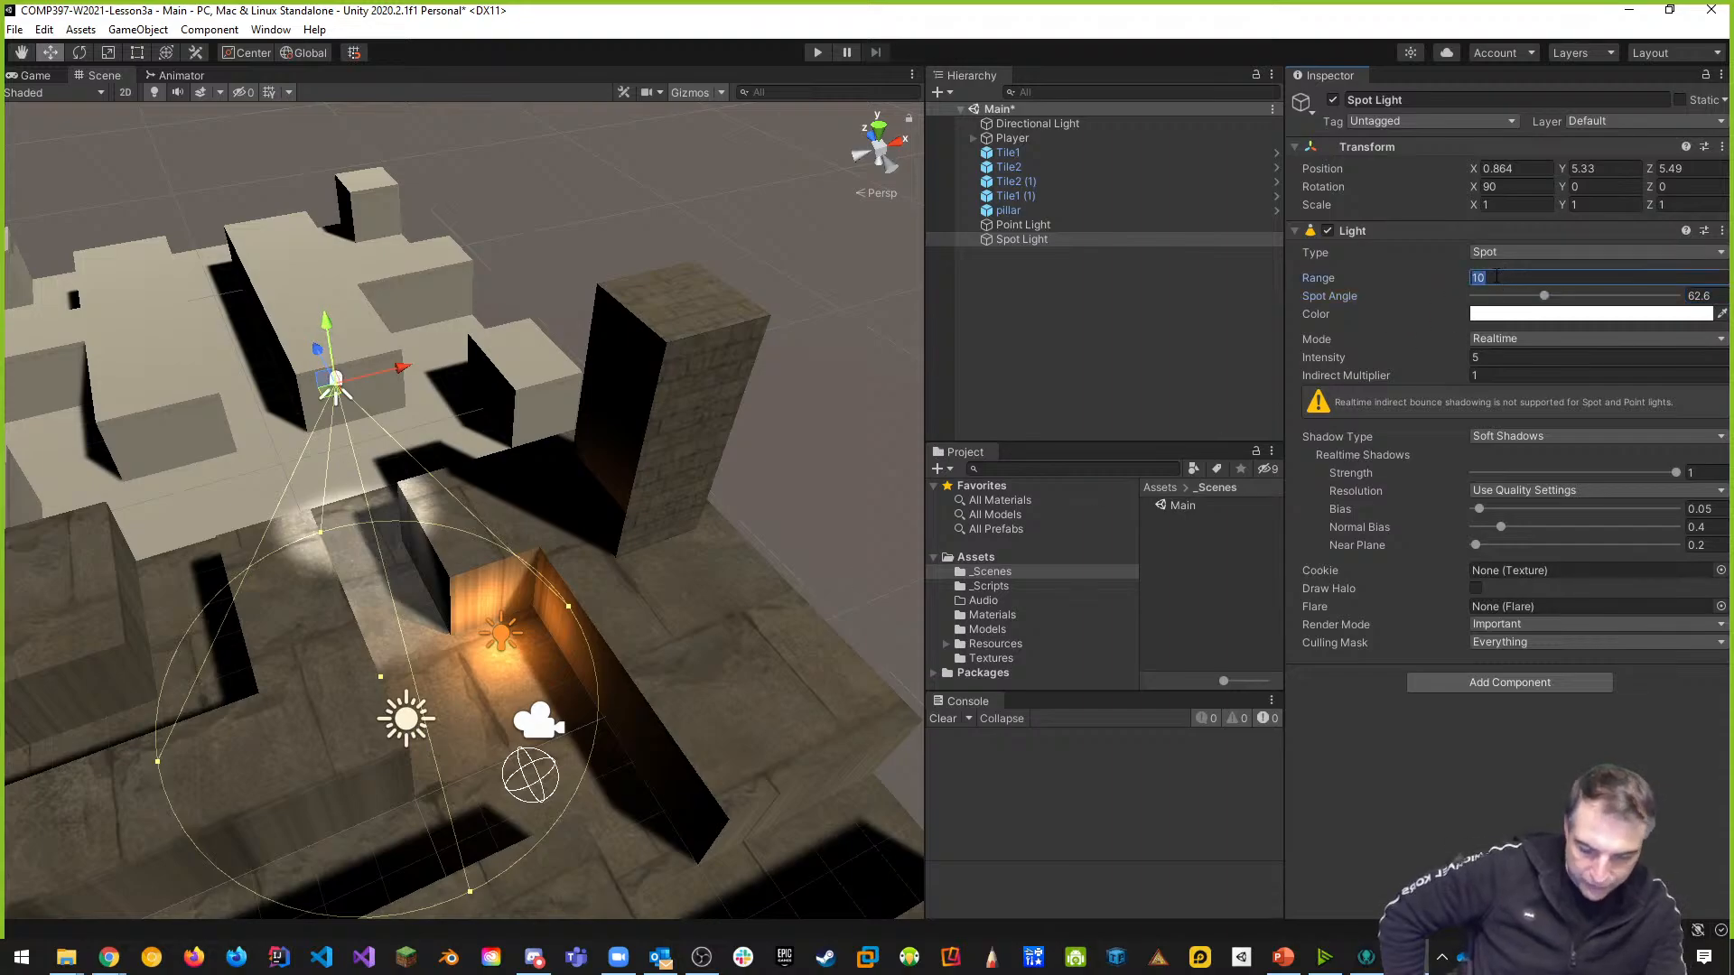
{"action": "type", "text": "5"}
{"action": "middle_click_drag", "start_coordinate": [670, 485], "coordinate": [656, 441]}
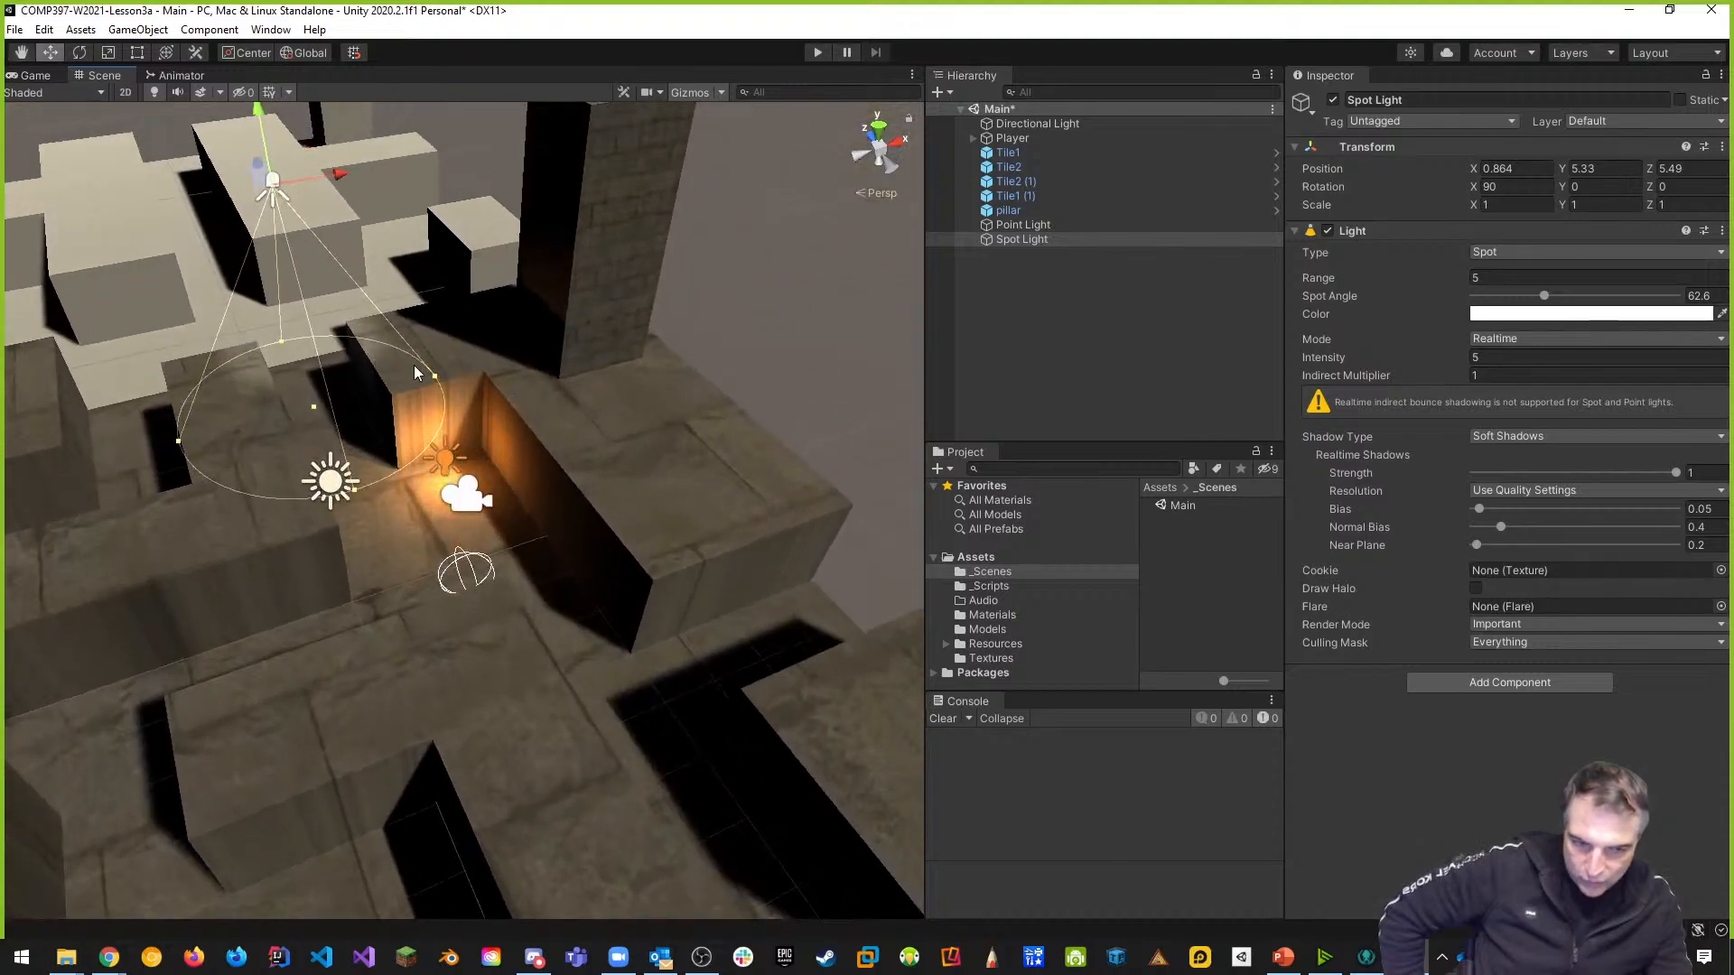
Widen the Spot Light's spot angle to about 107.9 and view the lit area around it
{"action": "left_click_drag", "start_coordinate": [1546, 300], "coordinate": [1599, 300]}
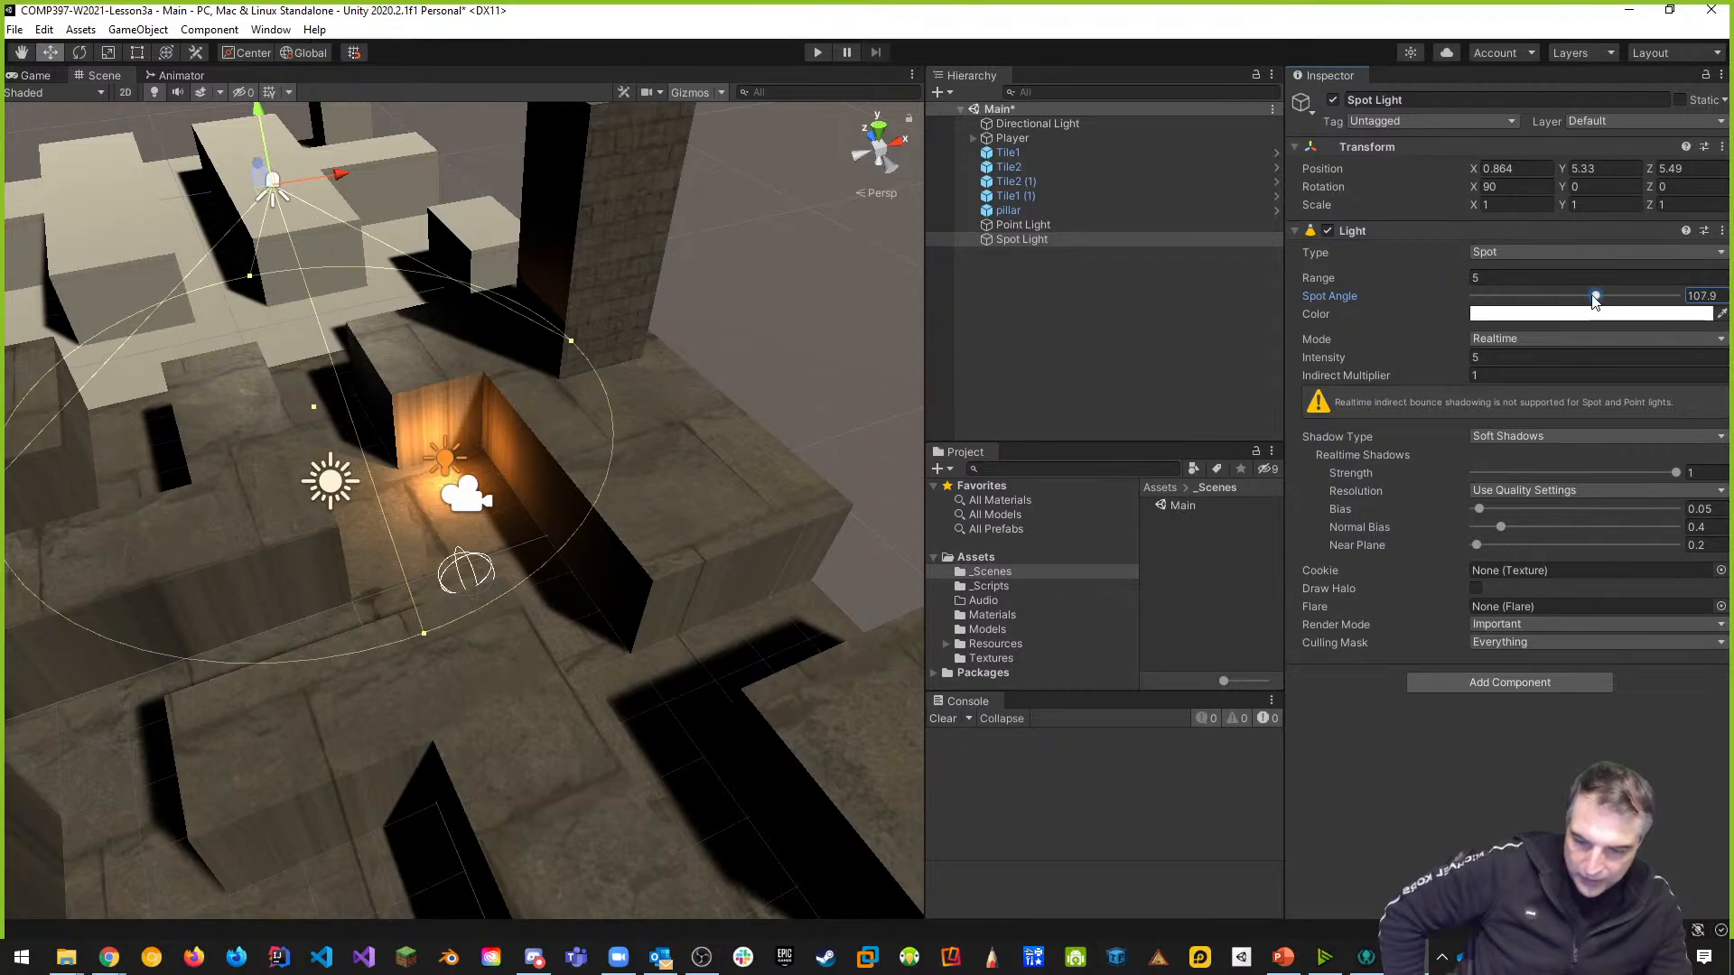
{"action": "middle_click_drag", "start_coordinate": [590, 353], "coordinate": [700, 377]}
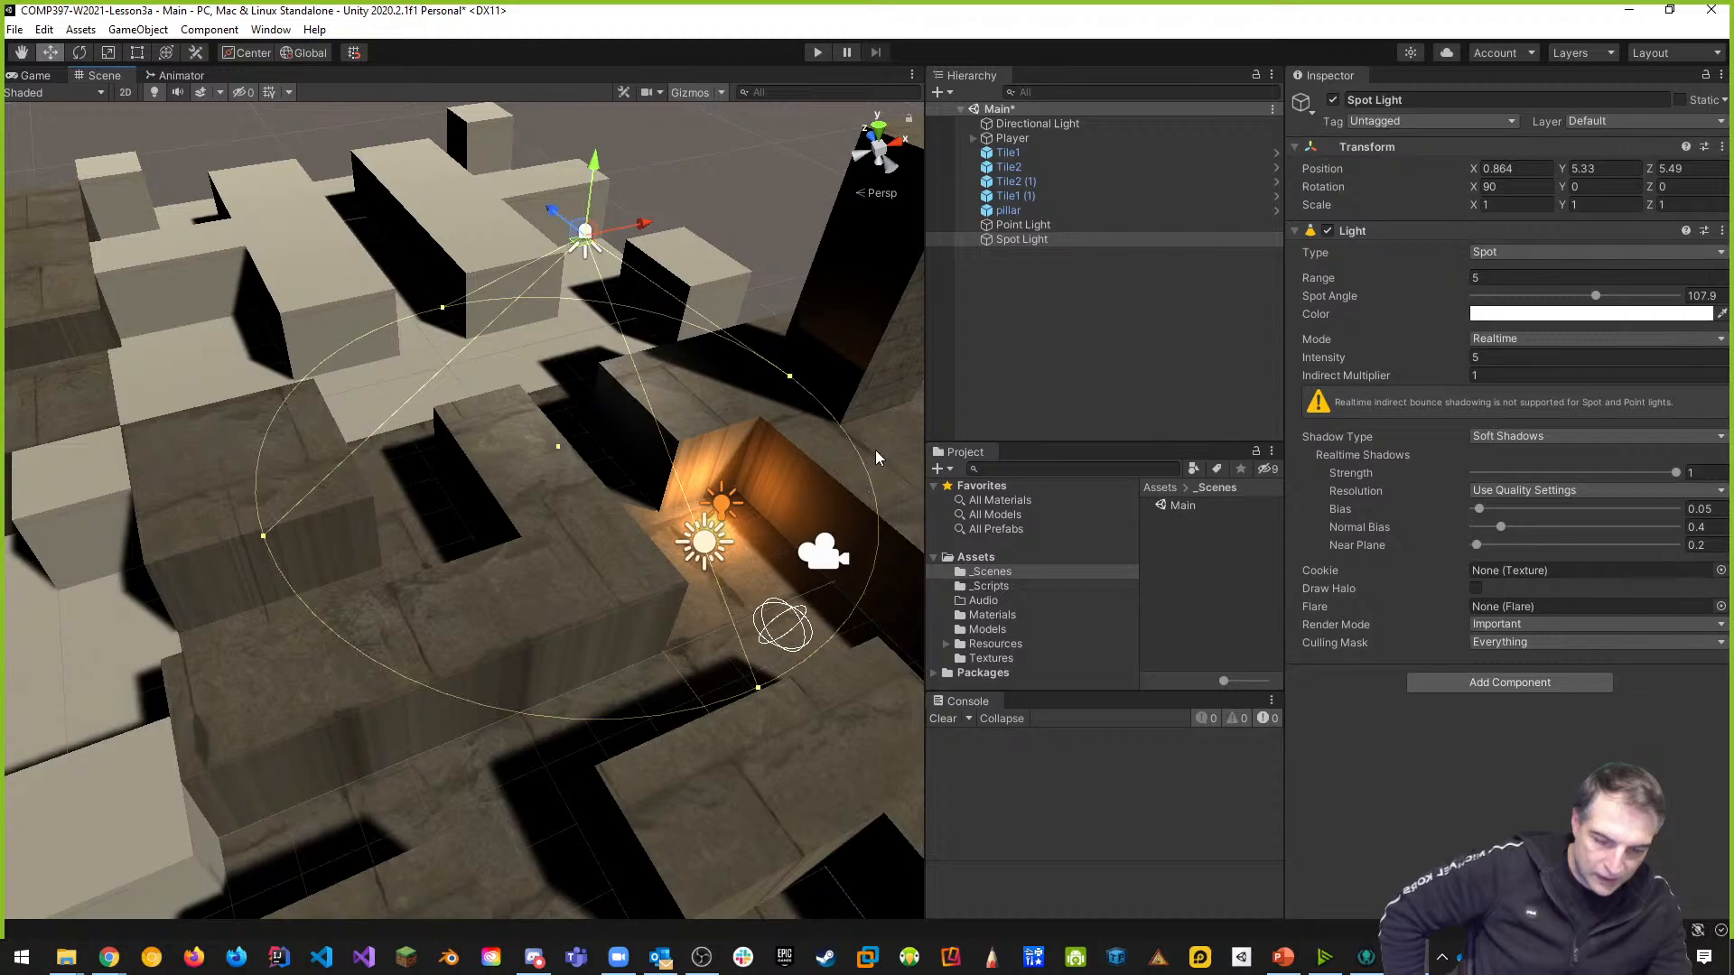
{"action": "middle_click_drag", "start_coordinate": [876, 451], "coordinate": [824, 458]}
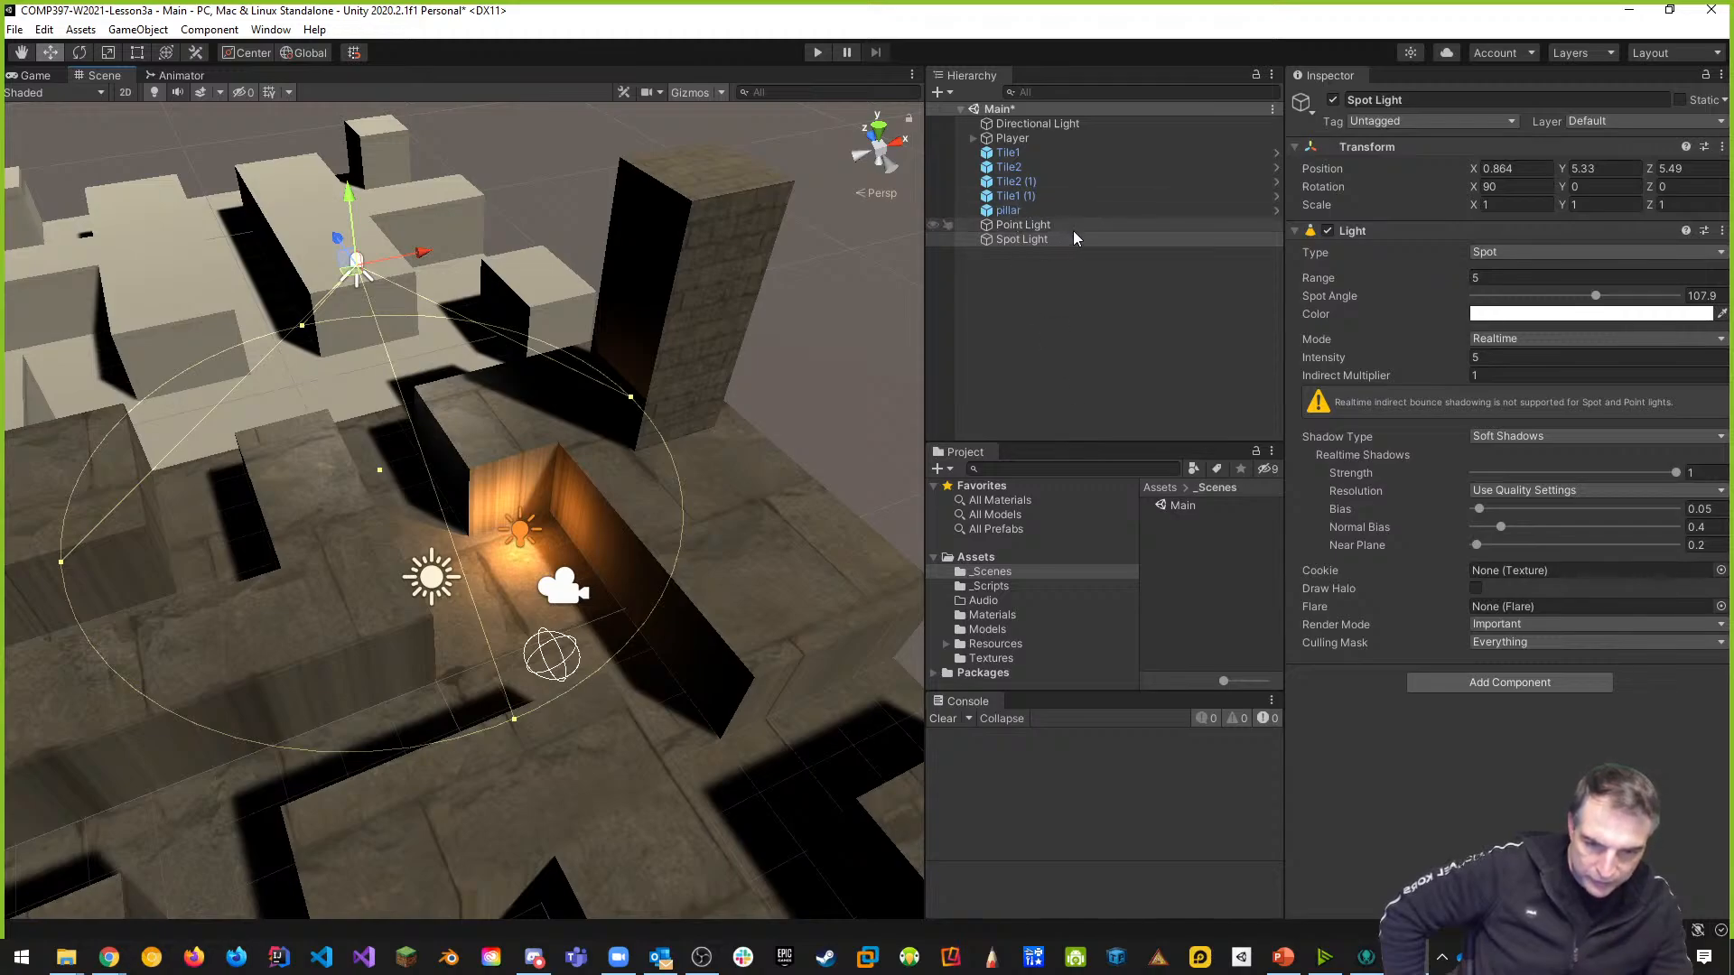
Select the Player's Main Camera and play-test the scene, walking around to examine the lights and shadows
{"action": "left_click", "coordinate": [972, 138]}
{"action": "left_click", "coordinate": [1021, 153]}
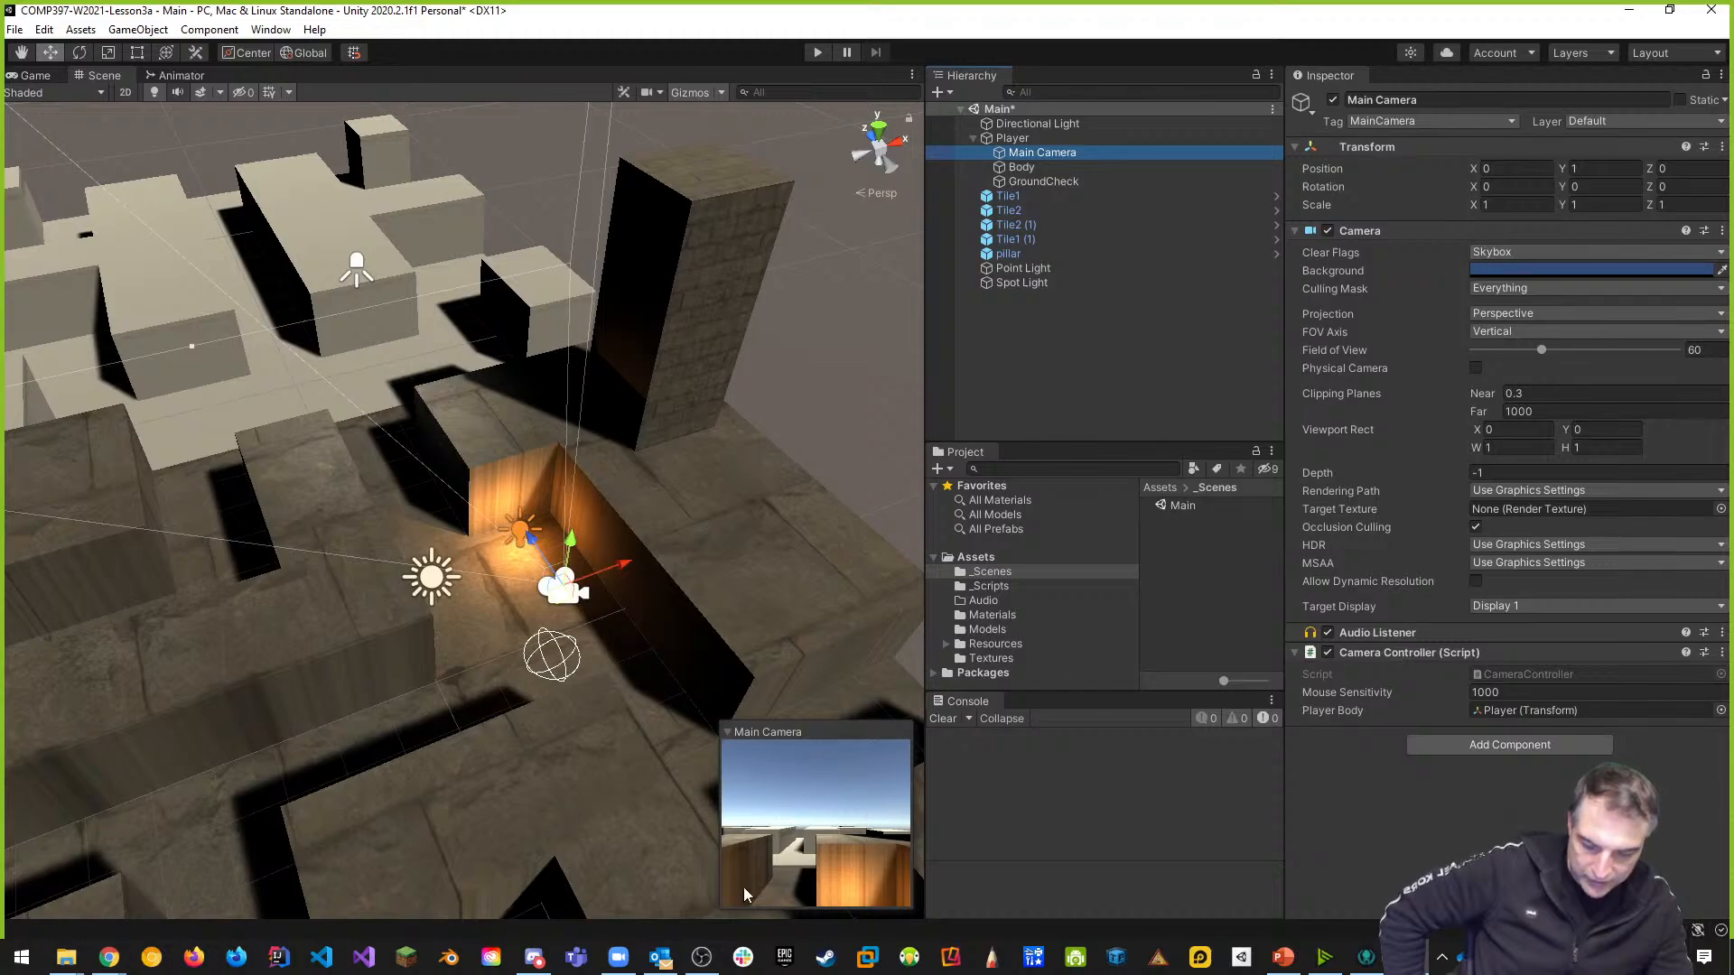
{"action": "left_click", "coordinate": [818, 53]}
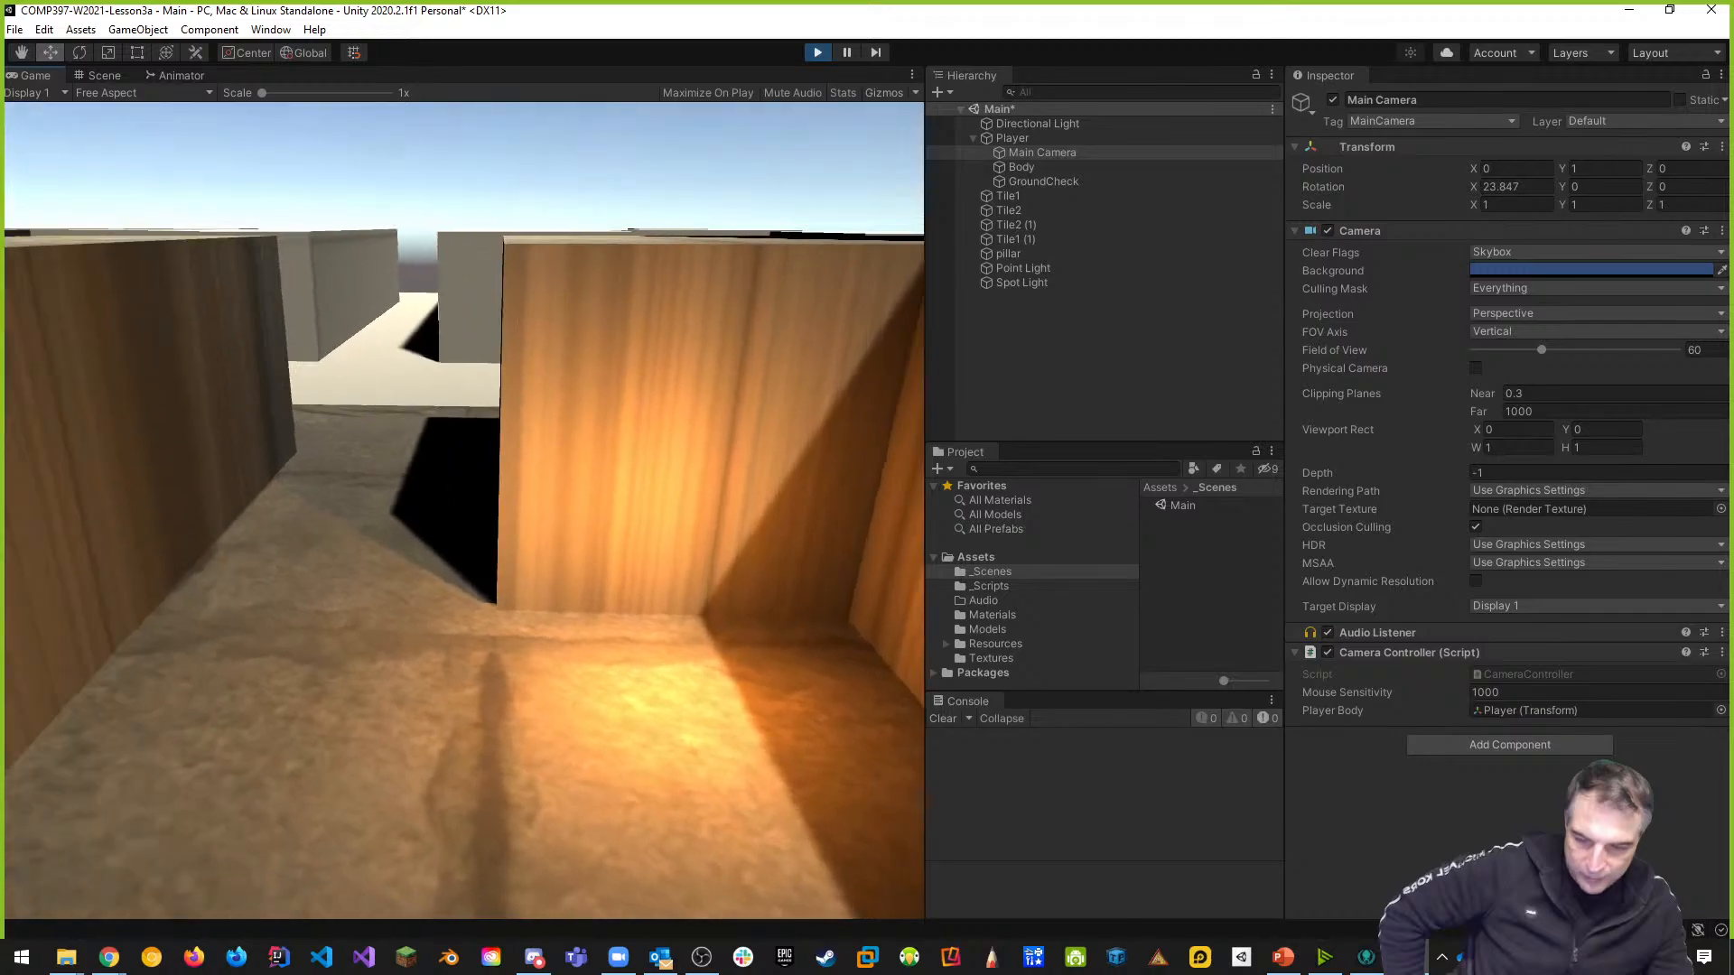
{"action": "key", "text": "w"}
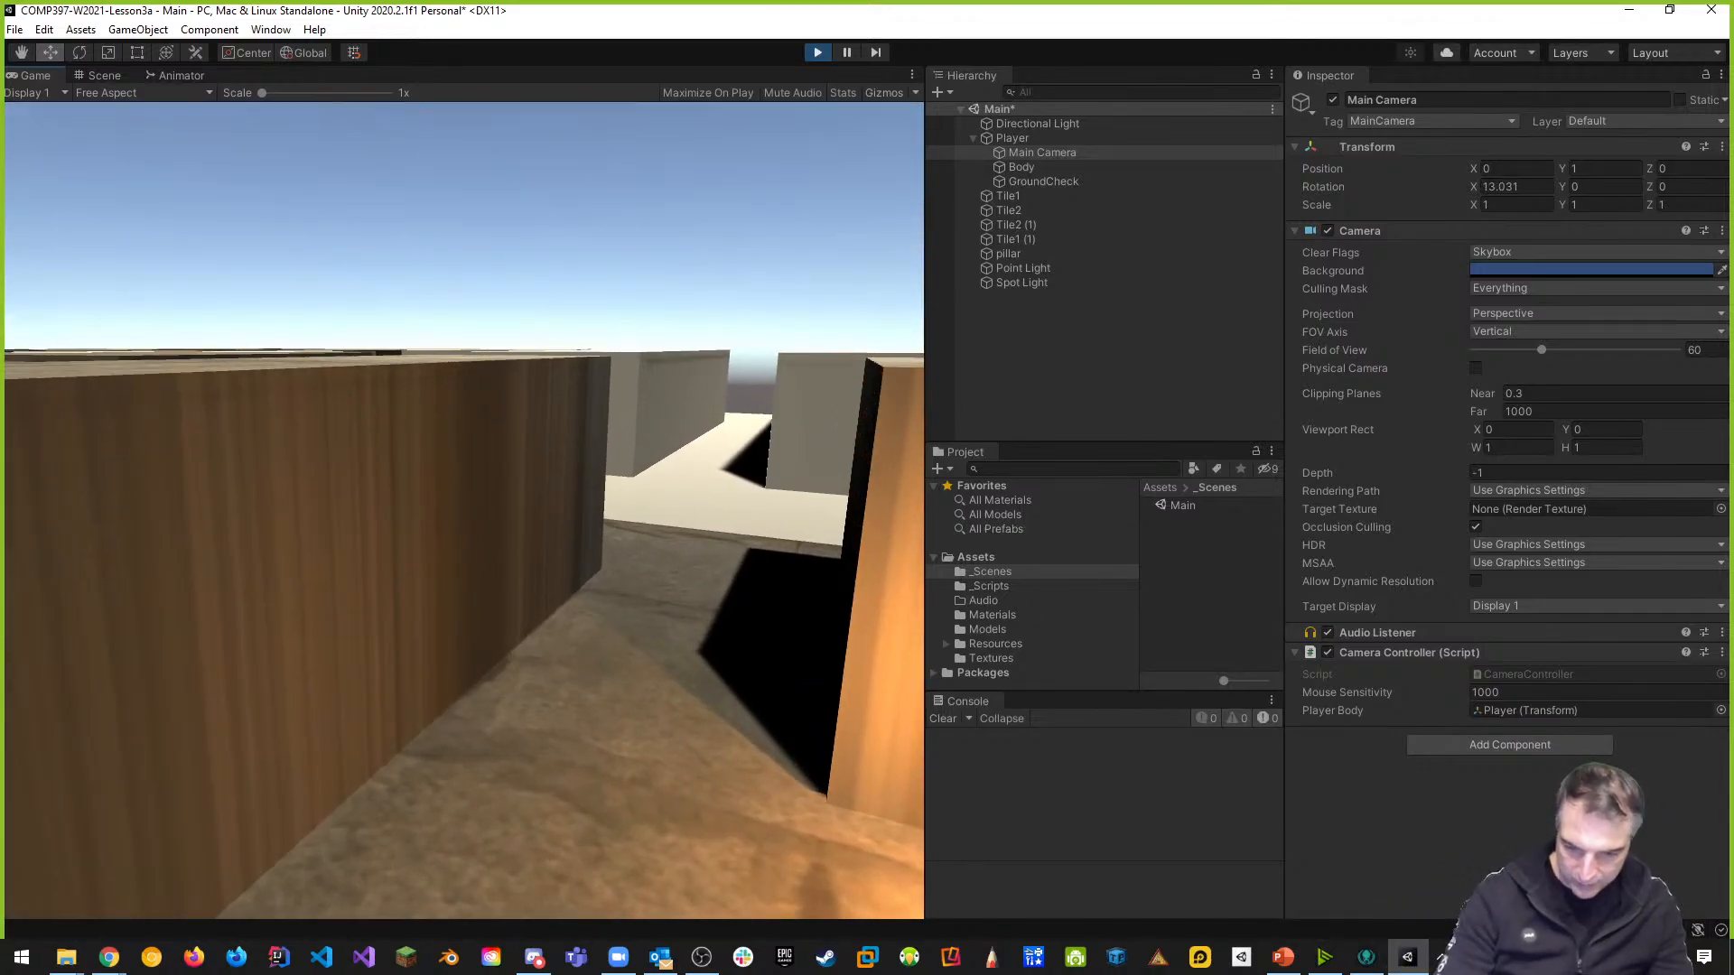
{"action": "key", "text": "w"}
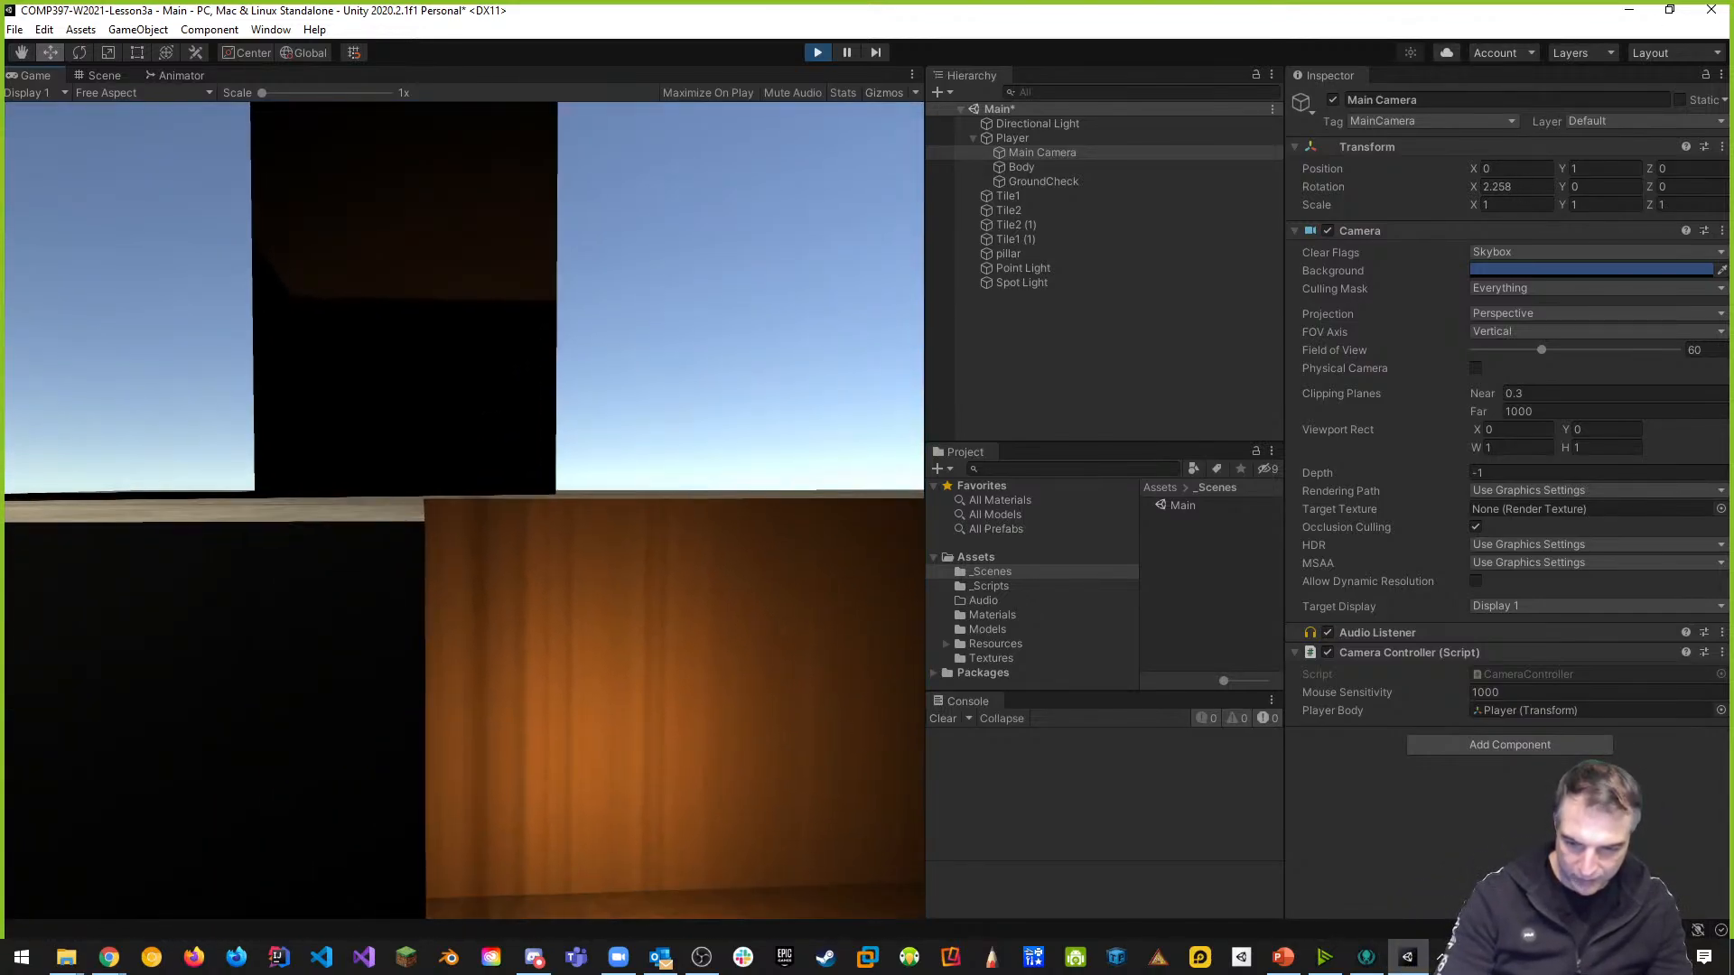
{"action": "key", "text": "w"}
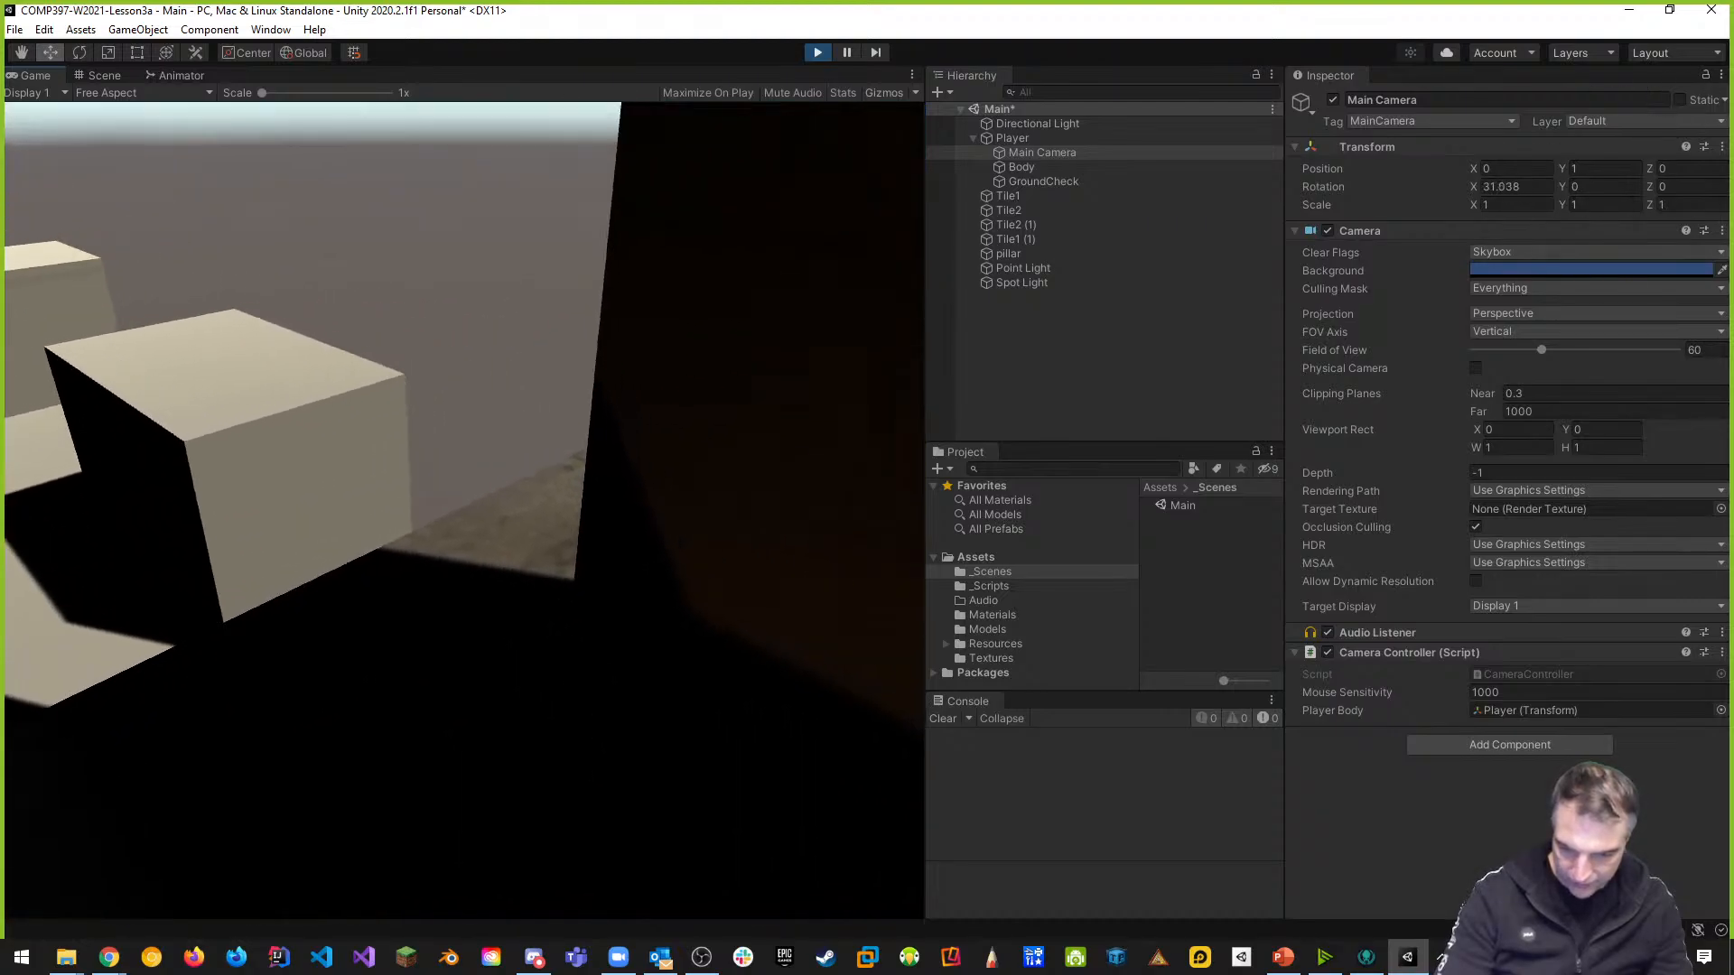
{"action": "key", "text": "w"}
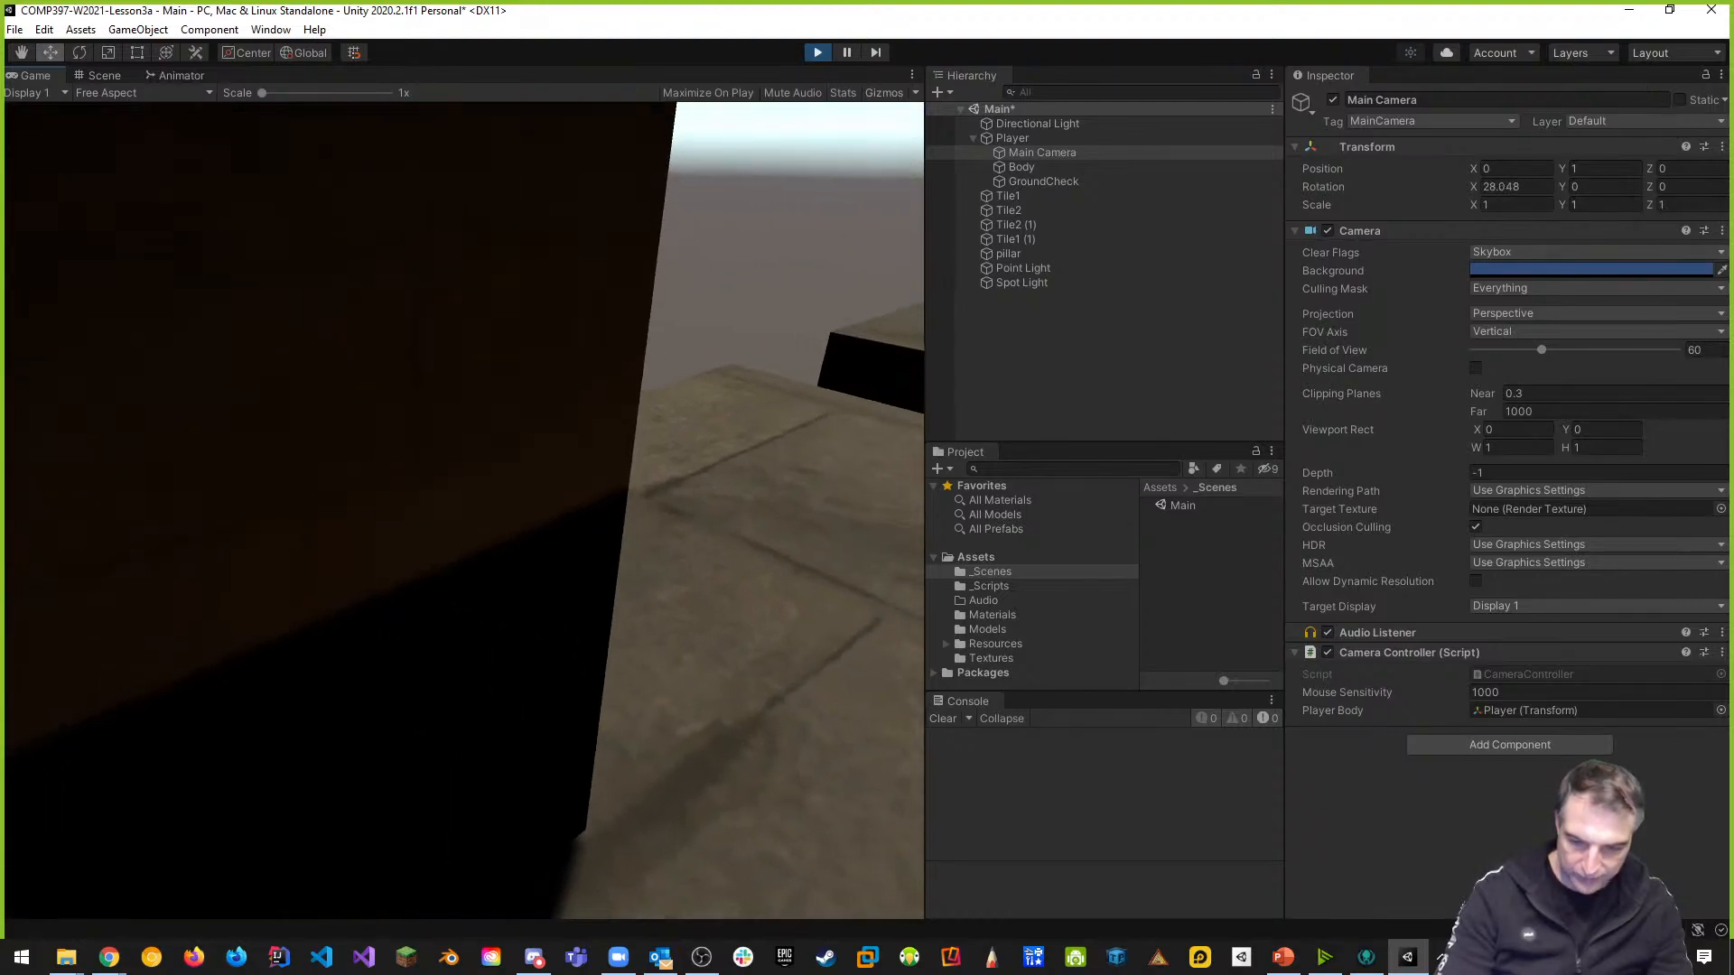
{"action": "key", "text": "w"}
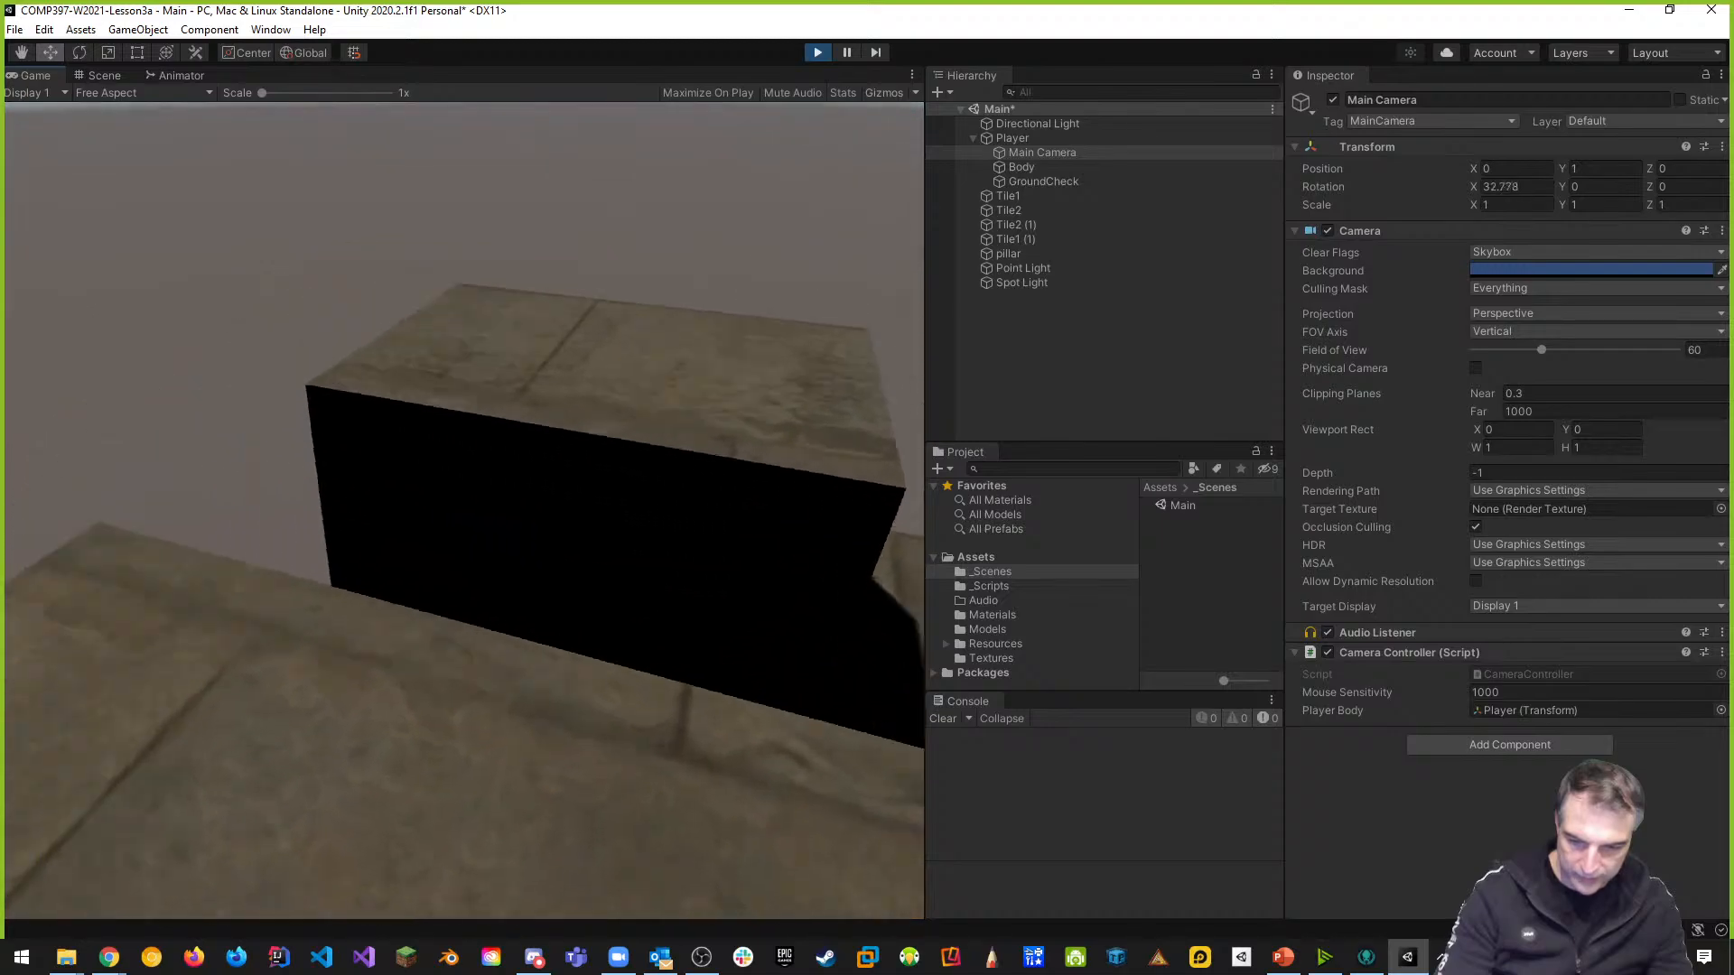
{"action": "key", "text": "Escape"}
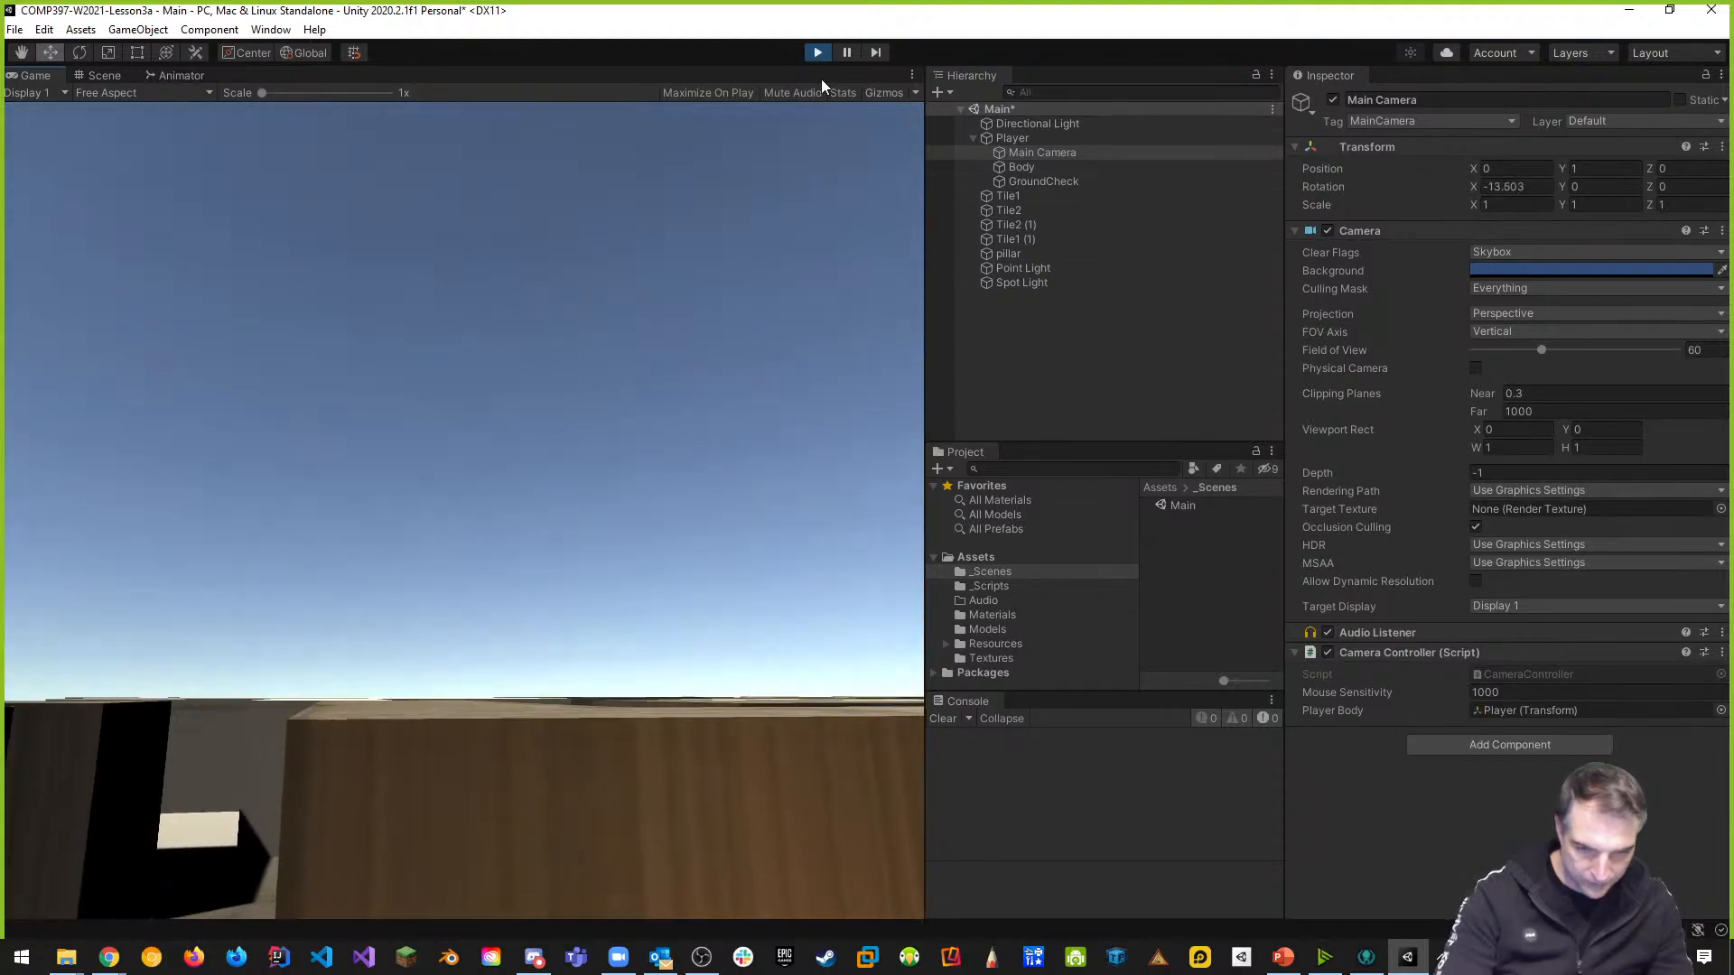
{"action": "left_click", "coordinate": [817, 52]}
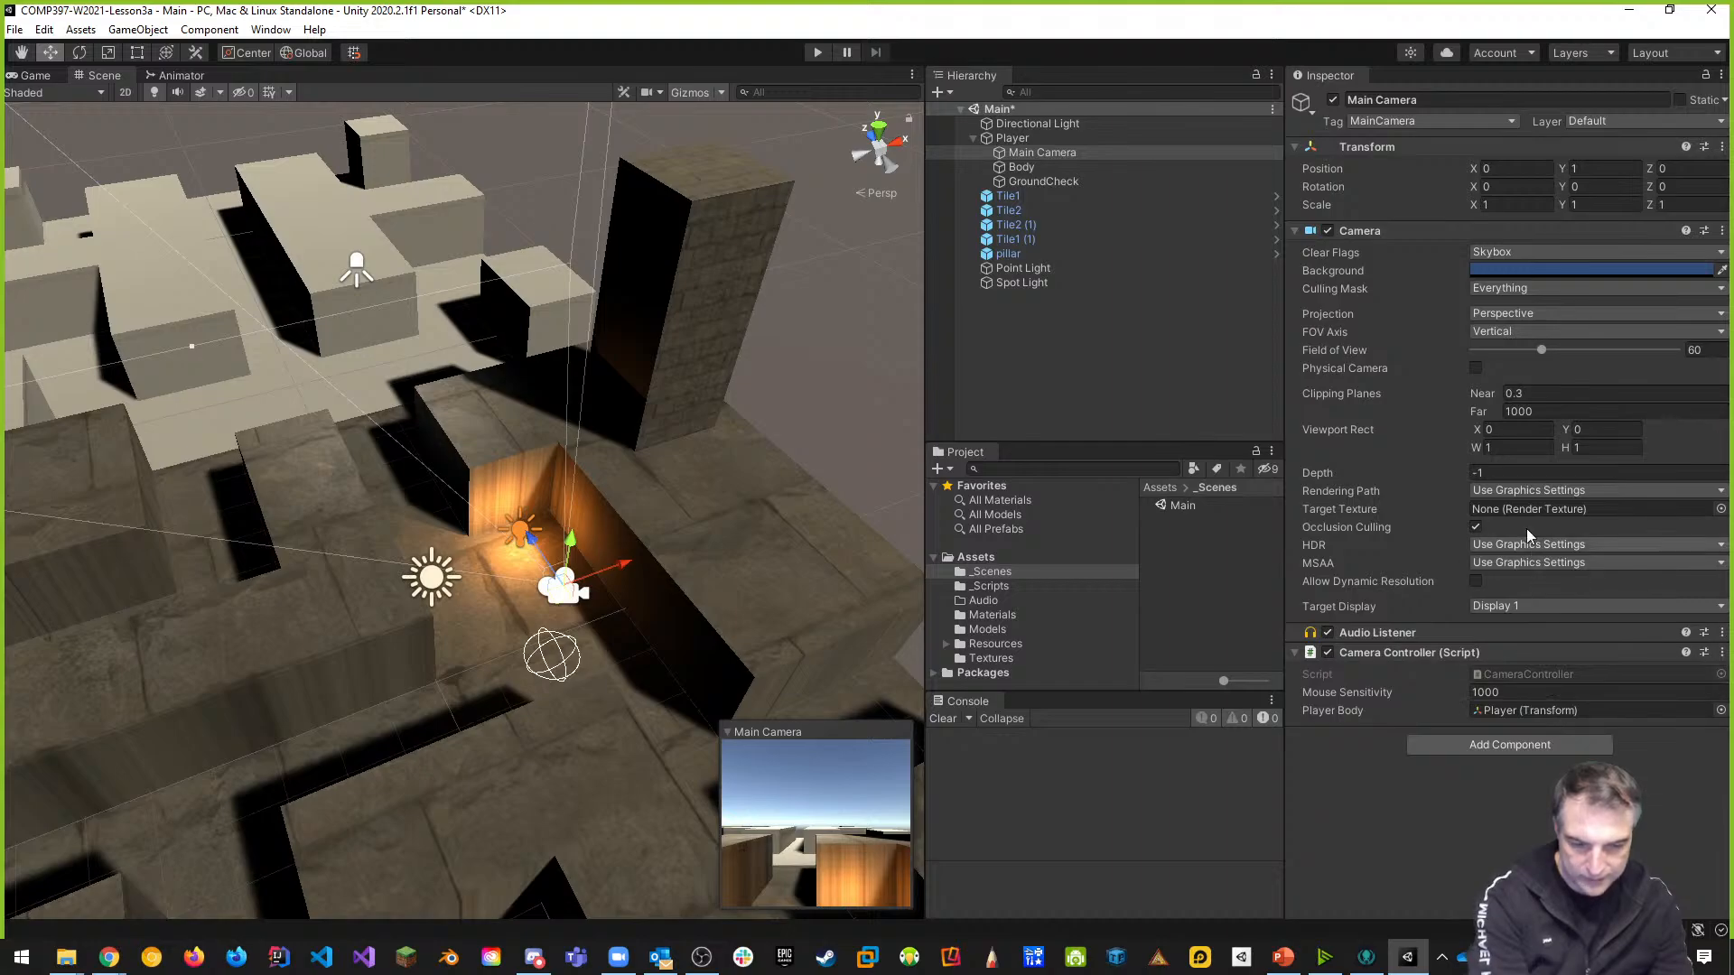
Try the Forward and Deferred rendering paths on the Main Camera, play-testing Deferred, and restore Use Graphics Settings
{"action": "left_click", "coordinate": [1517, 492]}
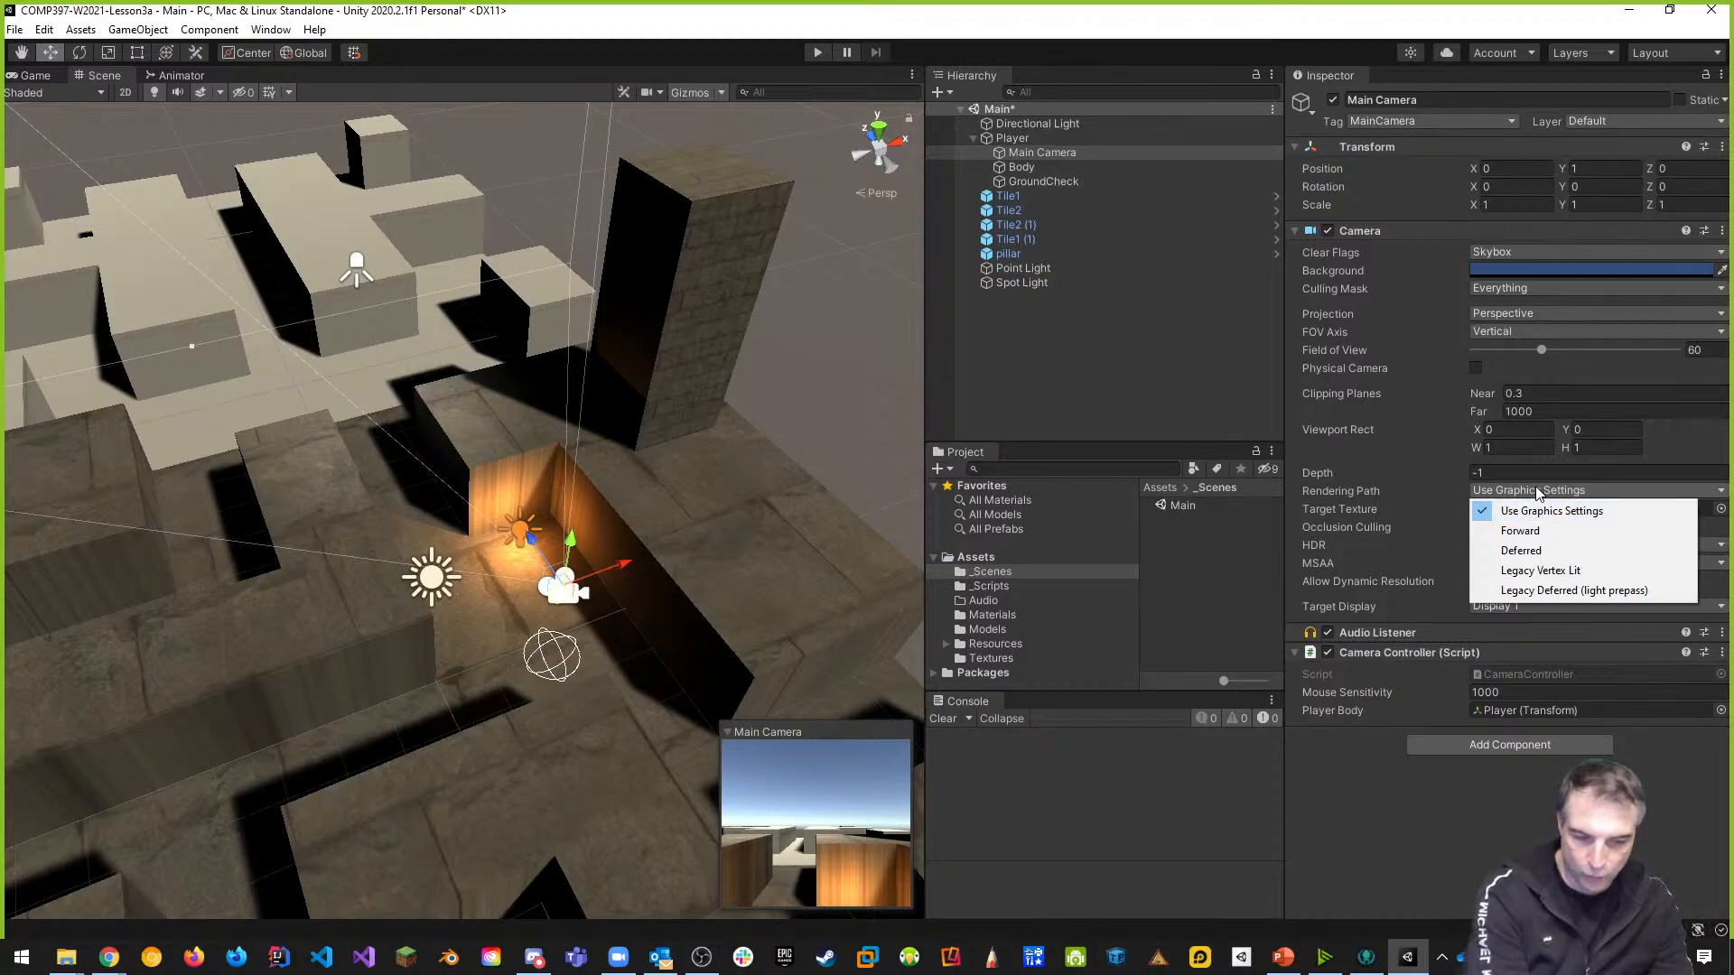
{"action": "left_click", "coordinate": [1533, 531]}
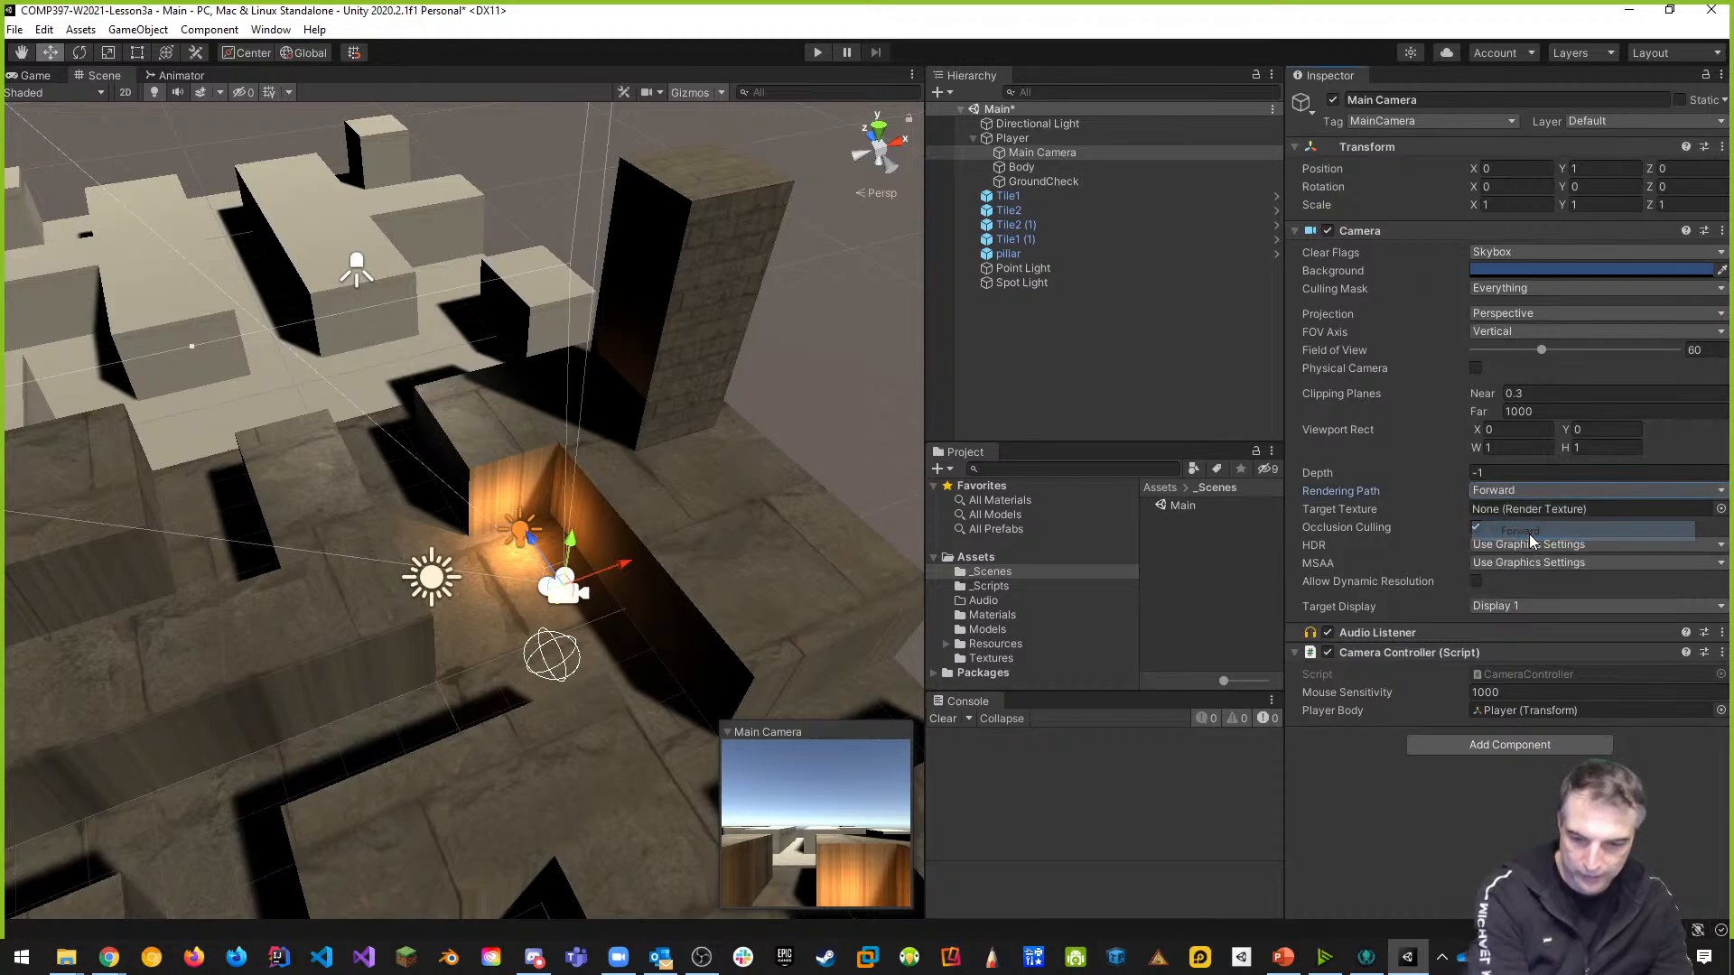
{"action": "left_click", "coordinate": [1527, 497]}
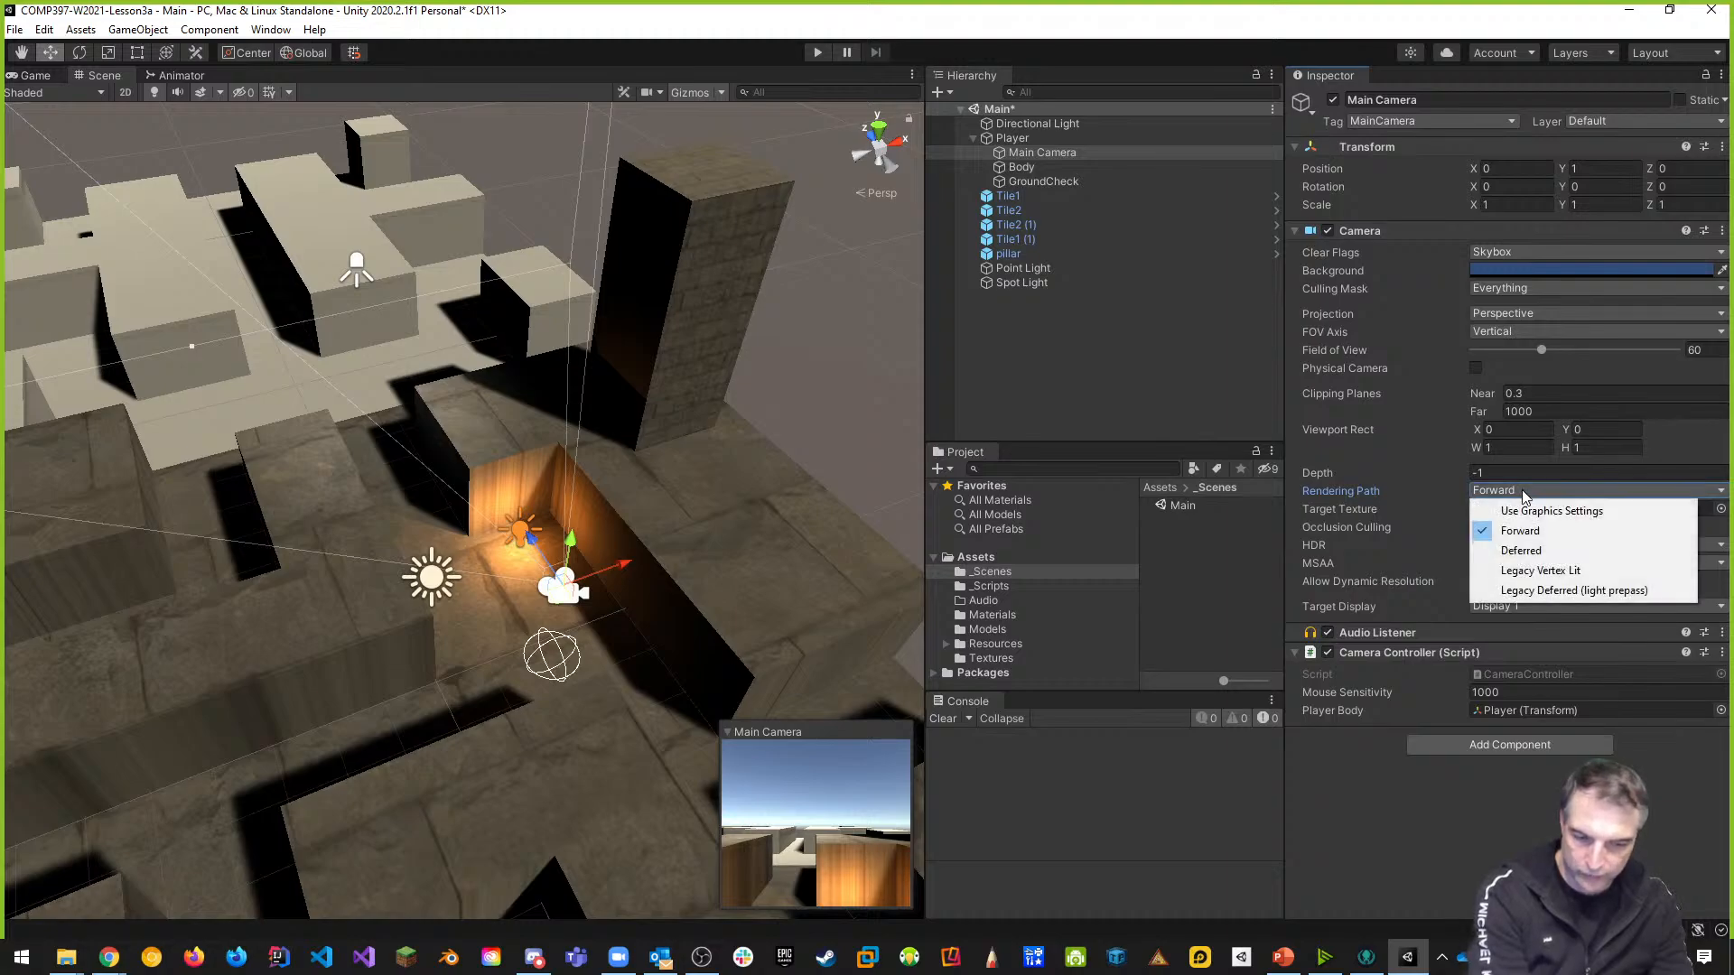
{"action": "left_click", "coordinate": [1526, 551]}
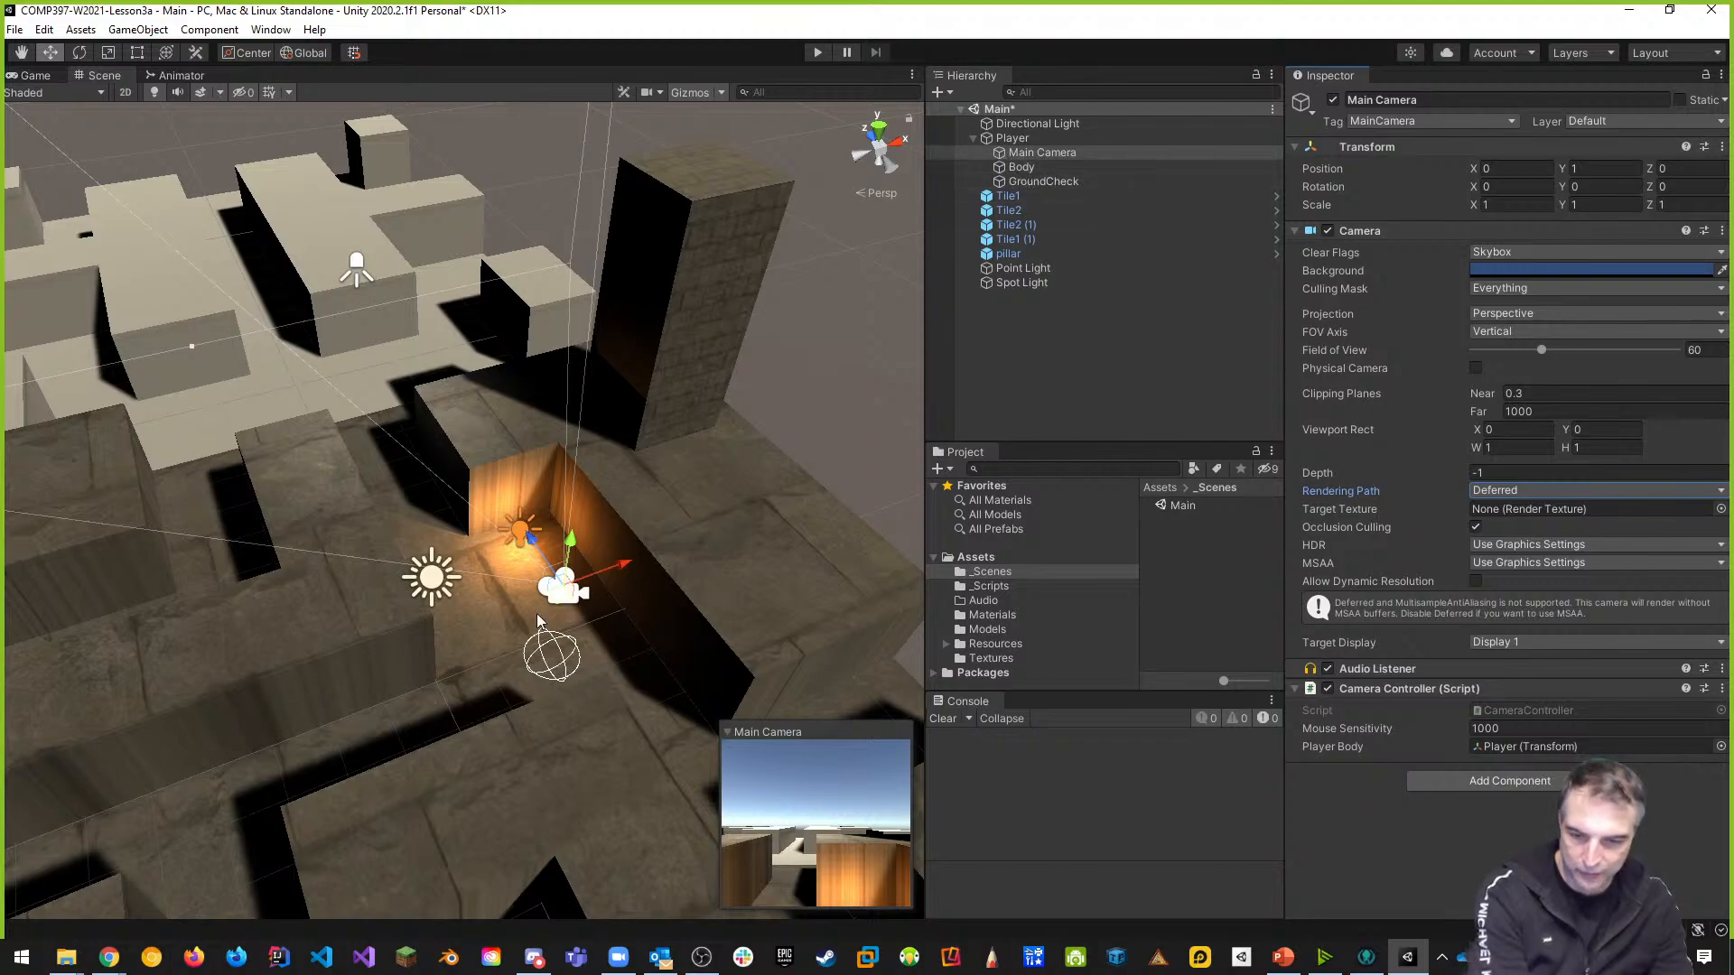
{"action": "left_click", "coordinate": [819, 57]}
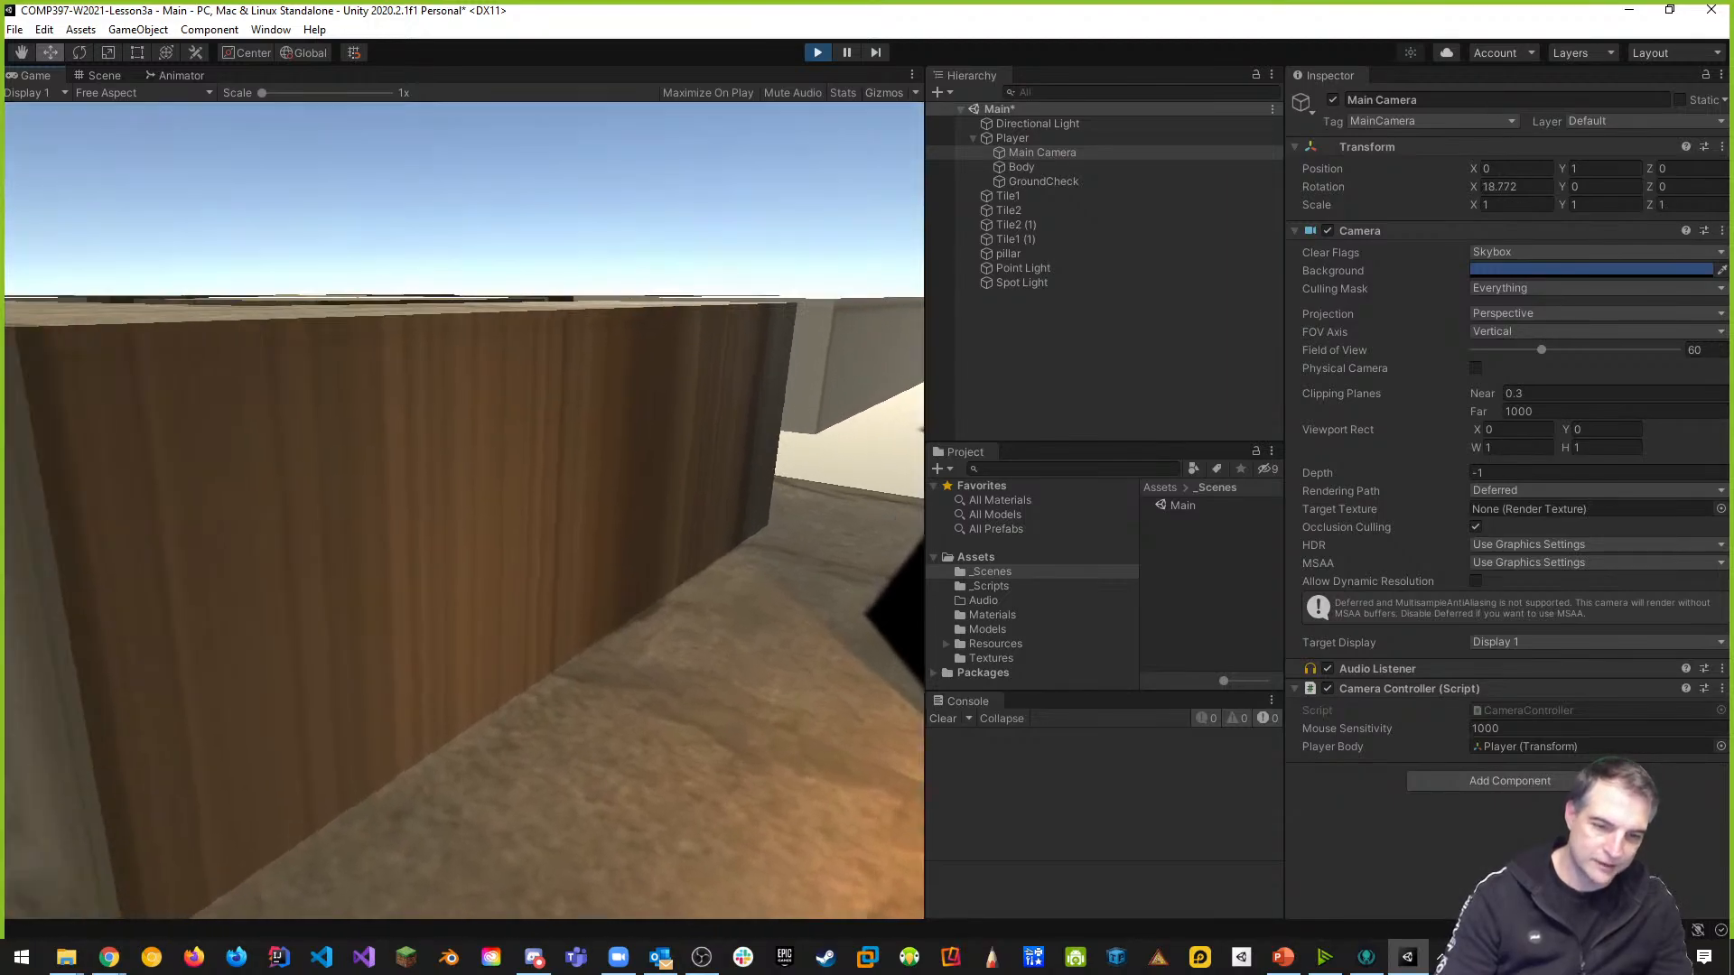
{"action": "left_click", "coordinate": [816, 53]}
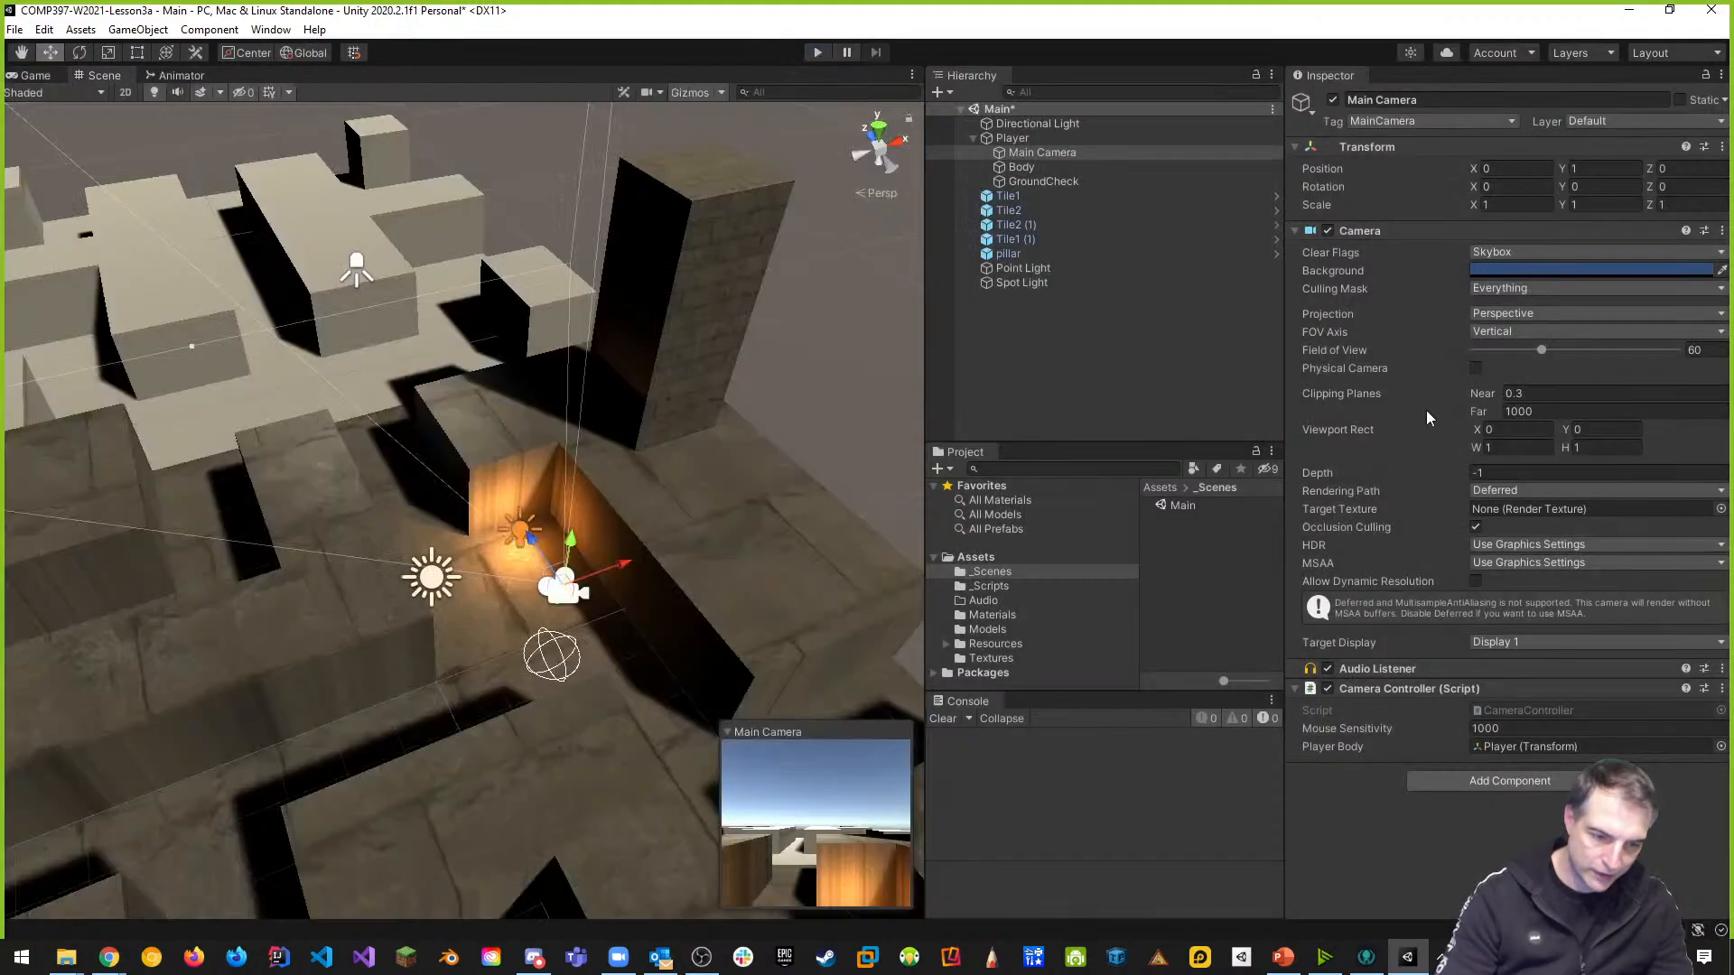
{"action": "left_click", "coordinate": [1519, 490]}
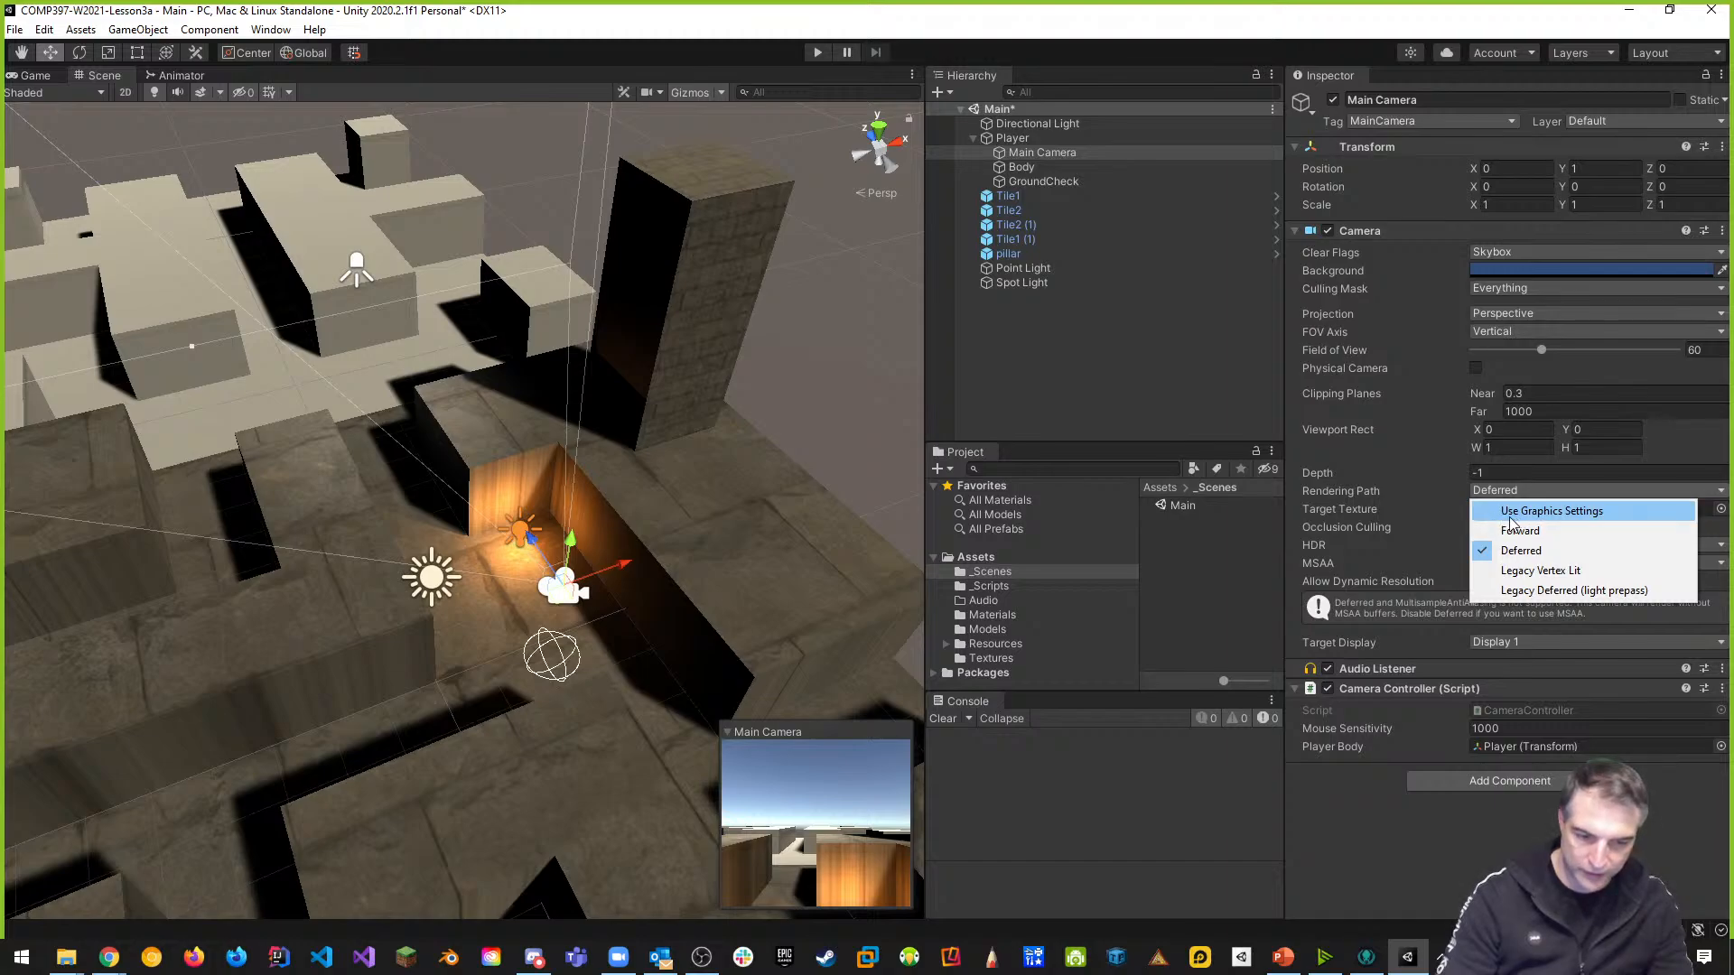
{"action": "left_click", "coordinate": [1509, 513]}
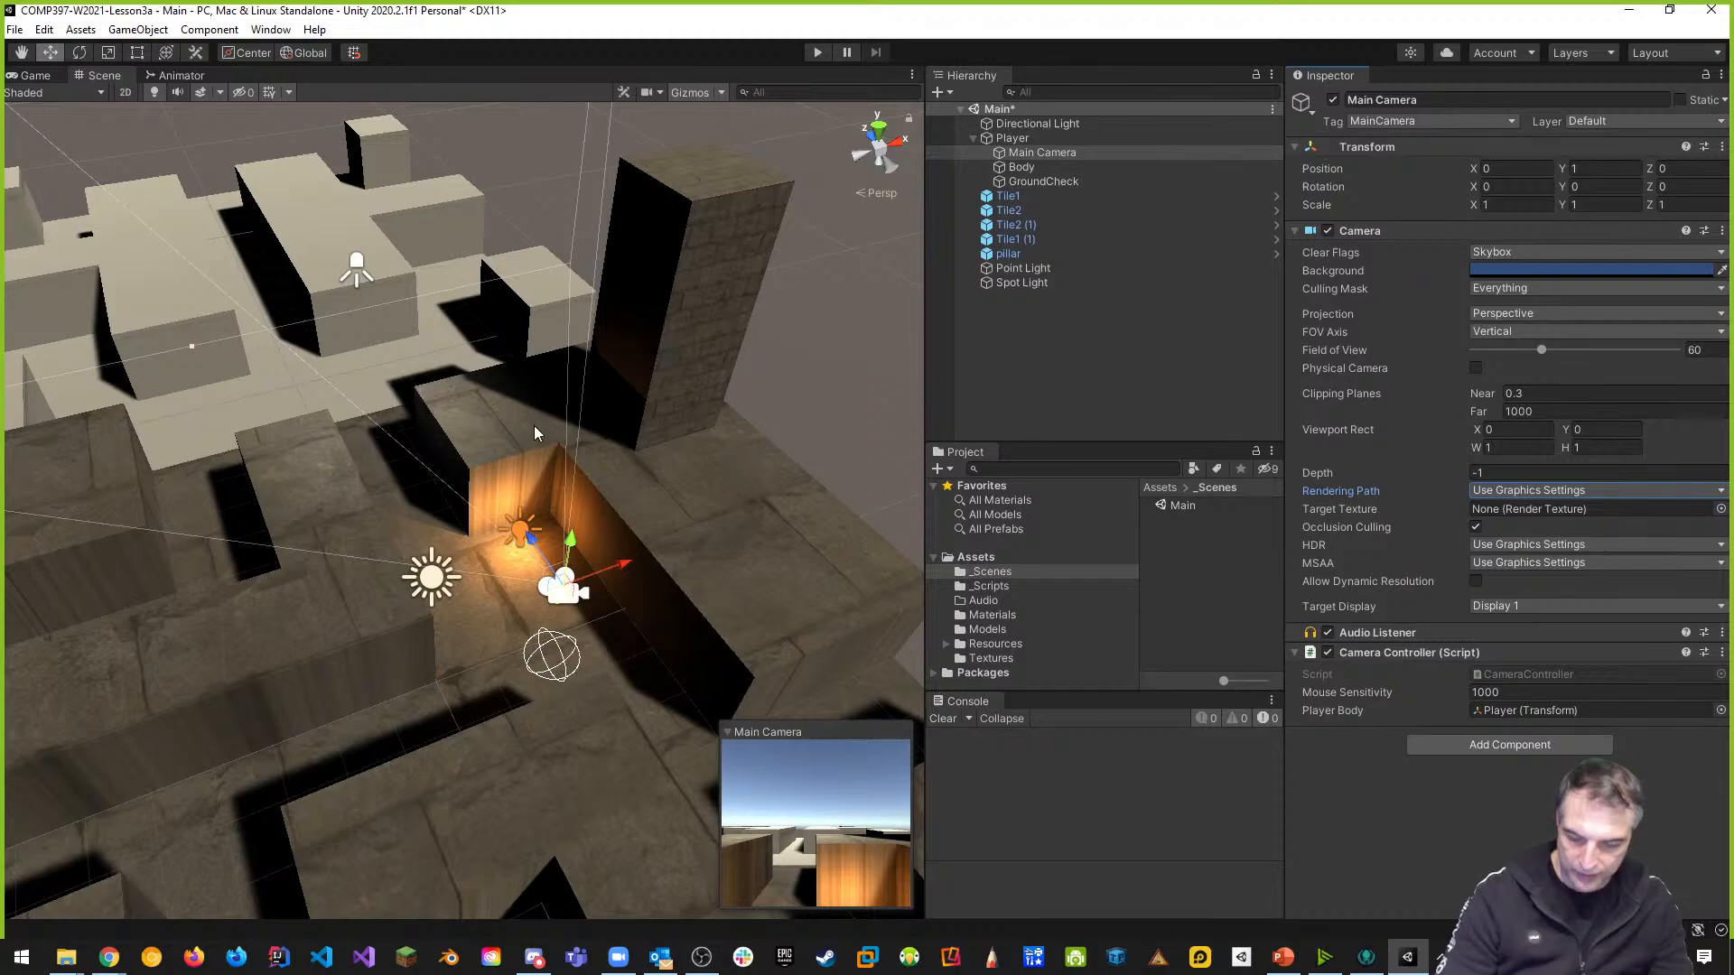
Delete the Spot Light and the Point Light from the scene
{"action": "scroll", "coordinate": [542, 452], "scroll_direction": "up", "scroll_amount": 5}
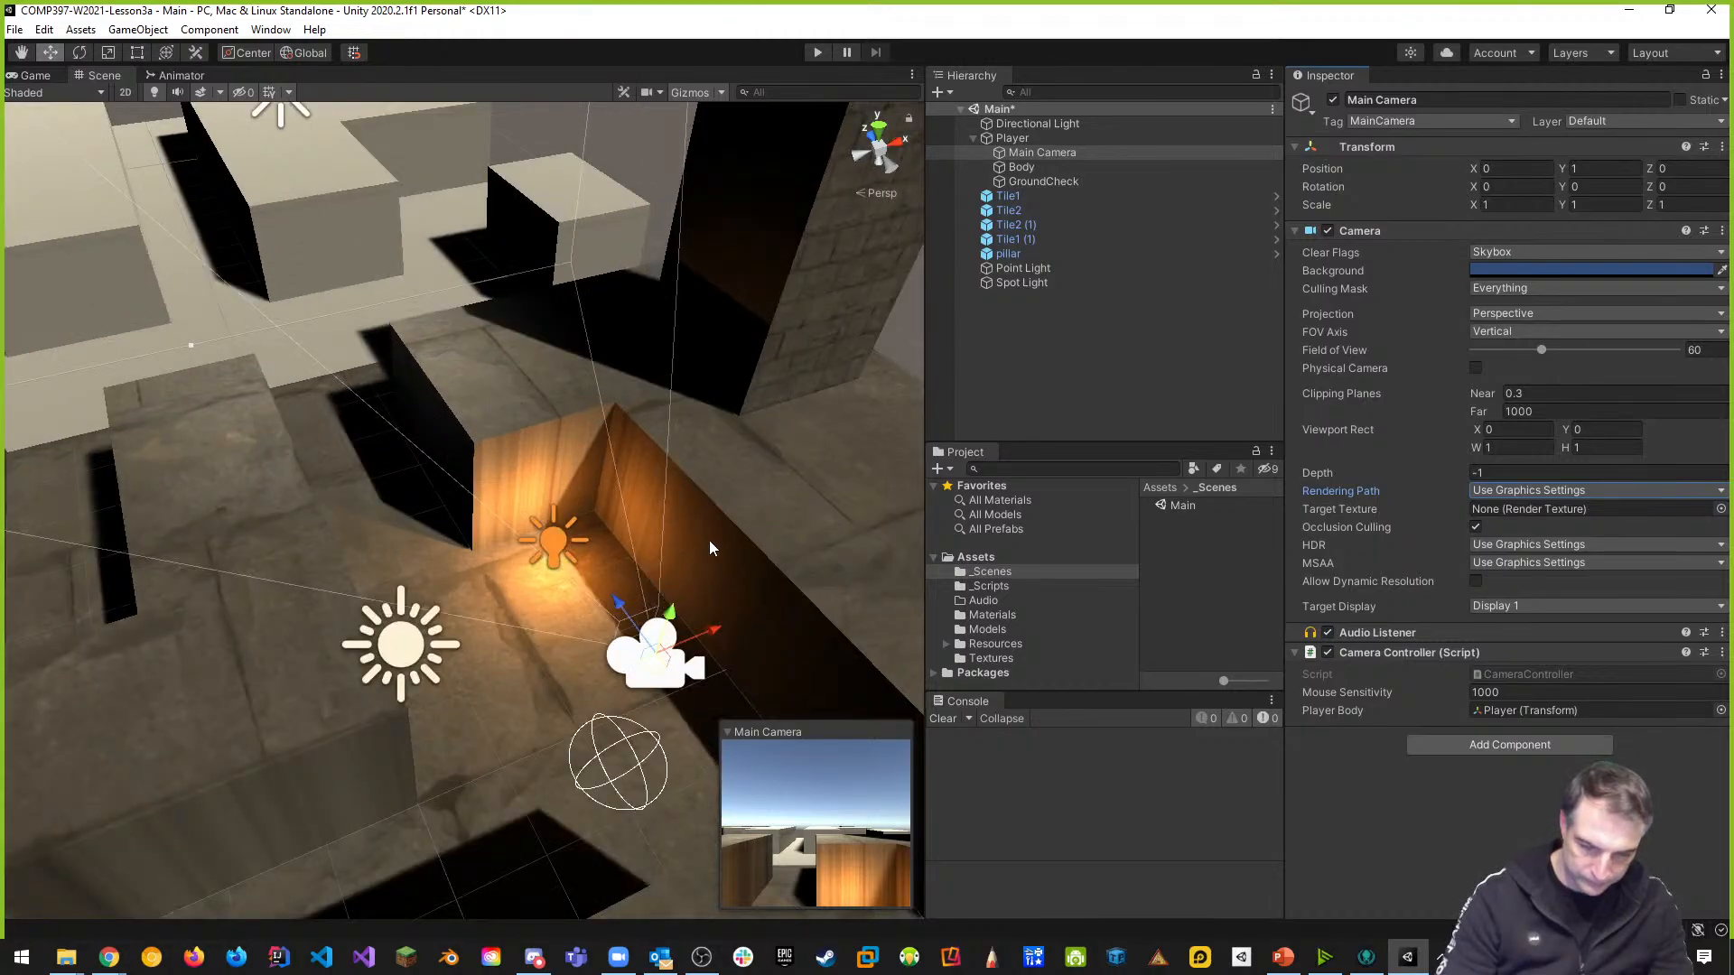
{"action": "left_click", "coordinate": [1042, 281]}
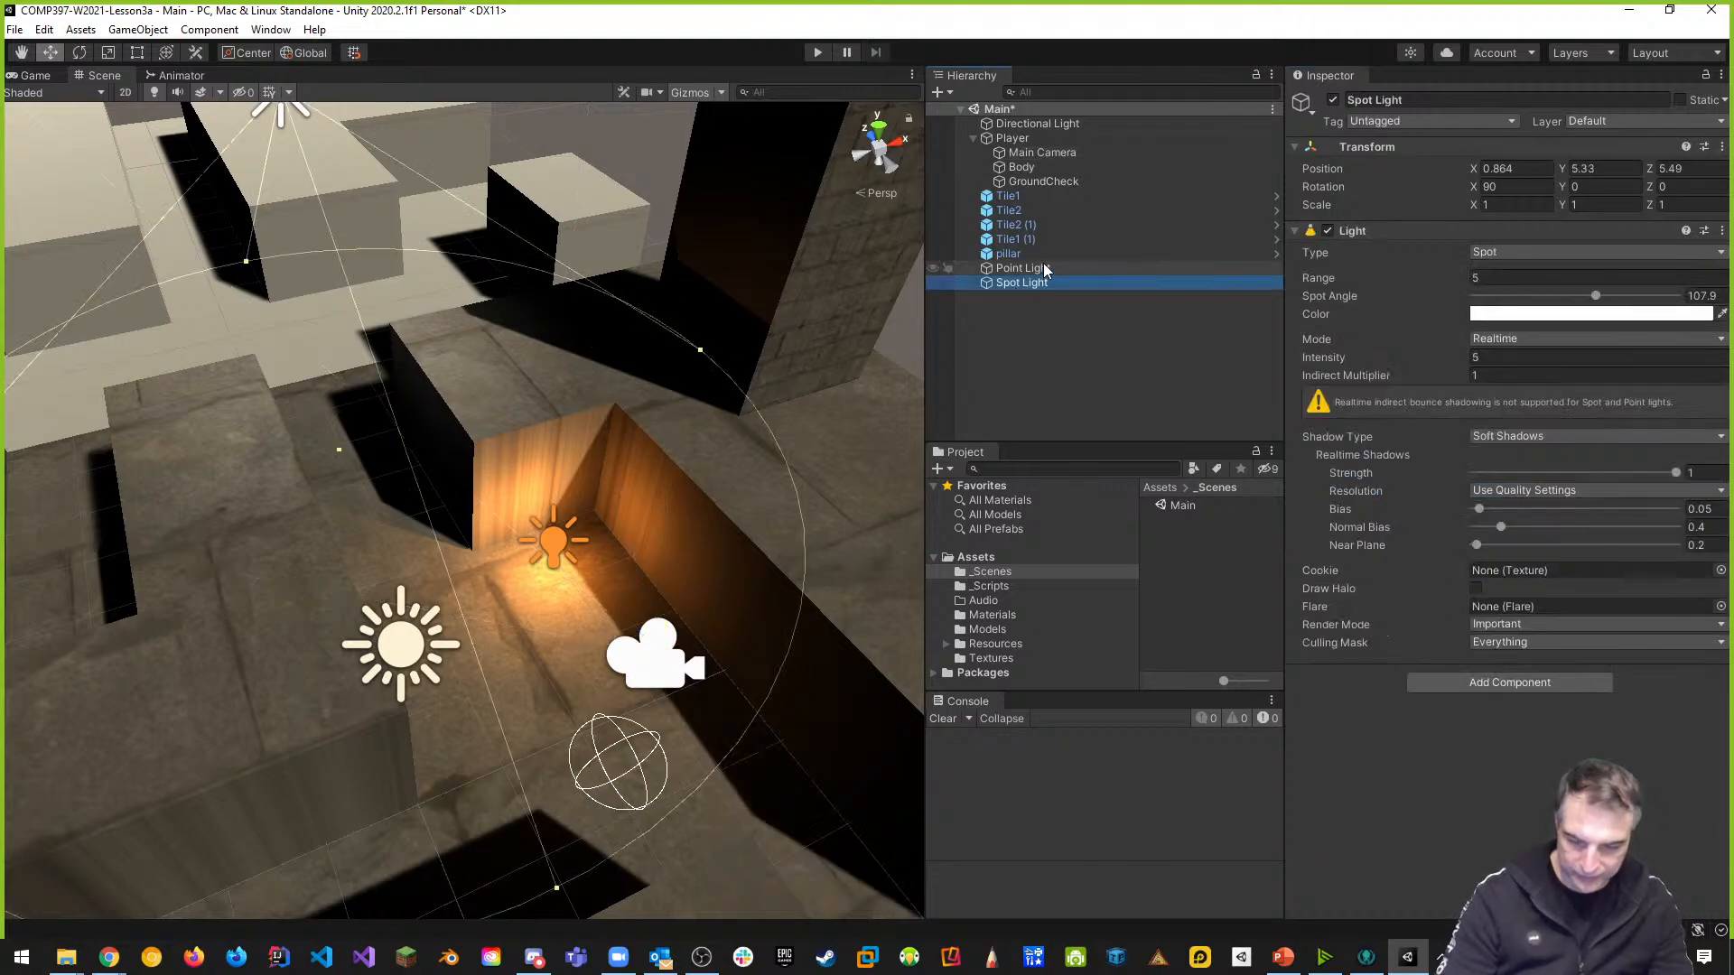
{"action": "left_click", "coordinate": [1043, 268], "text": "ctrl"}
{"action": "key", "text": "Delete"}
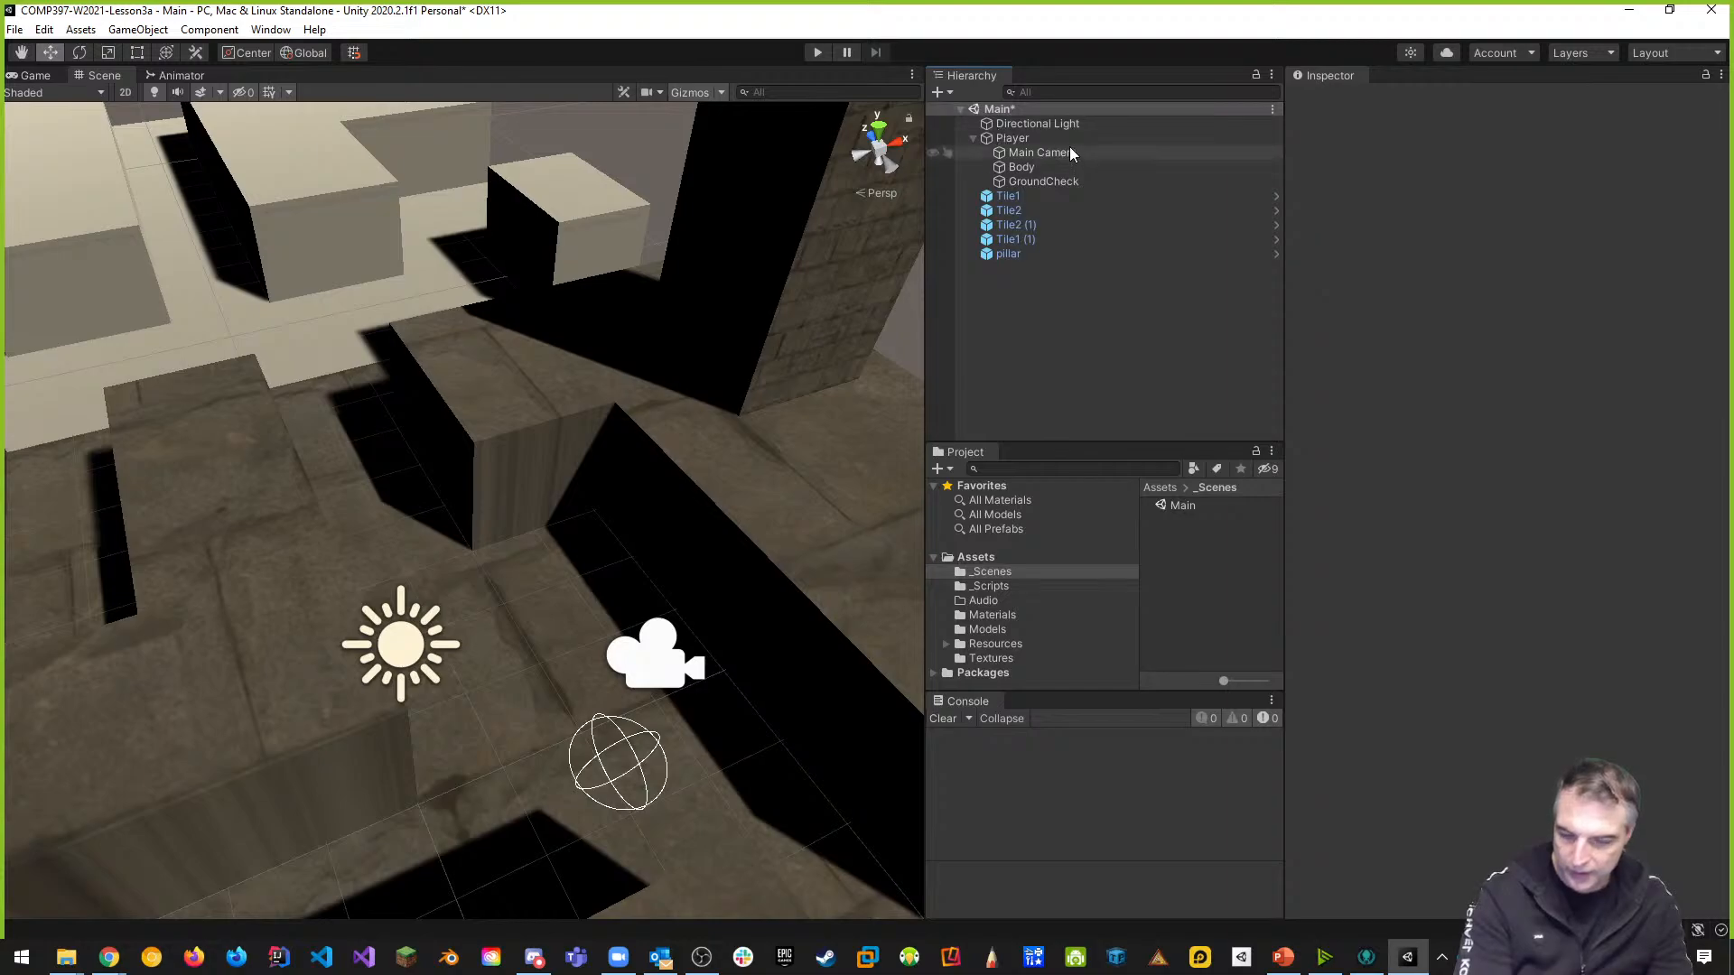
Select the Directional Light, open the Lighting window from the rendering tools and dock it beside the Inspector
{"action": "left_click", "coordinate": [1052, 124]}
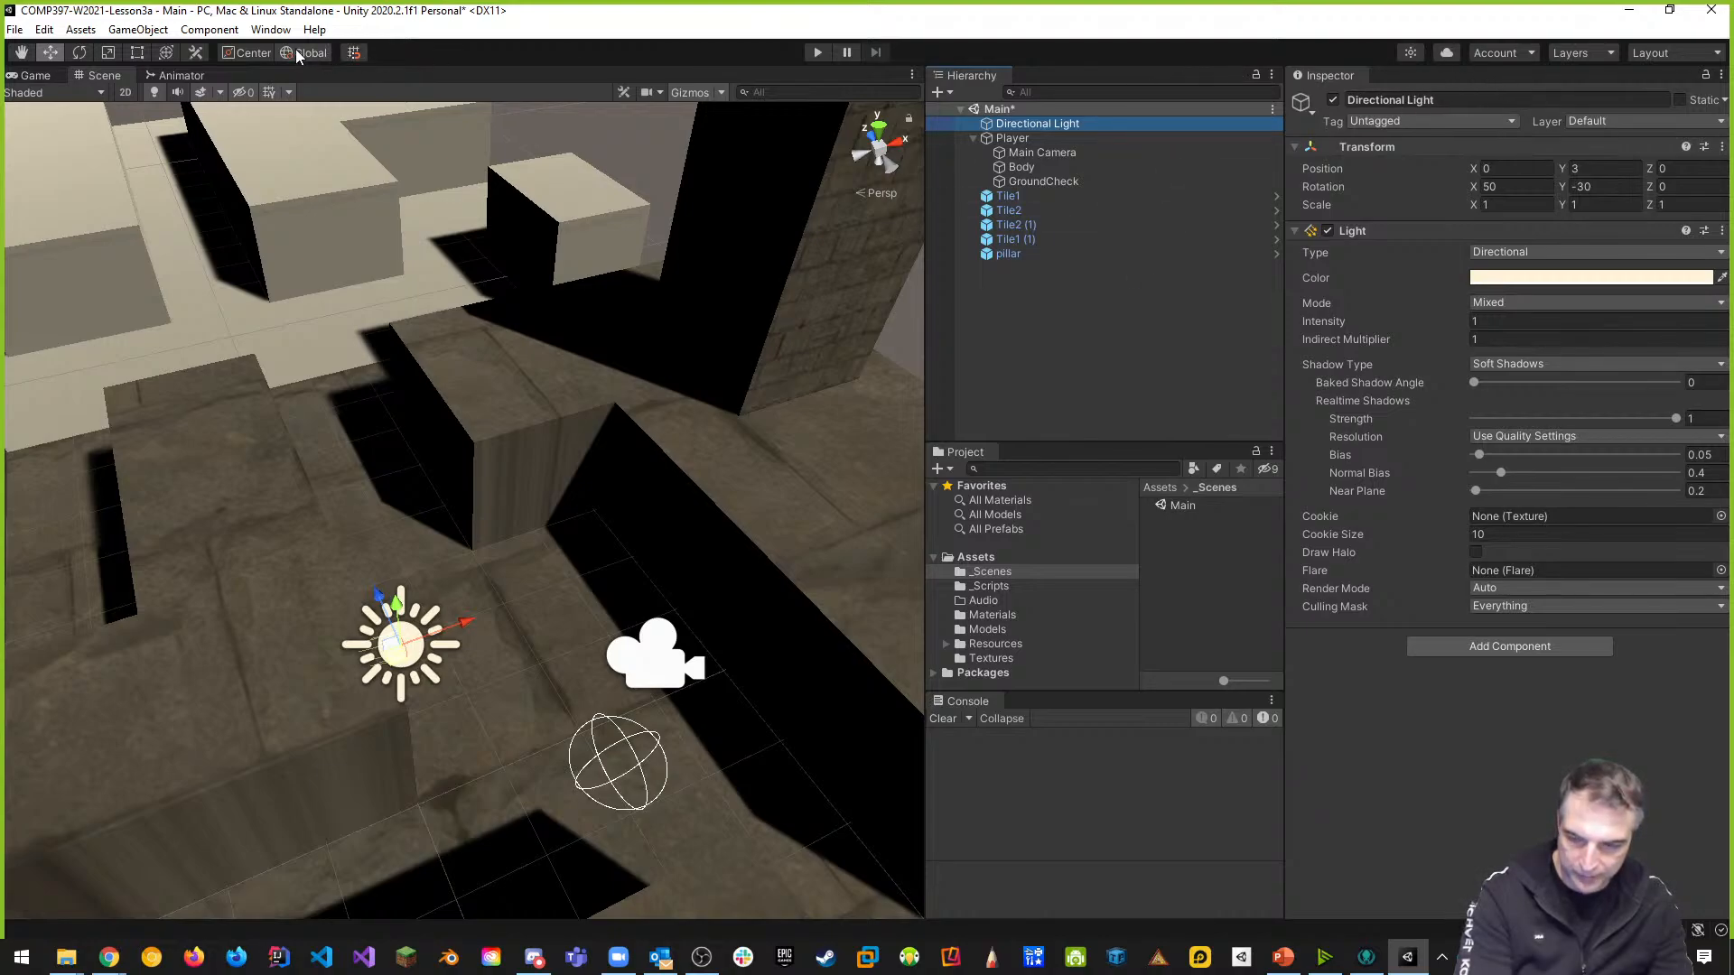
{"action": "left_click", "coordinate": [266, 31]}
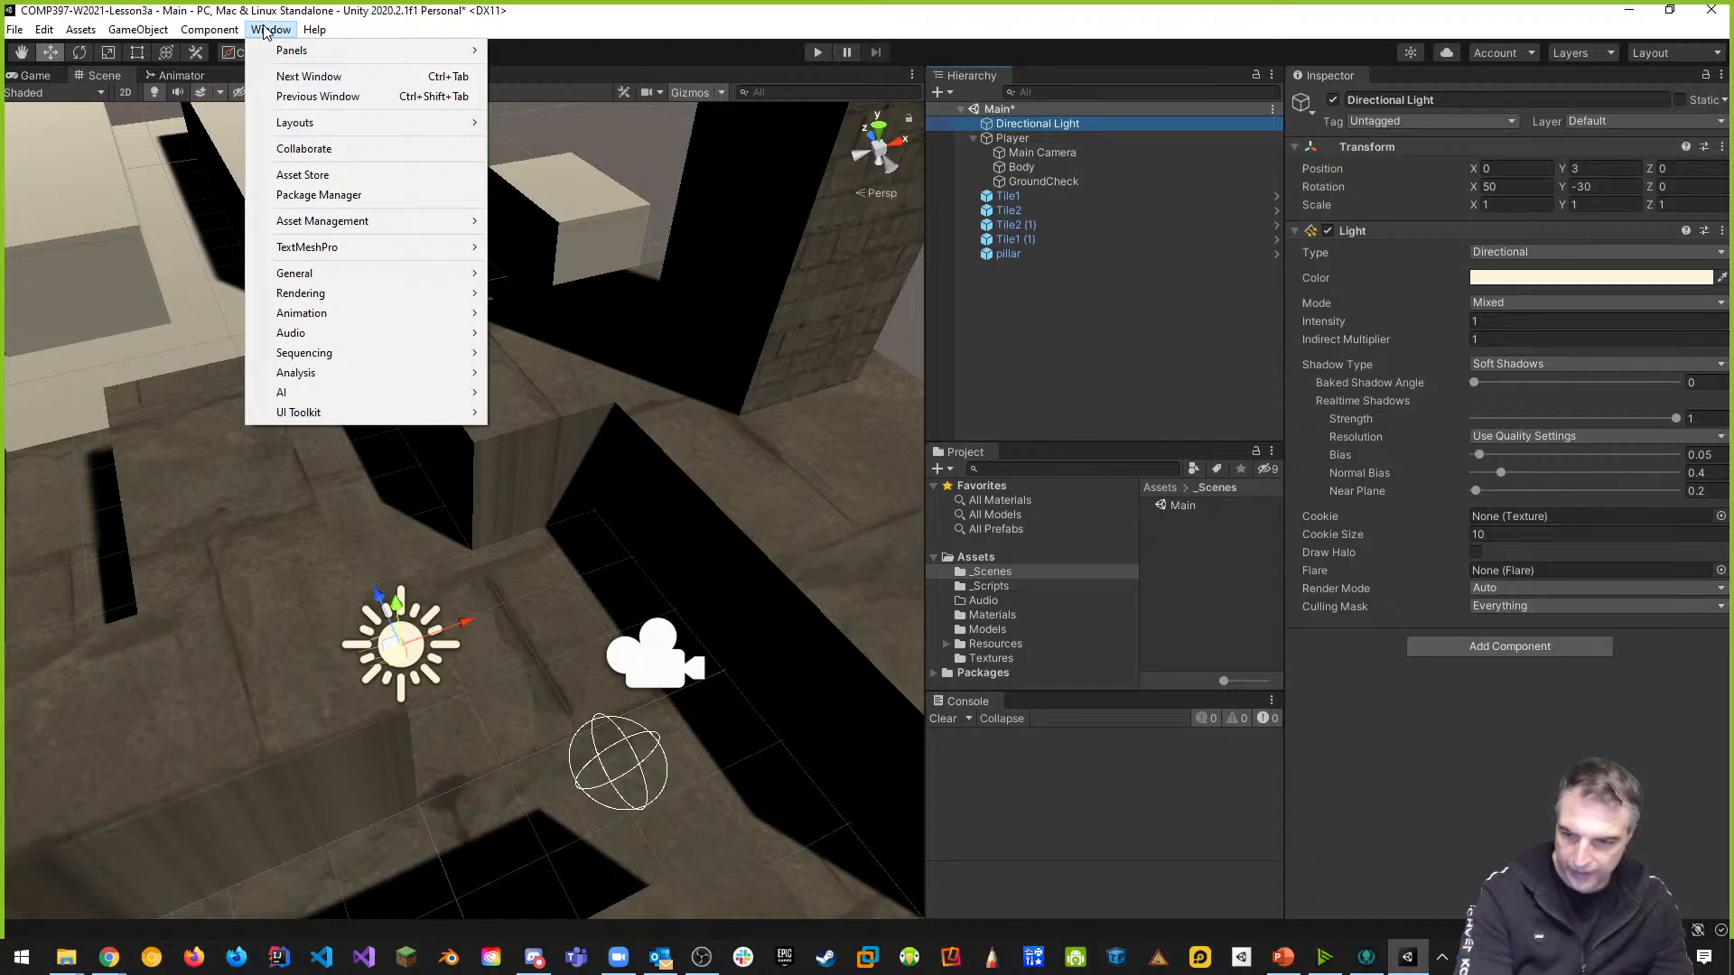
{"action": "mouse_move", "coordinate": [333, 294]}
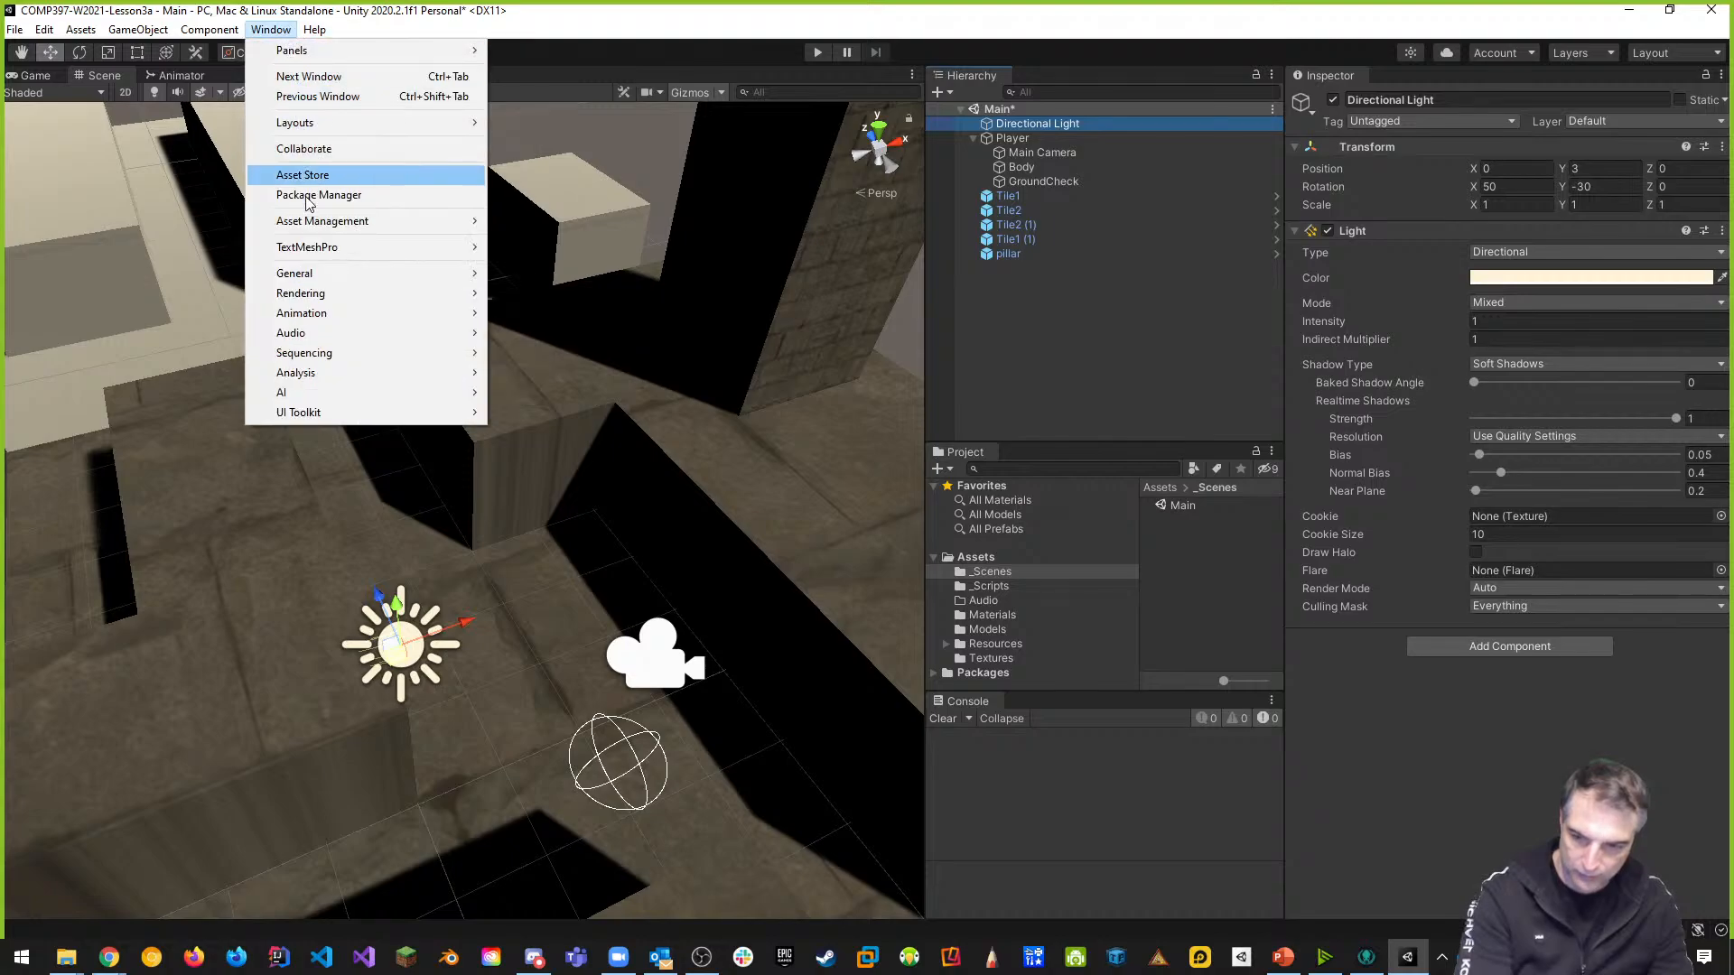
{"action": "left_click", "coordinate": [577, 291]}
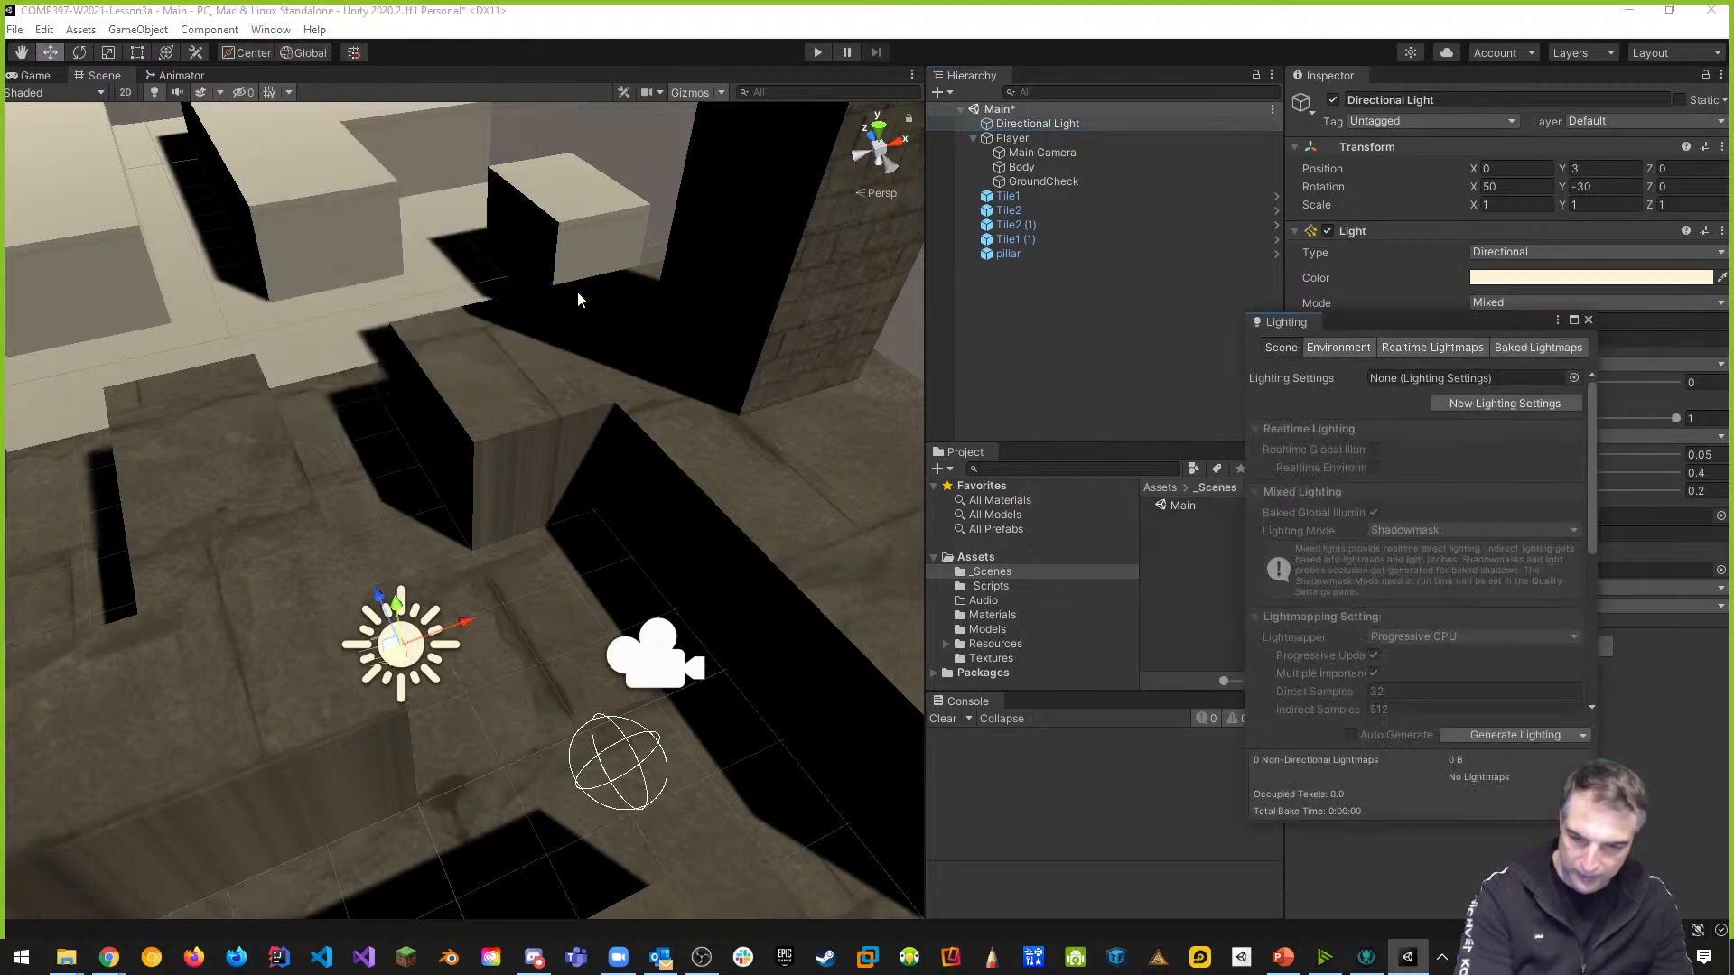
{"action": "left_click_drag", "start_coordinate": [1277, 325], "coordinate": [1386, 85]}
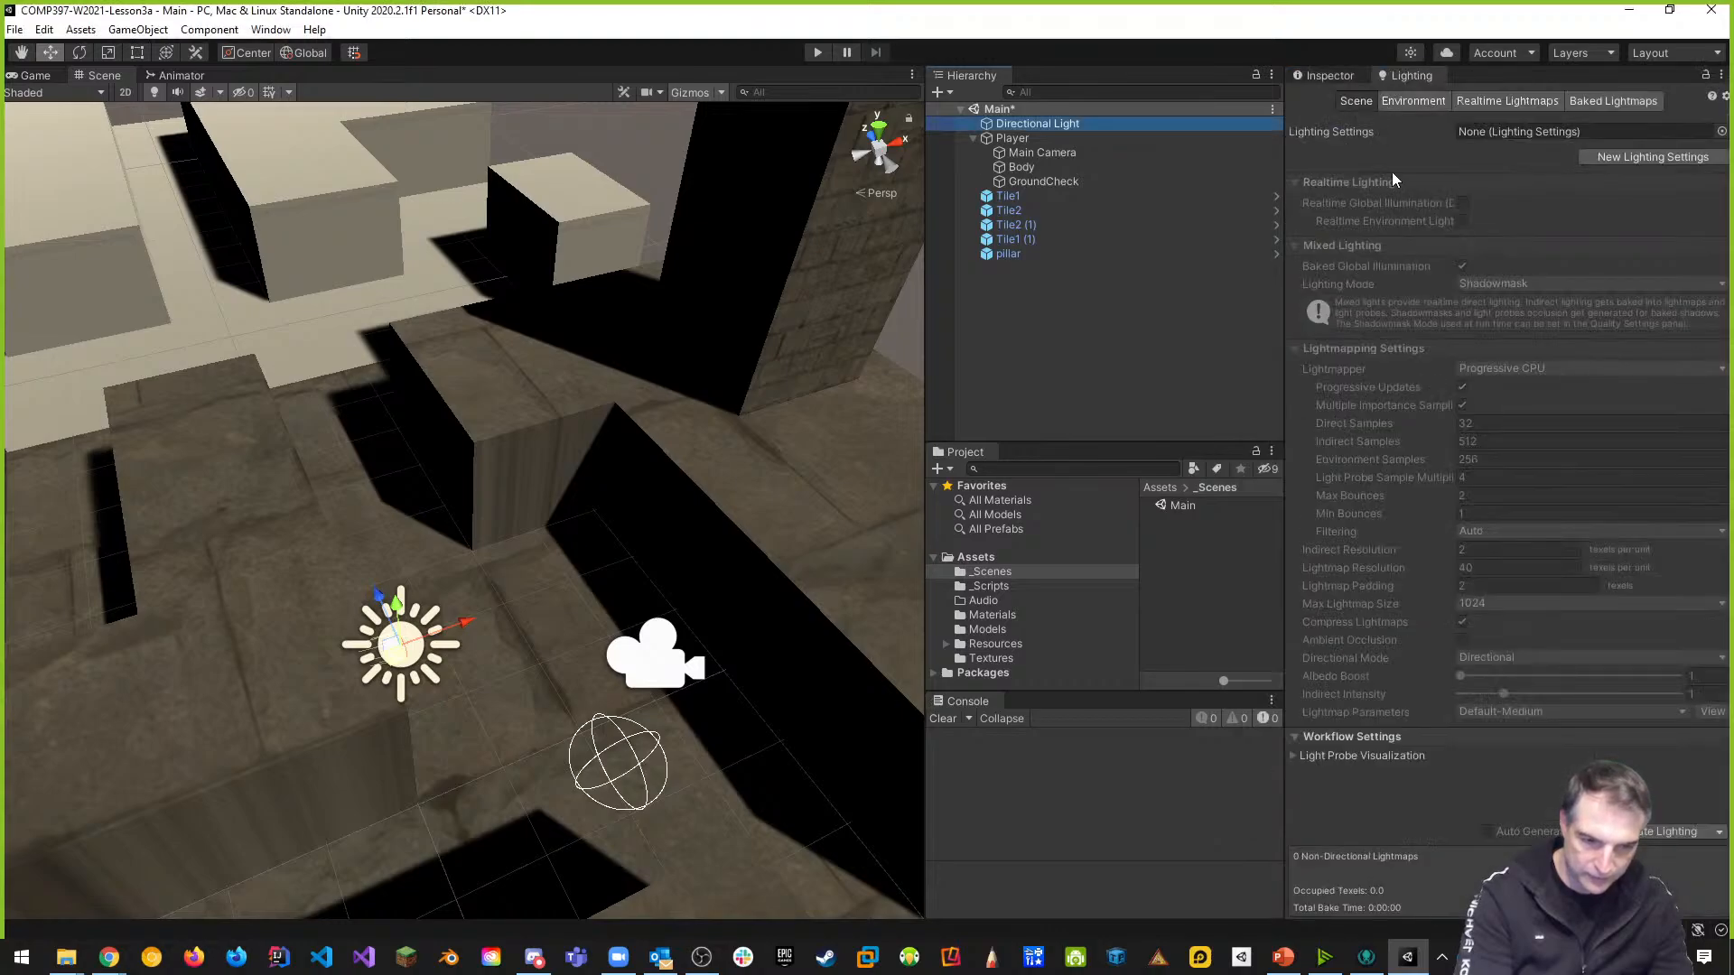
{"action": "left_click", "coordinate": [1330, 75]}
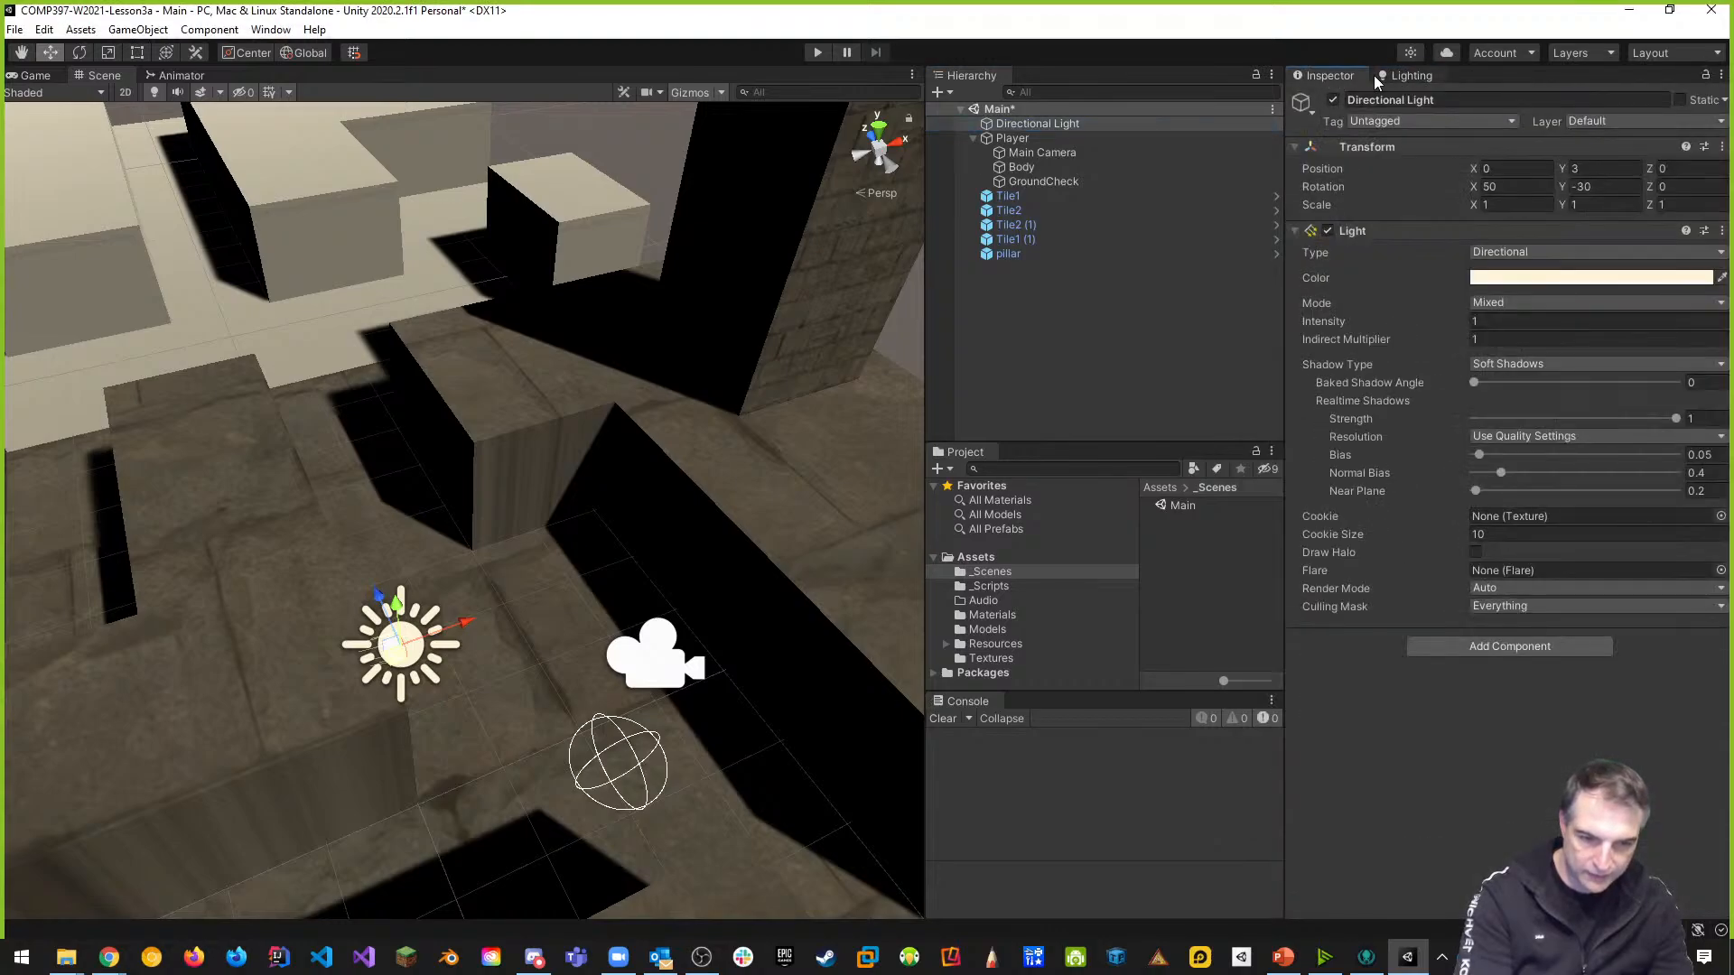
{"action": "left_click", "coordinate": [1404, 75]}
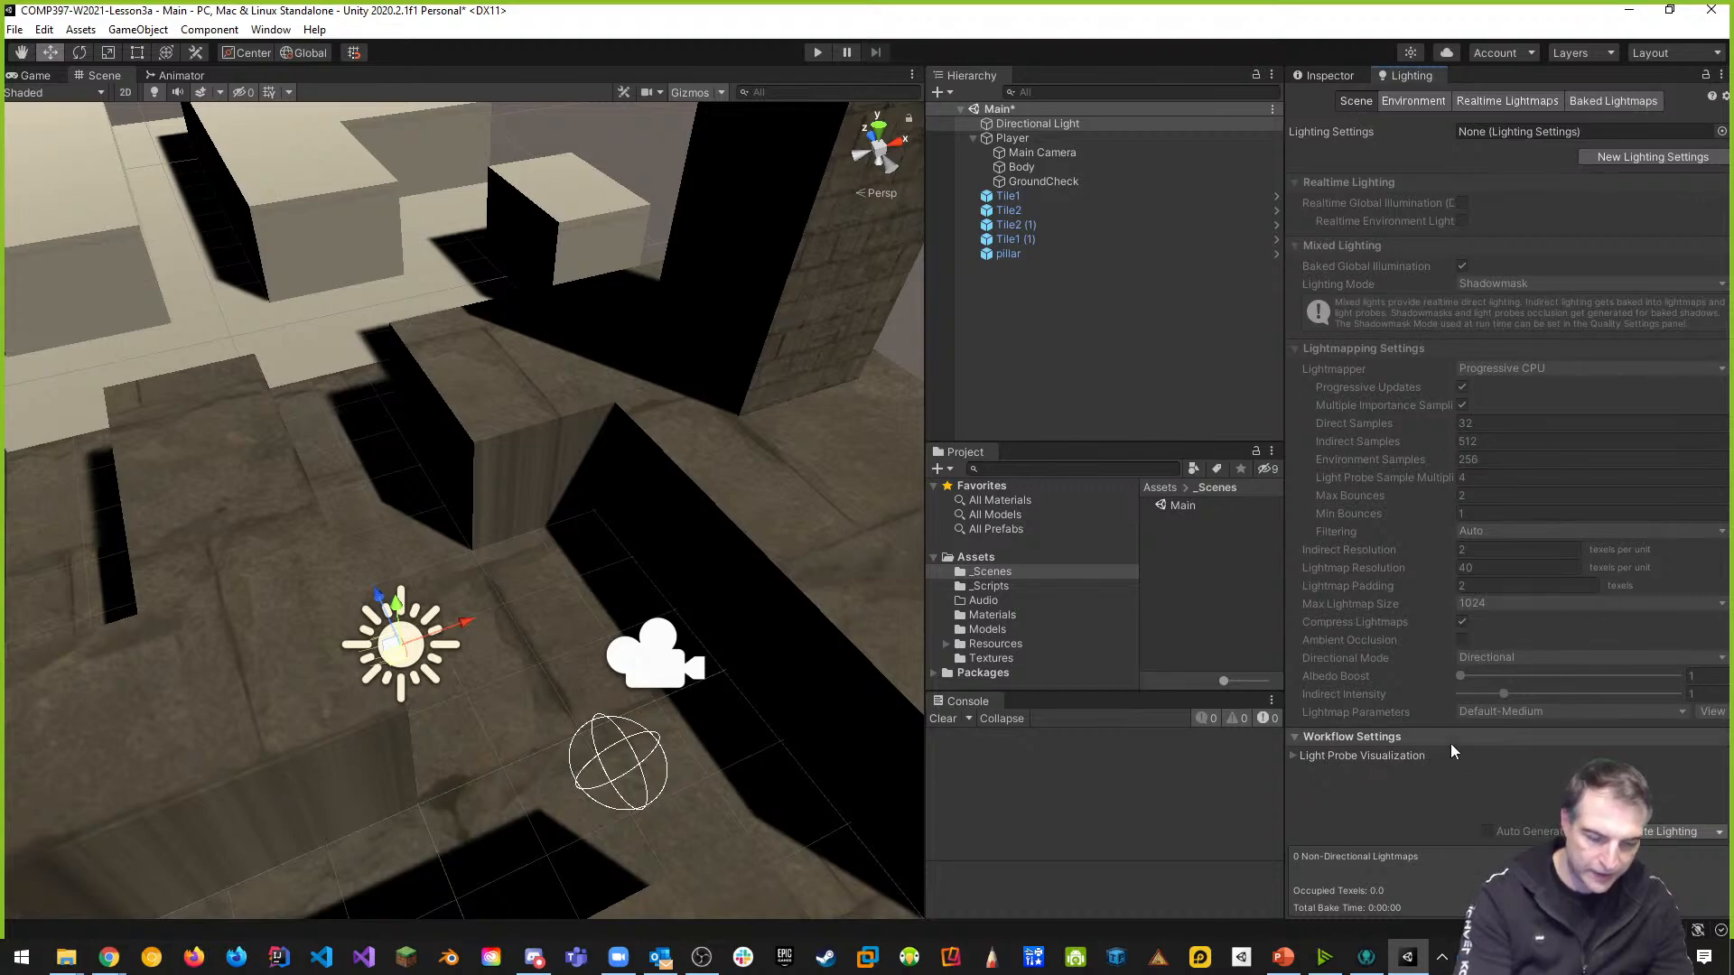
Try the scene in play mode with the environment's Sun Source cleared, and restore the Directional Light as its source
{"action": "left_click", "coordinate": [1427, 101]}
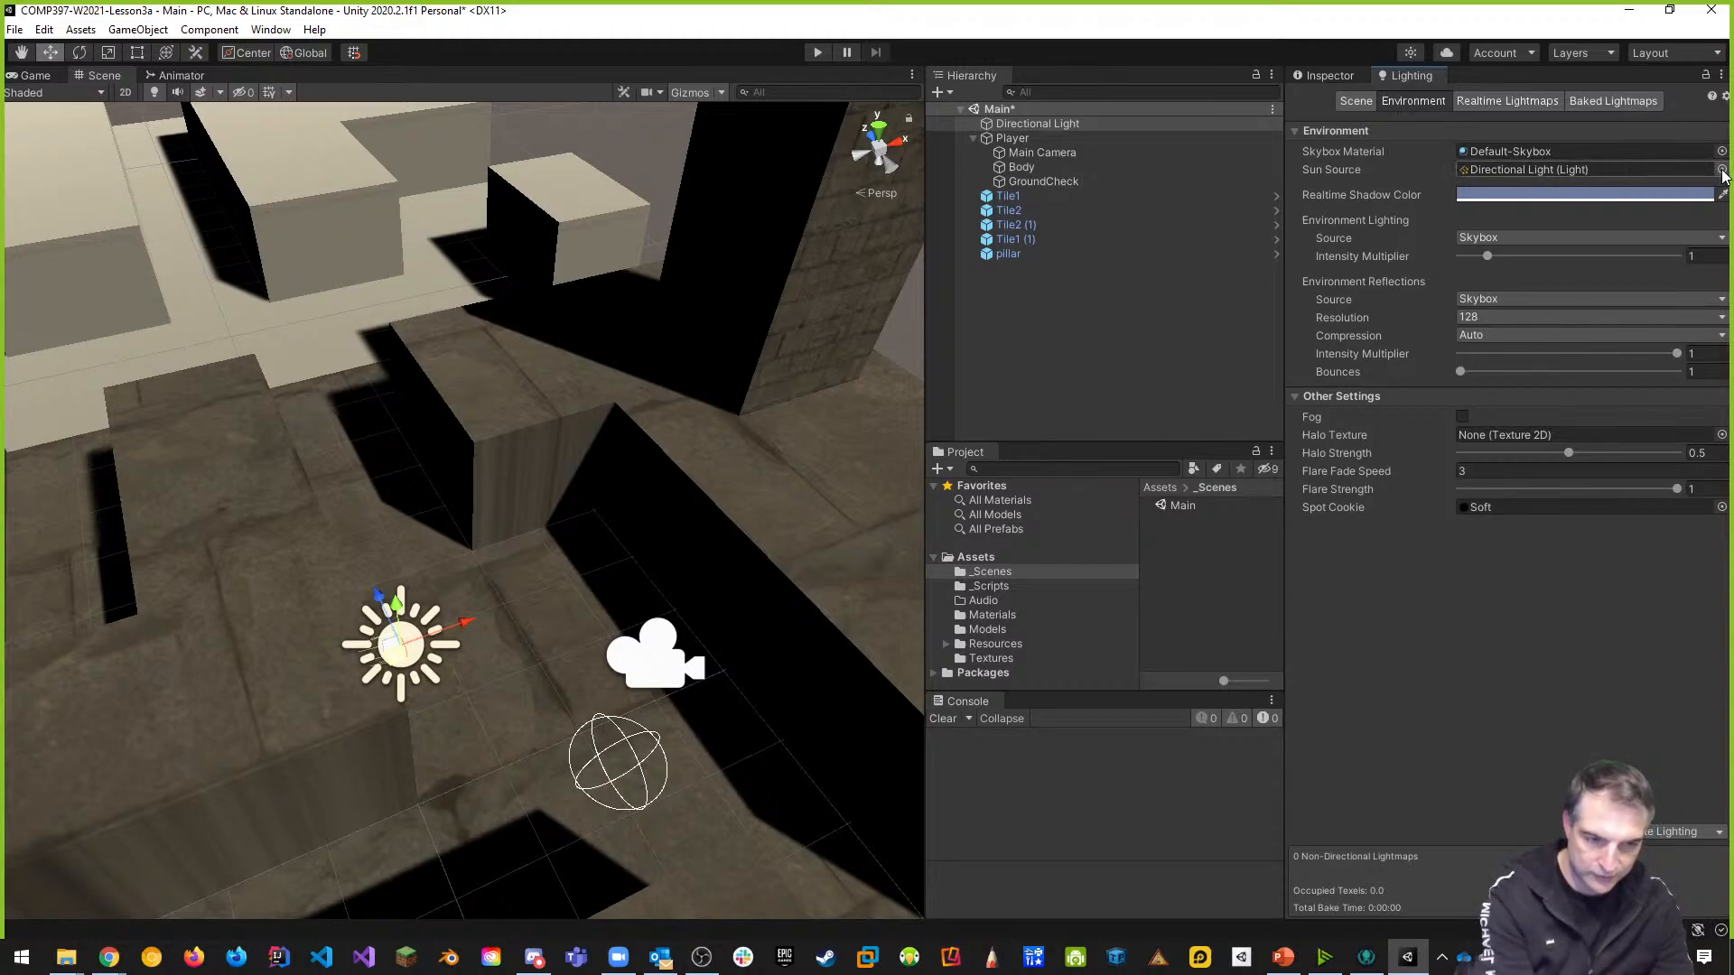
{"action": "left_click", "coordinate": [1661, 171]}
{"action": "key", "text": "Delete"}
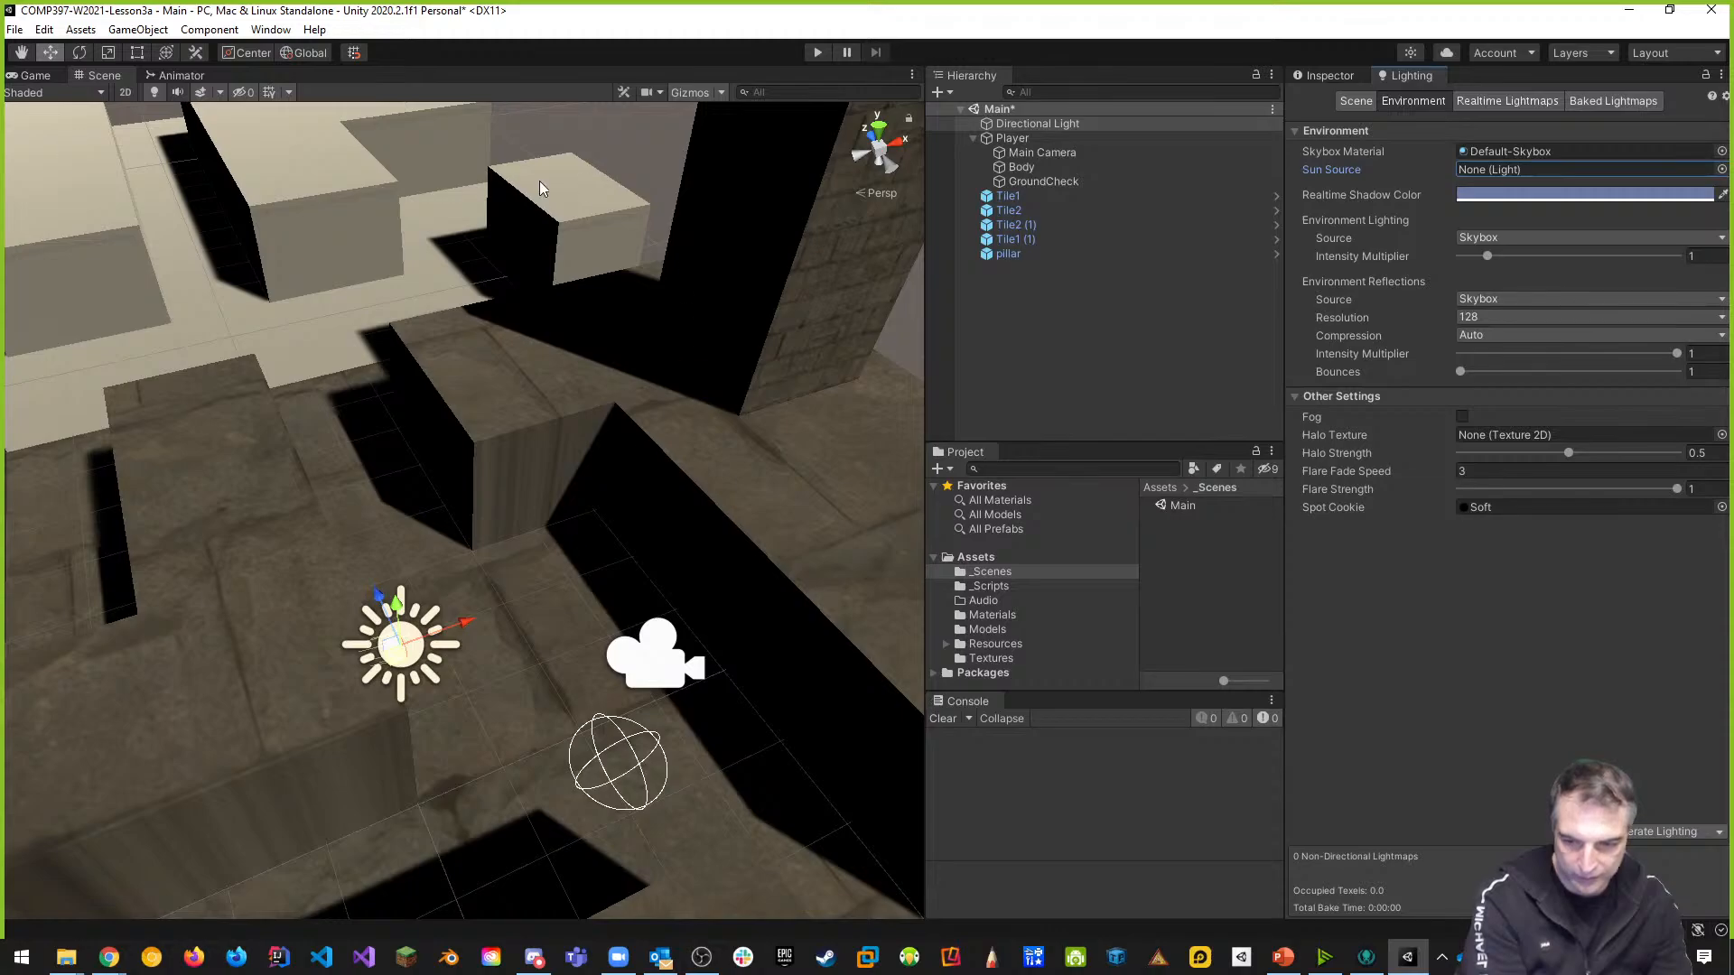
{"action": "left_click", "coordinate": [818, 53]}
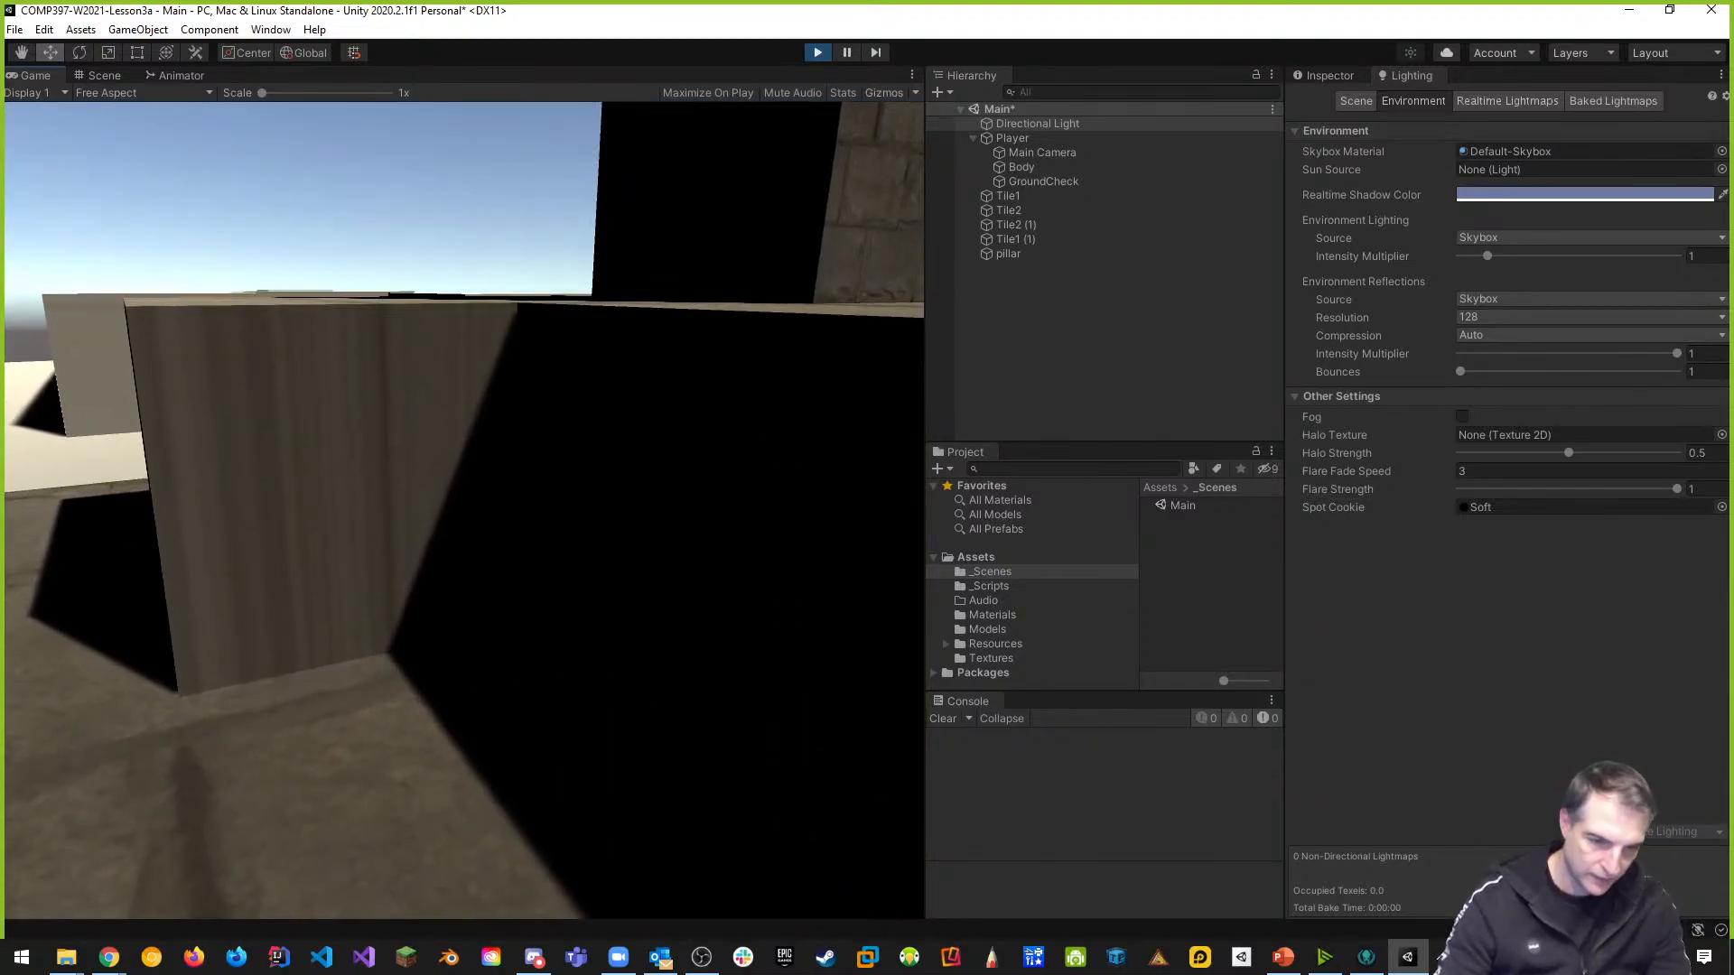
{"action": "key", "text": "w"}
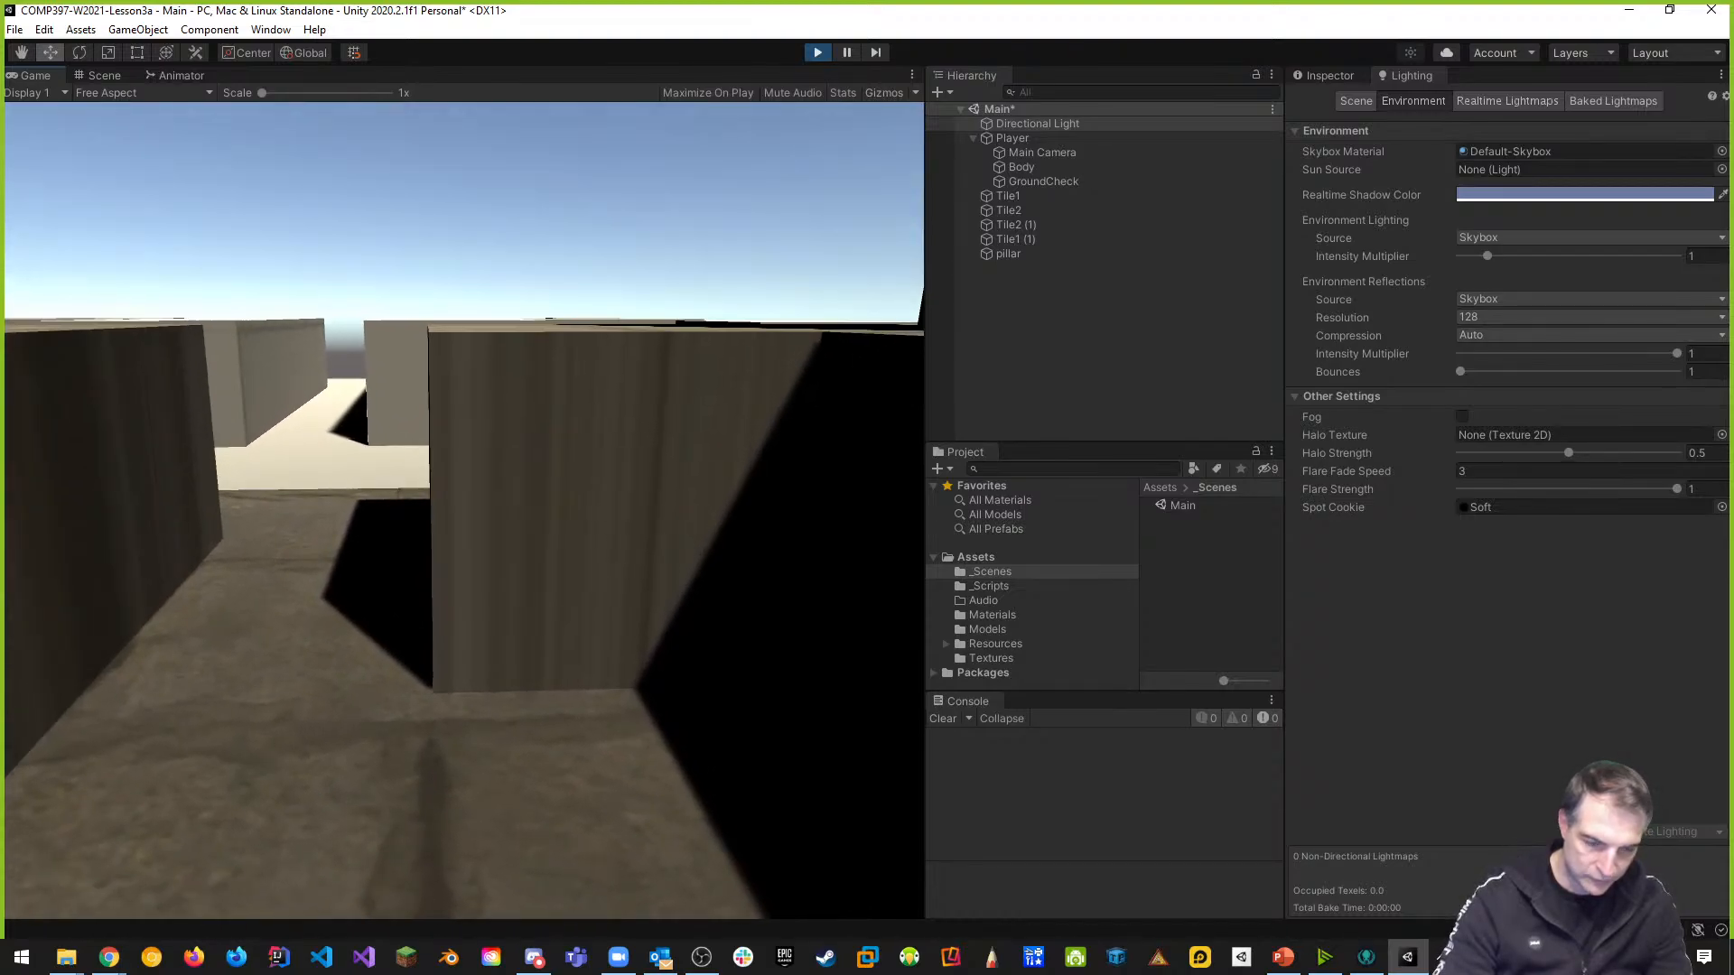
{"action": "key", "text": "Escape"}
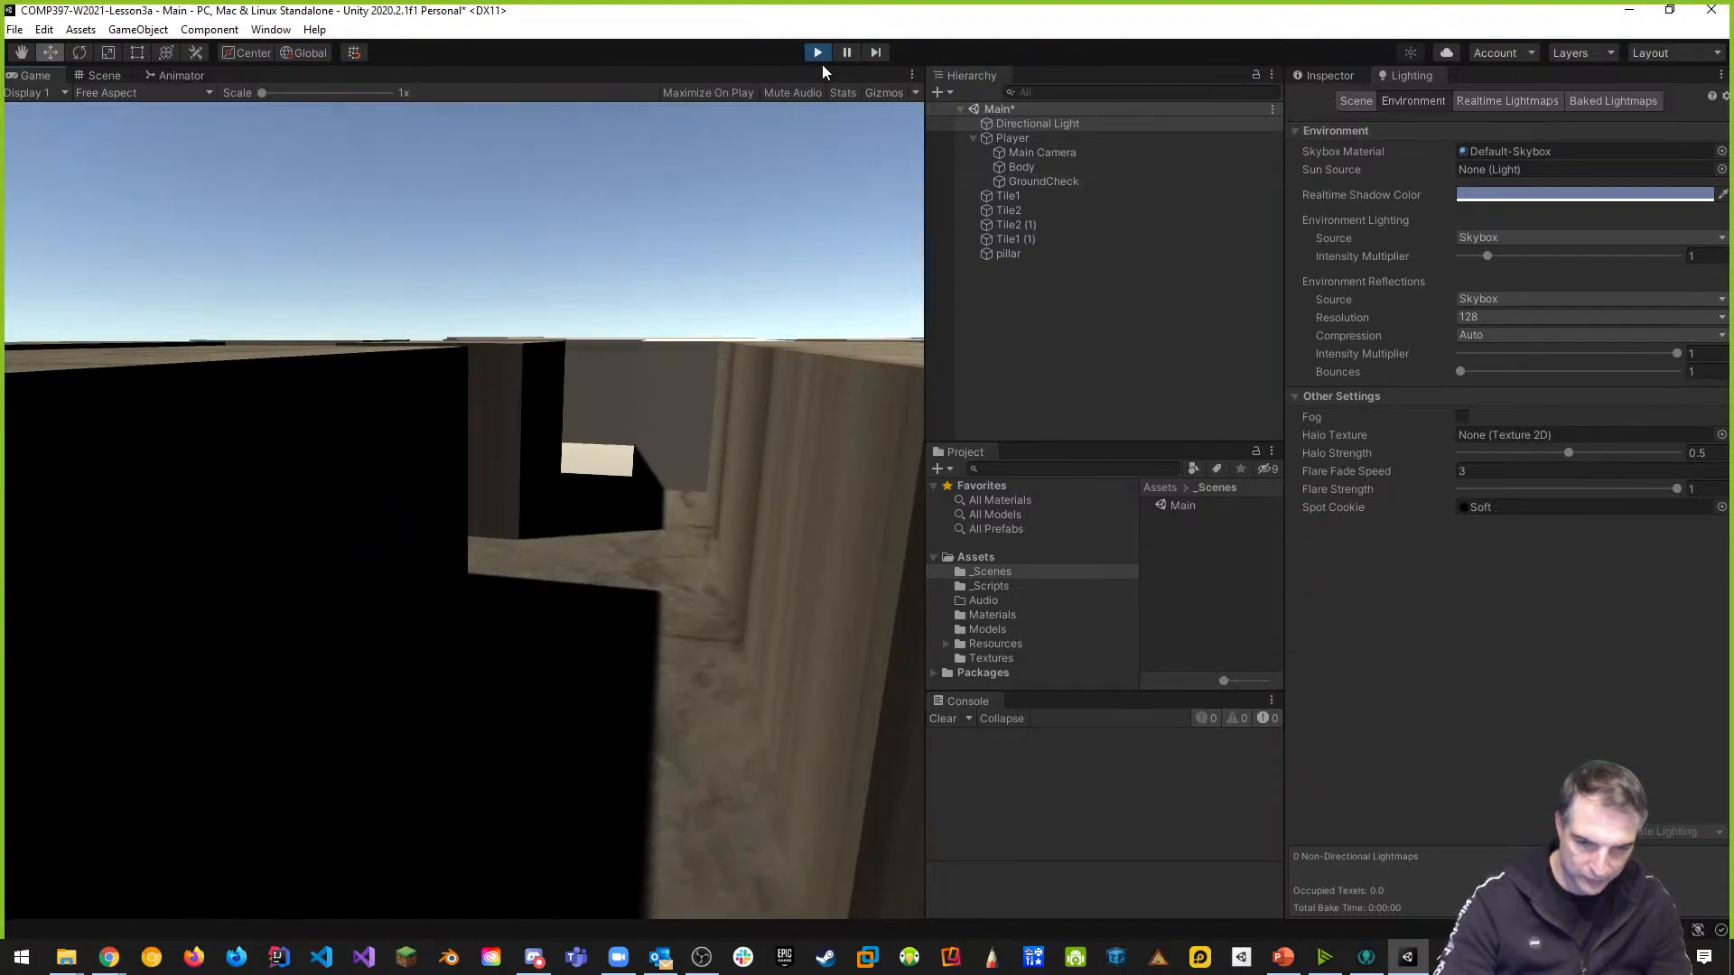
{"action": "left_click", "coordinate": [817, 53]}
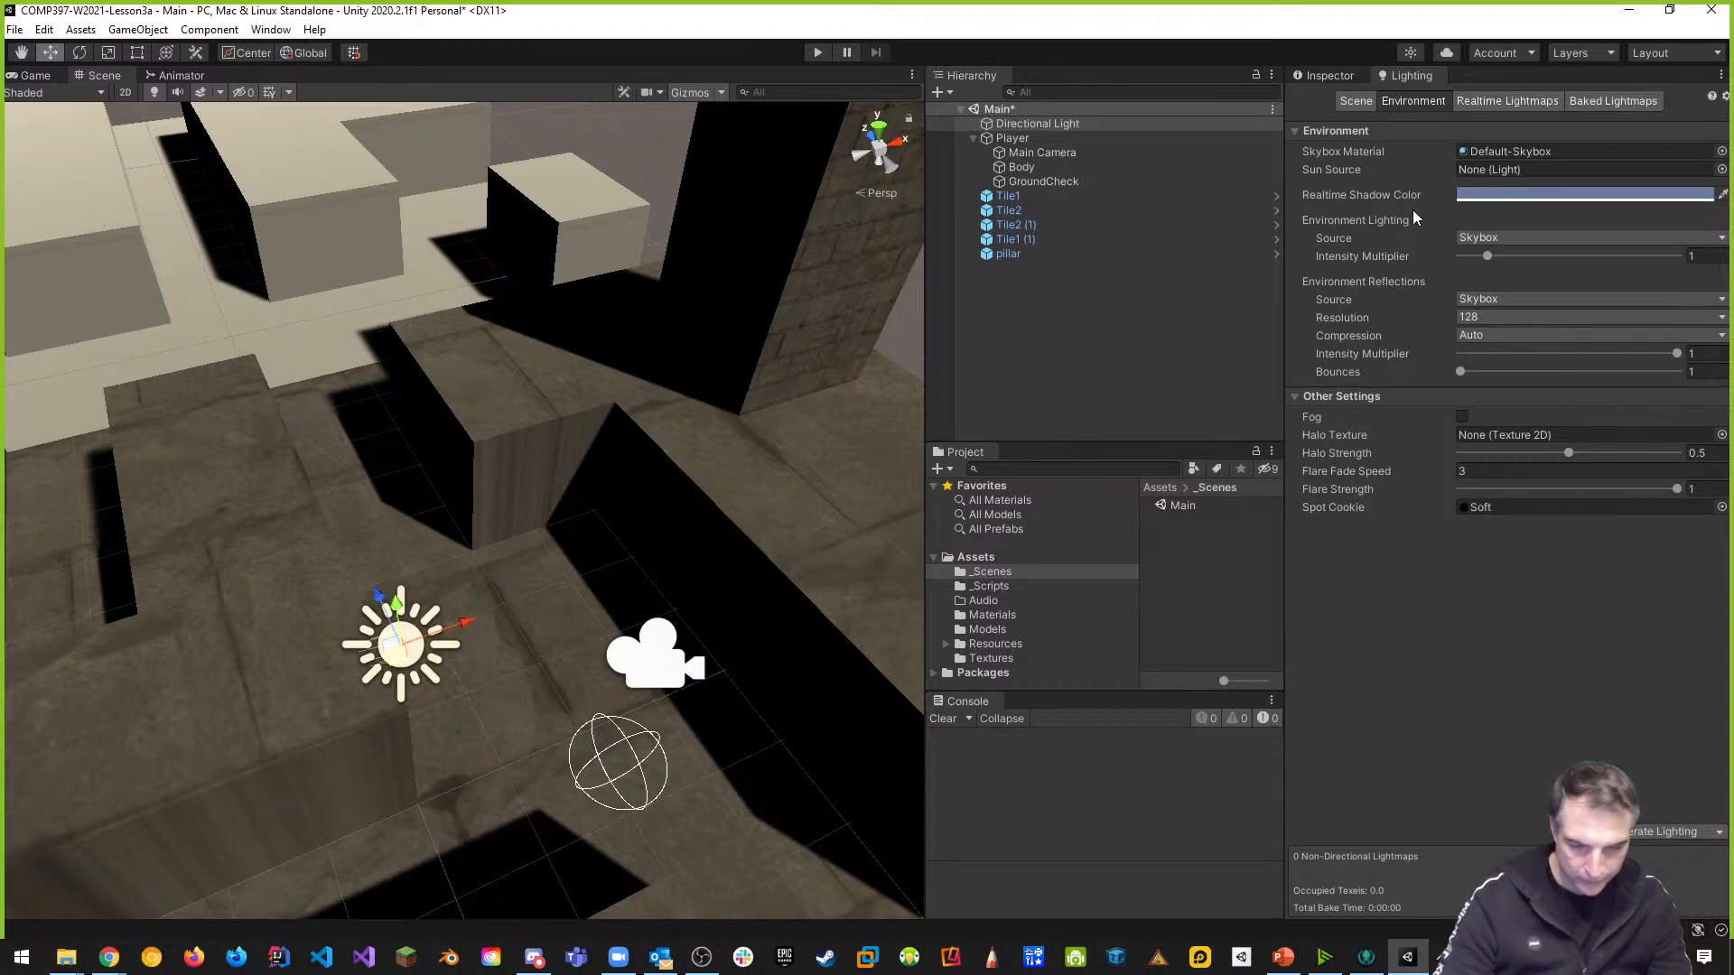
{"action": "left_click", "coordinate": [1722, 169]}
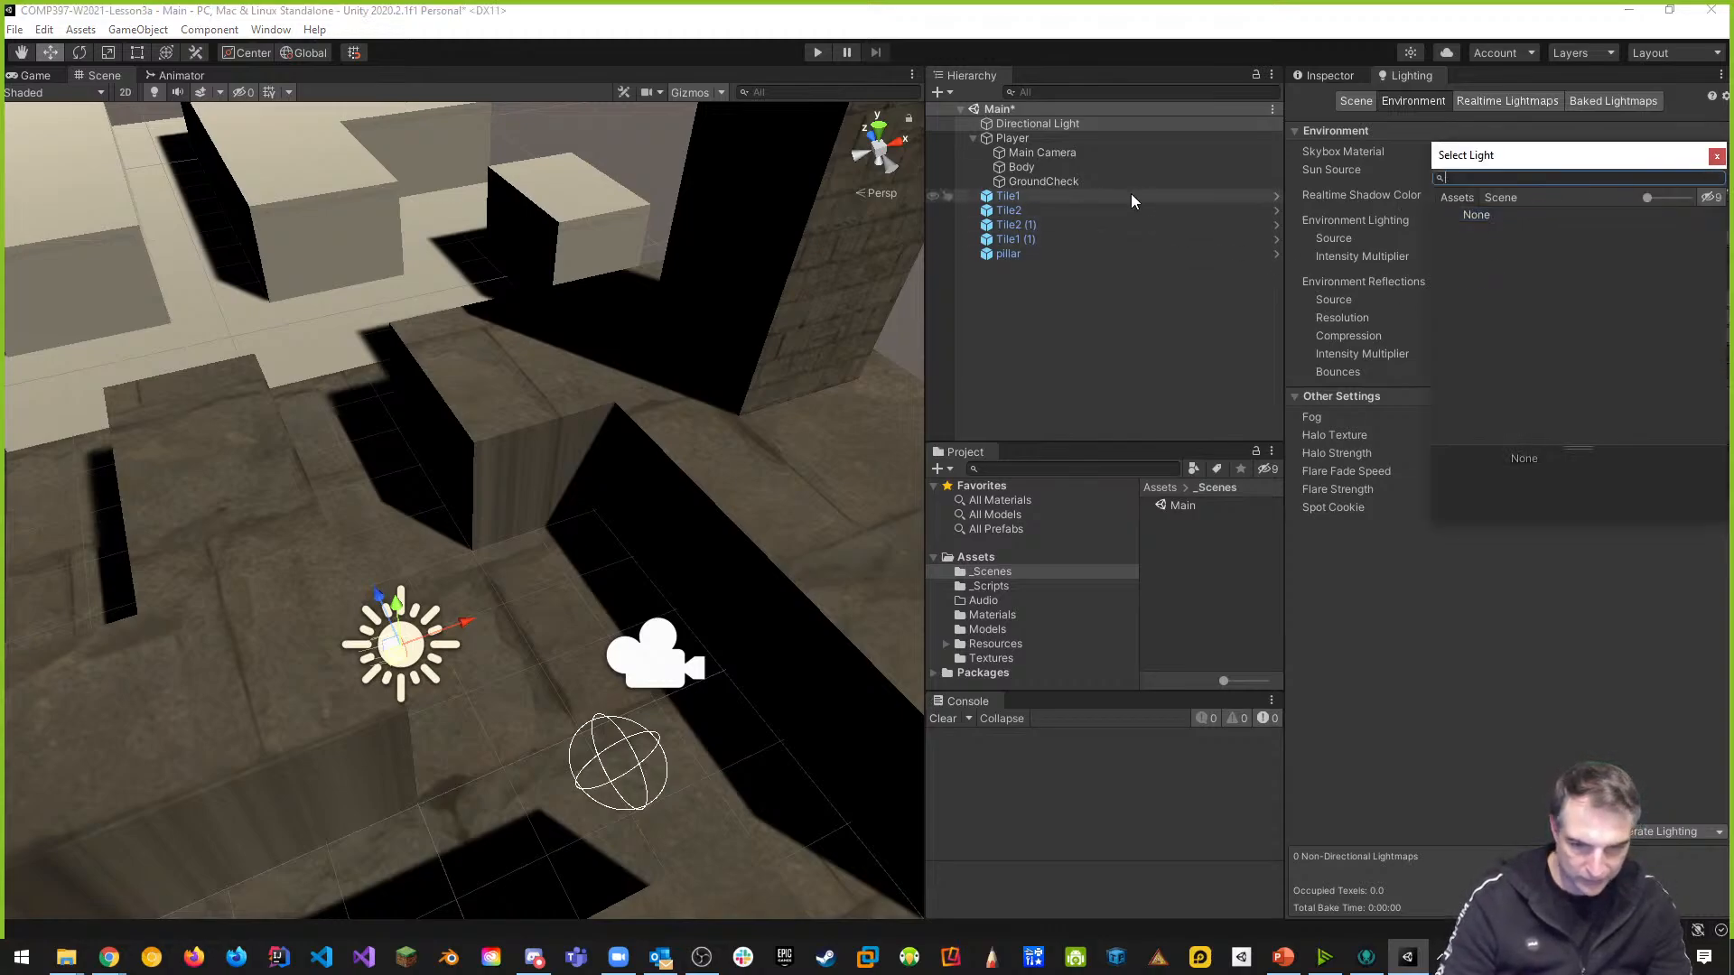
{"action": "left_click_drag", "start_coordinate": [1038, 128], "coordinate": [1481, 170]}
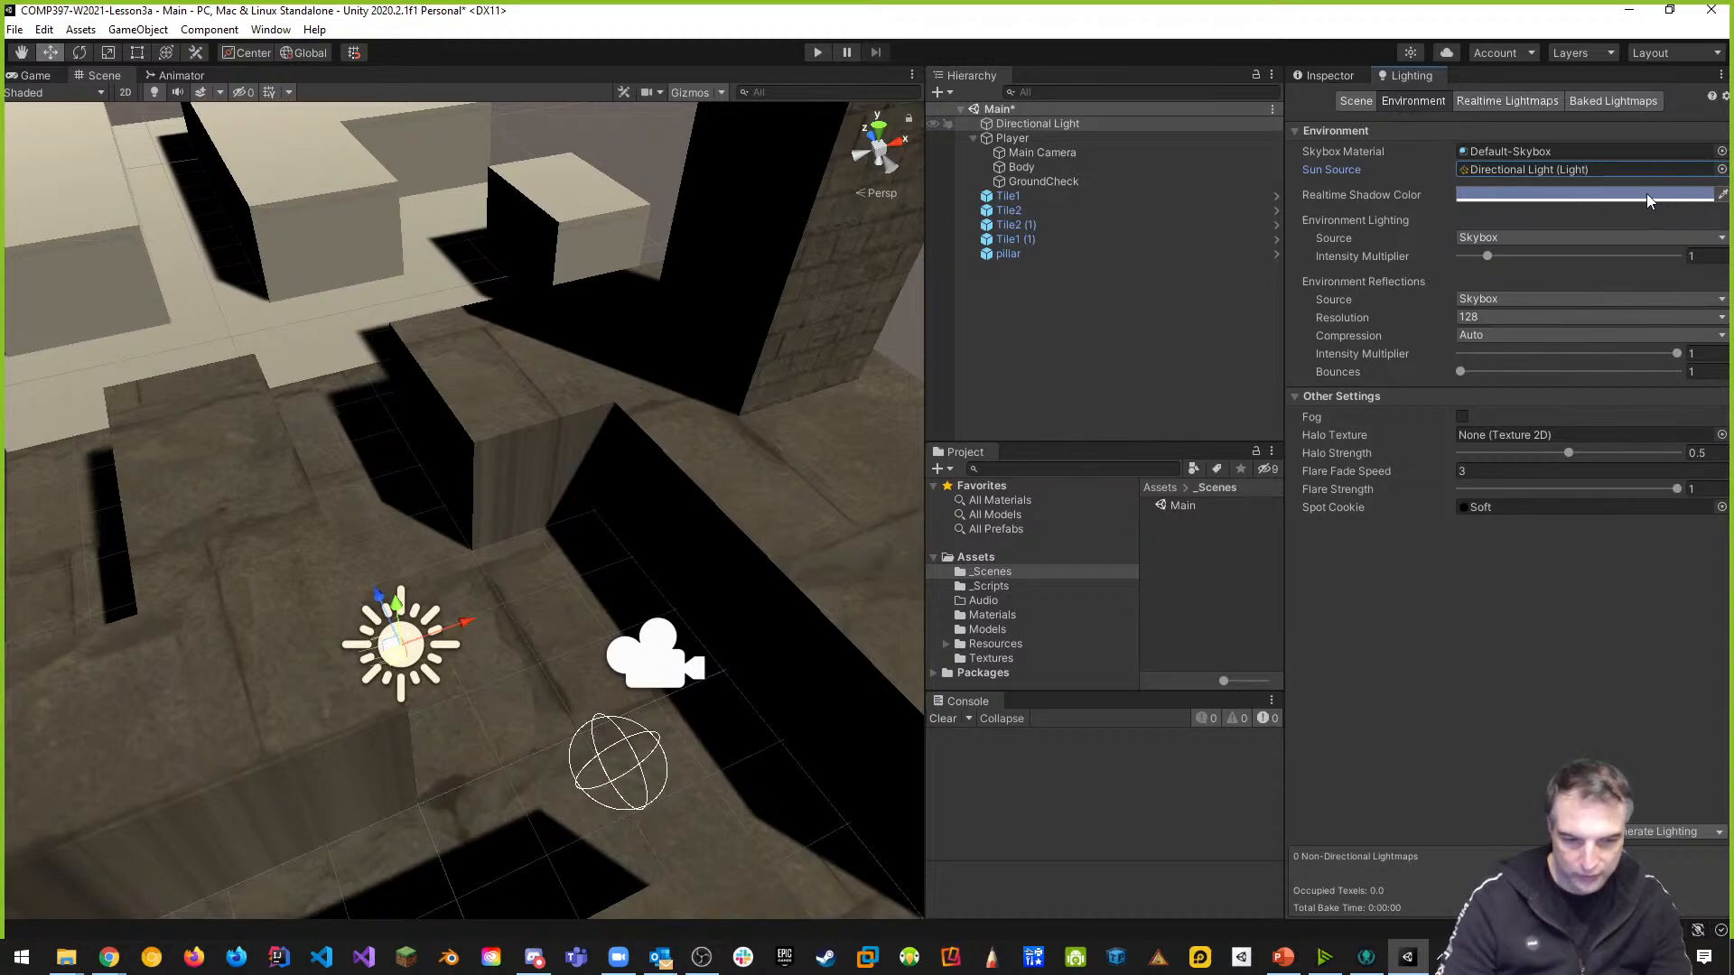
{"action": "left_click", "coordinate": [1575, 237]}
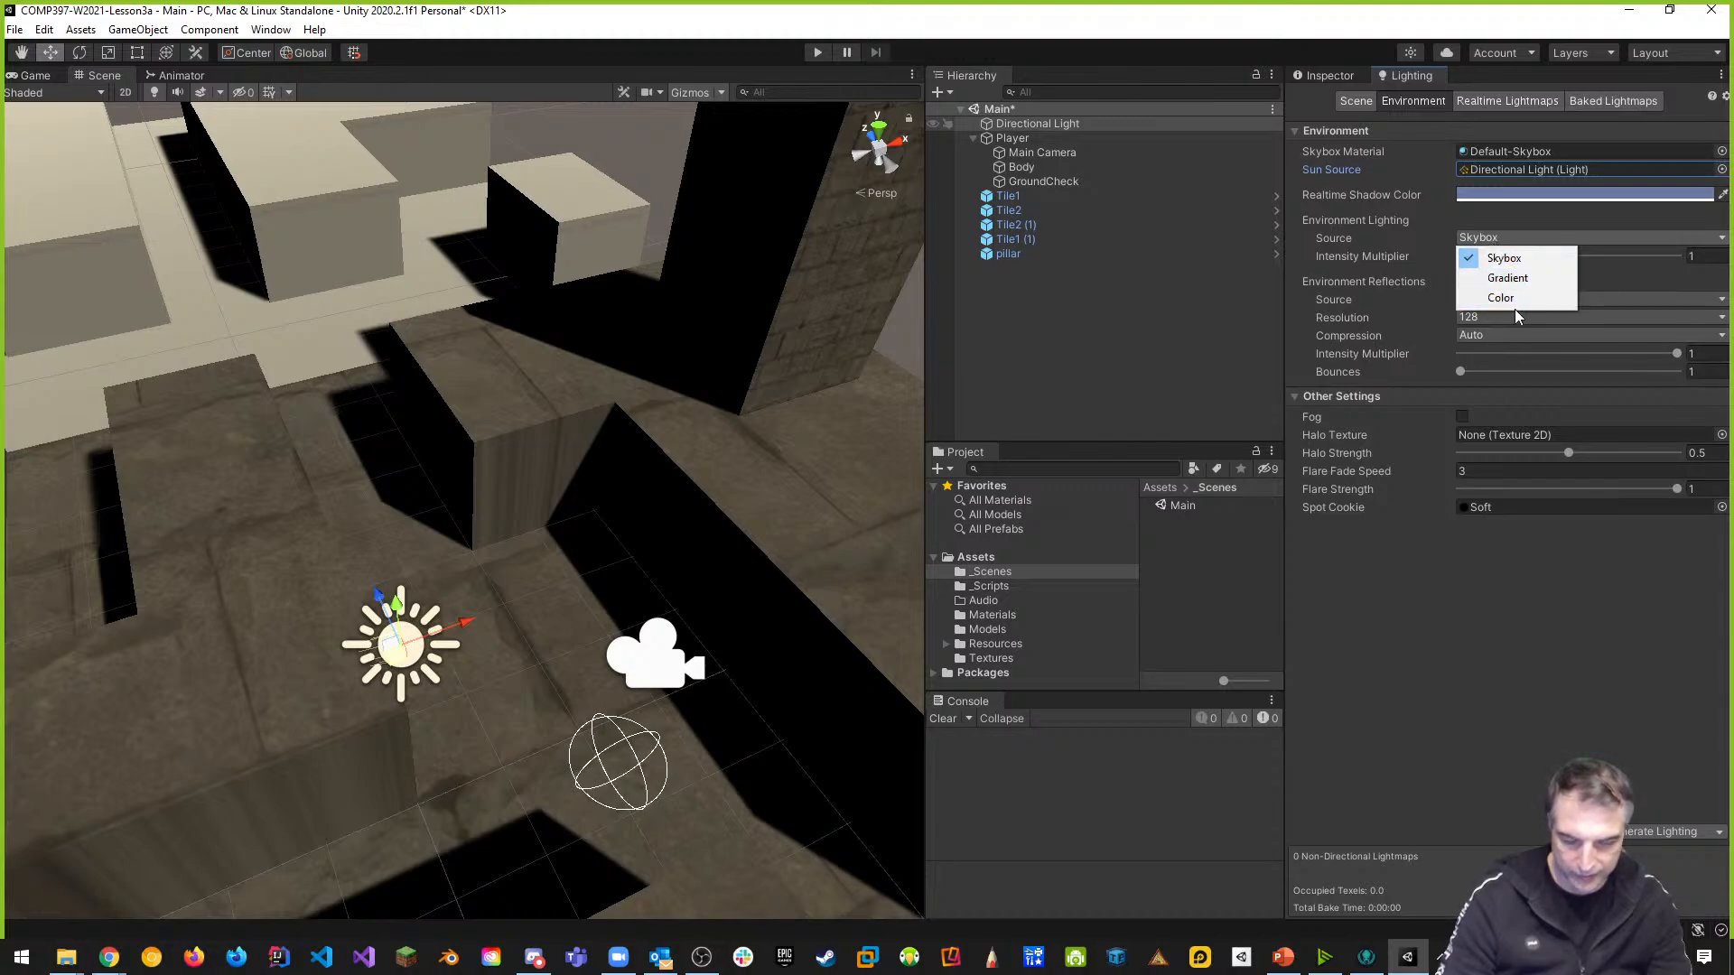
{"action": "left_click", "coordinate": [1481, 673]}
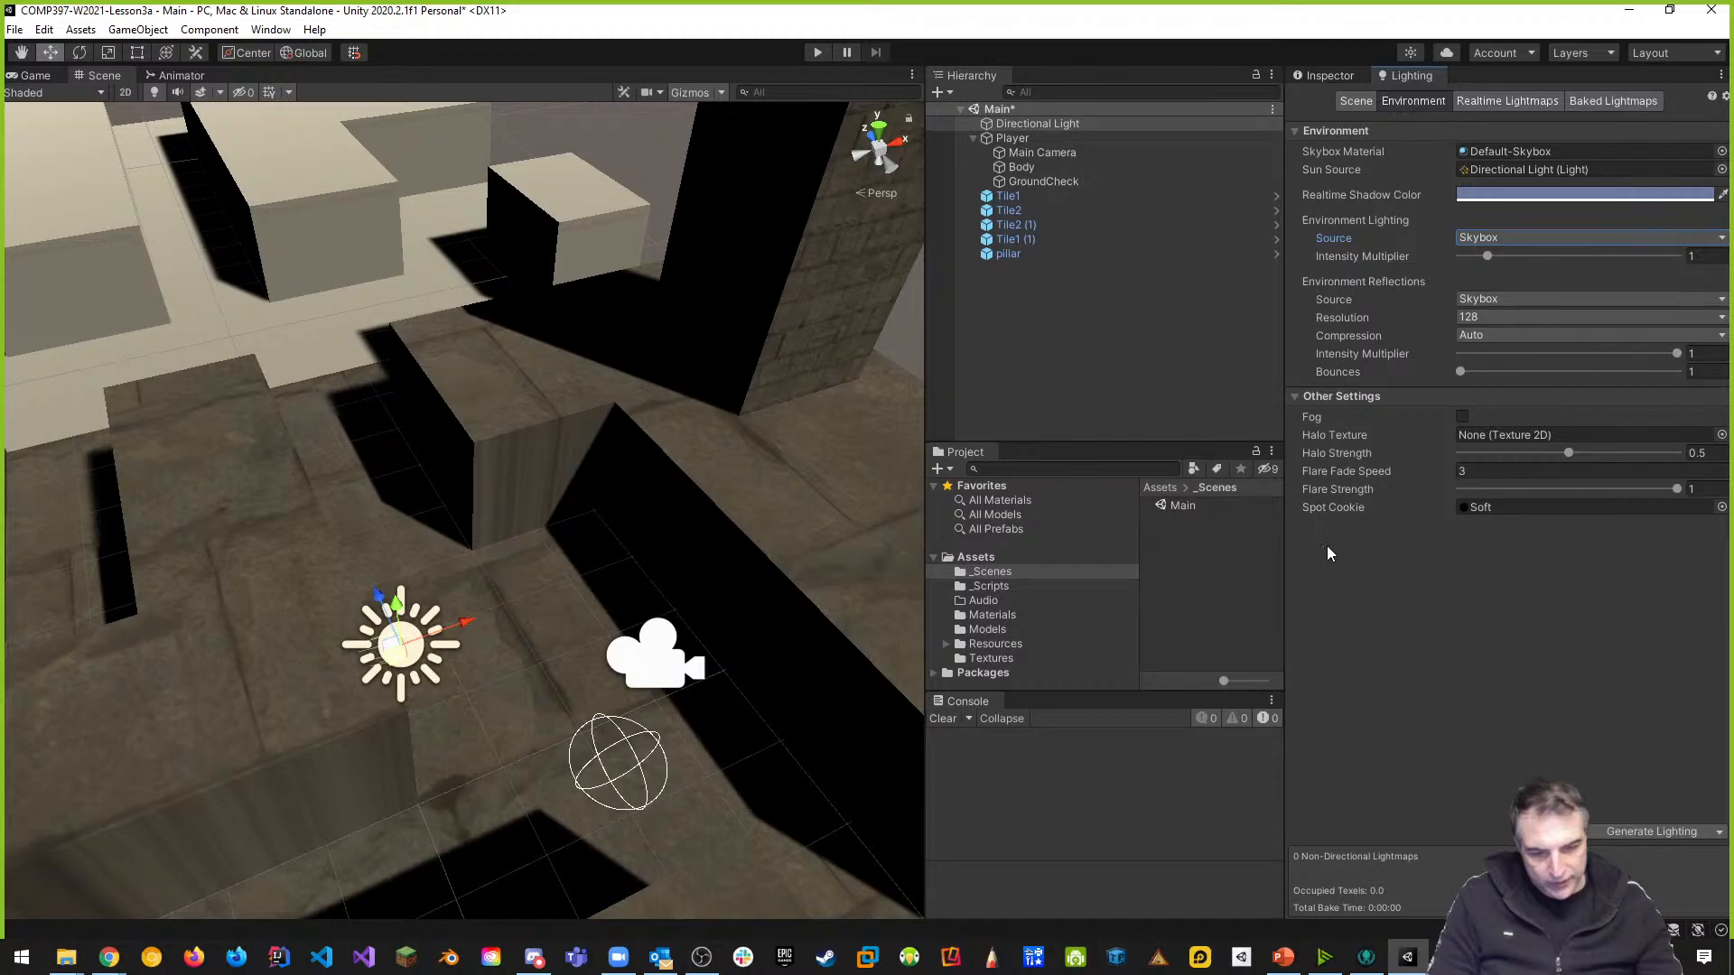
Try the environment fog on the scene, viewing the tiles from far away and up close, and turn it off again
{"action": "left_click", "coordinate": [1462, 418]}
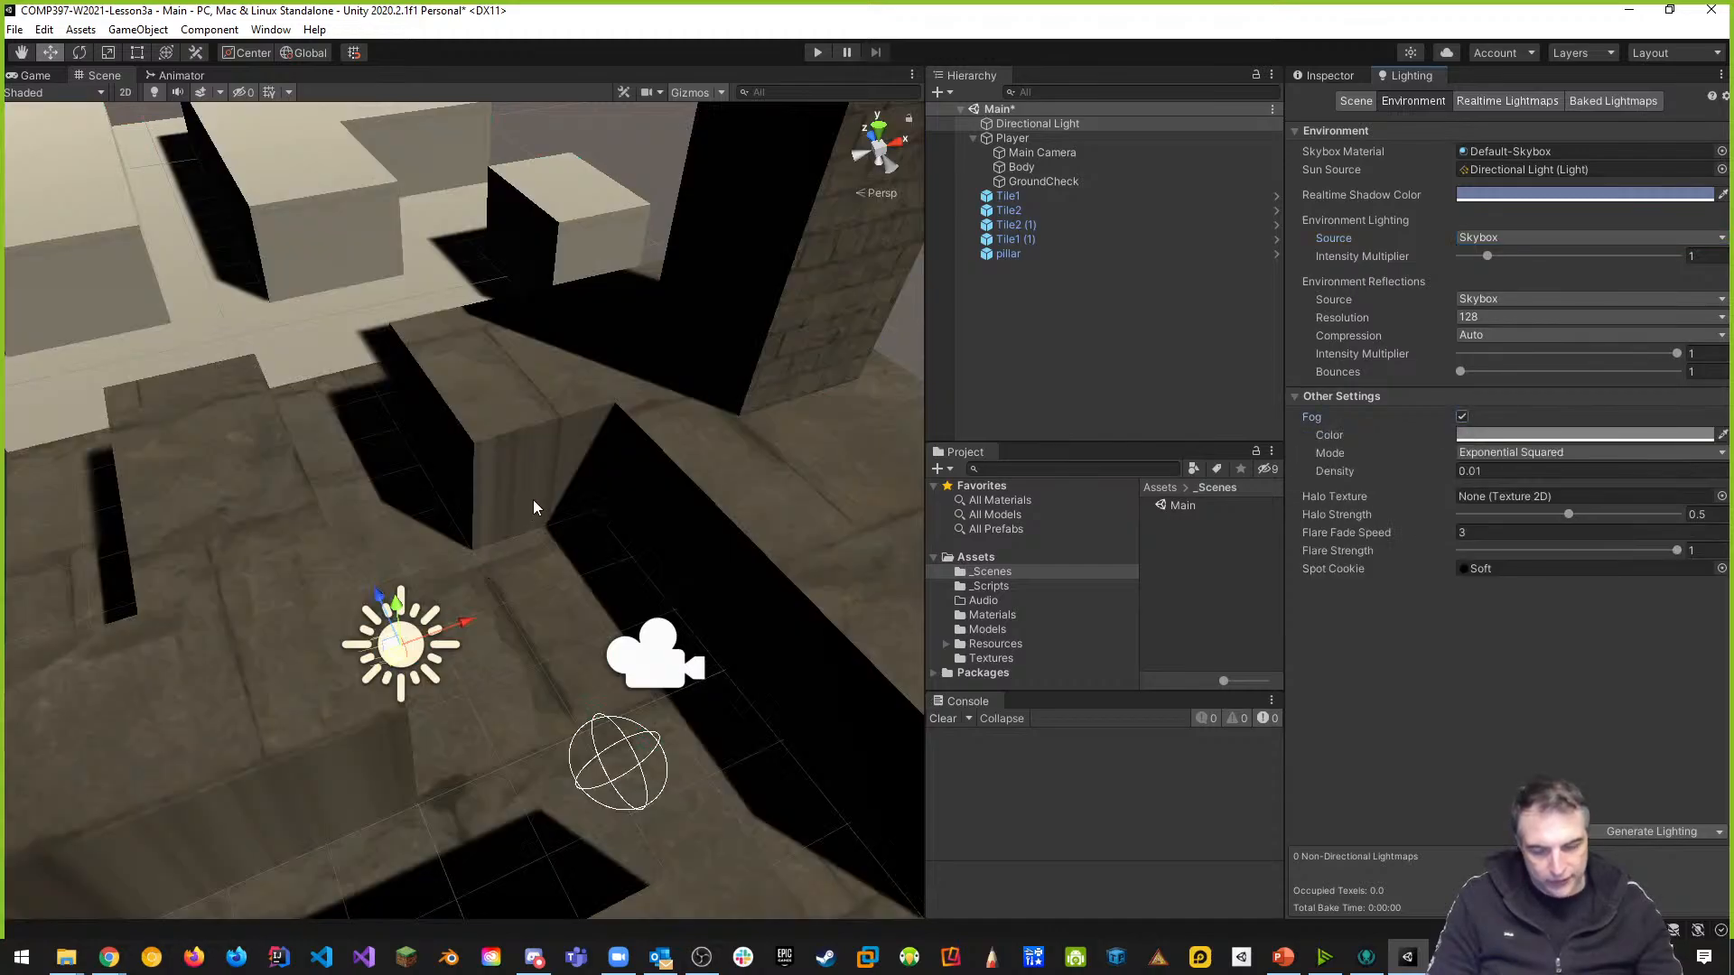
{"action": "right_click_drag", "start_coordinate": [533, 508], "coordinate": [276, 386]}
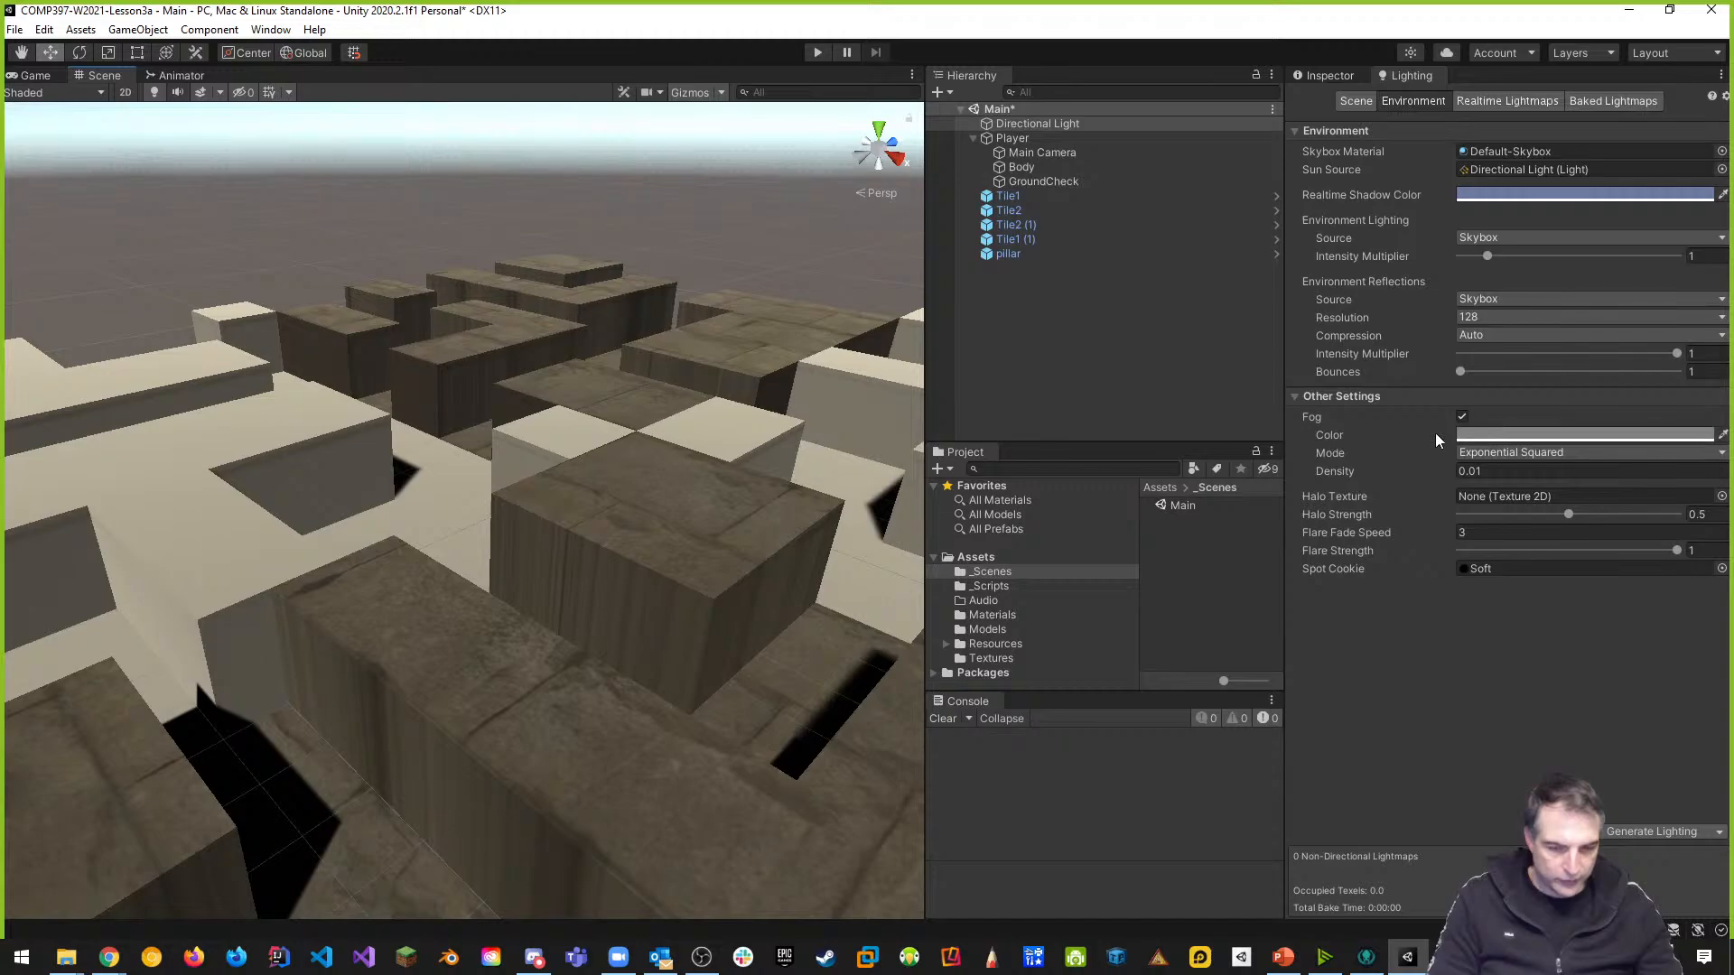
{"action": "scroll", "coordinate": [549, 477], "scroll_direction": "down", "scroll_amount": 10}
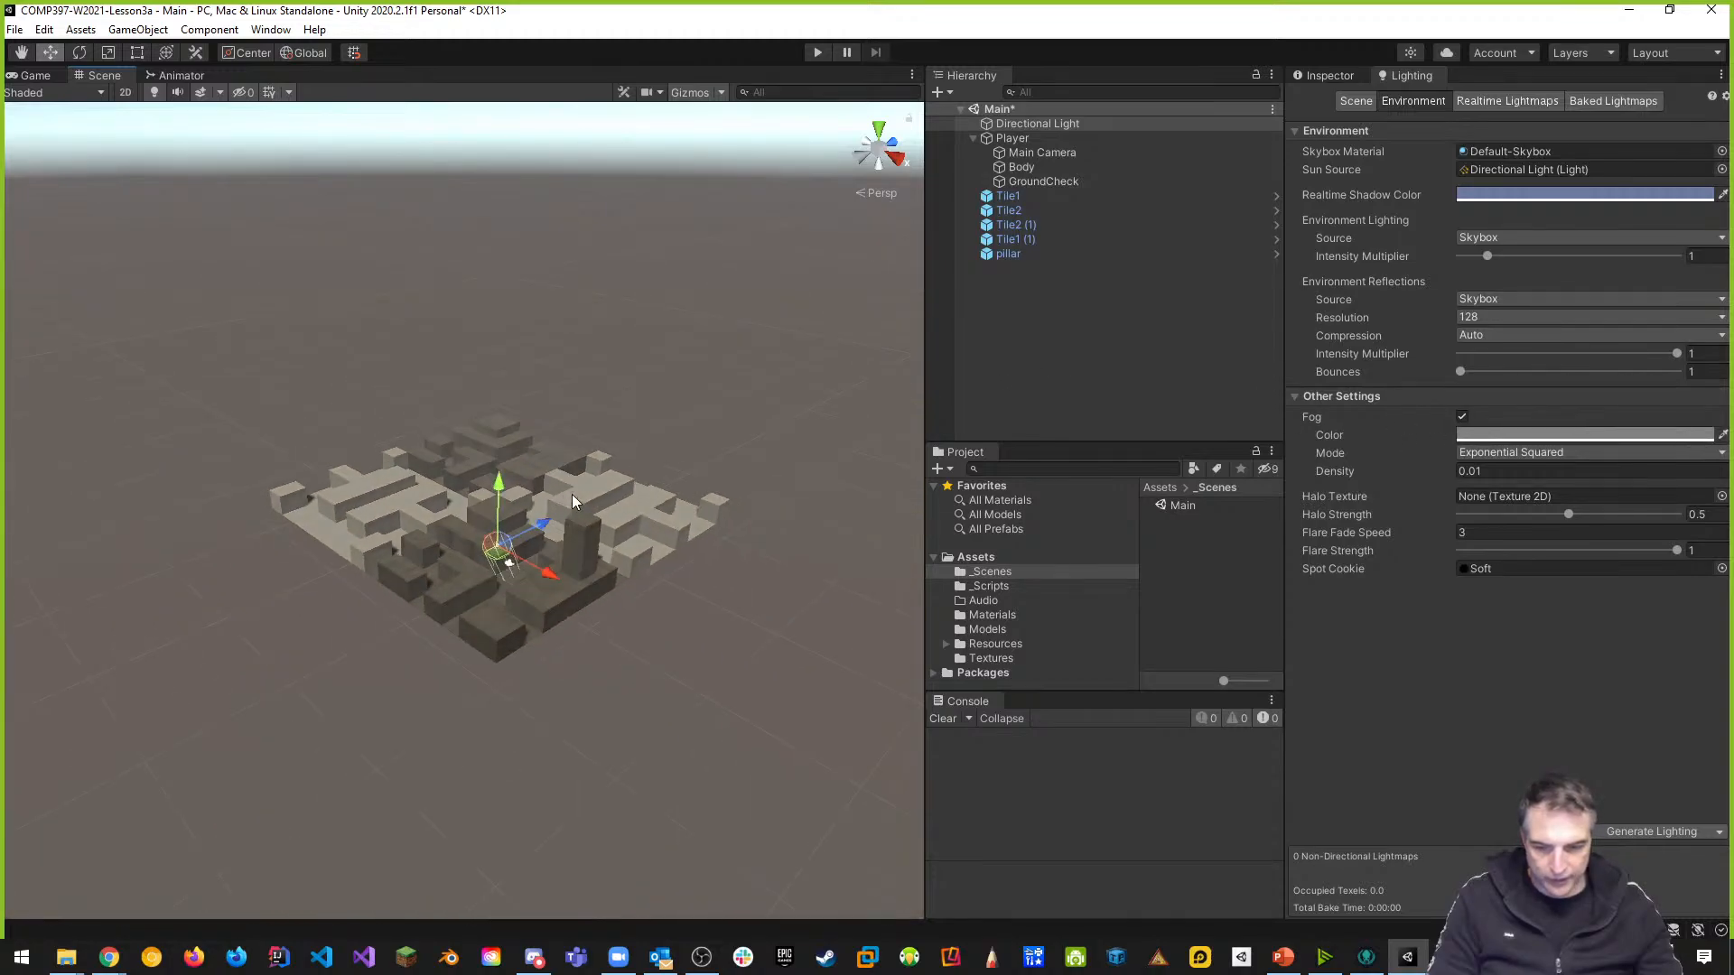
{"action": "scroll", "coordinate": [577, 495], "scroll_direction": "down", "scroll_amount": 3}
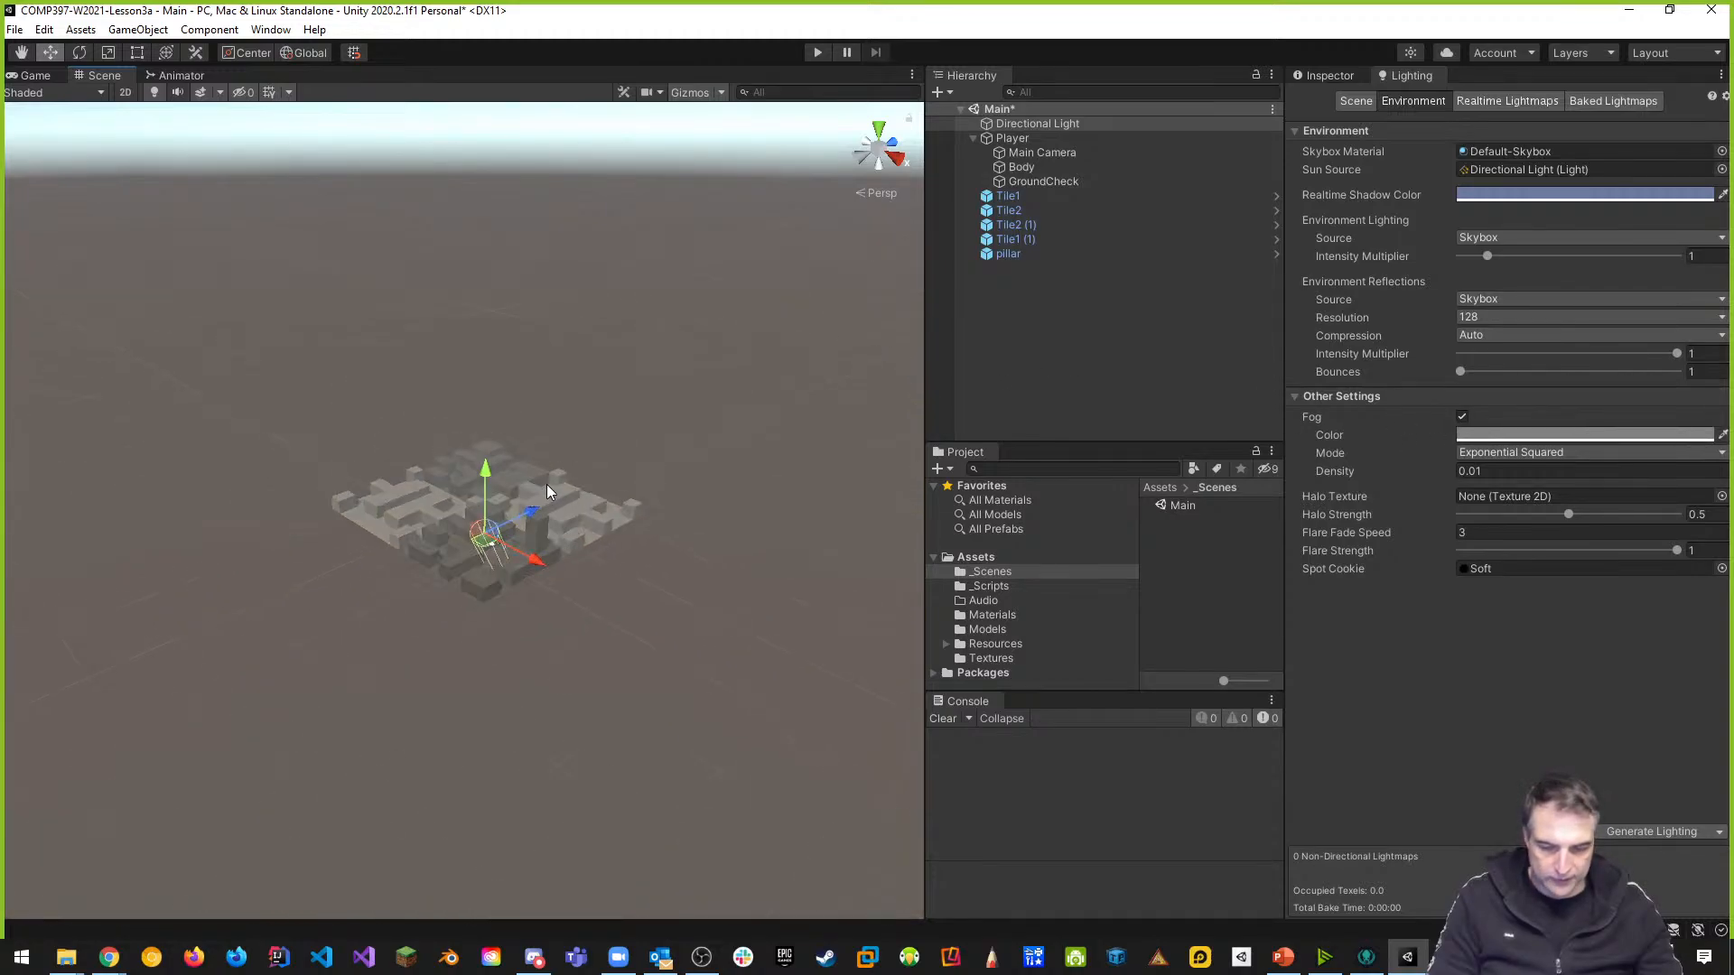
{"action": "scroll", "coordinate": [547, 490], "scroll_direction": "down", "scroll_amount": 4}
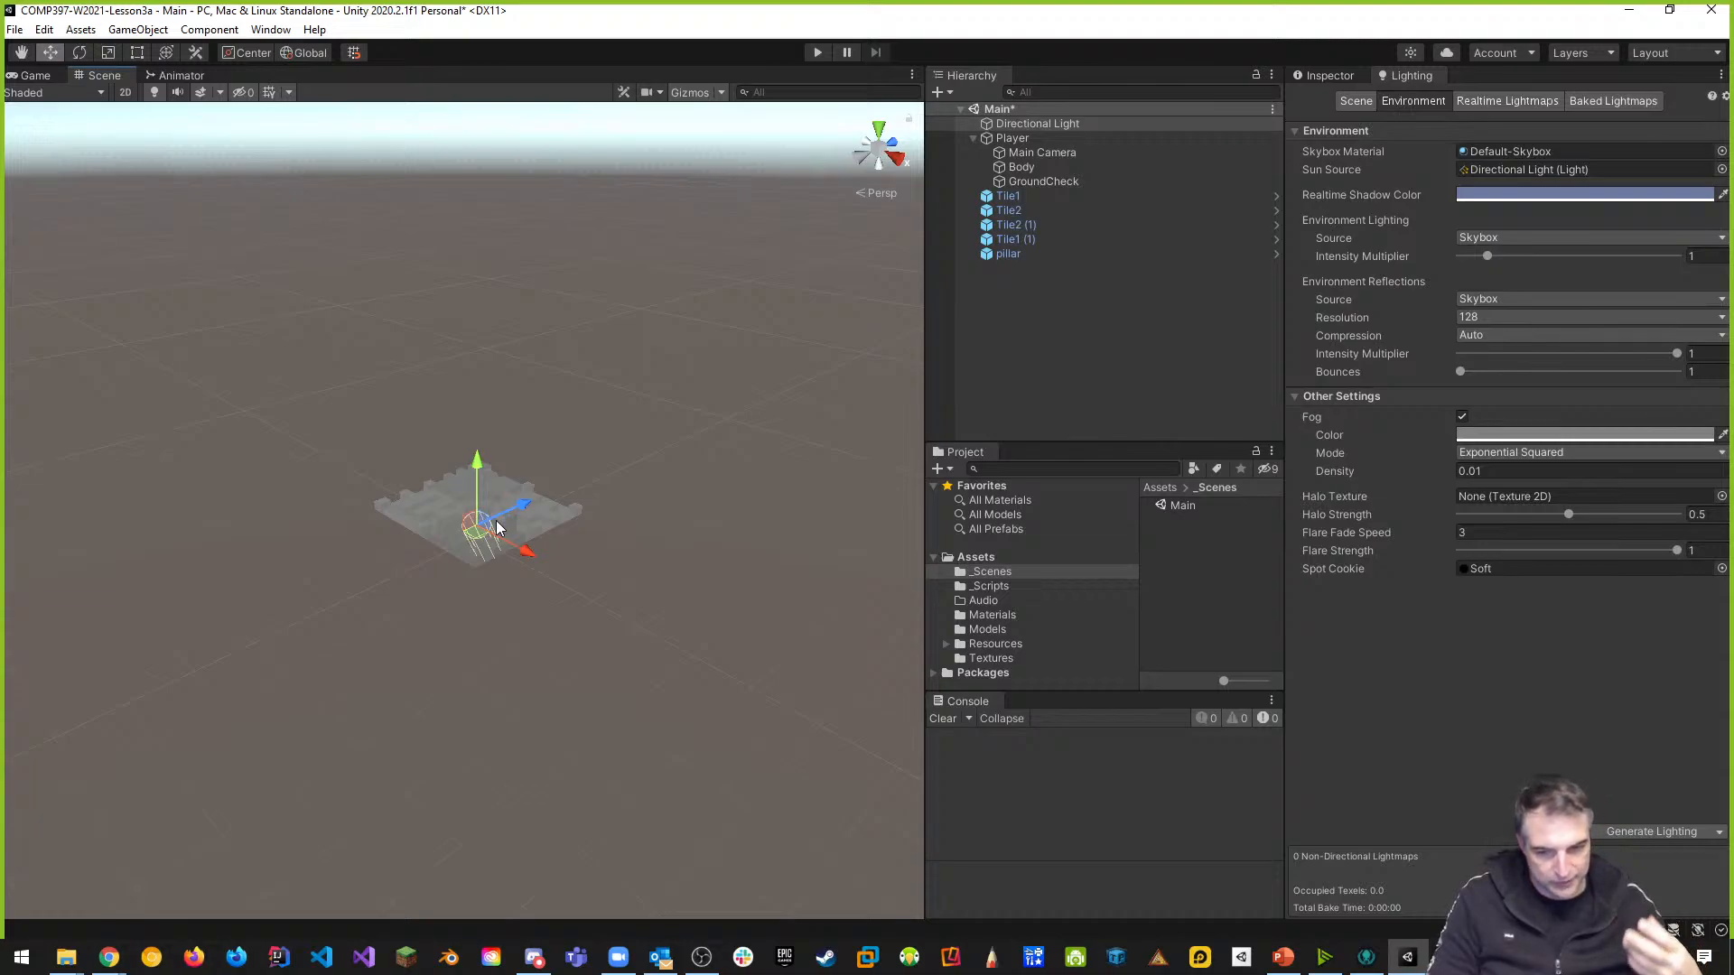
{"action": "scroll", "coordinate": [587, 565], "scroll_direction": "up", "scroll_amount": 12}
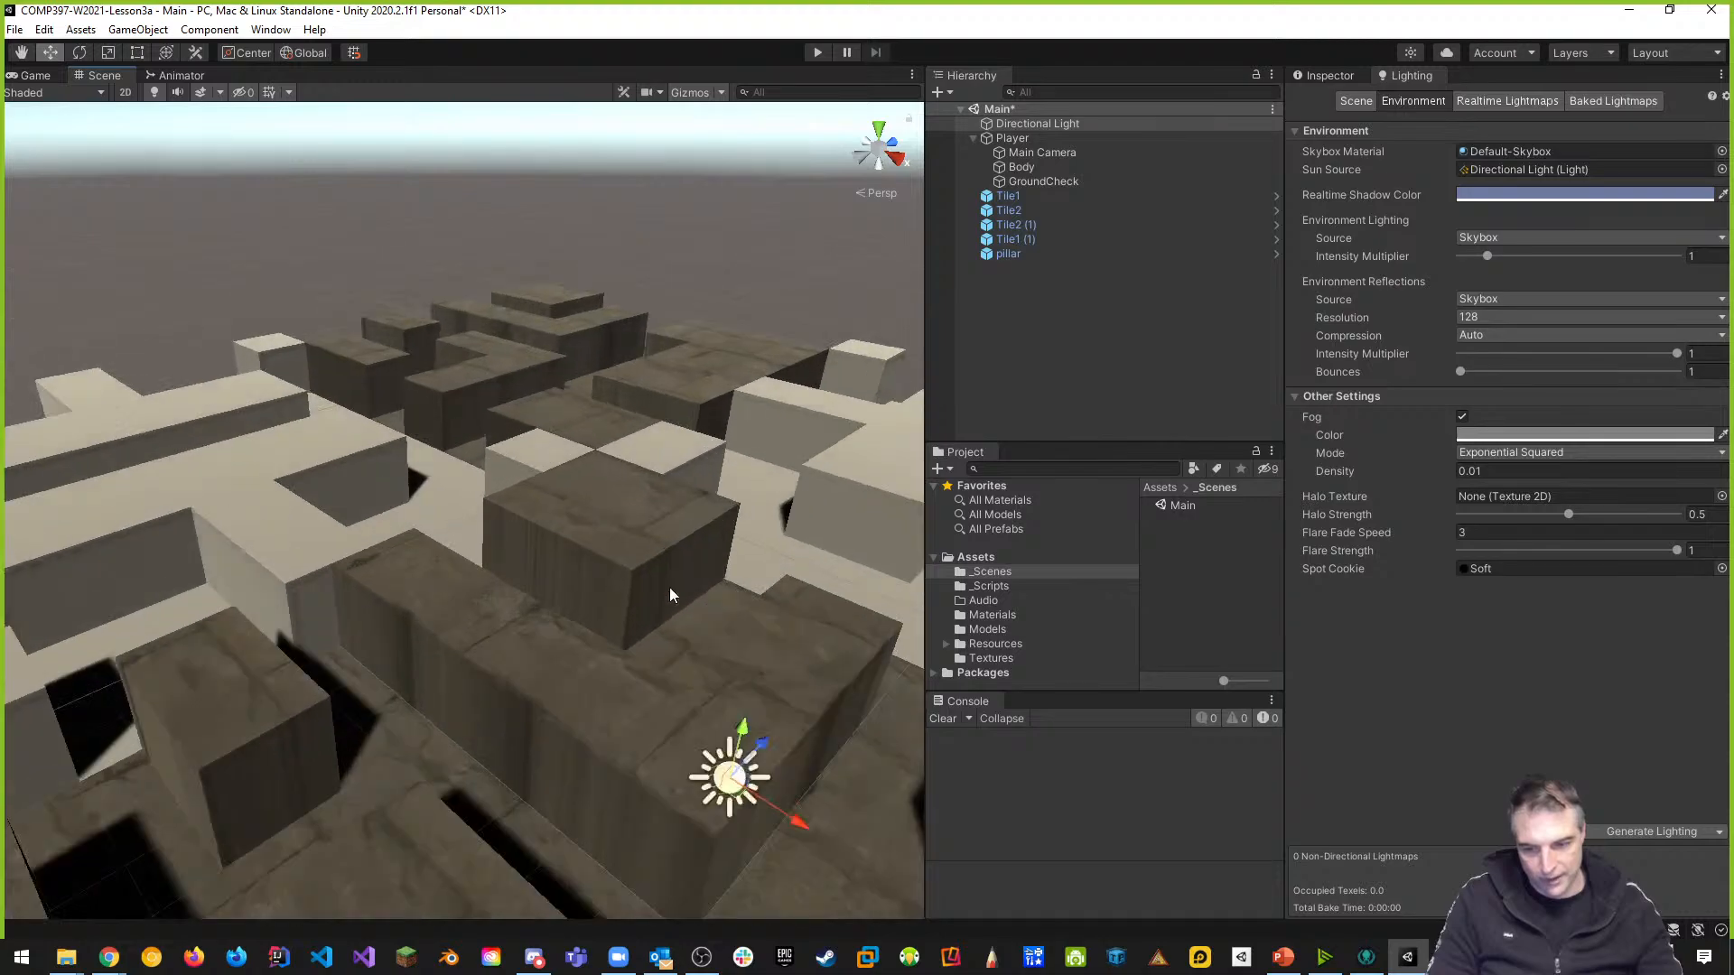
{"action": "scroll", "coordinate": [672, 587], "scroll_direction": "up", "scroll_amount": 4}
{"action": "middle_click_drag", "start_coordinate": [659, 524], "coordinate": [575, 517]}
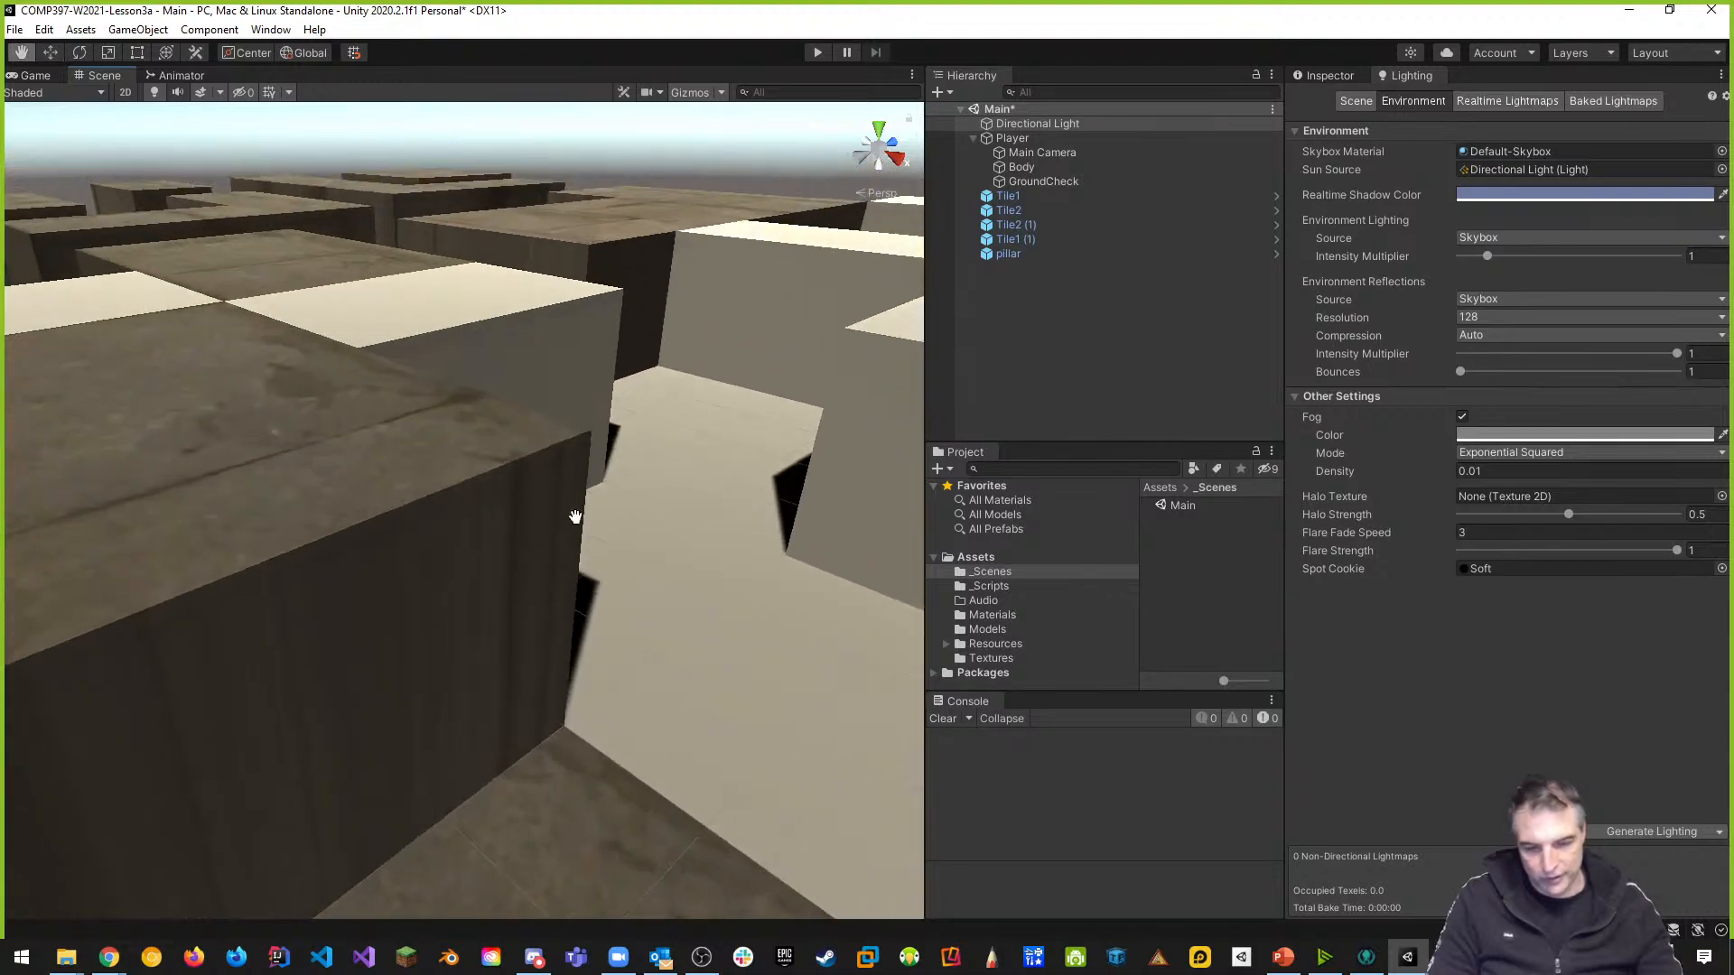
{"action": "left_click", "coordinate": [1463, 417]}
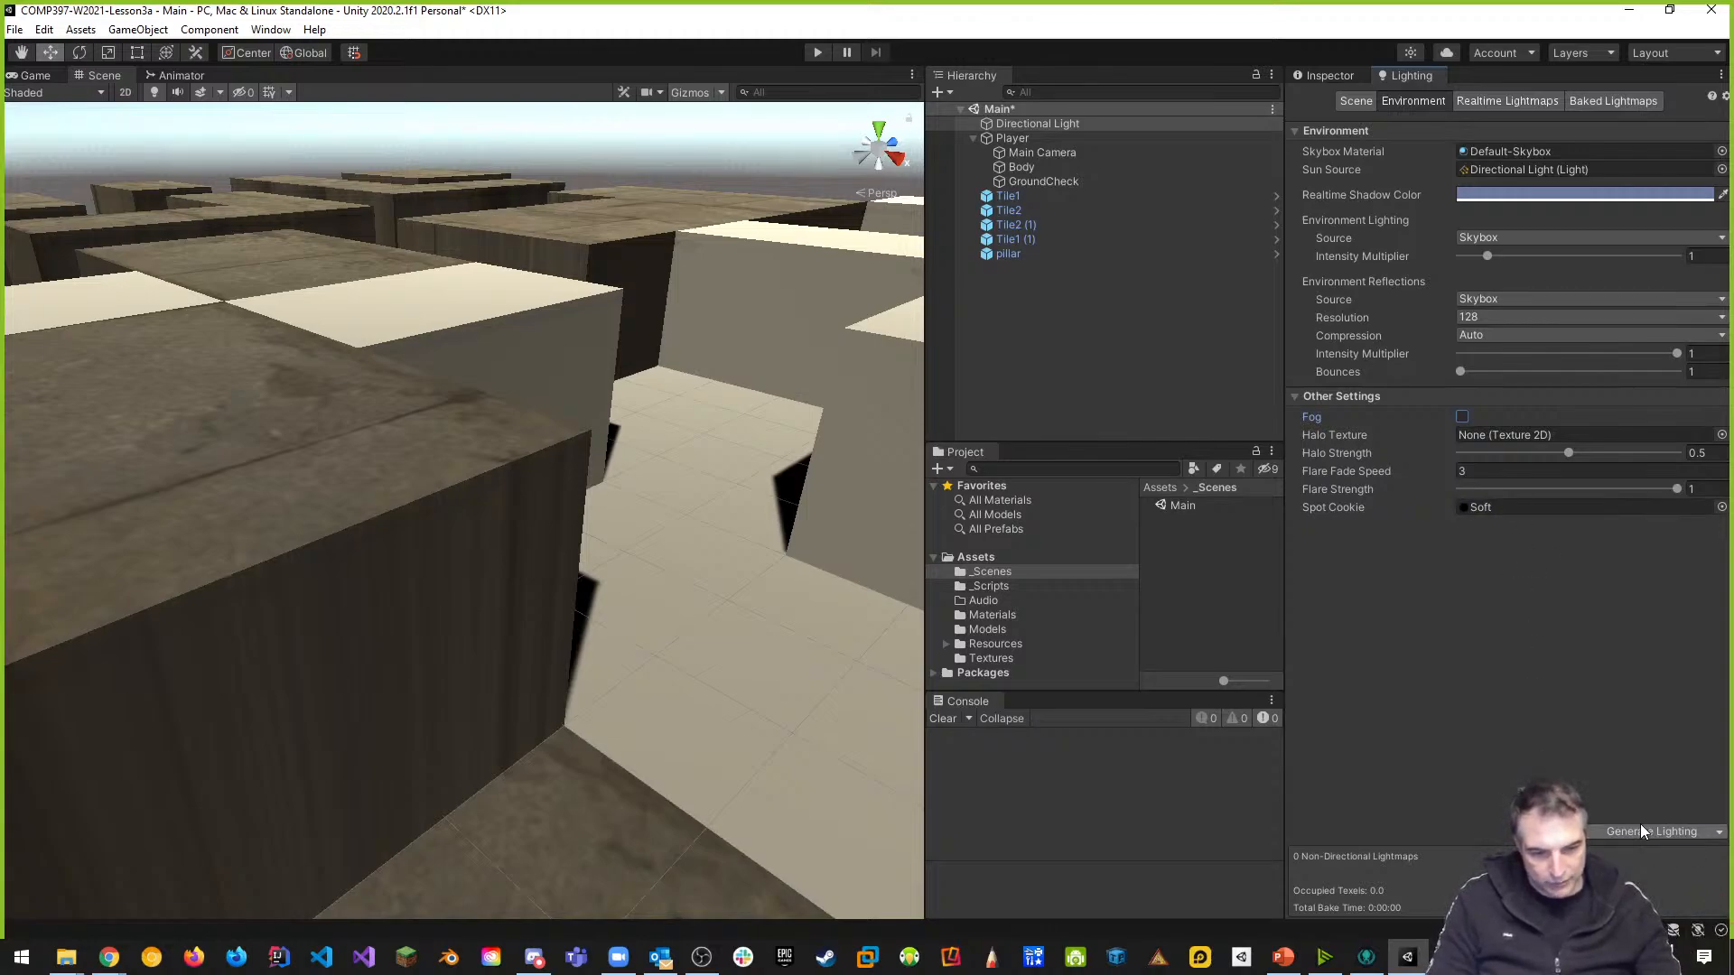
{"action": "left_click", "coordinate": [1721, 832]}
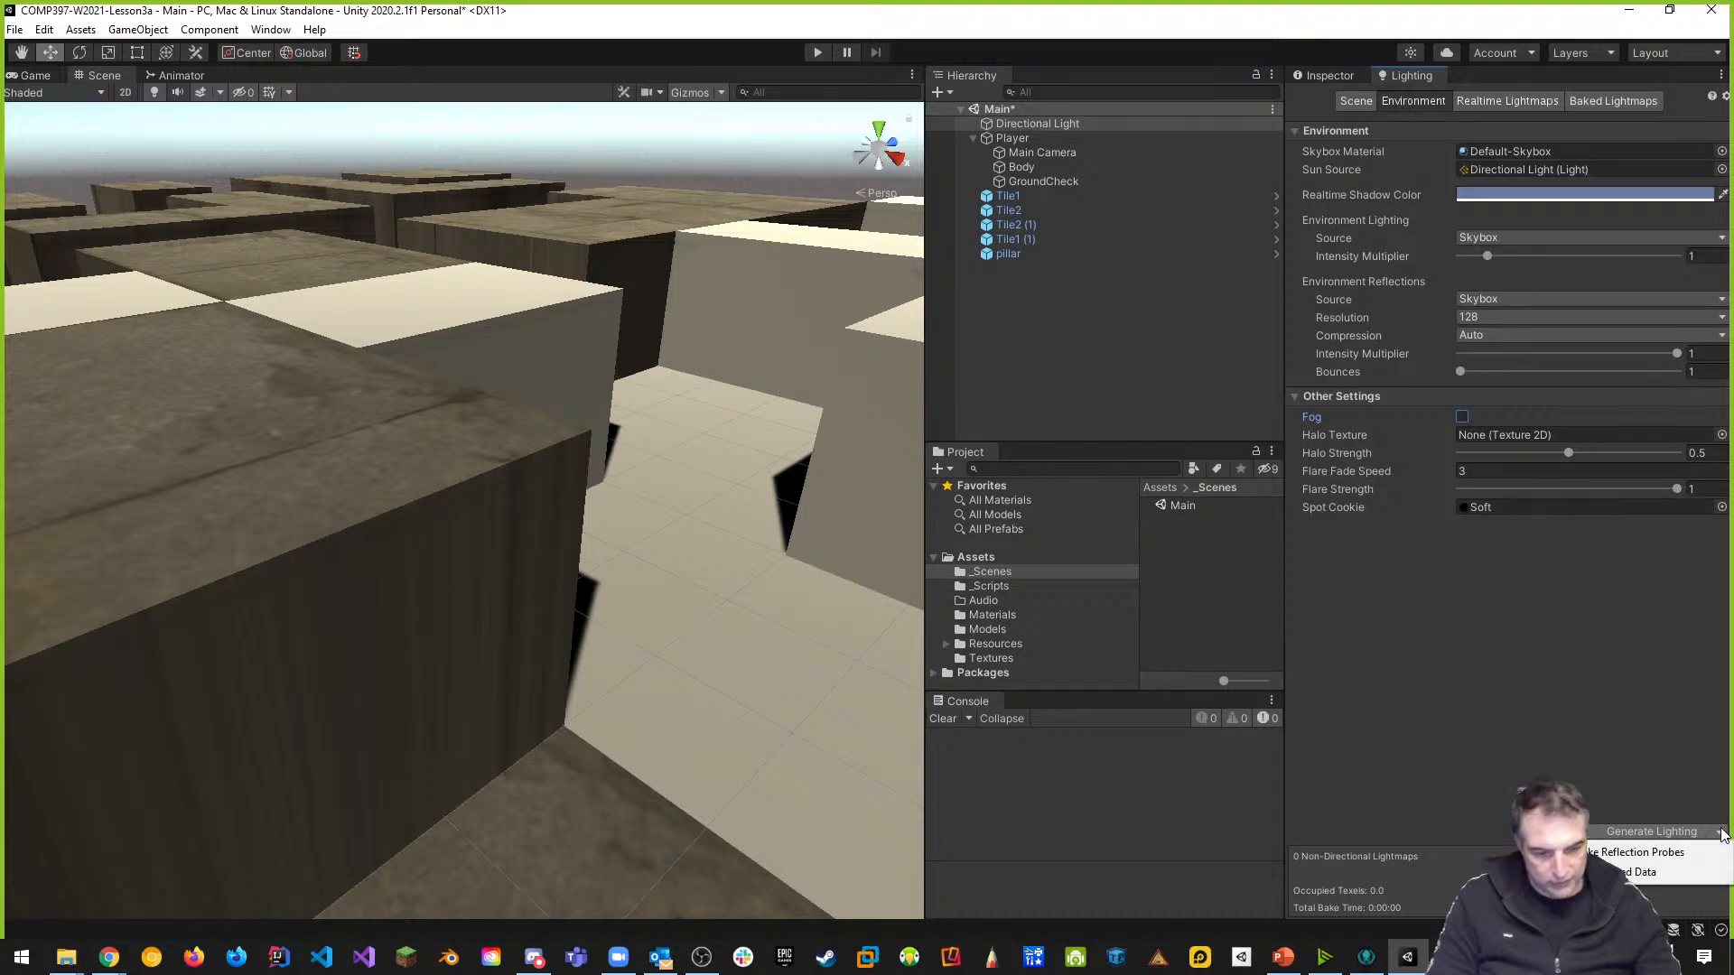
{"action": "left_click", "coordinate": [1663, 706]}
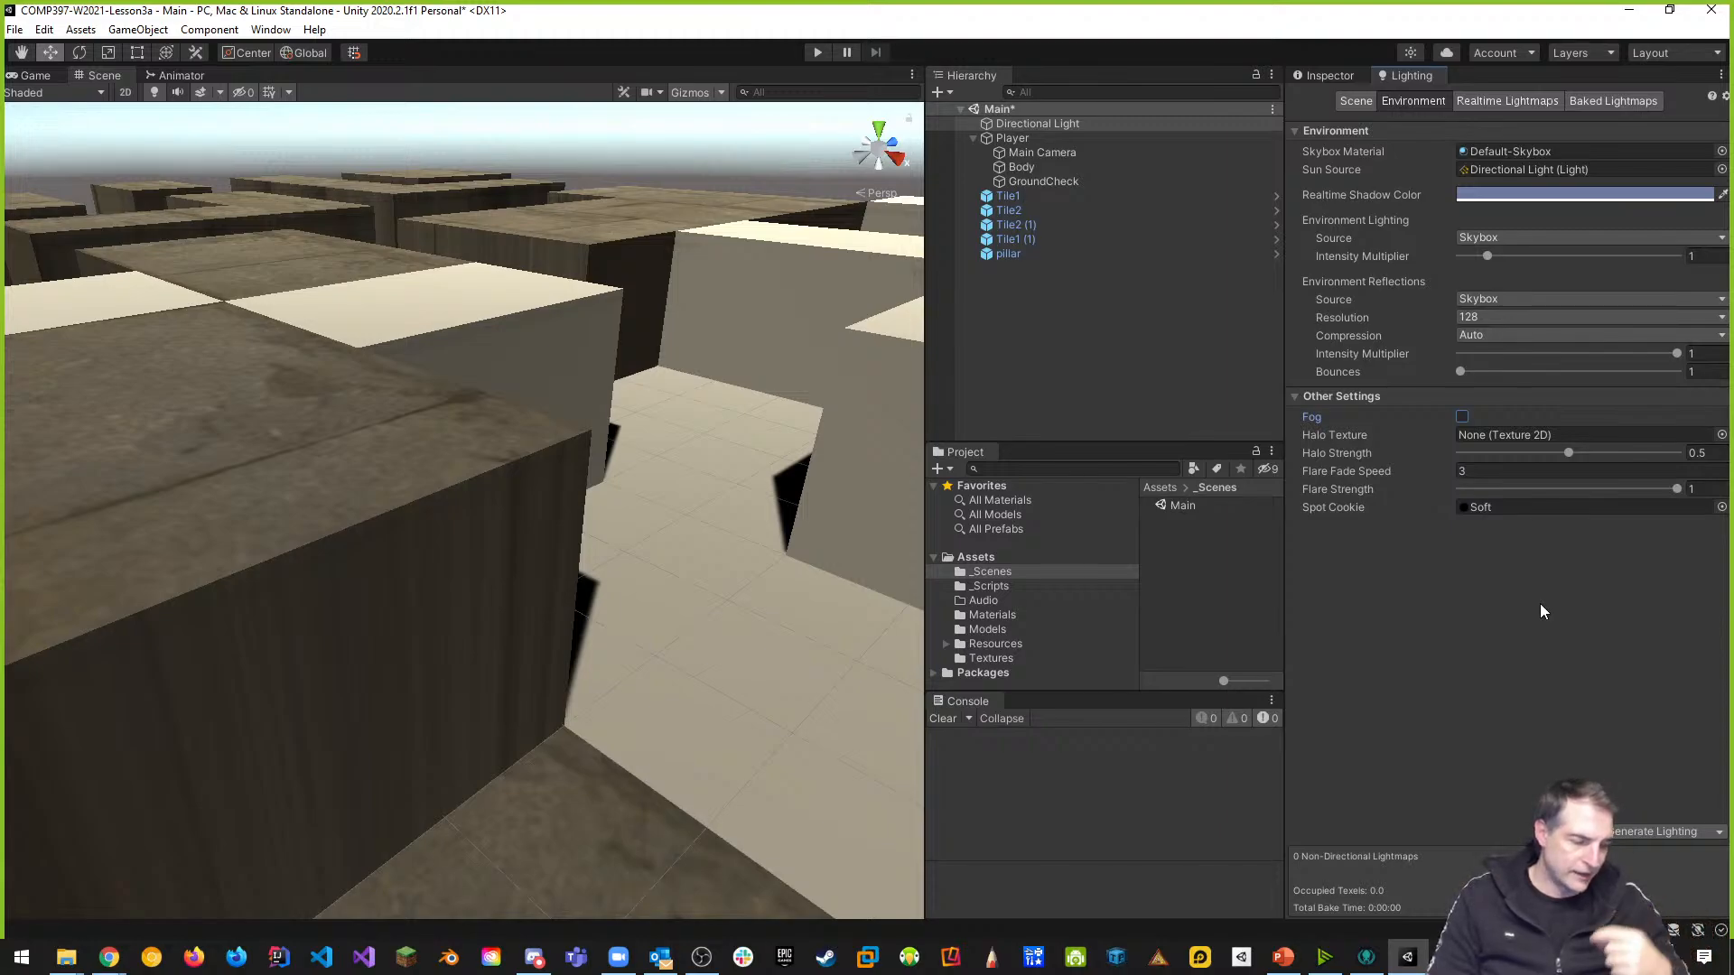
{"action": "scroll", "coordinate": [786, 620], "scroll_direction": "down", "scroll_amount": 6}
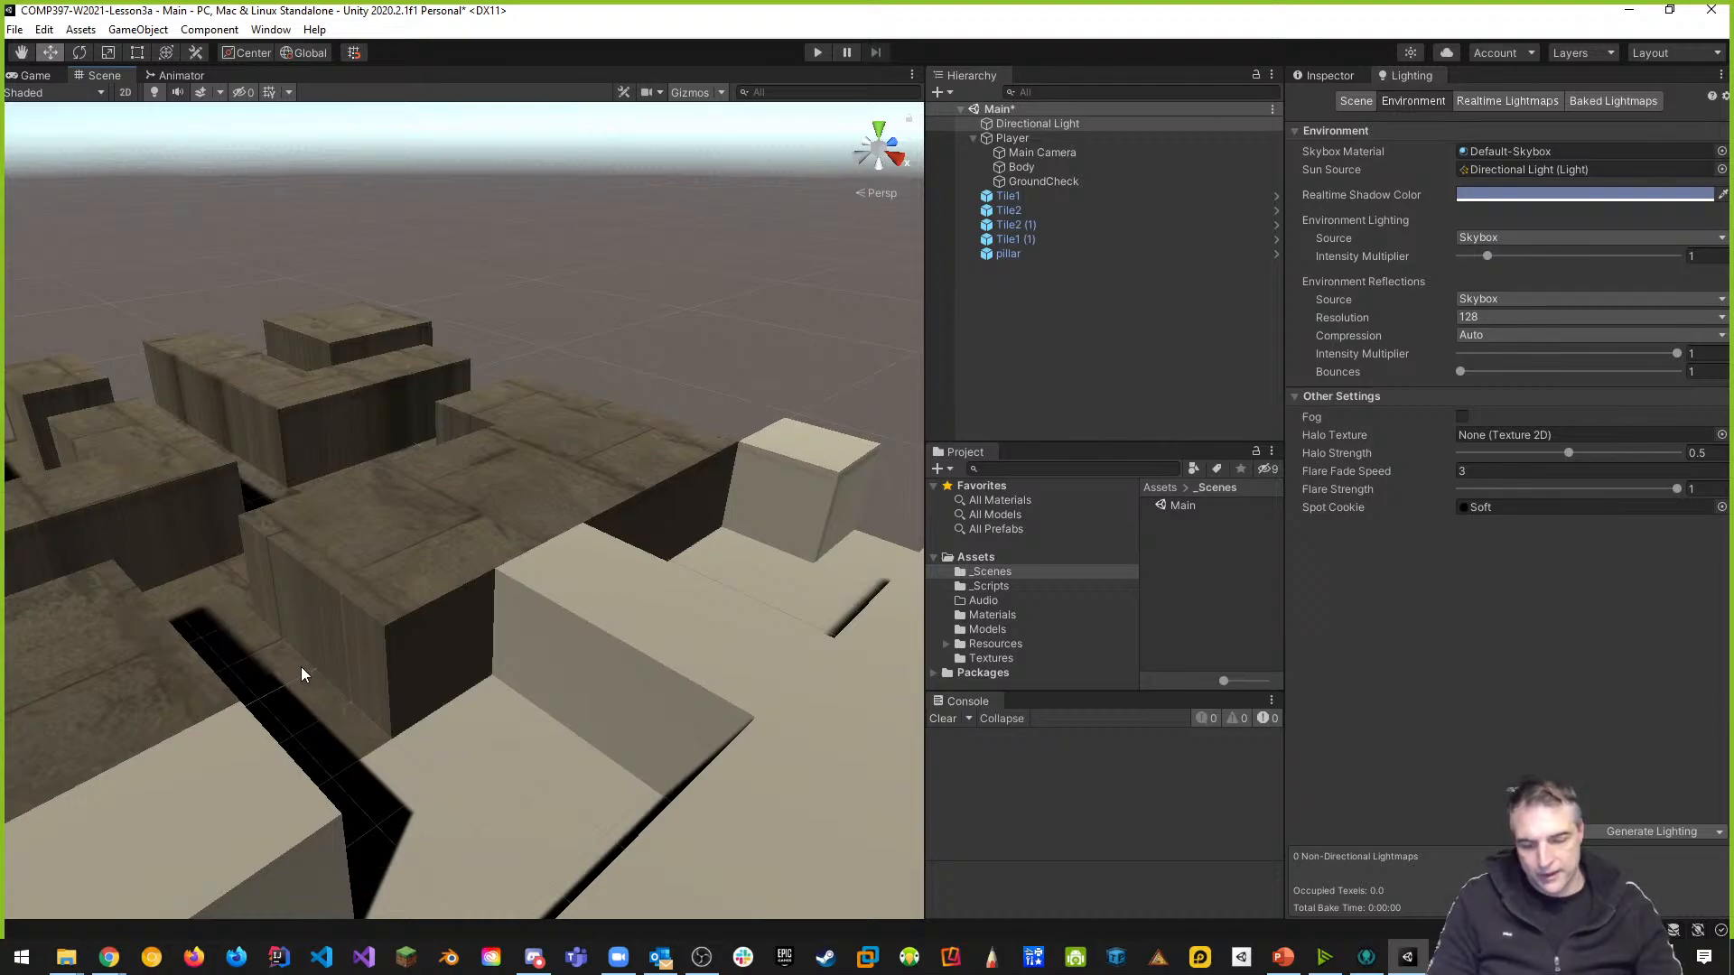
{"action": "middle_click_drag", "start_coordinate": [340, 687], "coordinate": [365, 669]}
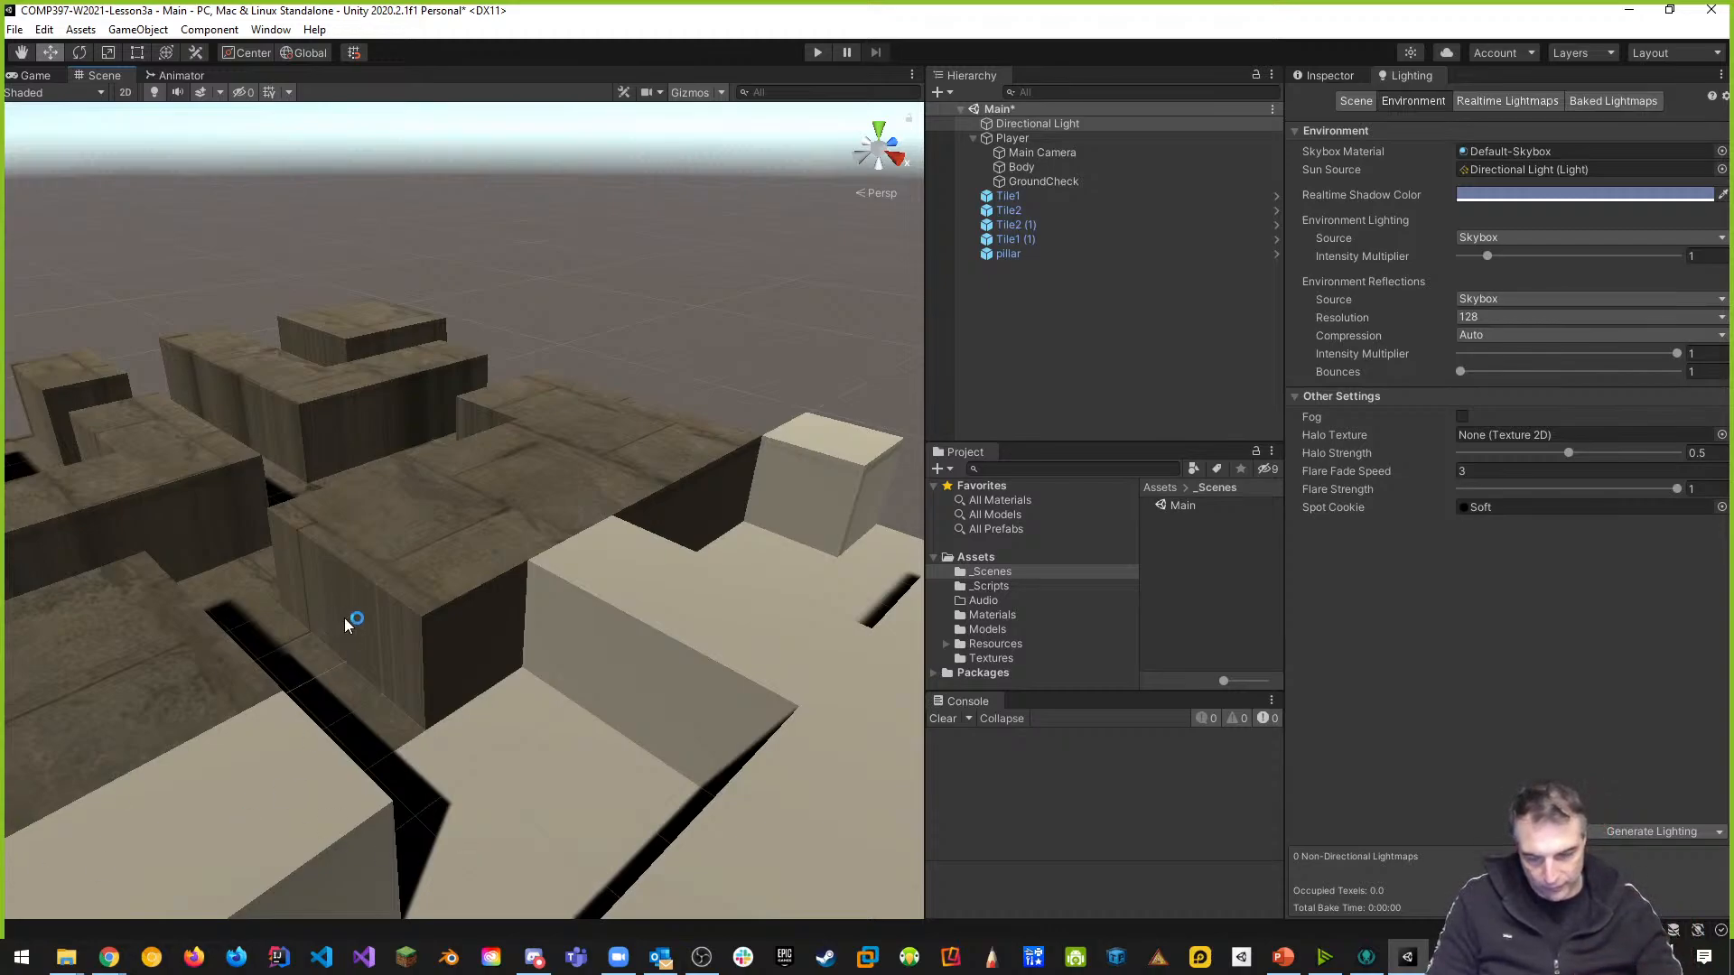
{"action": "middle_click_drag", "start_coordinate": [344, 618], "coordinate": [459, 623]}
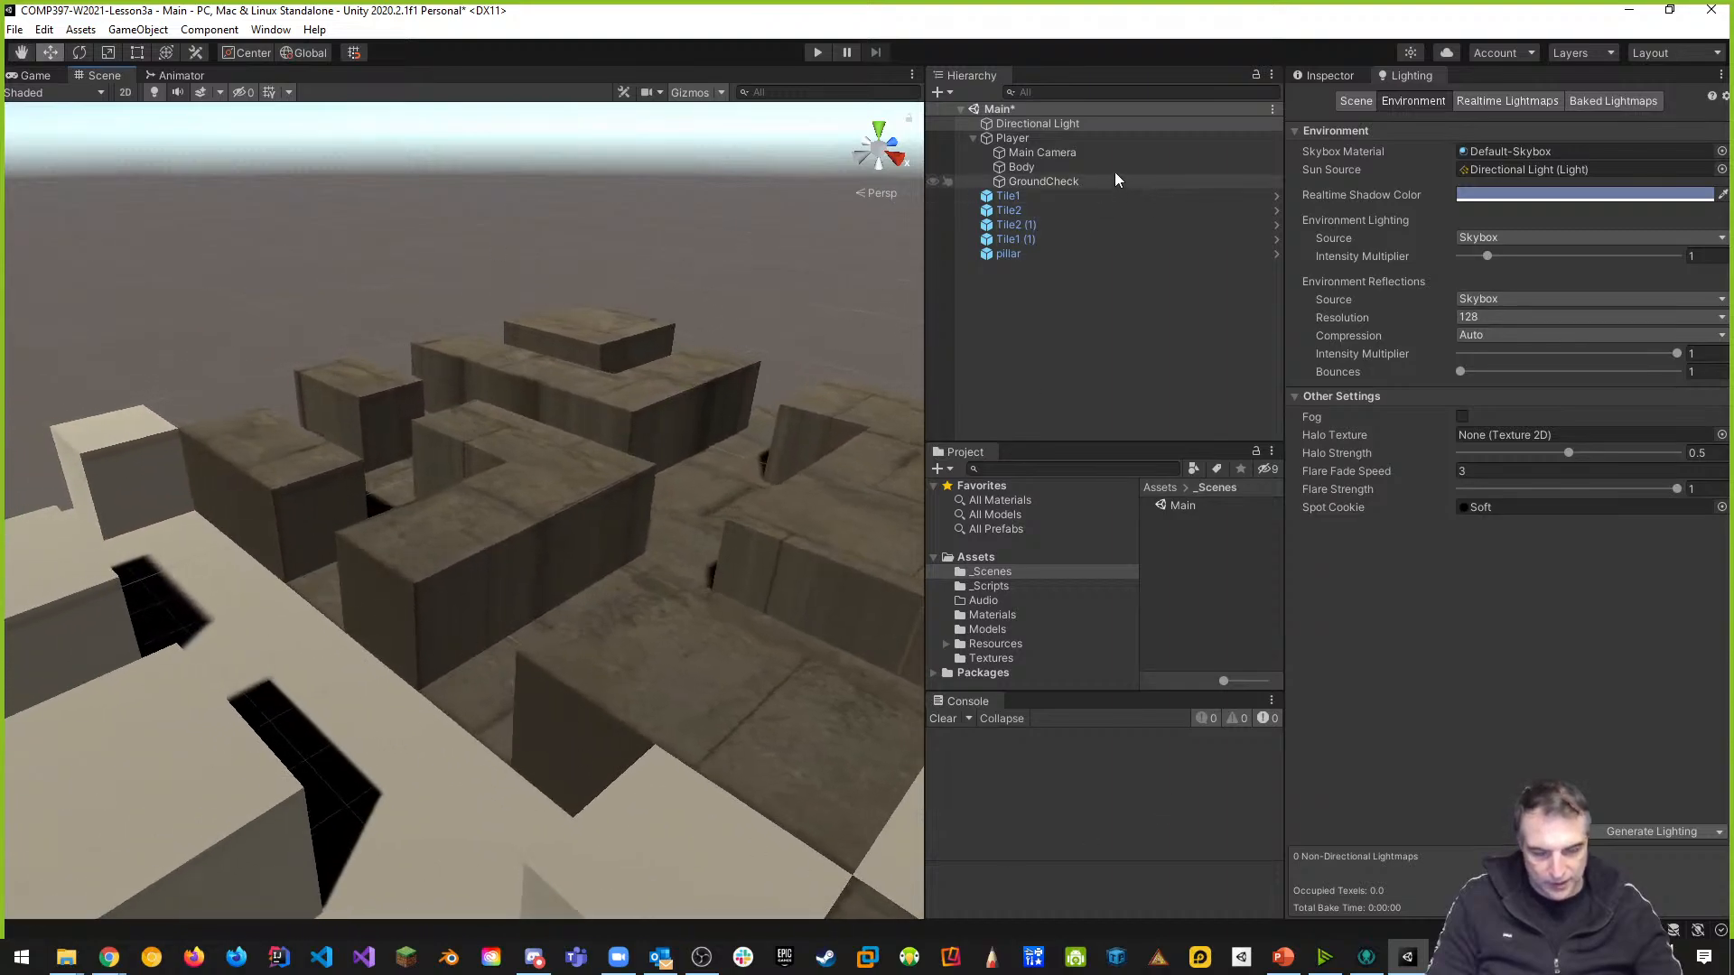
Switch from the lighting settings back to the Directional Light's own properties
{"action": "left_click", "coordinate": [1330, 77]}
{"action": "middle_click_drag", "start_coordinate": [403, 503], "coordinate": [529, 453]}
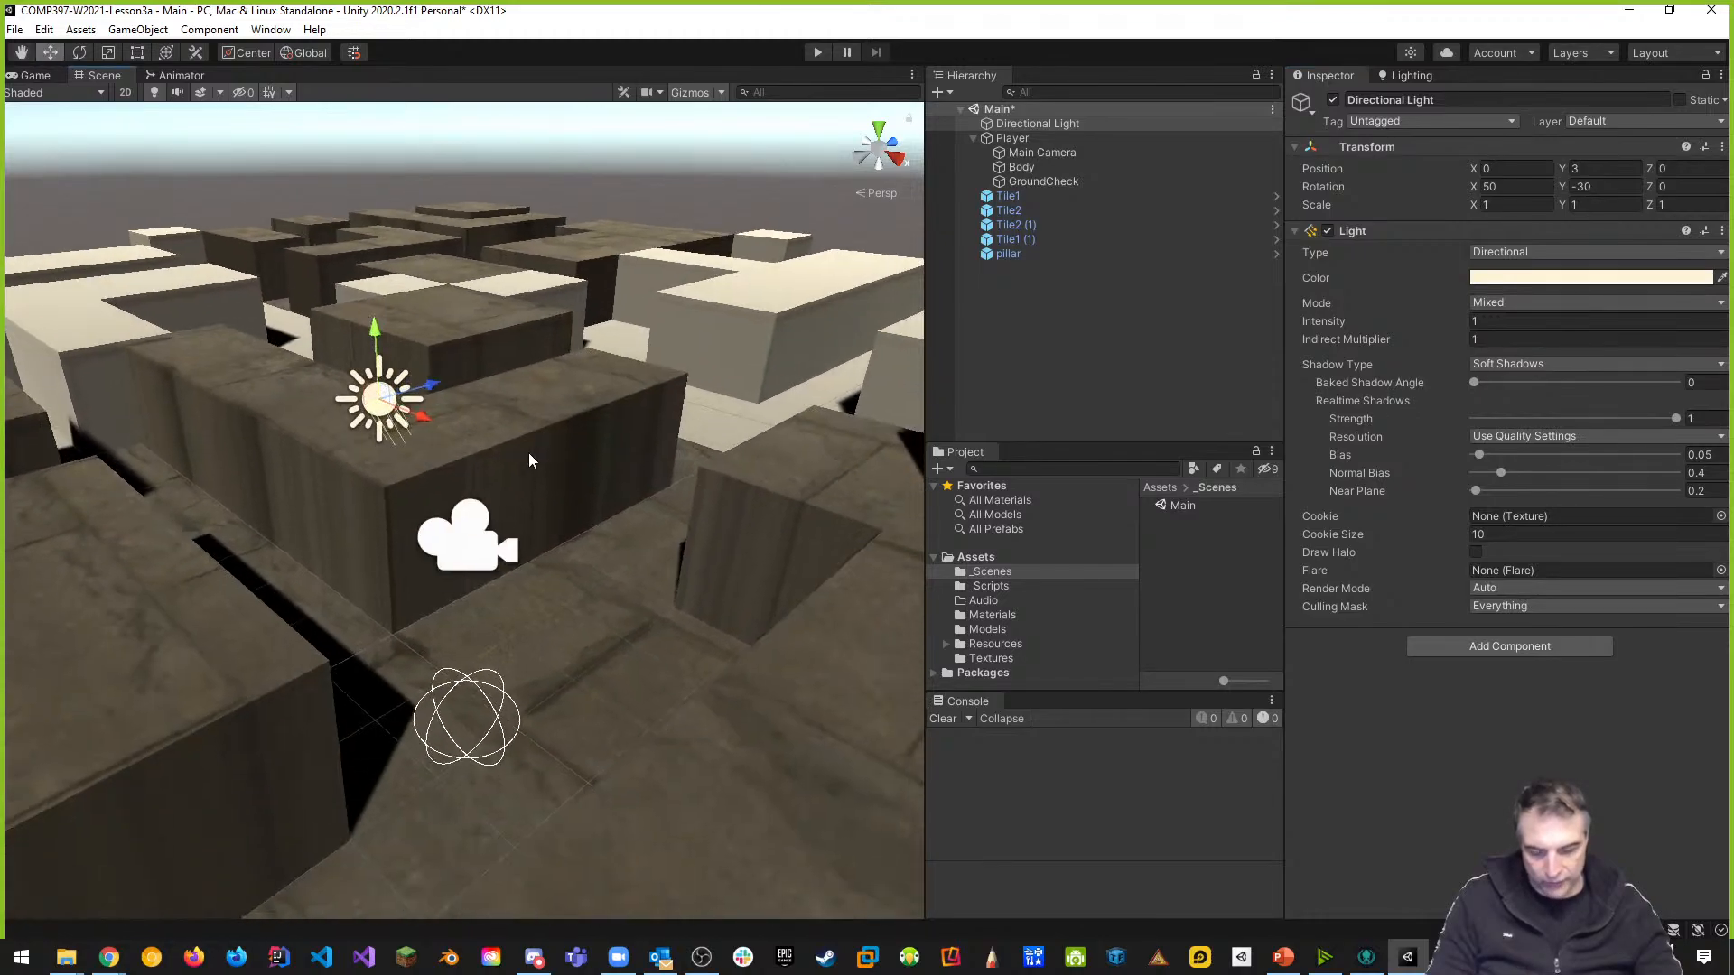
{"action": "scroll", "coordinate": [357, 508], "scroll_direction": "down", "scroll_amount": 3}
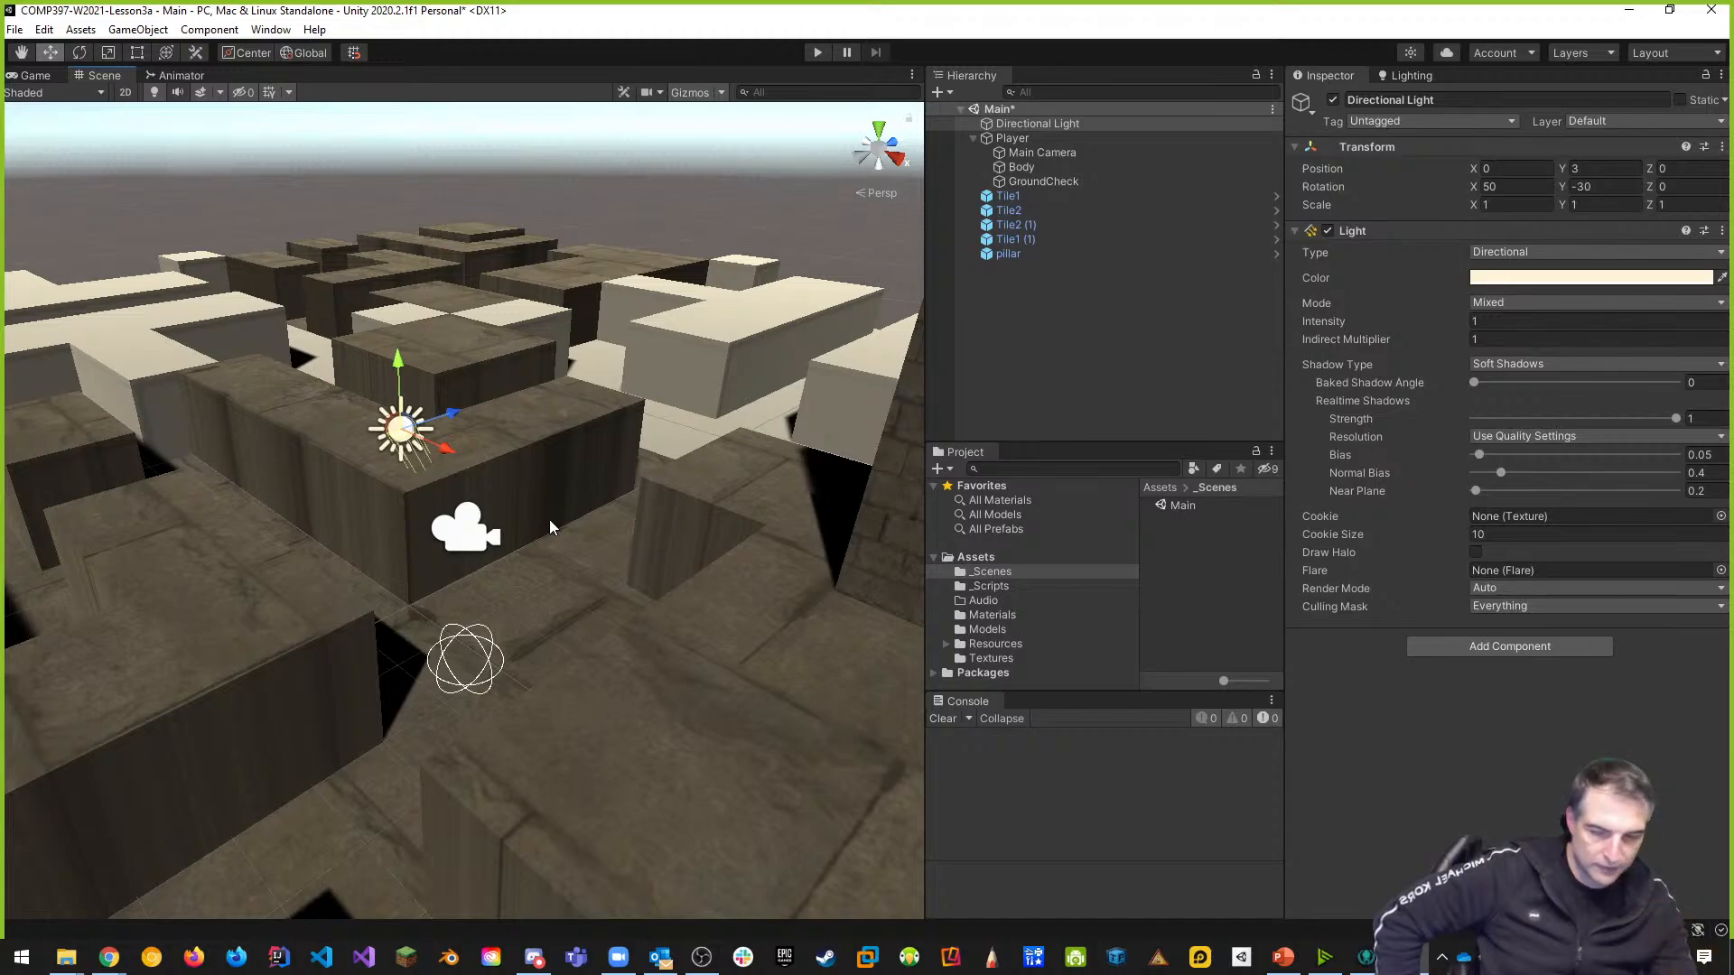
Open the build settings and add the open Main scene to the scenes in the build
{"action": "left_click", "coordinate": [22, 33]}
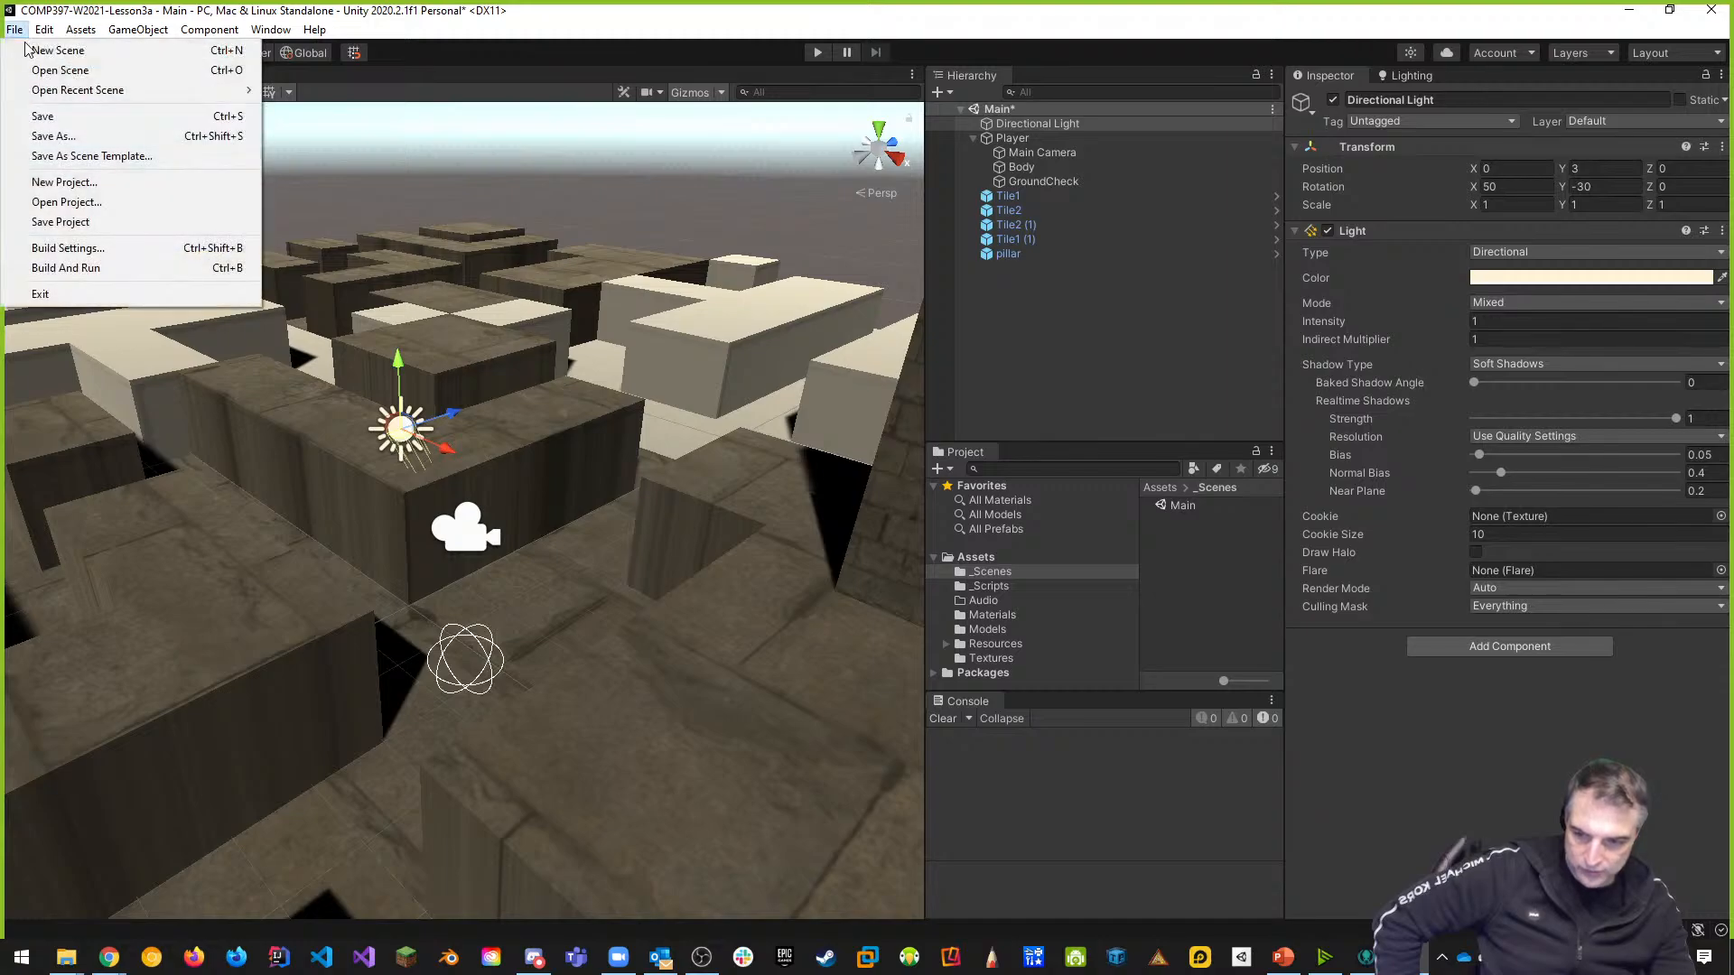
{"action": "left_click", "coordinate": [101, 251]}
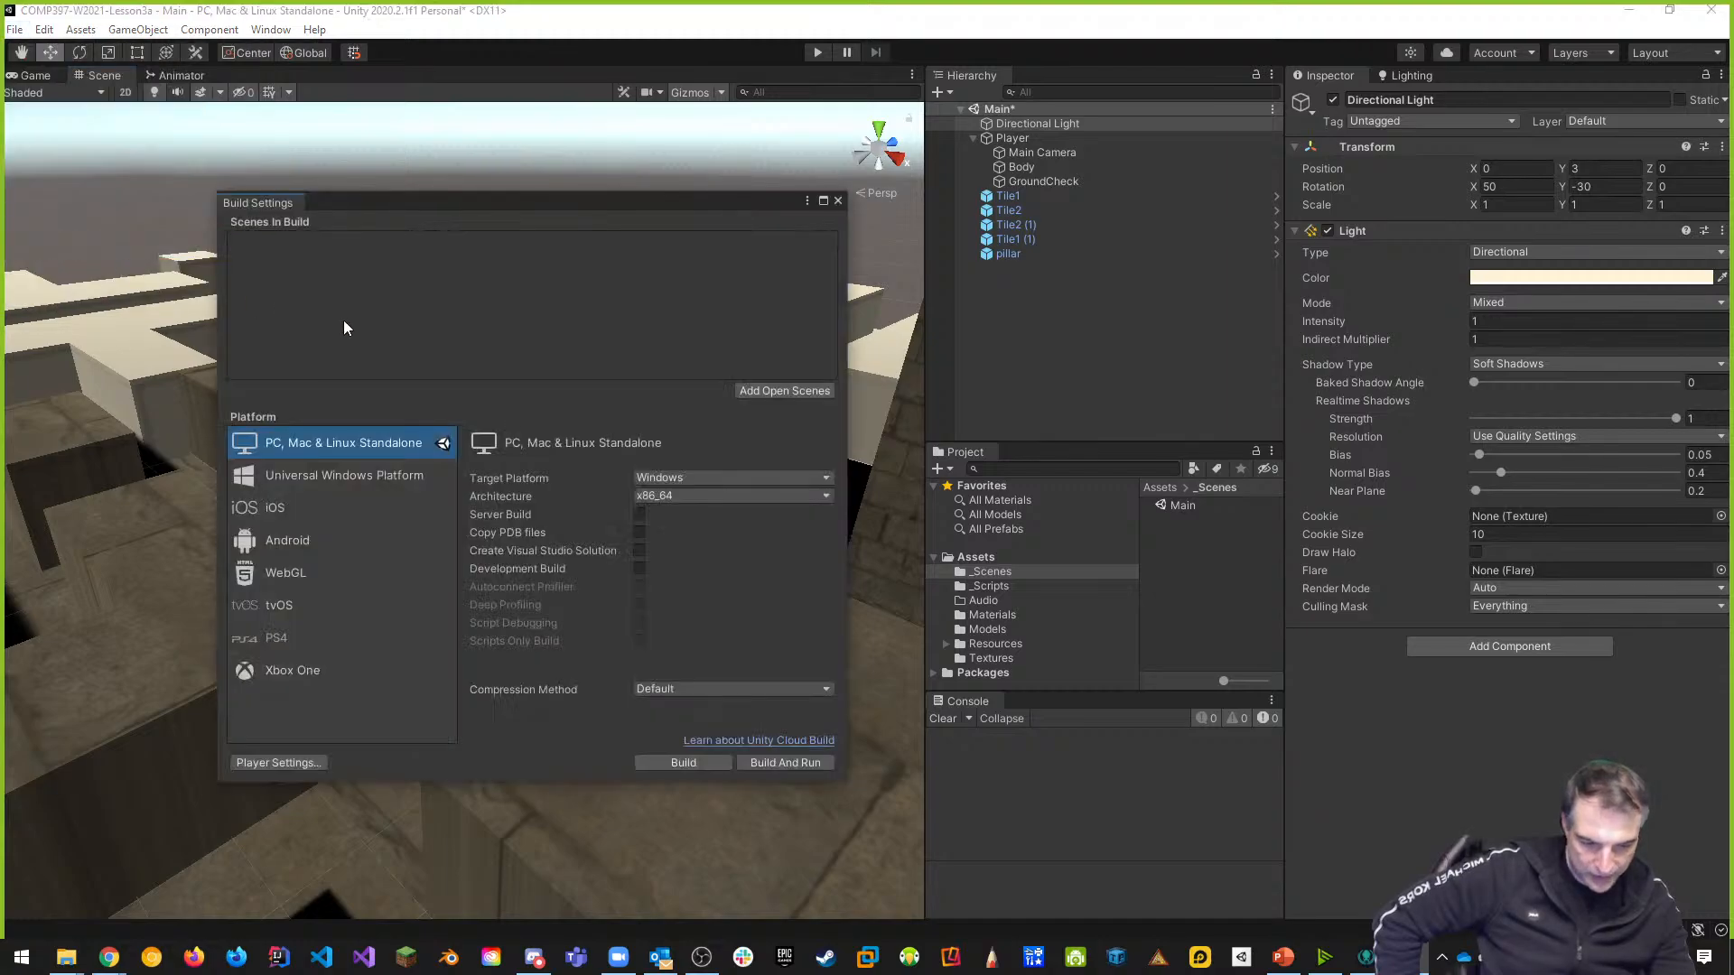
{"action": "left_click_drag", "start_coordinate": [587, 203], "coordinate": [625, 193]}
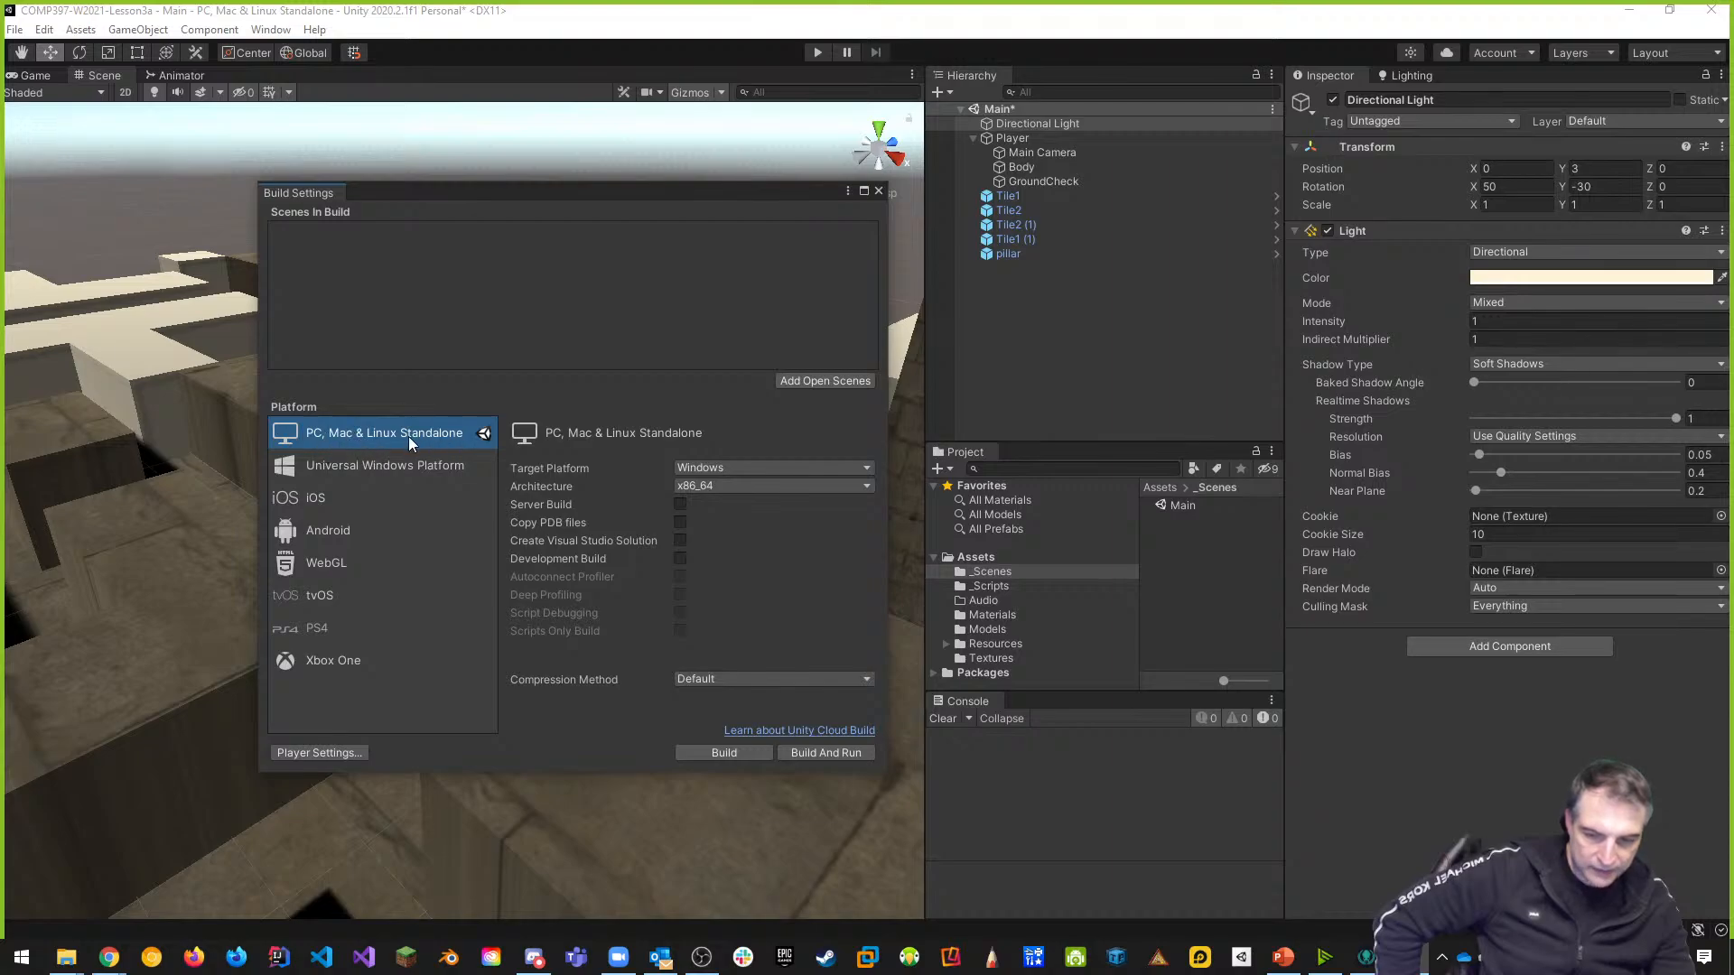
{"action": "left_click", "coordinate": [19, 32]}
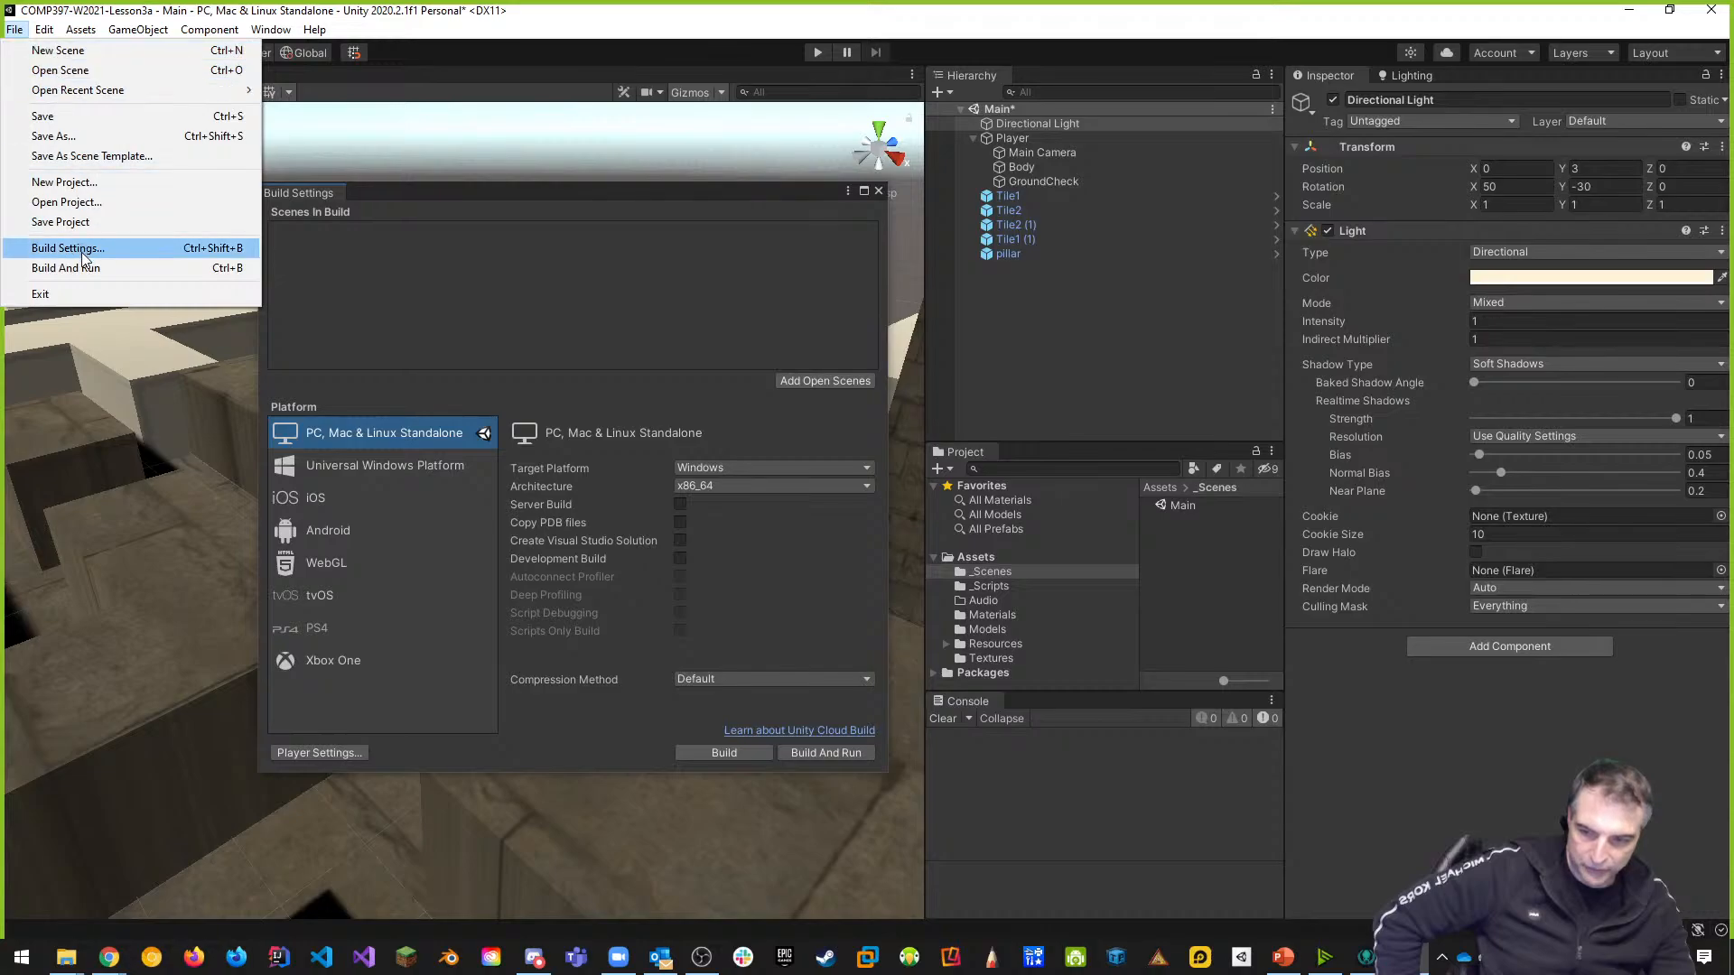
{"action": "left_click", "coordinate": [527, 199]}
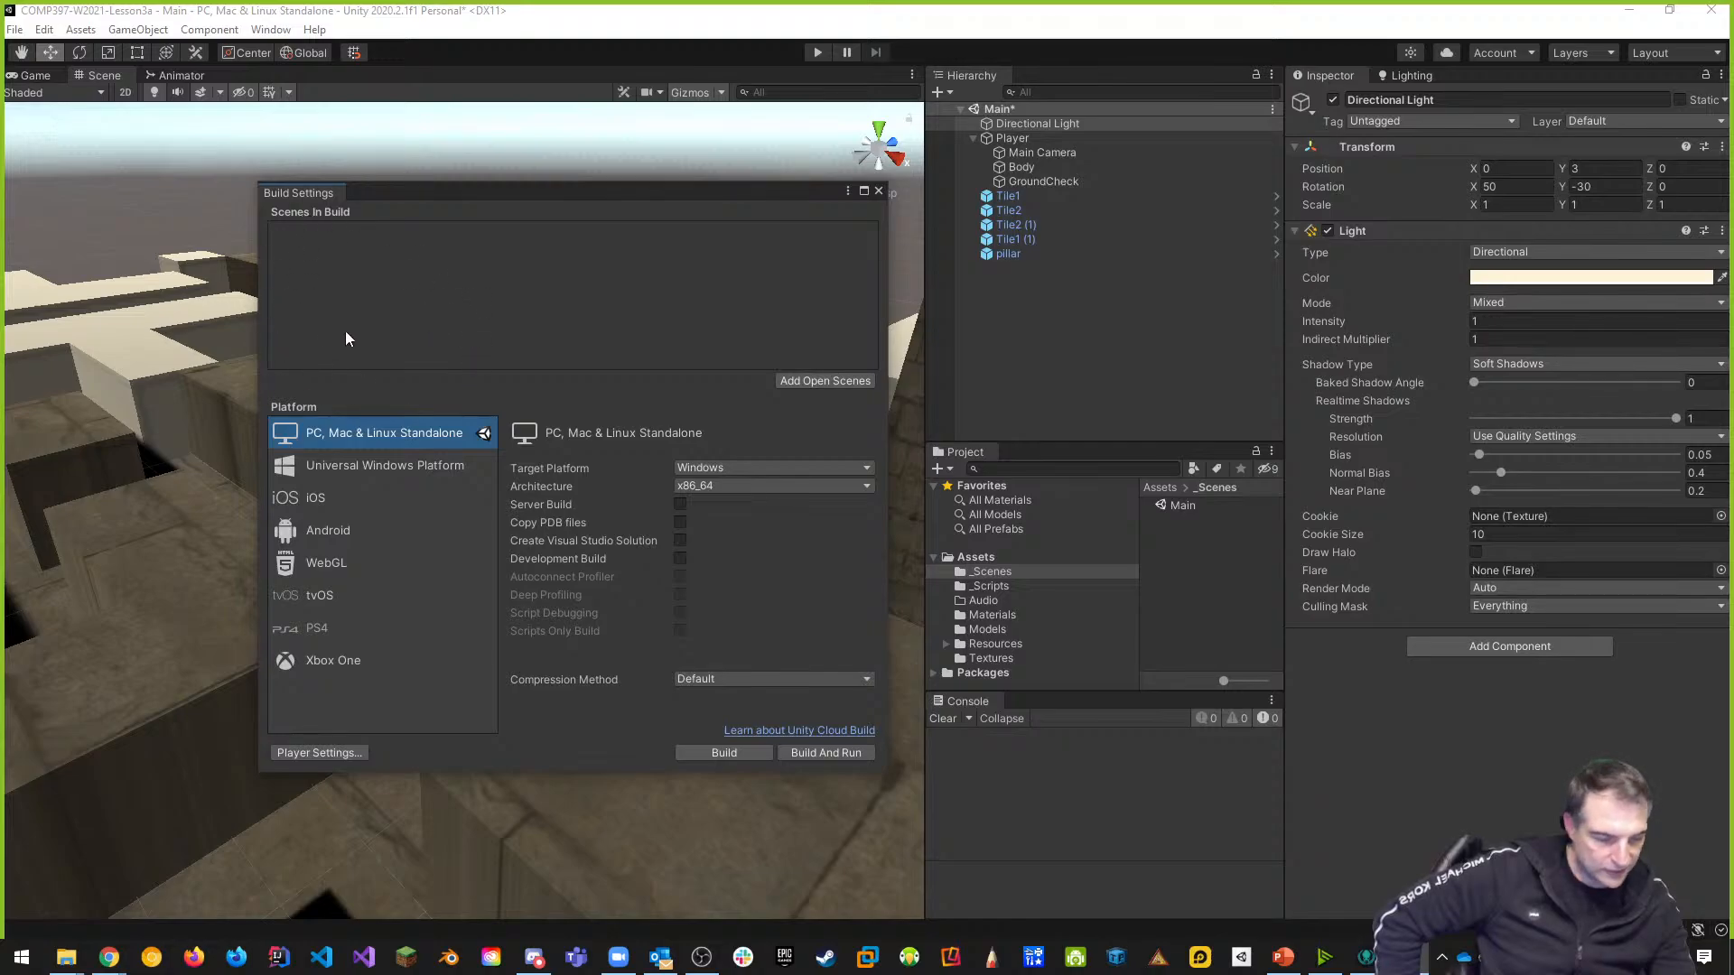
{"action": "left_click", "coordinate": [829, 382]}
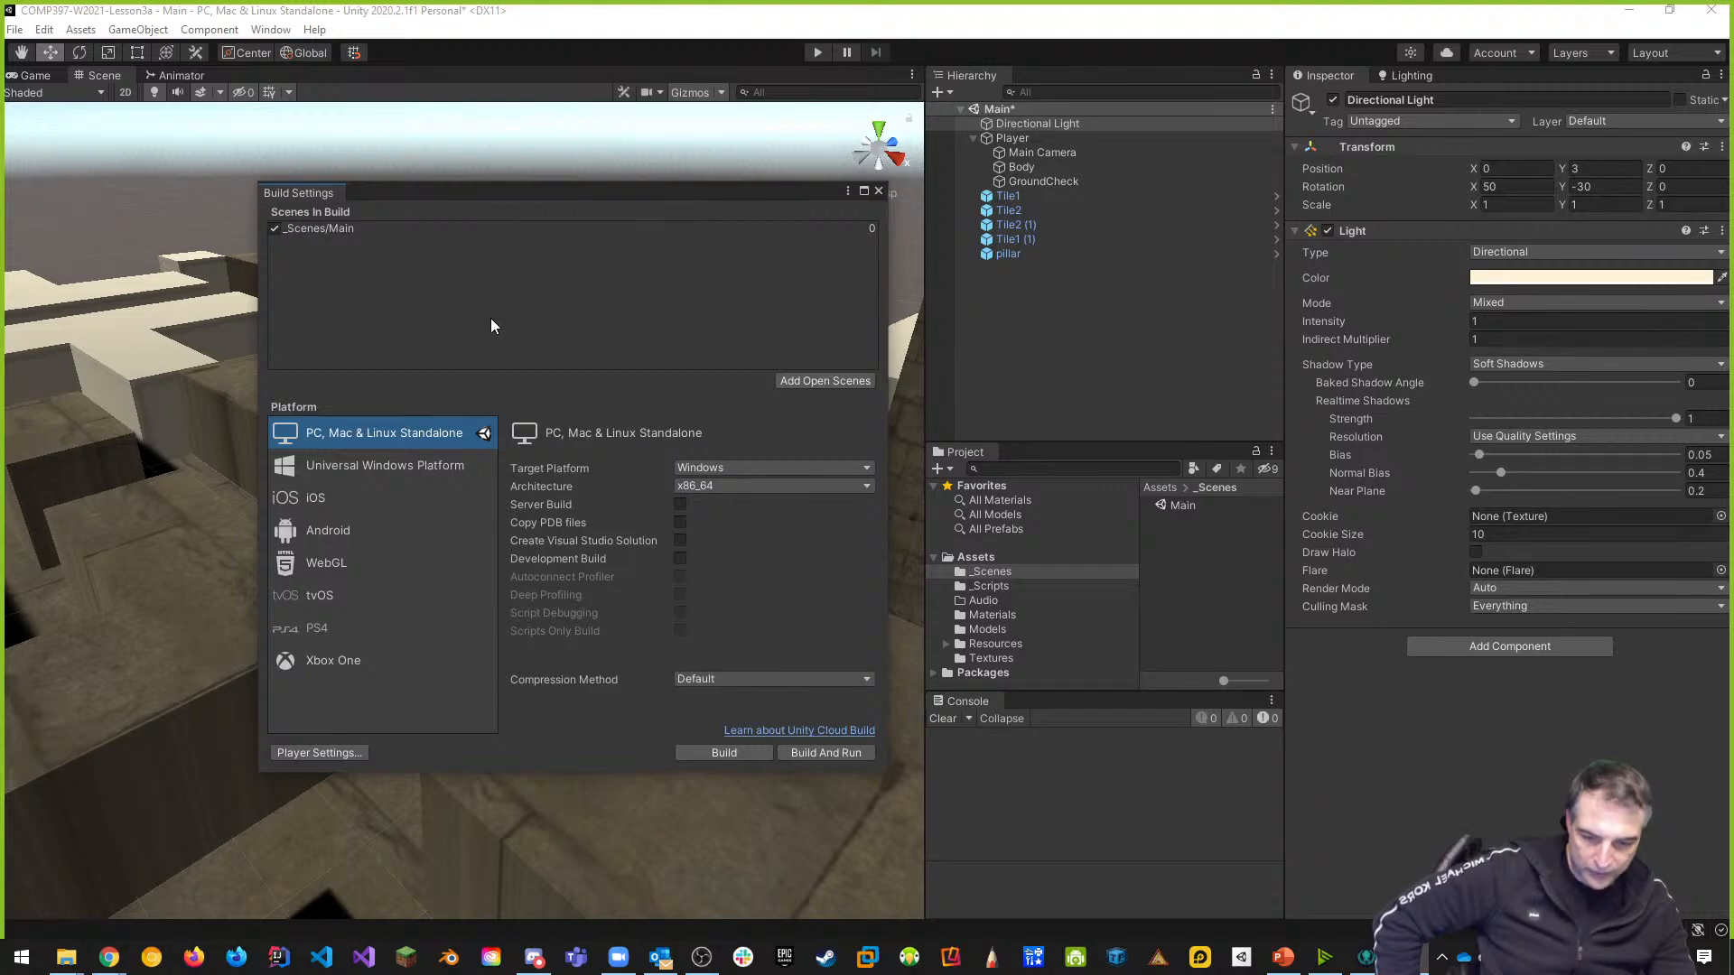
Save the Main scene and the project
{"action": "key", "text": "ctrl+s"}
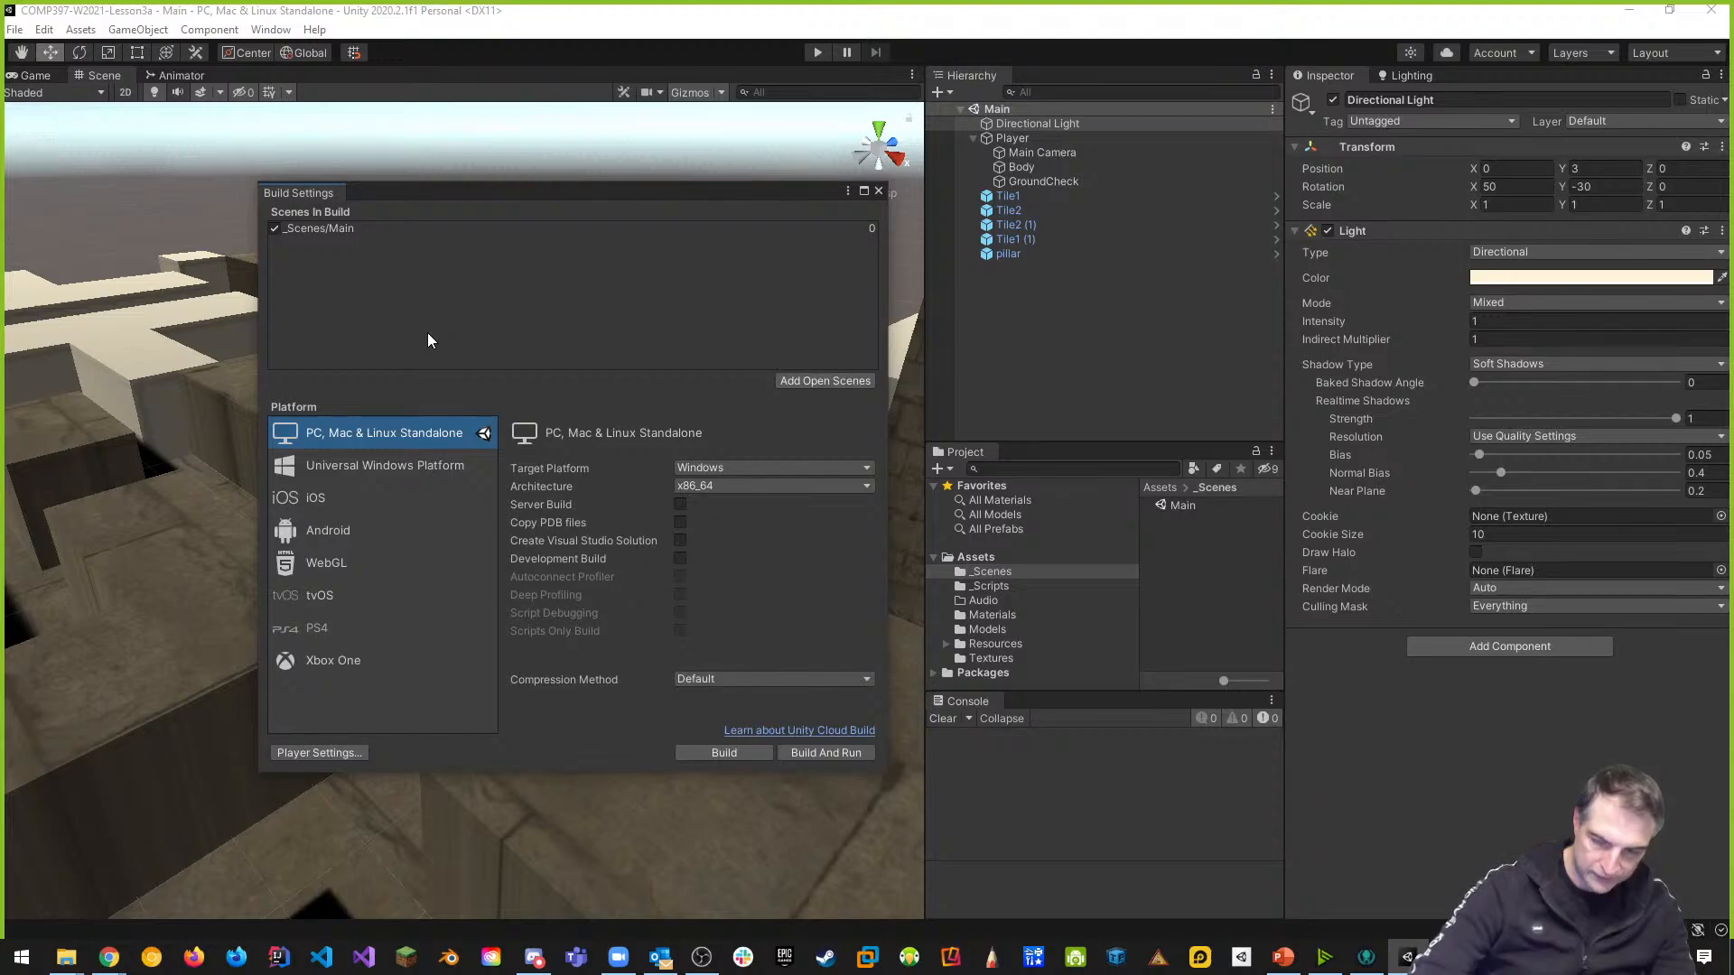
{"action": "left_click", "coordinate": [14, 29]}
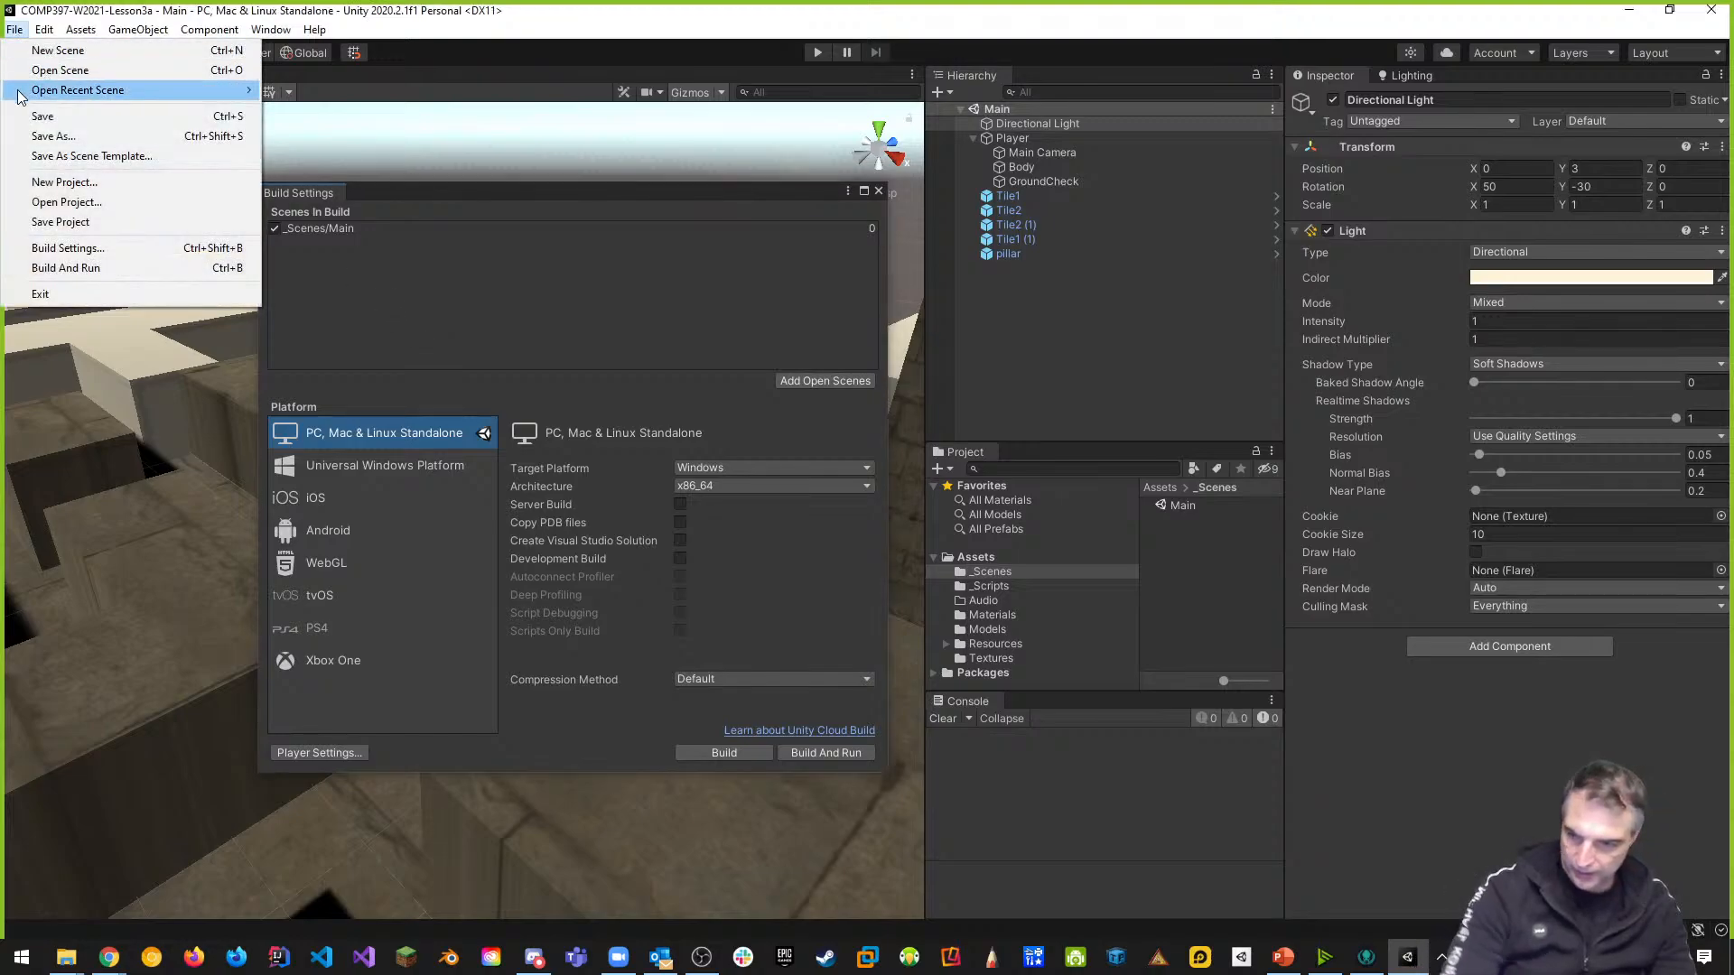
{"action": "left_click", "coordinate": [40, 120]}
{"action": "left_click", "coordinate": [13, 32]}
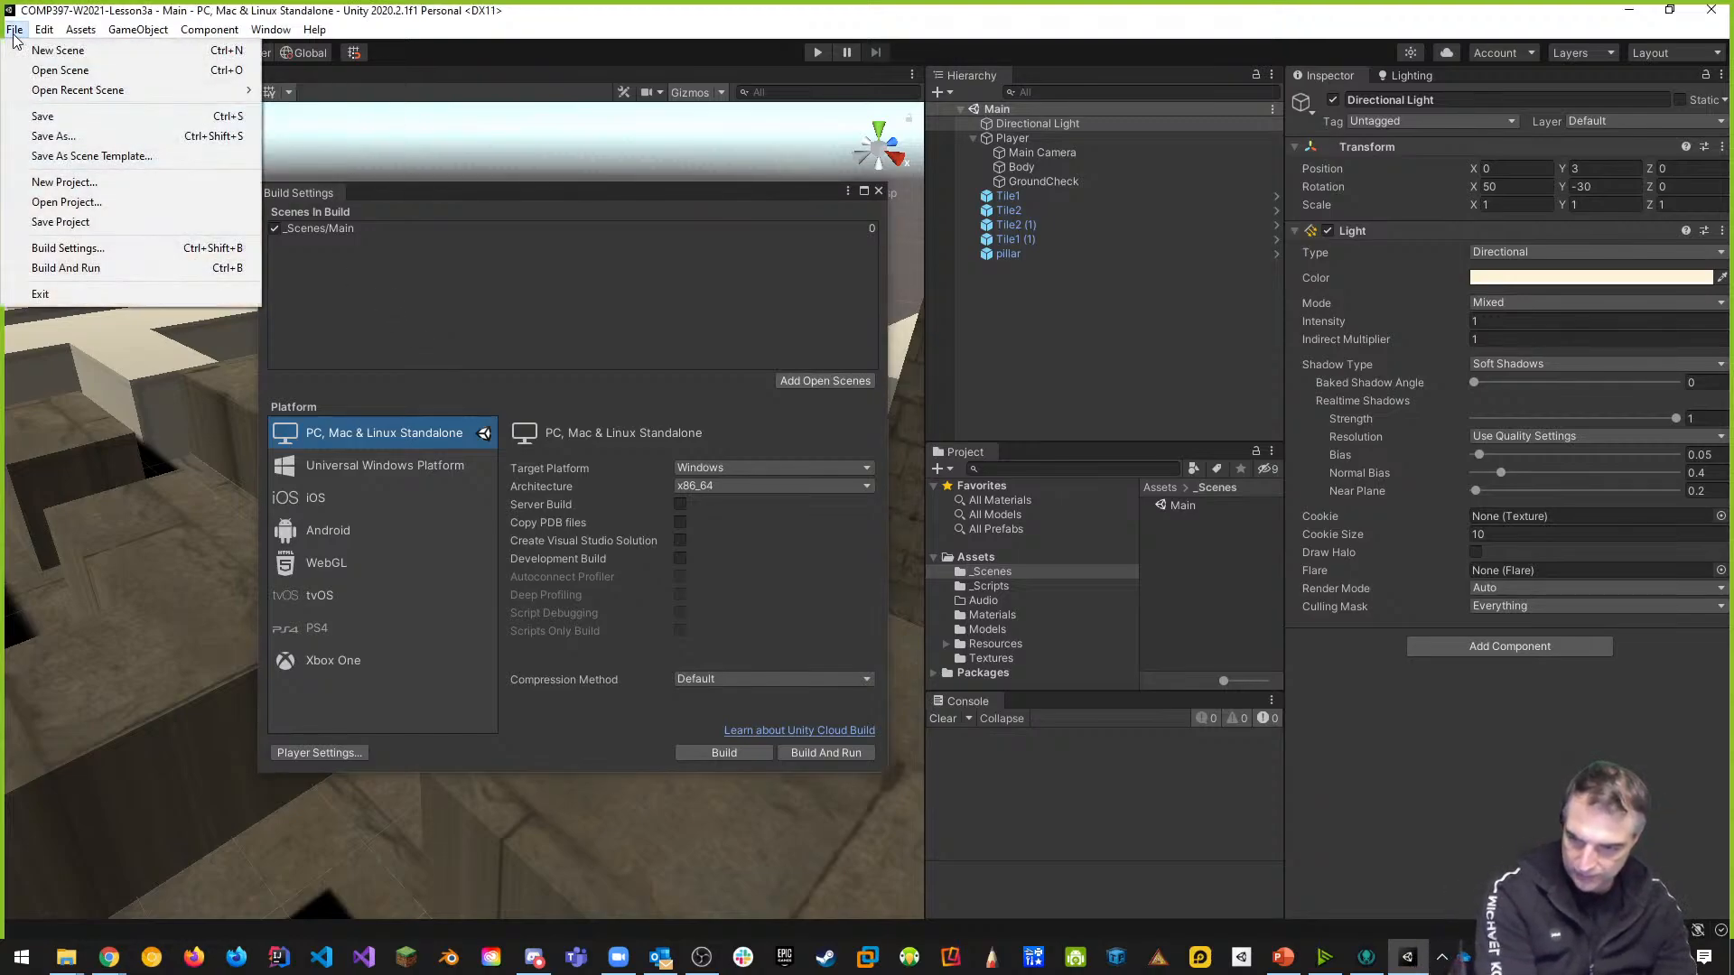
{"action": "left_click", "coordinate": [58, 223]}
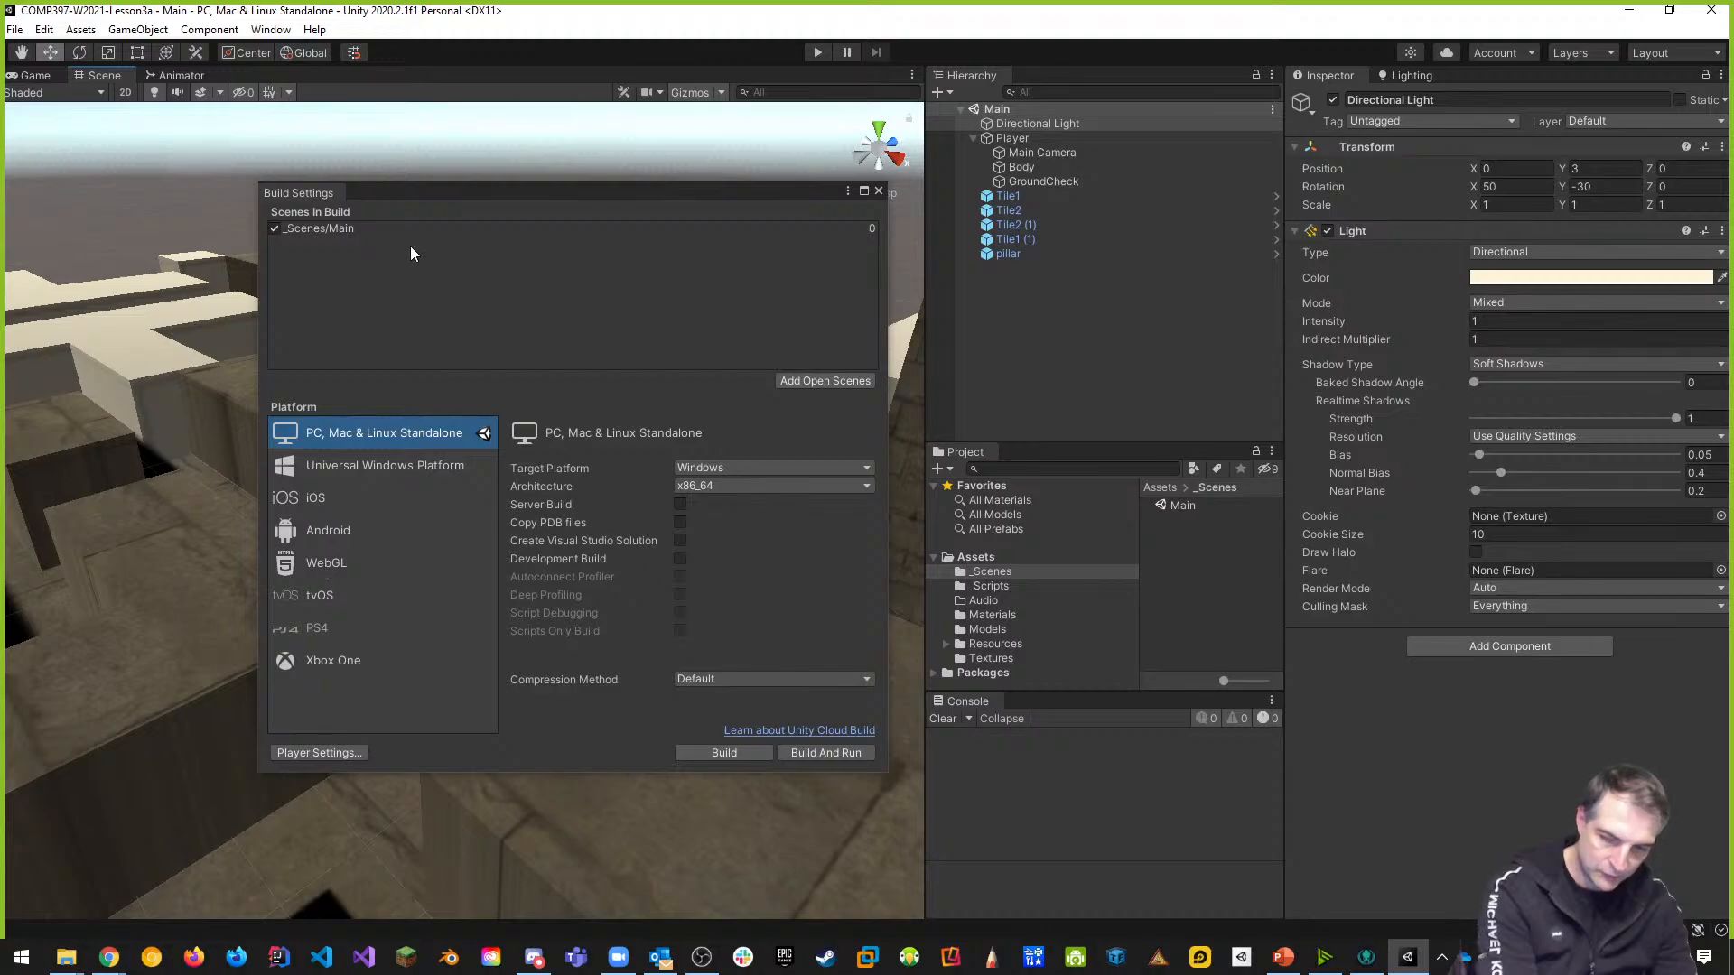
Switch the build platform to WebGL and save the scene and project again
{"action": "left_click_drag", "start_coordinate": [433, 192], "coordinate": [386, 159]}
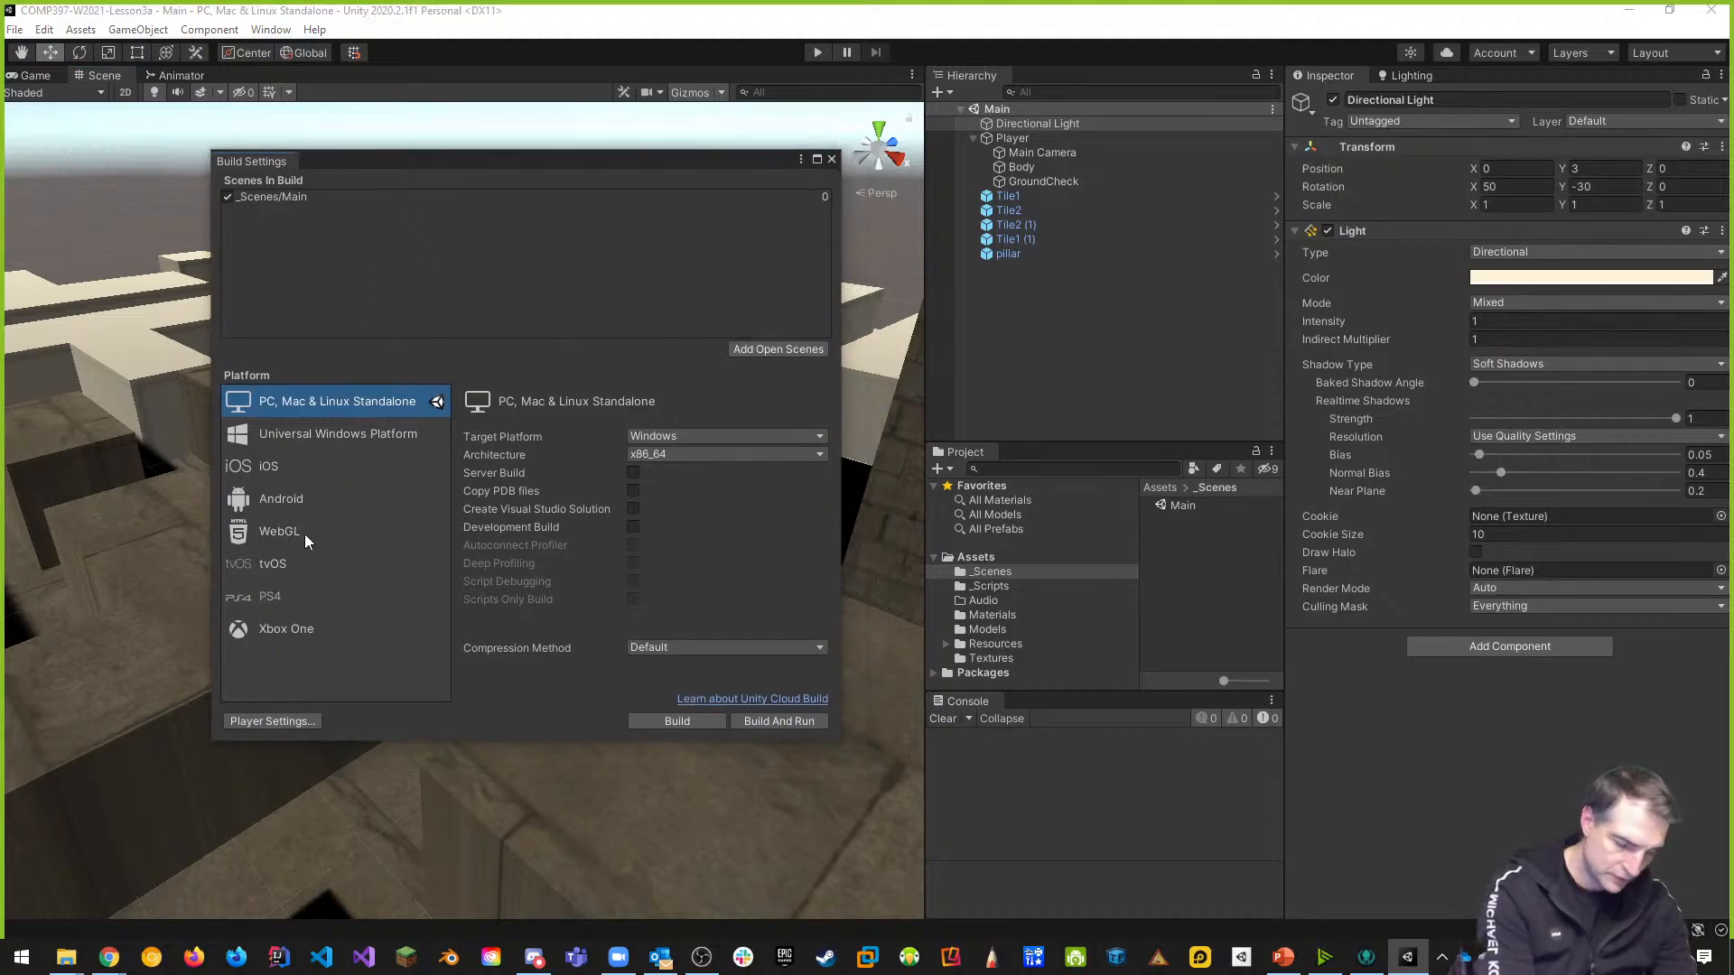
{"action": "left_click", "coordinate": [277, 535]}
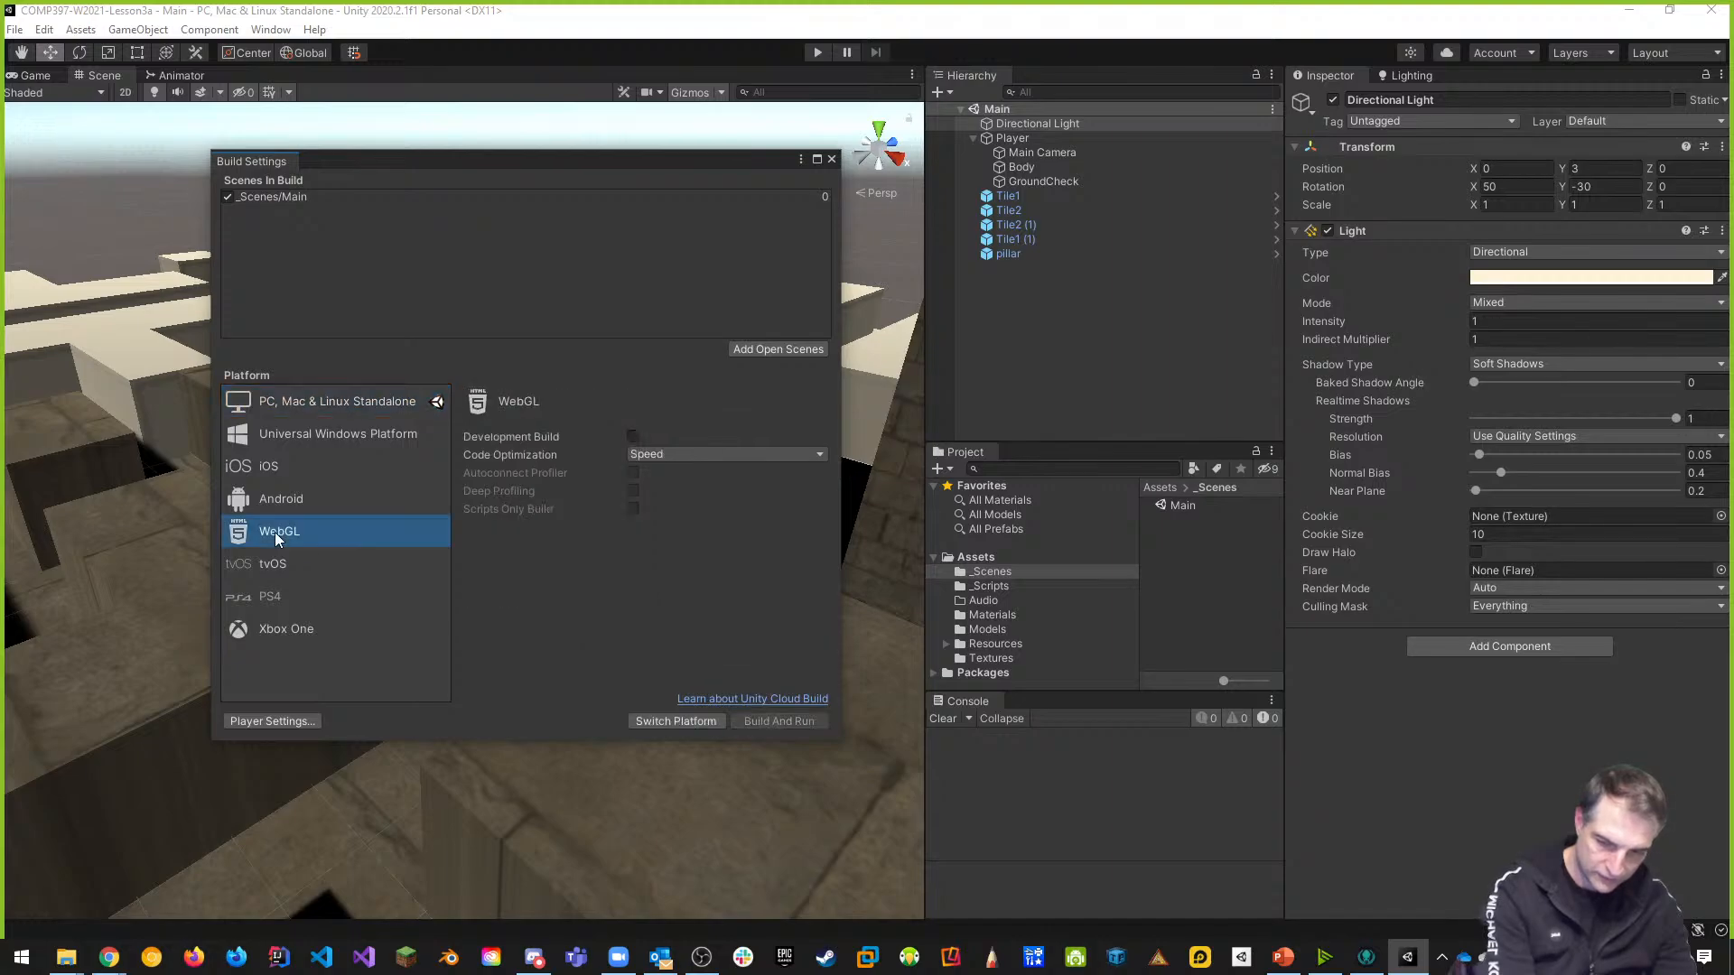
{"action": "left_click", "coordinate": [669, 720]}
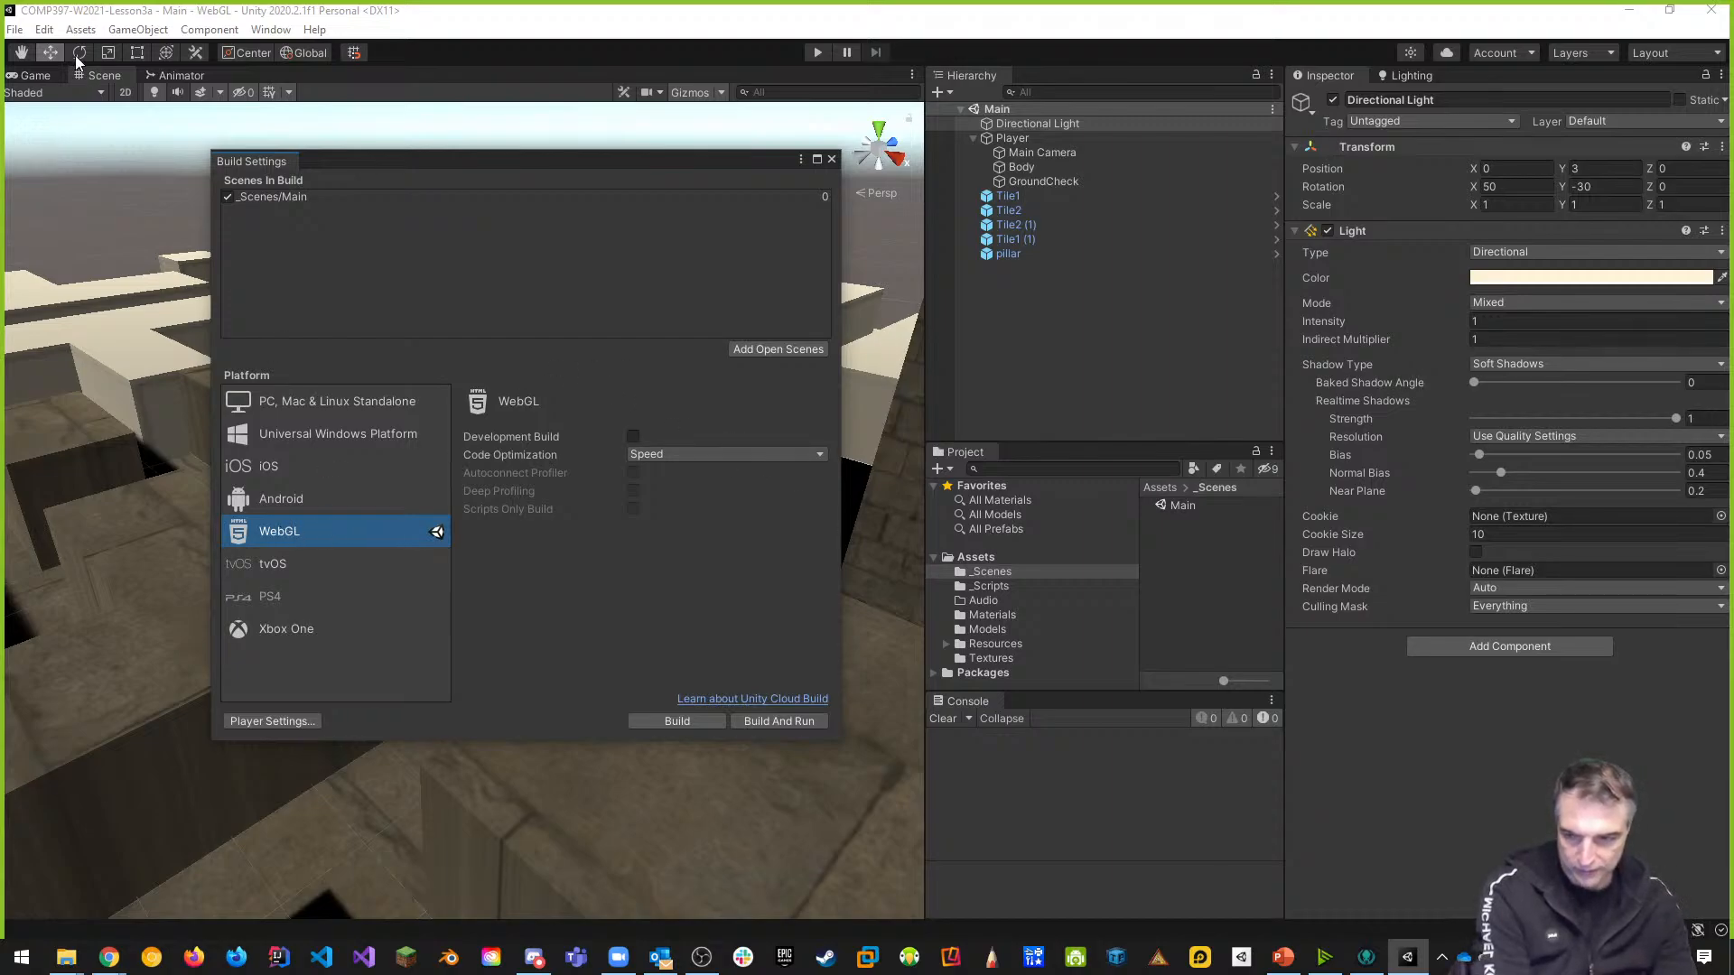
{"action": "left_click", "coordinate": [15, 31]}
{"action": "left_click", "coordinate": [38, 114]}
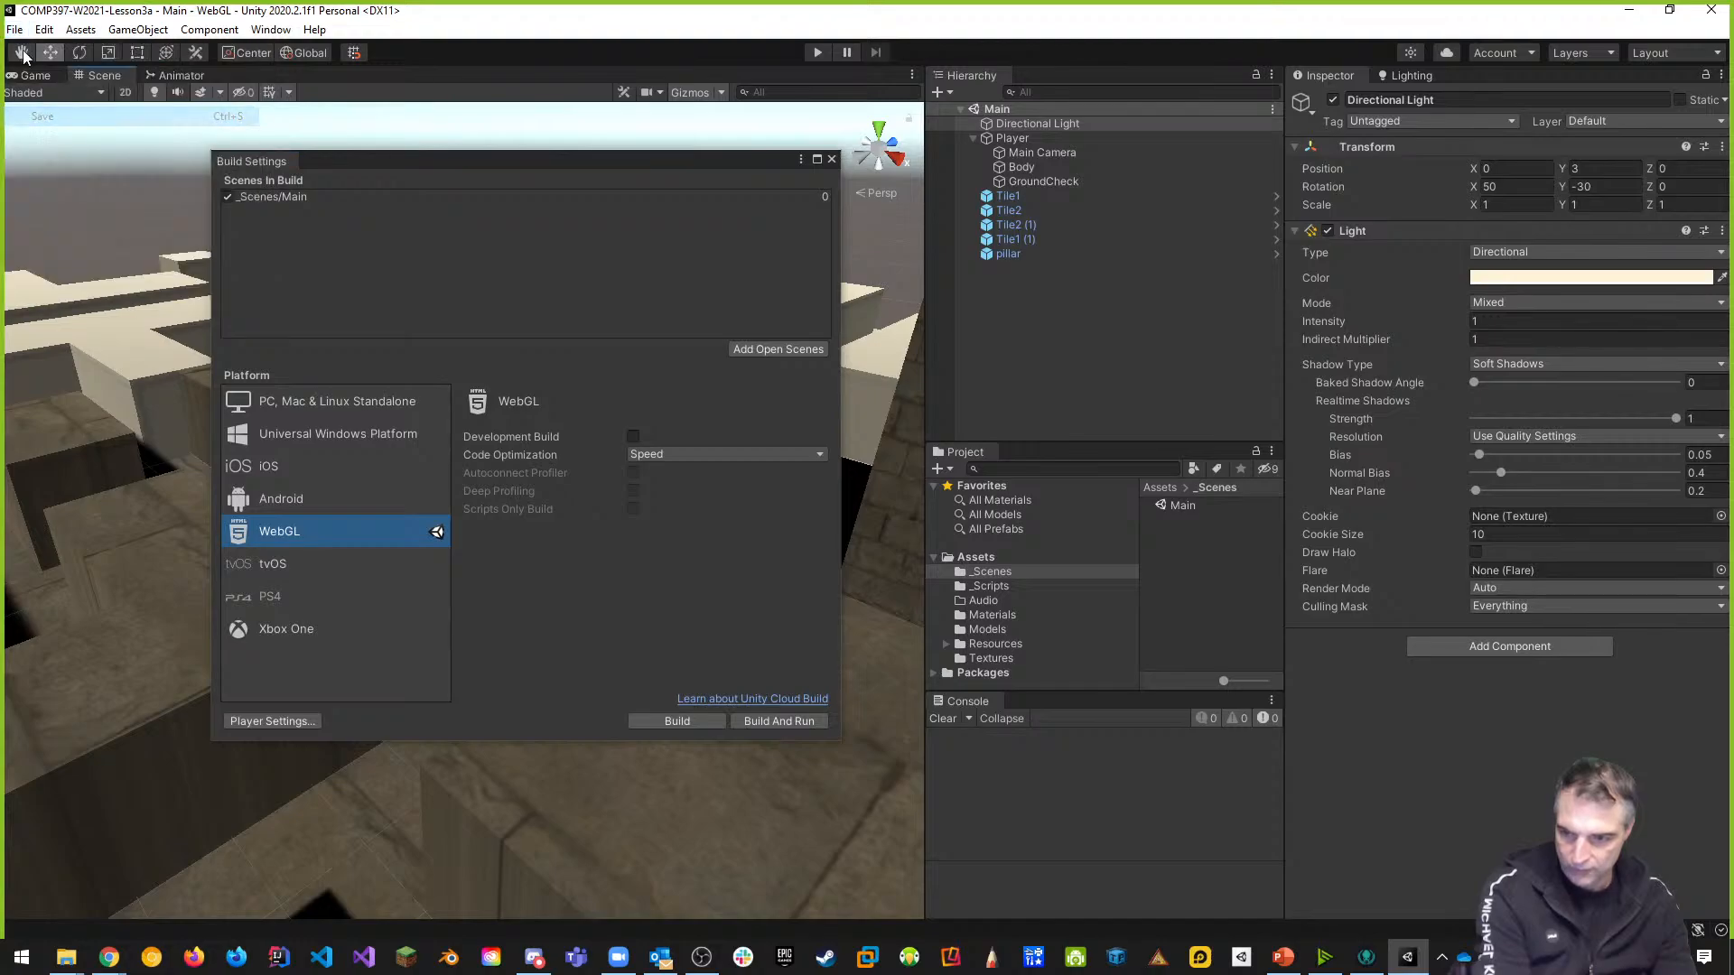
{"action": "left_click", "coordinate": [17, 34]}
{"action": "left_click", "coordinate": [59, 221]}
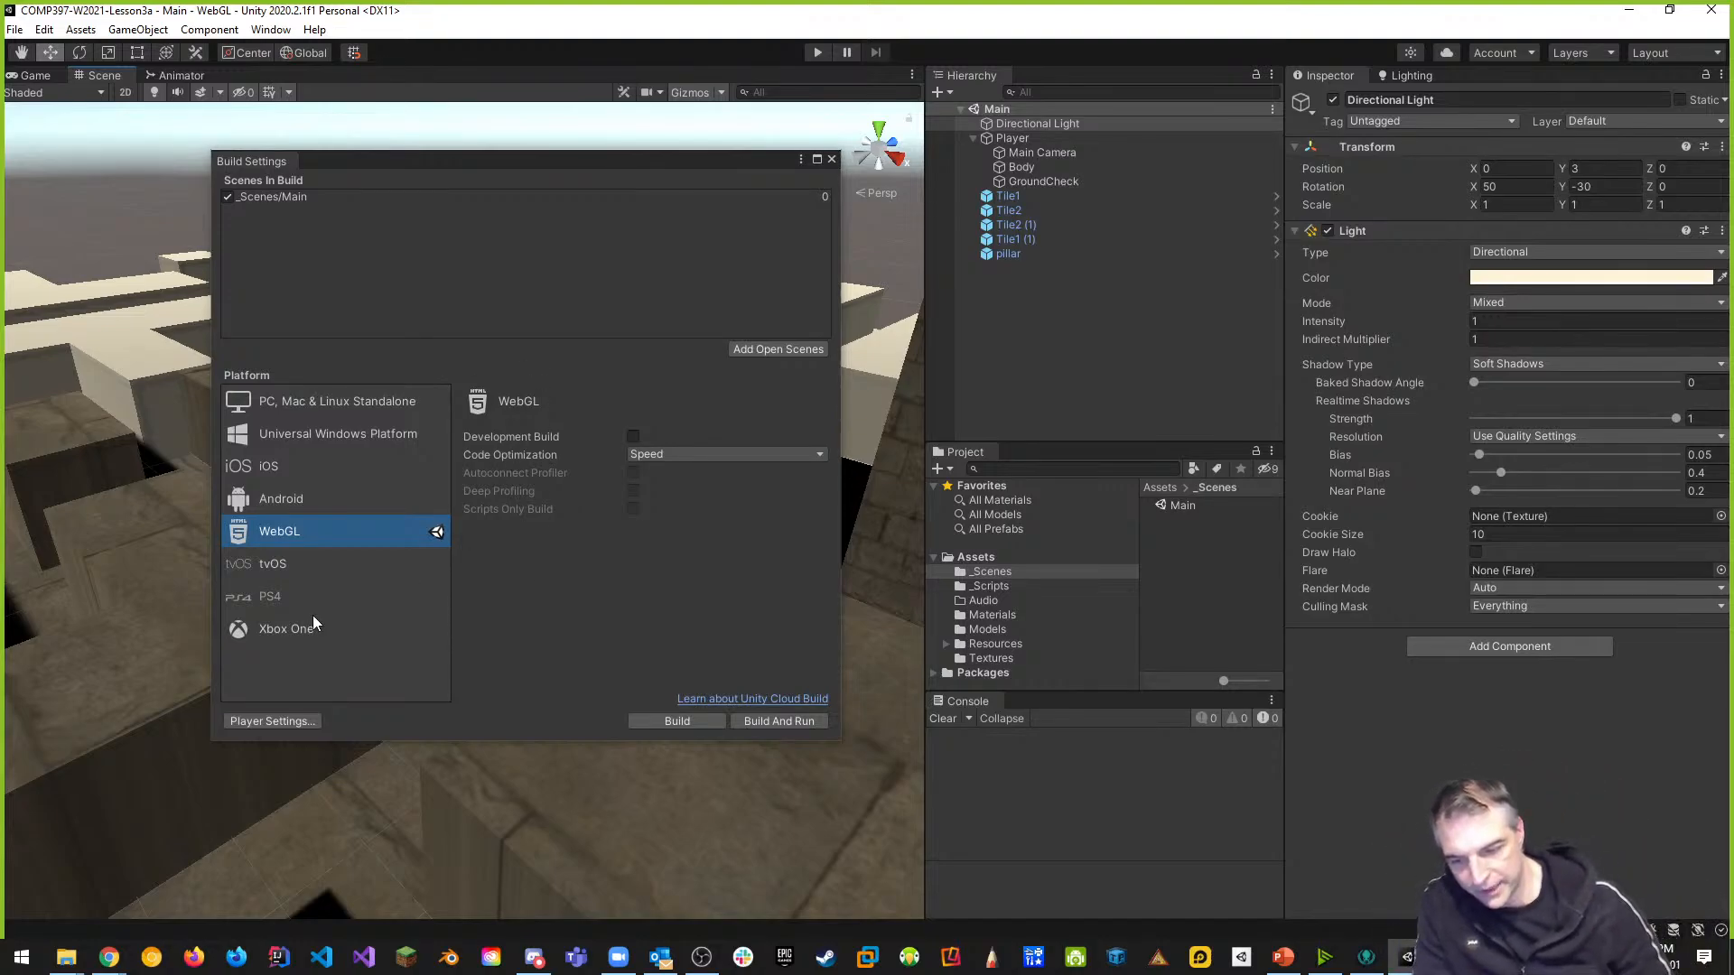
Set the company name in the player settings to Centennial College and close the project settings
{"action": "left_click", "coordinate": [263, 723]}
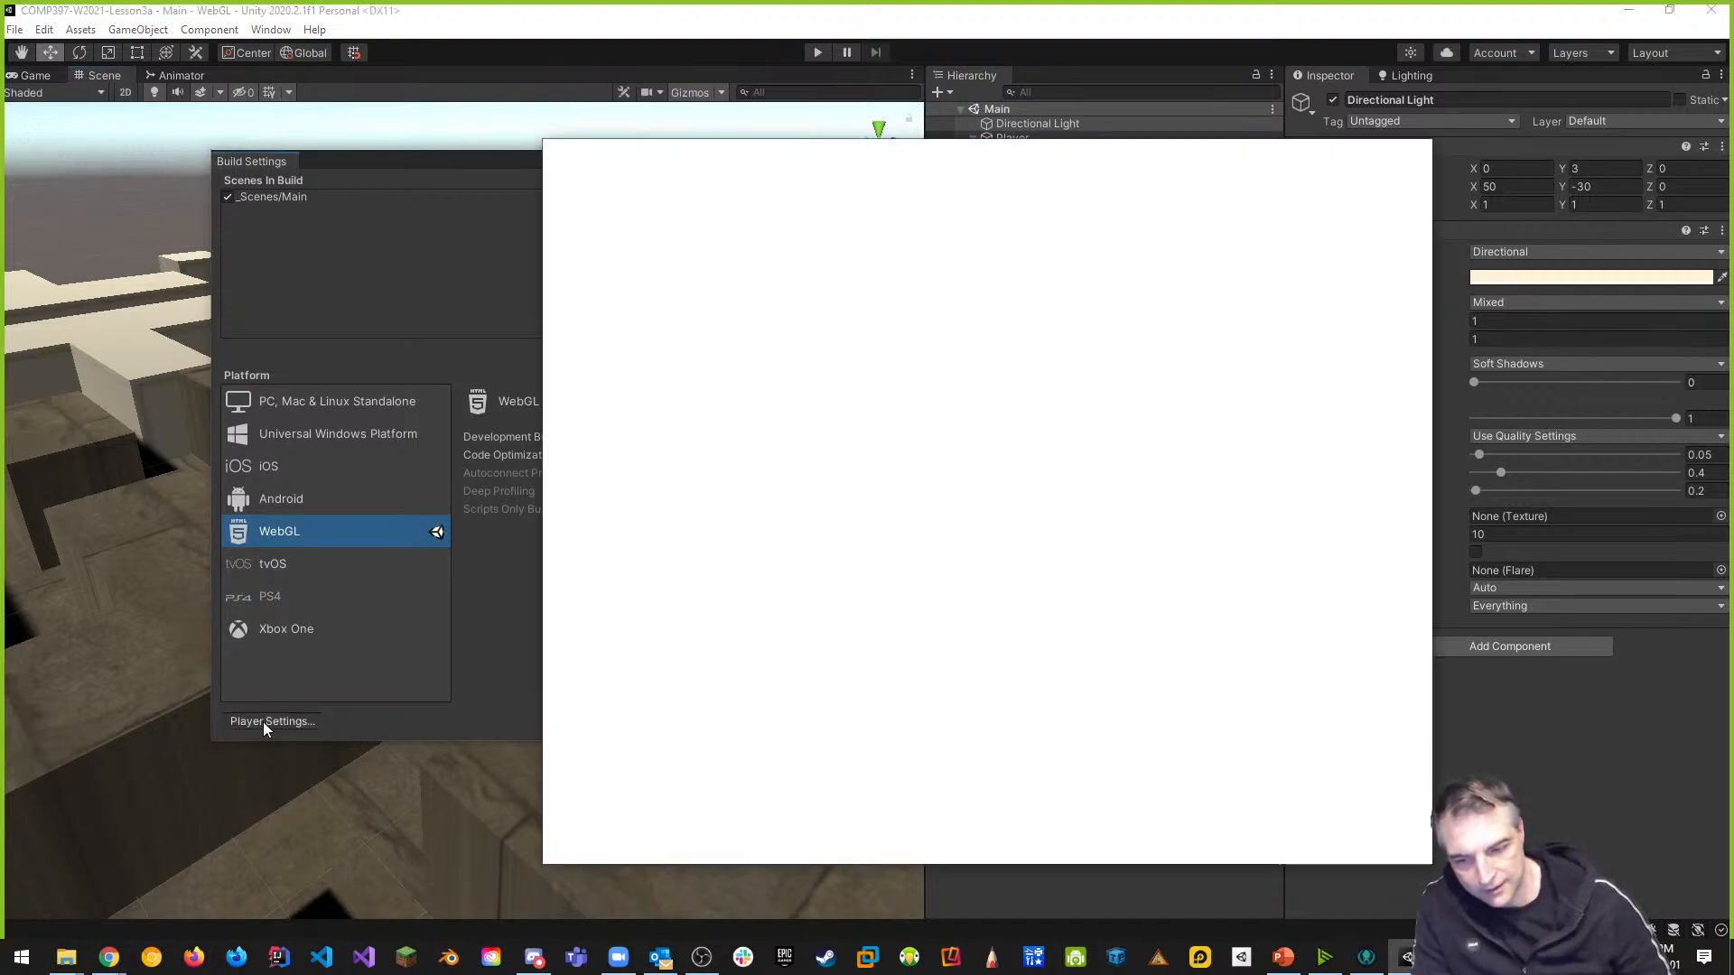
{"action": "left_click_drag", "start_coordinate": [1043, 155], "coordinate": [598, 181]}
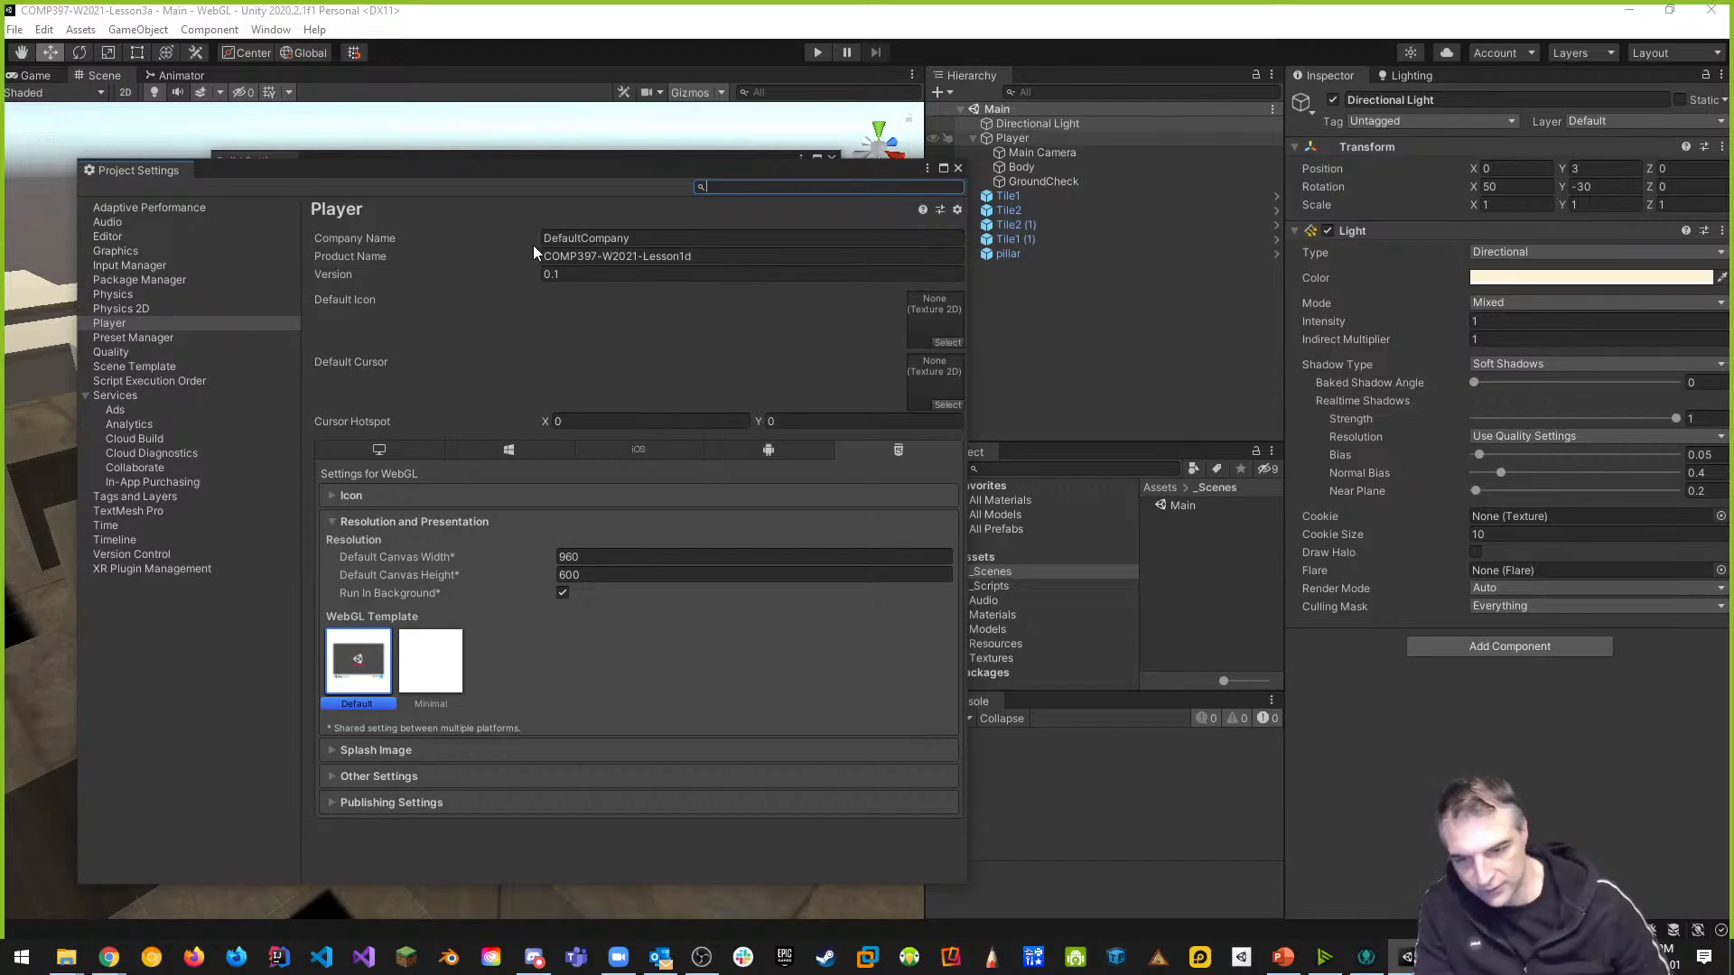
{"action": "left_click", "coordinate": [676, 238]}
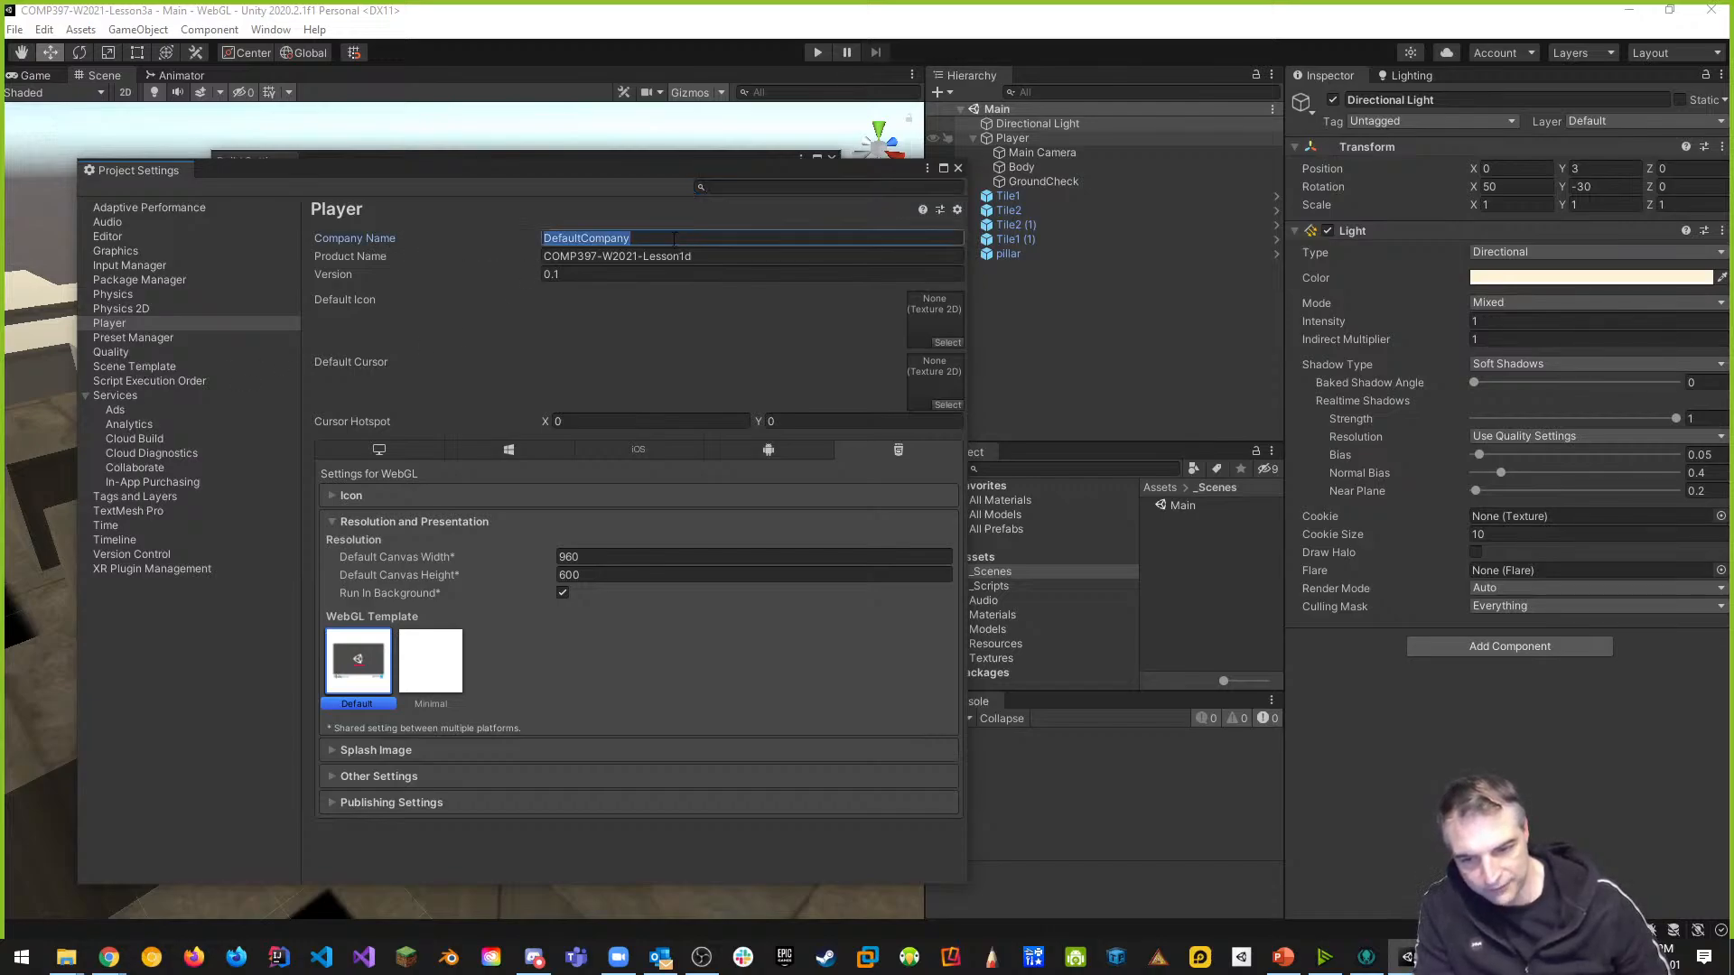
{"action": "type", "text": "C"}
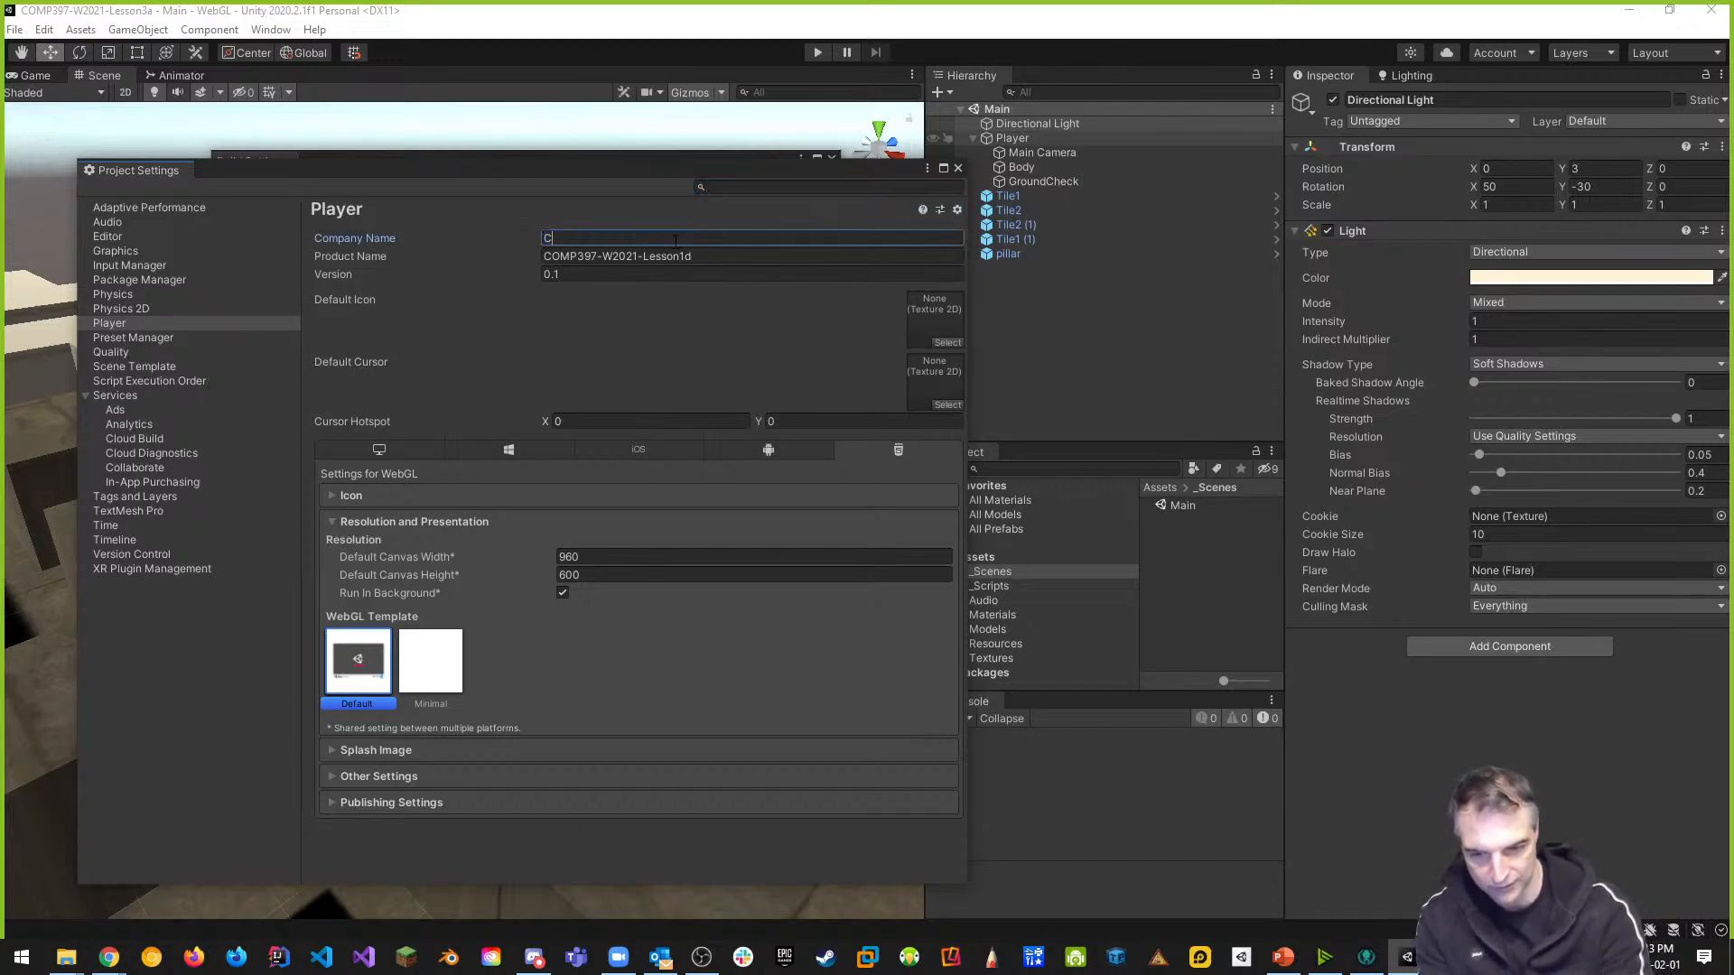
{"action": "type", "text": "entennial C"}
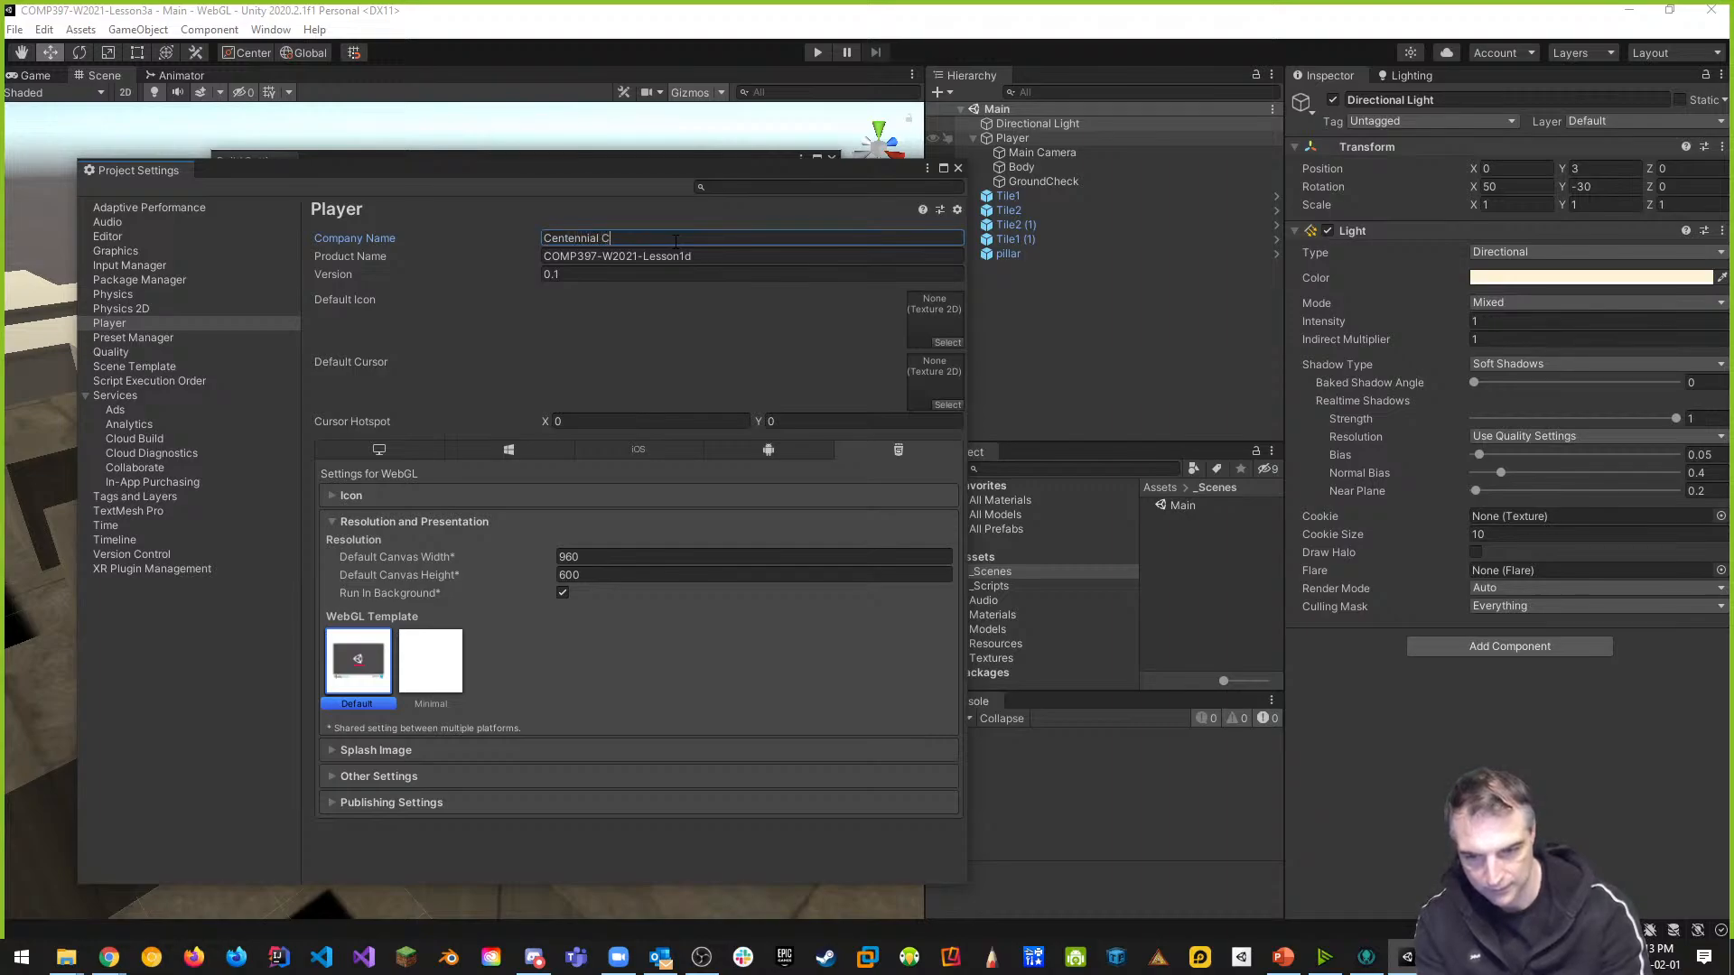
{"action": "type", "text": "ollege"}
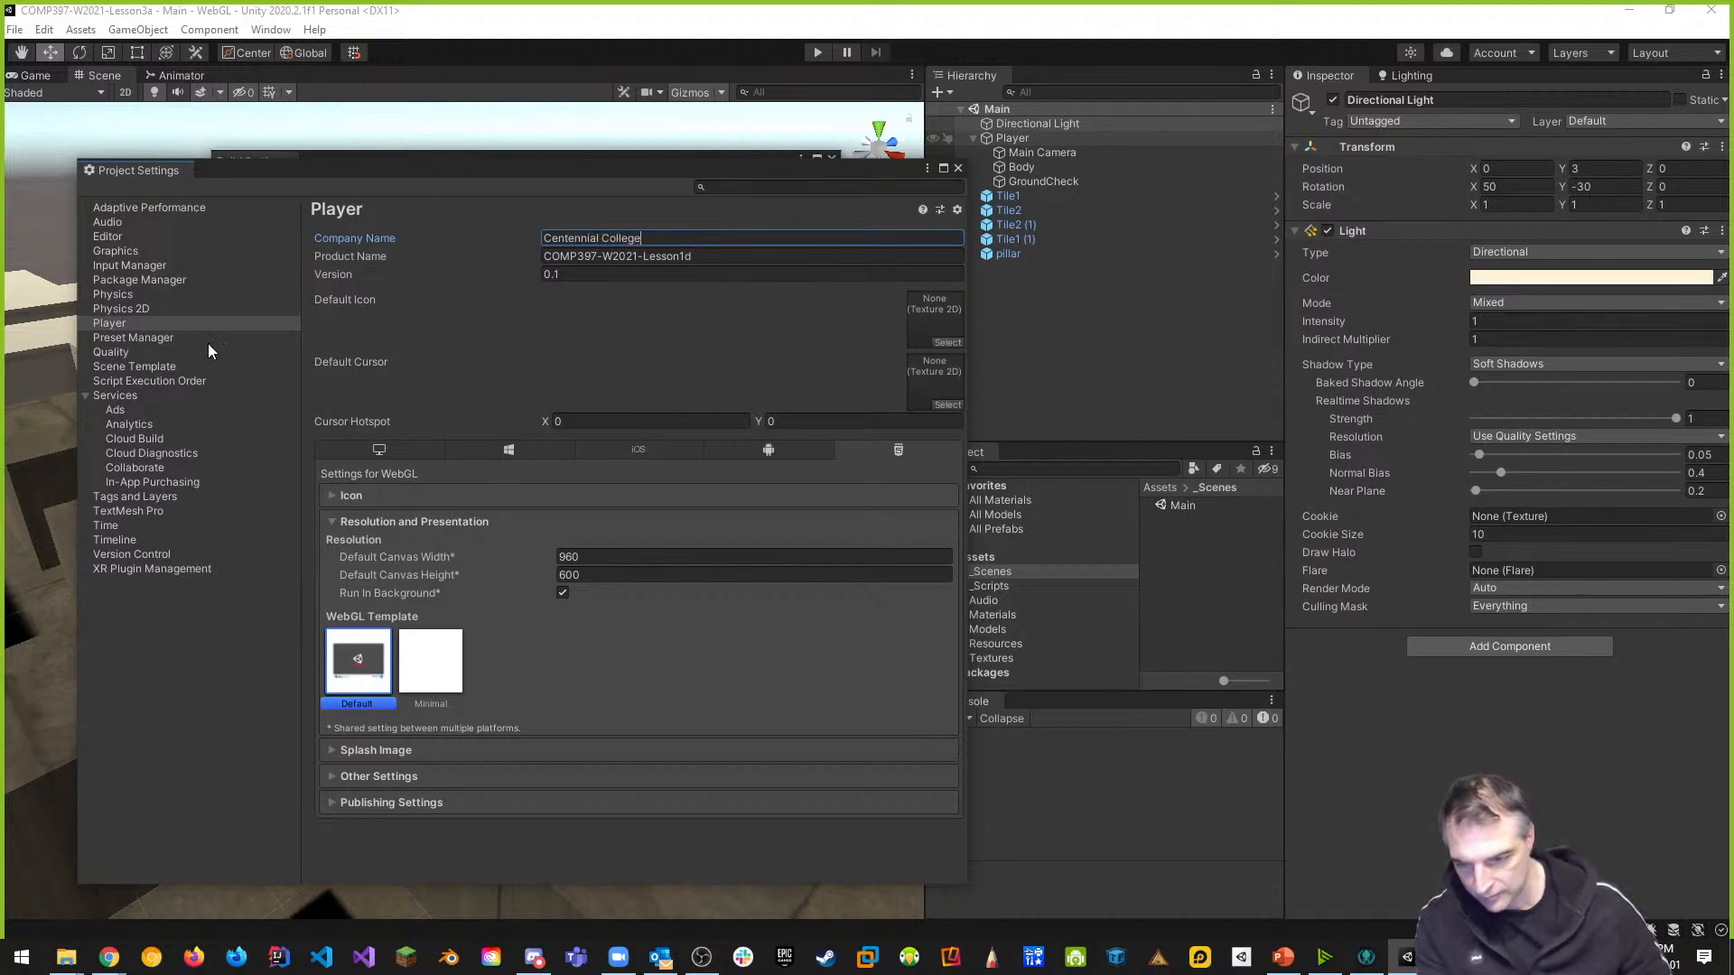
{"action": "key", "text": "Return"}
{"action": "left_click", "coordinate": [958, 169]}
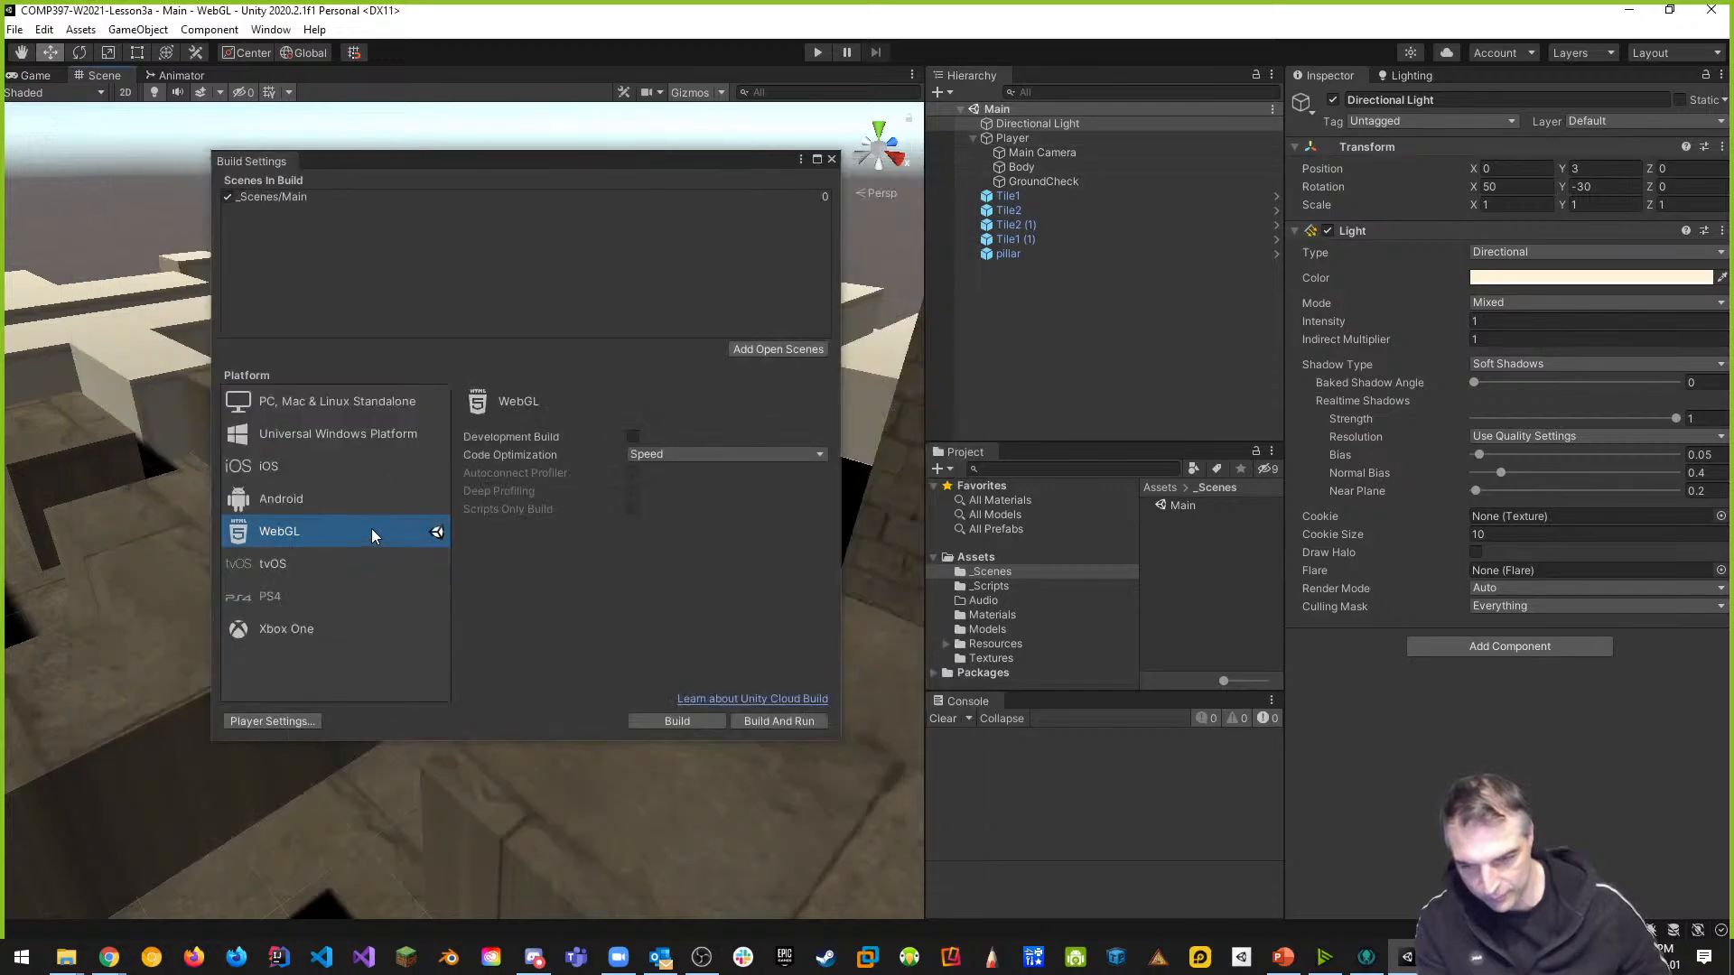
Reopen the player settings and change the product name to COMP397-W2021-Lesson3a
{"action": "left_click", "coordinate": [272, 721]}
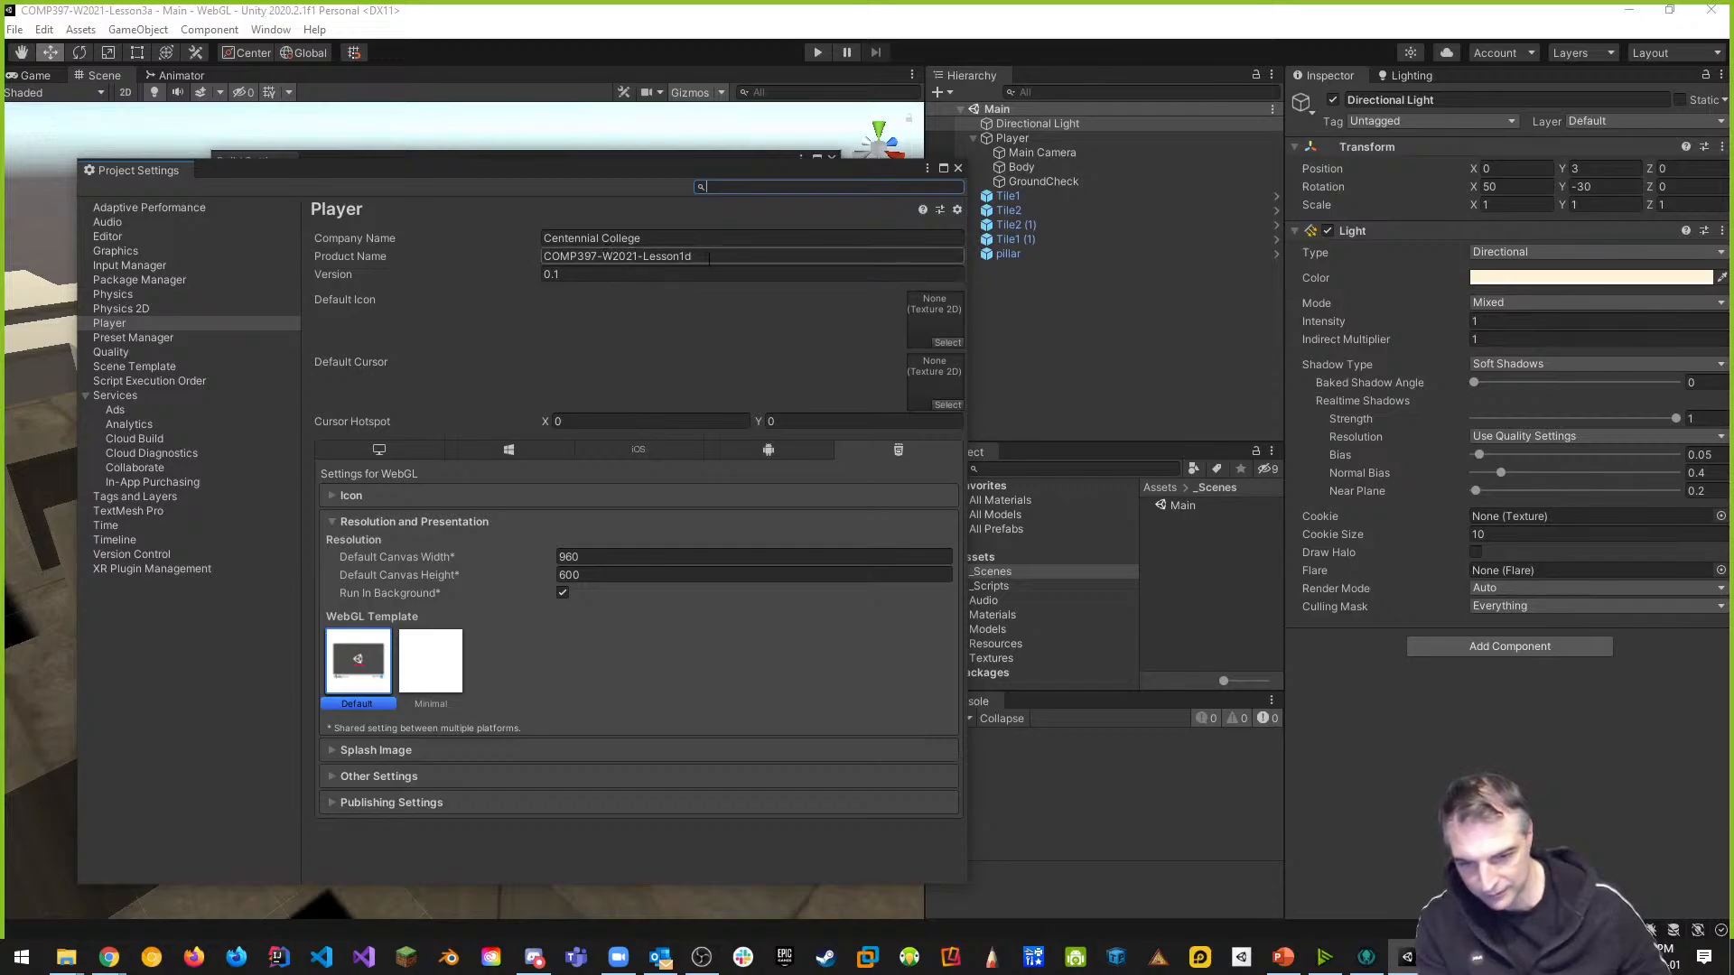
{"action": "left_click", "coordinate": [730, 257]}
{"action": "key", "text": "BackSpace"}
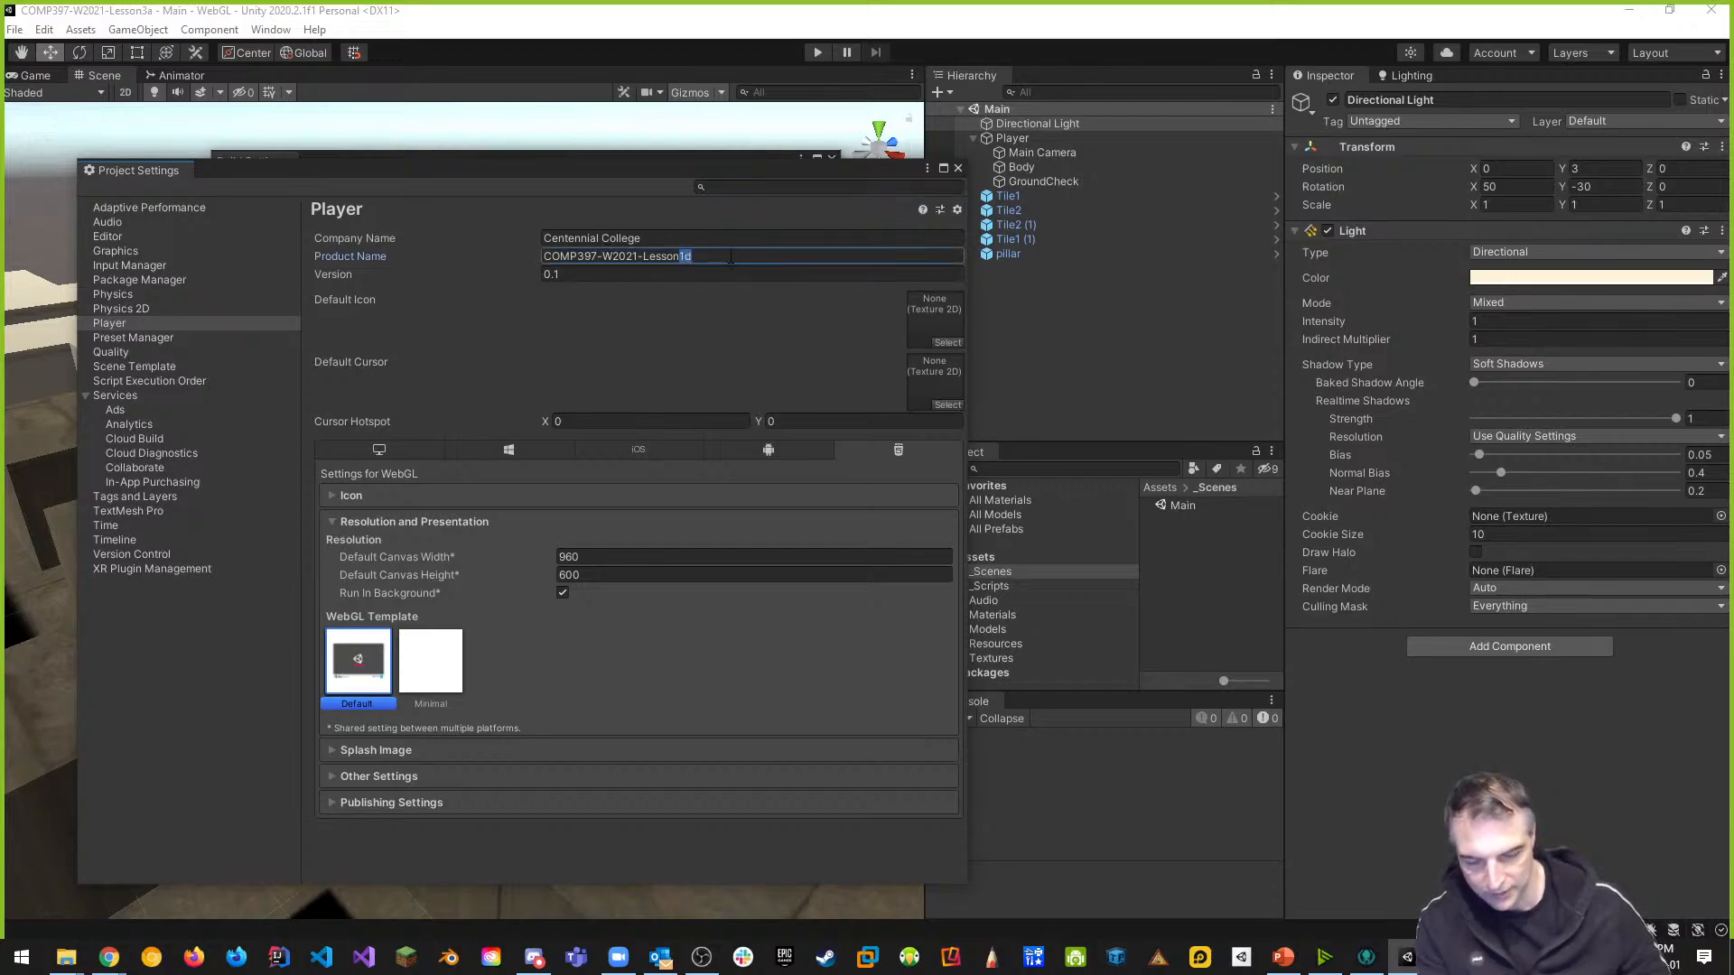
{"action": "type", "text": "a"}
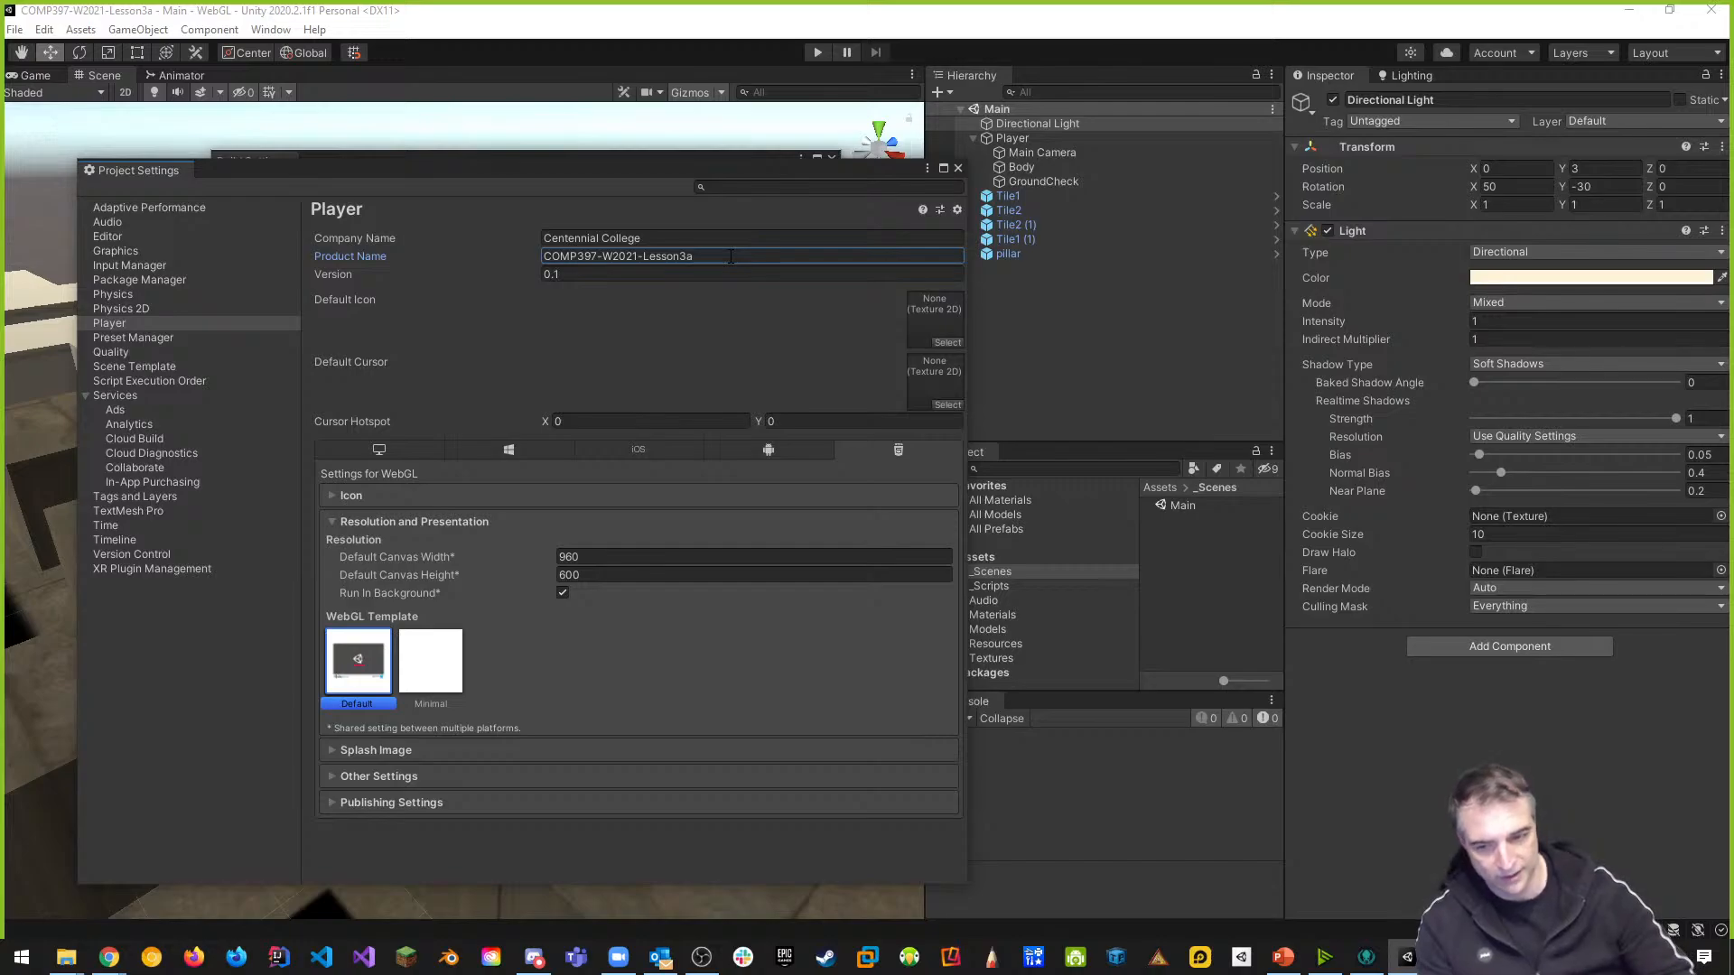
{"action": "left_click", "coordinate": [564, 275]}
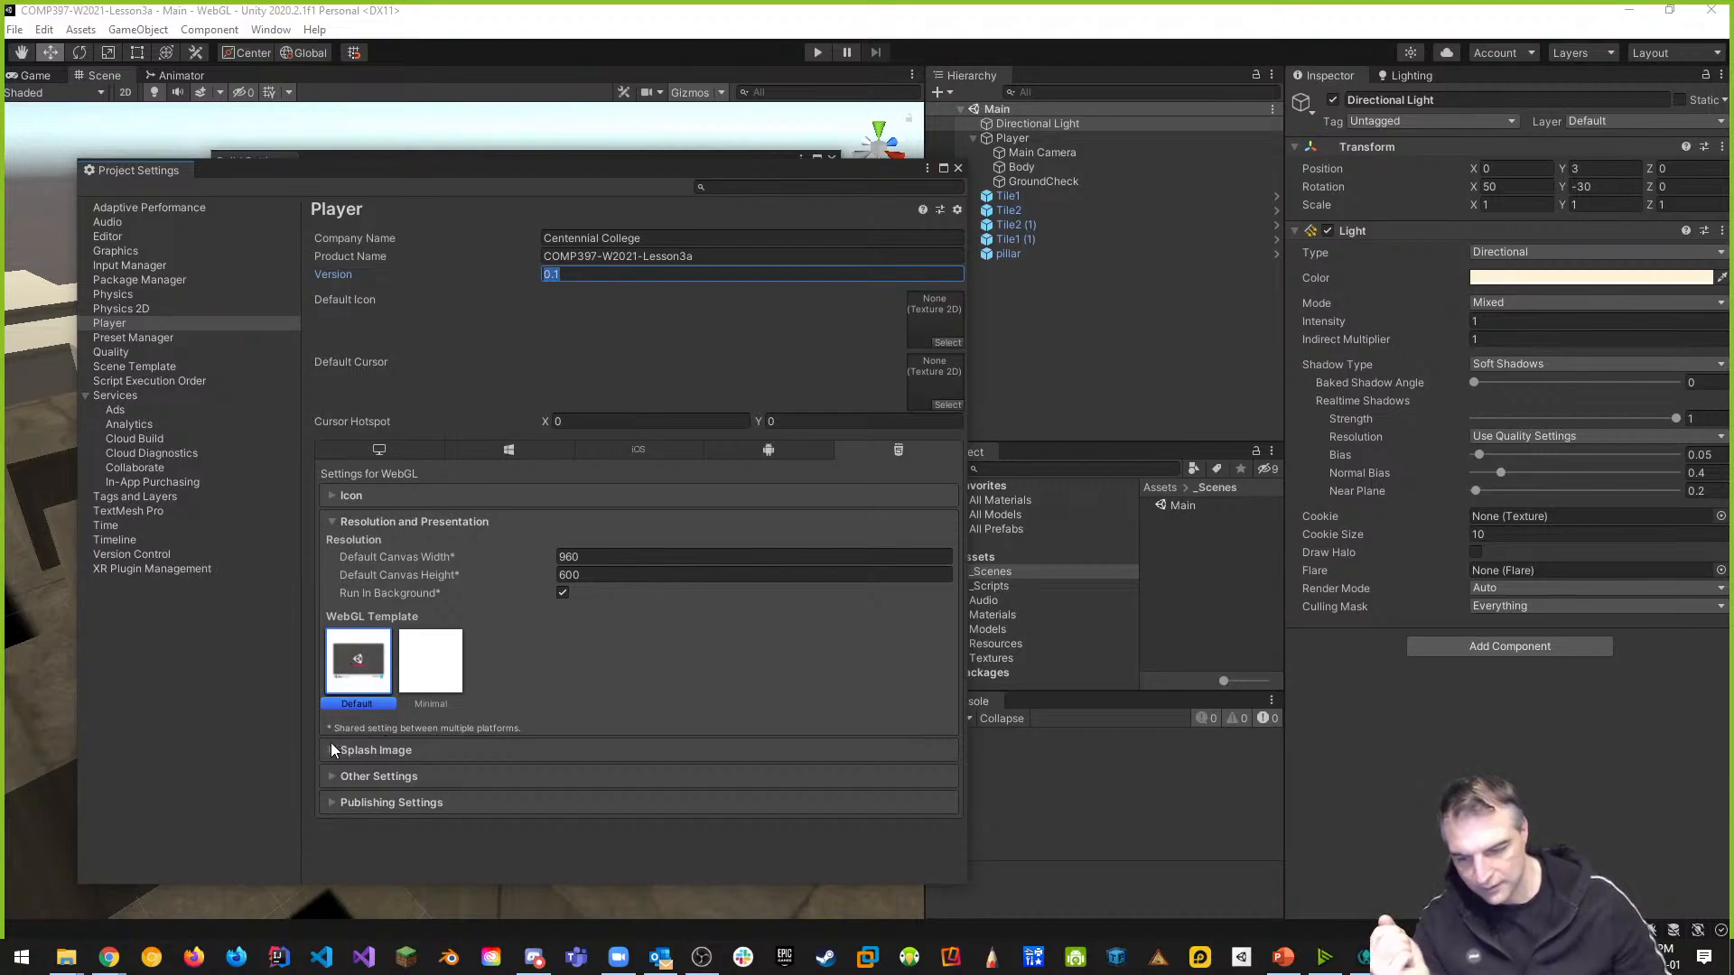
Review the WebGL Other Settings, including the Color Space and Api Compatibility Level options, and close the project settings
{"action": "left_click", "coordinate": [333, 776]}
{"action": "left_click", "coordinate": [569, 521]}
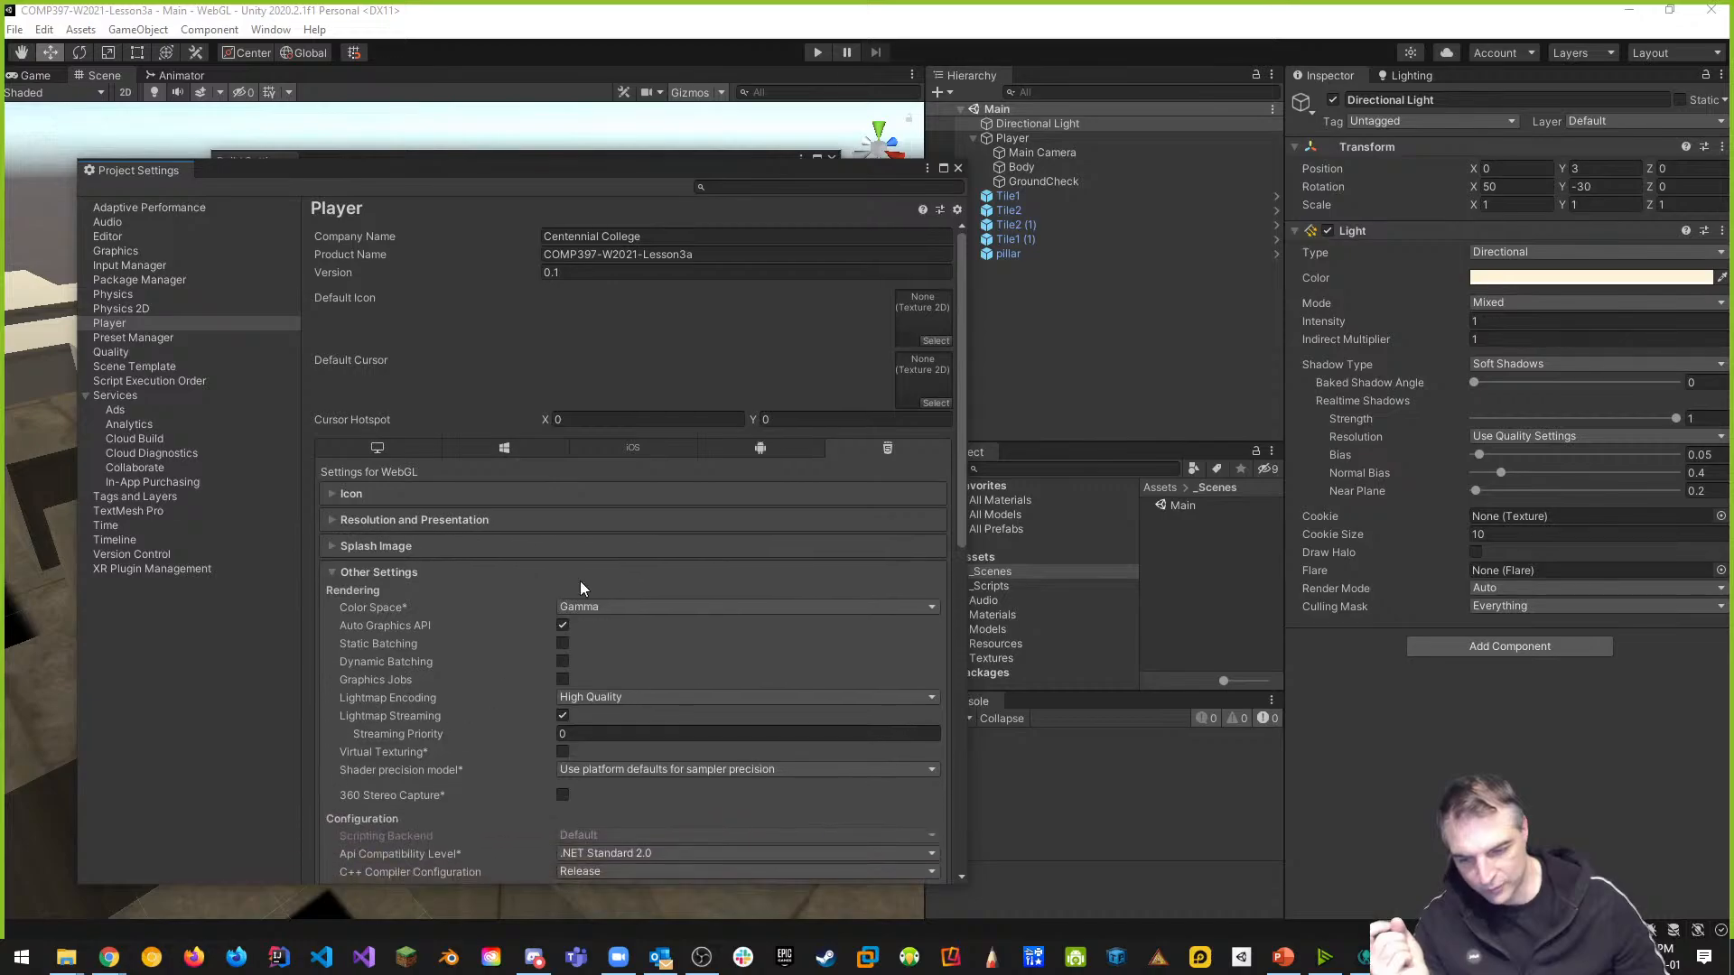
{"action": "scroll", "coordinate": [419, 598], "scroll_direction": "down", "scroll_amount": 3}
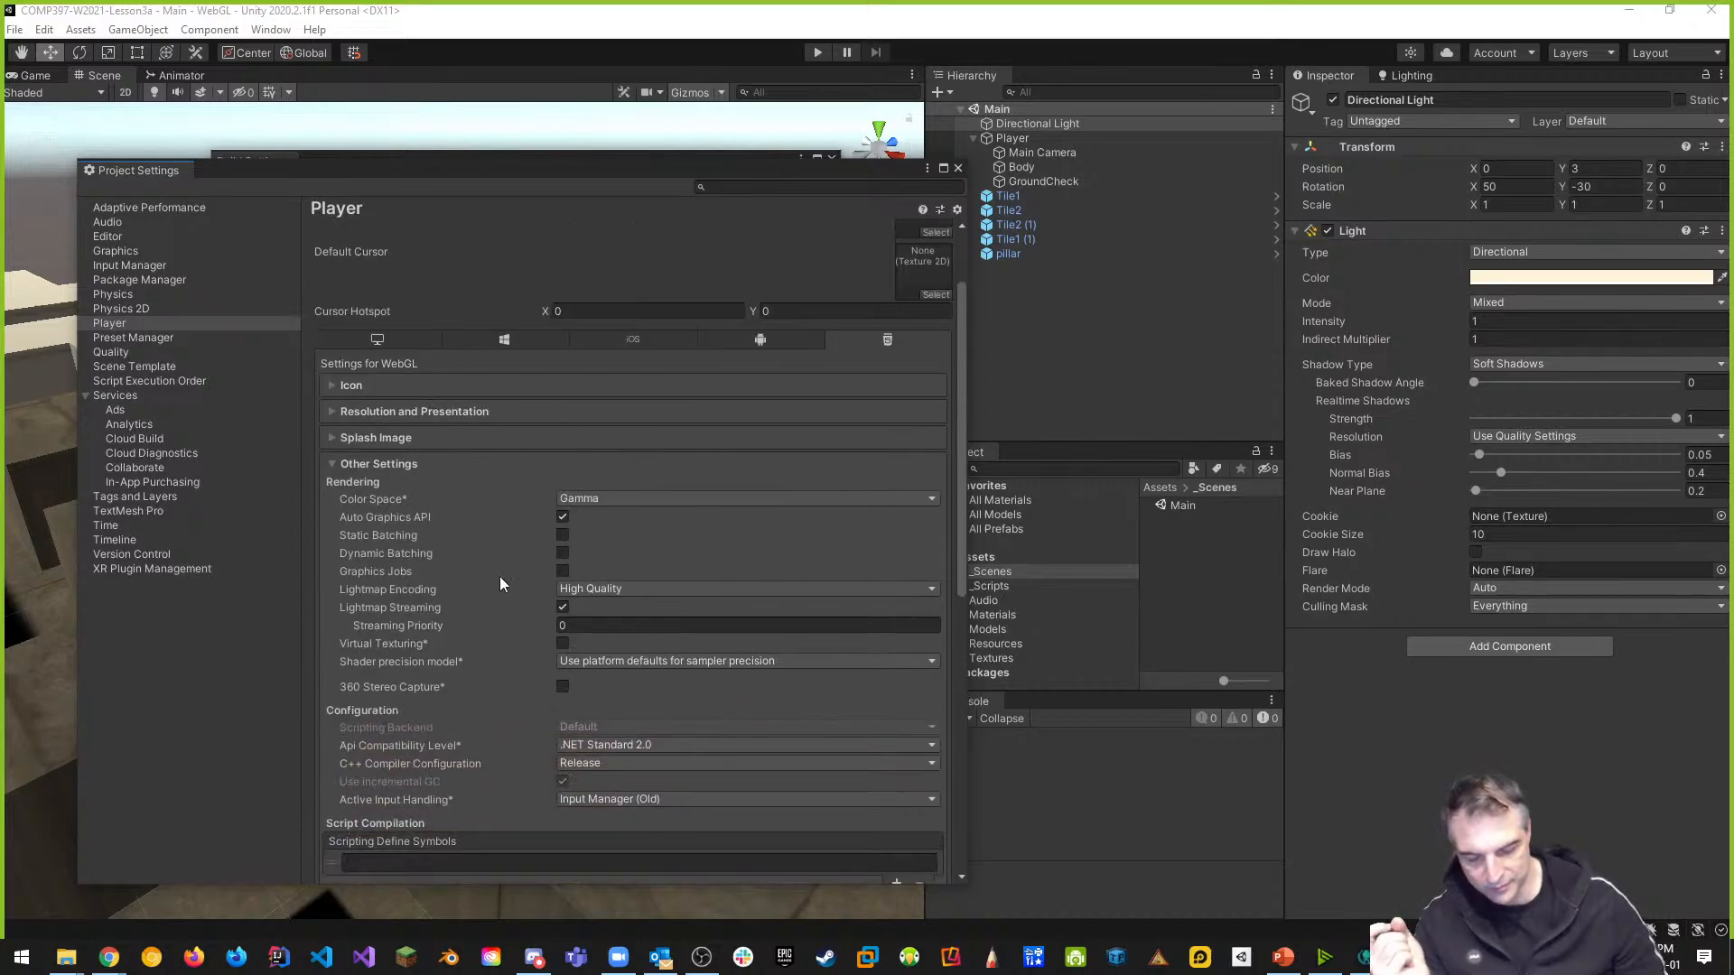
{"action": "left_click", "coordinate": [564, 499]}
{"action": "left_click", "coordinate": [587, 498]}
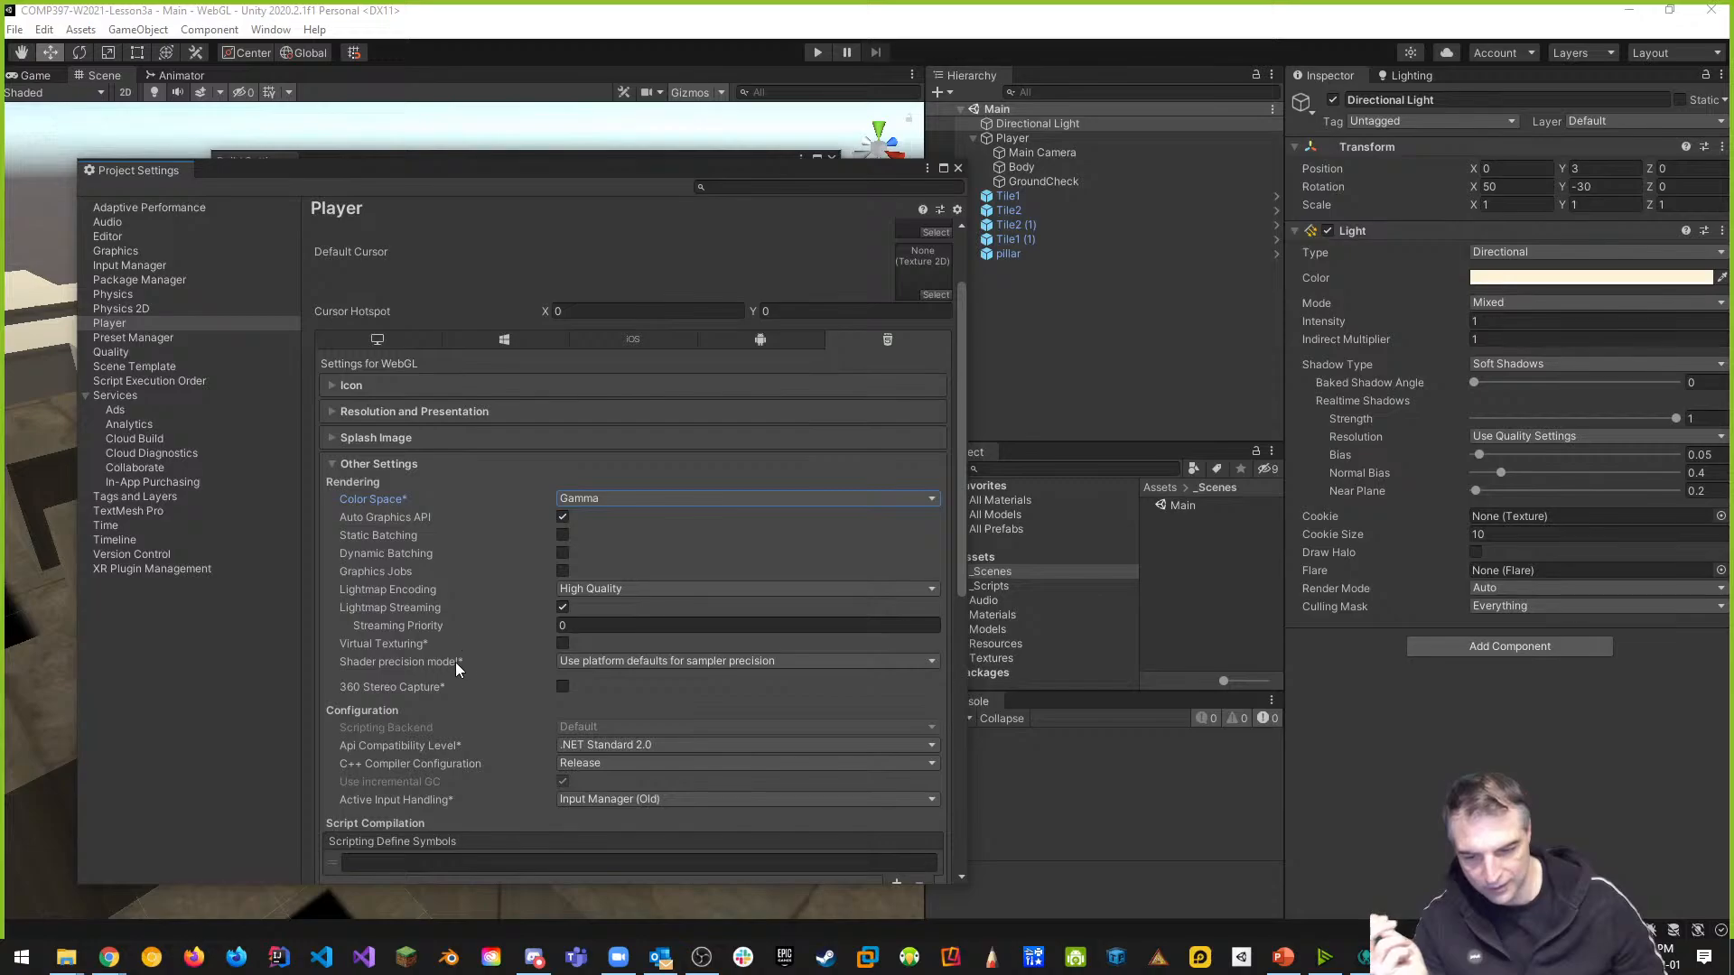
{"action": "scroll", "coordinate": [455, 668], "scroll_direction": "down", "scroll_amount": 1}
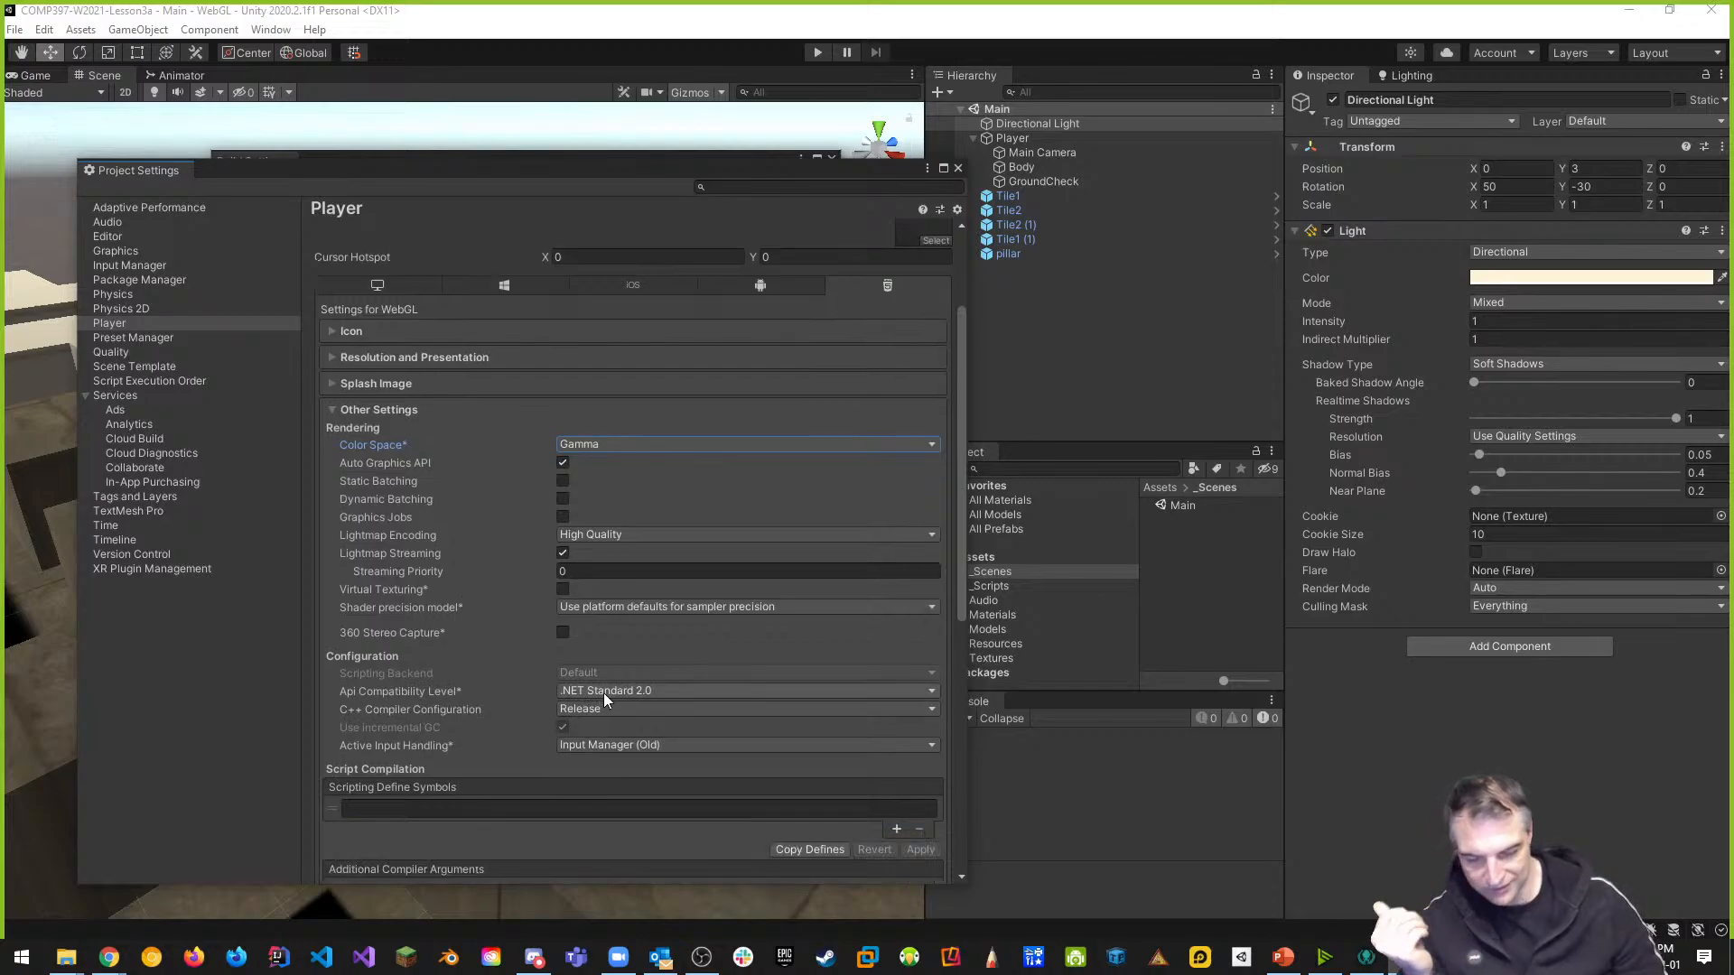
{"action": "left_click", "coordinate": [643, 691]}
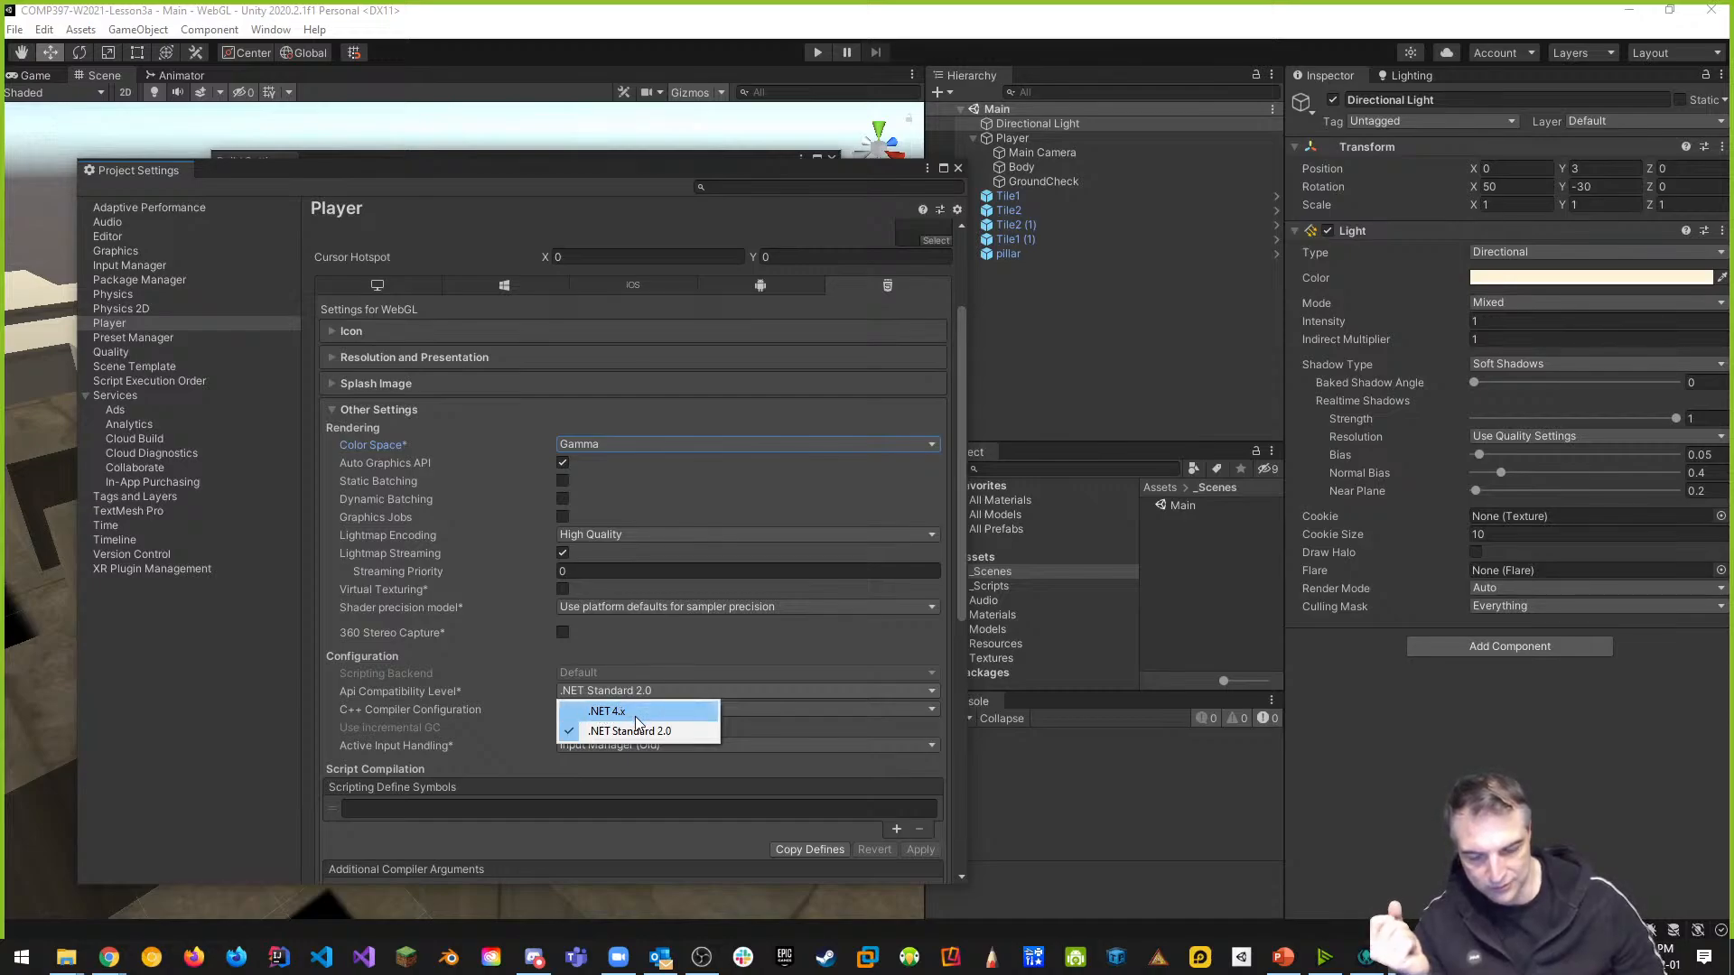
{"action": "left_click", "coordinate": [813, 635]}
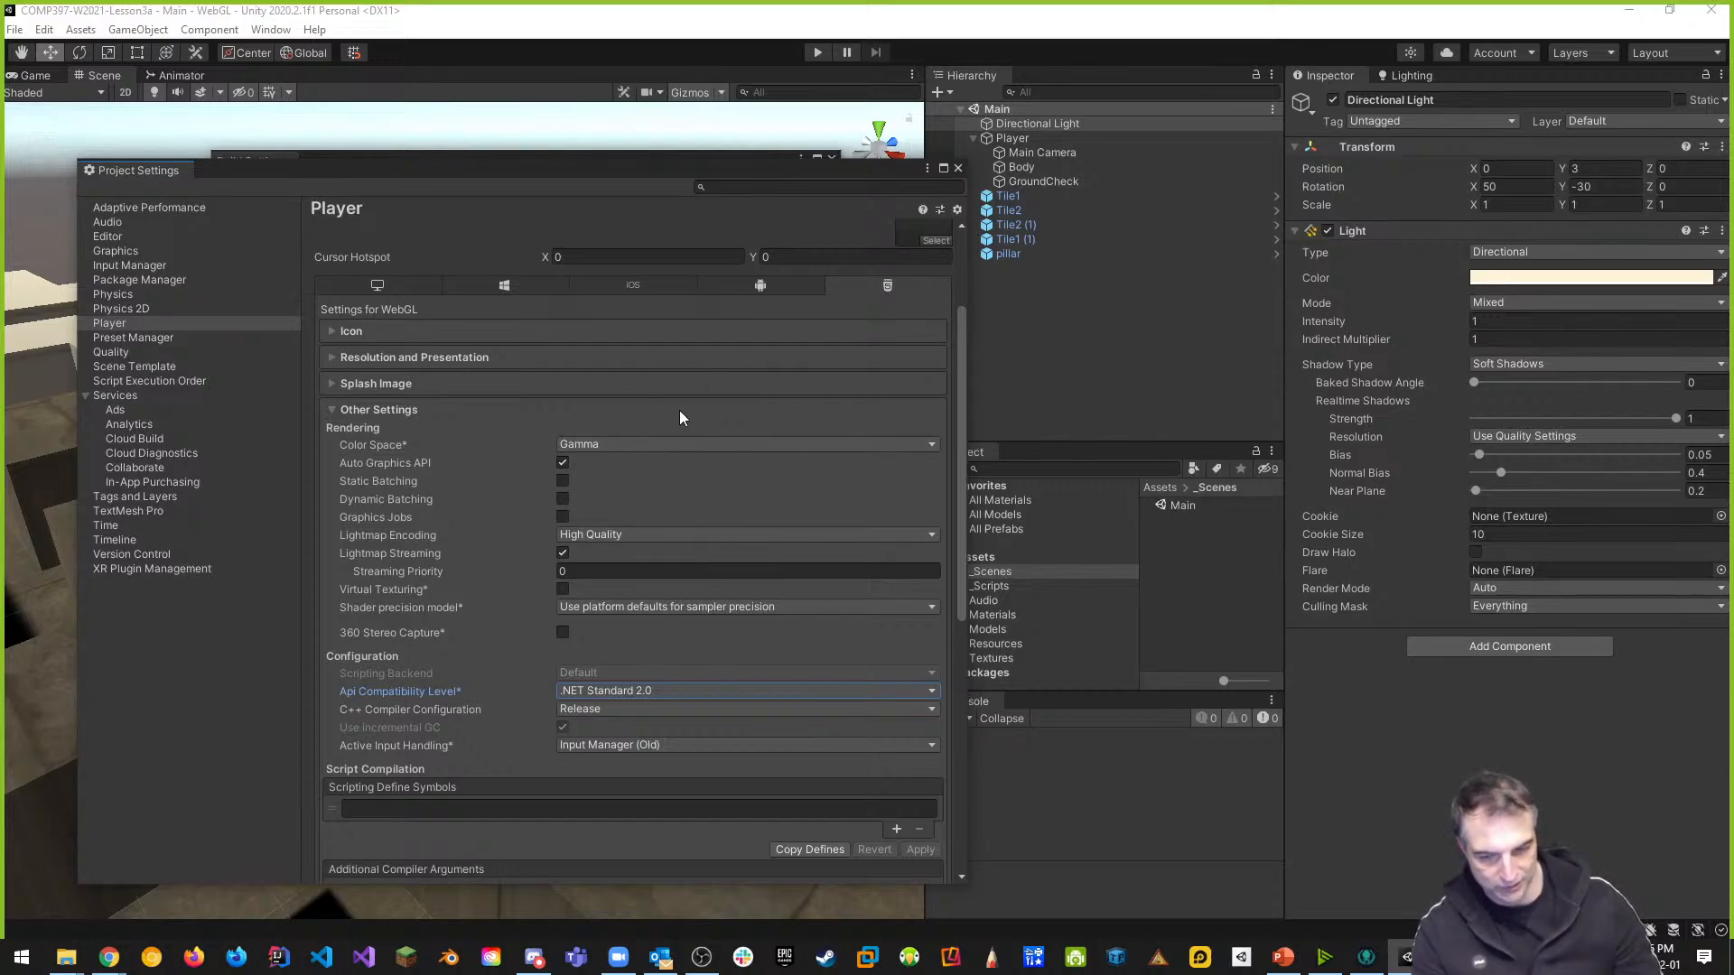
{"action": "scroll", "coordinate": [715, 700], "scroll_direction": "down", "scroll_amount": 3}
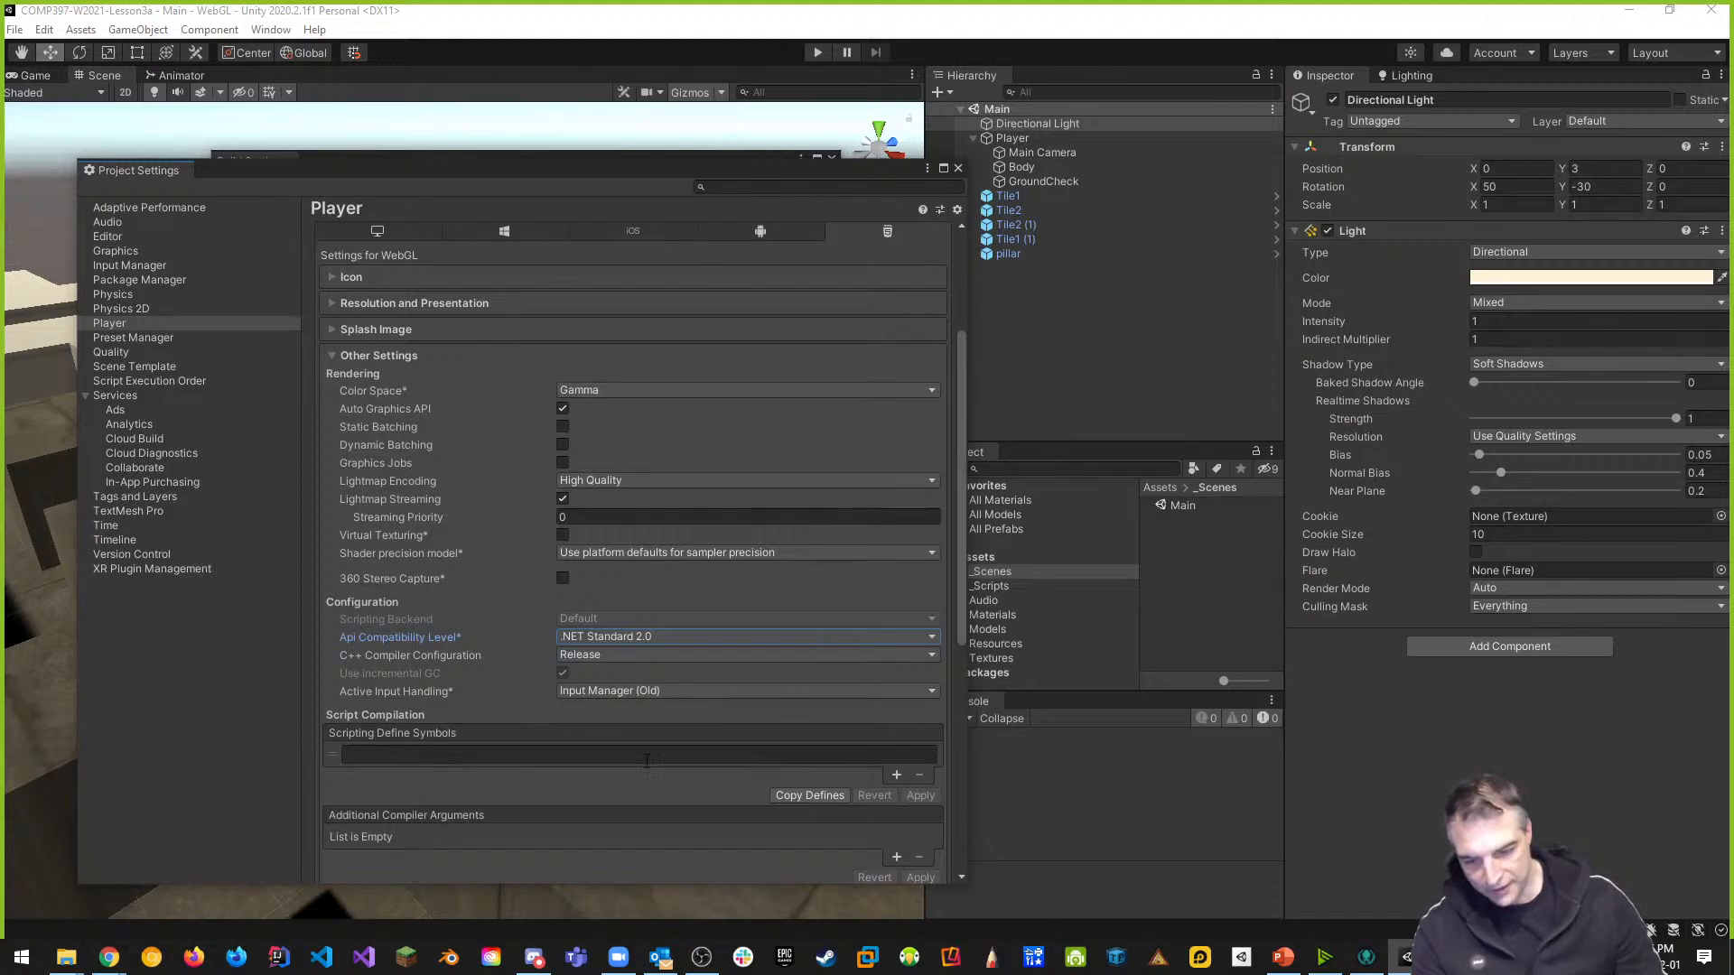
{"action": "scroll", "coordinate": [544, 563], "scroll_direction": "up", "scroll_amount": 3}
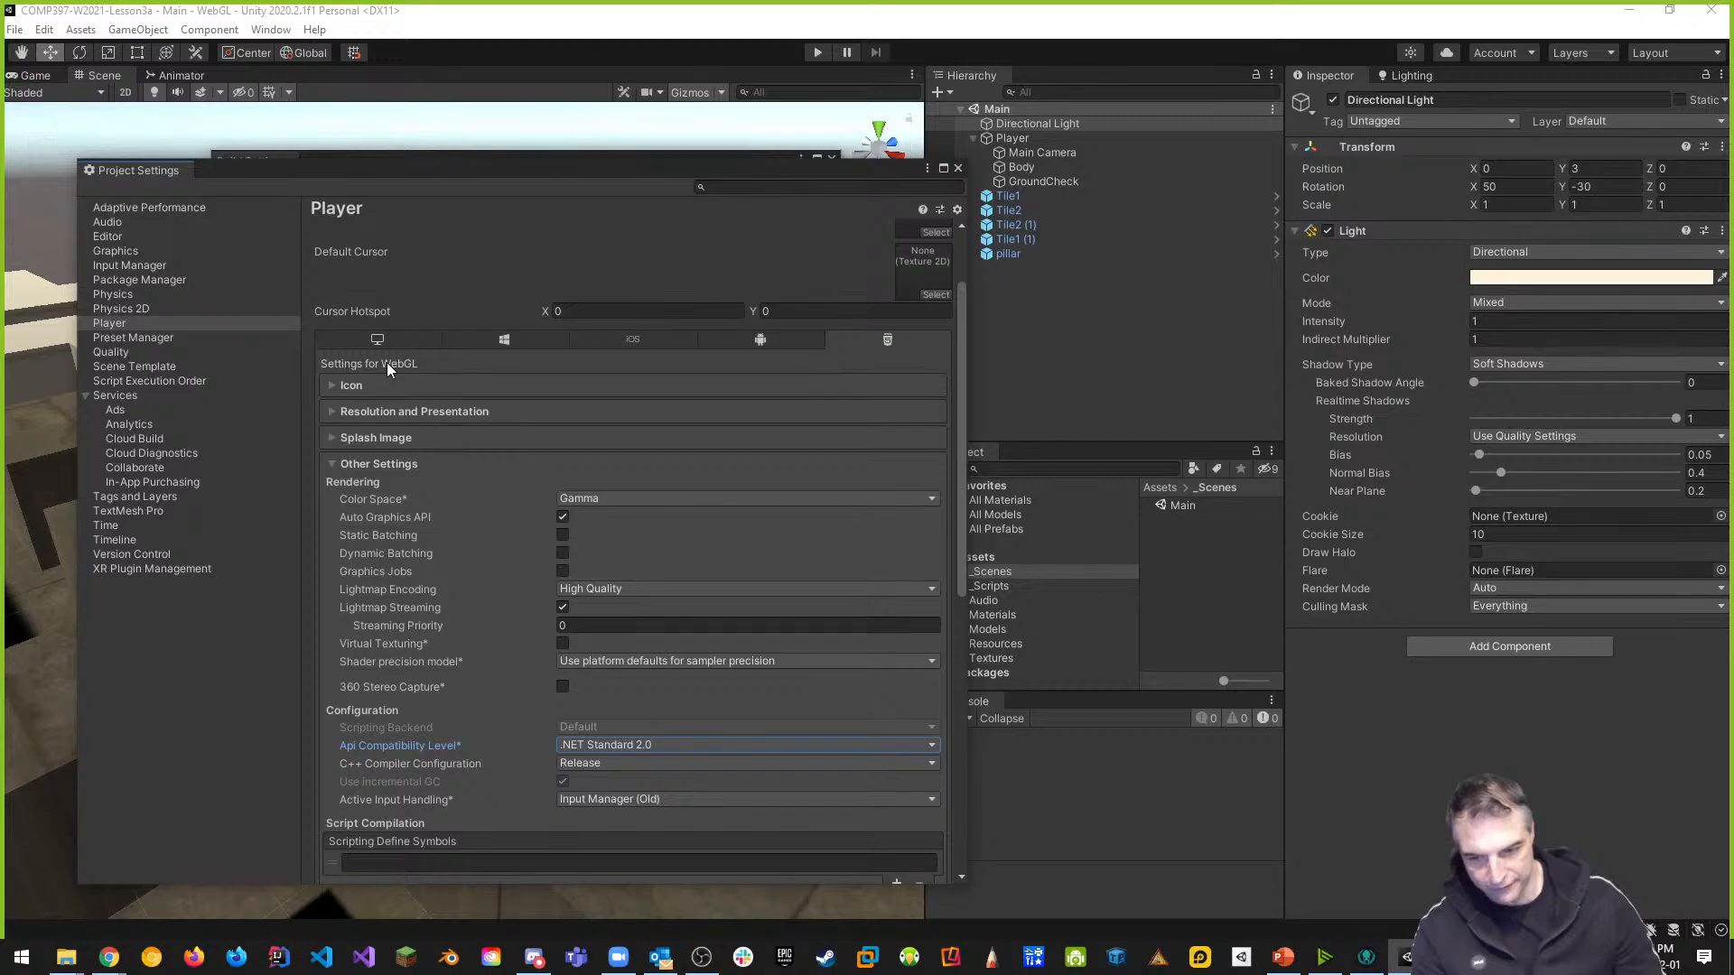
{"action": "left_click", "coordinate": [376, 412]}
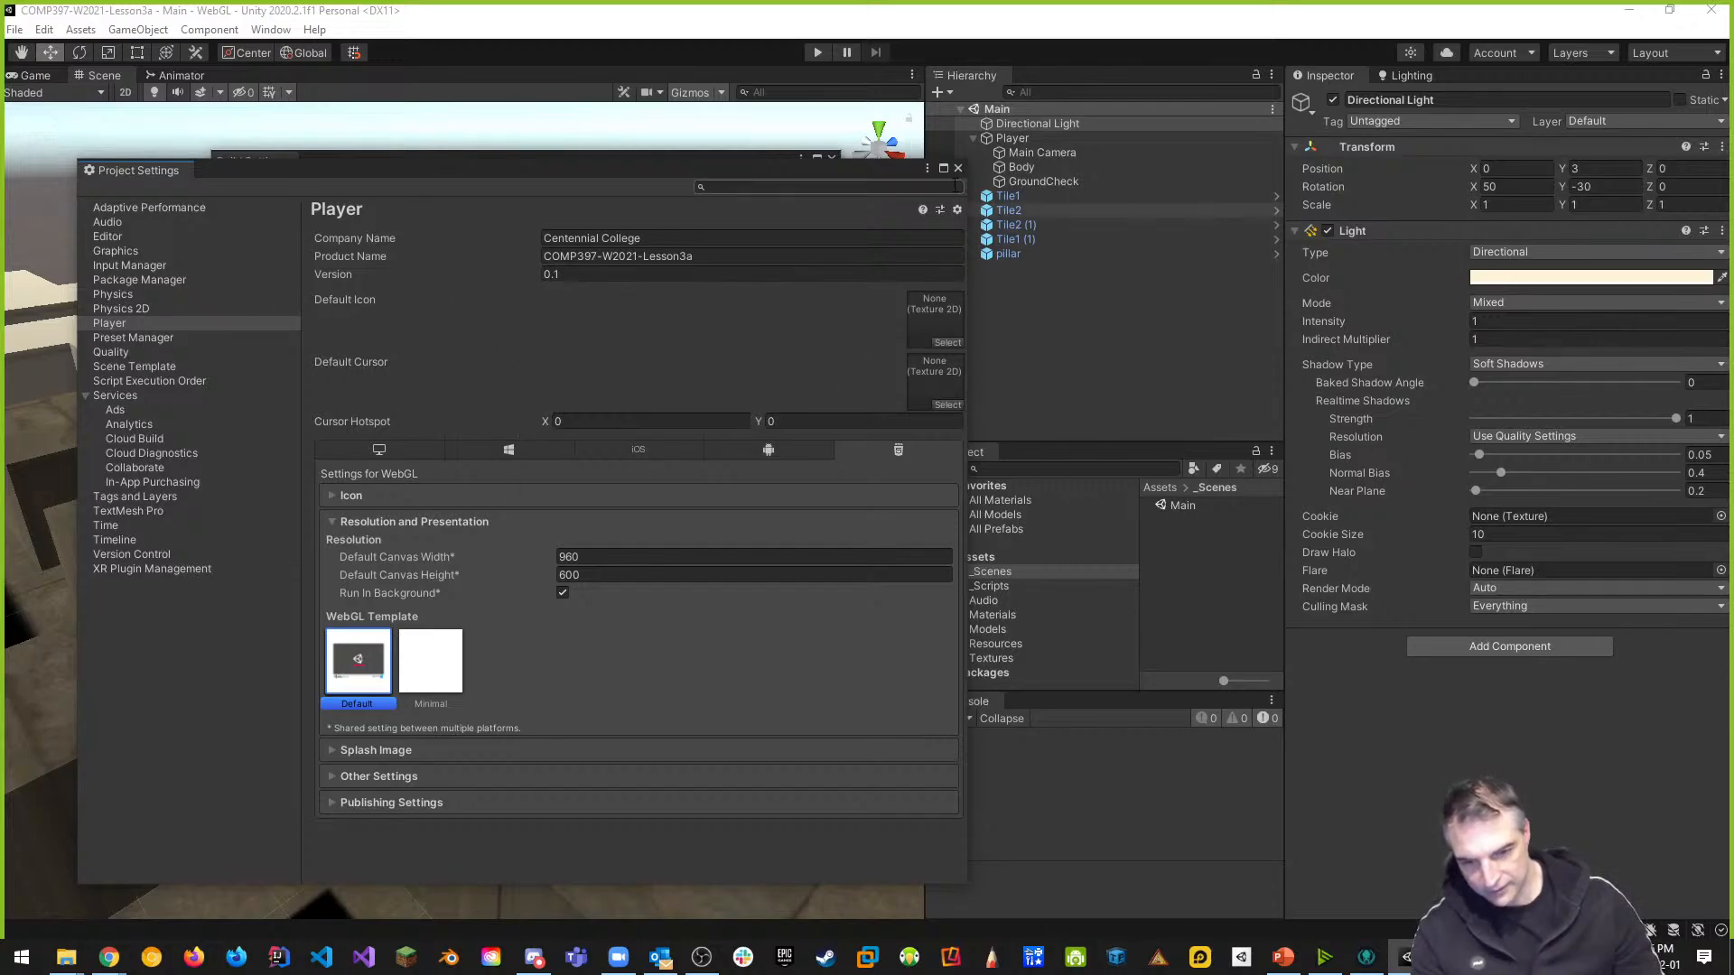
{"action": "left_click", "coordinate": [957, 168]}
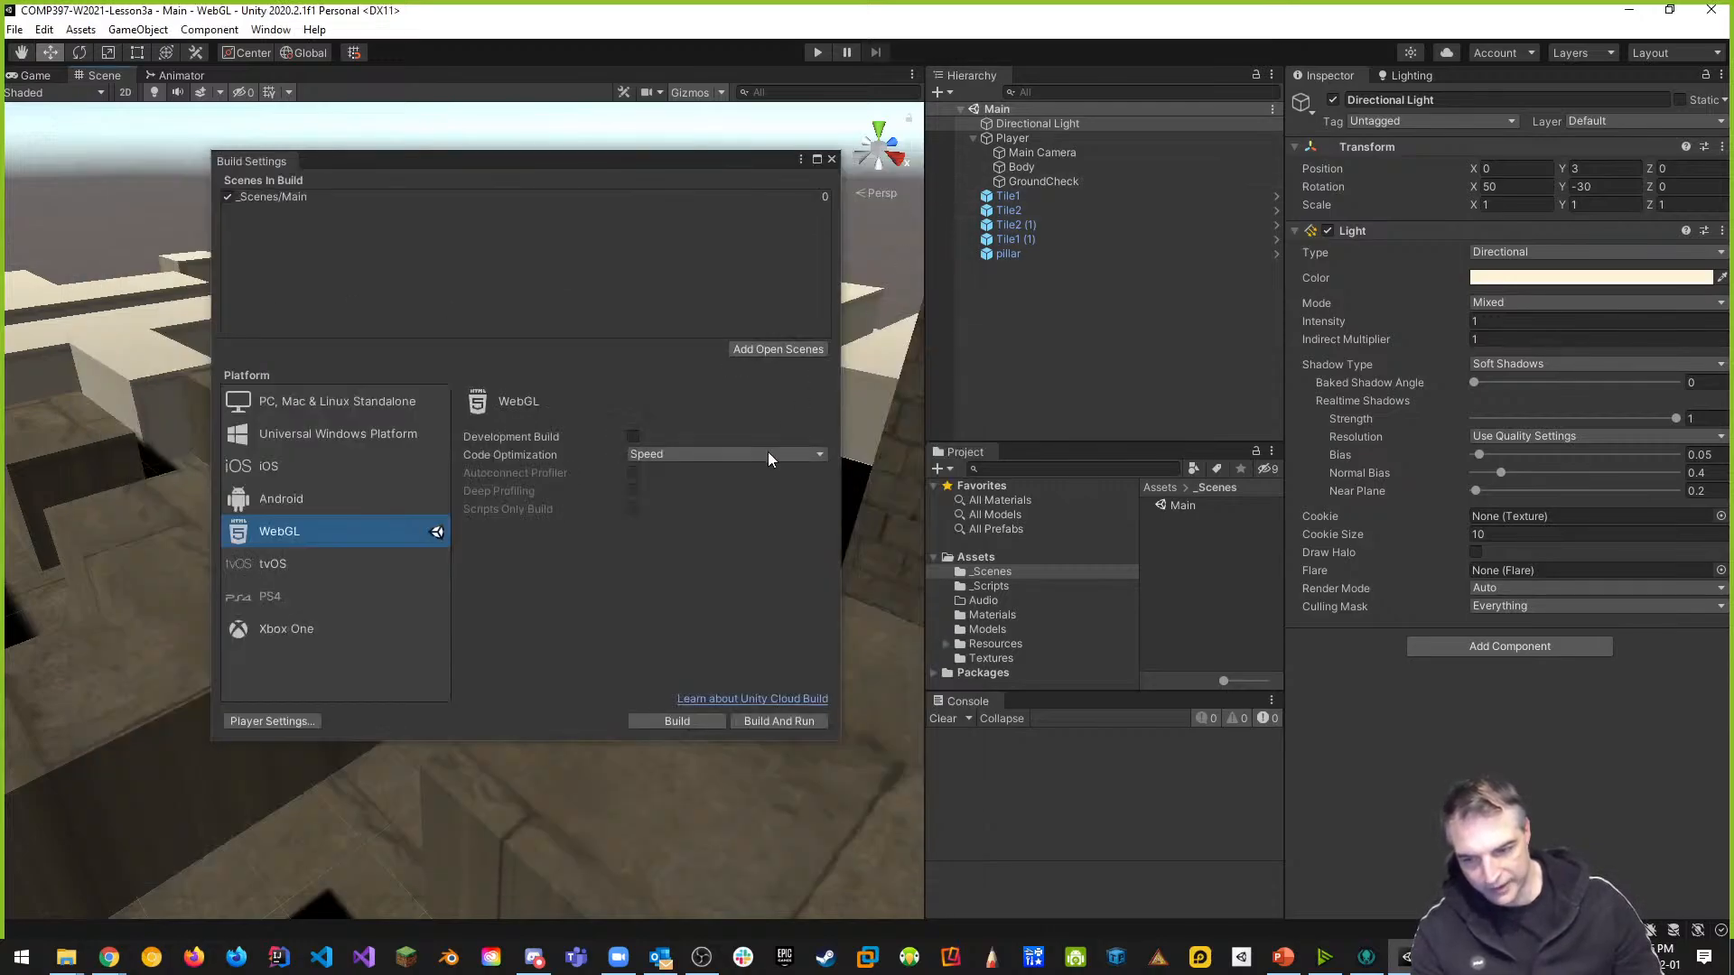
Build and run the WebGL project into a new folder named Builds inside the COMP397-W2021-Lesson3a project folder
{"action": "left_click", "coordinate": [773, 722]}
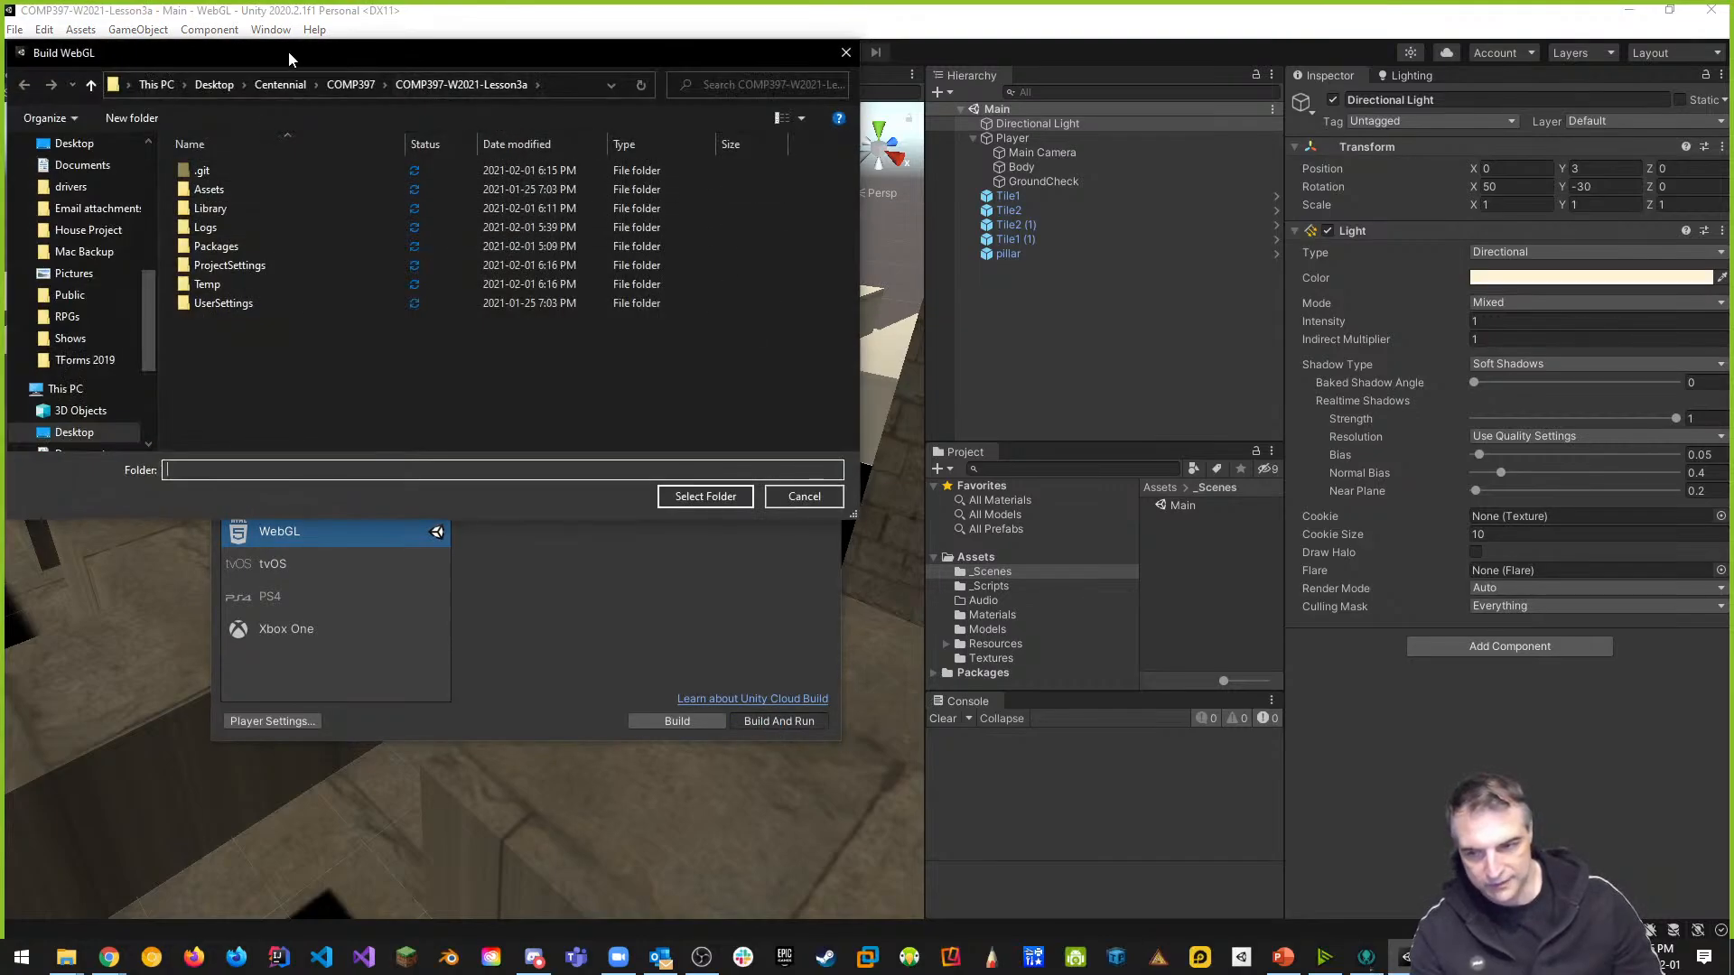
{"action": "left_click_drag", "start_coordinate": [289, 51], "coordinate": [441, 255]}
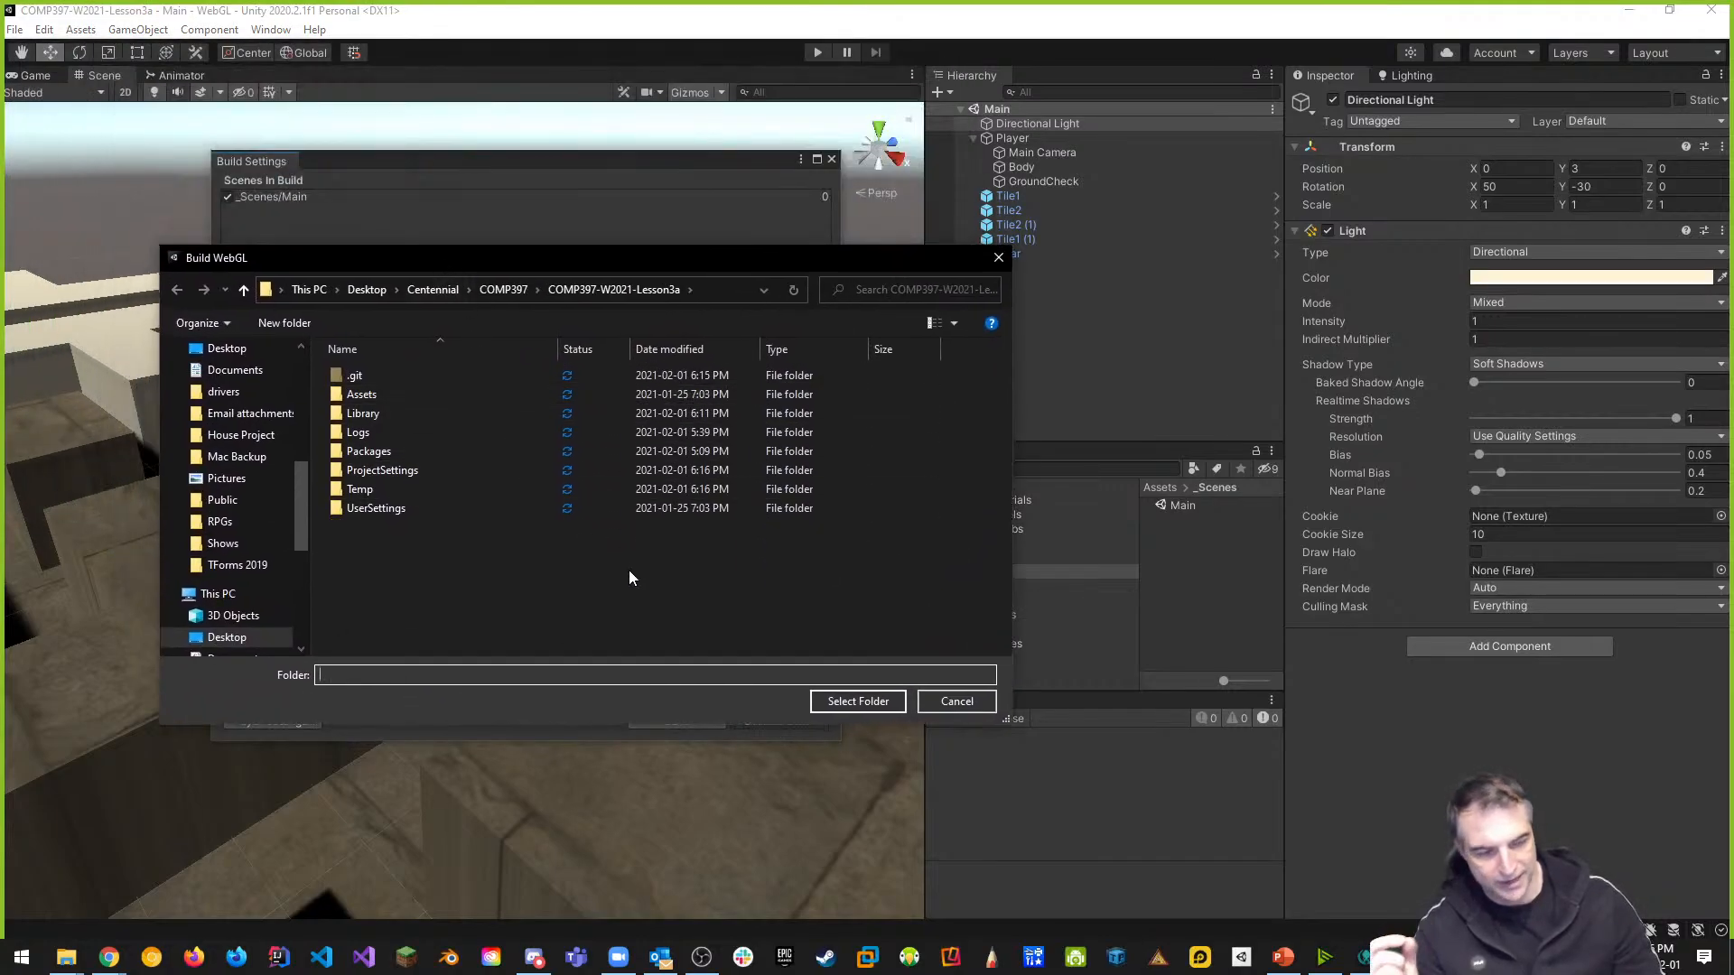
{"action": "left_click", "coordinate": [284, 323]}
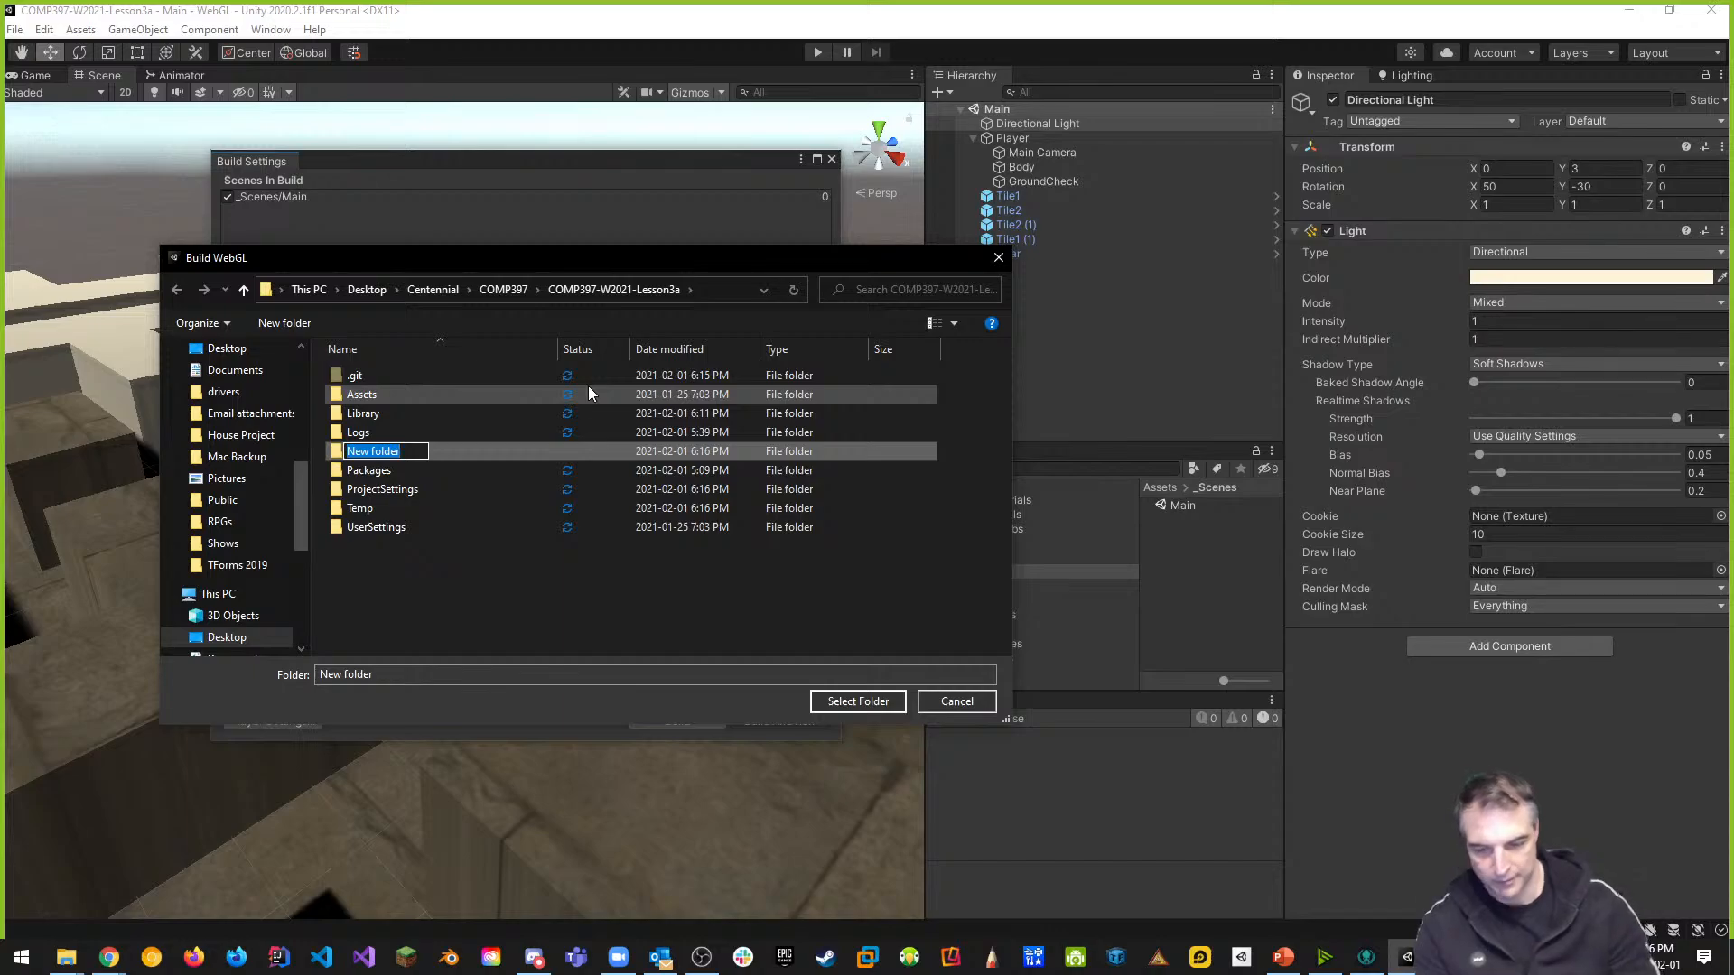
{"action": "type", "text": "Builds"}
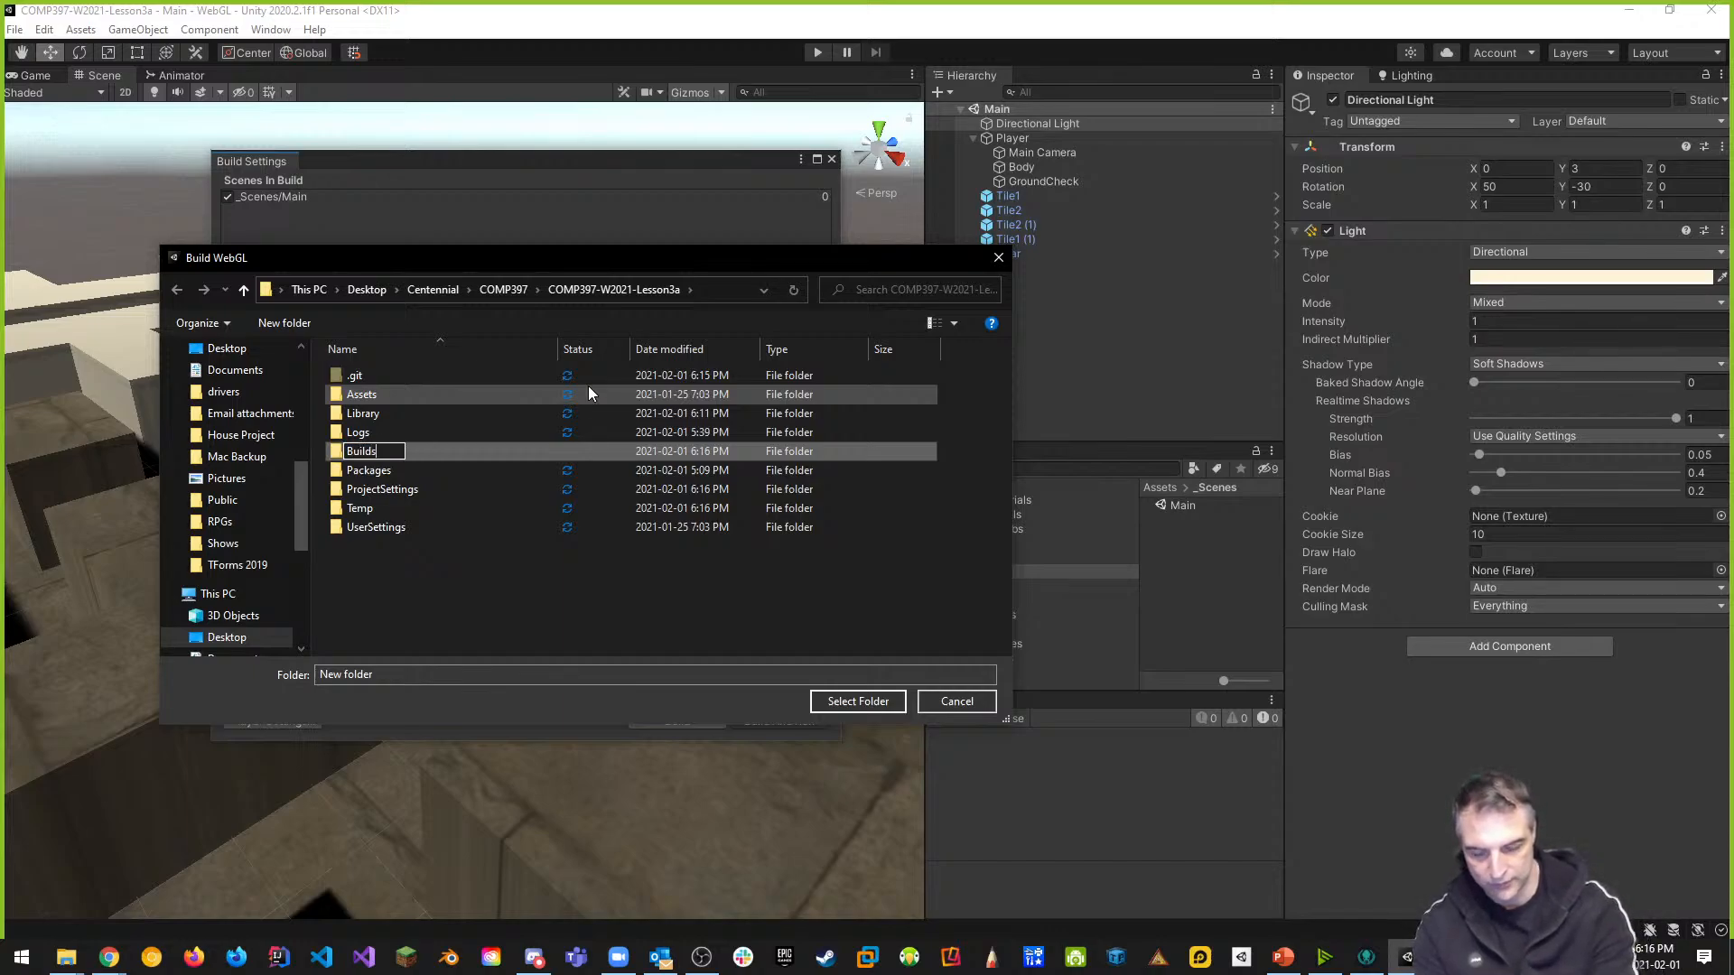
{"action": "key", "text": "Return"}
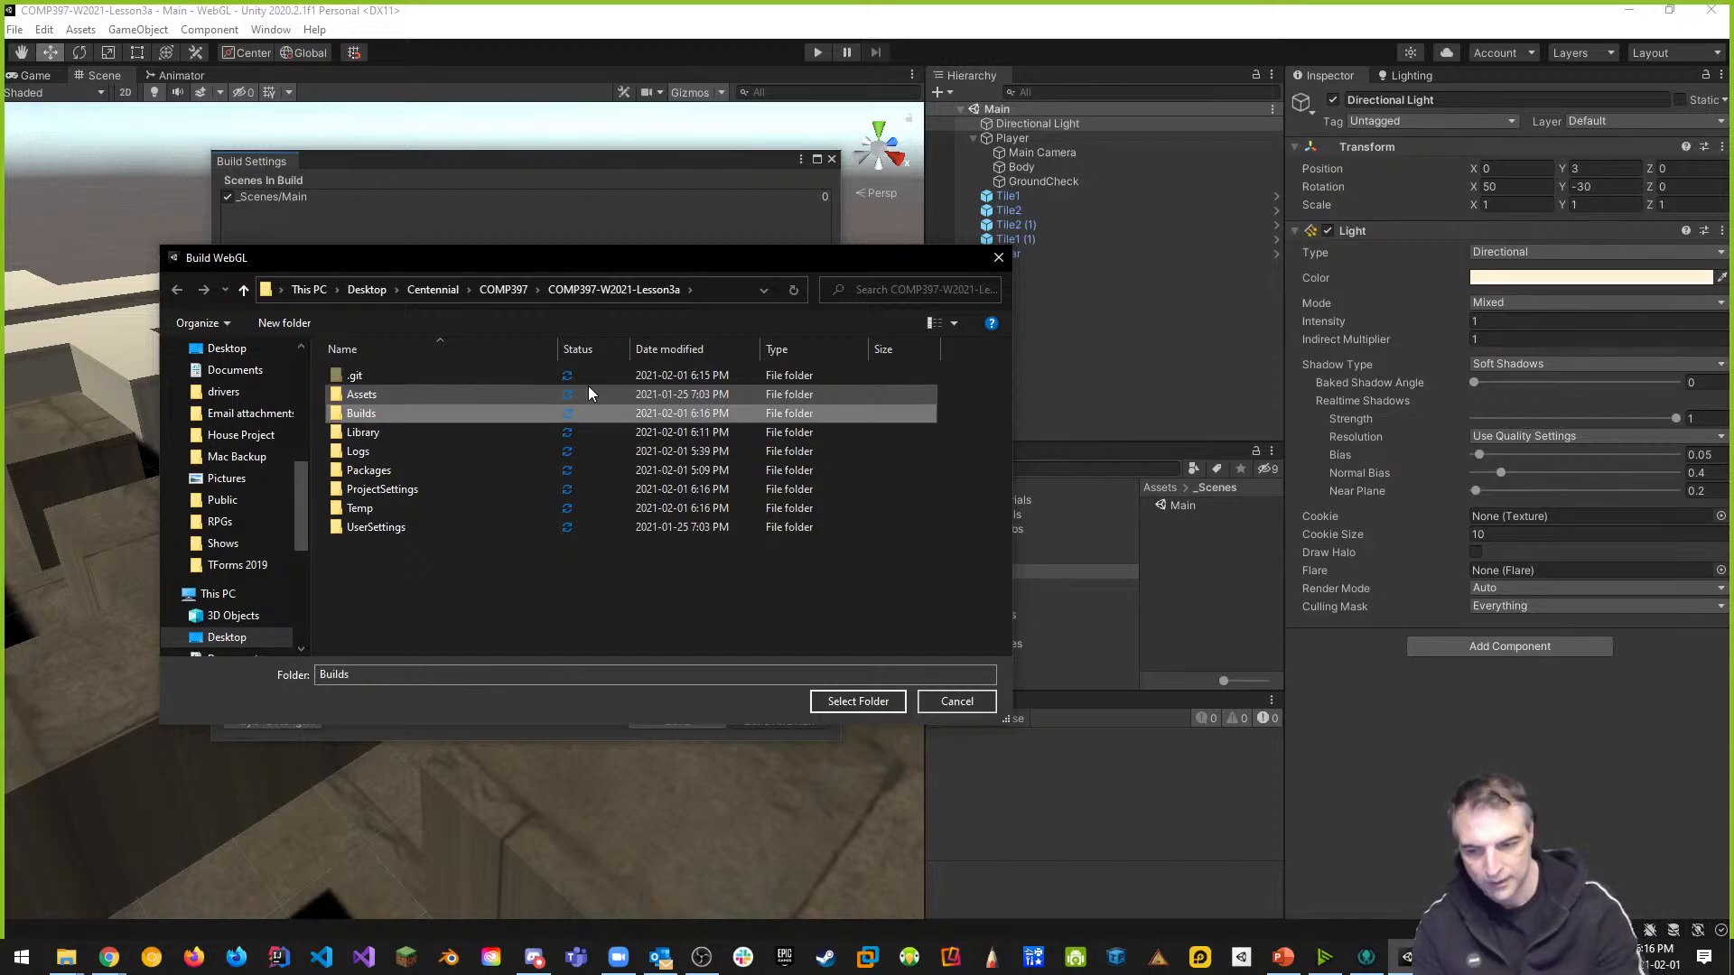
{"action": "double_click", "coordinate": [361, 414]}
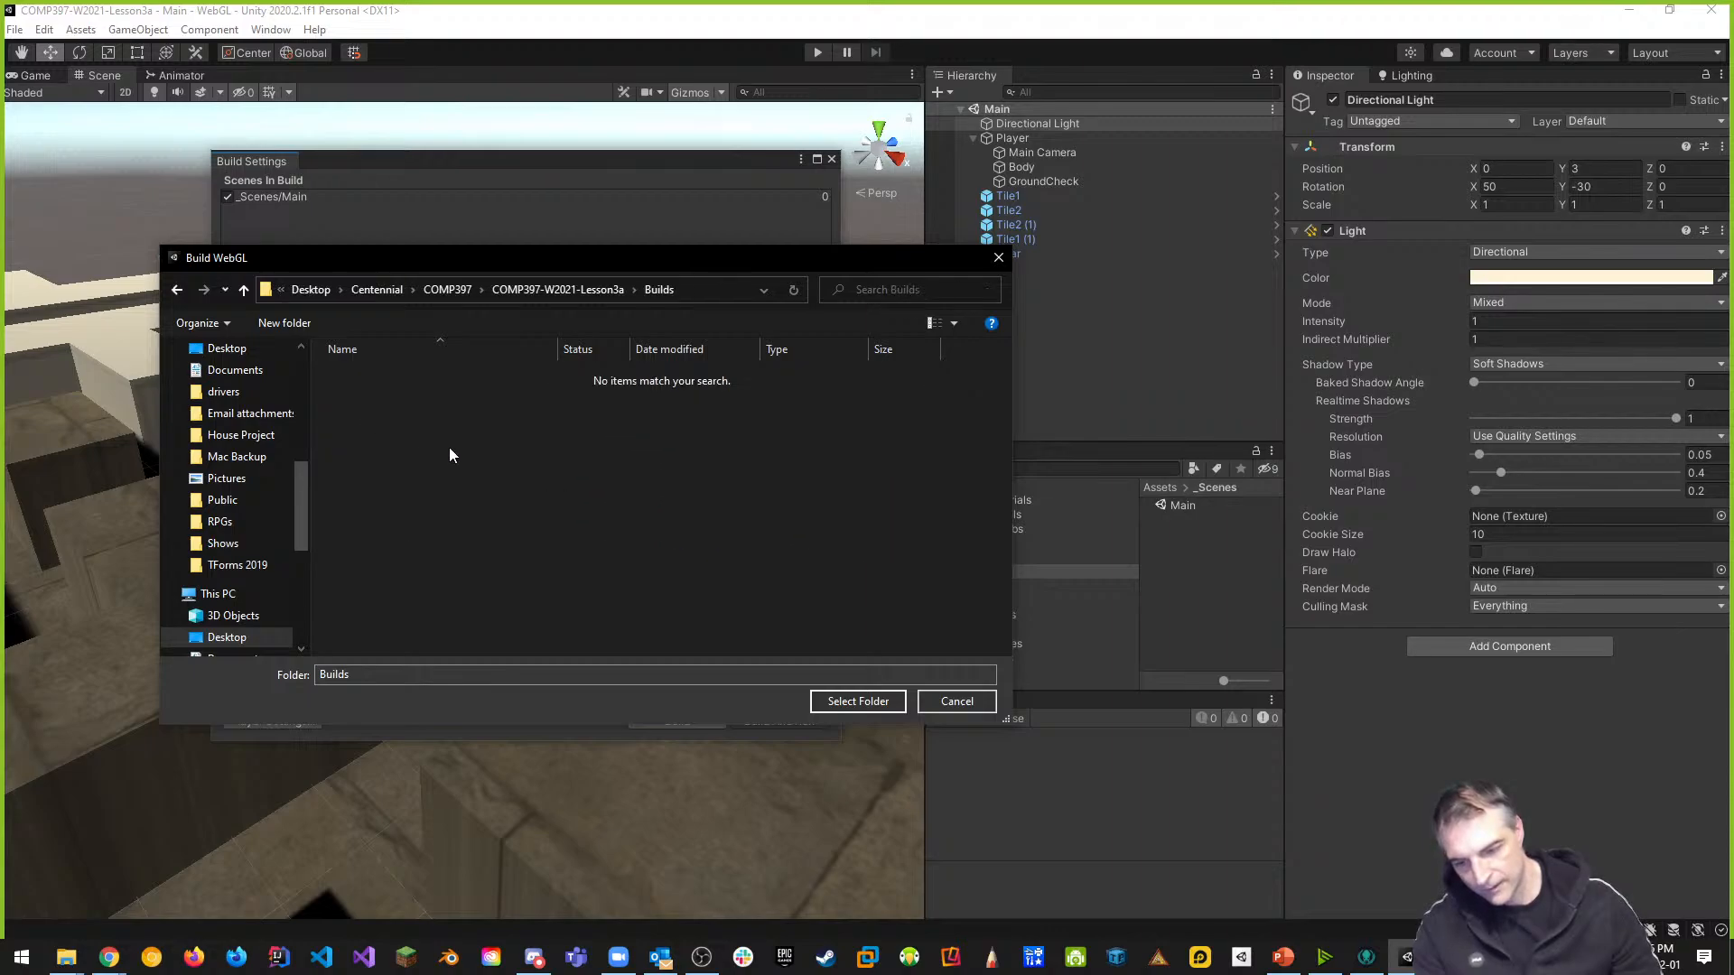
{"action": "left_click", "coordinate": [856, 702]}
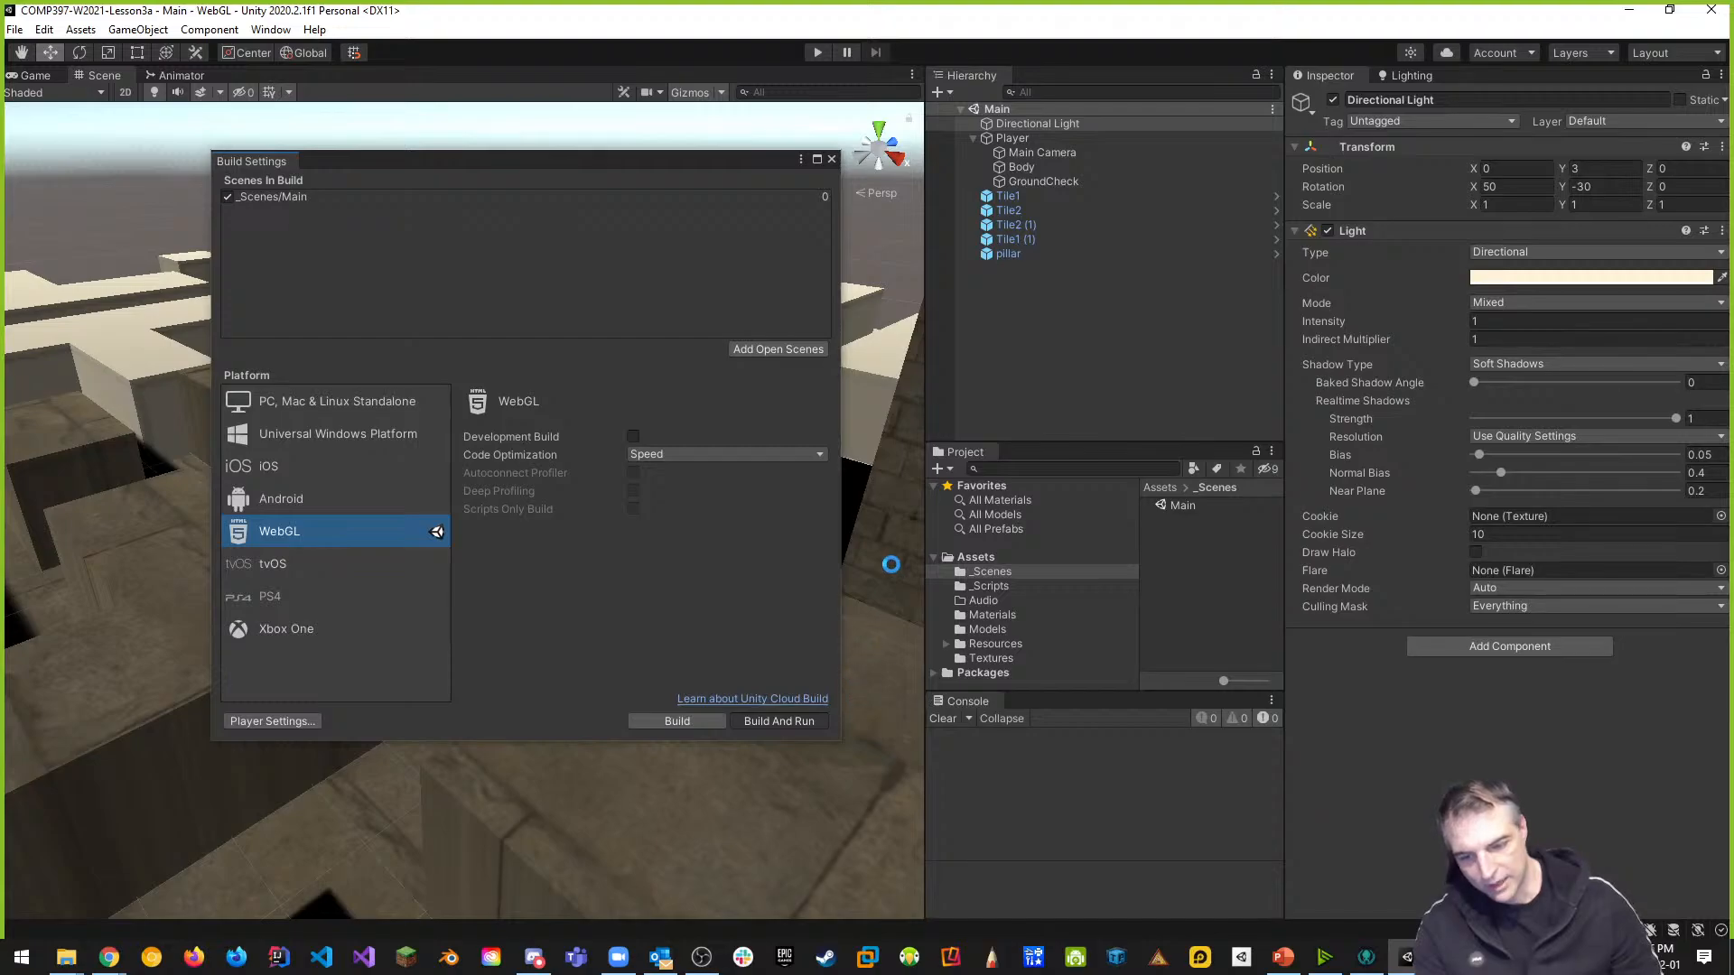
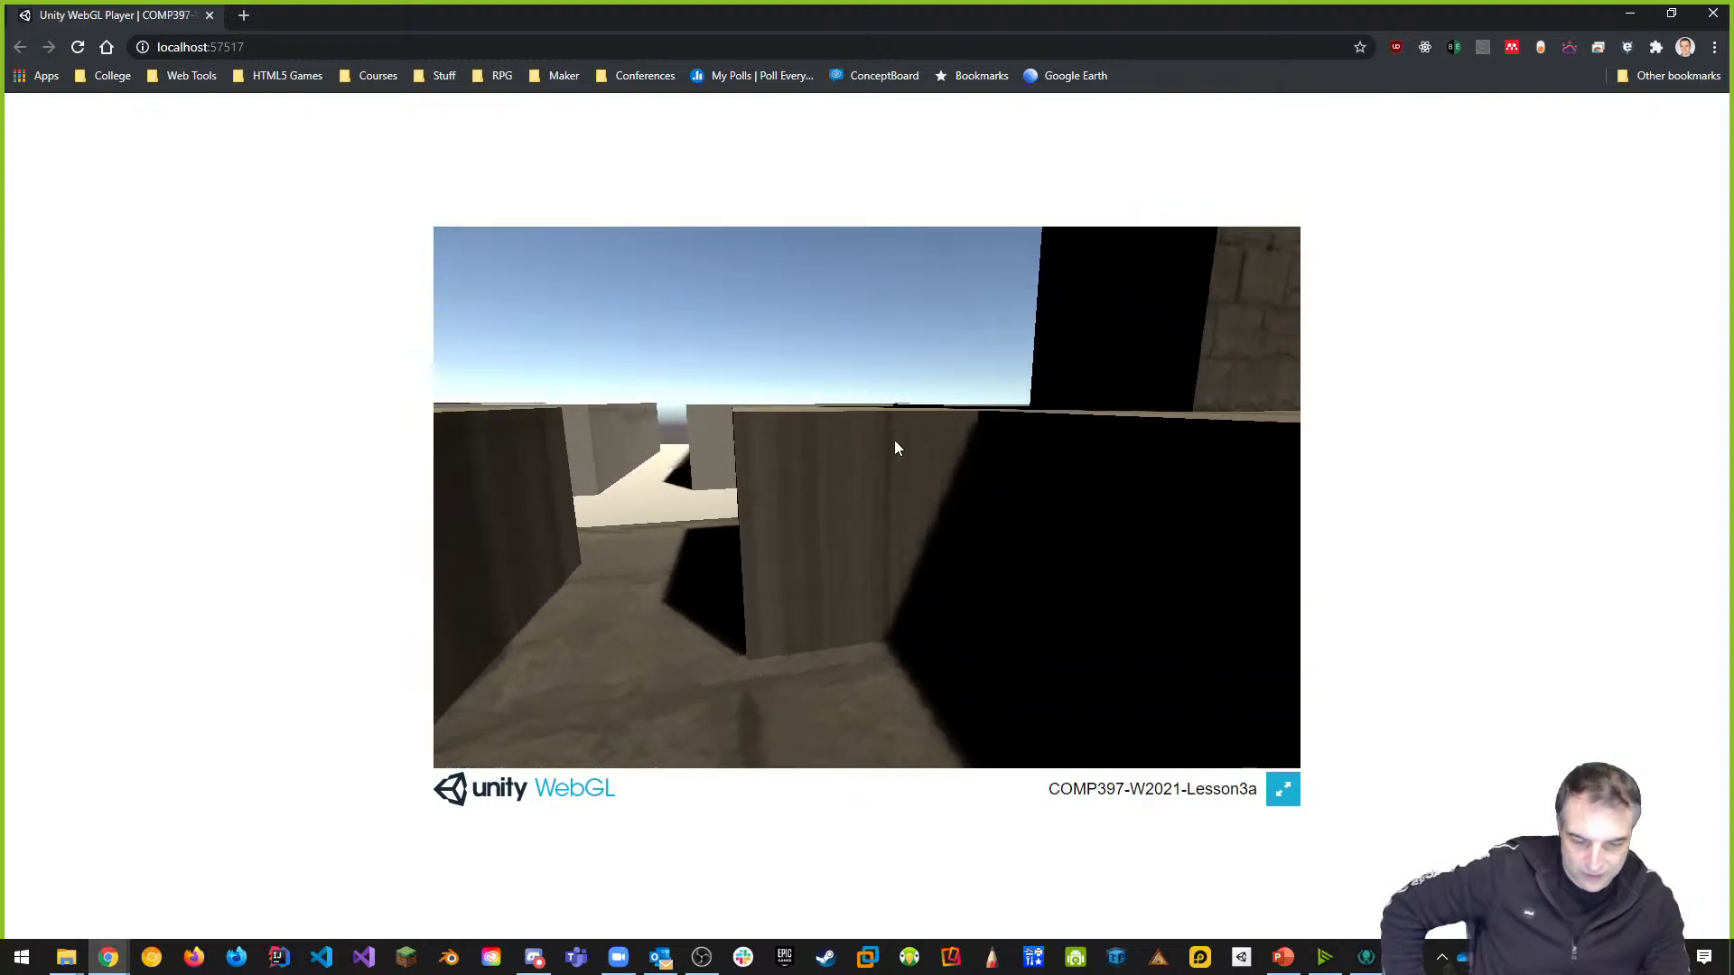
Try out the WebGL build in the browser, both in the page and in full screen, and close it
{"action": "left_click", "coordinate": [907, 449]}
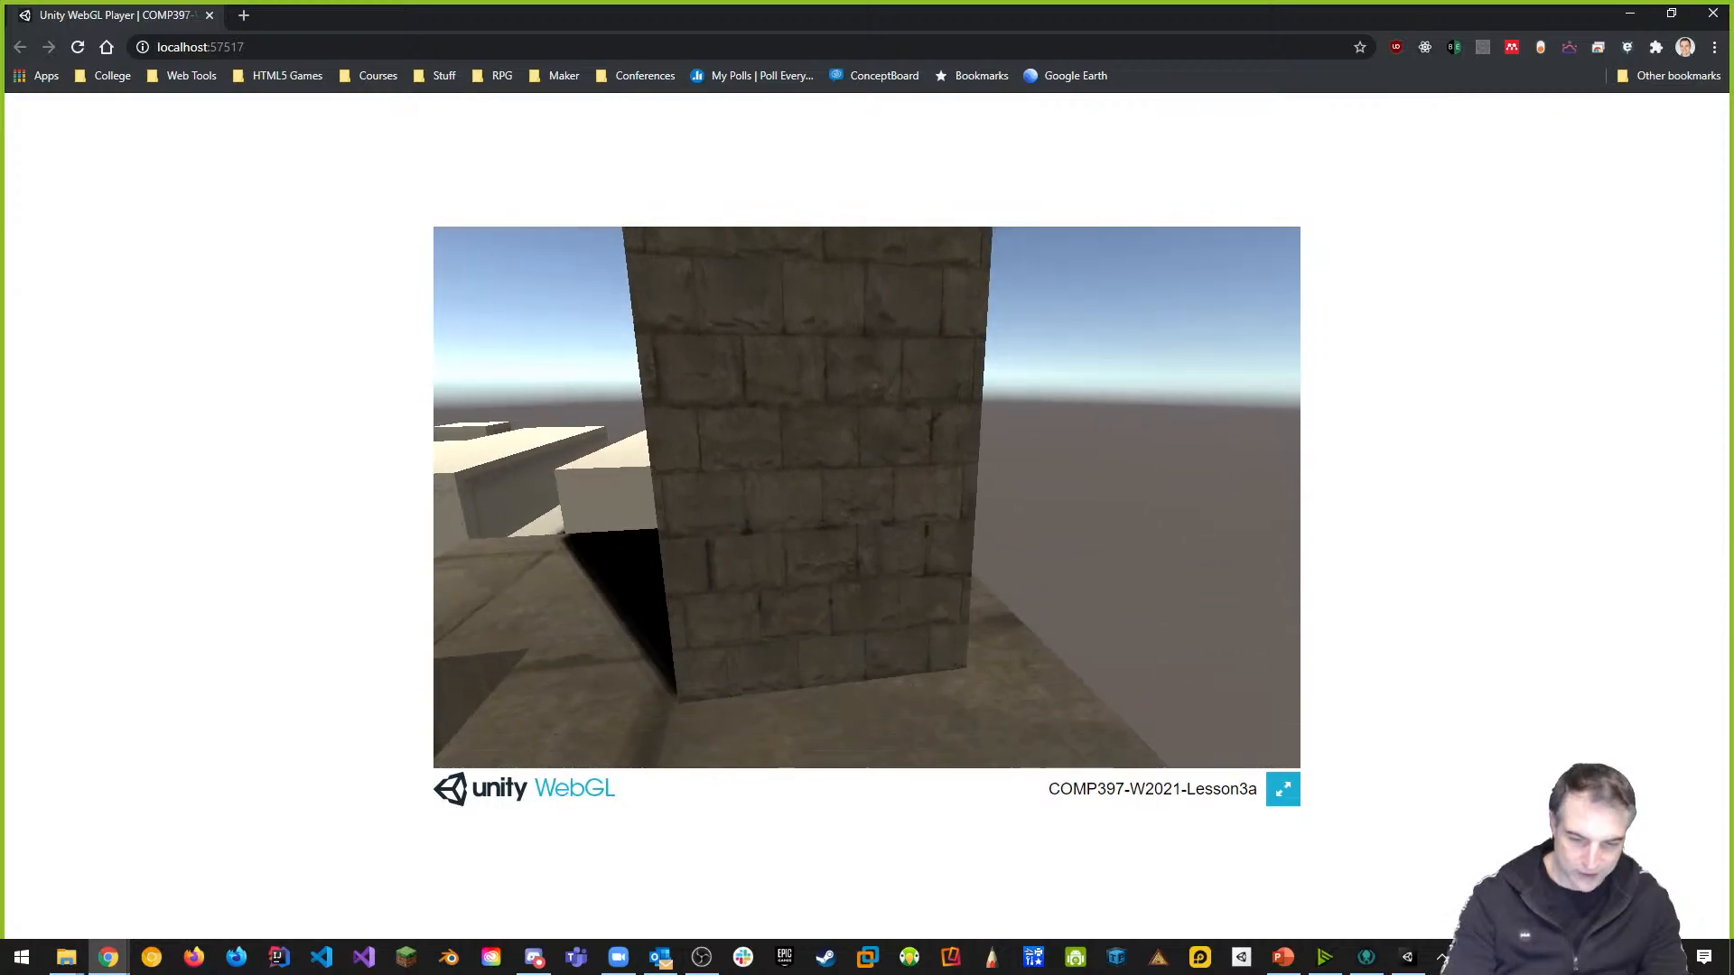
{"action": "key", "text": "Escape"}
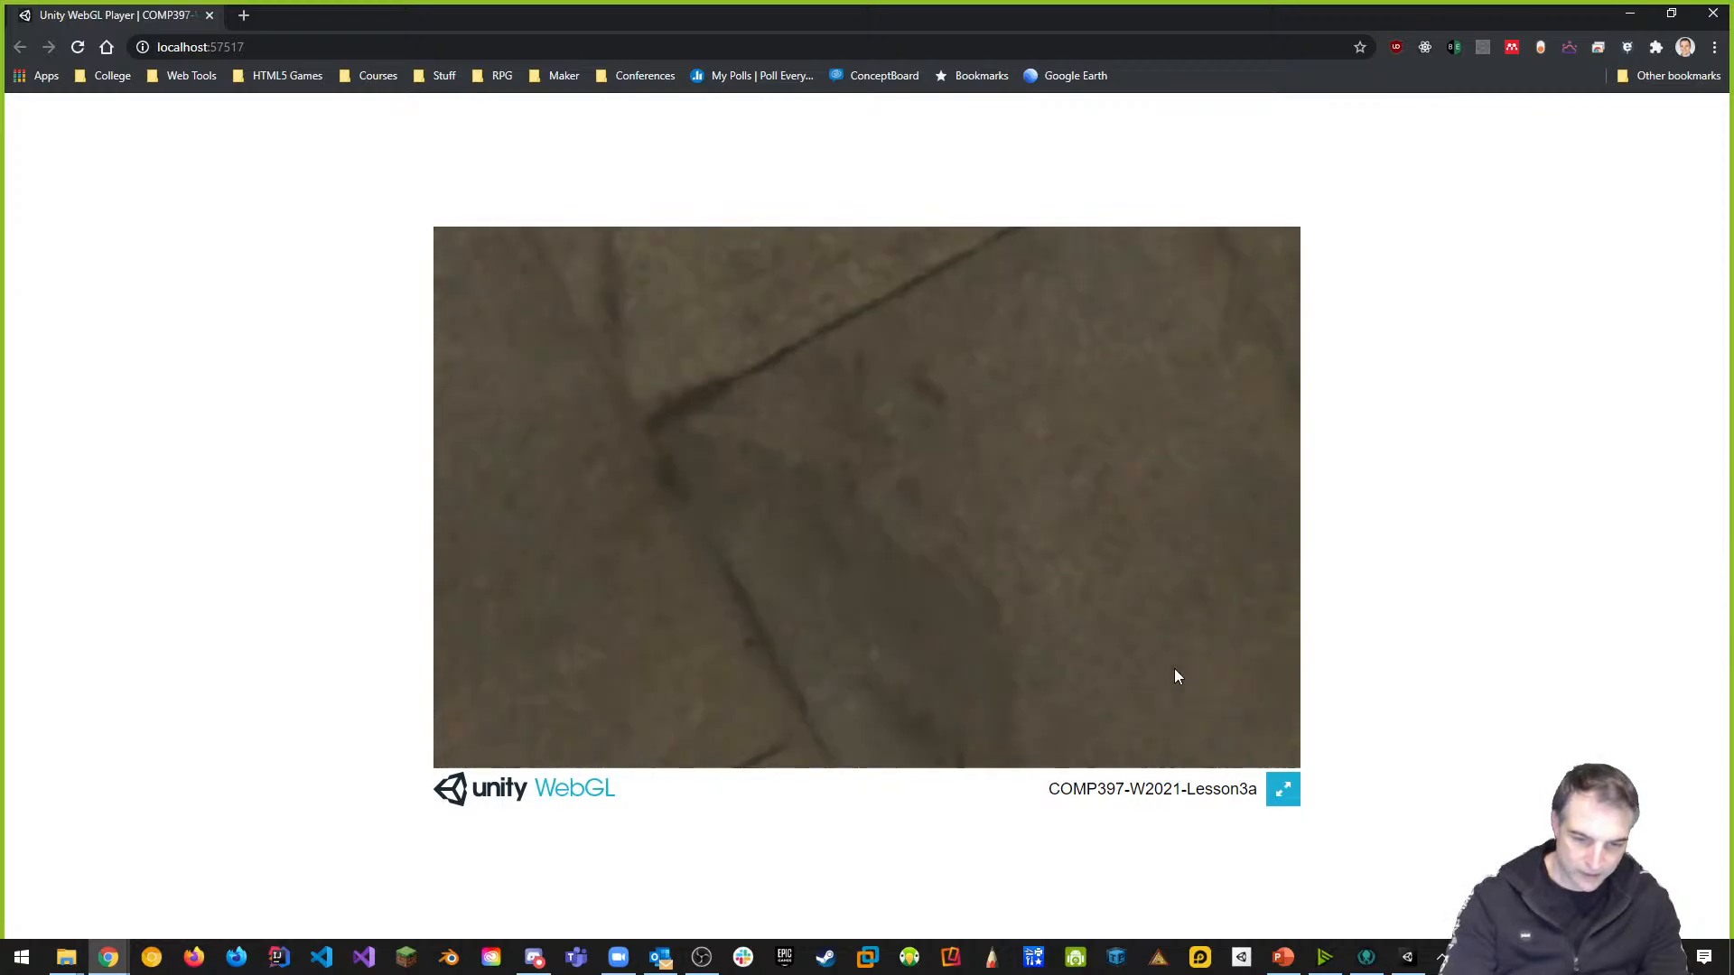
{"action": "left_click", "coordinate": [1284, 790]}
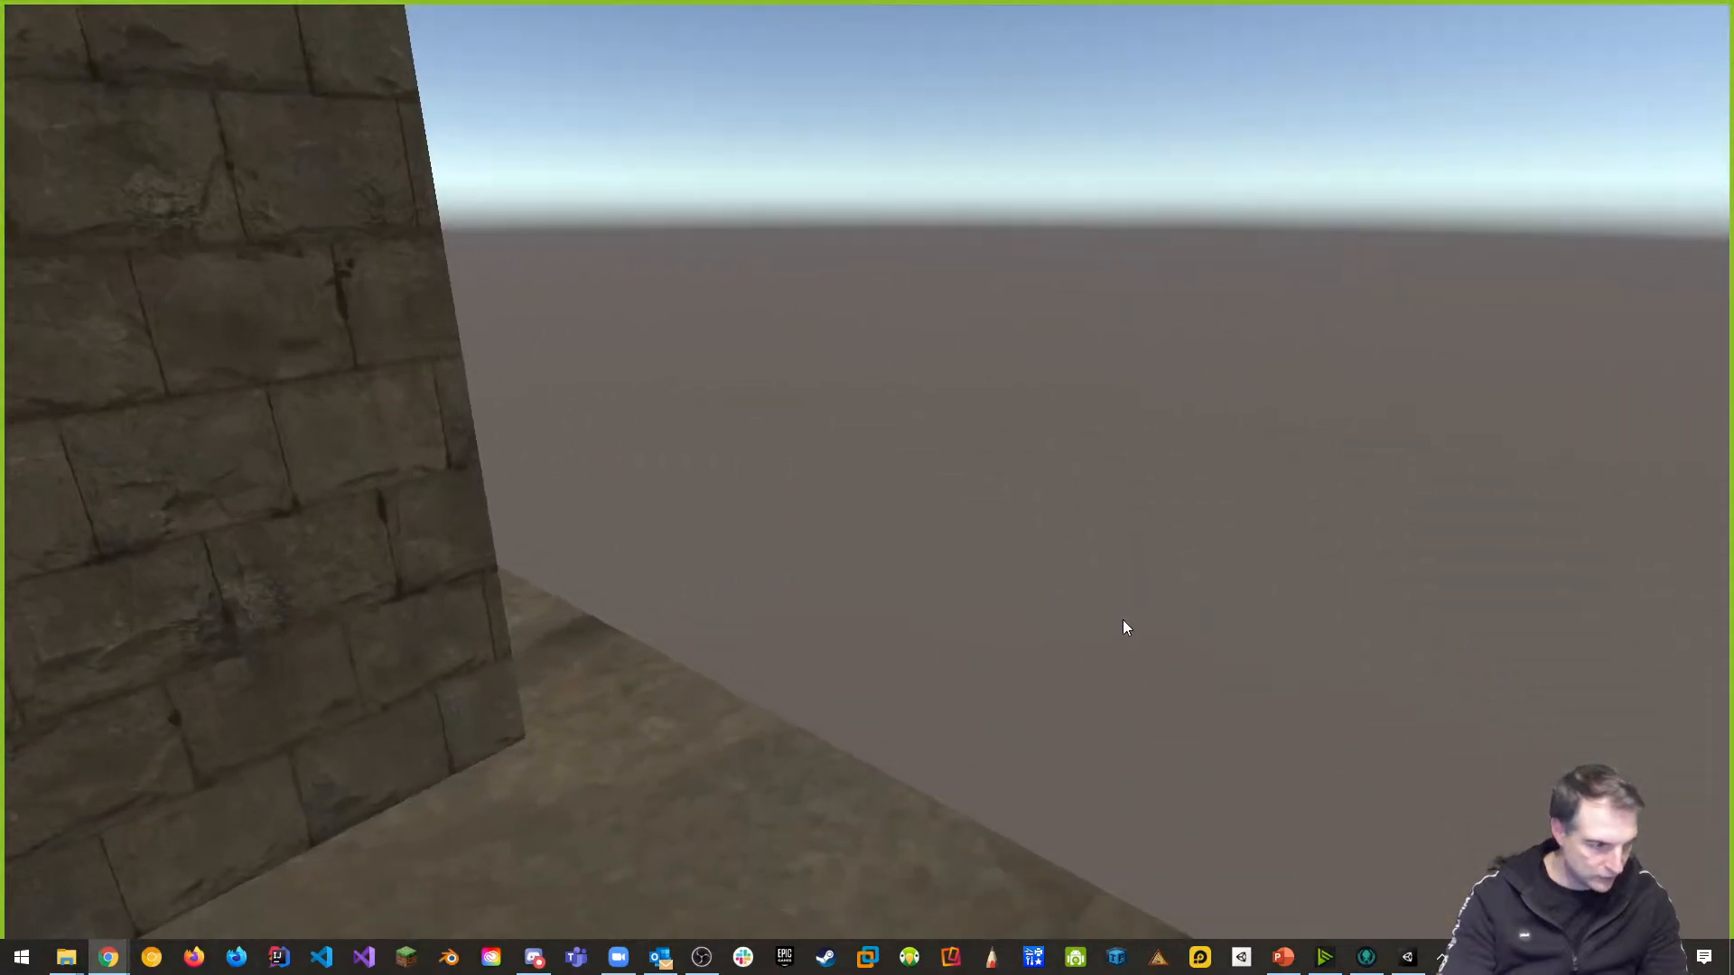
{"action": "key", "text": "Escape"}
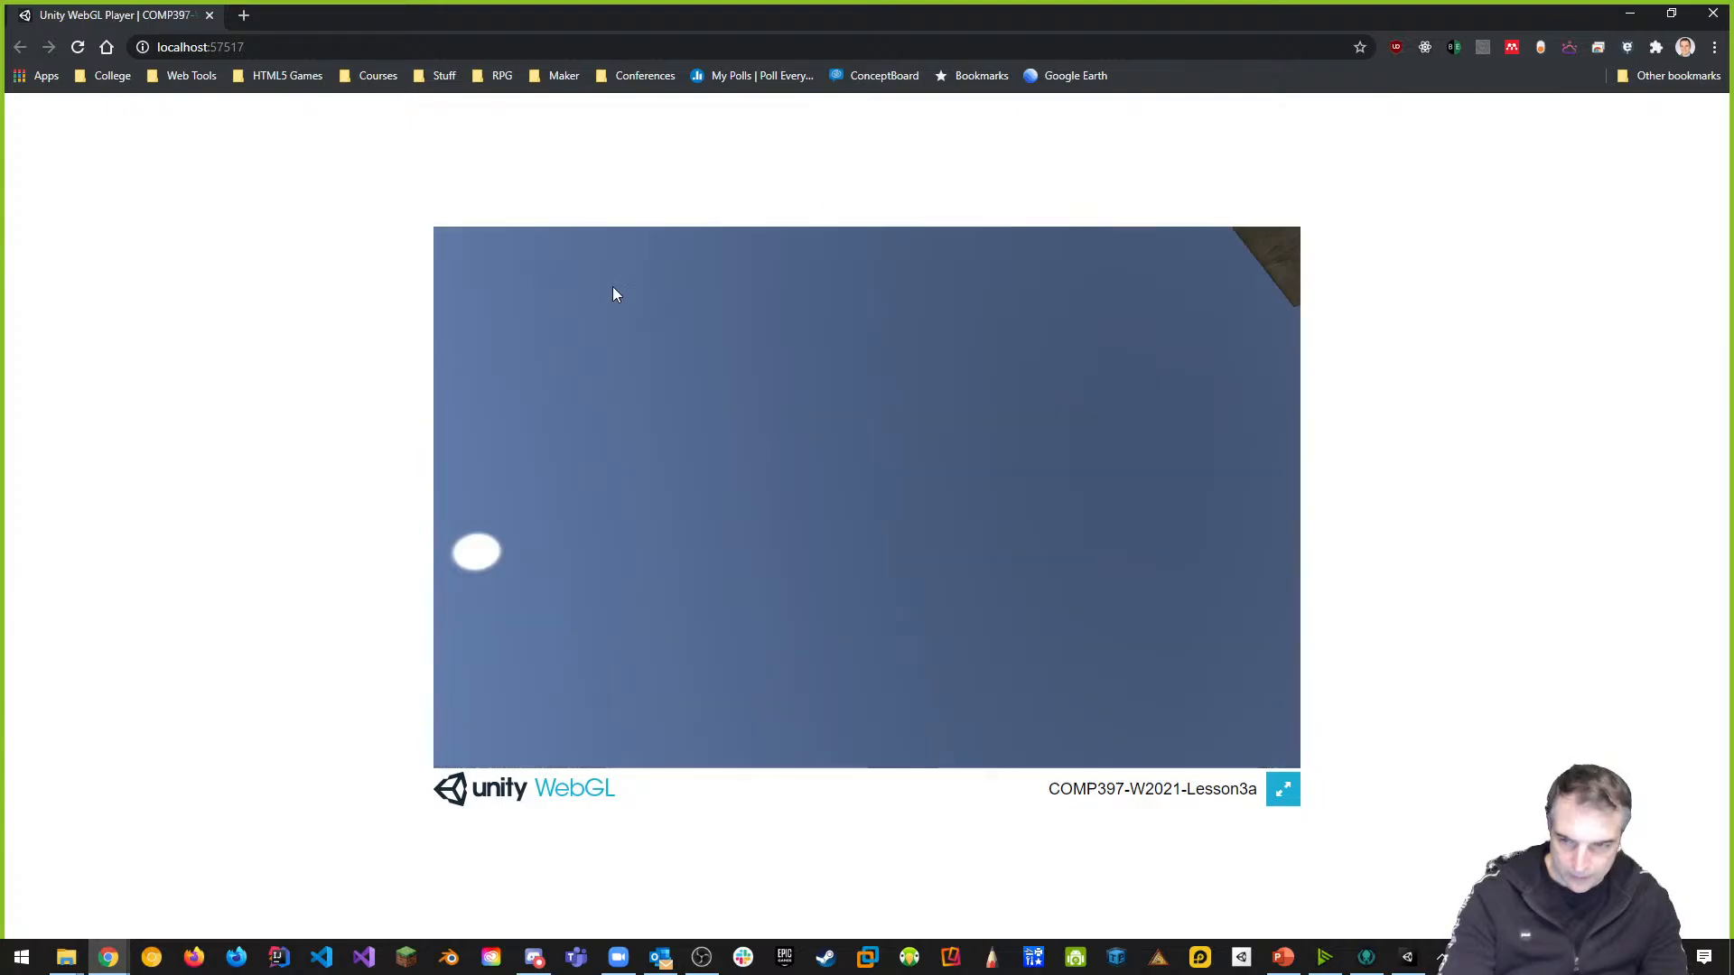
{"action": "left_click", "coordinate": [210, 16]}
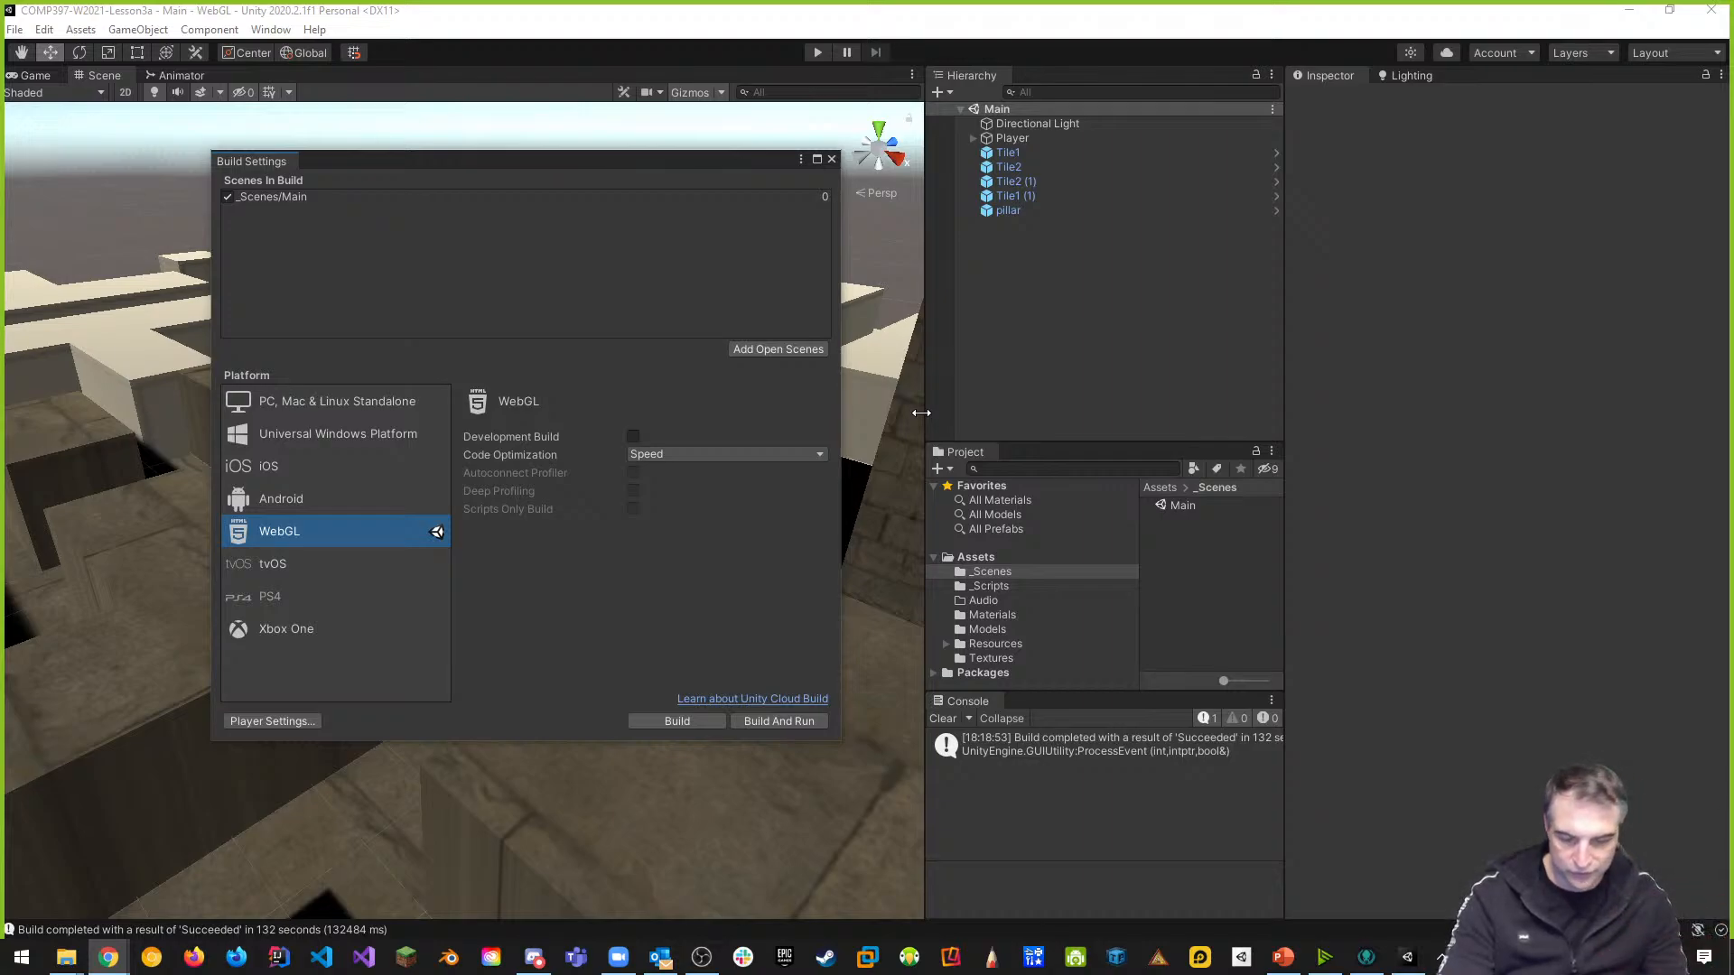
Save the Main scene and the project, and close Unity and the Lesson 3 presentation
{"action": "left_click", "coordinate": [831, 159]}
{"action": "left_click", "coordinate": [15, 29]}
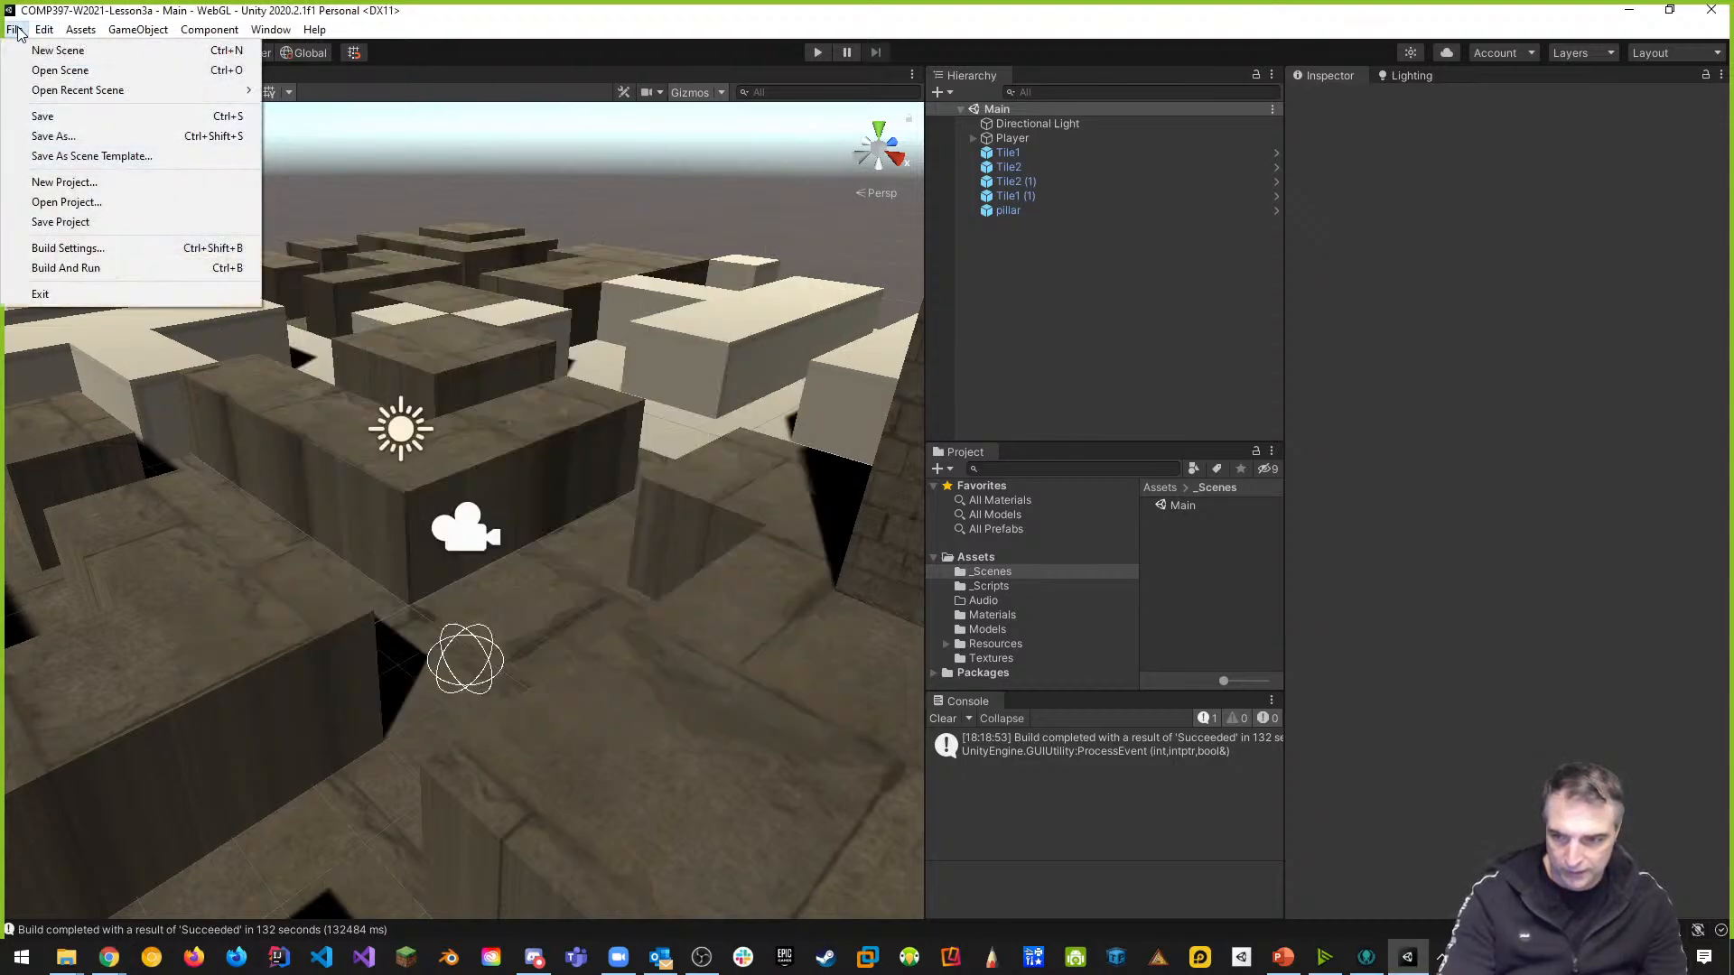
{"action": "left_click", "coordinate": [34, 114]}
{"action": "left_click", "coordinate": [14, 29]}
{"action": "left_click", "coordinate": [59, 222]}
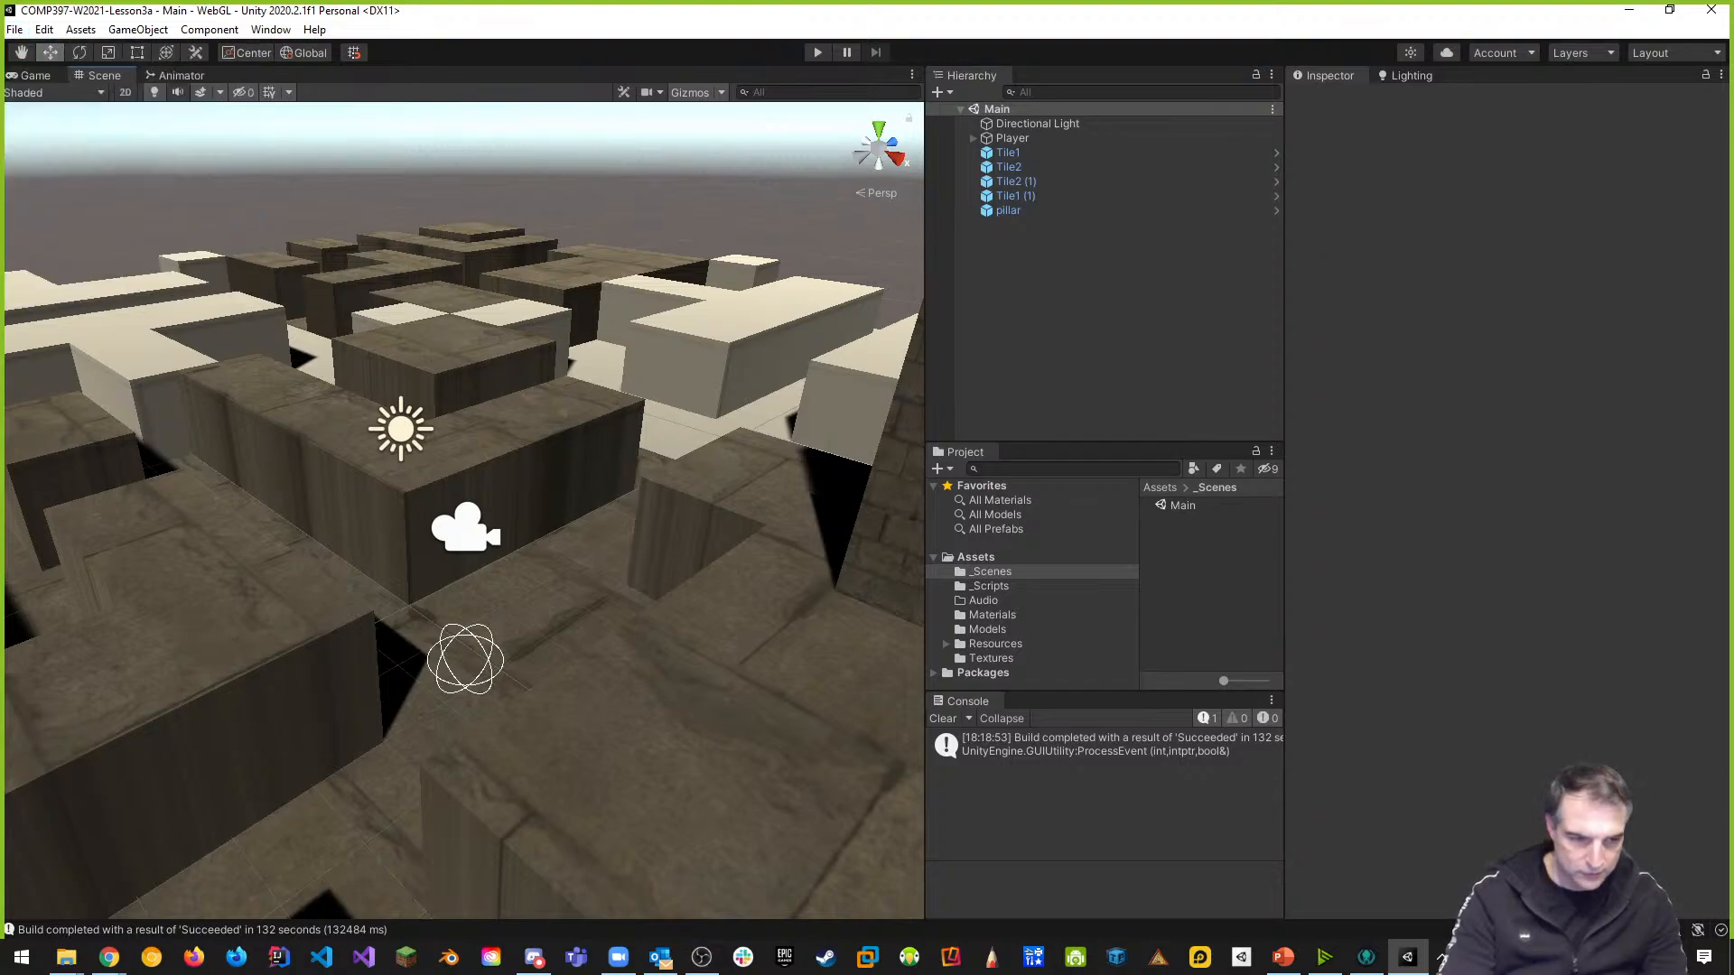
{"action": "left_click", "coordinate": [1706, 16]}
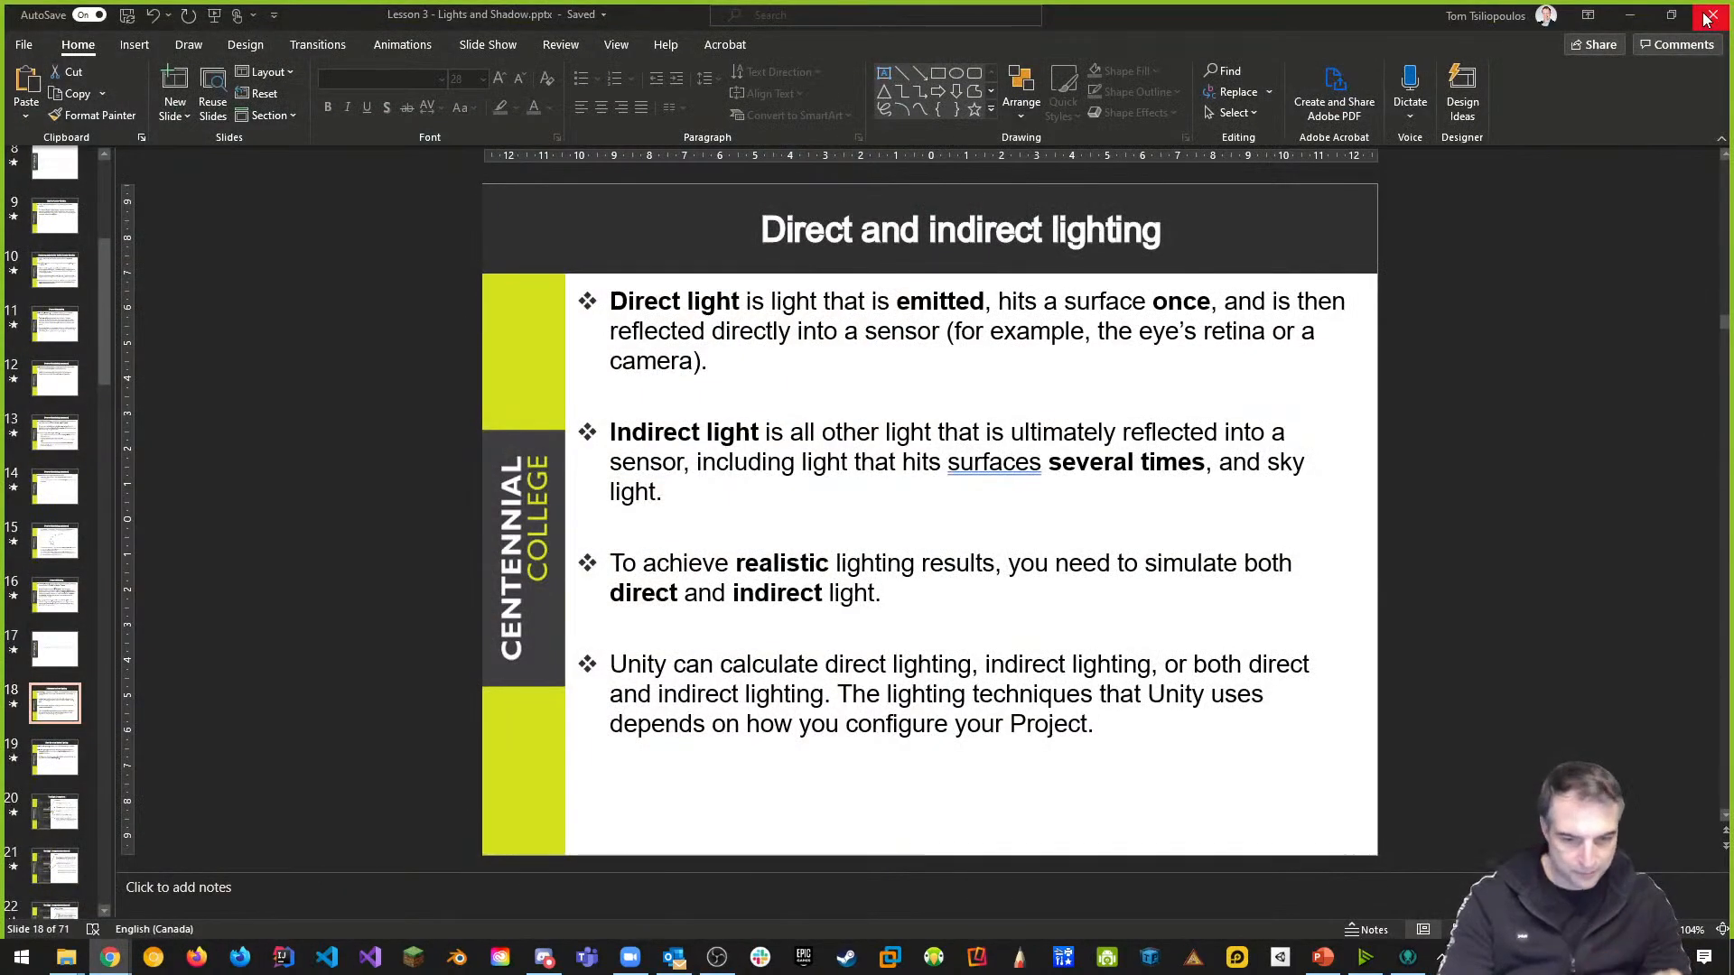
{"action": "left_click", "coordinate": [1703, 16]}
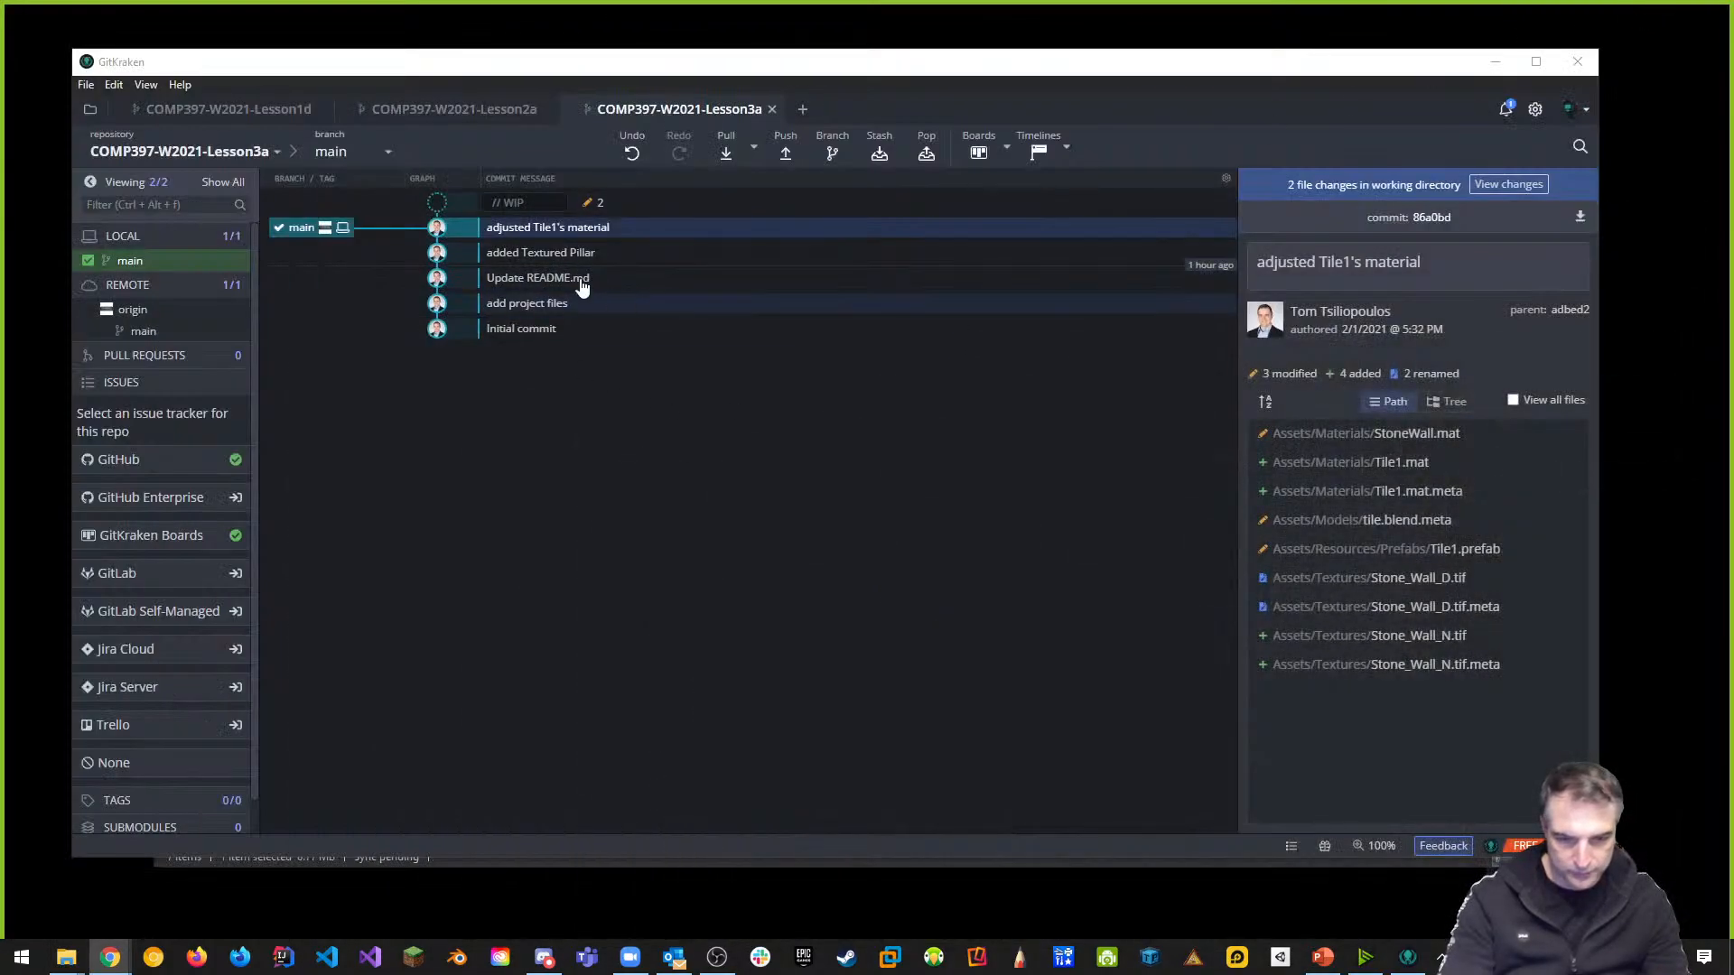
In GitKraken, commit all changed files with the message "updated settings for WebGL Build" and push the commit to the remote
{"action": "left_click", "coordinate": [1506, 185]}
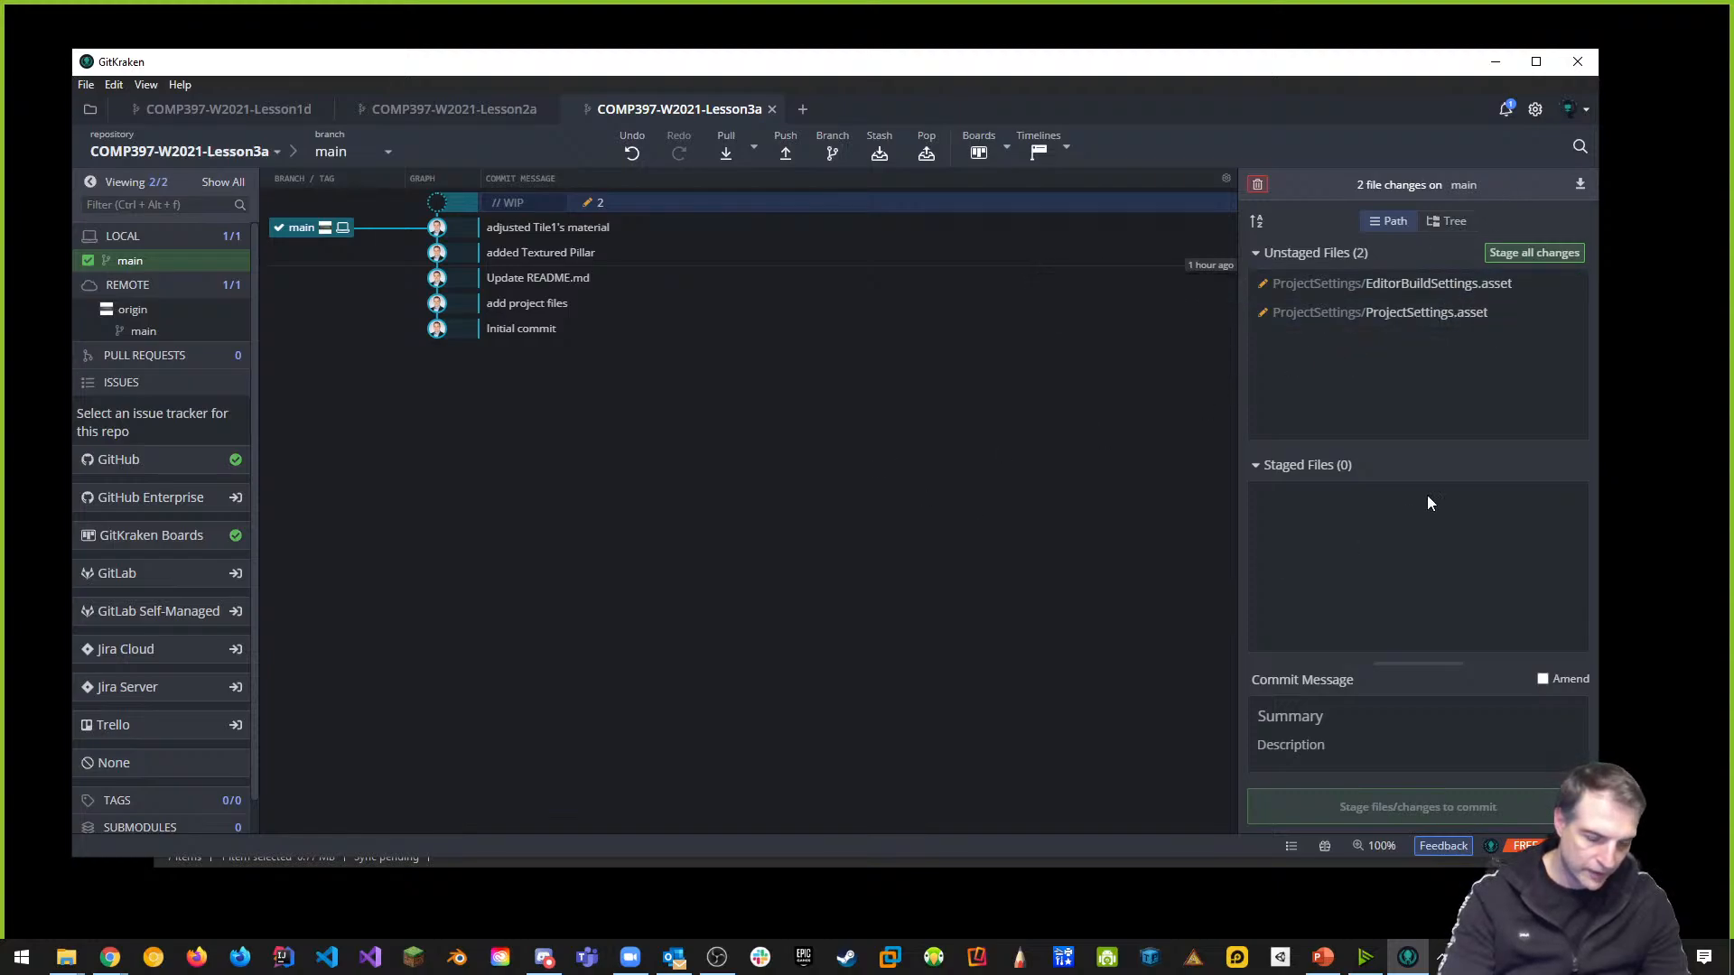
{"action": "left_click", "coordinate": [1528, 254]}
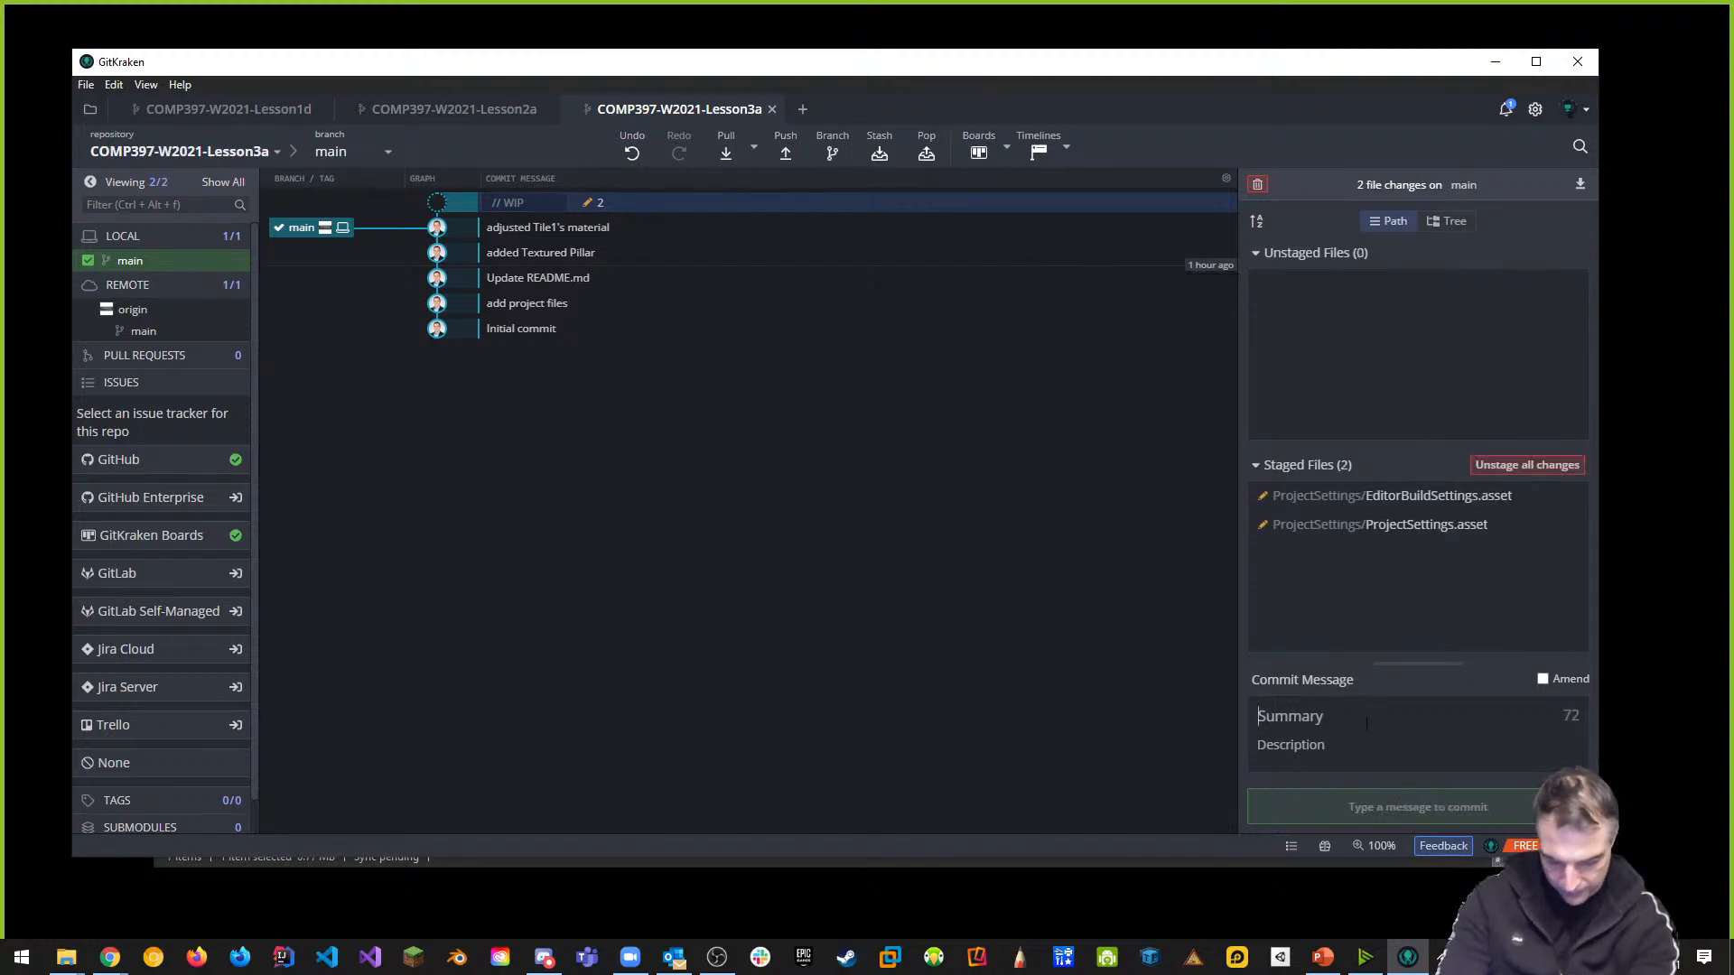
{"action": "type", "text": "updated setting"}
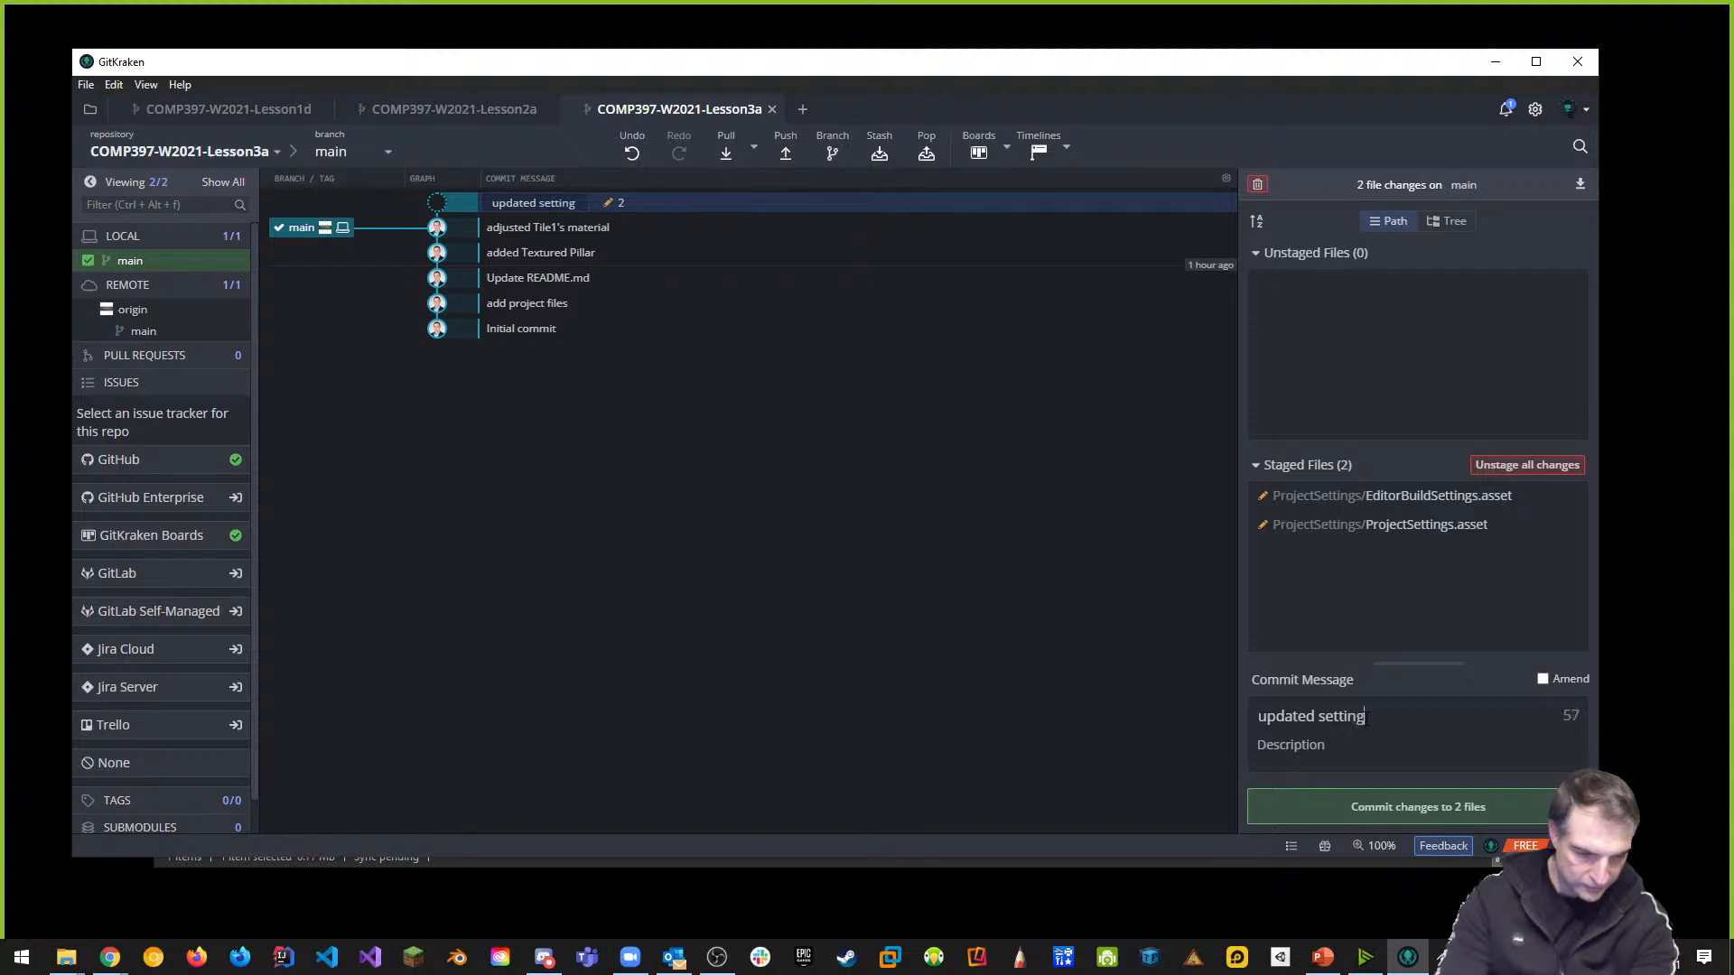
{"action": "type", "text": "s for Web"}
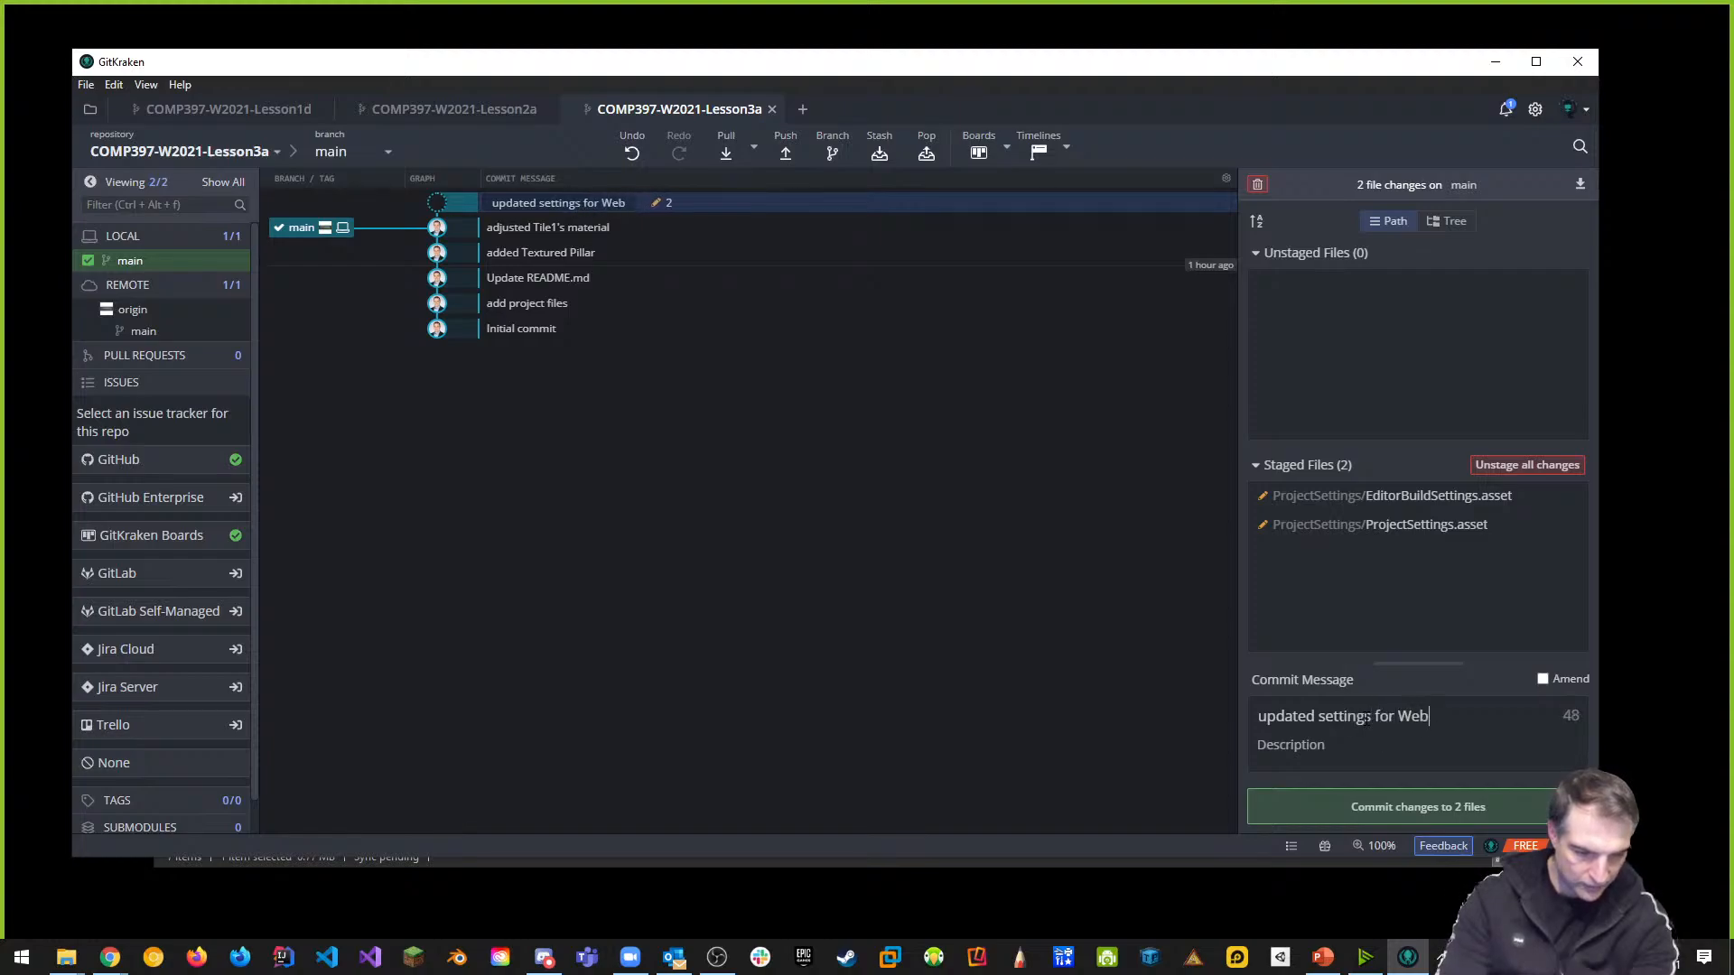
{"action": "type", "text": "GL "}
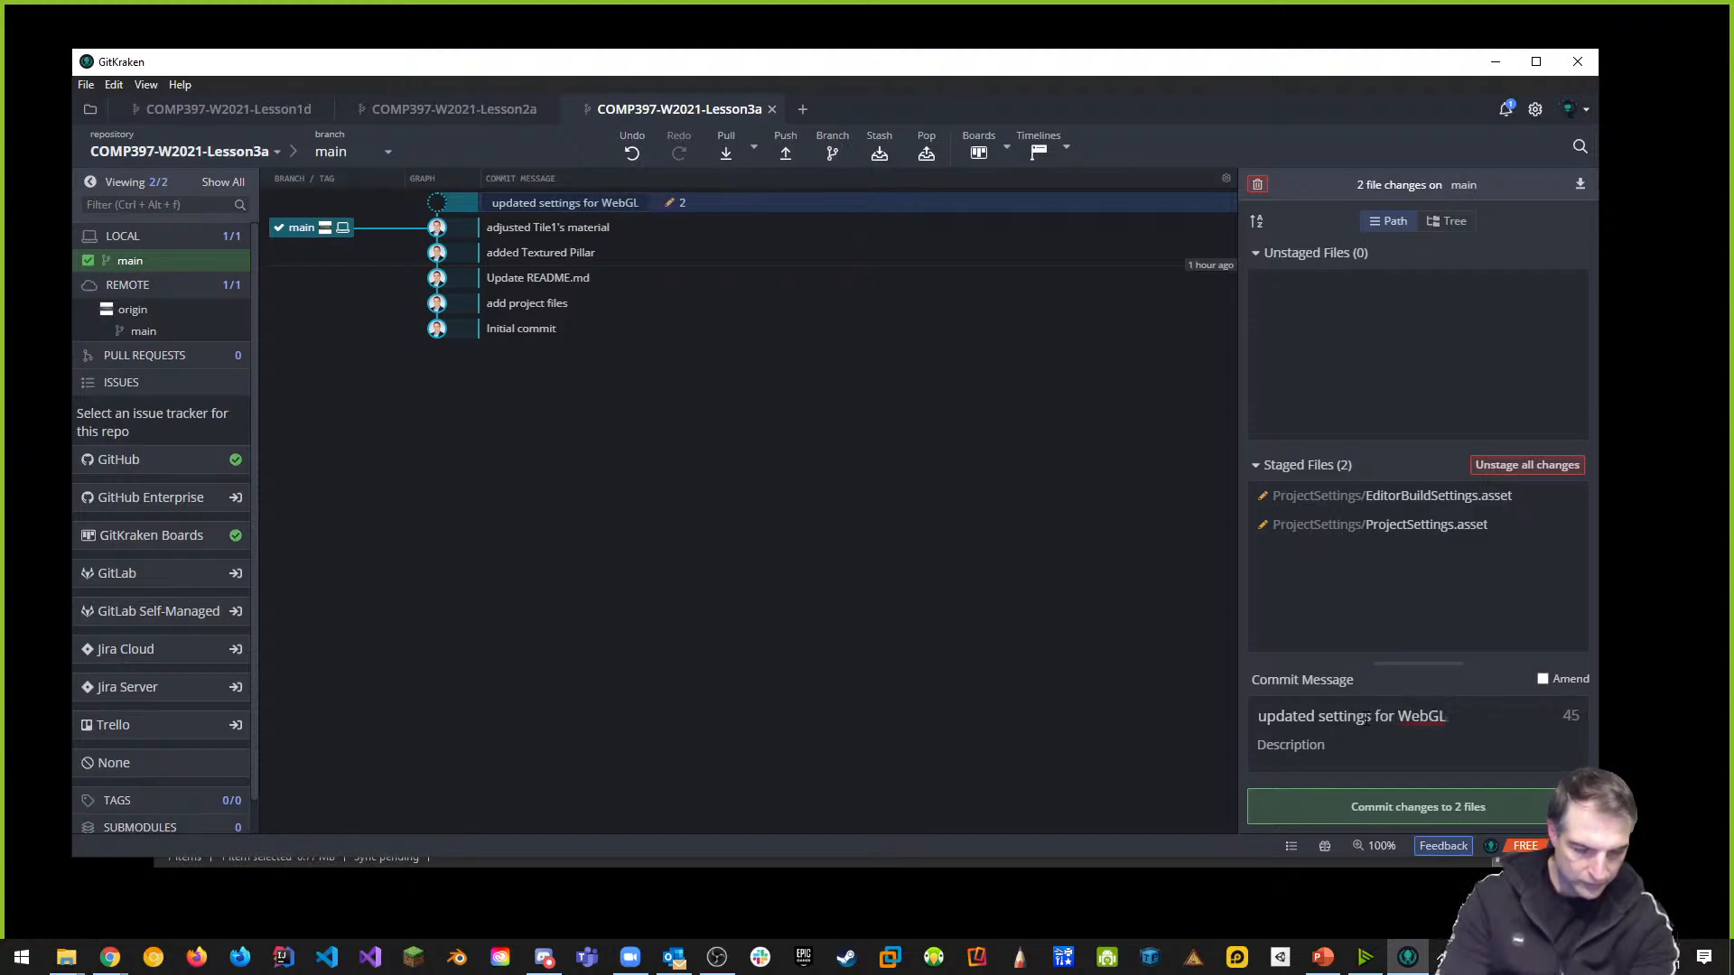
{"action": "type", "text": "Build"}
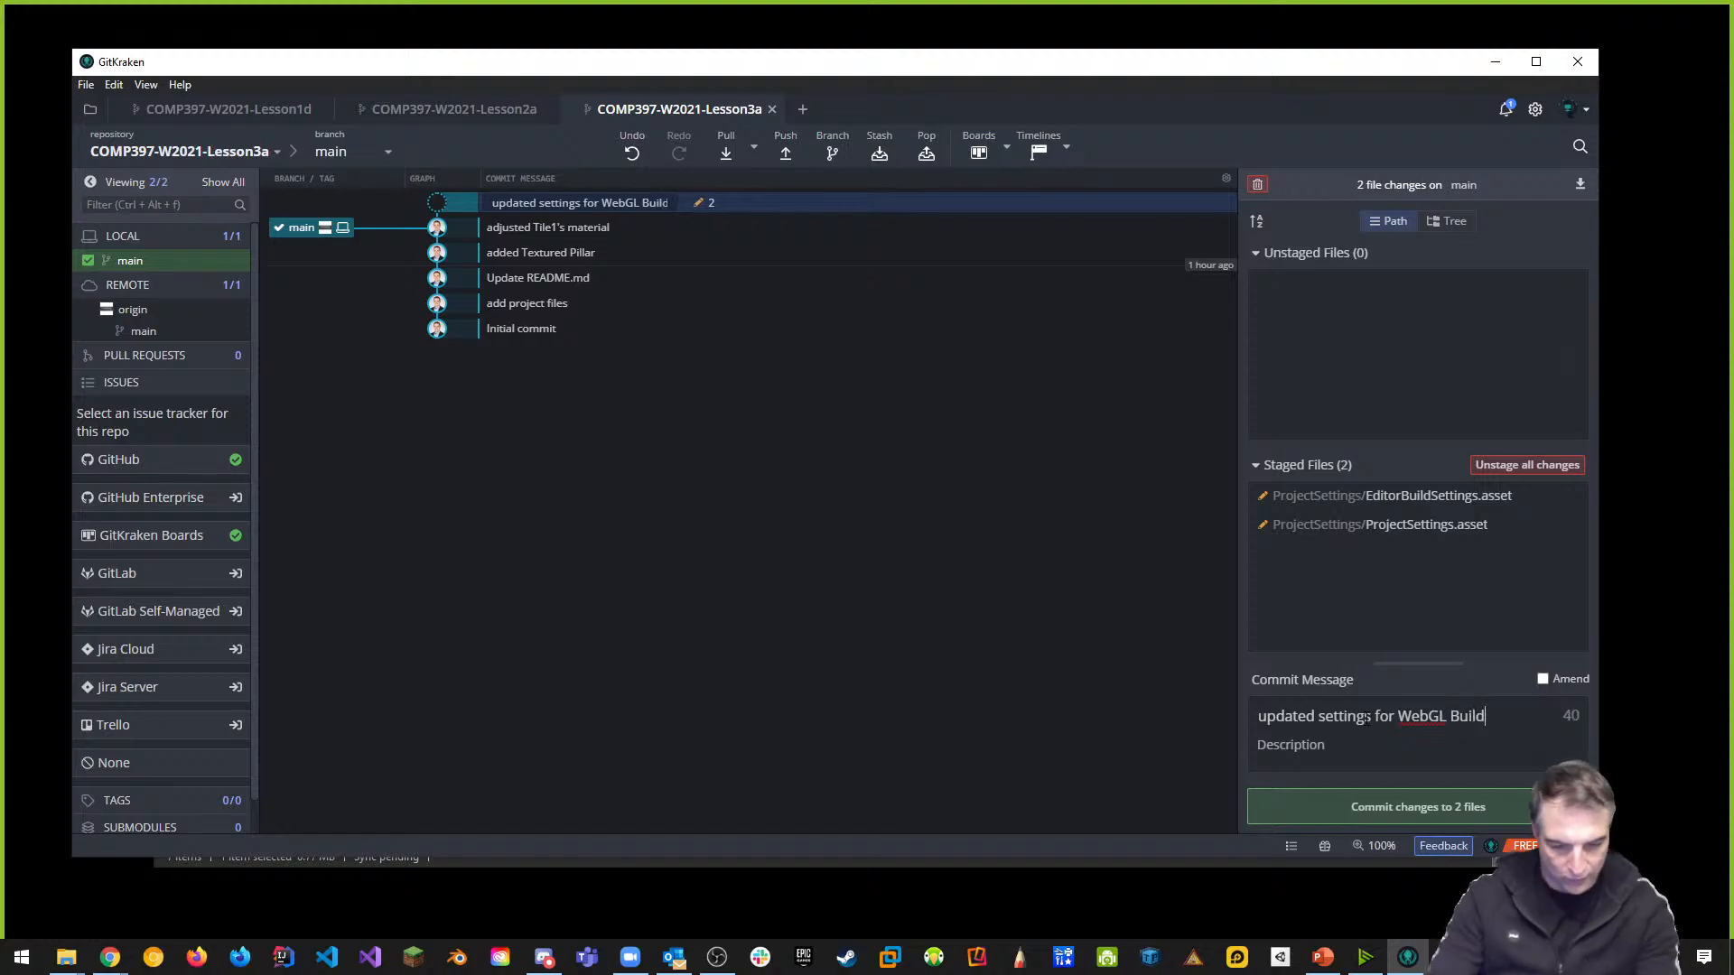
{"action": "left_click", "coordinate": [1410, 807]}
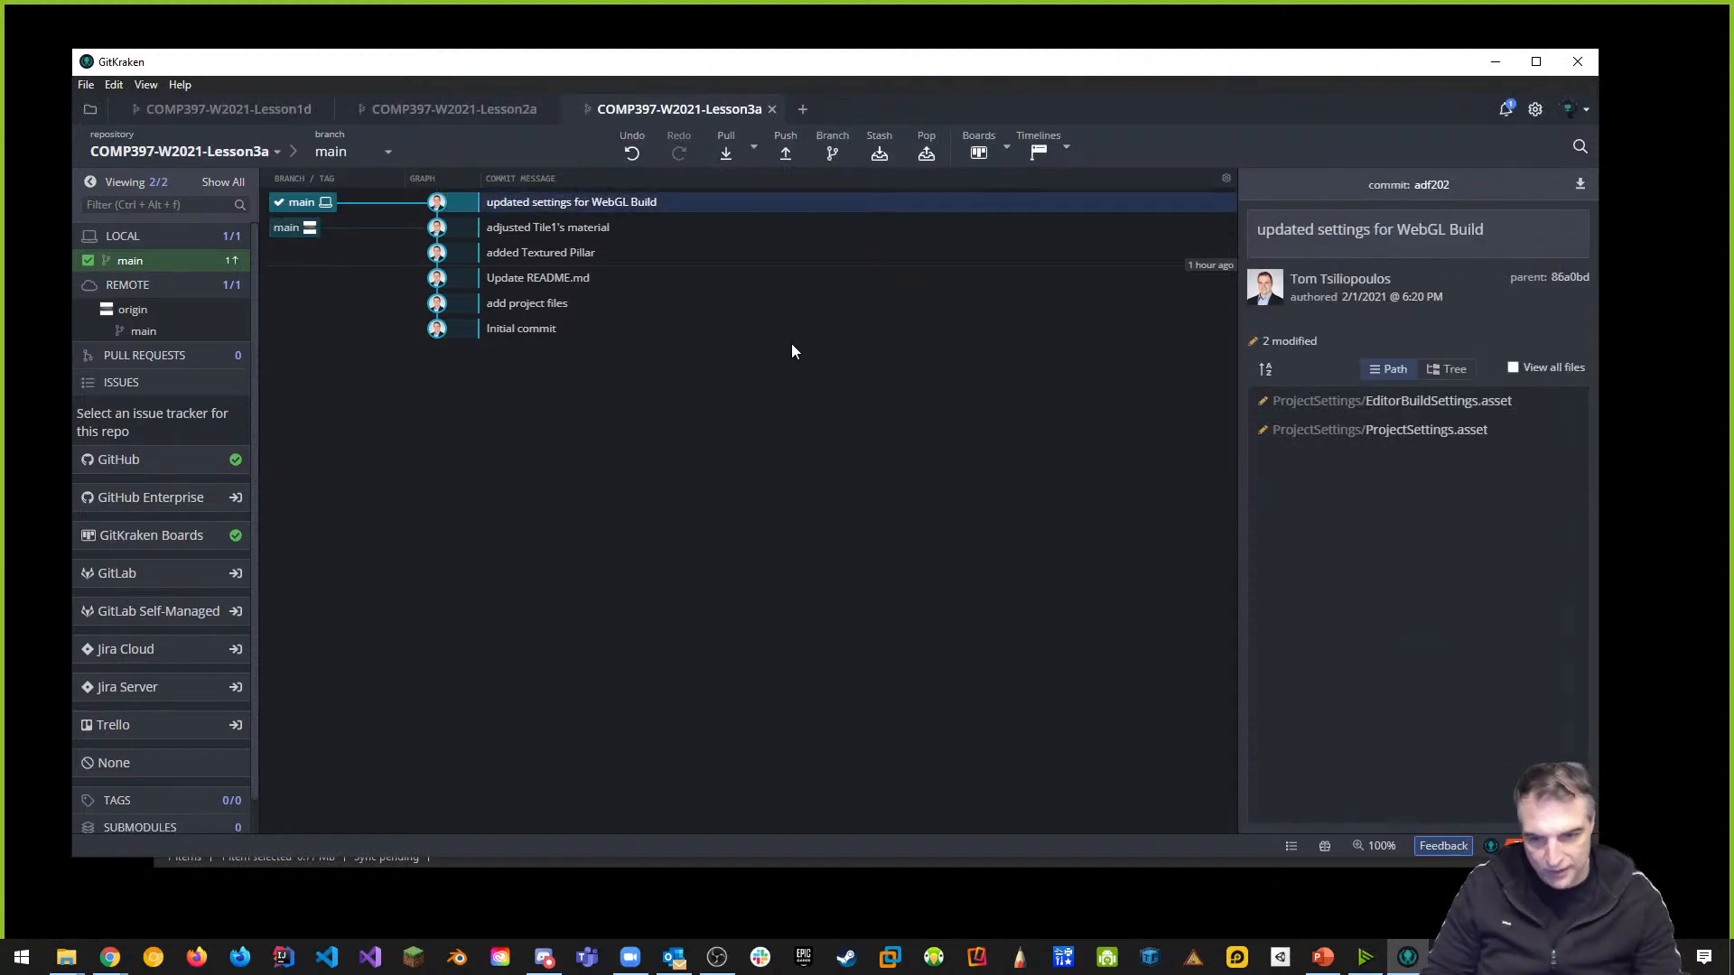
{"action": "left_click", "coordinate": [785, 154]}
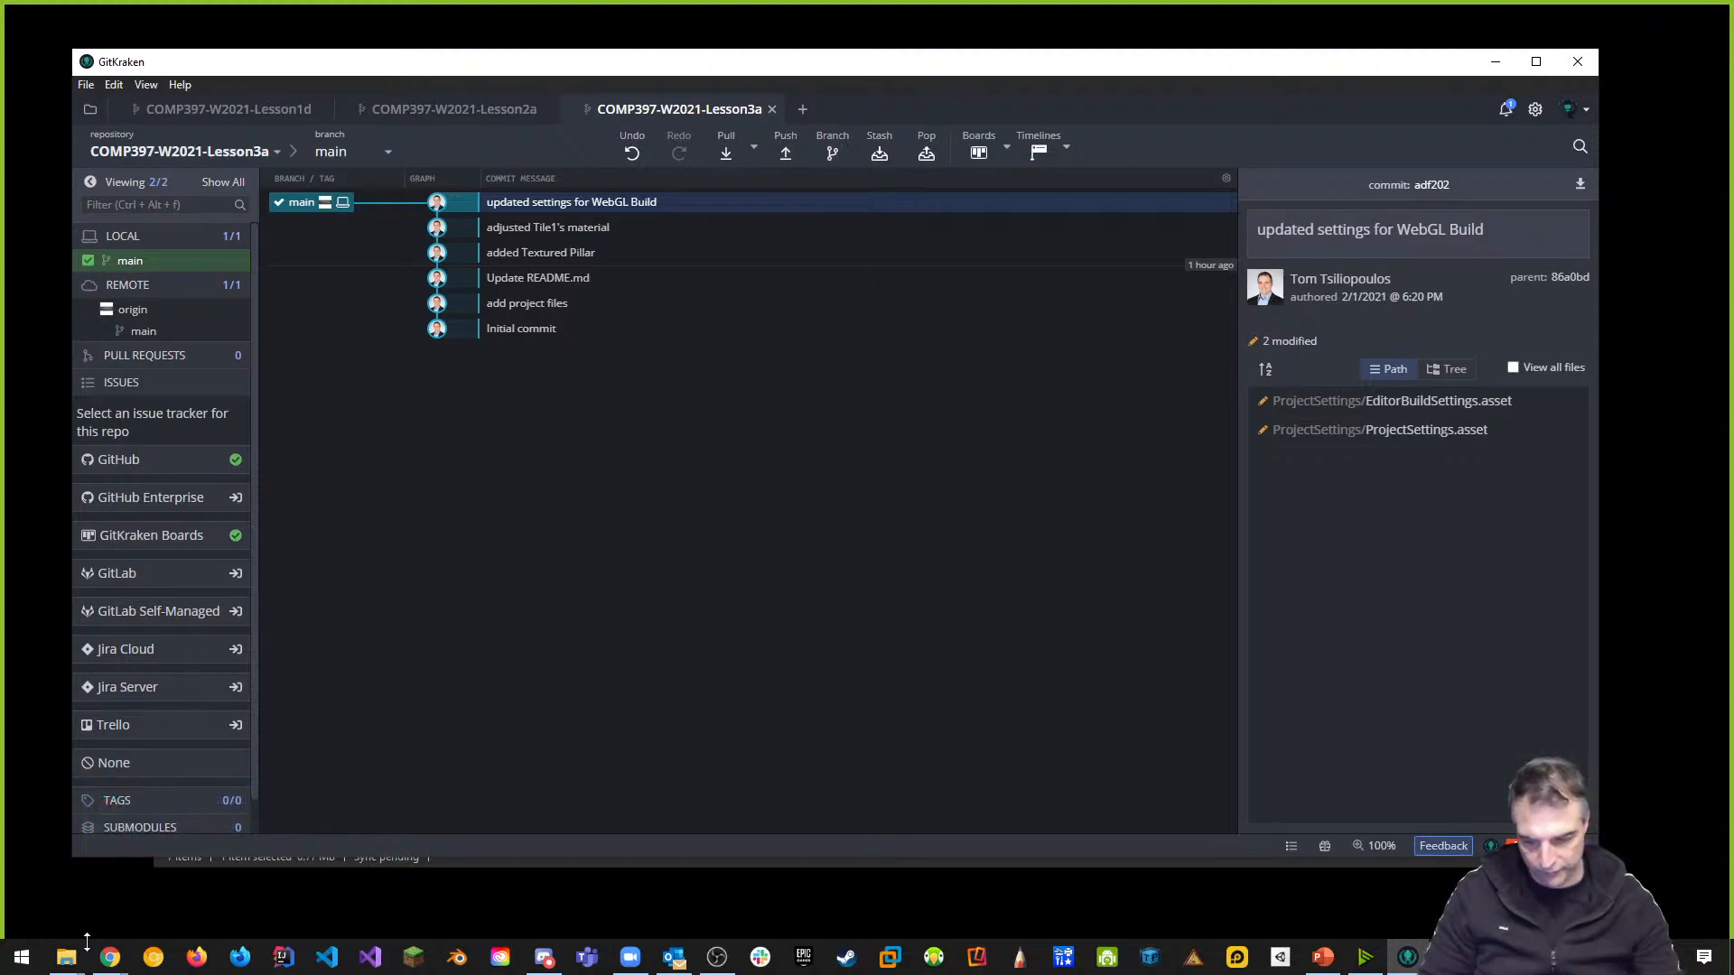
Switch to File Explorer and open the Builds folder inside COMP397-W2021-Lesson3a
{"action": "mouse_move", "coordinate": [66, 957]}
{"action": "left_click", "coordinate": [132, 886]}
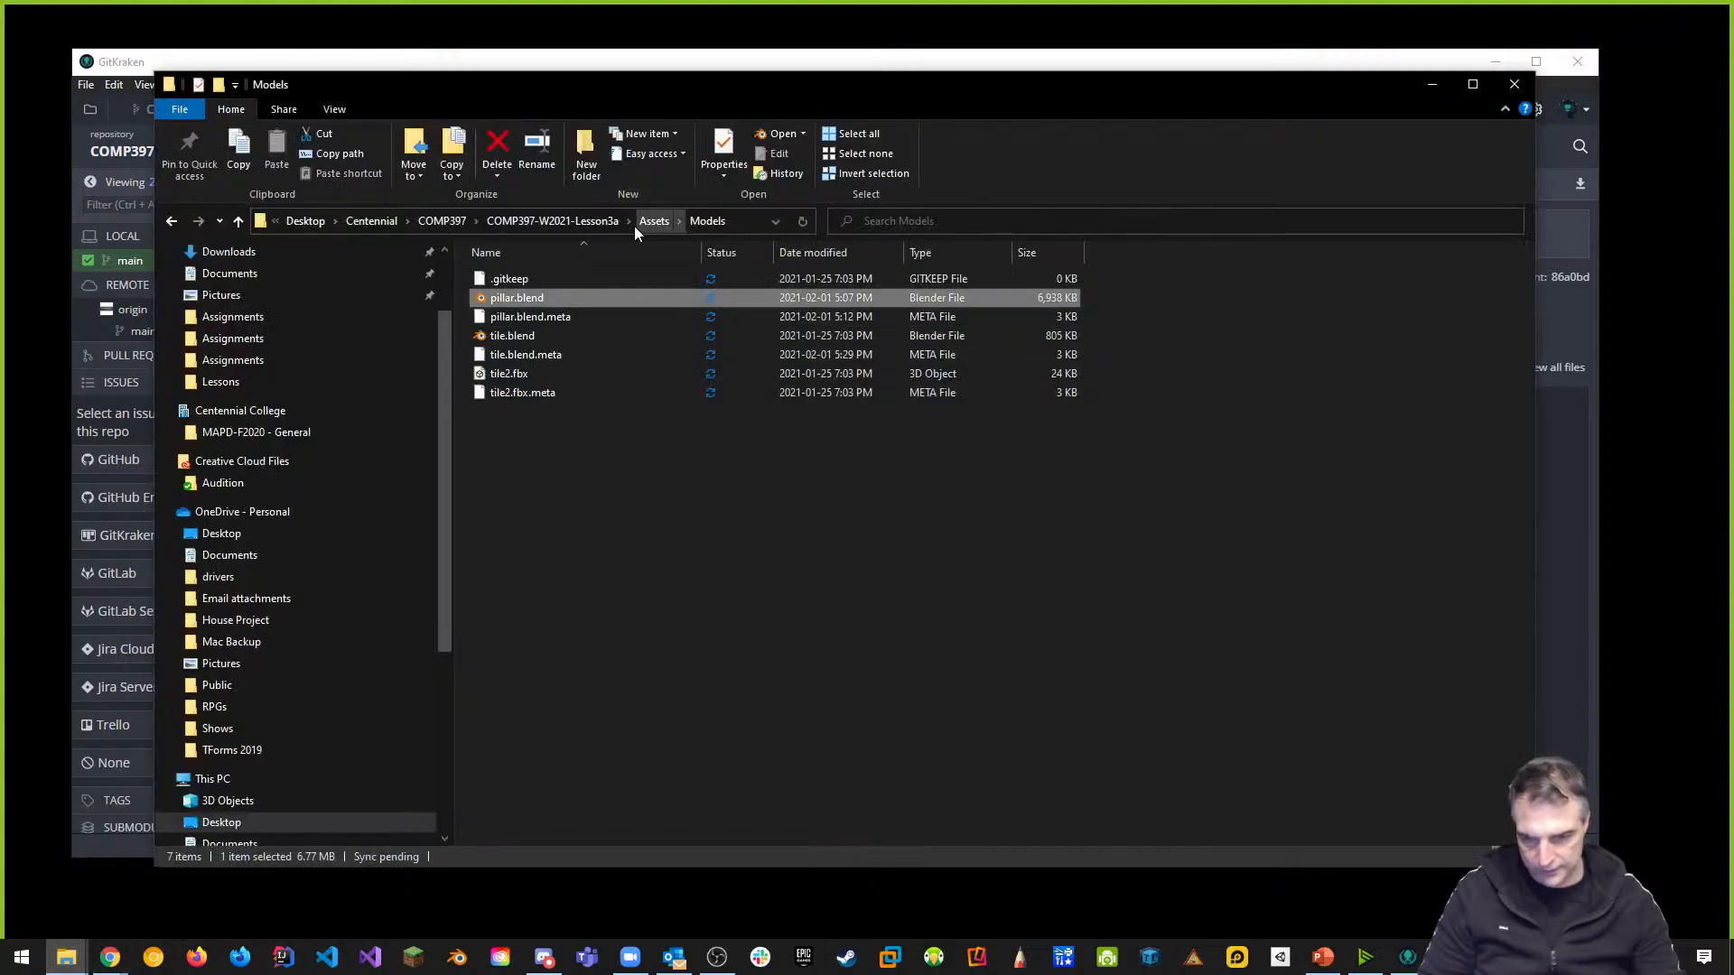
{"action": "left_click", "coordinate": [588, 220]}
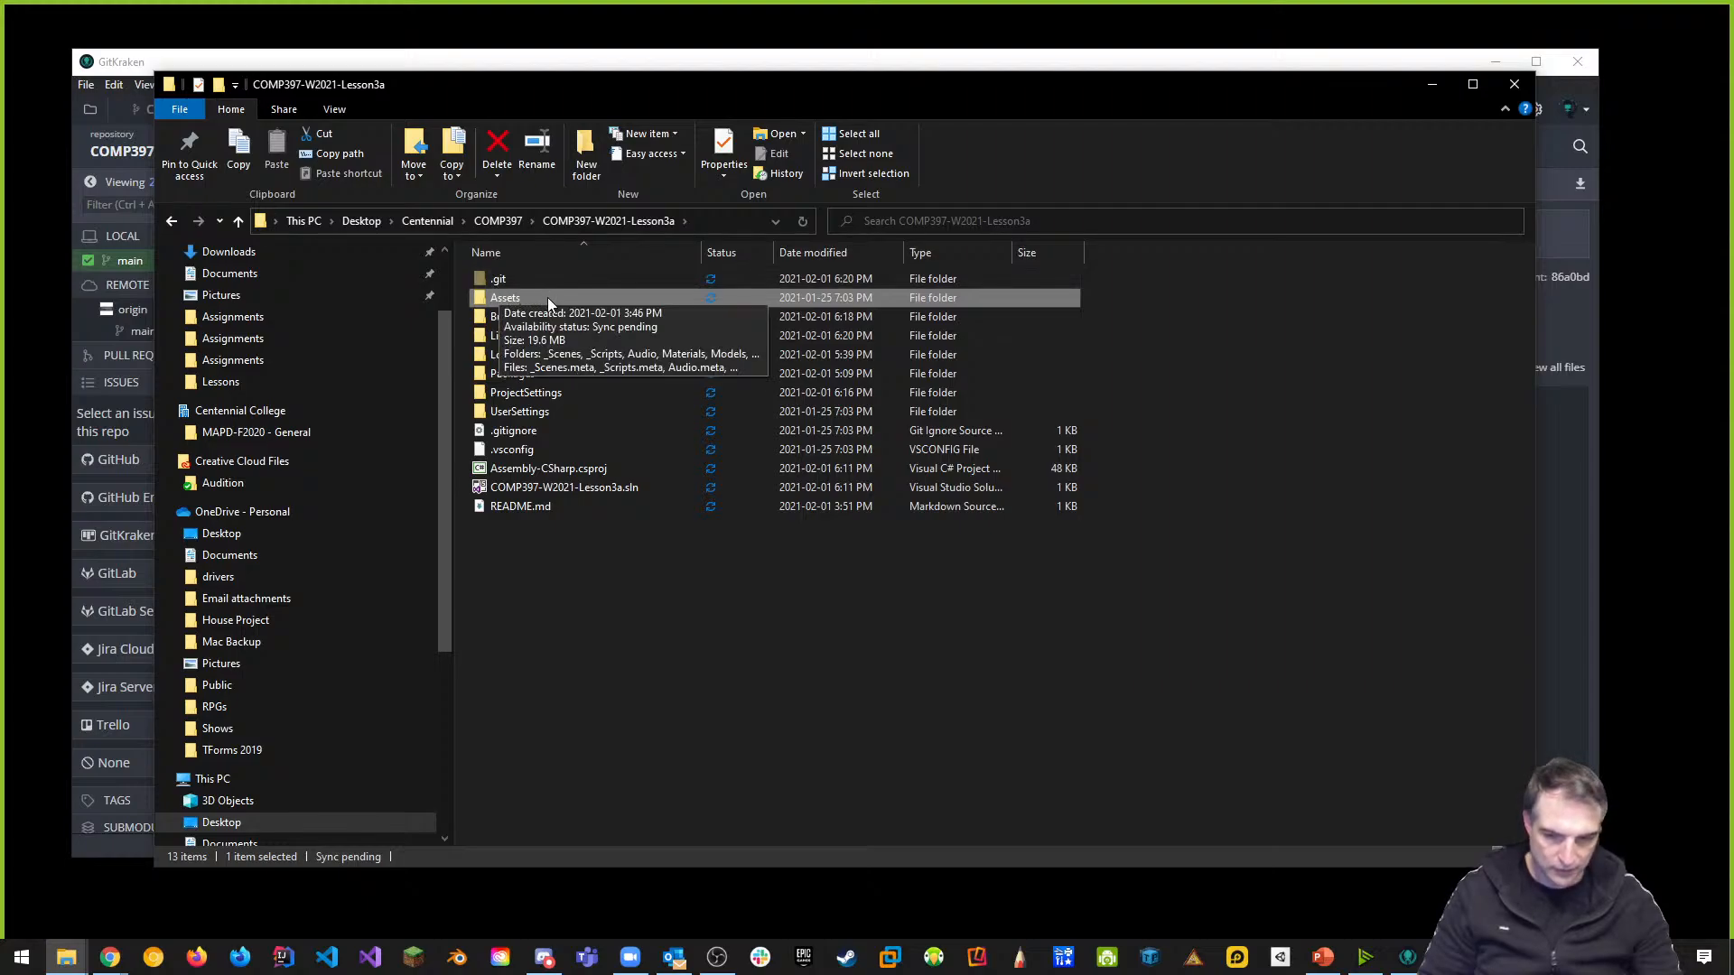
{"action": "double_click", "coordinate": [498, 315]}
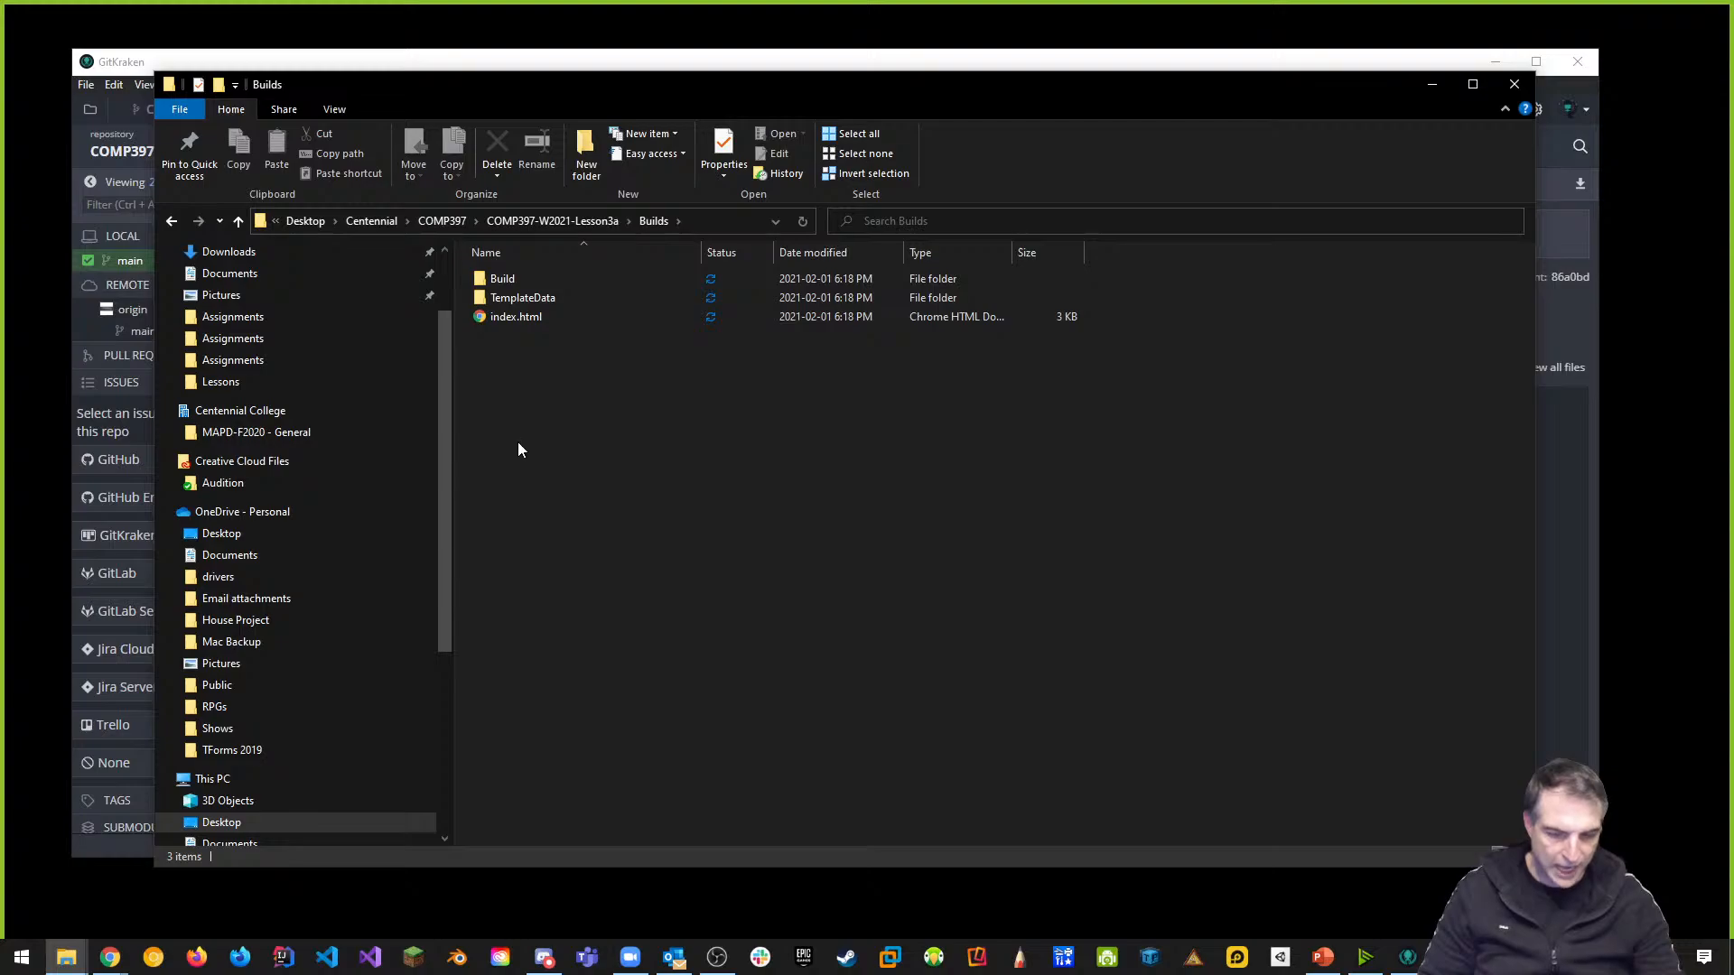
Try opening the build's index.html file directly in Google Chrome, and close the page
{"action": "left_click", "coordinate": [518, 320]}
{"action": "double_click", "coordinate": [517, 322]}
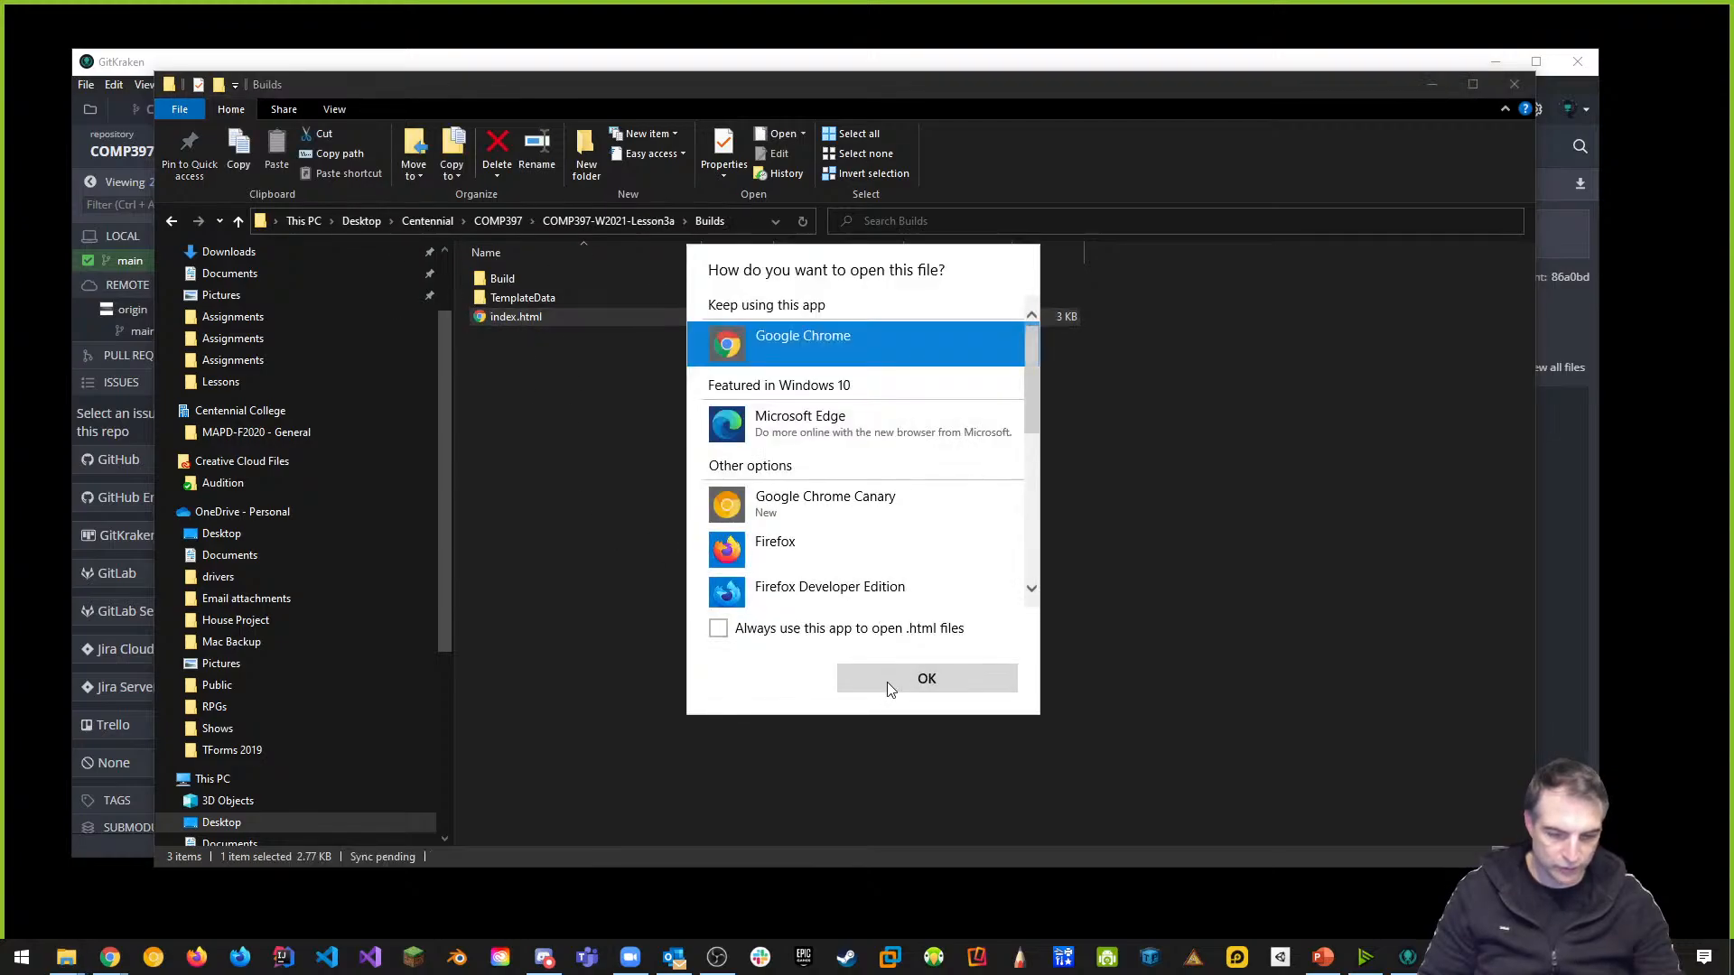
{"action": "left_click", "coordinate": [927, 681]}
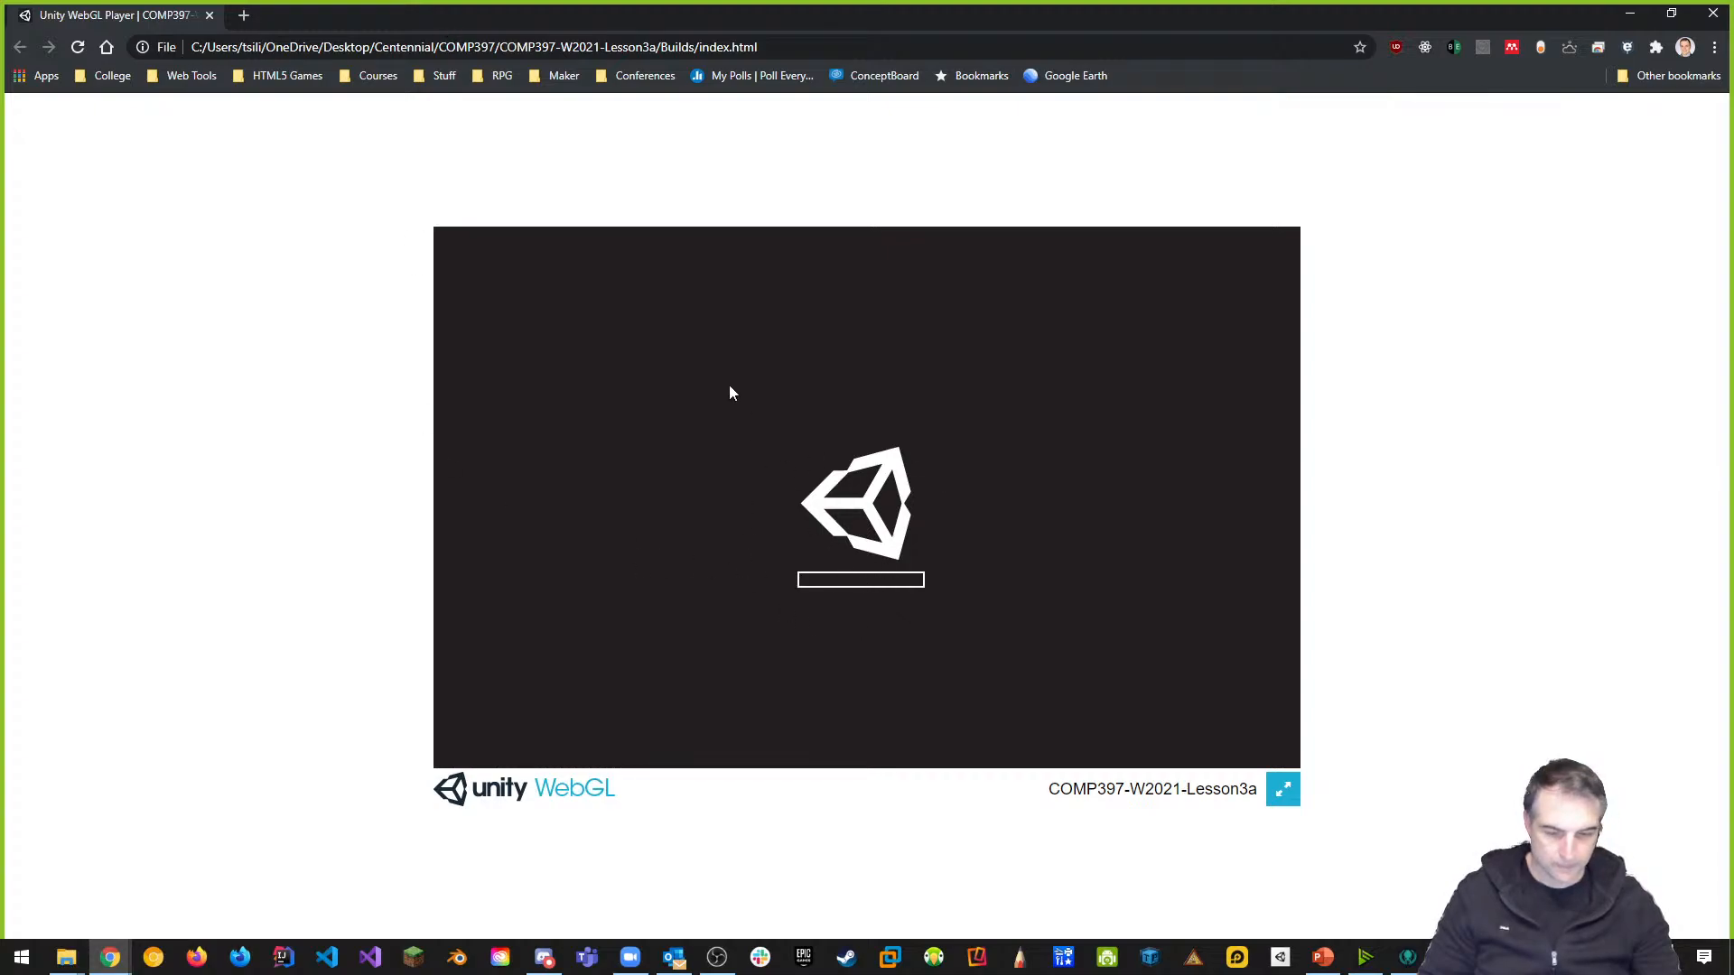
{"action": "left_click", "coordinate": [210, 17]}
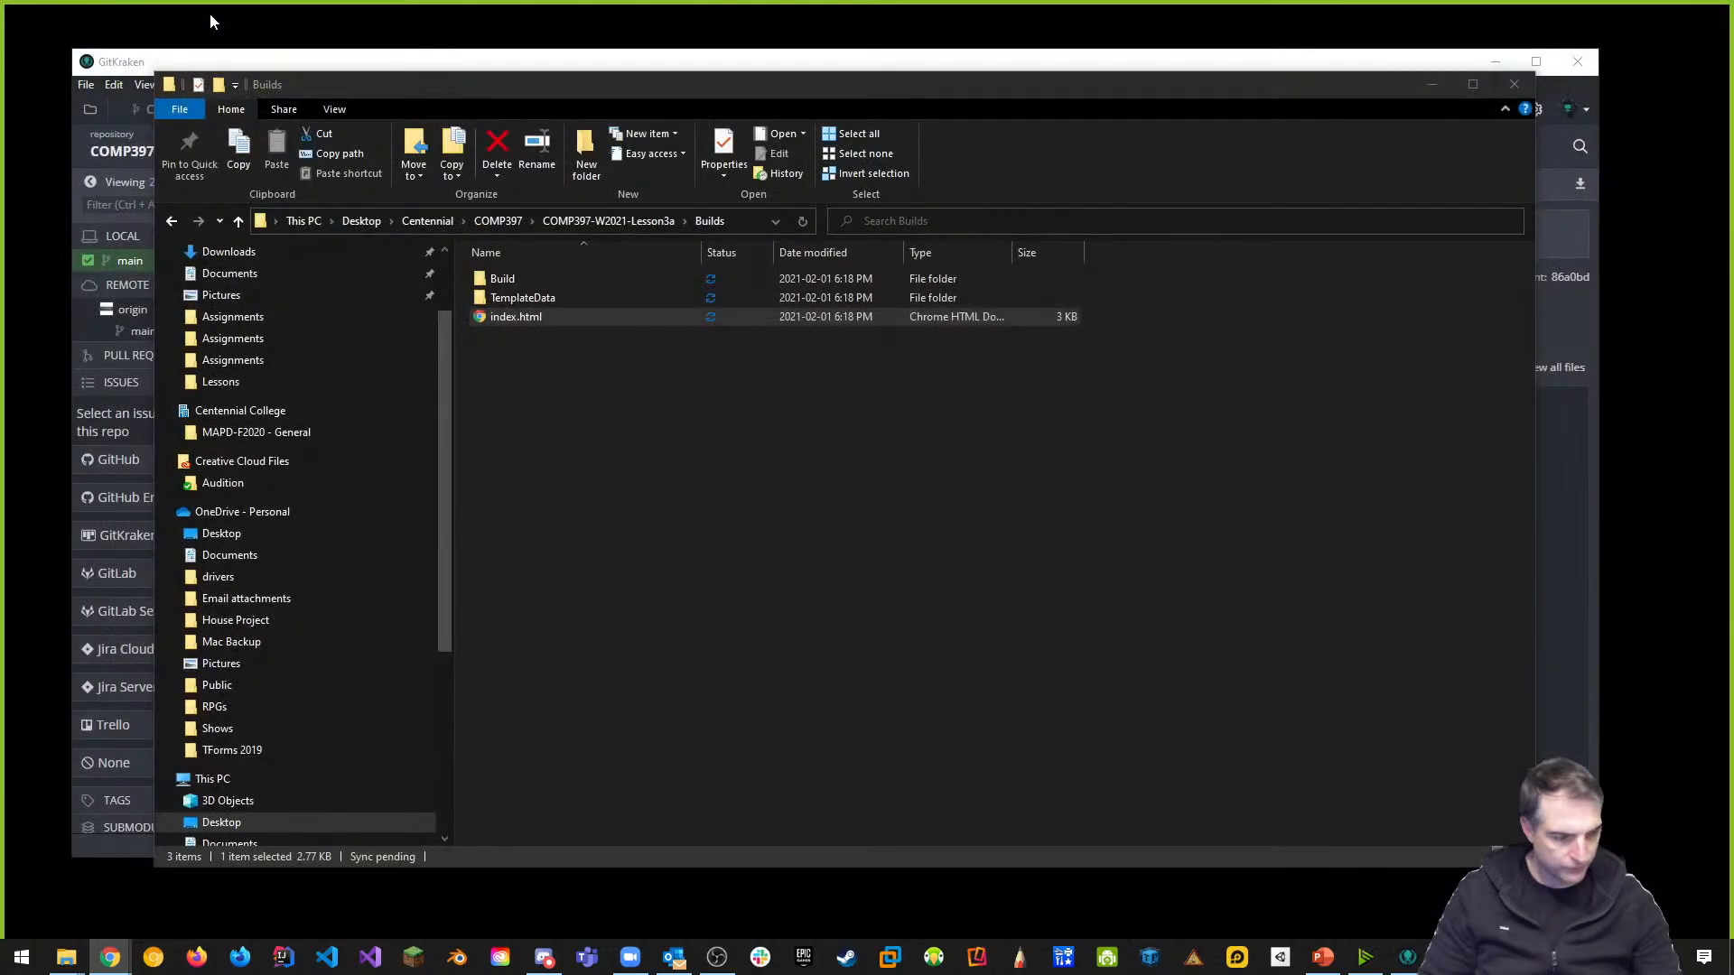
Try opening index.html once more with the default browser and with Firefox
{"action": "right_click", "coordinate": [518, 318]}
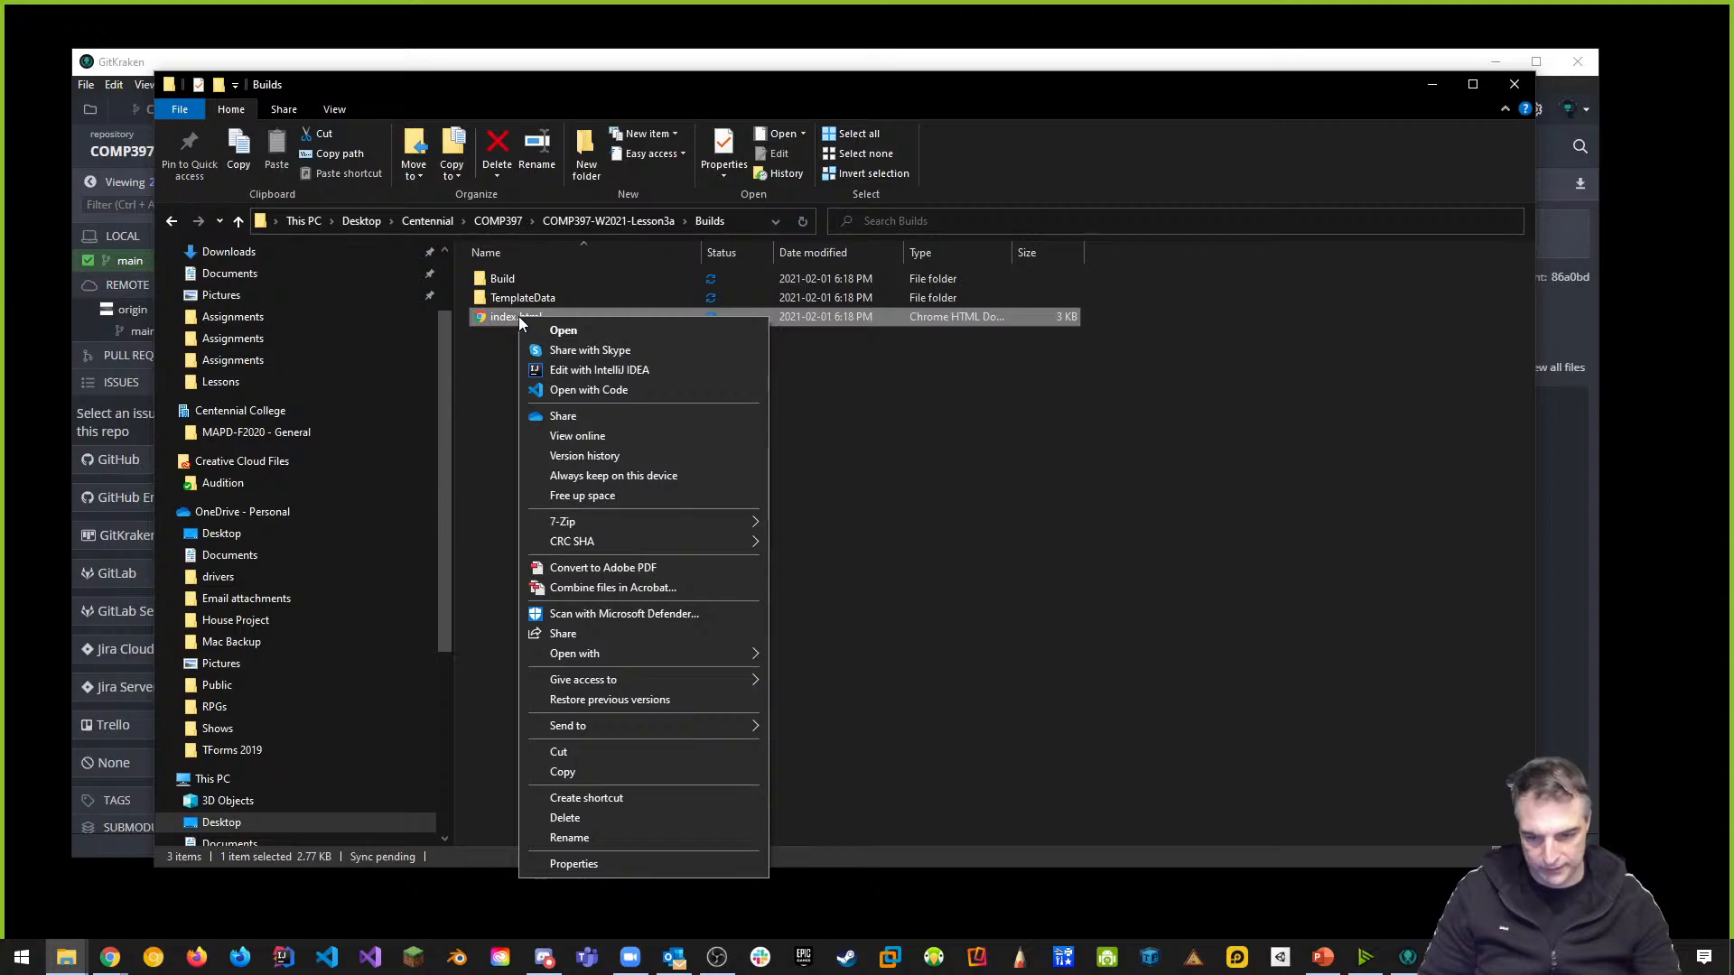
{"action": "left_click", "coordinate": [564, 330]}
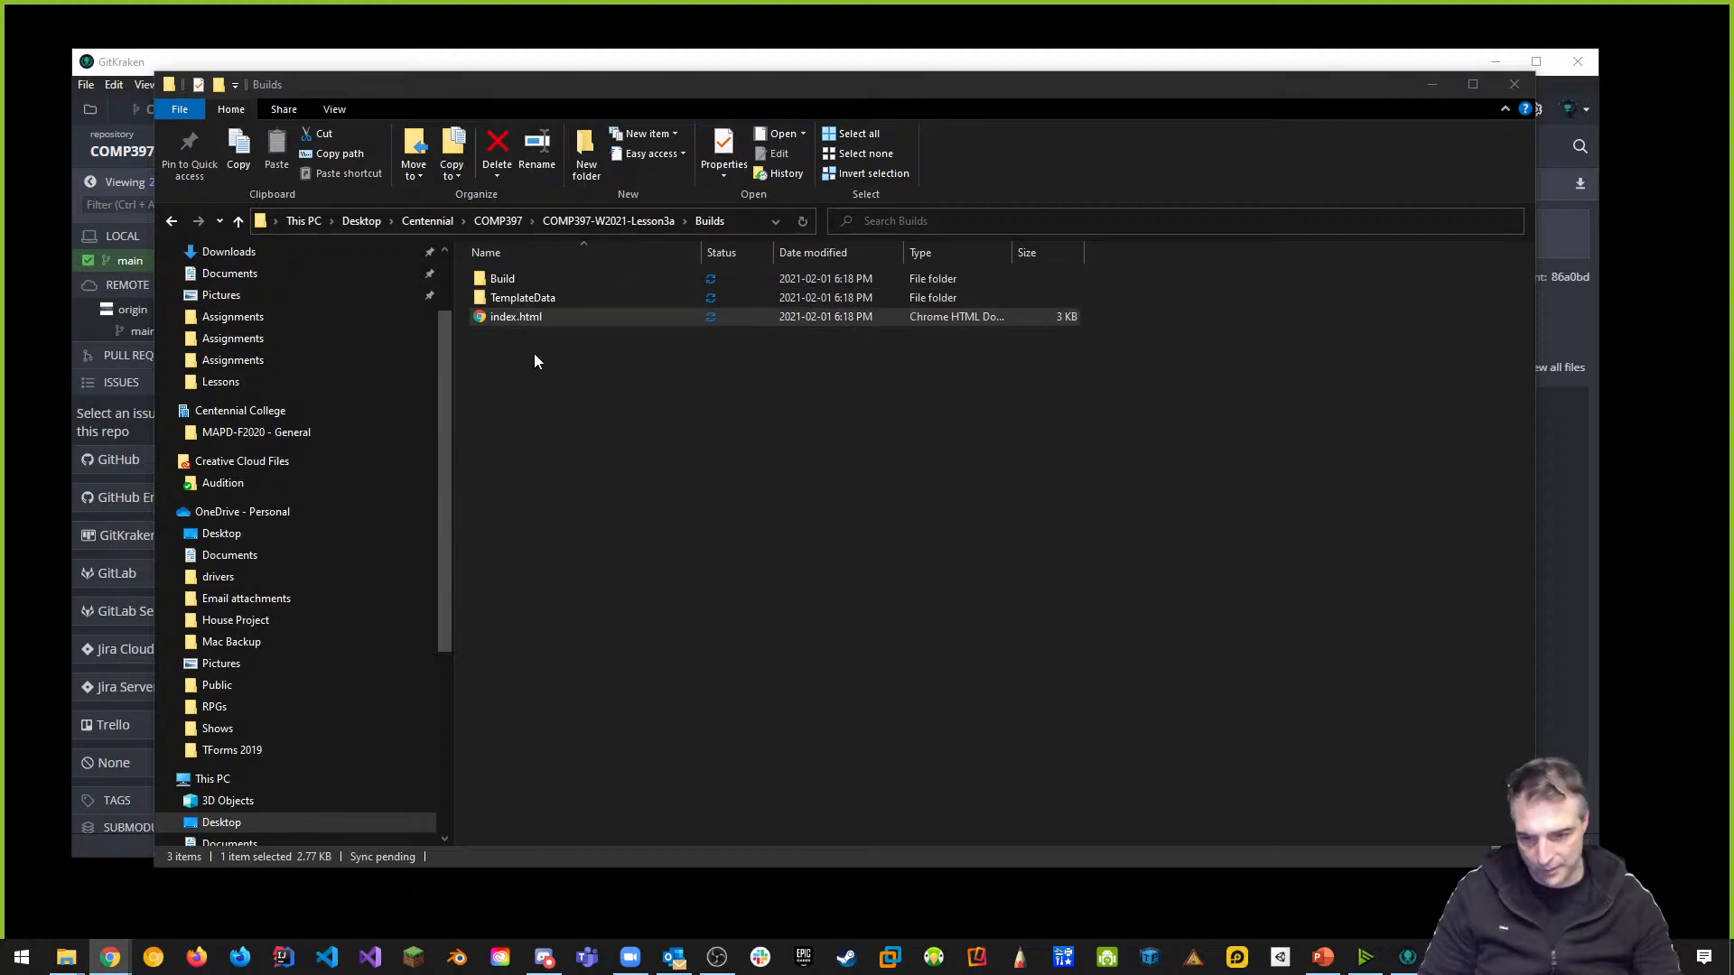
{"action": "right_click", "coordinate": [527, 316]}
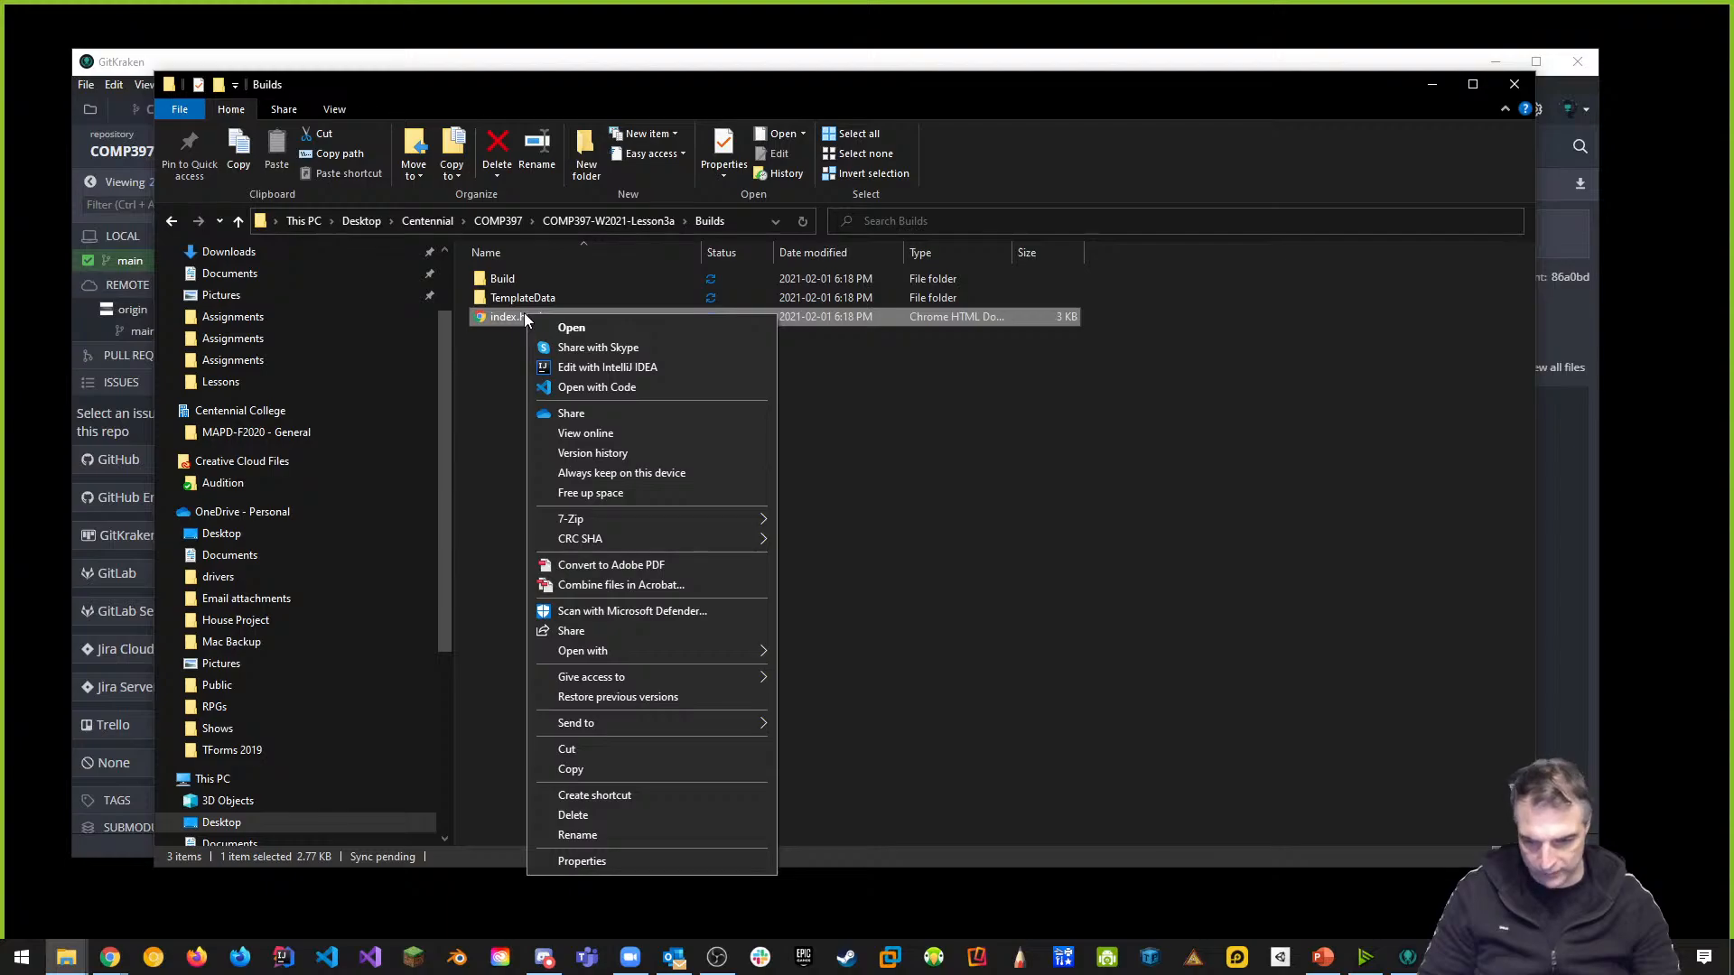
{"action": "mouse_move", "coordinate": [621, 649]}
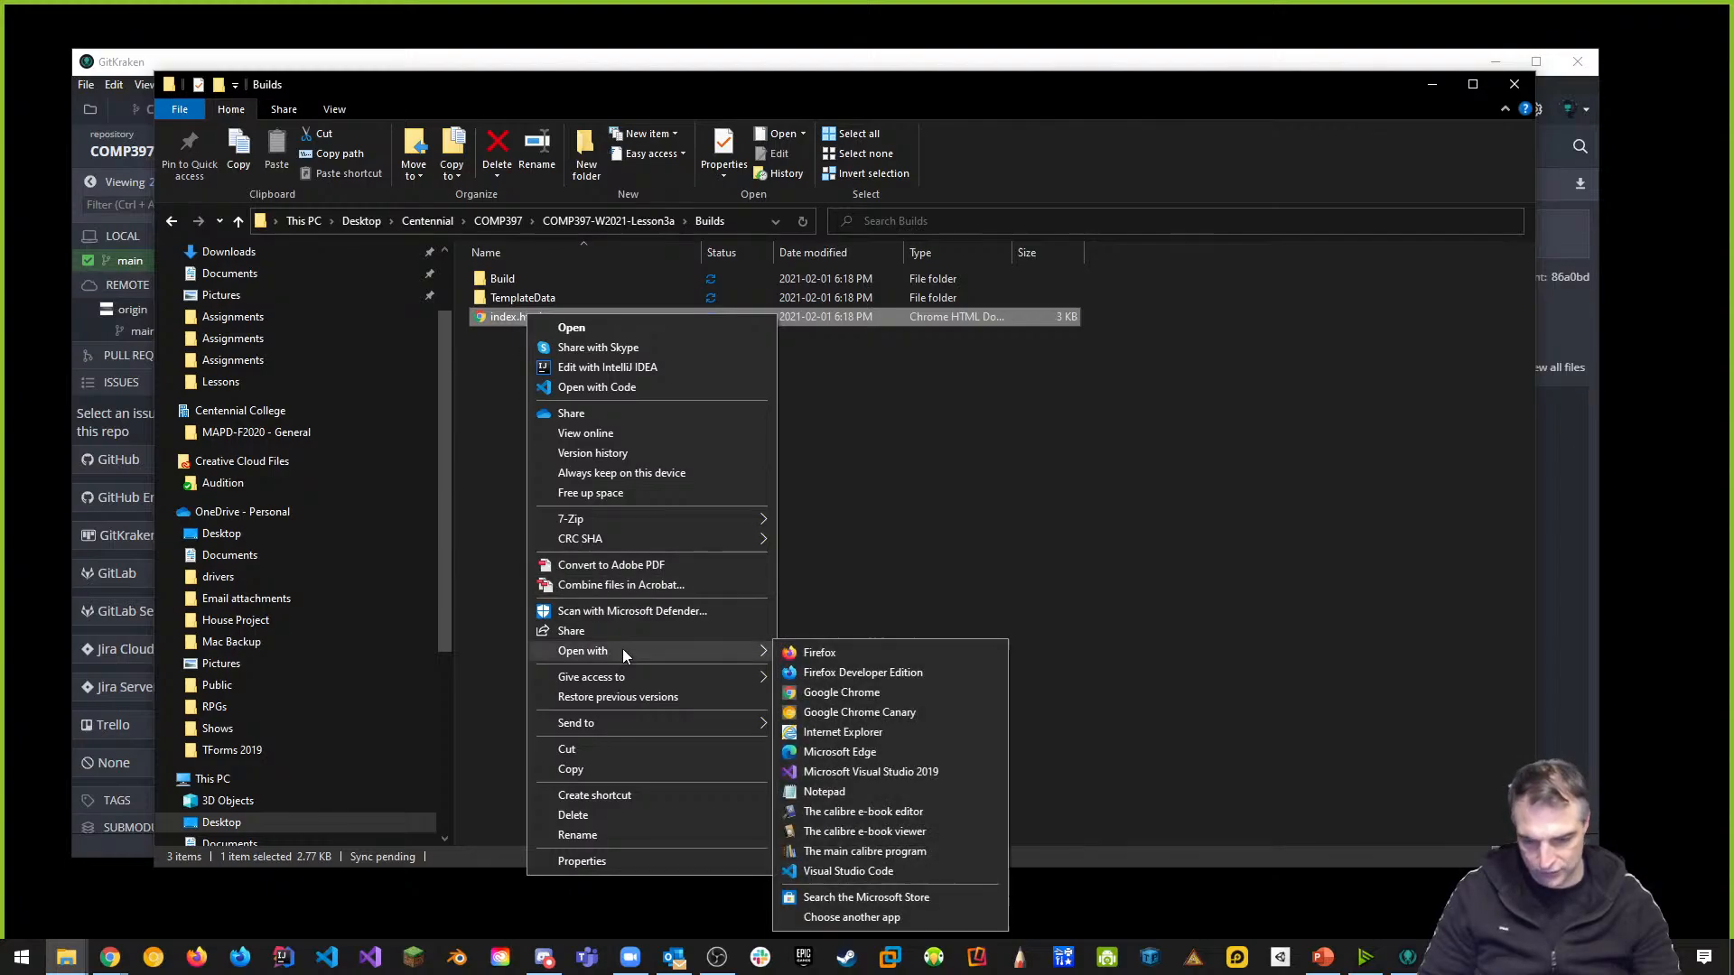
{"action": "left_click", "coordinate": [816, 654]}
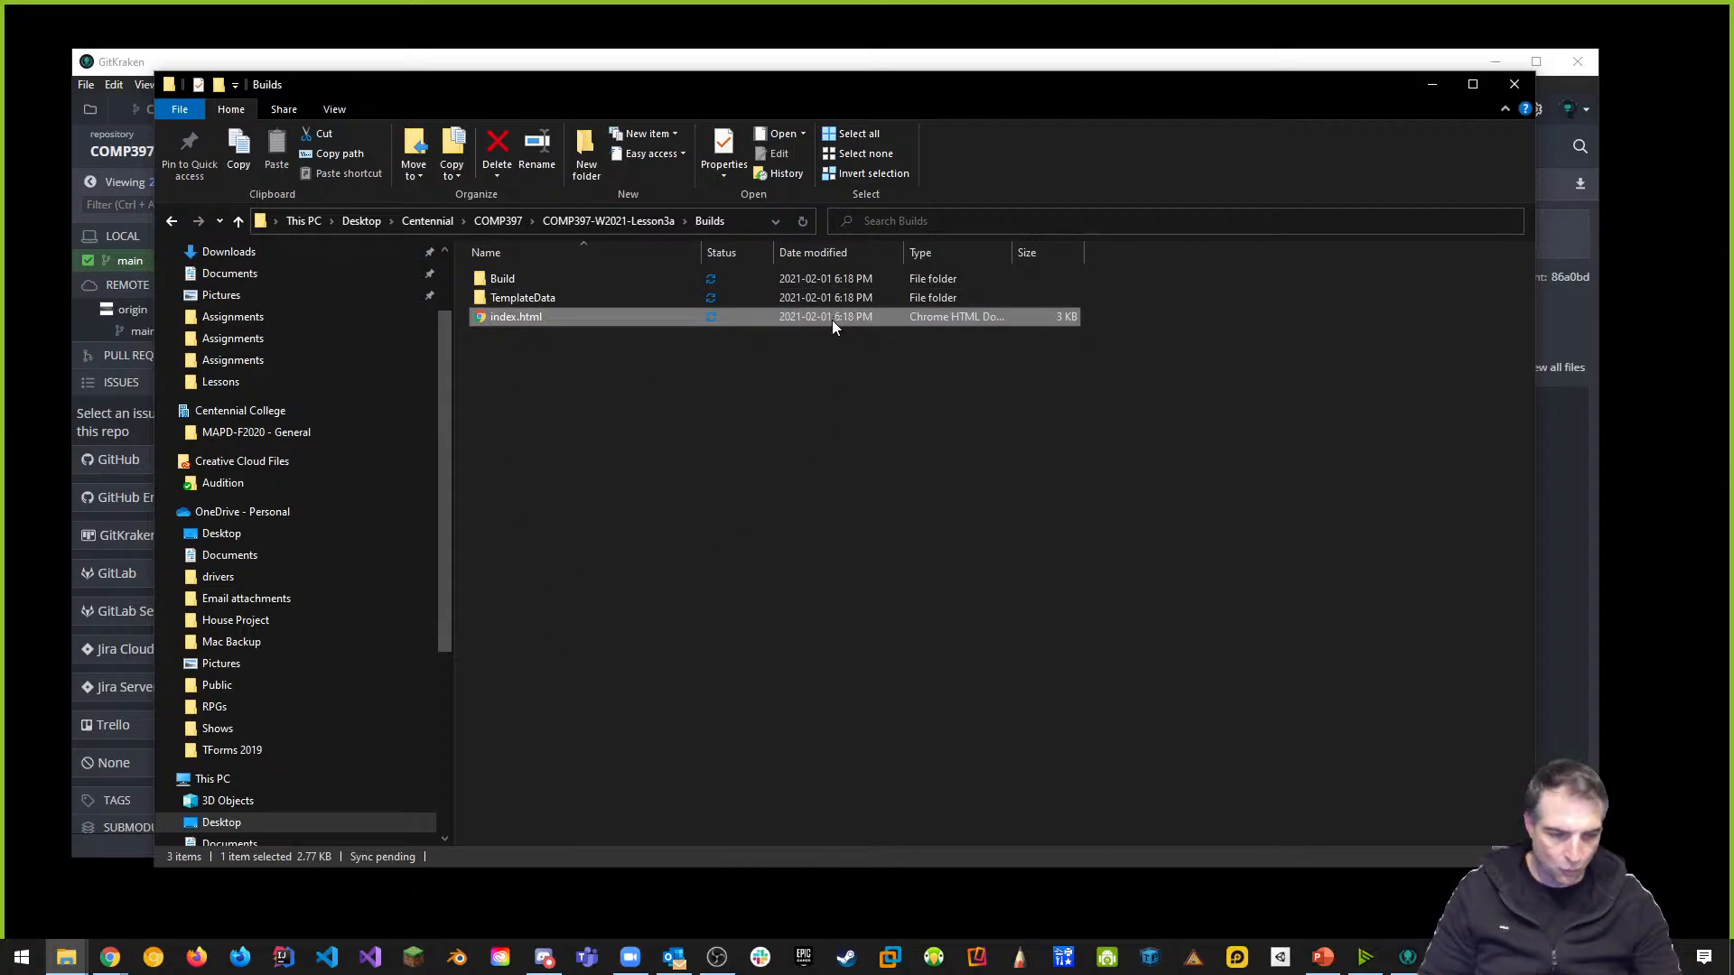
Open a Command Prompt and arrange the Builds folder window beside it so both are accessible
{"action": "left_click", "coordinate": [717, 225]}
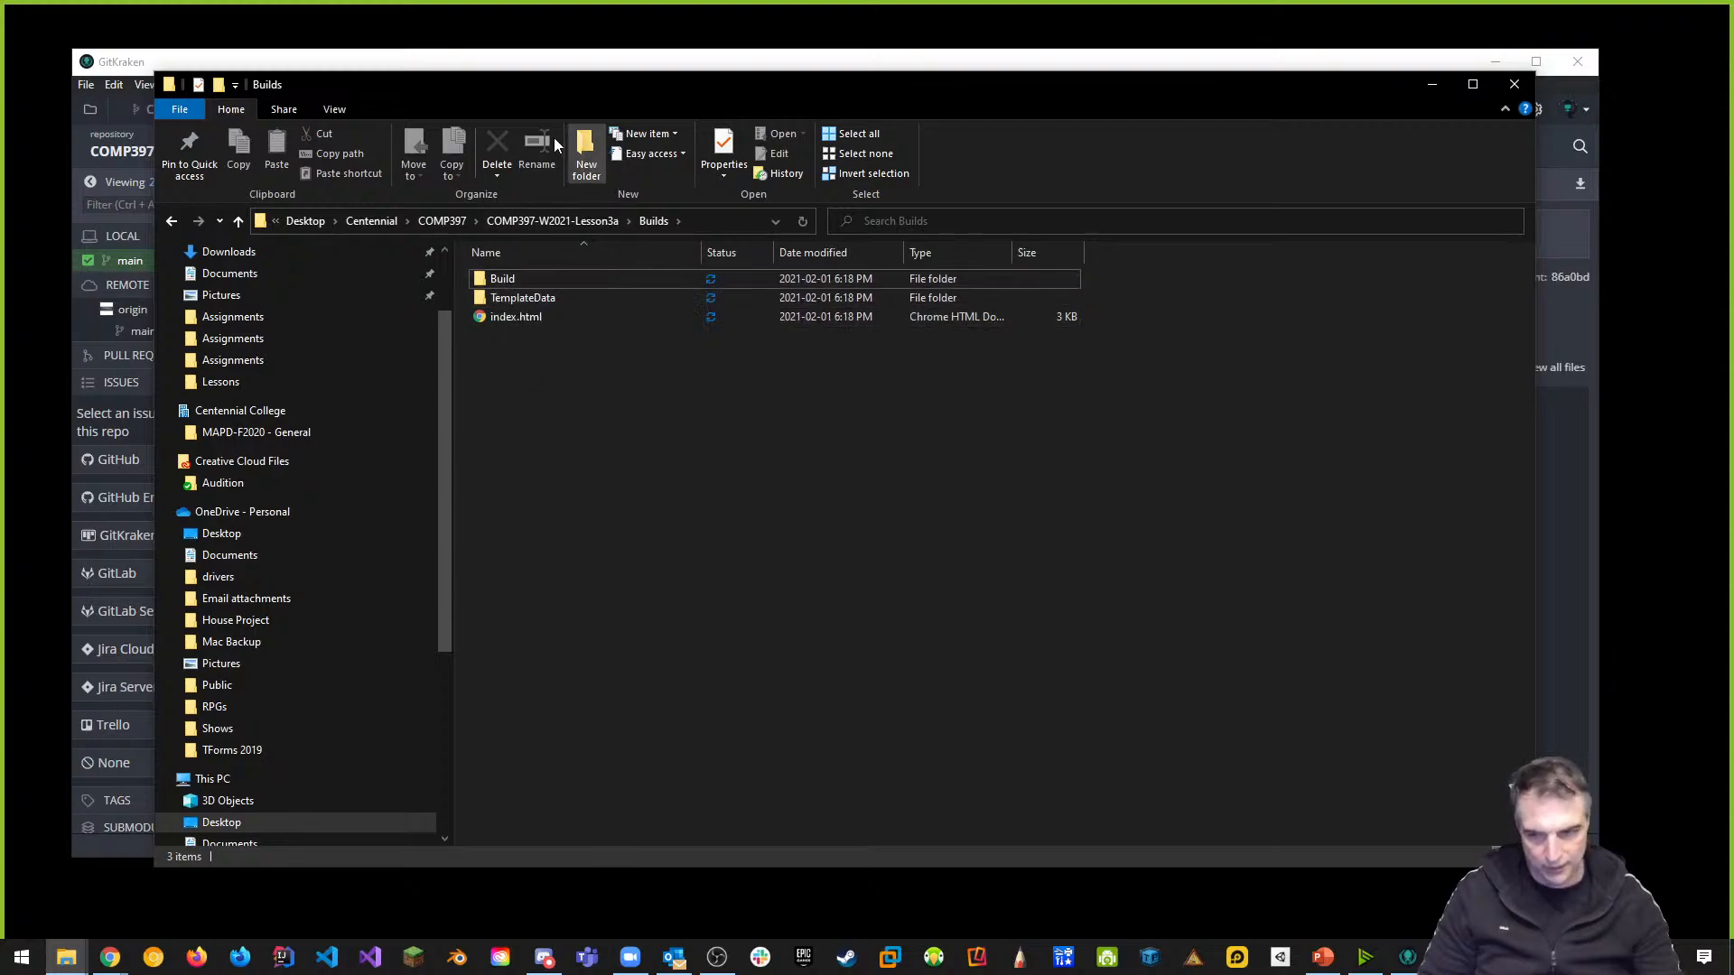
{"action": "left_click_drag", "start_coordinate": [445, 99], "coordinate": [772, 337]}
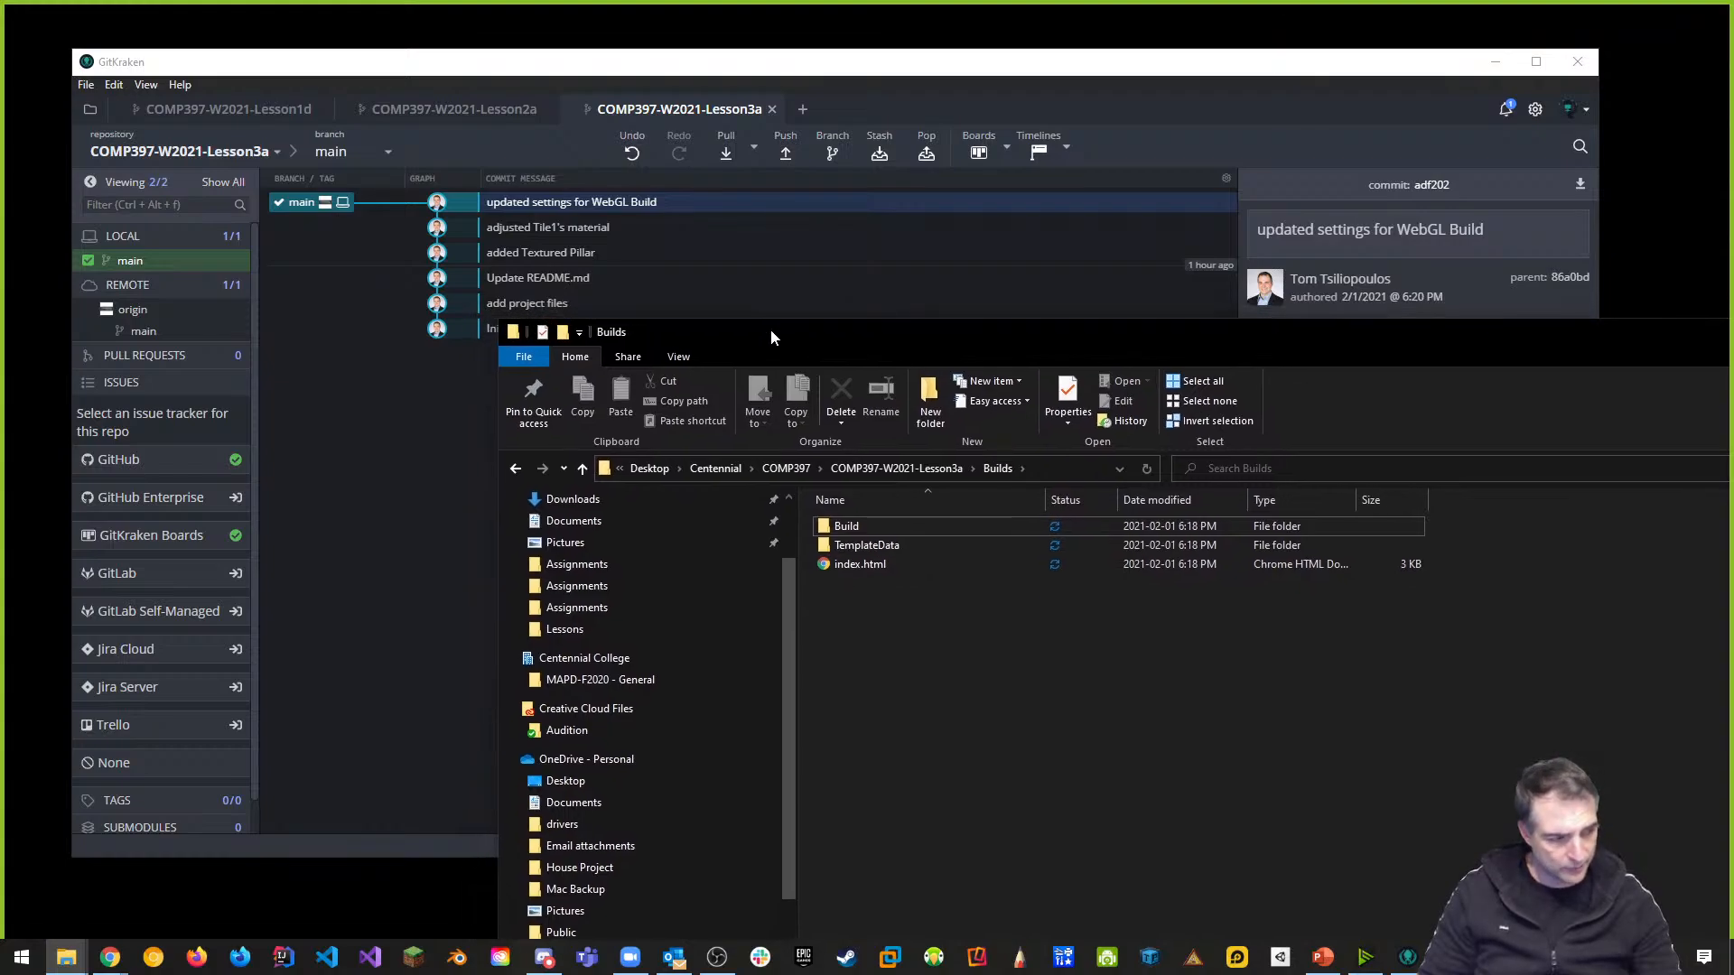
{"action": "left_click_drag", "start_coordinate": [771, 337], "coordinate": [561, 439]}
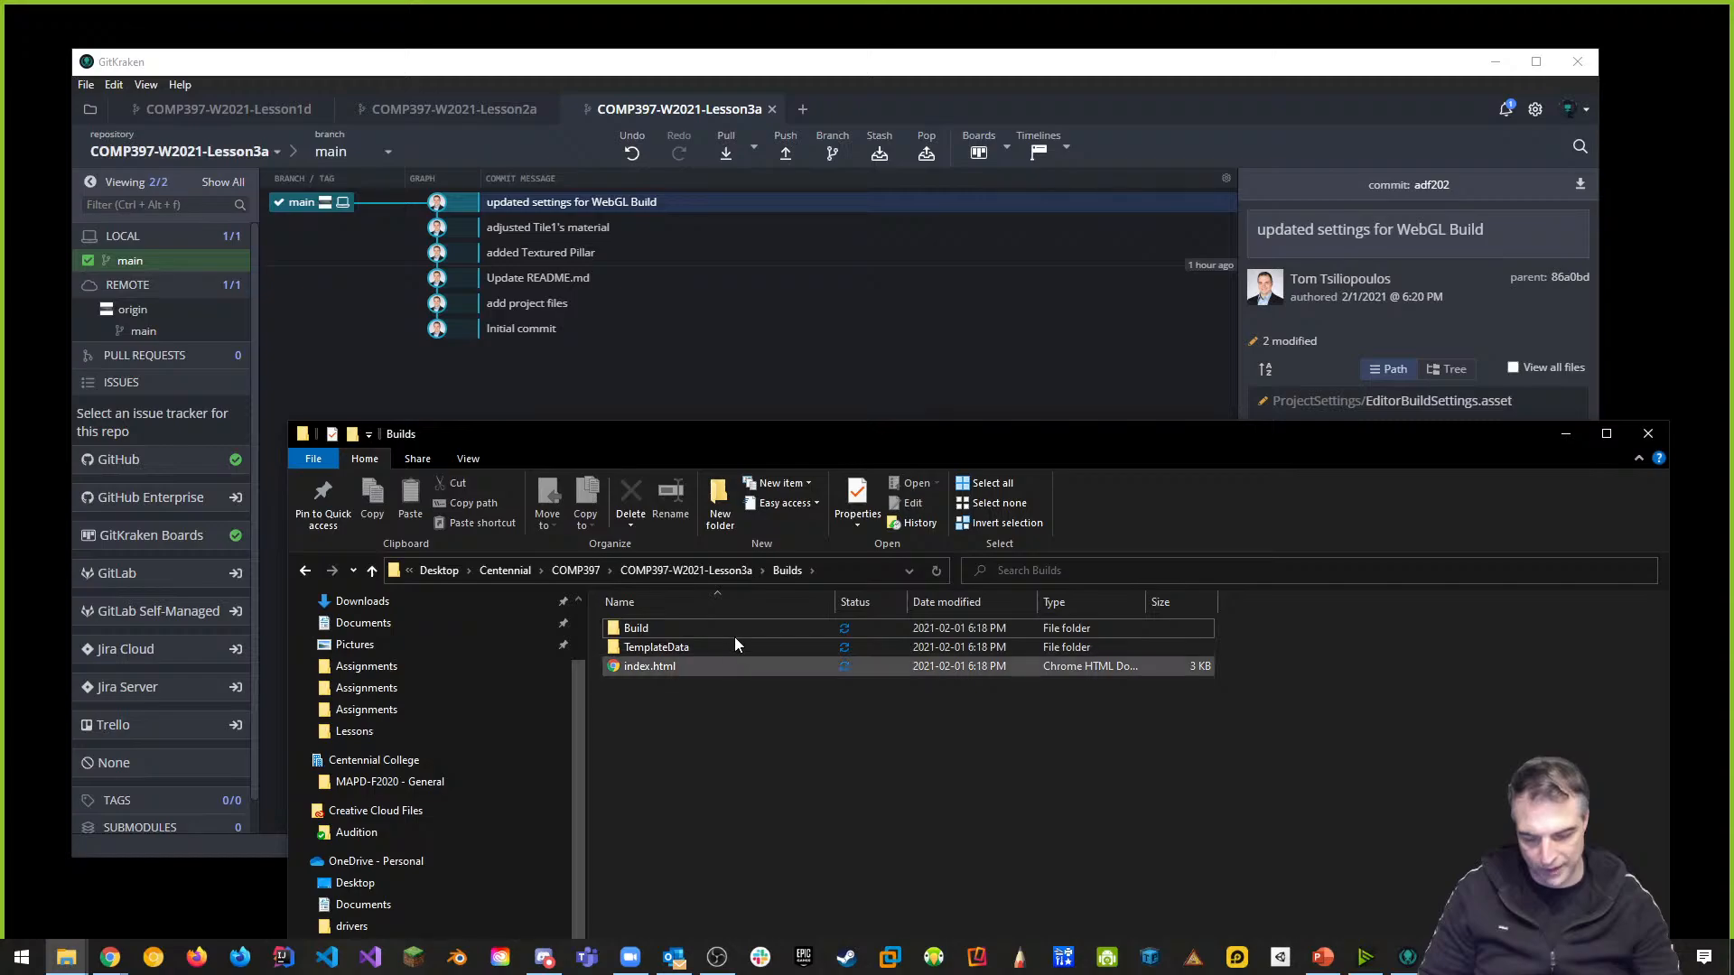
{"action": "left_click_drag", "start_coordinate": [817, 435], "coordinate": [930, 321]}
{"action": "left_click", "coordinate": [23, 959]}
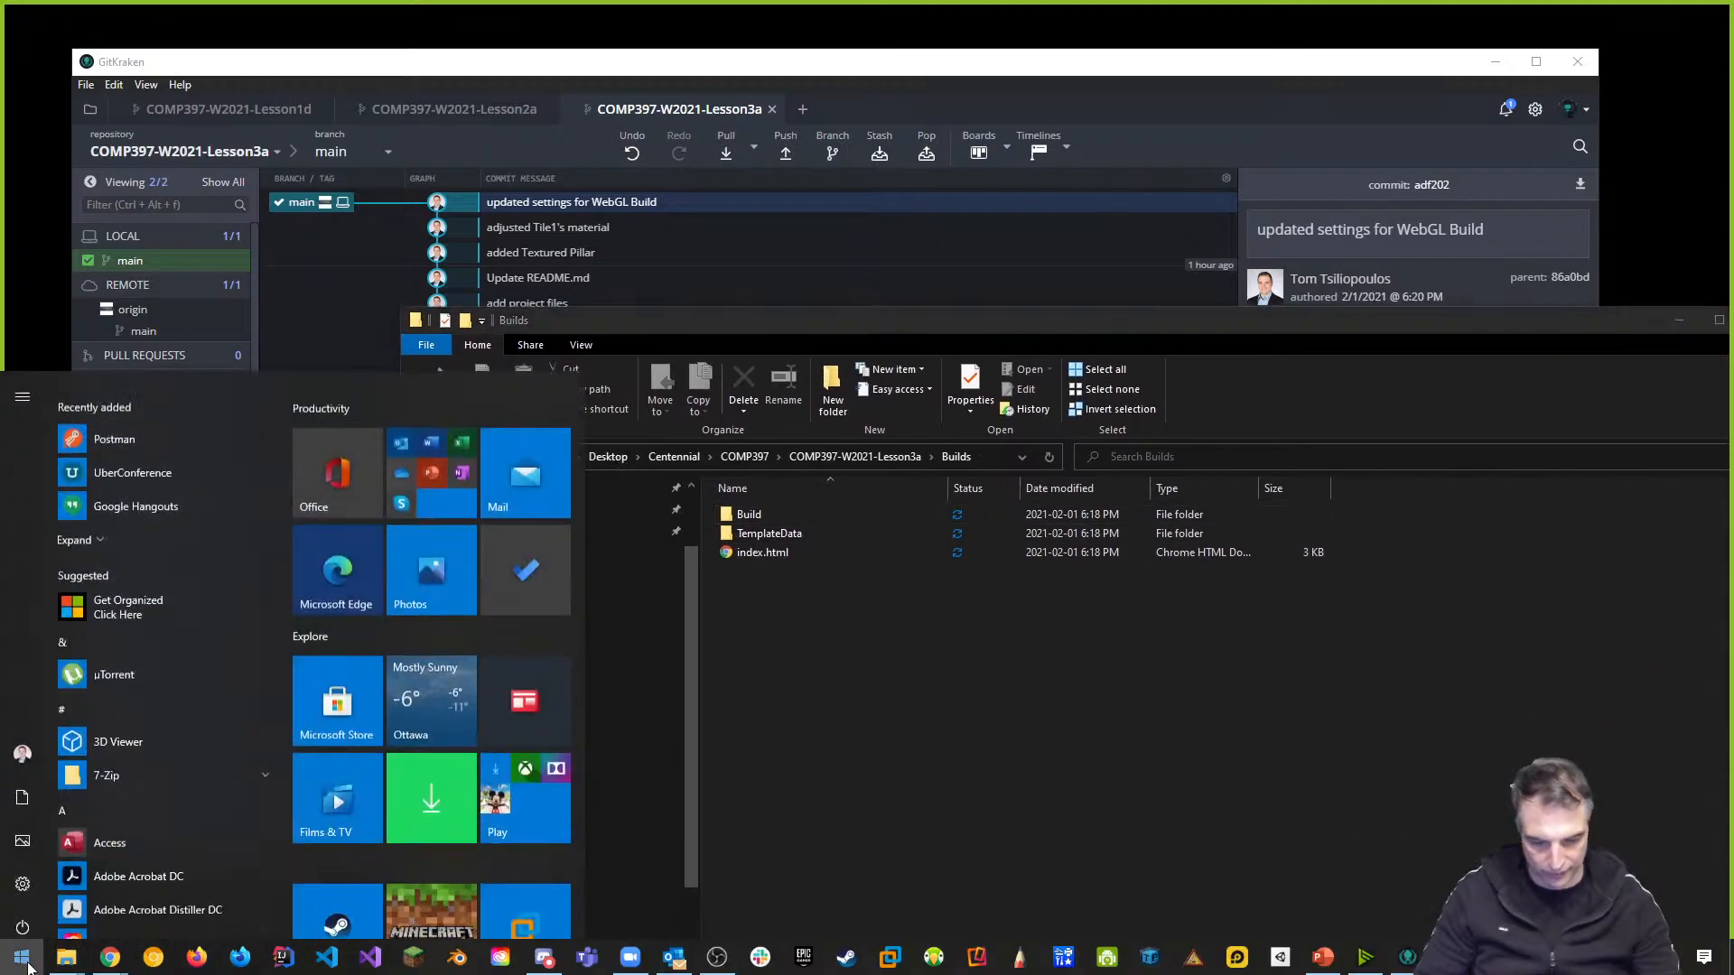
{"action": "type", "text": "cmd"}
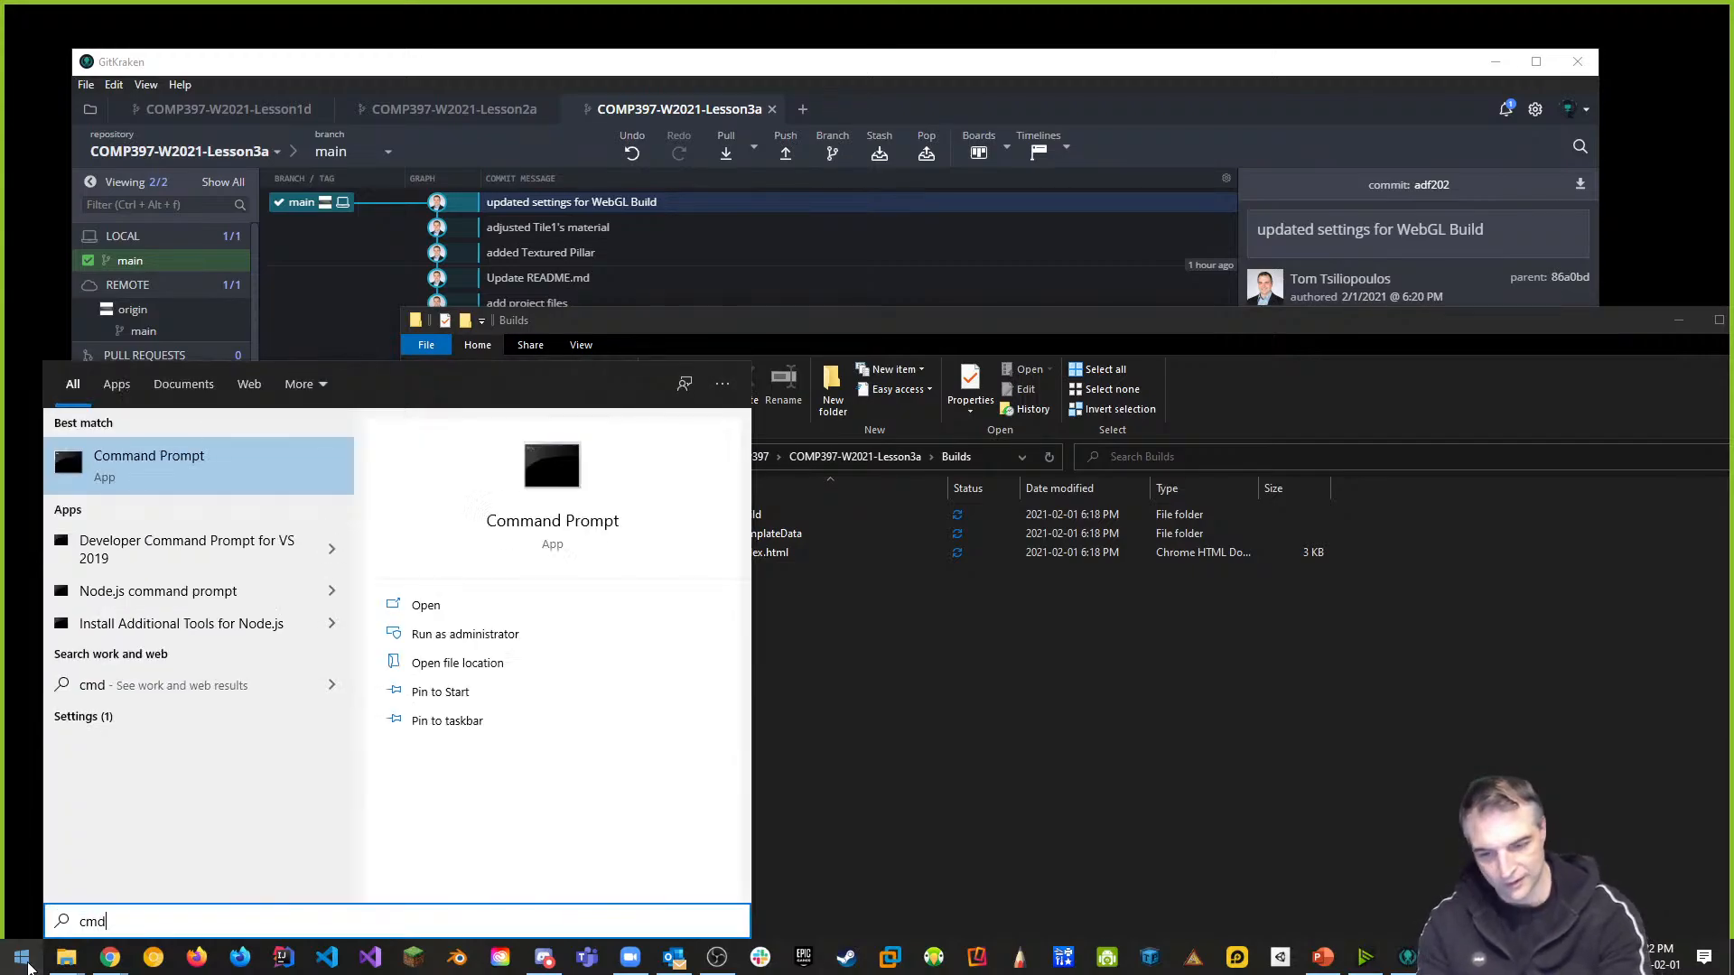
{"action": "key", "text": "Return"}
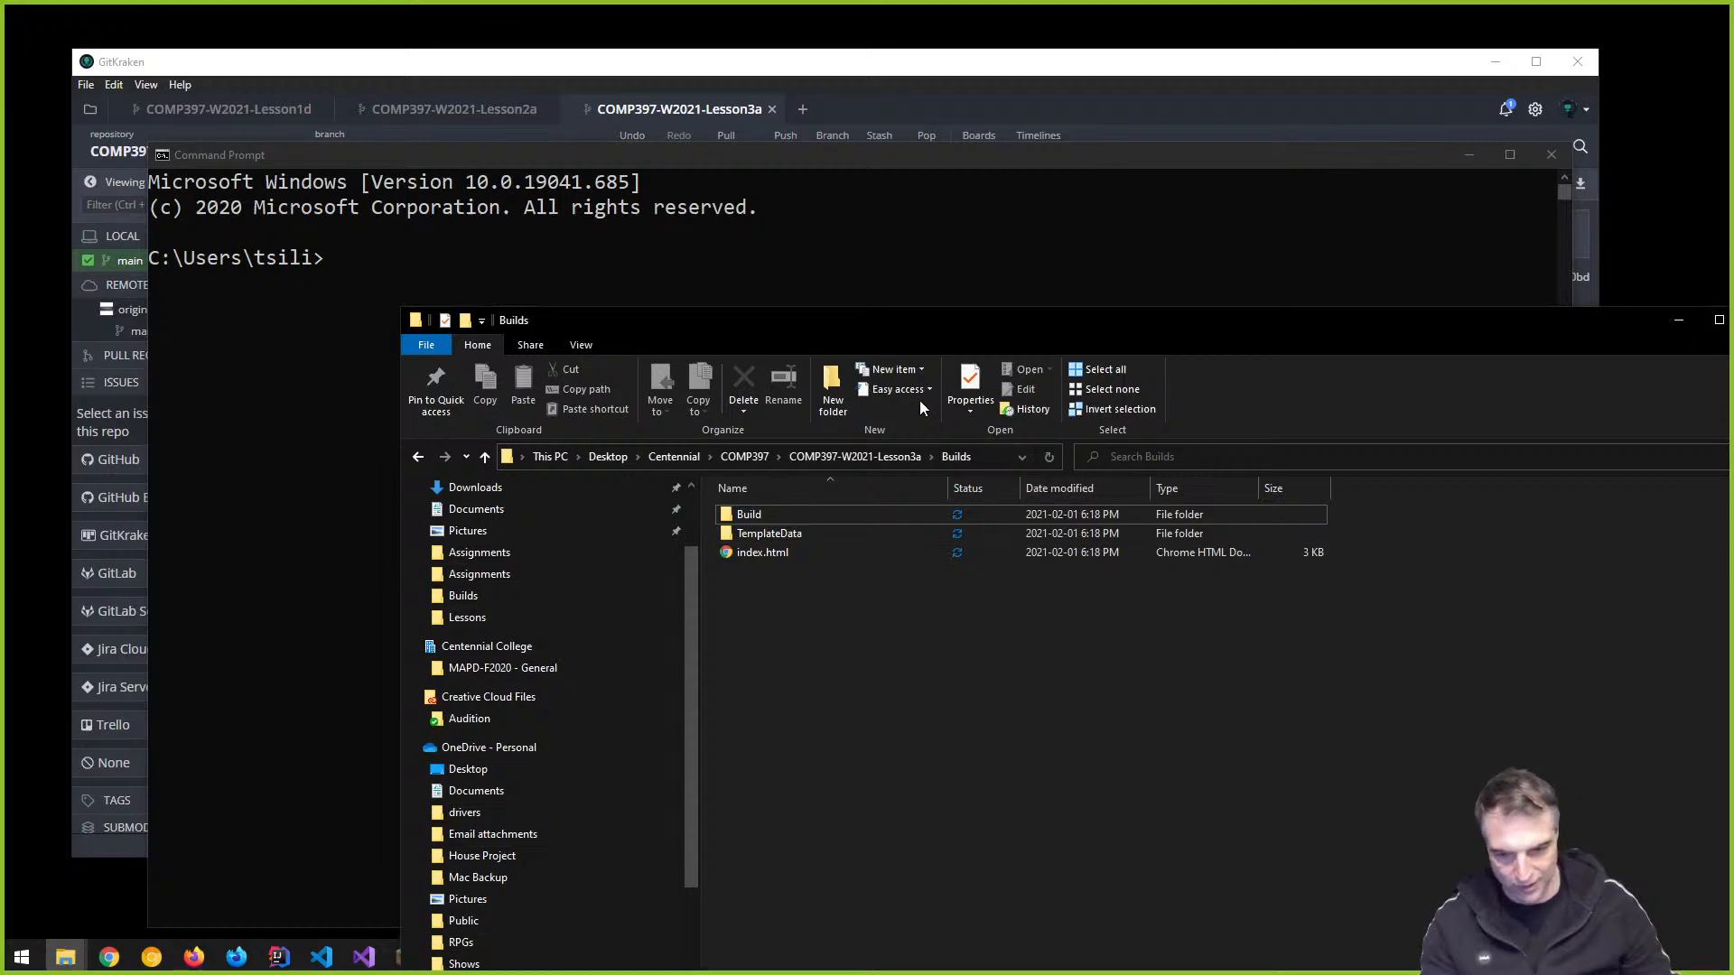
{"action": "left_click_drag", "start_coordinate": [783, 328], "coordinate": [1080, 247]}
{"action": "left_click", "coordinate": [421, 274]}
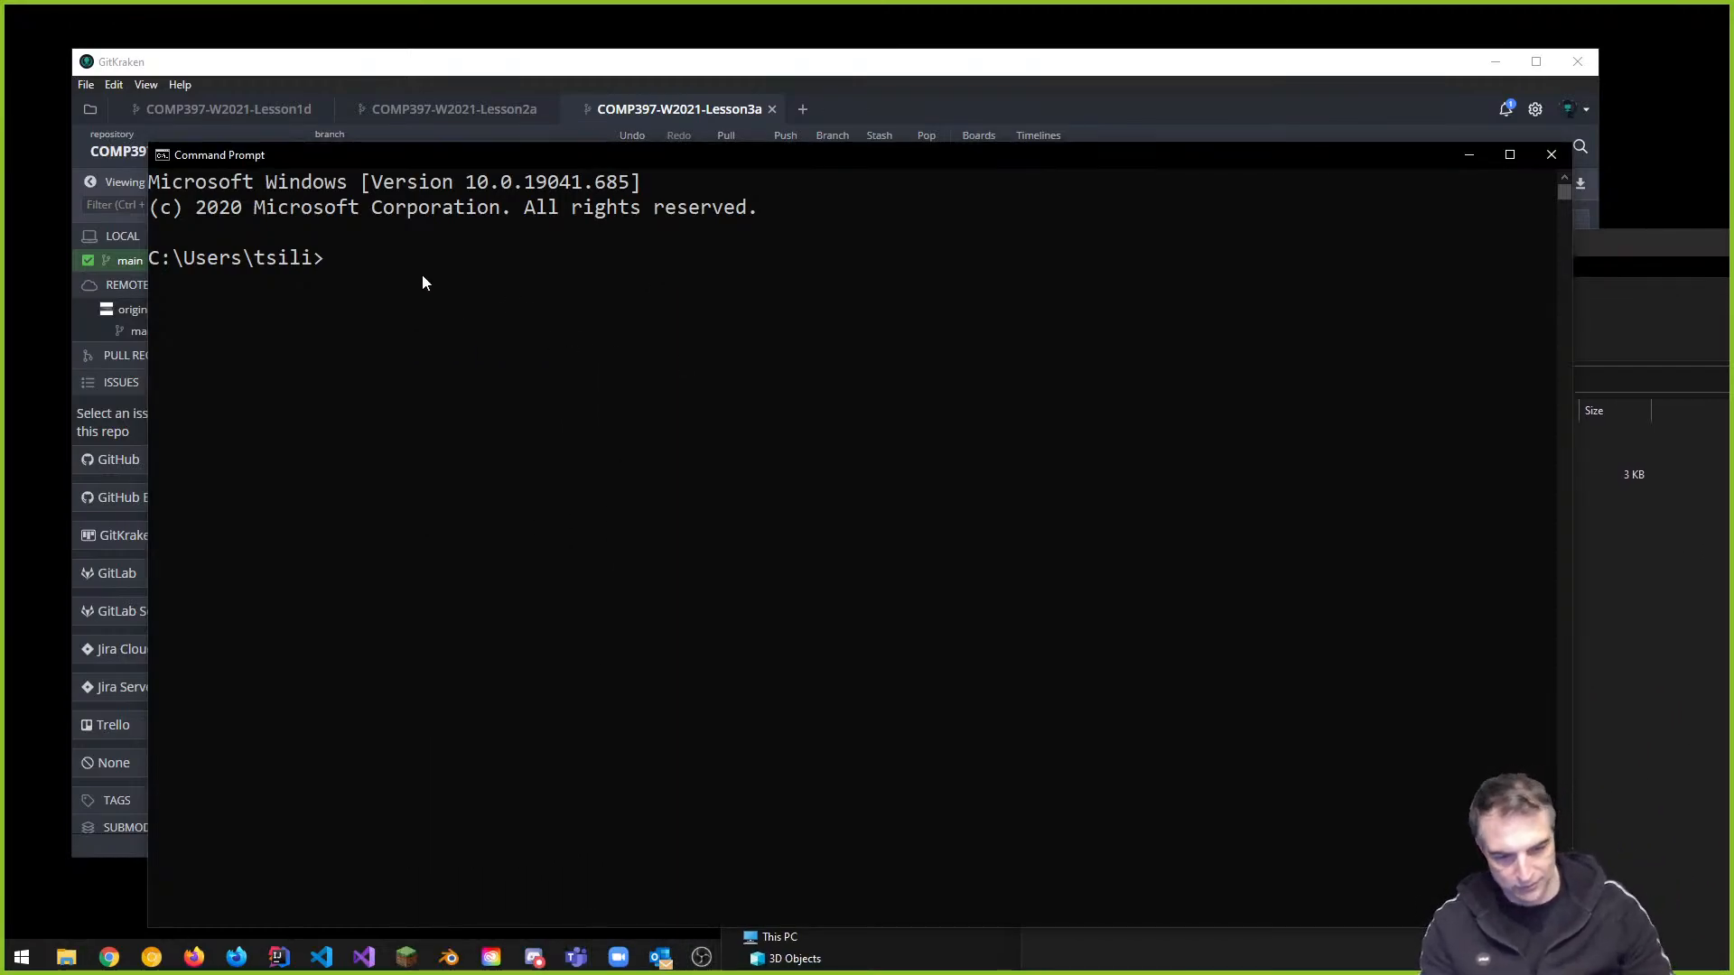
{"action": "left_click", "coordinate": [1602, 591]}
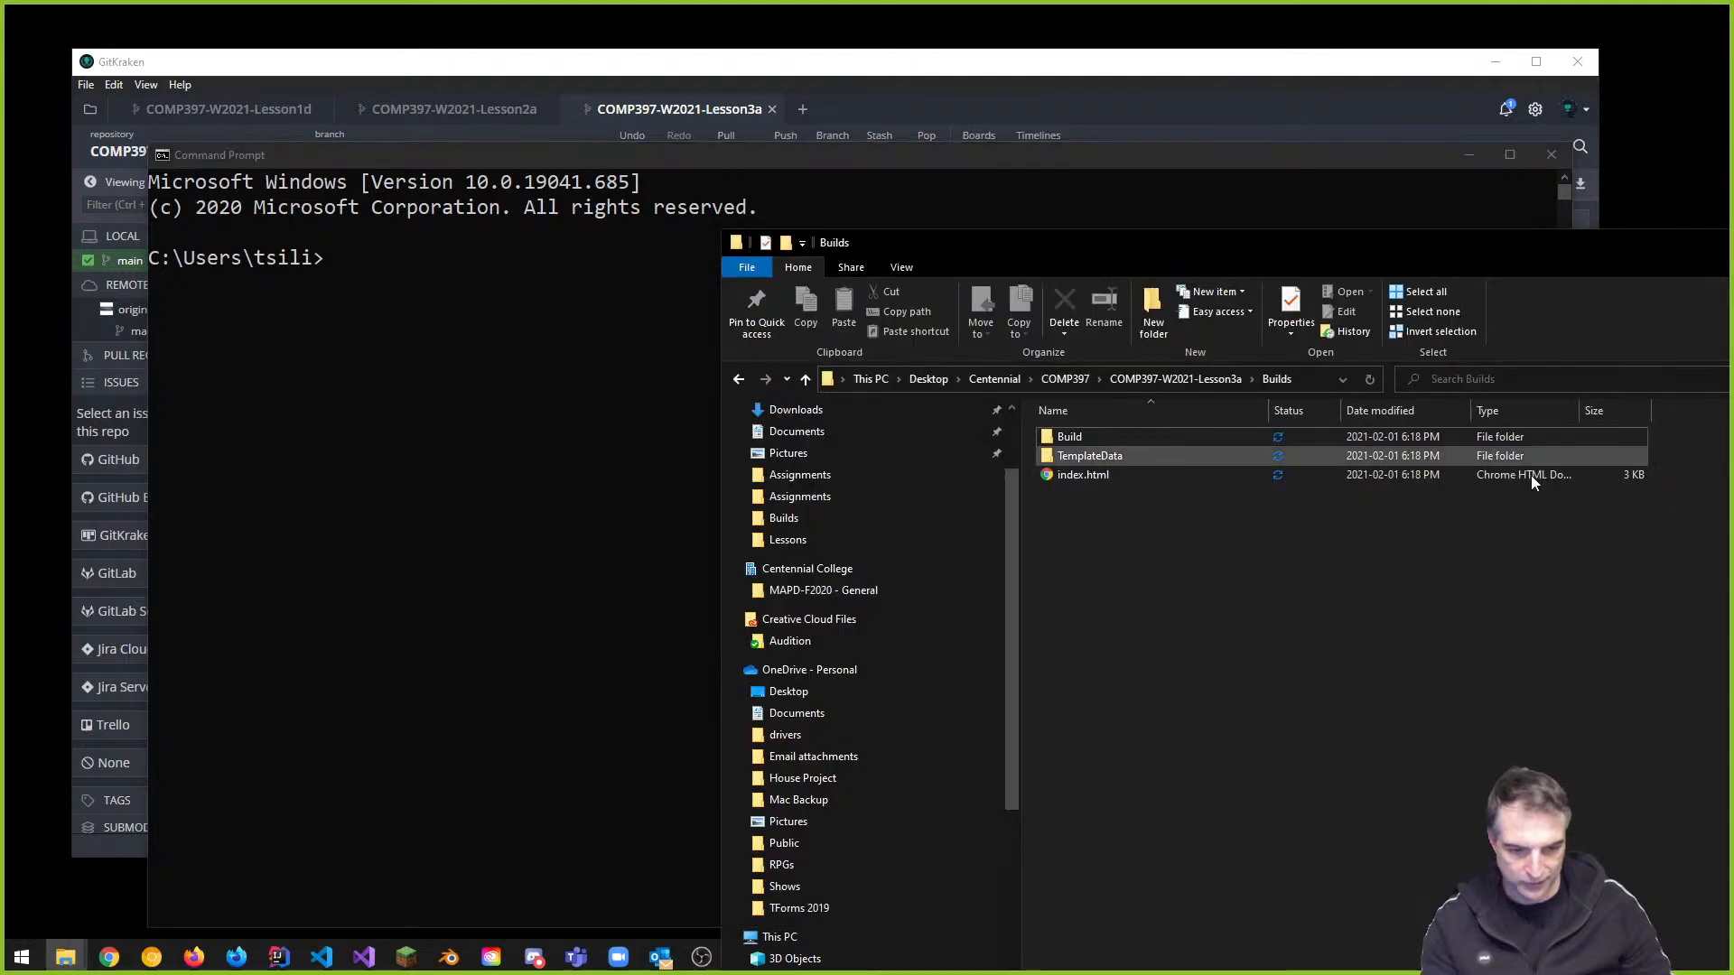
Change the Command Prompt's directory to the Builds folder inside COMP397-W2021-Lesson3a, taking the folder's path from File Explorer
{"action": "left_click", "coordinate": [1174, 378]}
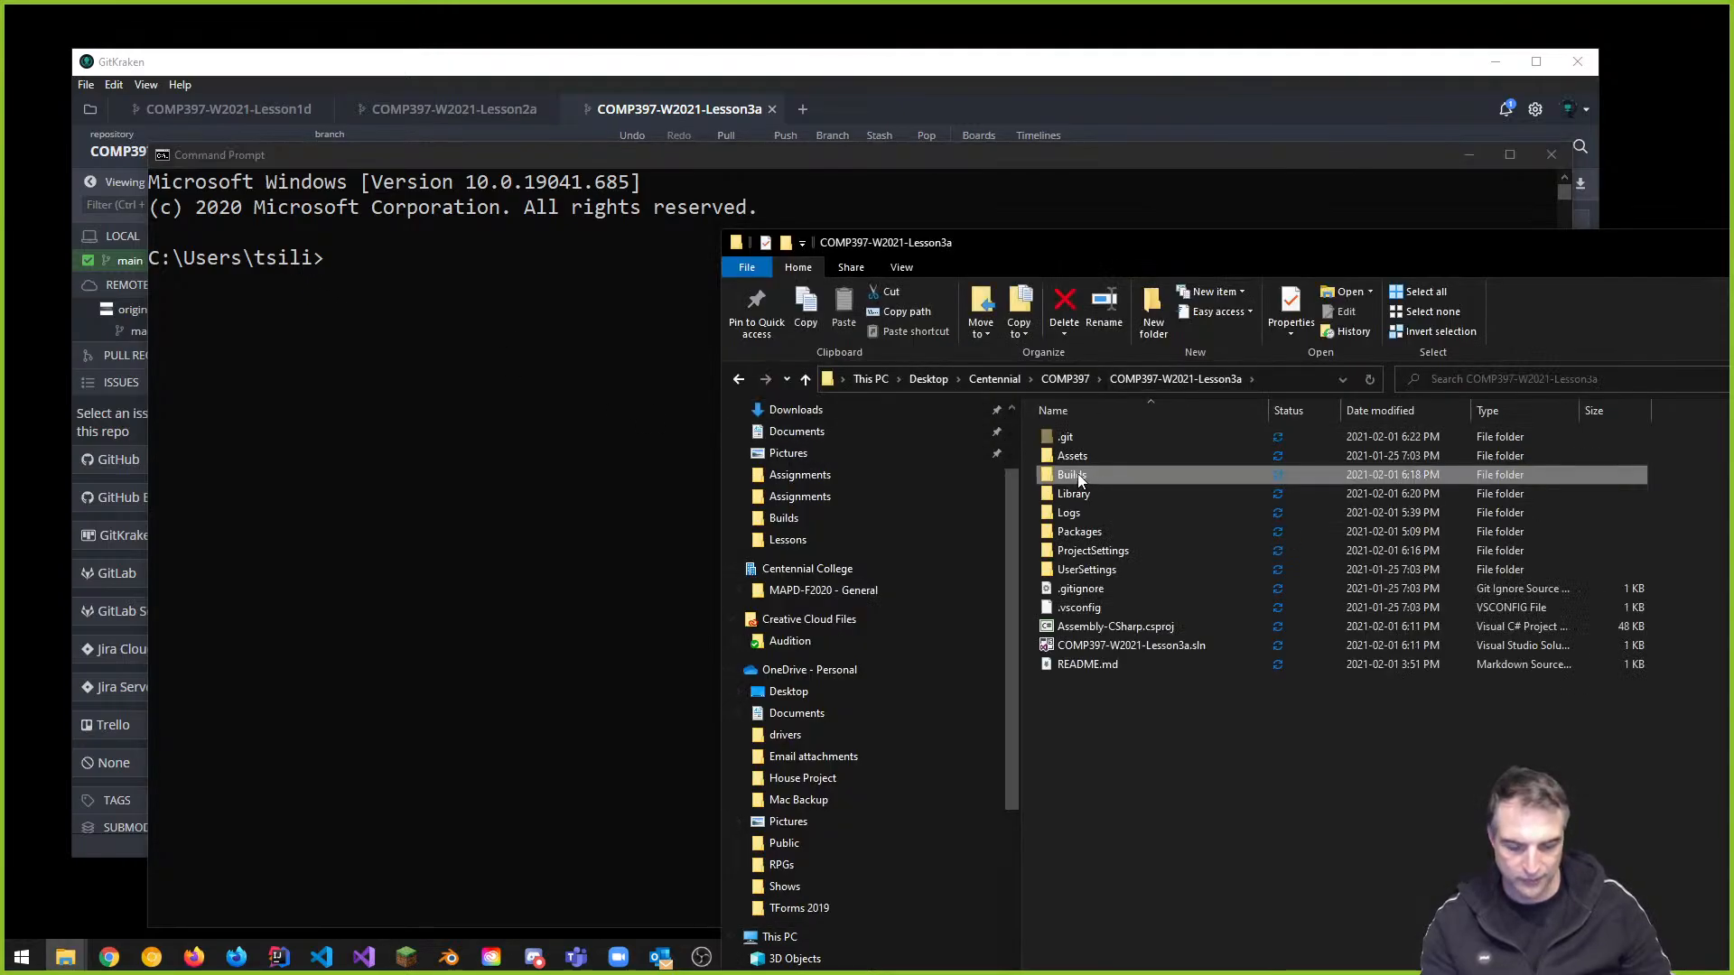
{"action": "left_click", "coordinate": [590, 364]}
{"action": "type", "text": "cd"}
{"action": "left_click", "coordinate": [1645, 767]}
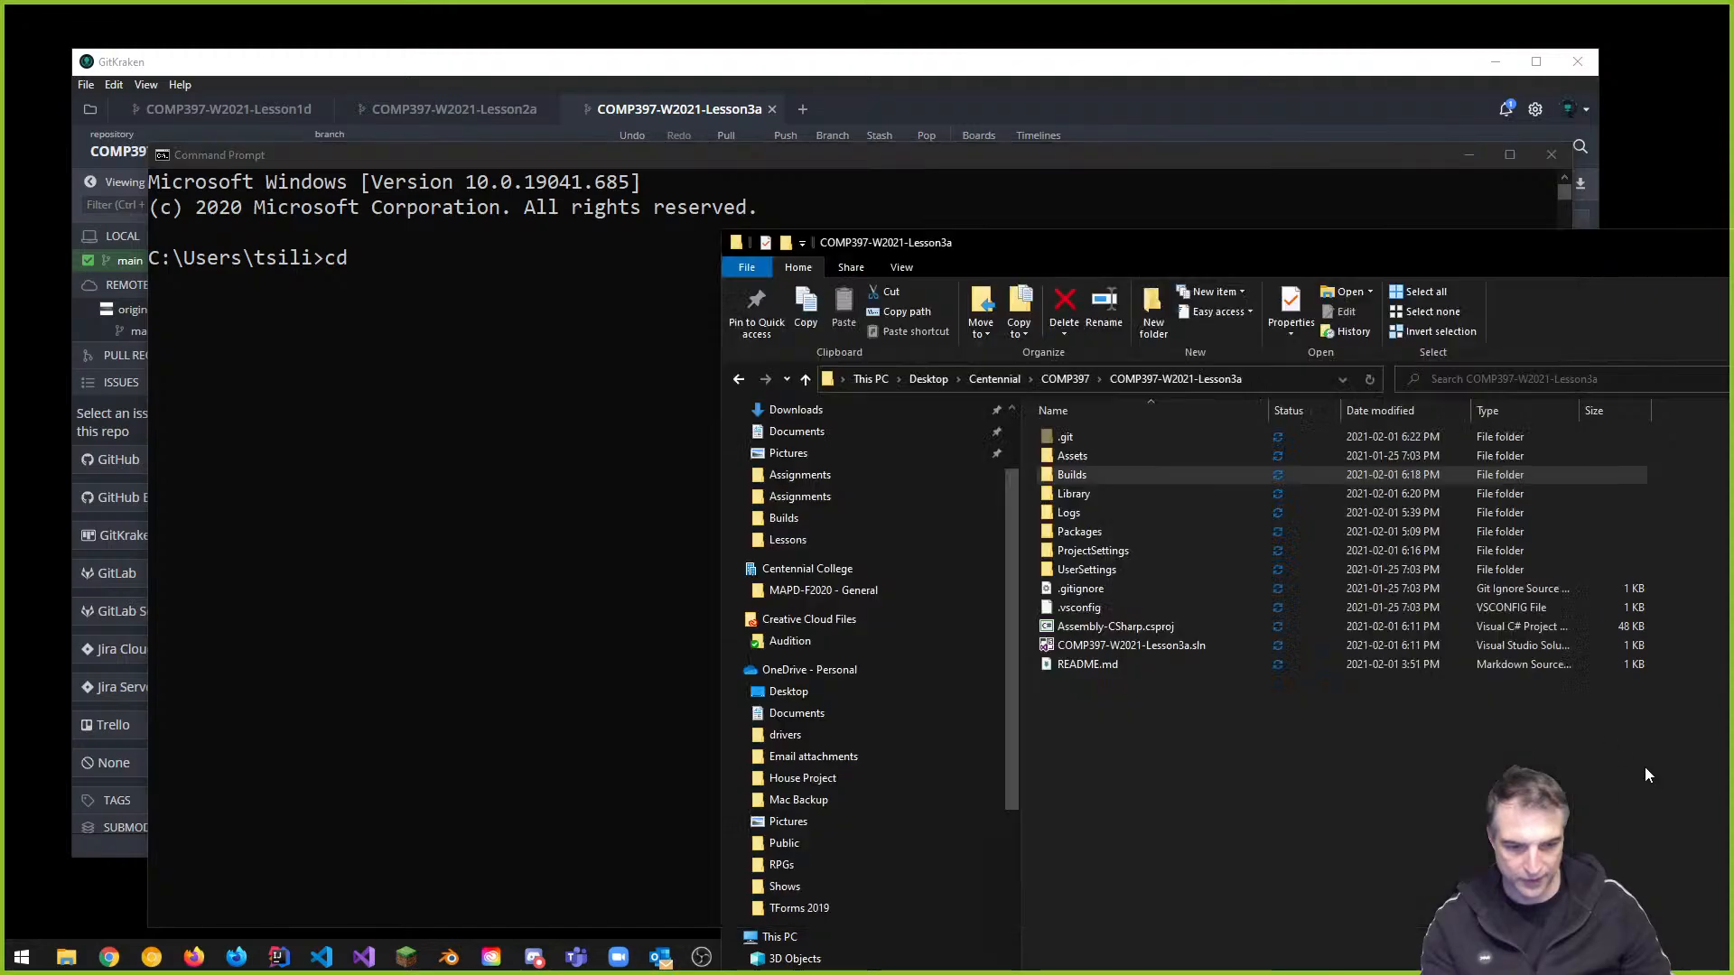
{"action": "left_click_drag", "start_coordinate": [1073, 479], "coordinate": [506, 318]}
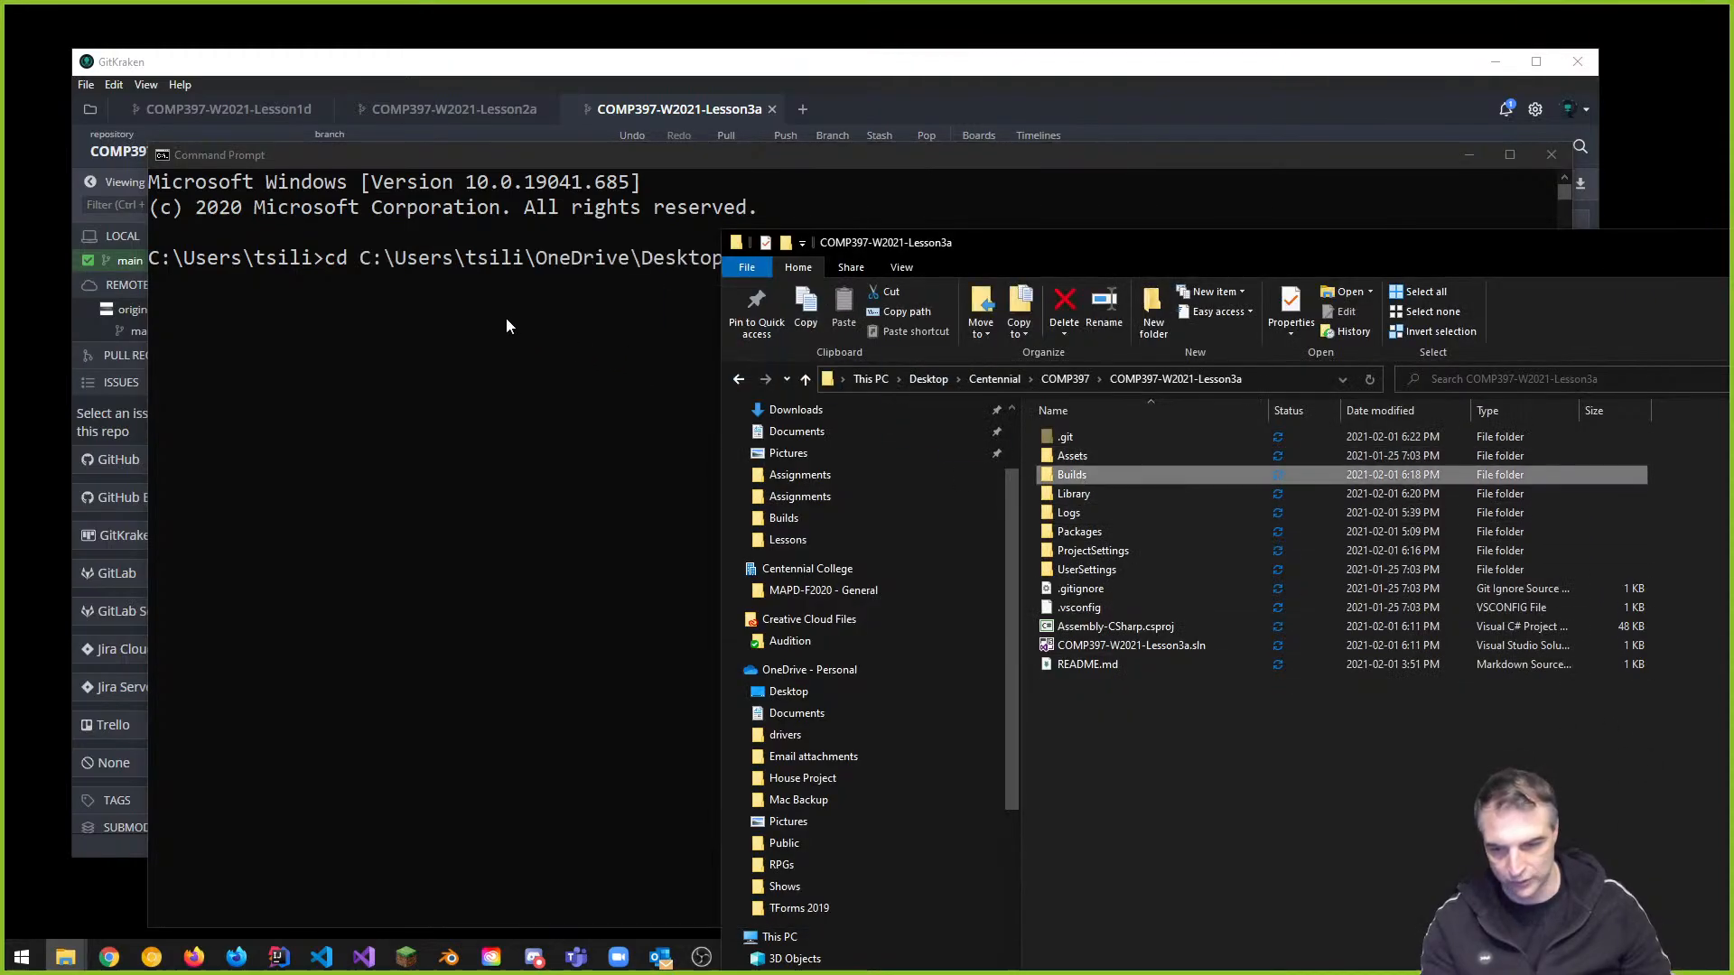
{"action": "left_click", "coordinate": [693, 184]}
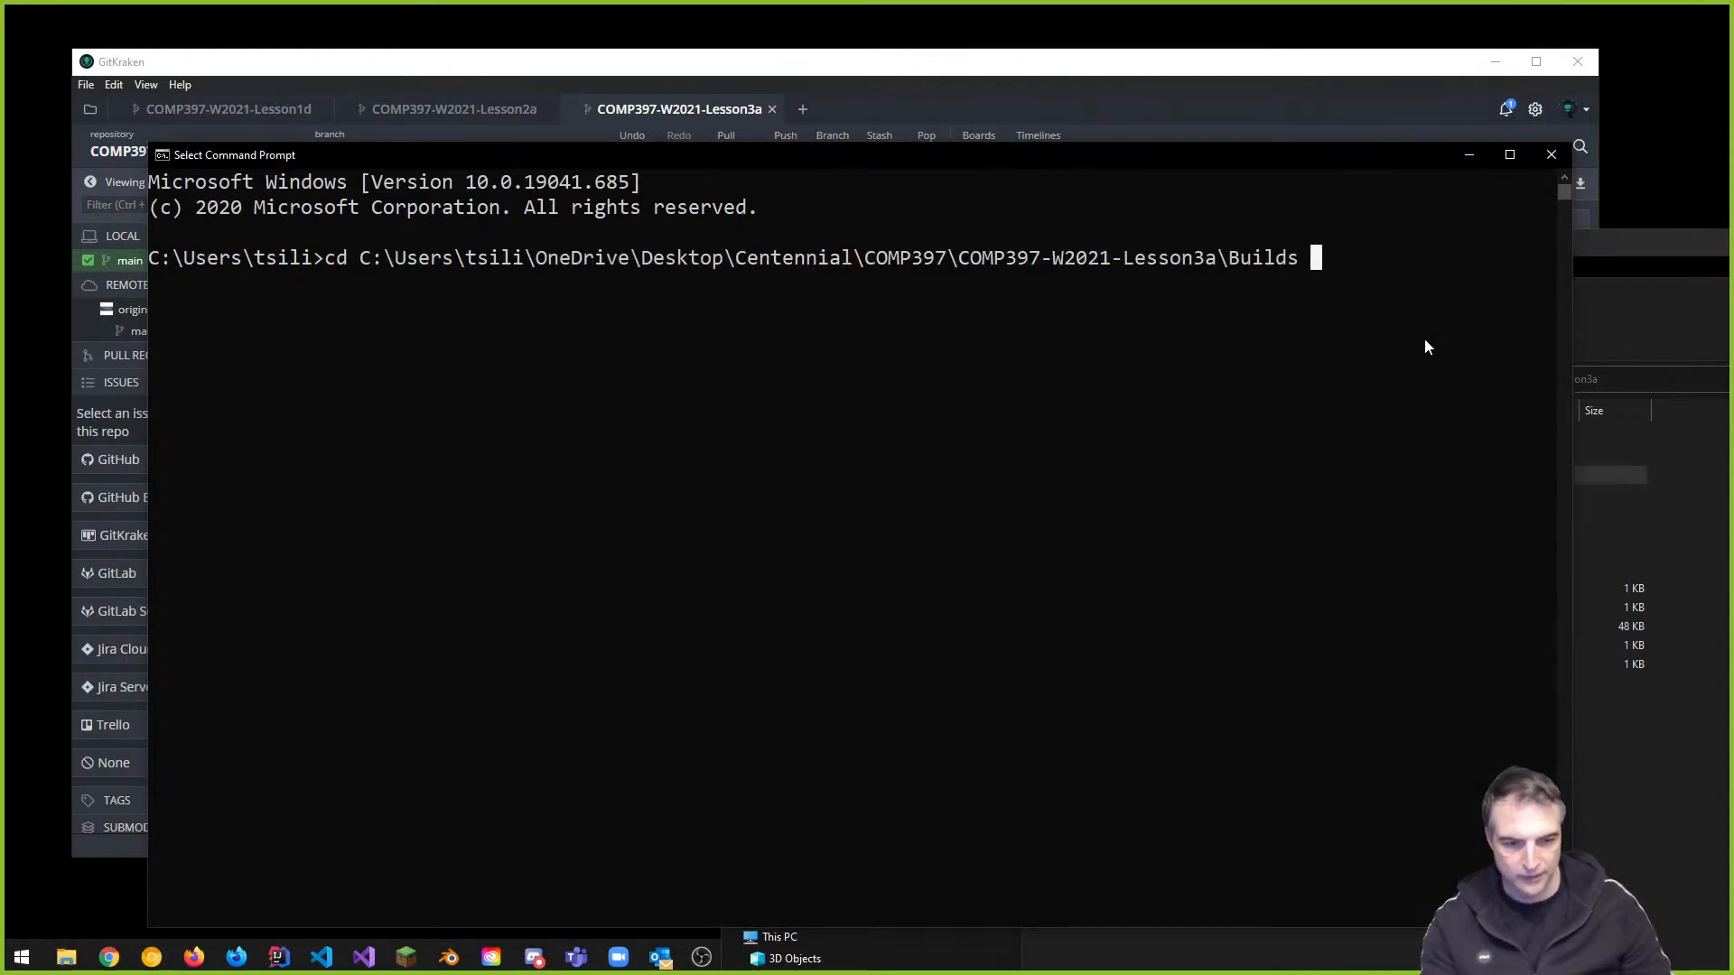
{"action": "key", "text": "Return"}
{"action": "key", "text": "Return"}
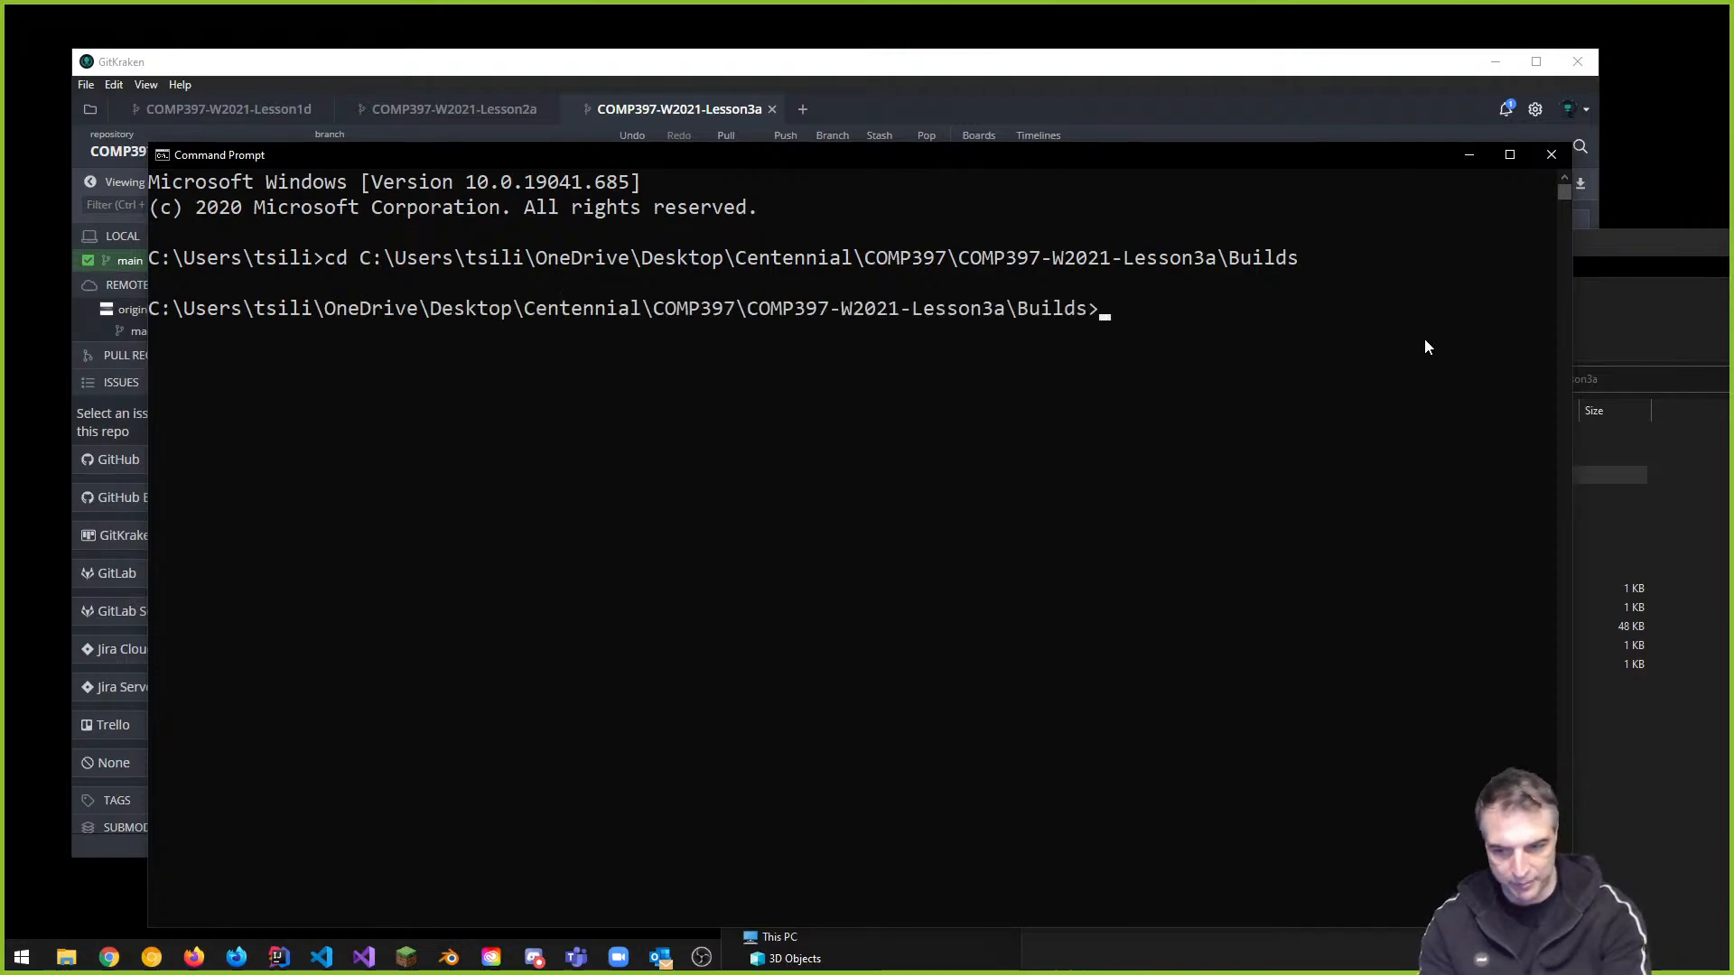
Serve the Builds folder with lite-server and try the WebGL page at localhost:3000 in Chrome, reloading it once before closing it
{"action": "type", "text": "lite-server"}
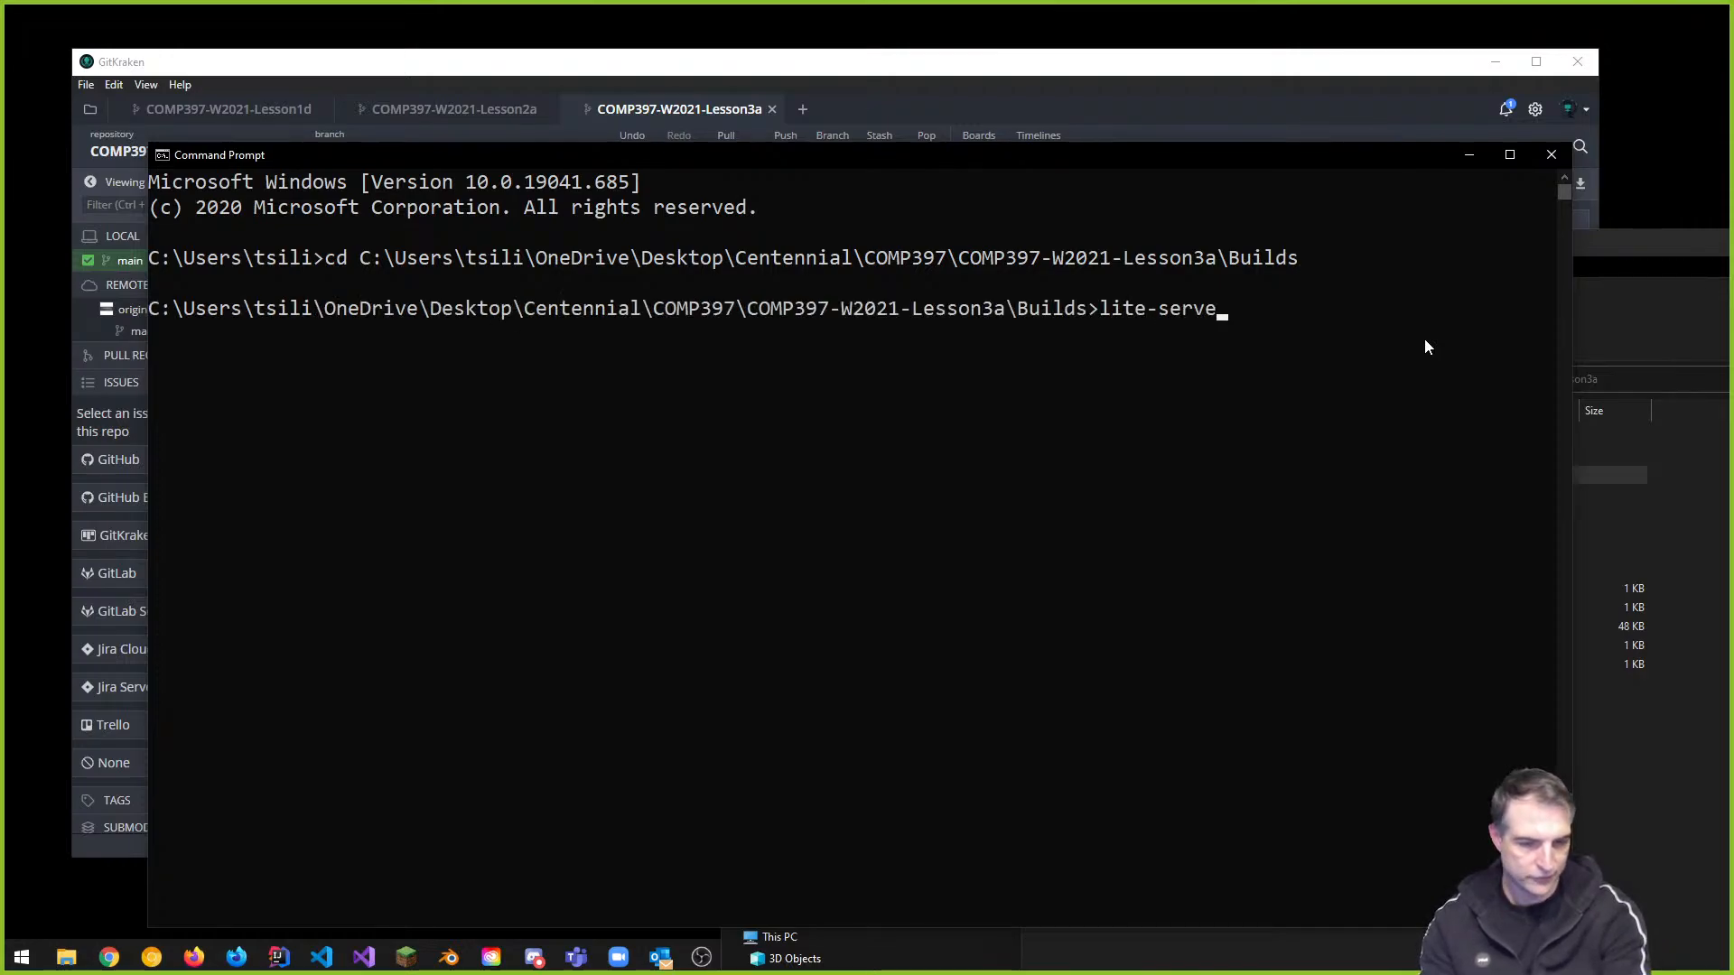
{"action": "key", "text": "Return"}
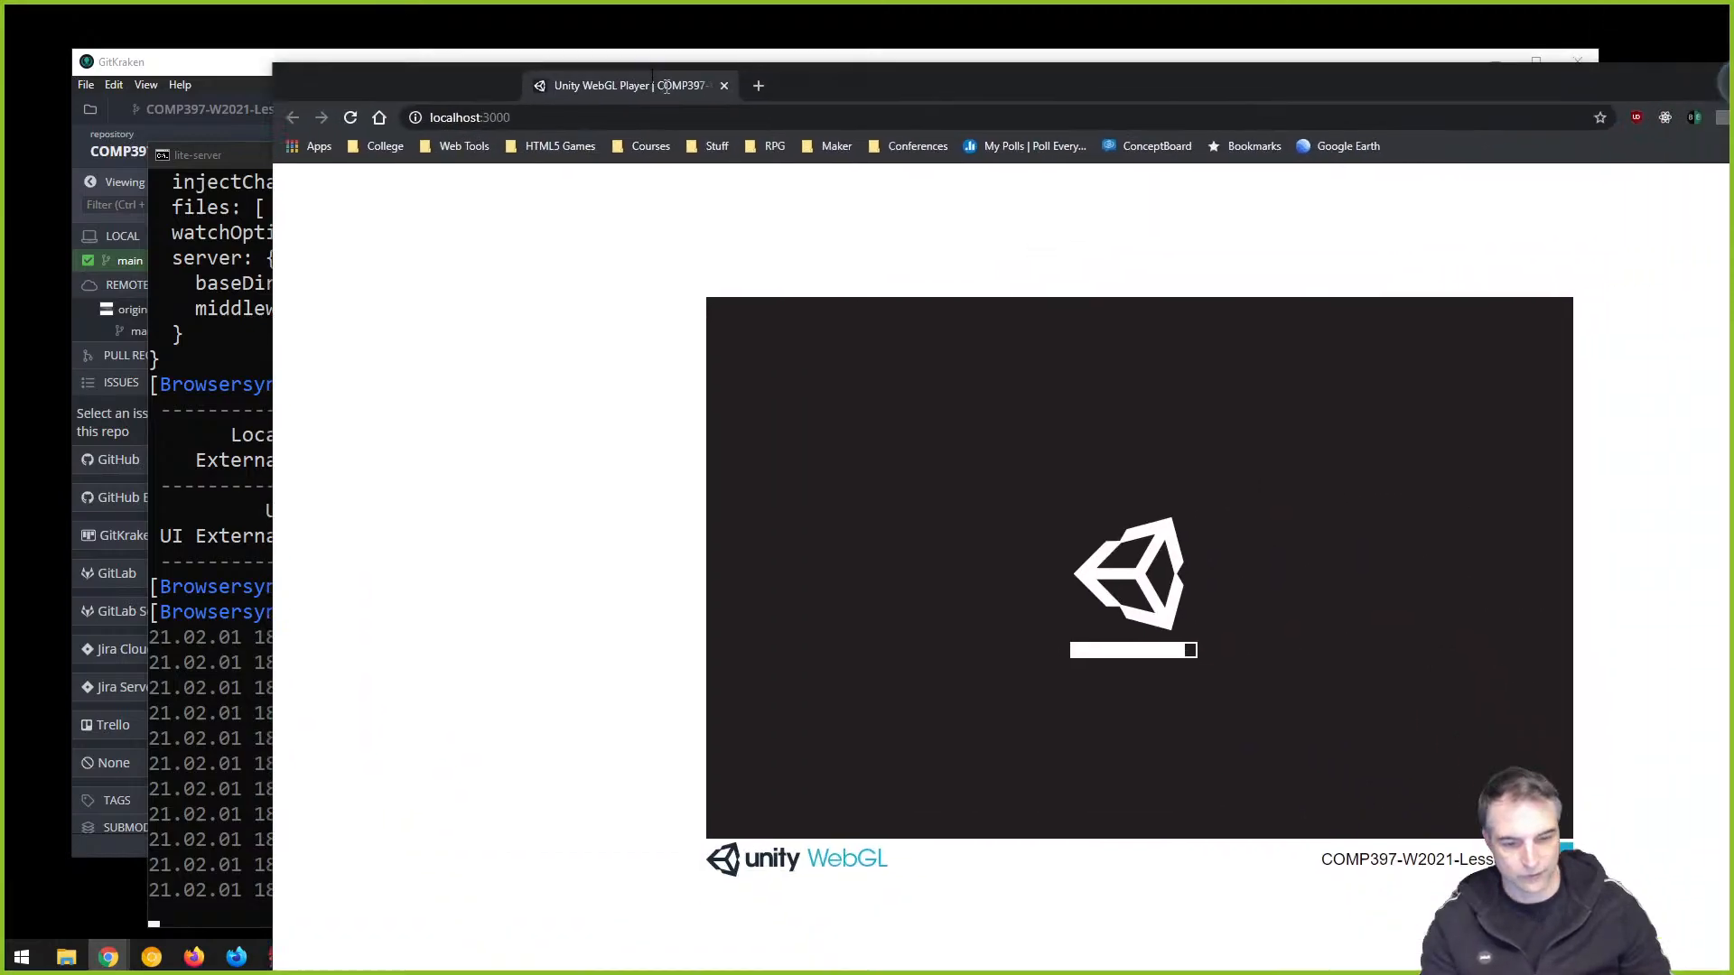
{"action": "left_click_drag", "start_coordinate": [666, 86], "coordinate": [523, 40]}
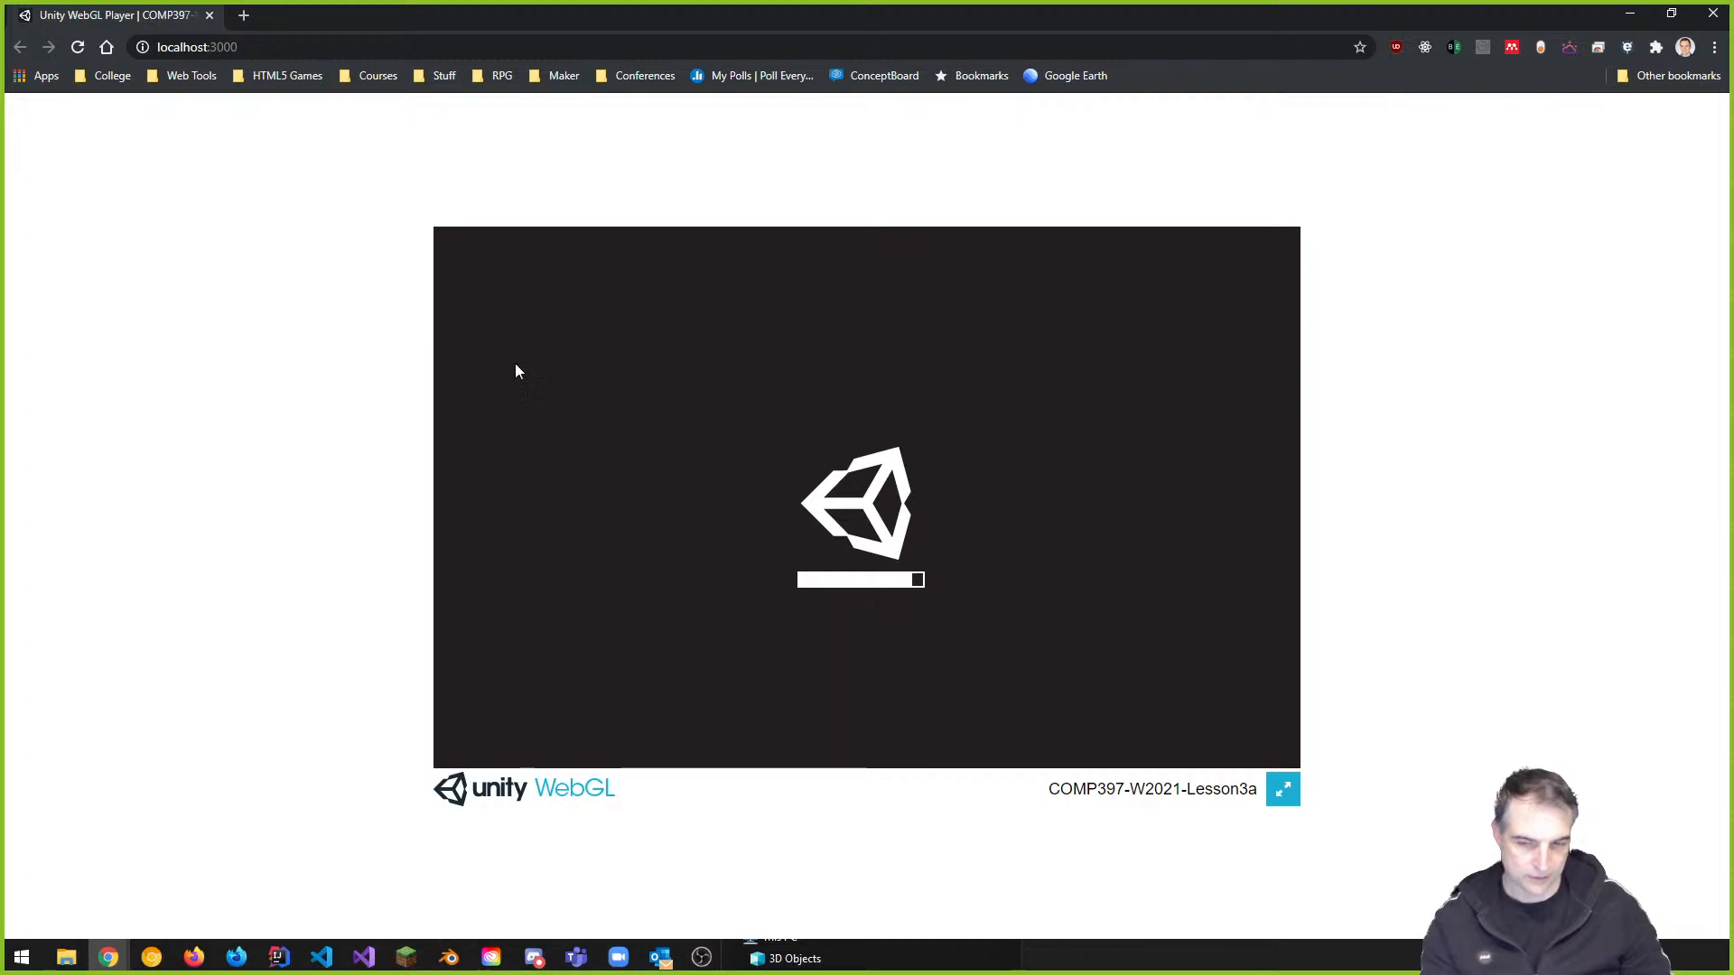
{"action": "left_click", "coordinate": [78, 49]}
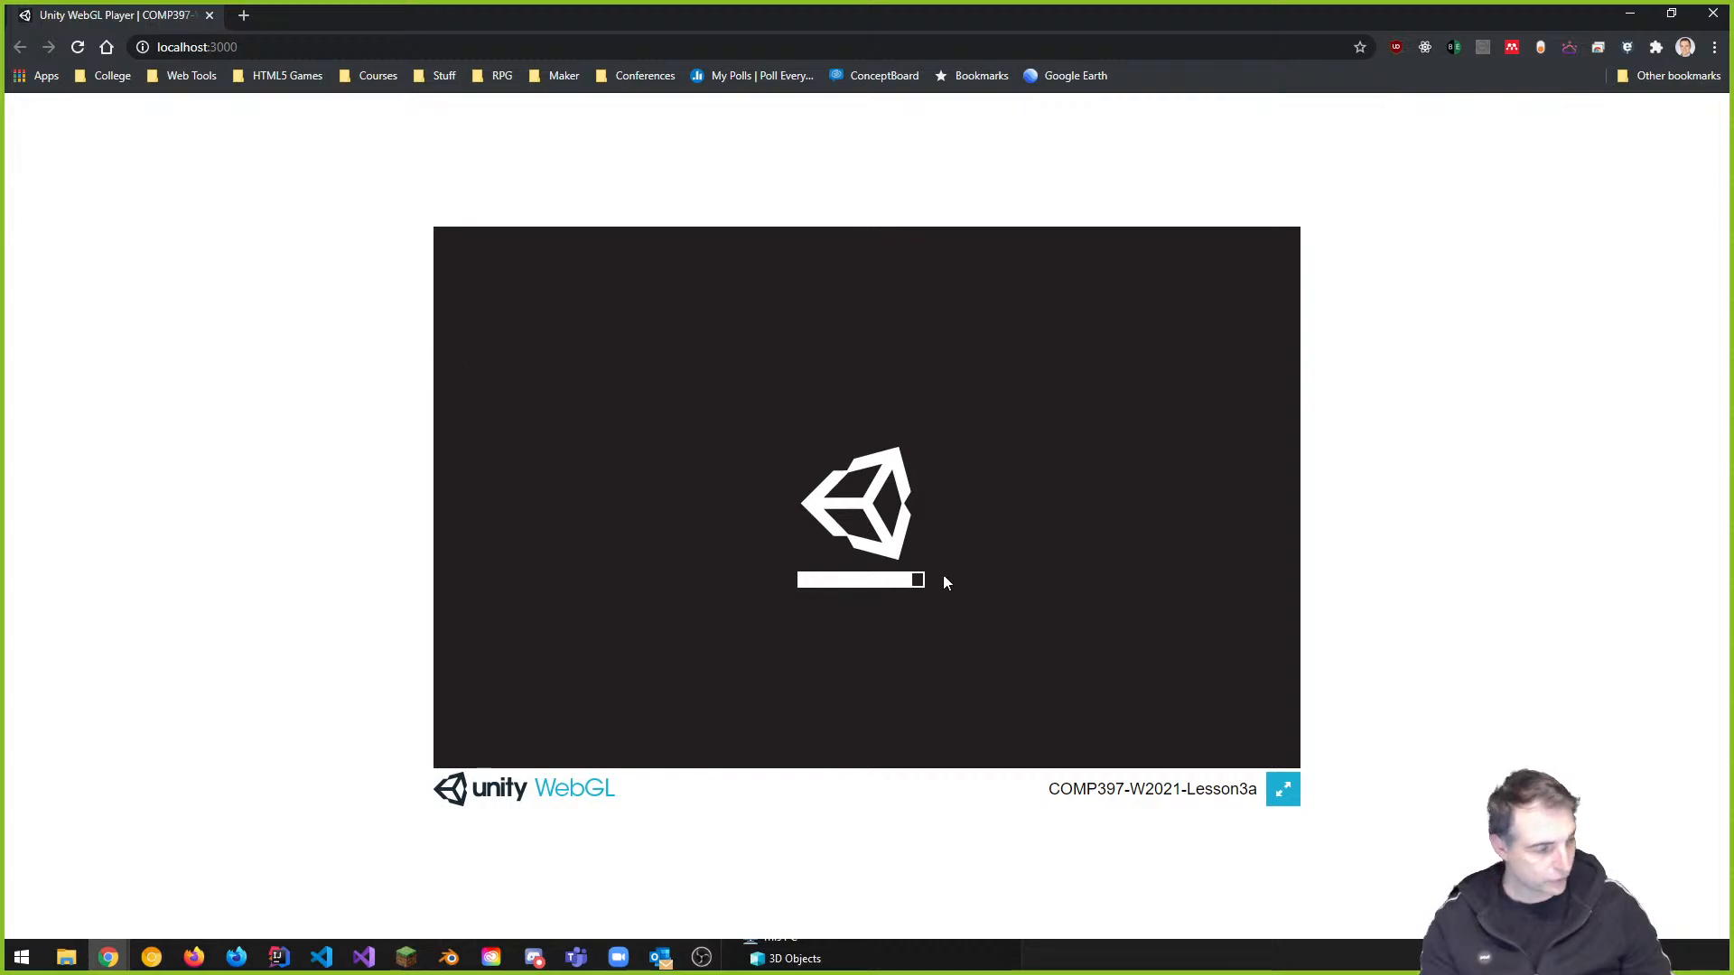
{"action": "key", "text": "ctrl+l"}
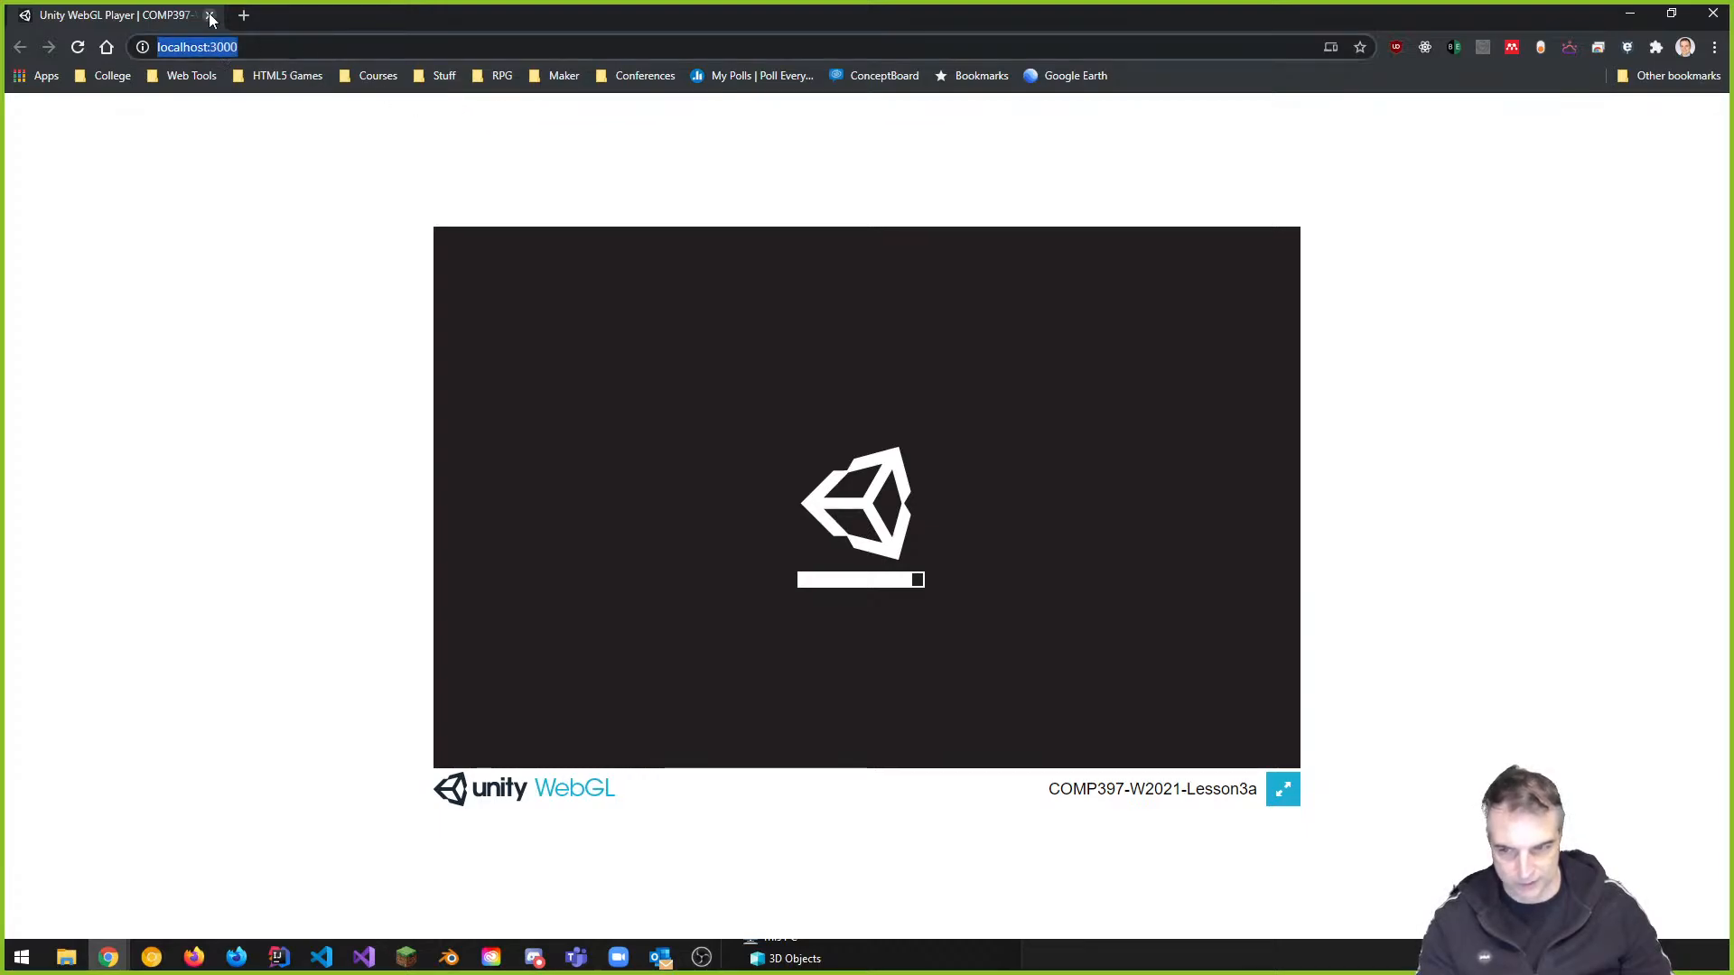
{"action": "left_click", "coordinate": [210, 15]}
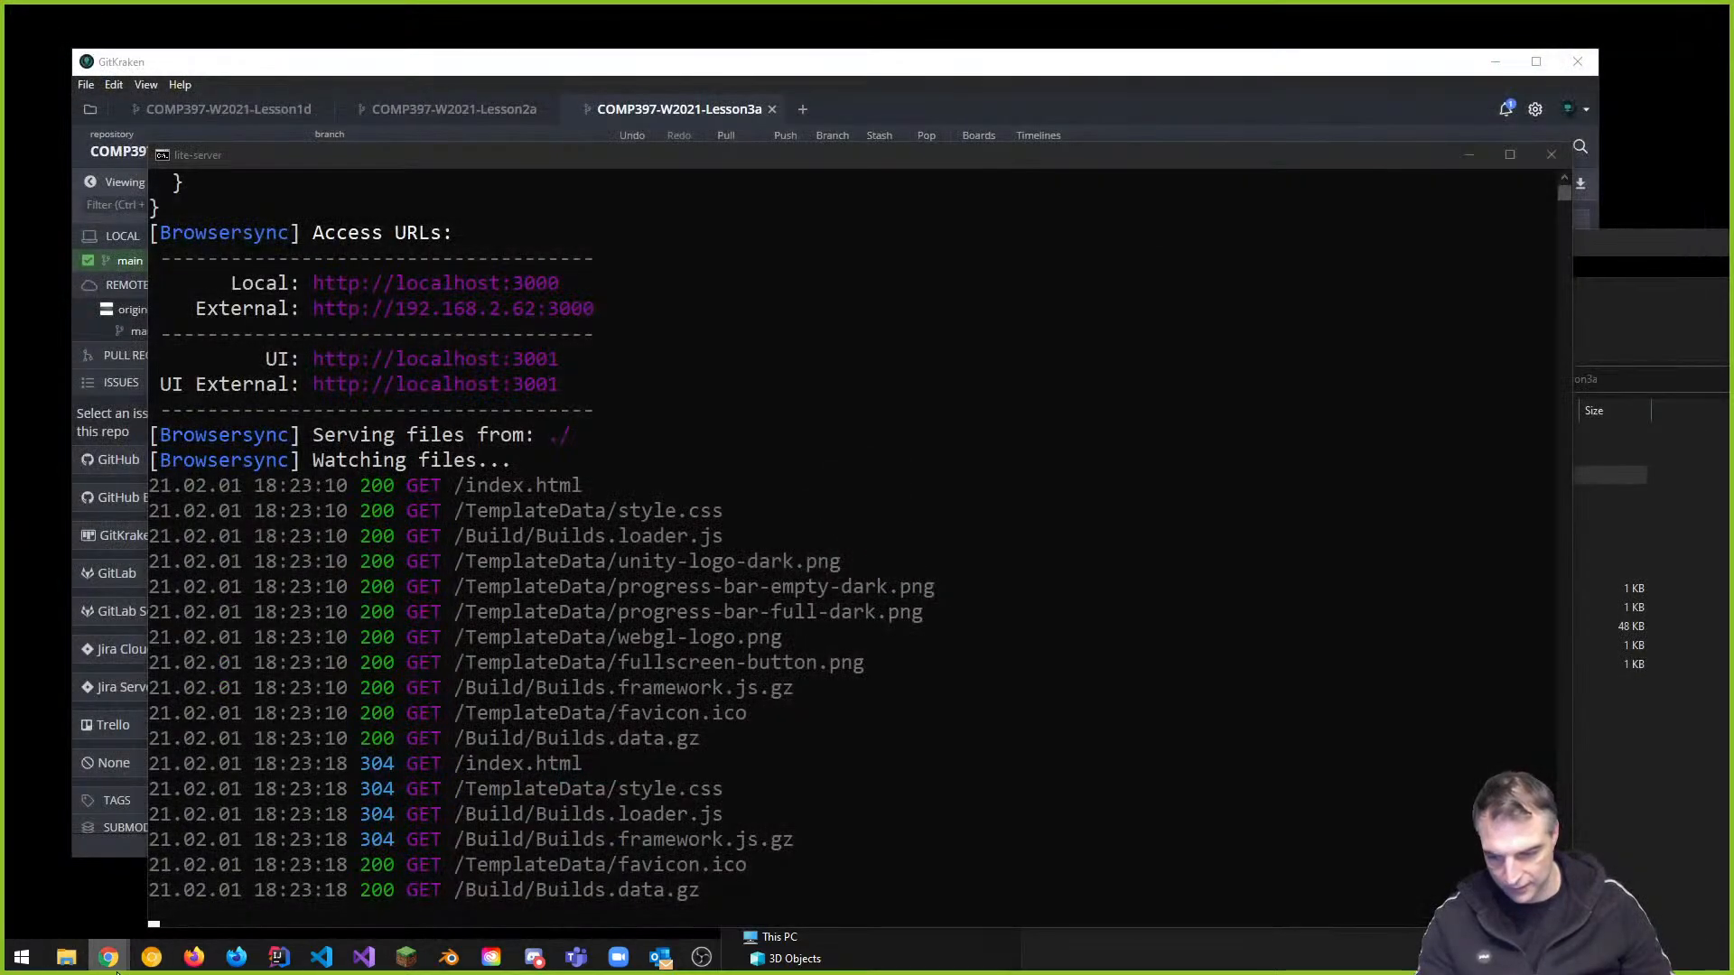
Switch to Firefox, try loading the build from localhost:3000, and close the page
{"action": "left_click", "coordinate": [194, 957]}
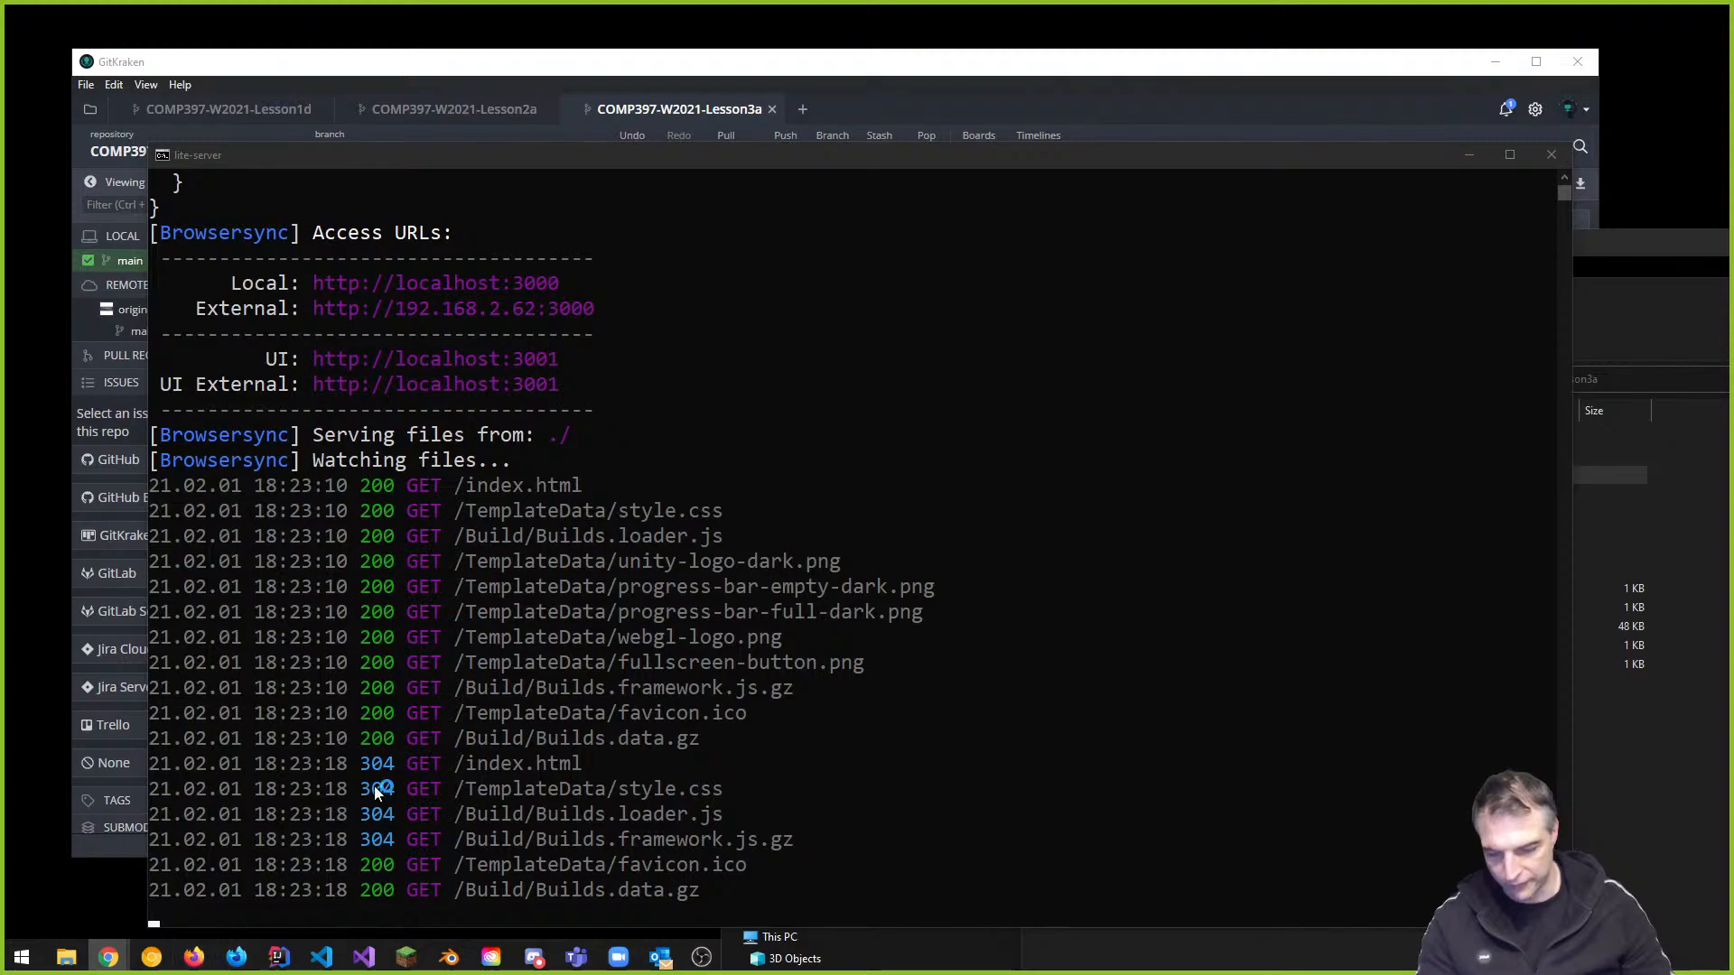
{"action": "left_click", "coordinate": [524, 36]}
{"action": "type", "text": "localhost:3000/"}
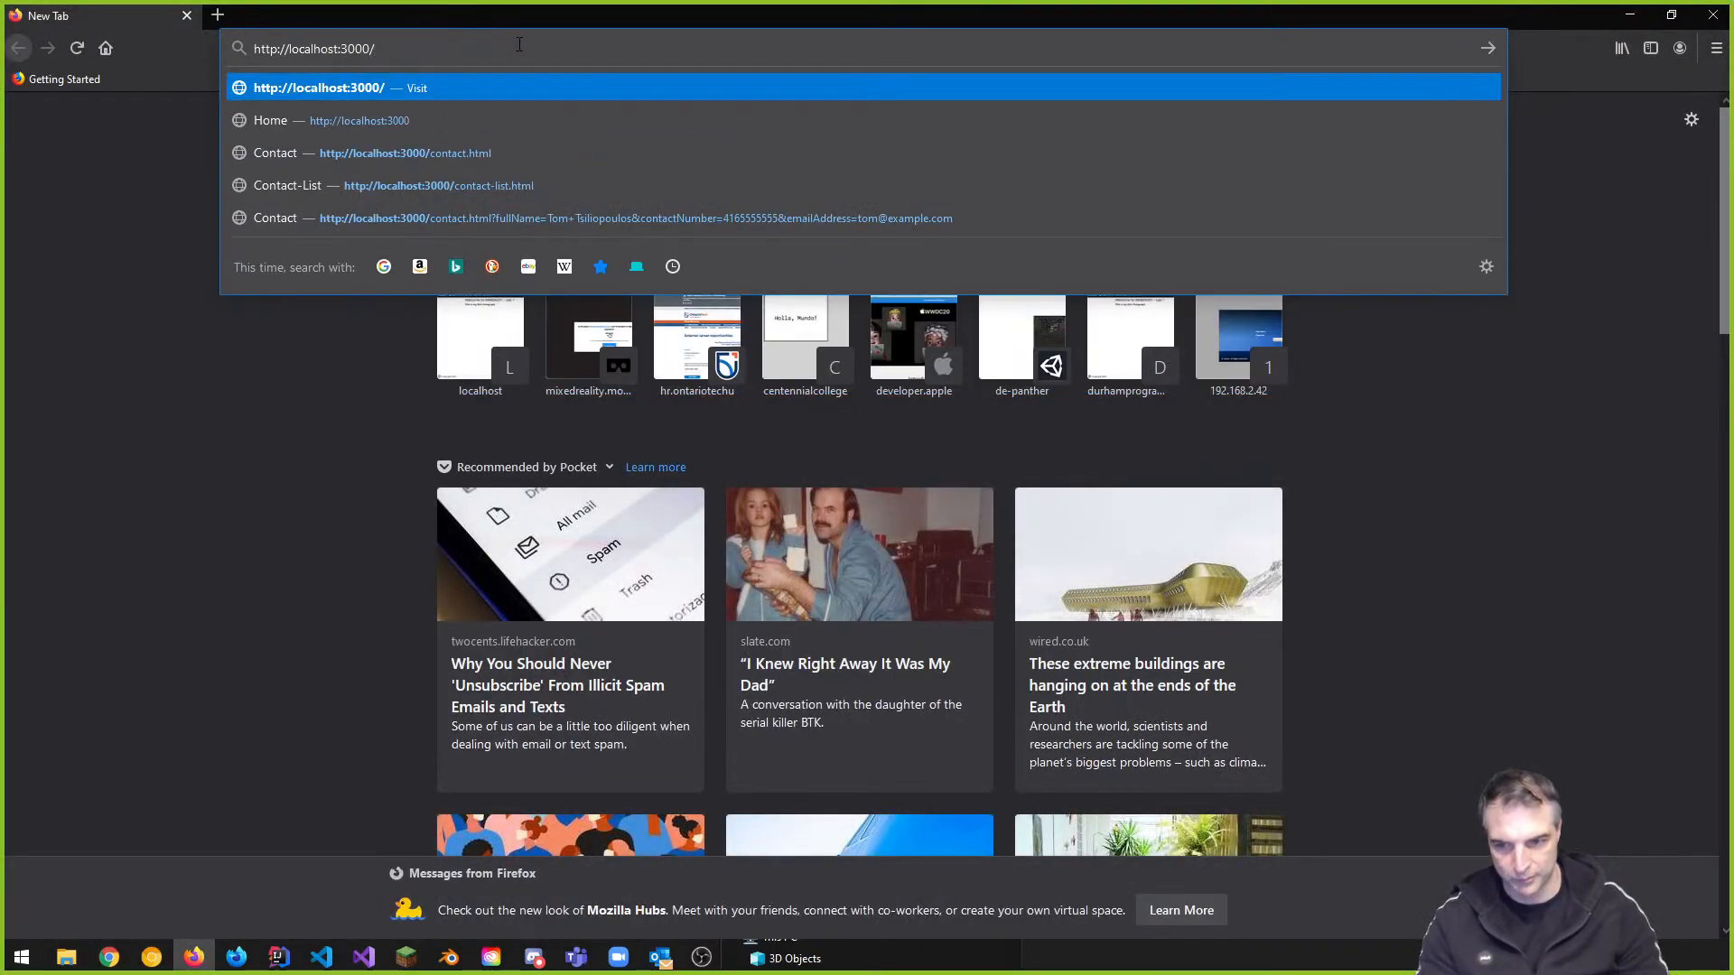
{"action": "key", "text": "Return"}
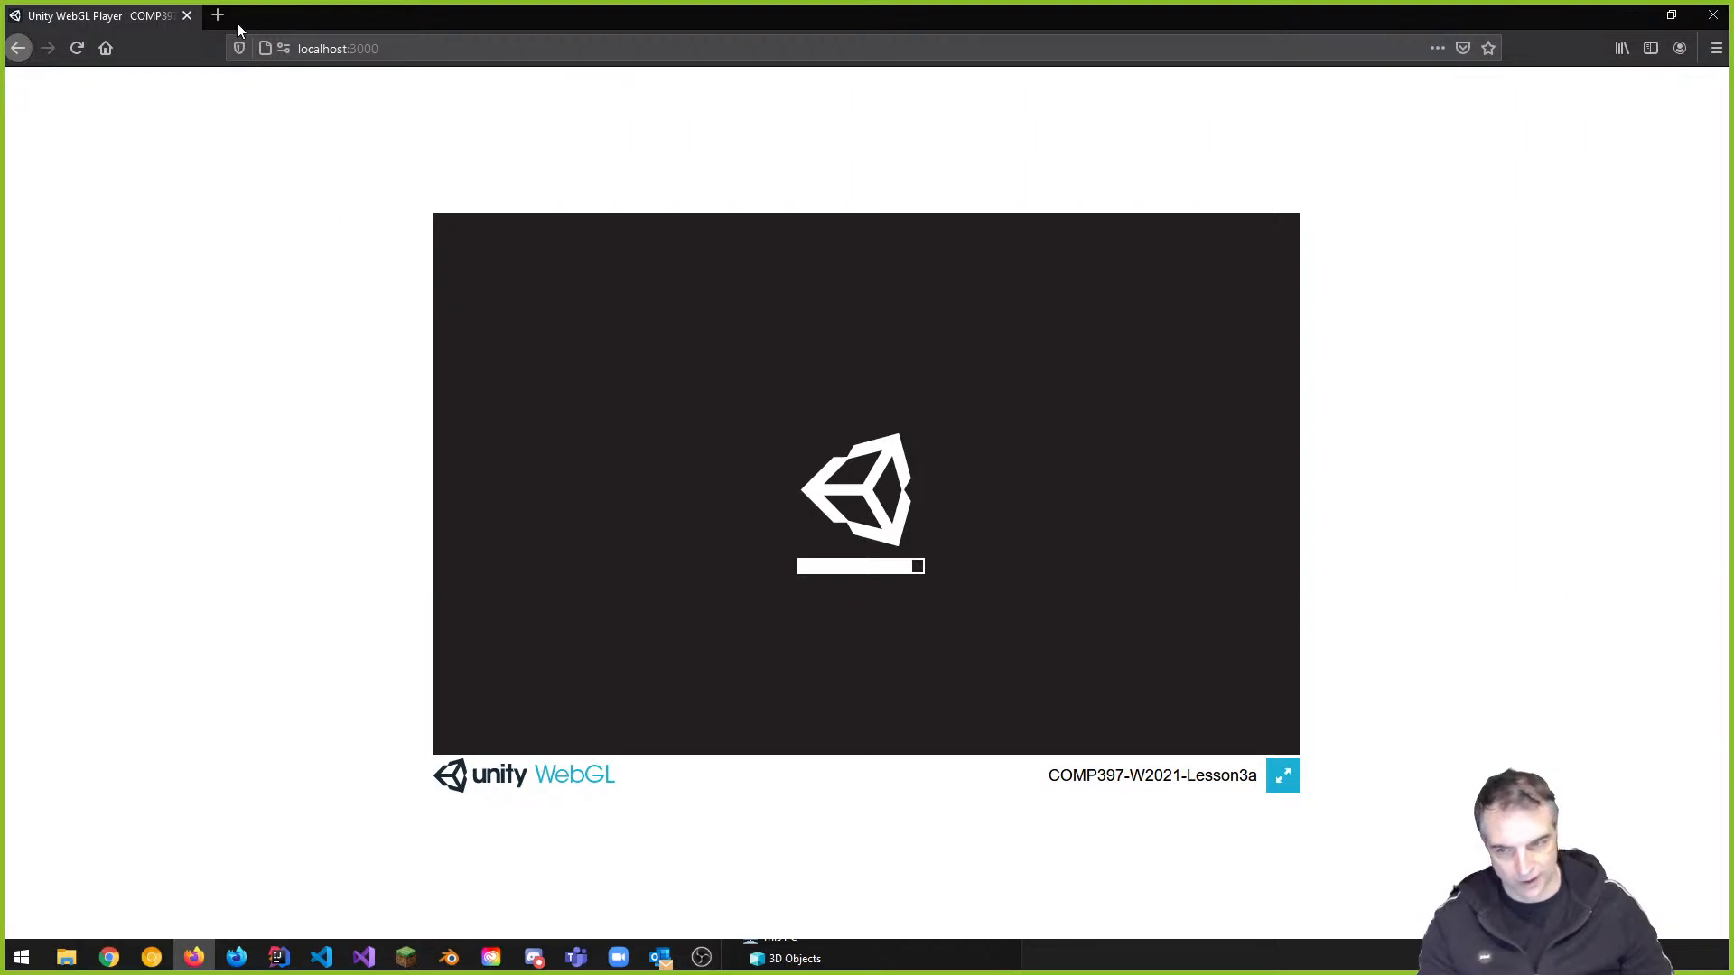
{"action": "left_click", "coordinate": [187, 17]}
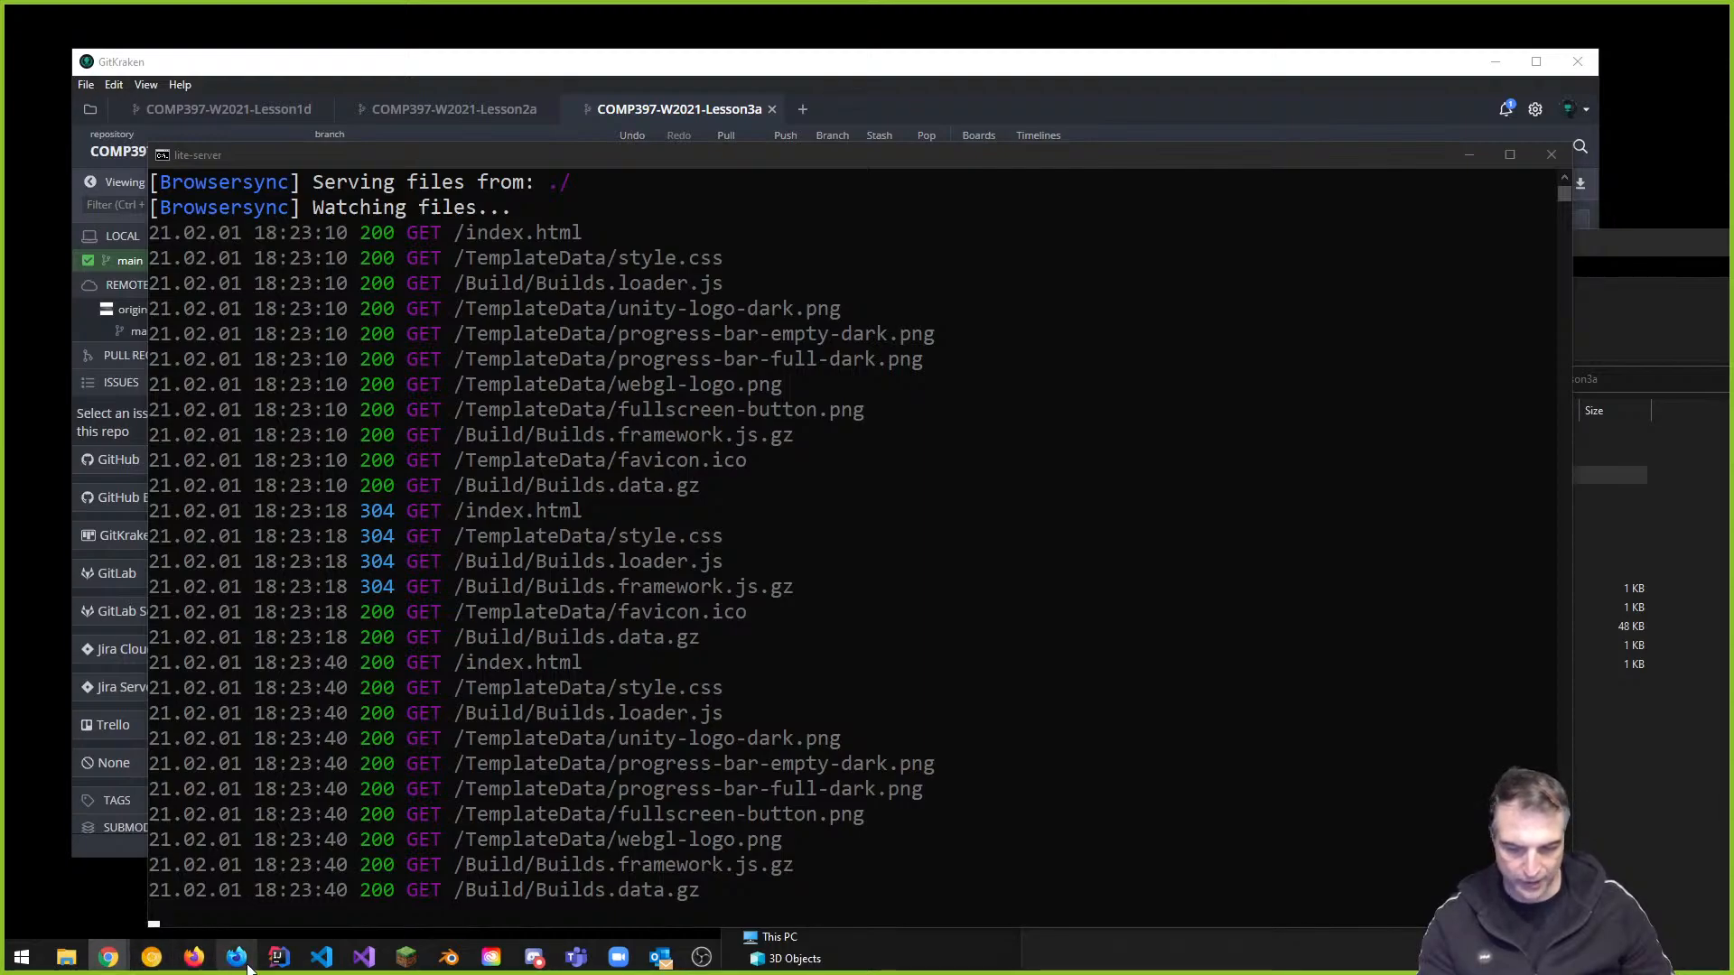
Switch to Chrome Canary, try loading the build from localhost:3000, and close the page
{"action": "left_click", "coordinate": [152, 957]}
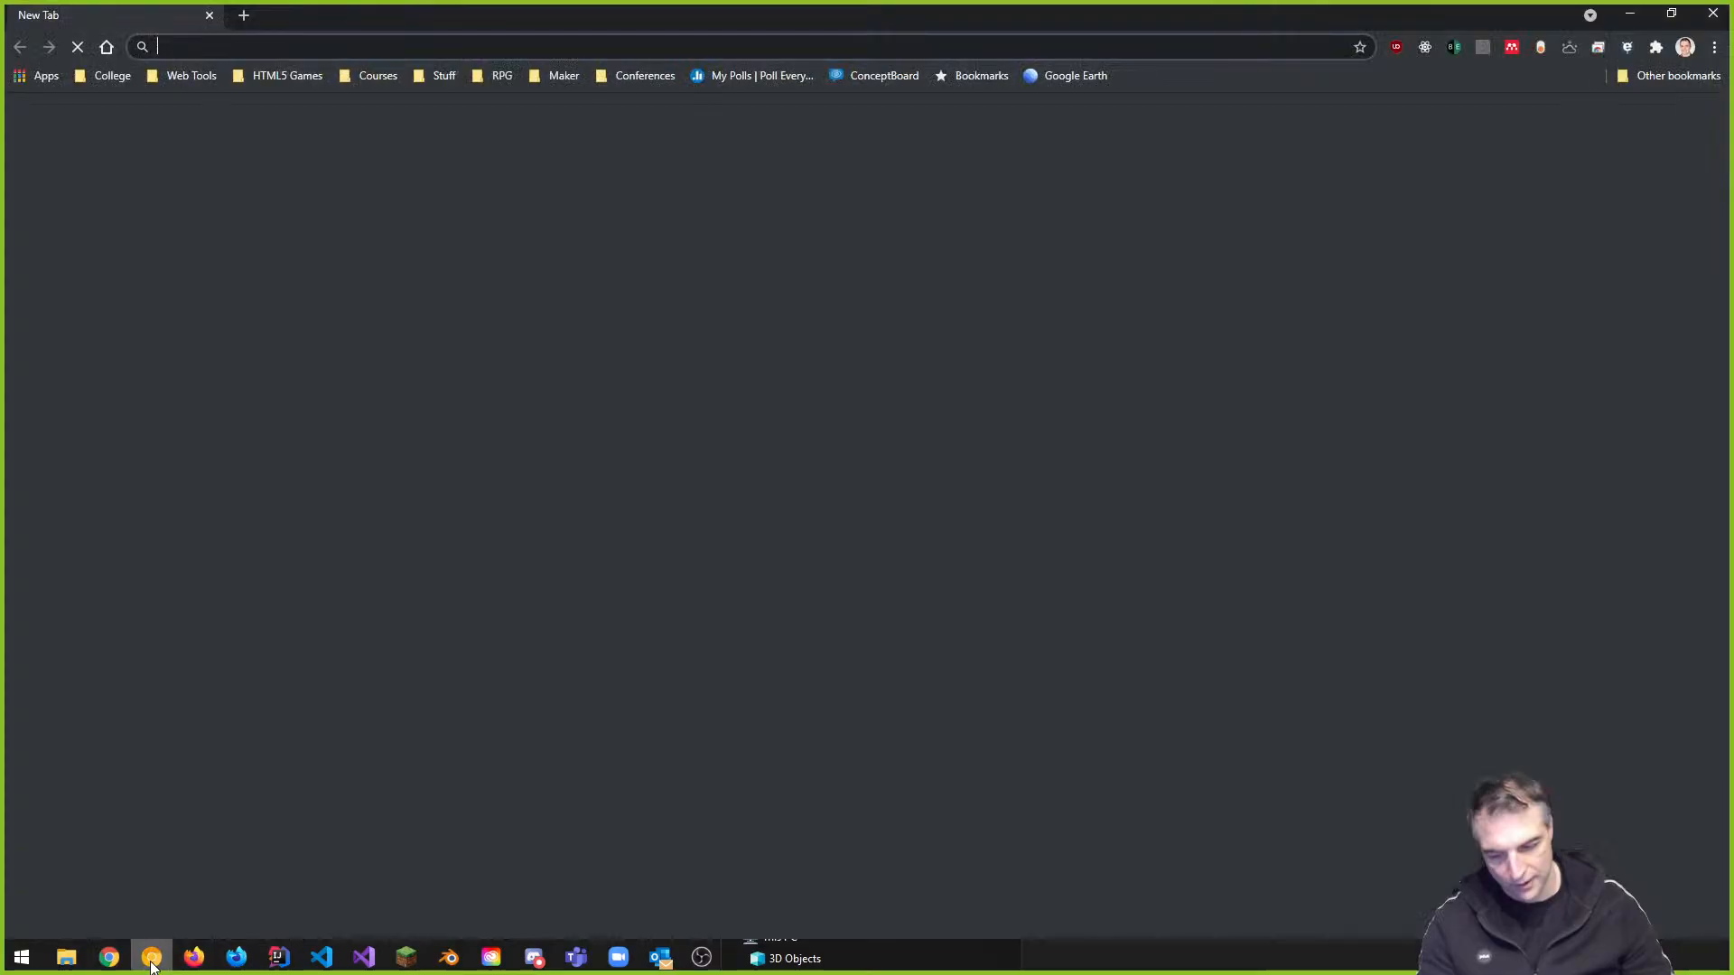
{"action": "left_click", "coordinate": [354, 45]}
{"action": "type", "text": "localhost:3000/"}
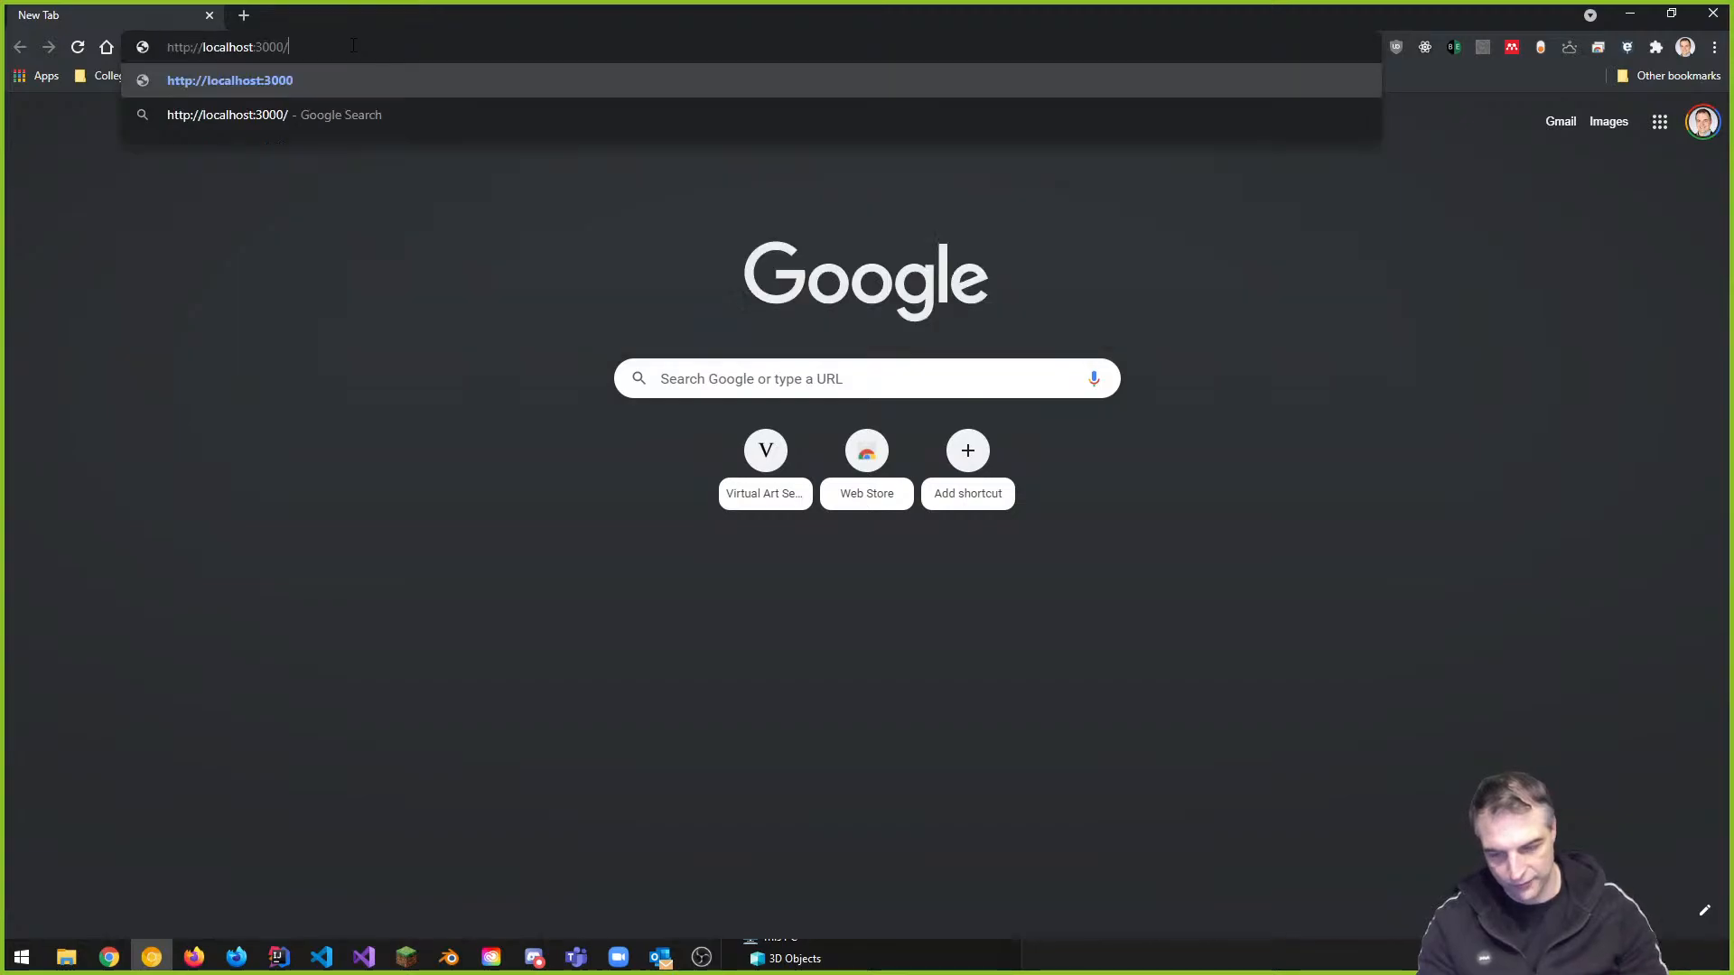
{"action": "key", "text": "Return"}
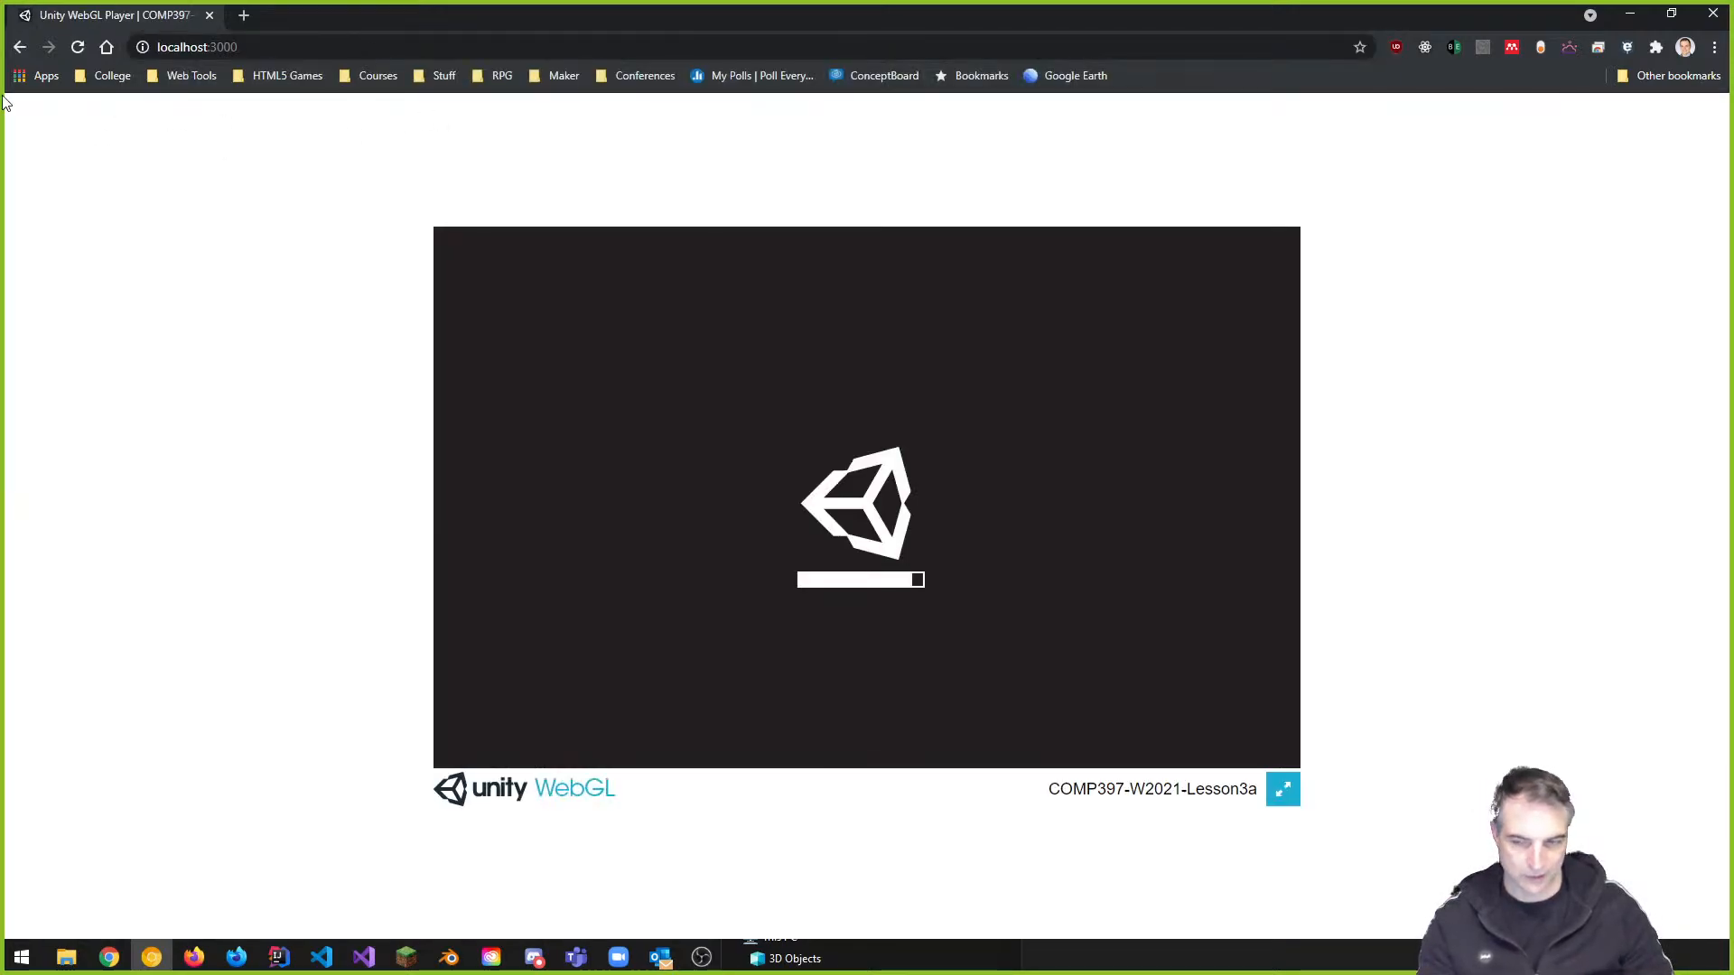
{"action": "left_click", "coordinate": [209, 16]}
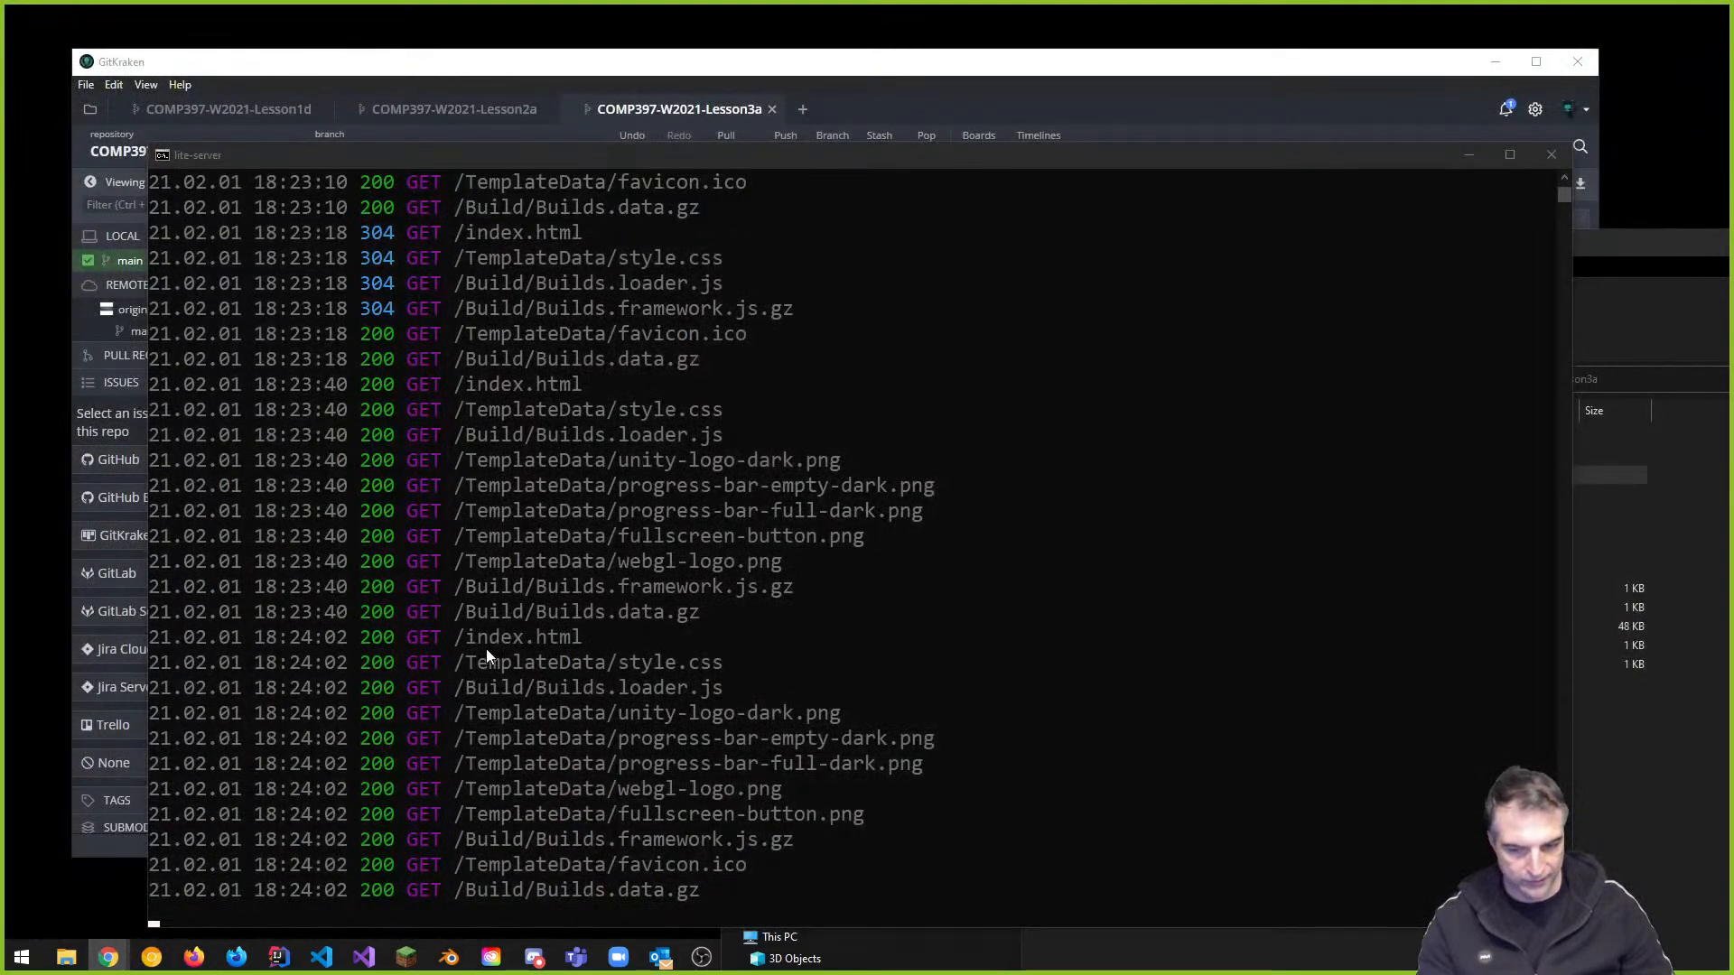
Terminate the running lite-server job in the Command Prompt and close the prompt window
{"action": "left_click", "coordinate": [1501, 214]}
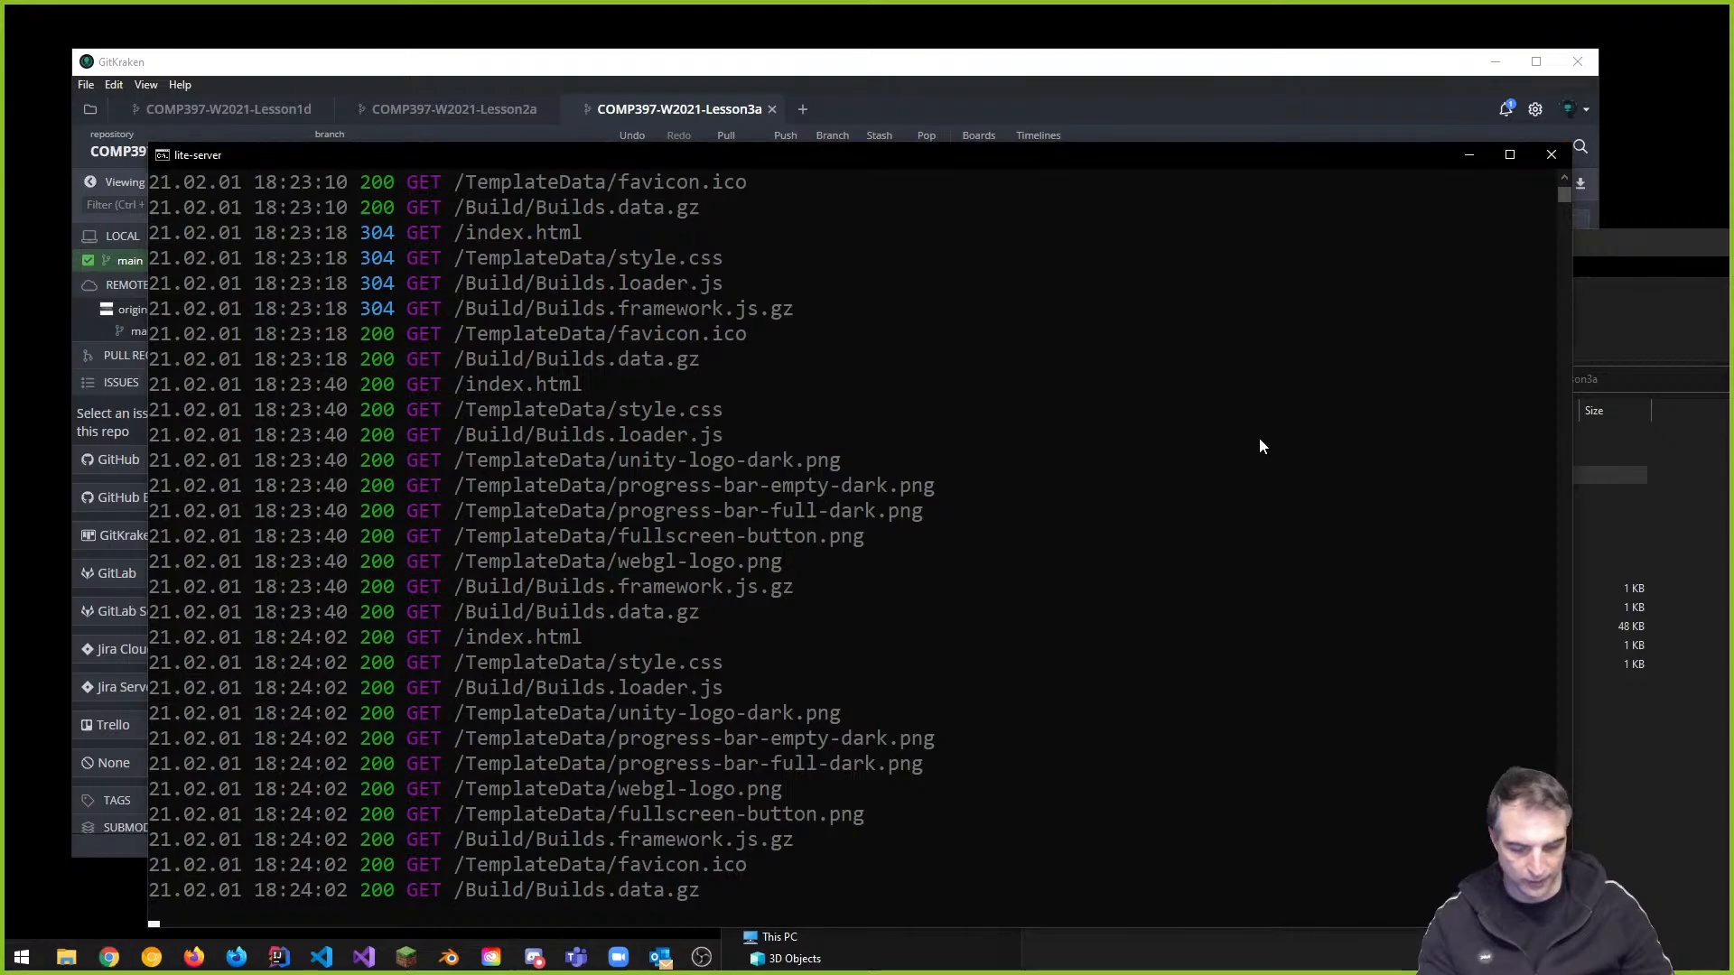
{"action": "key", "text": "ctrl+c"}
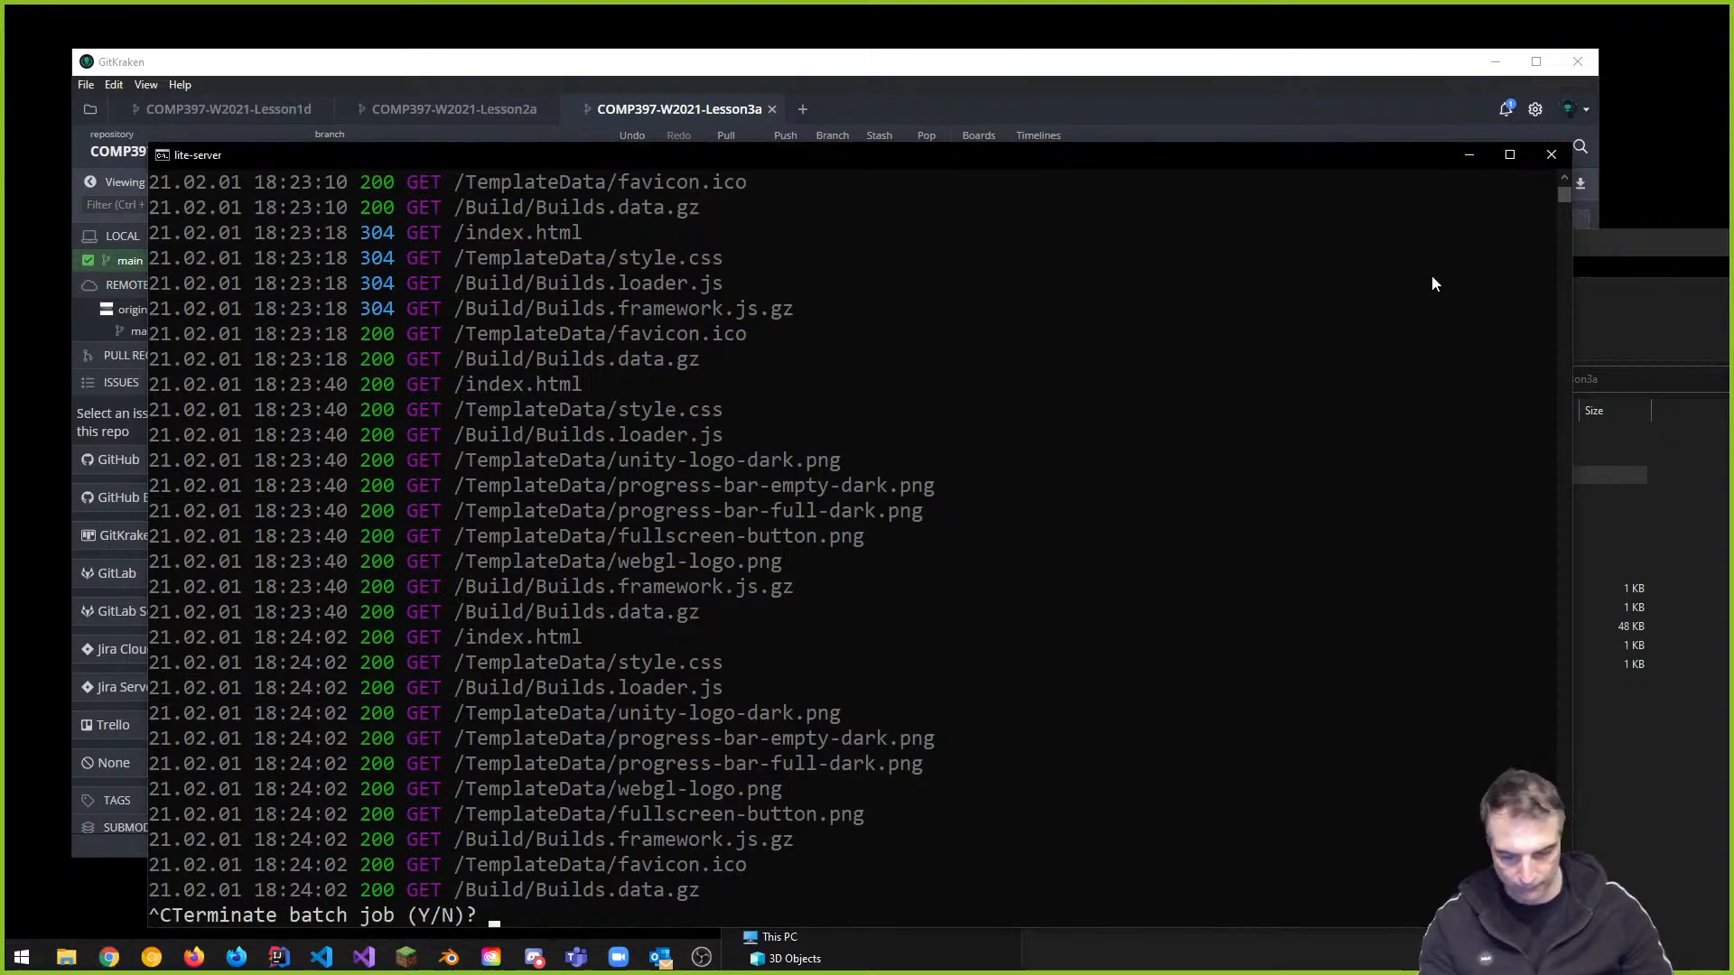
{"action": "type", "text": "y"}
{"action": "key", "text": "Return"}
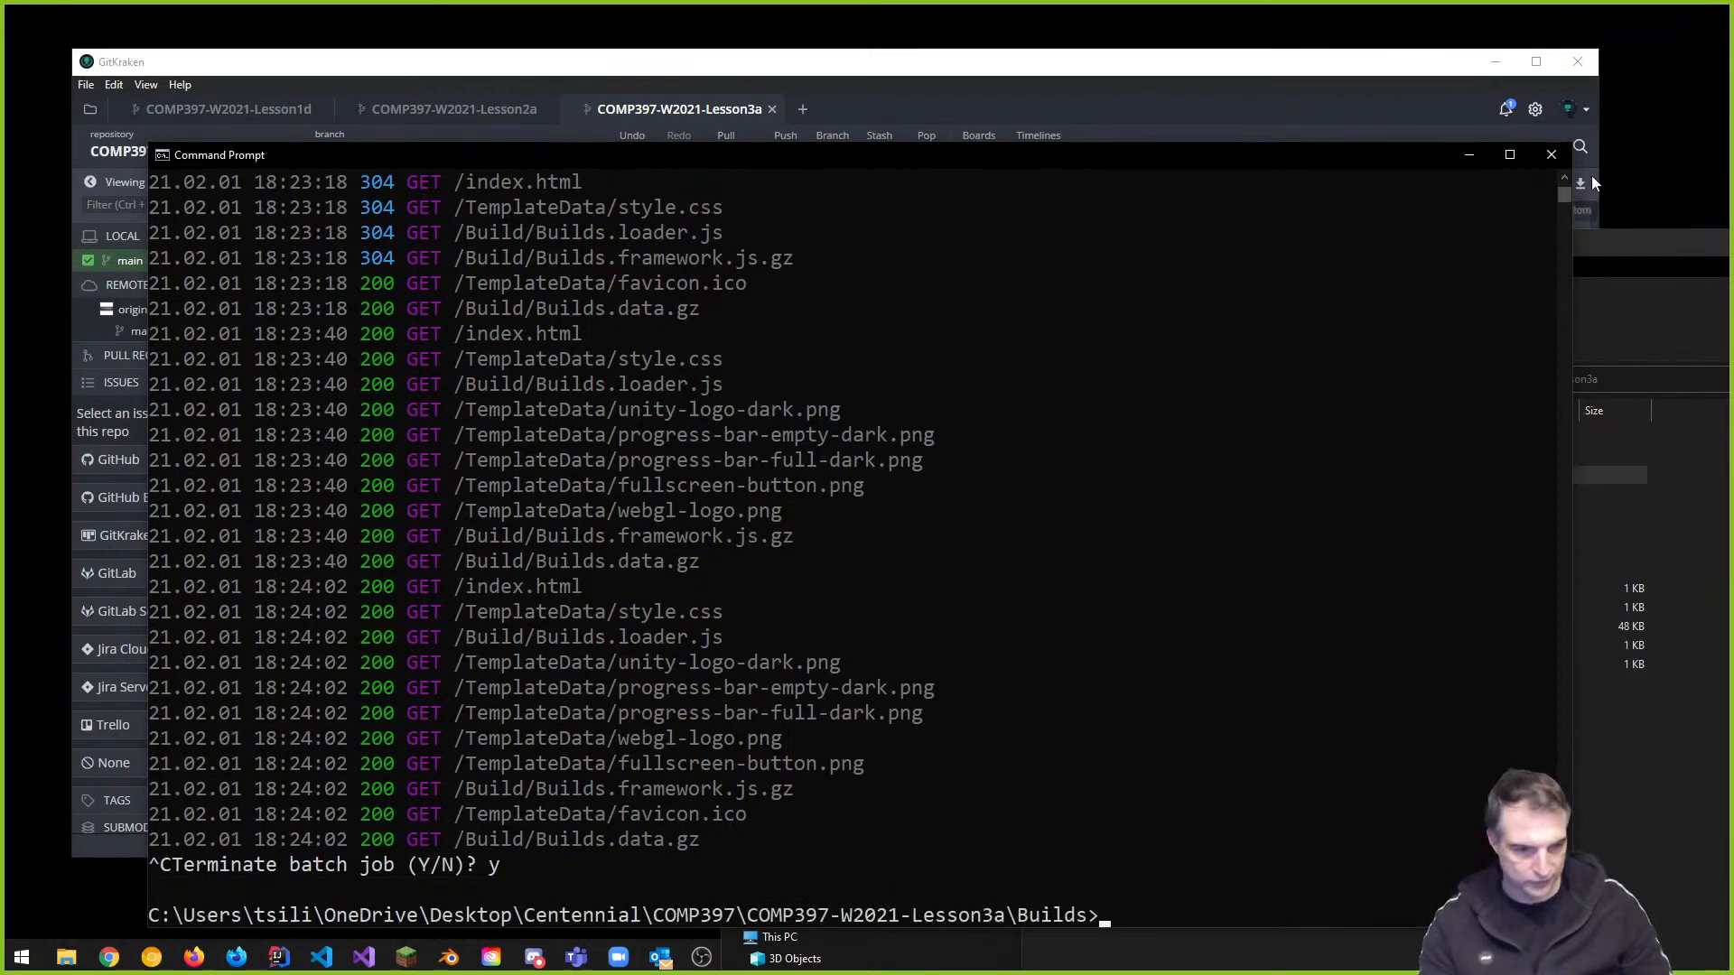
{"action": "left_click", "coordinate": [1550, 155]}
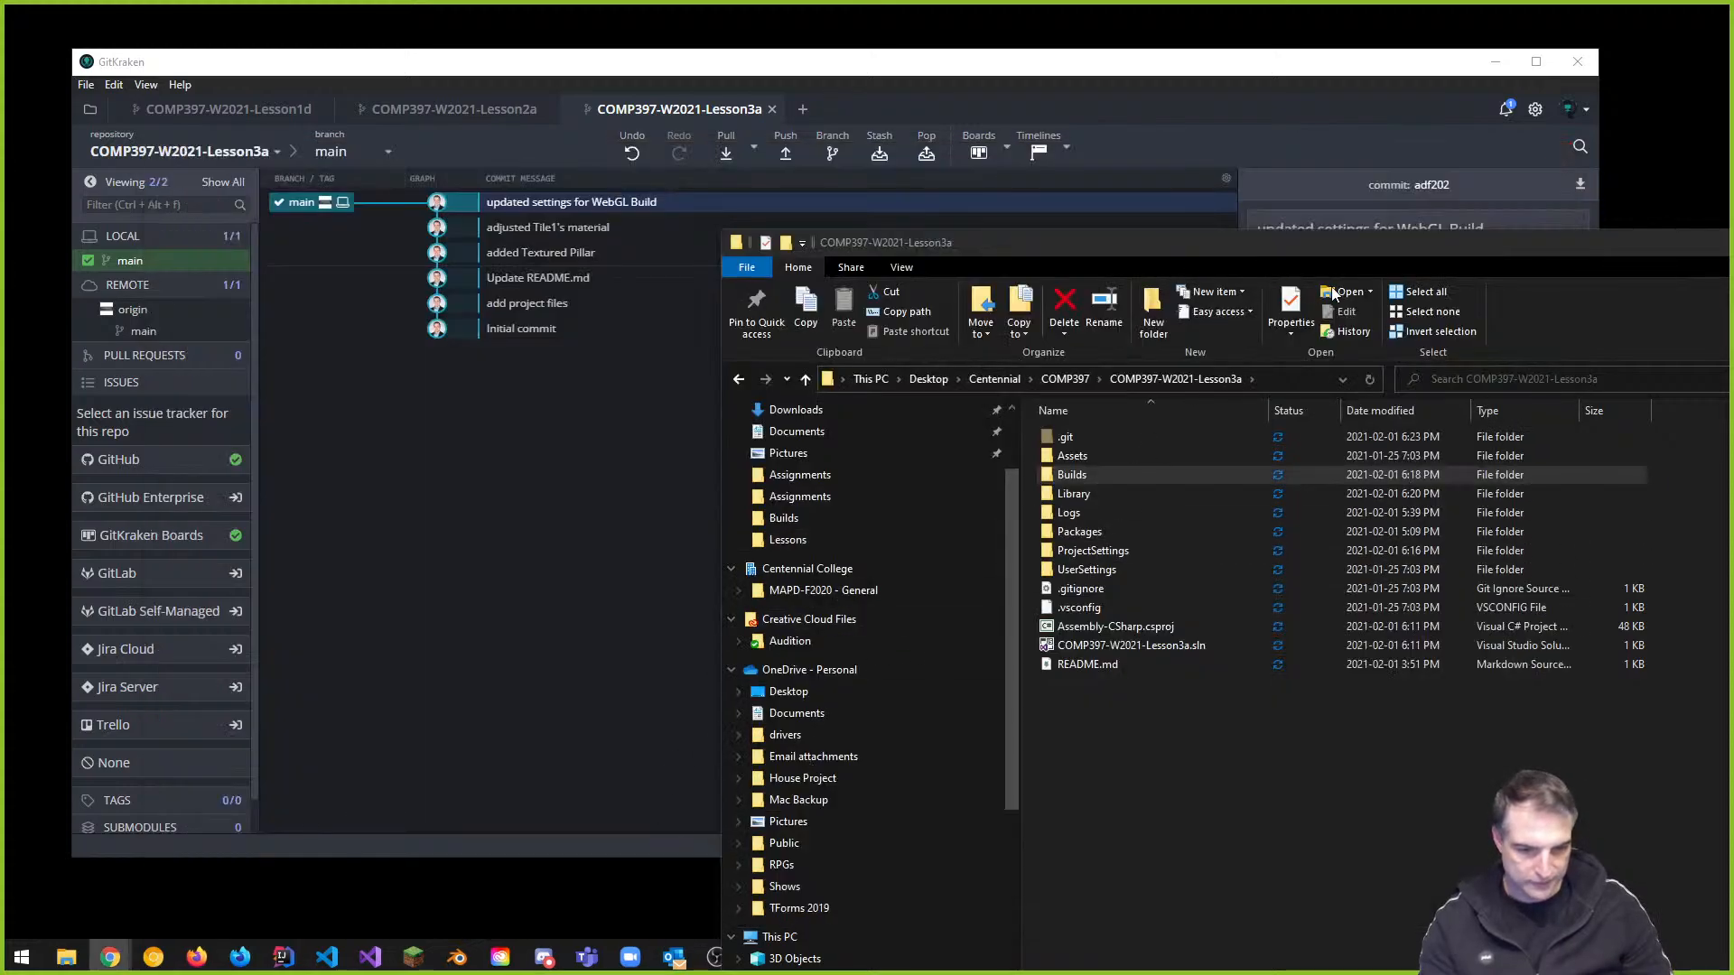
Reposition the COMP397-W2021-Lesson3a folder window so it is fully on screen, and switch to GitKraken
{"action": "left_click", "coordinate": [1301, 252]}
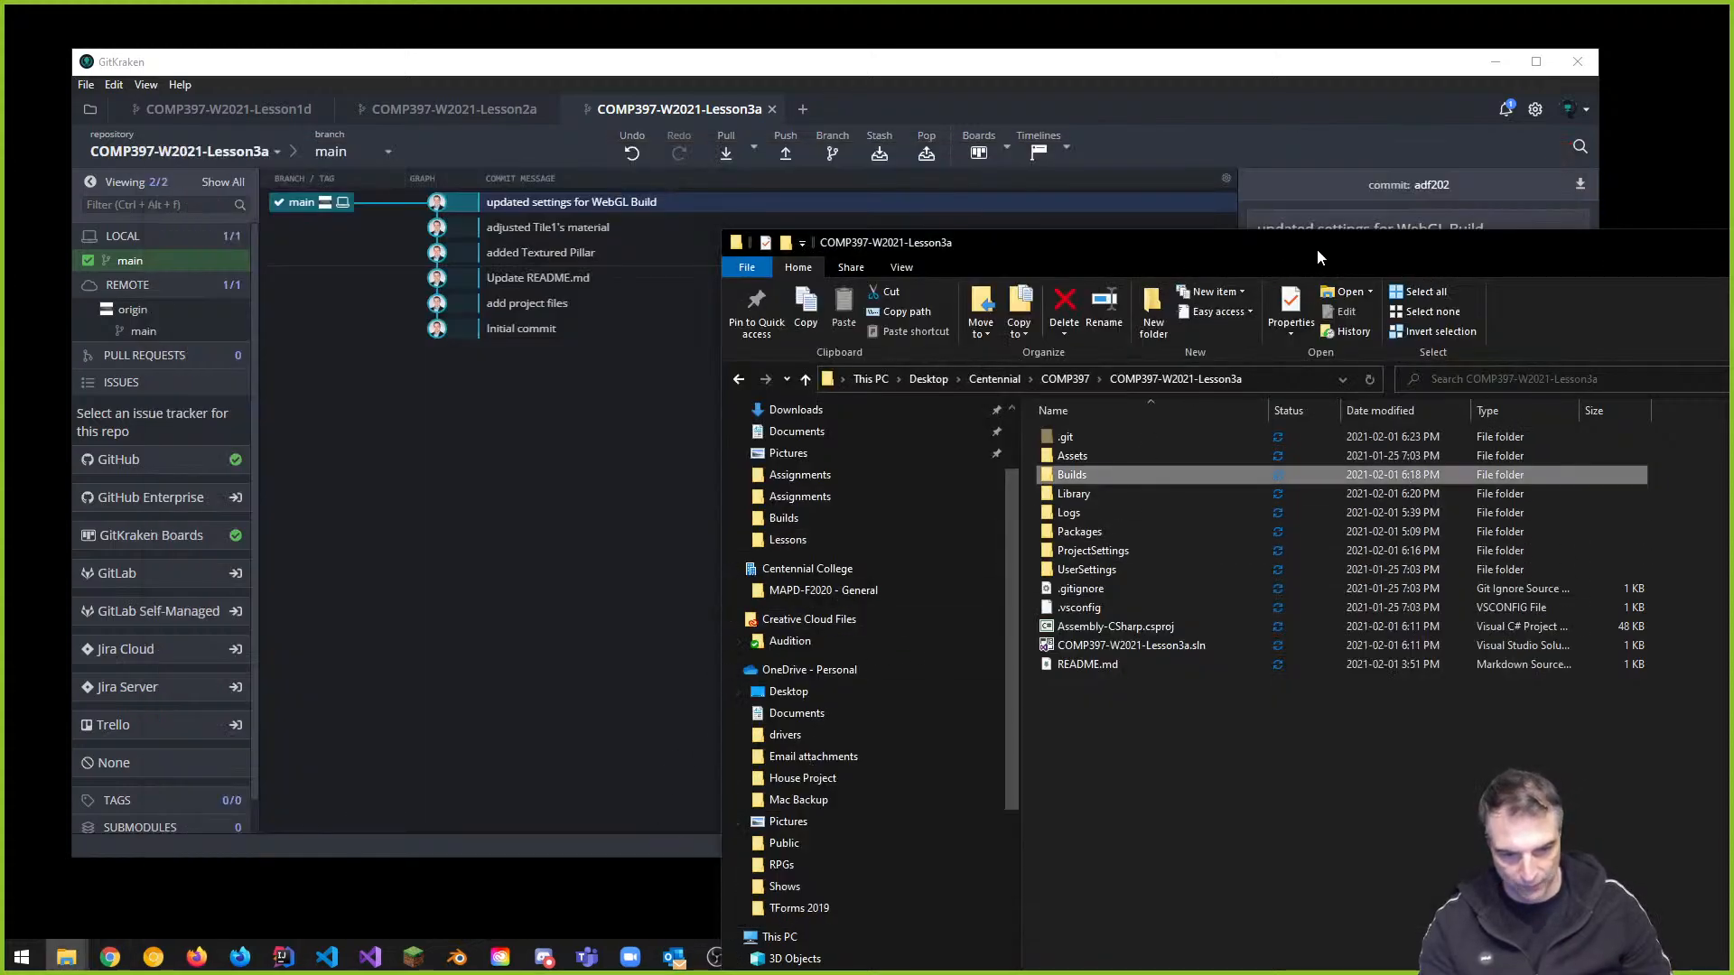
{"action": "left_click_drag", "start_coordinate": [1317, 249], "coordinate": [902, 224]}
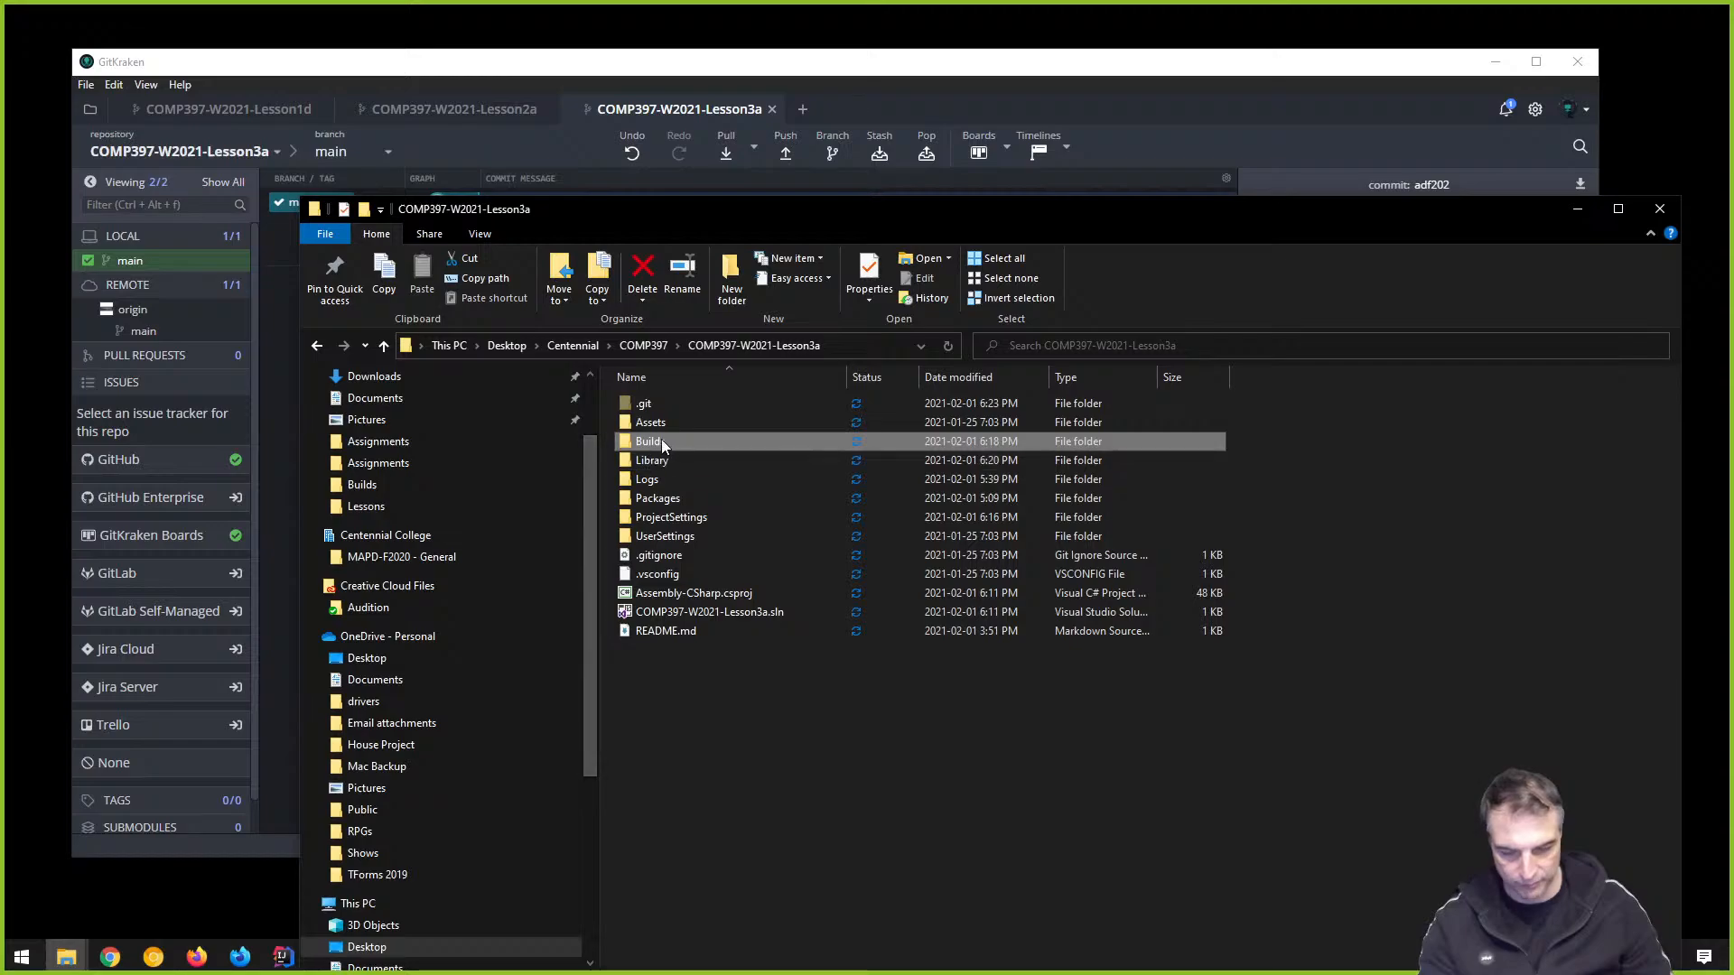
{"action": "left_click", "coordinate": [1247, 125]}
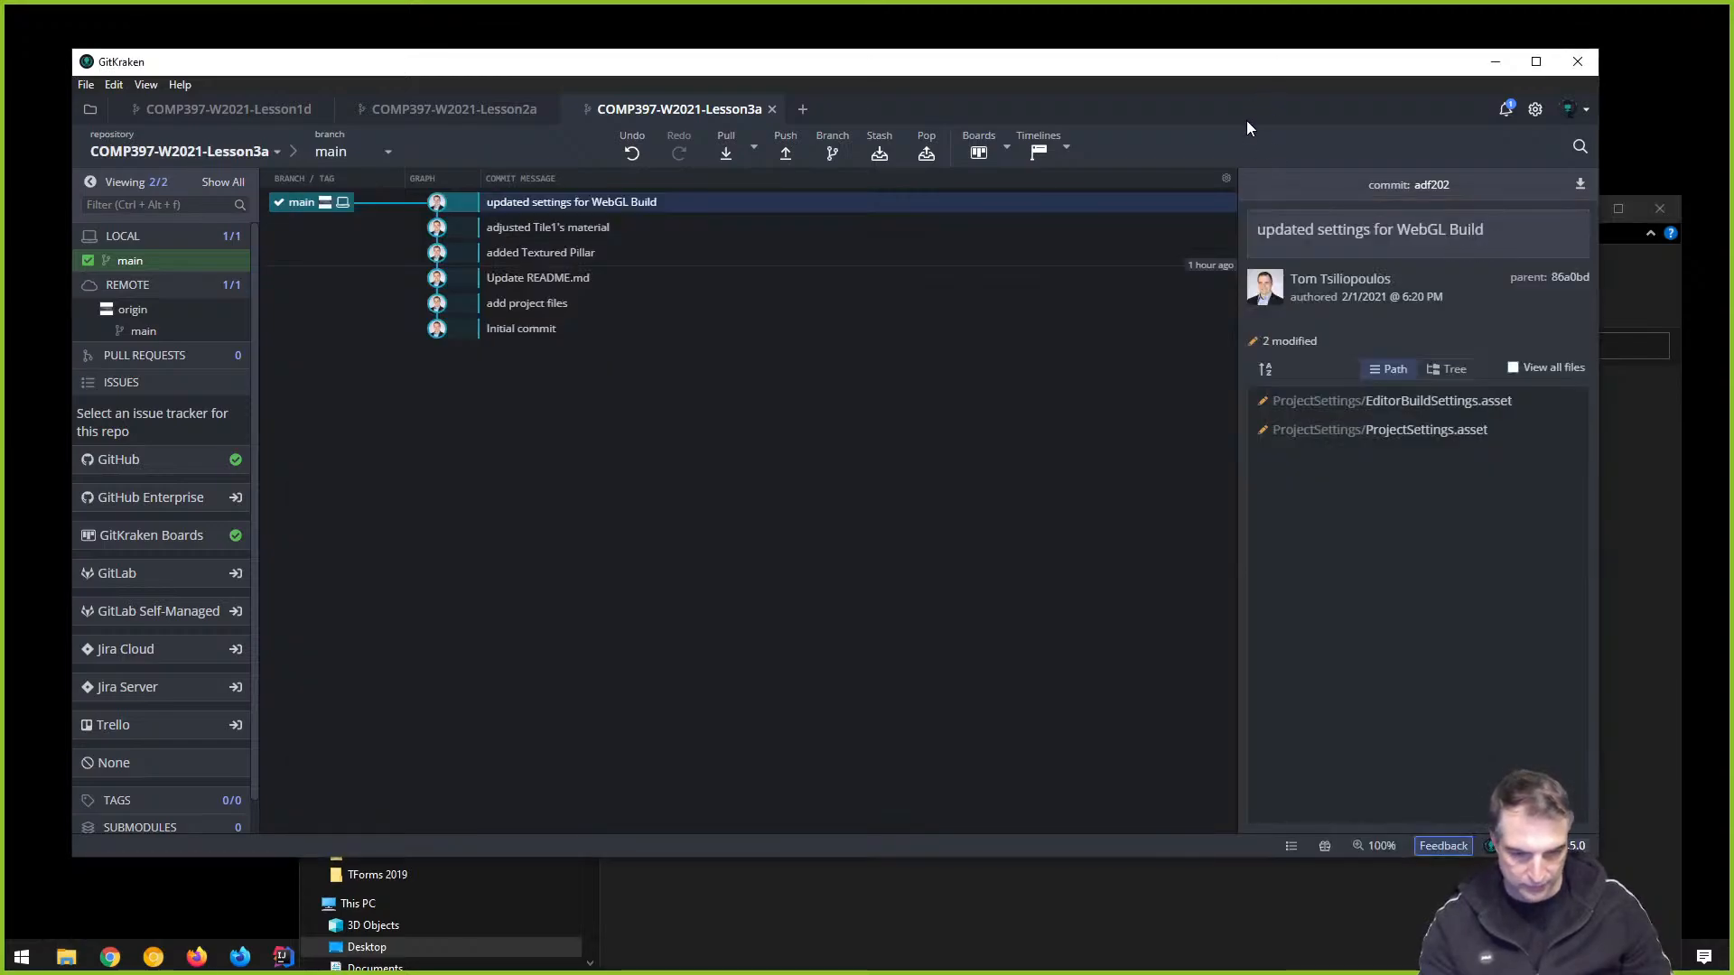
Begin initializing a local-only repository from a new tab and set its location to the COMP397-W2021-Lesson3a folder
{"action": "left_click", "coordinate": [803, 109]}
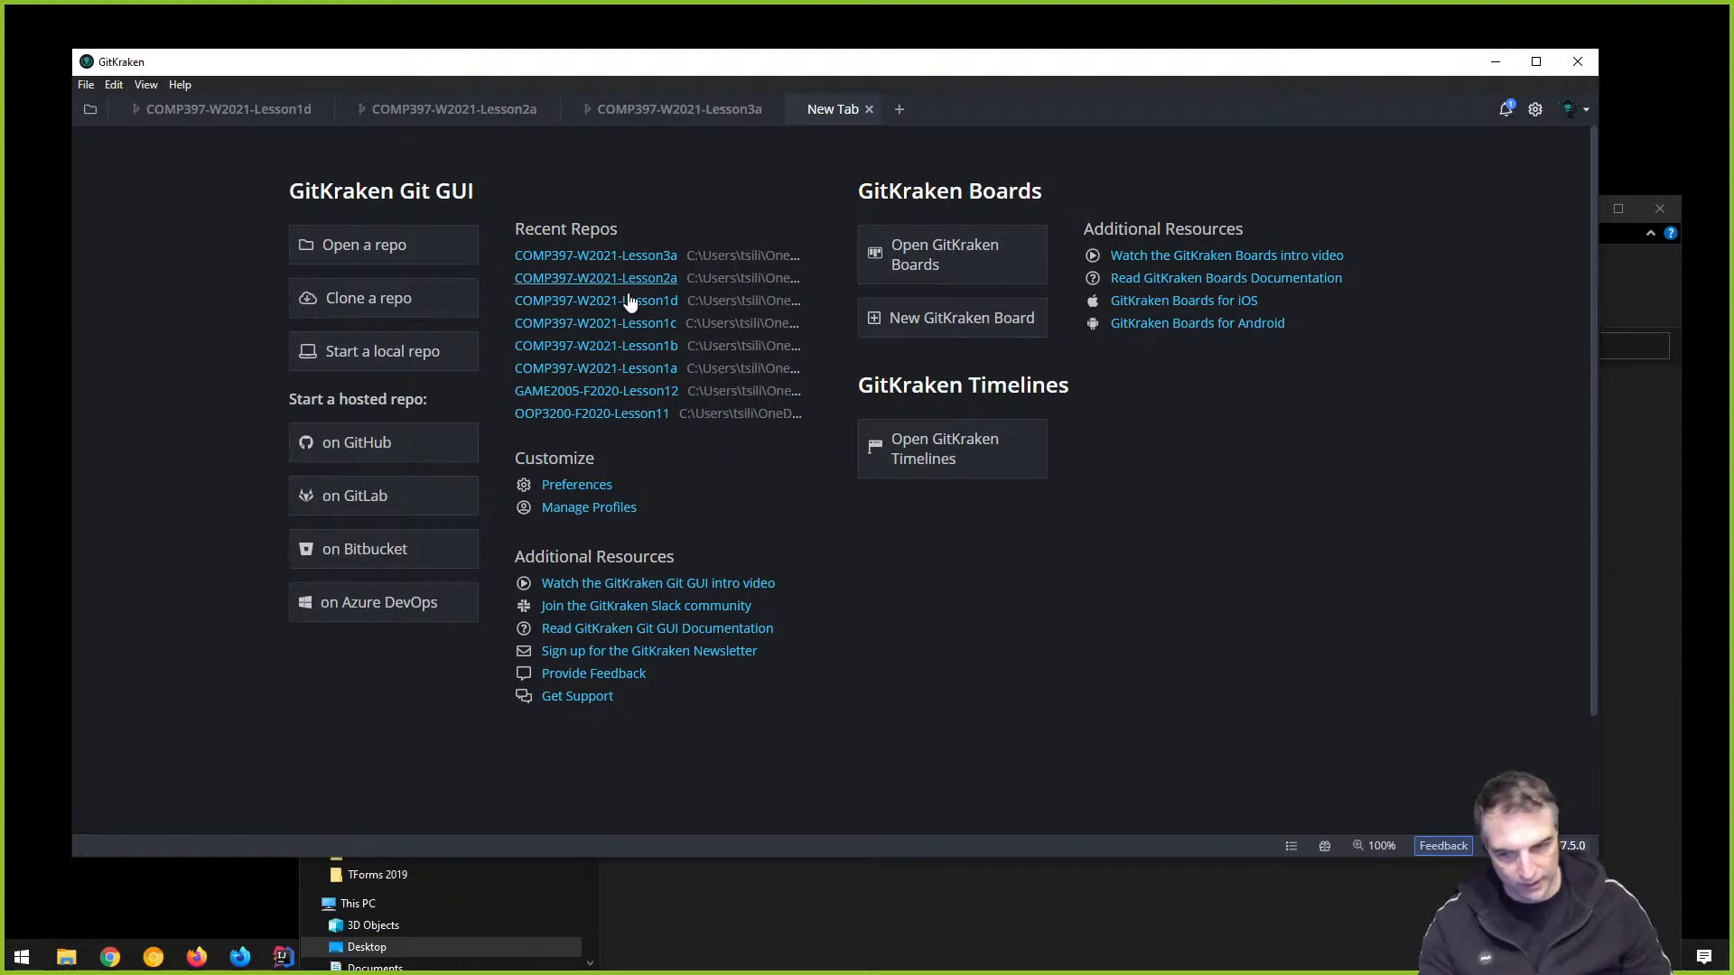
{"action": "left_click", "coordinate": [389, 361]}
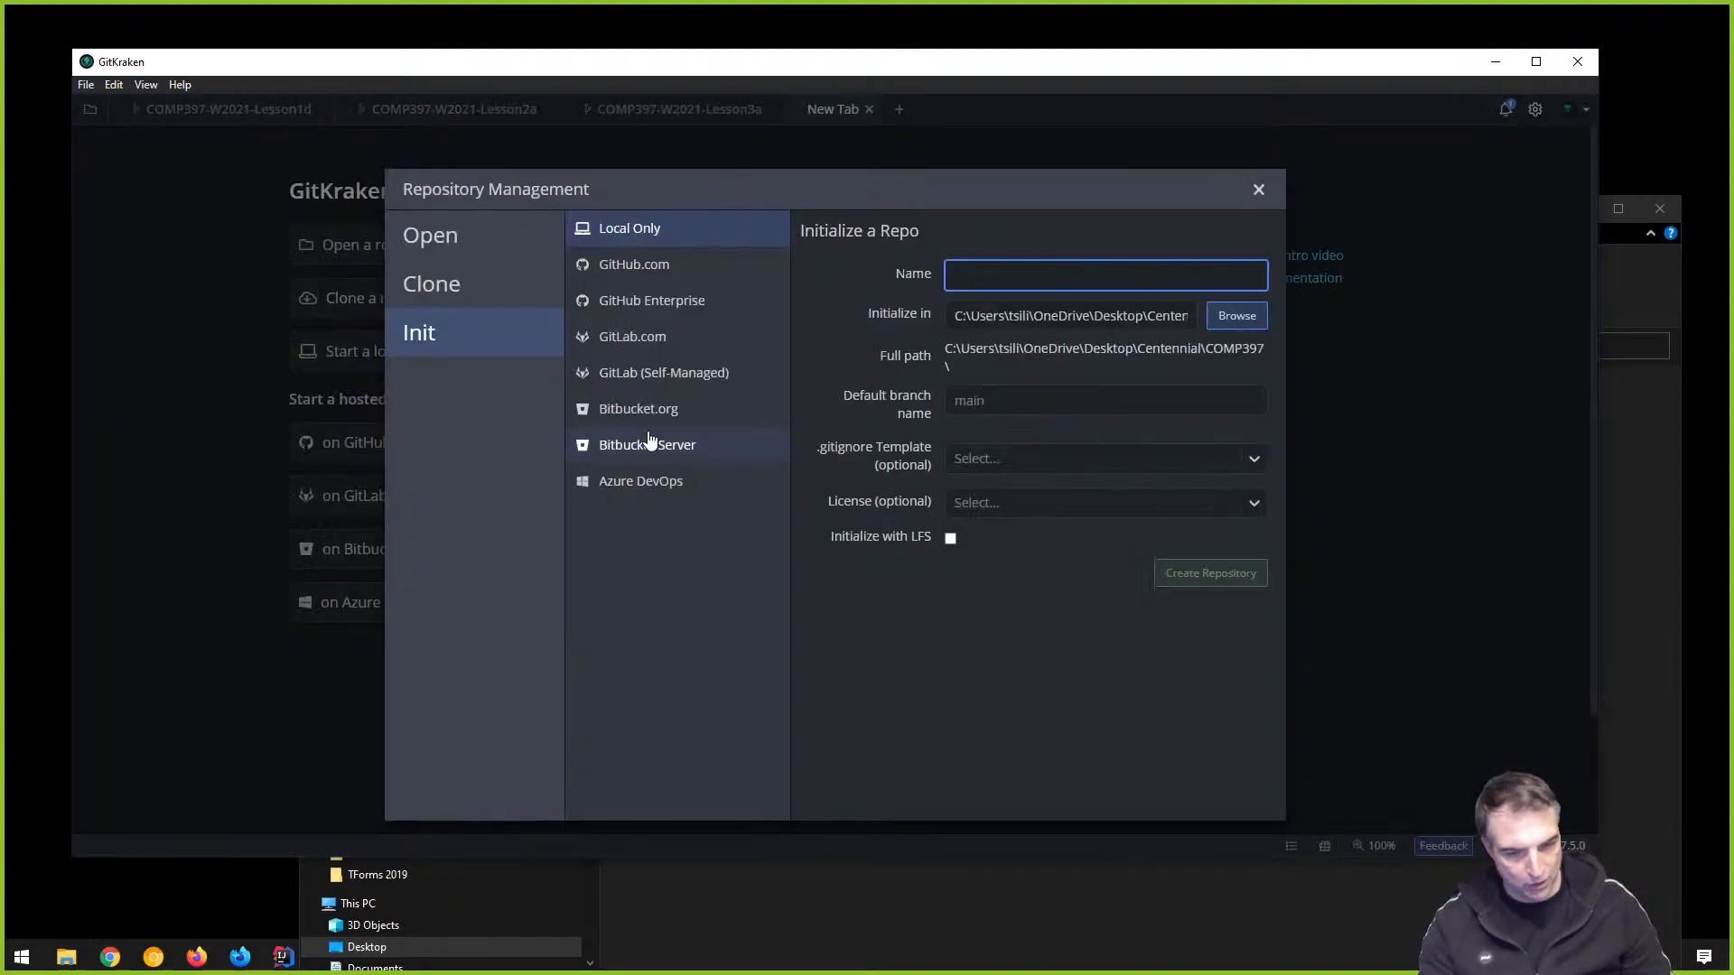
{"action": "left_click", "coordinate": [1215, 316]}
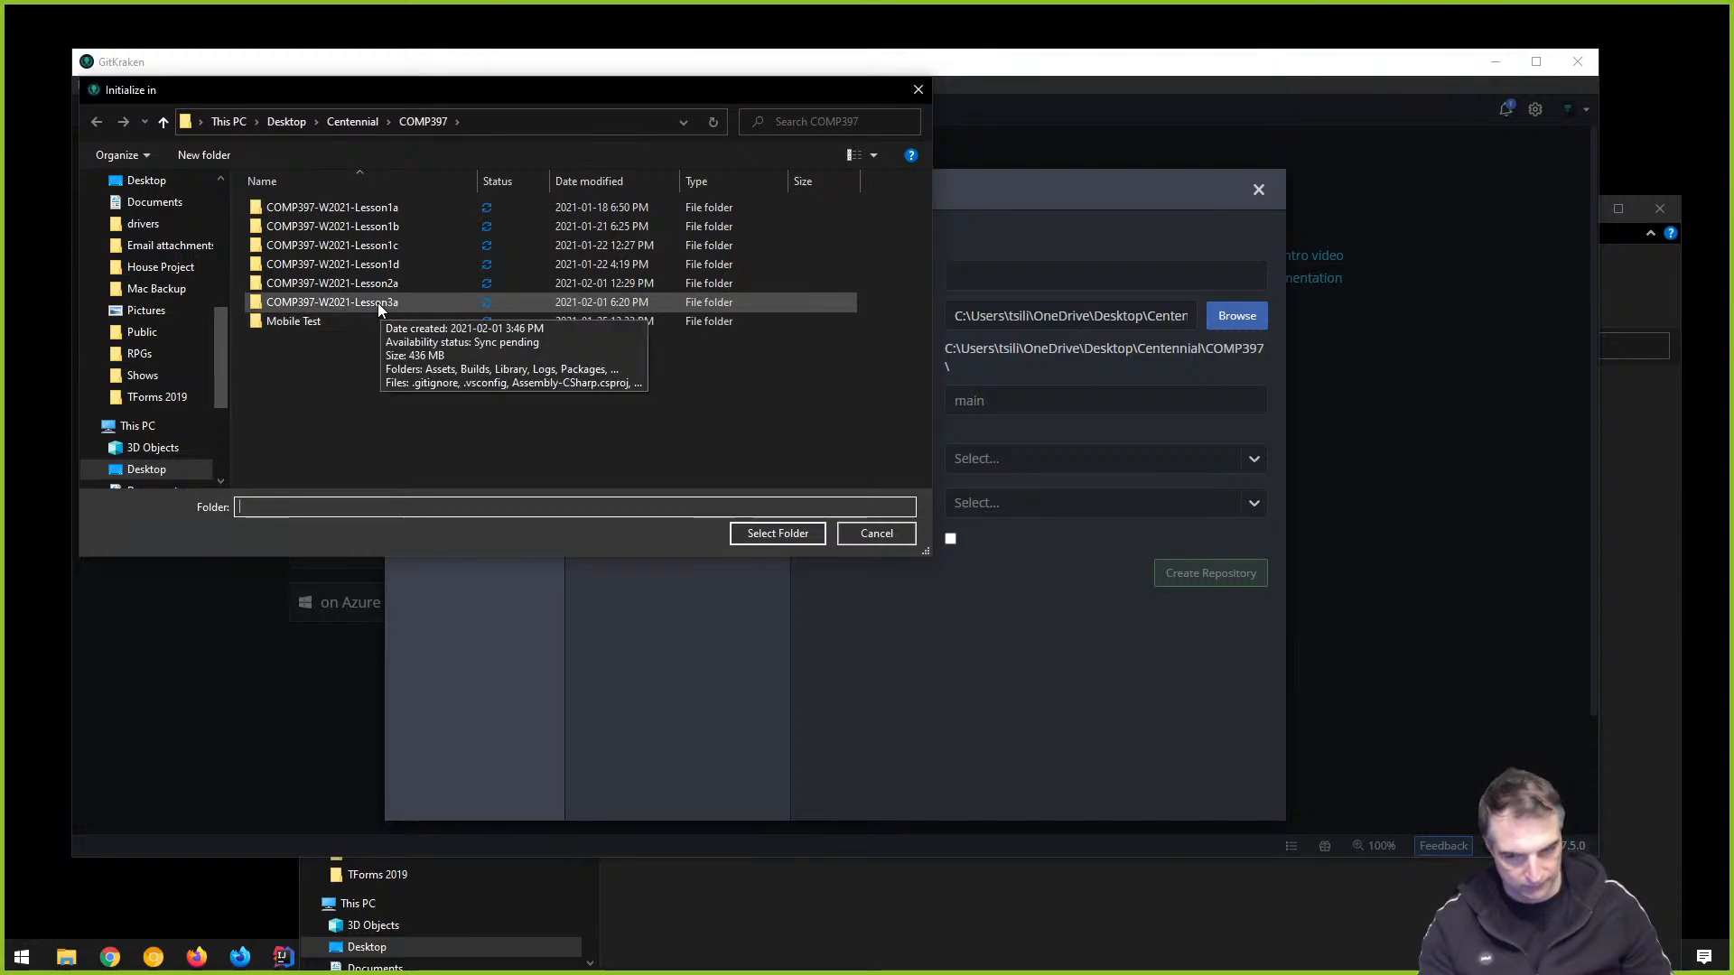
{"action": "double_click", "coordinate": [385, 304]}
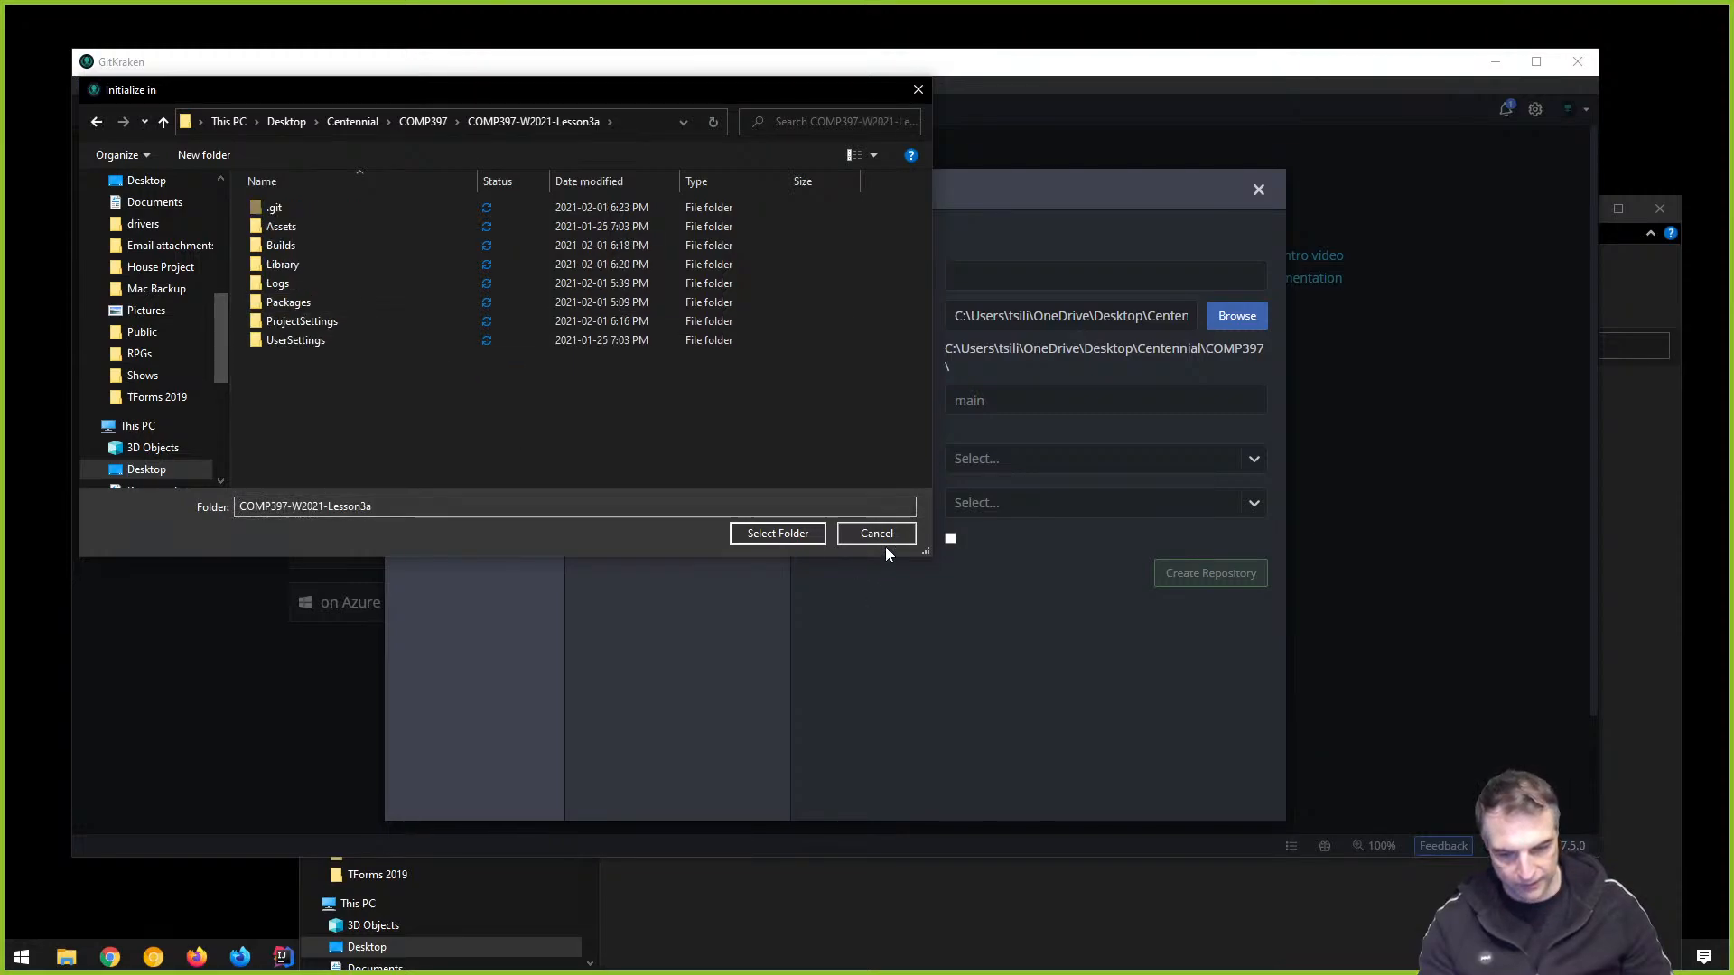
{"action": "left_click", "coordinate": [777, 533]}
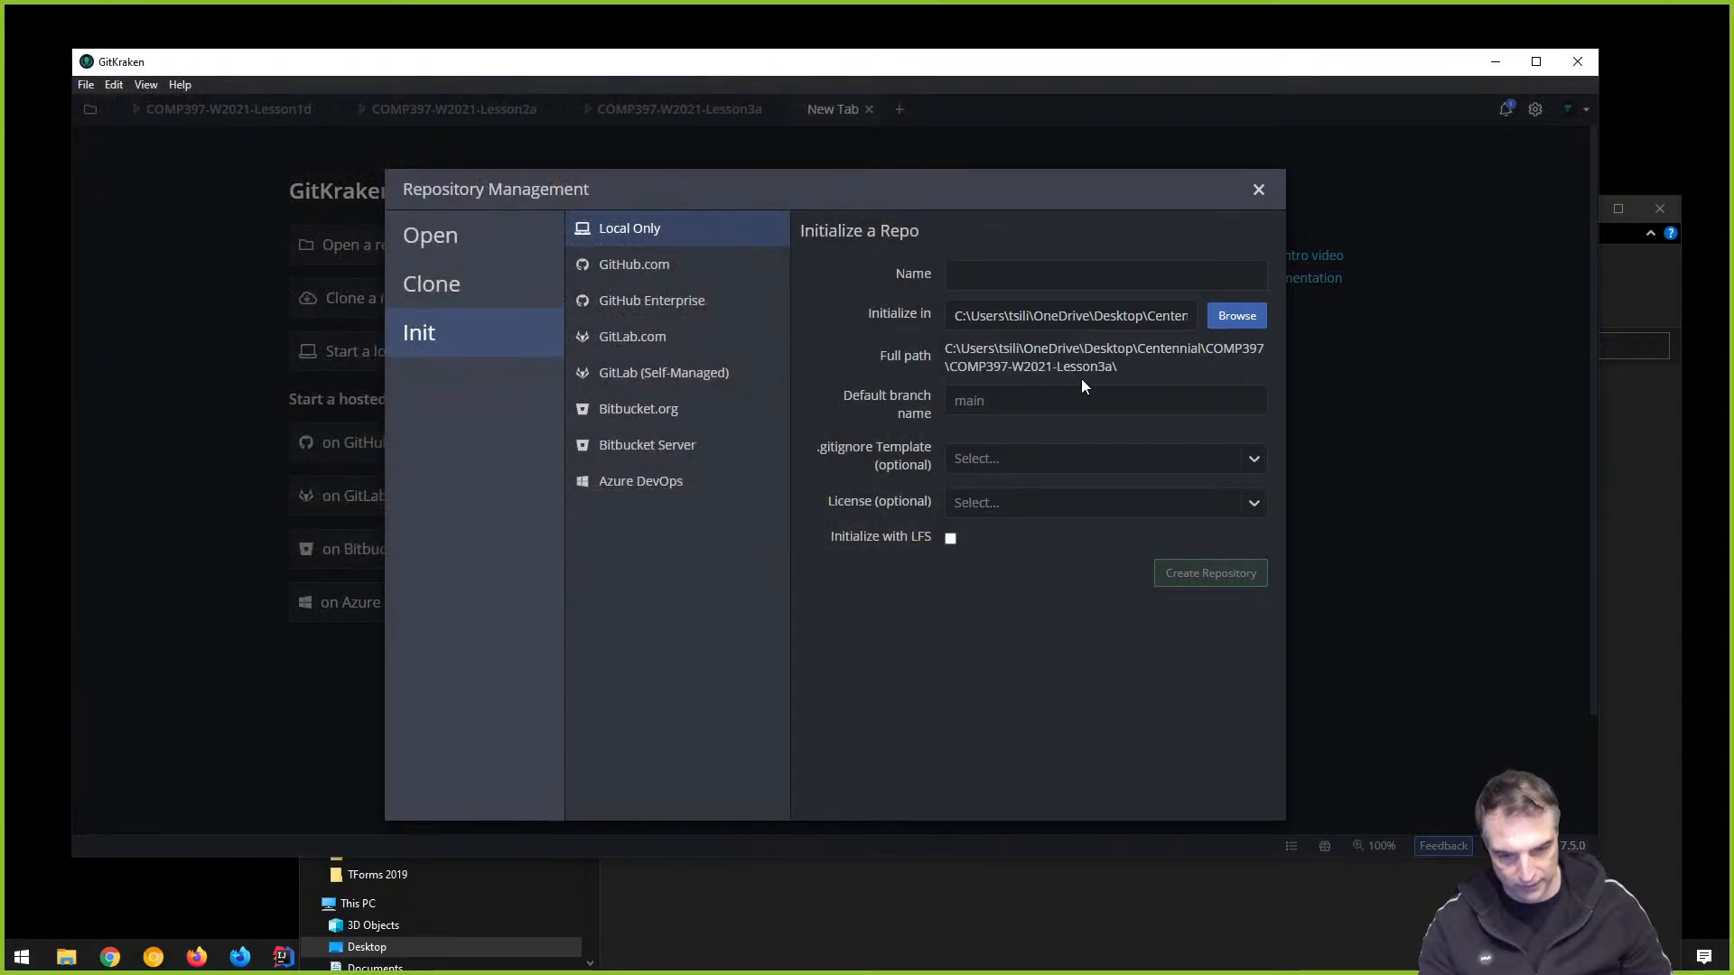
Initialize a local-only repository named Builds inside the COMP397-W2021-Lesson3a folder
{"action": "left_click", "coordinate": [975, 281]}
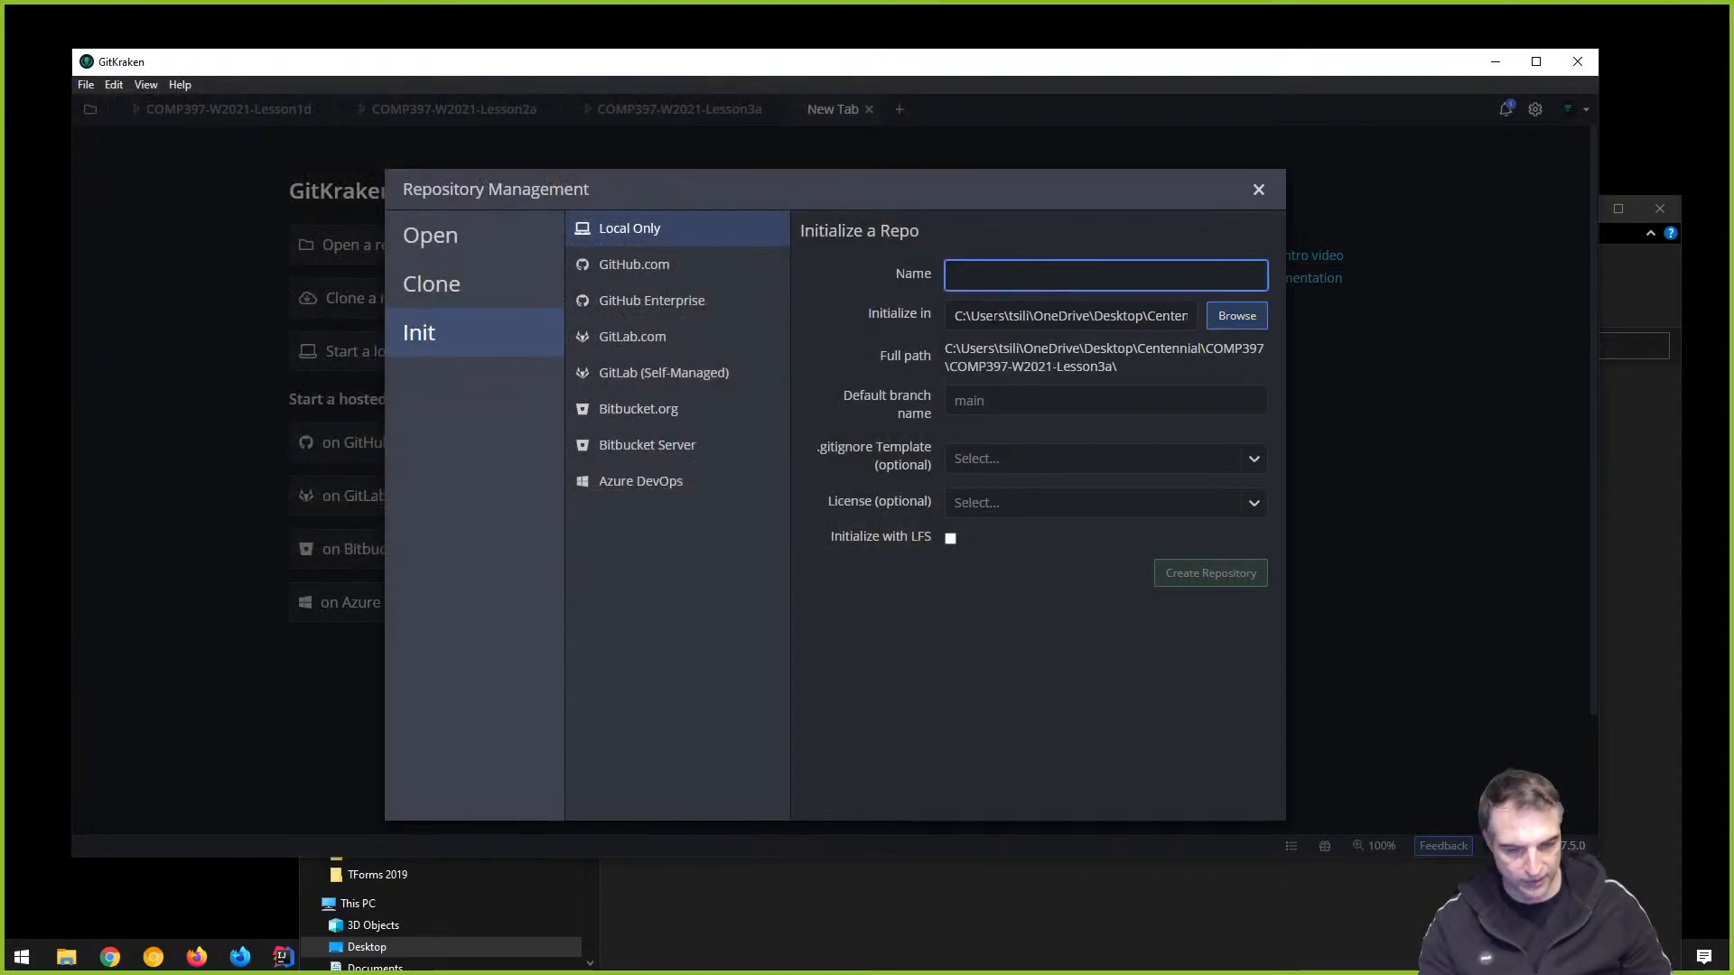
{"action": "type", "text": "Builds"}
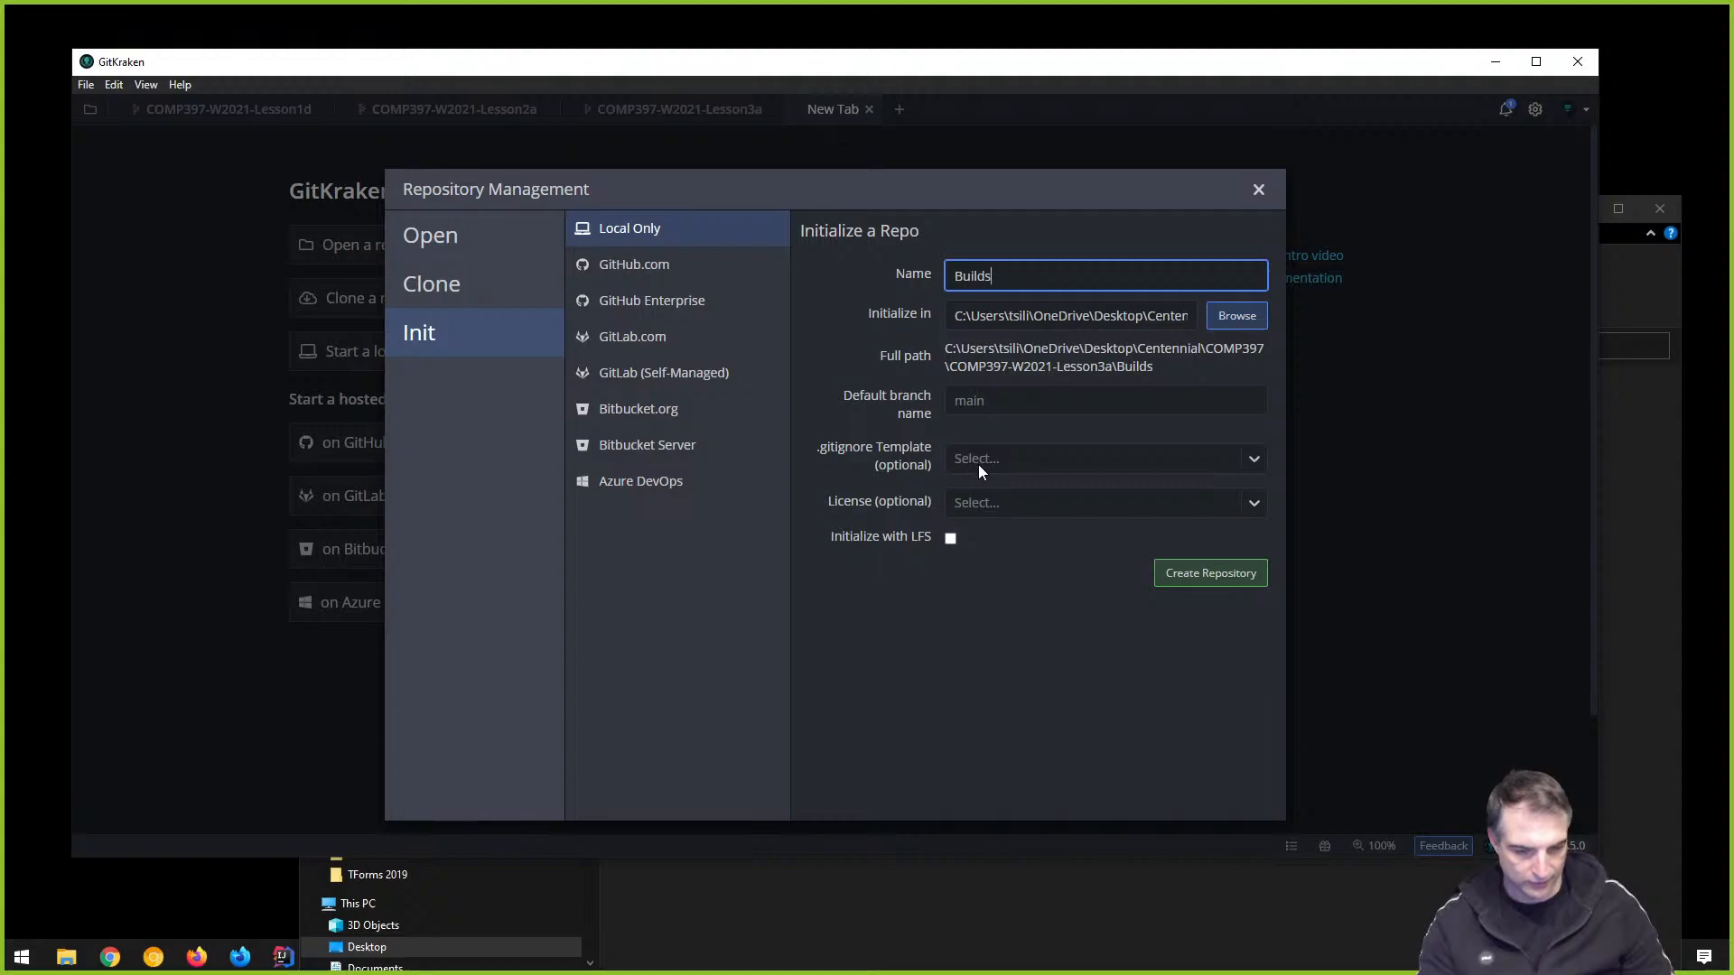
{"action": "left_click", "coordinate": [1192, 583]}
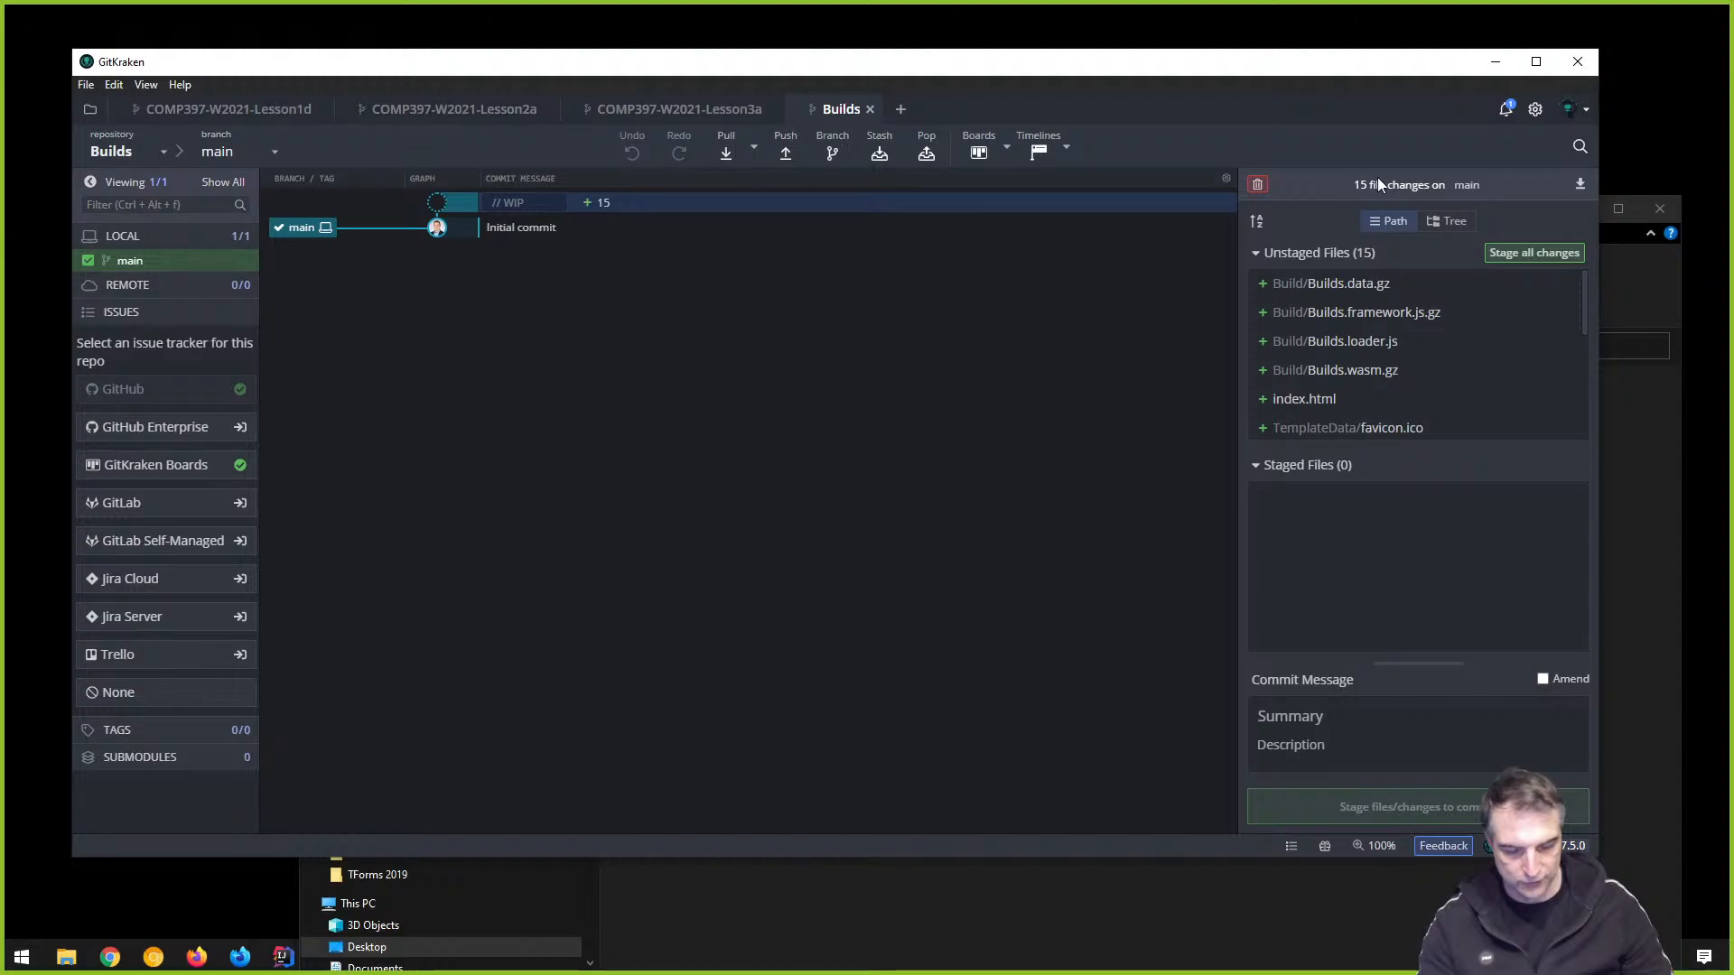
Stage all the changed files and commit them with the summary "WebGL Build"
{"action": "left_click", "coordinate": [1527, 255]}
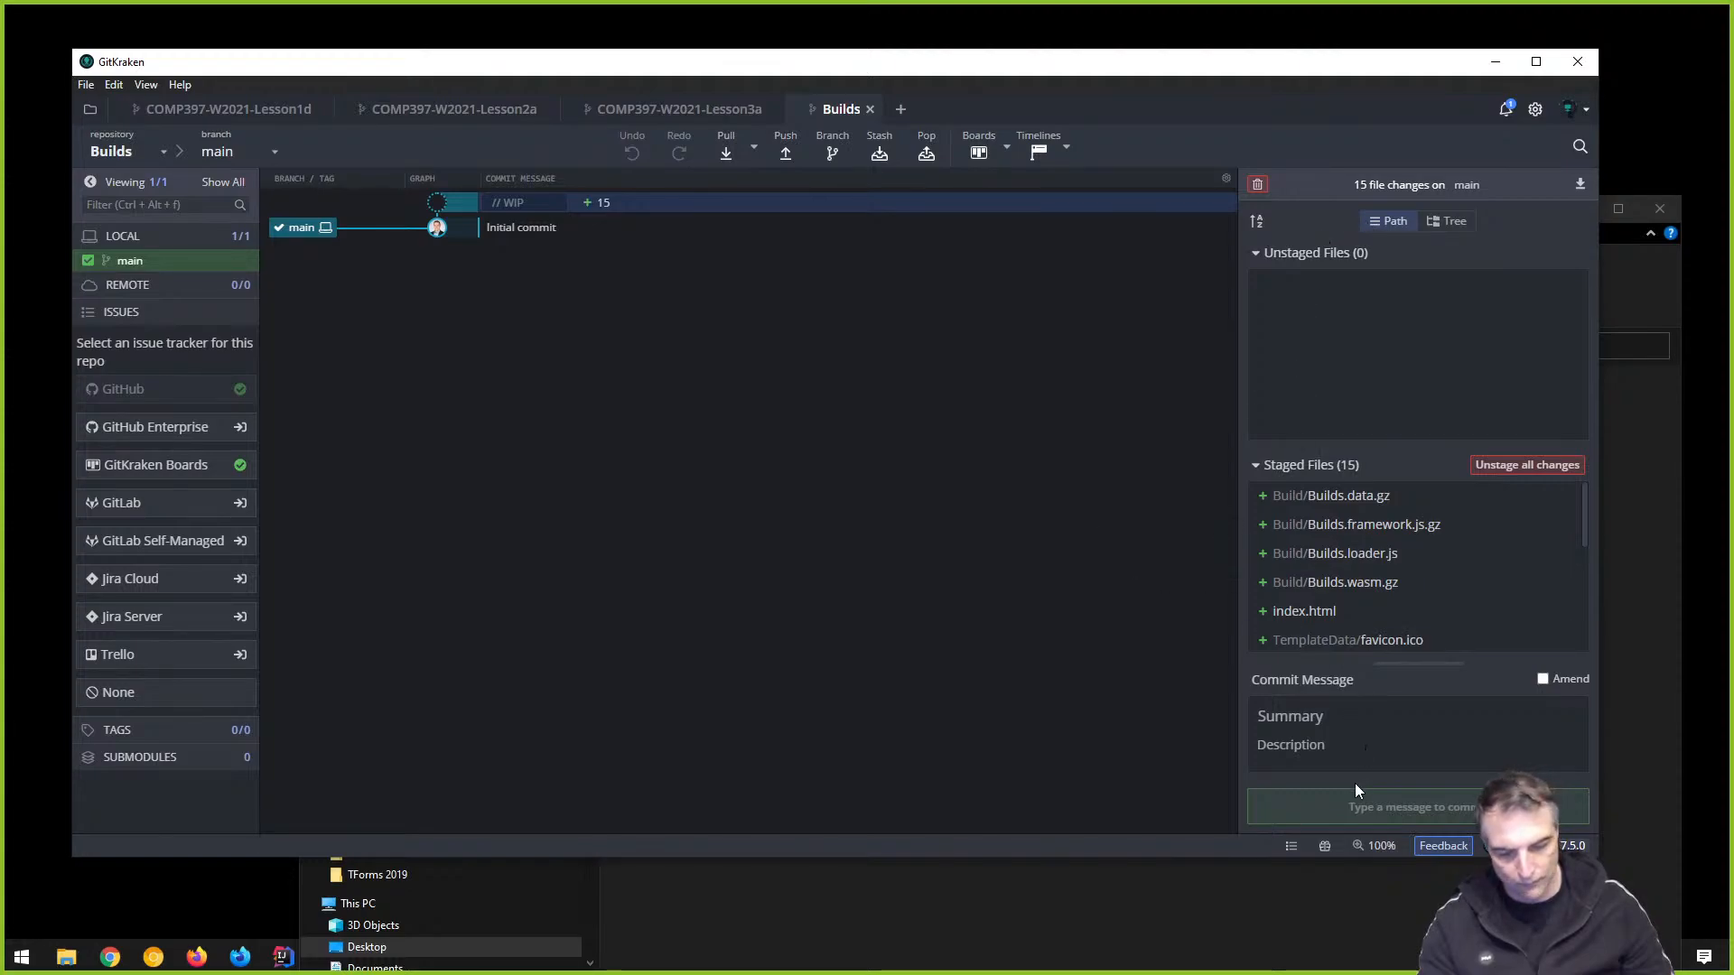
{"action": "left_click", "coordinate": [1382, 766]}
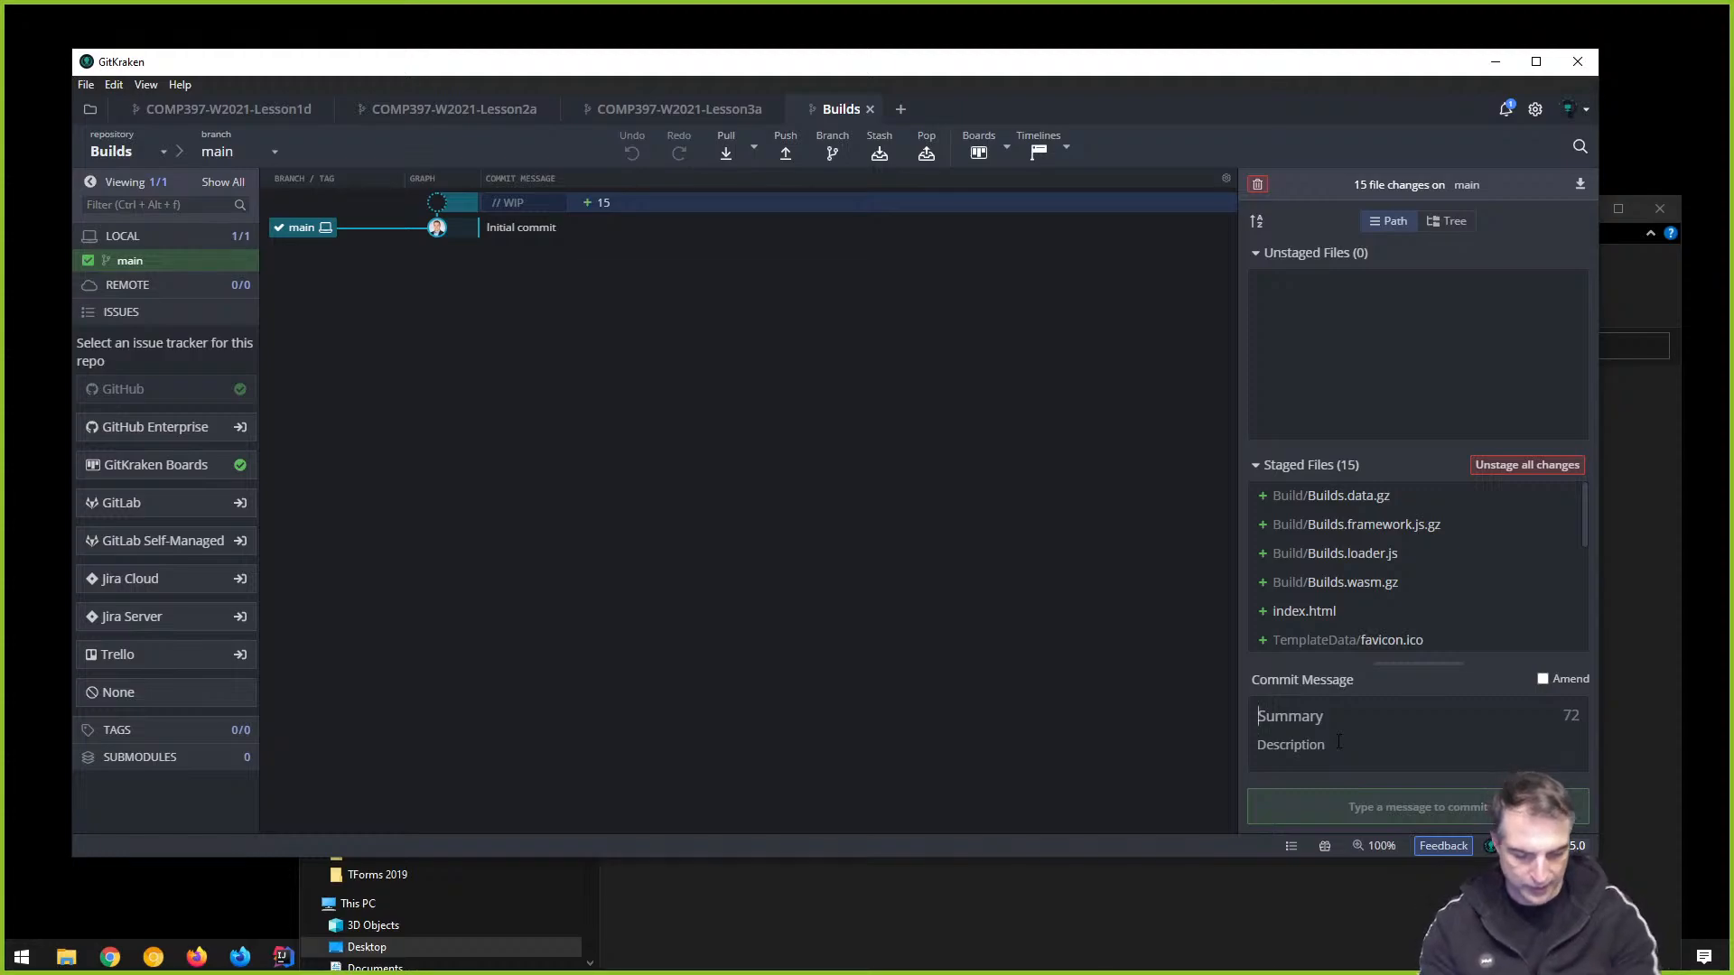
{"action": "type", "text": "WebGL"}
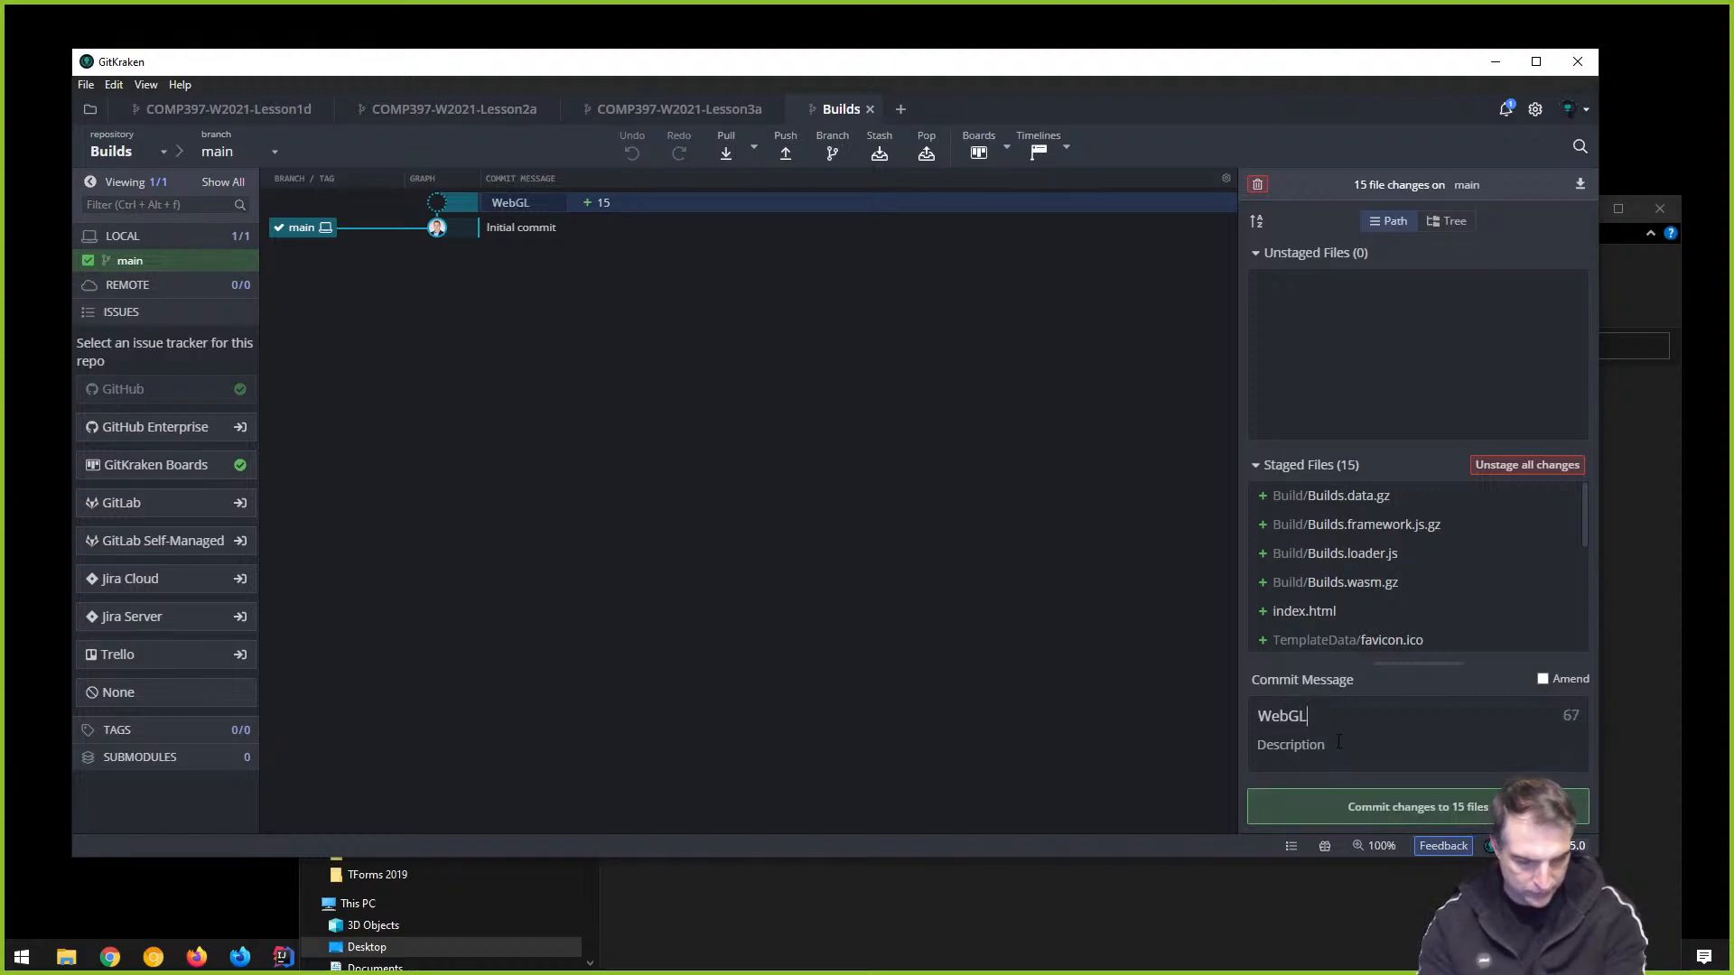
{"action": "type", "text": " Build"}
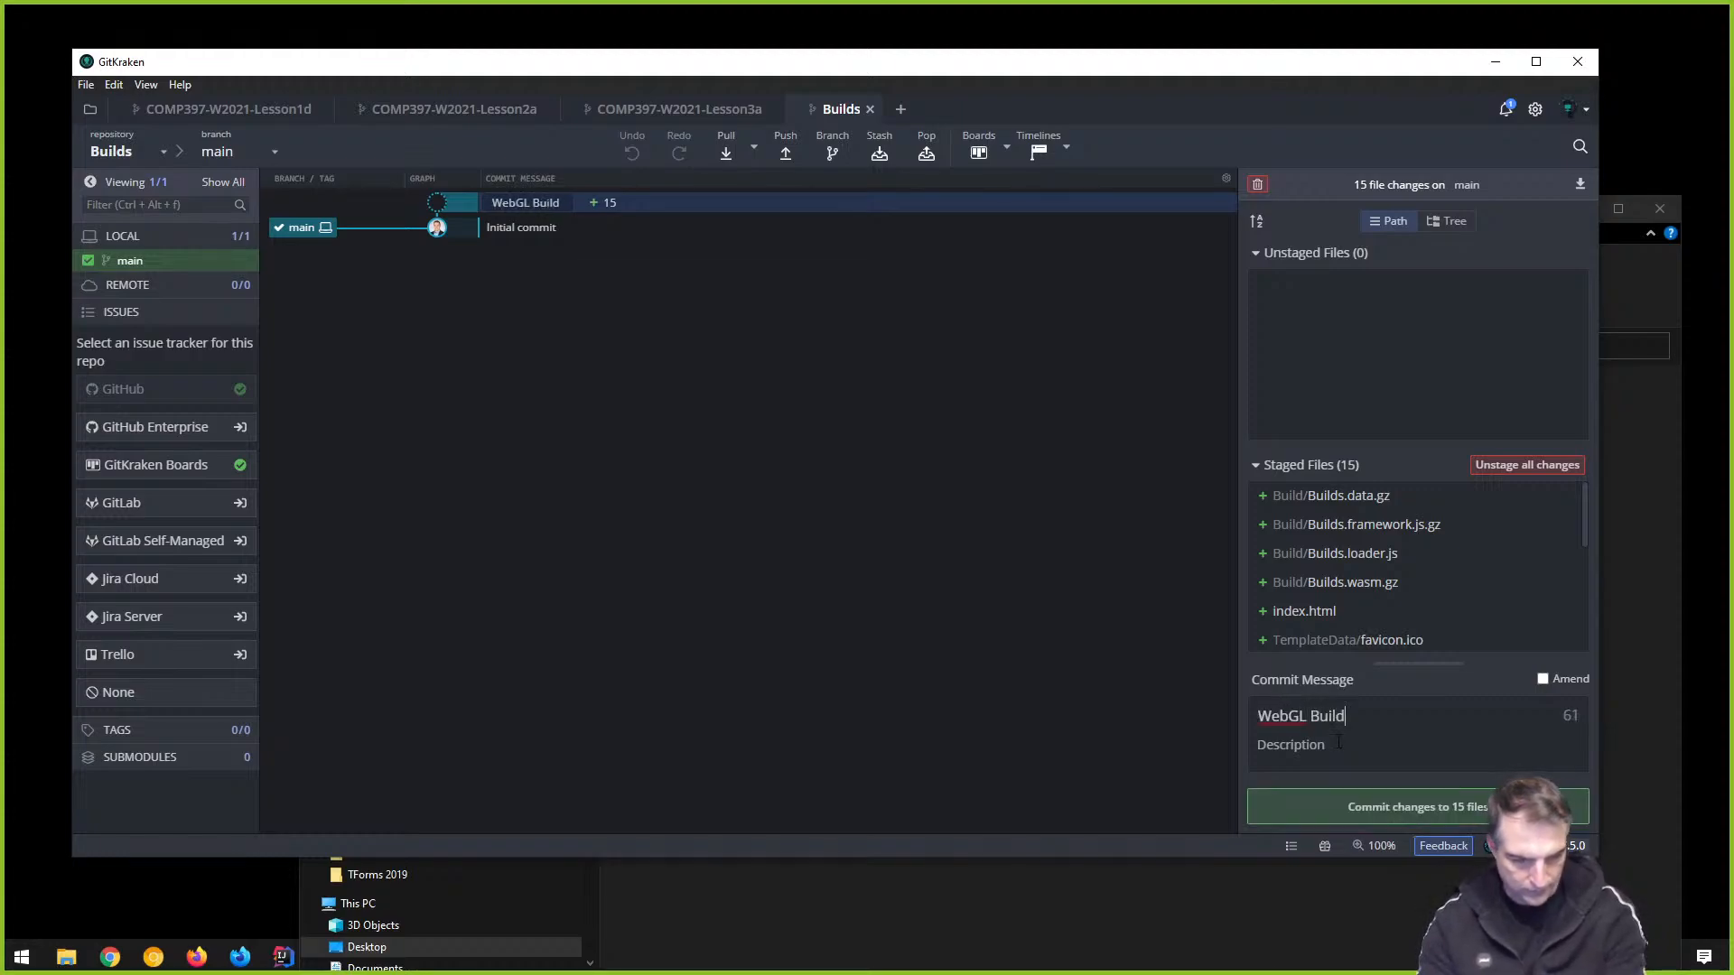
{"action": "left_click", "coordinate": [1397, 817]}
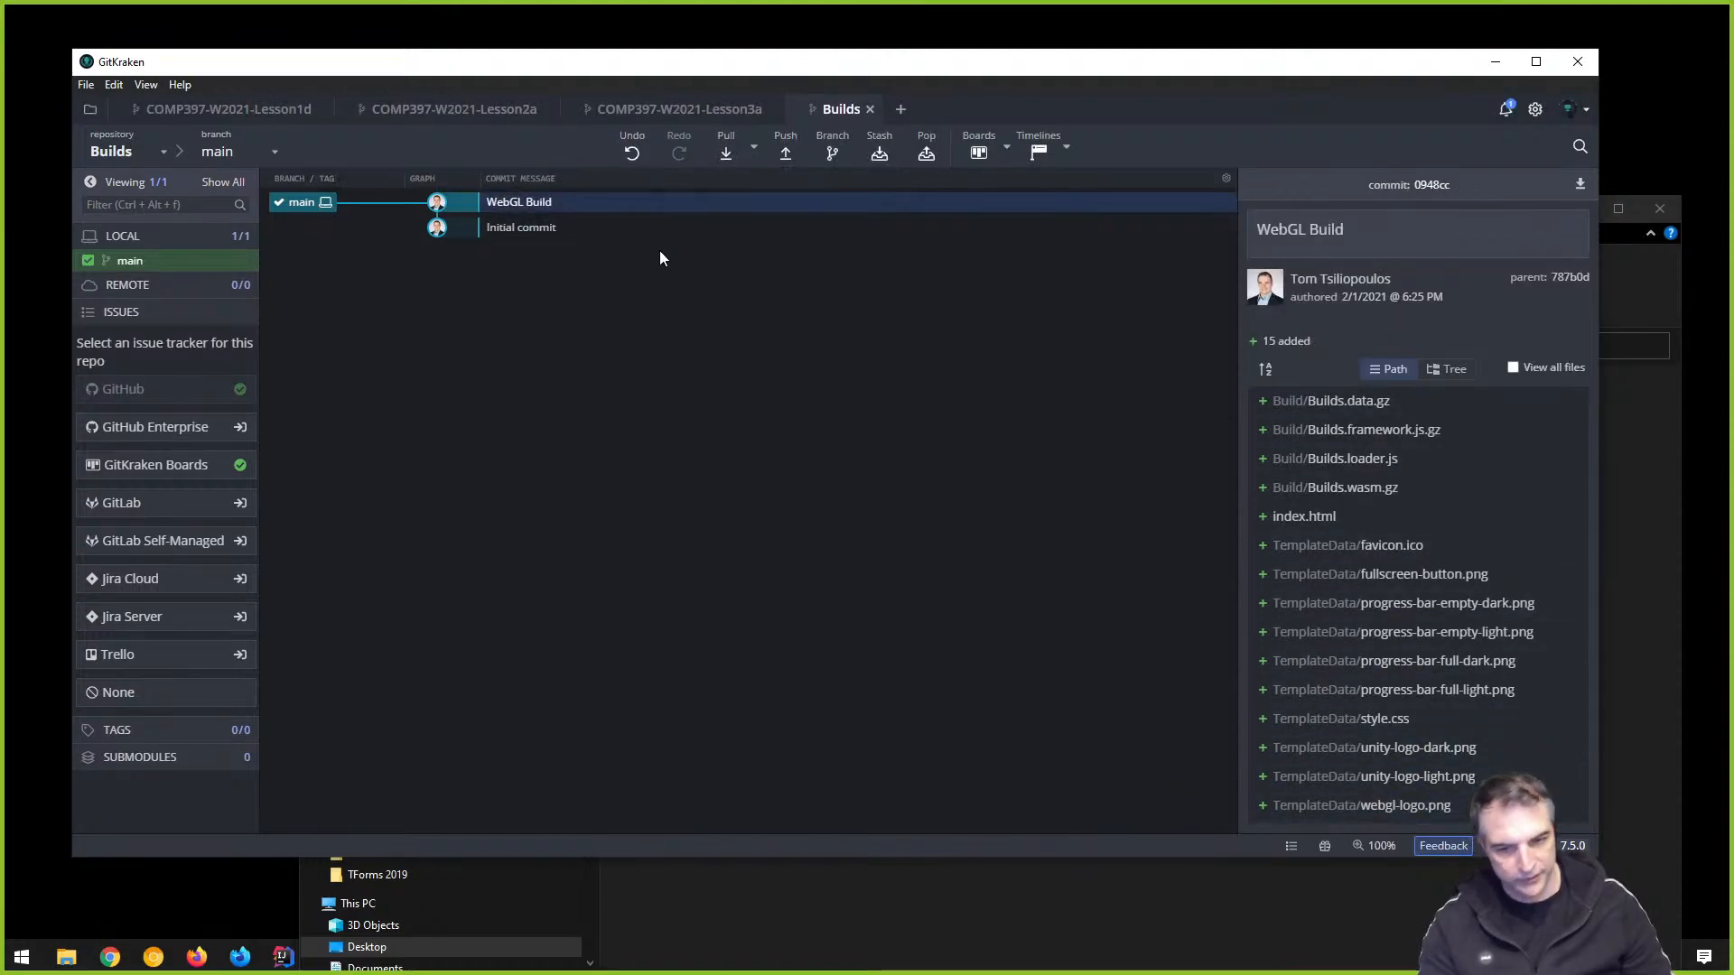
Start adding a GitHub remote for the Builds repository under the CentennialCollege account
{"action": "left_click", "coordinate": [786, 161]}
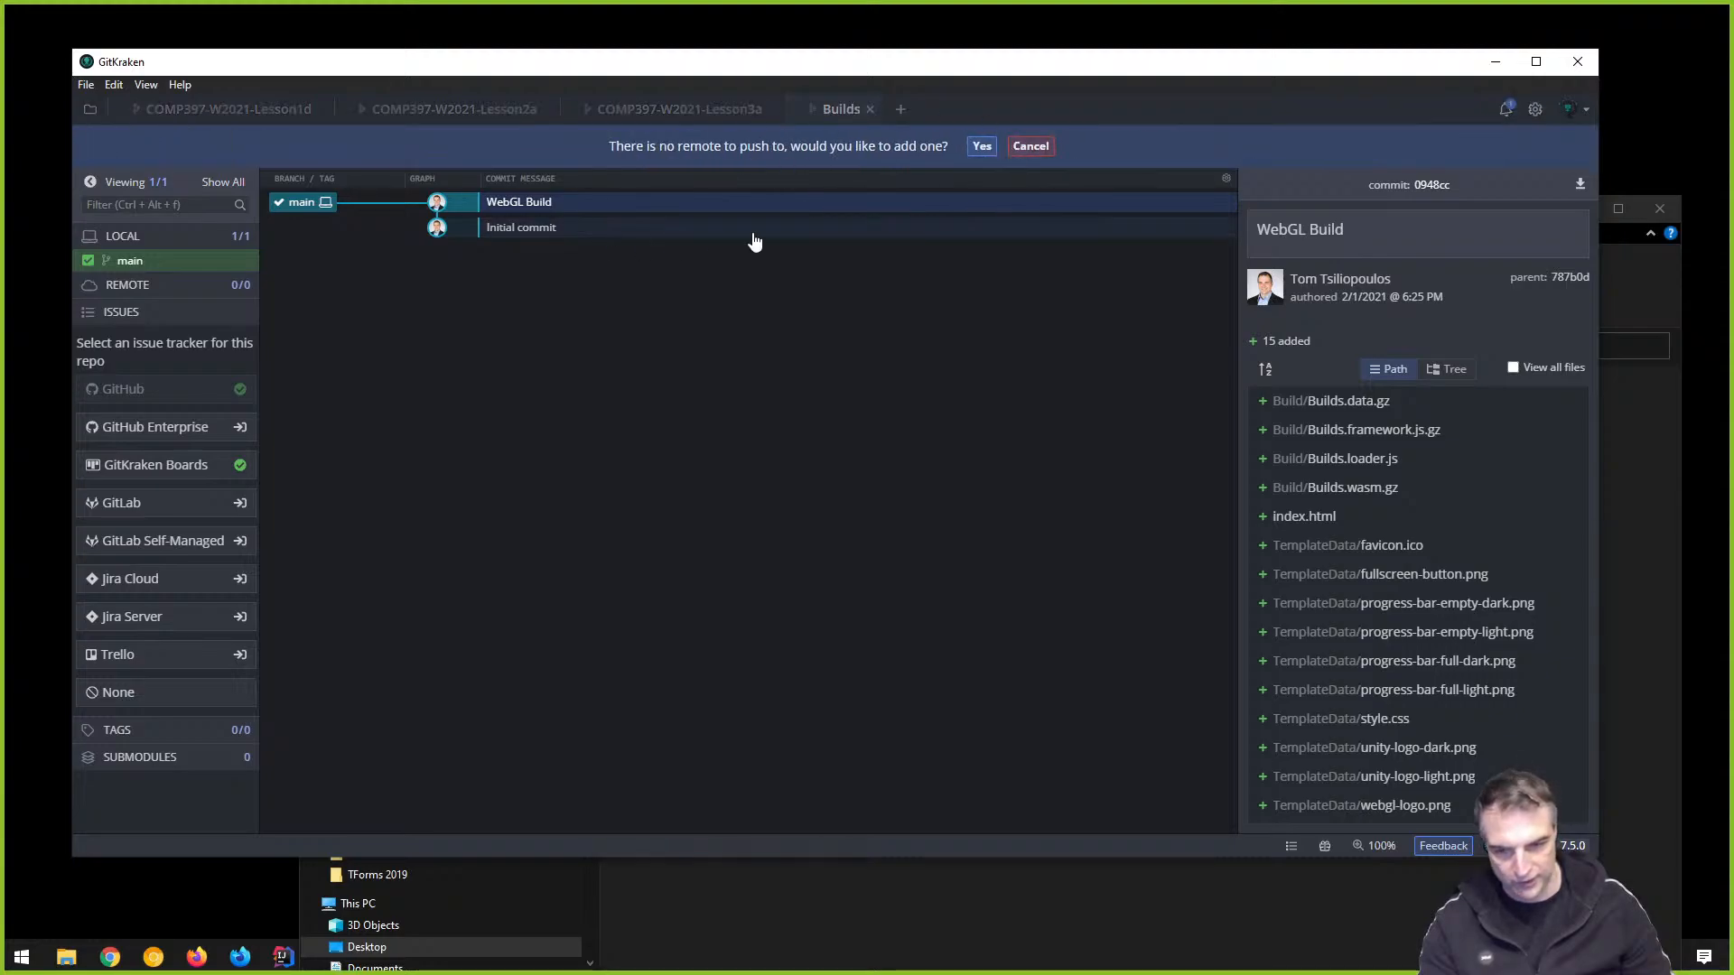
{"action": "left_click", "coordinate": [981, 146]}
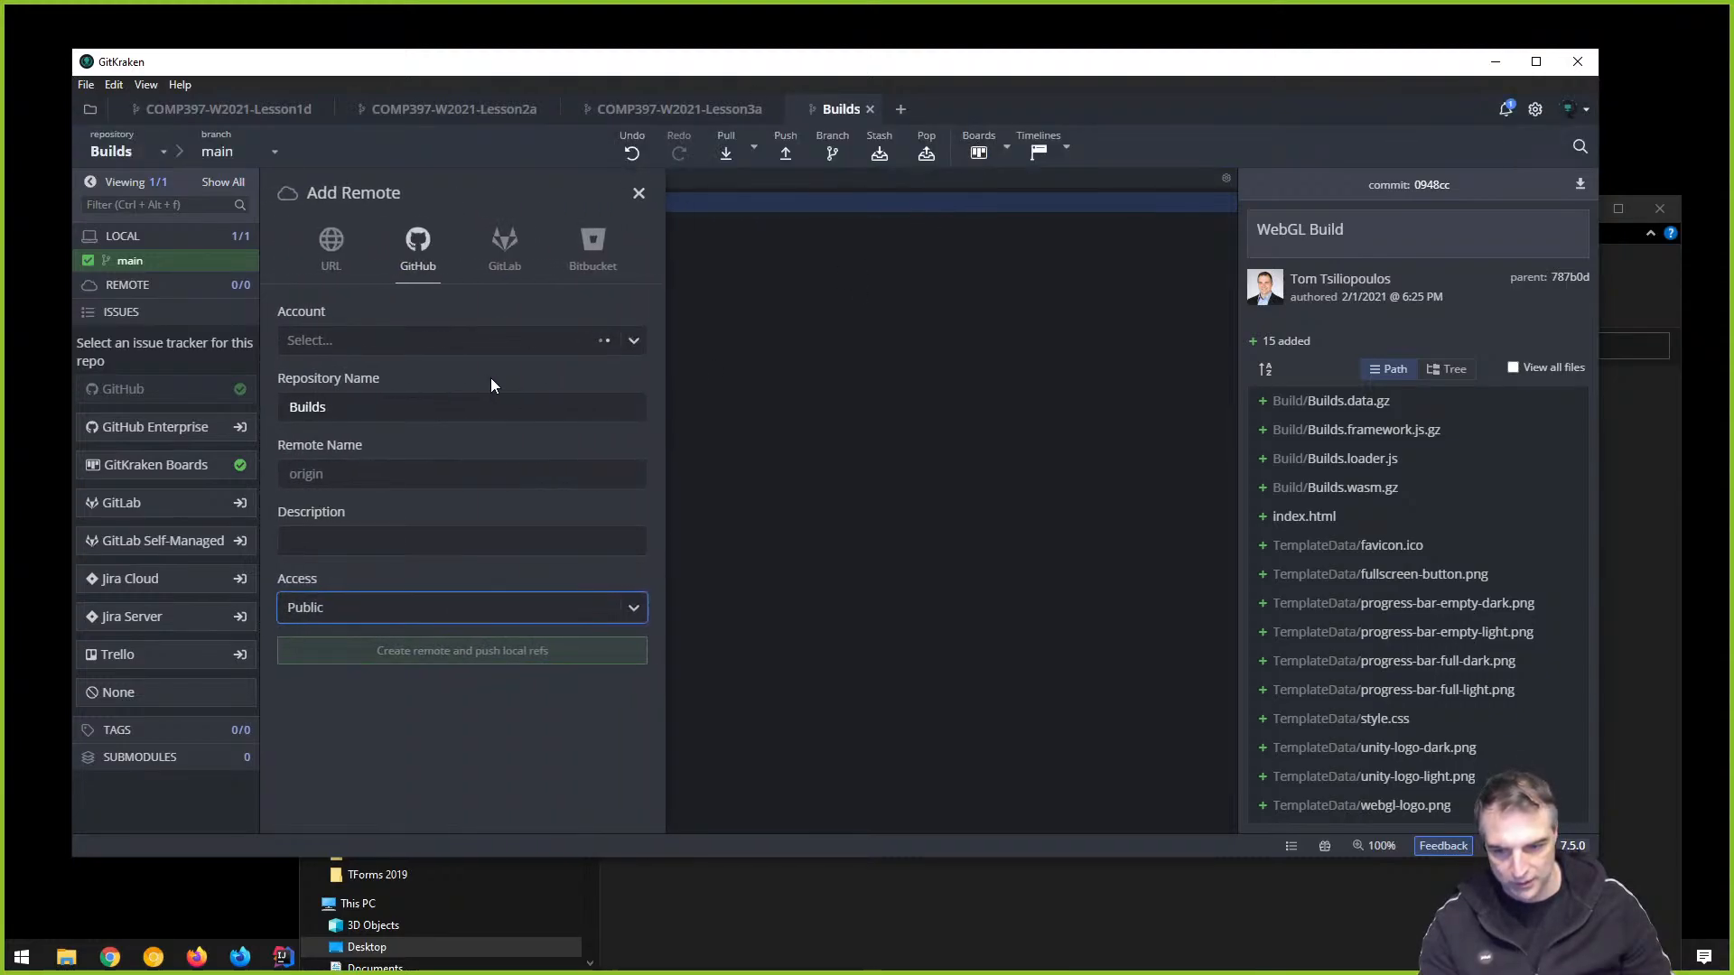
{"action": "left_click", "coordinate": [636, 335]}
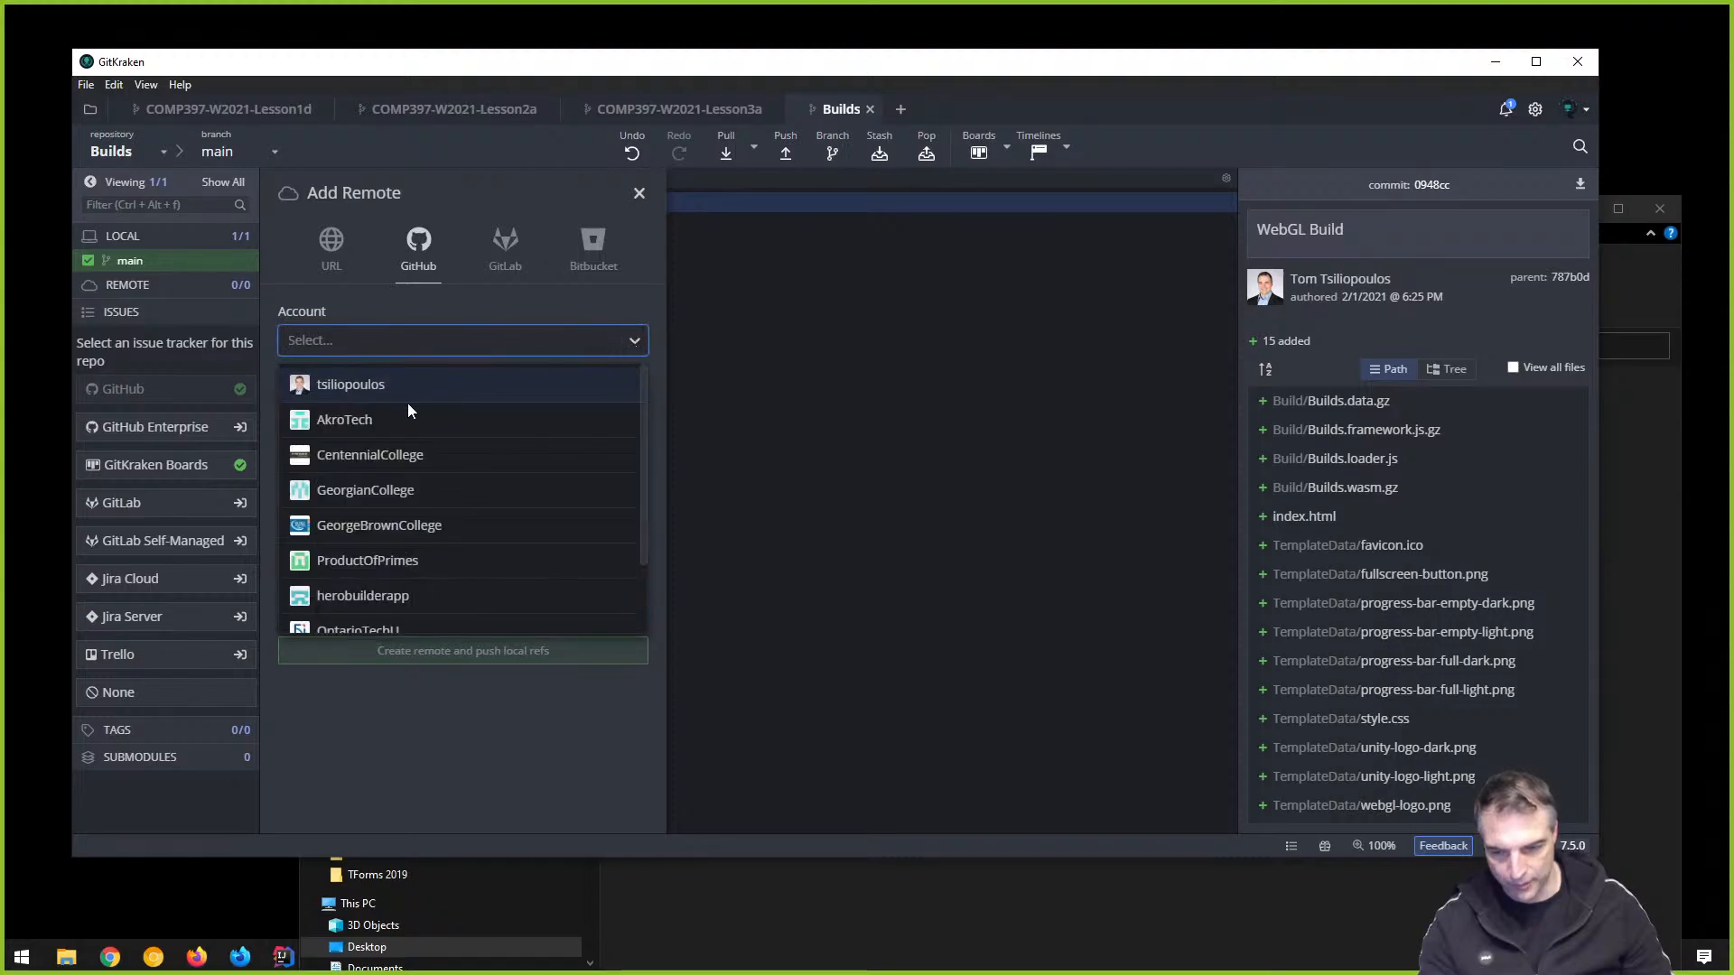
{"action": "left_click", "coordinate": [394, 461]}
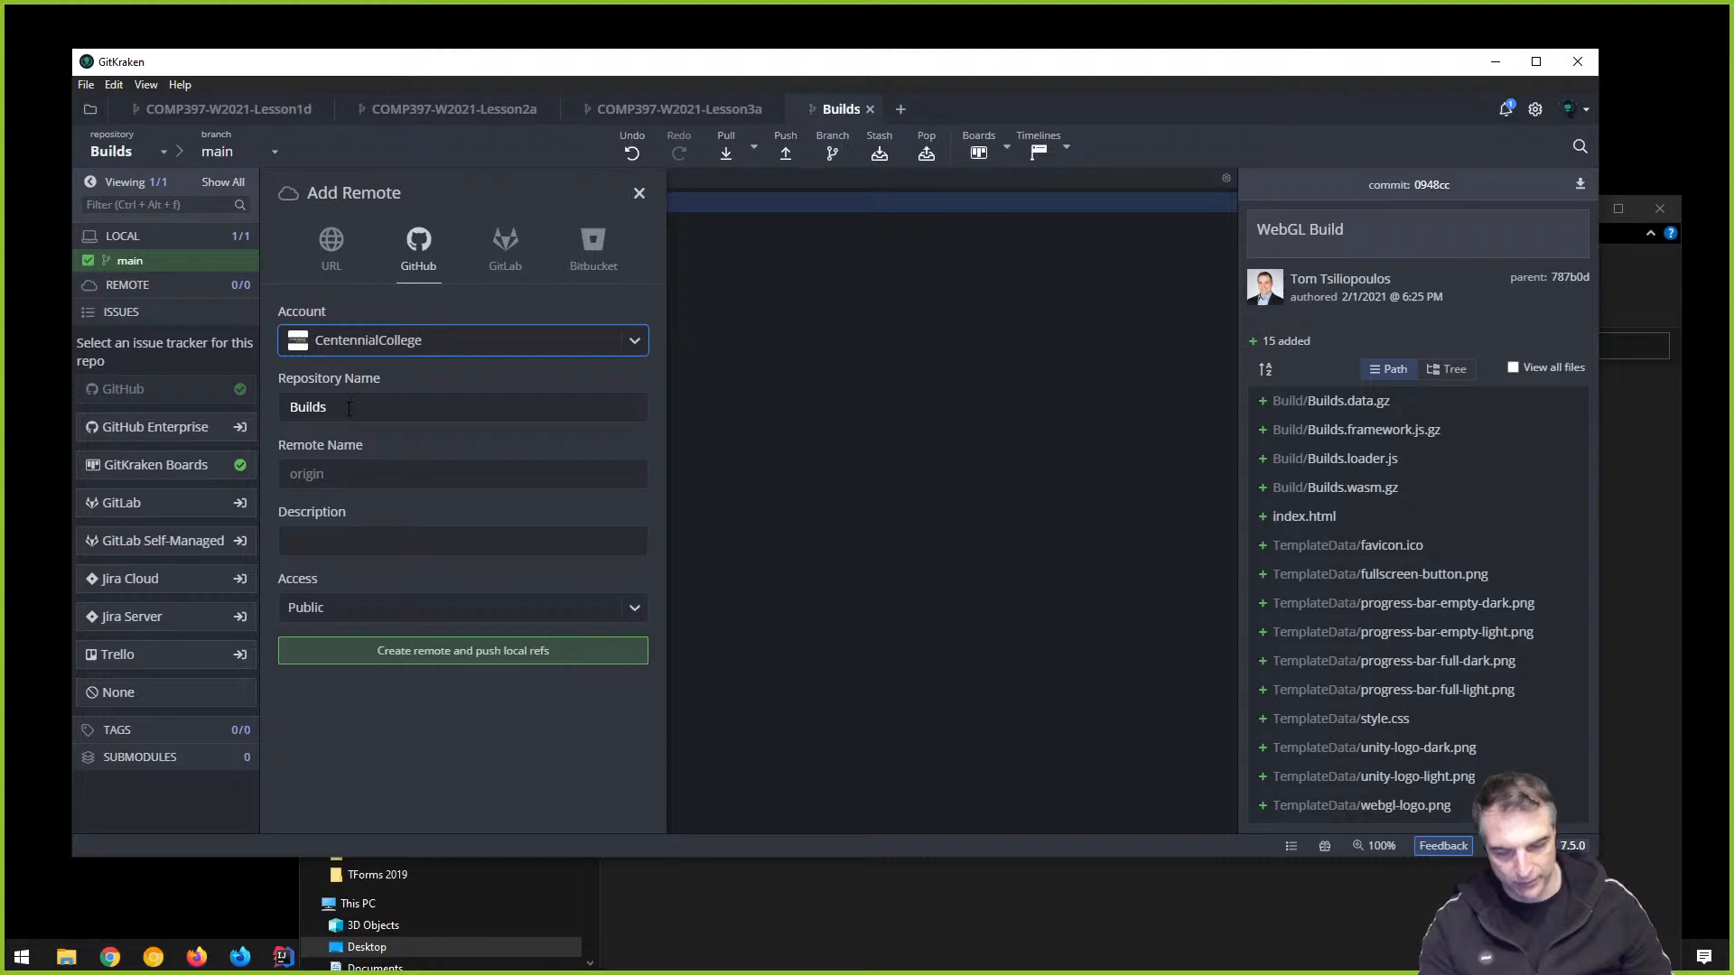
Name the remote repository COMP397-W2021-Week3a-Build, create it and push the local refs
{"action": "left_click", "coordinate": [386, 410]}
{"action": "left_click_drag", "start_coordinate": [385, 410], "coordinate": [226, 406]}
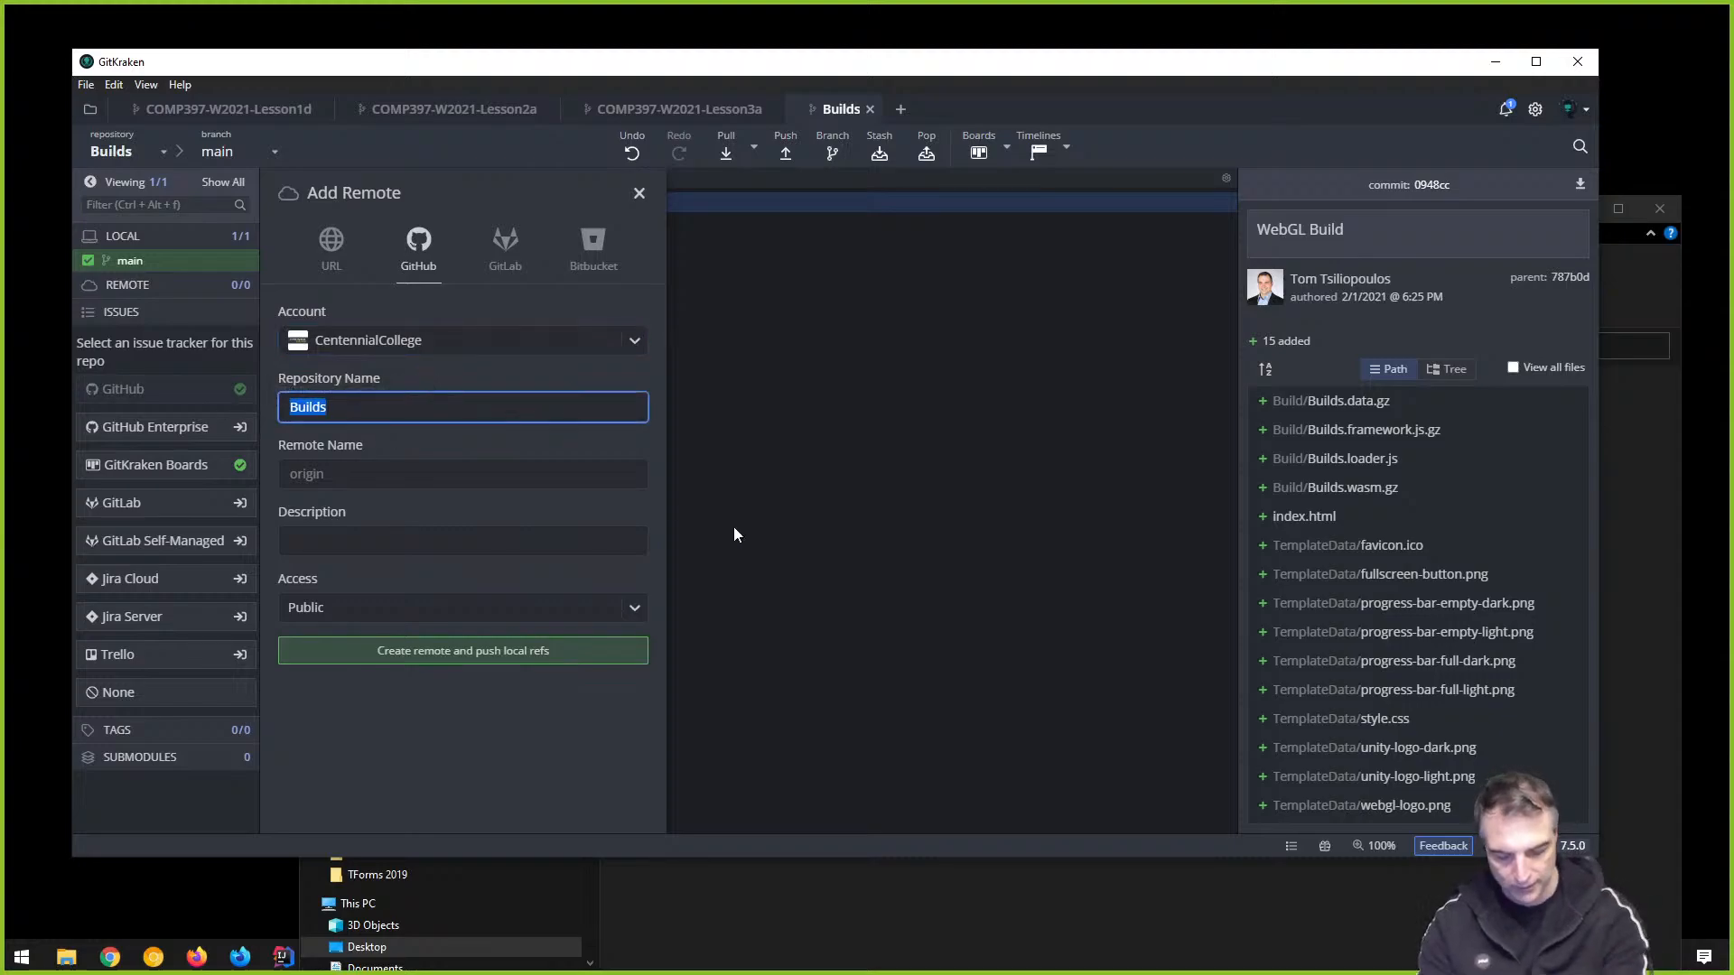
{"action": "type", "text": "coMP397-W202"}
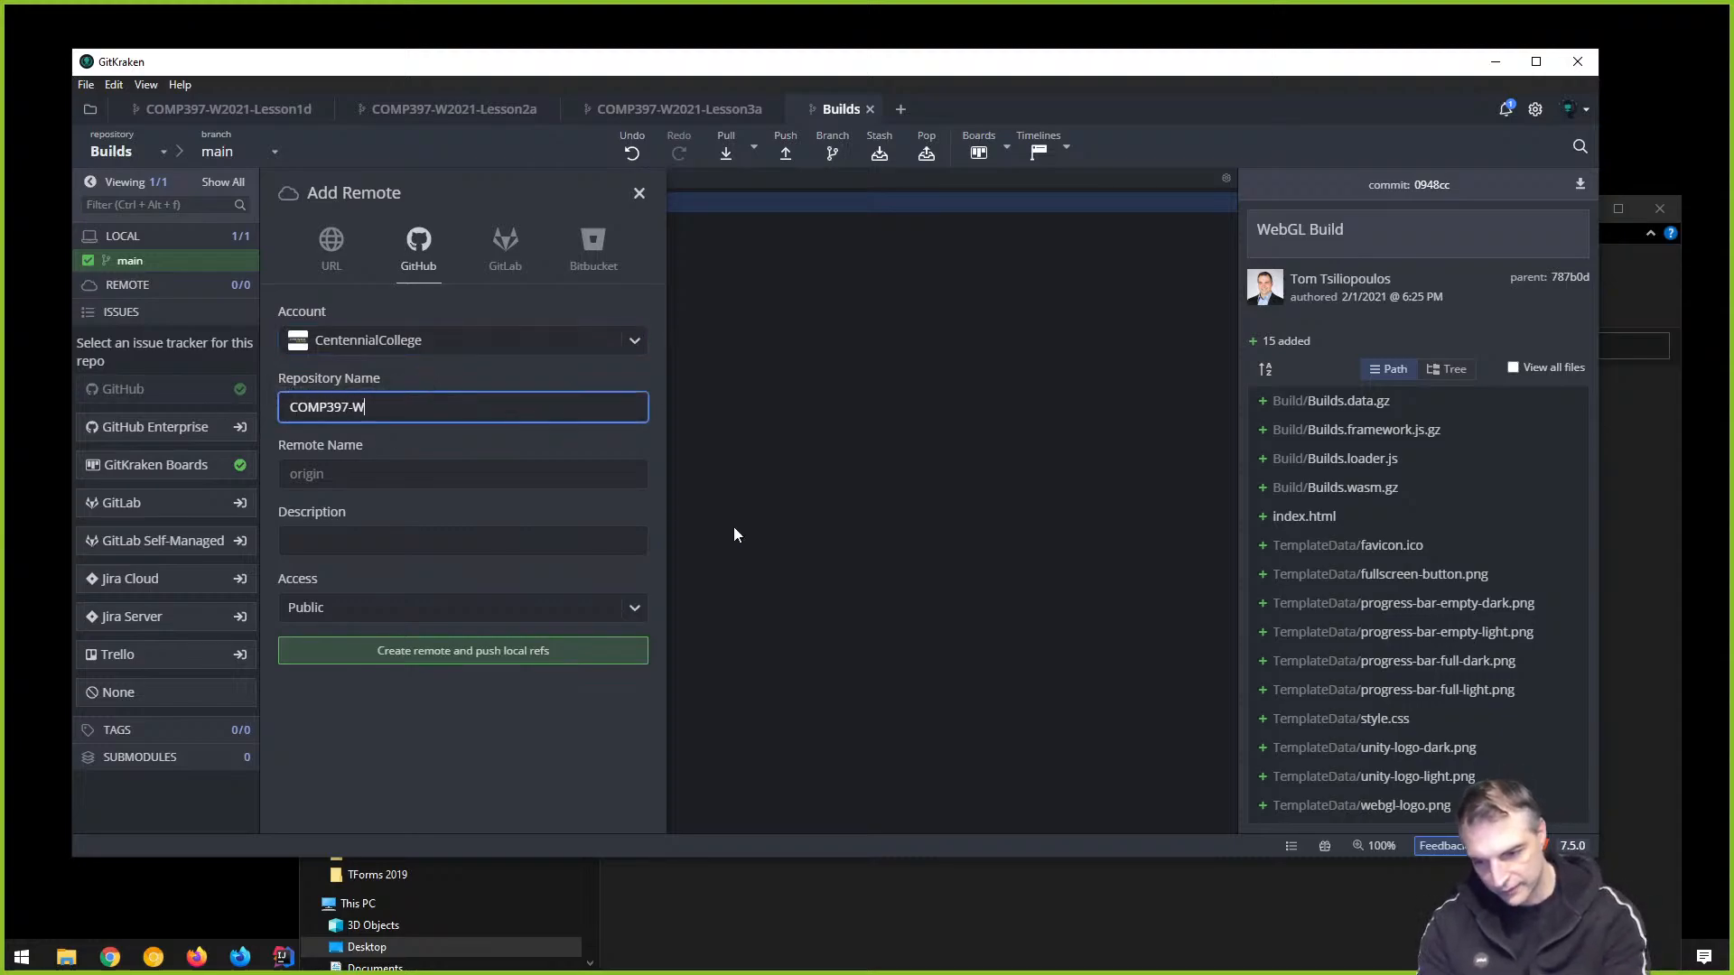
{"action": "type", "text": "1"}
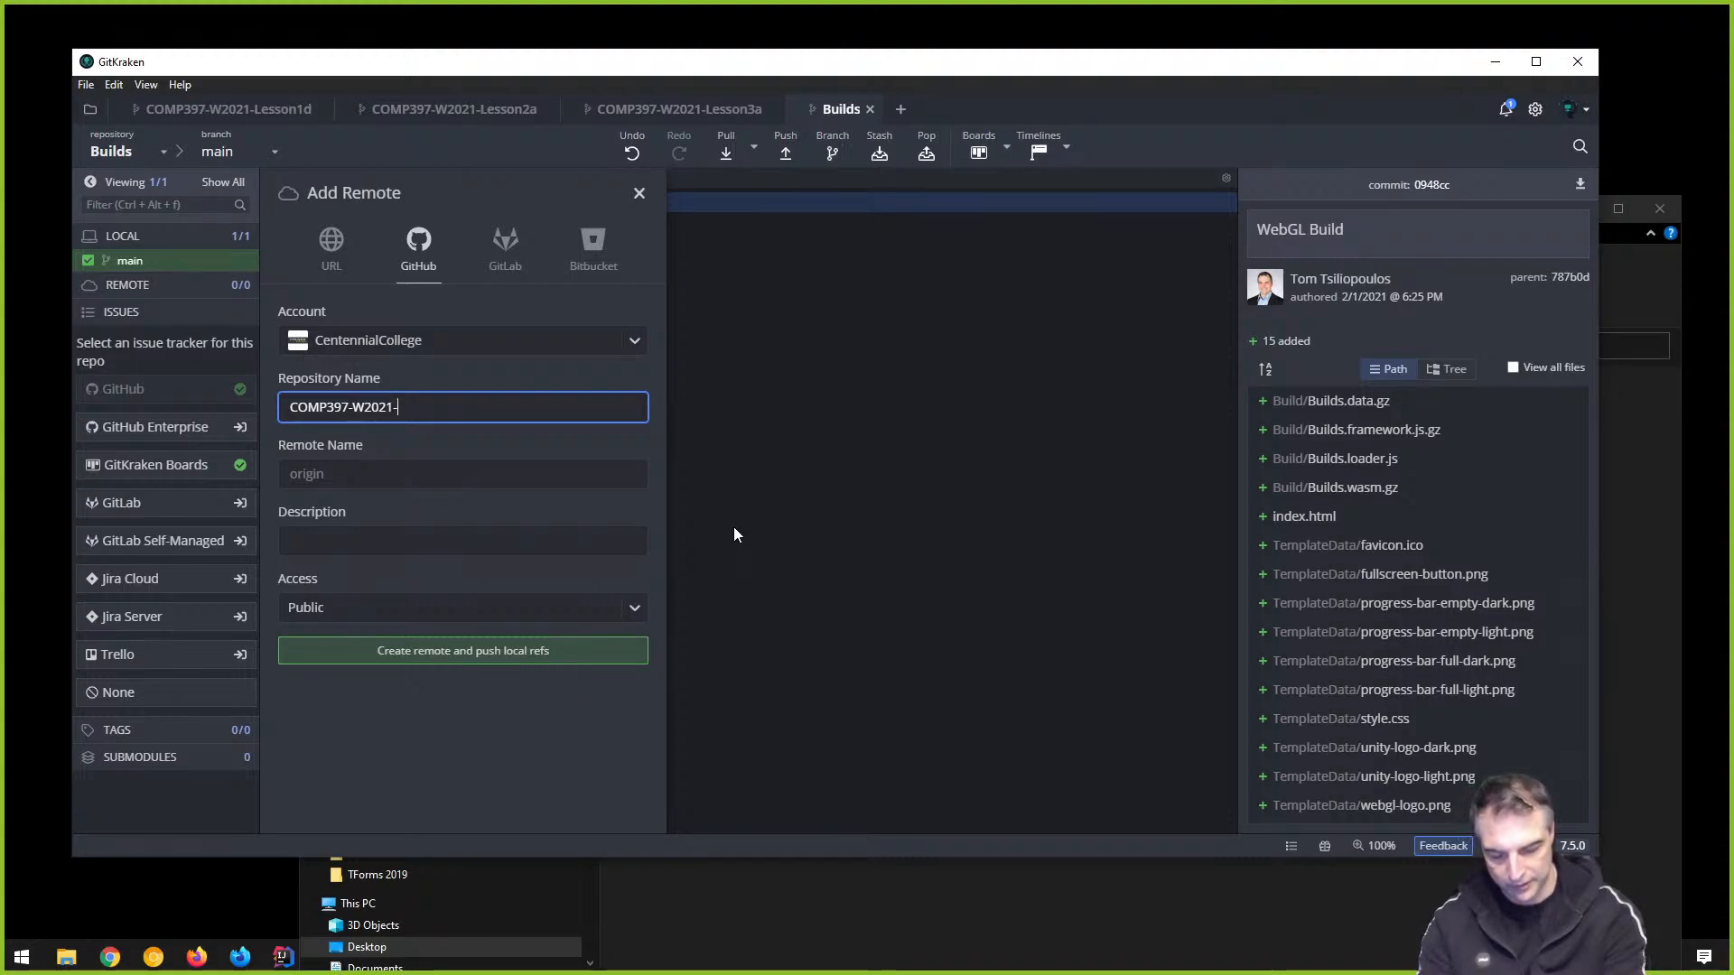
{"action": "type", "text": "-Week3a"}
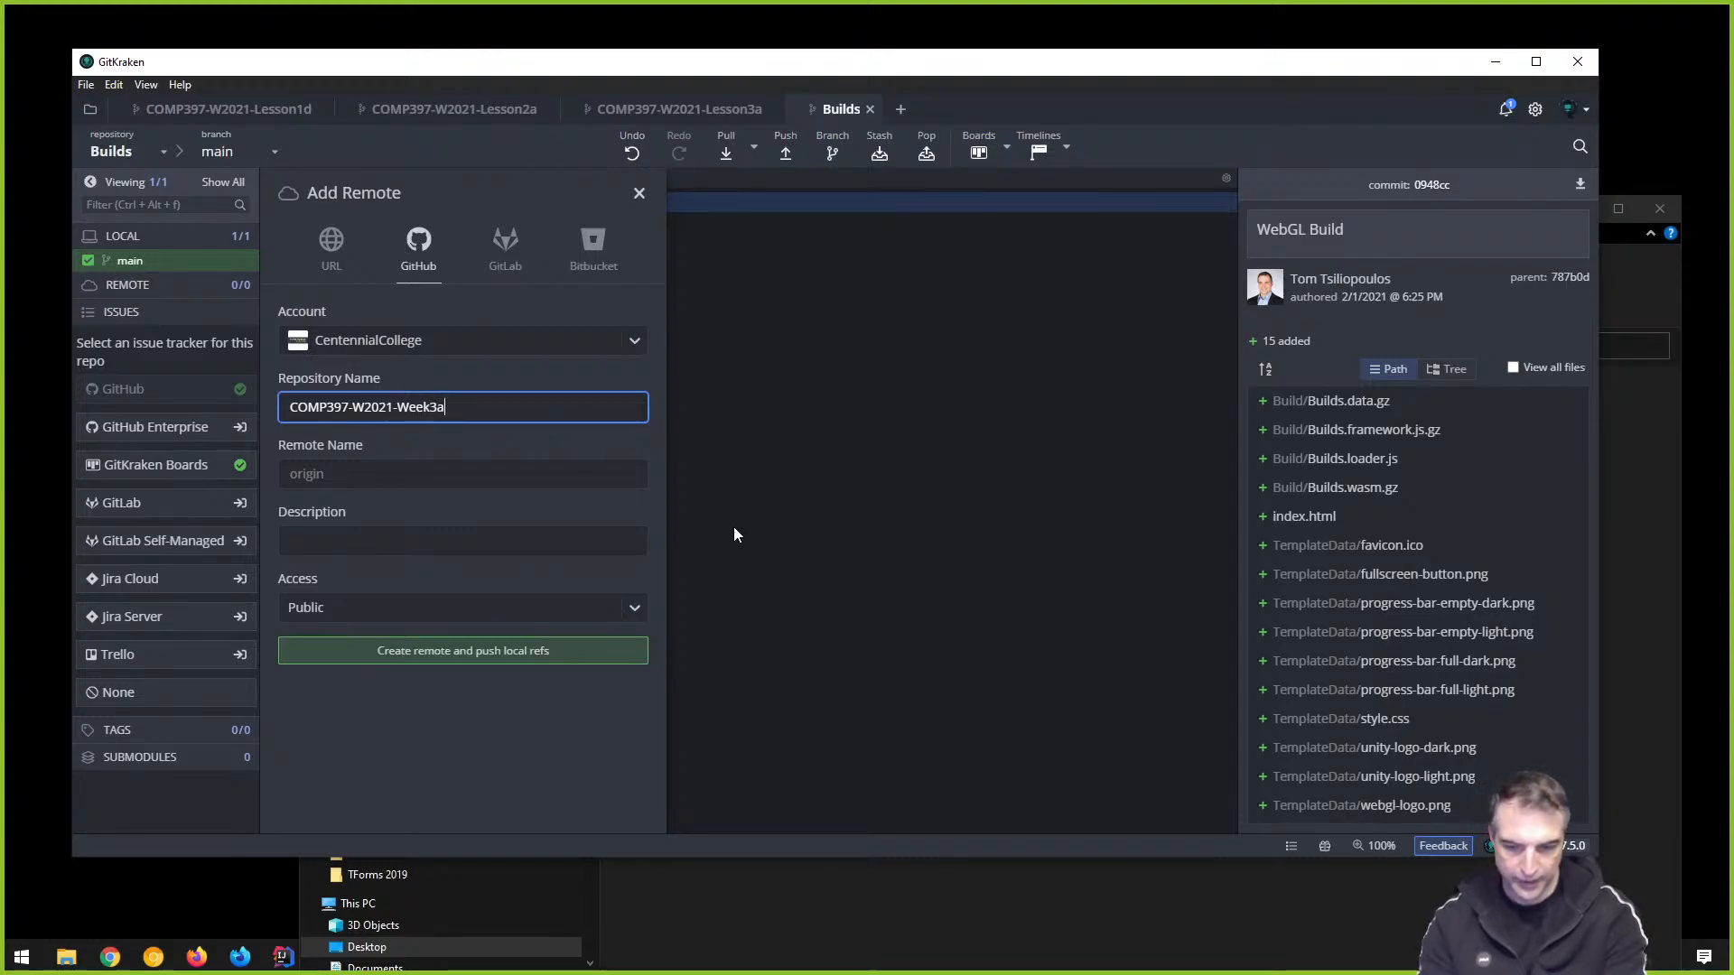
{"action": "type", "text": "-Build"}
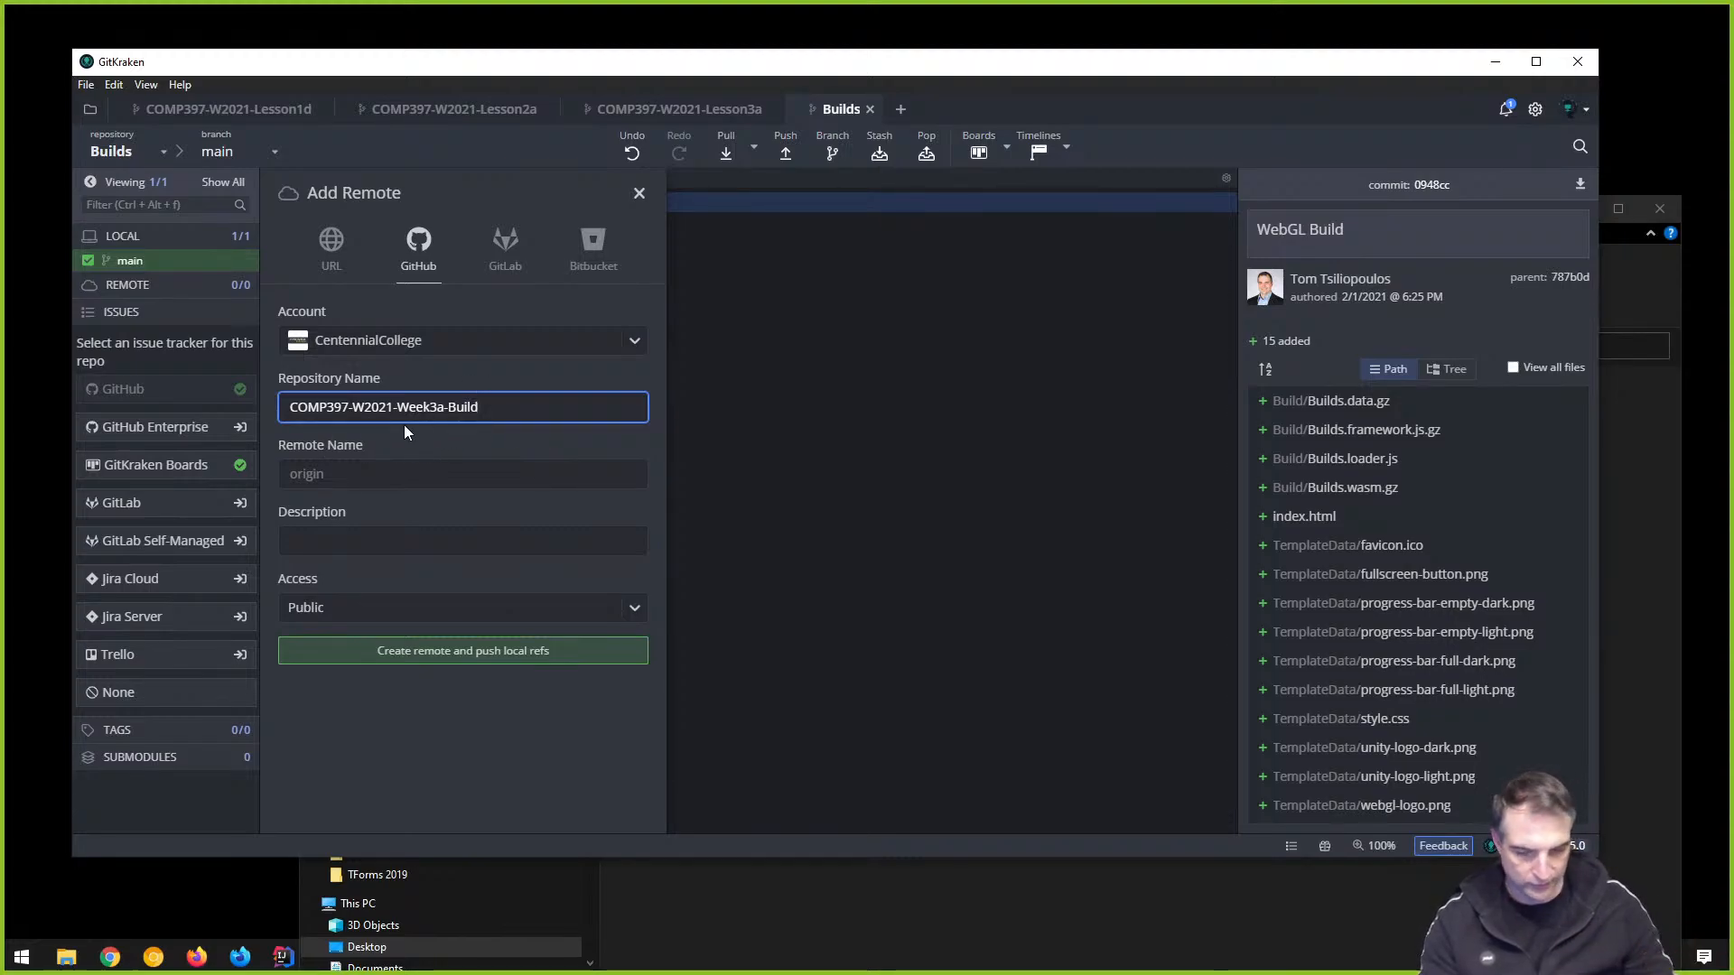
{"action": "left_click", "coordinate": [476, 652]}
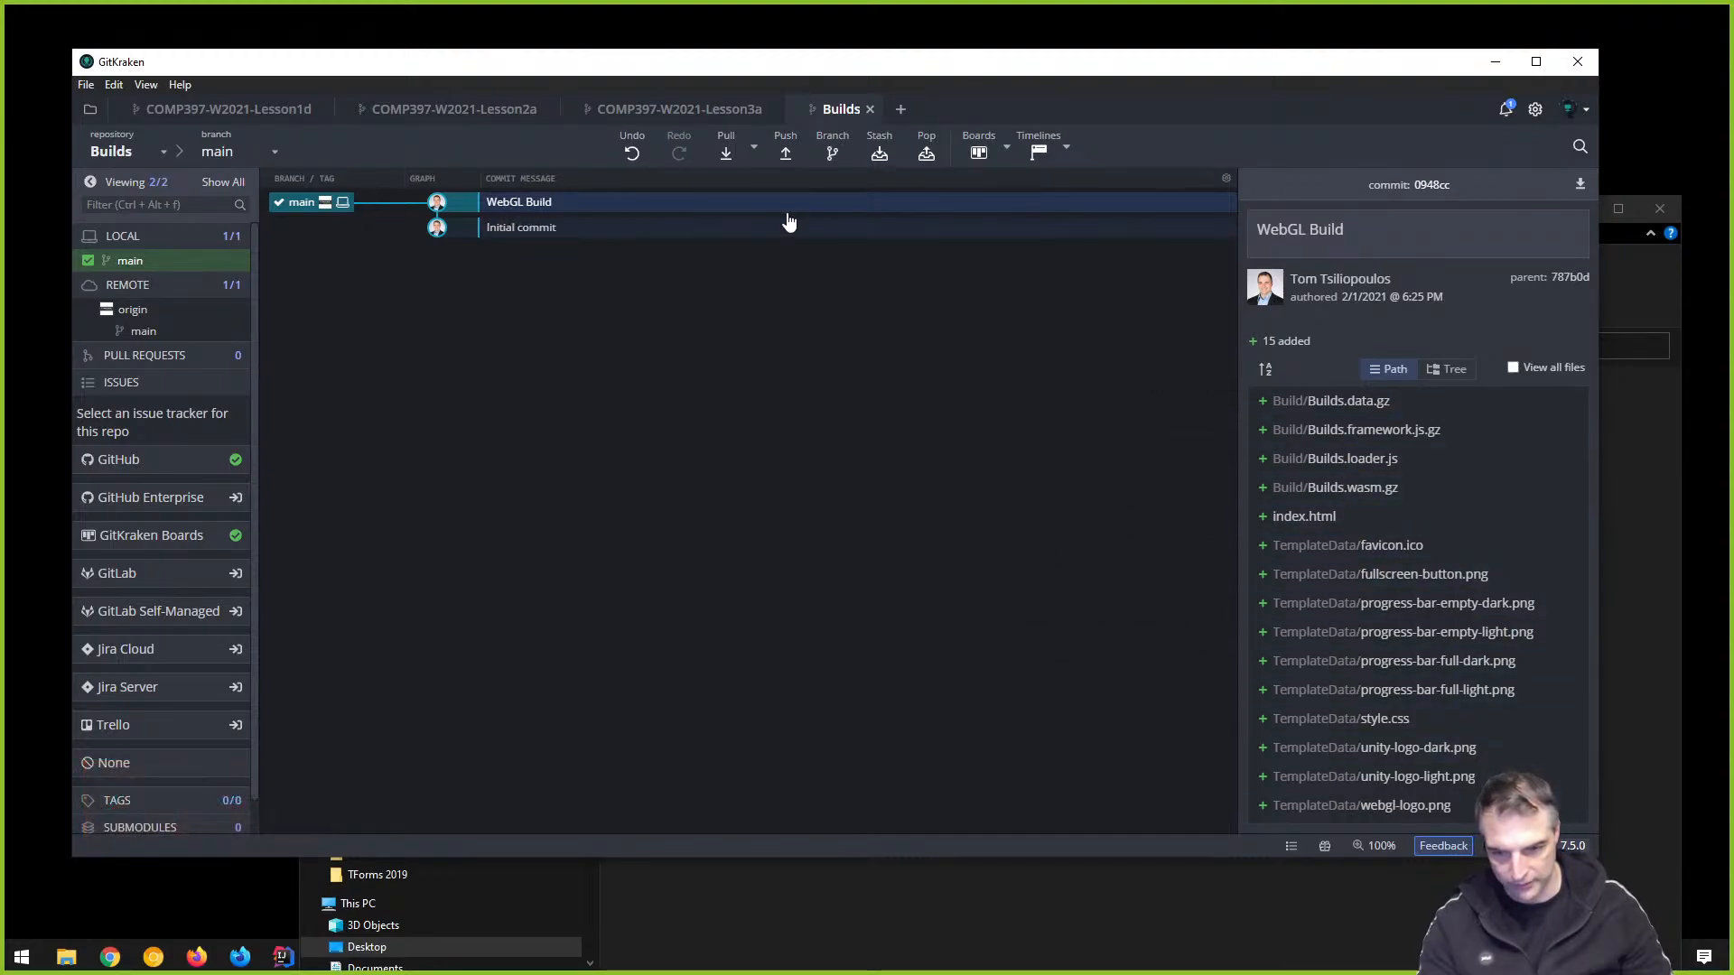
Check the push target of the main branch and the origin remote's pull and push URLs, leaving both as they are
{"action": "left_click", "coordinate": [786, 153]}
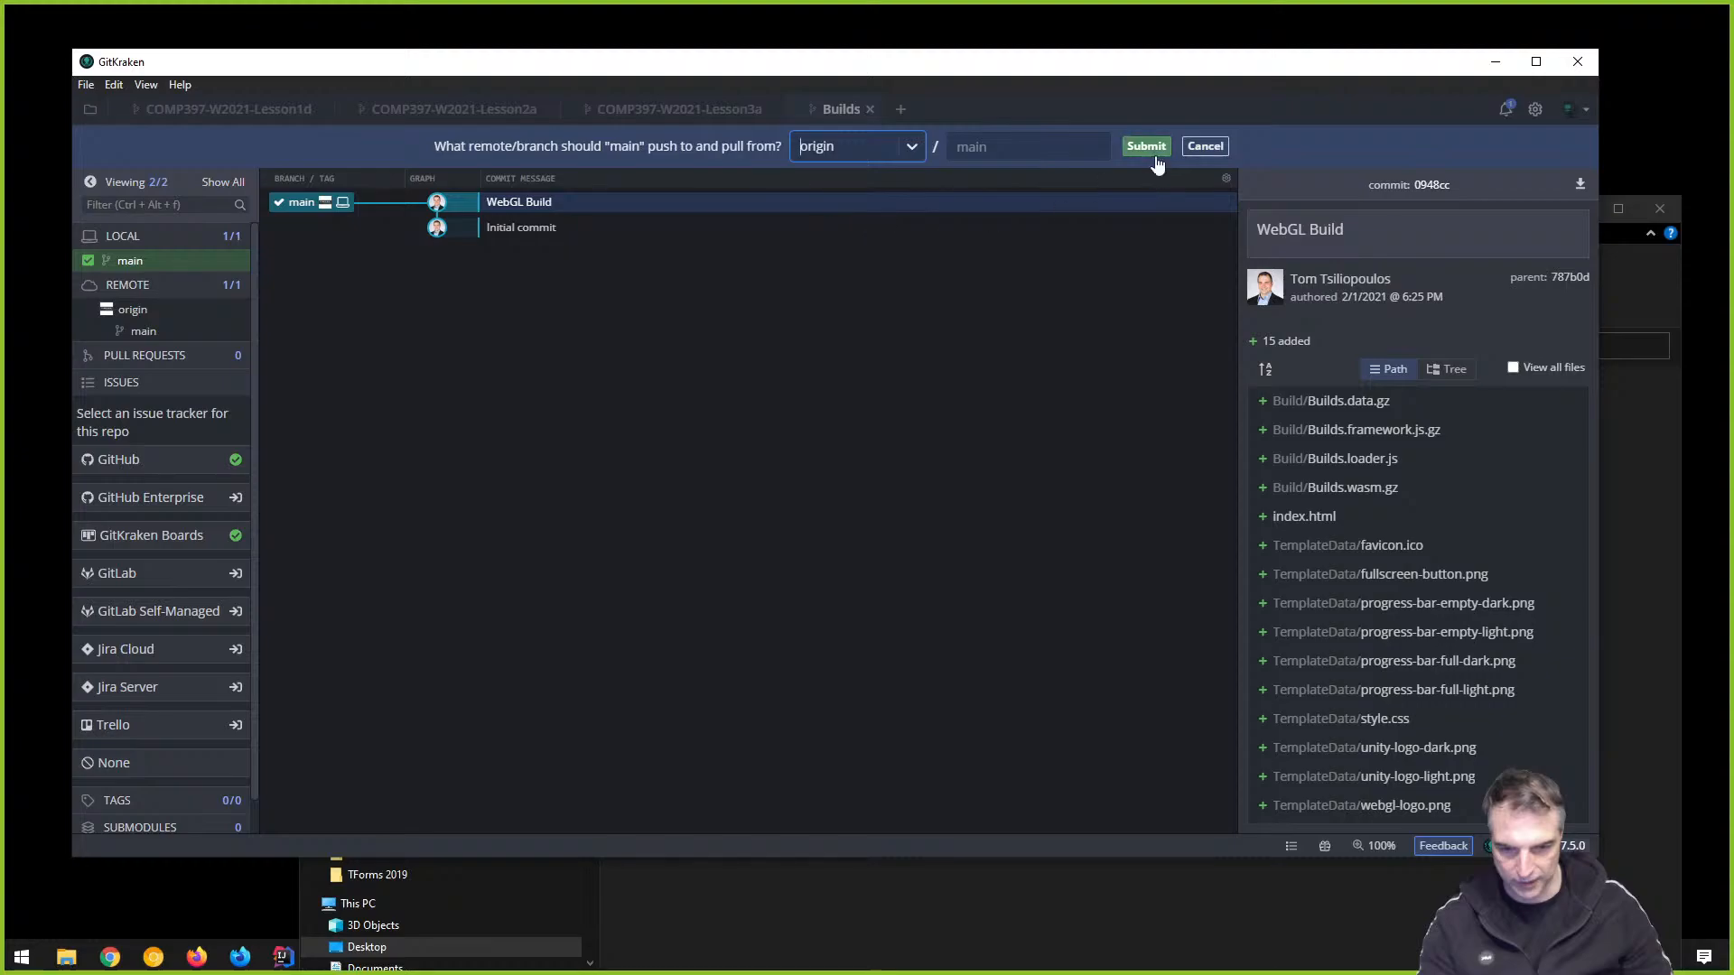
{"action": "left_click", "coordinate": [1206, 146]}
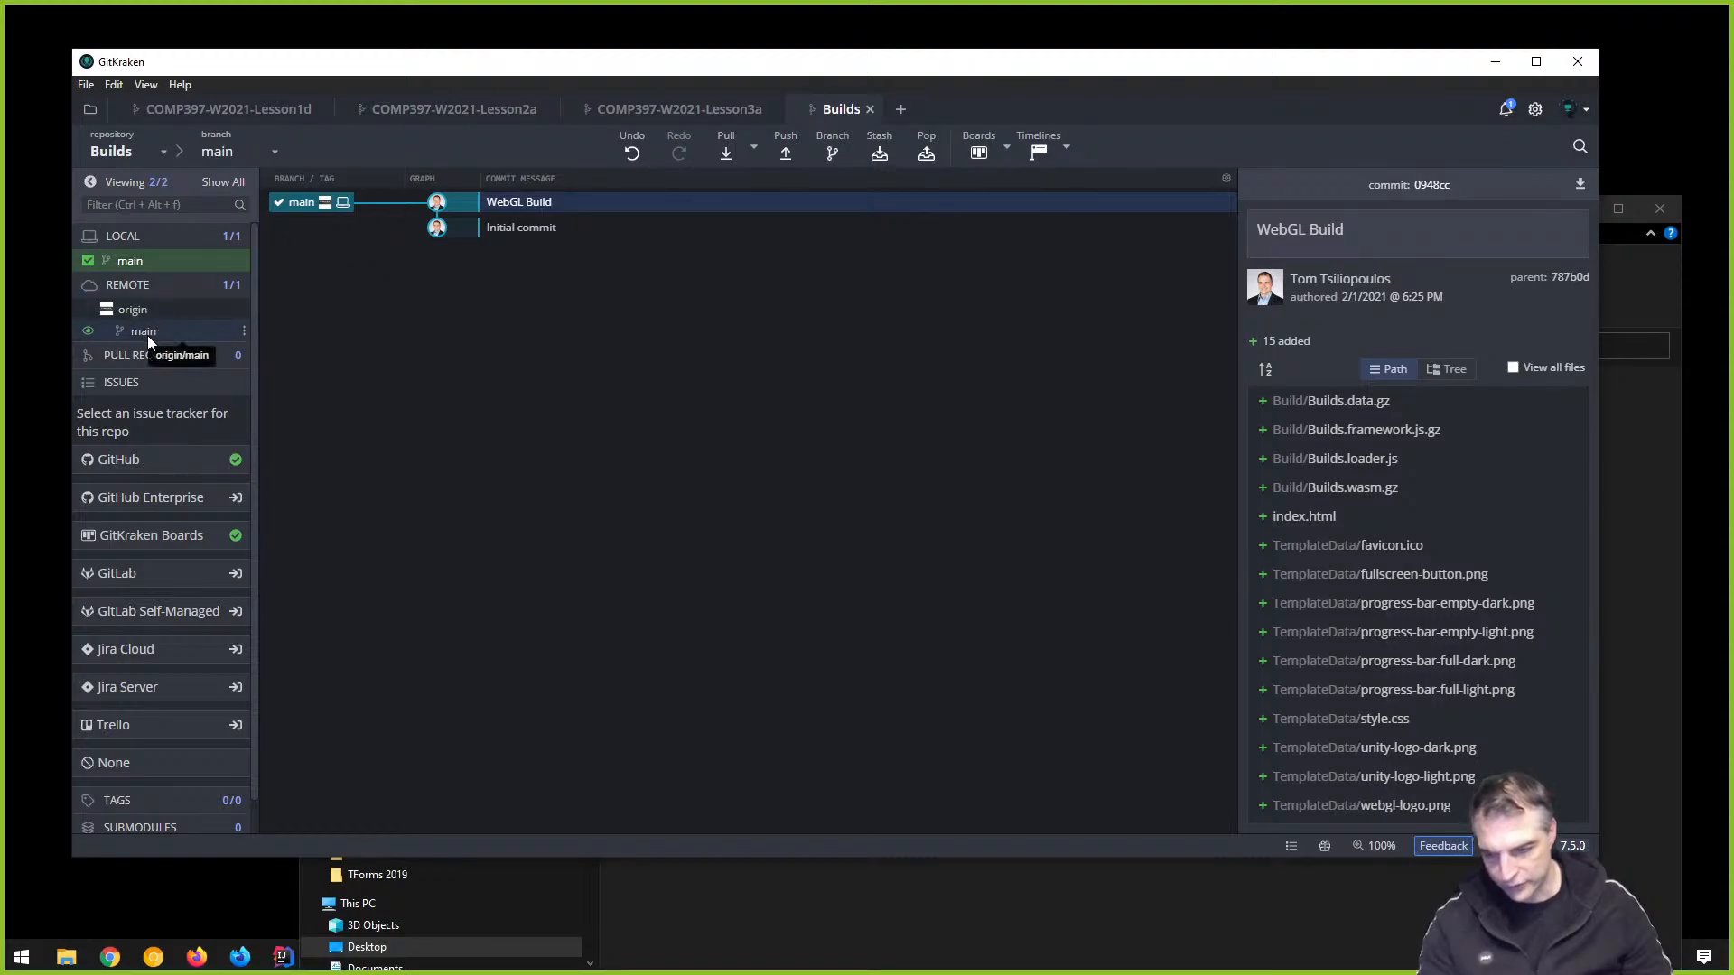
{"action": "left_click", "coordinate": [136, 311]}
{"action": "right_click", "coordinate": [134, 311]}
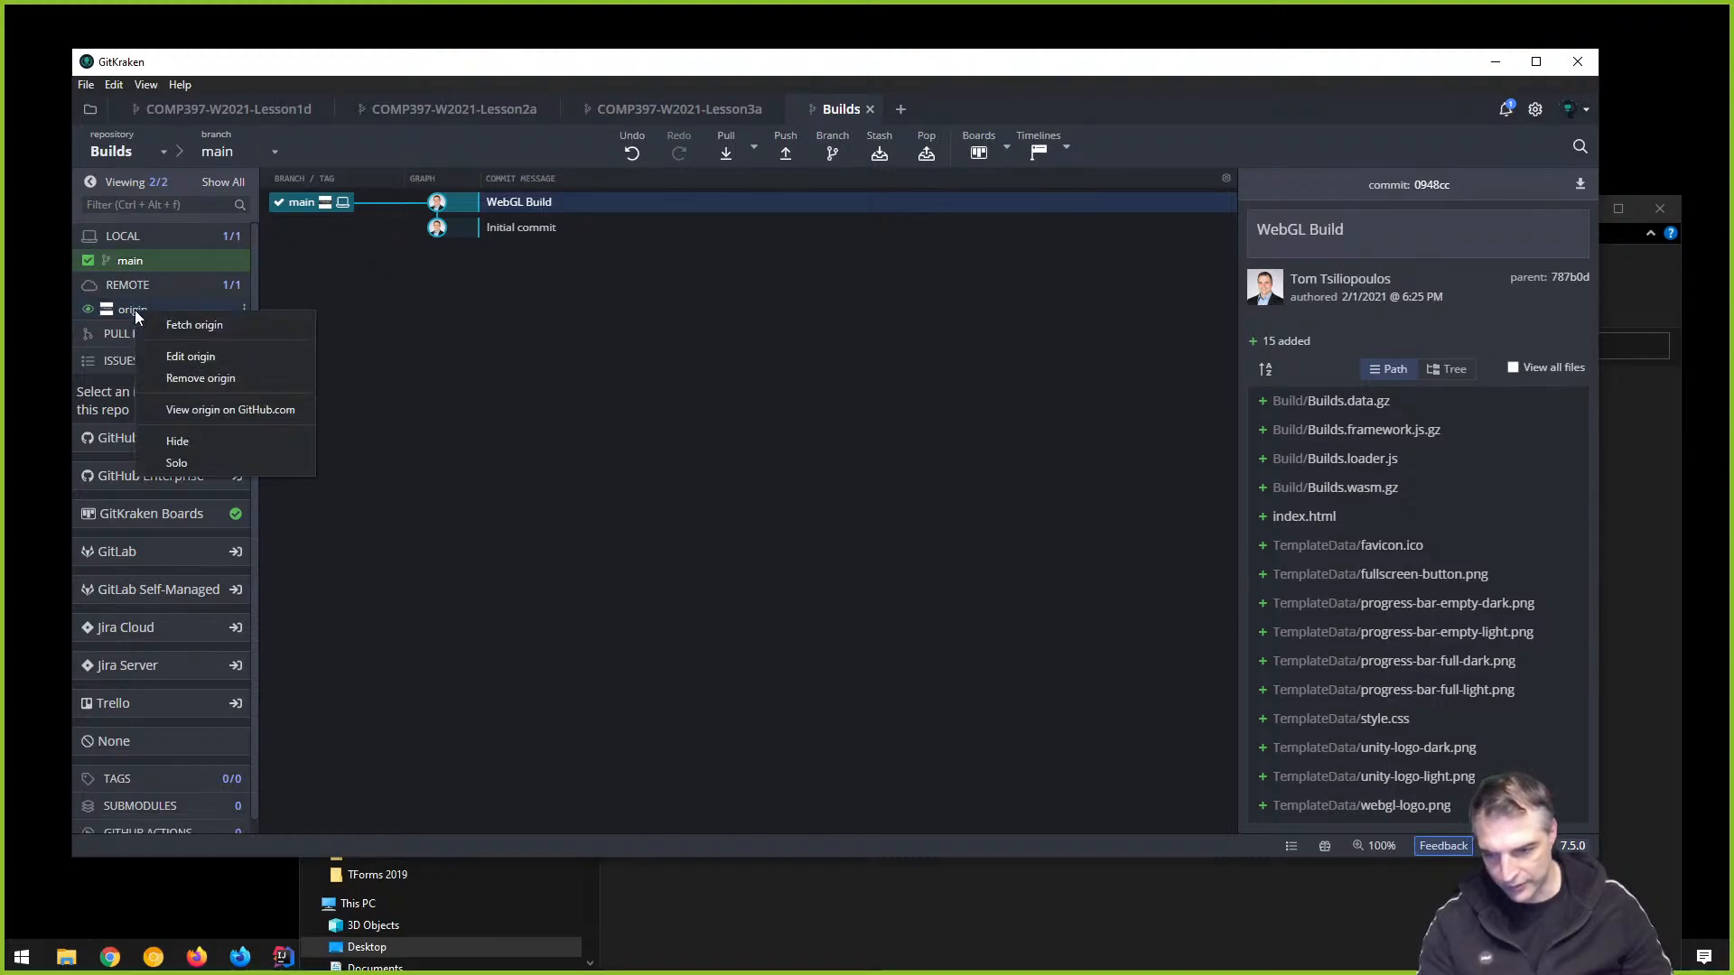
{"action": "left_click", "coordinate": [203, 359]}
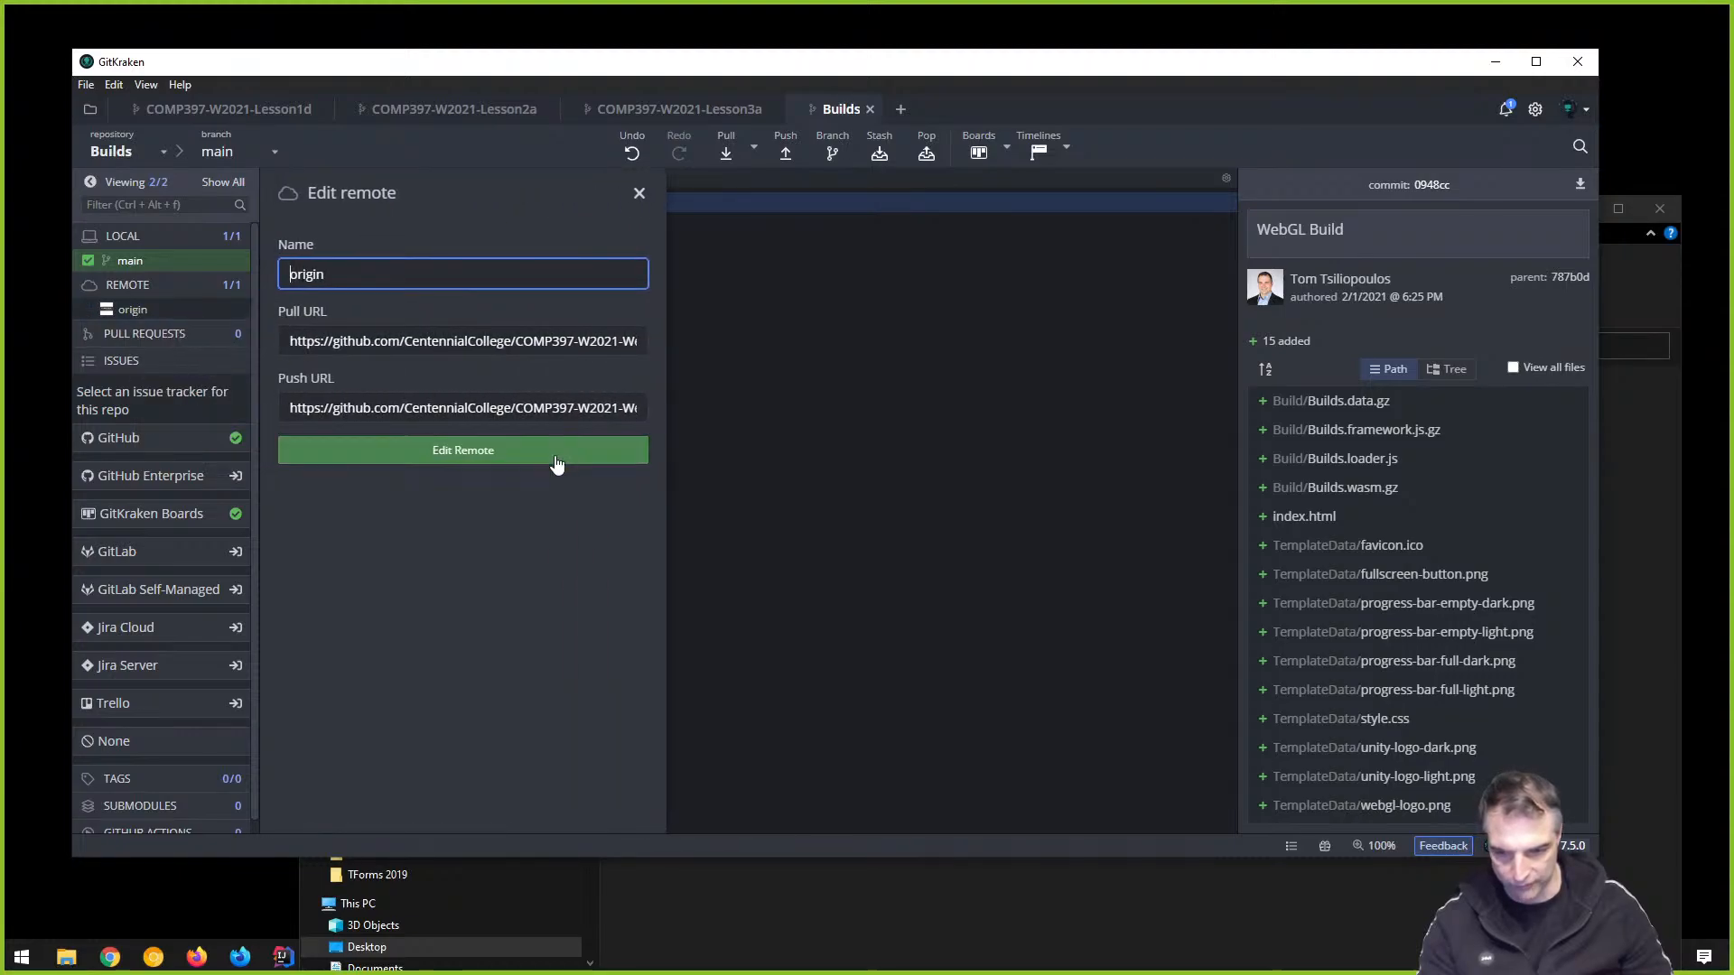
{"action": "left_click", "coordinate": [350, 341]}
{"action": "left_click_drag", "start_coordinate": [351, 341], "coordinate": [702, 351]}
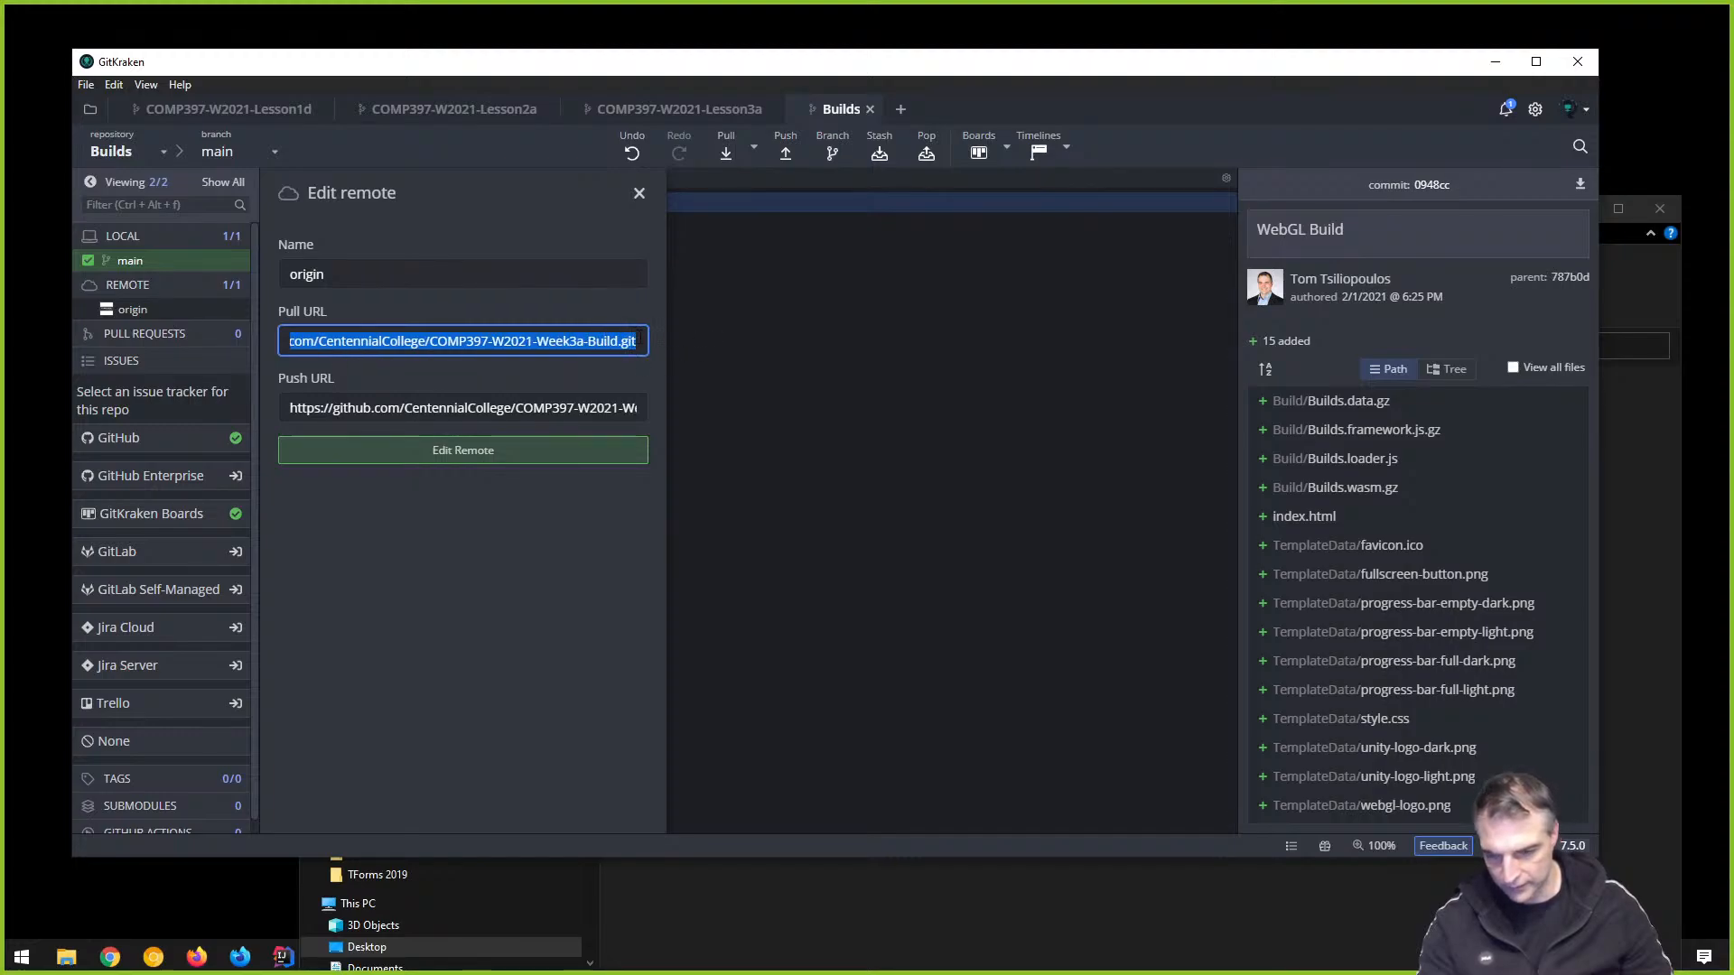
{"action": "left_click_drag", "start_coordinate": [554, 408], "coordinate": [738, 416]}
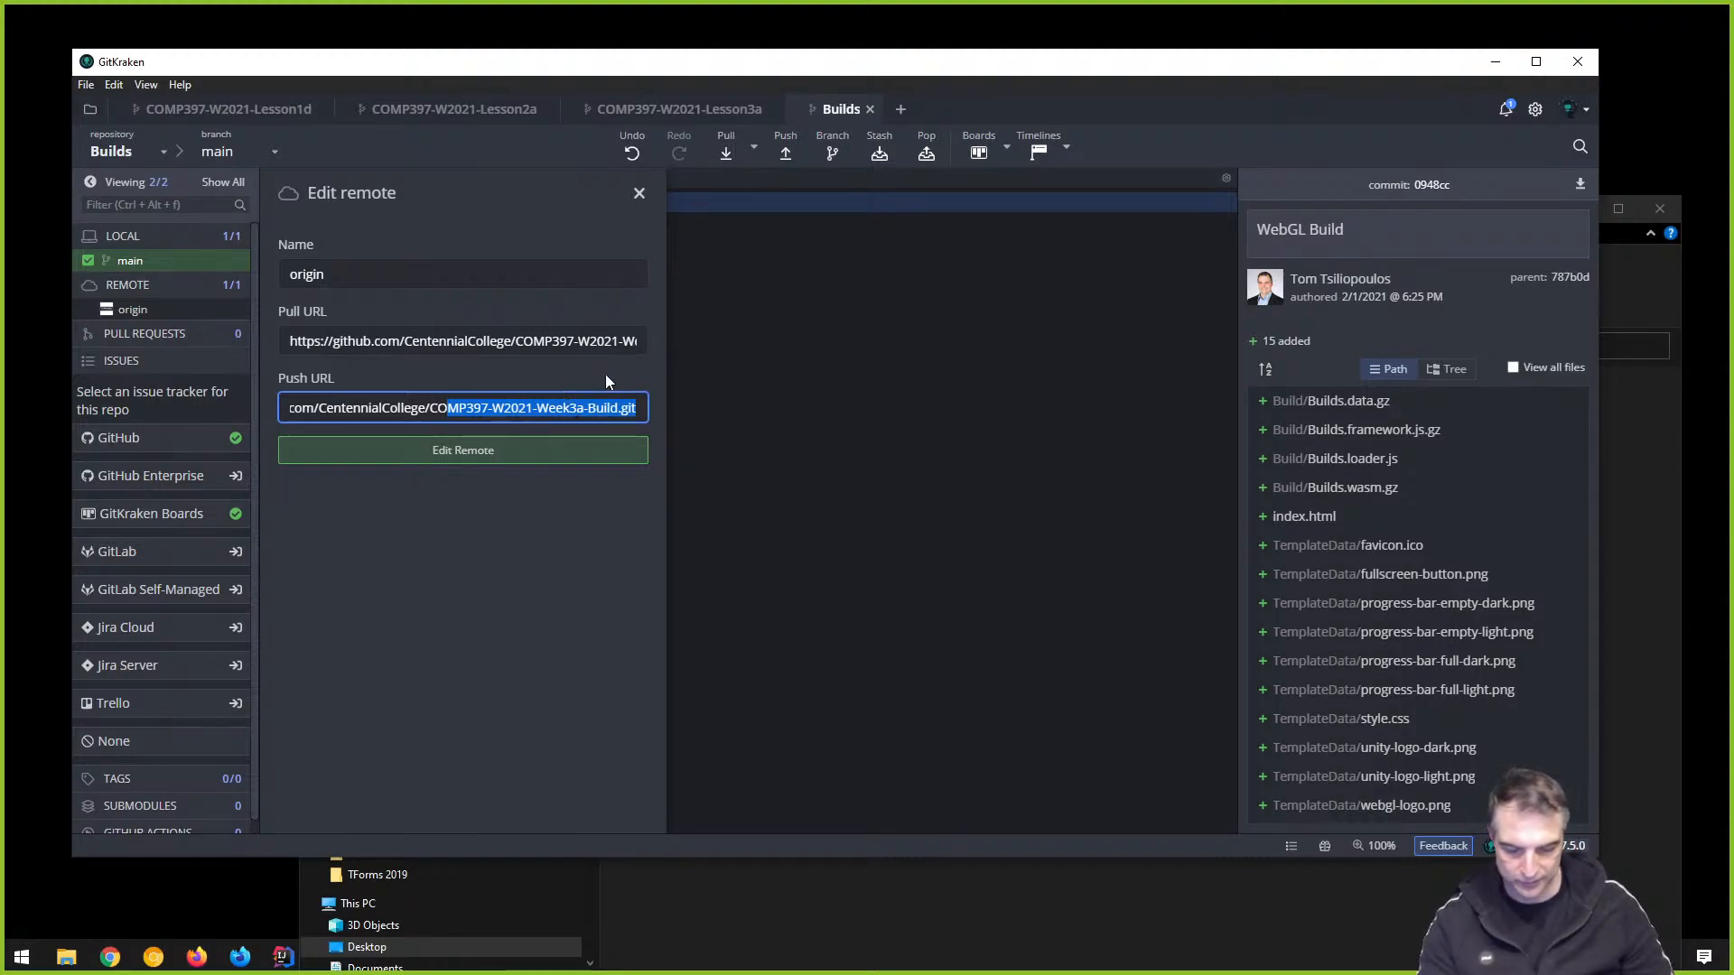
{"action": "left_click", "coordinate": [442, 533]}
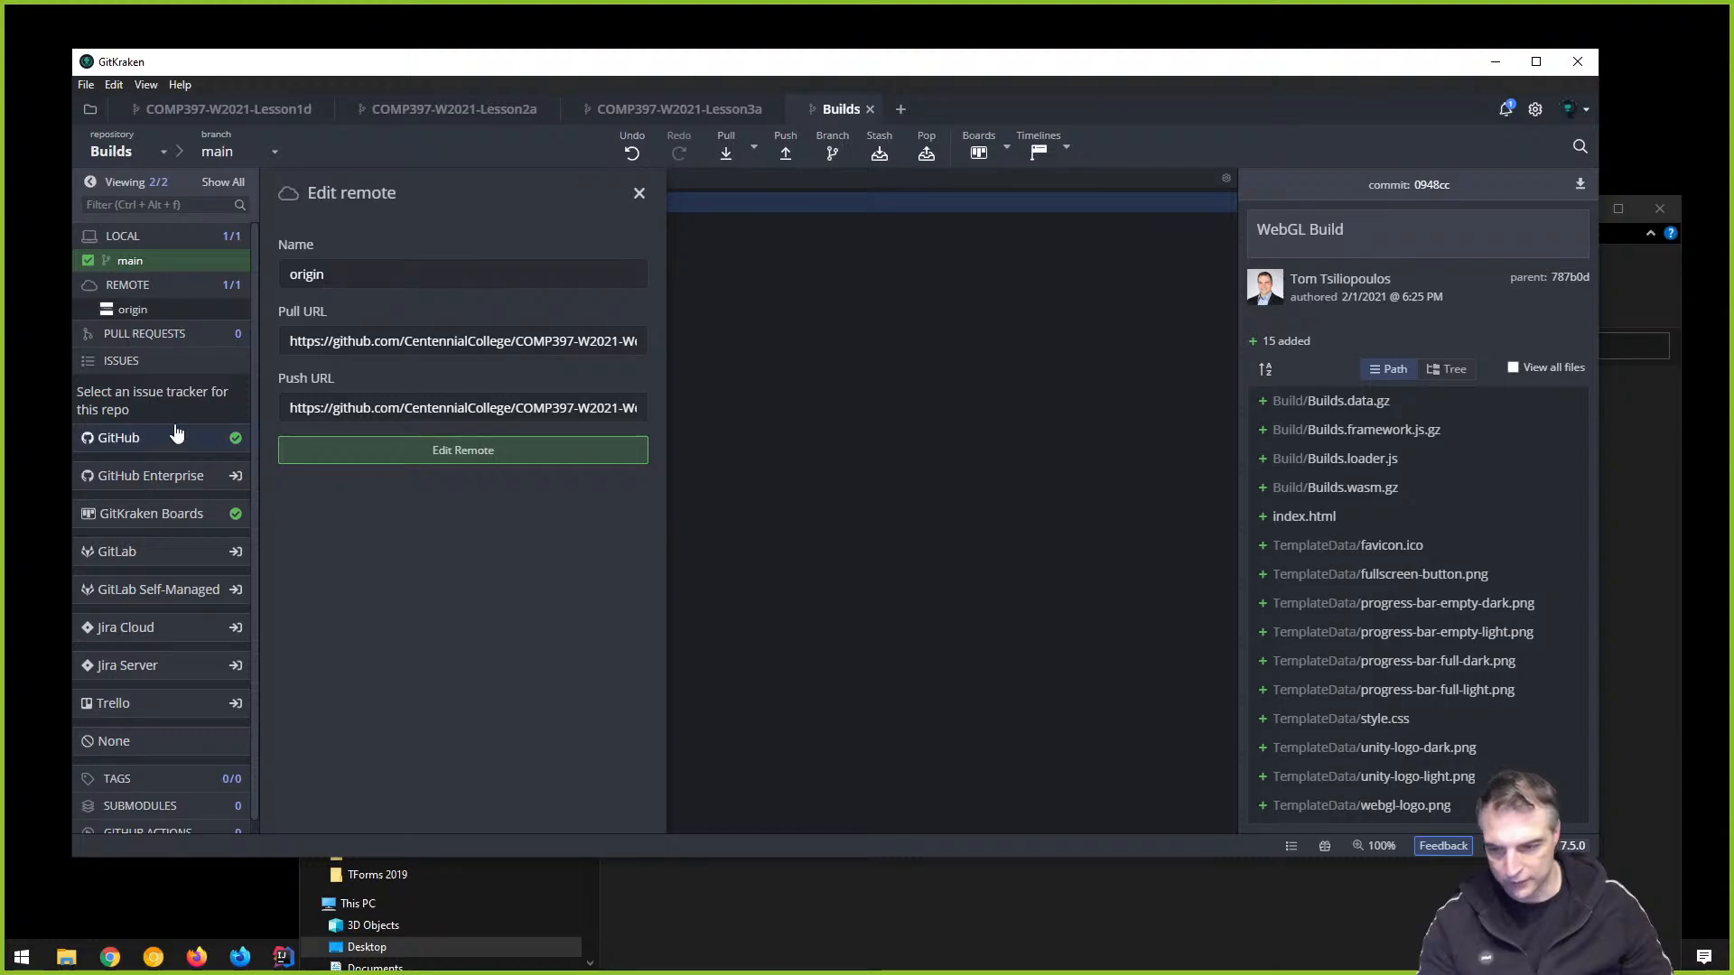
{"action": "left_click", "coordinate": [645, 199]}
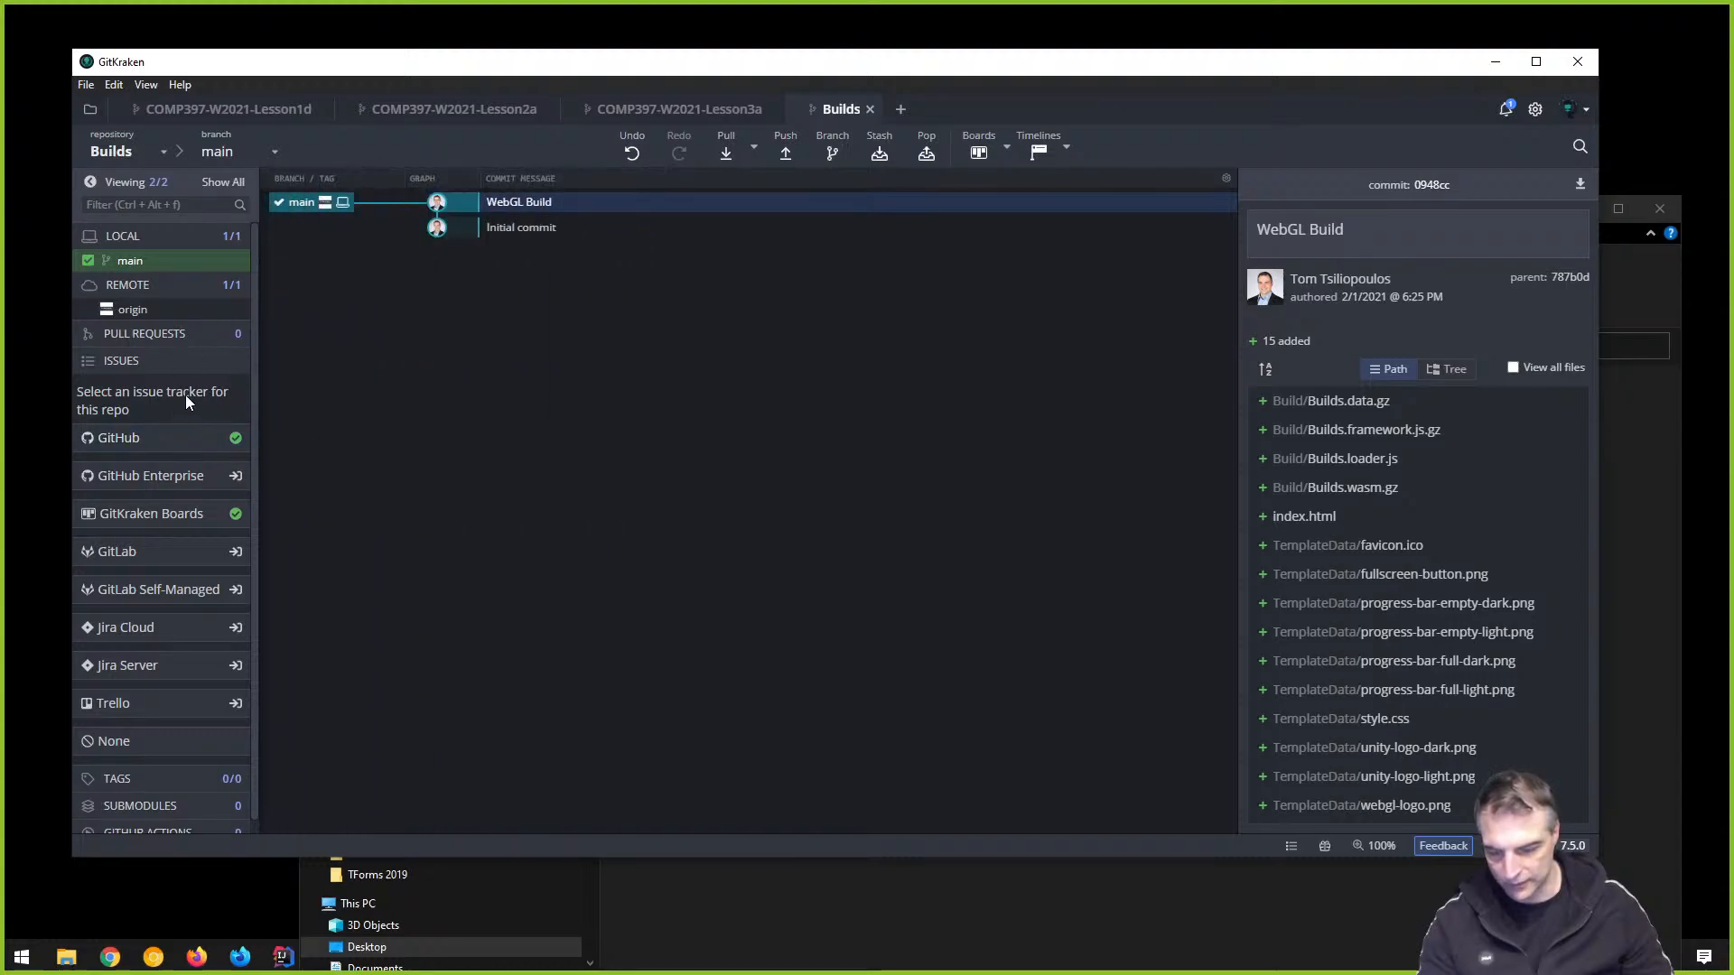
Remove the origin remote from the Builds repository
{"action": "left_click", "coordinate": [138, 311]}
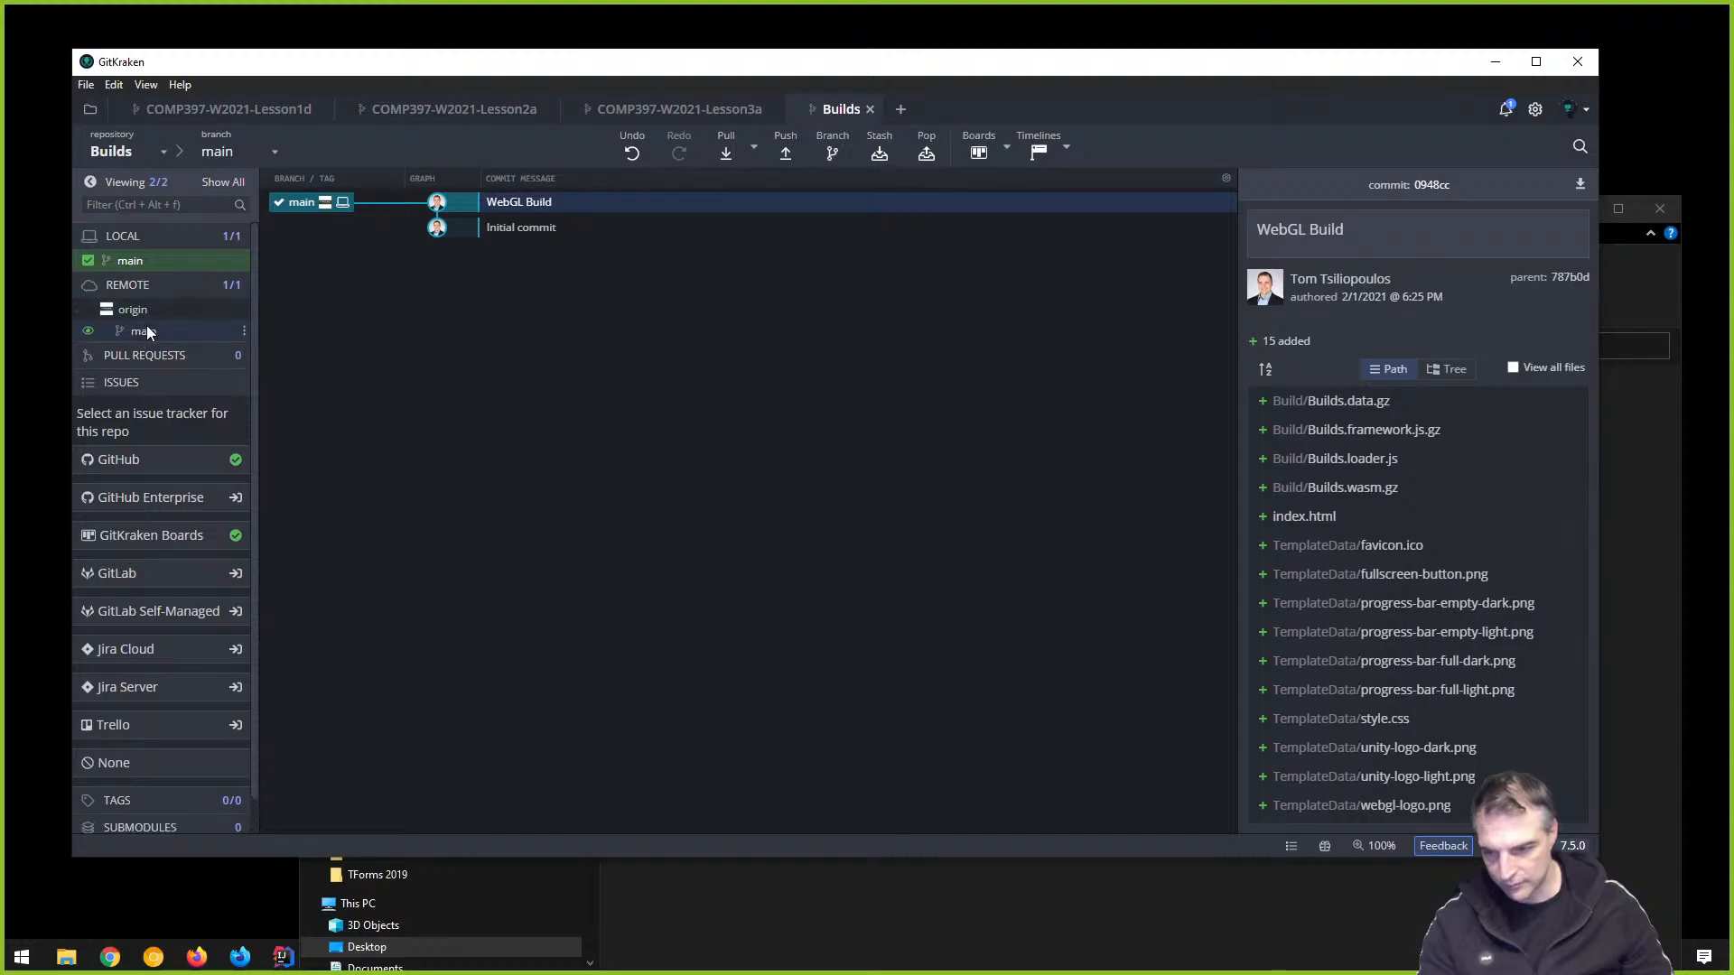
{"action": "left_click", "coordinate": [143, 310]}
{"action": "right_click", "coordinate": [142, 307]}
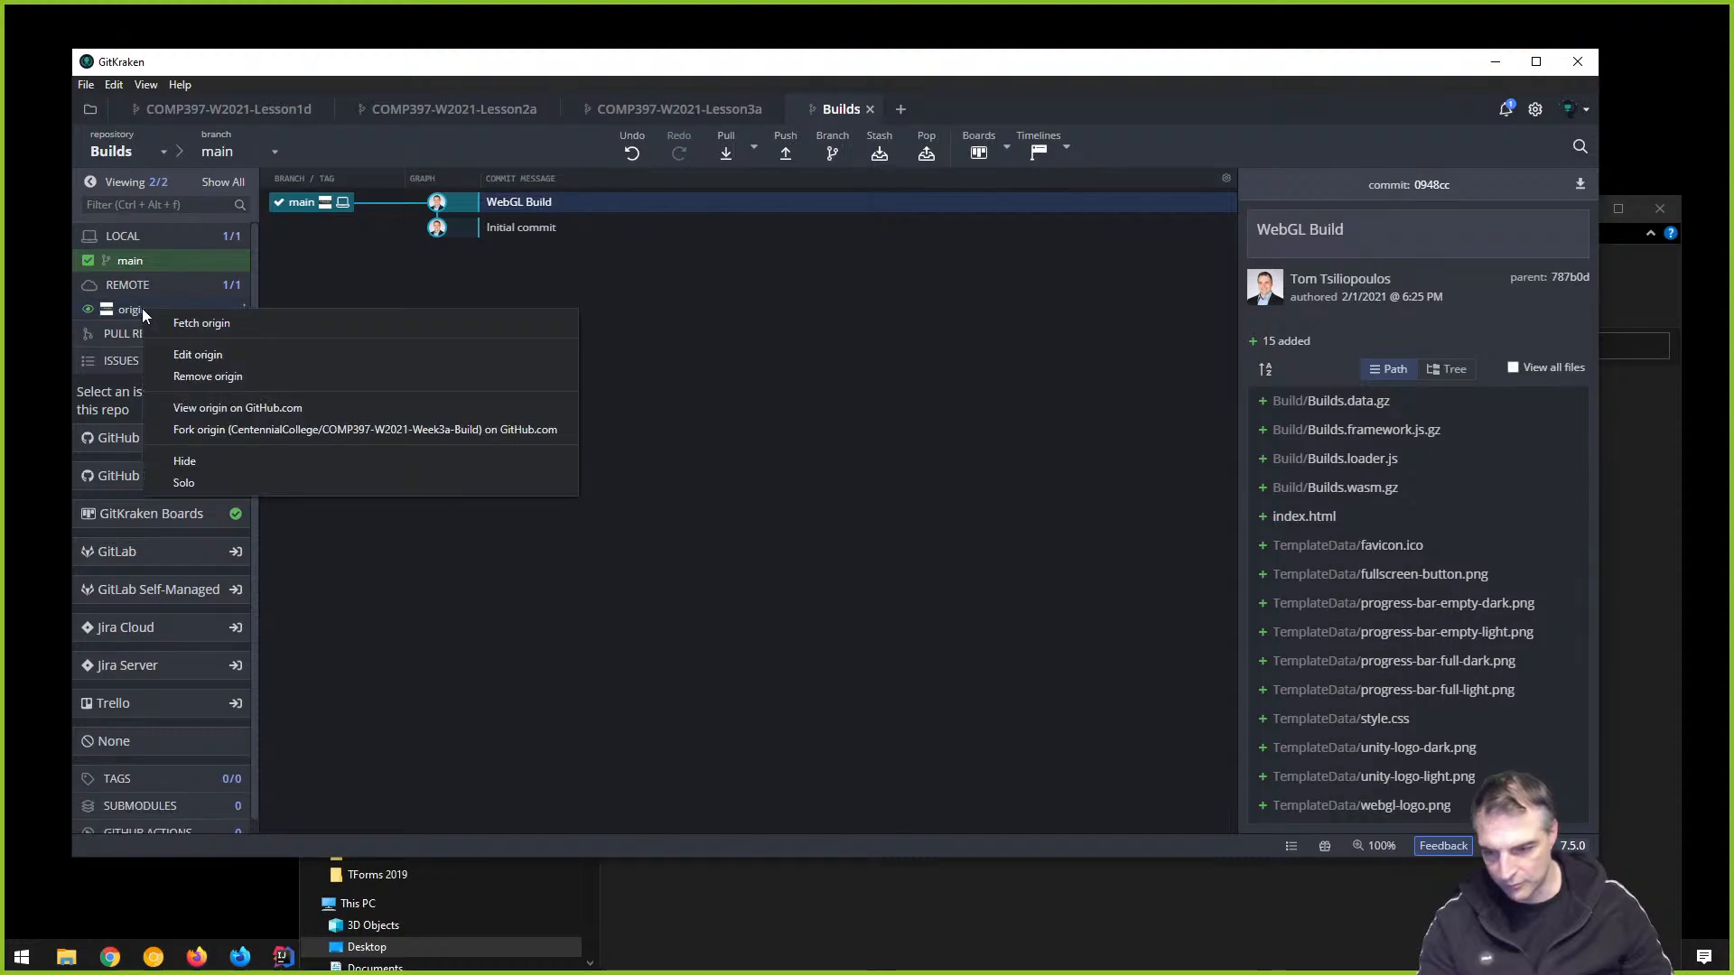
{"action": "left_click", "coordinate": [192, 376]}
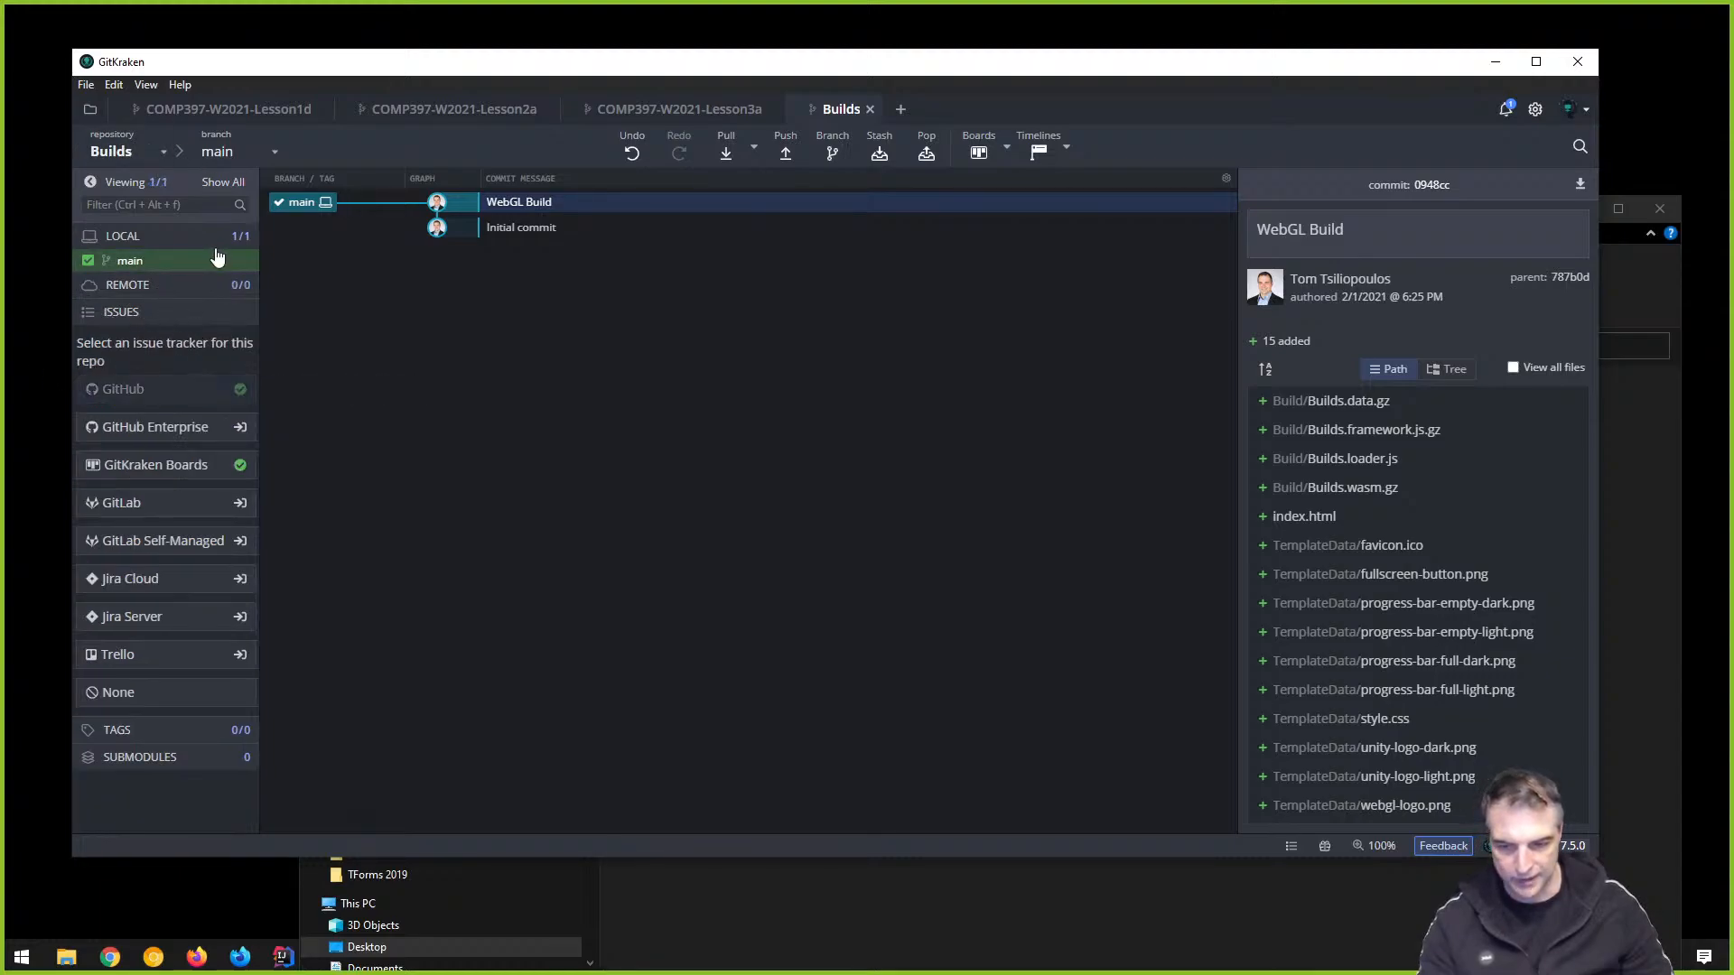
Switch to Chrome, open CentennialCollege's COMP397-W2021-Week3a-Build repository on GitHub and go to its settings
{"action": "mouse_move", "coordinate": [108, 955]}
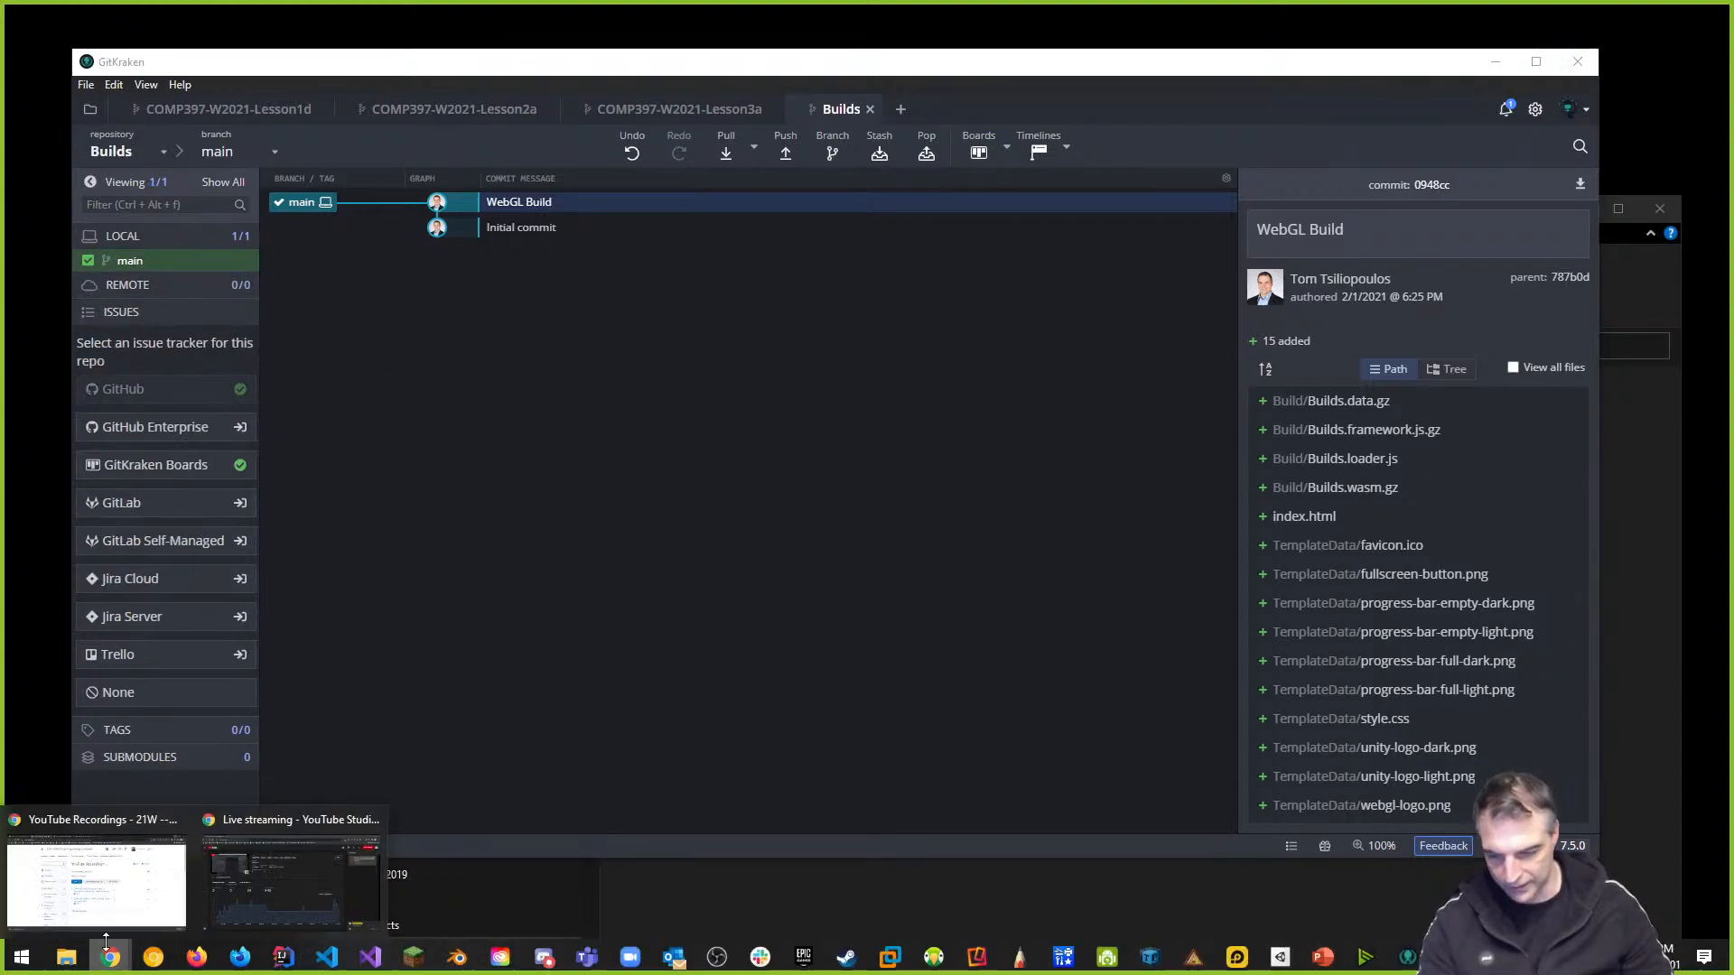
{"action": "left_click", "coordinate": [91, 889]}
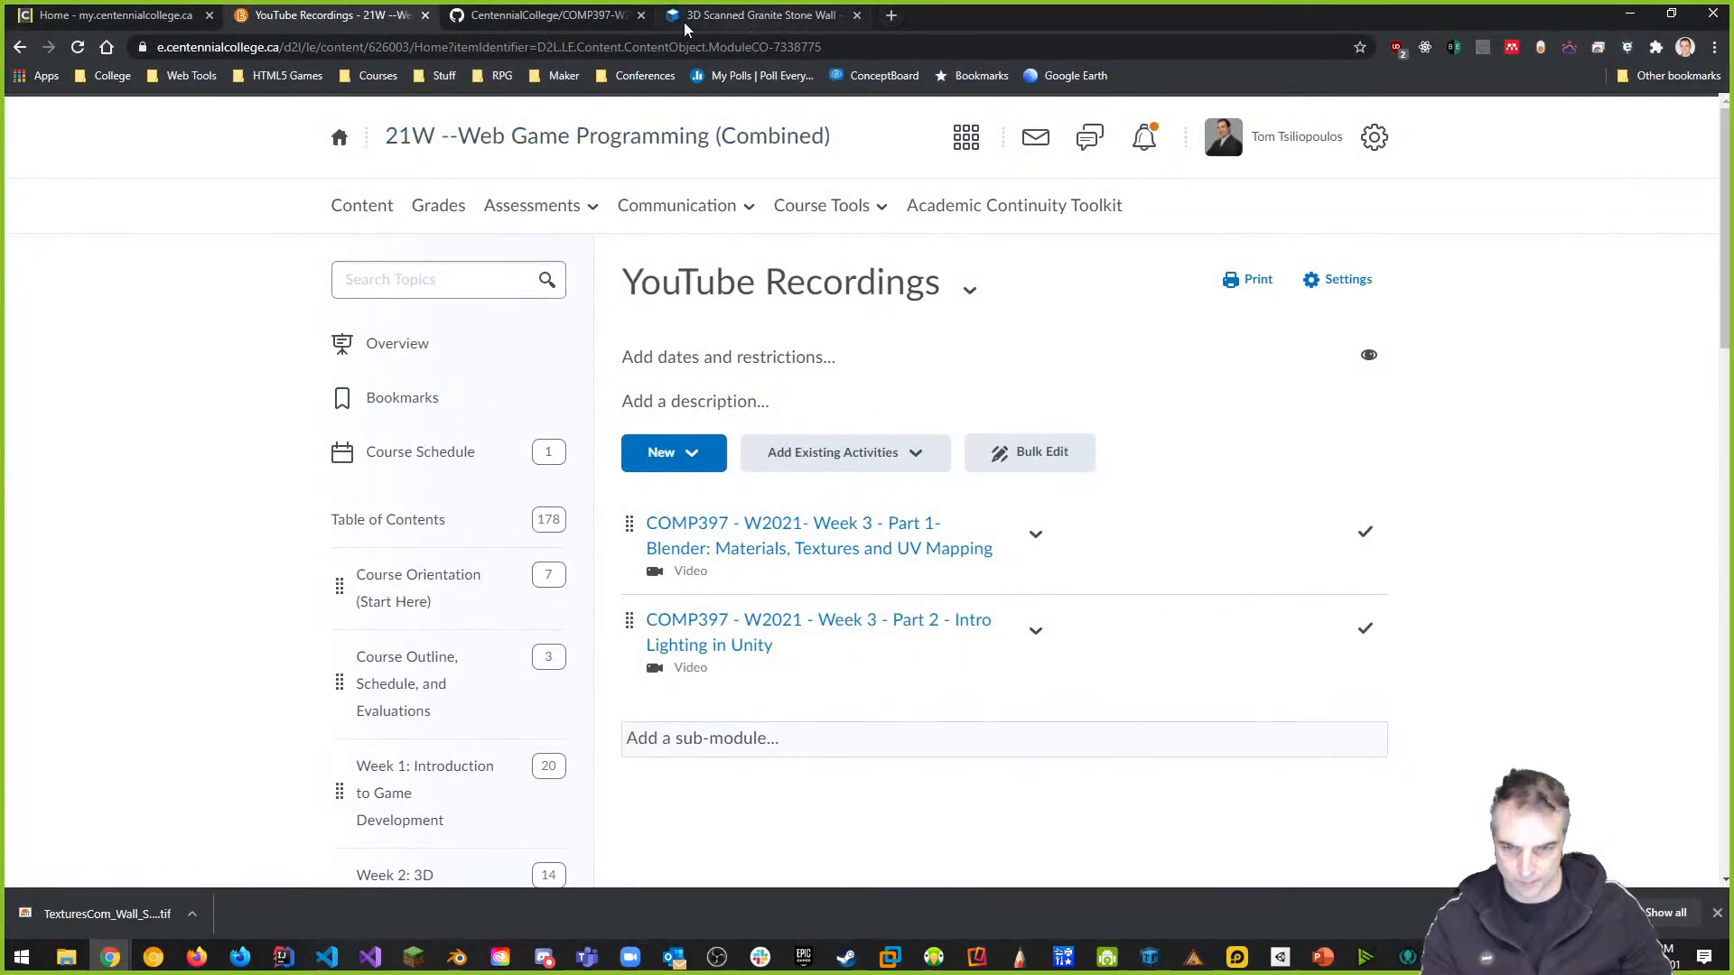
{"action": "left_click", "coordinate": [542, 15]}
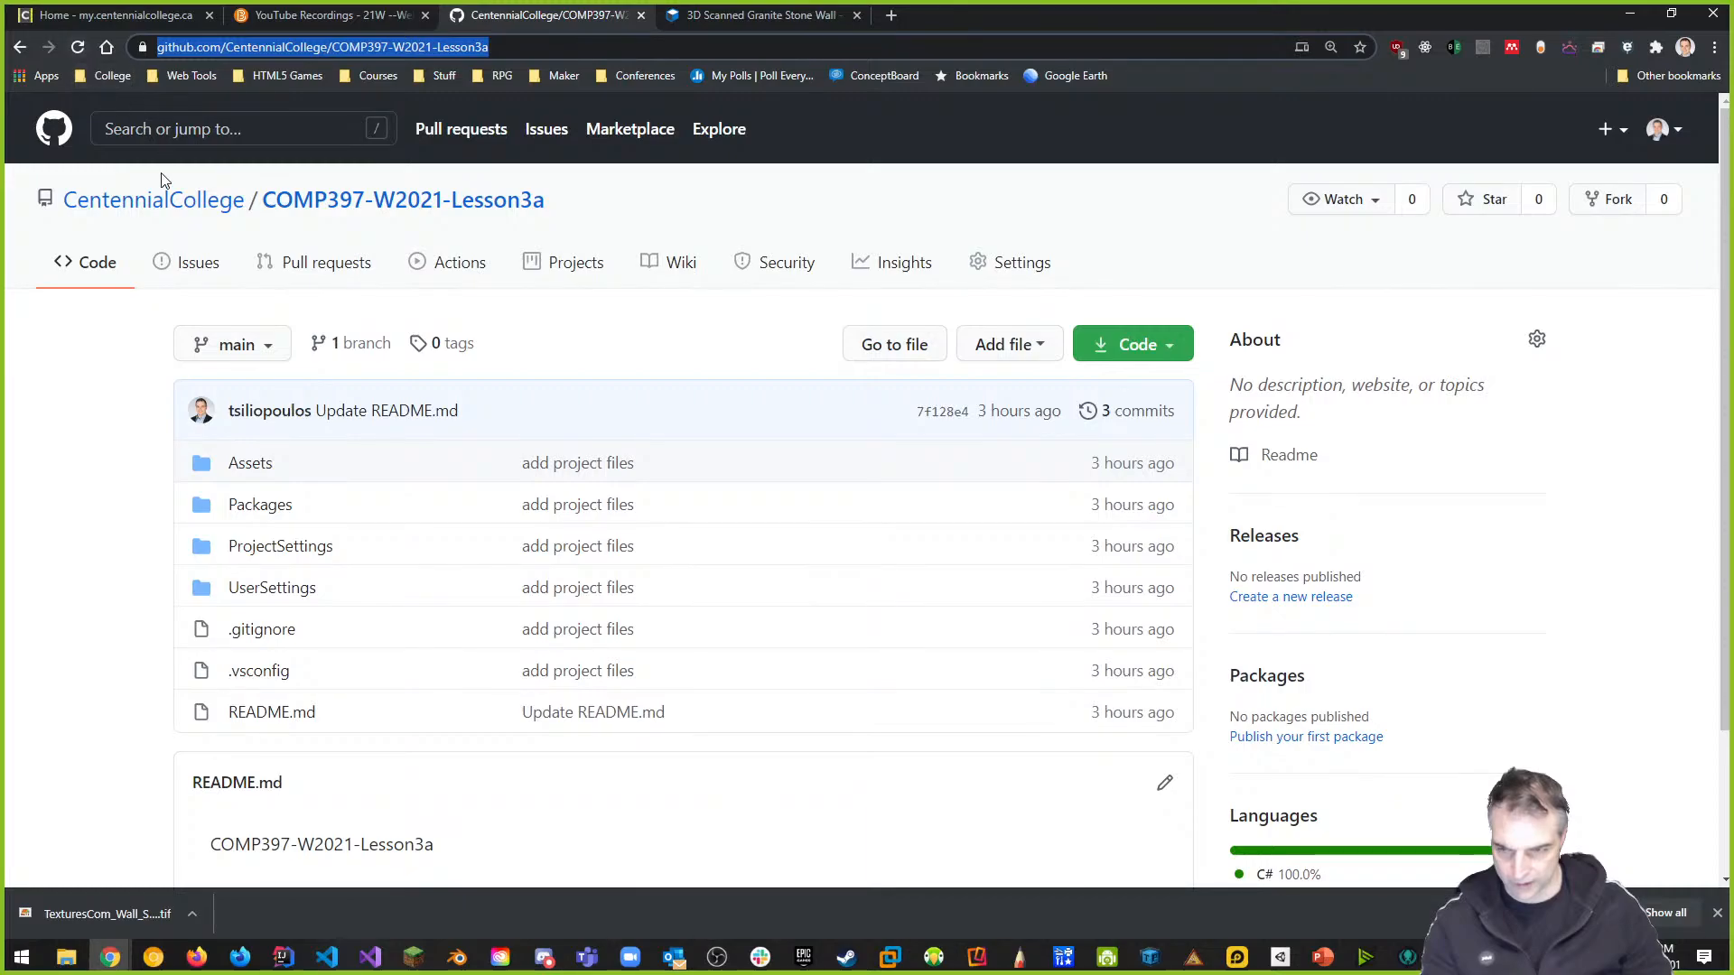
{"action": "left_click", "coordinate": [170, 200]}
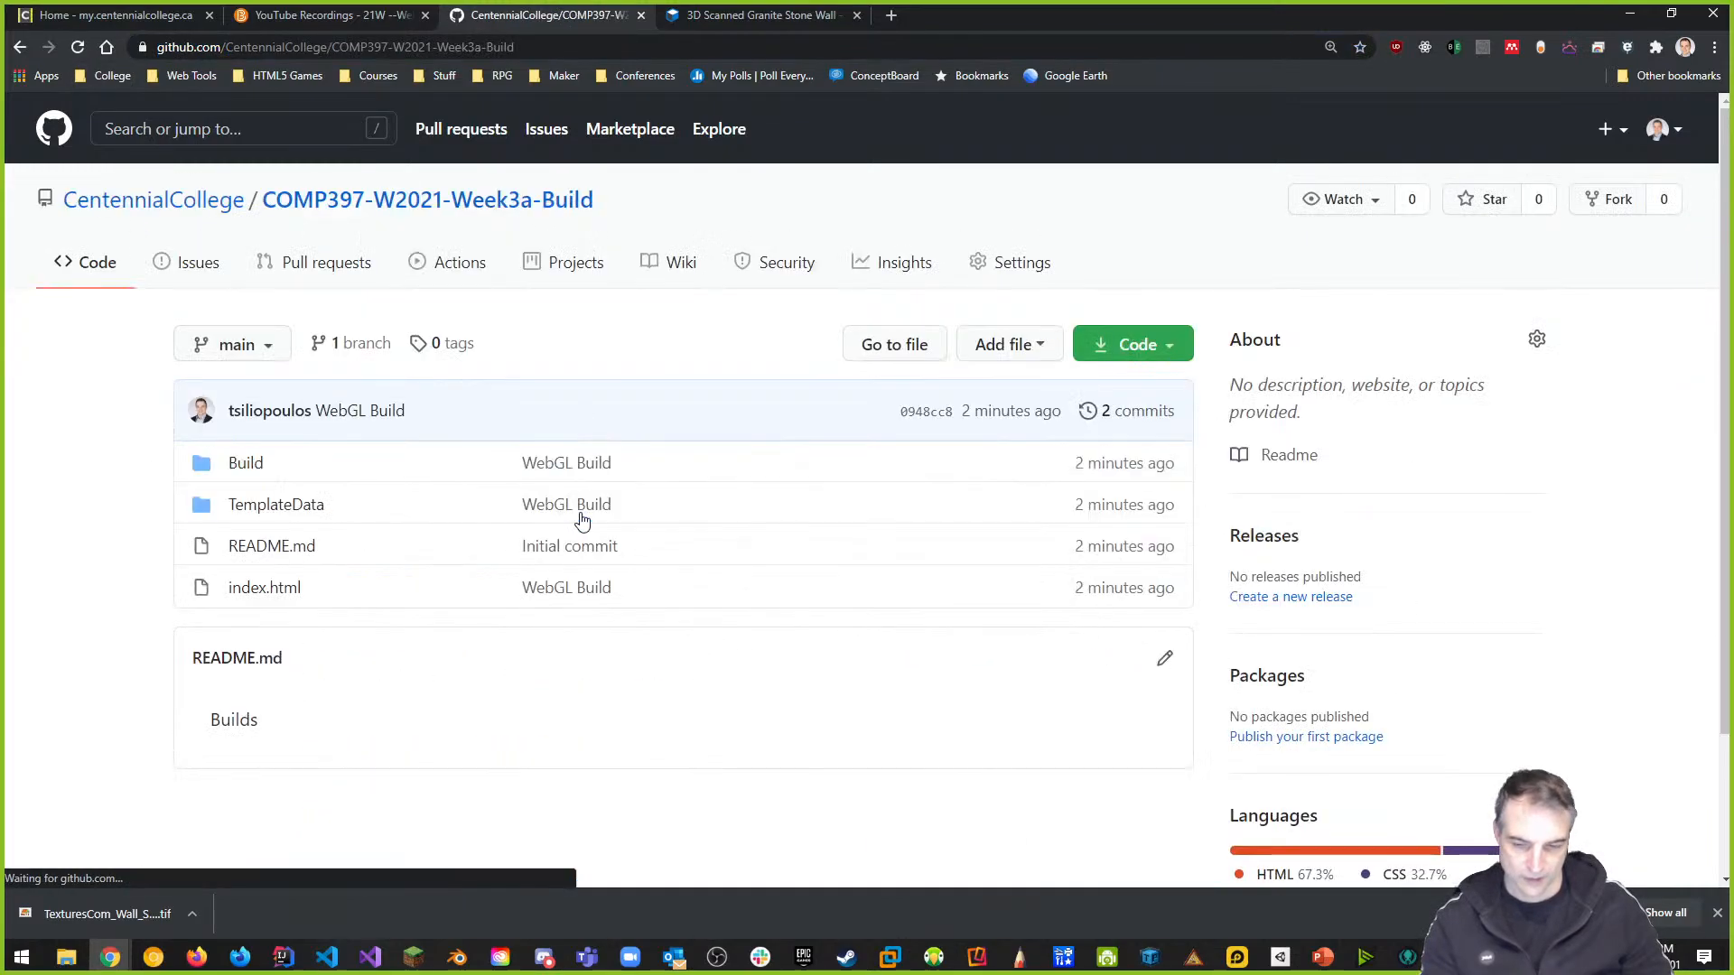
{"action": "scroll", "coordinate": [301, 354], "scroll_direction": "down", "scroll_amount": 1}
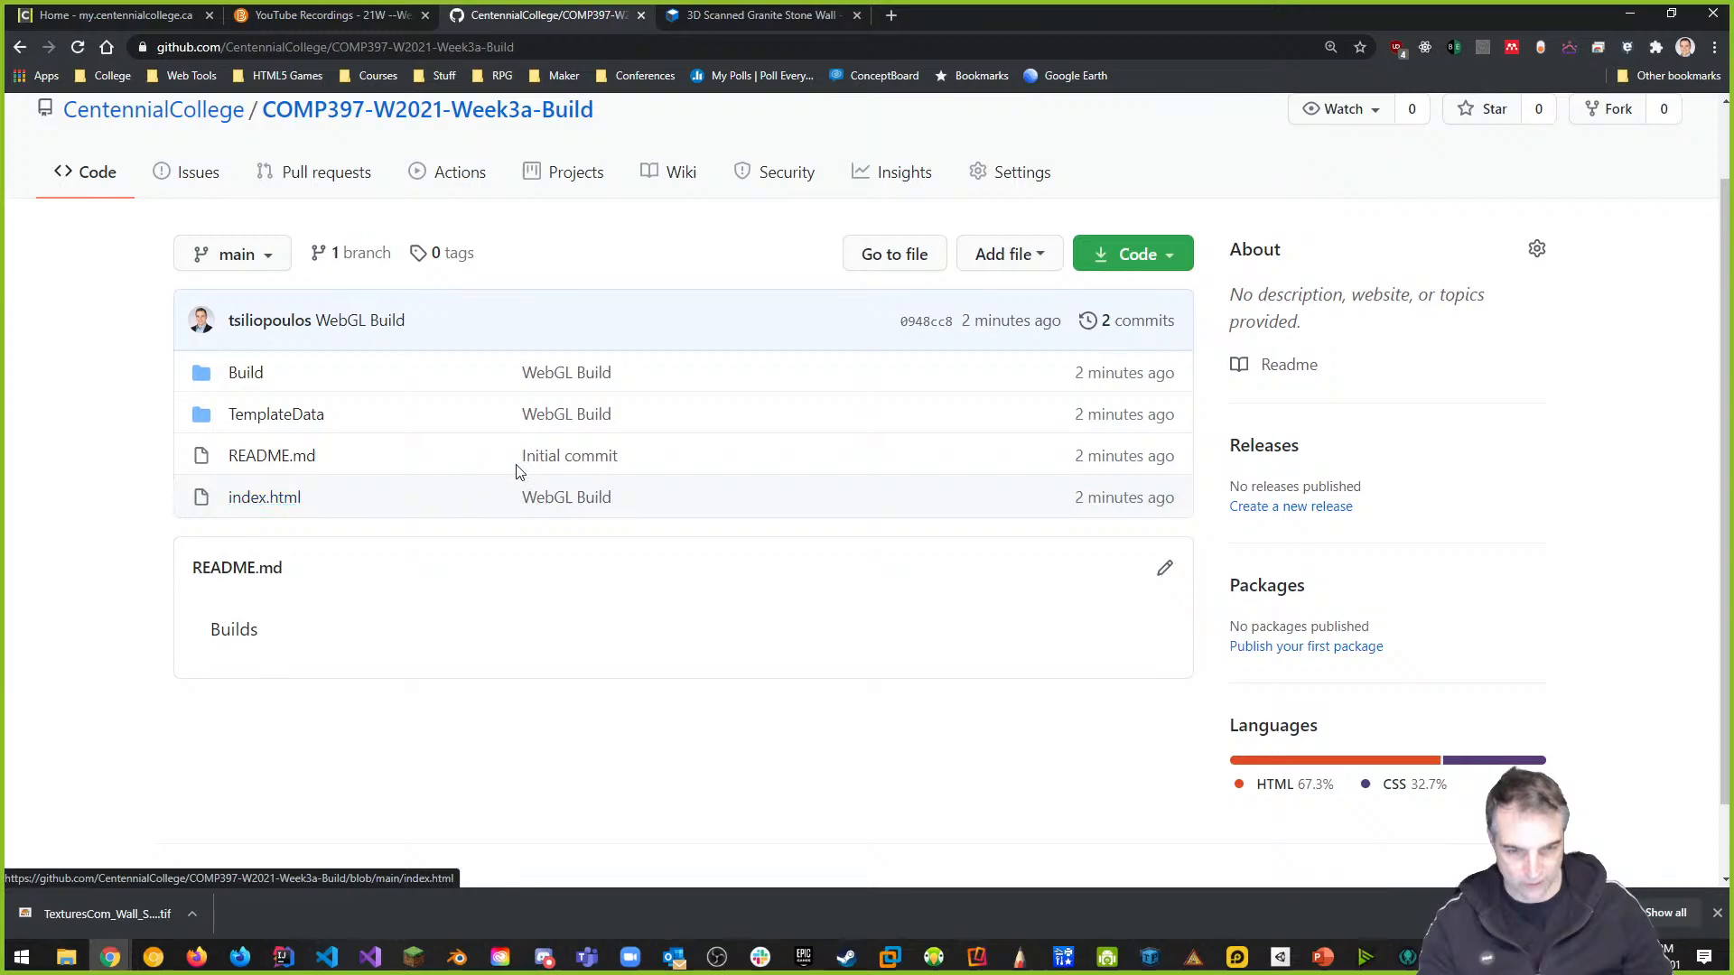
{"action": "left_click", "coordinate": [1022, 173]}
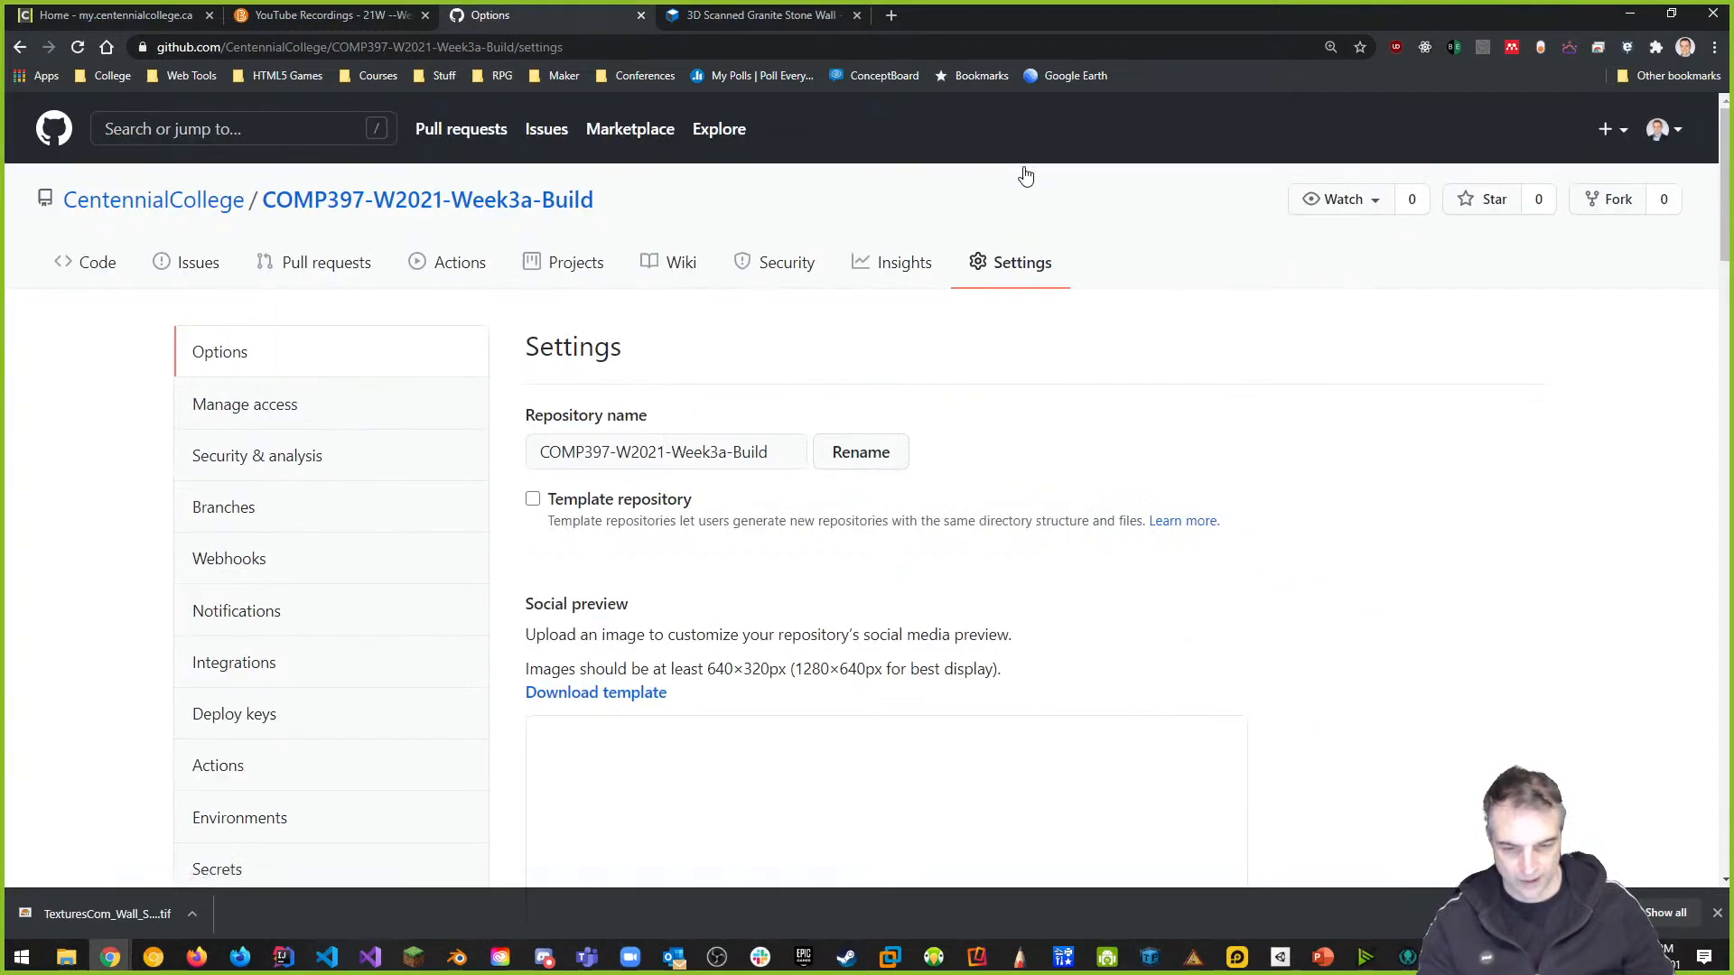
Look through the repository settings down to the GitHub Pages section, then return to the repository's code page
{"action": "scroll", "coordinate": [1203, 470], "scroll_direction": "down", "scroll_amount": 20}
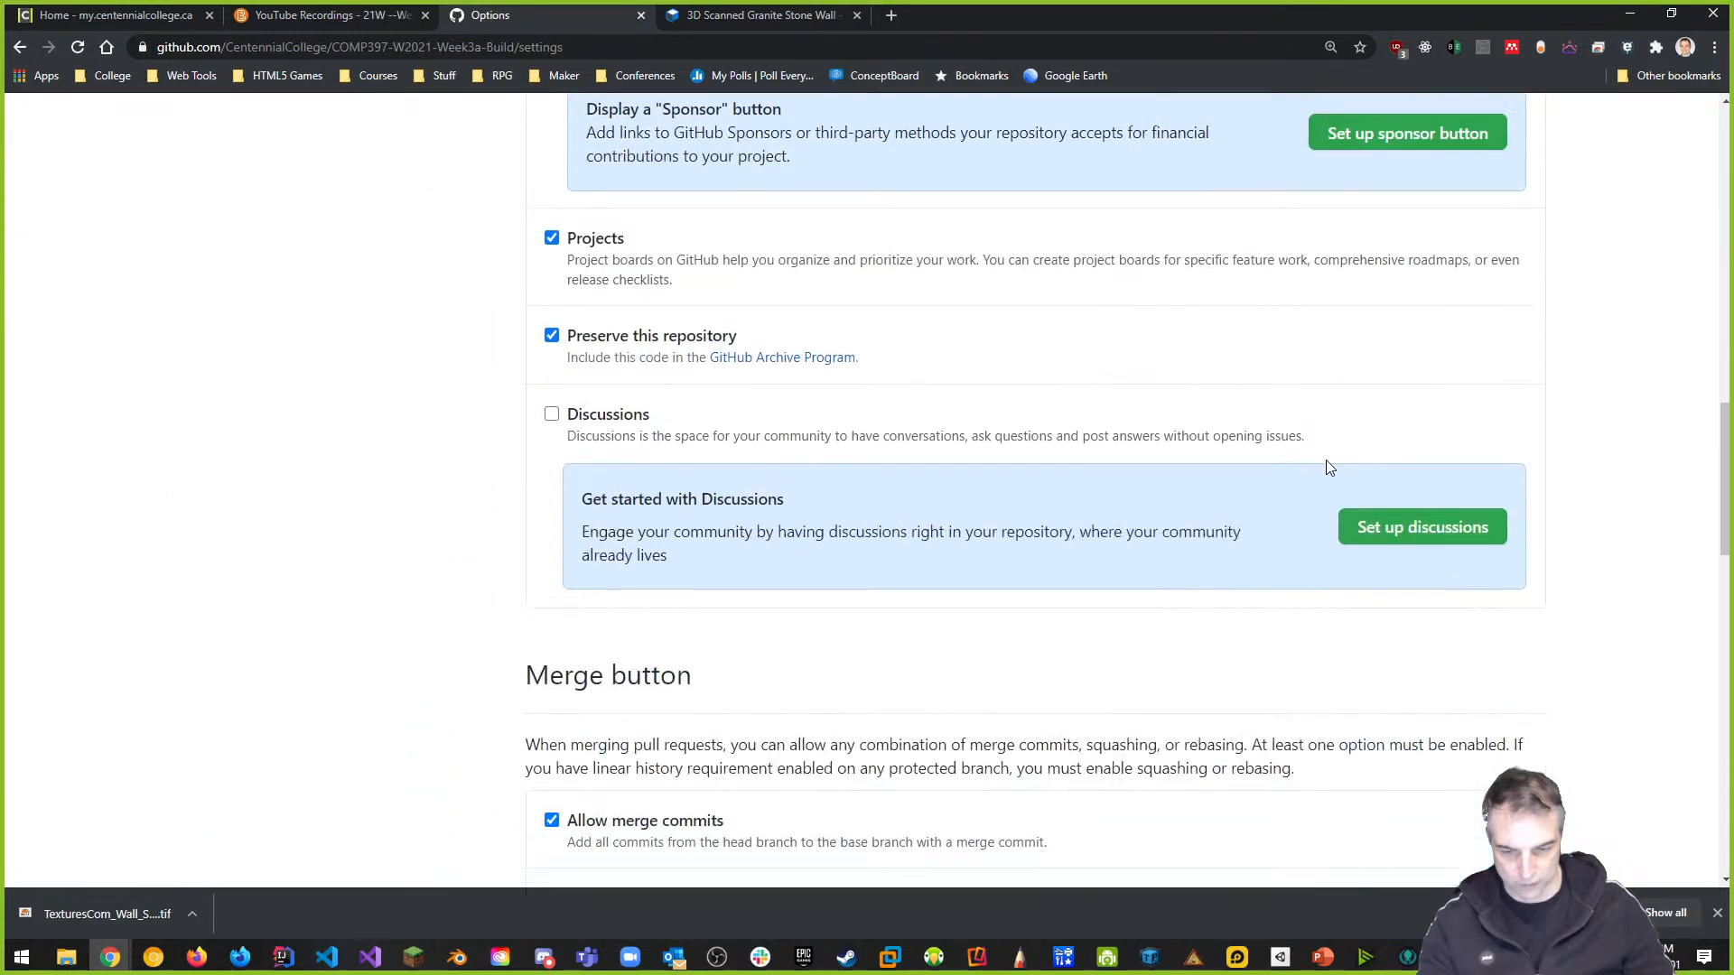
{"action": "scroll", "coordinate": [1328, 476], "scroll_direction": "down", "scroll_amount": 8}
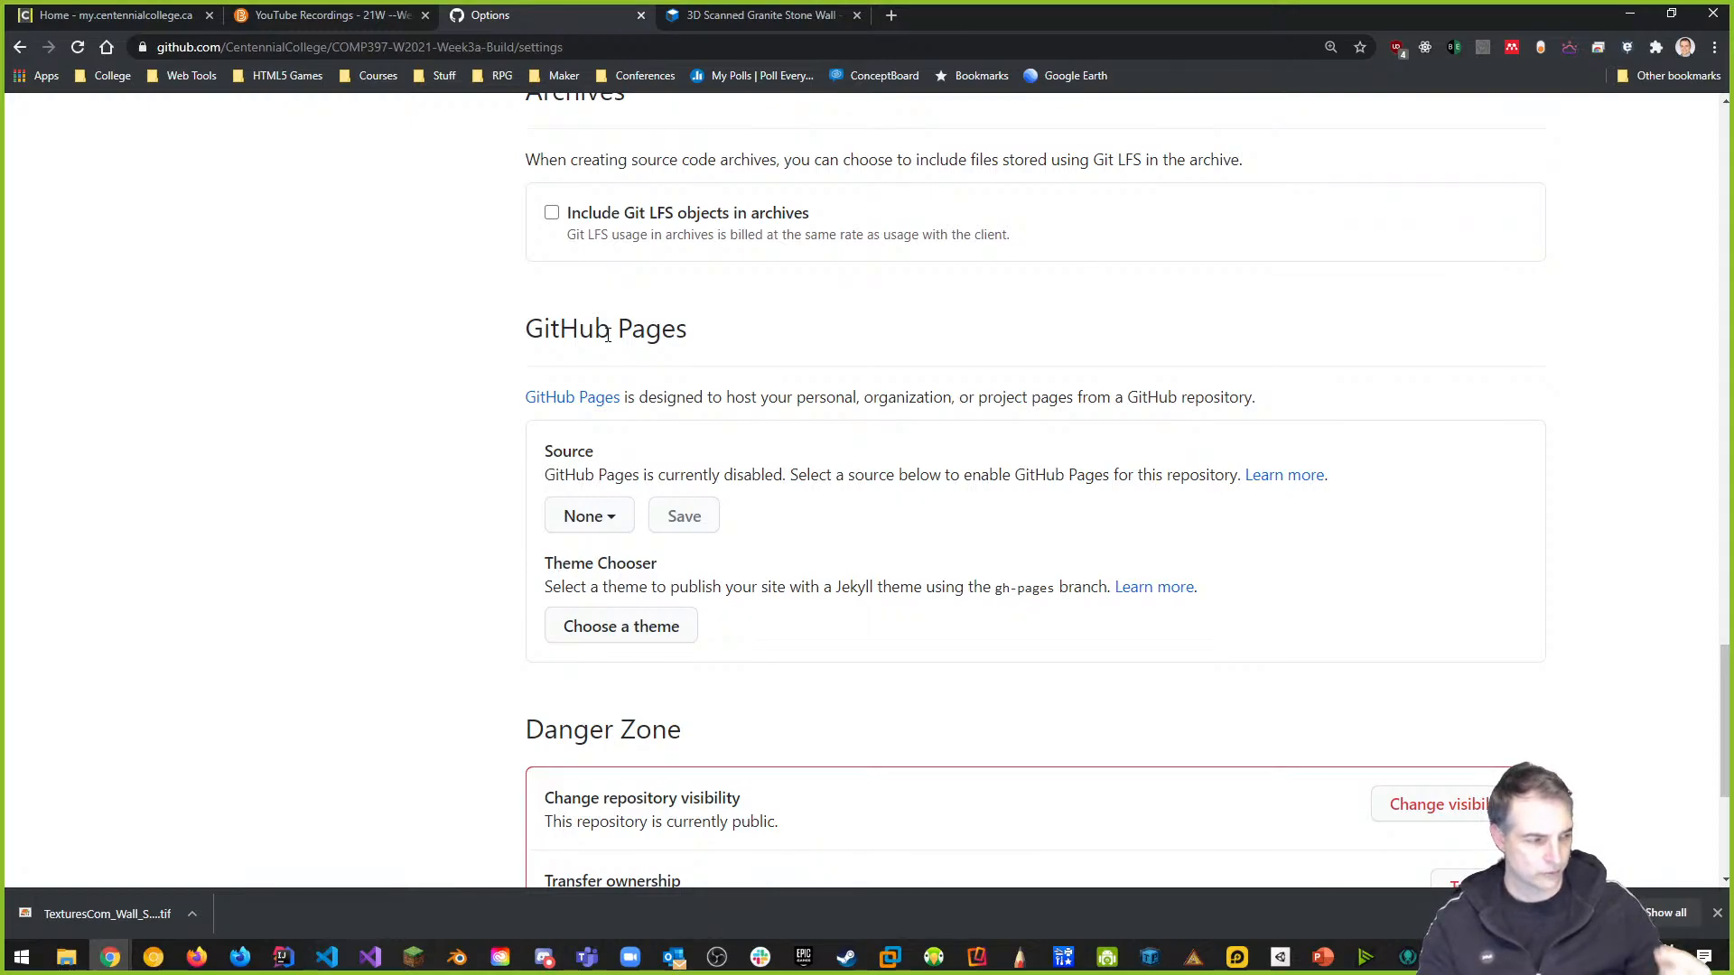
{"action": "scroll", "coordinate": [930, 523], "scroll_direction": "up", "scroll_amount": 20}
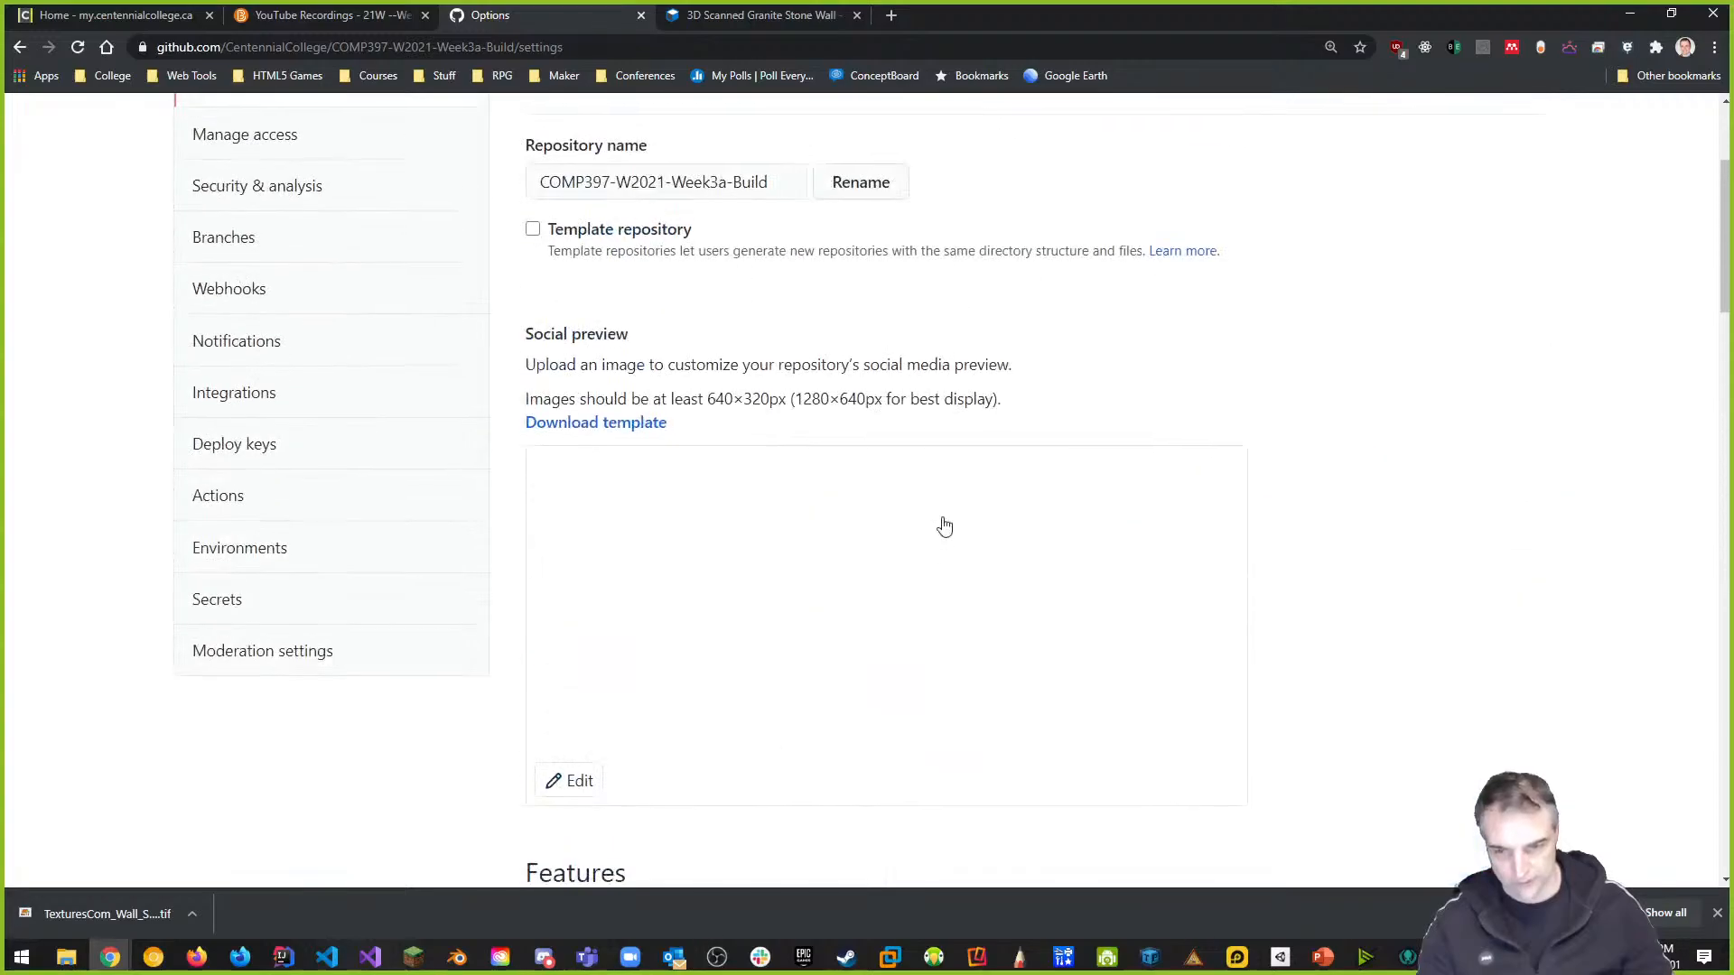
{"action": "left_click", "coordinate": [425, 201]}
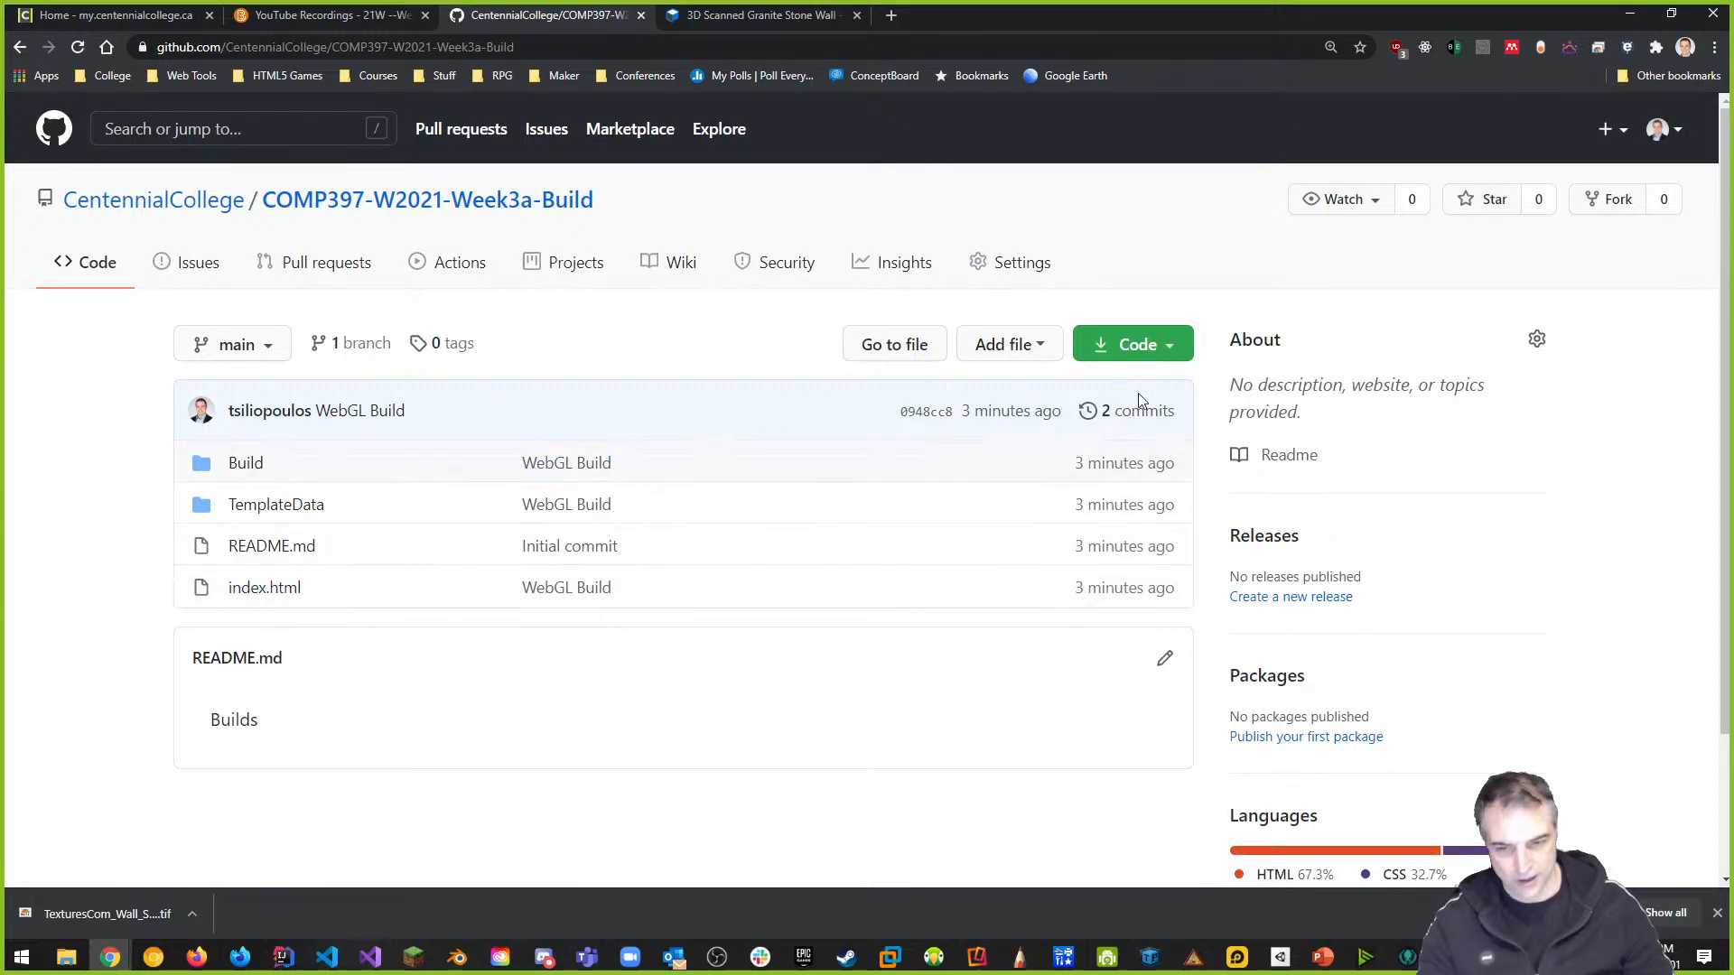
{"action": "left_click", "coordinate": [551, 212]}
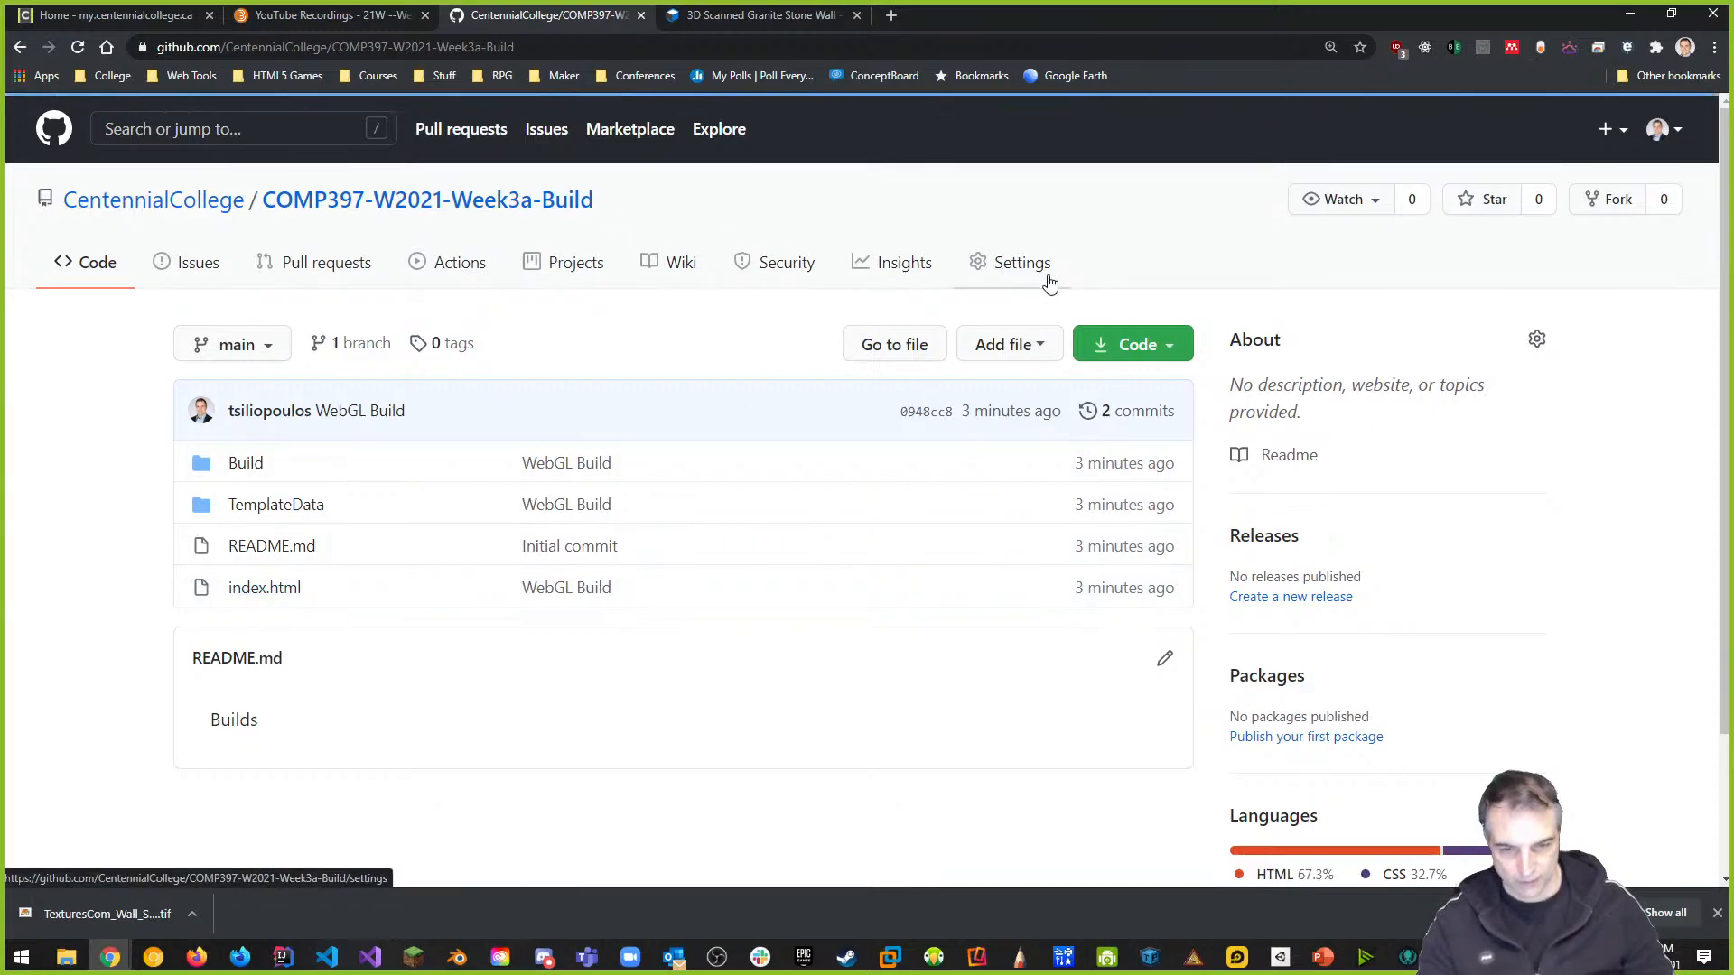
Enable GitHub Pages in the repository settings with the main branch and / (root) folder as source, and save
{"action": "left_click", "coordinate": [1022, 263]}
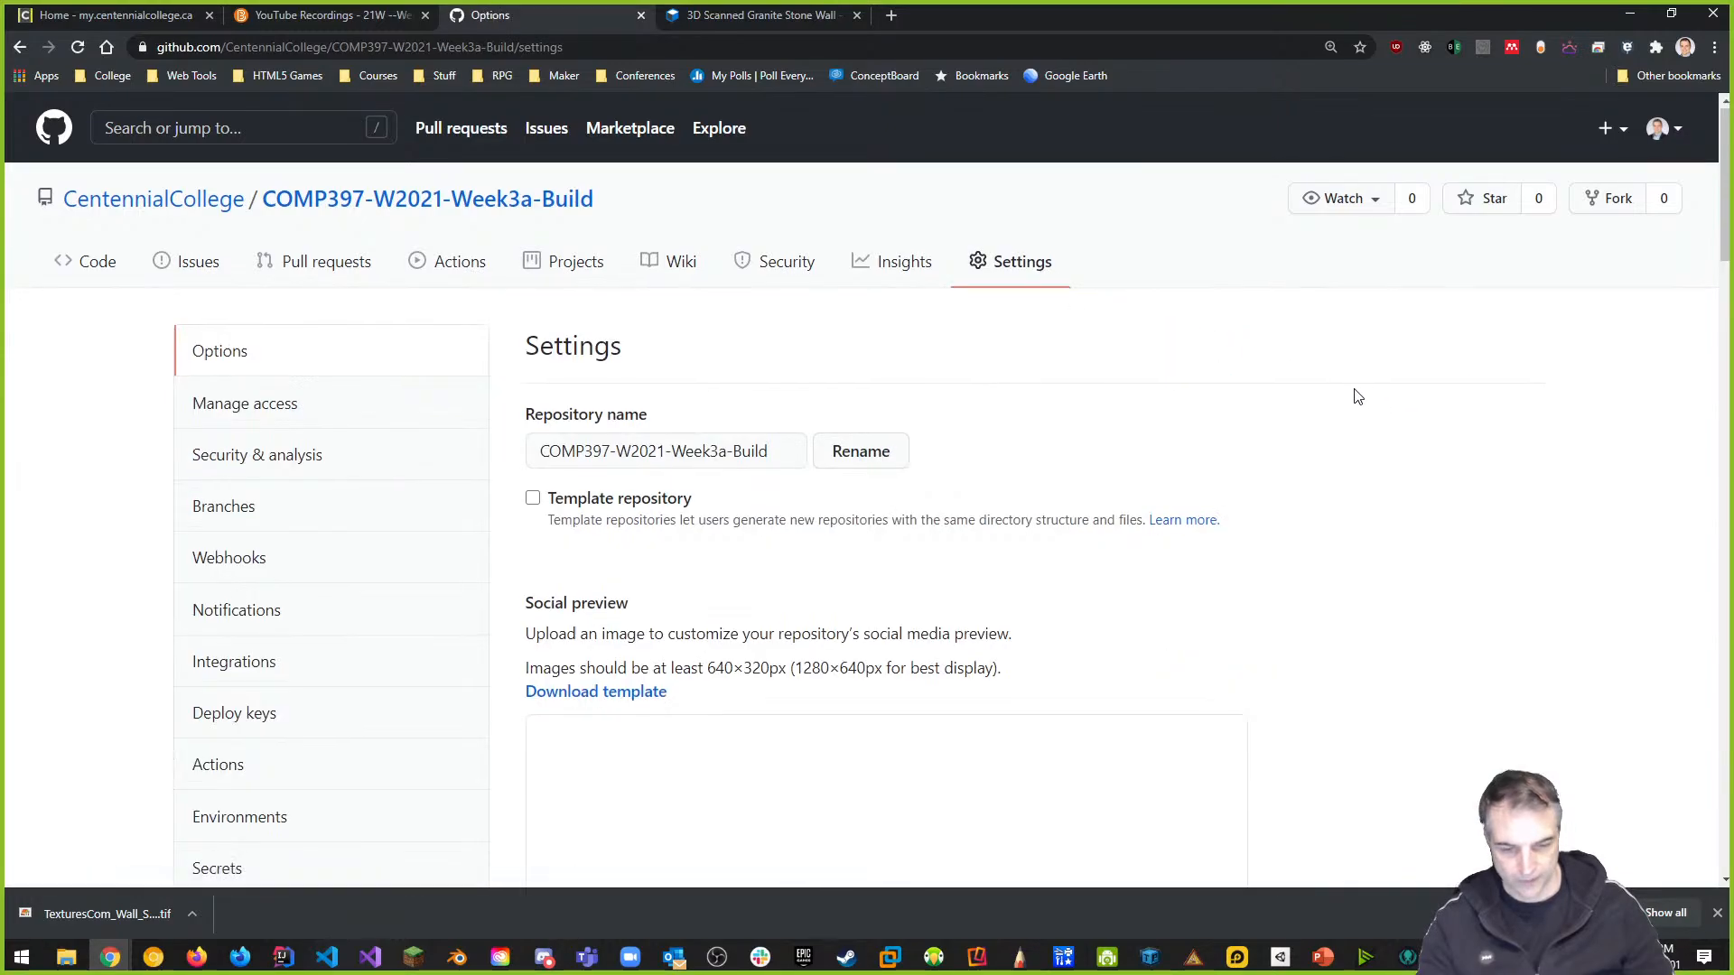
{"action": "scroll", "coordinate": [1337, 406], "scroll_direction": "down", "scroll_amount": 12}
{"action": "scroll", "coordinate": [1328, 434], "scroll_direction": "down", "scroll_amount": 12}
{"action": "scroll", "coordinate": [1332, 444], "scroll_direction": "up", "scroll_amount": 4}
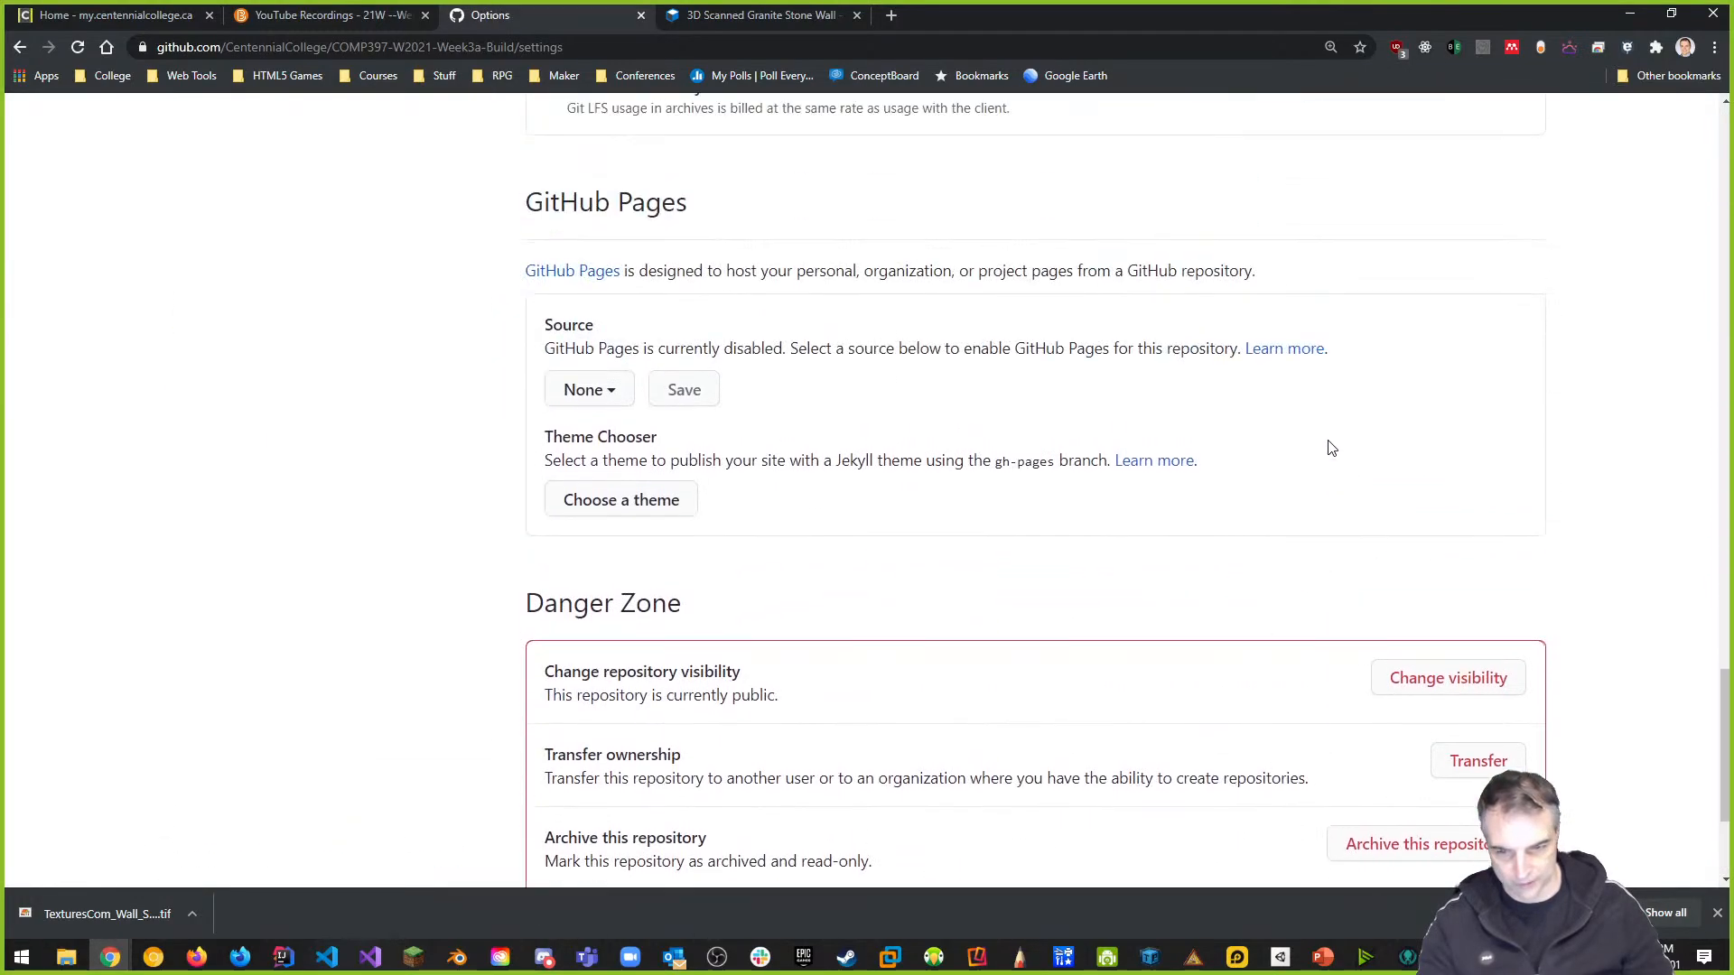
{"action": "left_click", "coordinate": [609, 583]}
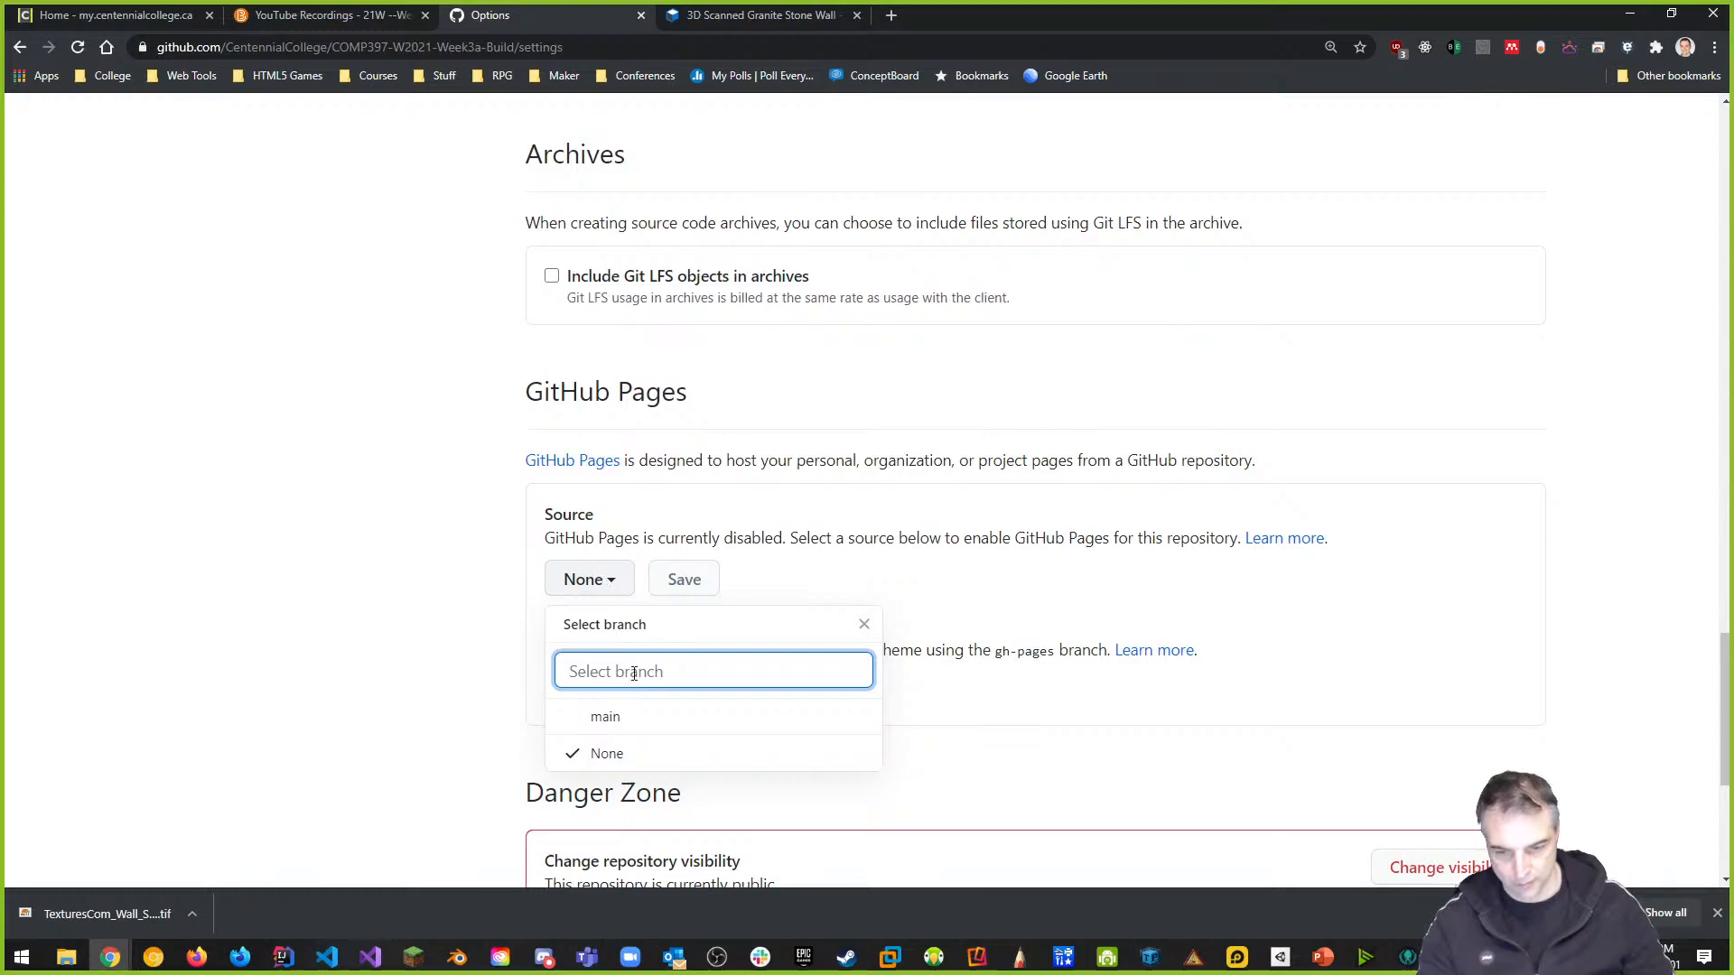
{"action": "left_click", "coordinate": [607, 717]}
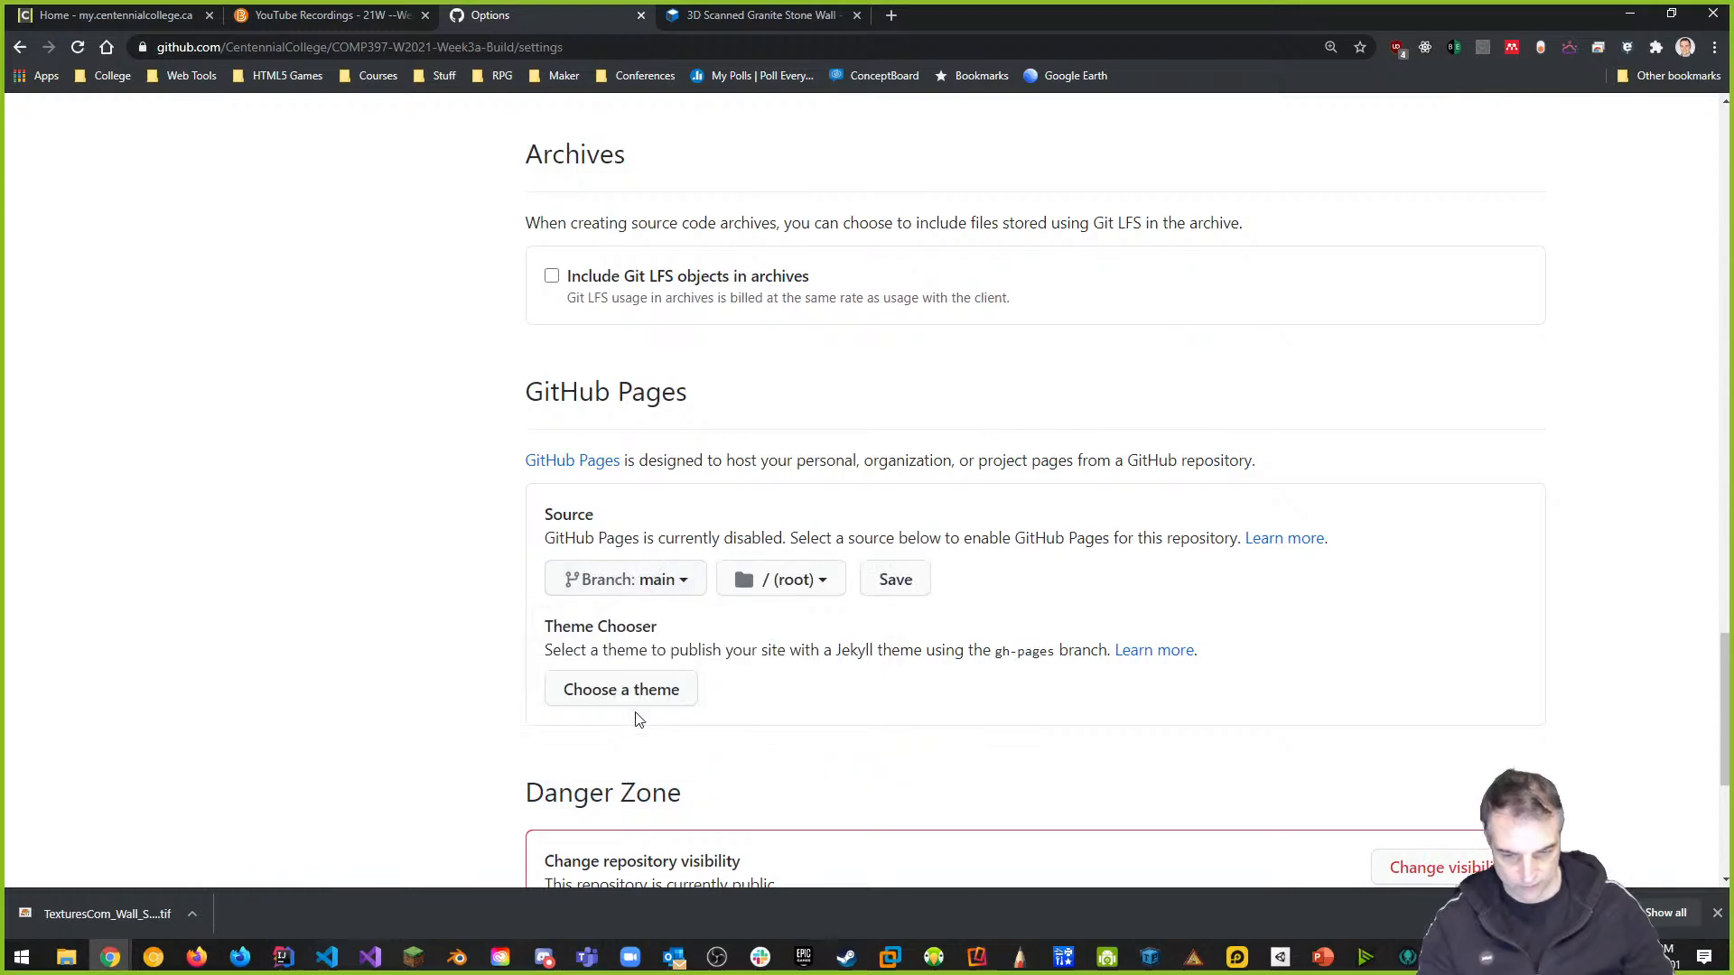
{"action": "left_click", "coordinate": [896, 580]}
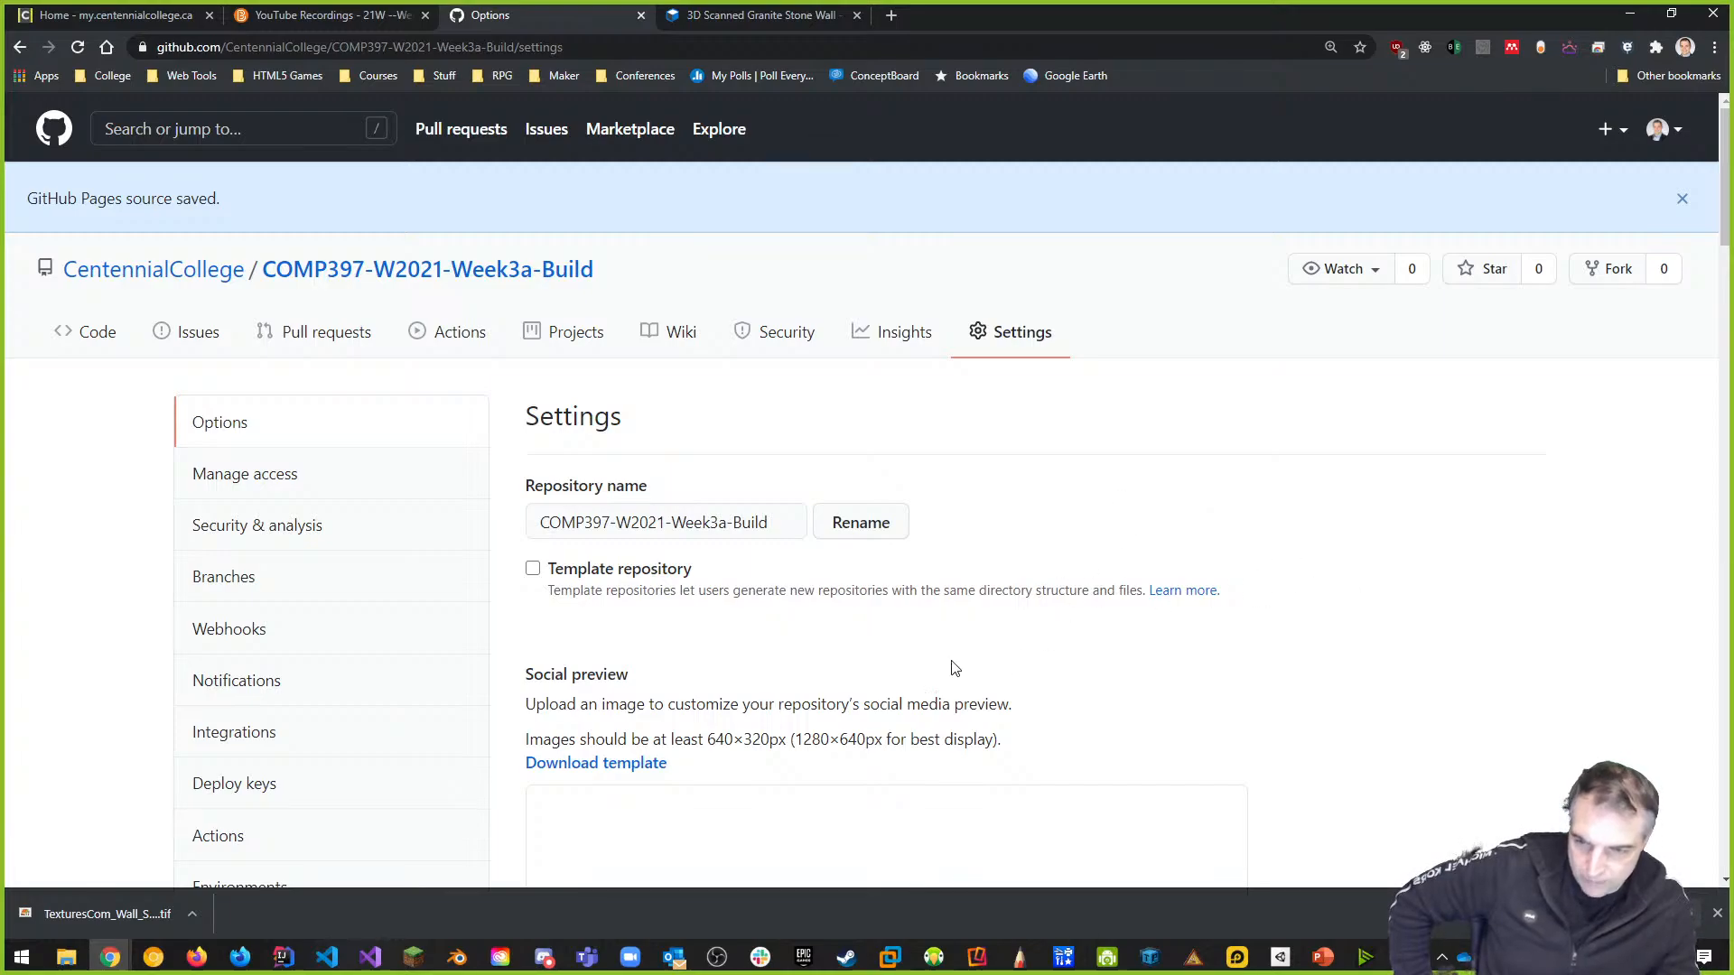
Open the published GitHub Pages site, reload the Unity WebGL player to test it, and close its browser tab
{"action": "scroll", "coordinate": [998, 596], "scroll_direction": "down", "scroll_amount": 15}
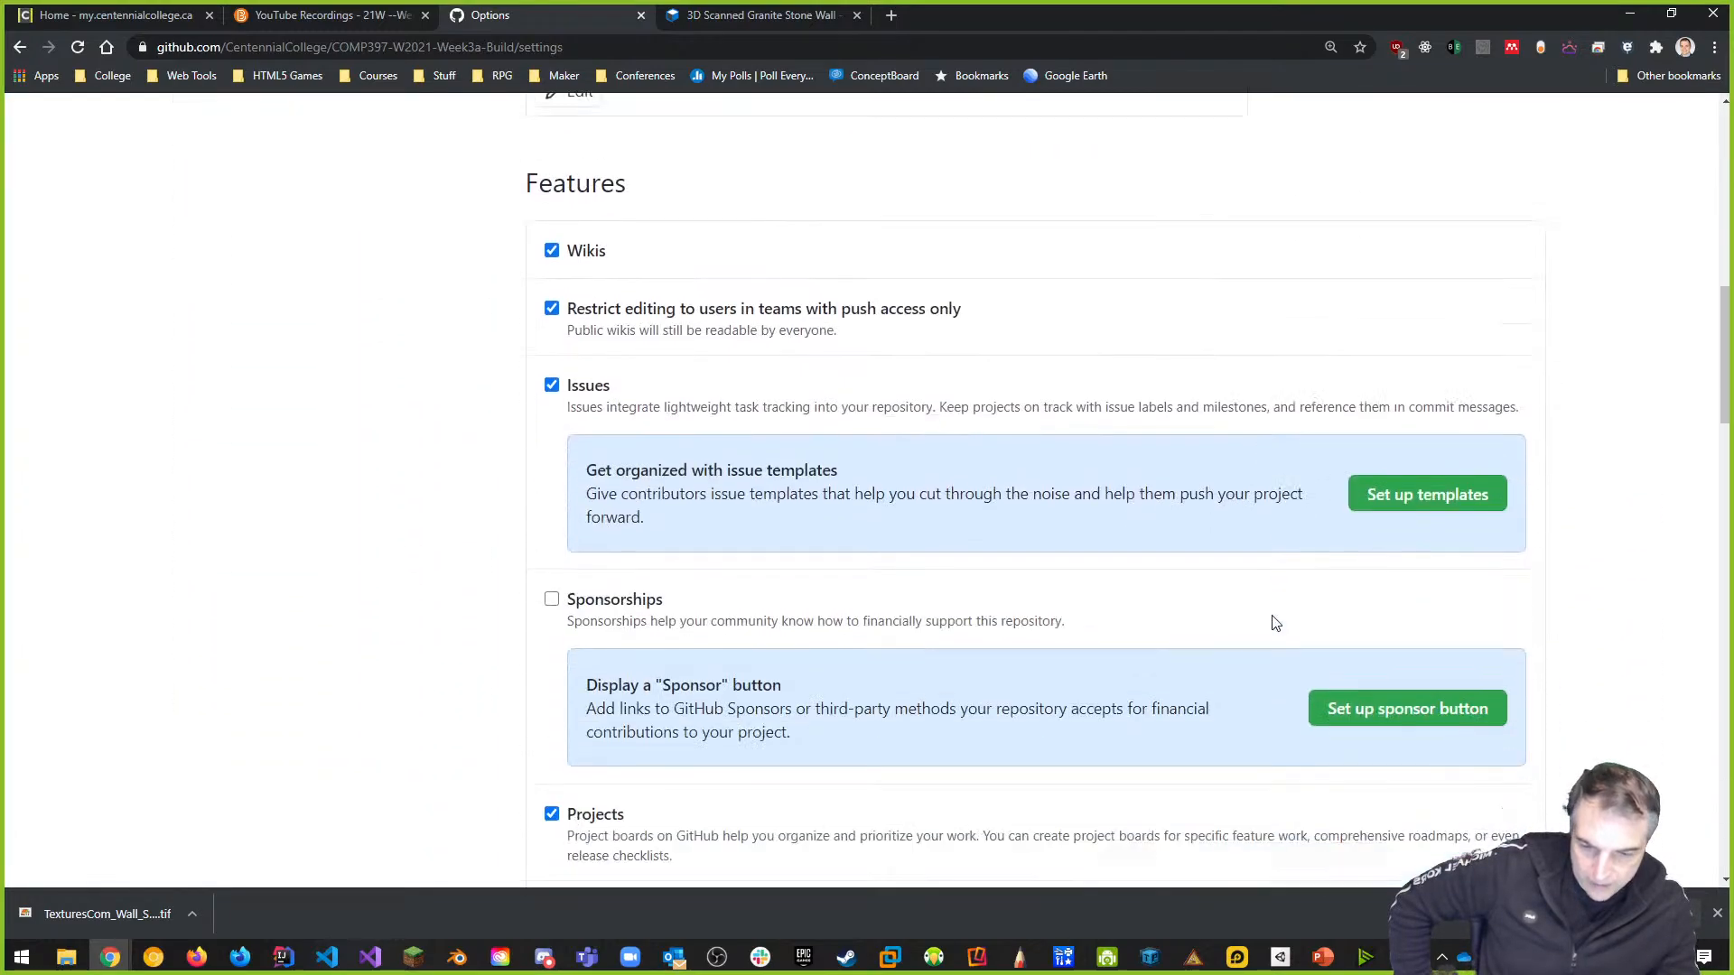
{"action": "scroll", "coordinate": [1276, 623], "scroll_direction": "down", "scroll_amount": 15}
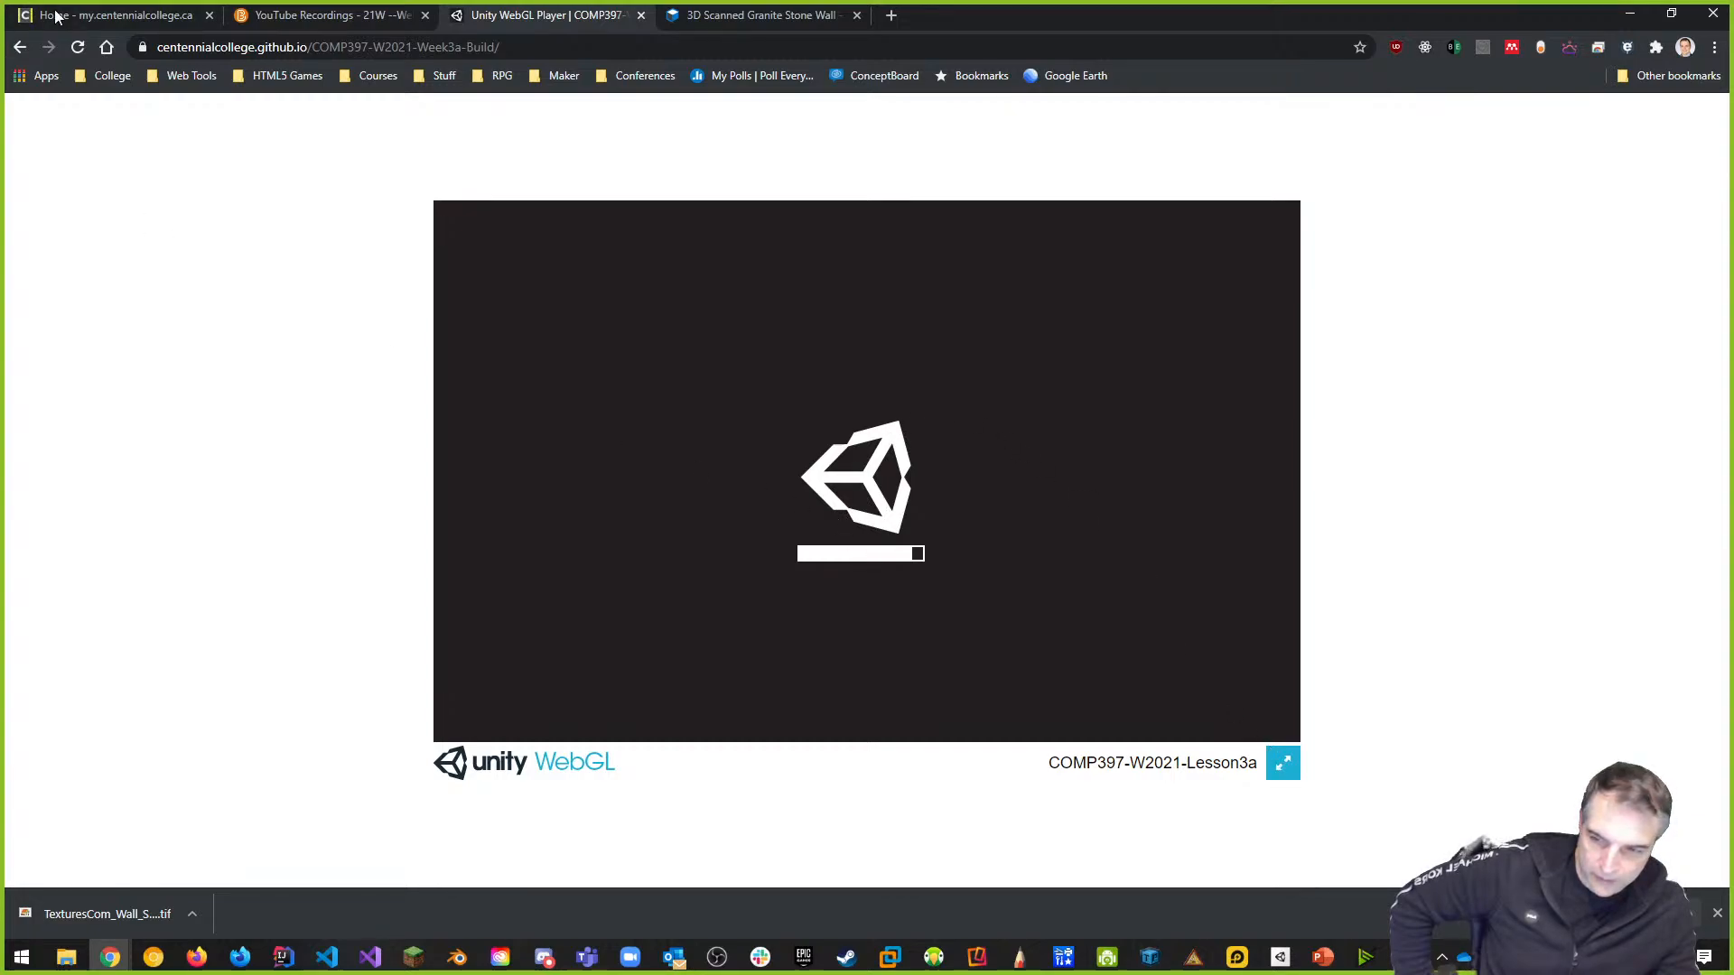
{"action": "left_click", "coordinate": [77, 50]}
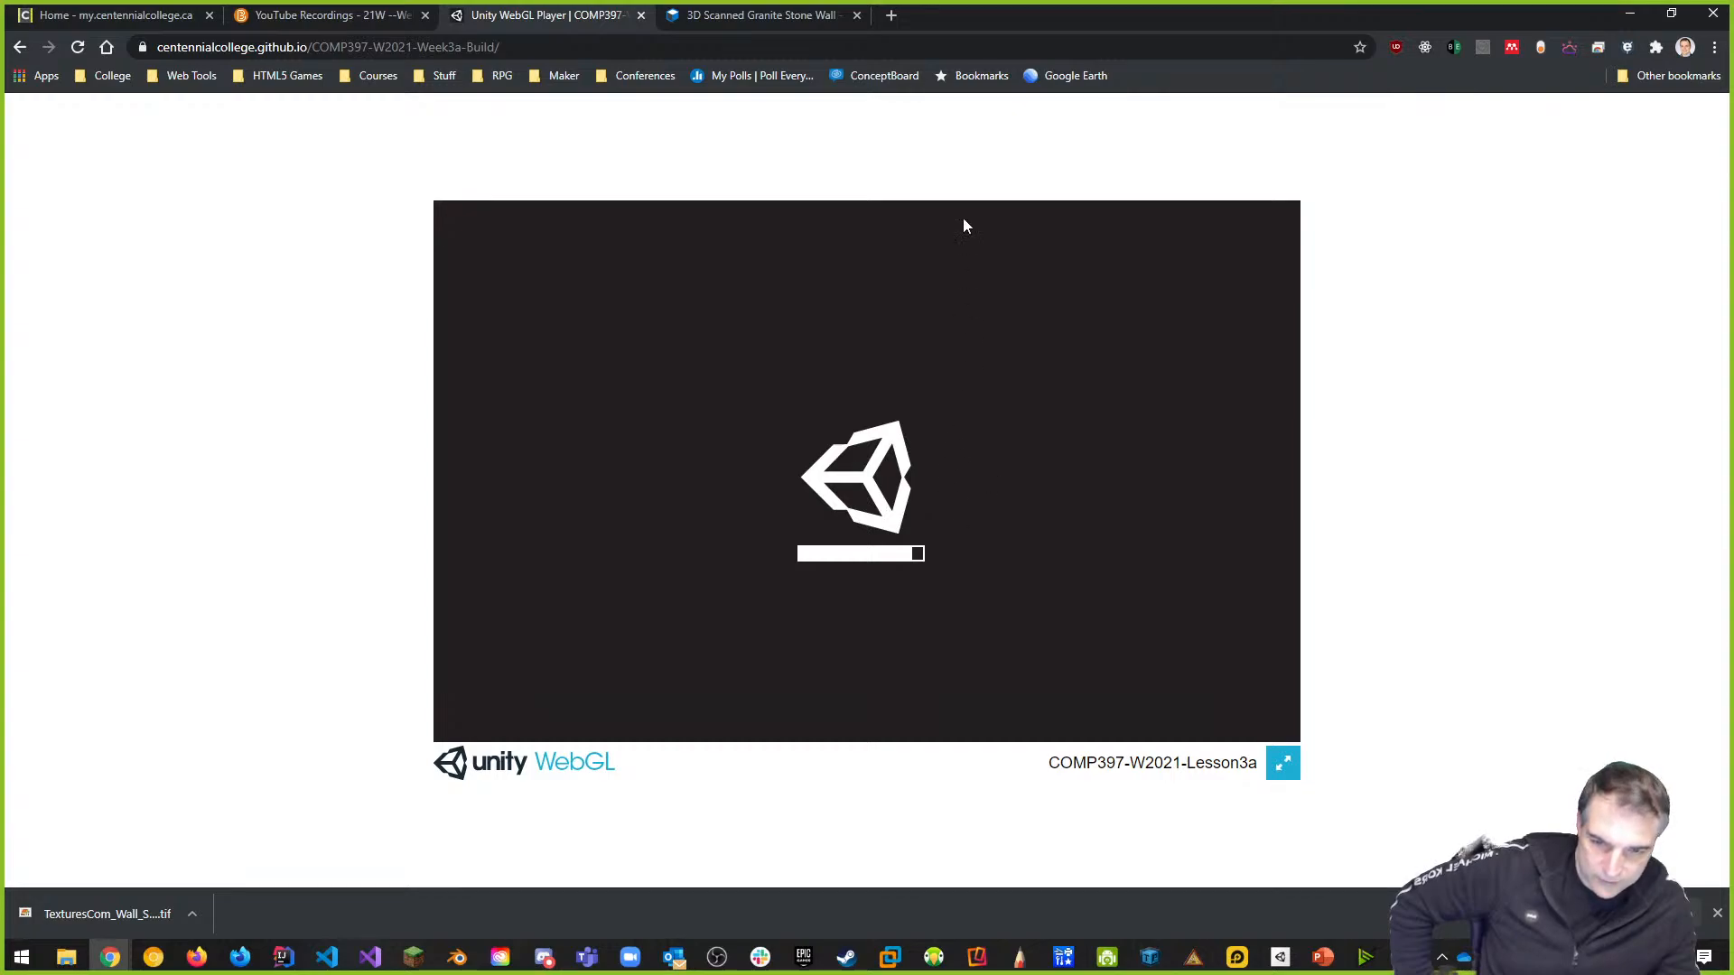
{"action": "left_click", "coordinate": [641, 16]}
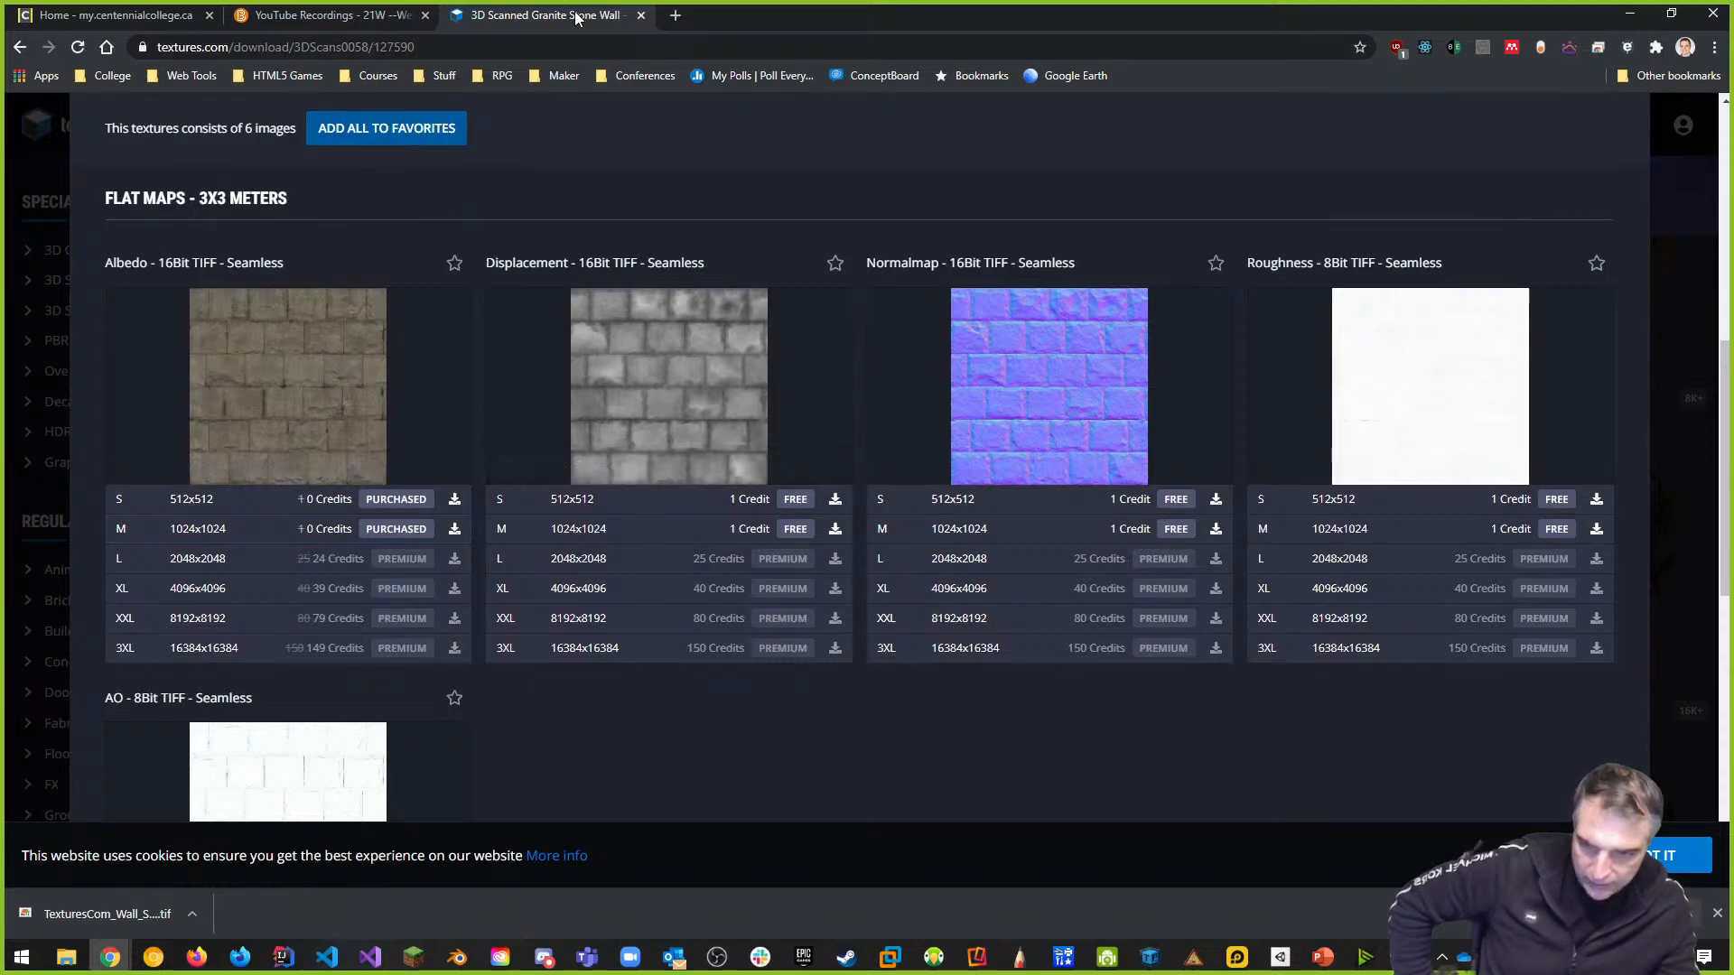
In a new browser tab, go to github.com/CentennialCollege and open the settings of the COMP397-W2021-Week3a-Build repository
{"action": "left_click", "coordinate": [675, 16]}
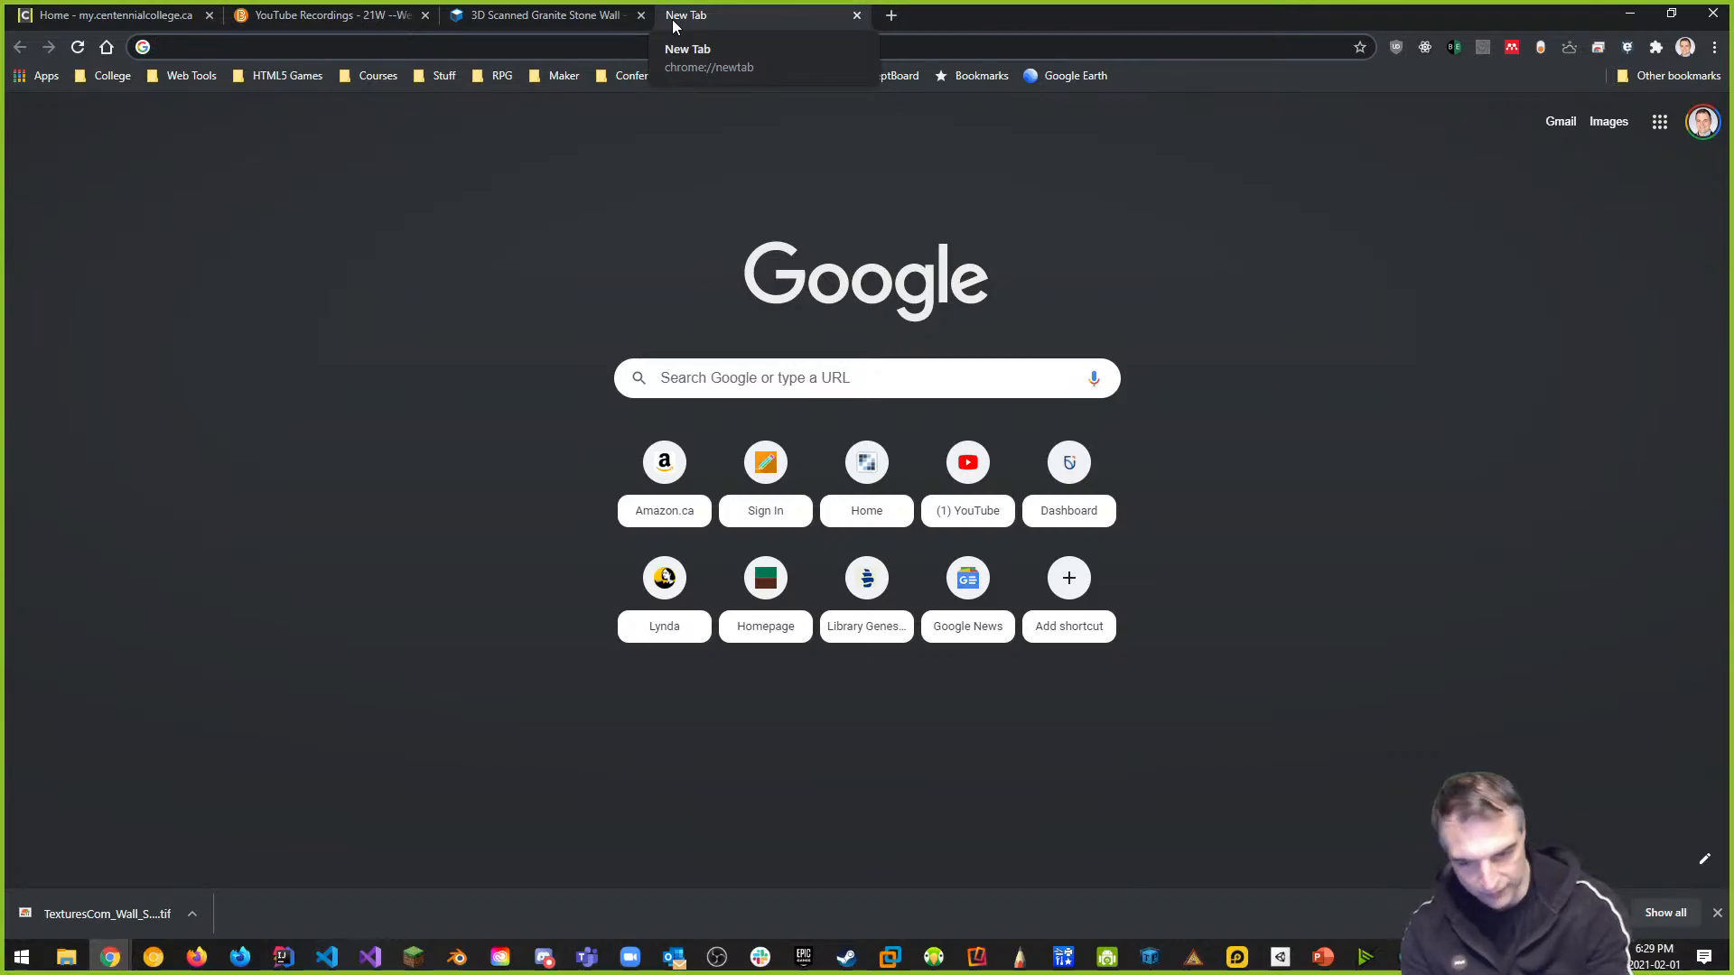
{"action": "type", "text": "github.com"}
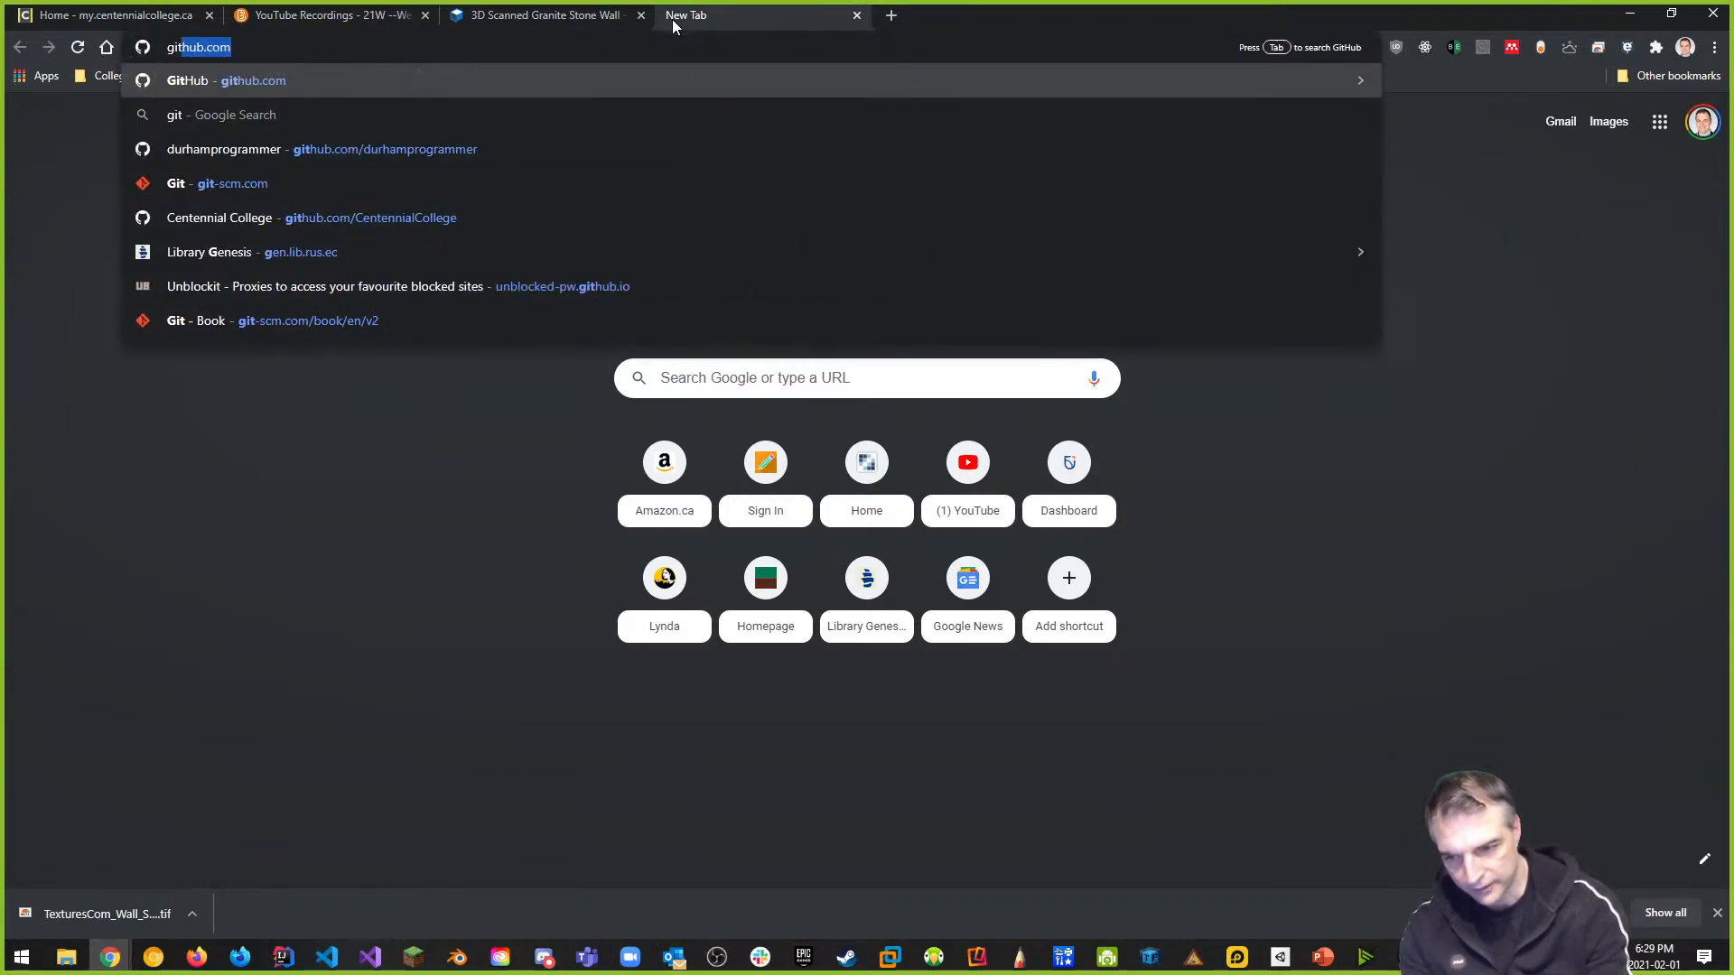
{"action": "key", "text": "Down"}
{"action": "key", "text": "Down"}
{"action": "key", "text": "Down"}
{"action": "key", "text": "Down"}
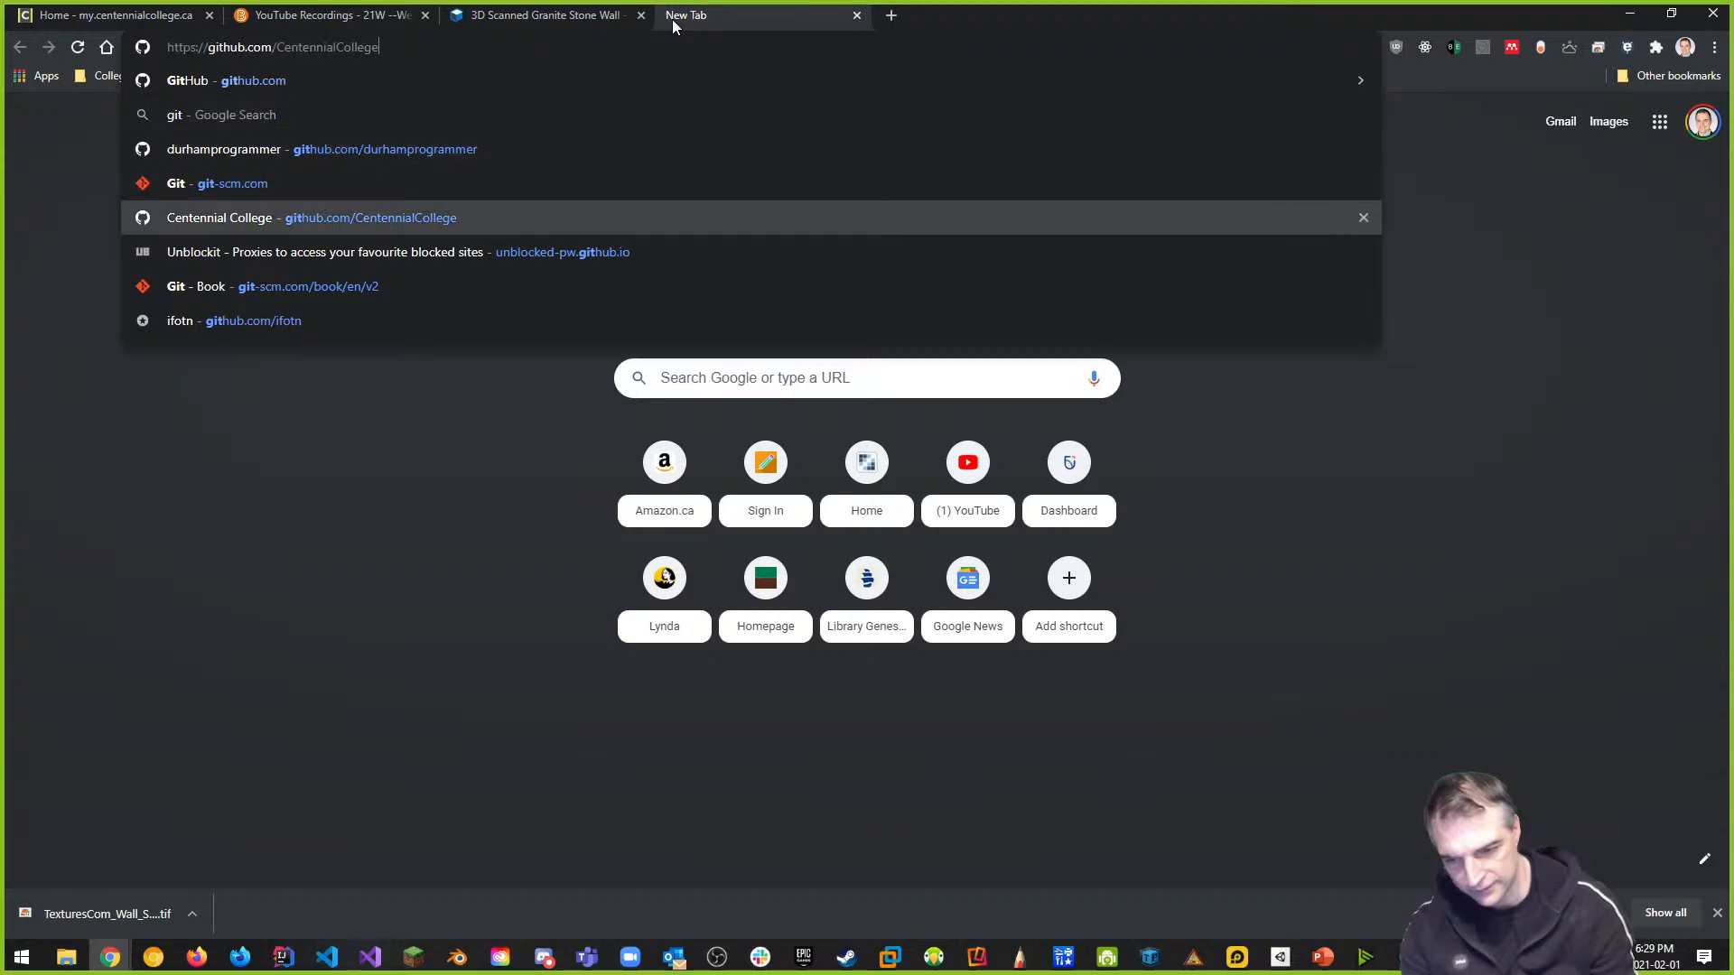
{"action": "key", "text": "Return"}
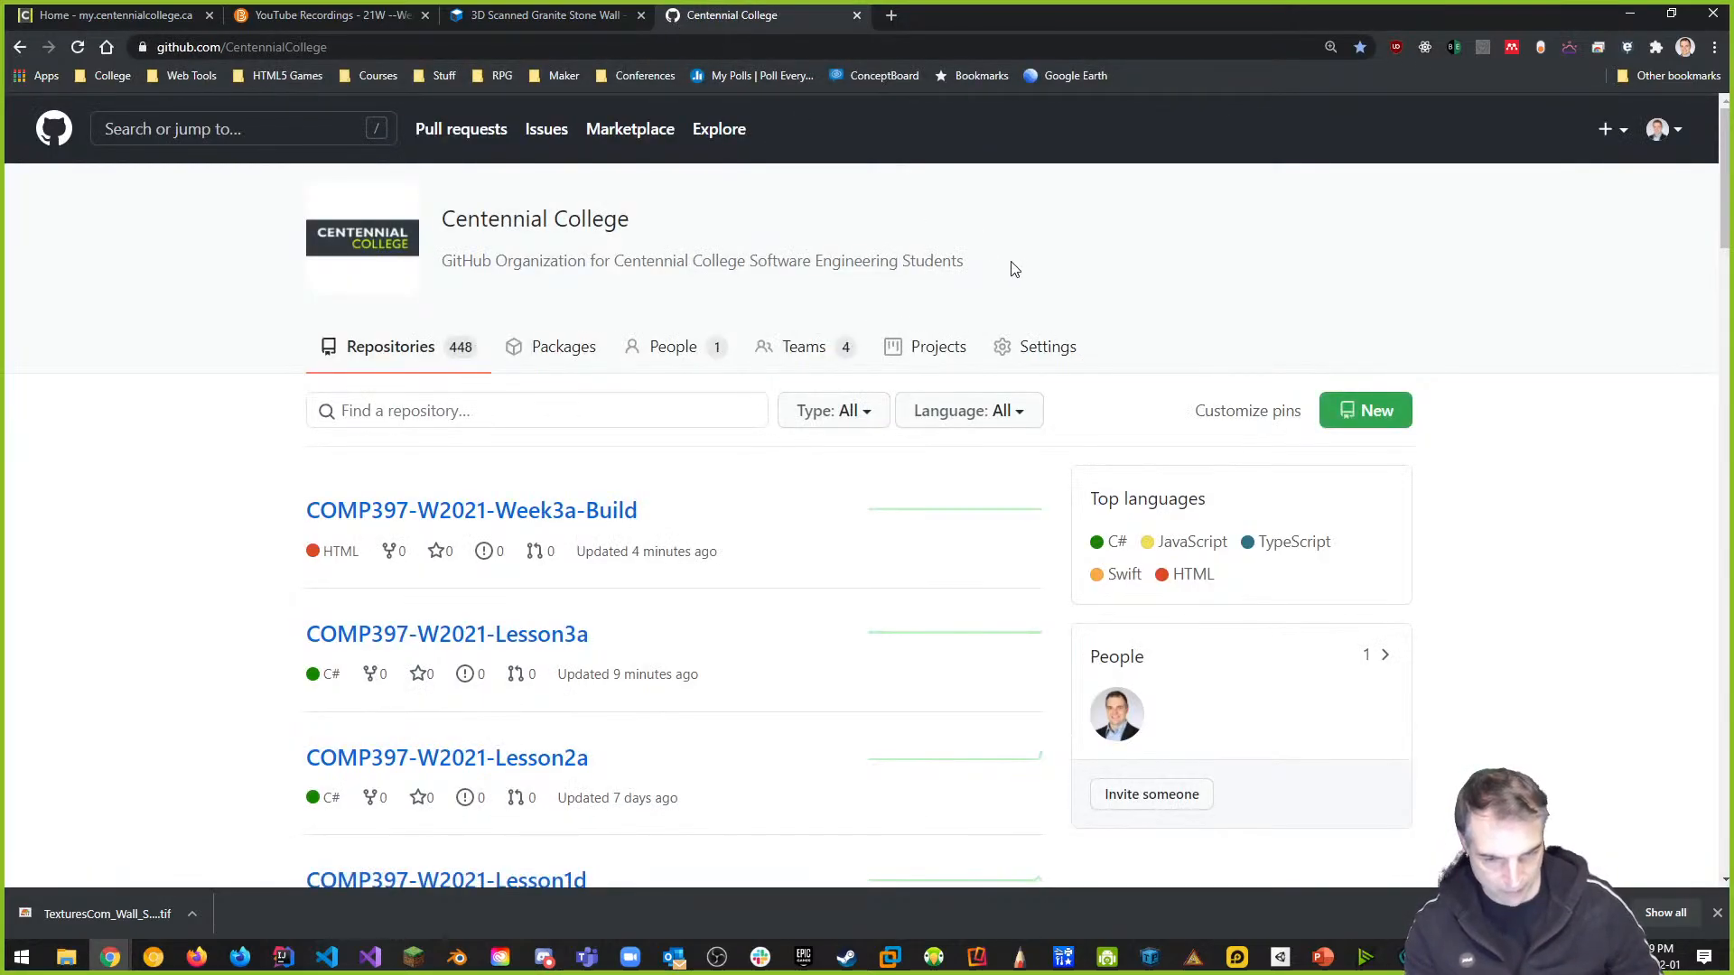
{"action": "left_click", "coordinate": [554, 513]}
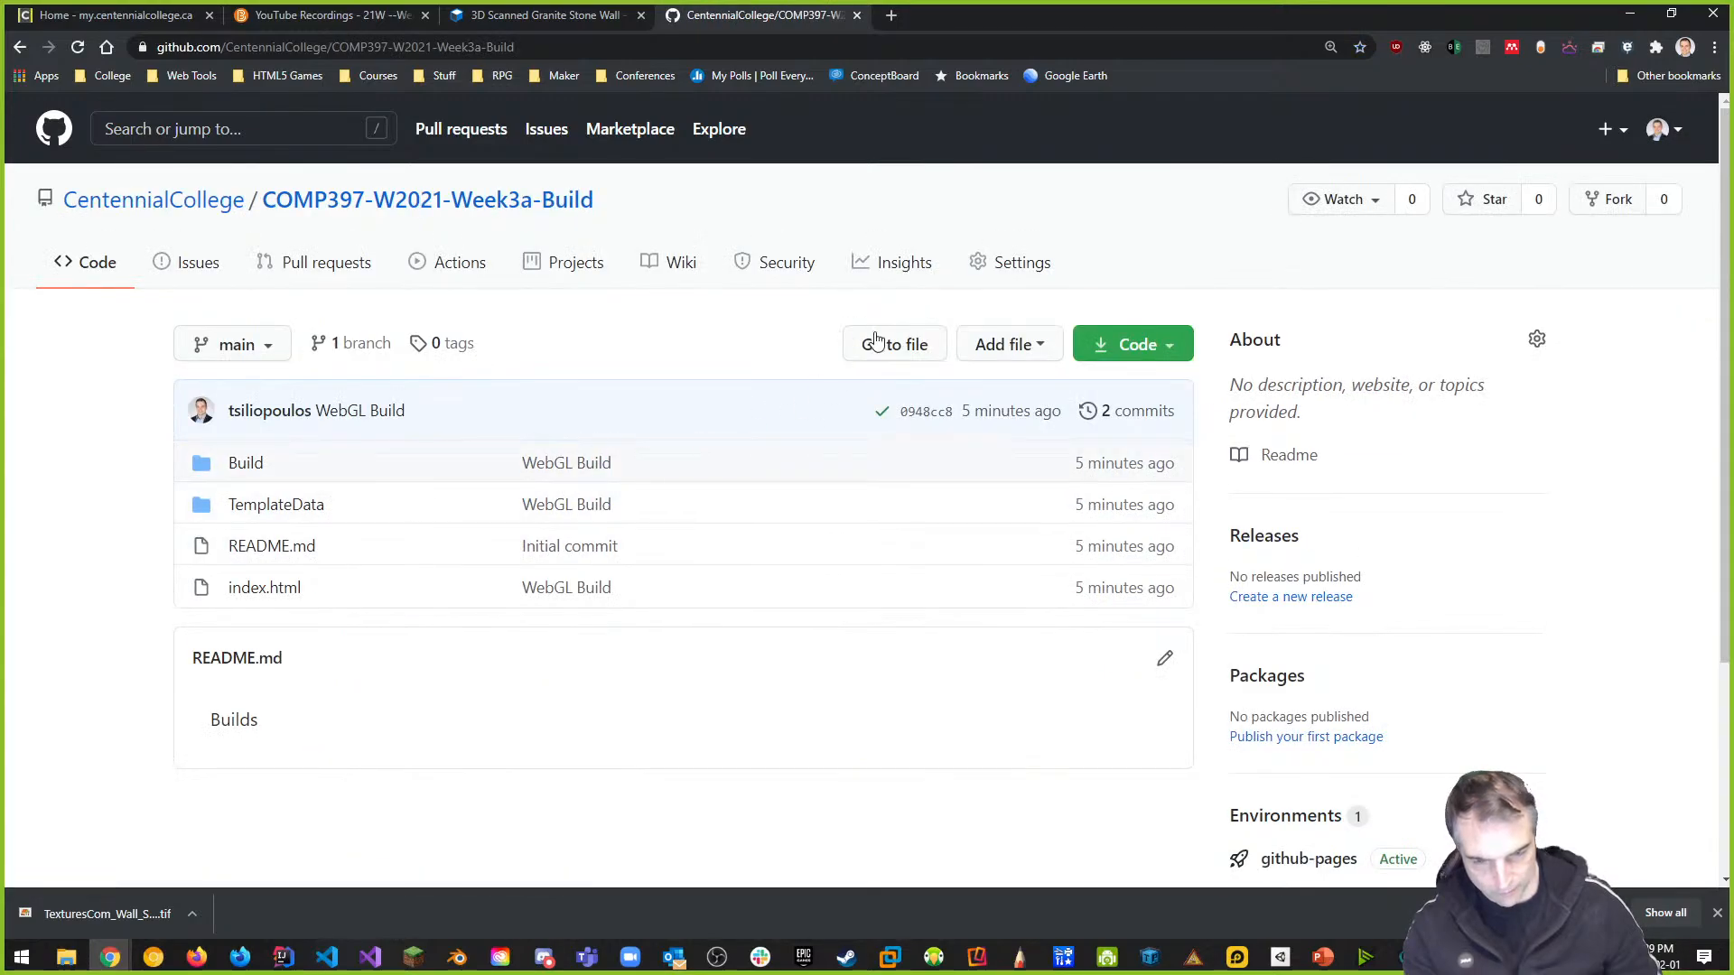
{"action": "left_click", "coordinate": [1018, 270]}
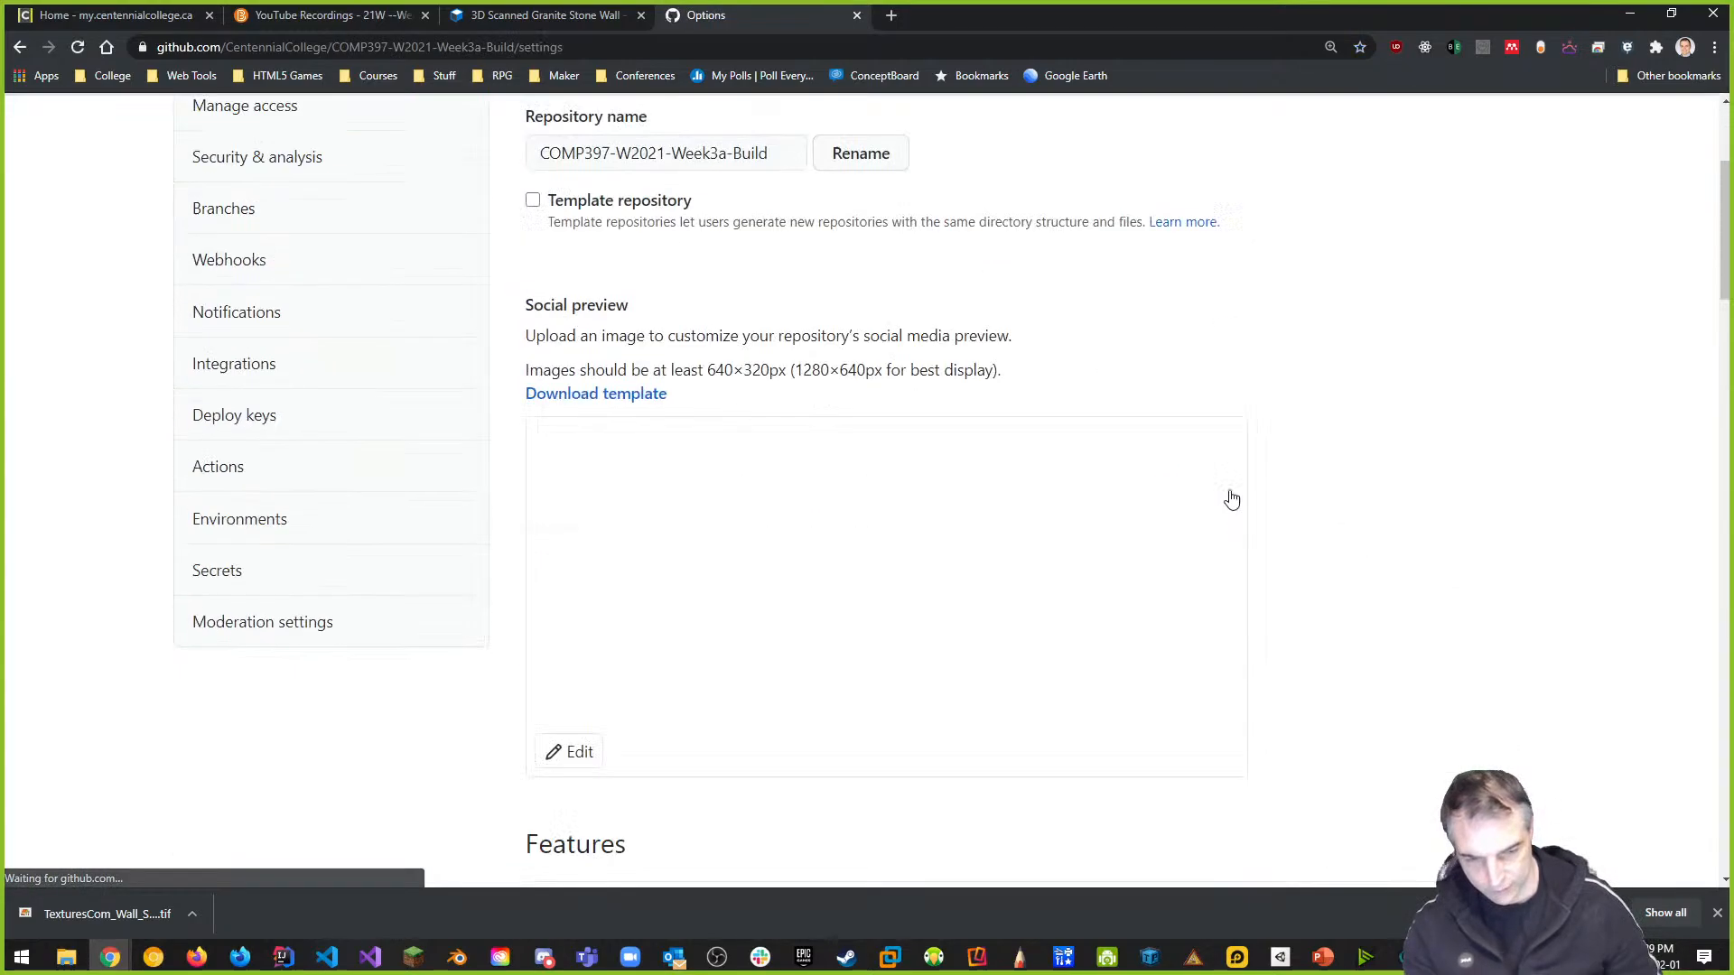
Request deletion of the repository, confirming it with the full name CentennialCollege/COMP397-W2021-Week3a-Build
{"action": "scroll", "coordinate": [1224, 487], "scroll_direction": "down", "scroll_amount": 10}
{"action": "scroll", "coordinate": [1220, 474], "scroll_direction": "down", "scroll_amount": 15}
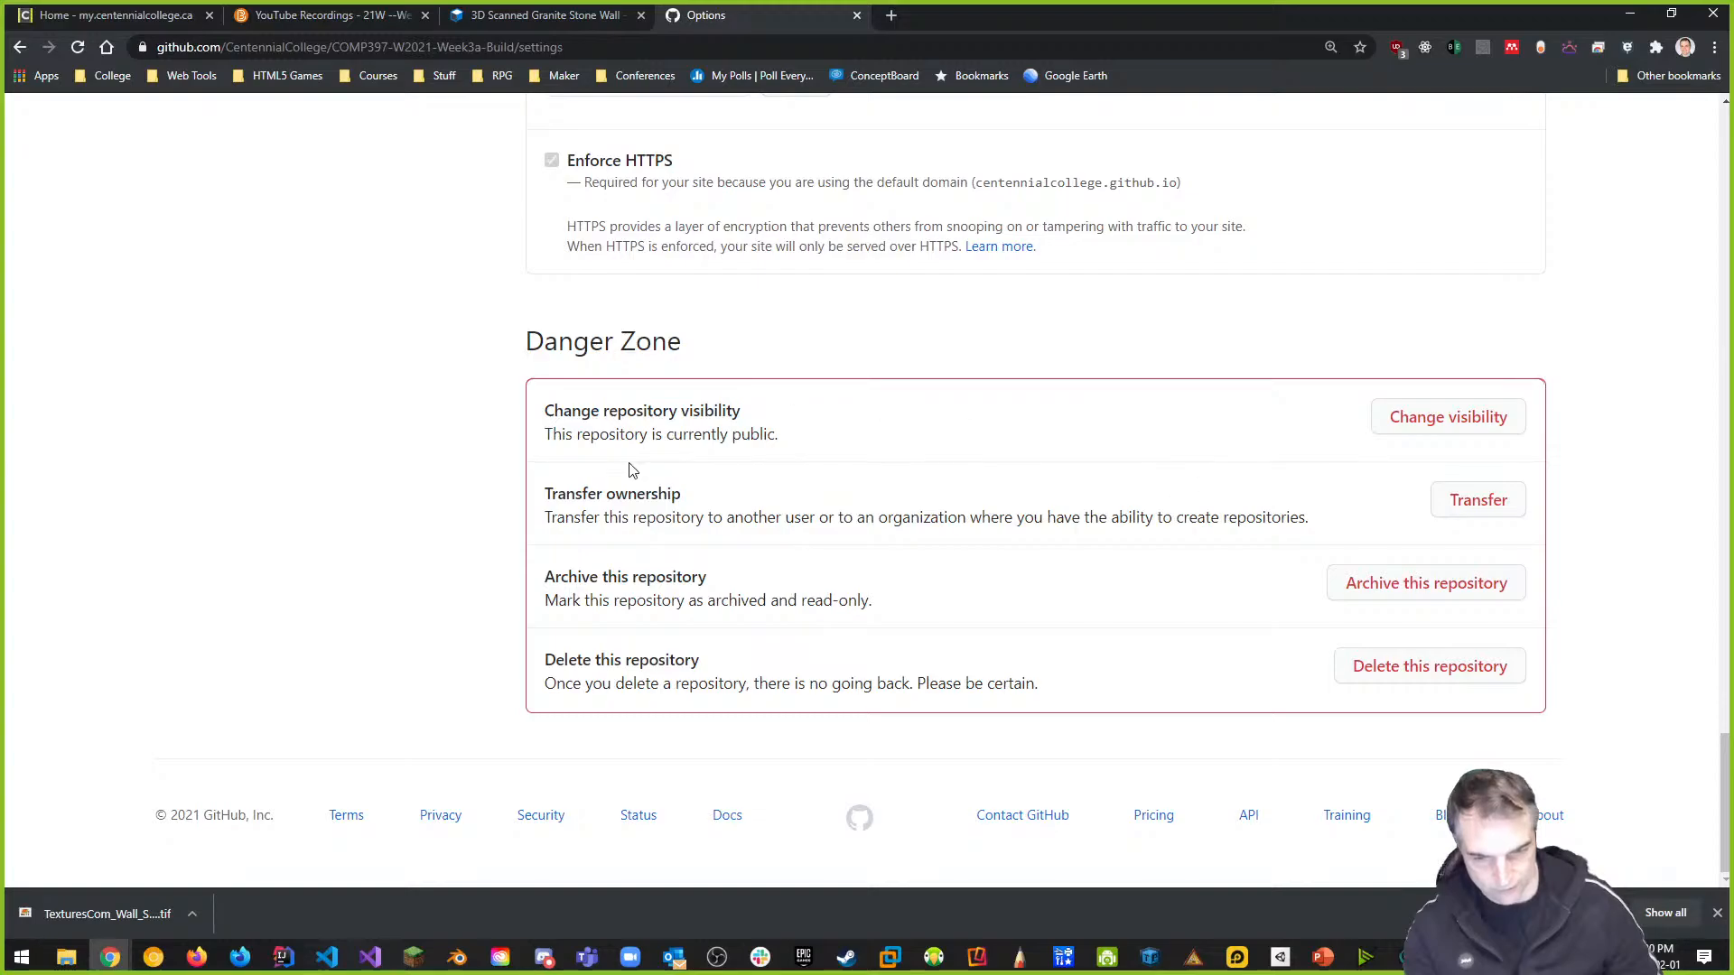
{"action": "left_click", "coordinate": [1467, 679]}
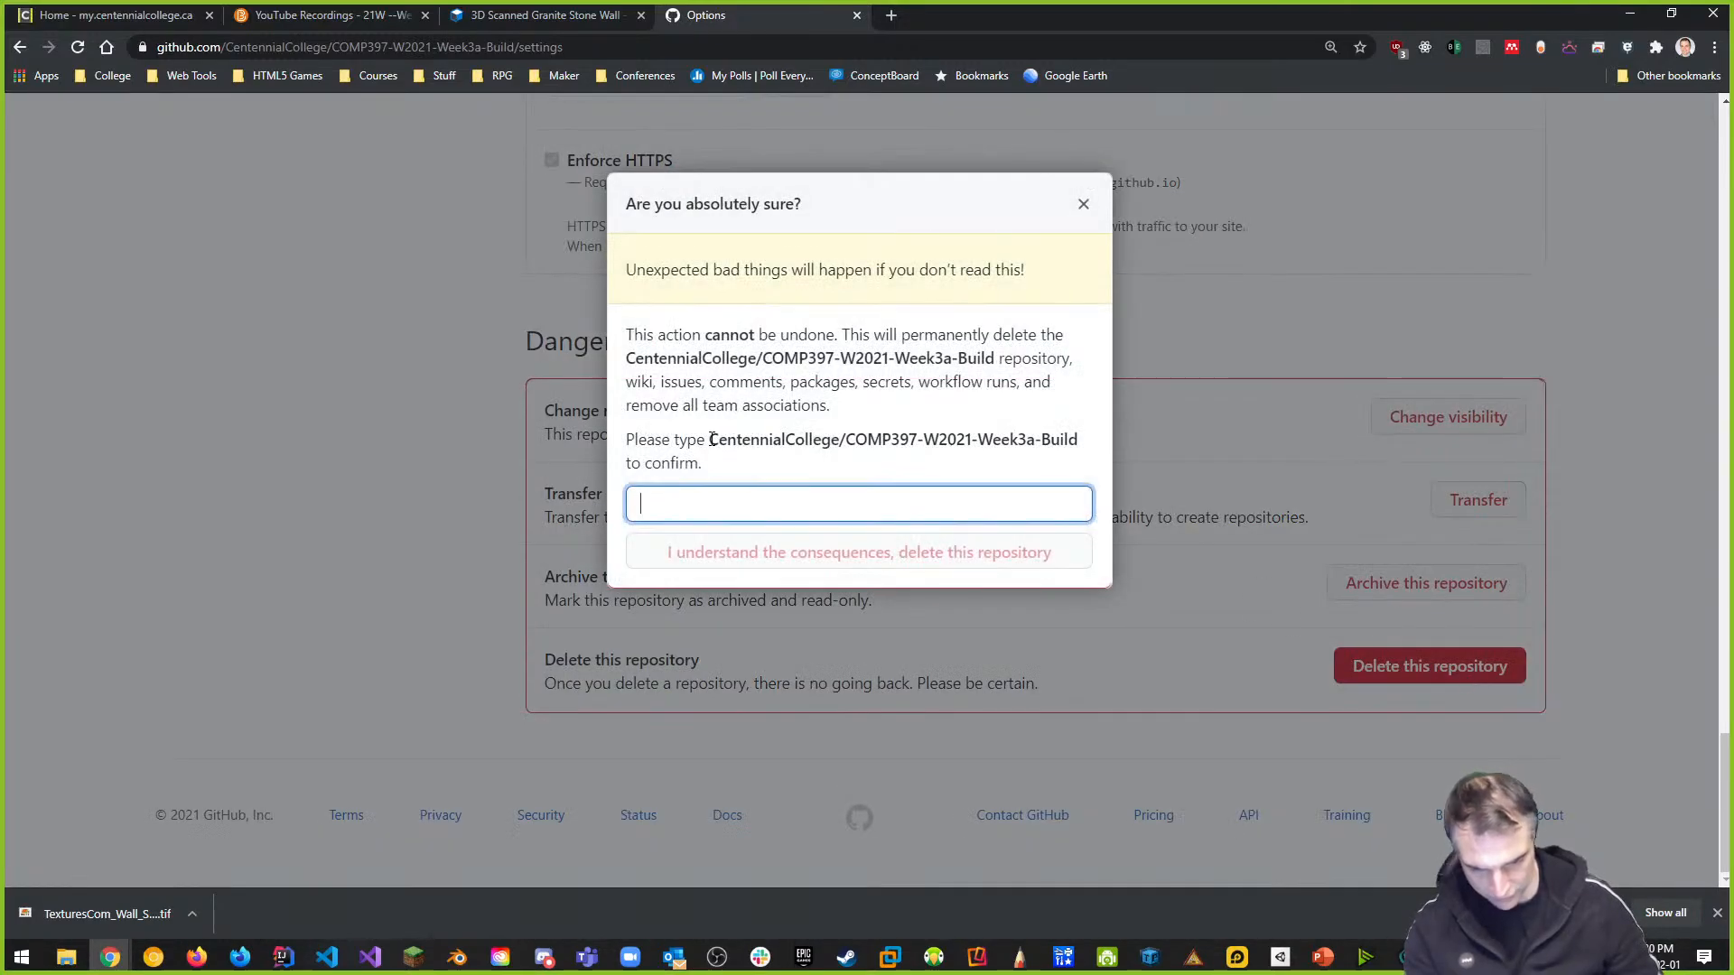
{"action": "left_click_drag", "start_coordinate": [710, 440], "coordinate": [1079, 440]}
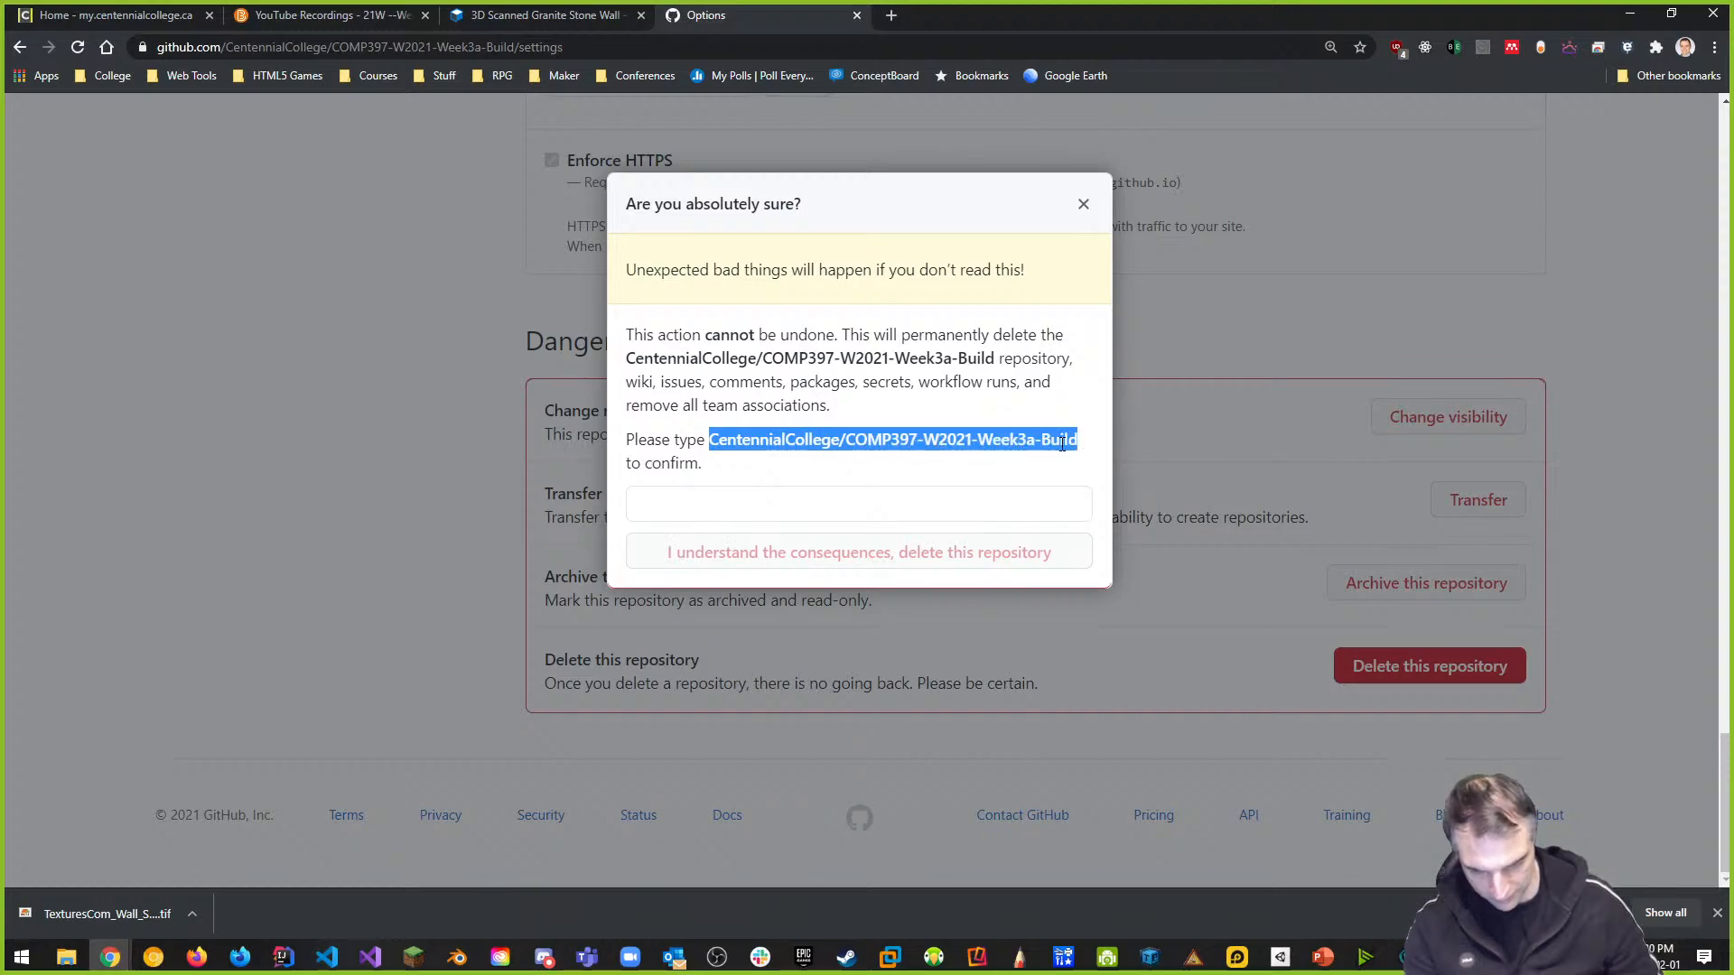
{"action": "key", "text": "ctrl+c"}
{"action": "left_click", "coordinate": [776, 518]}
{"action": "key", "text": "ctrl+v"}
{"action": "left_click", "coordinate": [804, 552]}
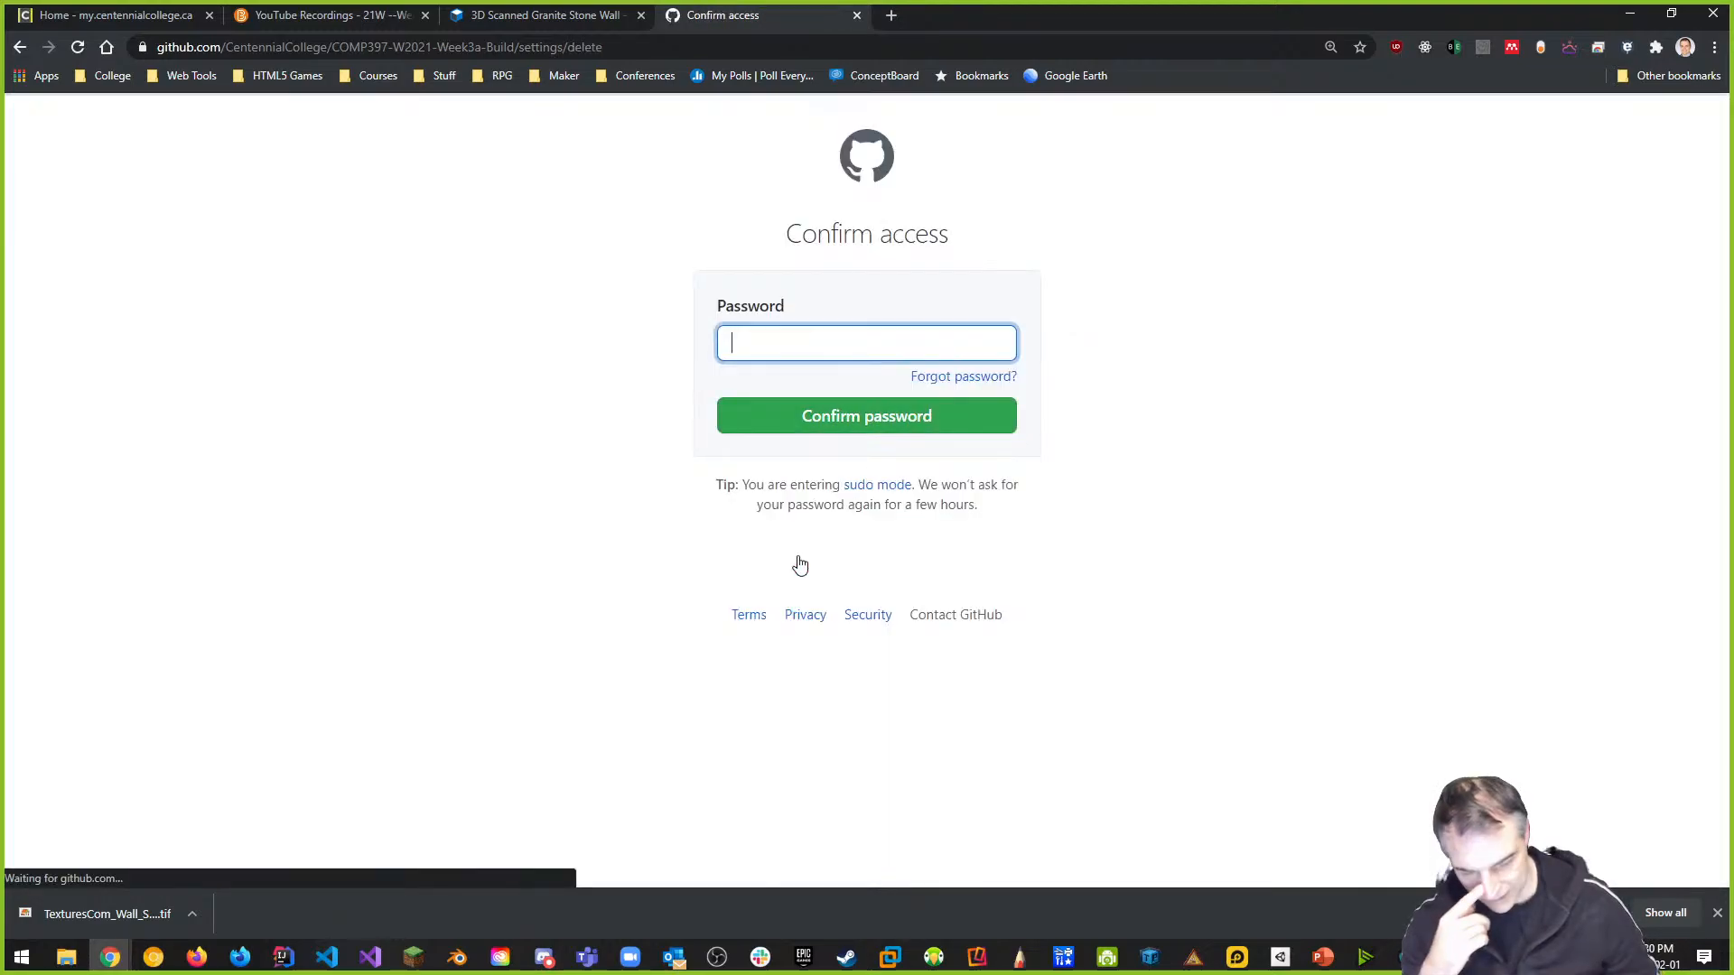
Enter the account password and submit it to authorize the repository deletion
{"action": "type", "text": "•••••"}
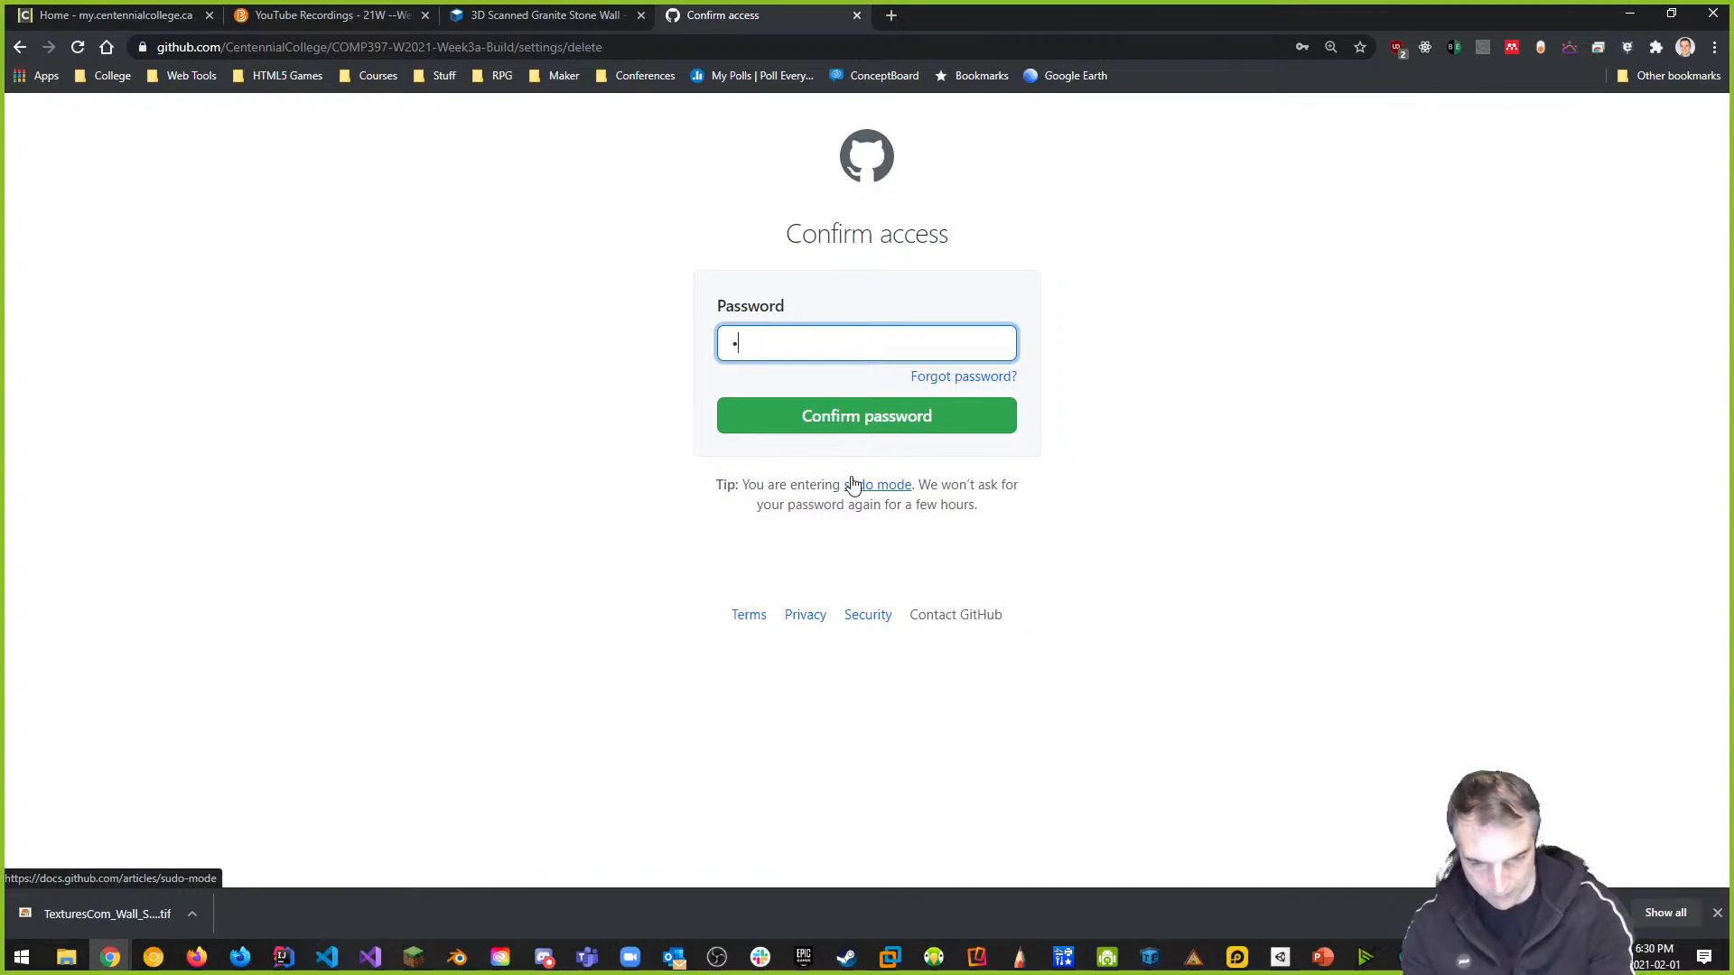
{"action": "type", "text": "•••••"}
{"action": "key", "text": "Return"}
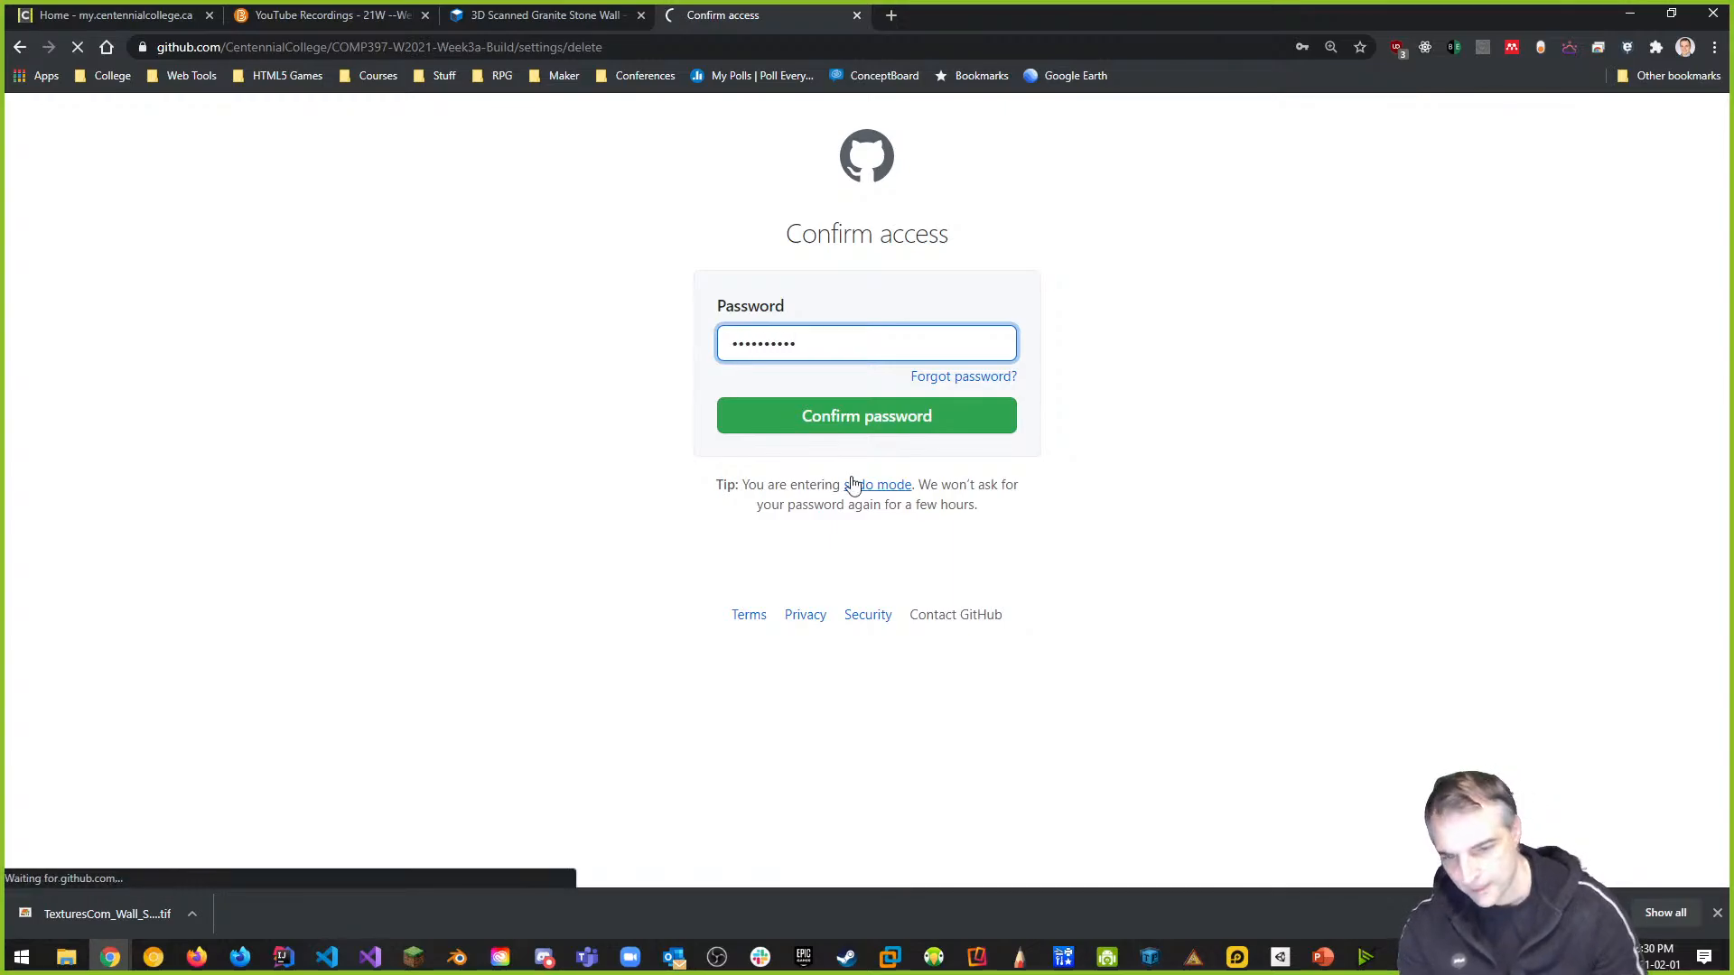
Minimize Chrome and GitKraken, switch to Unity Hub and open the COMP397-W2021-Lesson3a project
{"action": "left_click", "coordinate": [1630, 15]}
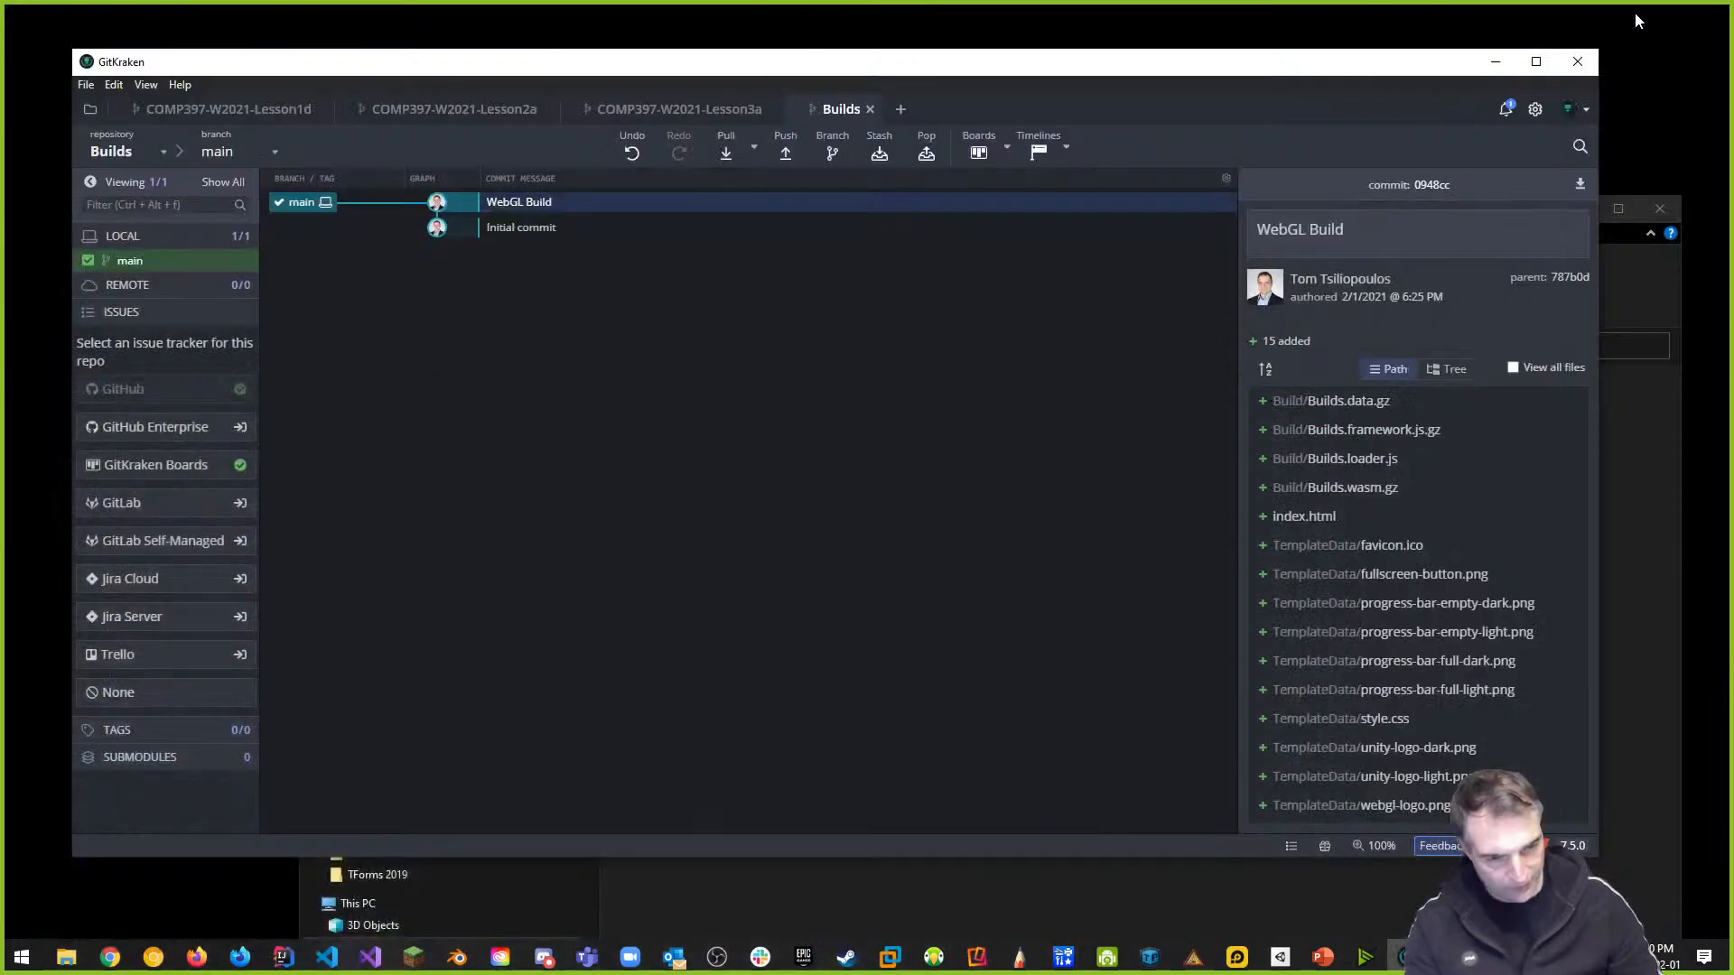
{"action": "left_click", "coordinate": [1496, 63]}
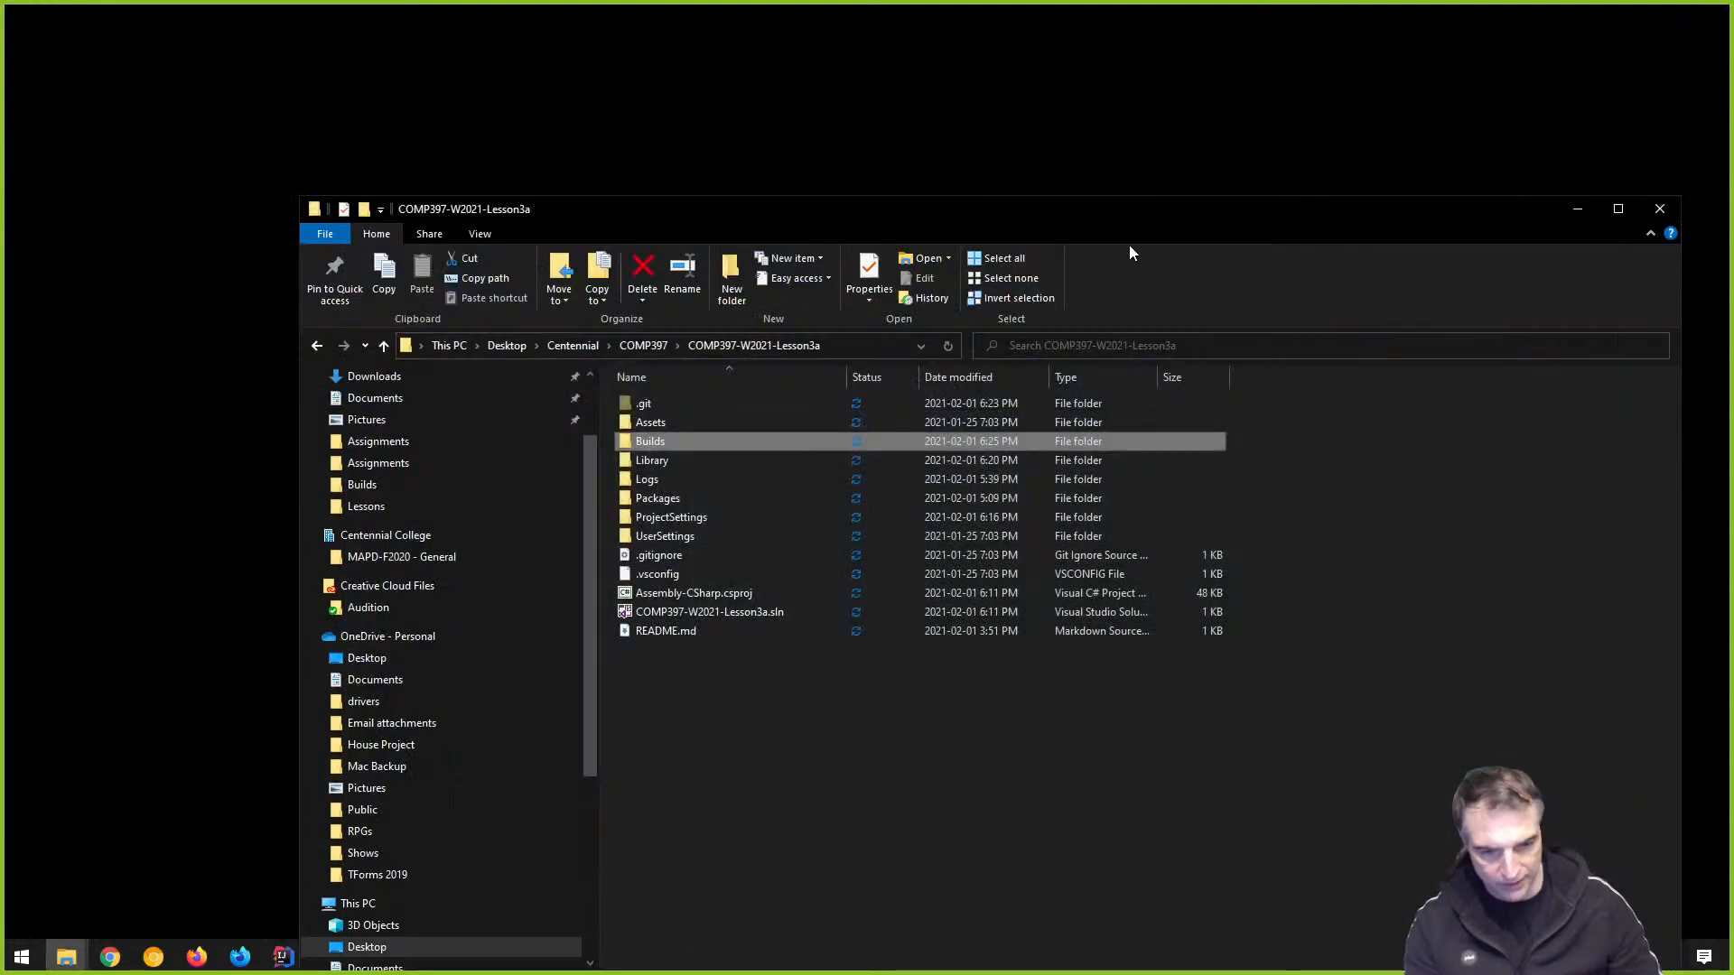
{"action": "left_click_drag", "start_coordinate": [958, 196], "coordinate": [853, 84]}
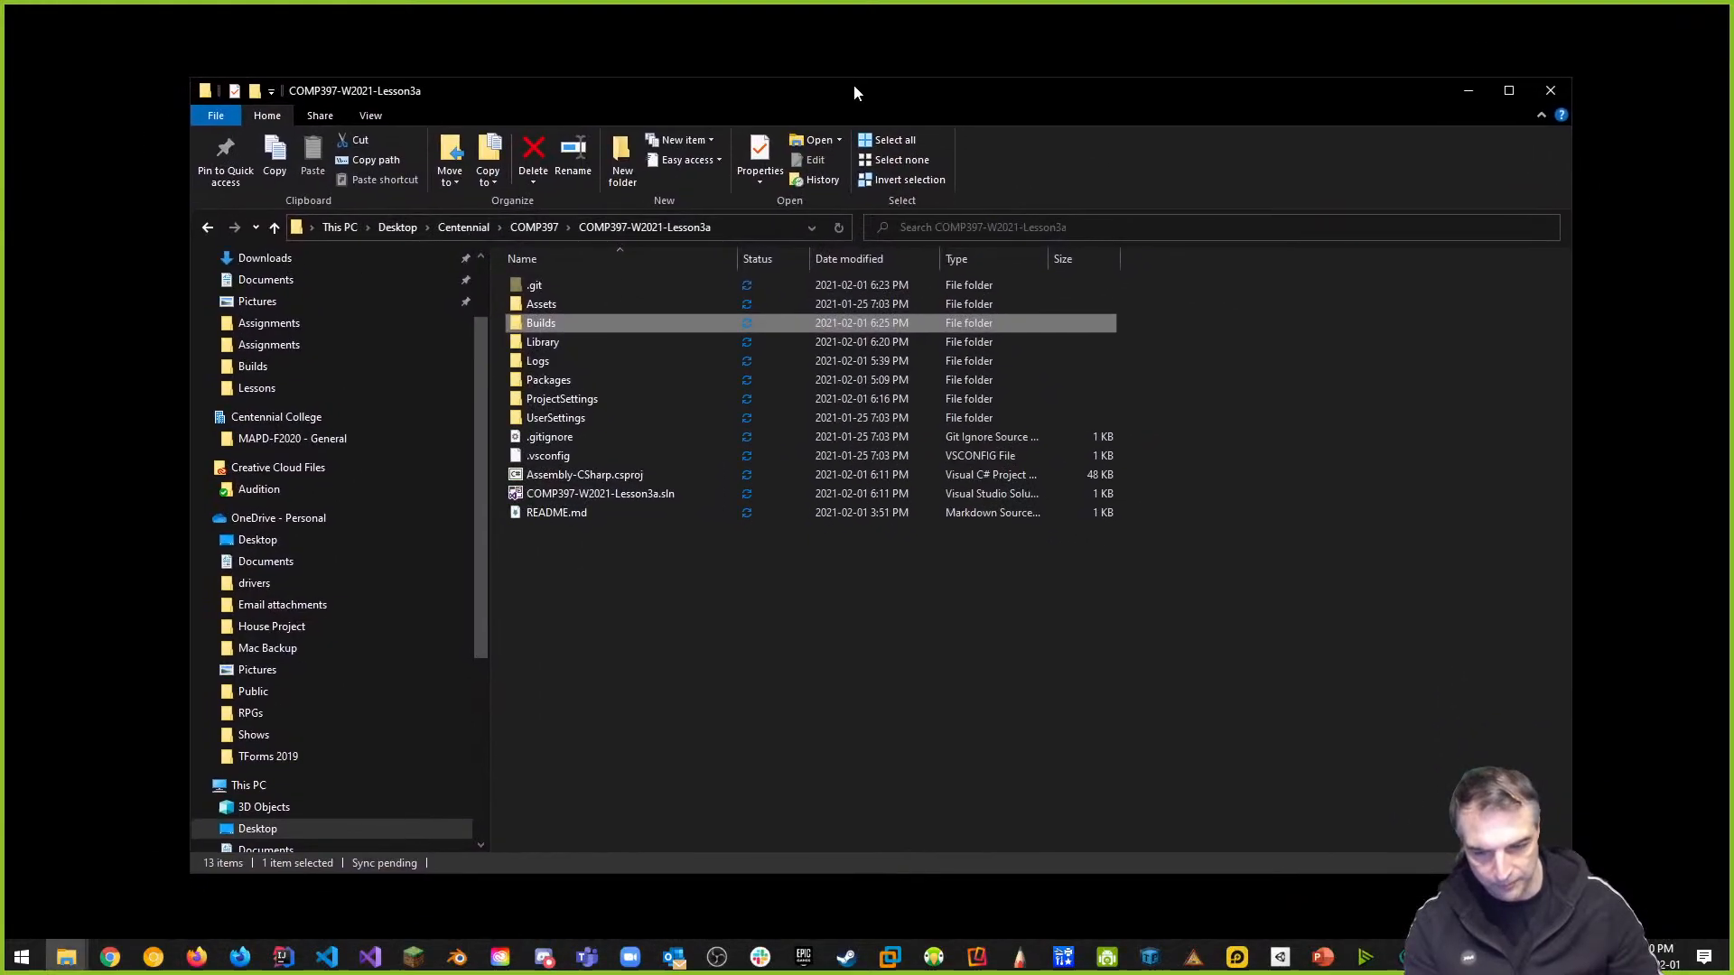
{"action": "left_click", "coordinate": [1279, 959]}
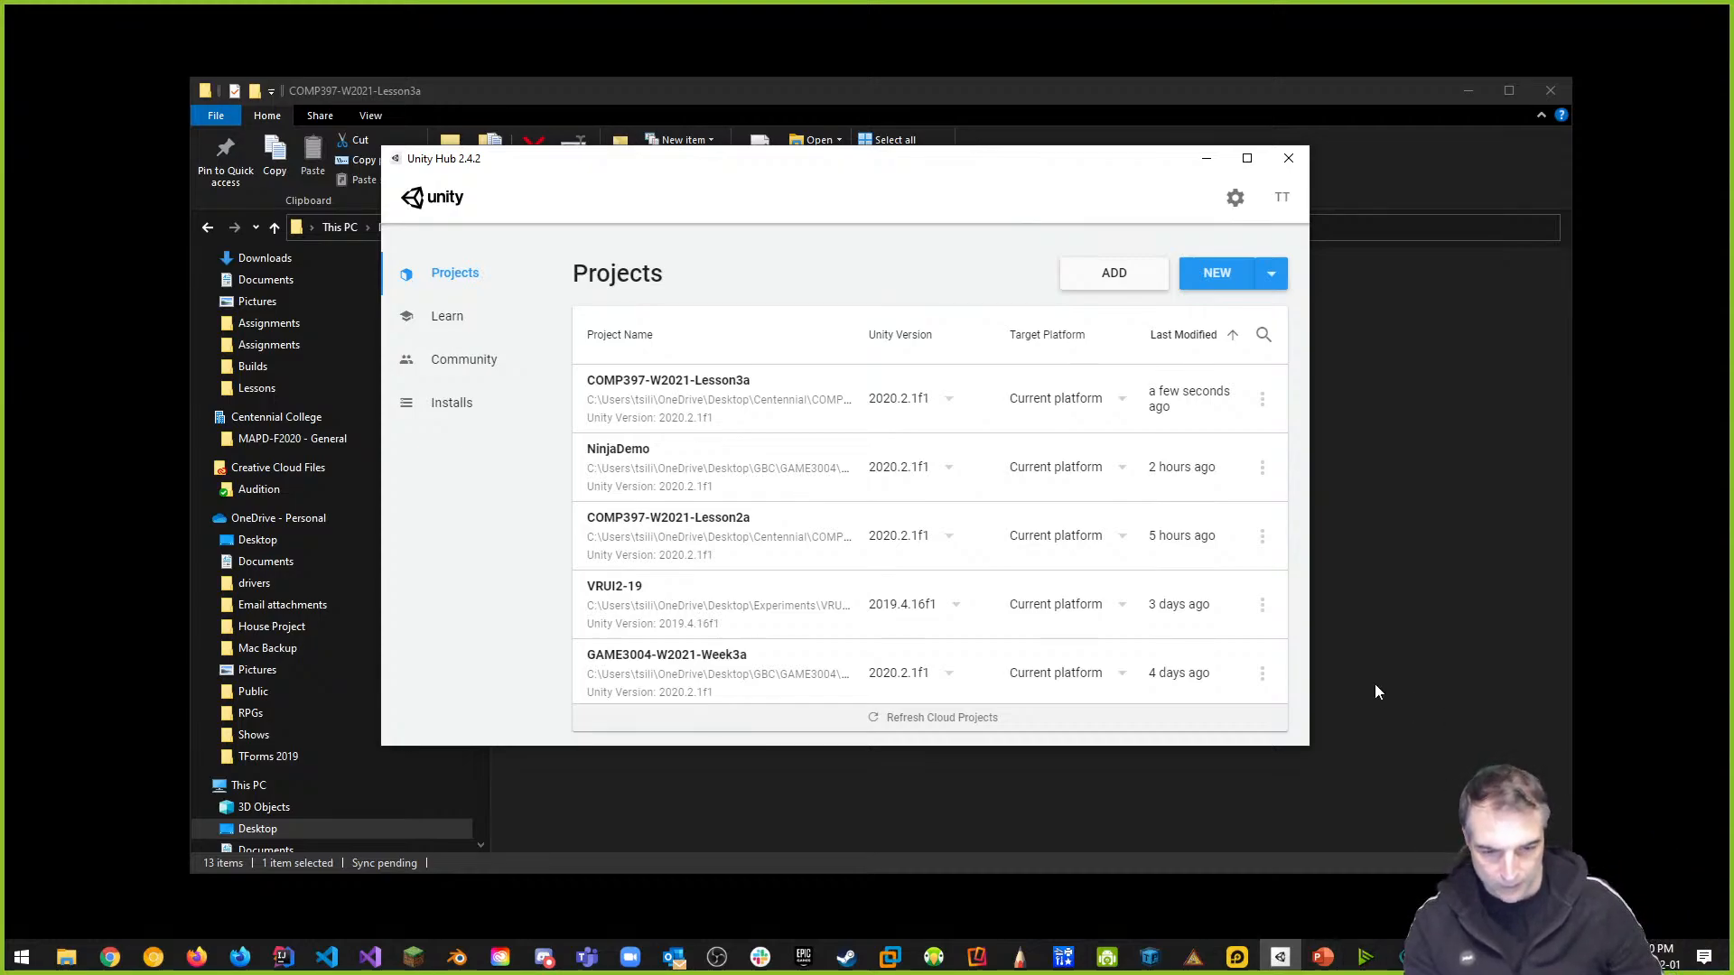
{"action": "left_click", "coordinate": [679, 399]}
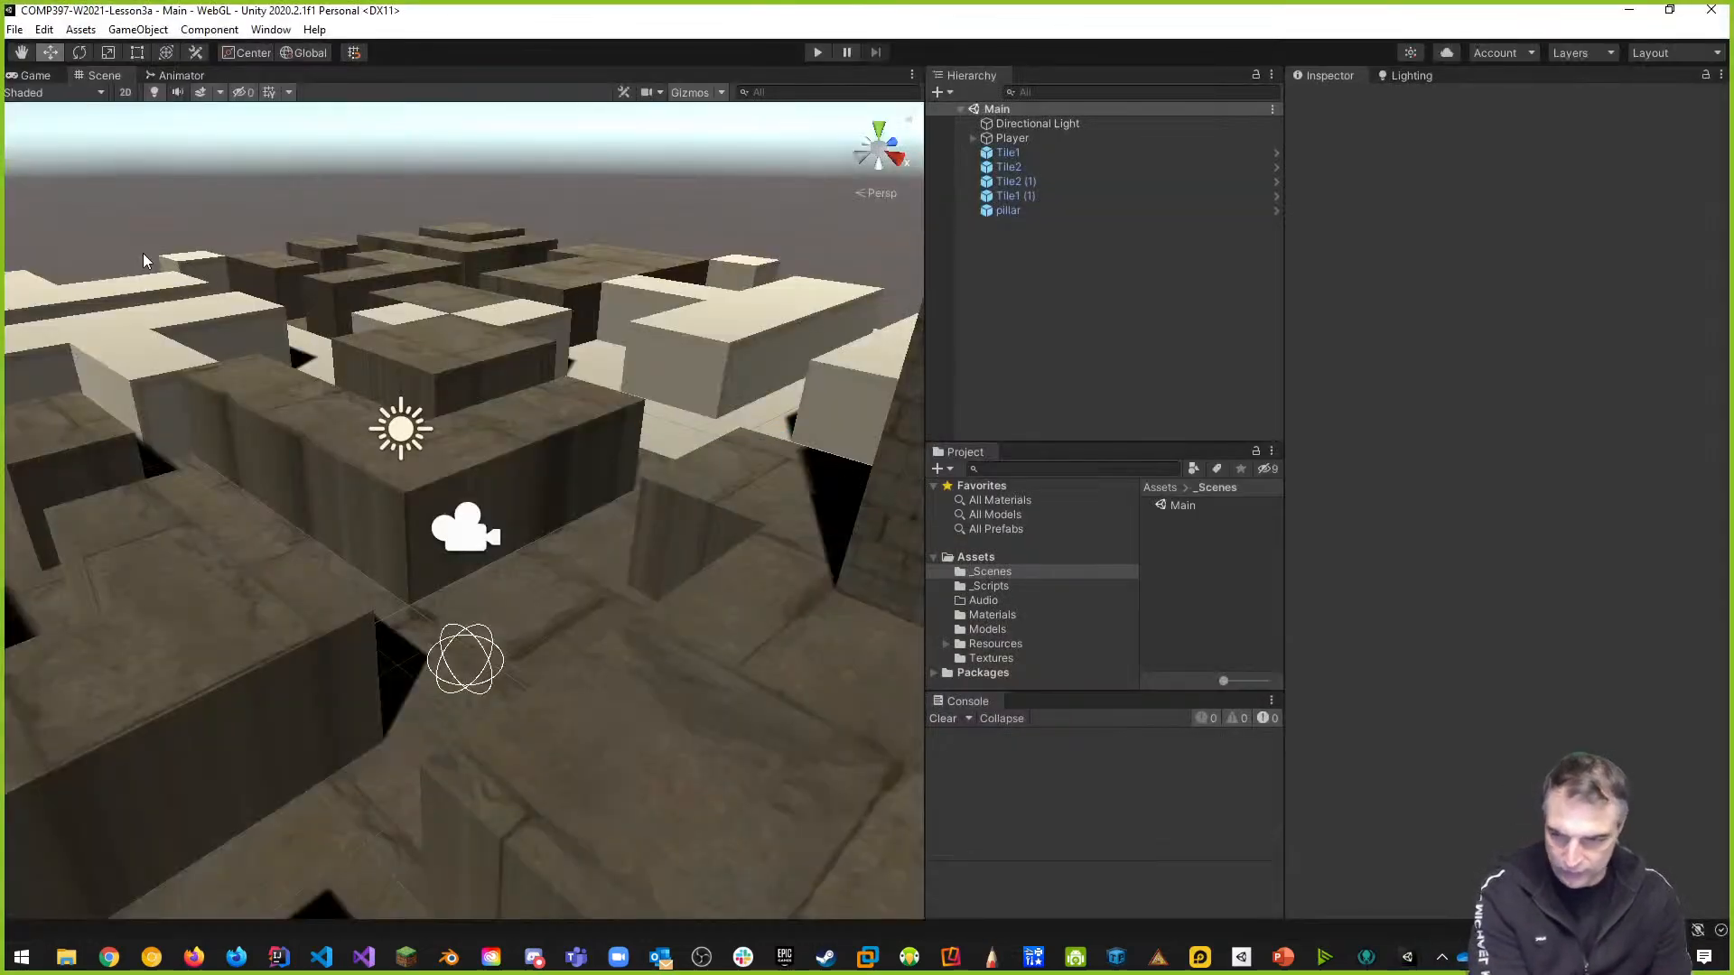
Open the WebGL player settings from the build settings and examine the Other Settings options, including optimization and stack trace
{"action": "left_click", "coordinate": [15, 30]}
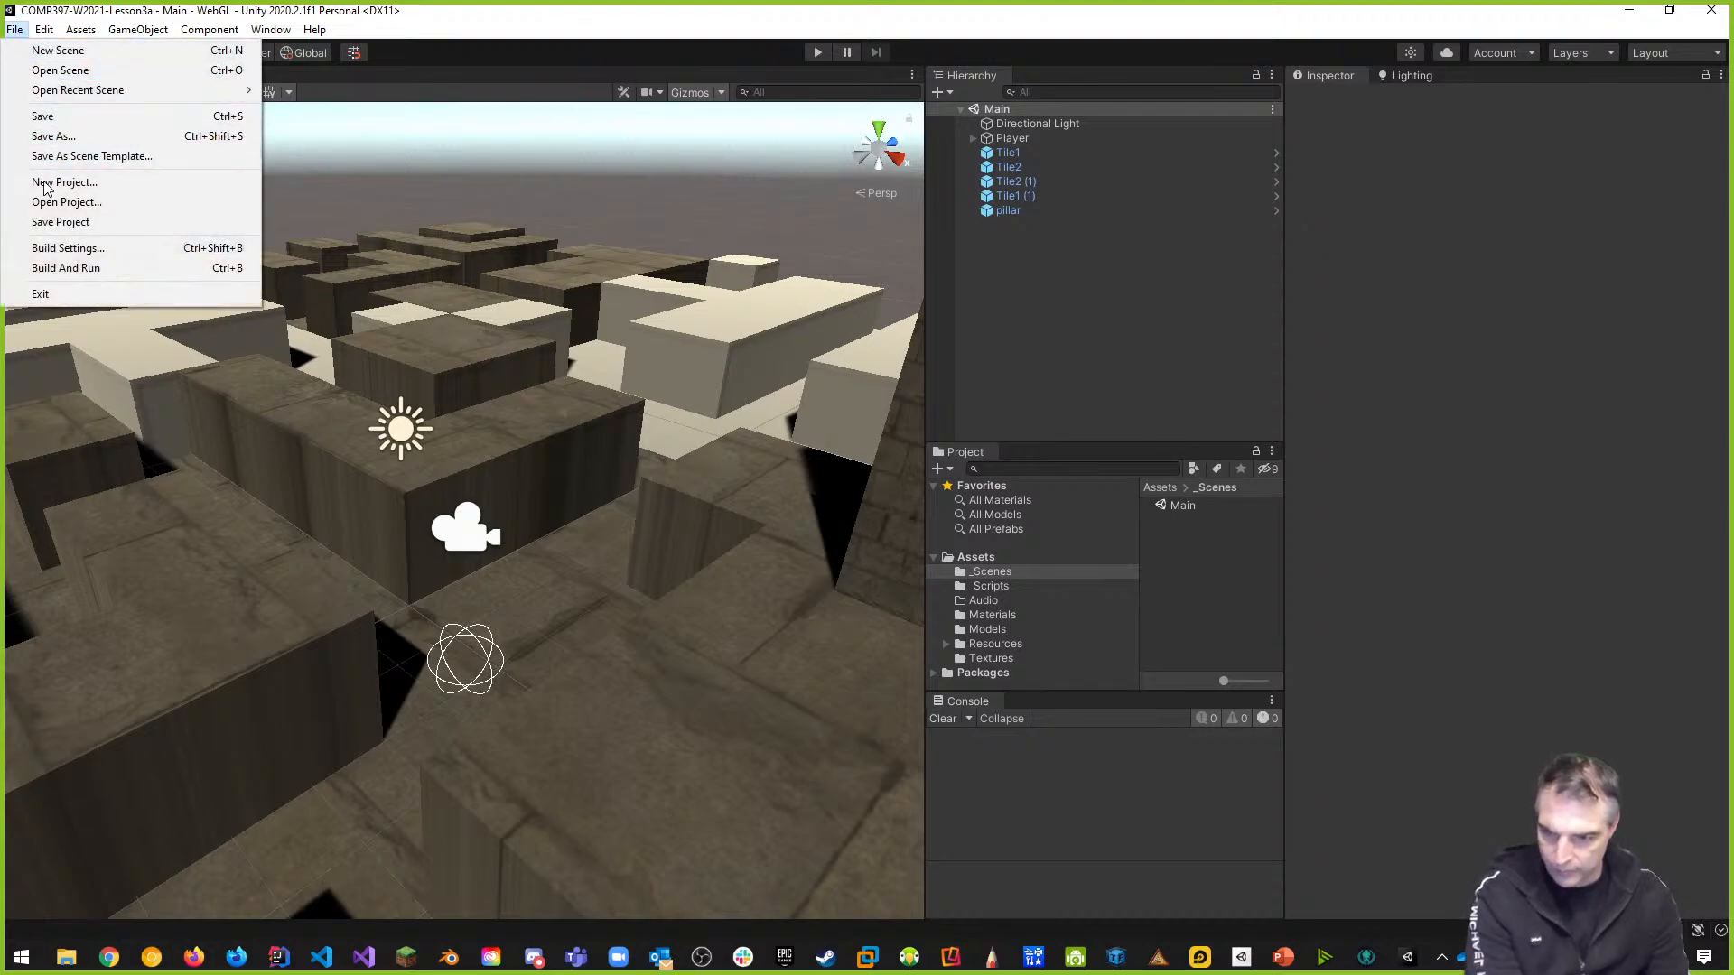
{"action": "left_click", "coordinate": [54, 247]}
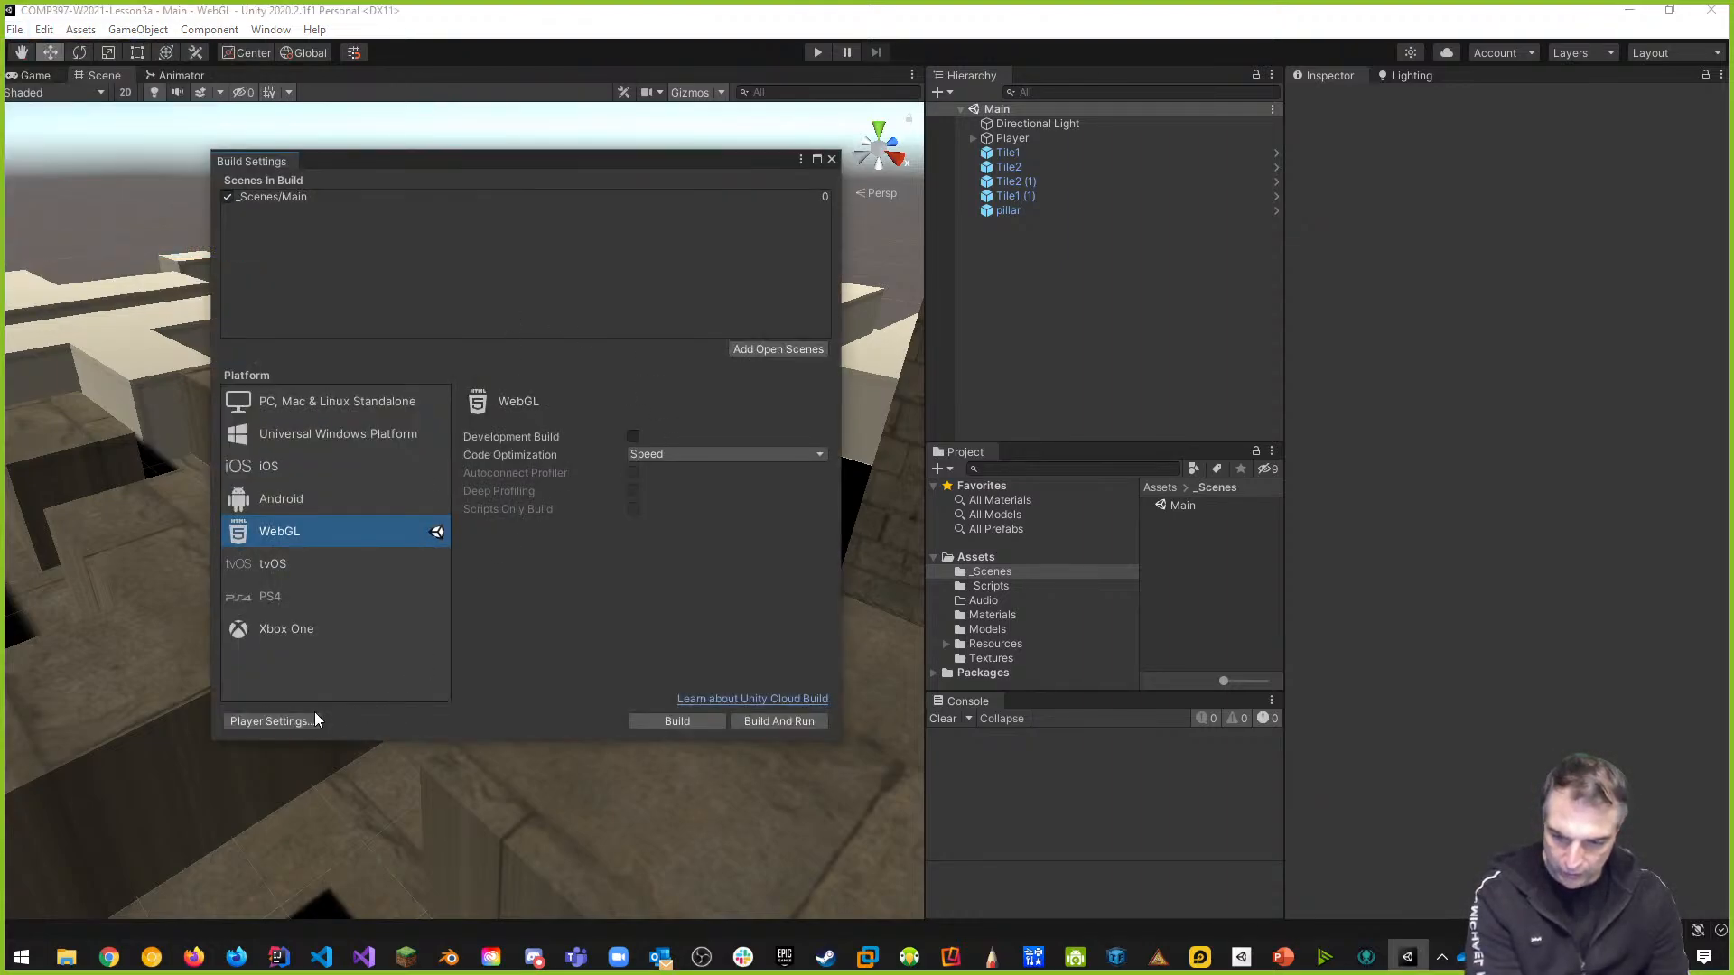
{"action": "left_click", "coordinate": [289, 718]}
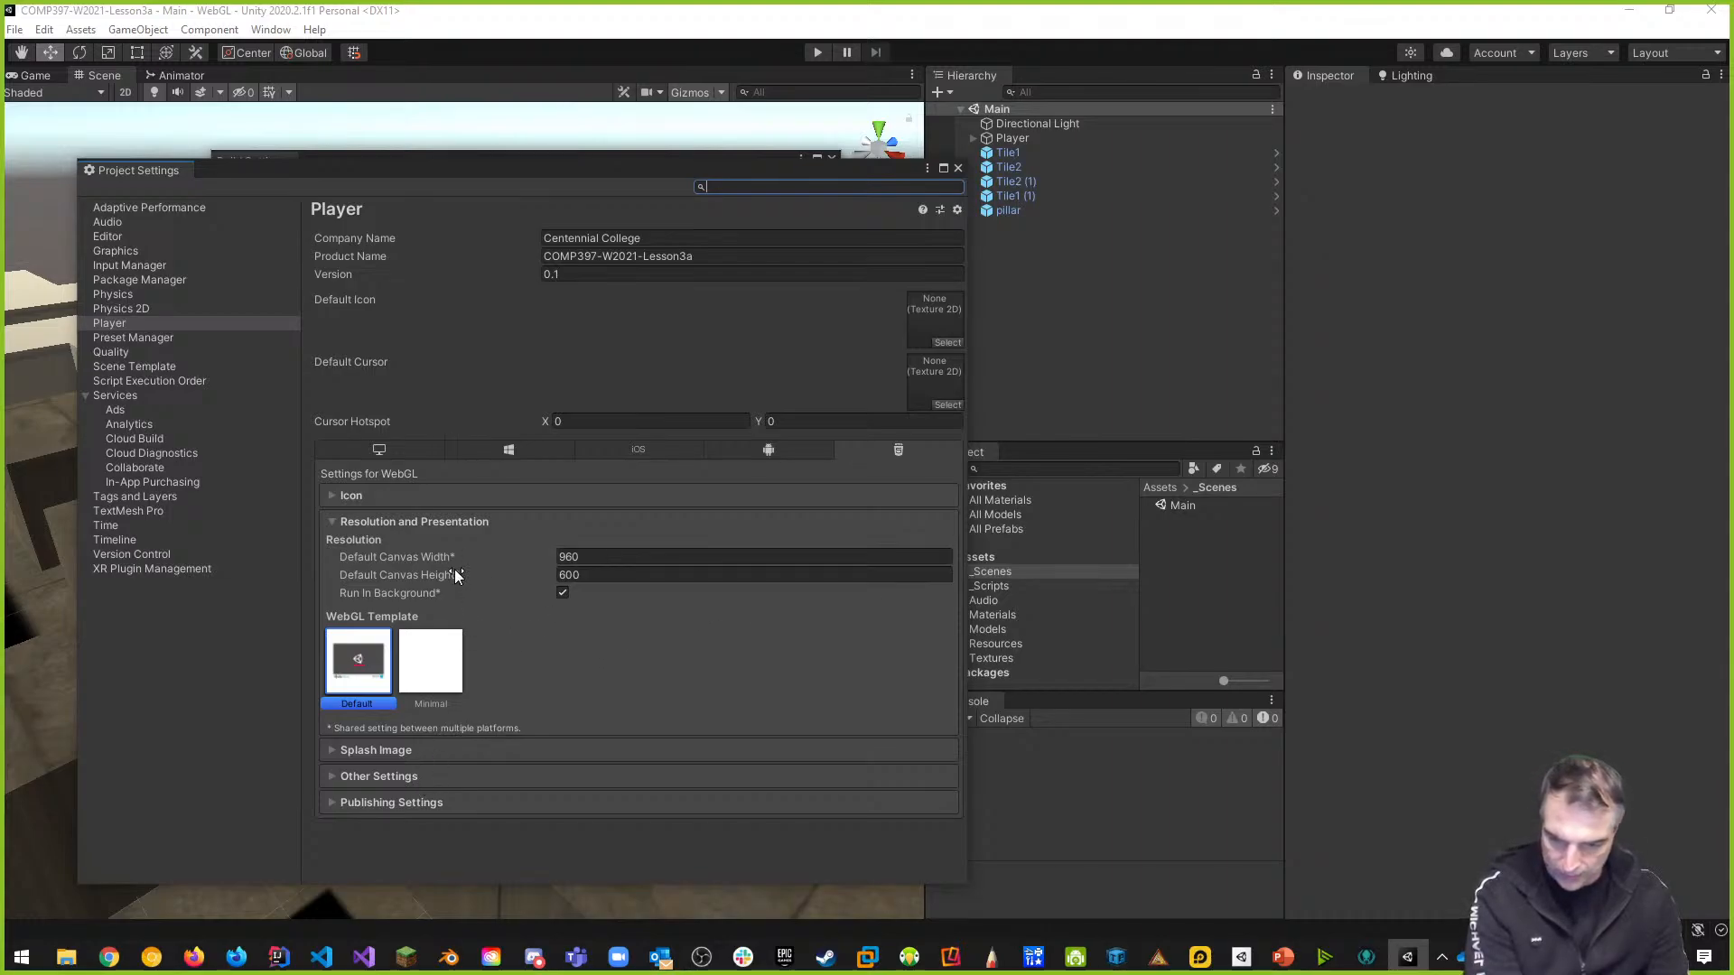
{"action": "left_click", "coordinate": [392, 776]}
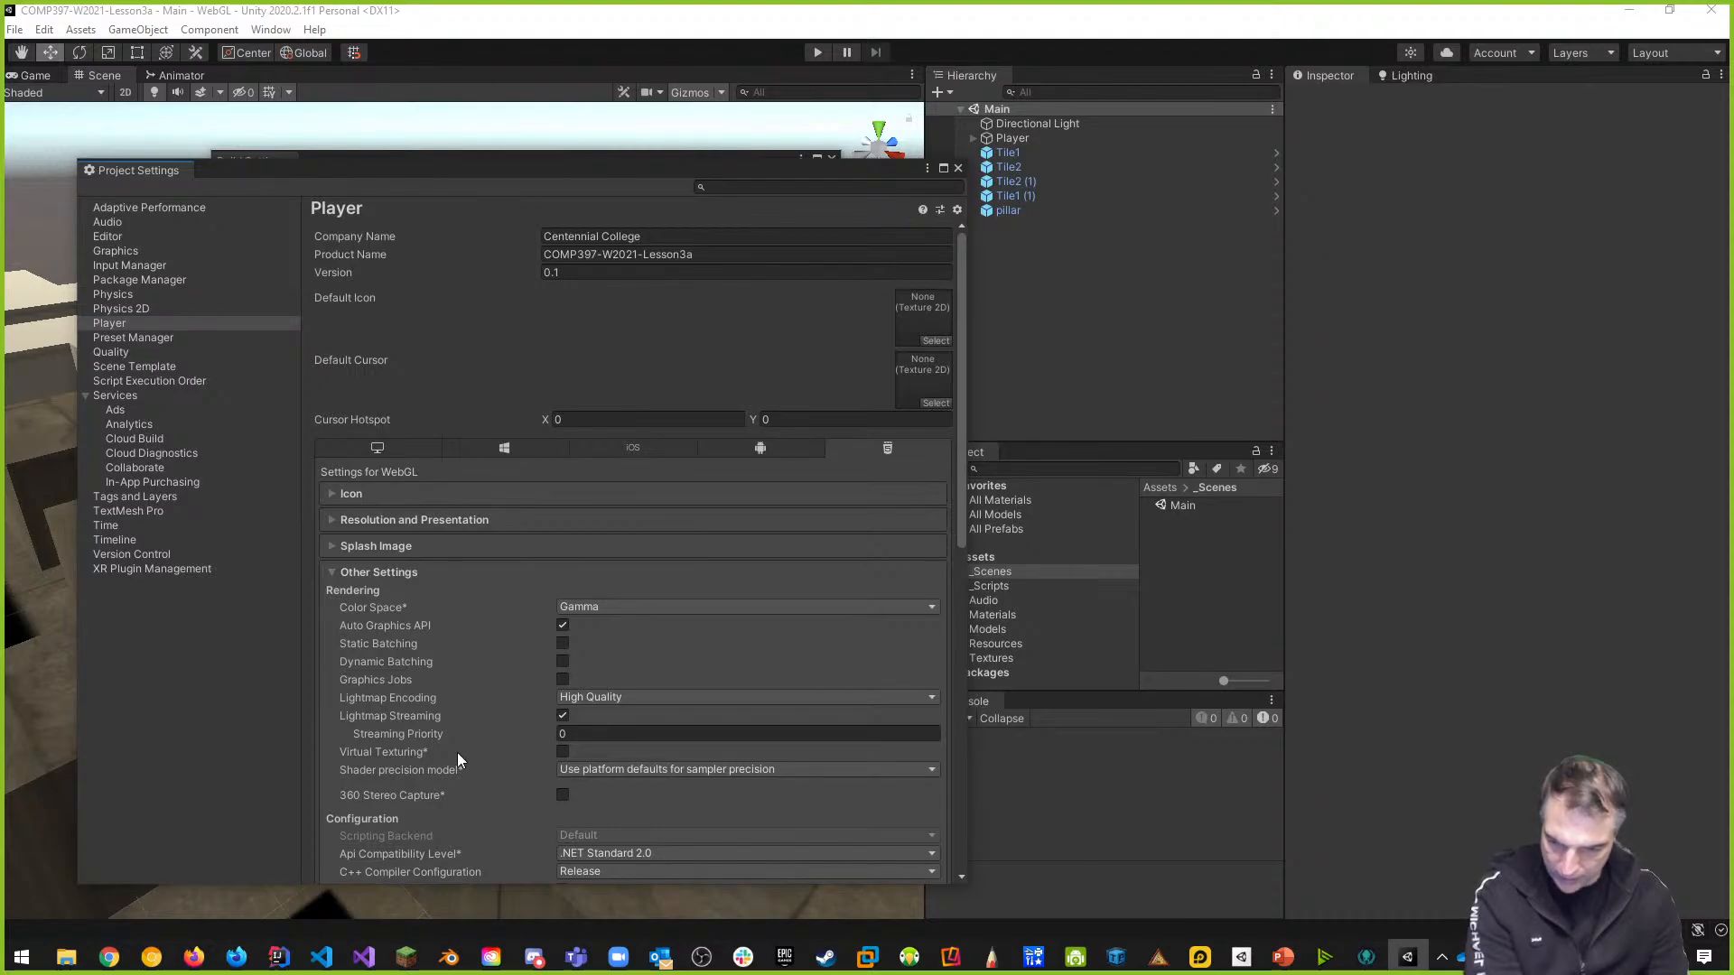
{"action": "scroll", "coordinate": [457, 751], "scroll_direction": "down", "scroll_amount": 3}
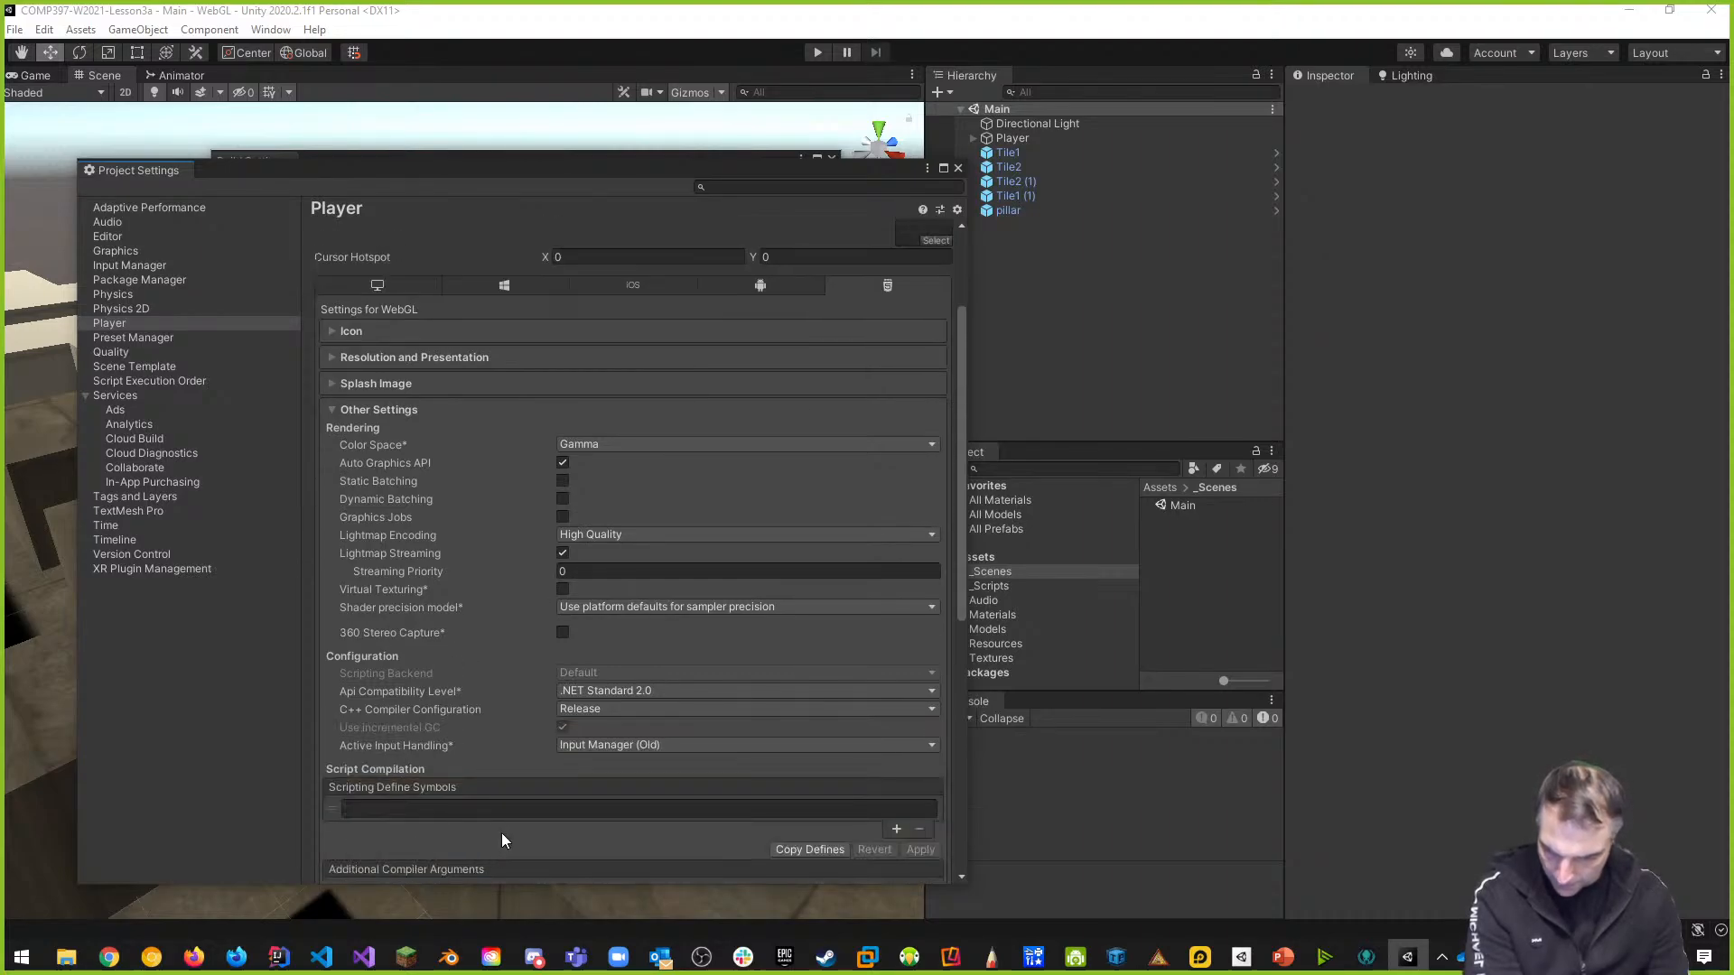
{"action": "scroll", "coordinate": [508, 813], "scroll_direction": "down", "scroll_amount": 5}
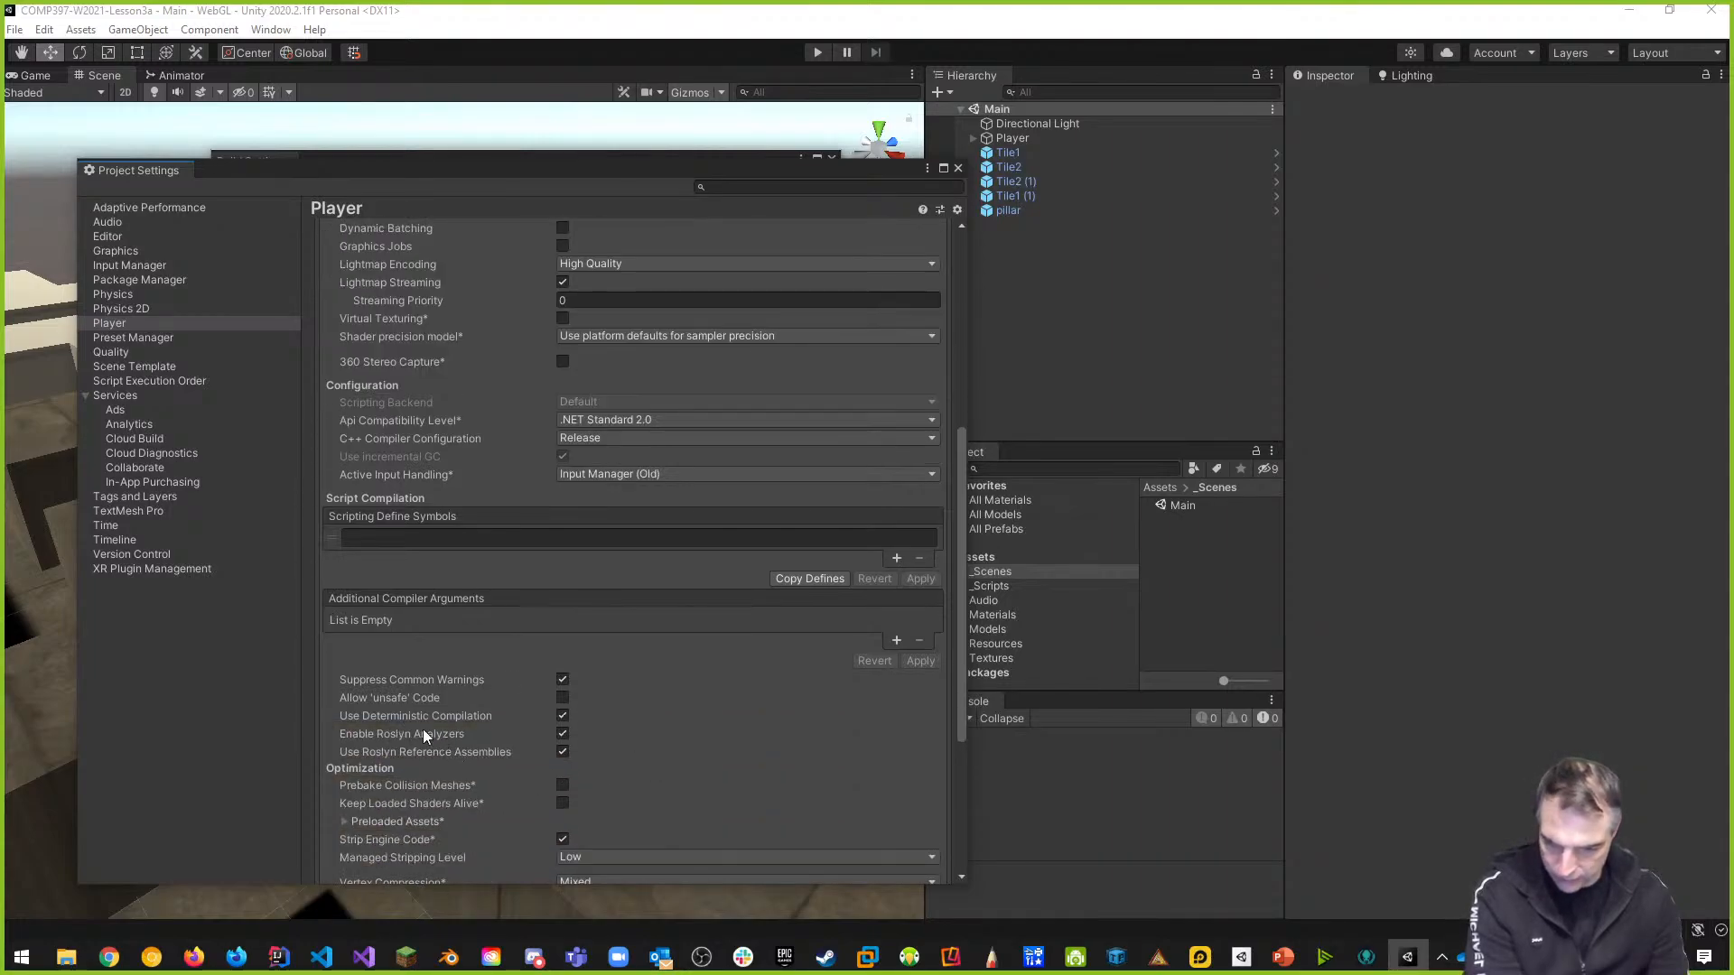
{"action": "scroll", "coordinate": [654, 788], "scroll_direction": "down", "scroll_amount": 1}
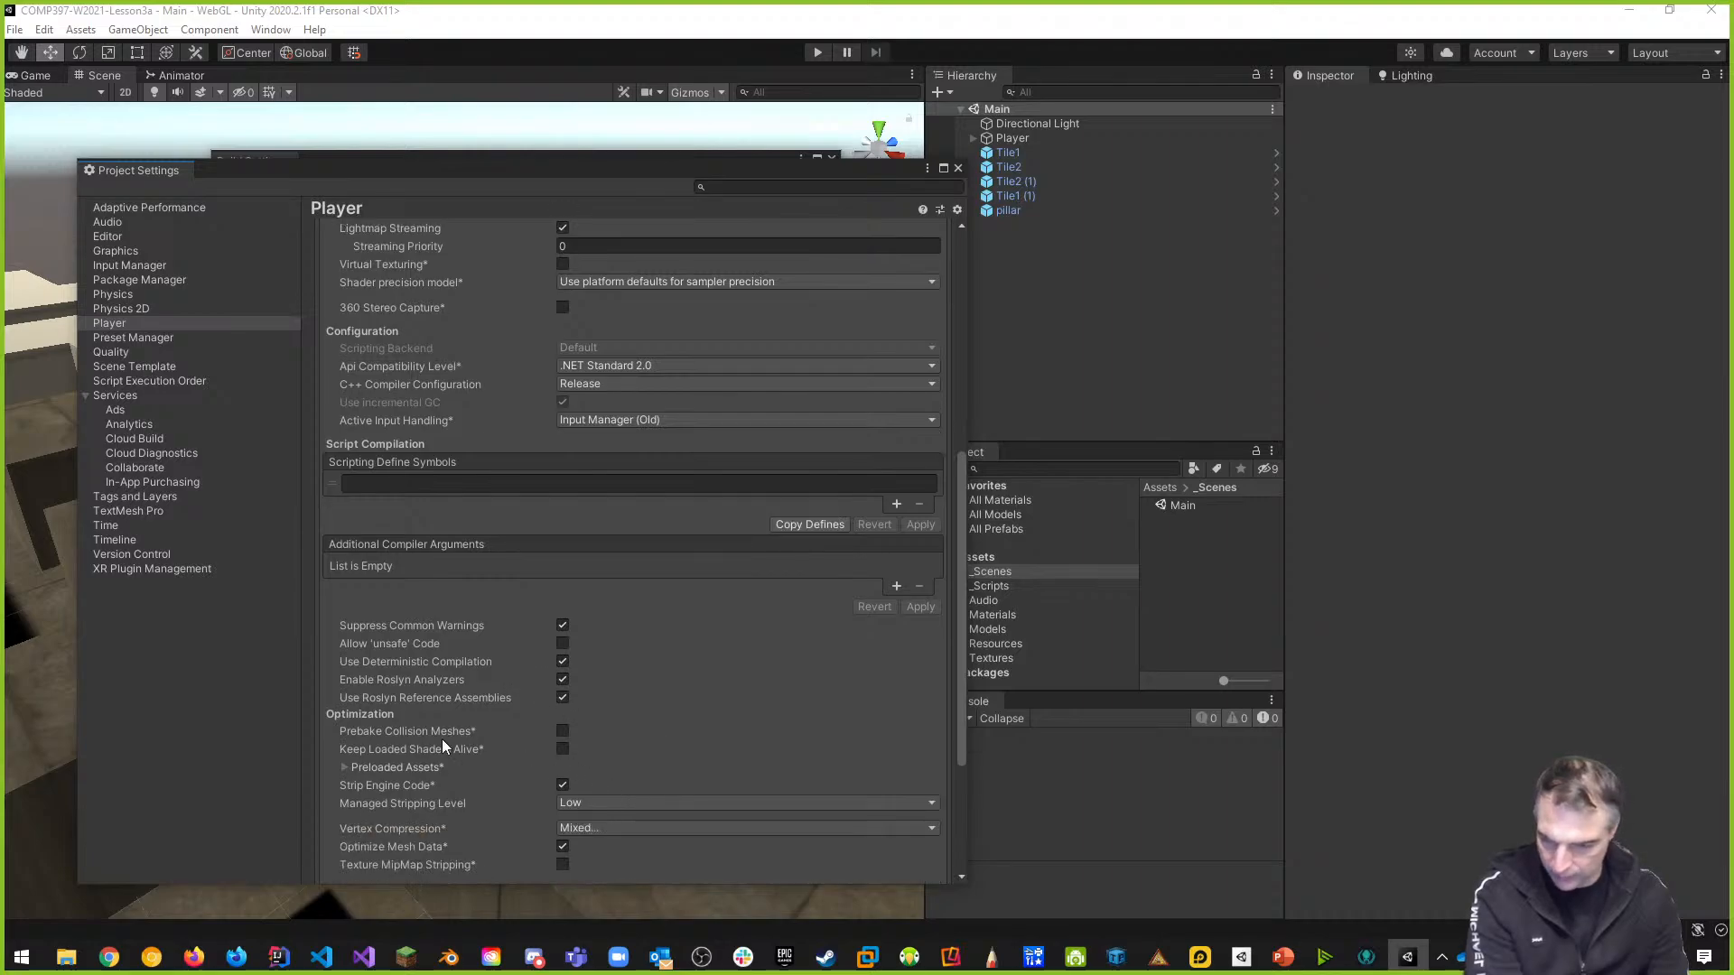
{"action": "scroll", "coordinate": [443, 739], "scroll_direction": "down", "scroll_amount": 1}
{"action": "scroll", "coordinate": [405, 779], "scroll_direction": "down", "scroll_amount": 1}
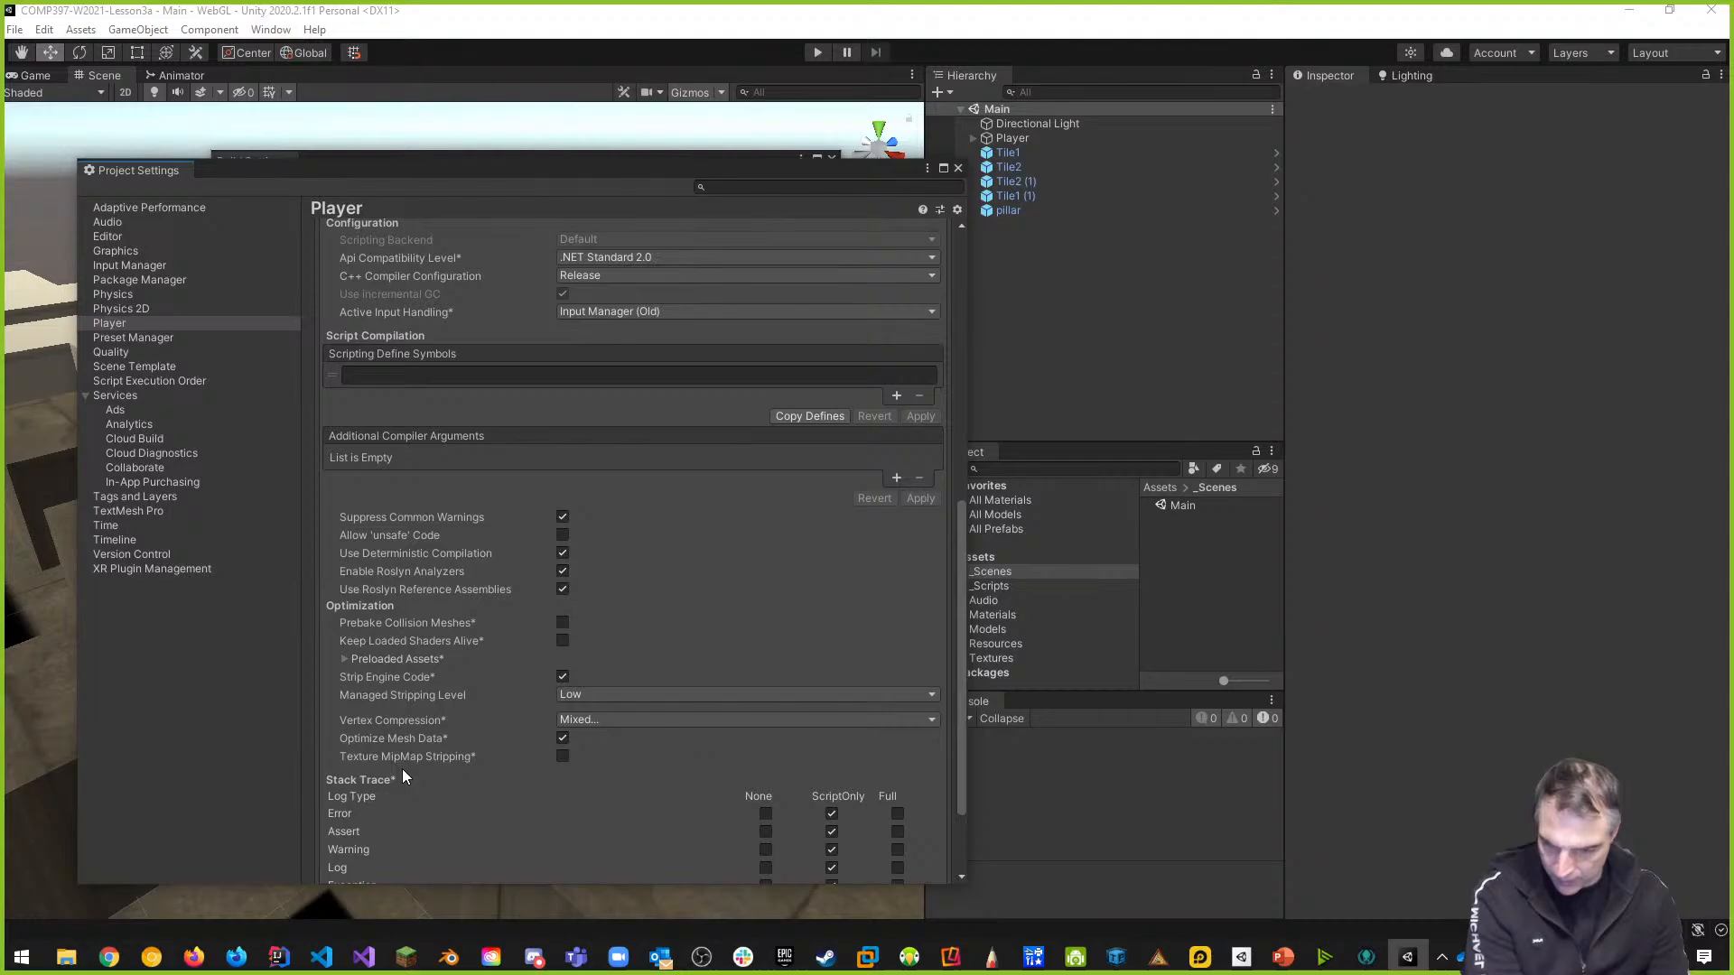
{"action": "scroll", "coordinate": [403, 775], "scroll_direction": "down", "scroll_amount": 3}
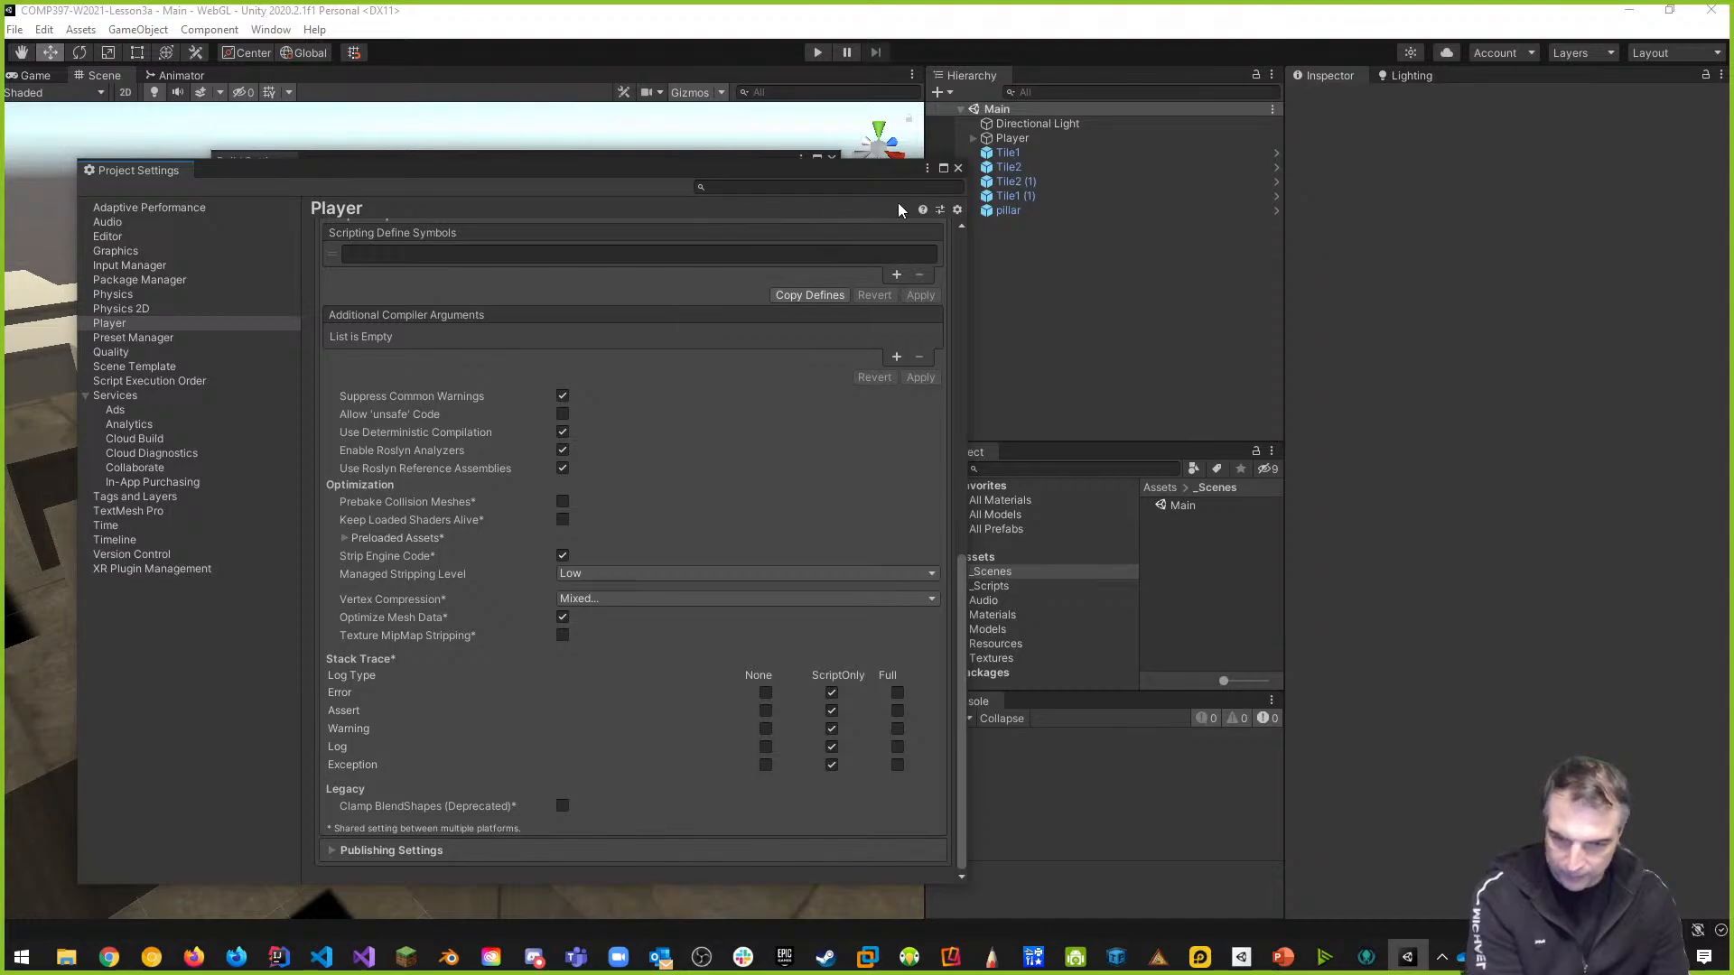
{"action": "left_click", "coordinate": [957, 169]}
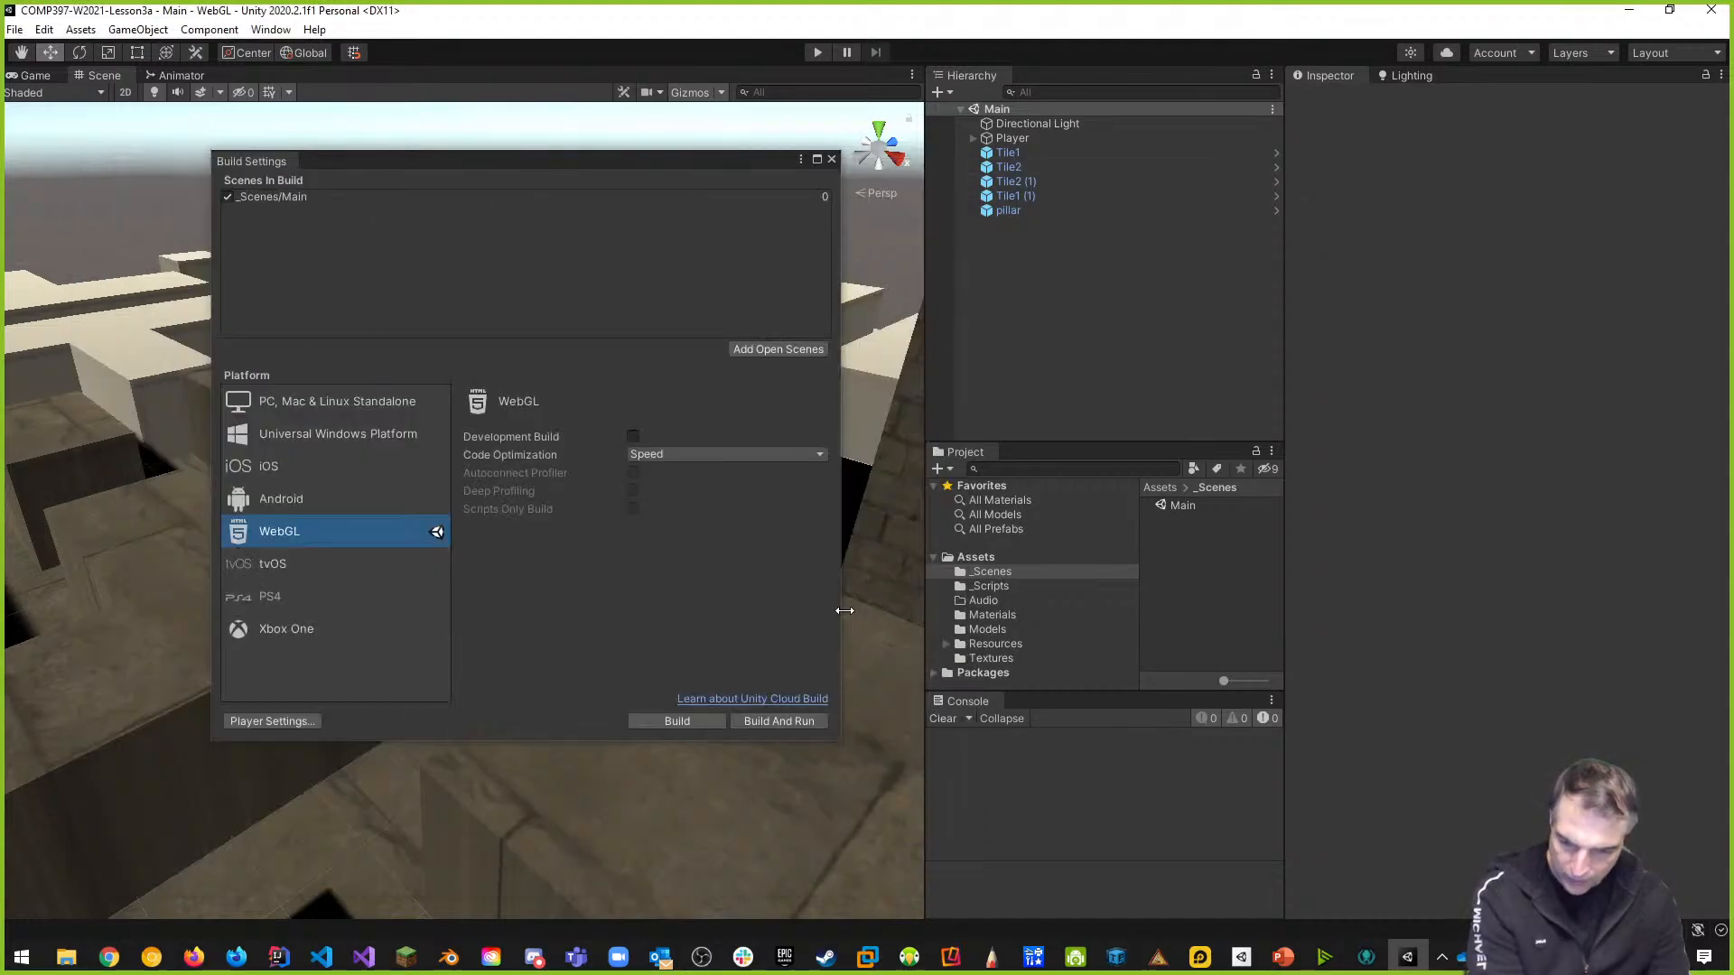
Try Size as the WebGL build's Code Optimization, and restore it to Speed
{"action": "left_click", "coordinate": [673, 456]}
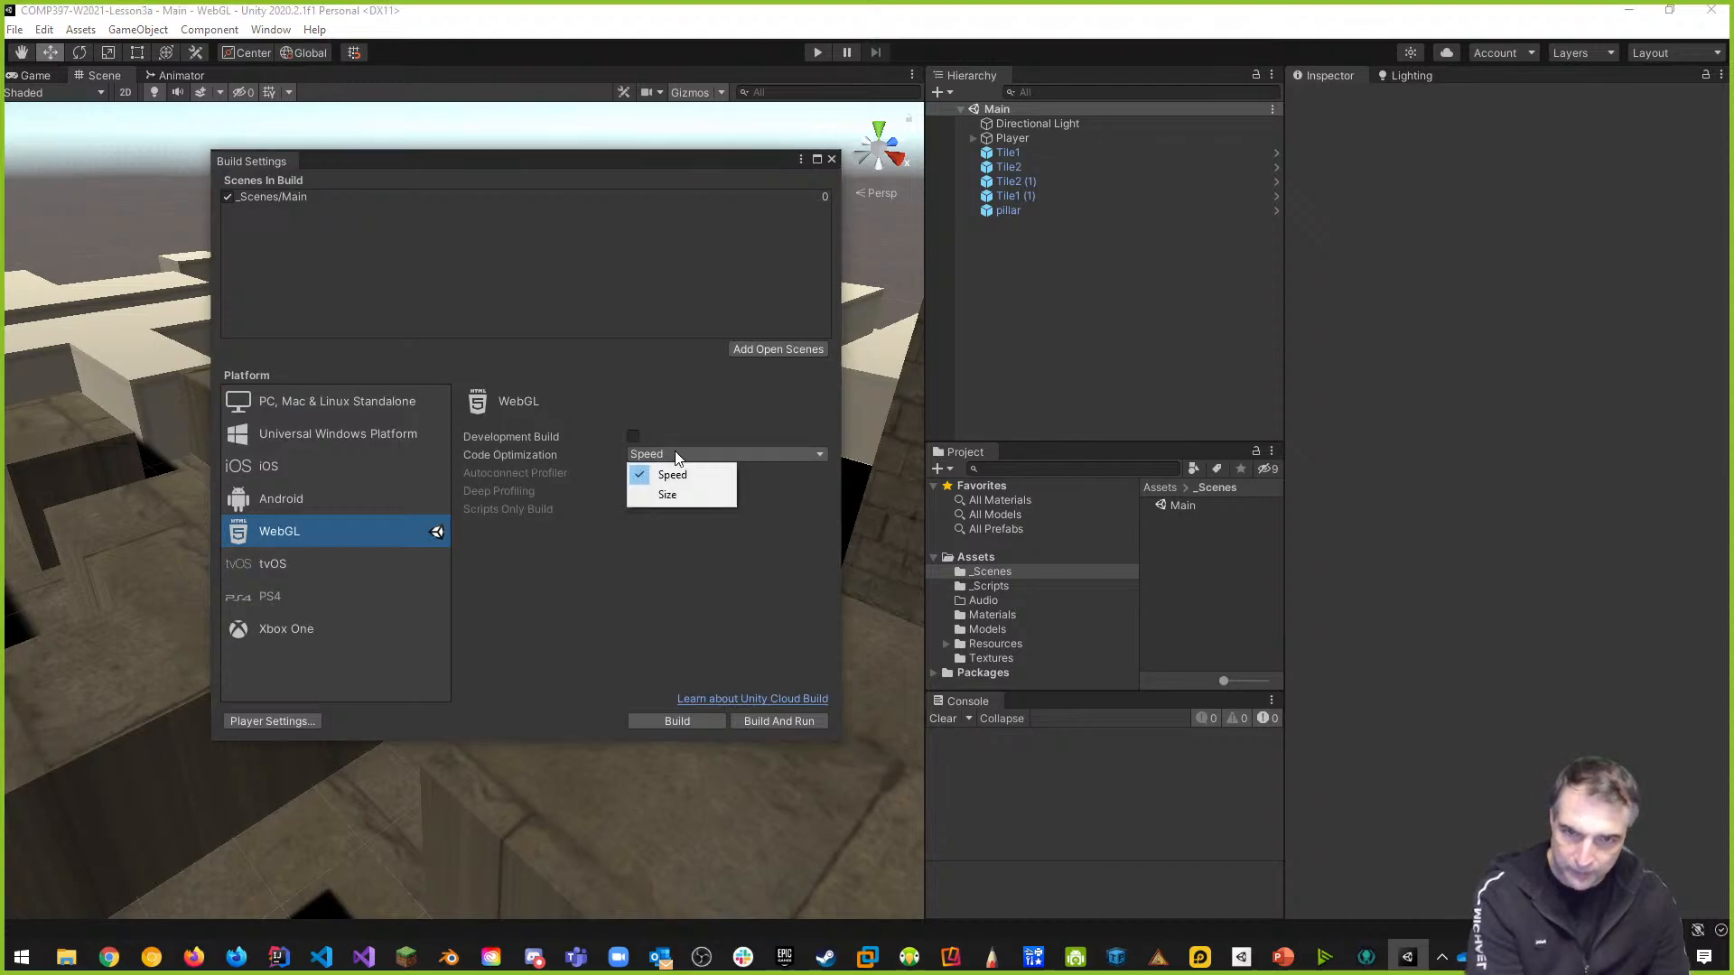
{"action": "left_click", "coordinate": [591, 654]}
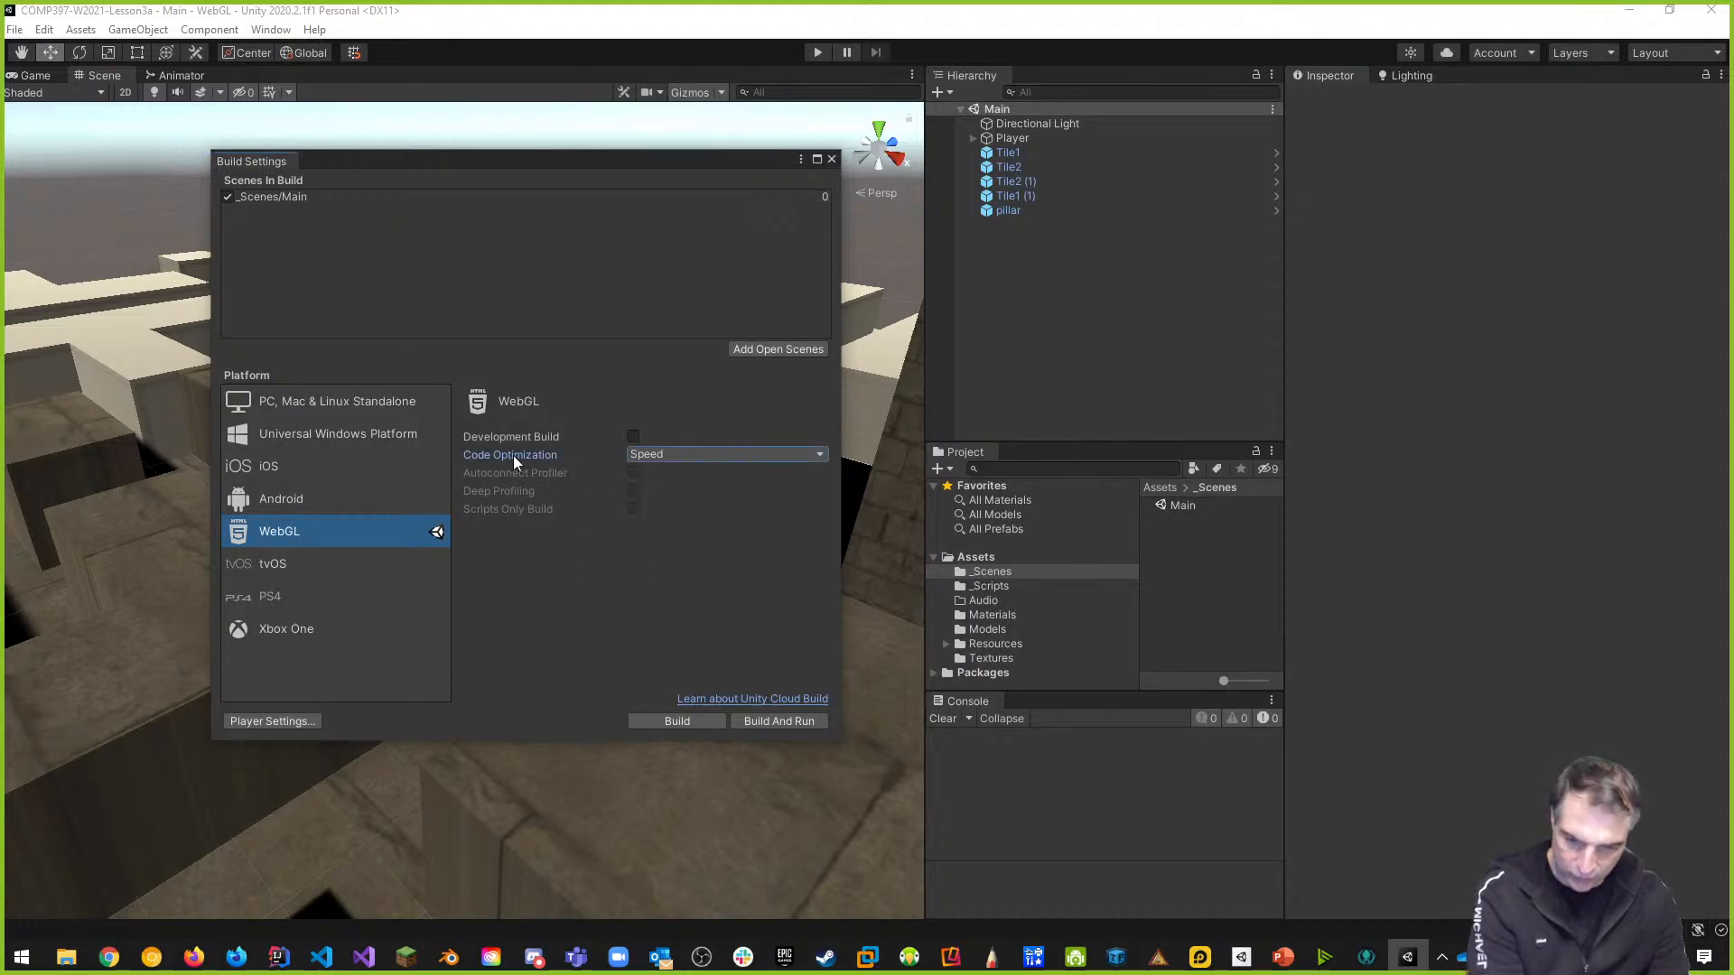
{"action": "left_click", "coordinate": [677, 455]}
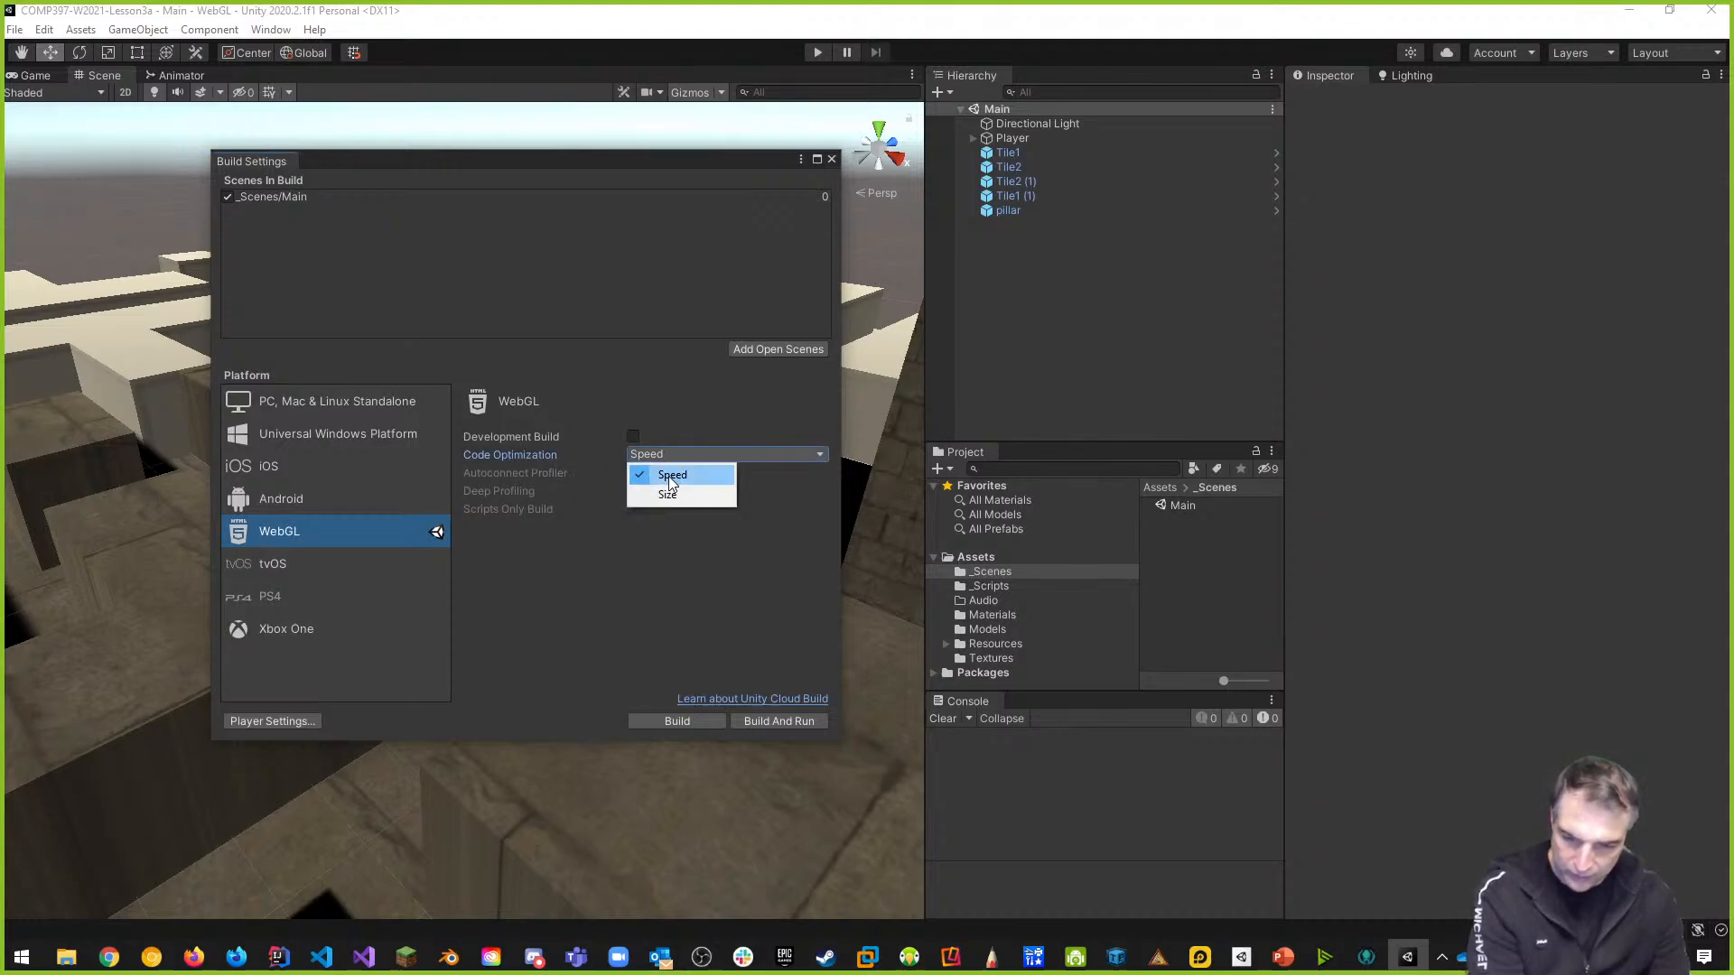
{"action": "left_click", "coordinate": [666, 495]}
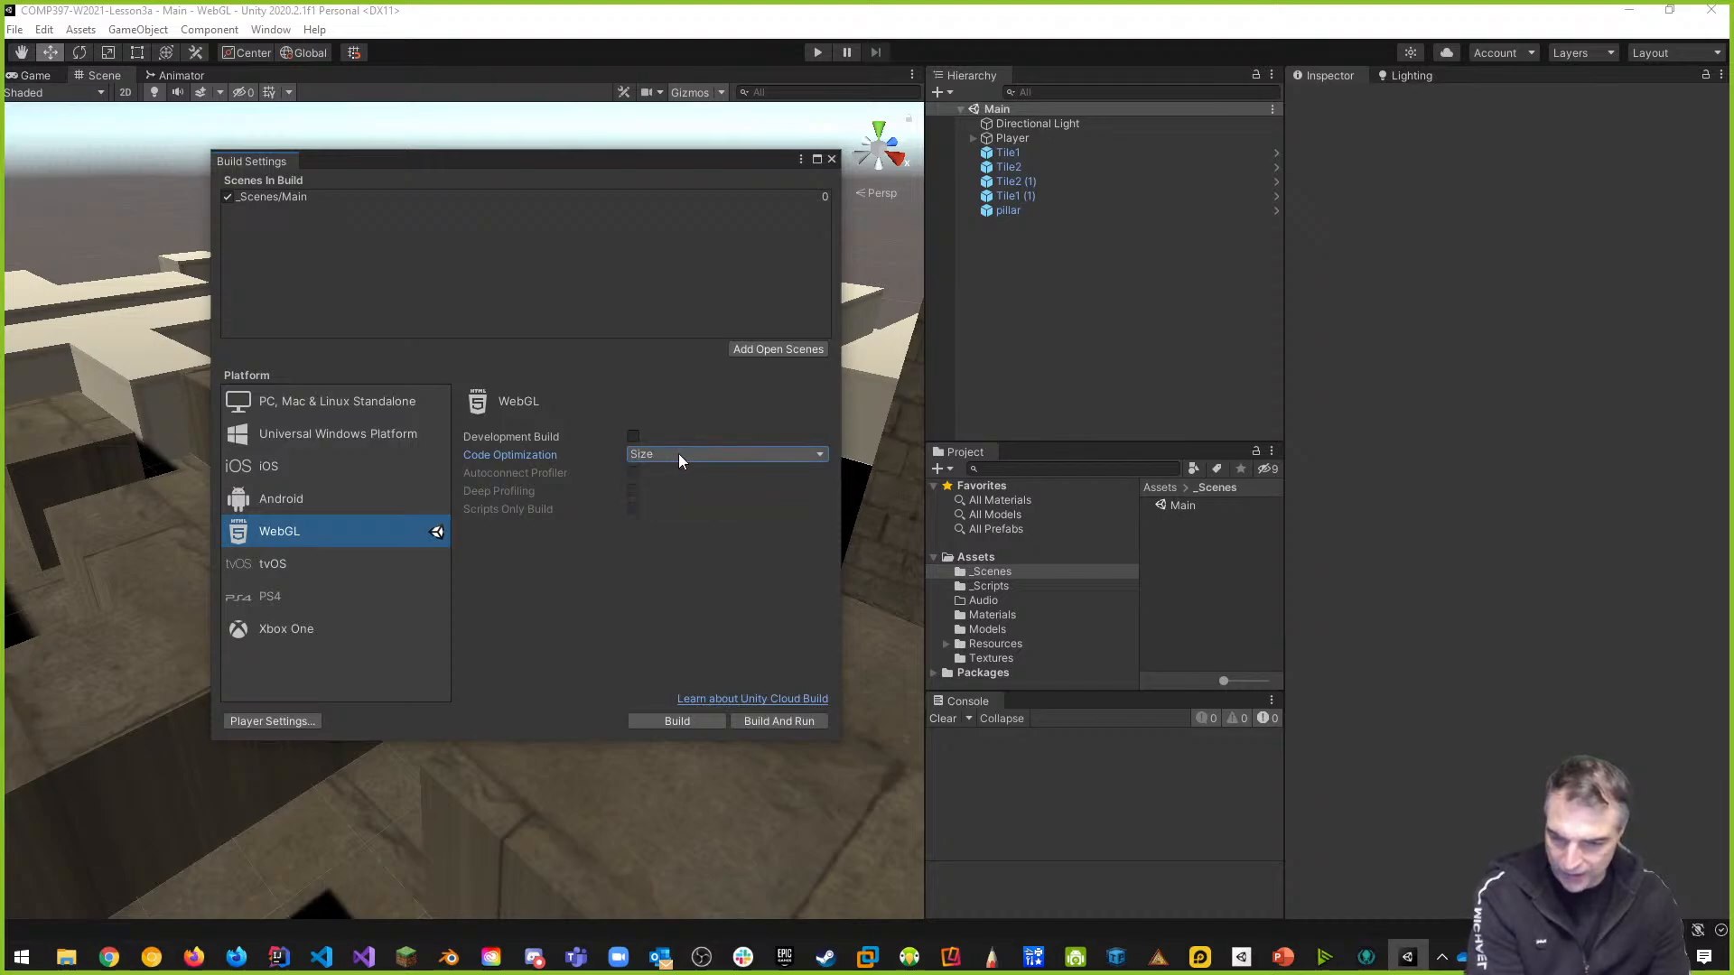
{"action": "left_click", "coordinate": [679, 453]}
{"action": "left_click", "coordinate": [671, 476]}
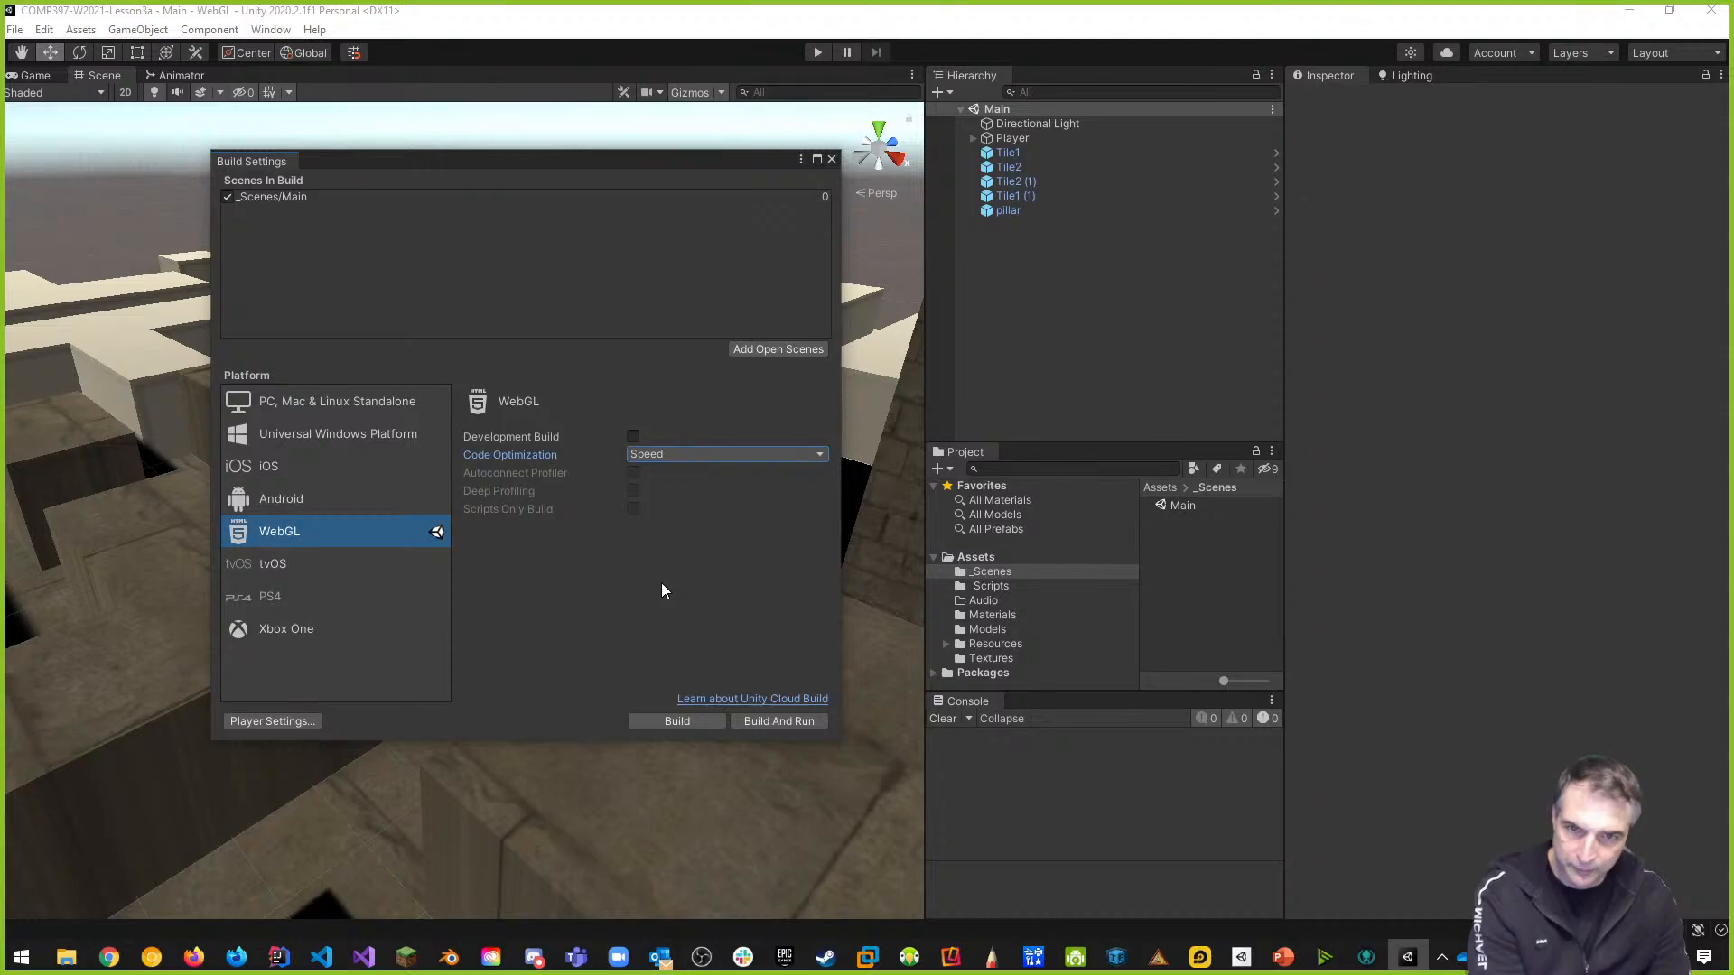
Set the Compression Format in the WebGL player's Publishing Settings to Disabled and close the project settings
{"action": "left_click", "coordinate": [271, 721]}
{"action": "scroll", "coordinate": [758, 623], "scroll_direction": "down", "scroll_amount": 10}
{"action": "scroll", "coordinate": [775, 683], "scroll_direction": "down", "scroll_amount": 3}
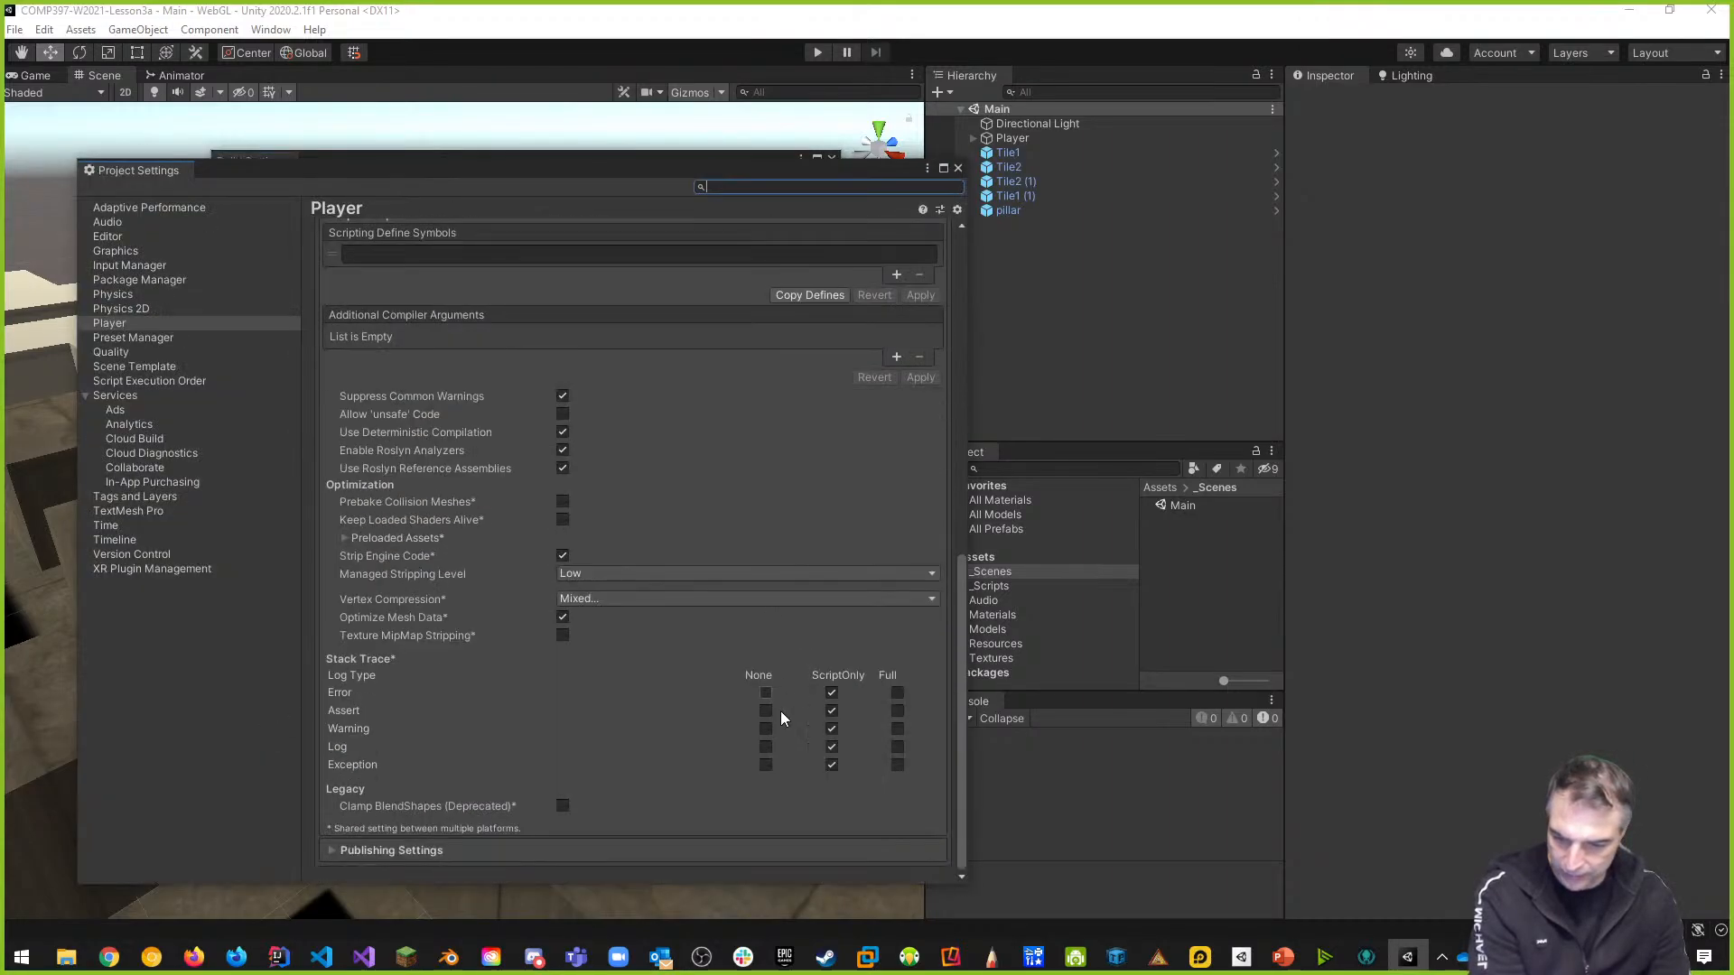
{"action": "left_click", "coordinate": [332, 850]}
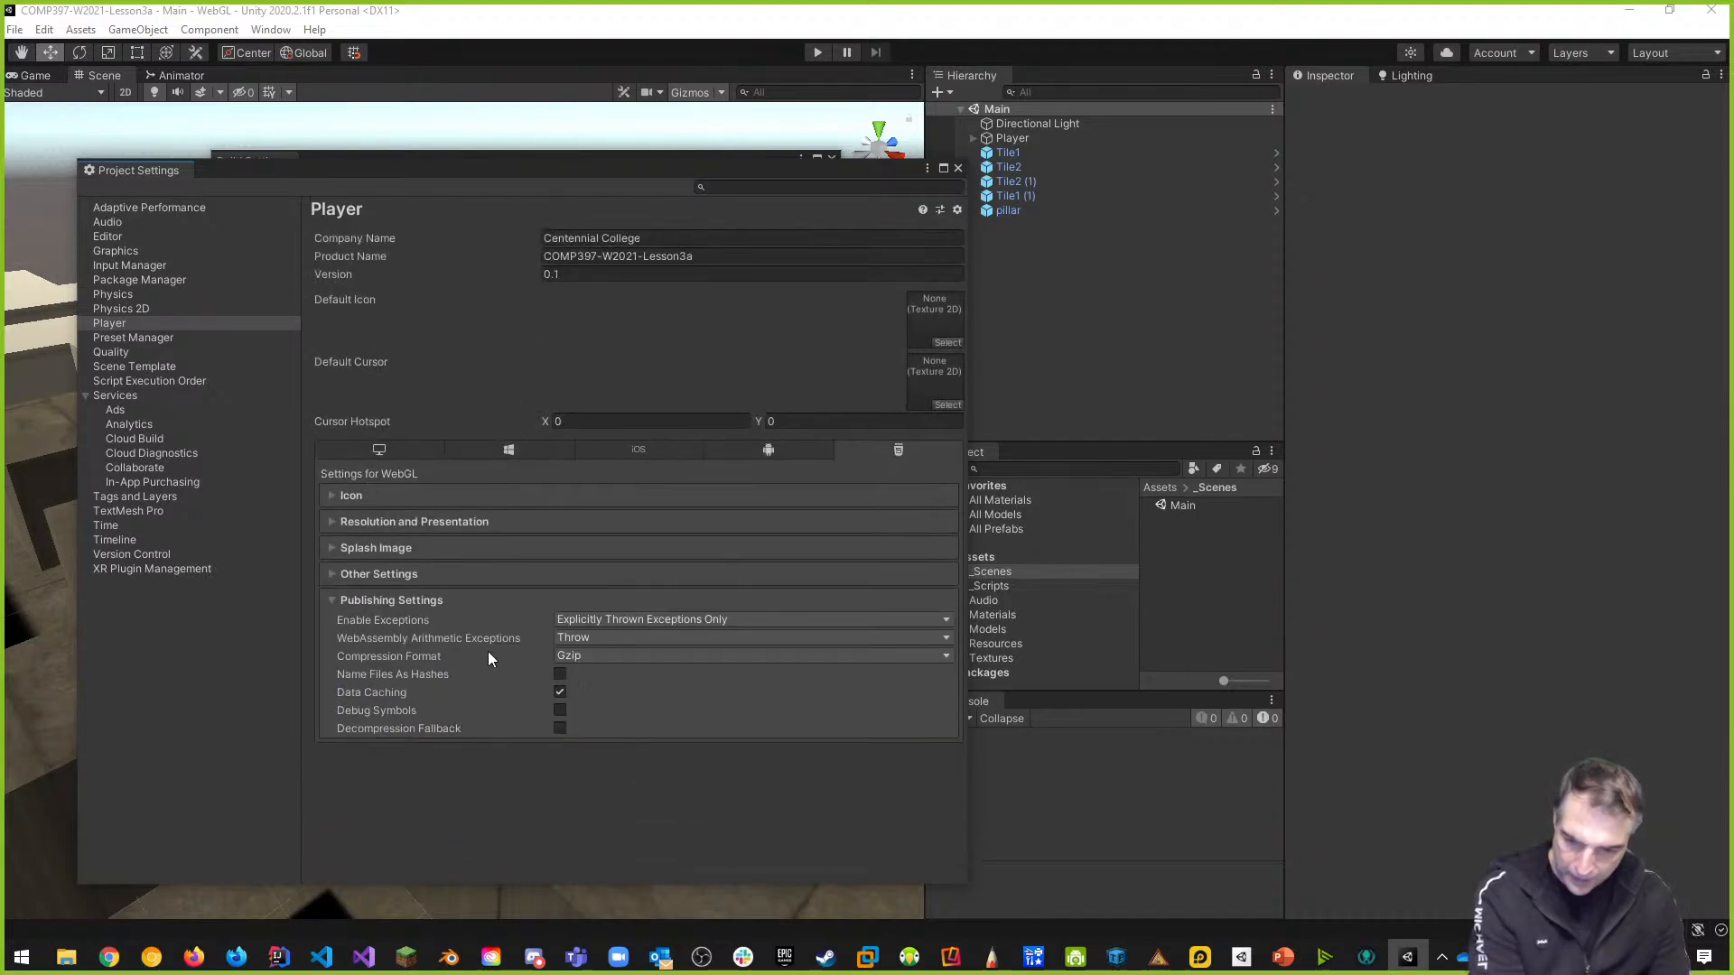
{"action": "left_click", "coordinate": [585, 658]}
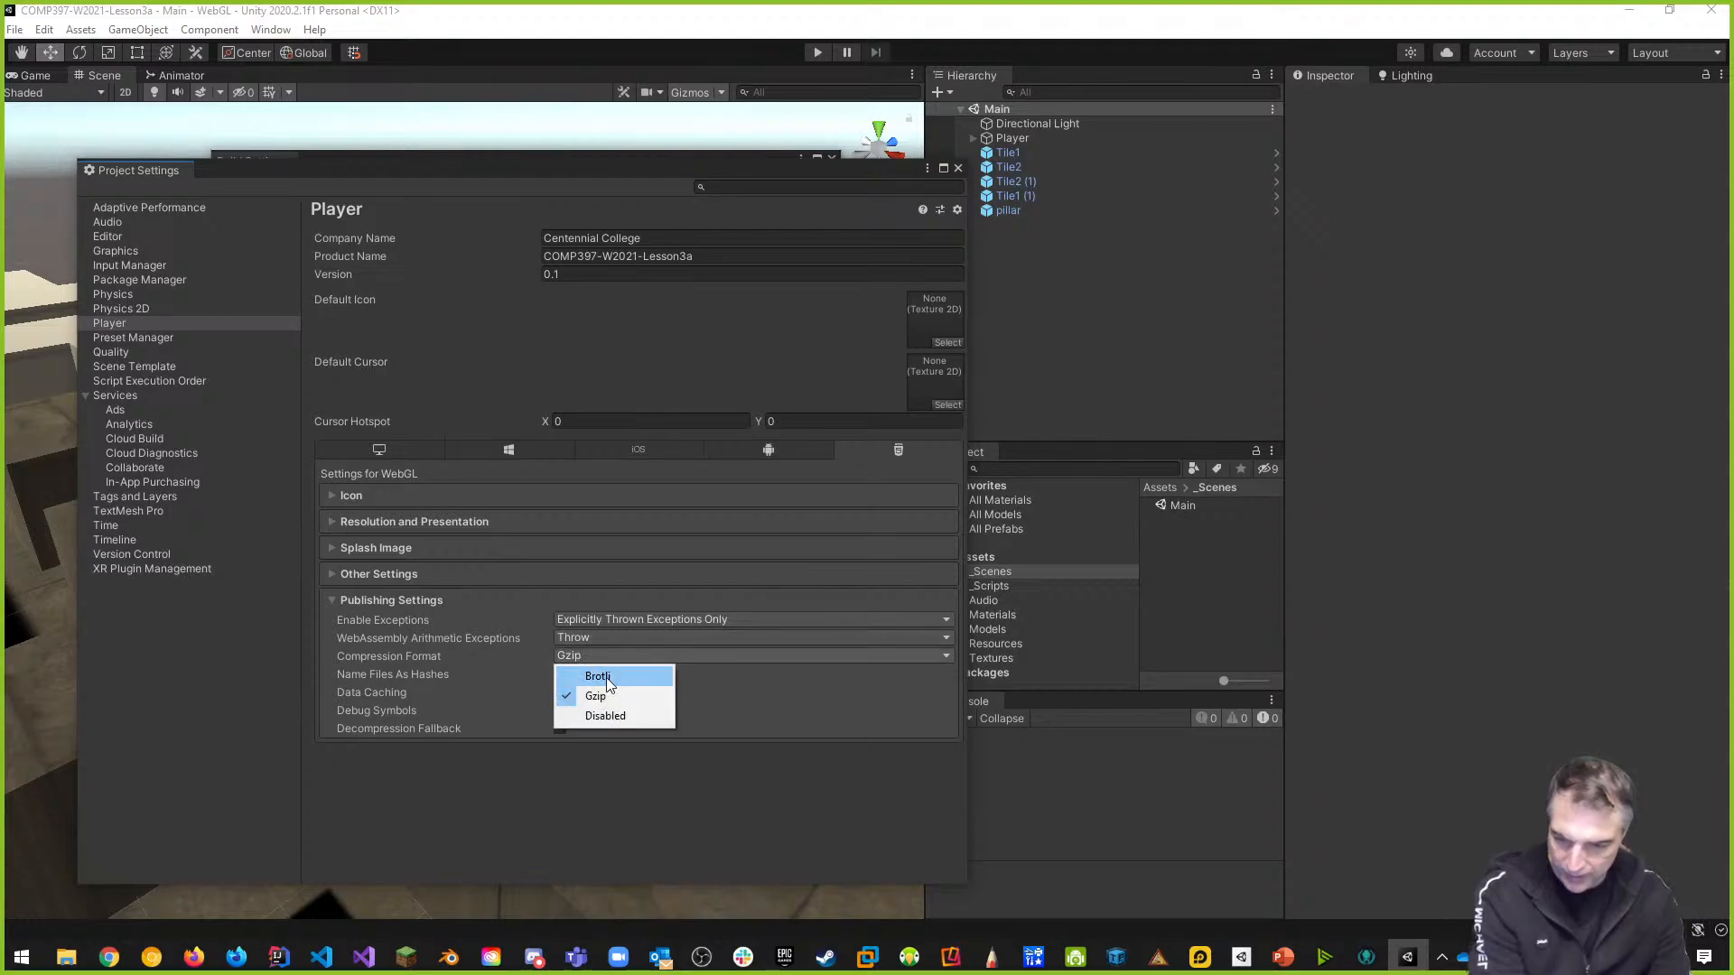
{"action": "left_click", "coordinate": [614, 718]}
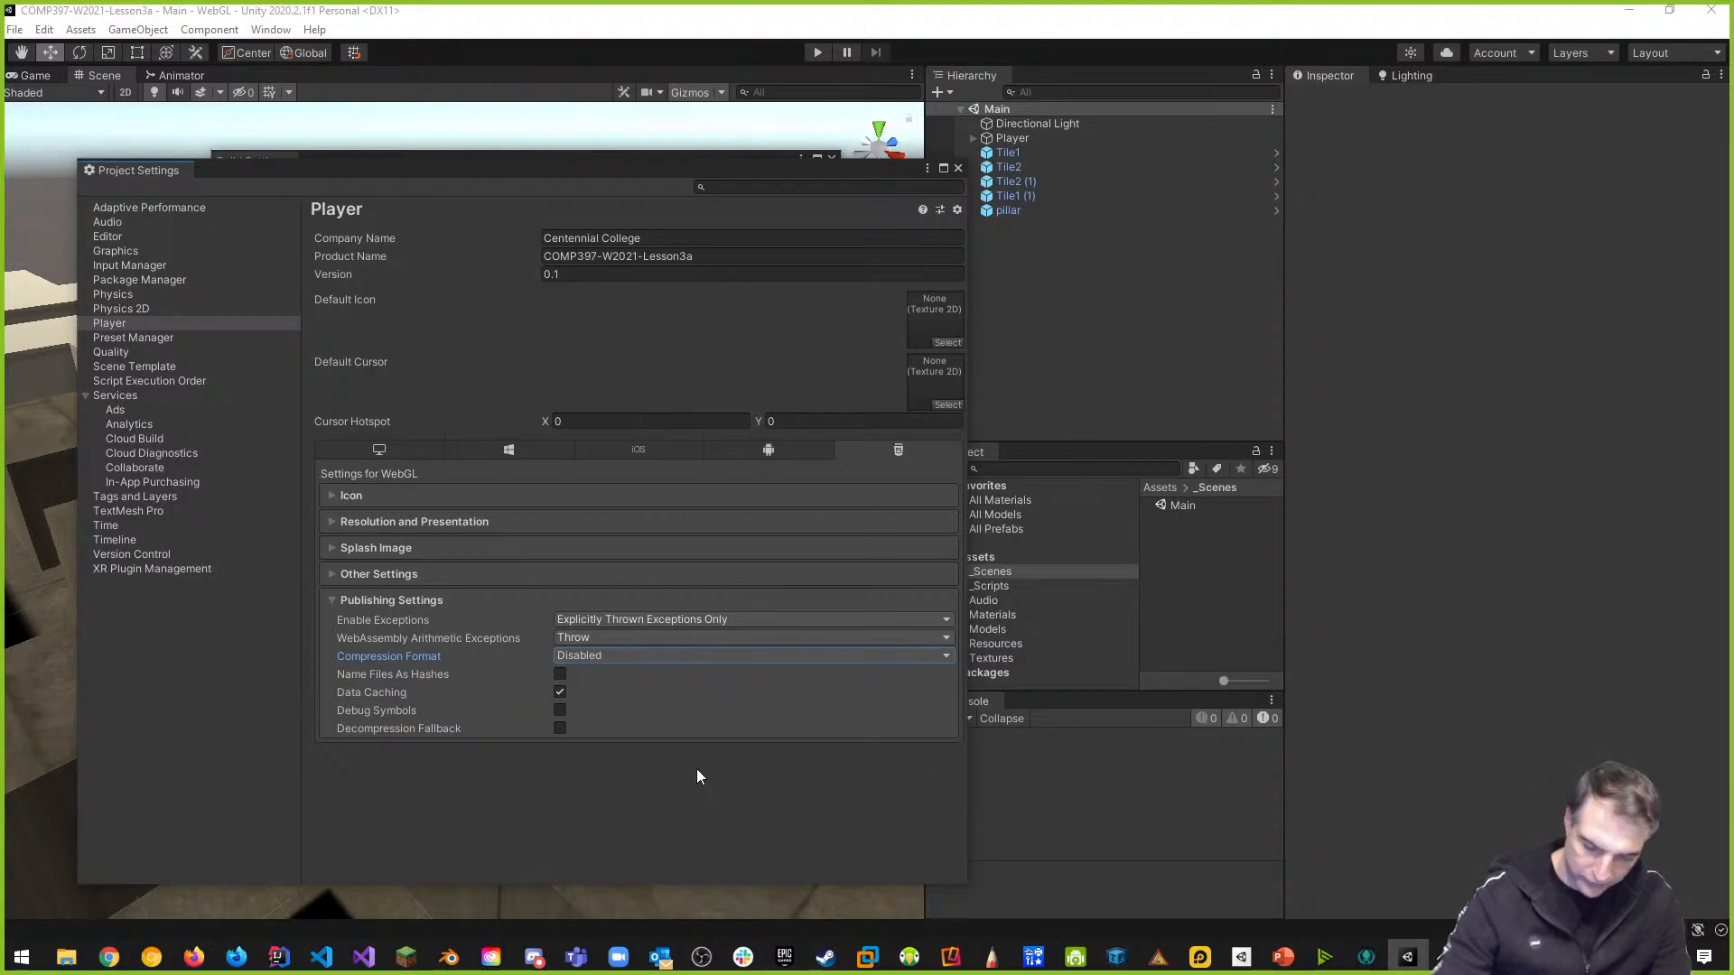
{"action": "left_click", "coordinate": [959, 168]}
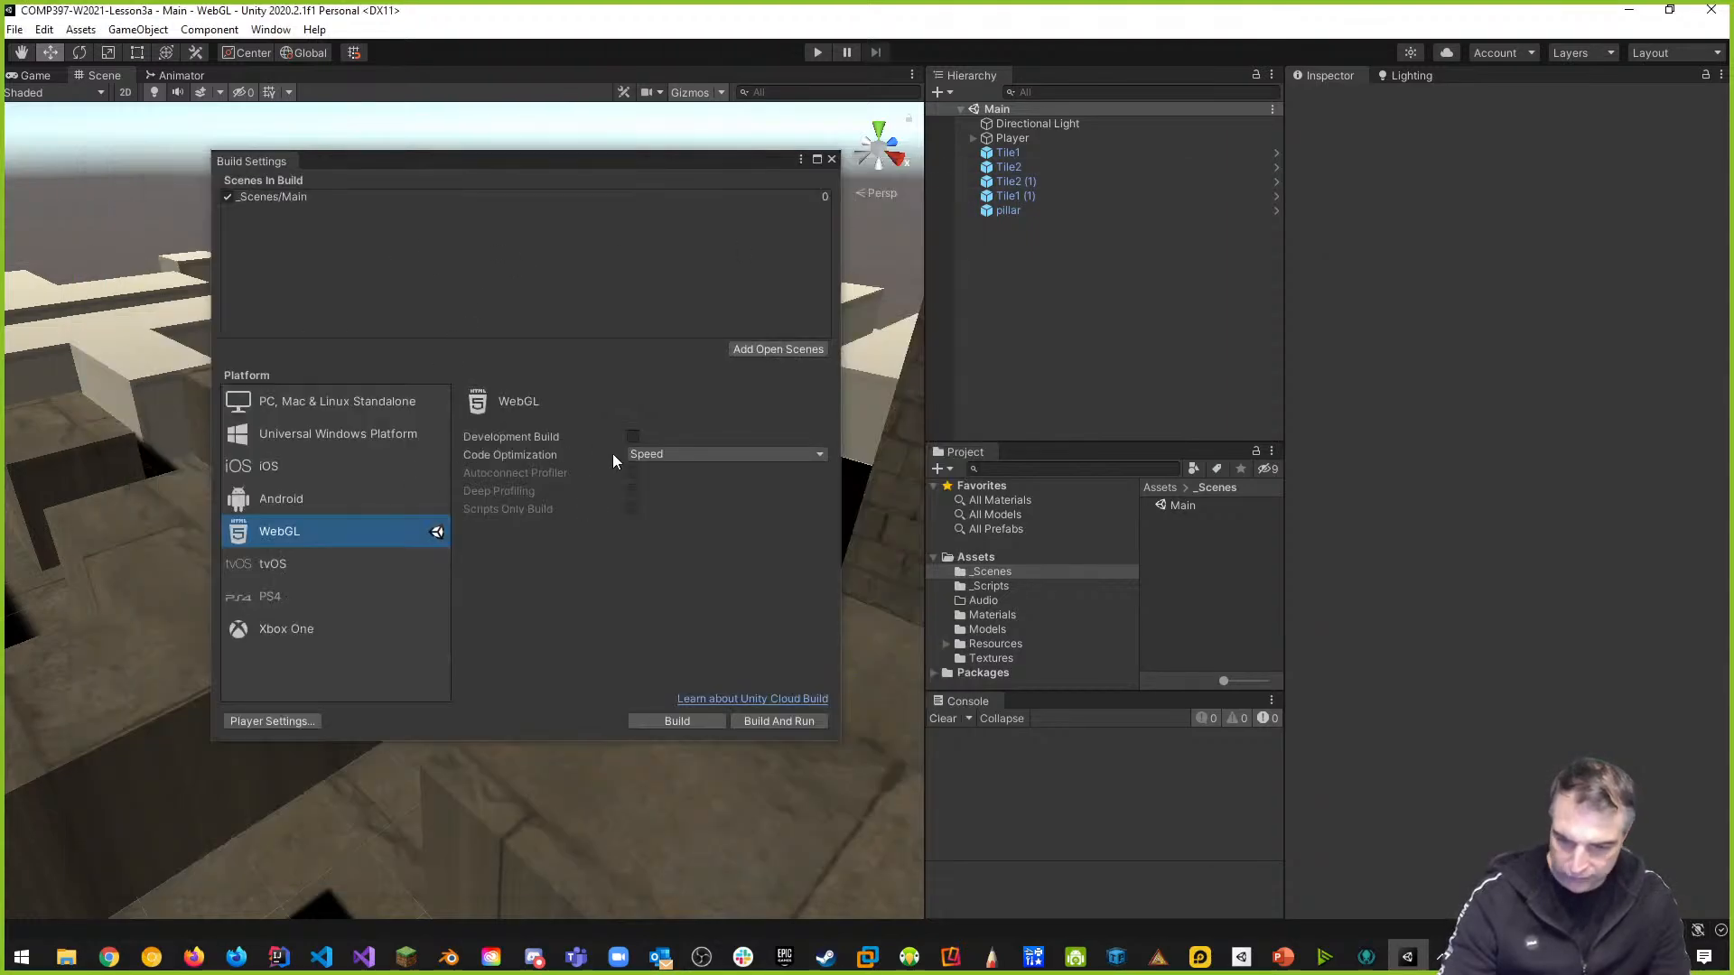
Build and run the WebGL project into the Builds folder, and close the game's browser tab to return to Unity
{"action": "left_click", "coordinate": [791, 719]}
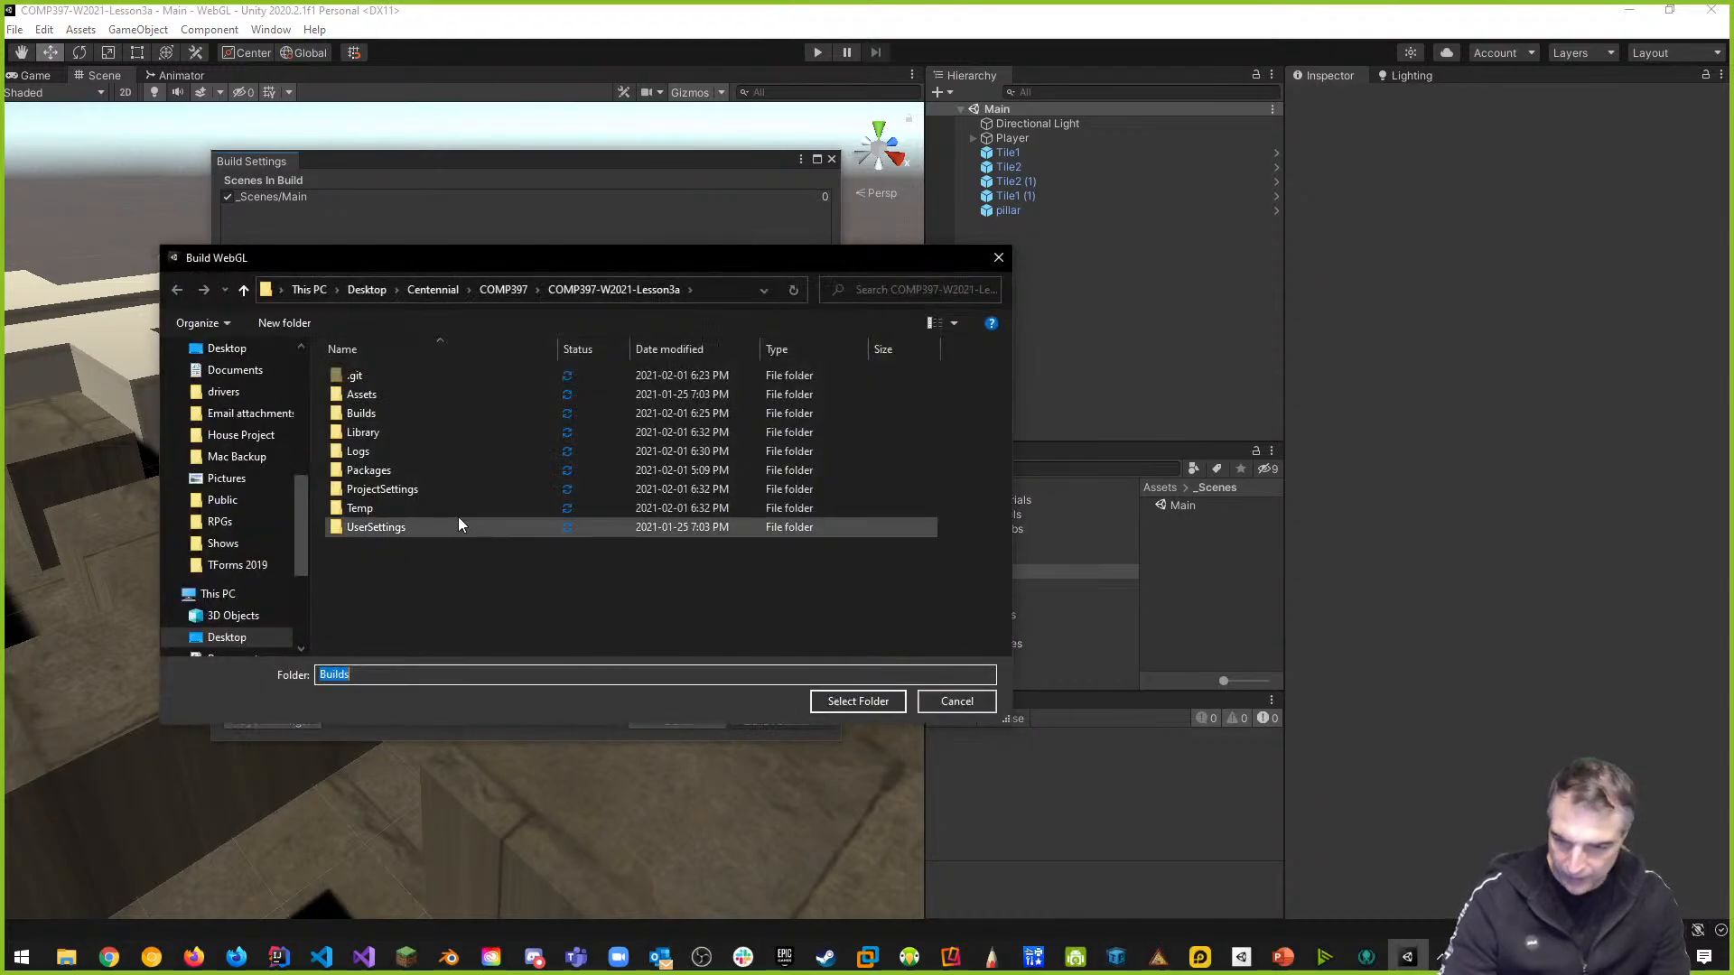
{"action": "double_click", "coordinate": [370, 414]}
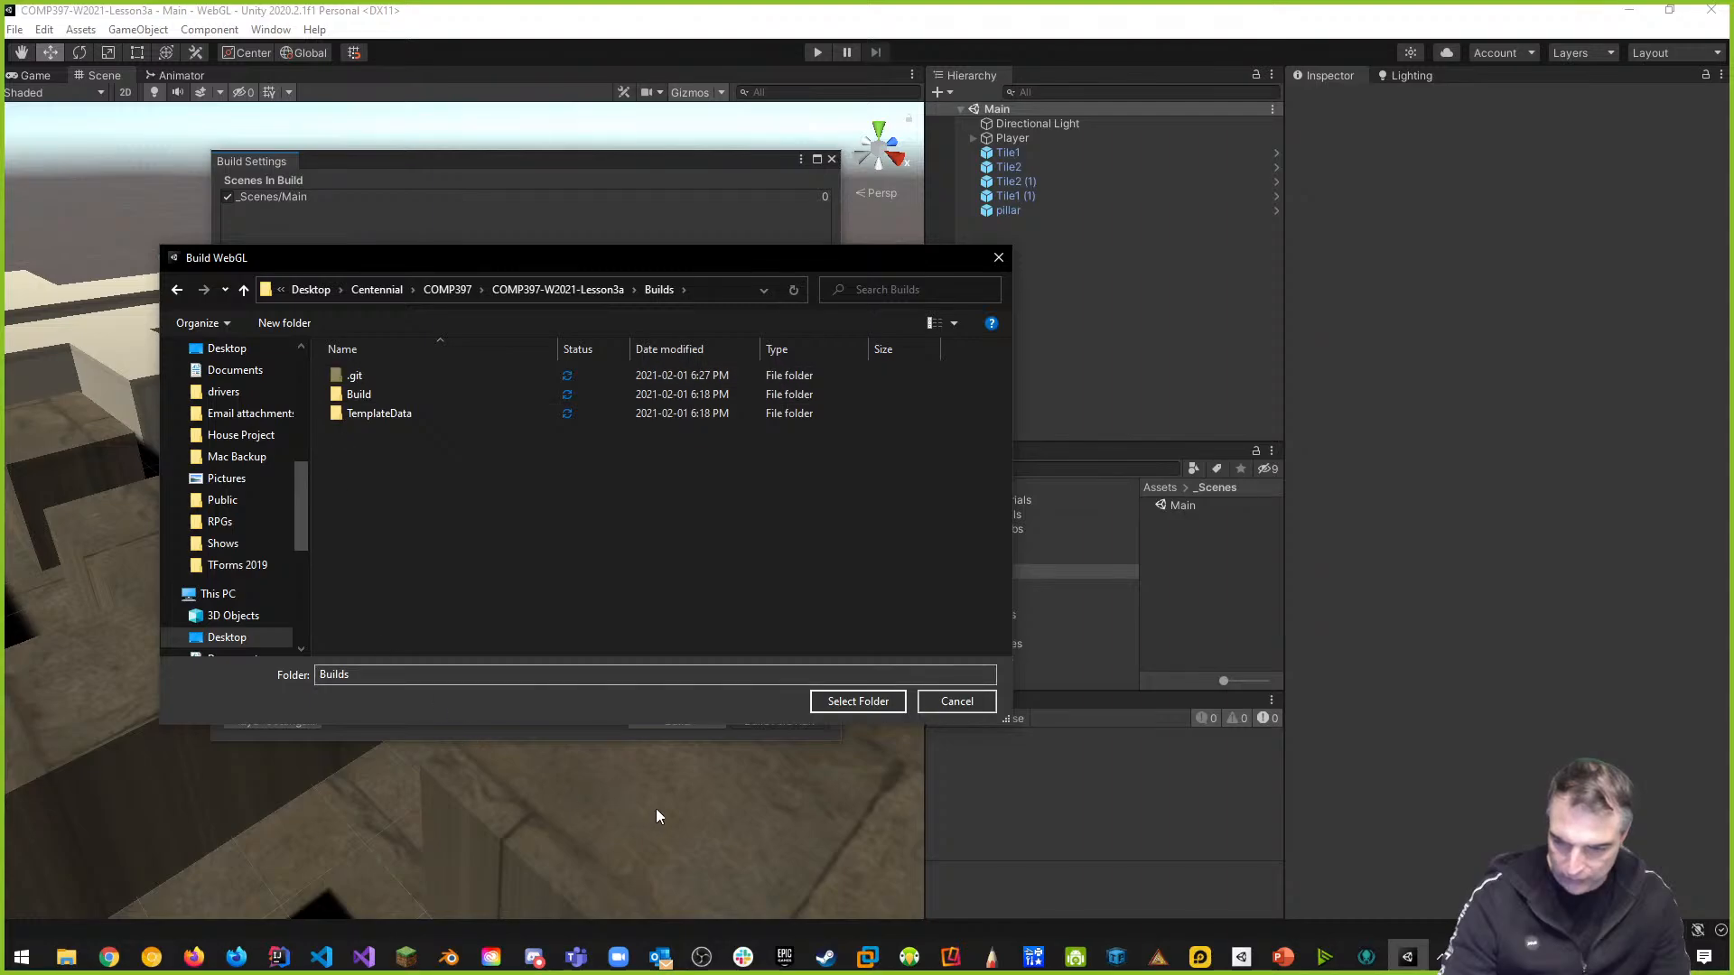
{"action": "left_click", "coordinate": [869, 700]}
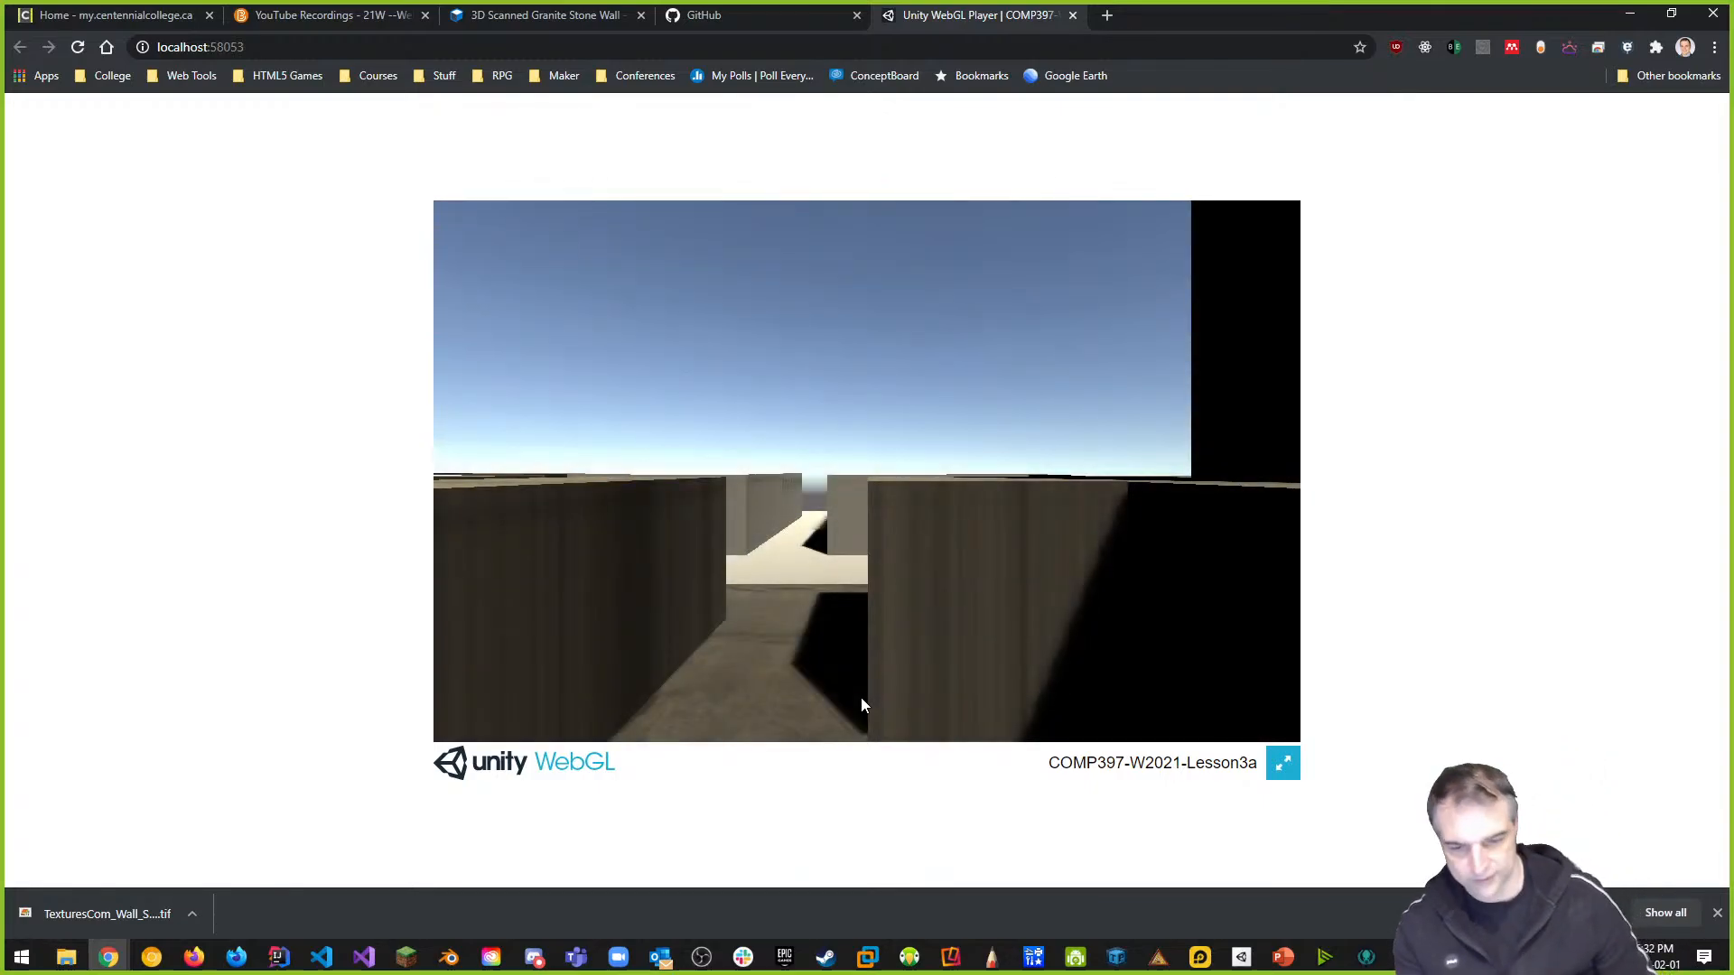
{"action": "left_click", "coordinate": [1072, 15]}
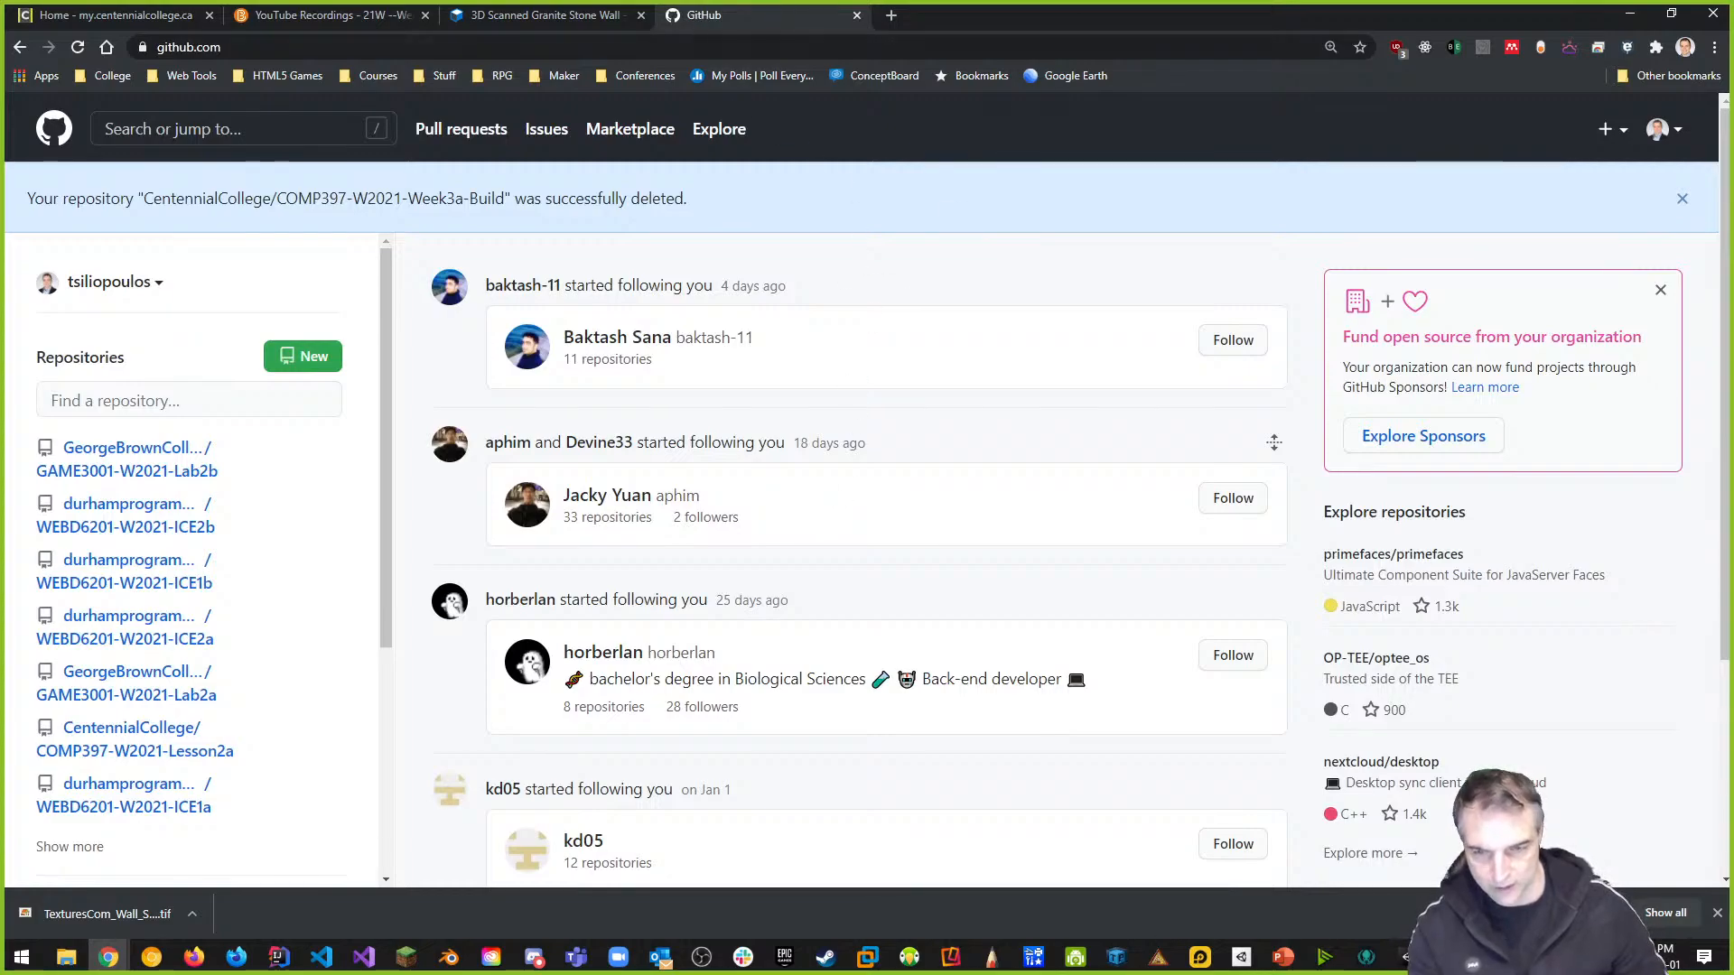
{"action": "left_click", "coordinate": [1631, 14]}
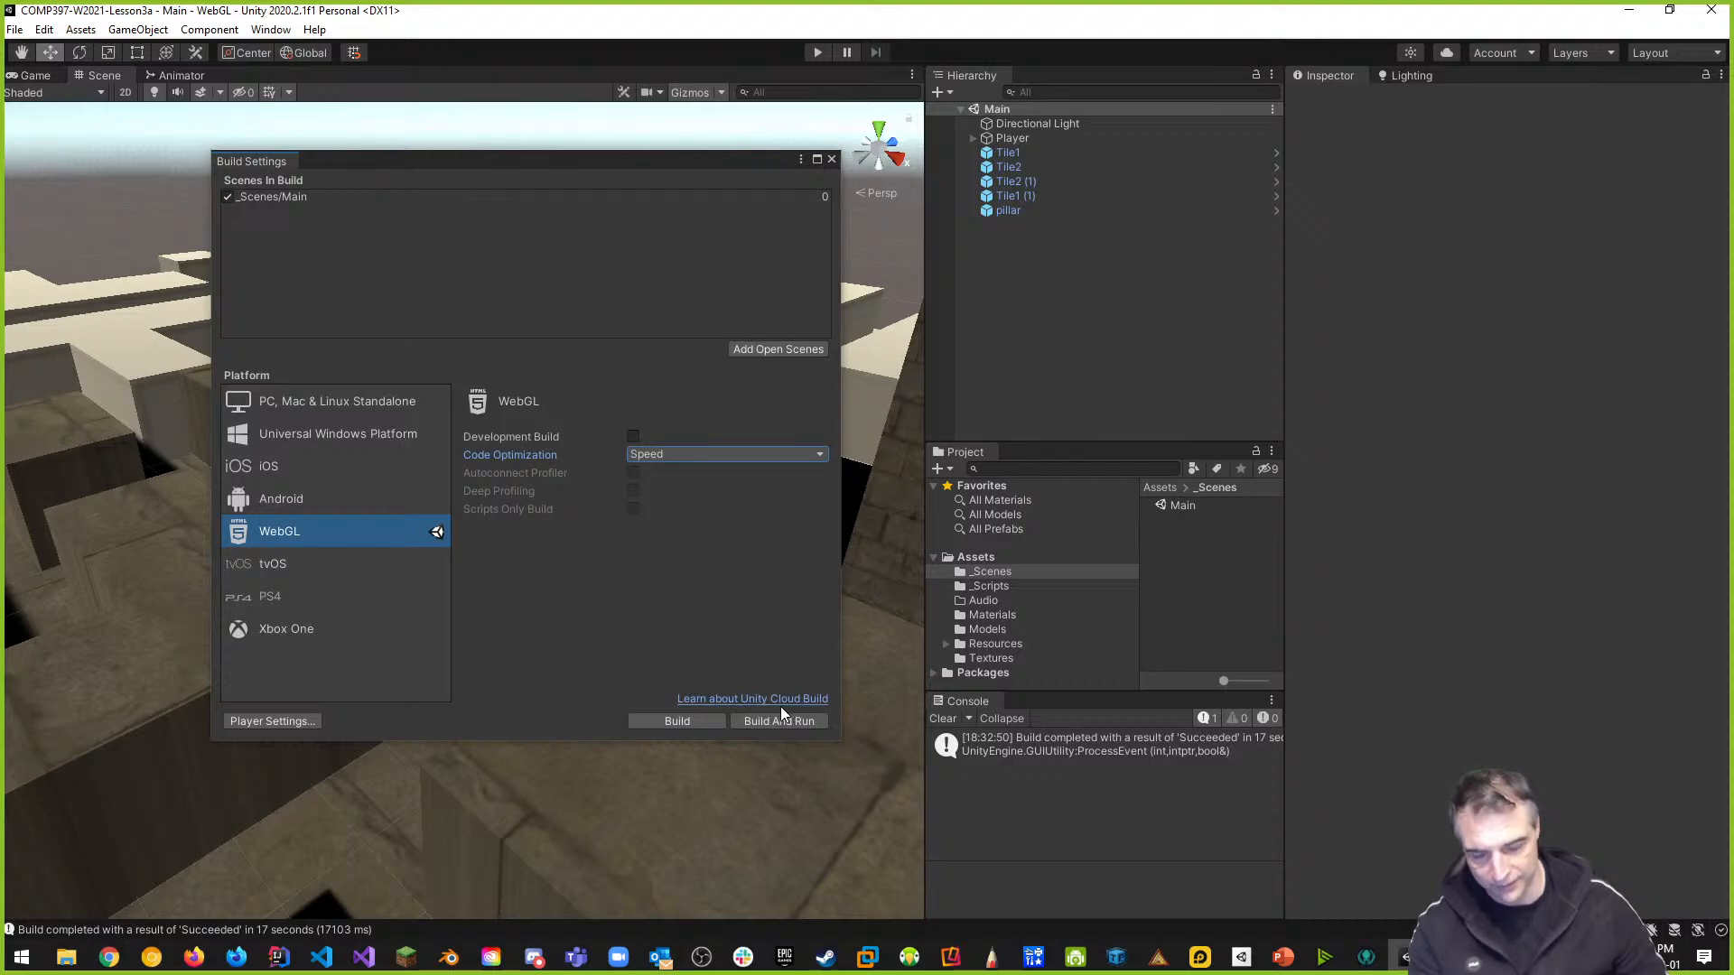
In File Explorer, delete Build, TemplateData, index.html and README.md from the project's Builds folder, keeping .git, and return to Unity
{"action": "left_click", "coordinate": [79, 953]}
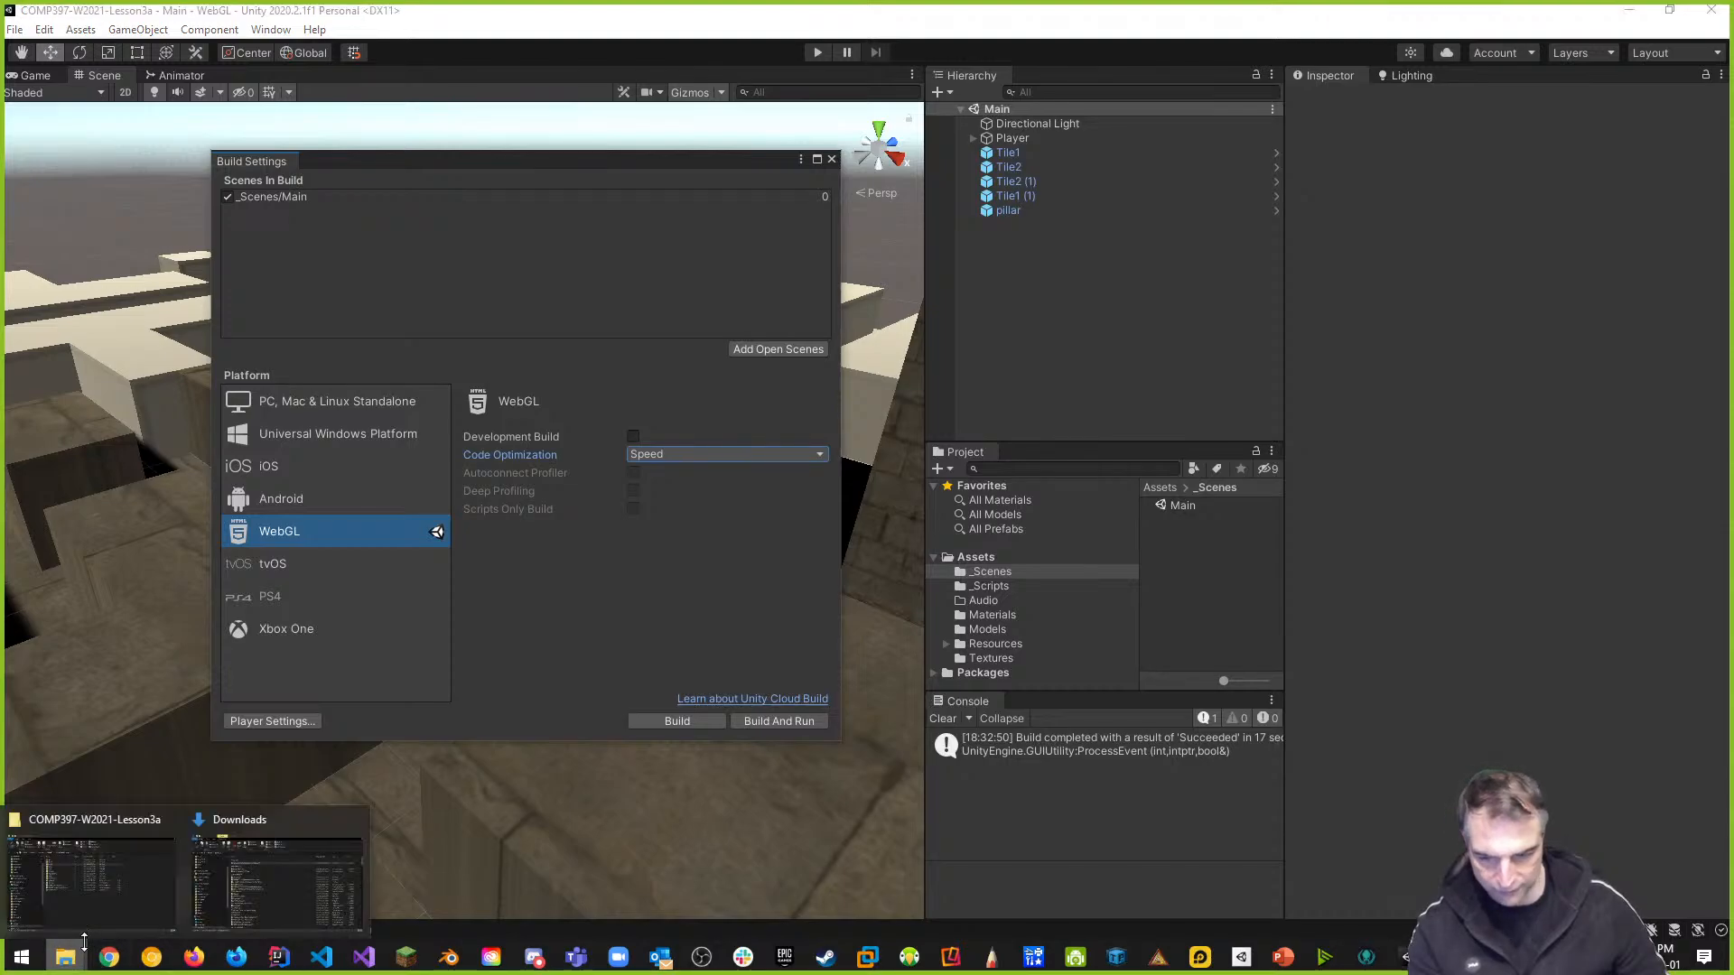
{"action": "left_click", "coordinate": [117, 874]}
{"action": "double_click", "coordinate": [539, 322]}
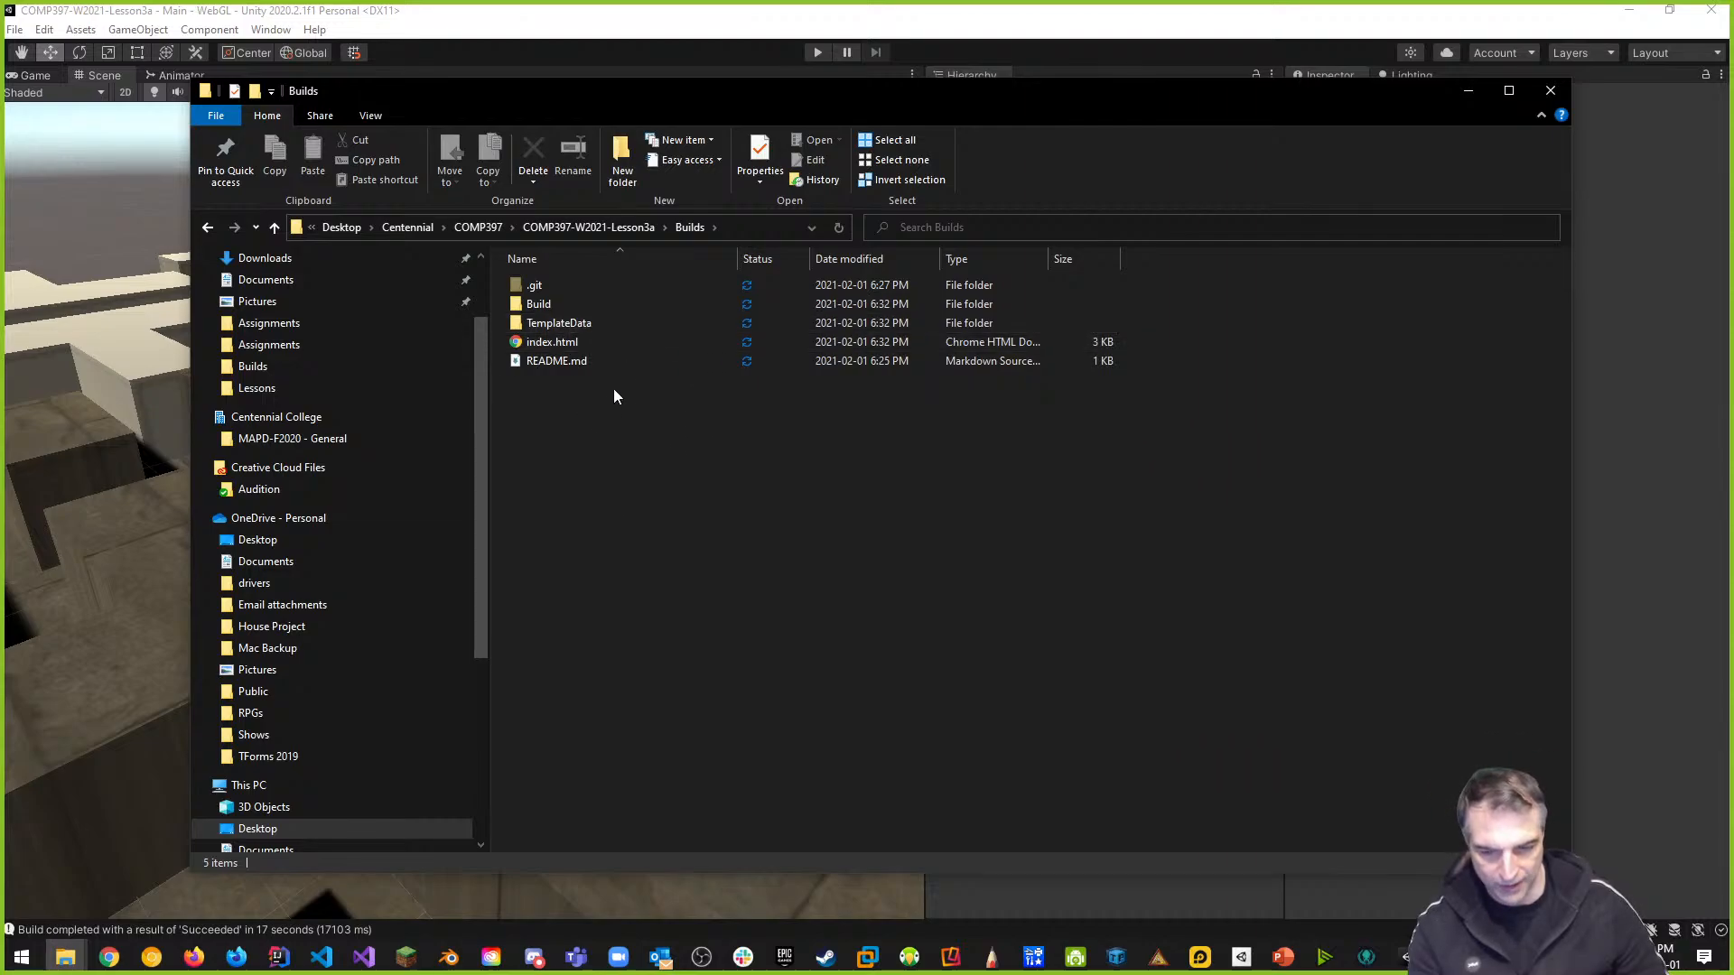
{"action": "left_click", "coordinate": [585, 362]}
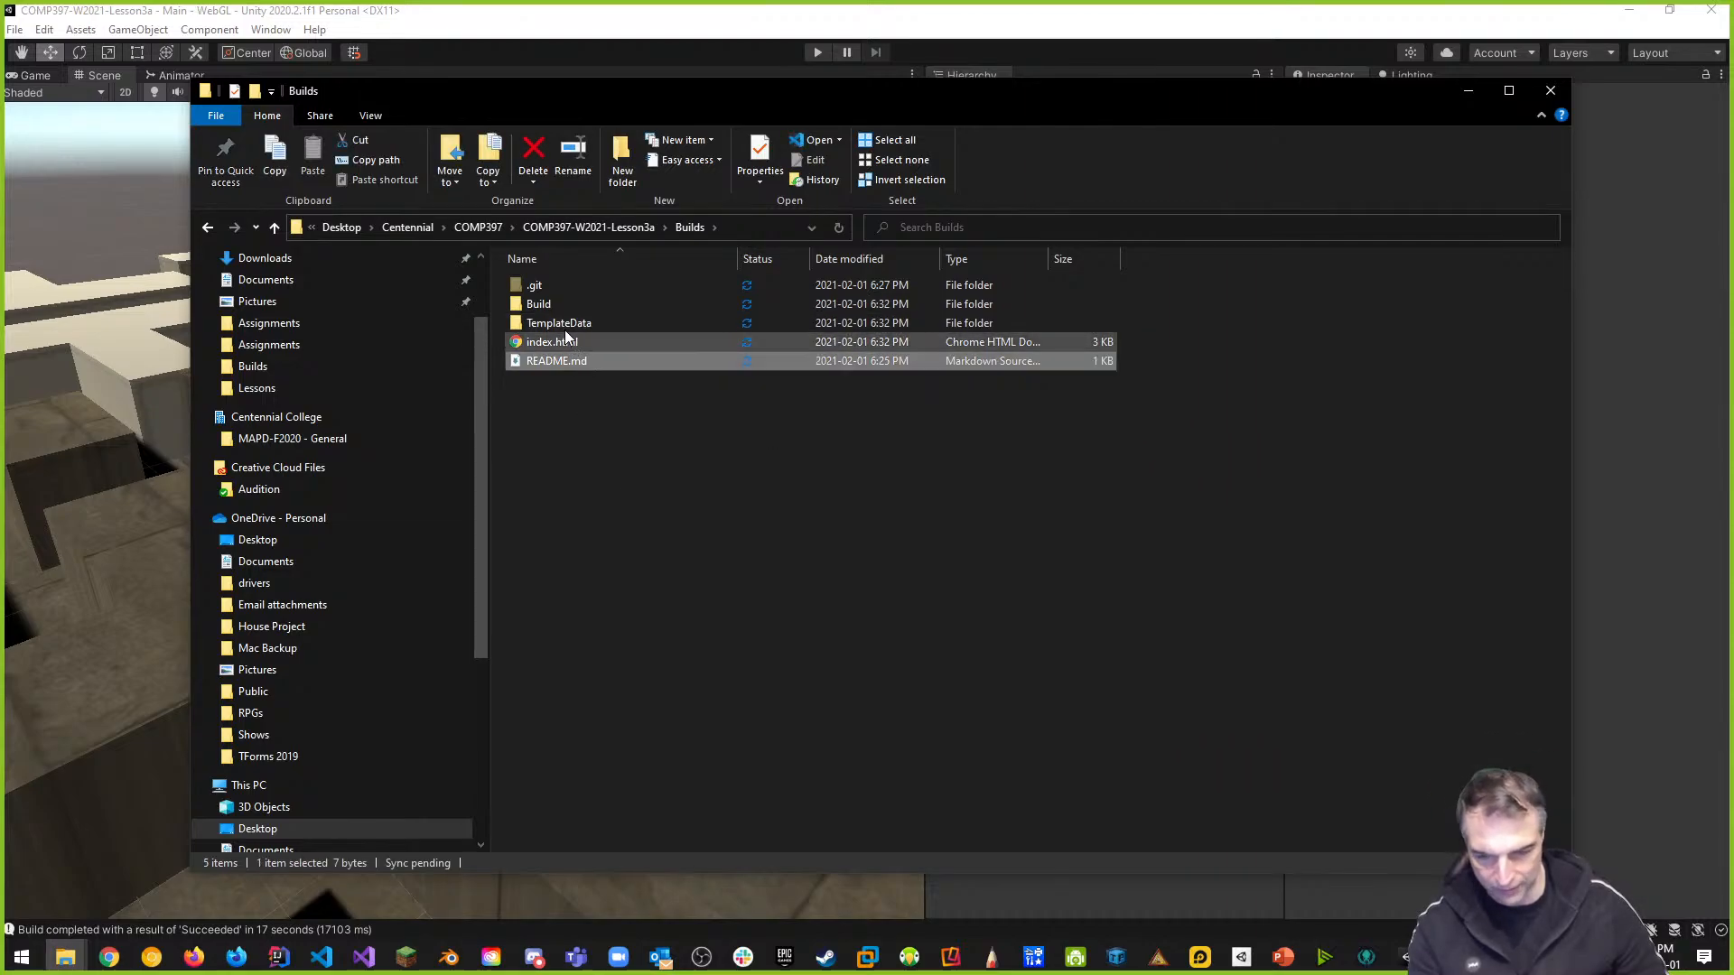
{"action": "left_click", "coordinate": [548, 306], "text": "shift"}
{"action": "right_click", "coordinate": [547, 303]}
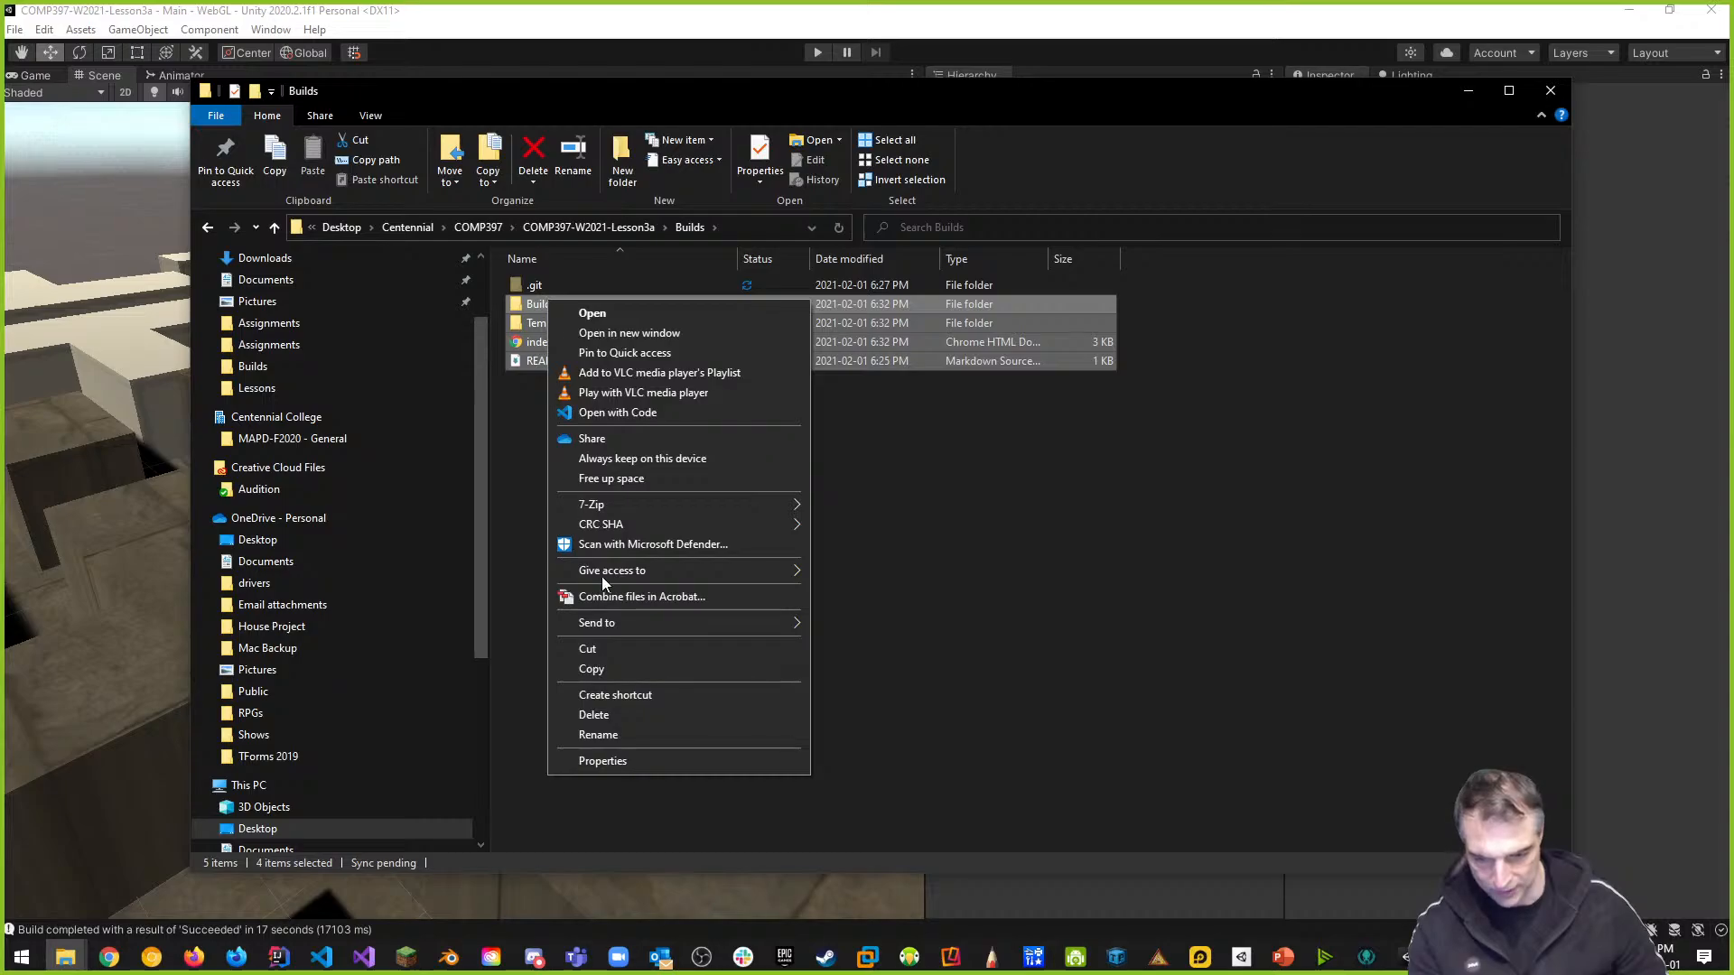
{"action": "left_click", "coordinate": [618, 713]}
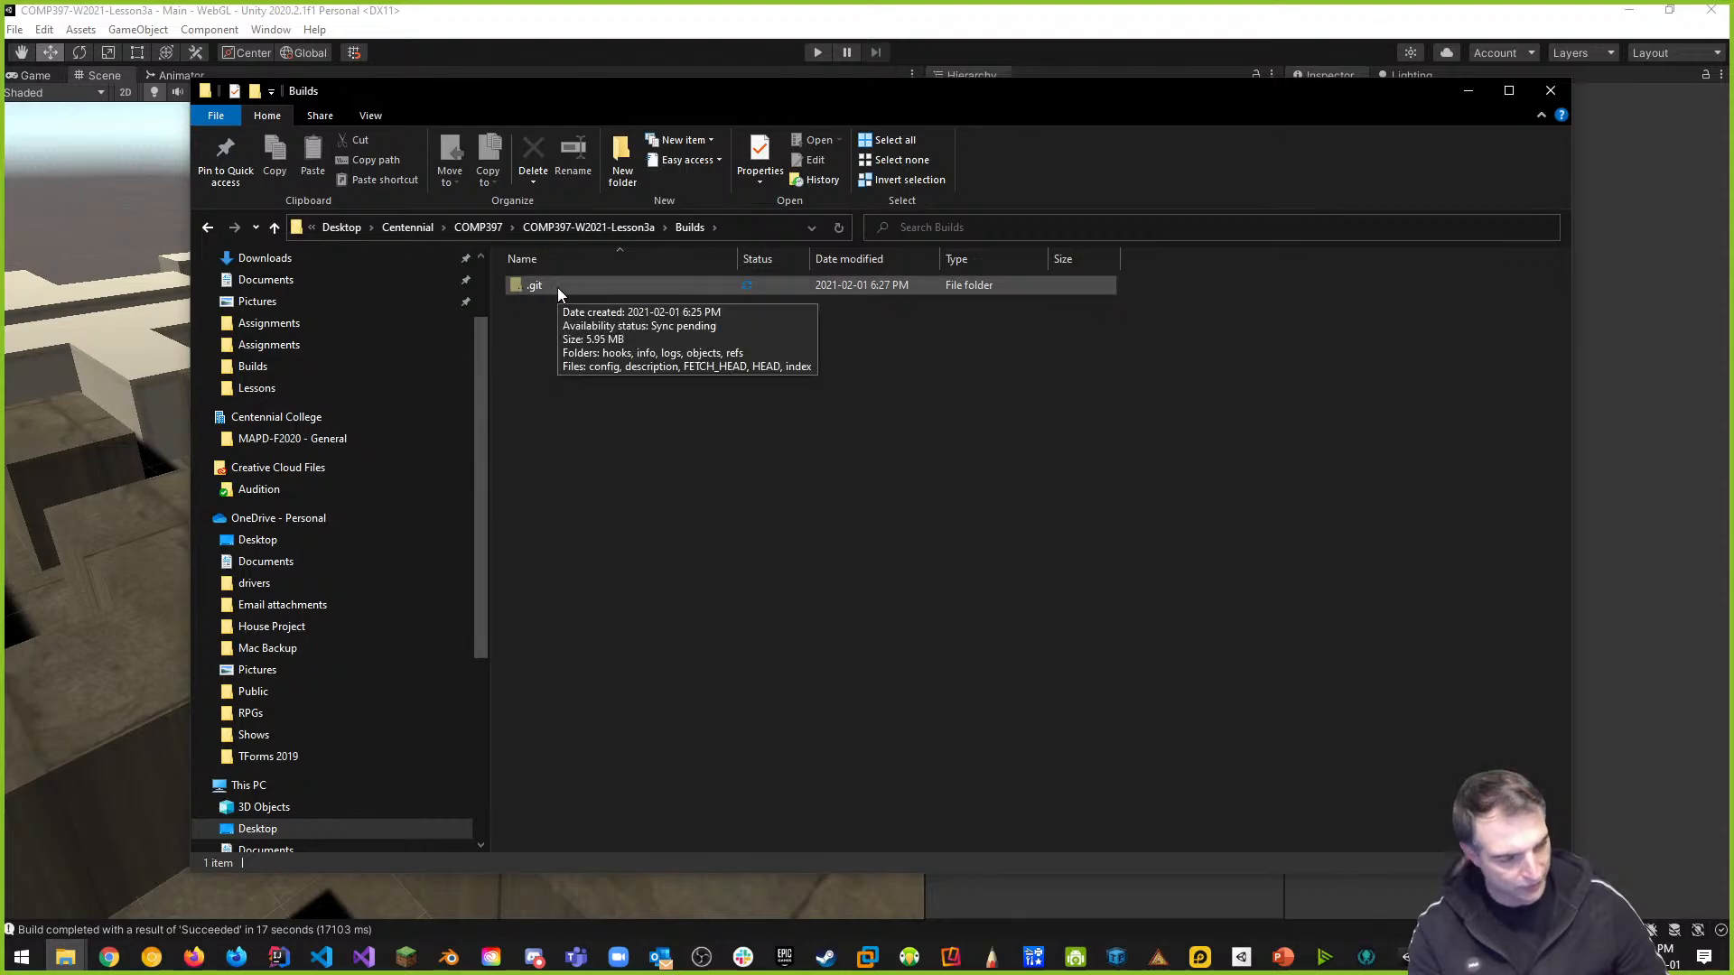
{"action": "left_click", "coordinate": [1059, 74]}
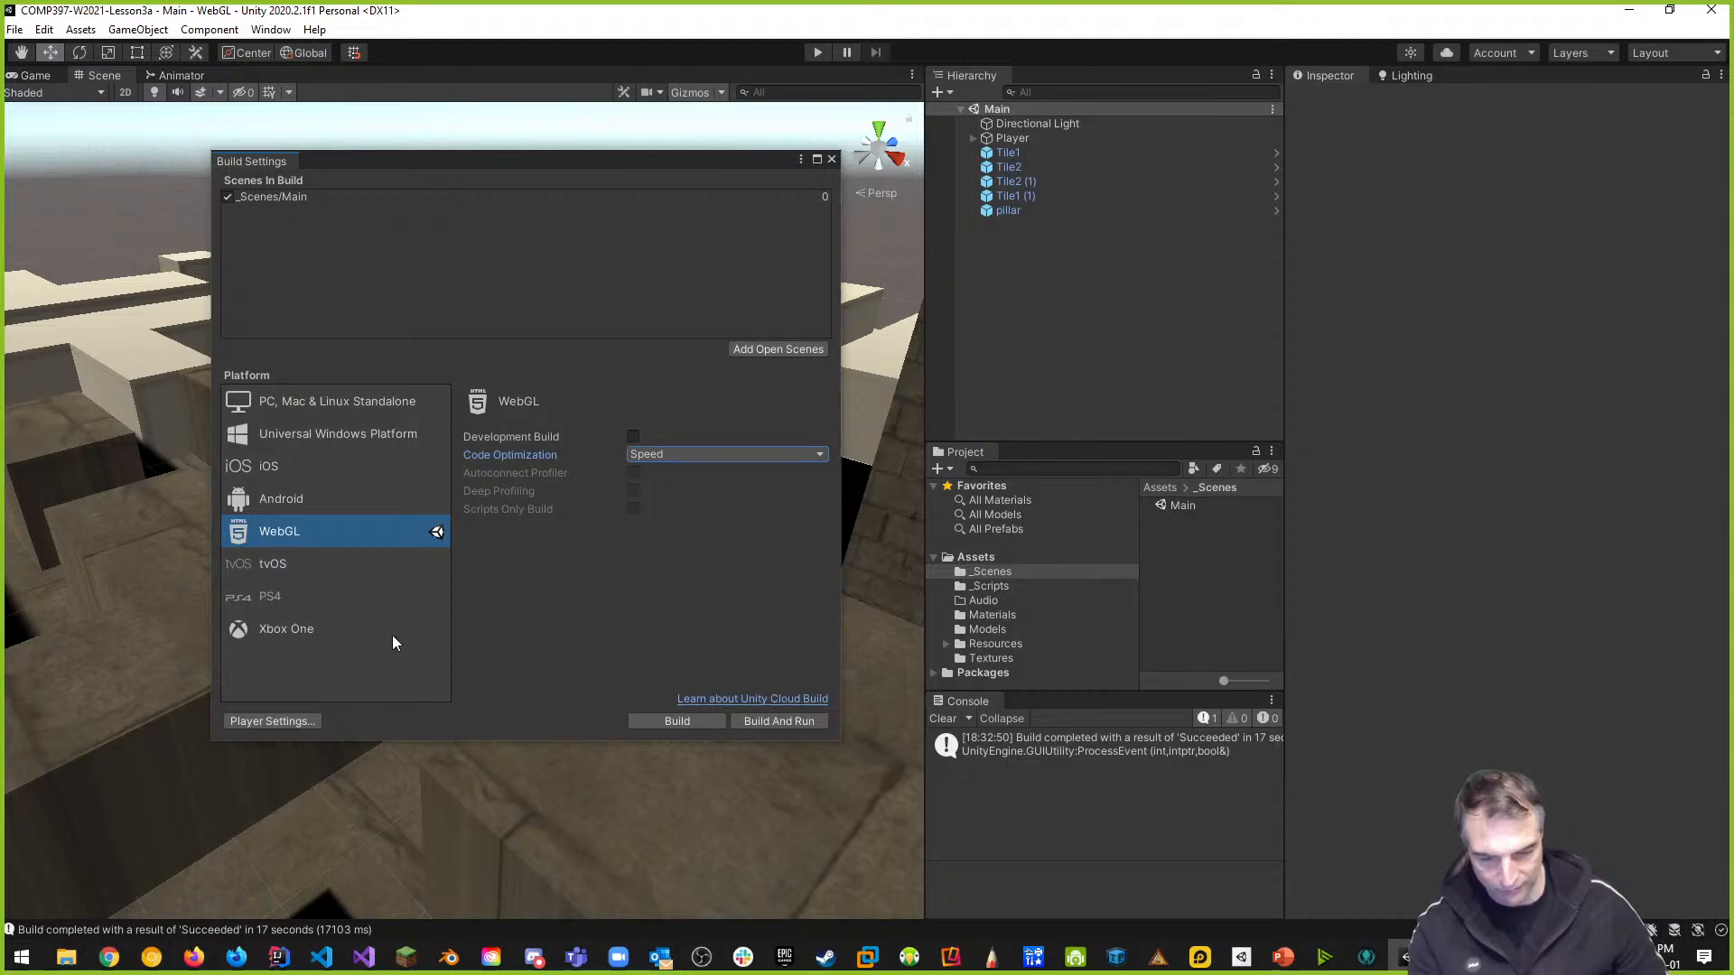
Build and run the WebGL project again into the emptied Builds folder, close the game's browser tab and minimize Chrome
{"action": "left_click", "coordinate": [757, 718]}
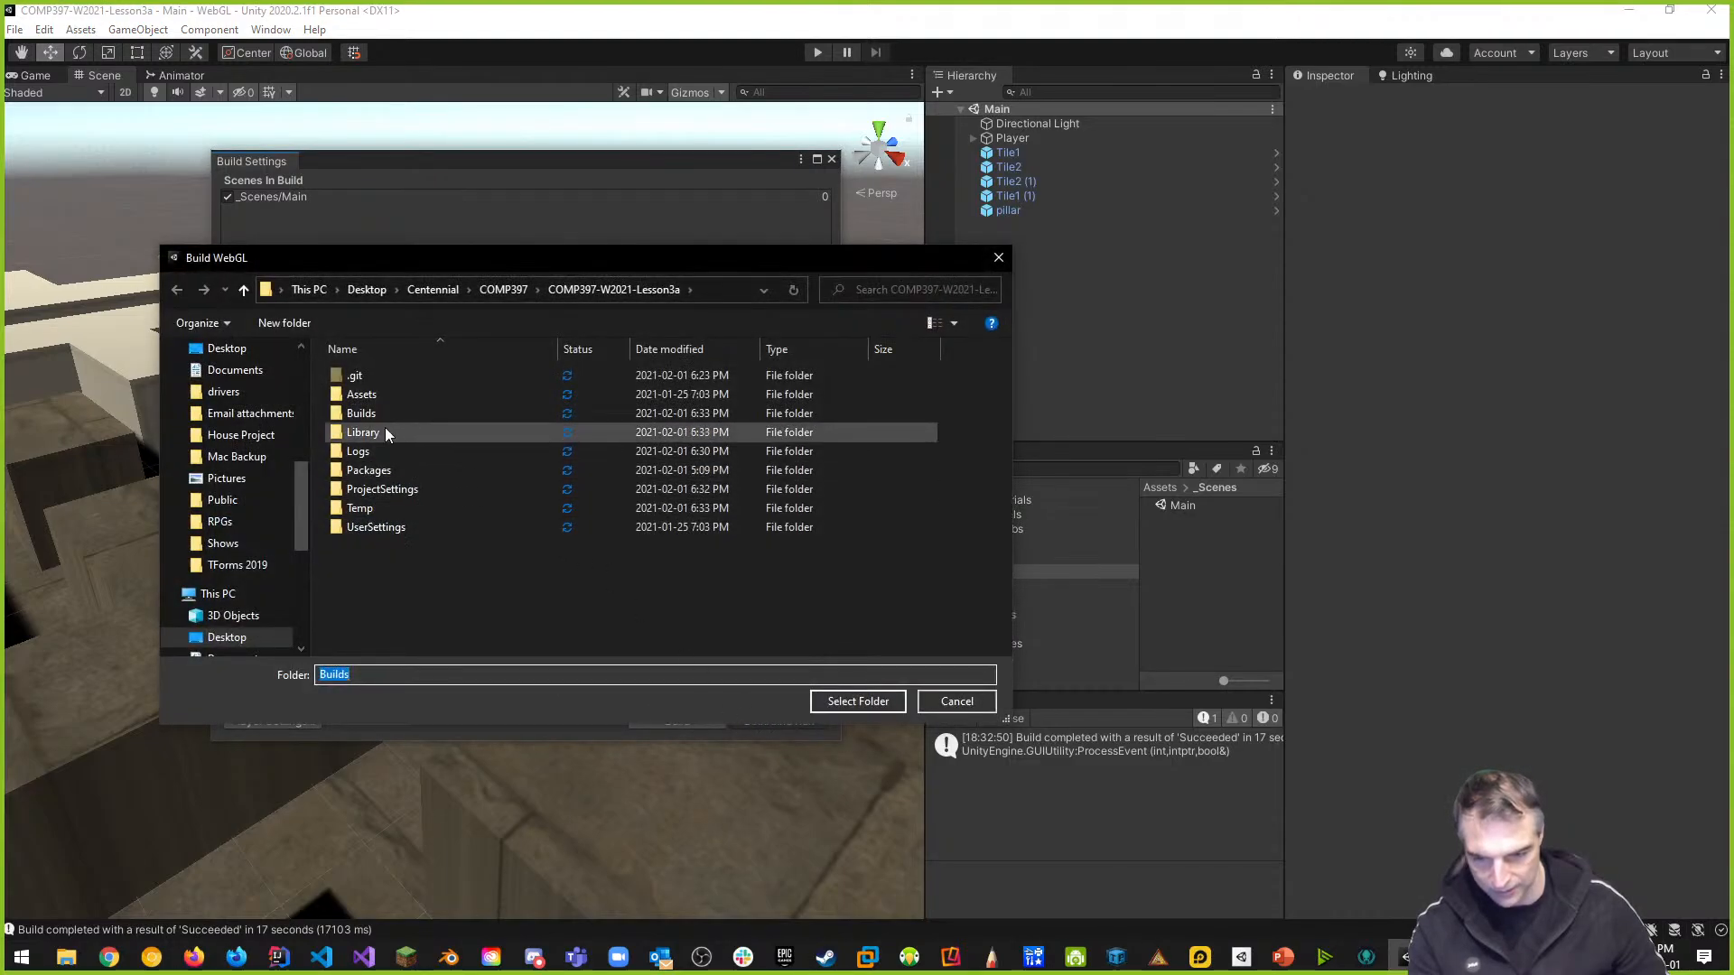
{"action": "double_click", "coordinate": [370, 414]}
{"action": "left_click", "coordinate": [865, 702]}
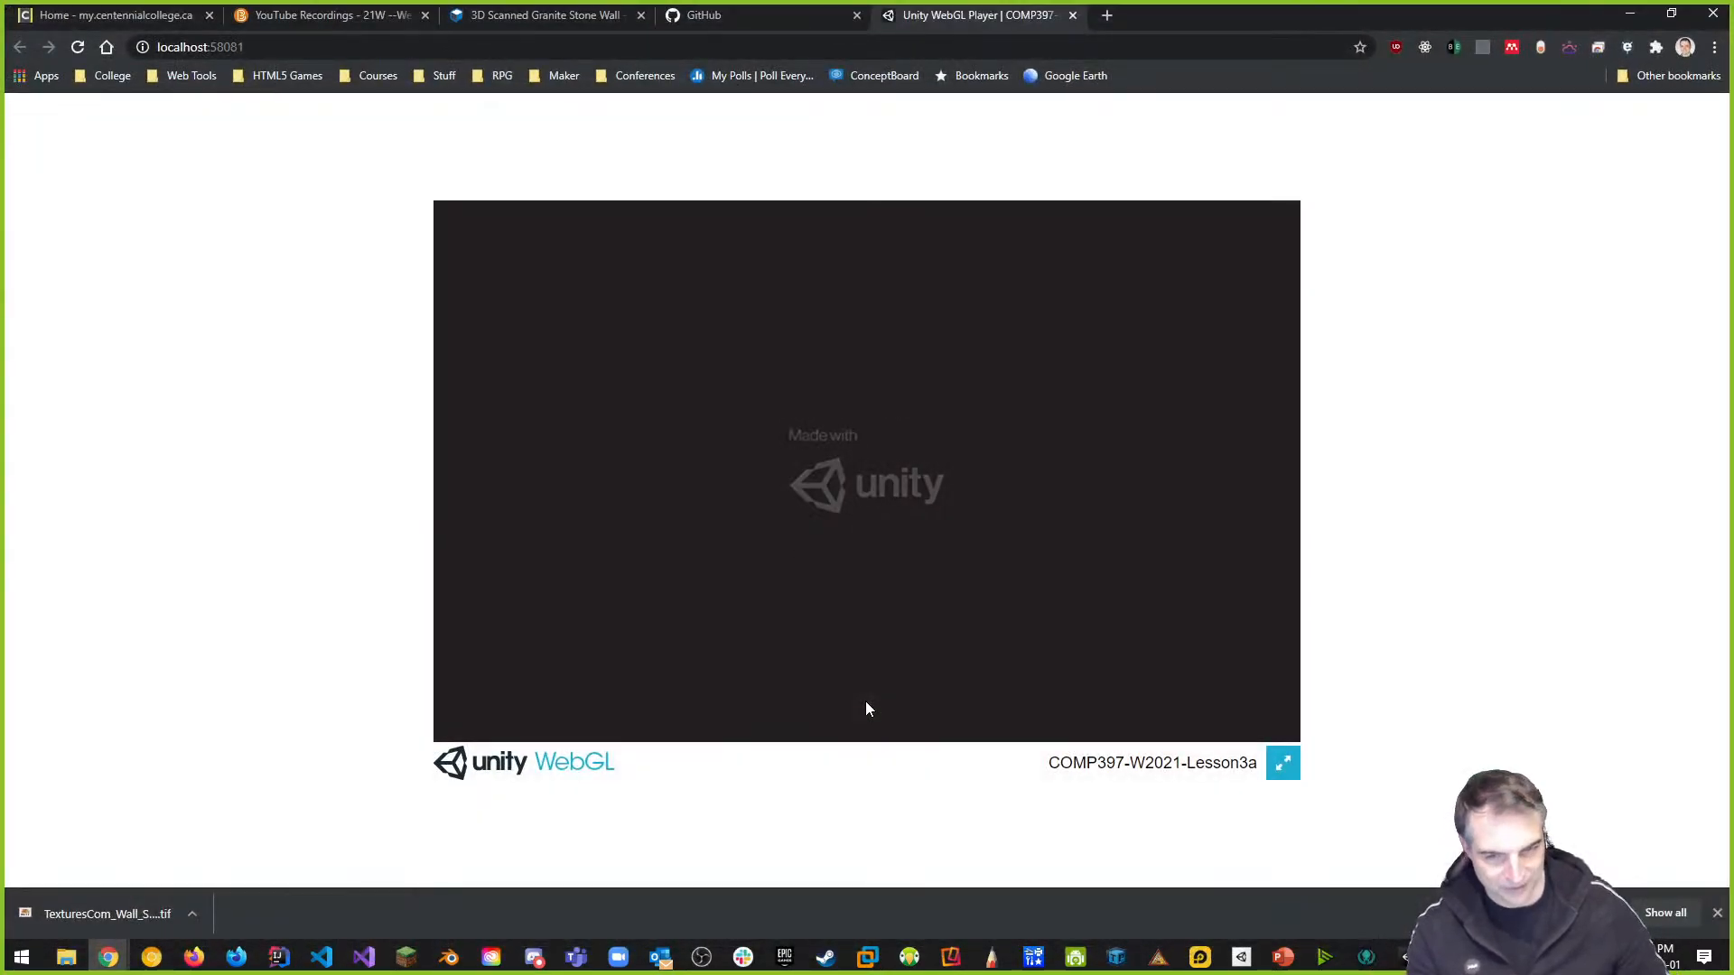
{"action": "left_click", "coordinate": [1073, 16]}
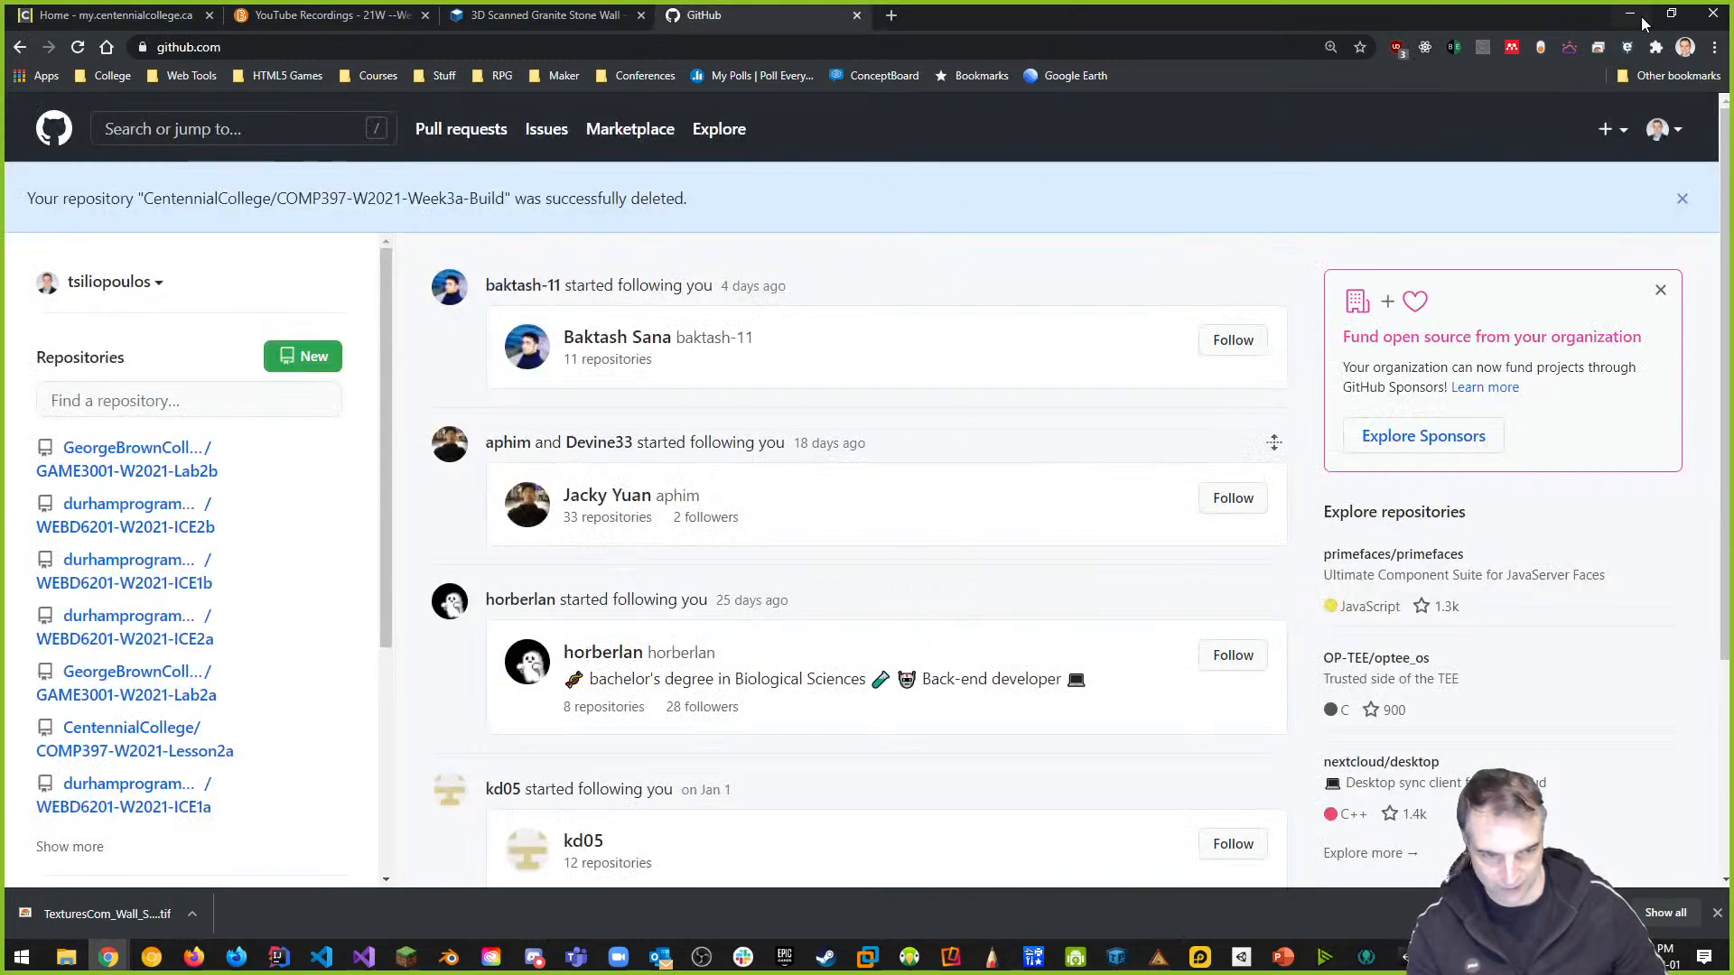
{"action": "left_click", "coordinate": [1633, 14]}
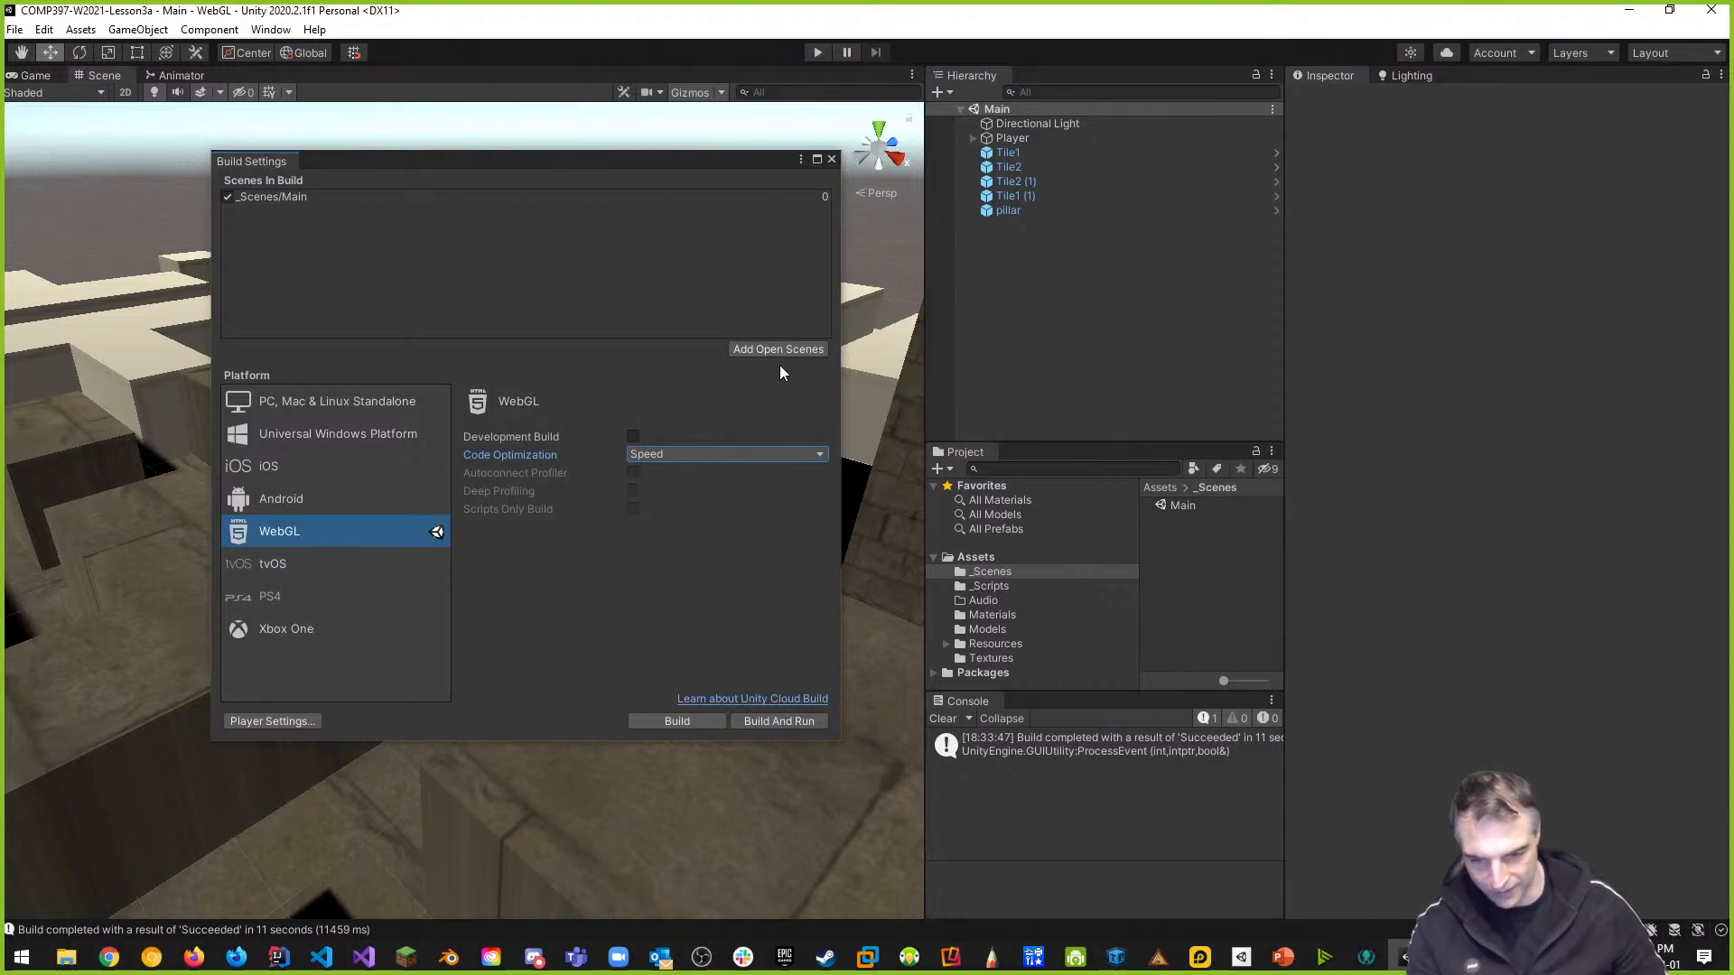
Close the build settings, save the Unity project and quit Unity
{"action": "left_click", "coordinate": [832, 160]}
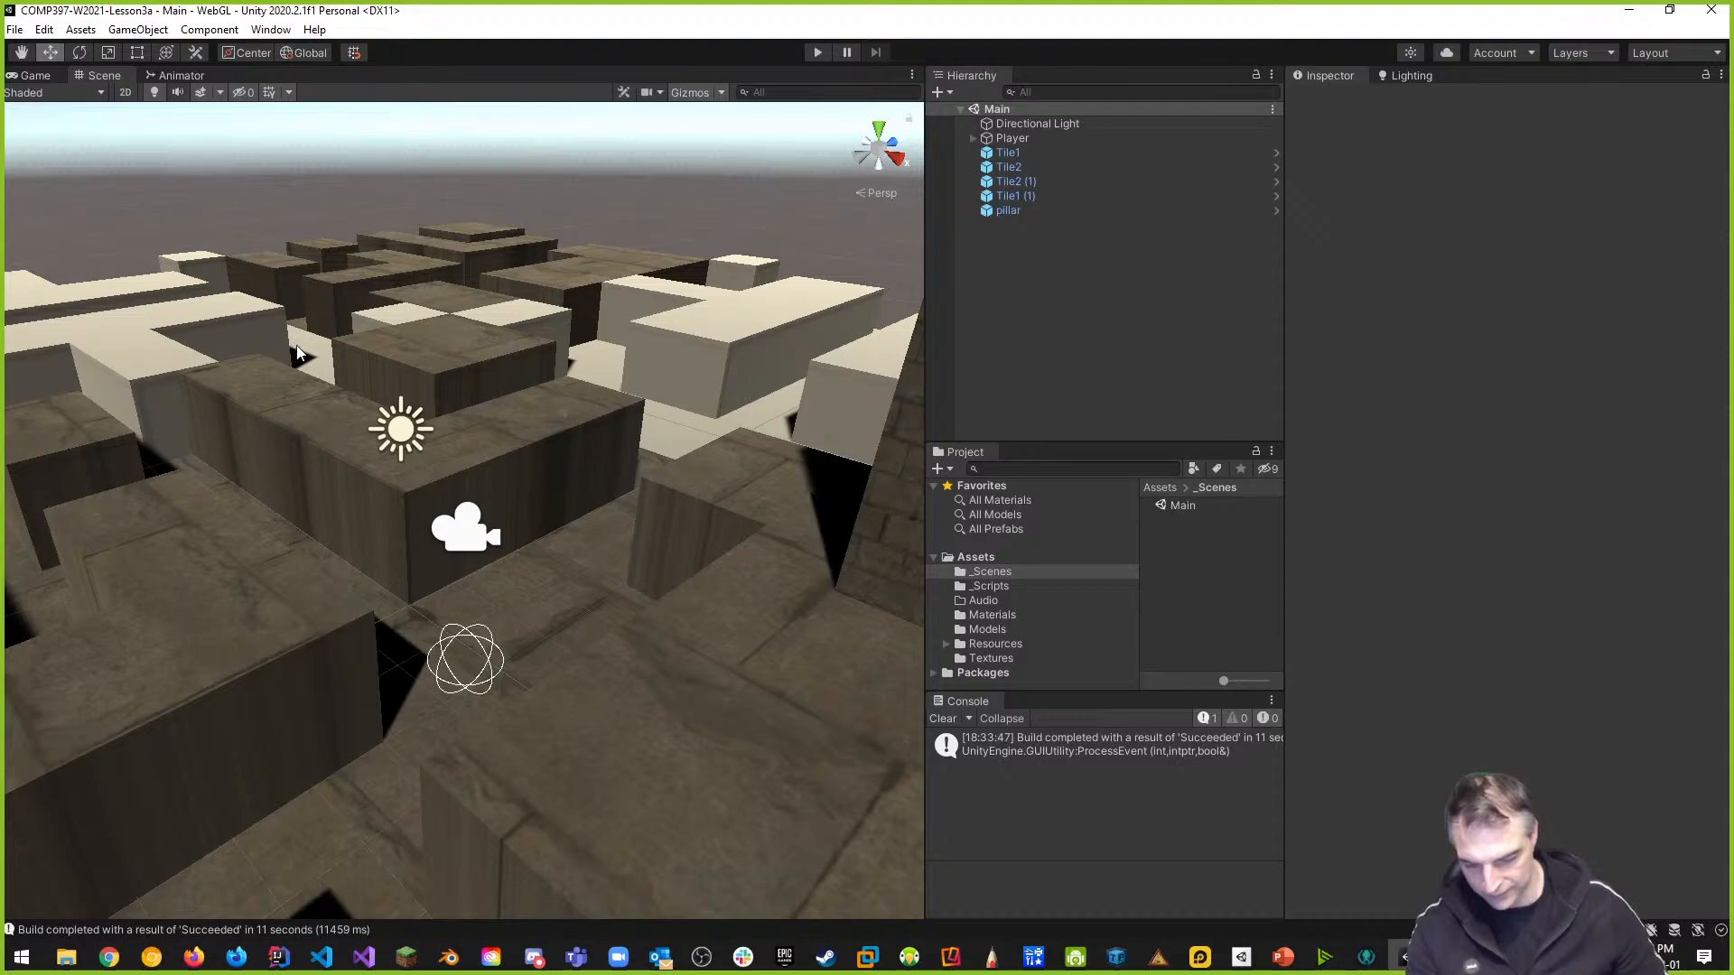
{"action": "left_click", "coordinate": [15, 30]}
{"action": "left_click", "coordinate": [15, 30]}
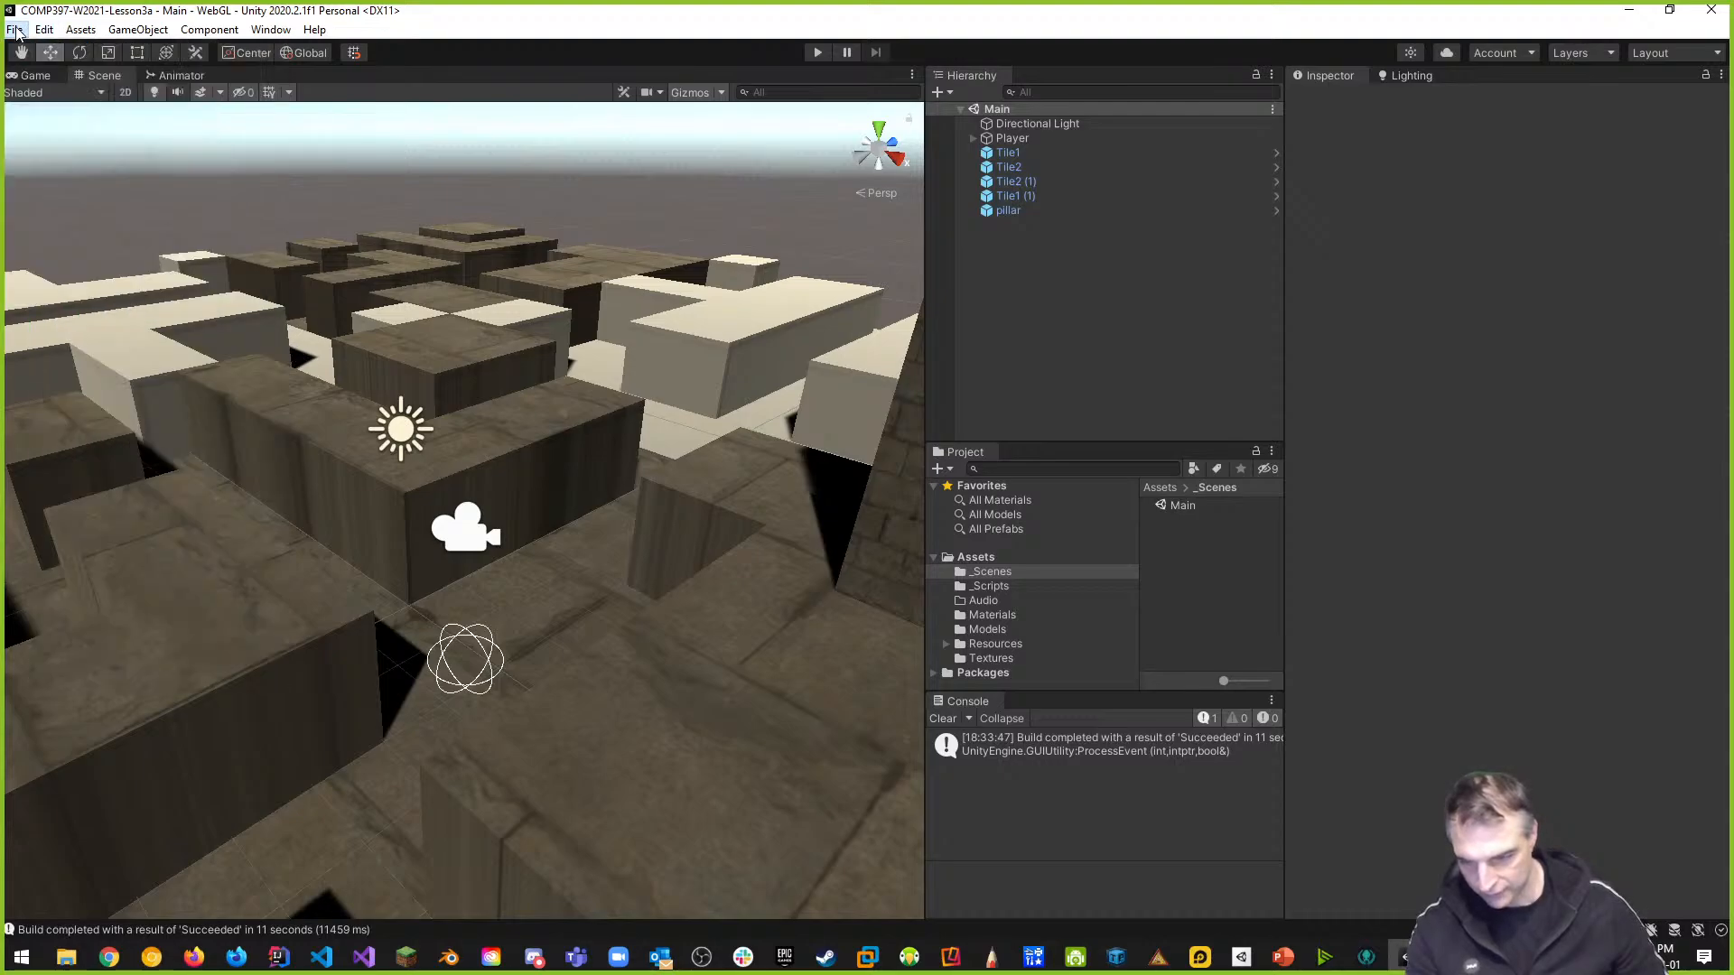
{"action": "left_click", "coordinate": [16, 31]}
{"action": "left_click", "coordinate": [18, 33]}
{"action": "left_click", "coordinate": [20, 33]}
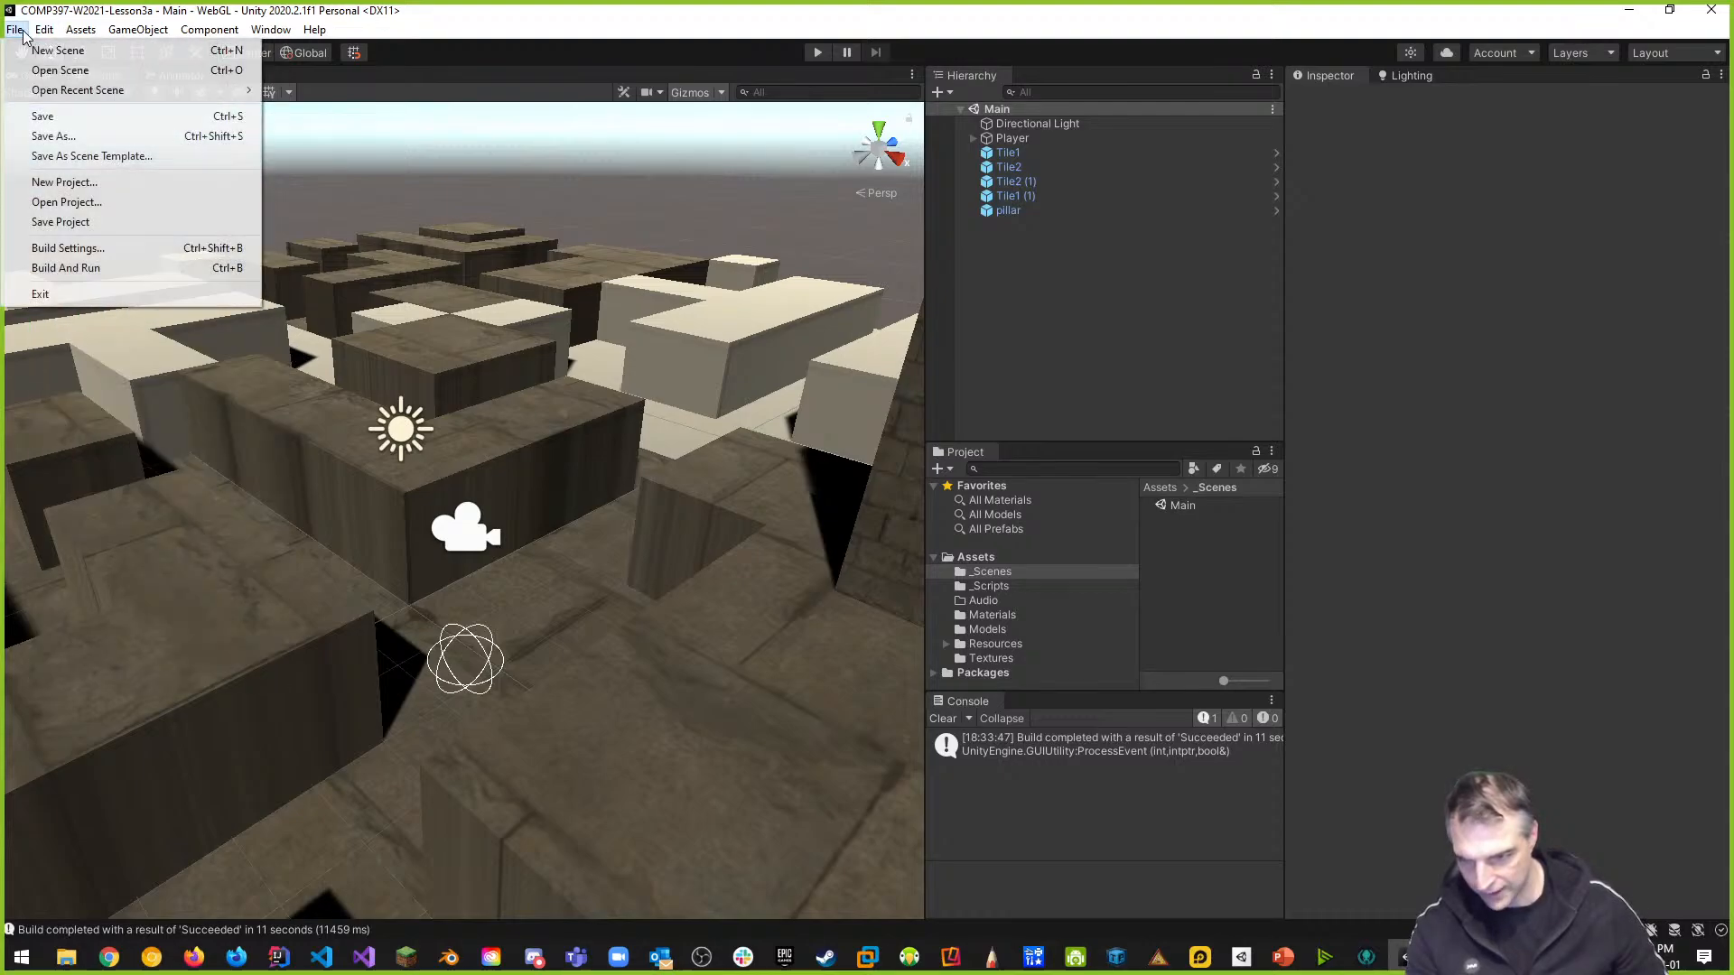
{"action": "left_click", "coordinate": [61, 221]}
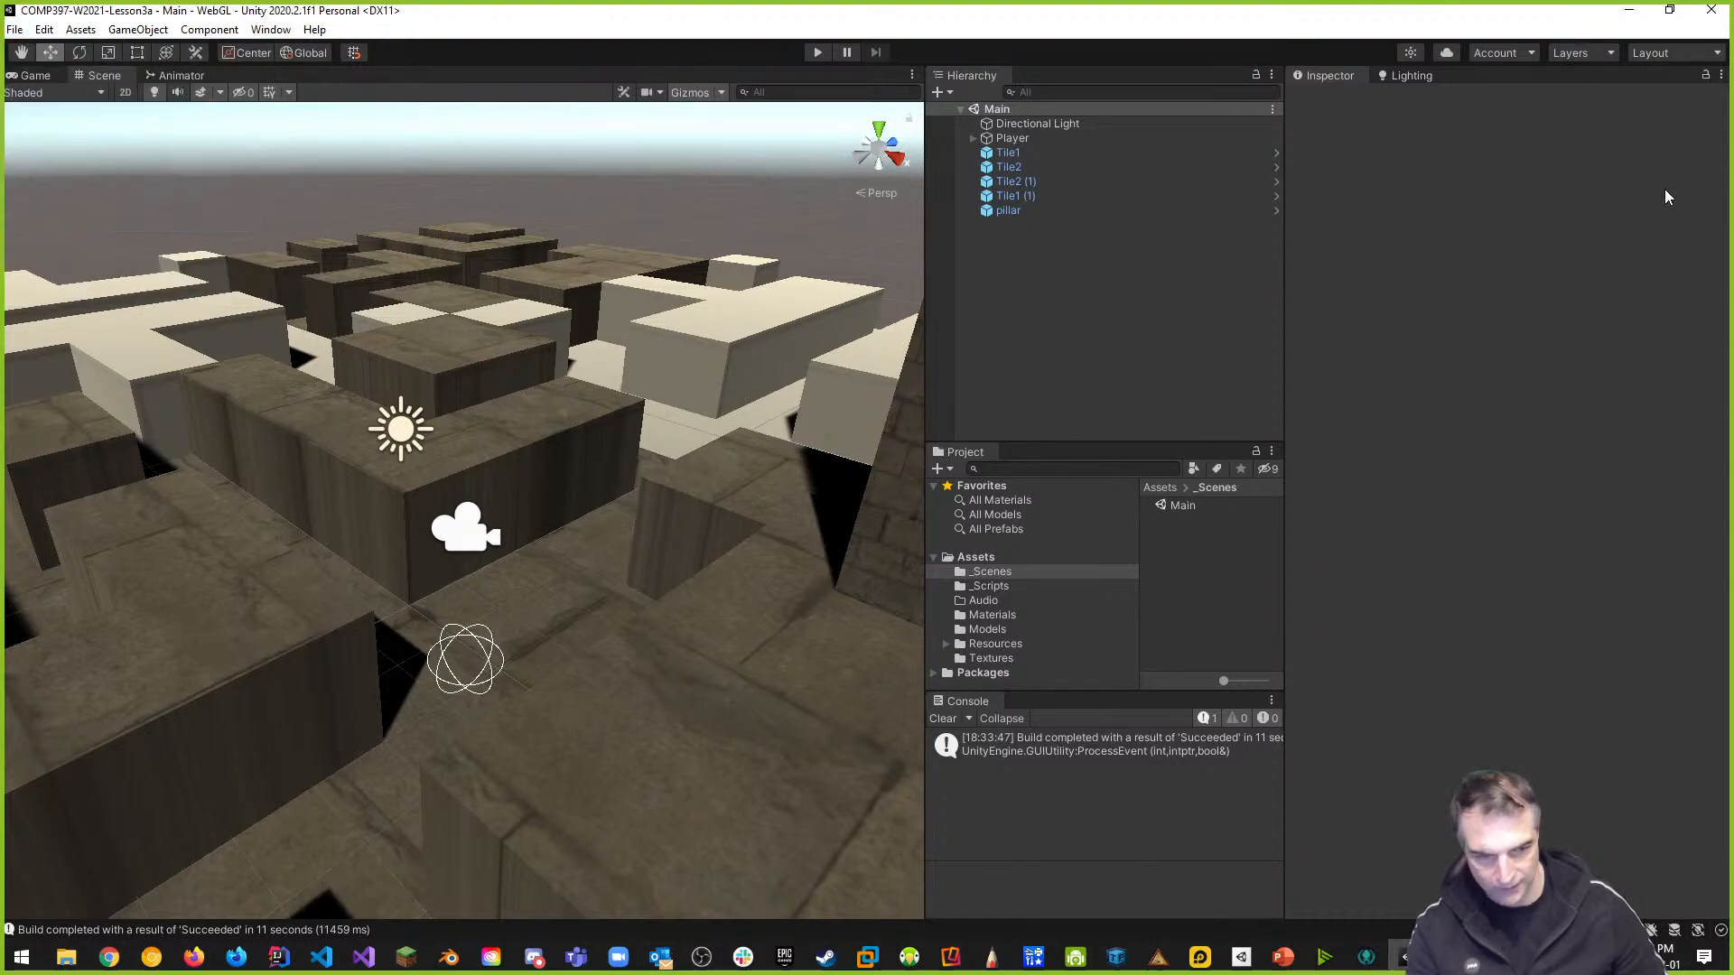
{"action": "left_click", "coordinate": [1715, 16]}
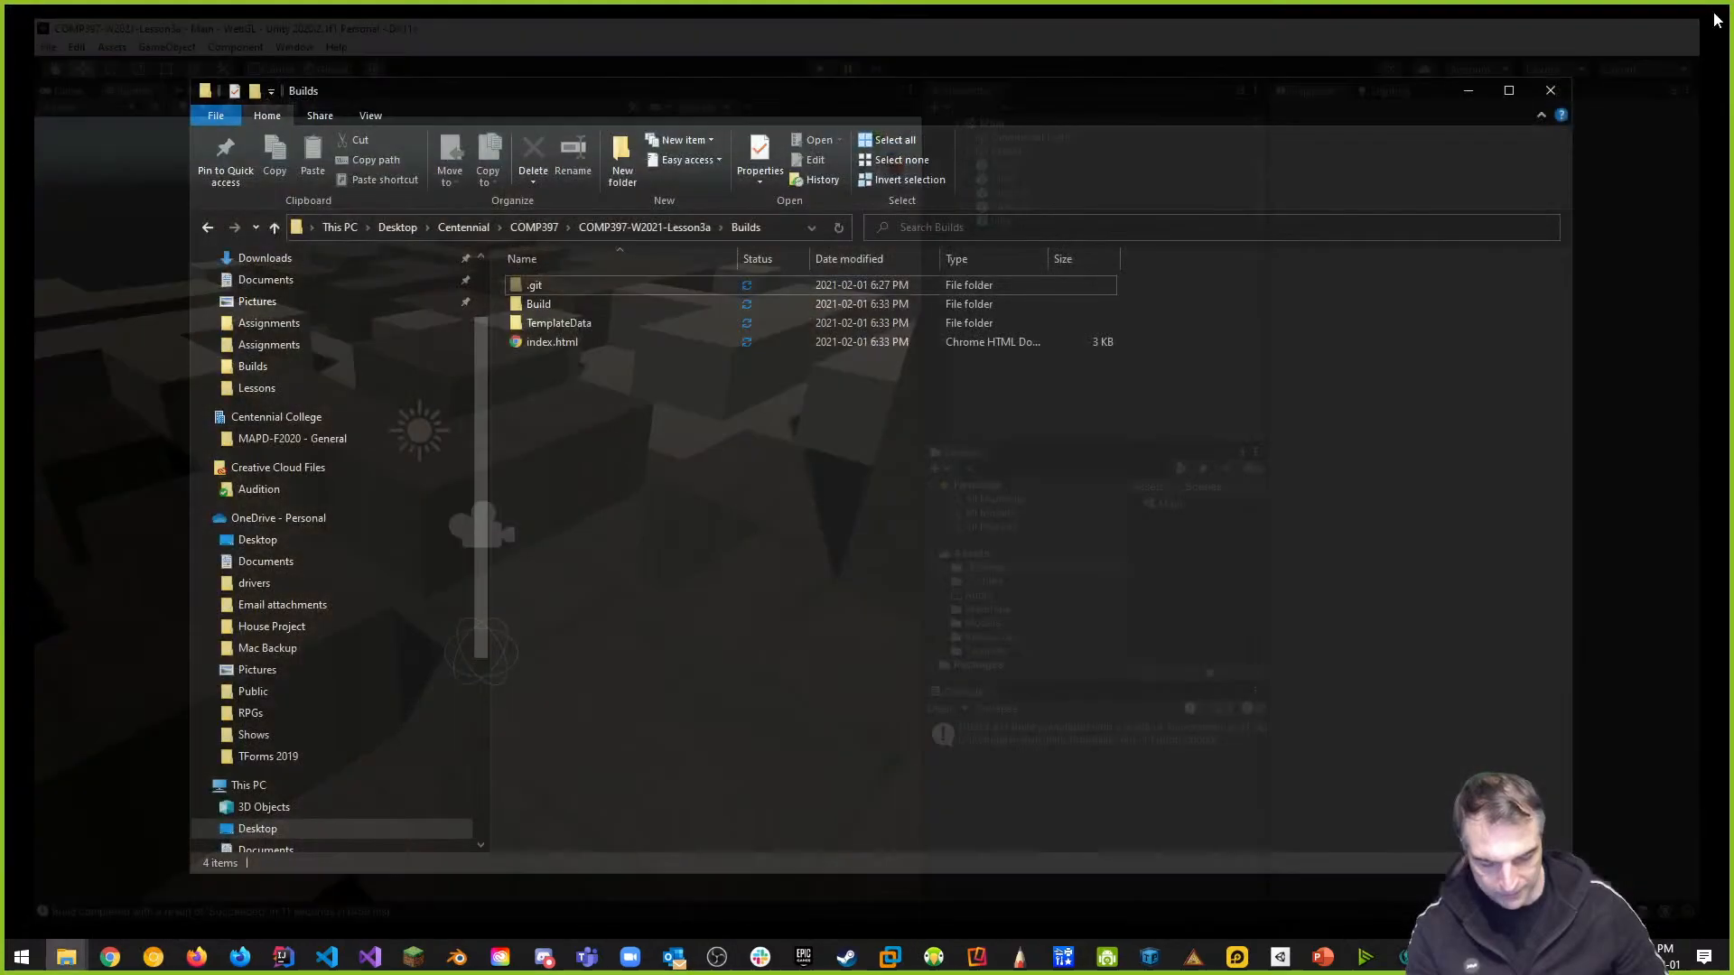
Switch to GitKraken, stage all changes in the Builds repository and commit them with the message "Removed Compression"
{"action": "left_click", "coordinate": [1407, 957]}
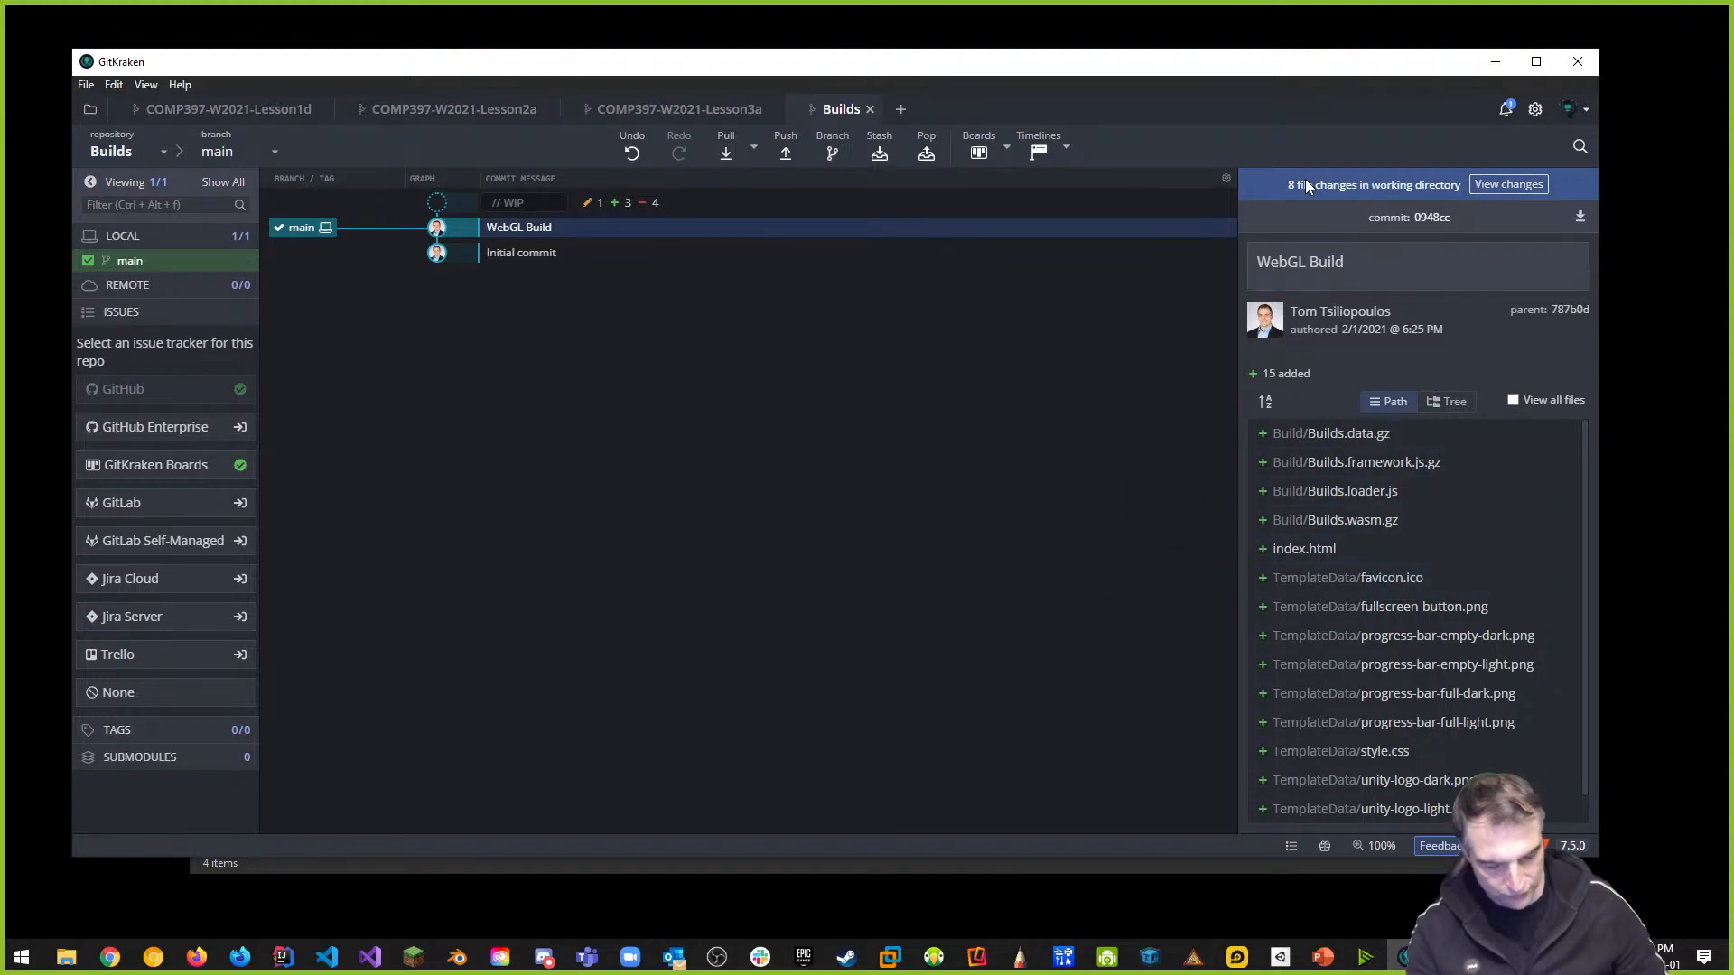
{"action": "left_click", "coordinate": [1517, 185]}
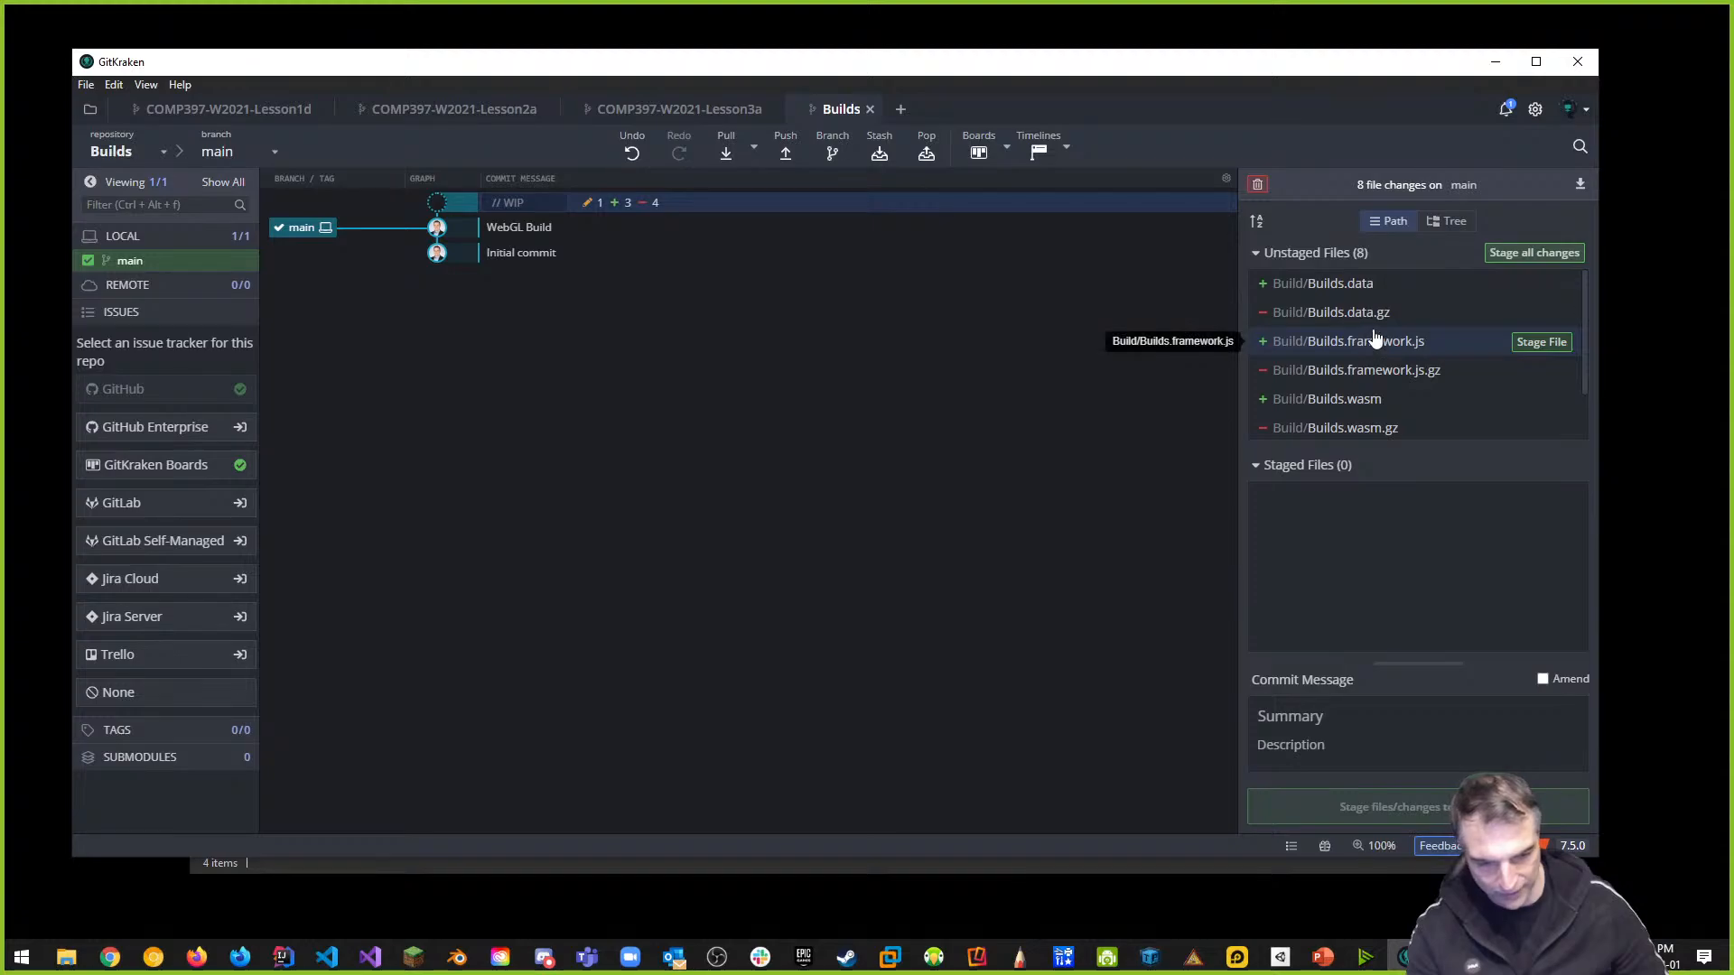
{"action": "left_click", "coordinate": [1533, 253]}
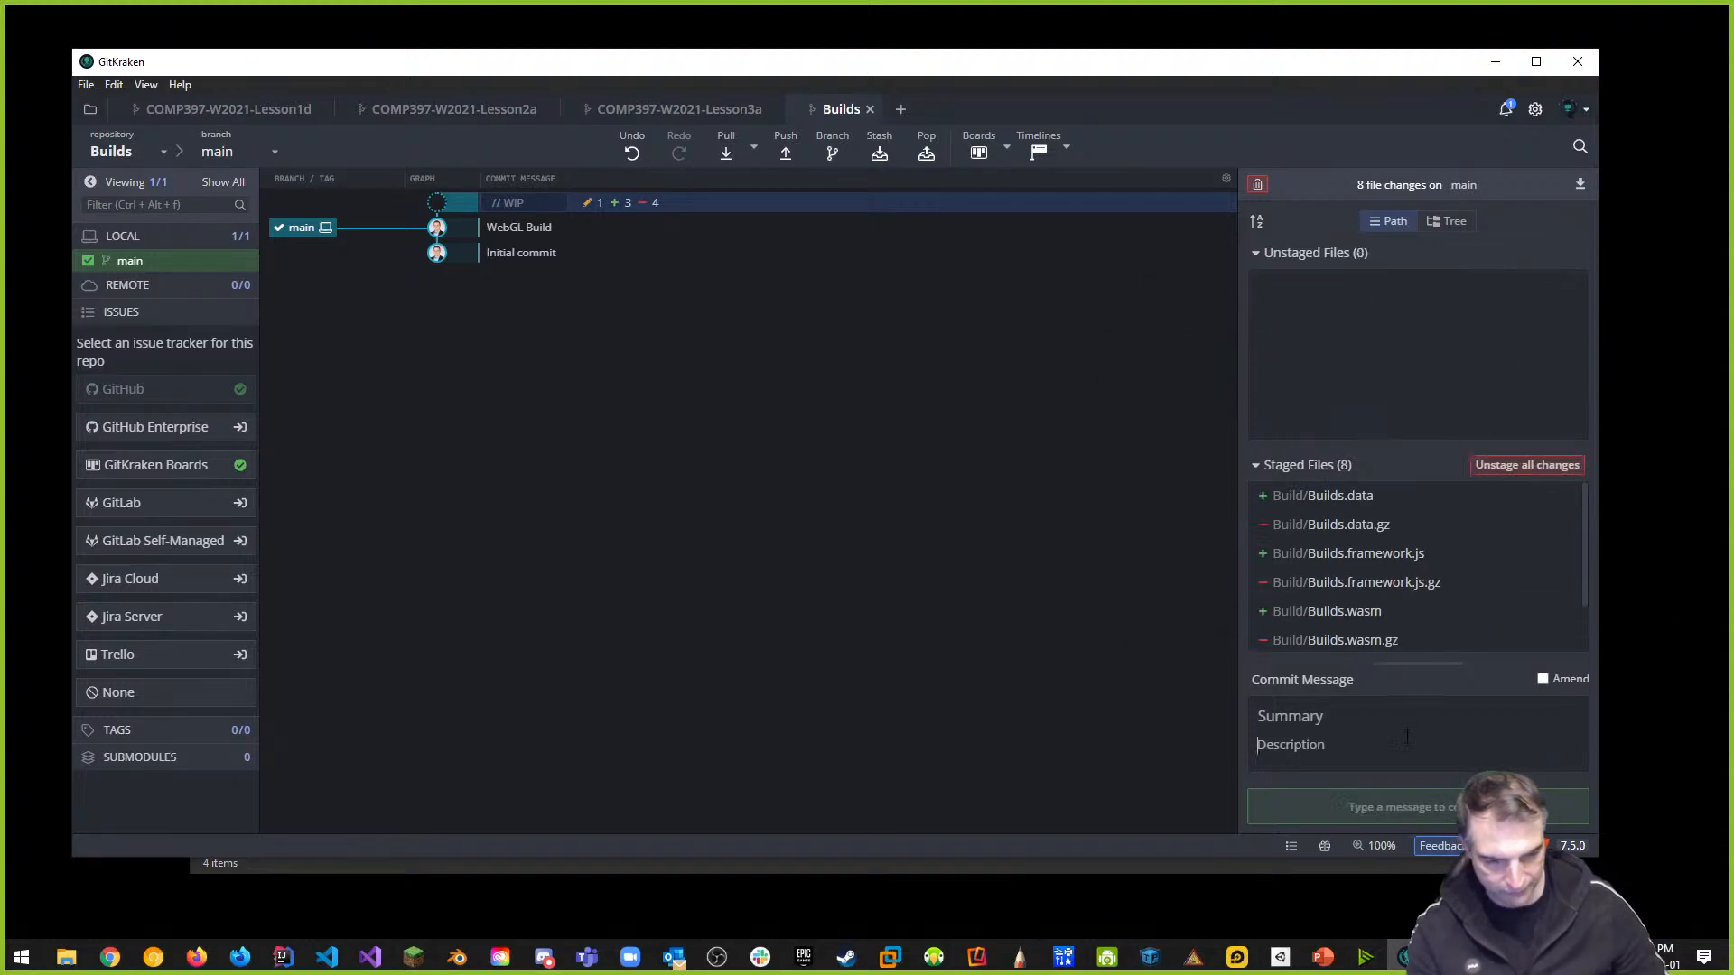
{"action": "left_click", "coordinate": [1406, 744]}
{"action": "type", "text": "Removed "}
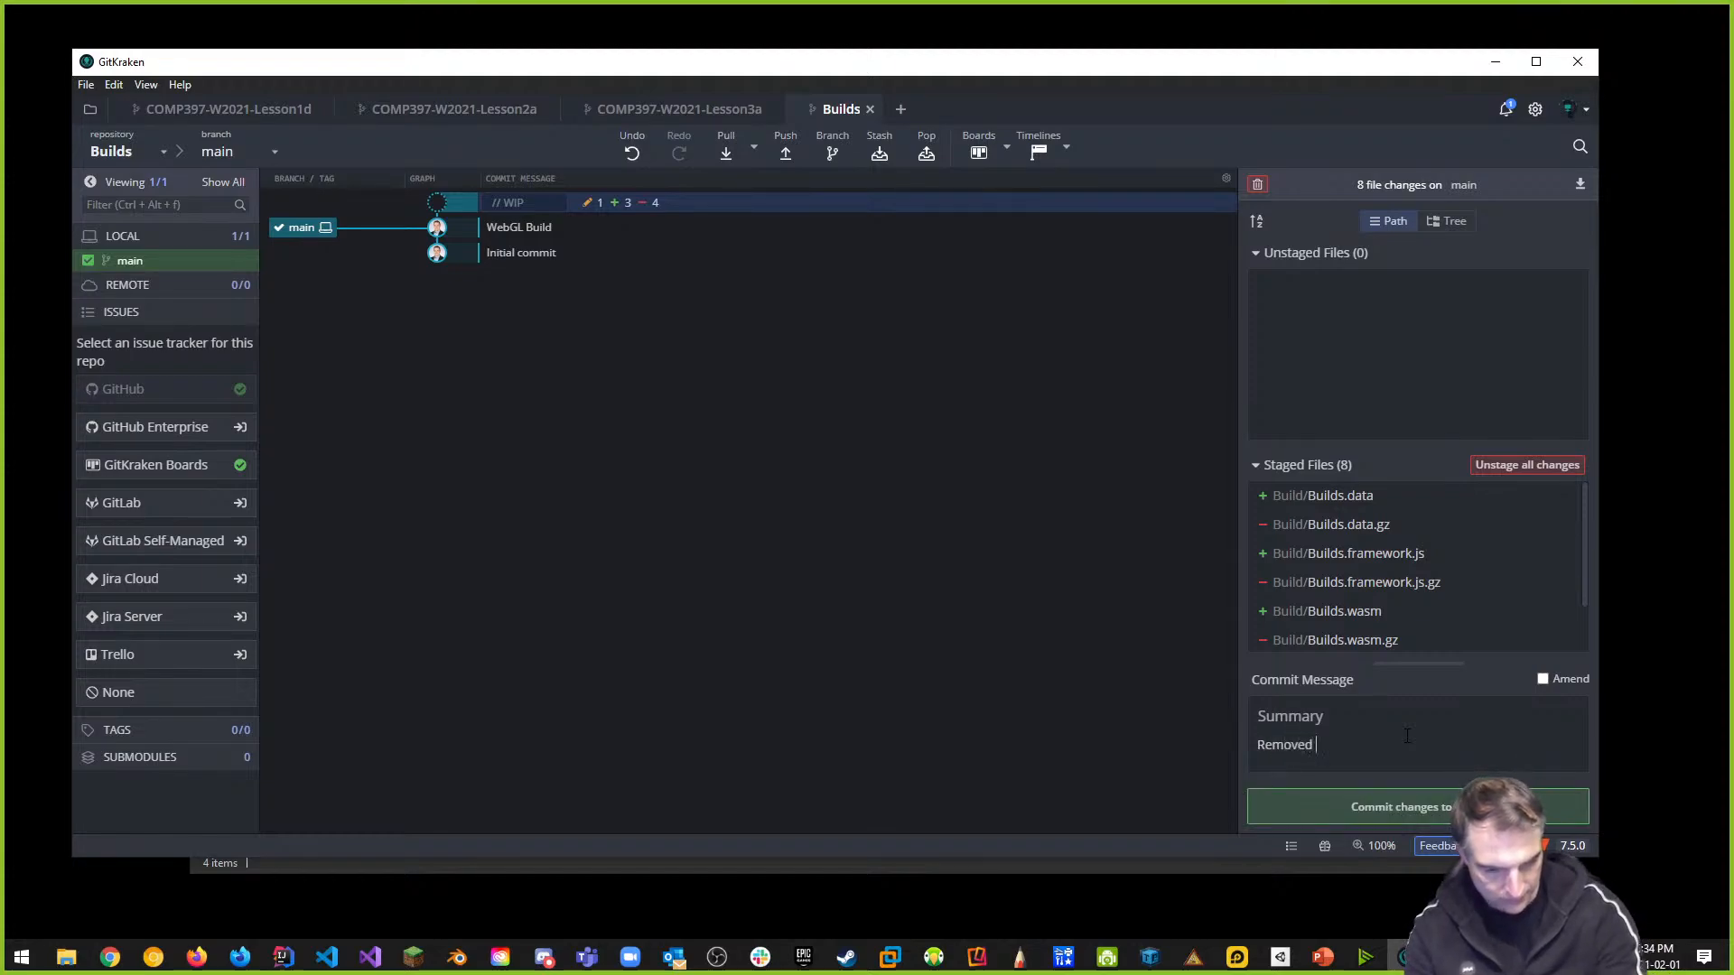
{"action": "type", "text": "Compression"}
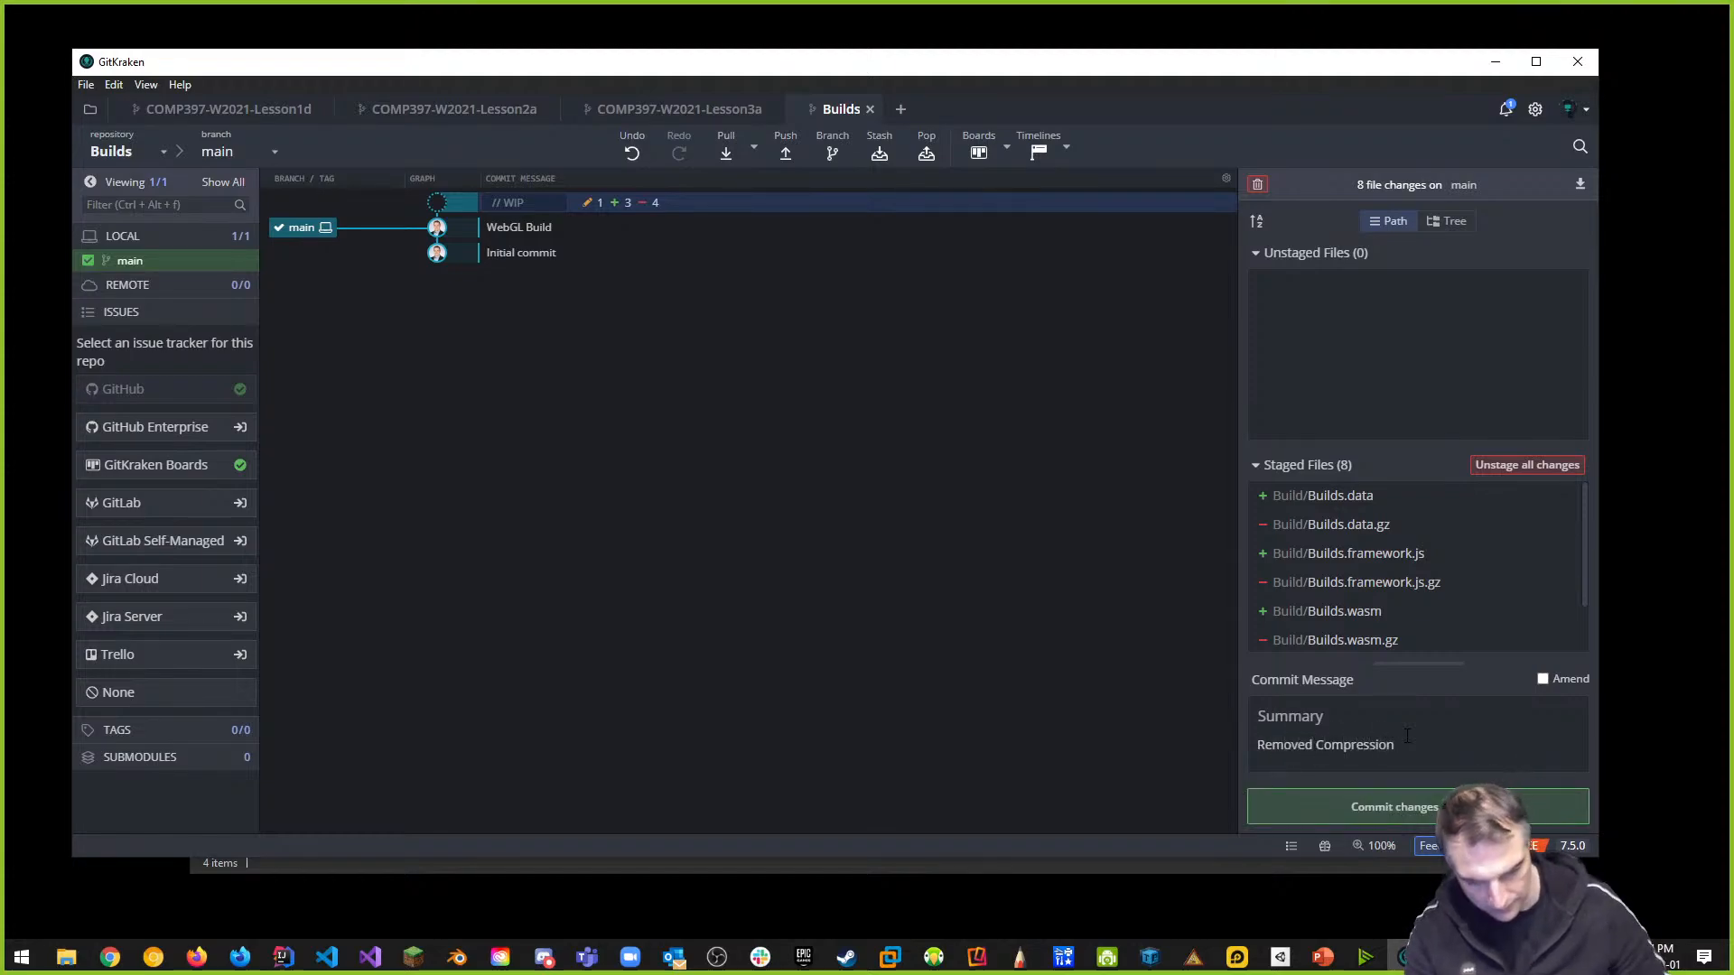
{"action": "left_click", "coordinate": [1413, 806]}
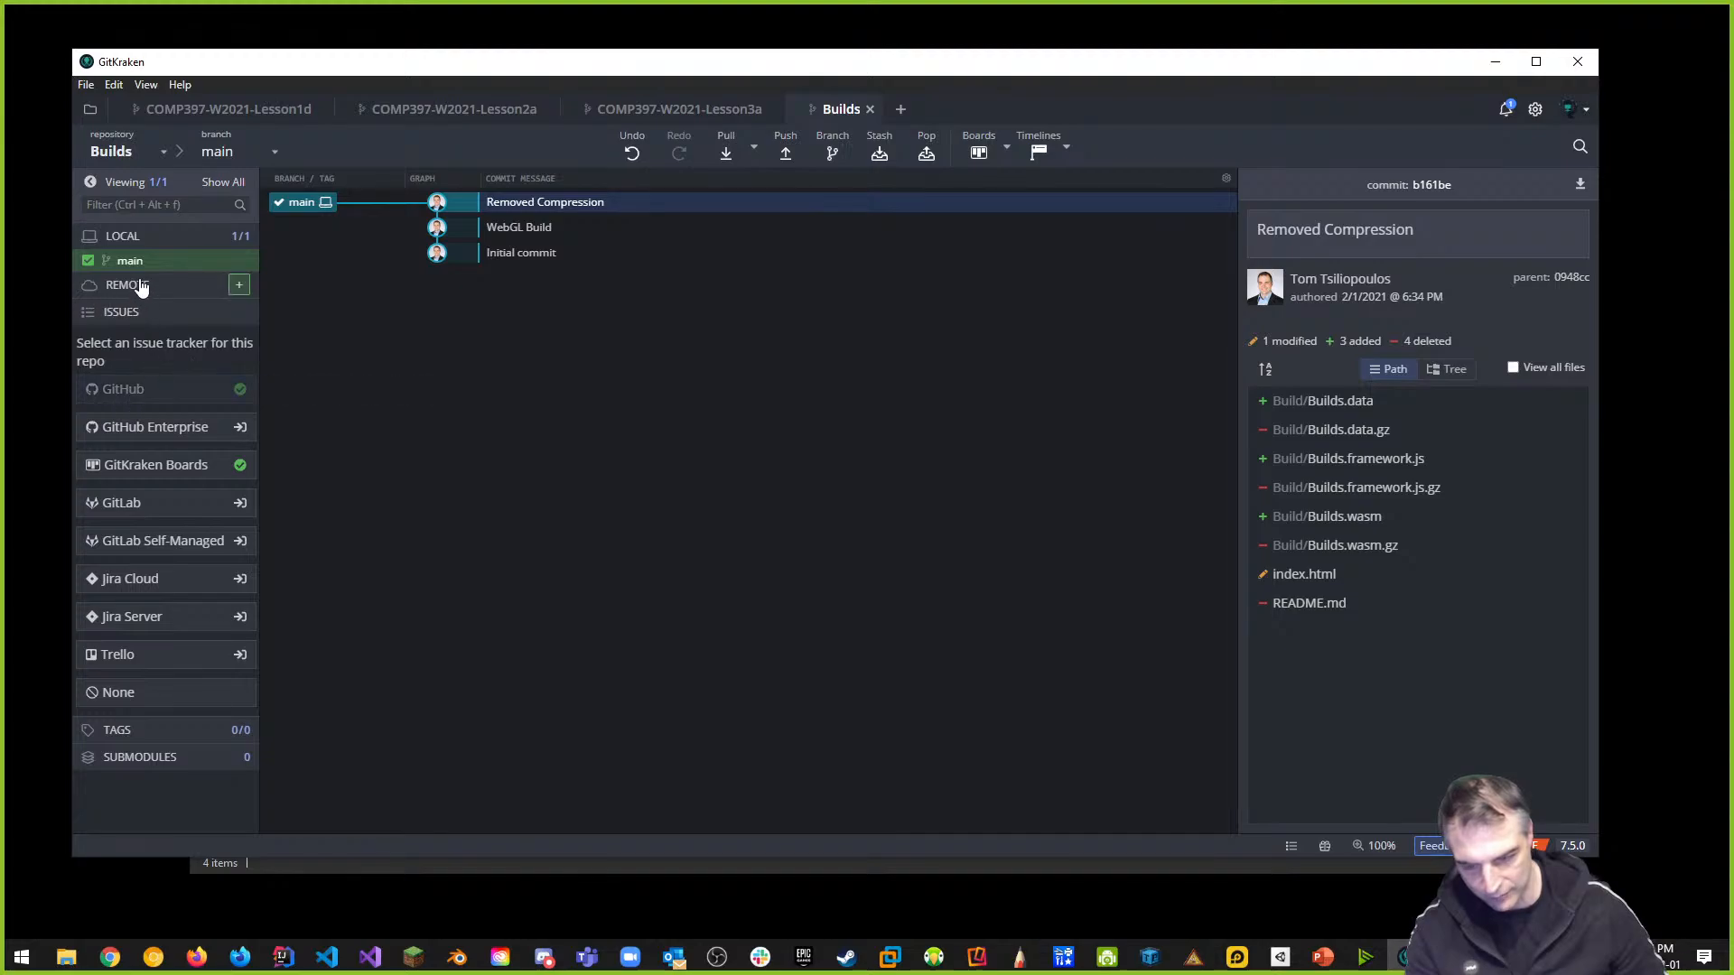
Add a public GitHub remote named COMP397-W2021-Week3-Build under the CentennialCollege account and push the local refs
{"action": "left_click", "coordinate": [793, 153]}
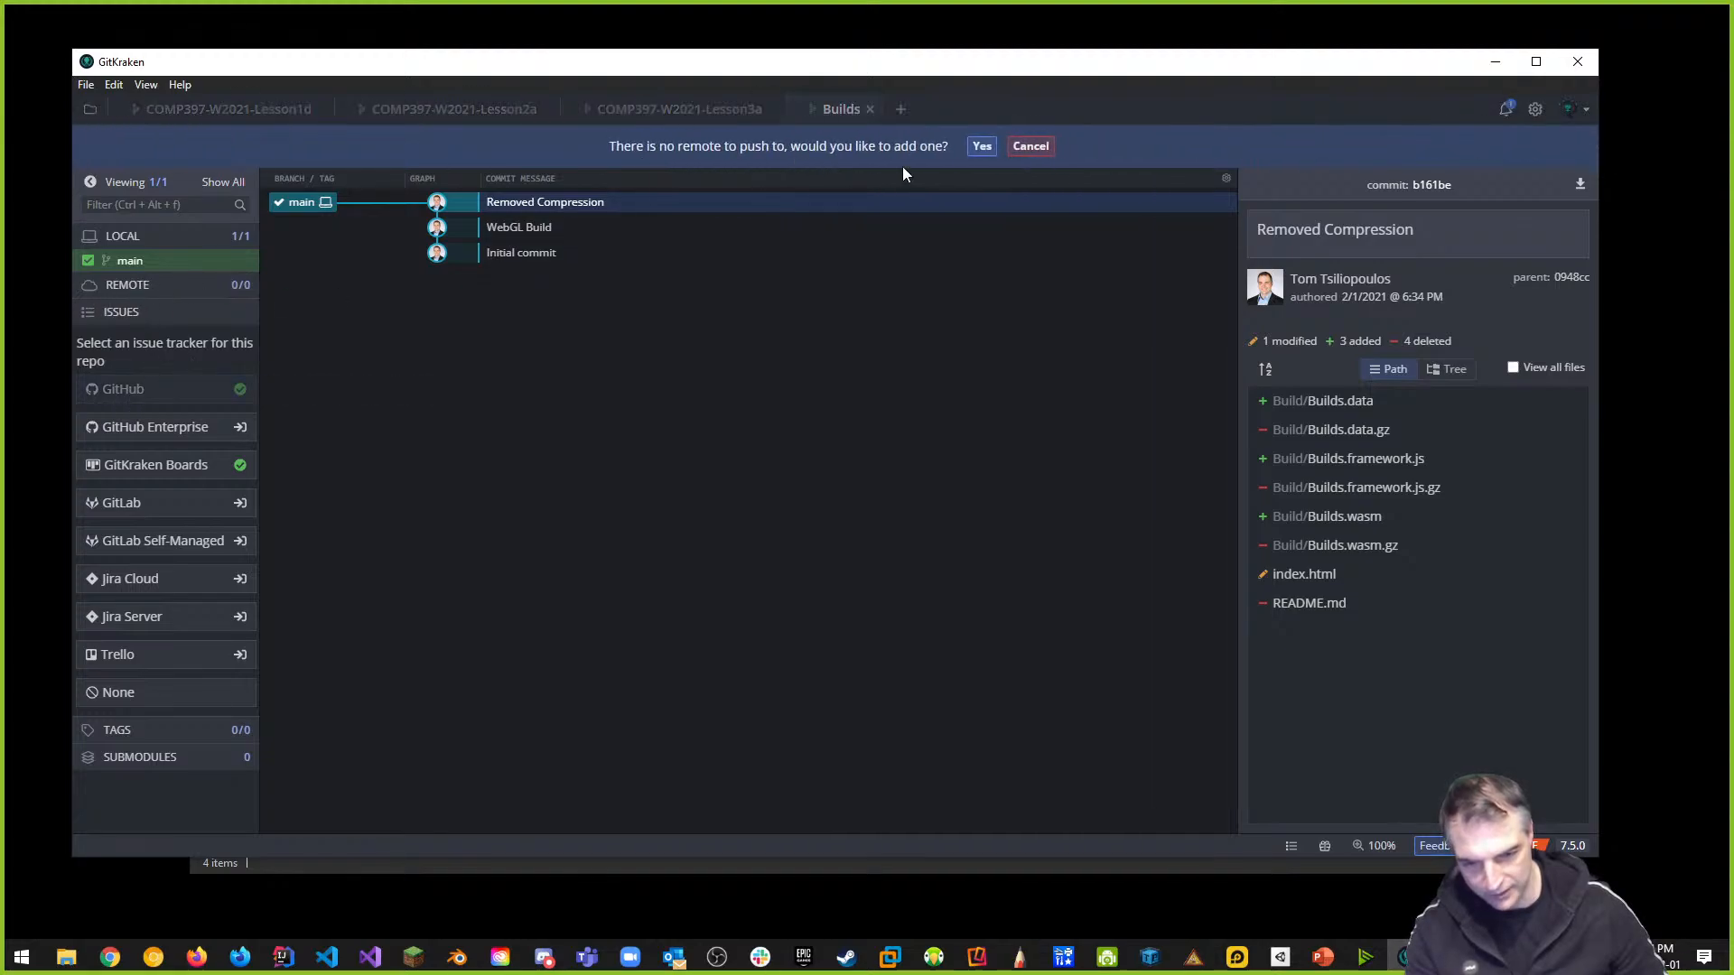
{"action": "left_click", "coordinate": [981, 146]}
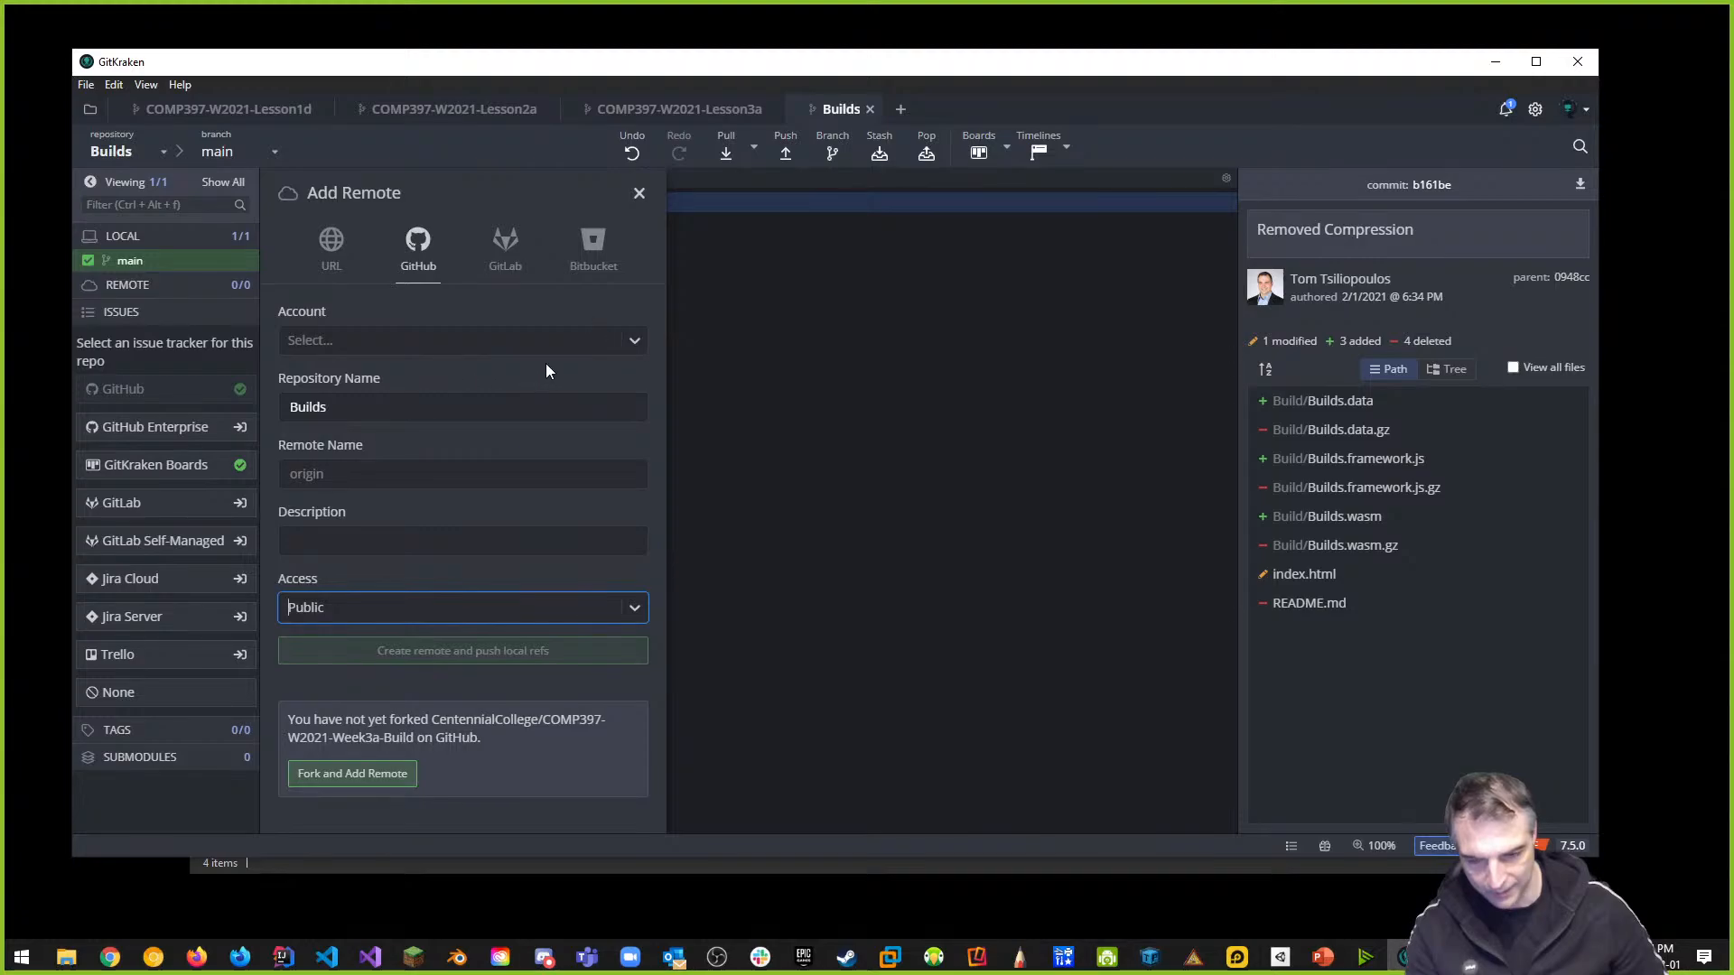
{"action": "left_click", "coordinate": [578, 341]}
{"action": "left_click", "coordinate": [388, 455]}
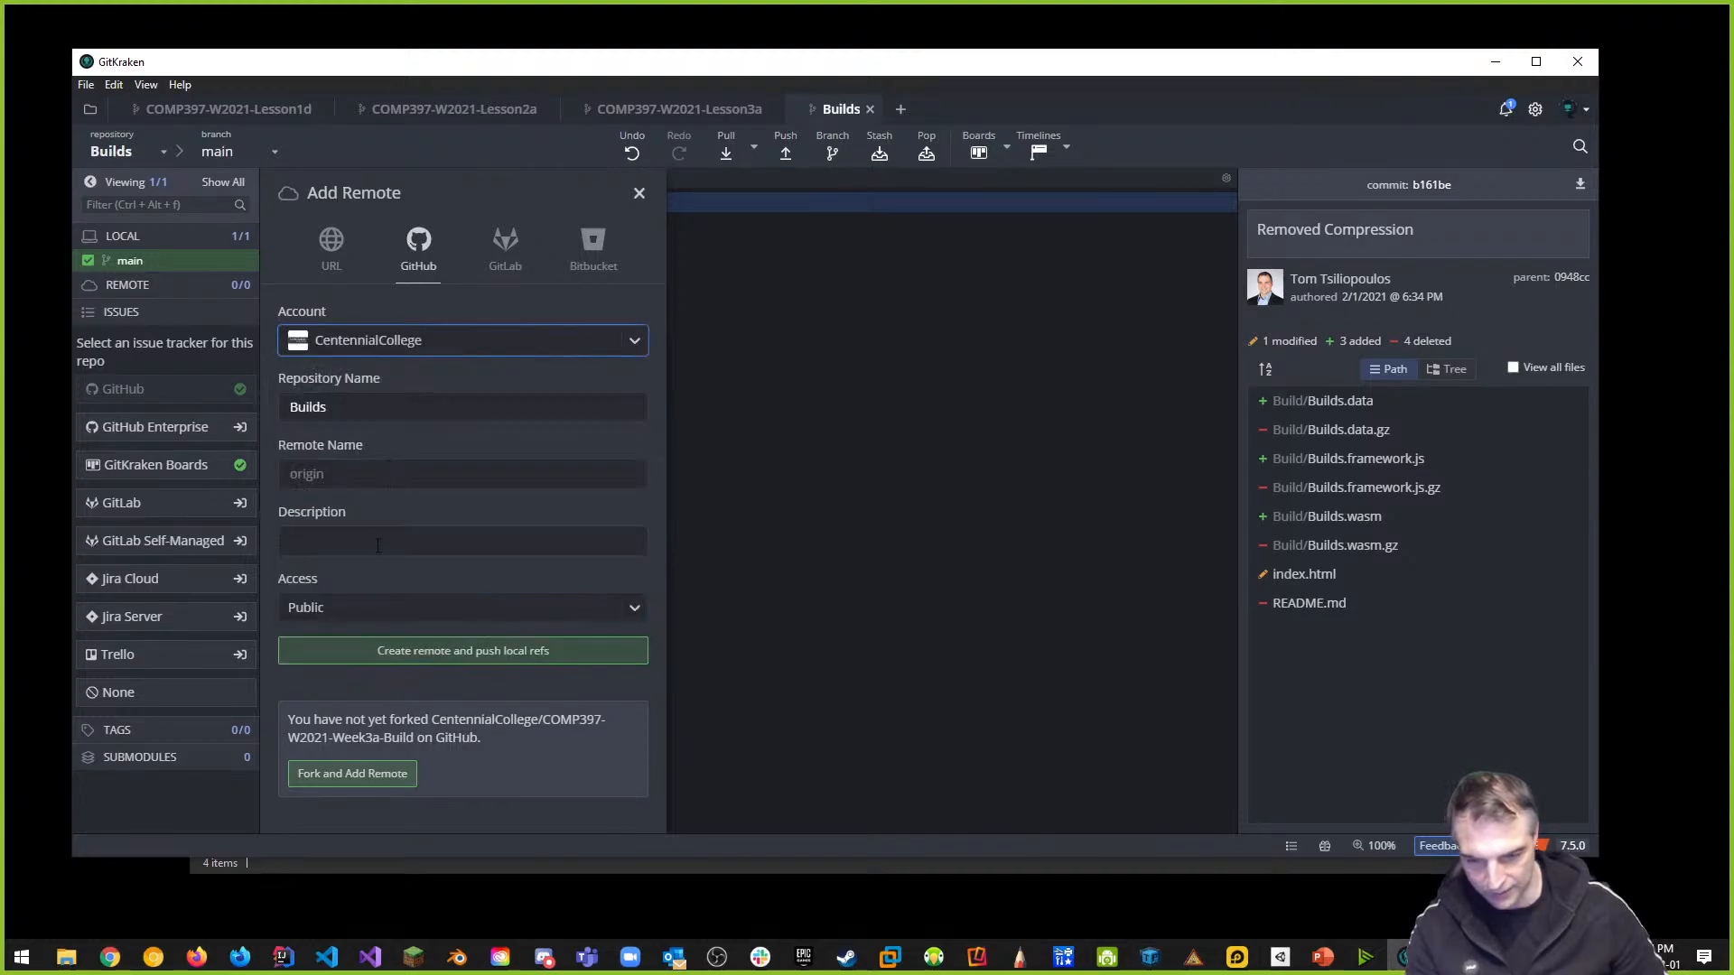
{"action": "key", "text": "Tab"}
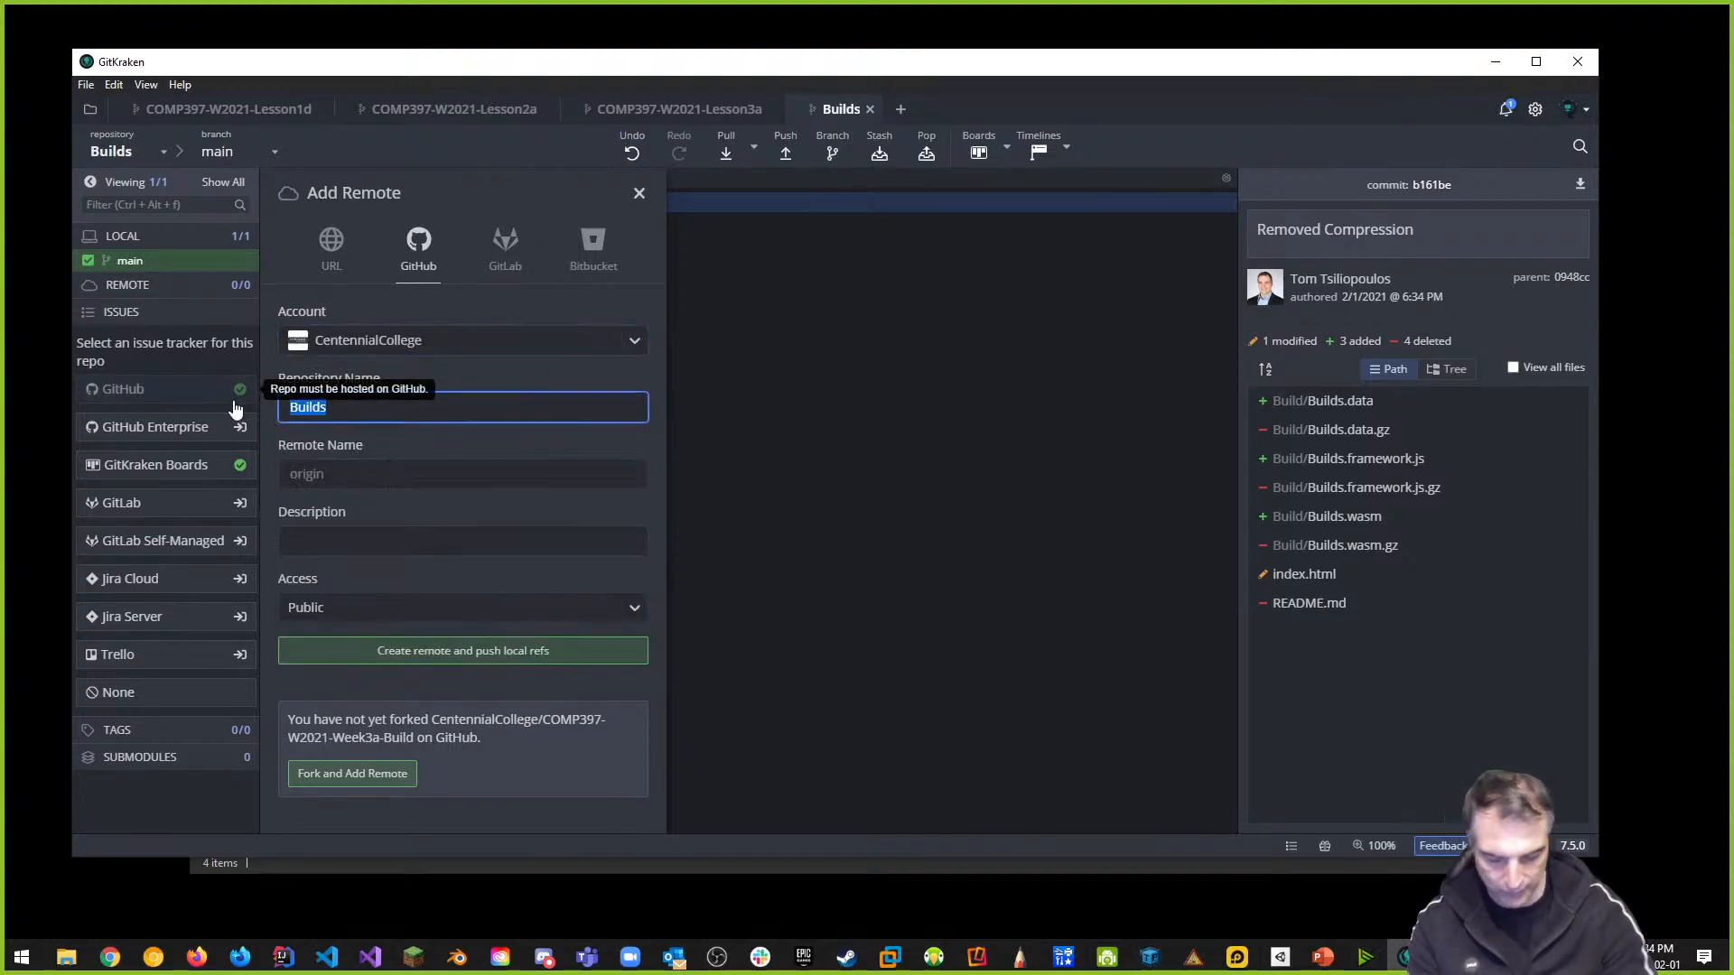
{"action": "type", "text": "COMP397-W2021-Week3-"}
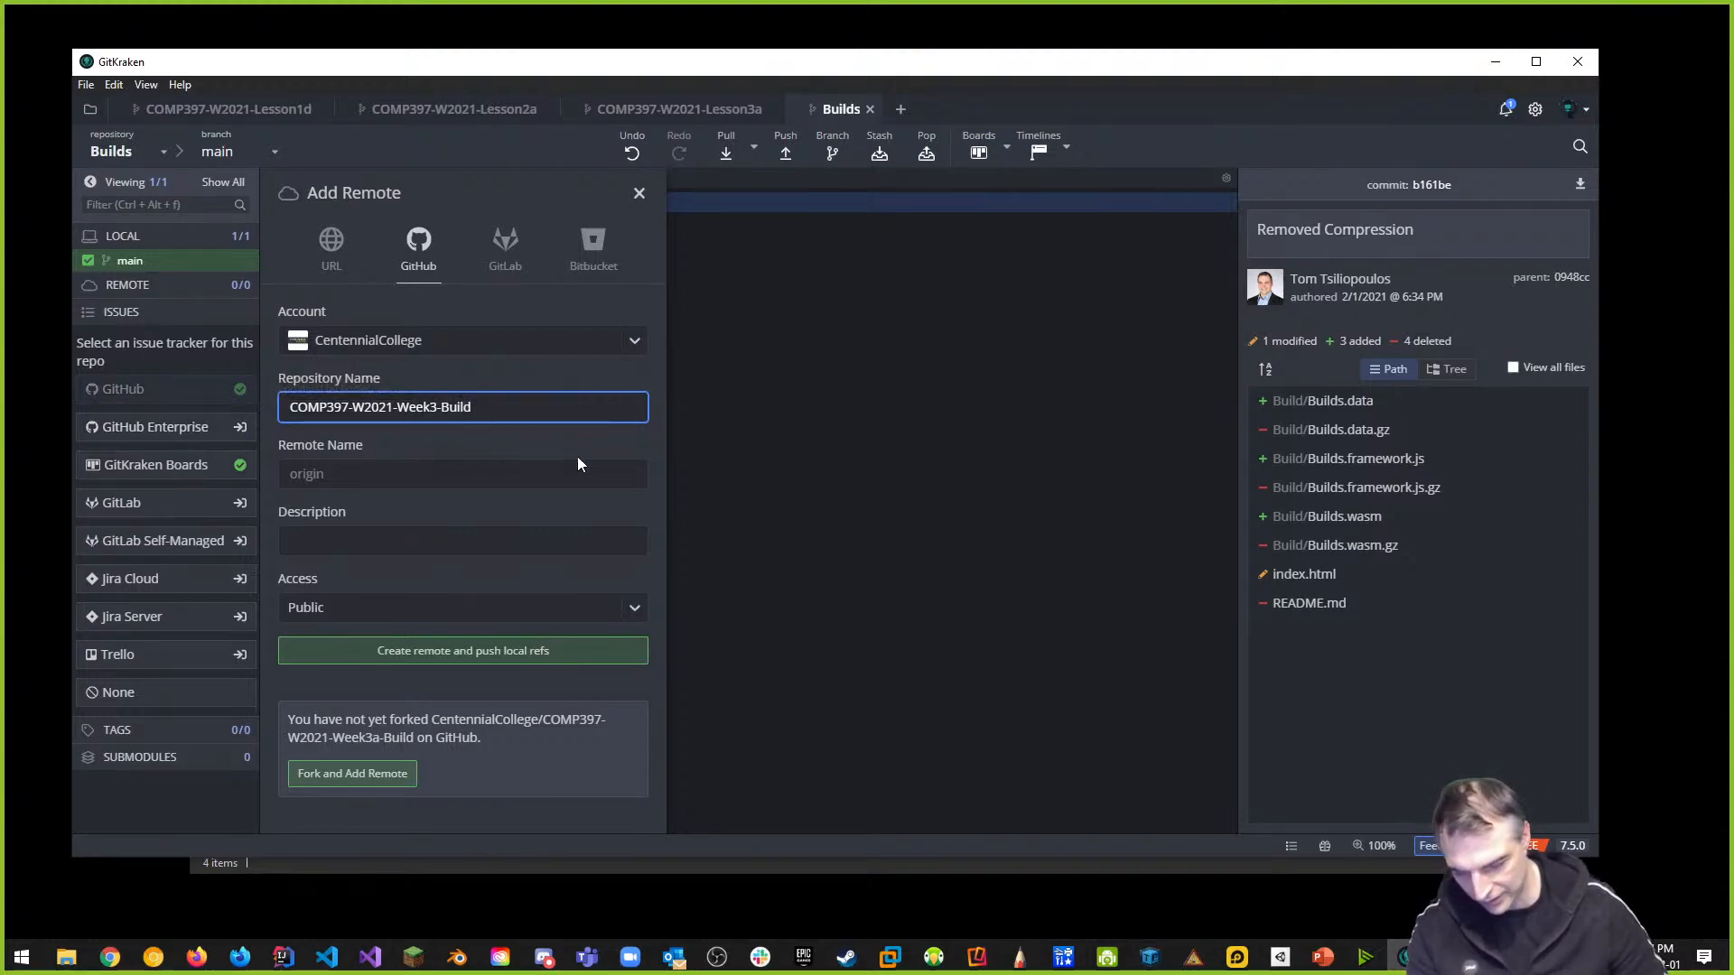
{"action": "left_click", "coordinate": [495, 662]}
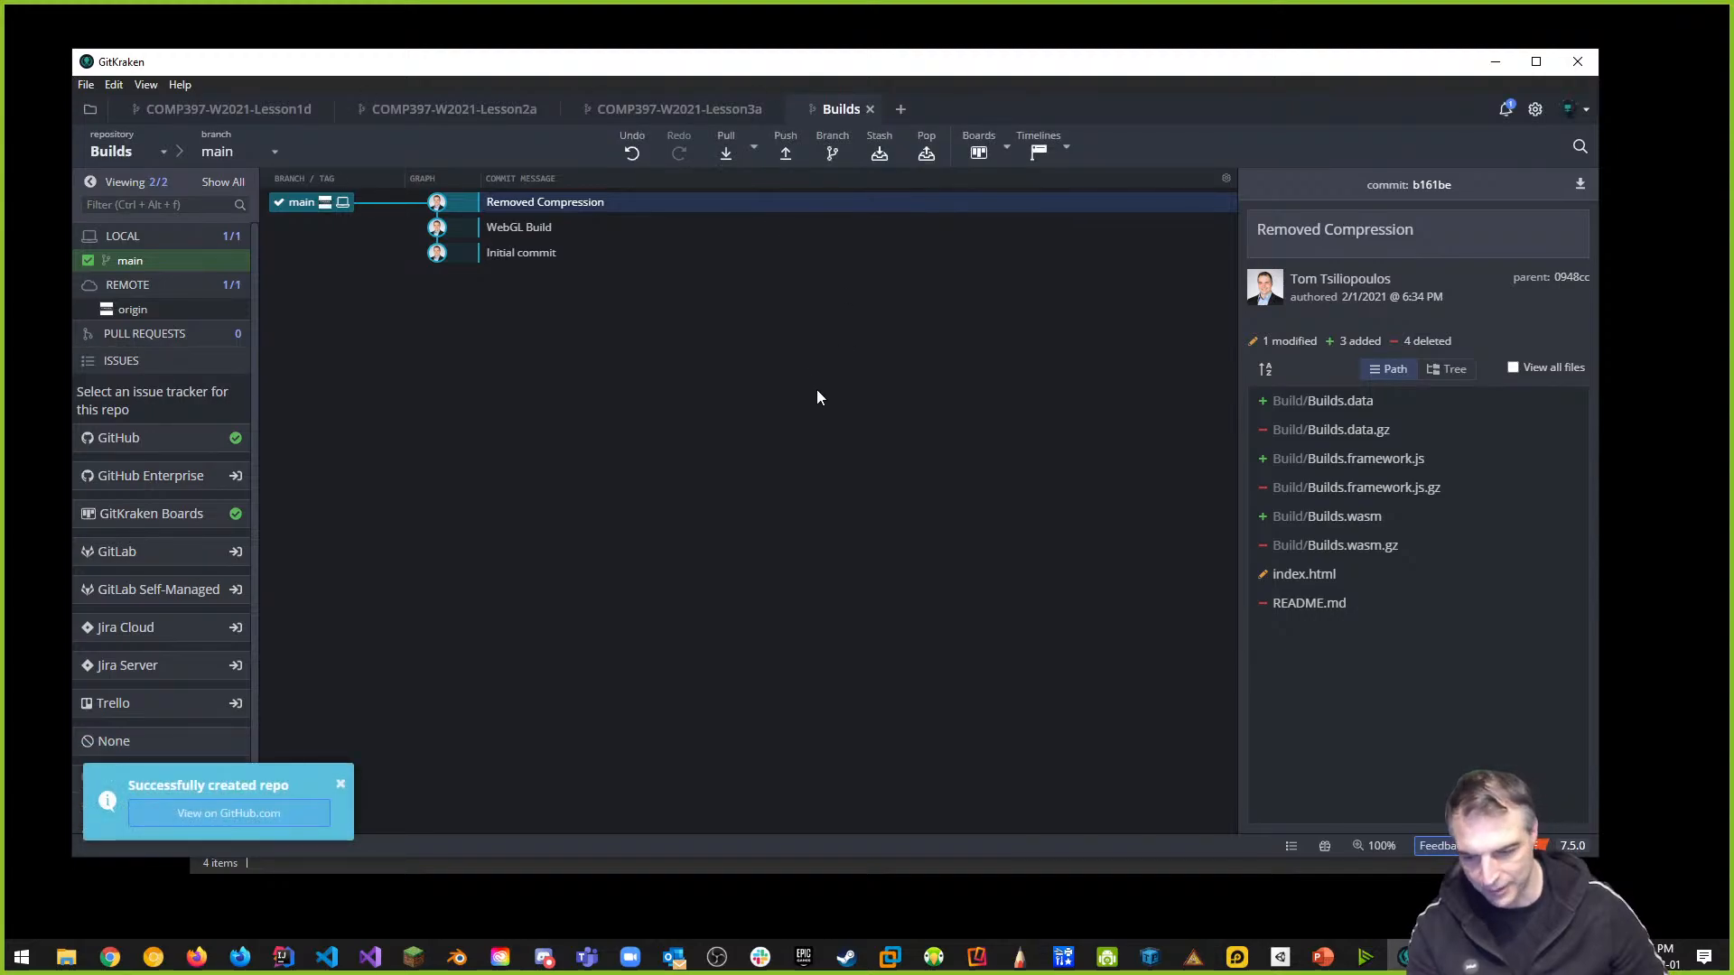
View the new repository on GitHub in Chrome, set its GitHub Pages source to the main branch and save
{"action": "left_click", "coordinate": [267, 815]}
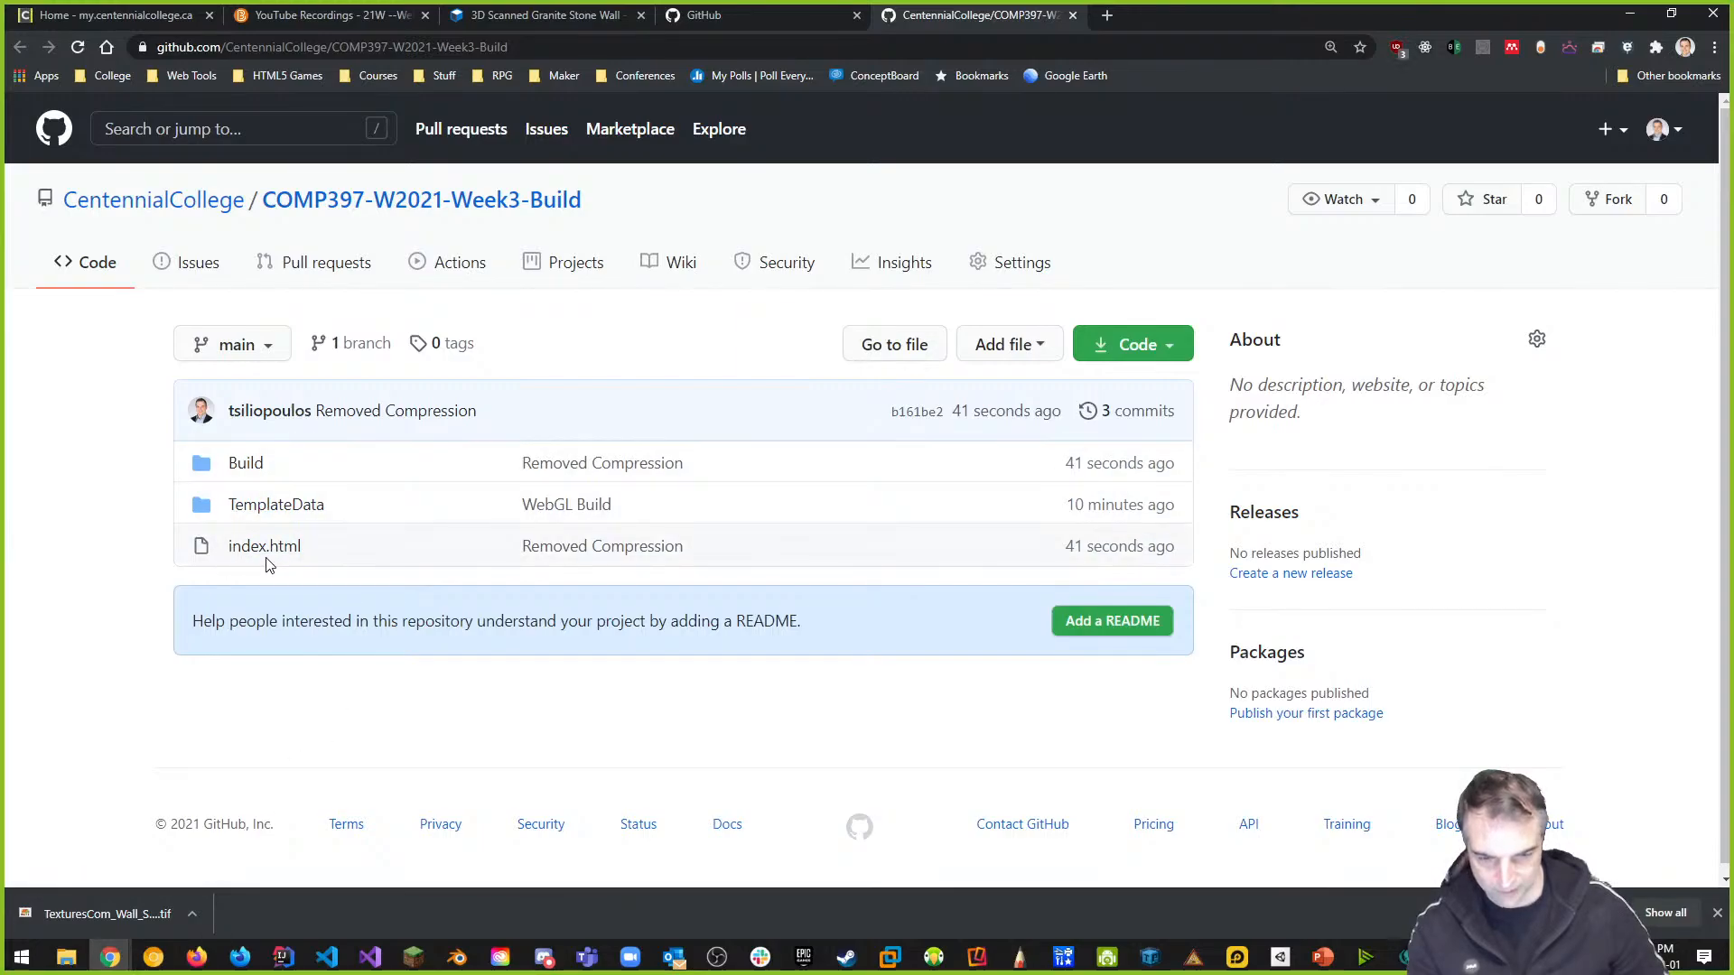
{"action": "left_click", "coordinate": [1023, 272]}
{"action": "scroll", "coordinate": [1075, 398], "scroll_direction": "down", "scroll_amount": 10}
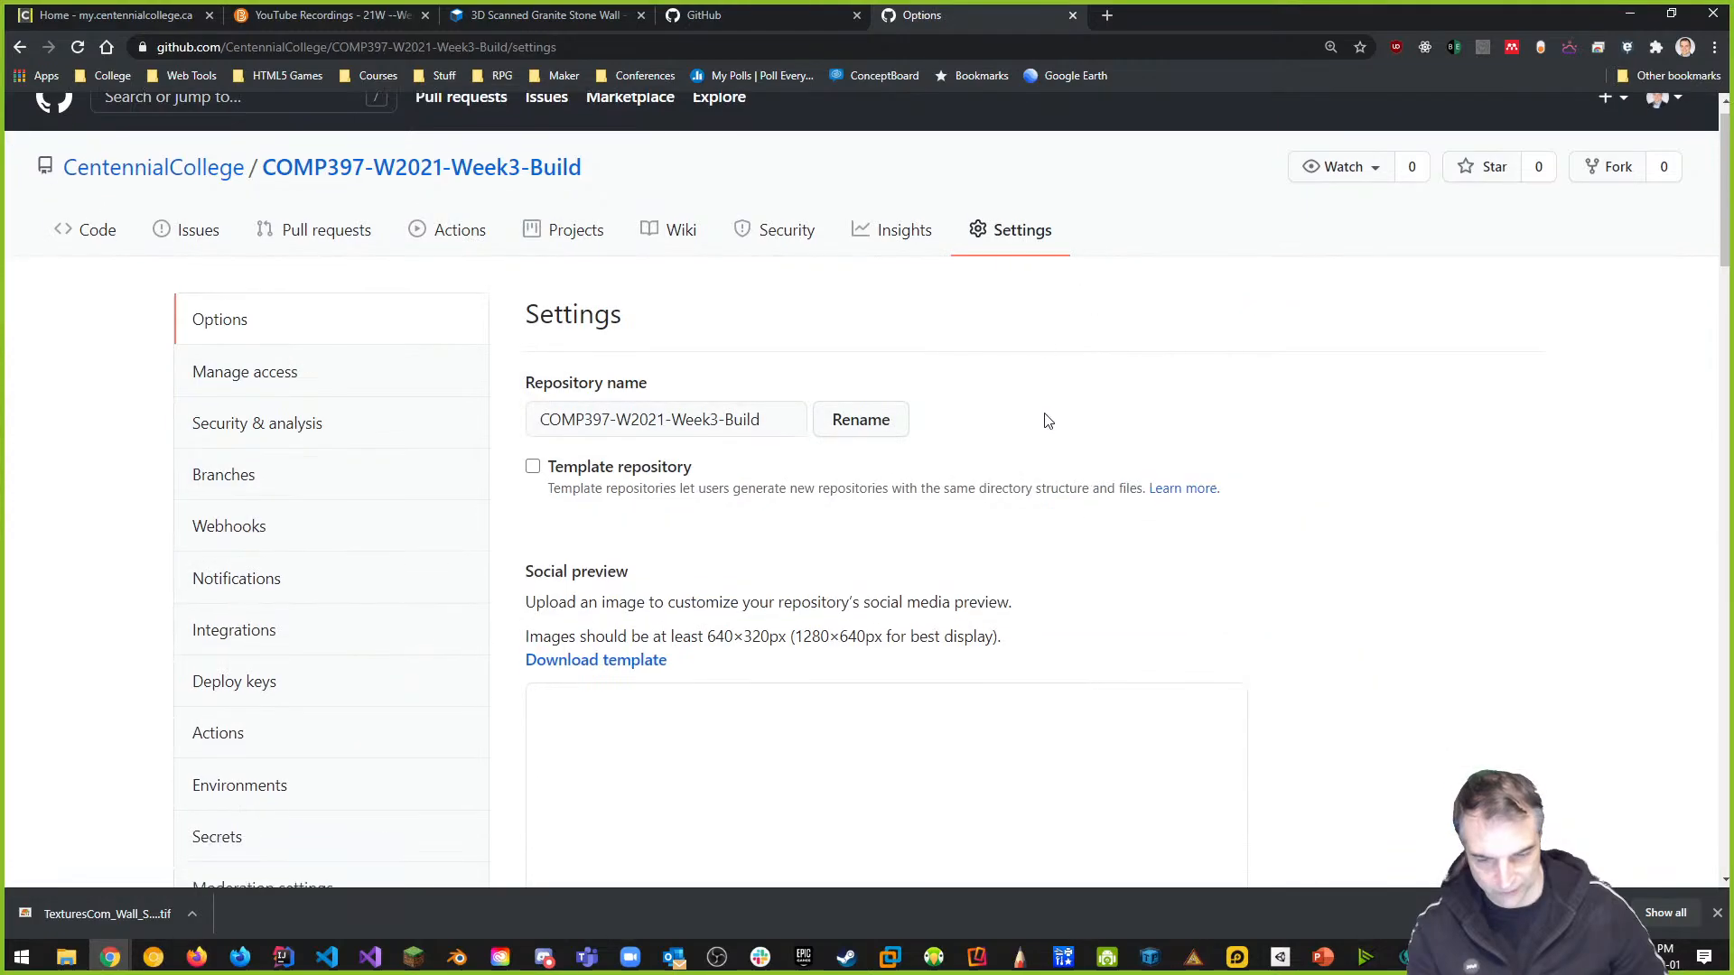
{"action": "scroll", "coordinate": [1196, 430], "scroll_direction": "down", "scroll_amount": 15}
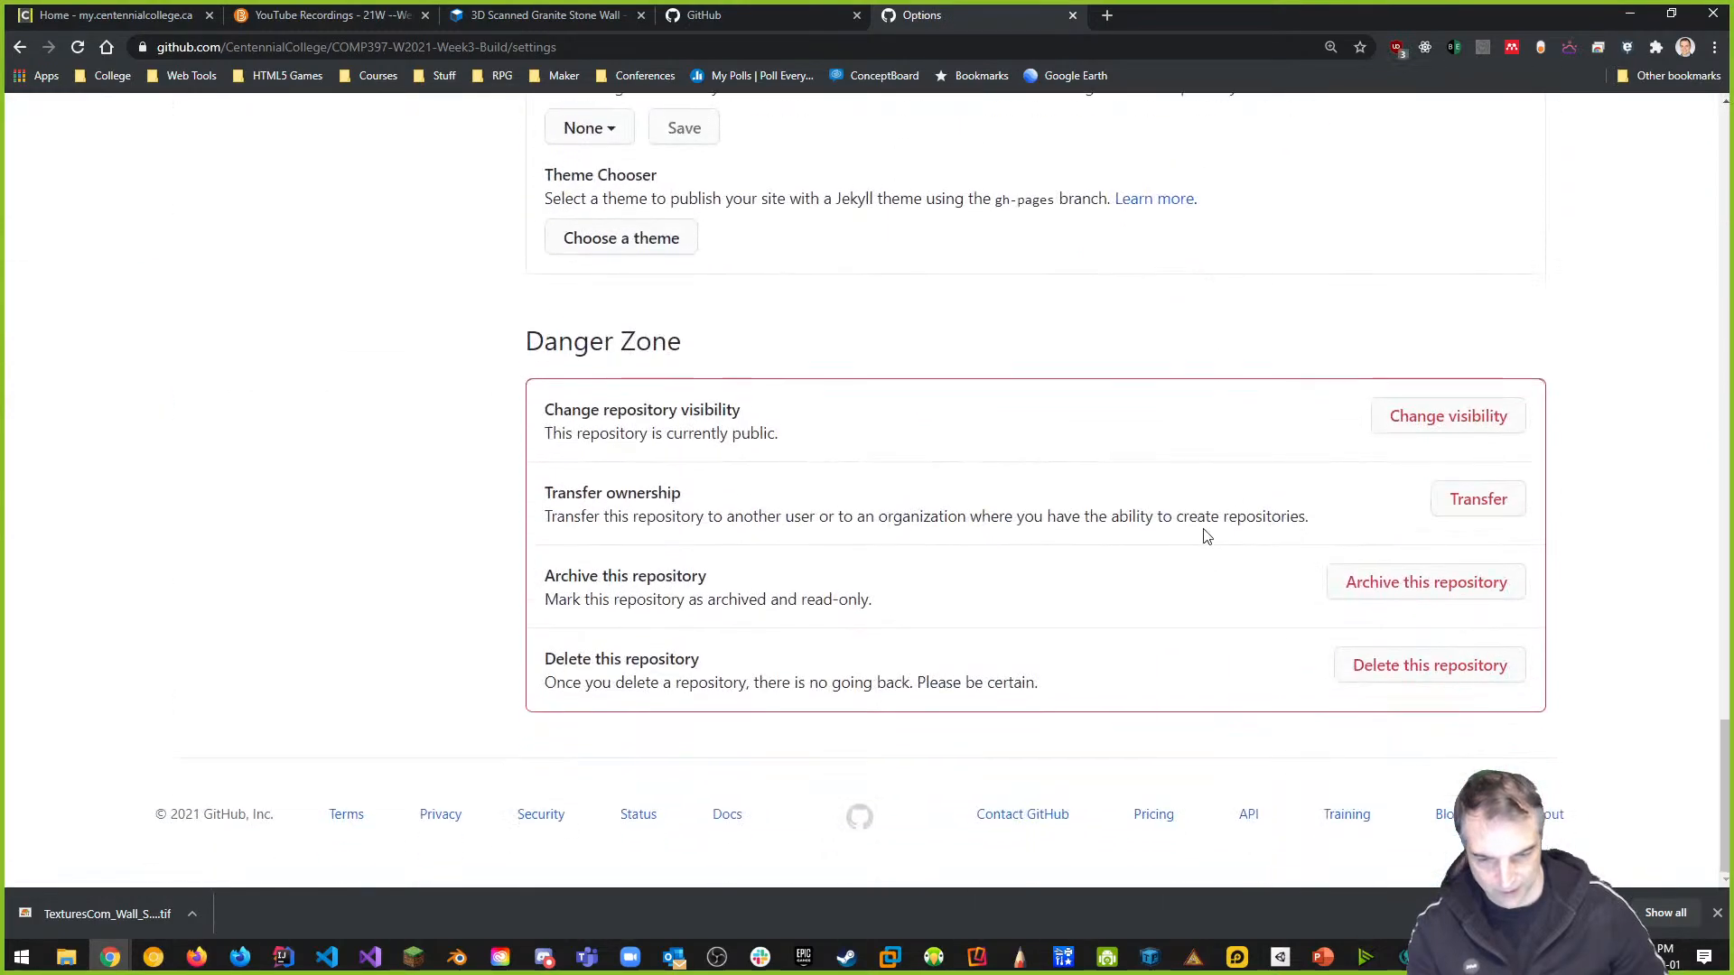
{"action": "scroll", "coordinate": [1159, 534], "scroll_direction": "up", "scroll_amount": 5}
{"action": "scroll", "coordinate": [659, 464], "scroll_direction": "down", "scroll_amount": 1}
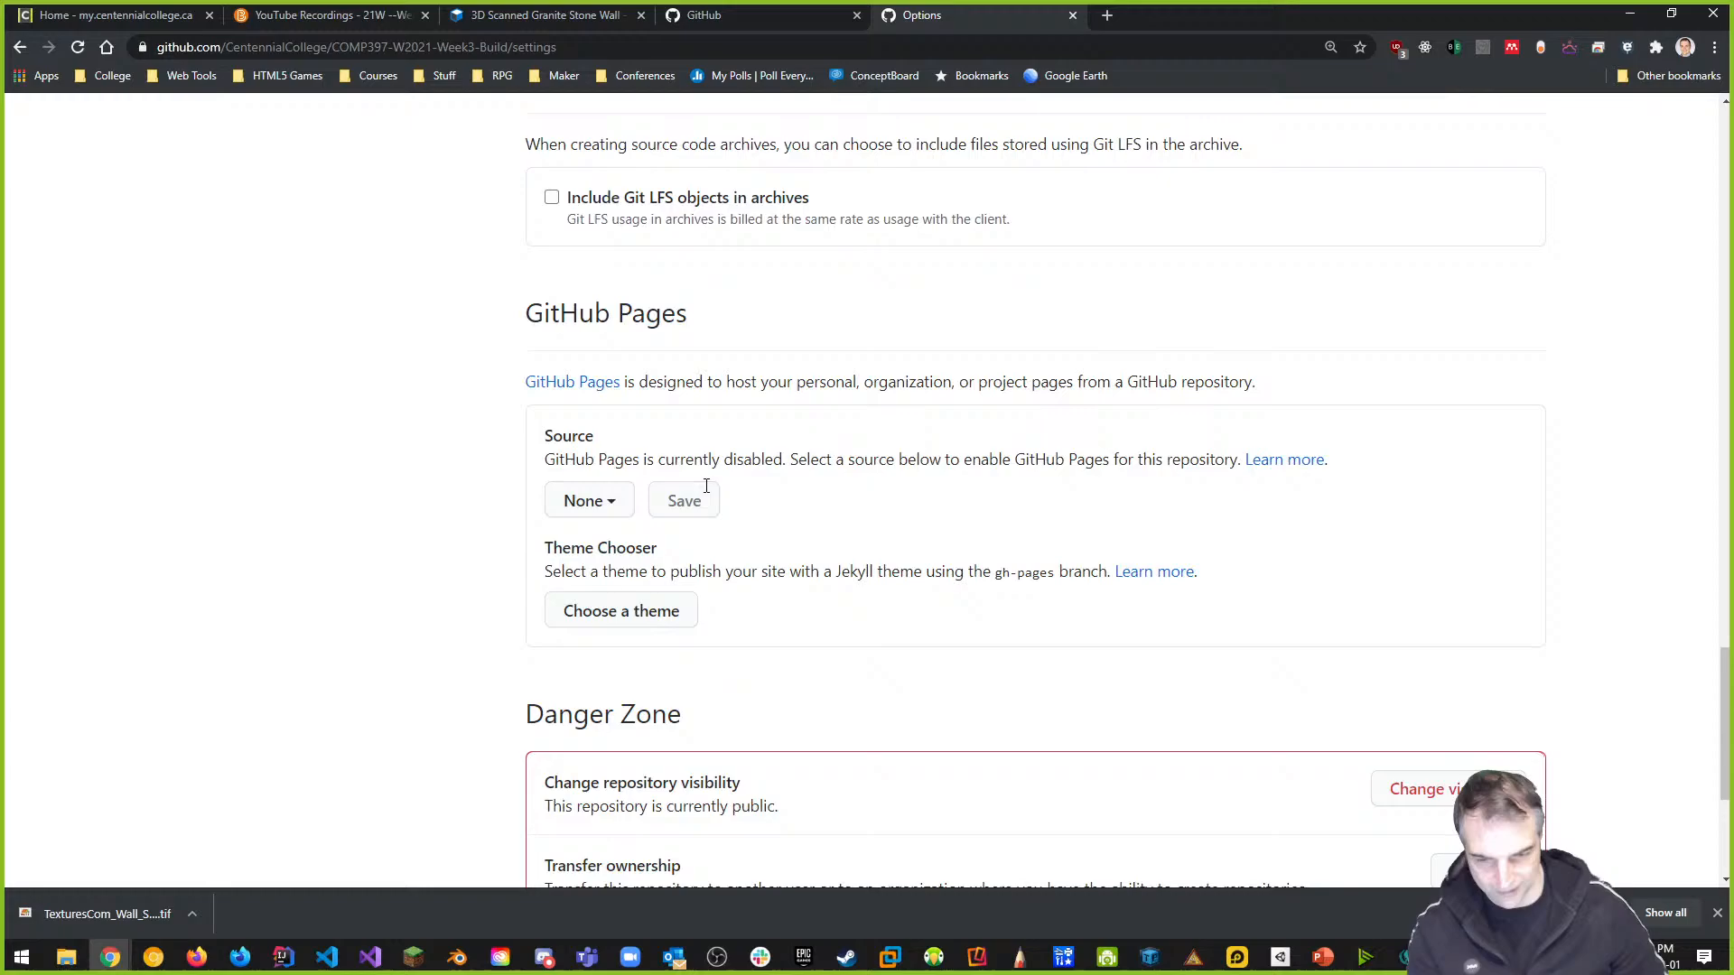
{"action": "left_click", "coordinate": [615, 489]}
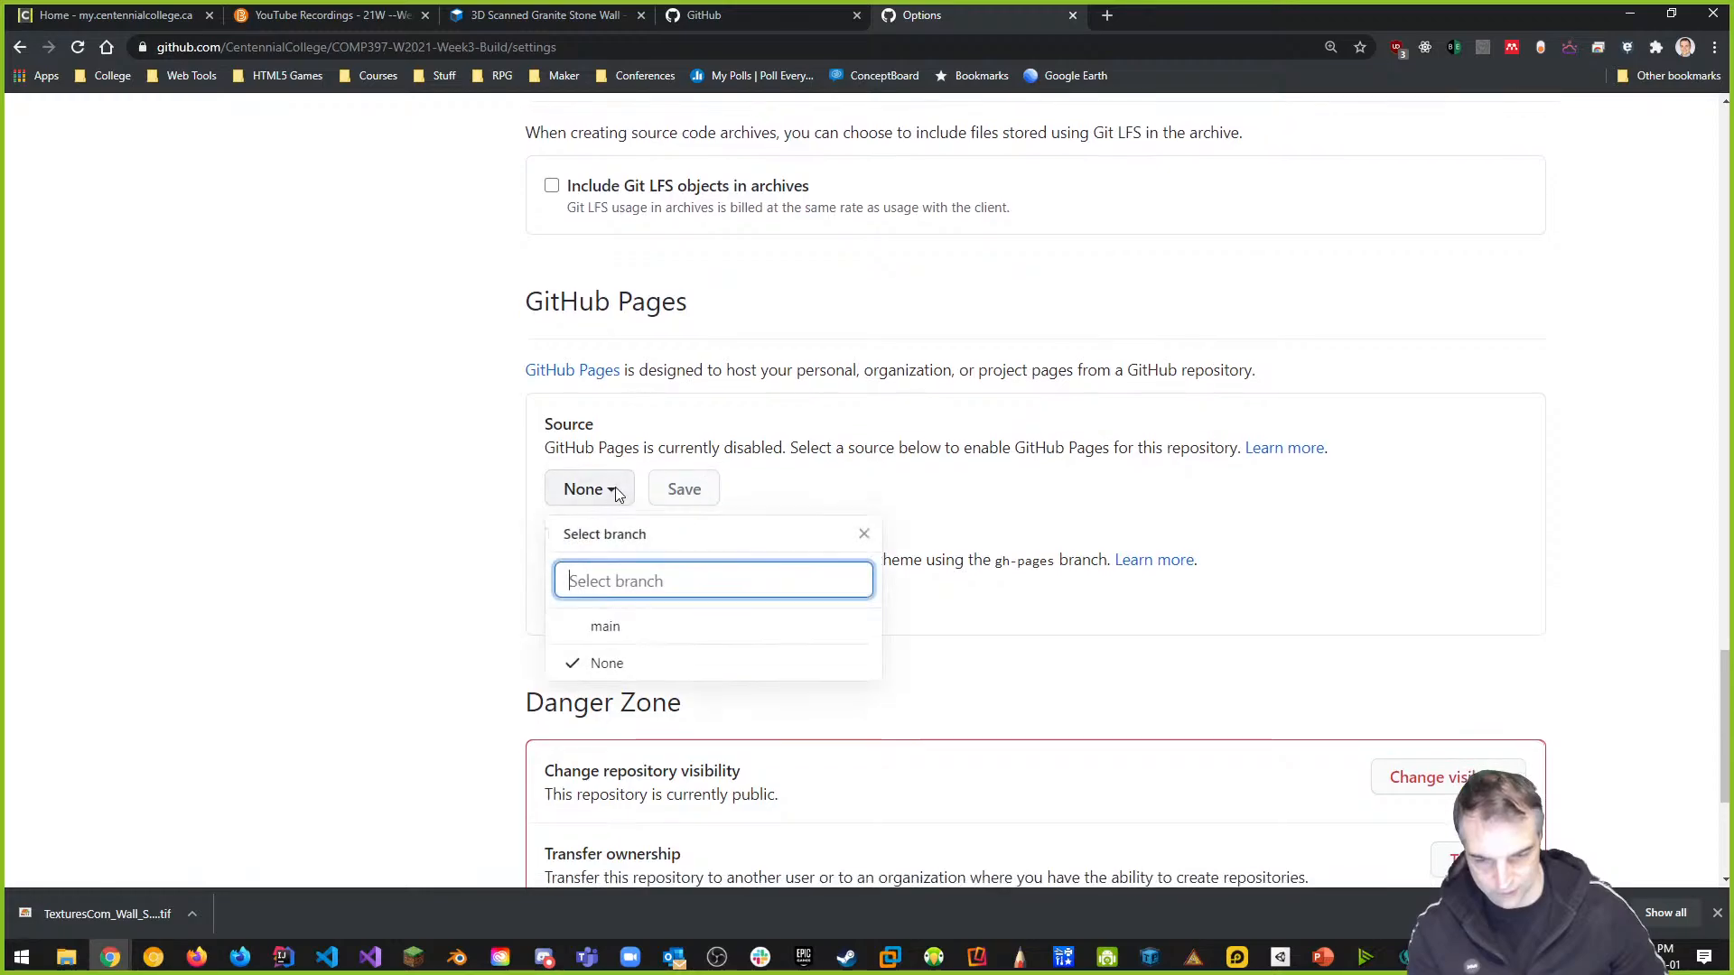
{"action": "left_click", "coordinate": [631, 636]}
{"action": "left_click", "coordinate": [894, 492]}
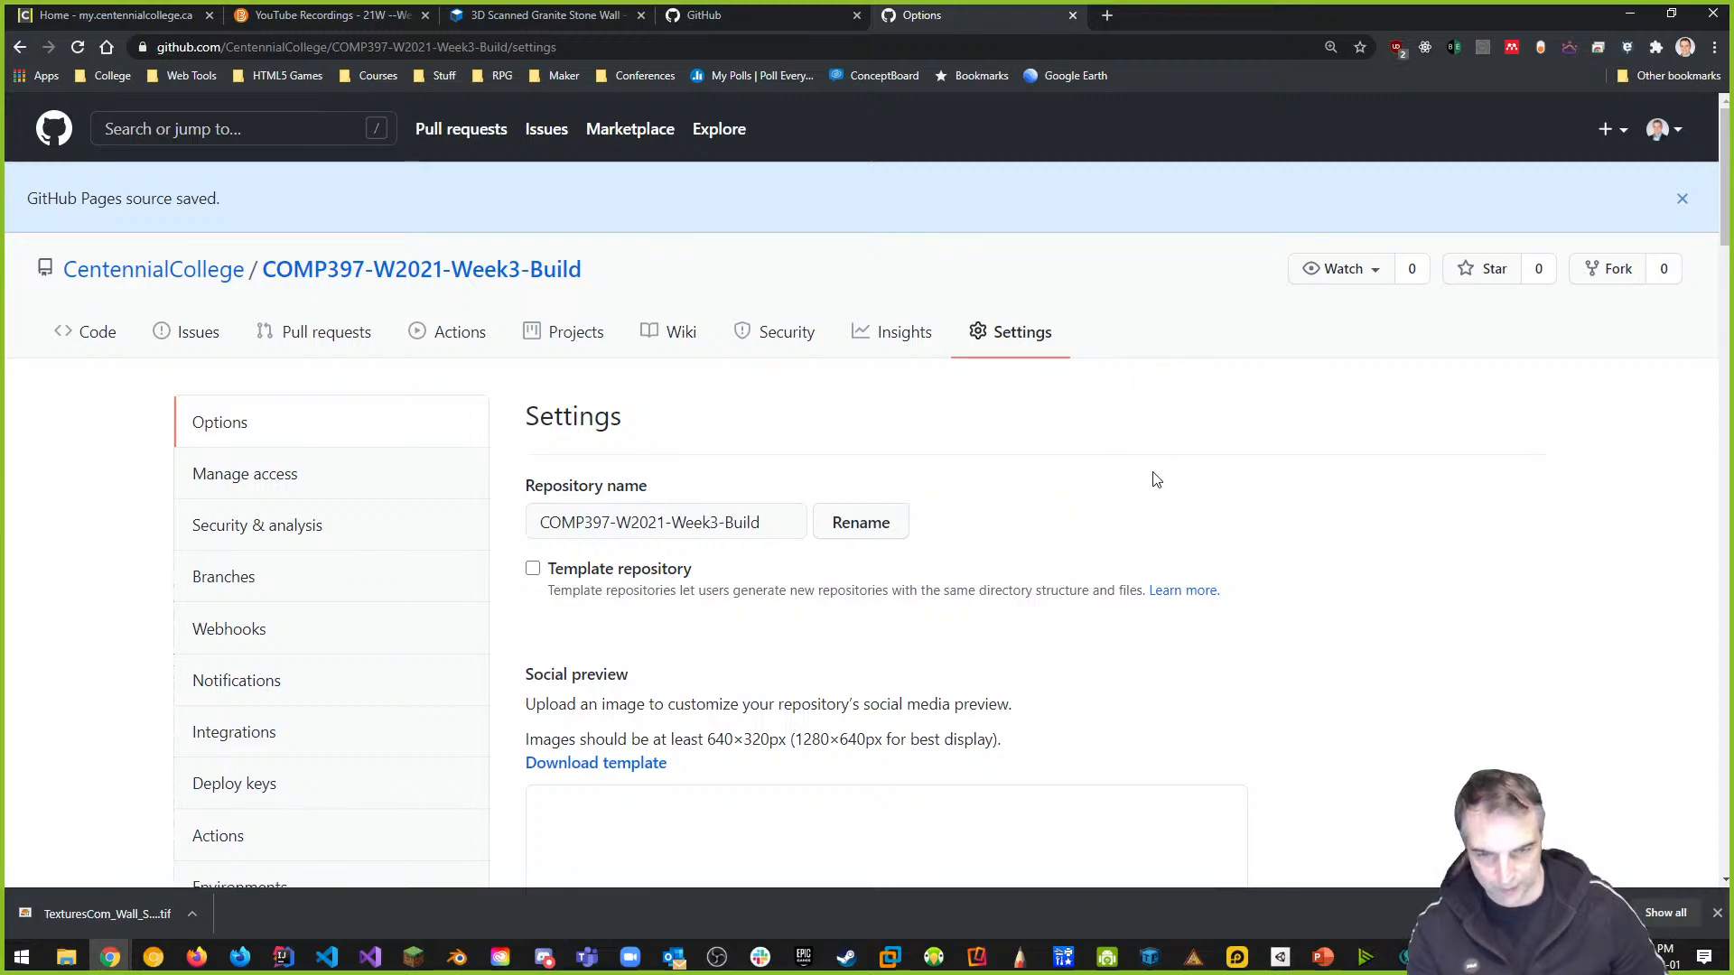
Visit the published GitHub Pages address from the repository settings to check the site, and close its browser tab
{"action": "scroll", "coordinate": [1170, 492], "scroll_direction": "down", "scroll_amount": 20}
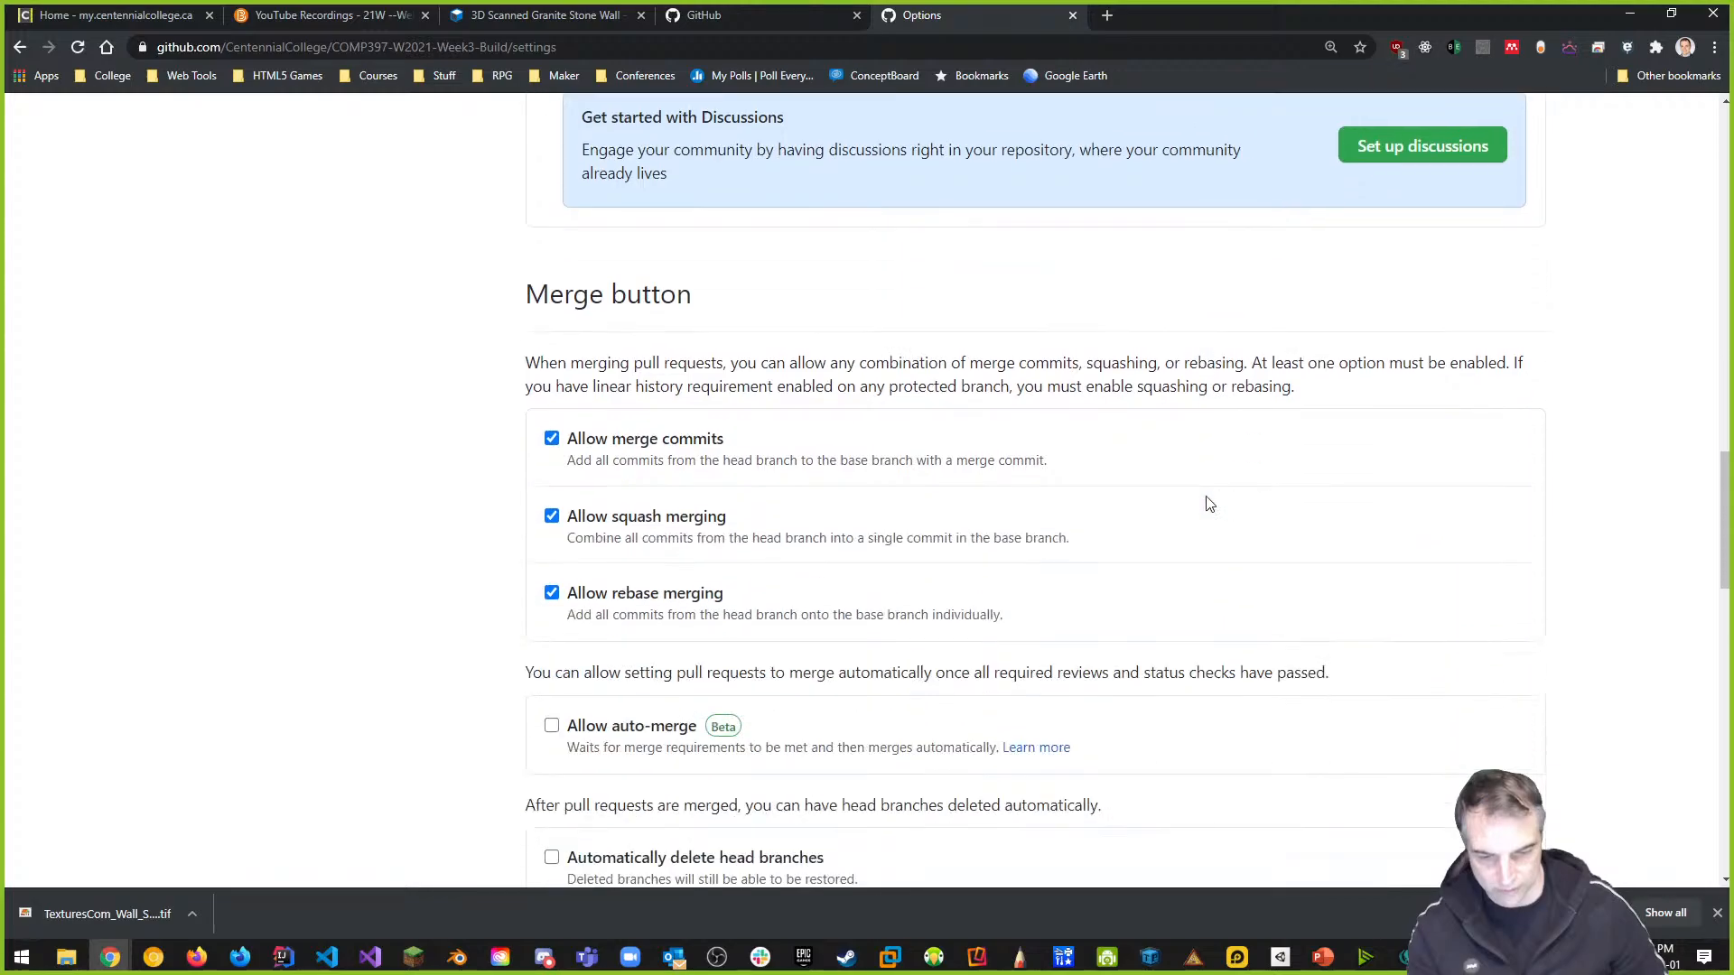
{"action": "scroll", "coordinate": [1210, 504], "scroll_direction": "down", "scroll_amount": 10}
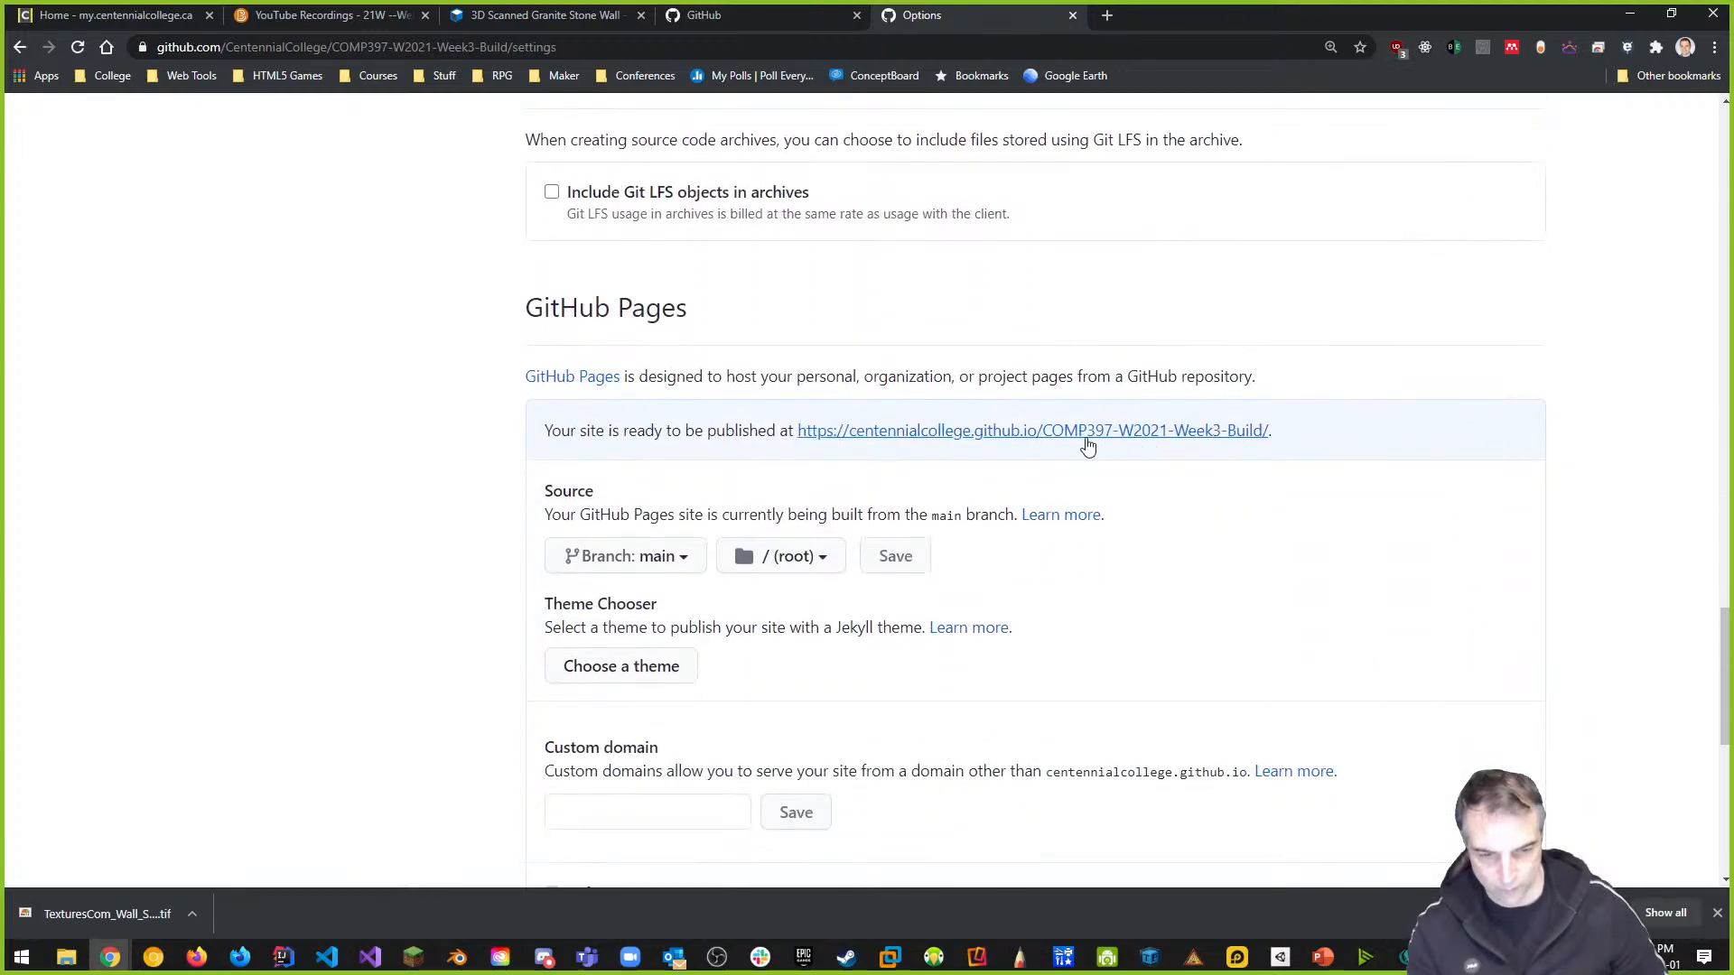
{"action": "left_click", "coordinate": [1123, 434]}
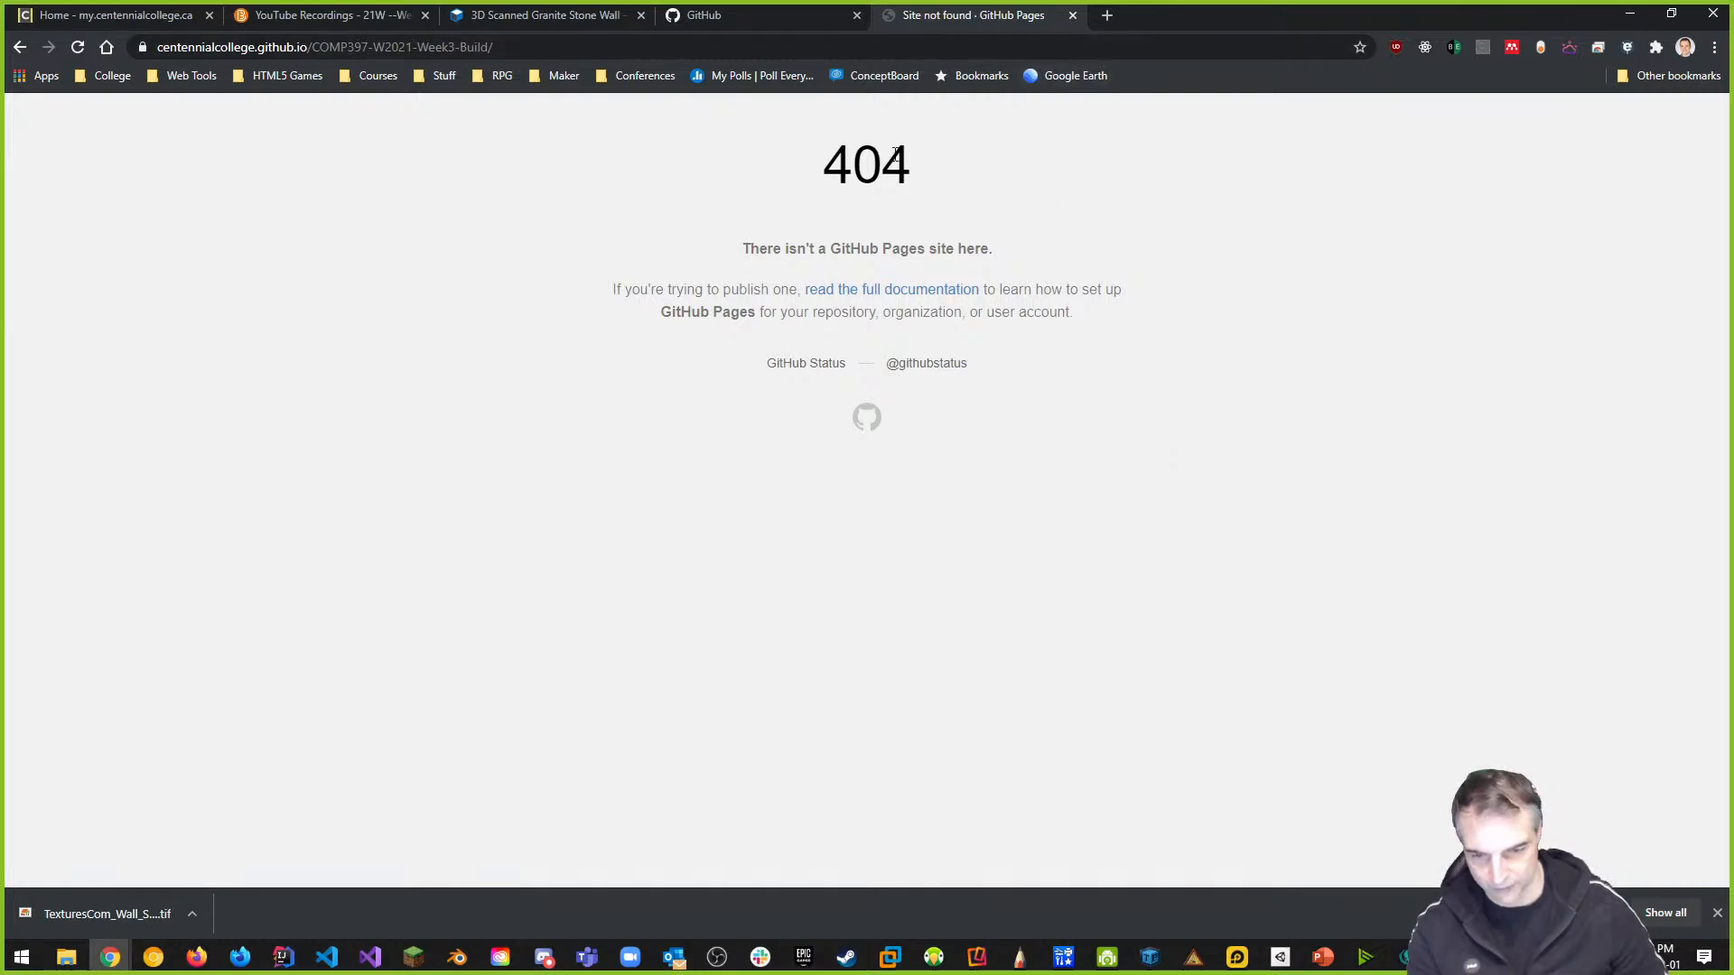
{"action": "left_click", "coordinate": [1073, 16]}
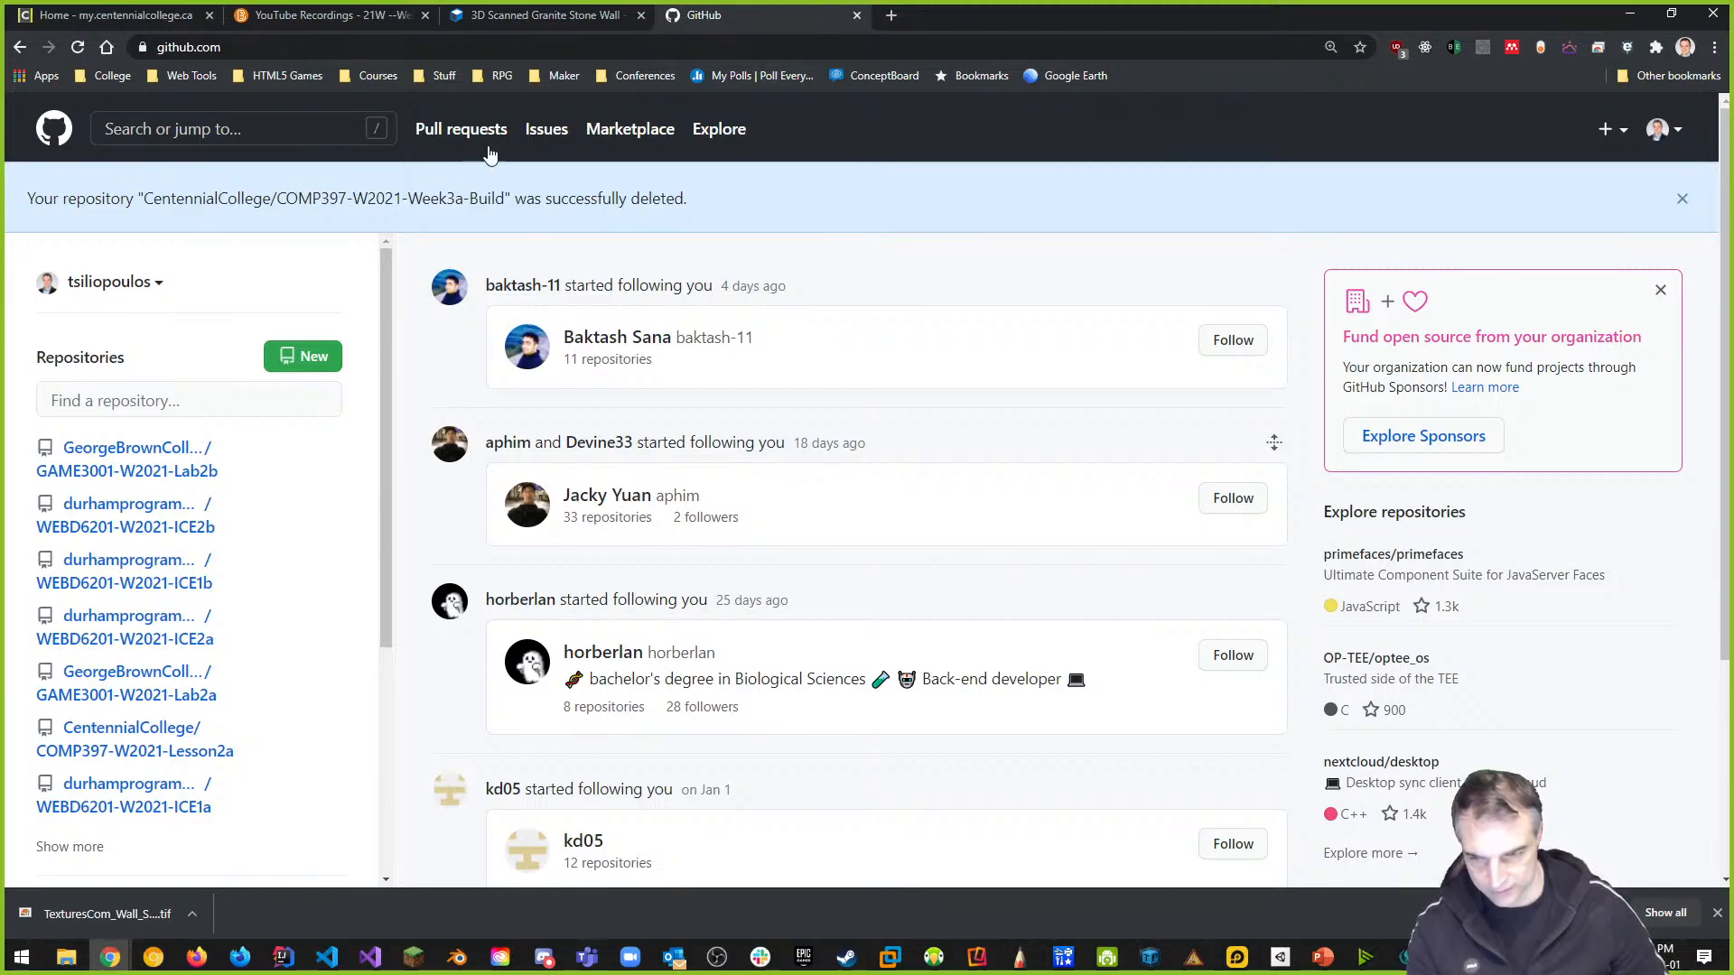
Go to github.com/CentennialCollege in the remaining GitHub tab, reloading the address until the organization page loads
{"action": "left_click", "coordinate": [572, 47]}
{"action": "key", "text": "End"}
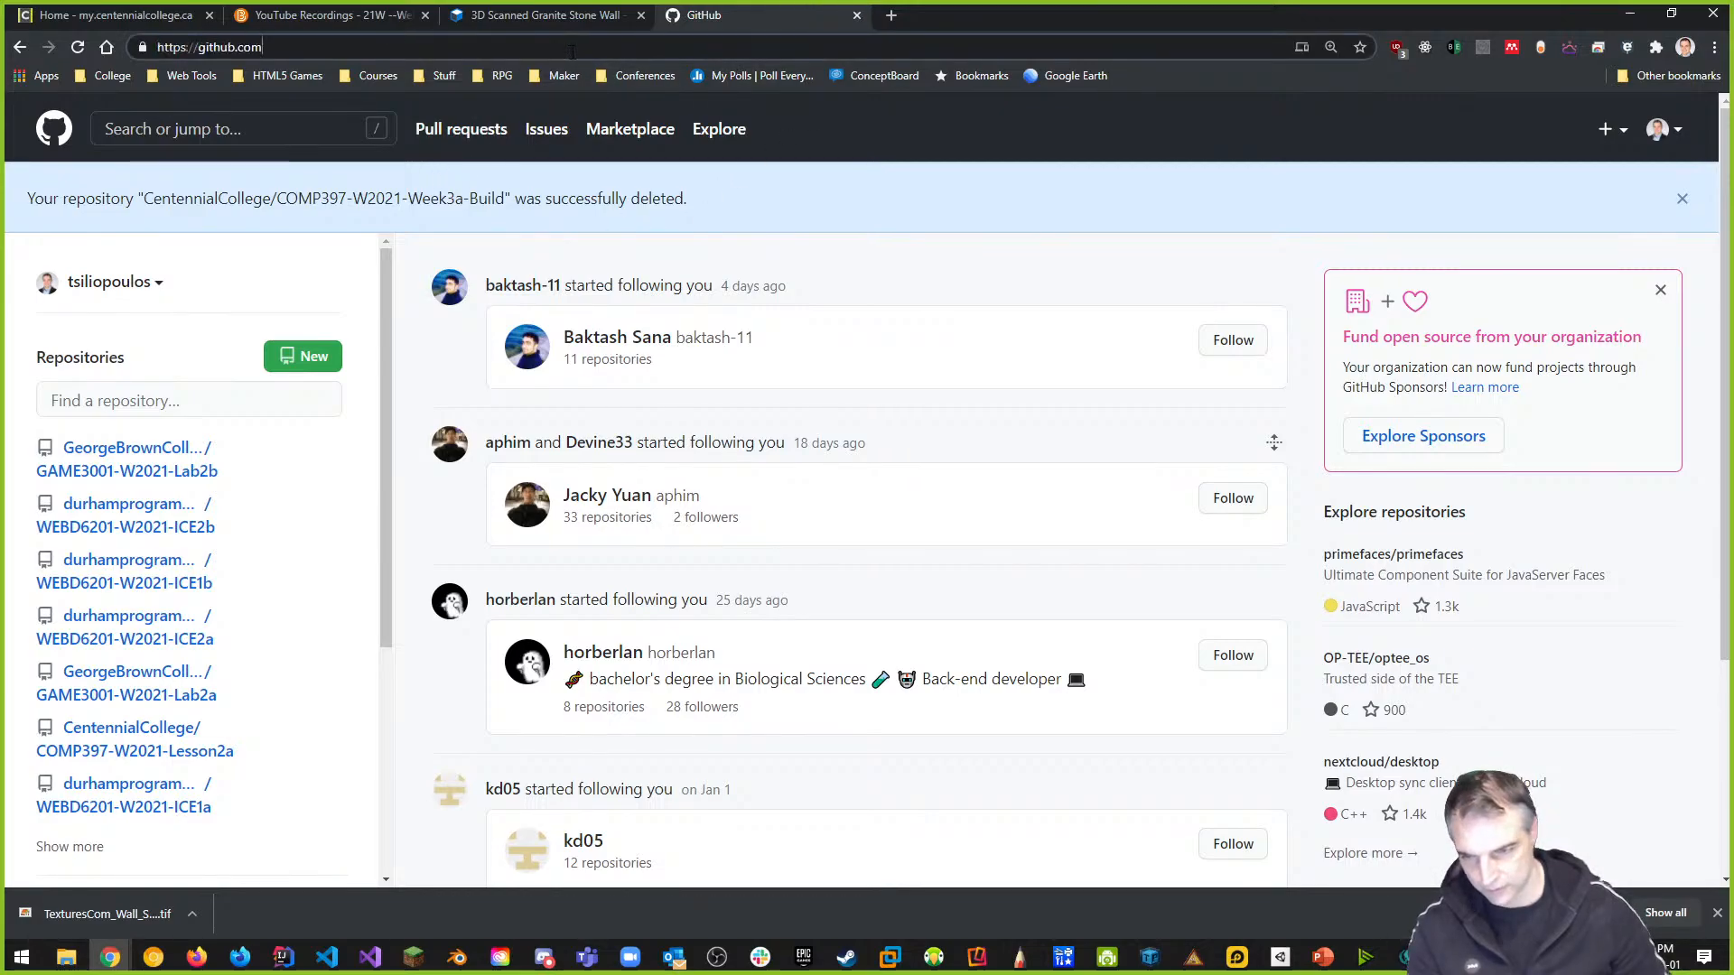
{"action": "type", "text": "ce"}
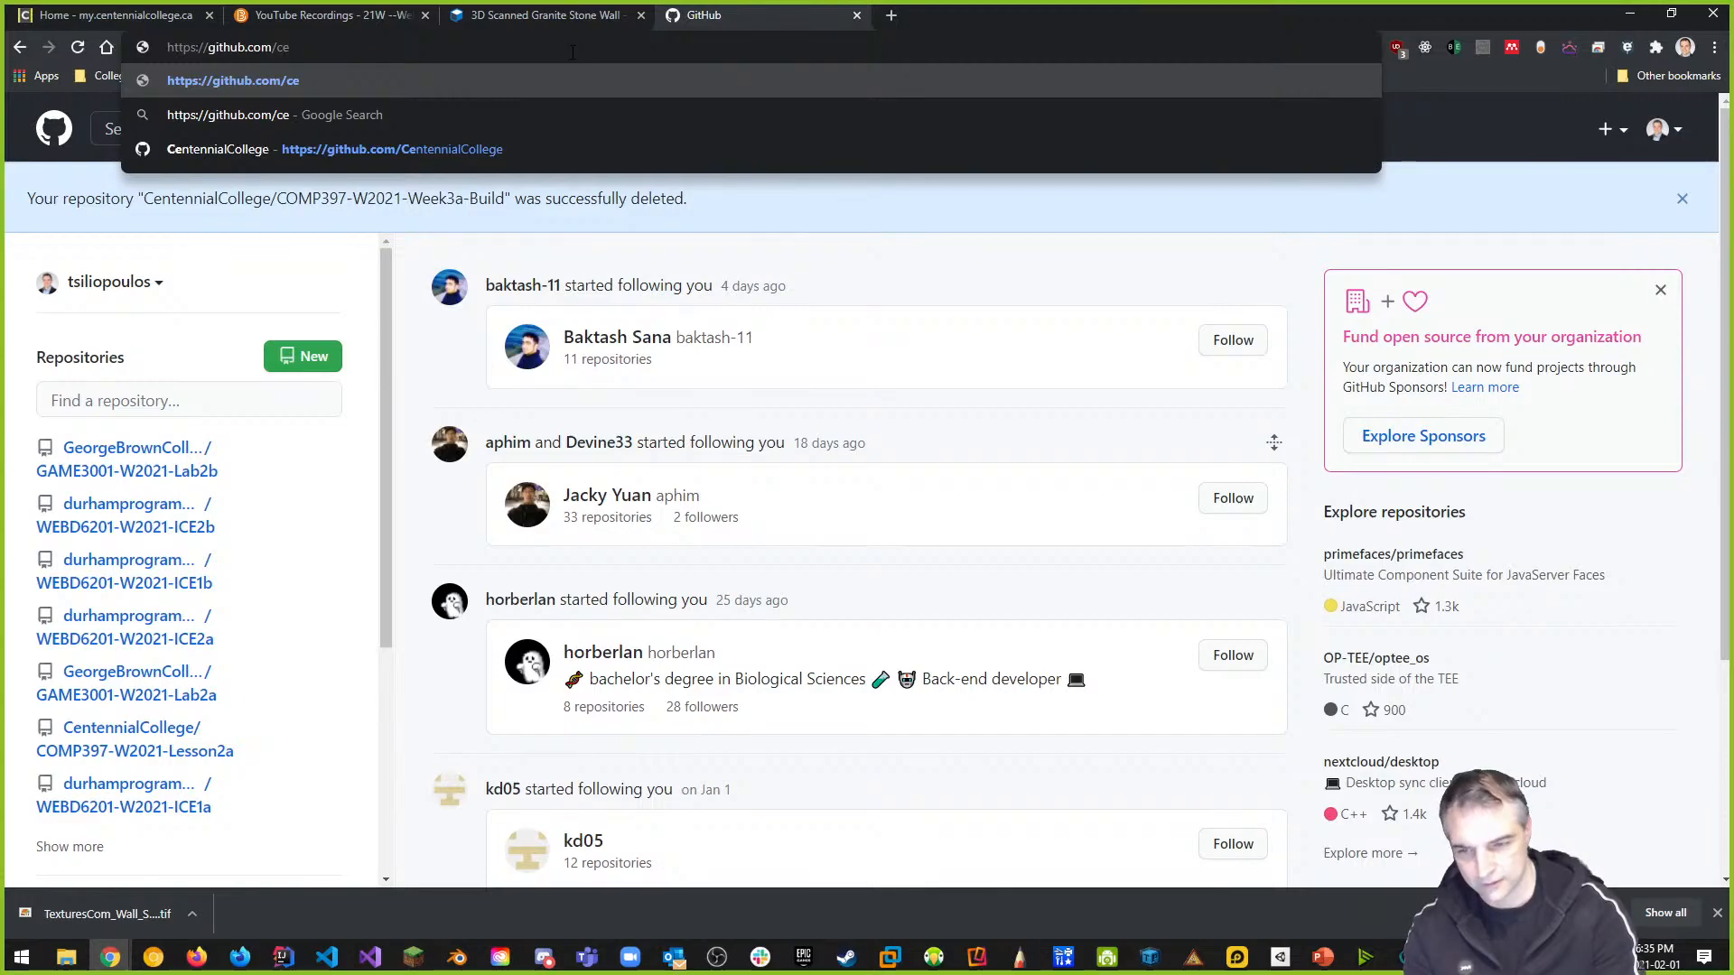
{"action": "key", "text": "Down"}
{"action": "key", "text": "Down"}
{"action": "key", "text": "Return"}
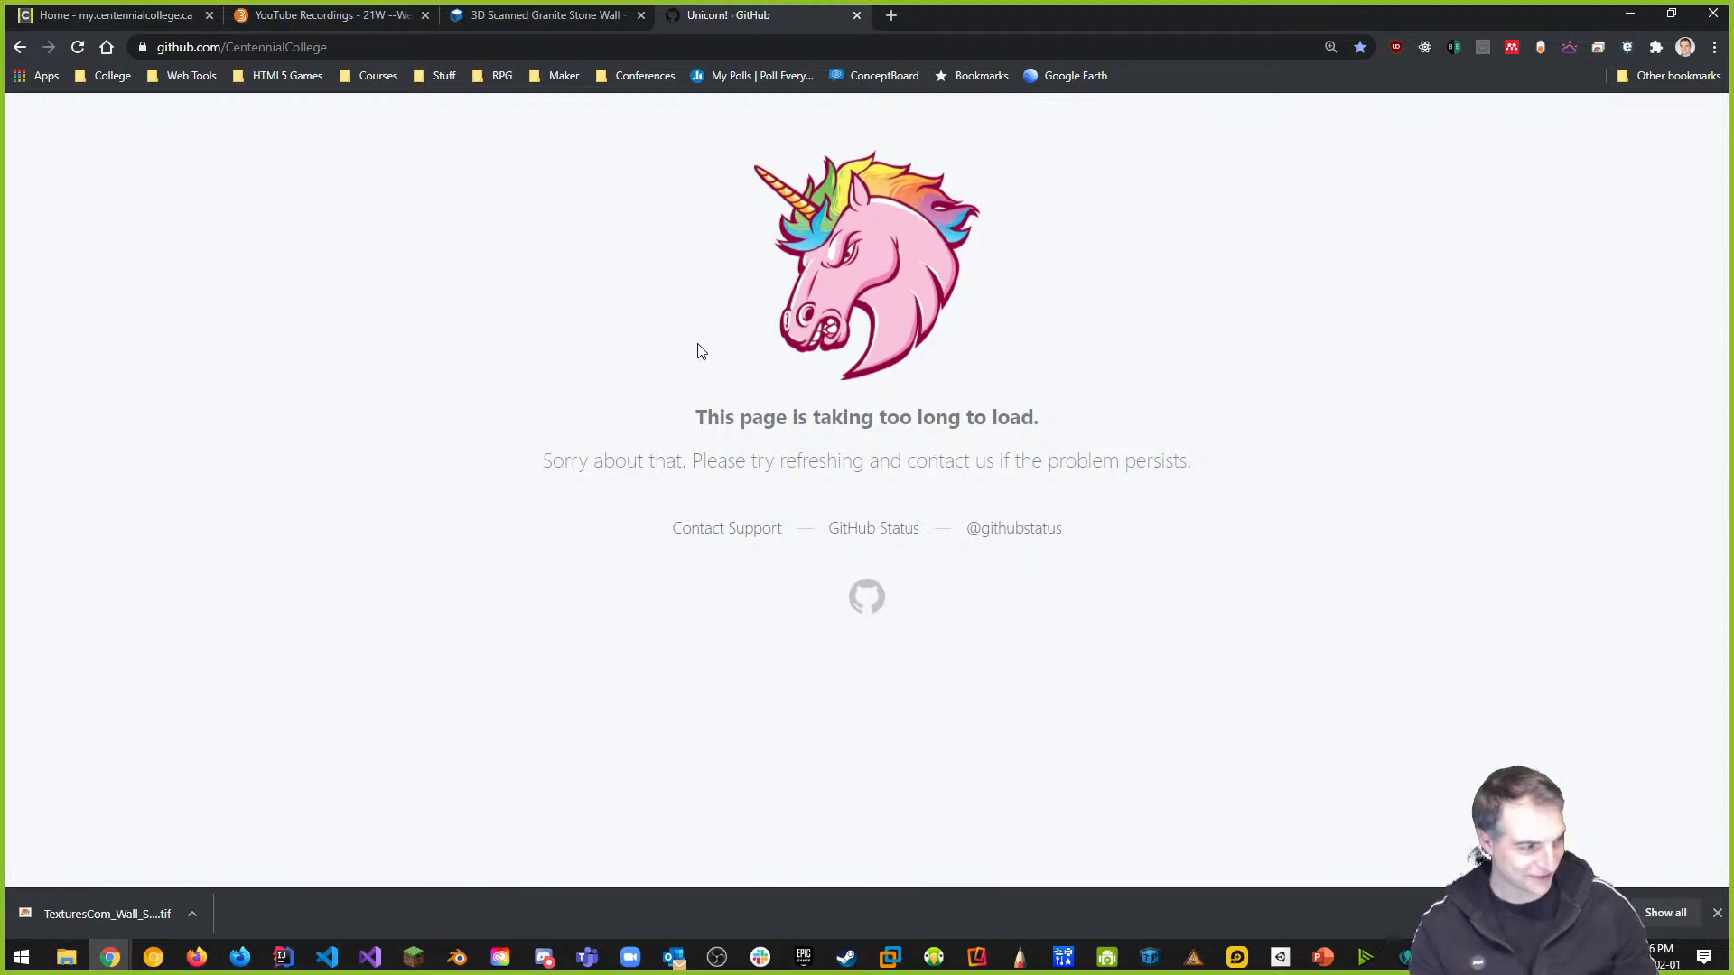
{"action": "left_click", "coordinate": [386, 47]}
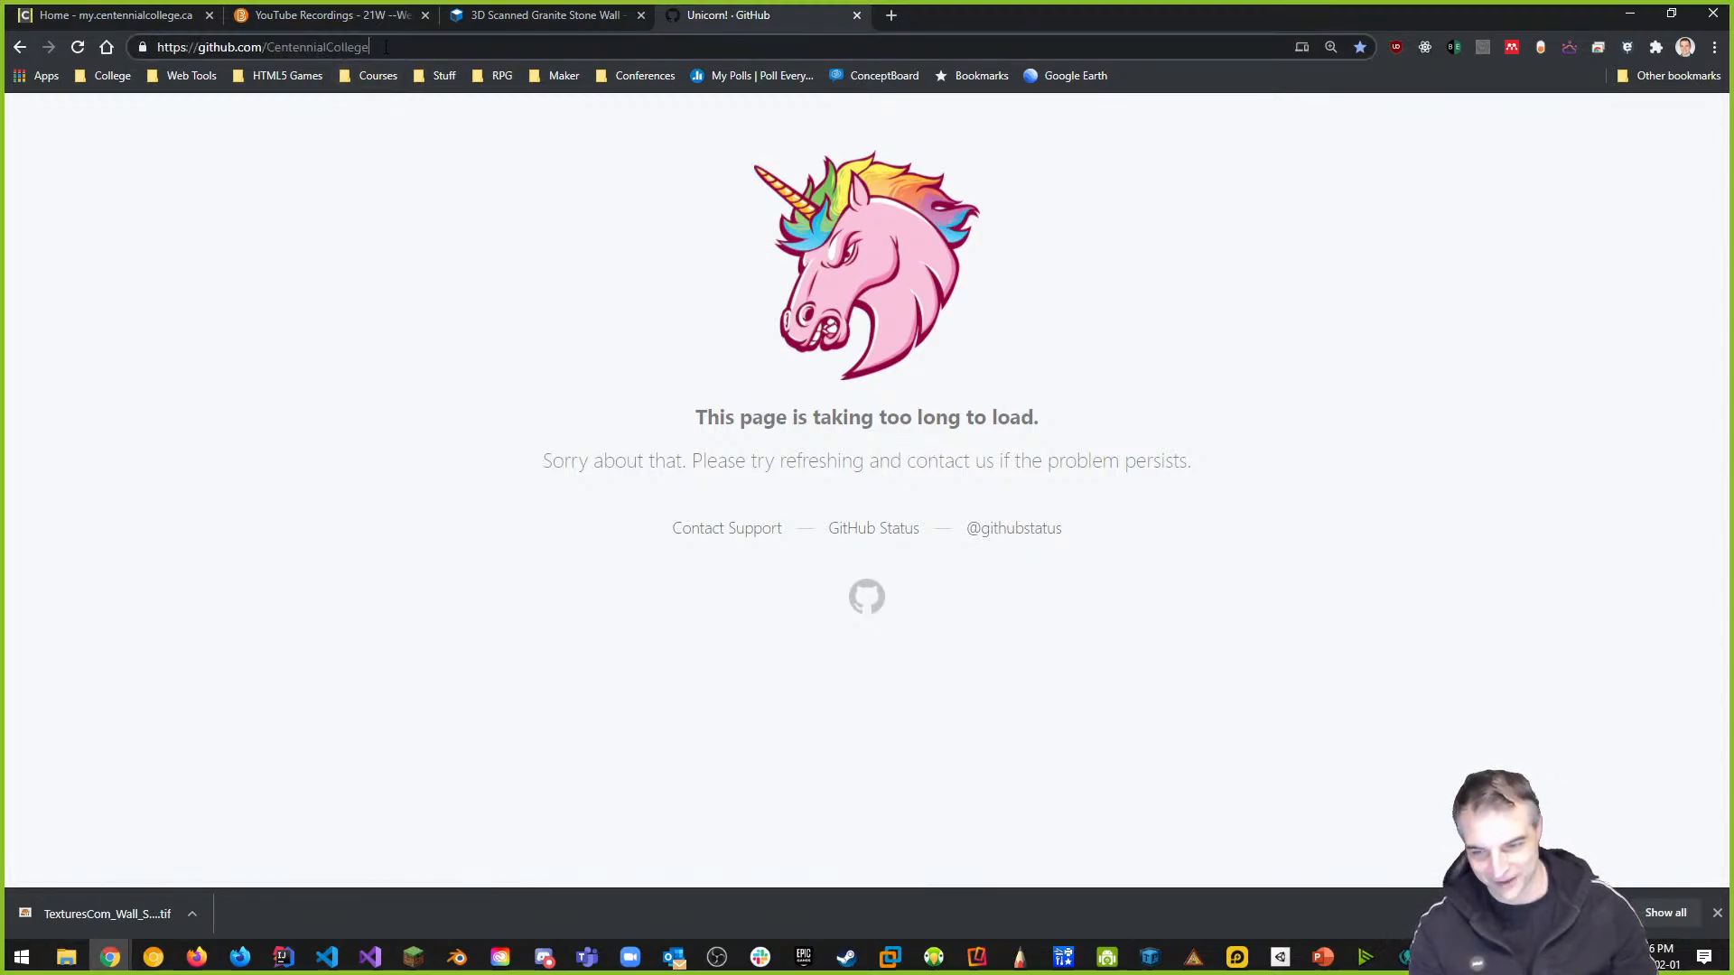
{"action": "key", "text": "Return"}
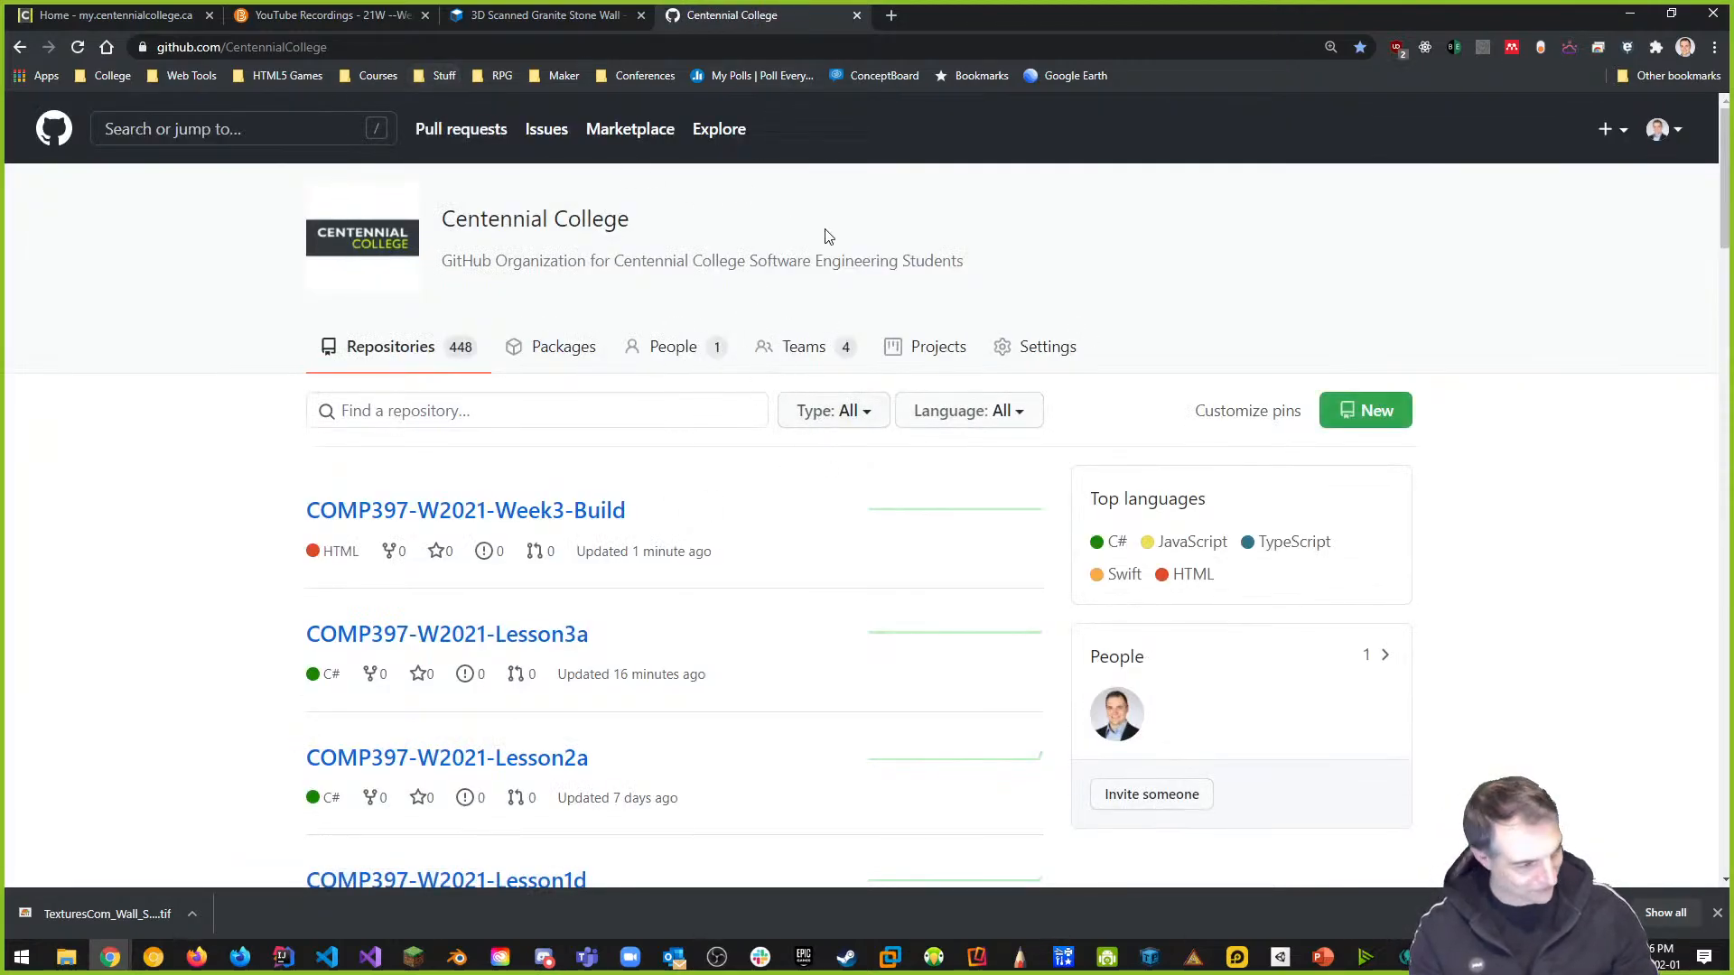
Open the COMP397-W2021-Week3-Build repository's commit history and check the build status of the "Removed Compression" commit
{"action": "left_click", "coordinate": [540, 517]}
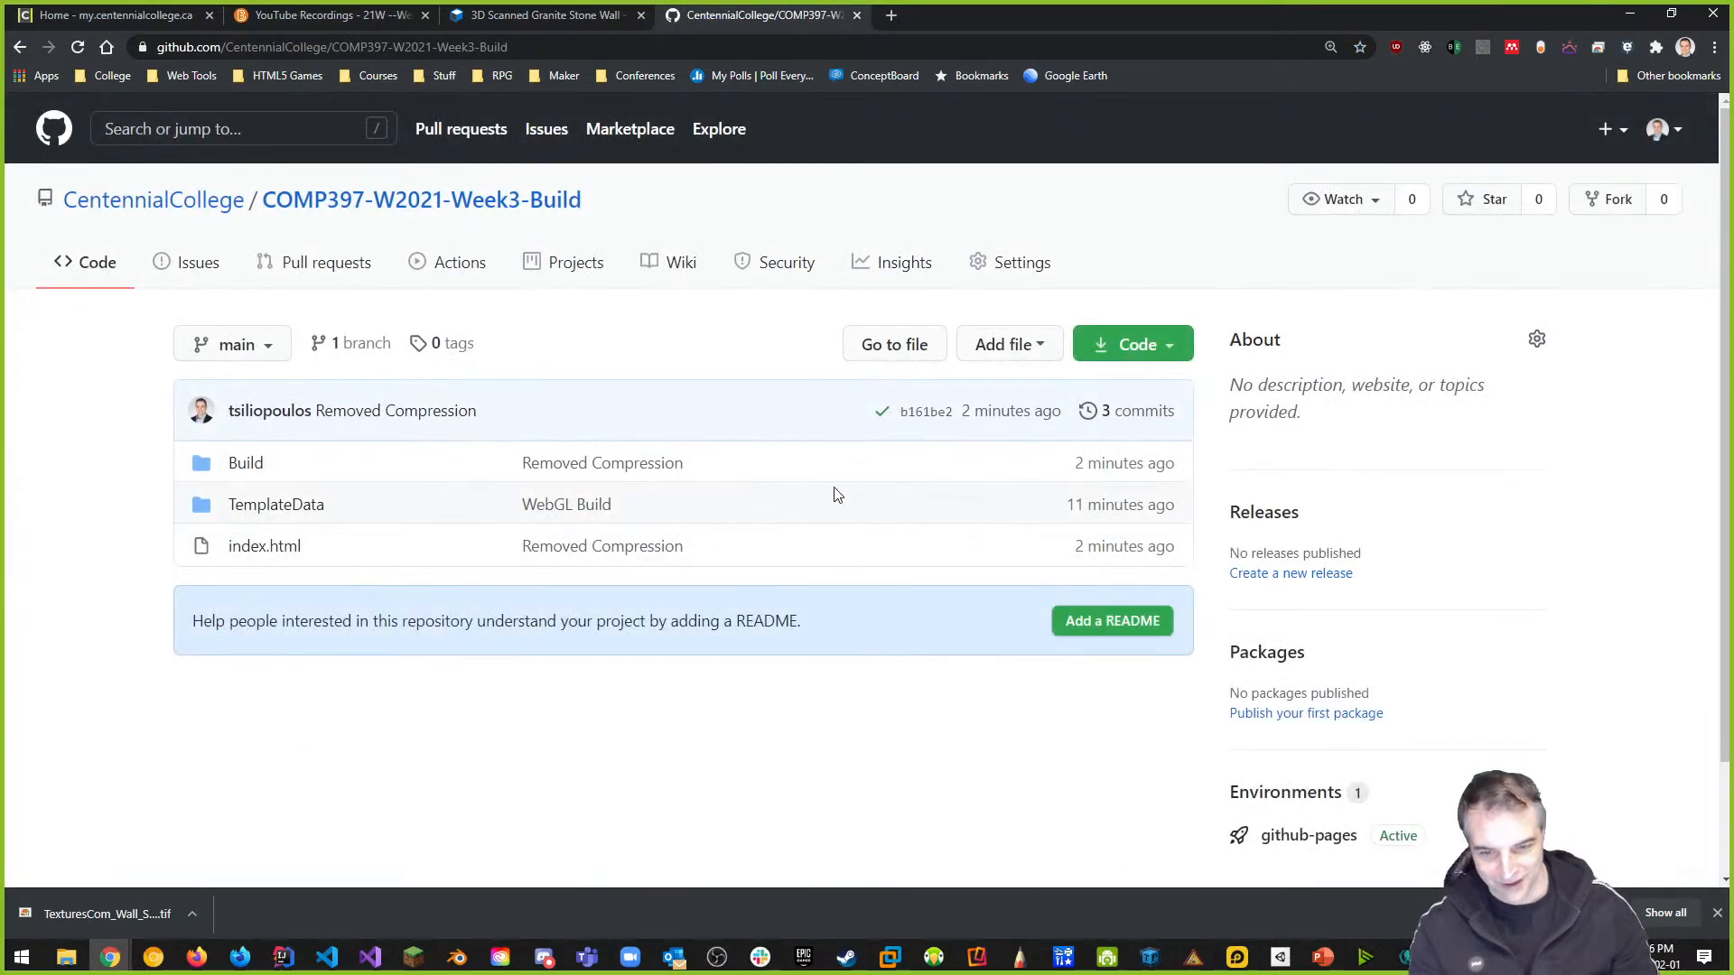
{"action": "left_click", "coordinate": [1120, 411]}
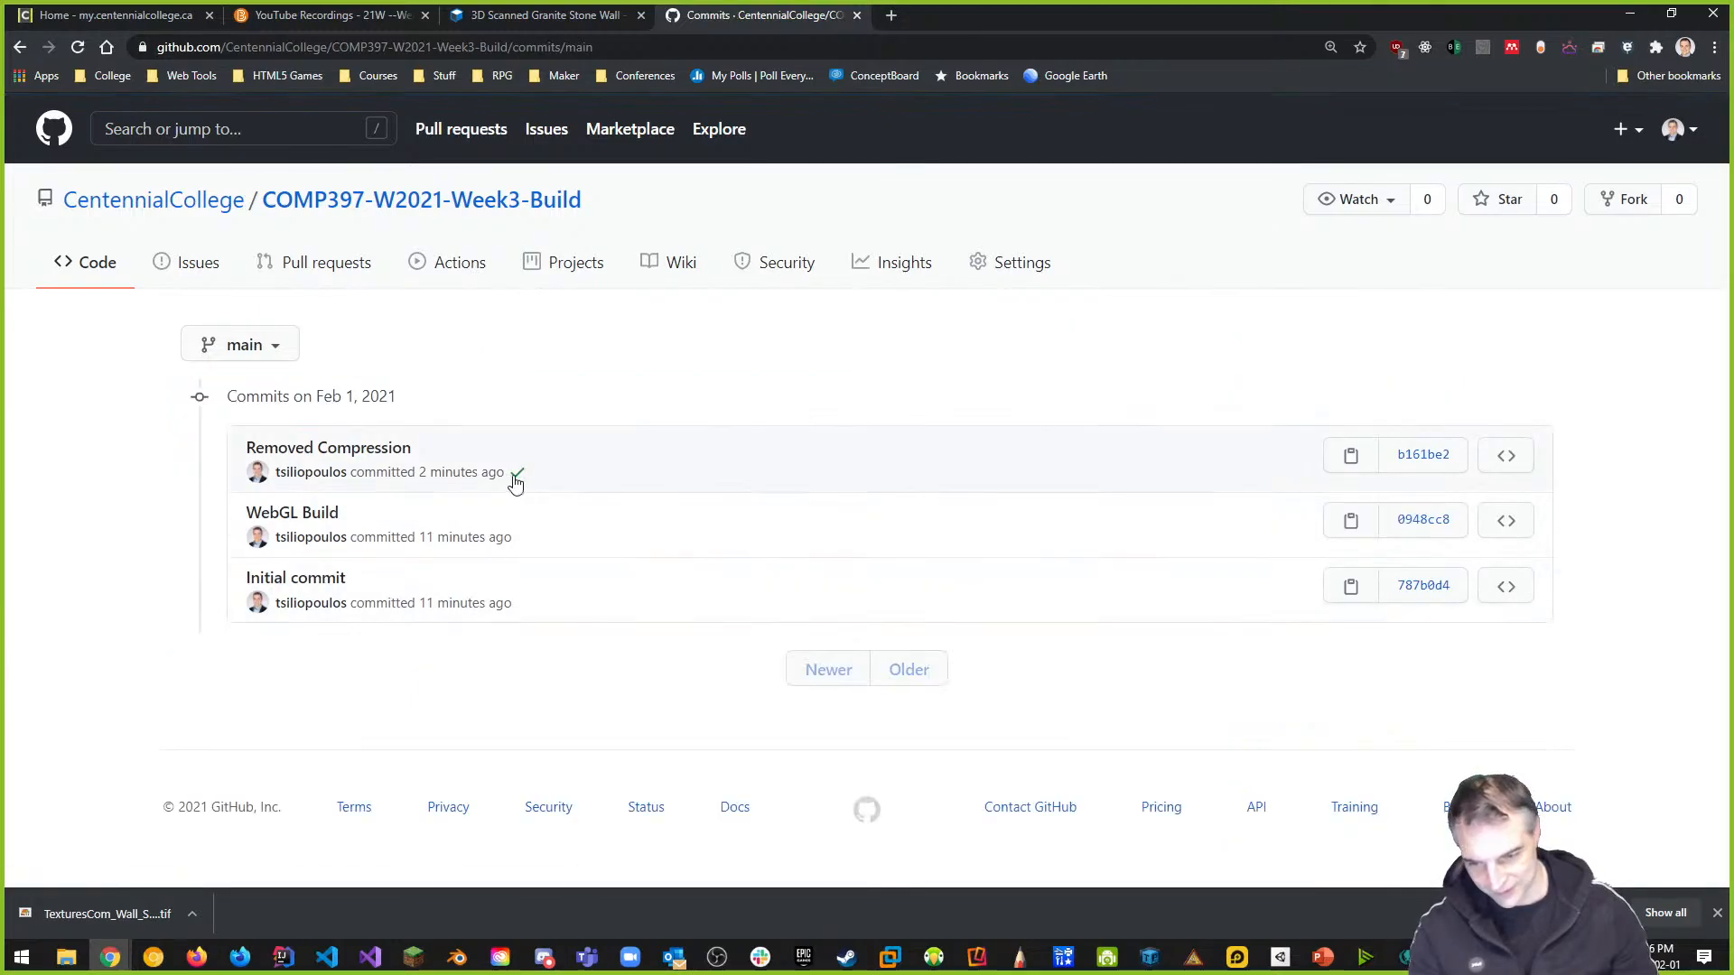
{"action": "left_click", "coordinate": [517, 476]}
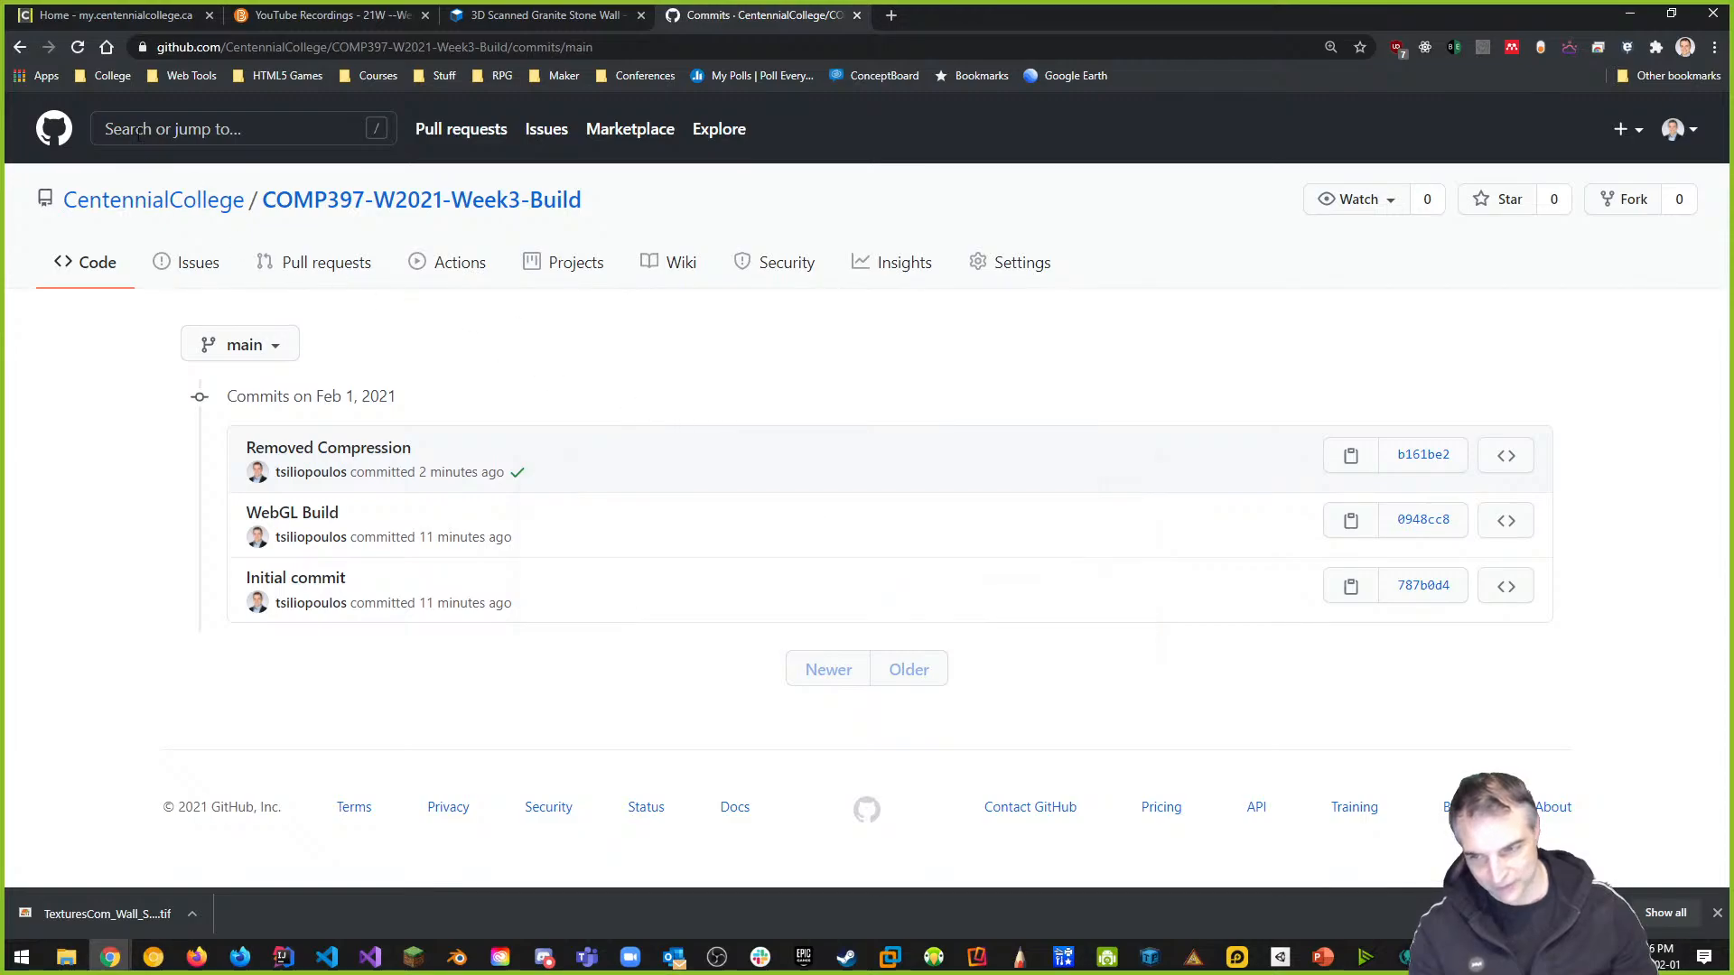
Open the github-pages deployment log from the COMP397-W2021-Week3-Build repository page and view the deployed site
{"action": "left_click", "coordinate": [18, 50]}
{"action": "scroll", "coordinate": [882, 403], "scroll_direction": "down", "scroll_amount": 2}
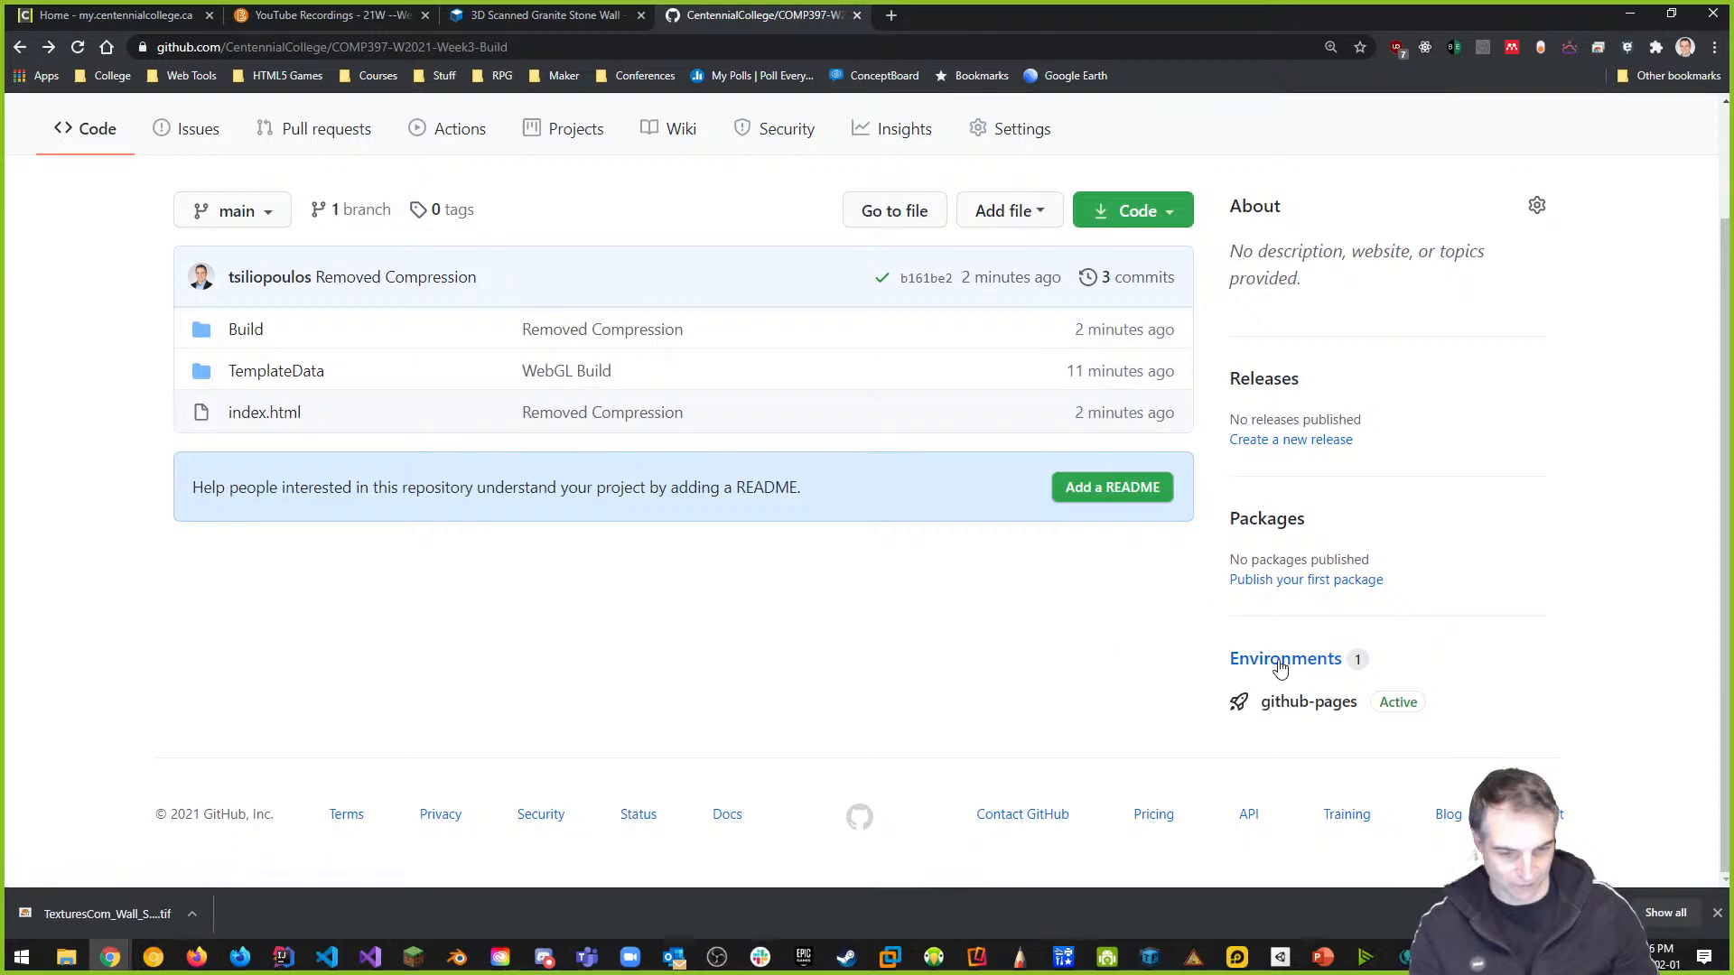
{"action": "left_click", "coordinate": [1314, 709]}
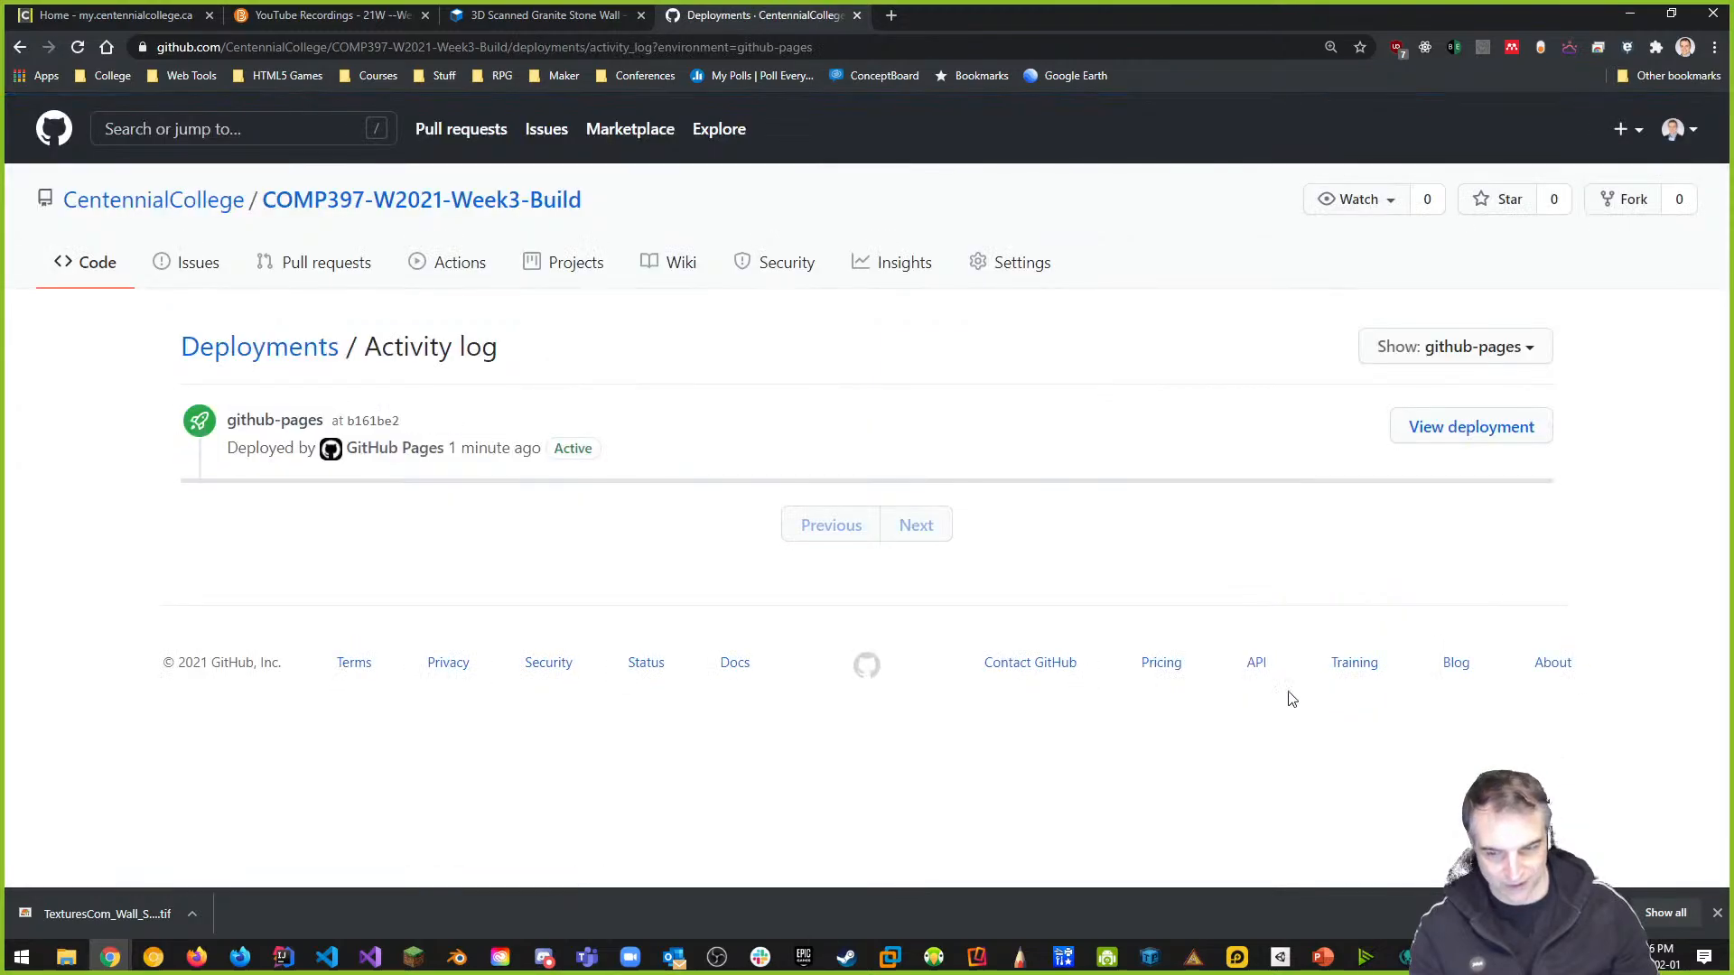
{"action": "left_click", "coordinate": [1433, 438]}
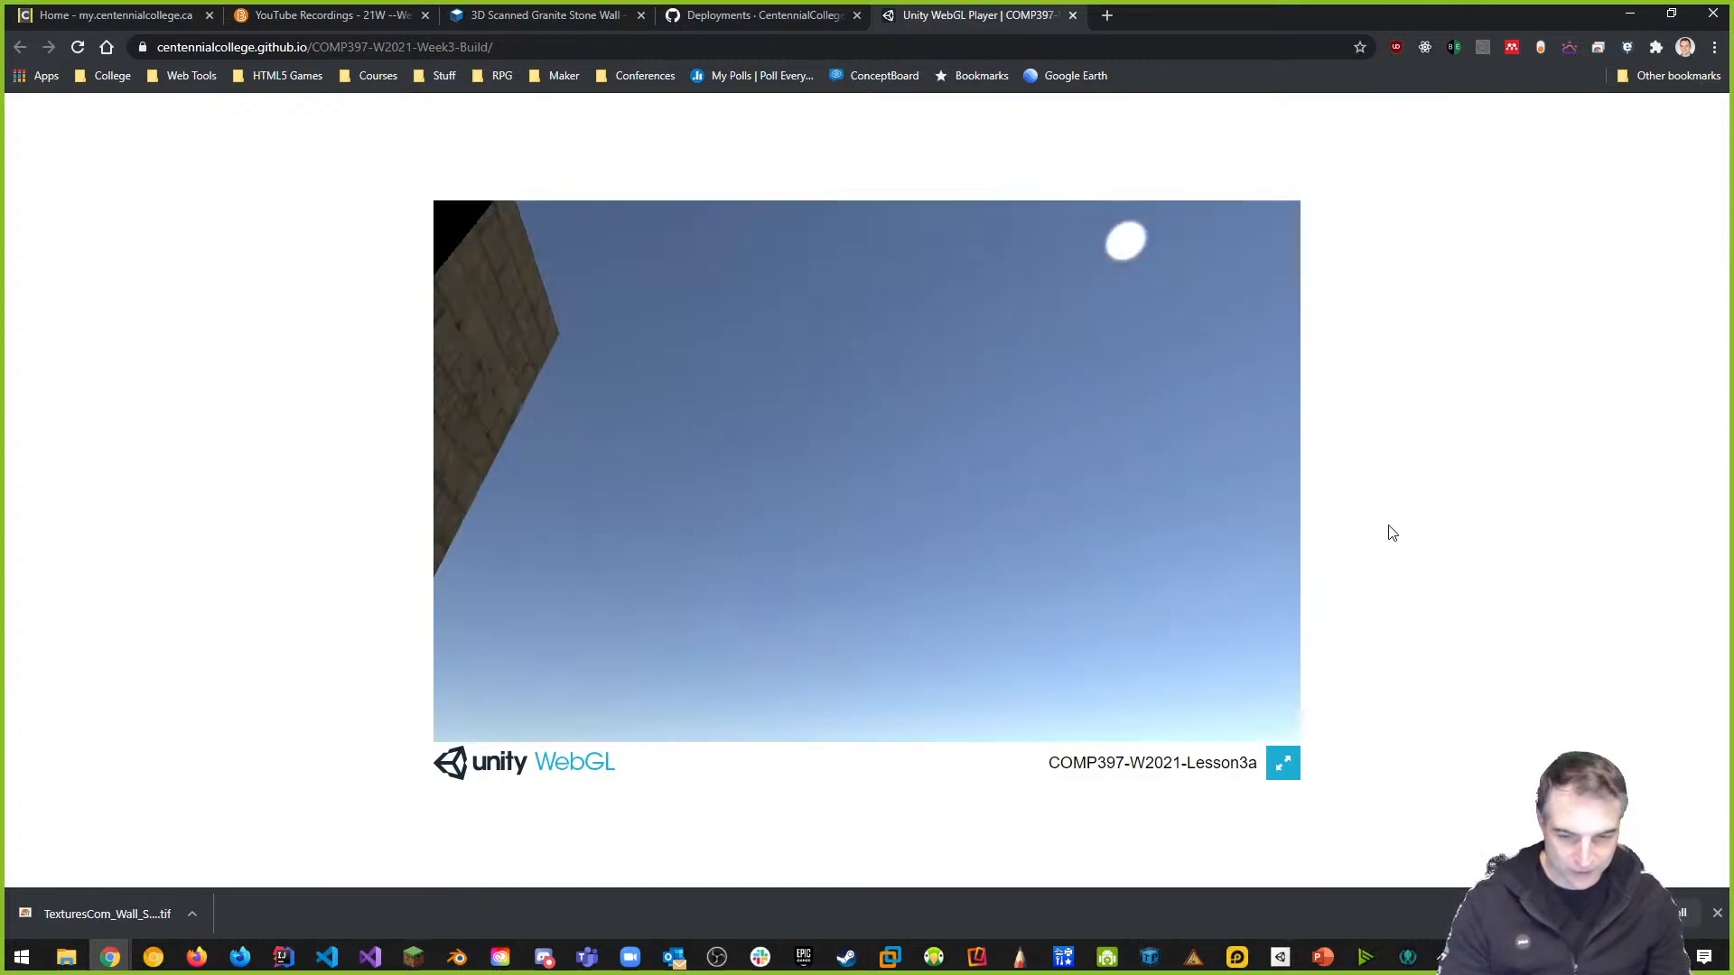
Test the WebGL game in the page by looking around and walking forward, and release the cursor
{"action": "left_click", "coordinate": [1289, 551]}
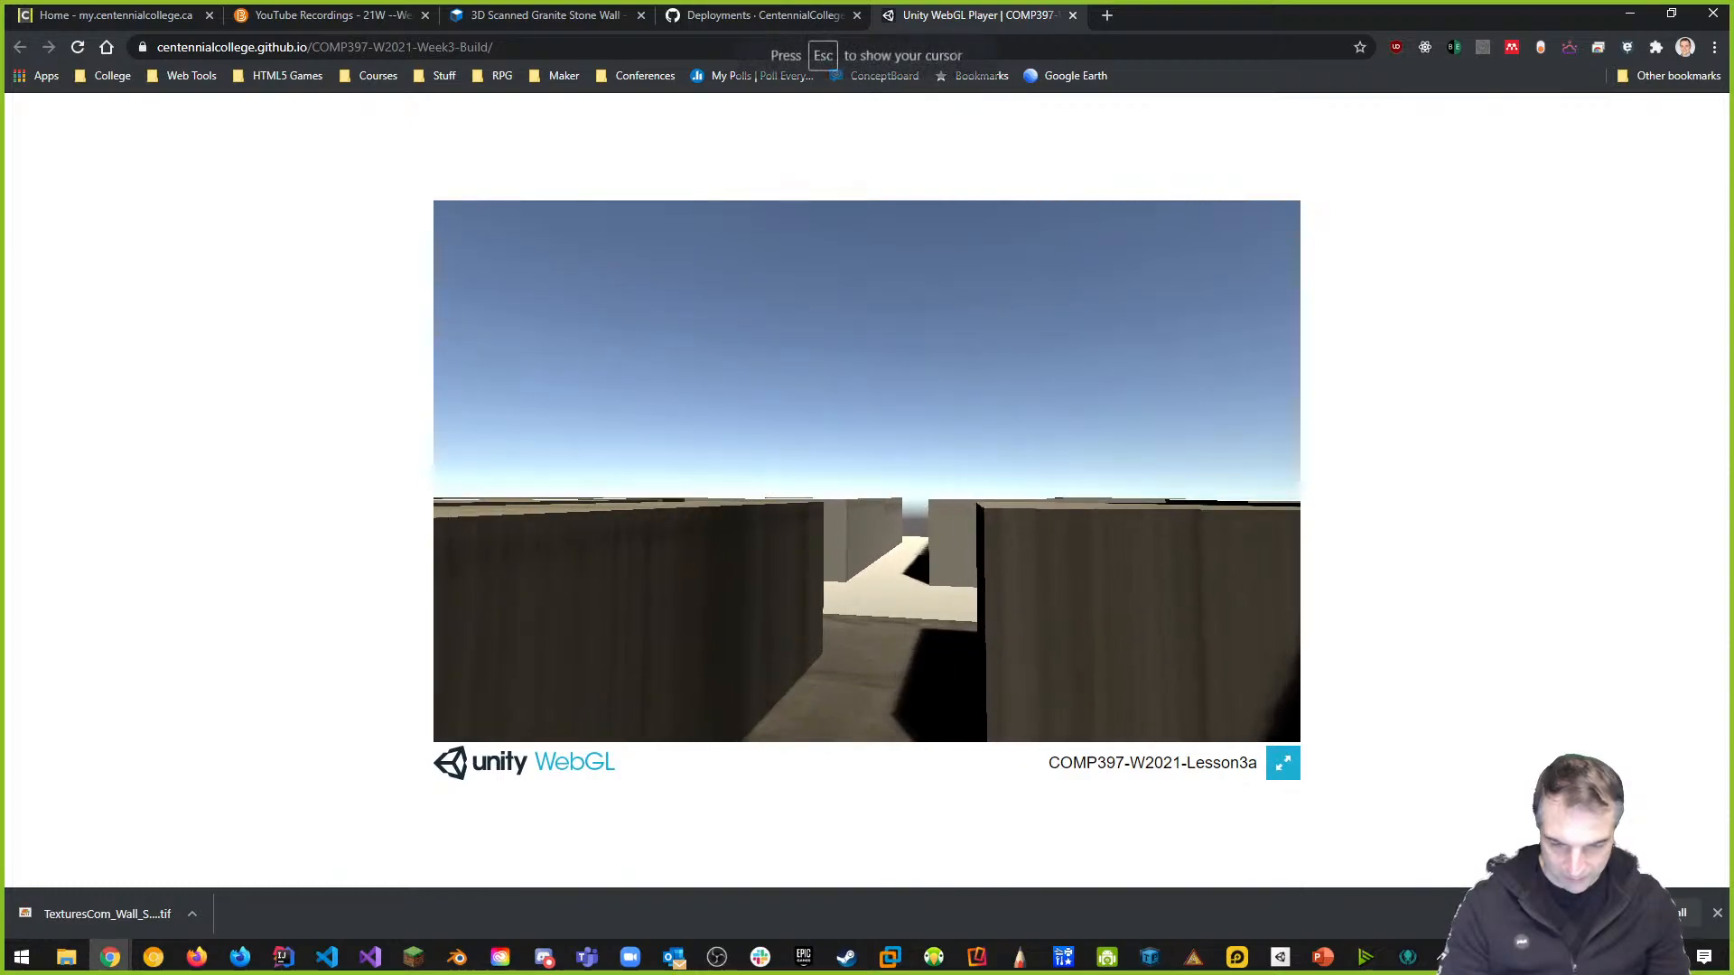
{"action": "key", "text": "w"}
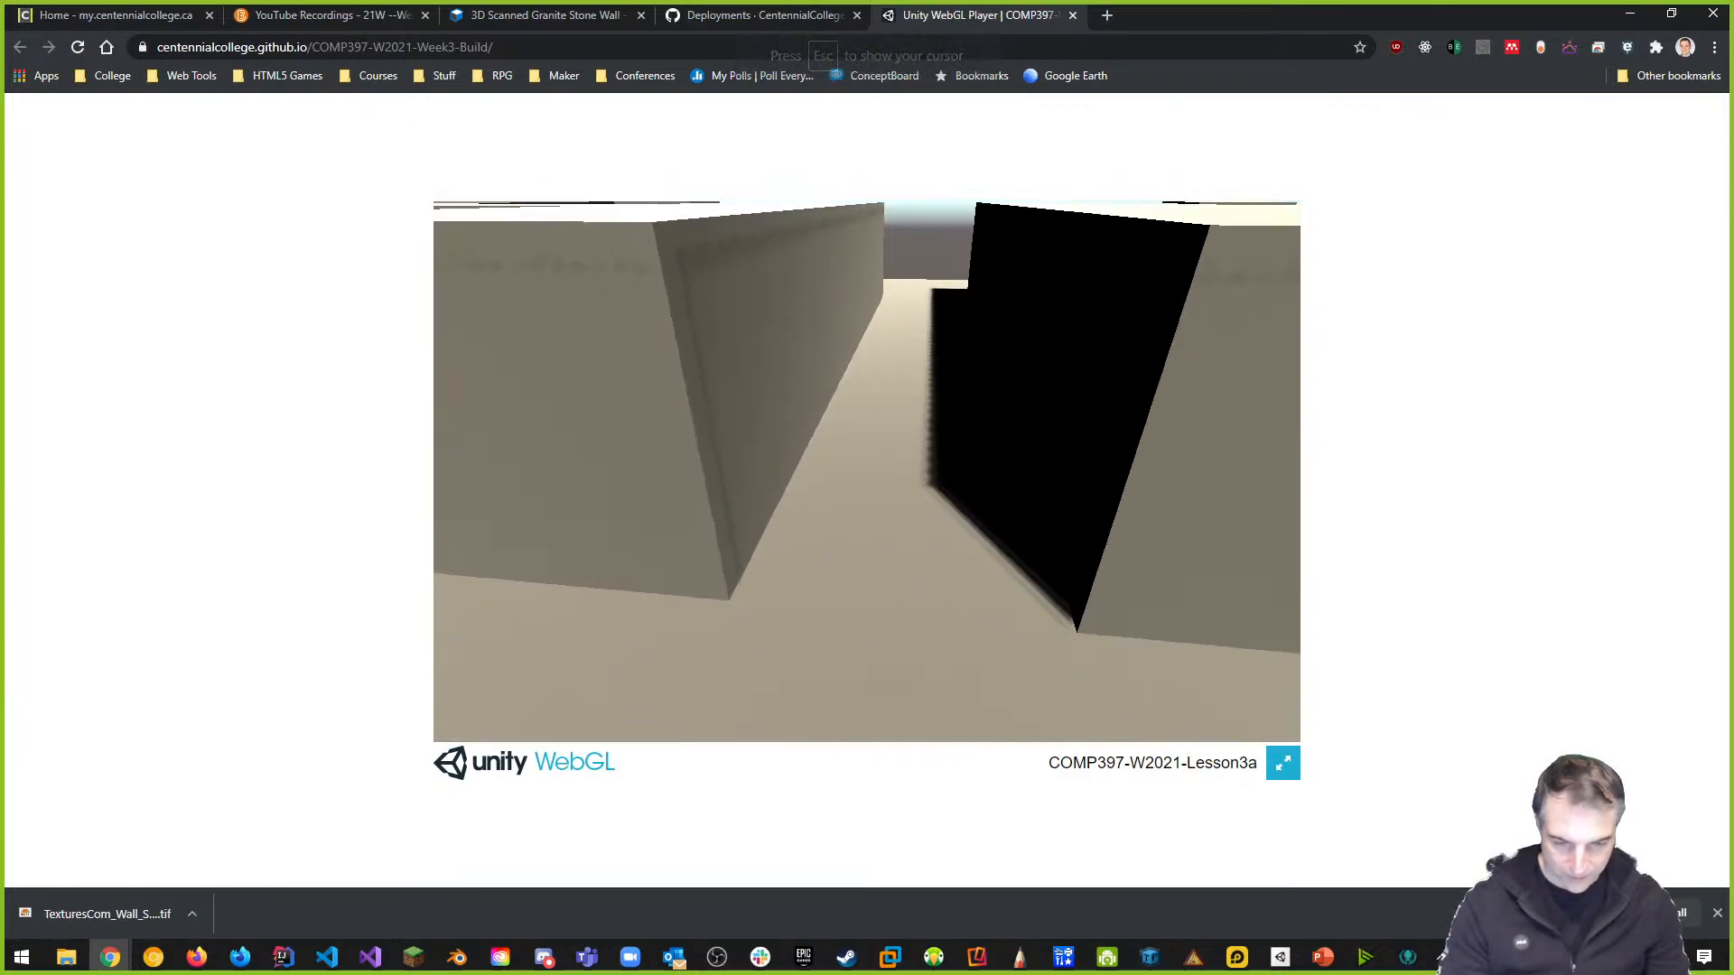
{"action": "key", "text": "Escape"}
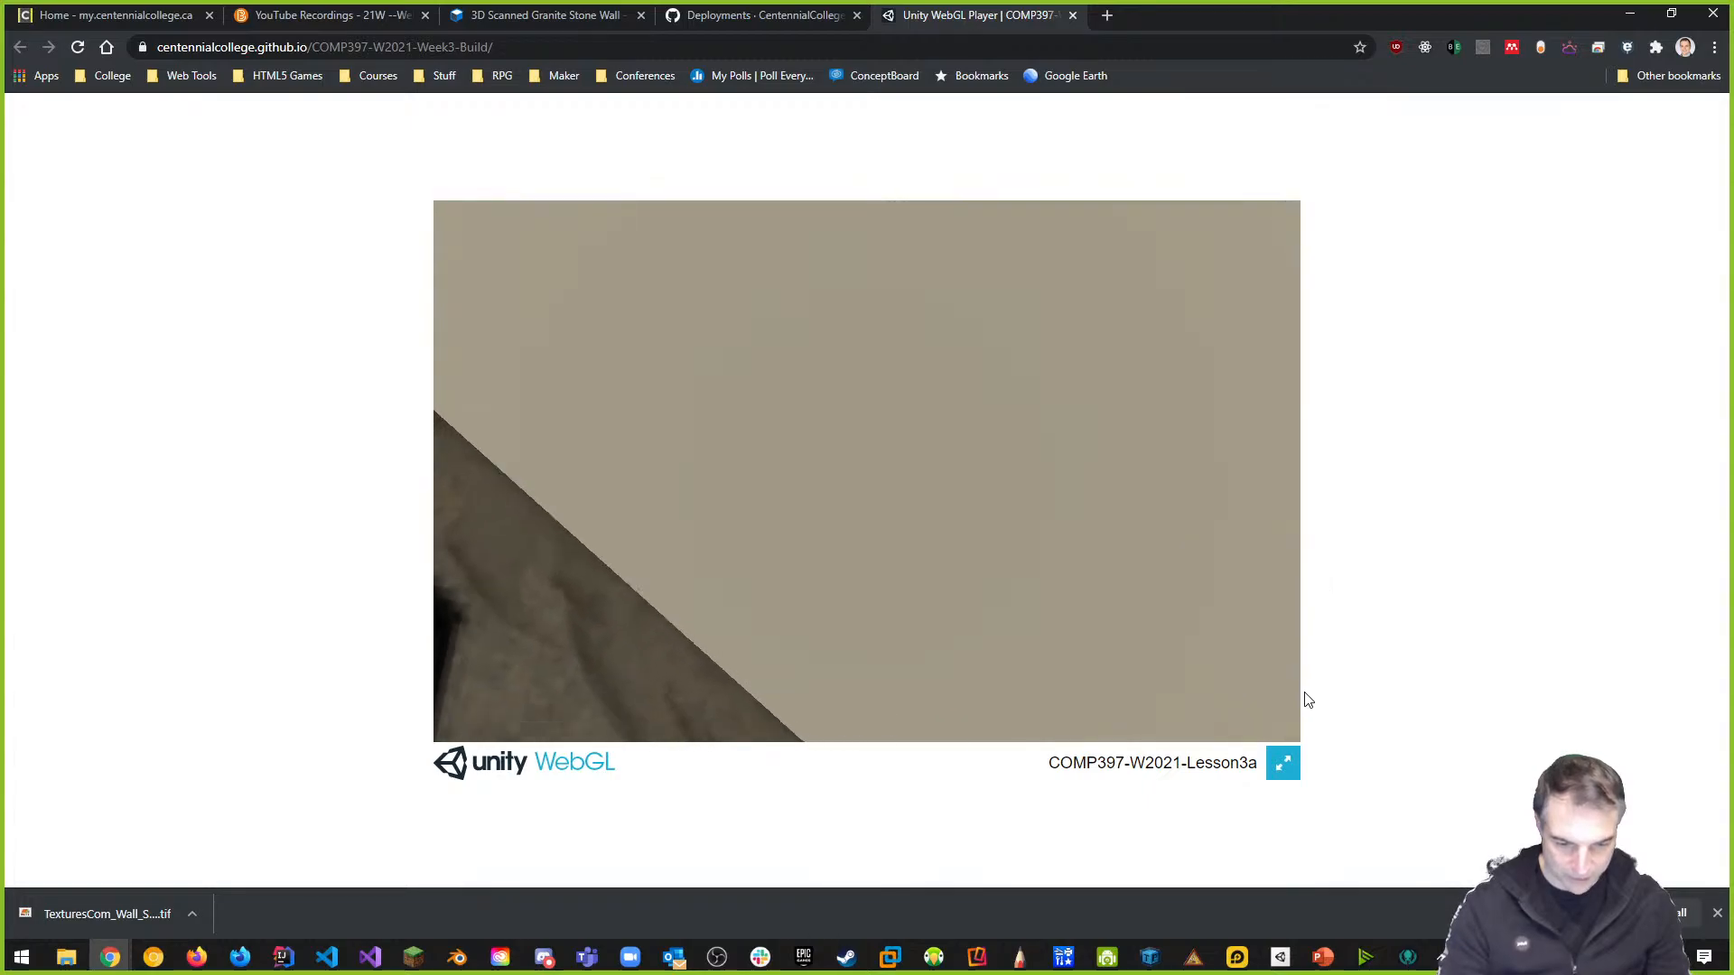
Play the WebGL game in full screen, walking through the maze and jumping above the walls, and exit full screen
{"action": "left_click", "coordinate": [1285, 765]}
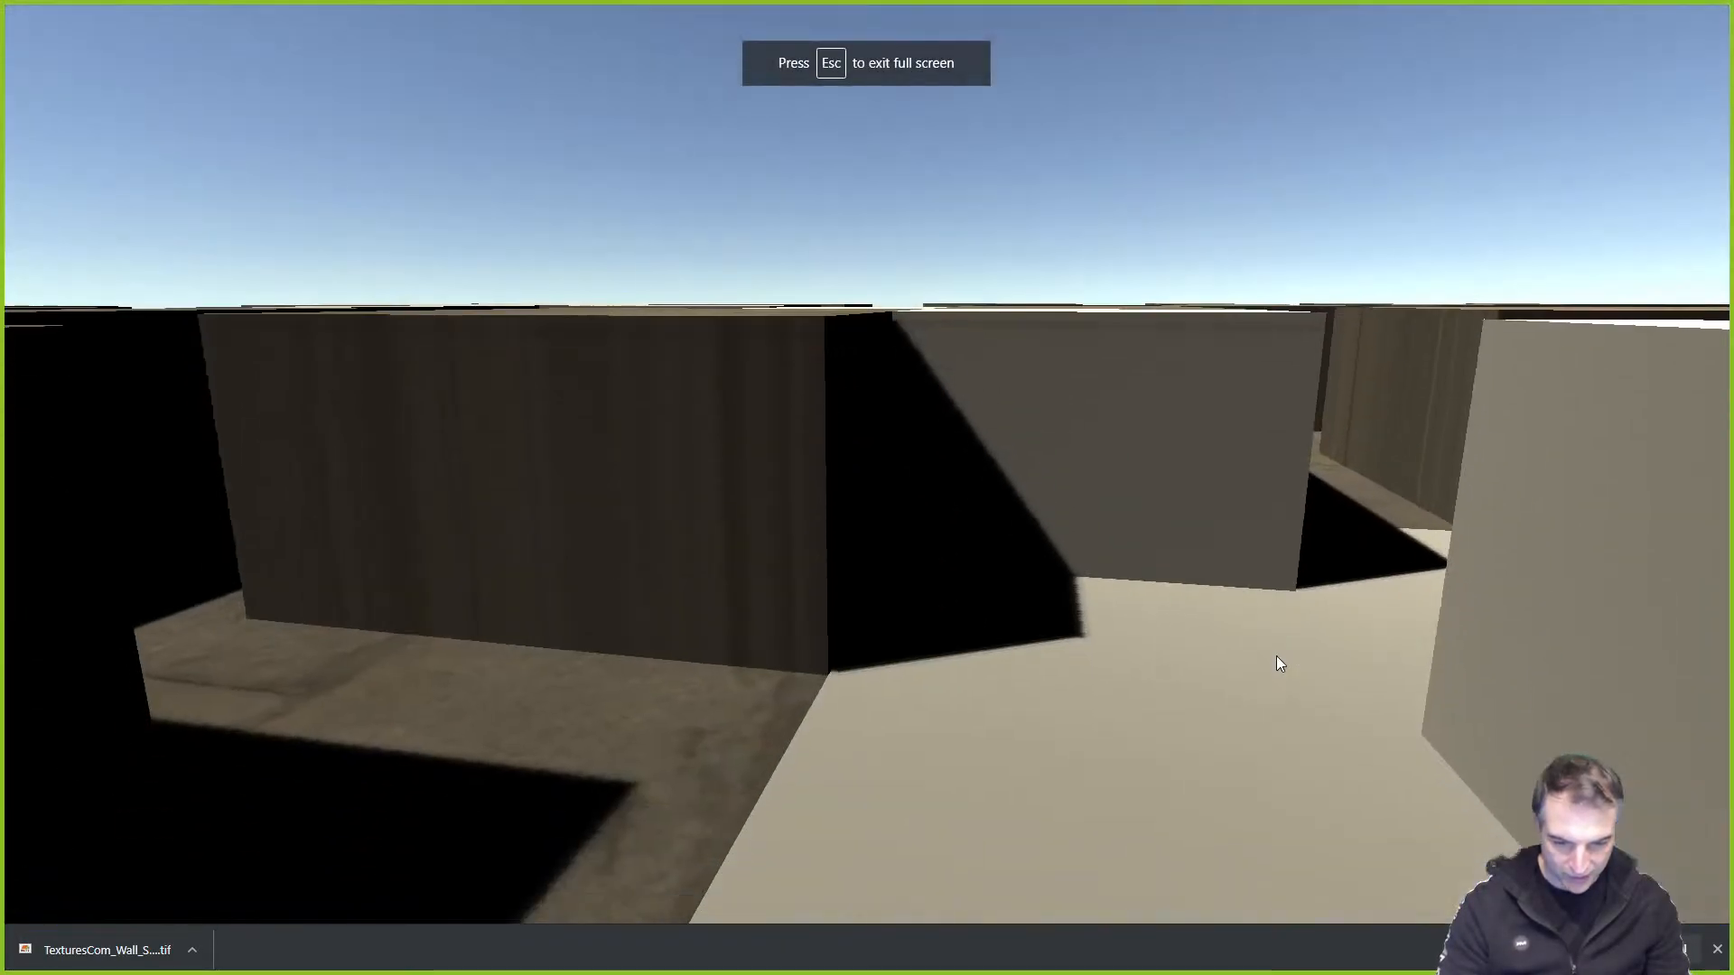
{"action": "key", "text": "w"}
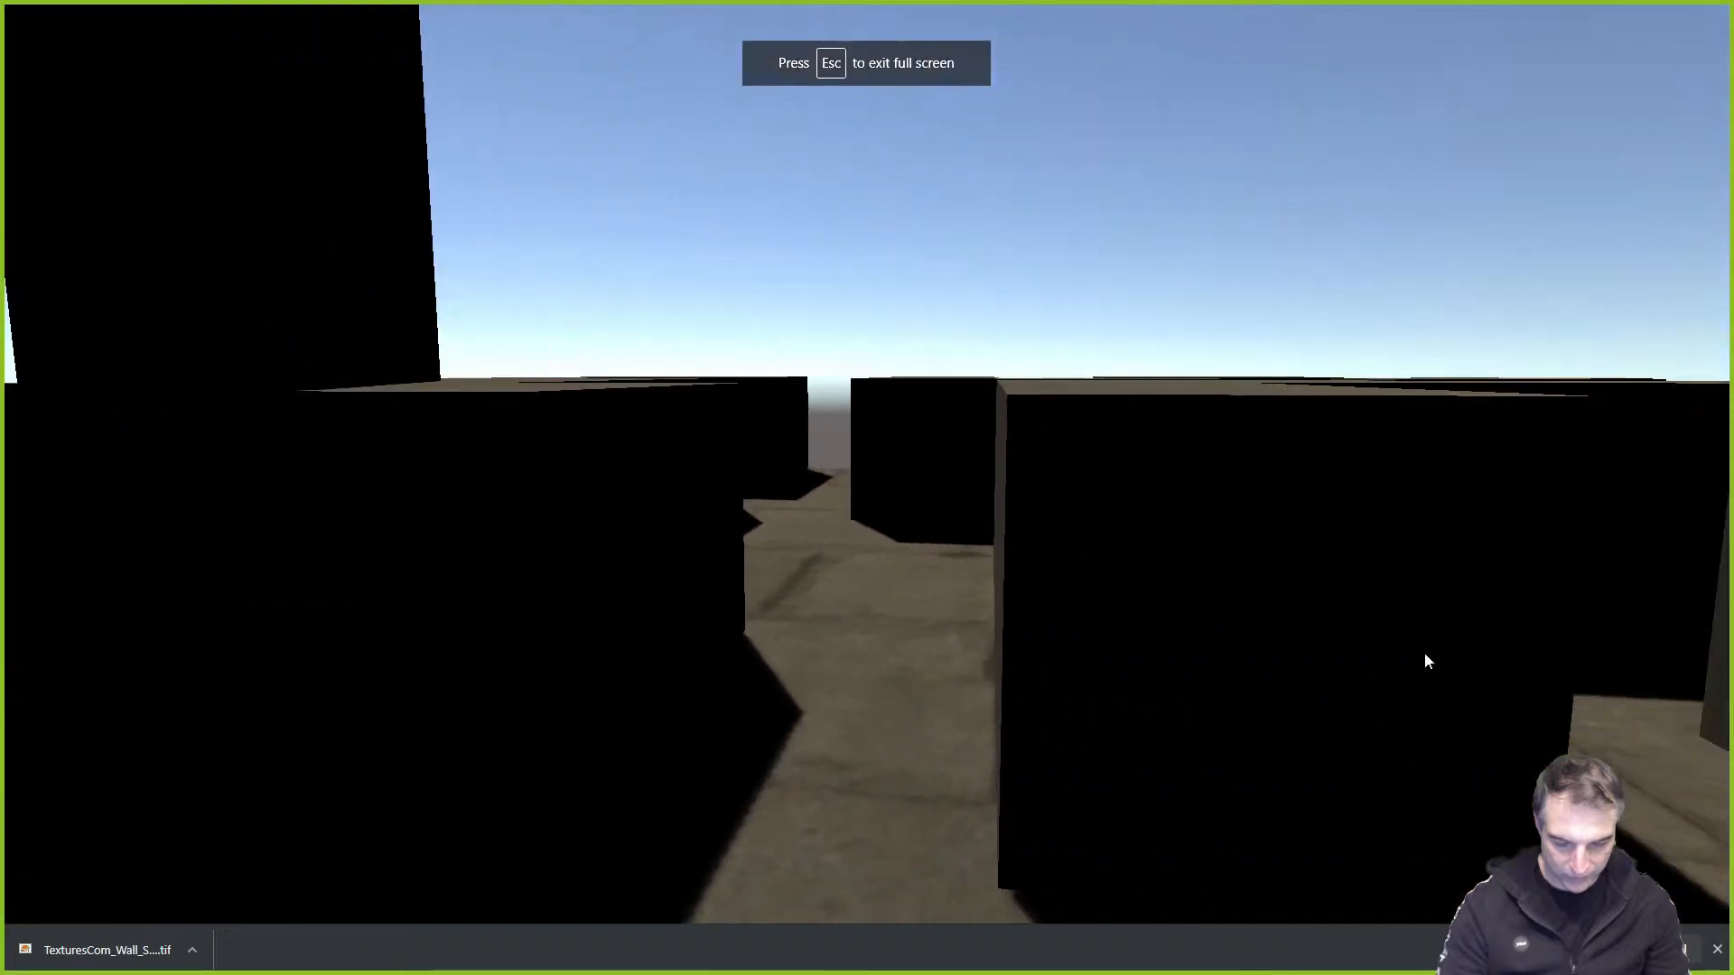
{"action": "key", "text": "w"}
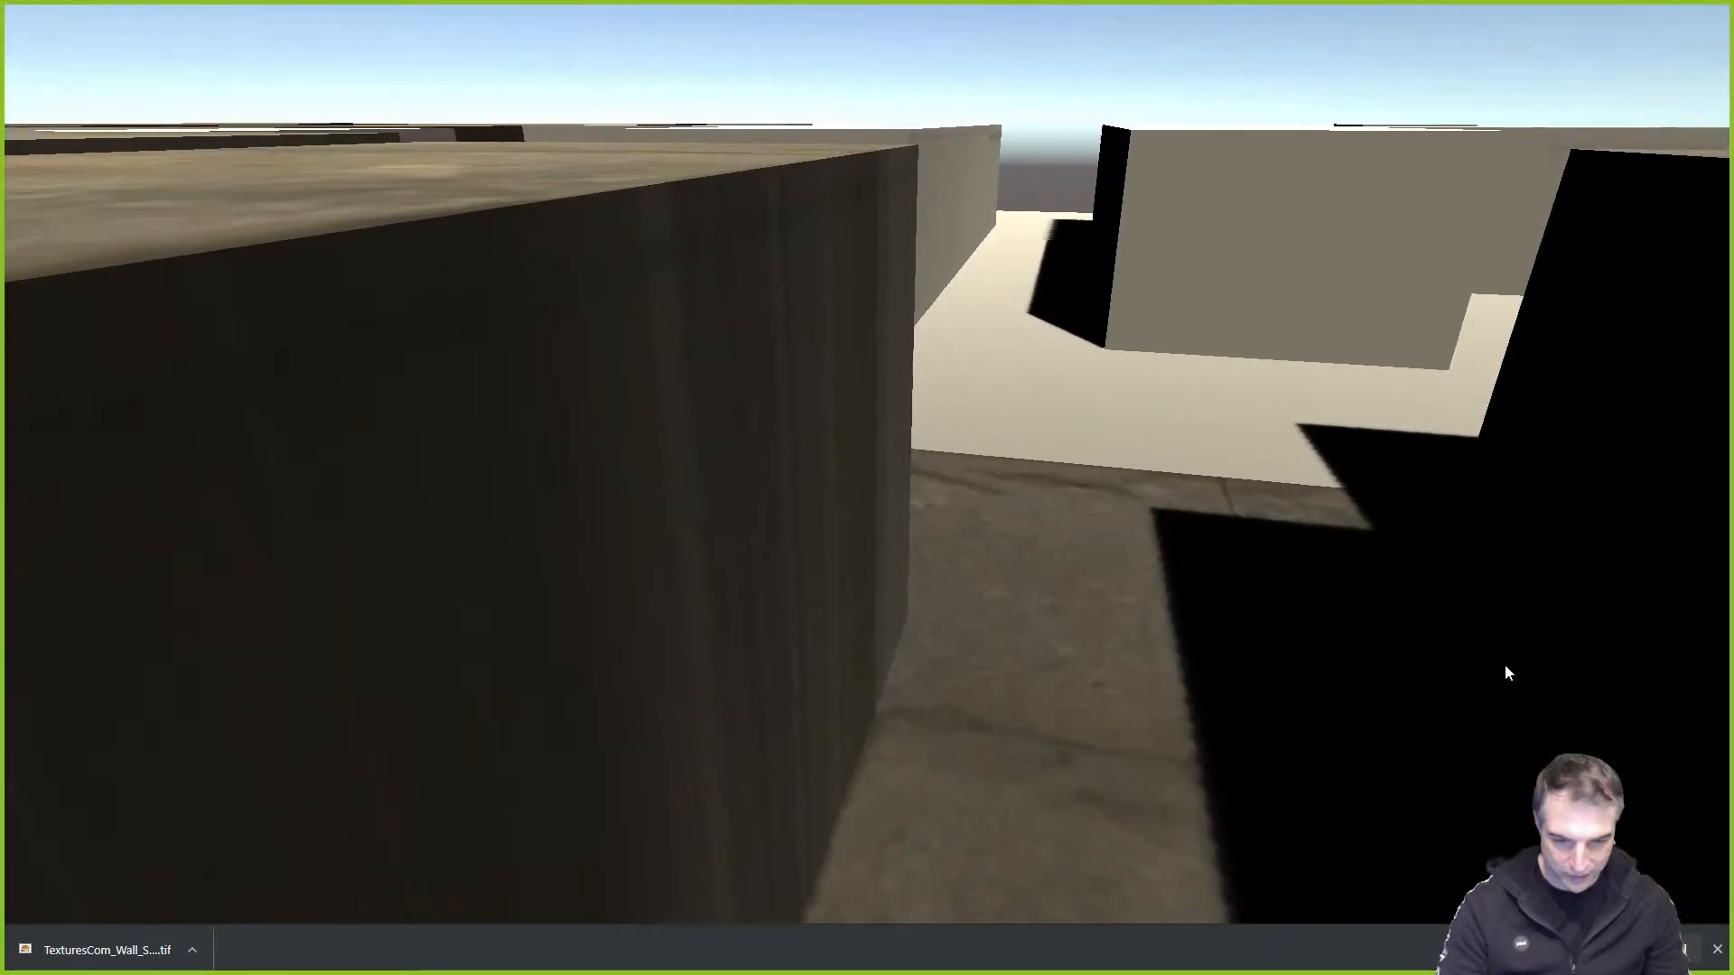
{"action": "key", "text": "space"}
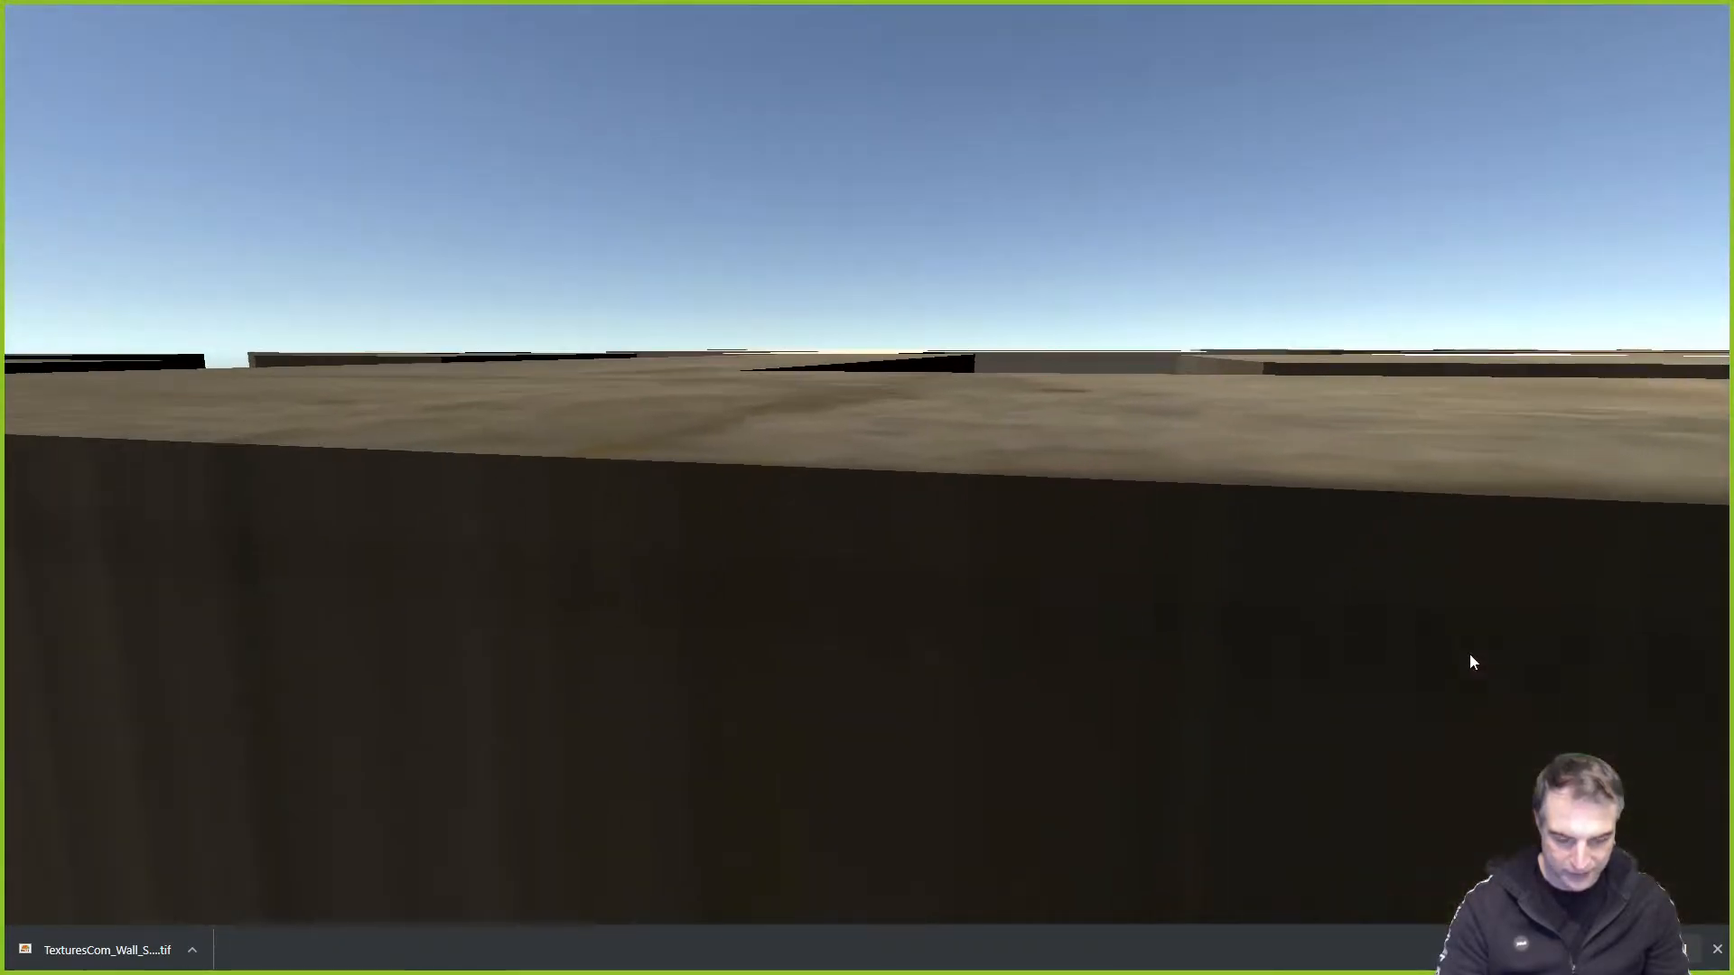
{"action": "key", "text": "space"}
{"action": "key", "text": "space"}
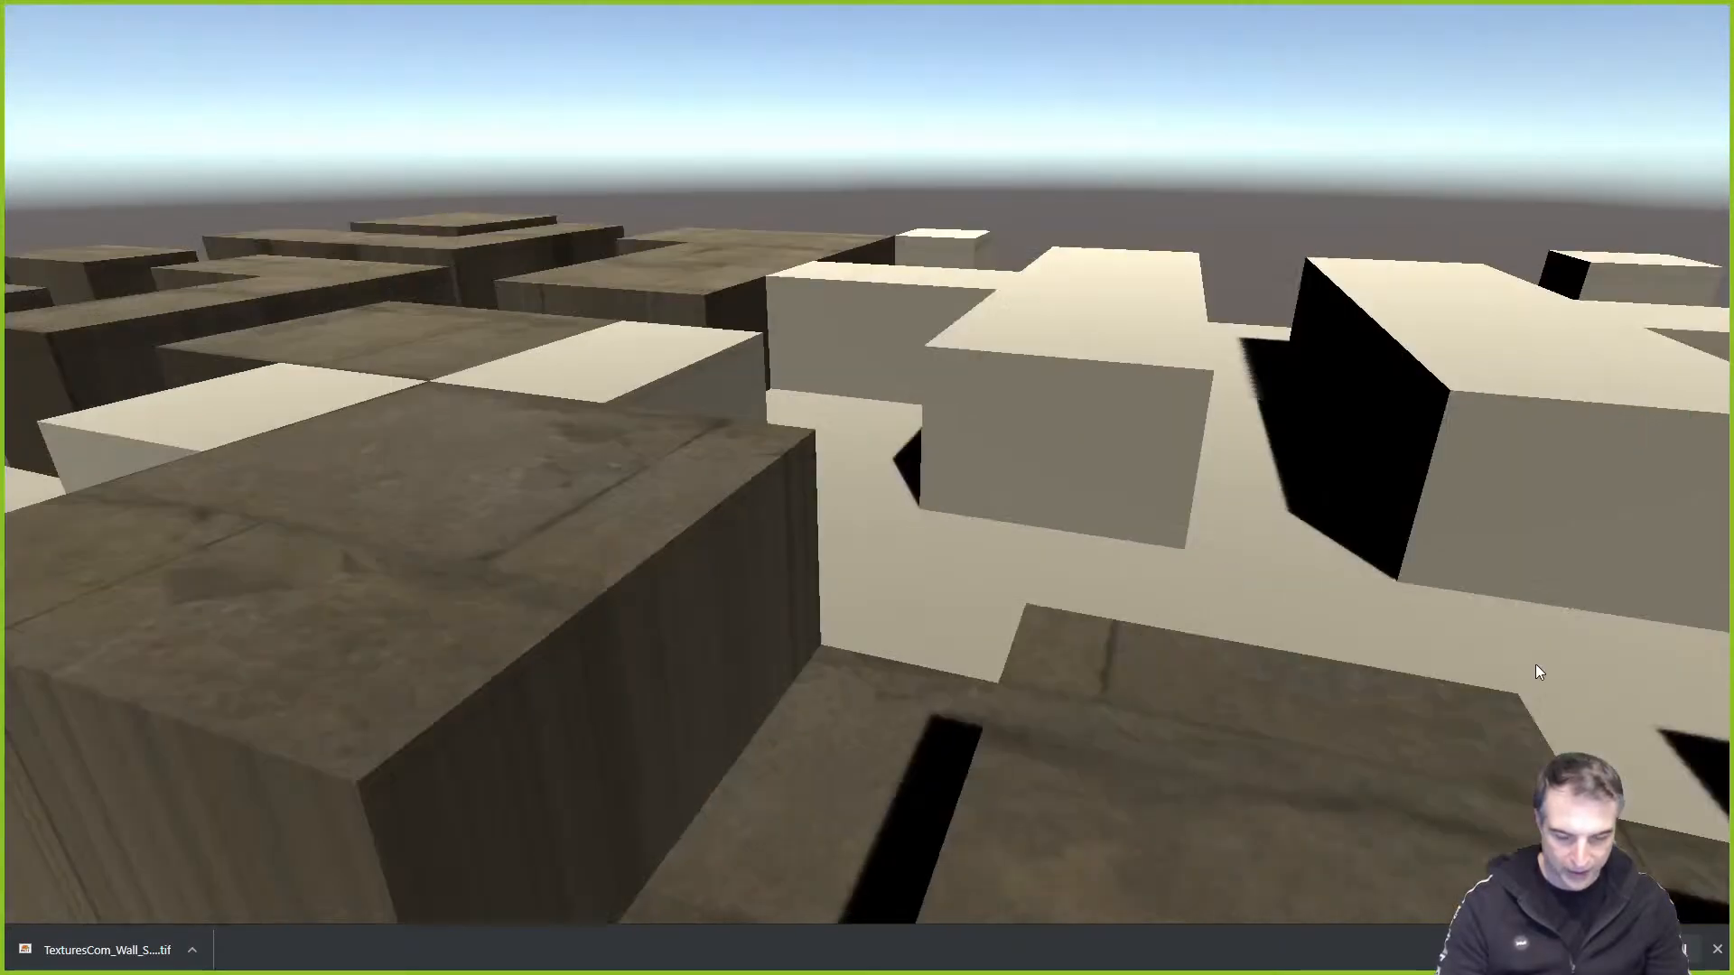
{"action": "key", "text": "Escape"}
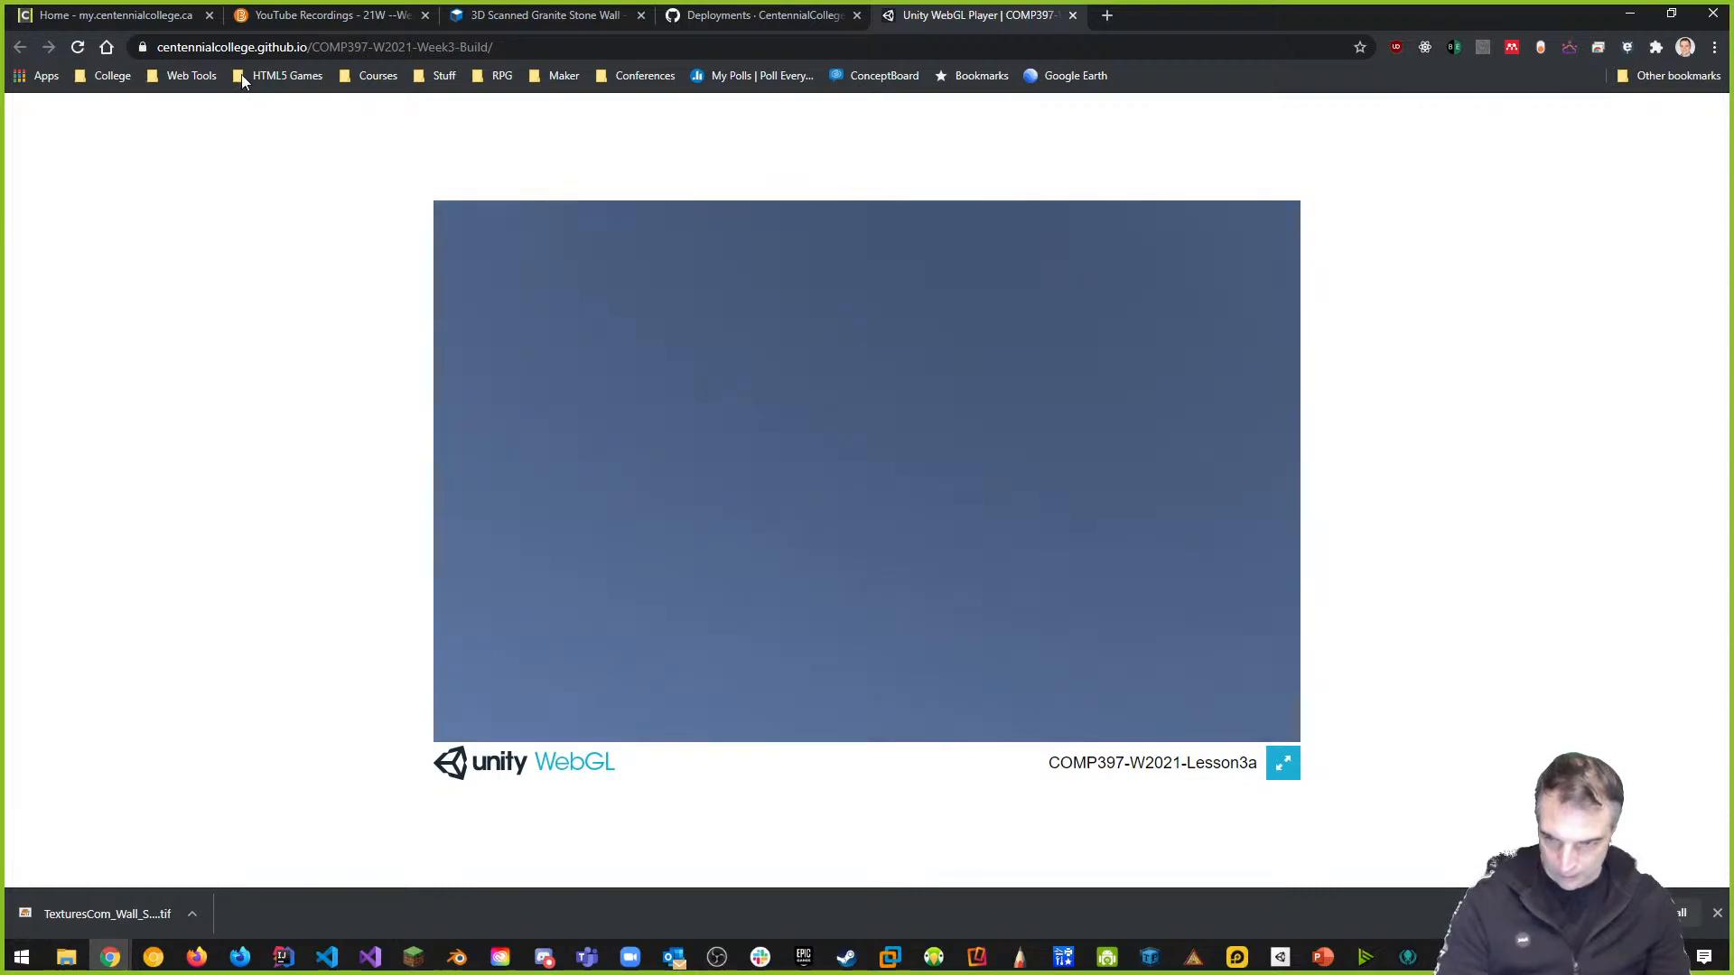
Close the Unity WebGL Player page and accept the cookie notice on the textures.com granite wall page
{"action": "left_click", "coordinate": [278, 47]}
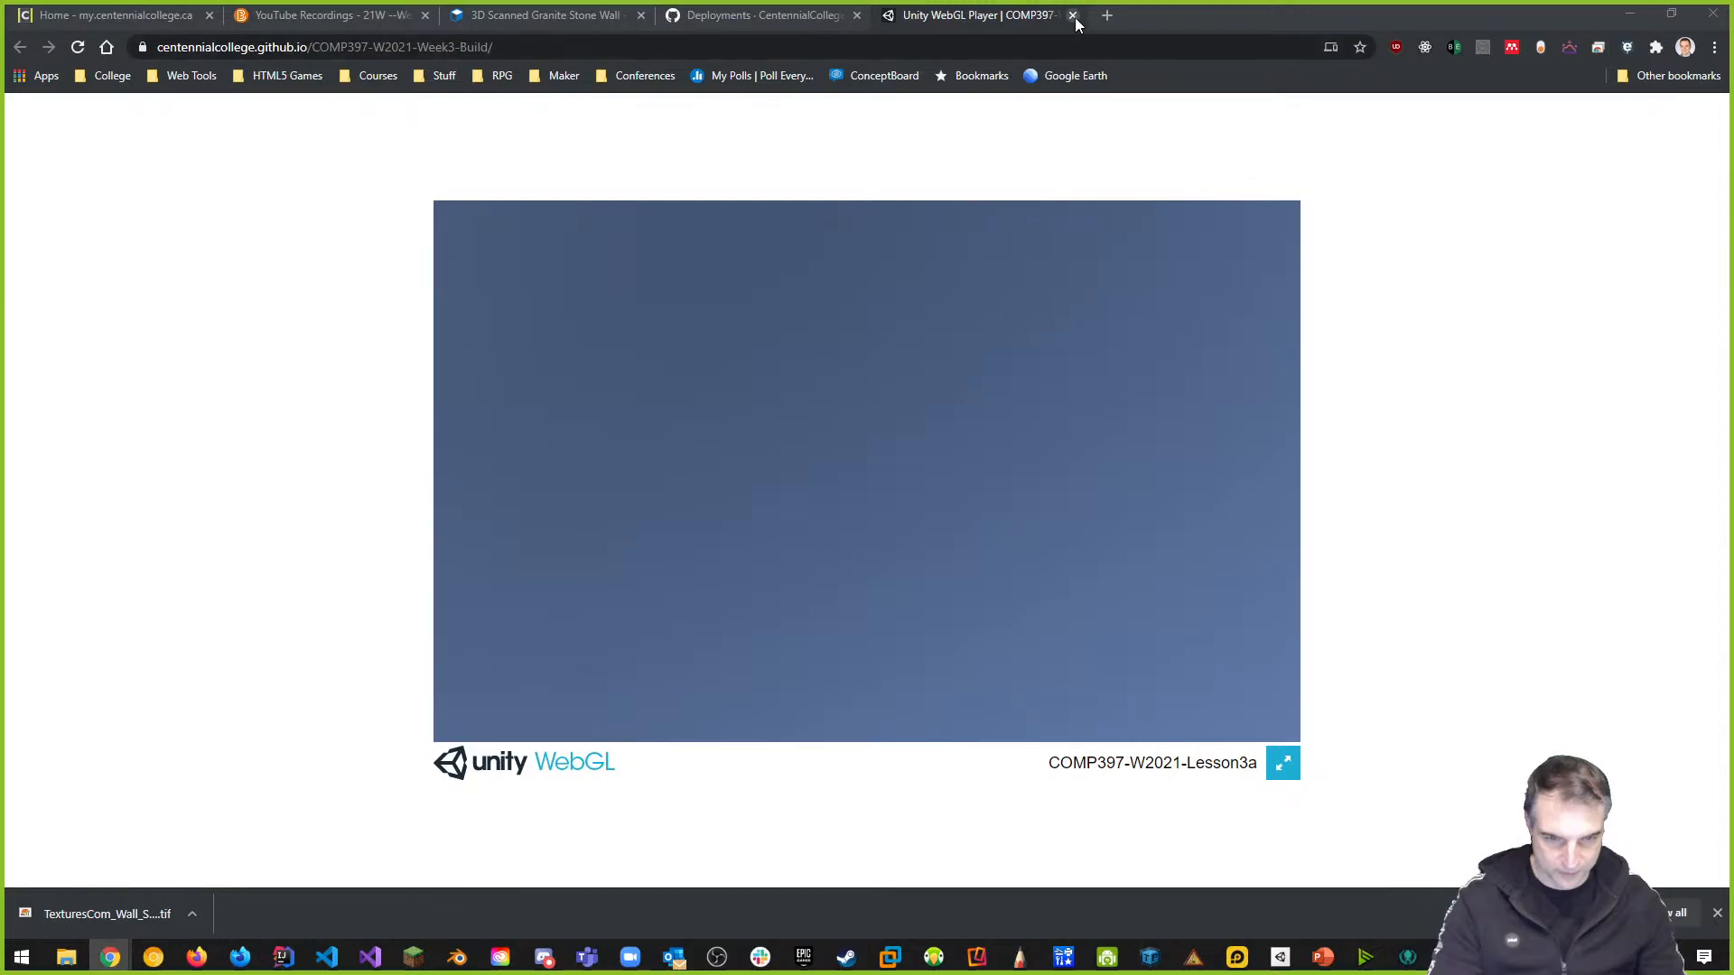
{"action": "left_click", "coordinate": [1073, 16]}
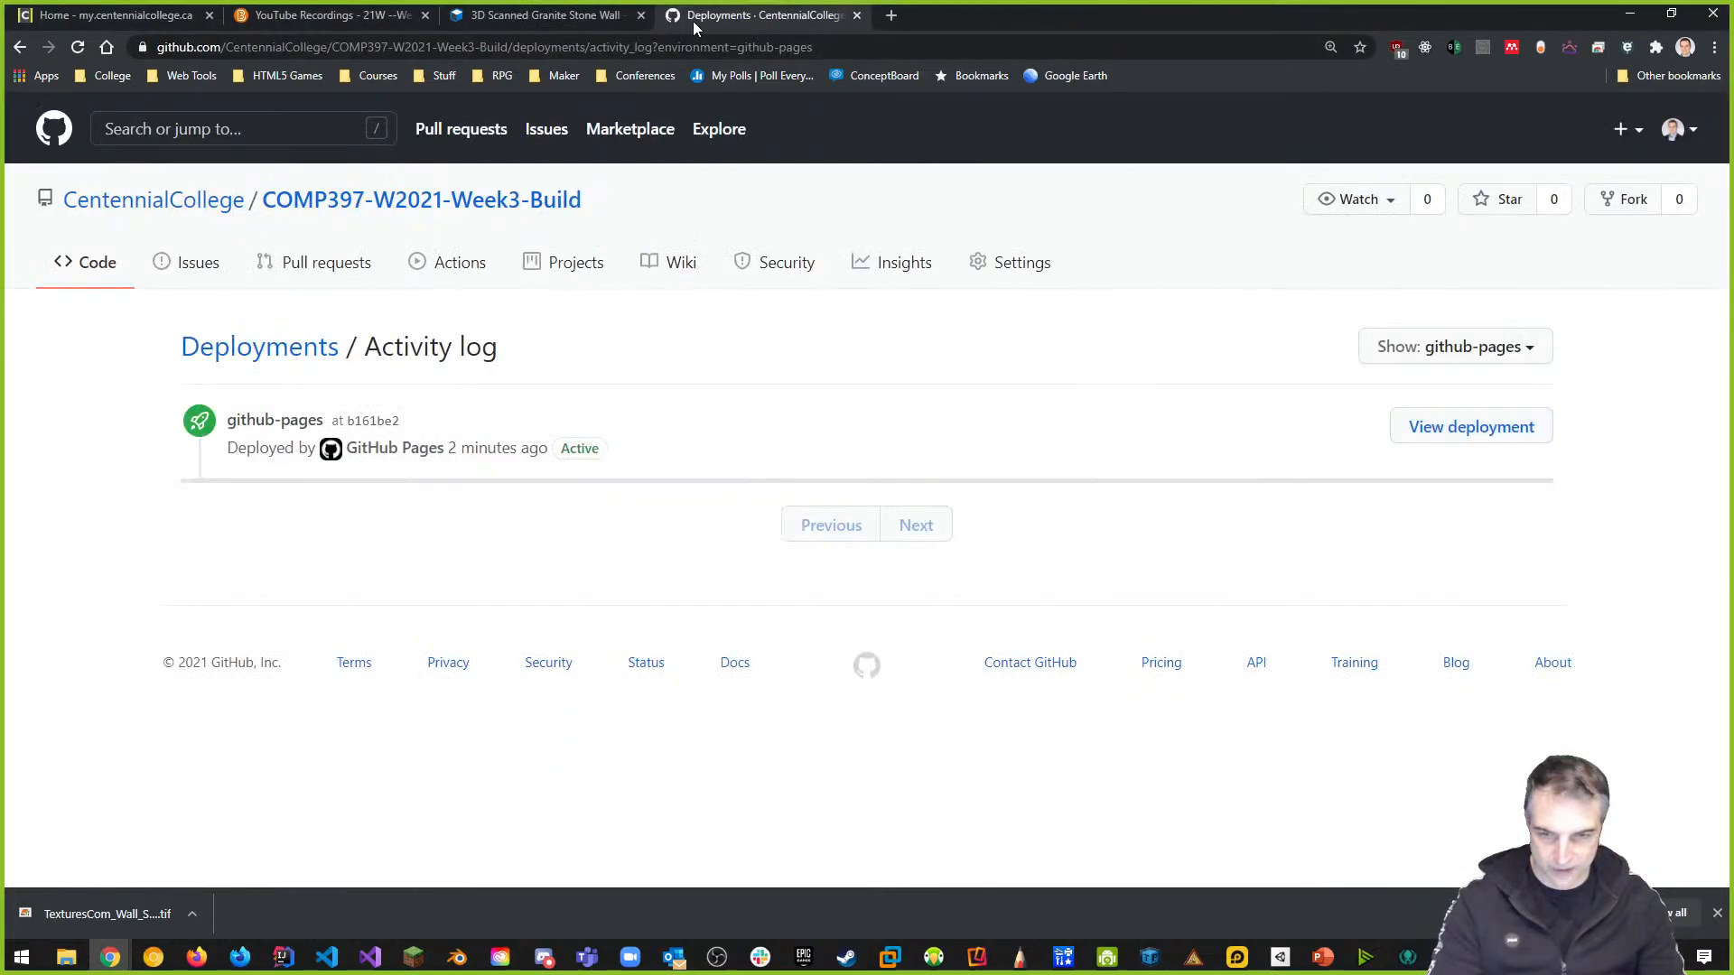
{"action": "left_click", "coordinate": [554, 16]}
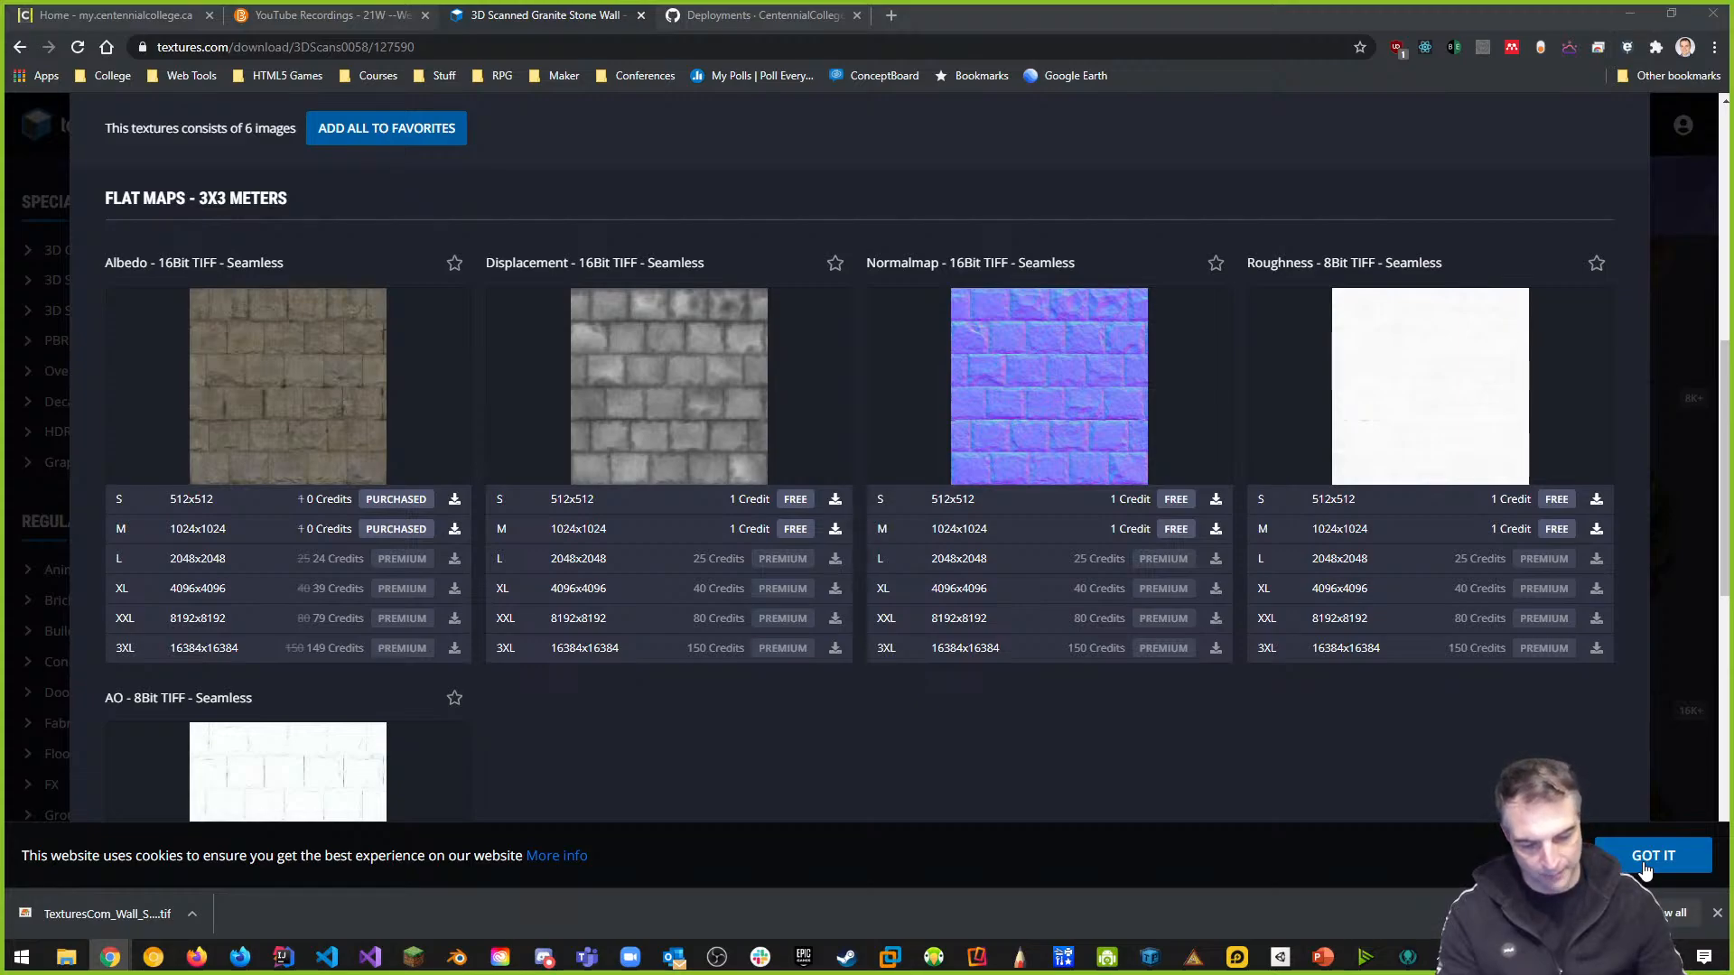
{"action": "left_click", "coordinate": [1644, 869]}
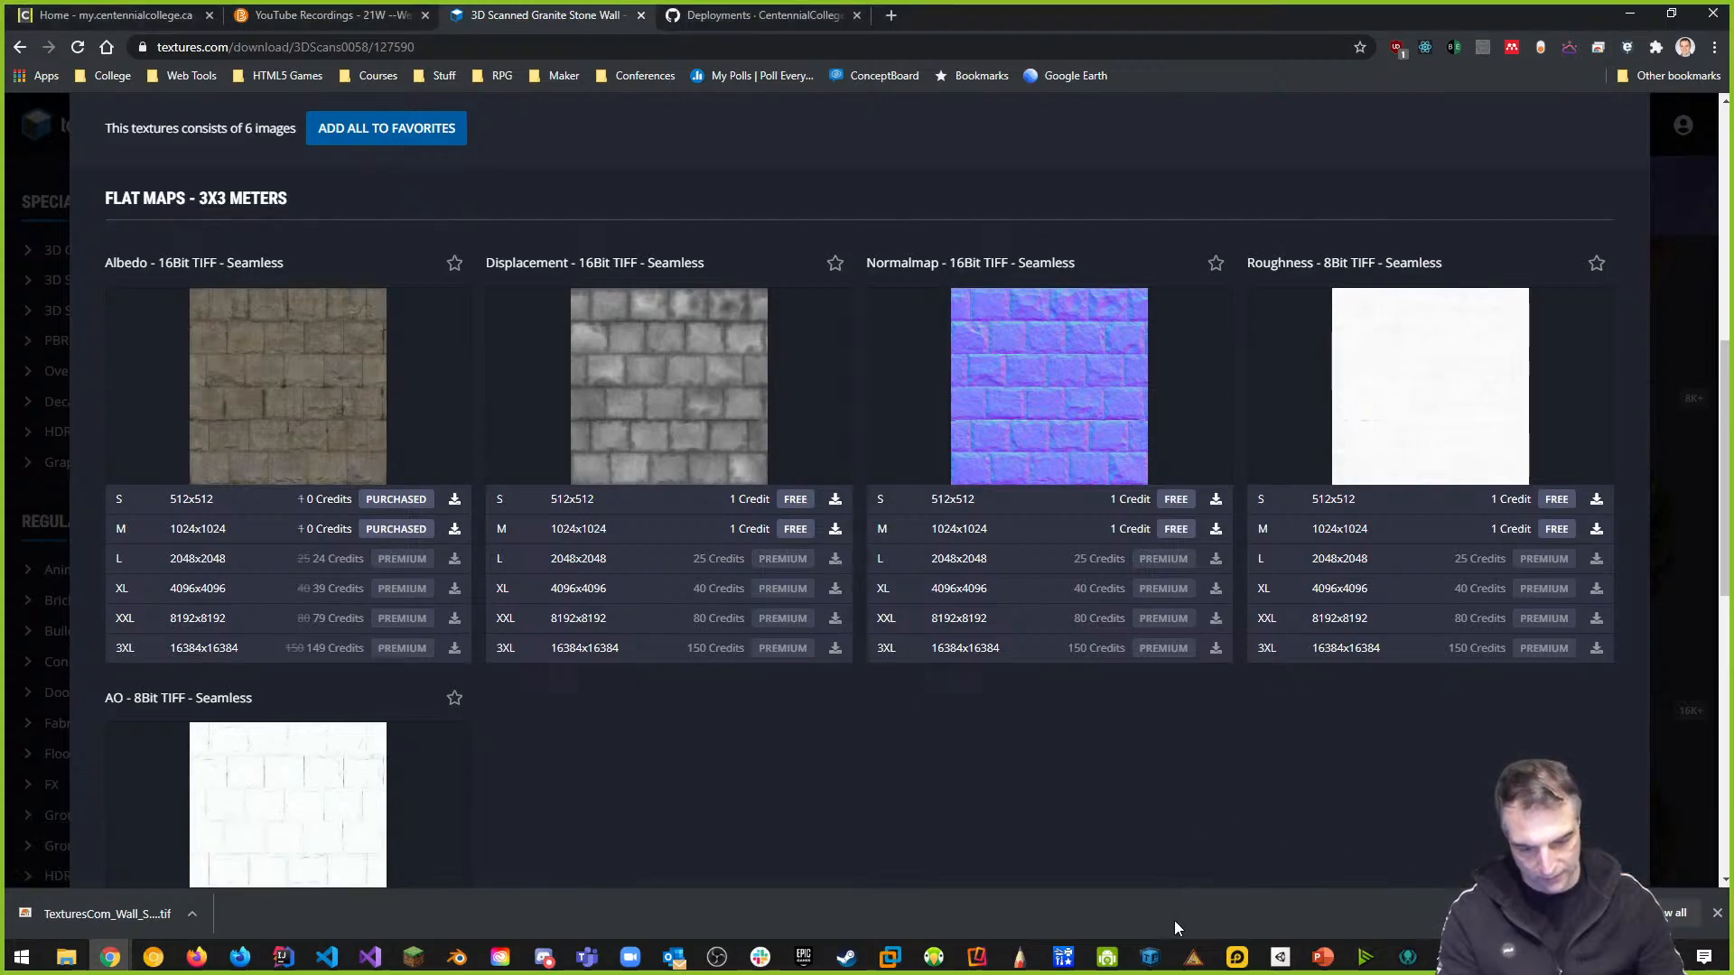
Open the COMP397-W2021-Lesson3a project from Unity Hub and widen the Scene view slightly
{"action": "left_click", "coordinate": [1282, 959]}
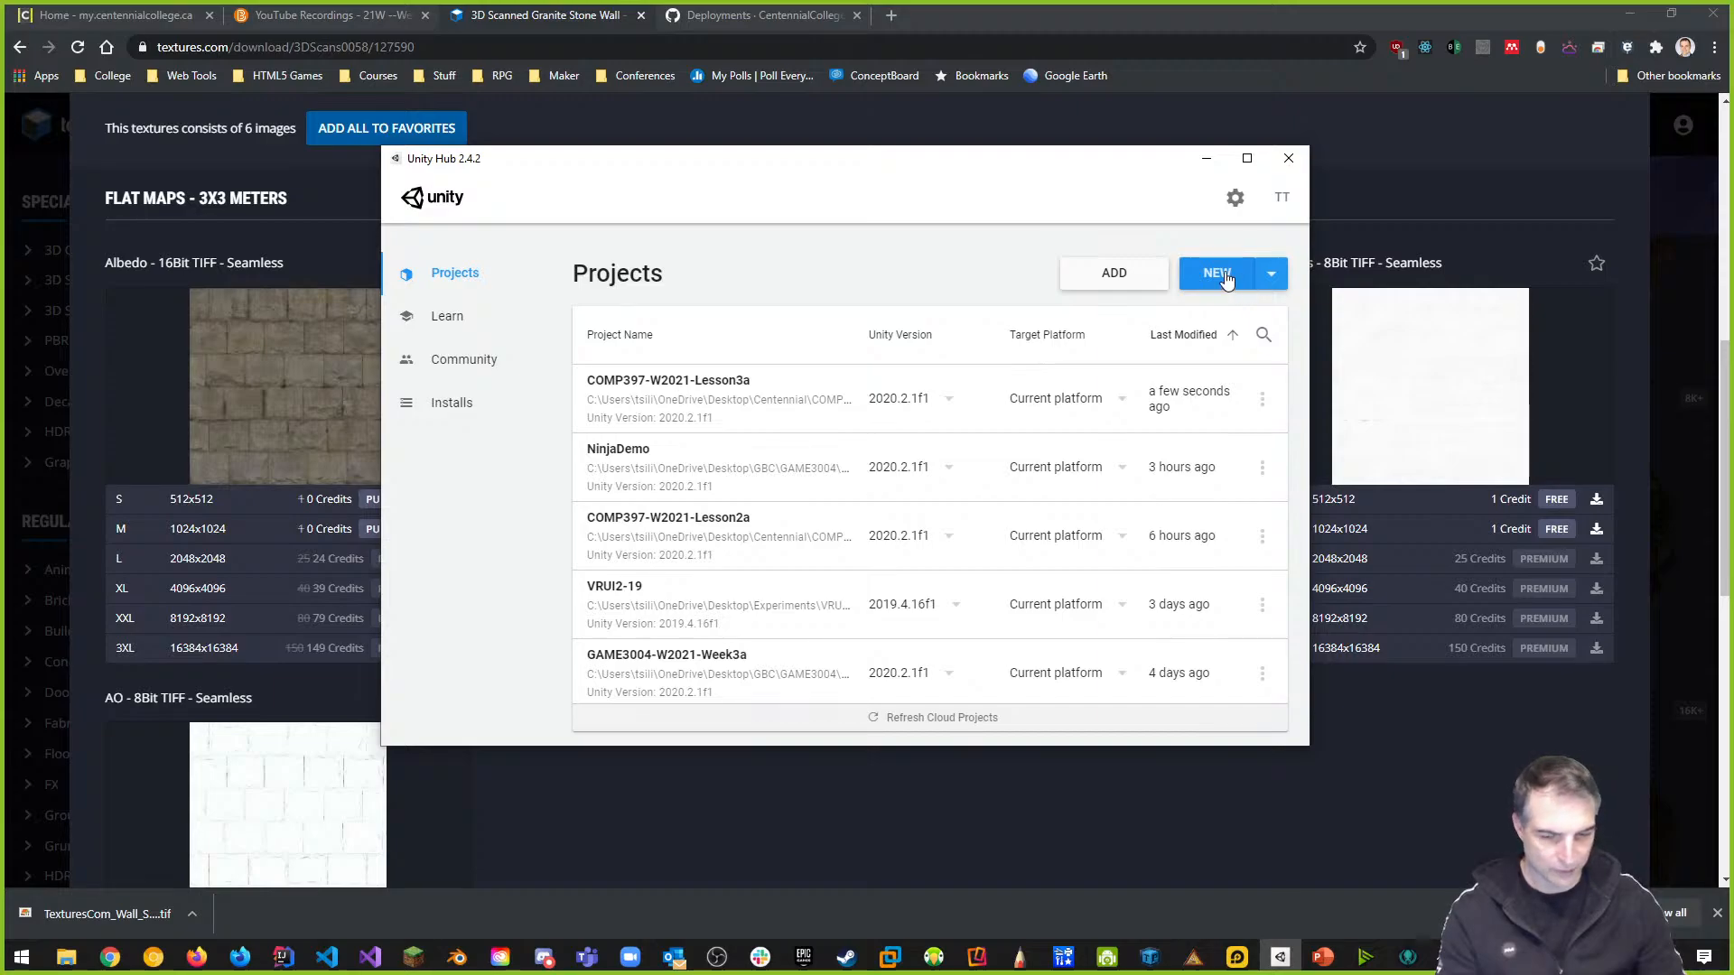
{"action": "left_click", "coordinate": [728, 401]}
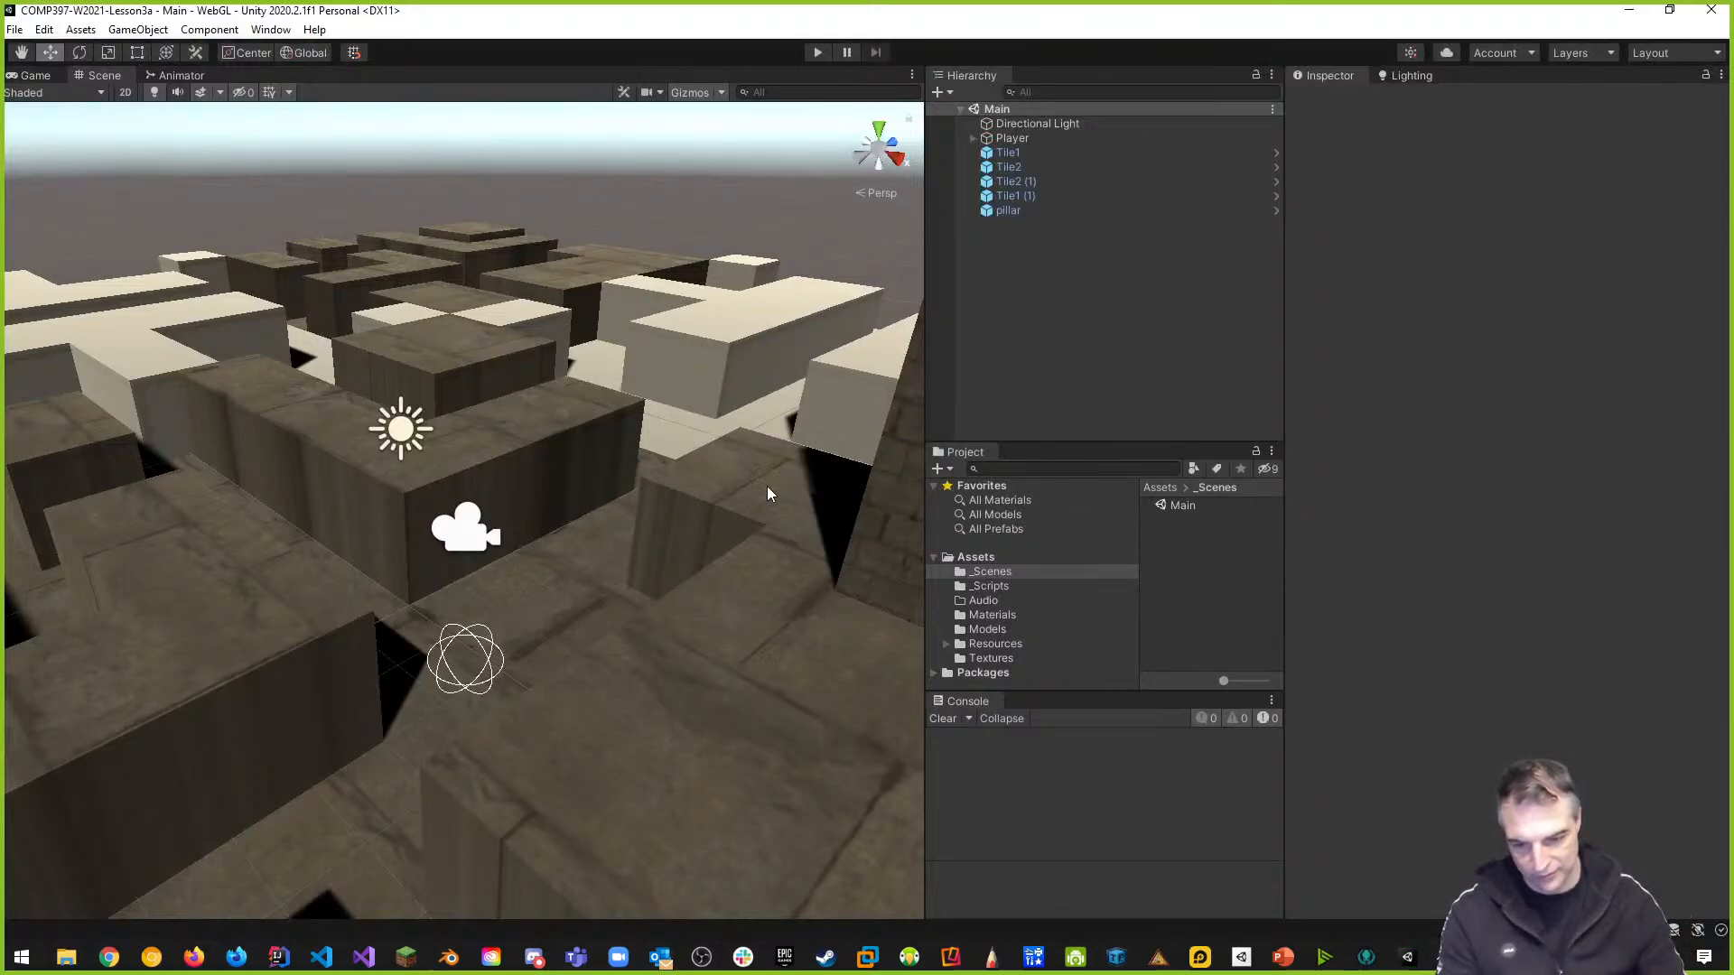
{"action": "left_click_drag", "start_coordinate": [925, 337], "coordinate": [971, 356]}
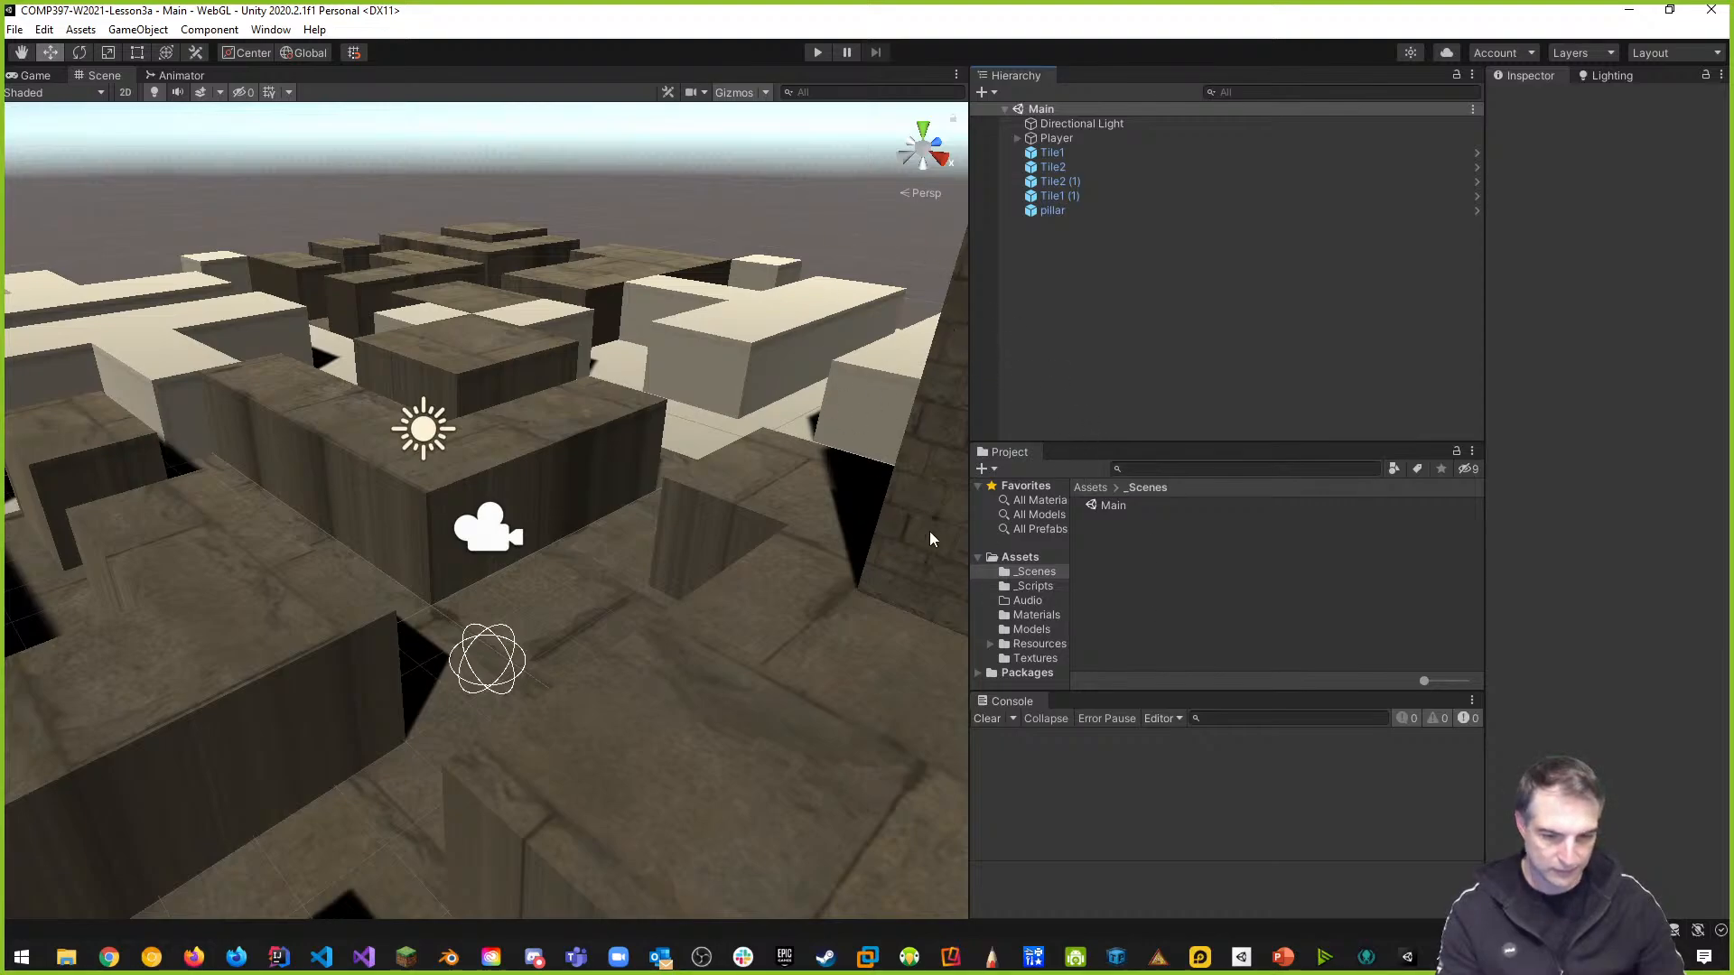
Create a new scene named Start in the _Scenes folder
{"action": "right_click", "coordinate": [1098, 555]}
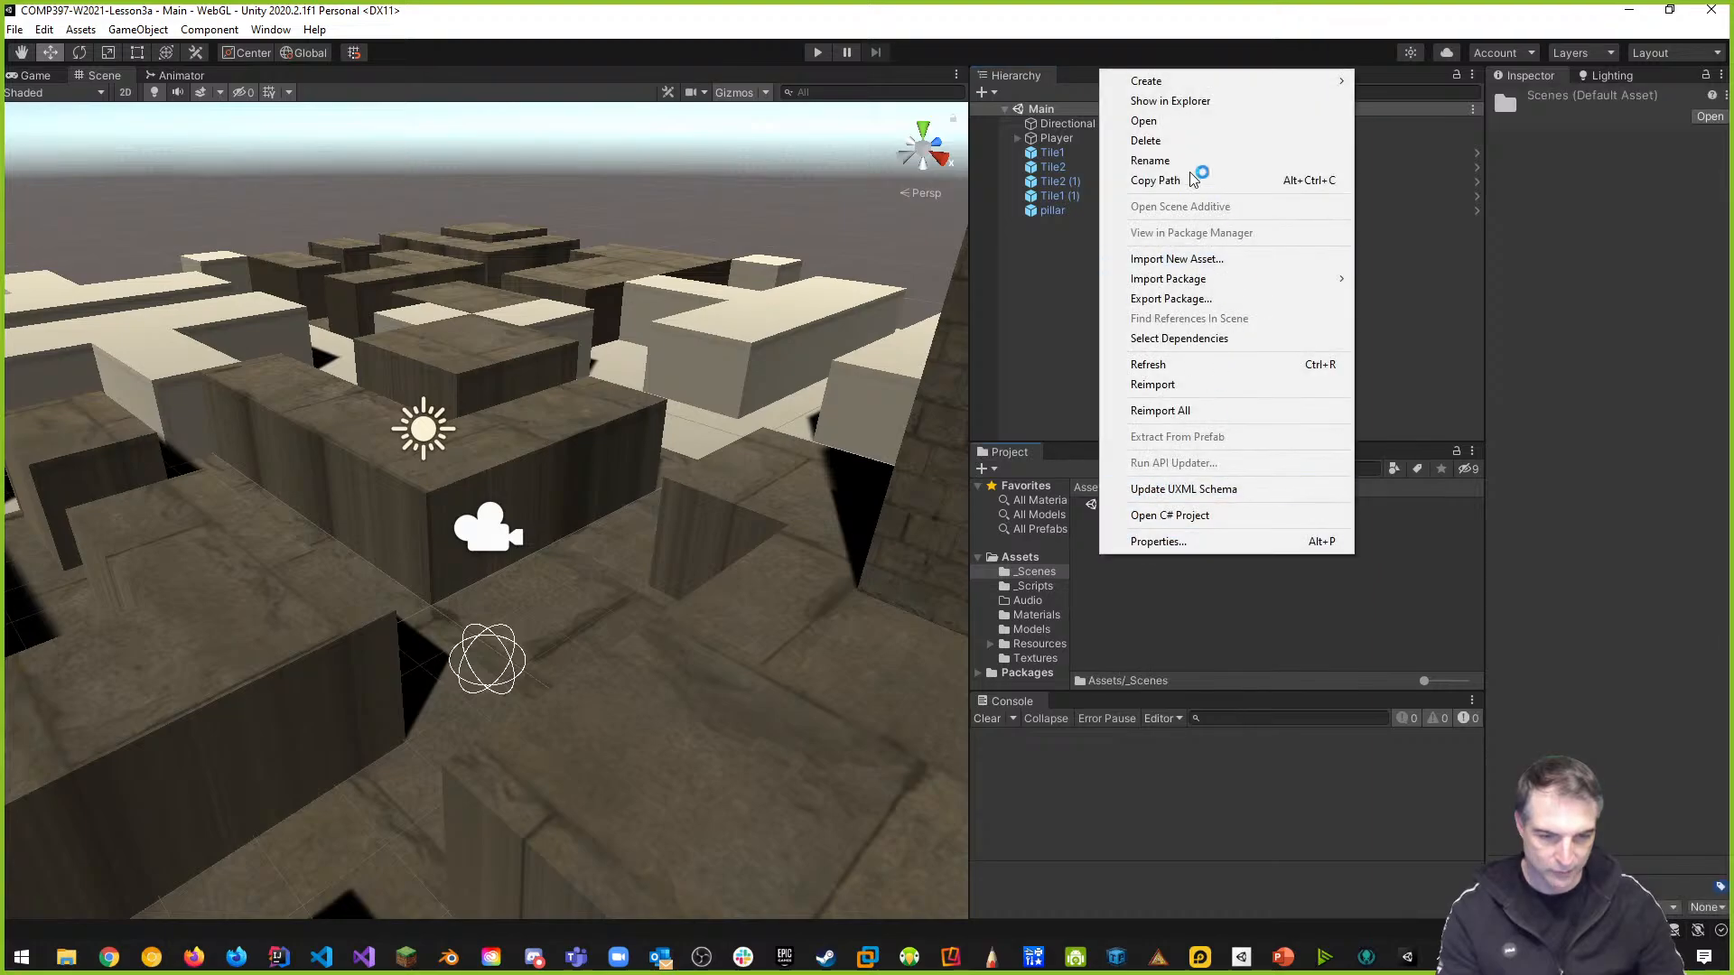
{"action": "mouse_move", "coordinate": [1149, 87]}
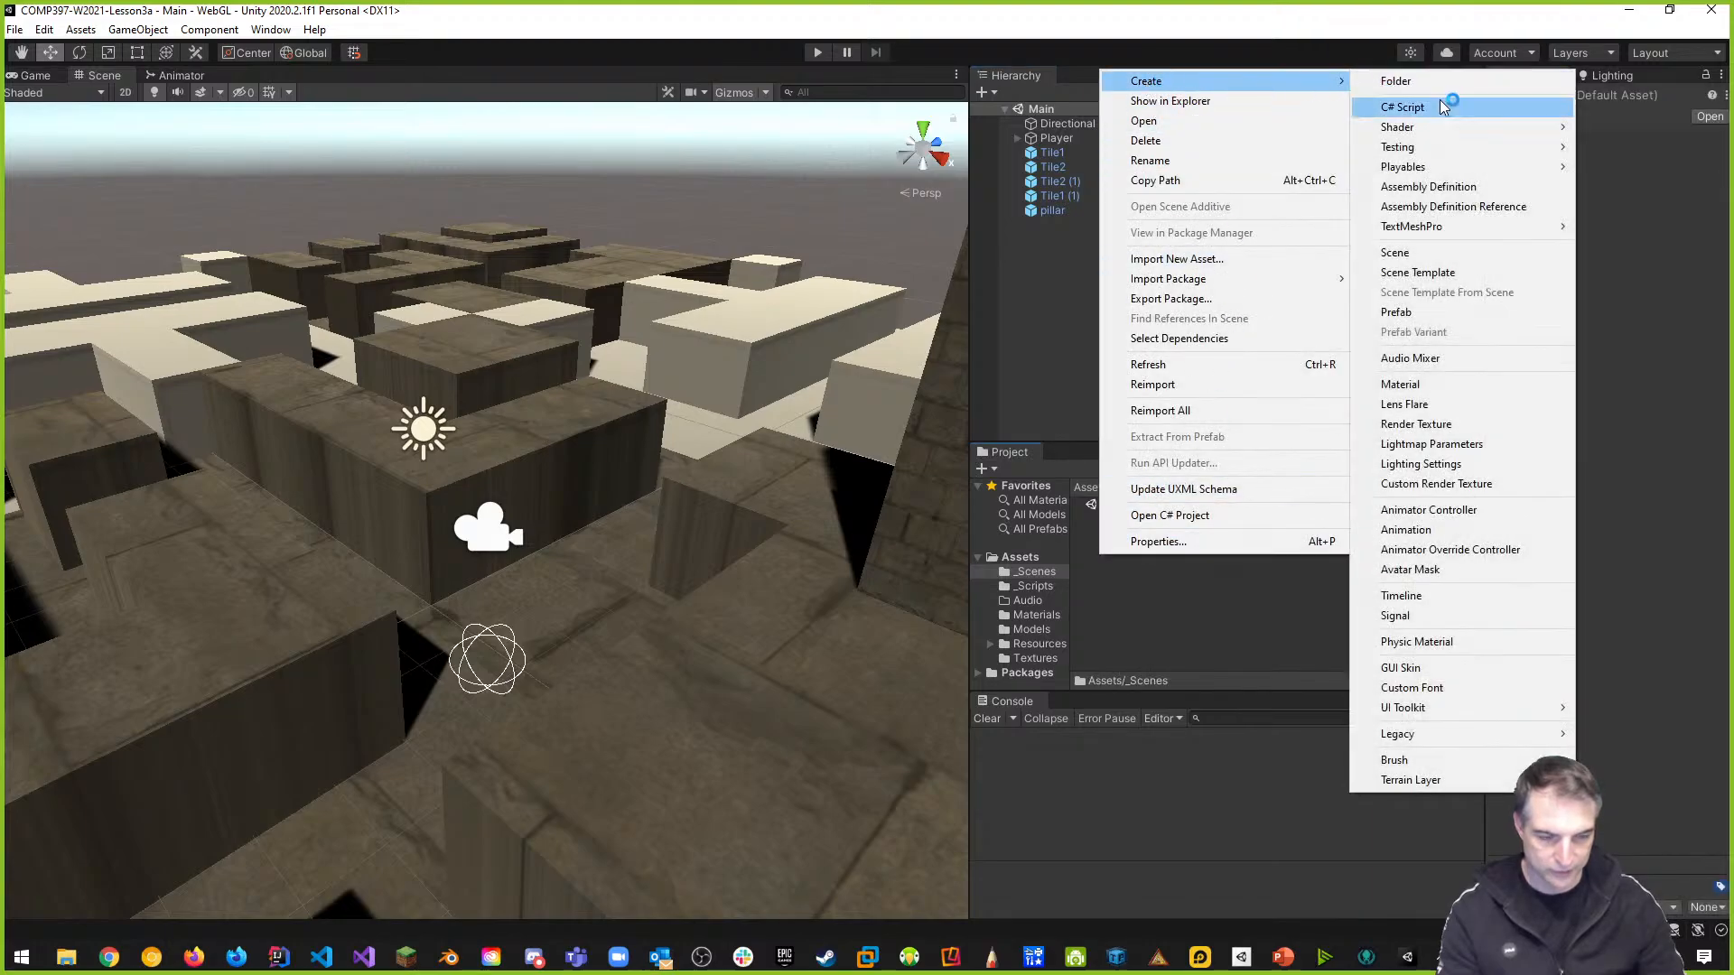
{"action": "left_click", "coordinate": [1395, 253]}
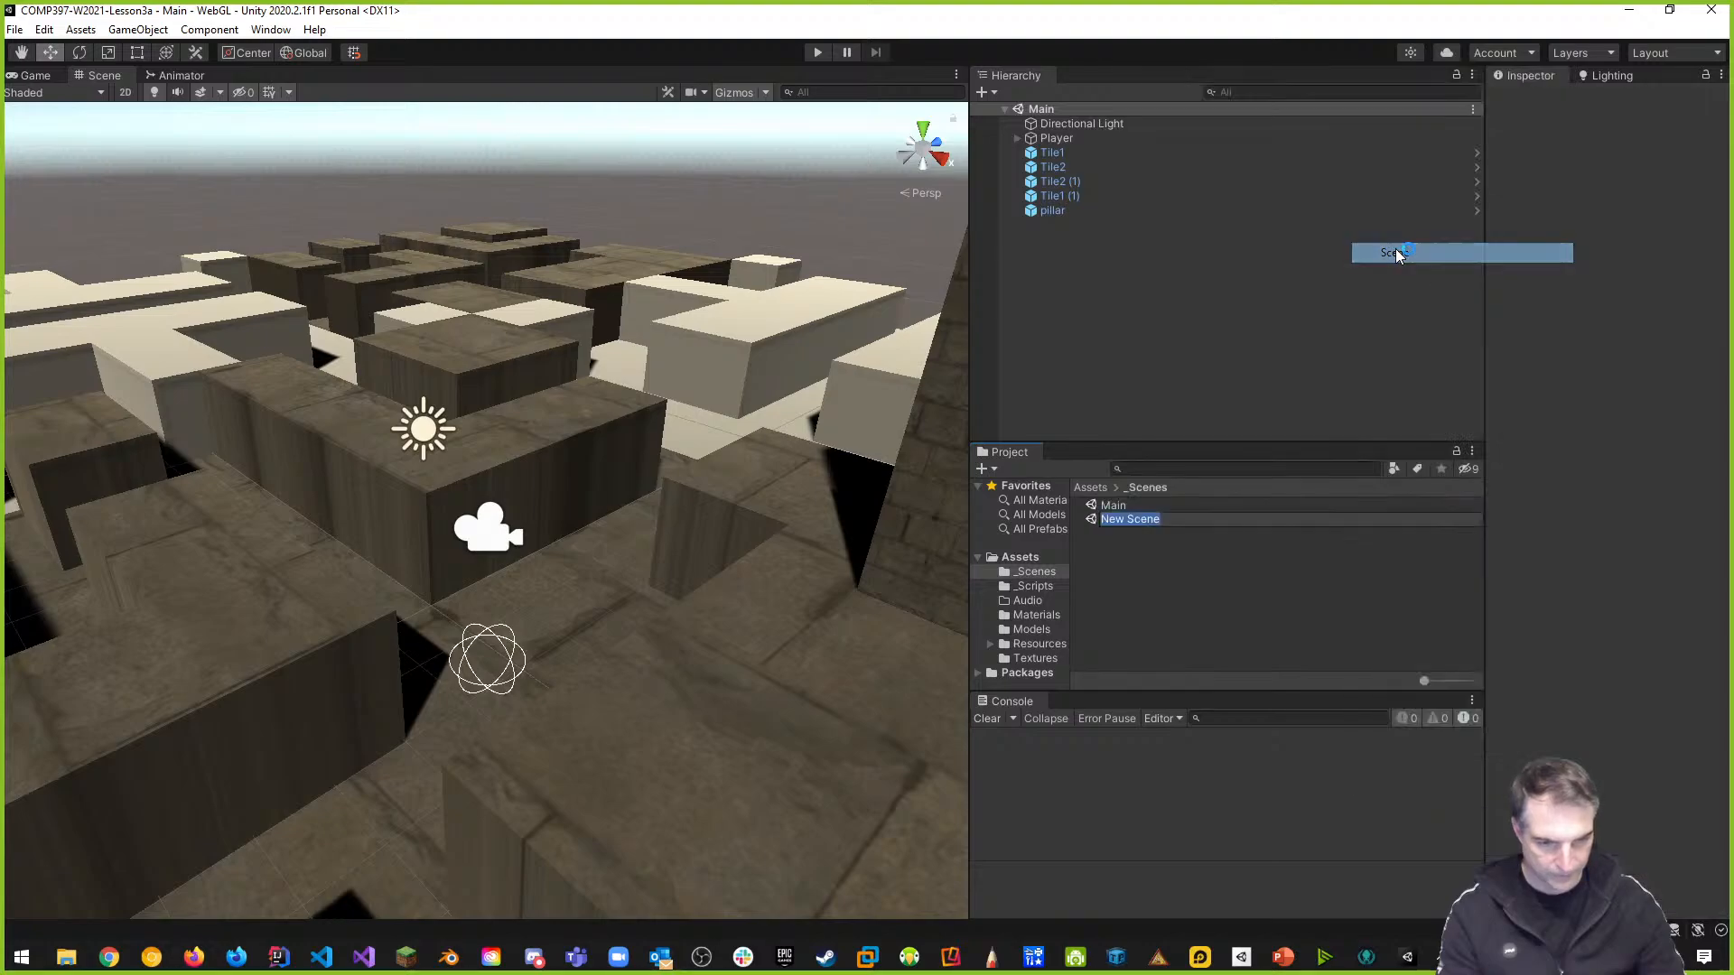
{"action": "type", "text": "Start"}
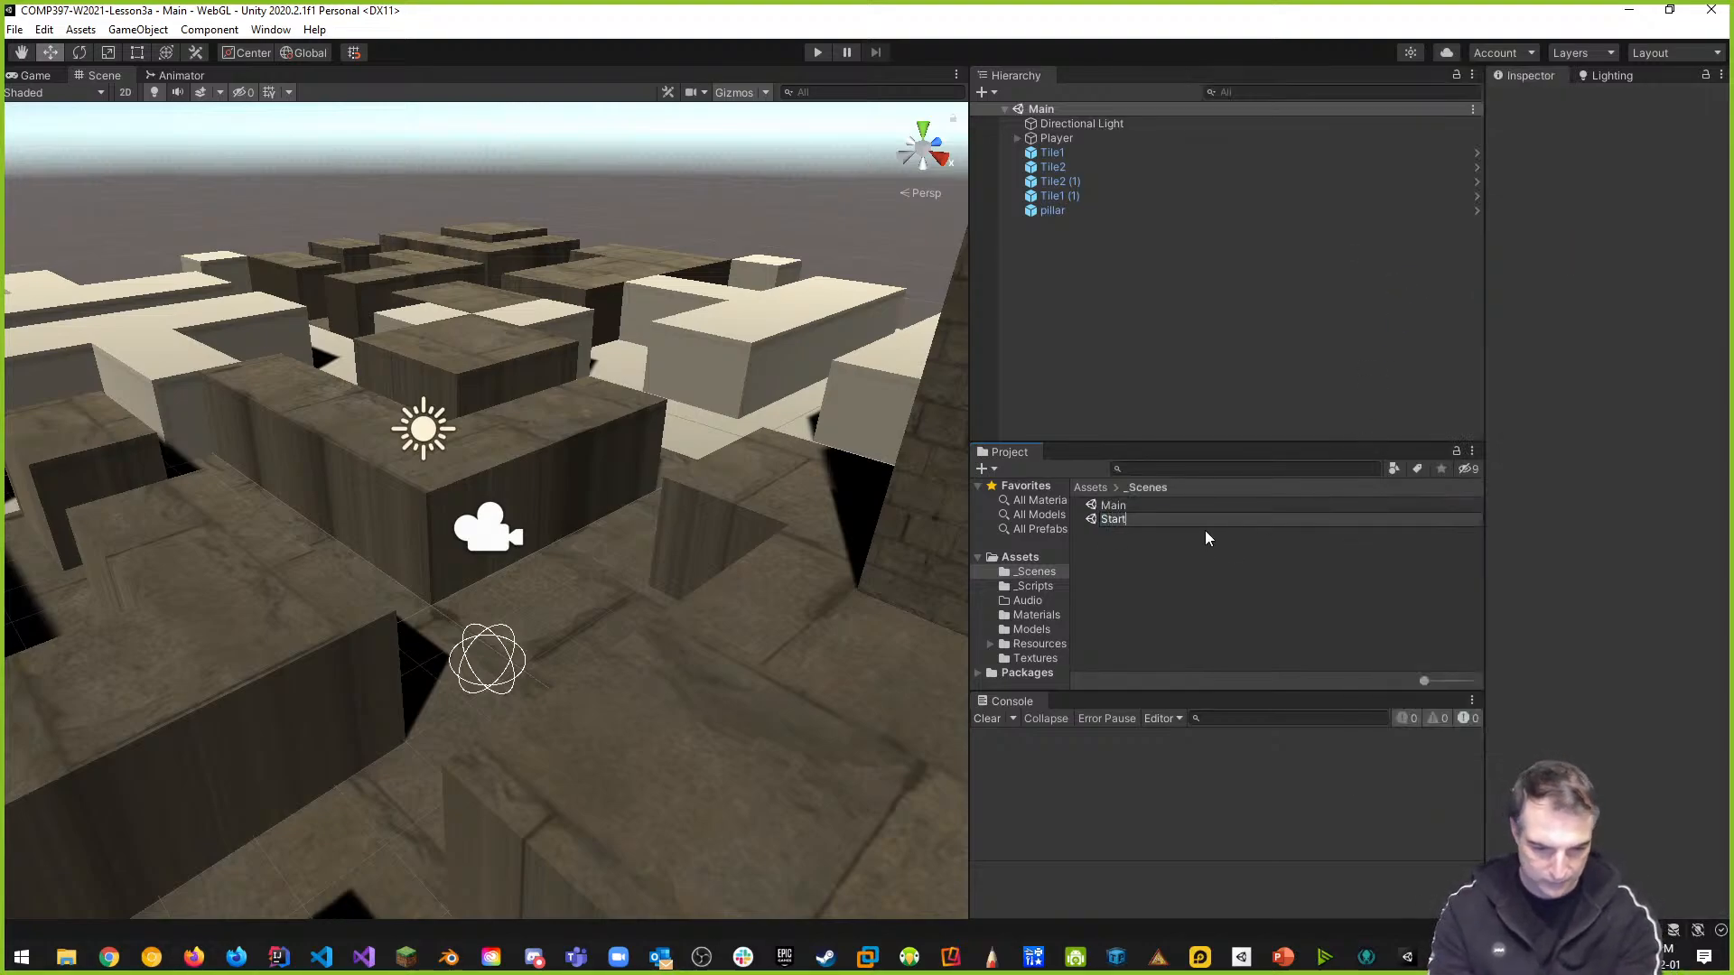
{"action": "key", "text": "Return"}
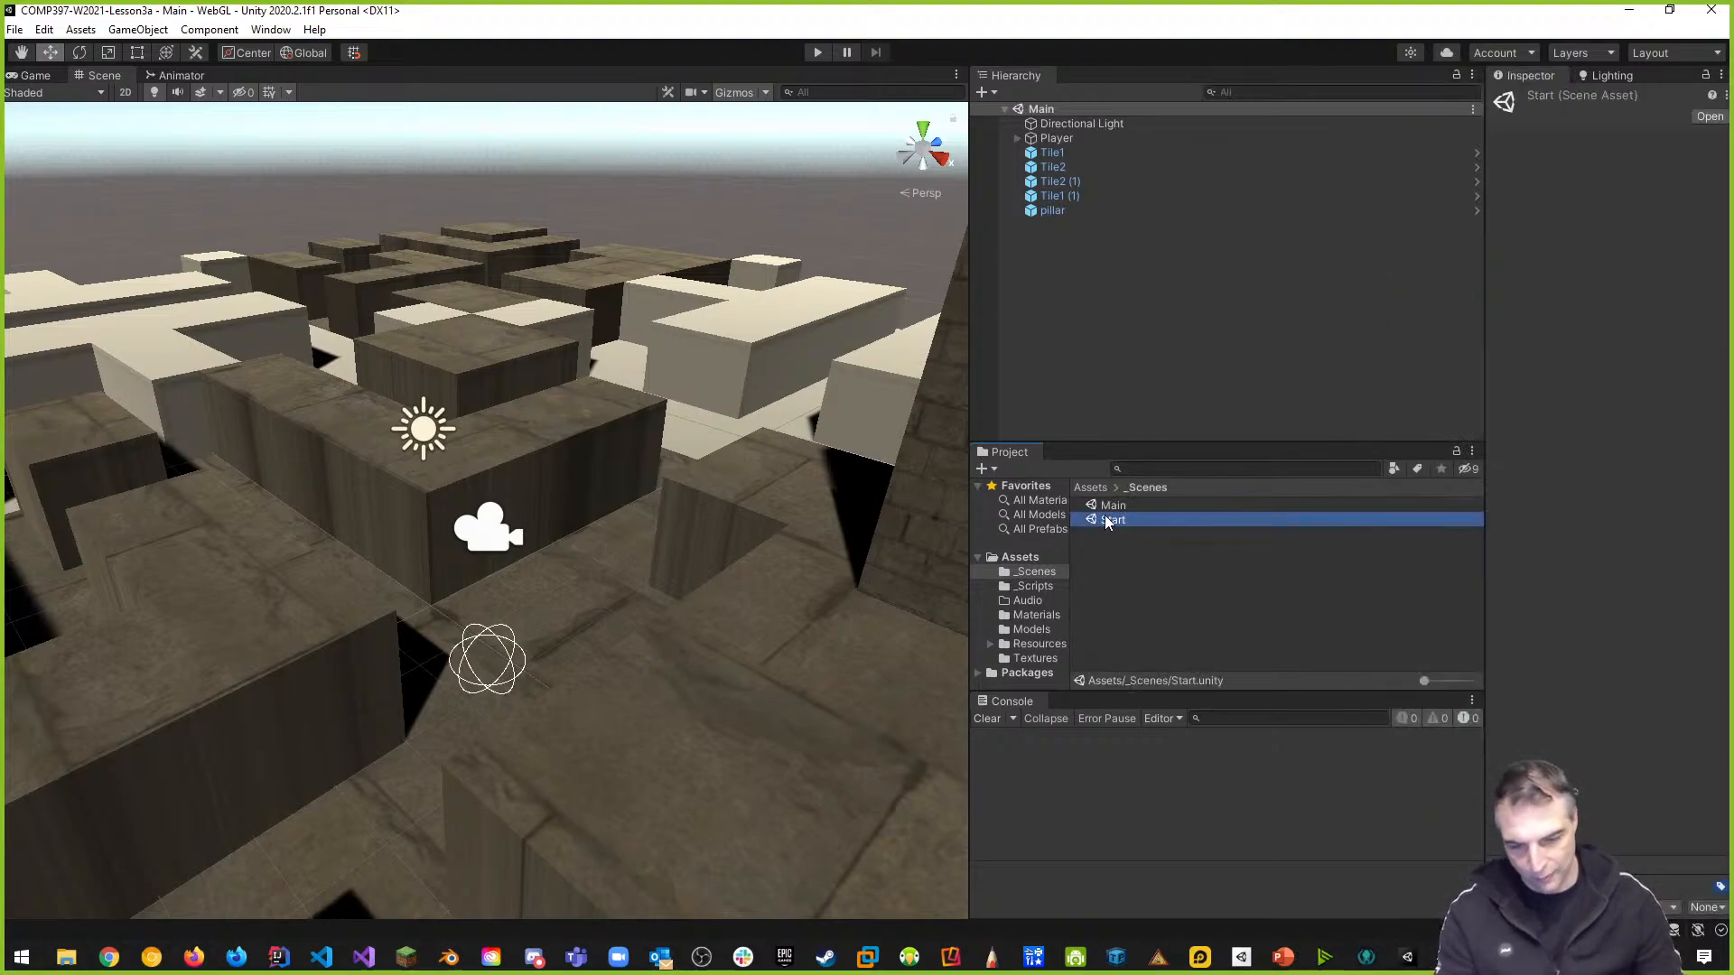
Add the Start scene to the build's scene list, placing it above Main
{"action": "left_click", "coordinate": [16, 29]}
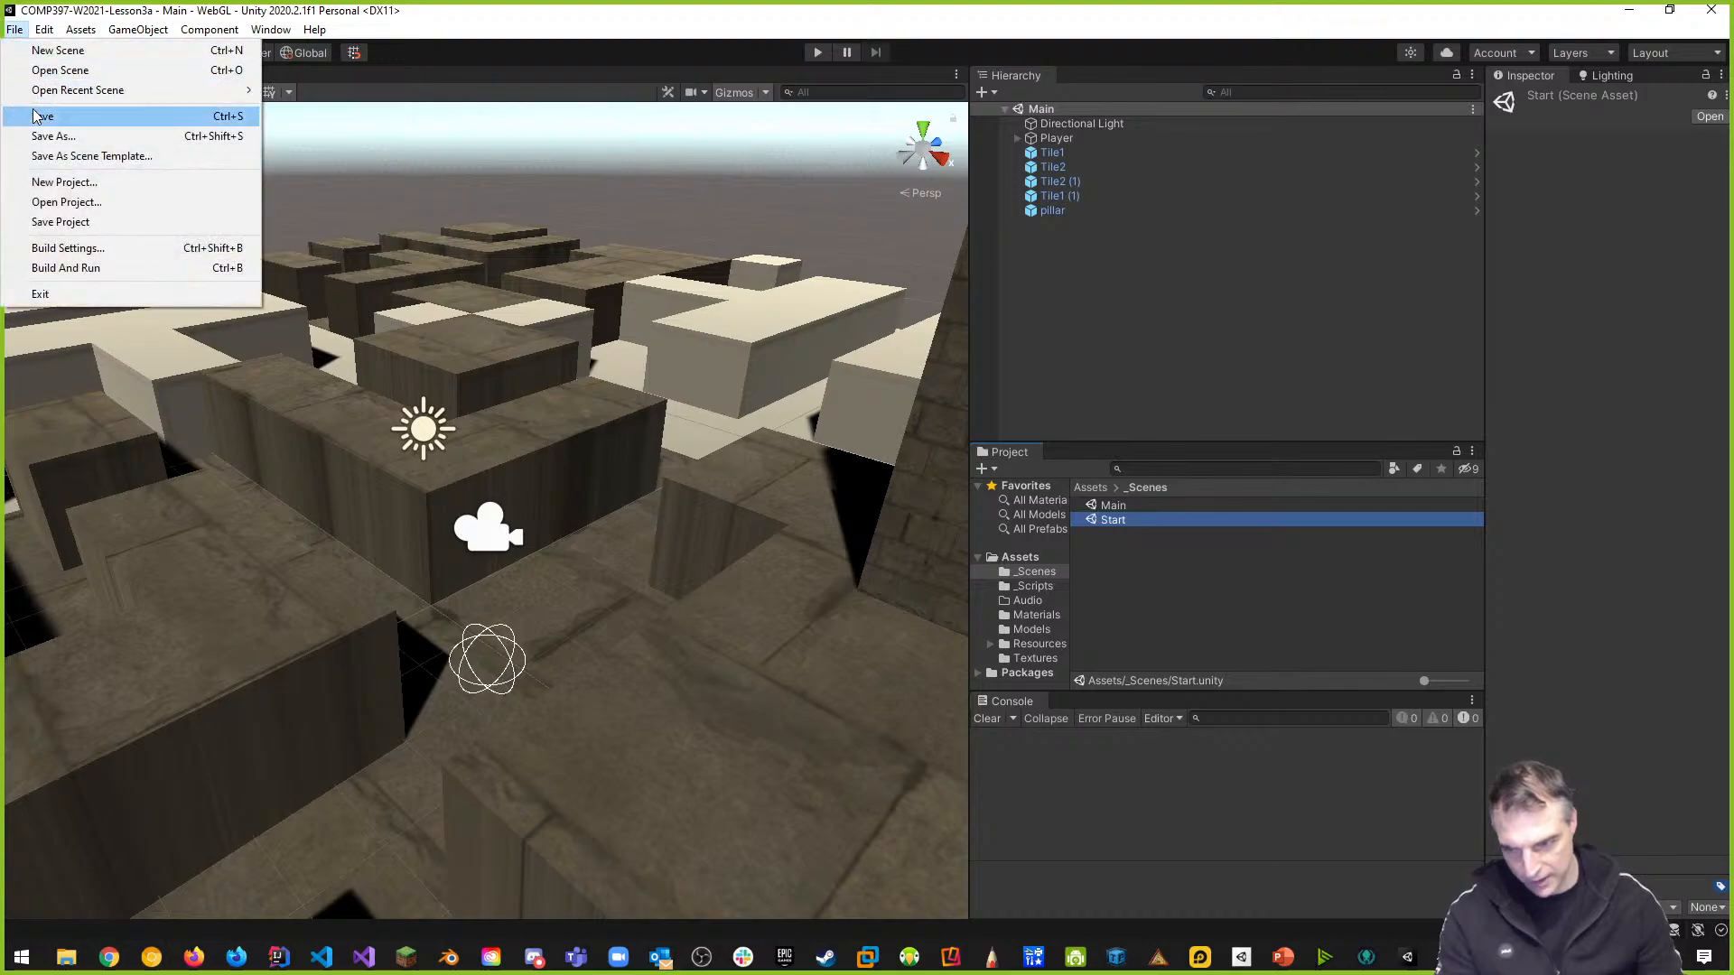
{"action": "left_click", "coordinate": [80, 247]}
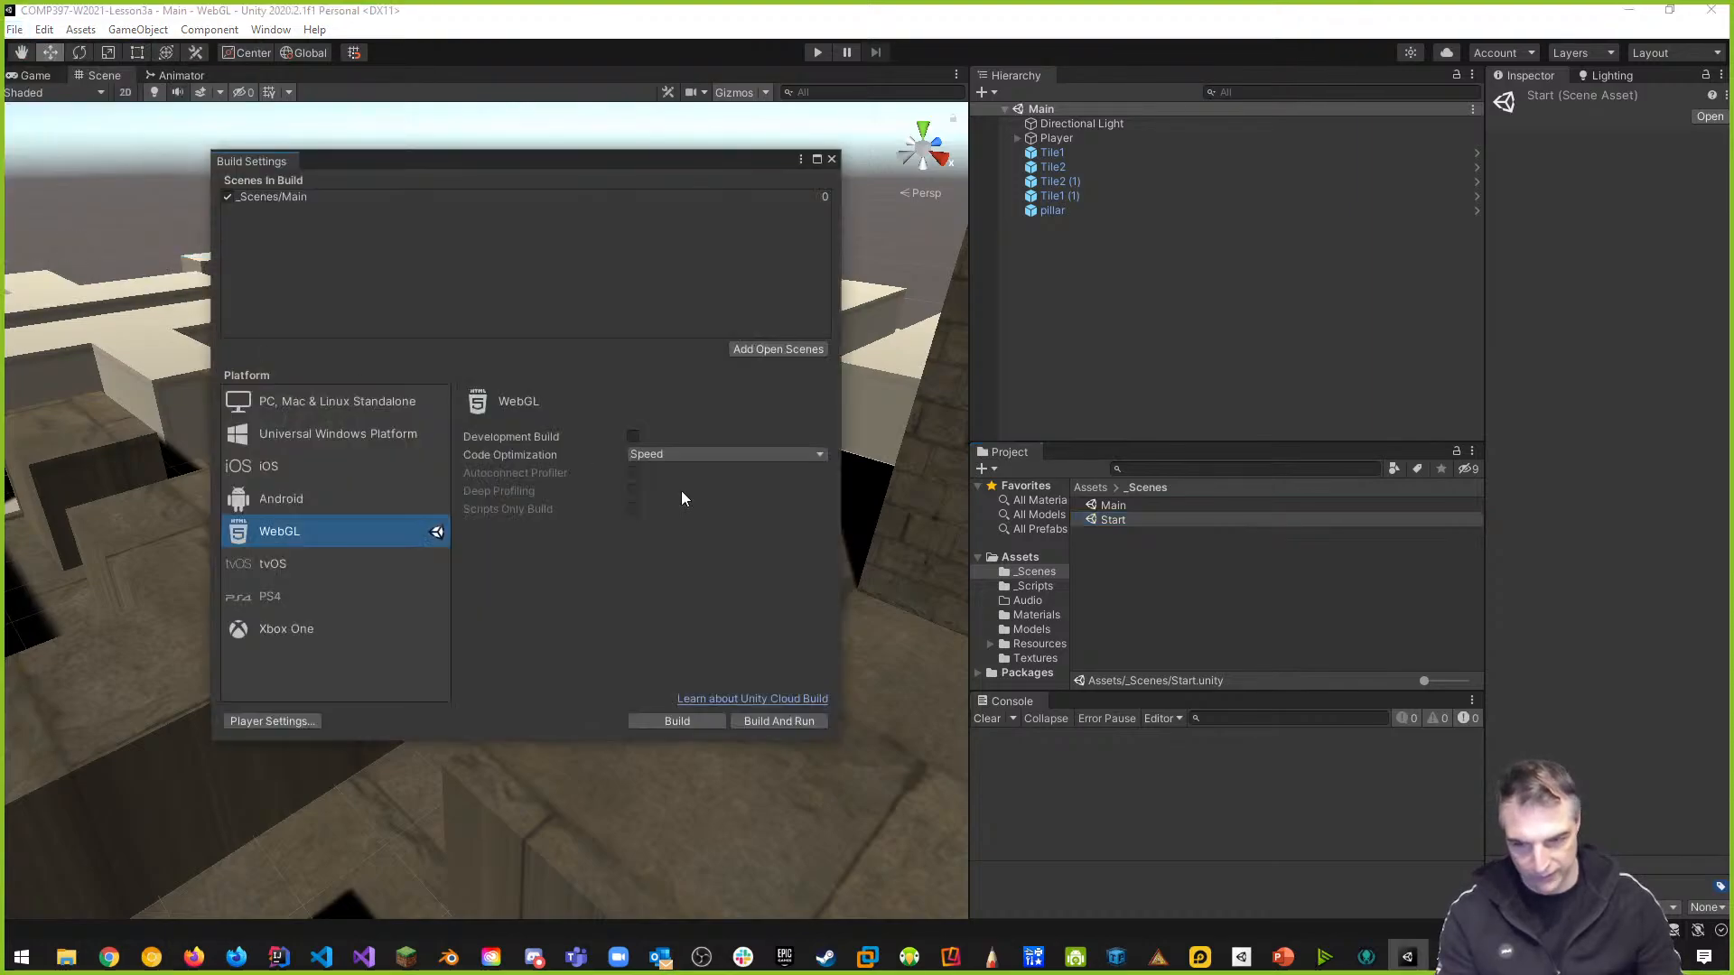
{"action": "left_click_drag", "start_coordinate": [1123, 526], "coordinate": [312, 193]}
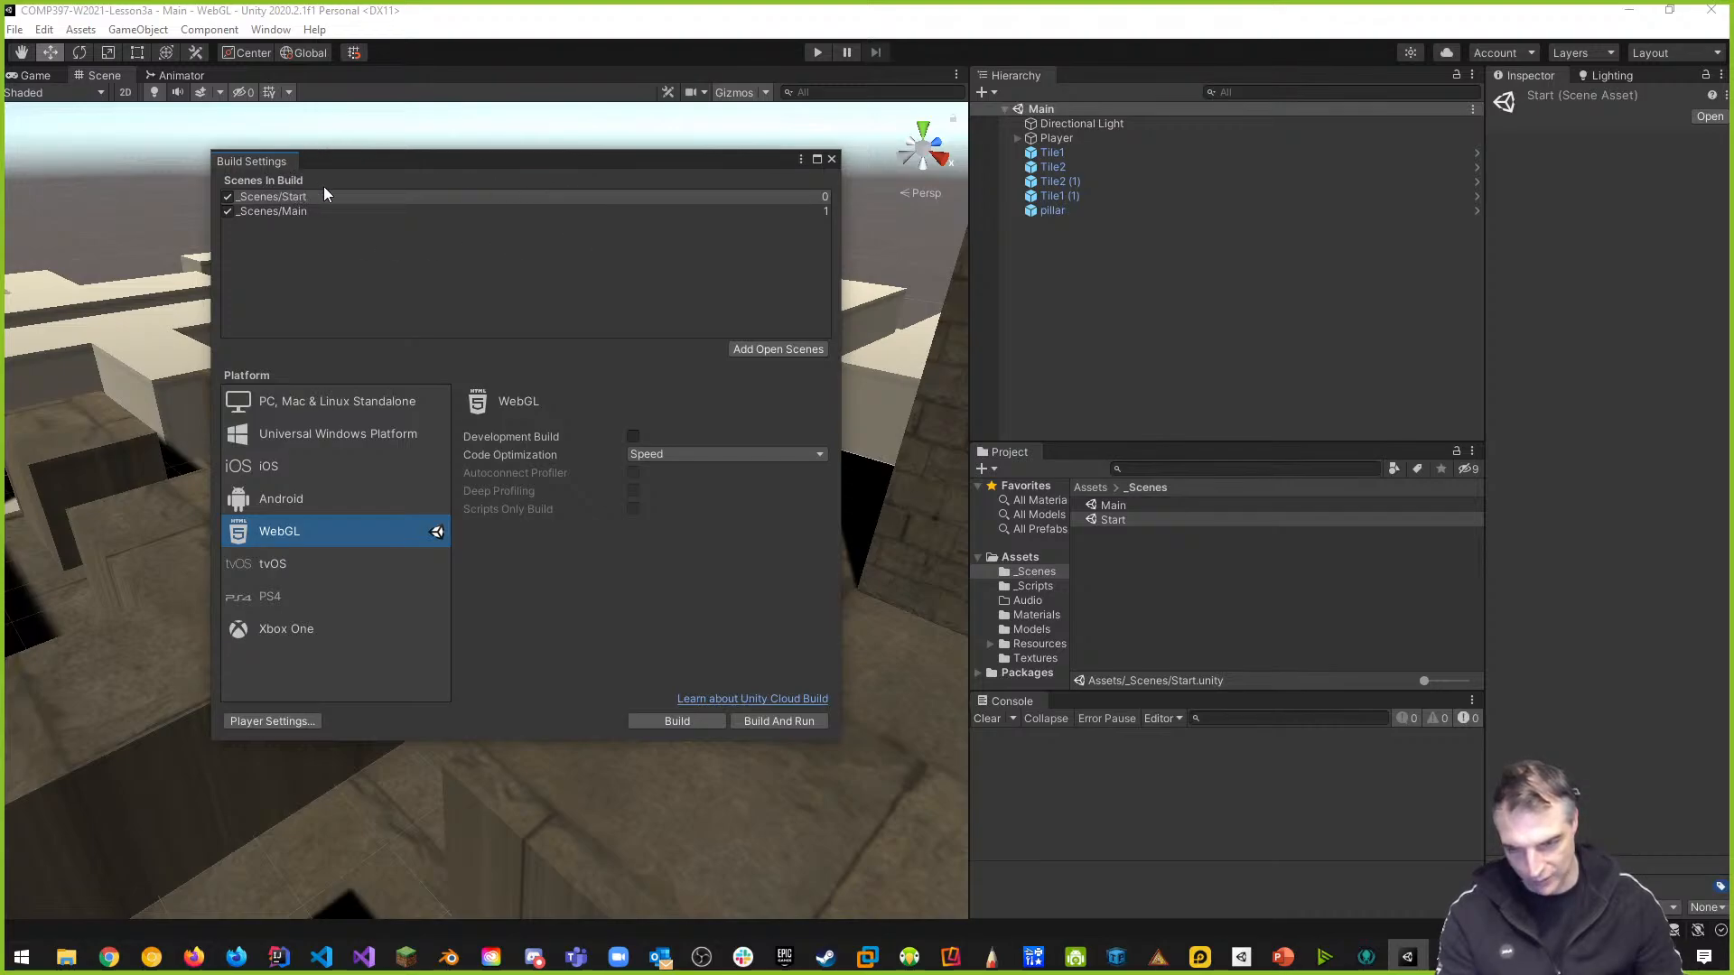
{"action": "left_click", "coordinate": [1188, 613]}
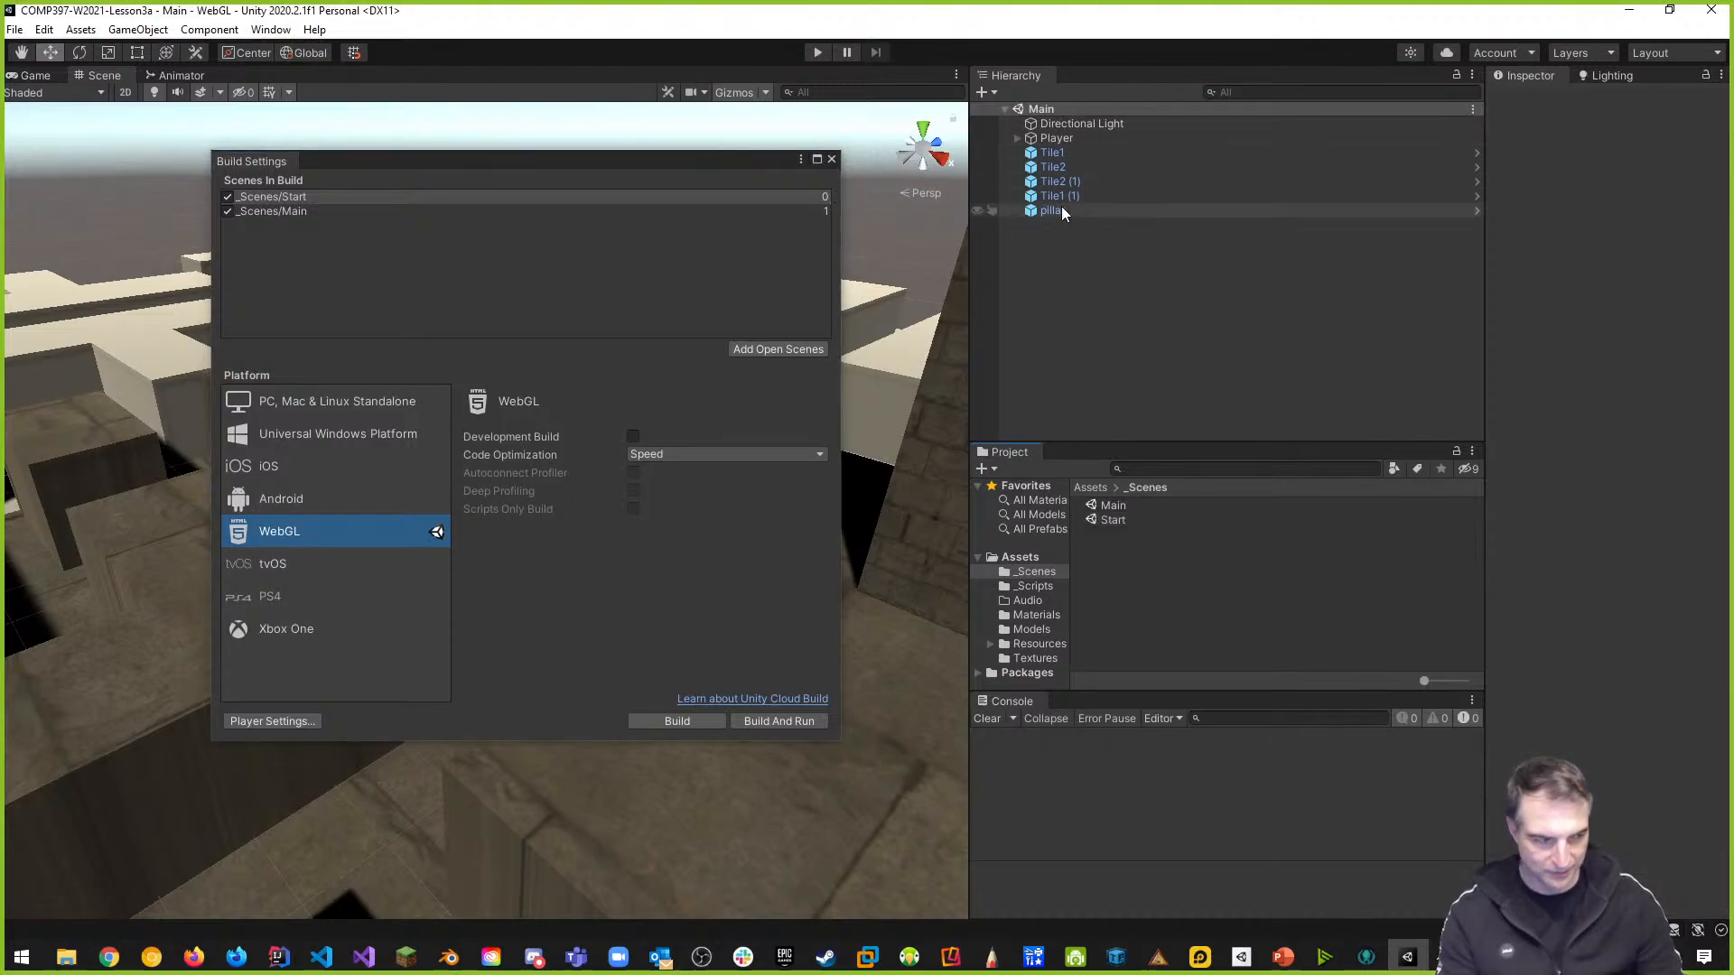
Open the Start scene, close the Build Settings and show the Game view
{"action": "double_click", "coordinate": [1111, 519]}
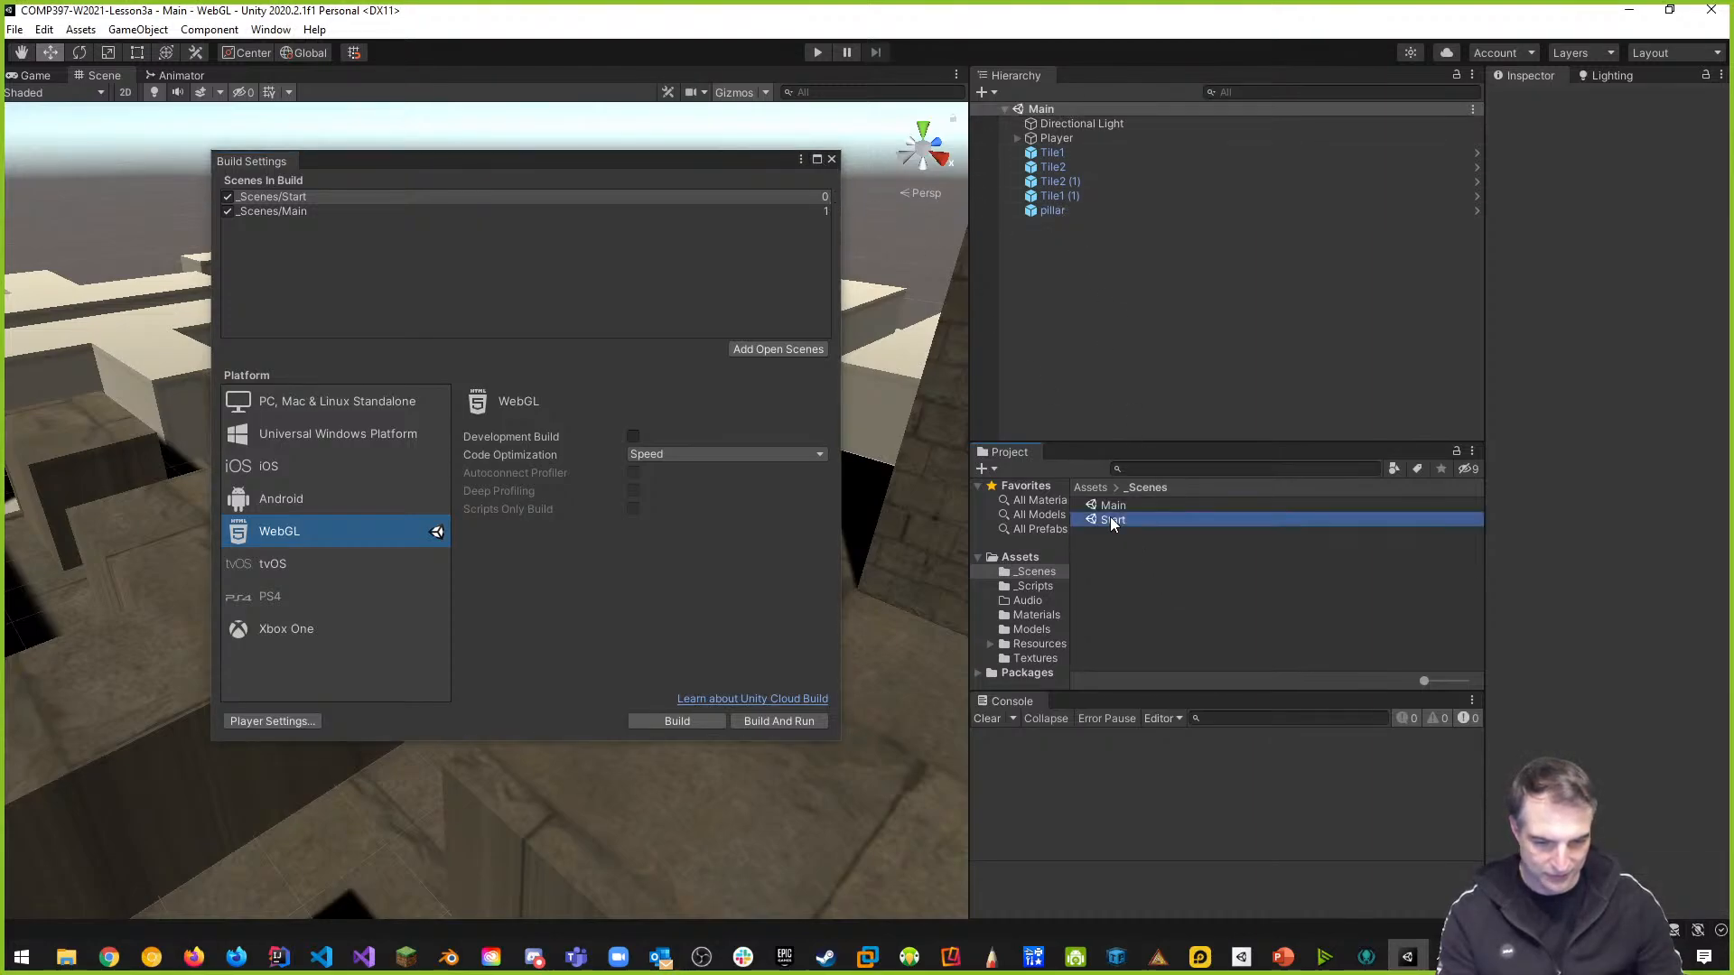
{"action": "left_click", "coordinate": [832, 160]}
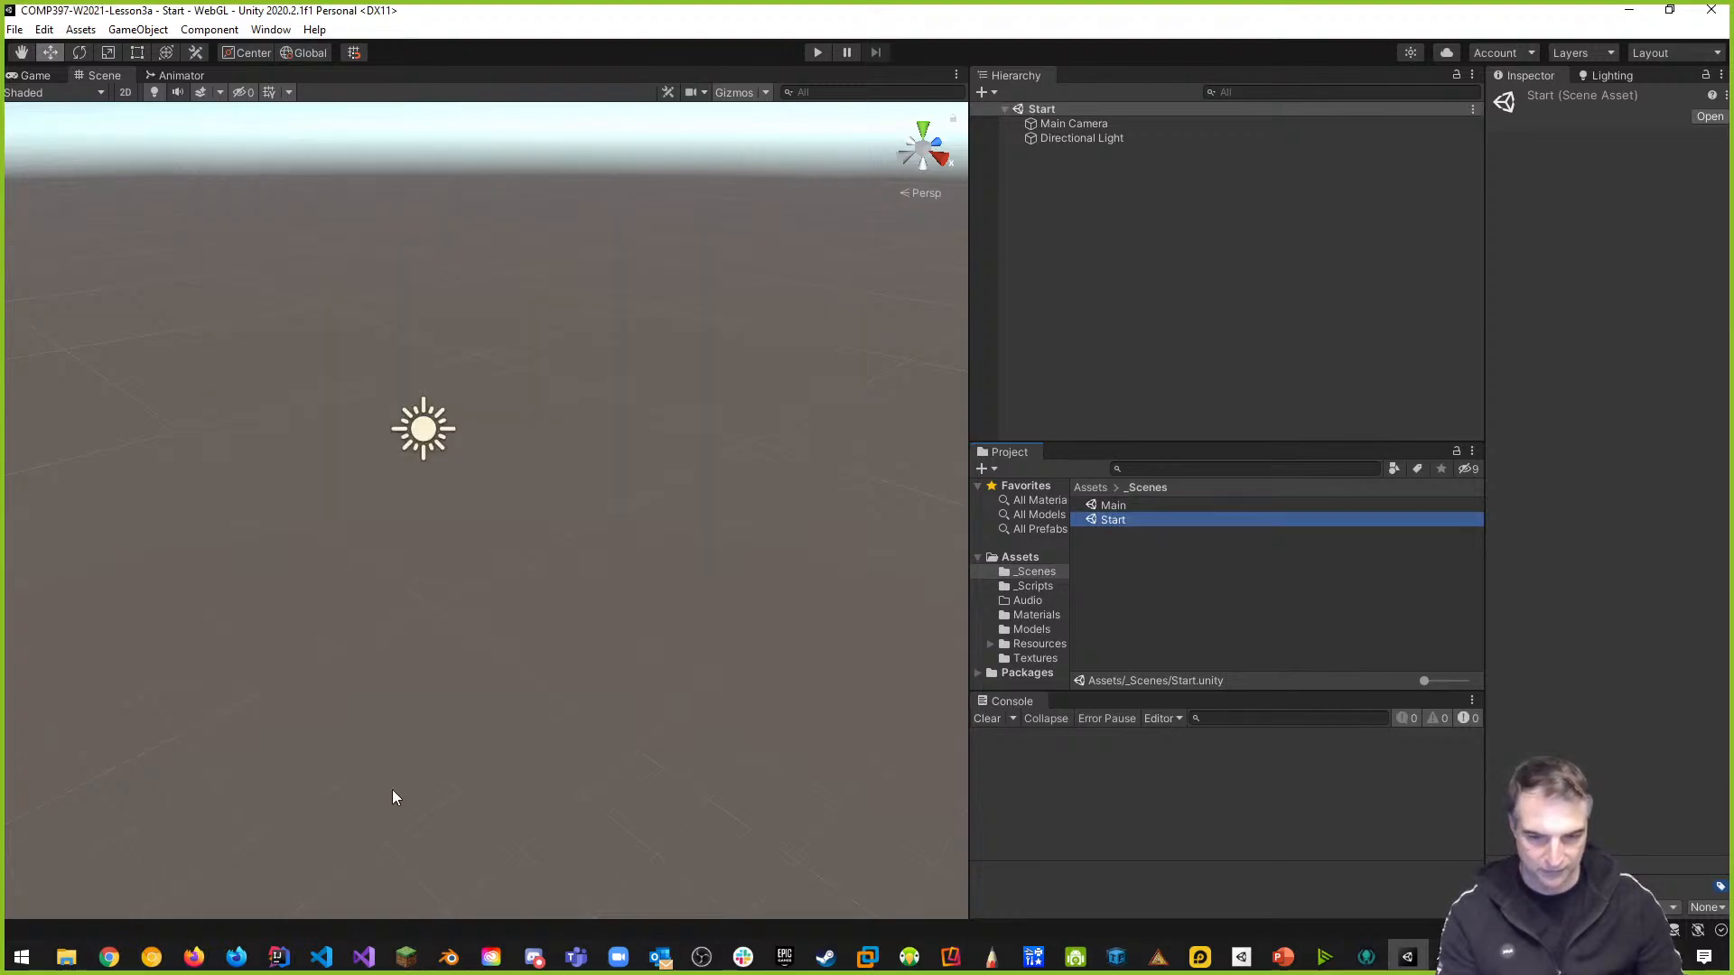
{"action": "left_click", "coordinate": [36, 78]}
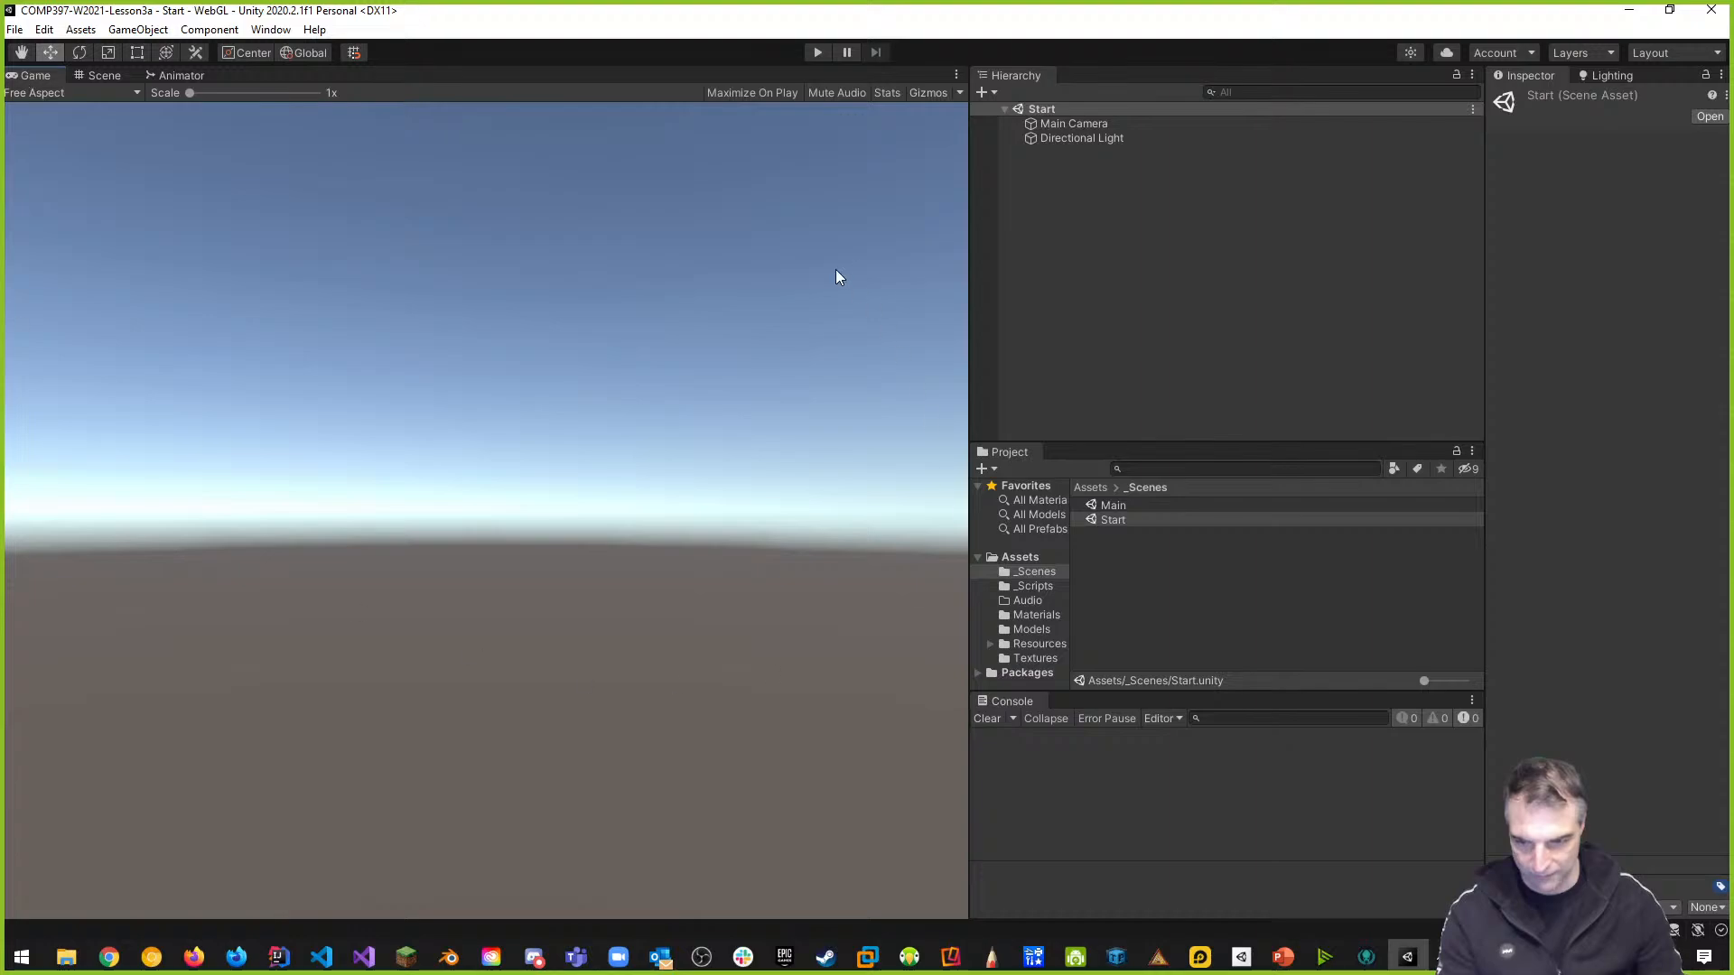
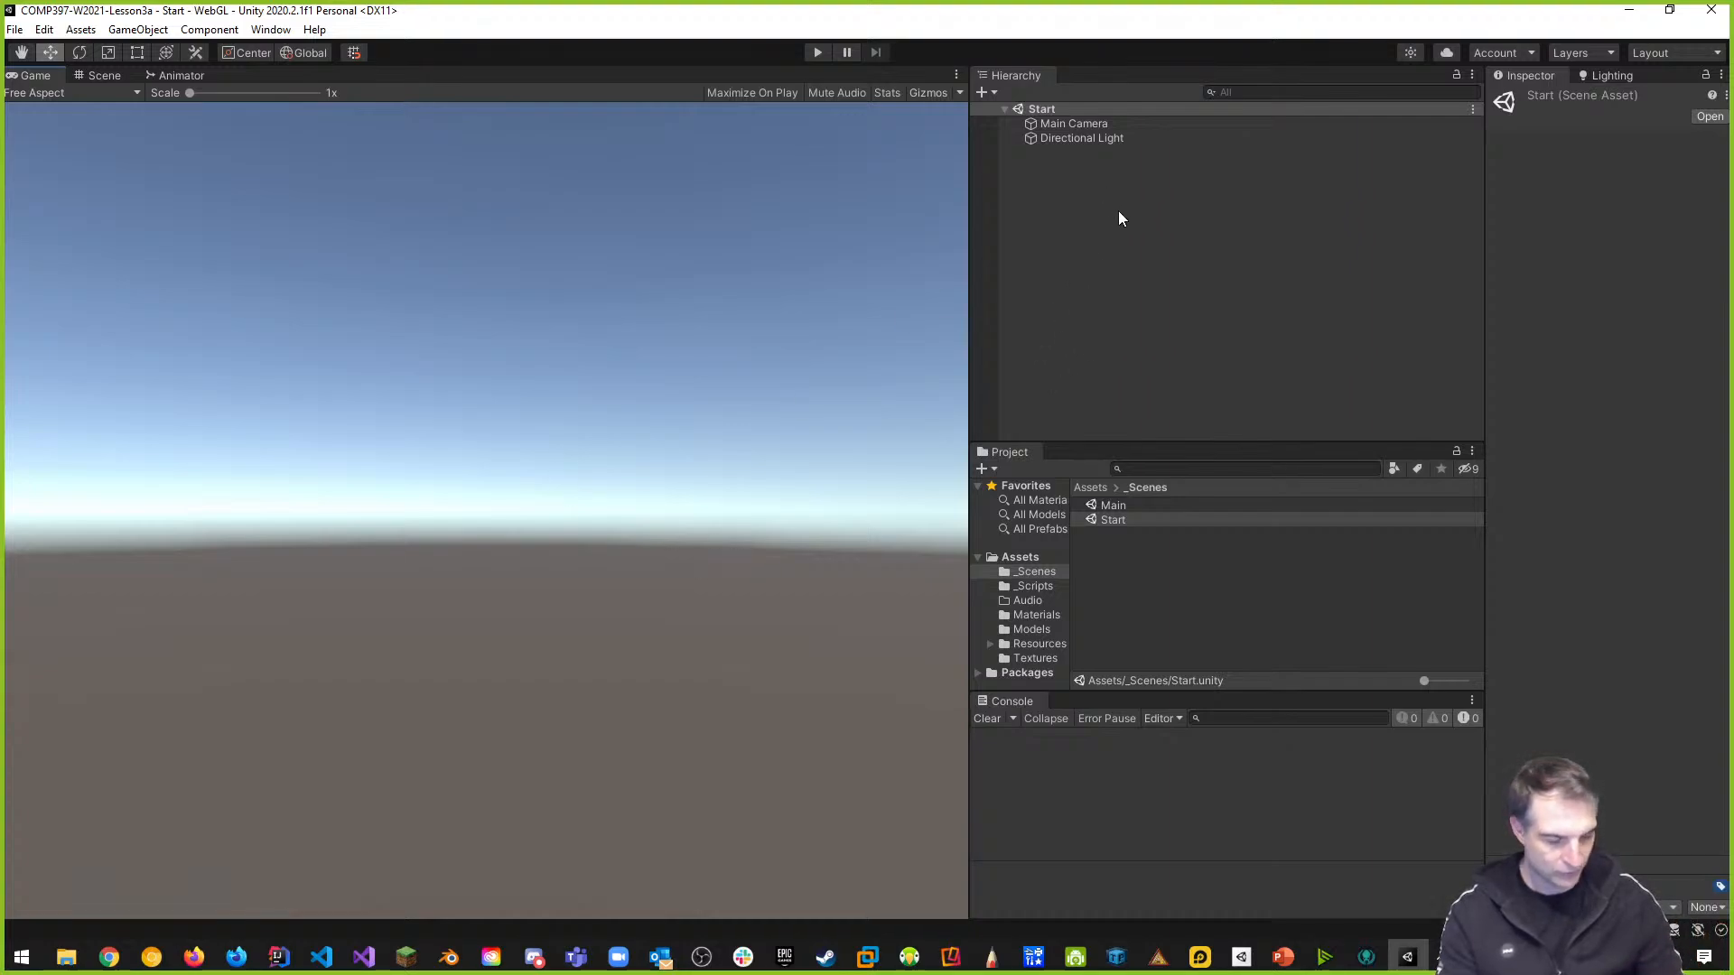
Create an empty game object named GameController in the Start scene and reset its Transform
{"action": "right_click", "coordinate": [1046, 192]}
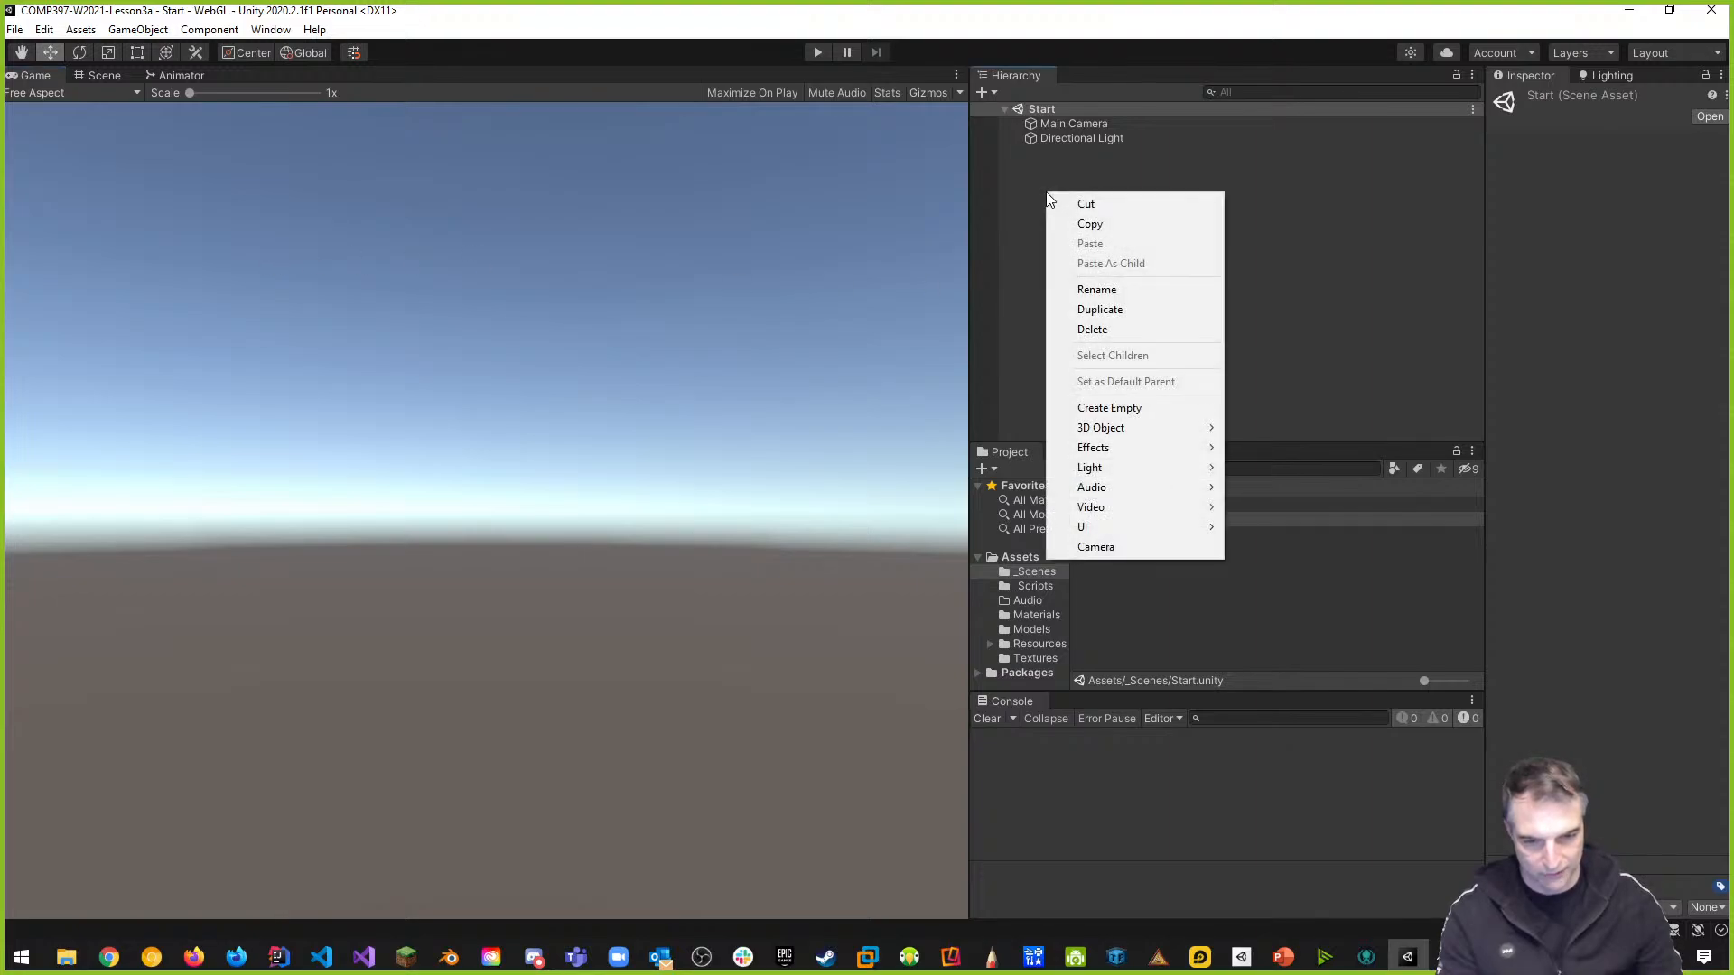
{"action": "left_click", "coordinate": [1127, 408]}
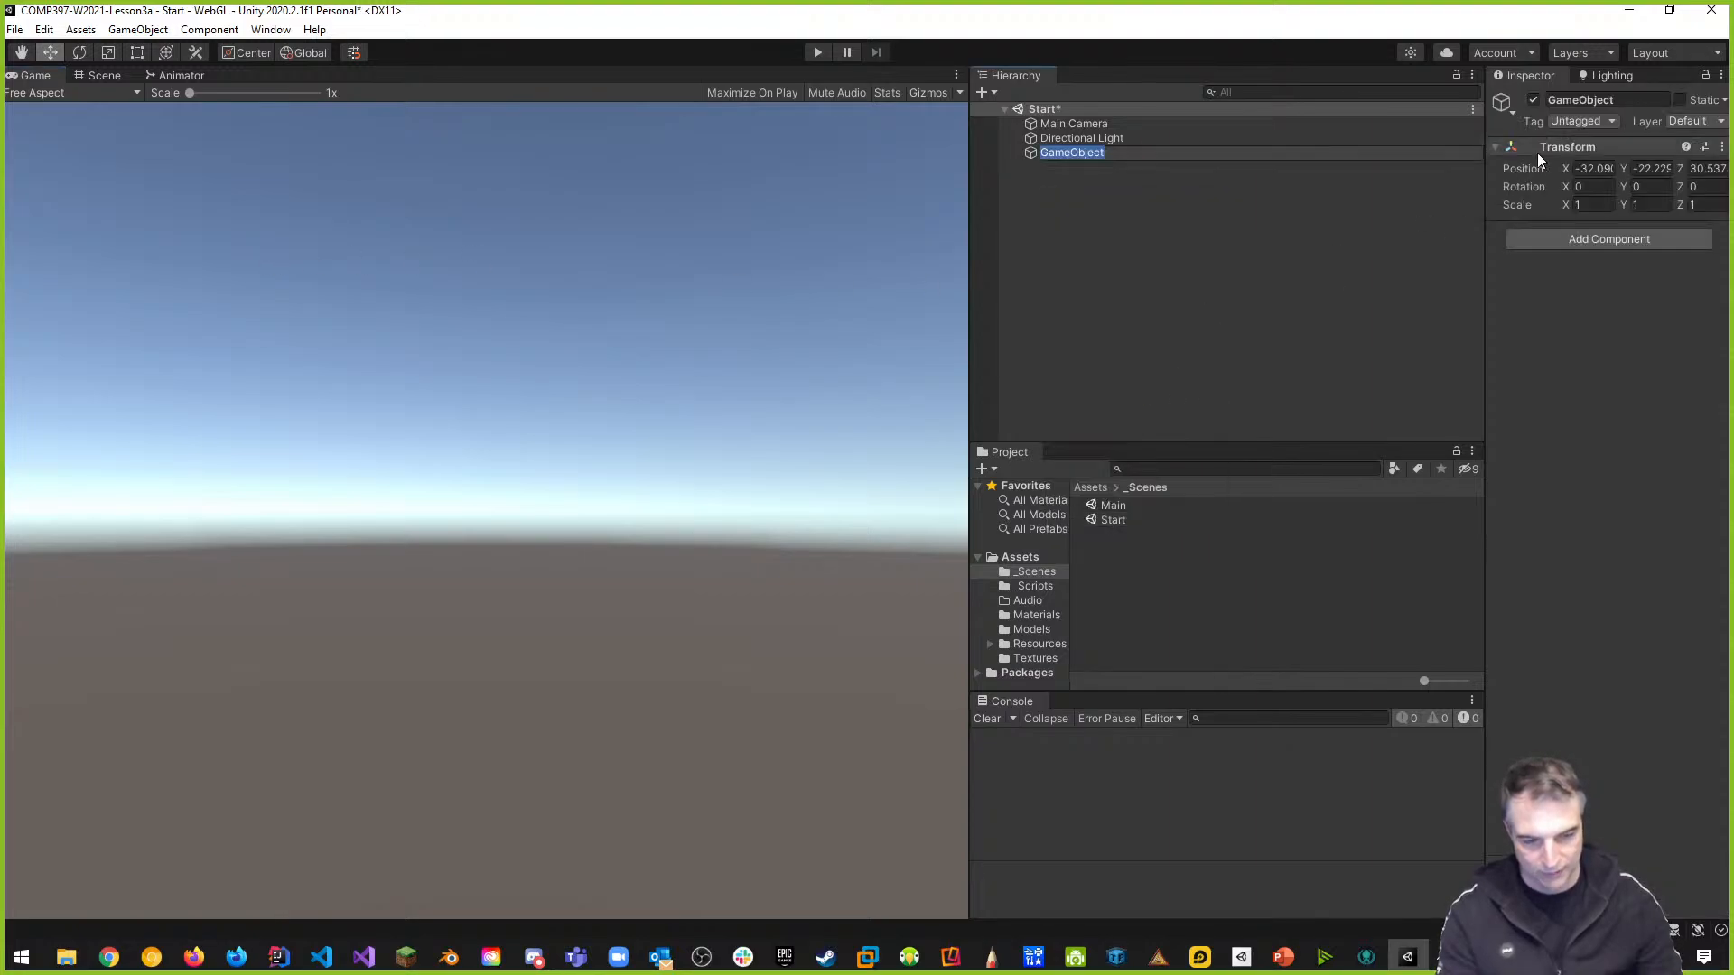
{"action": "left_click", "coordinate": [1638, 100]}
{"action": "type", "text": "Ga"}
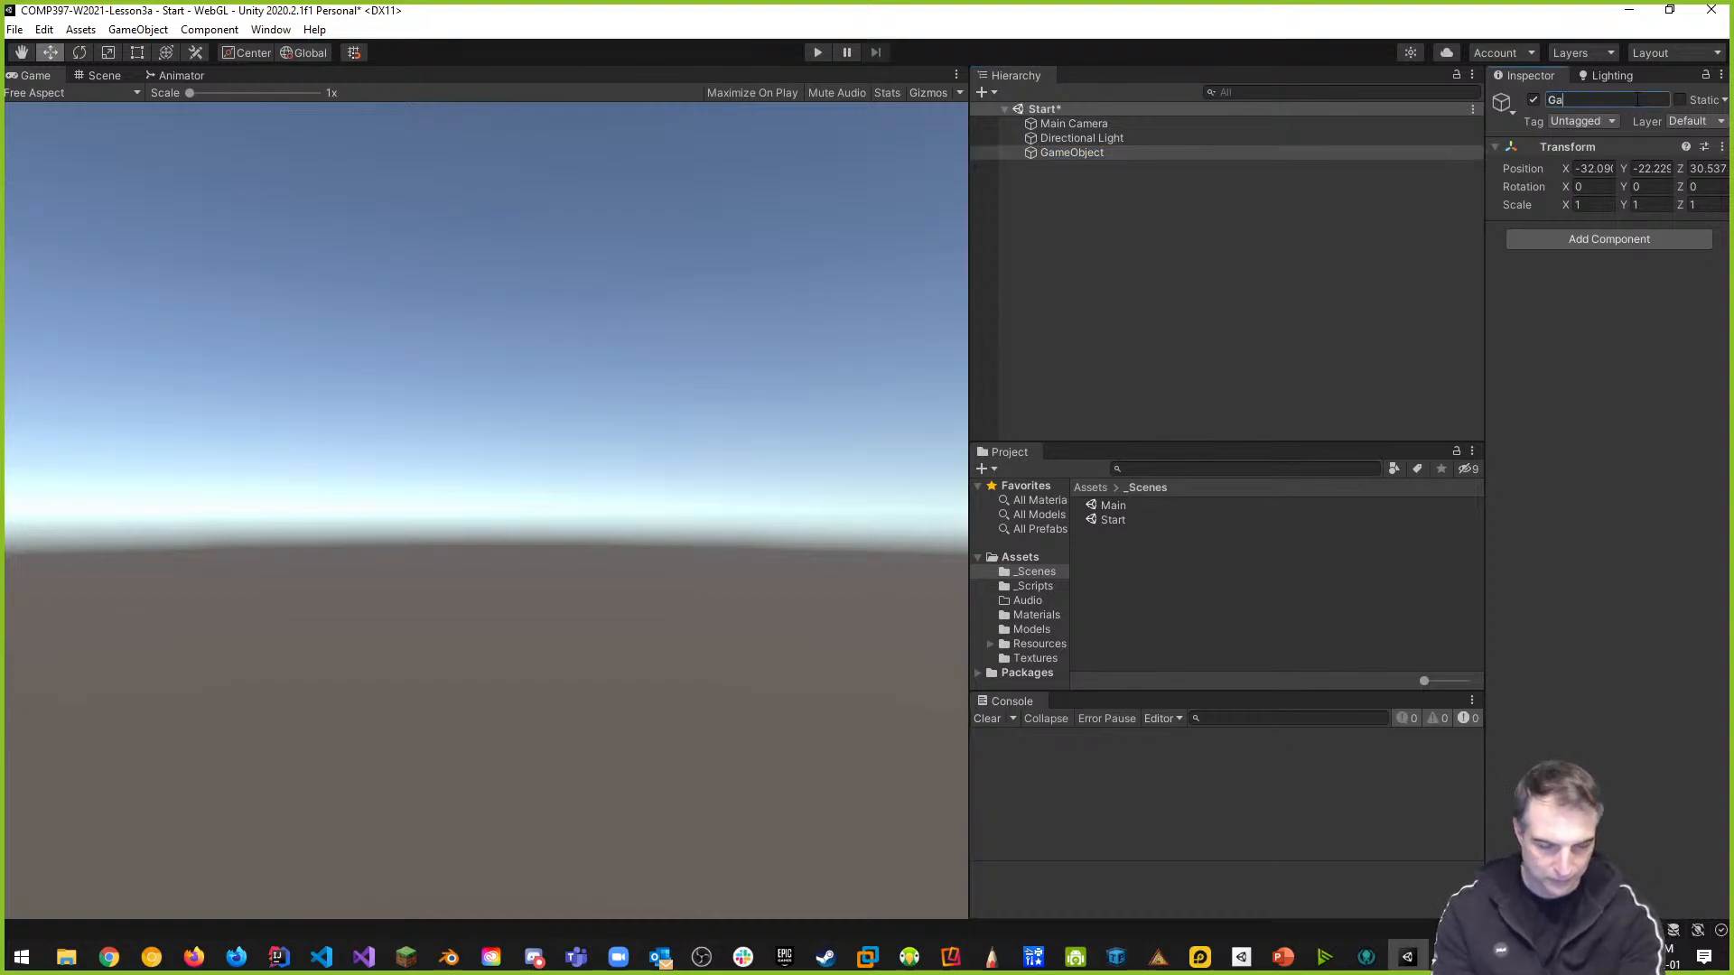
{"action": "type", "text": "meController"}
{"action": "key", "text": "Return"}
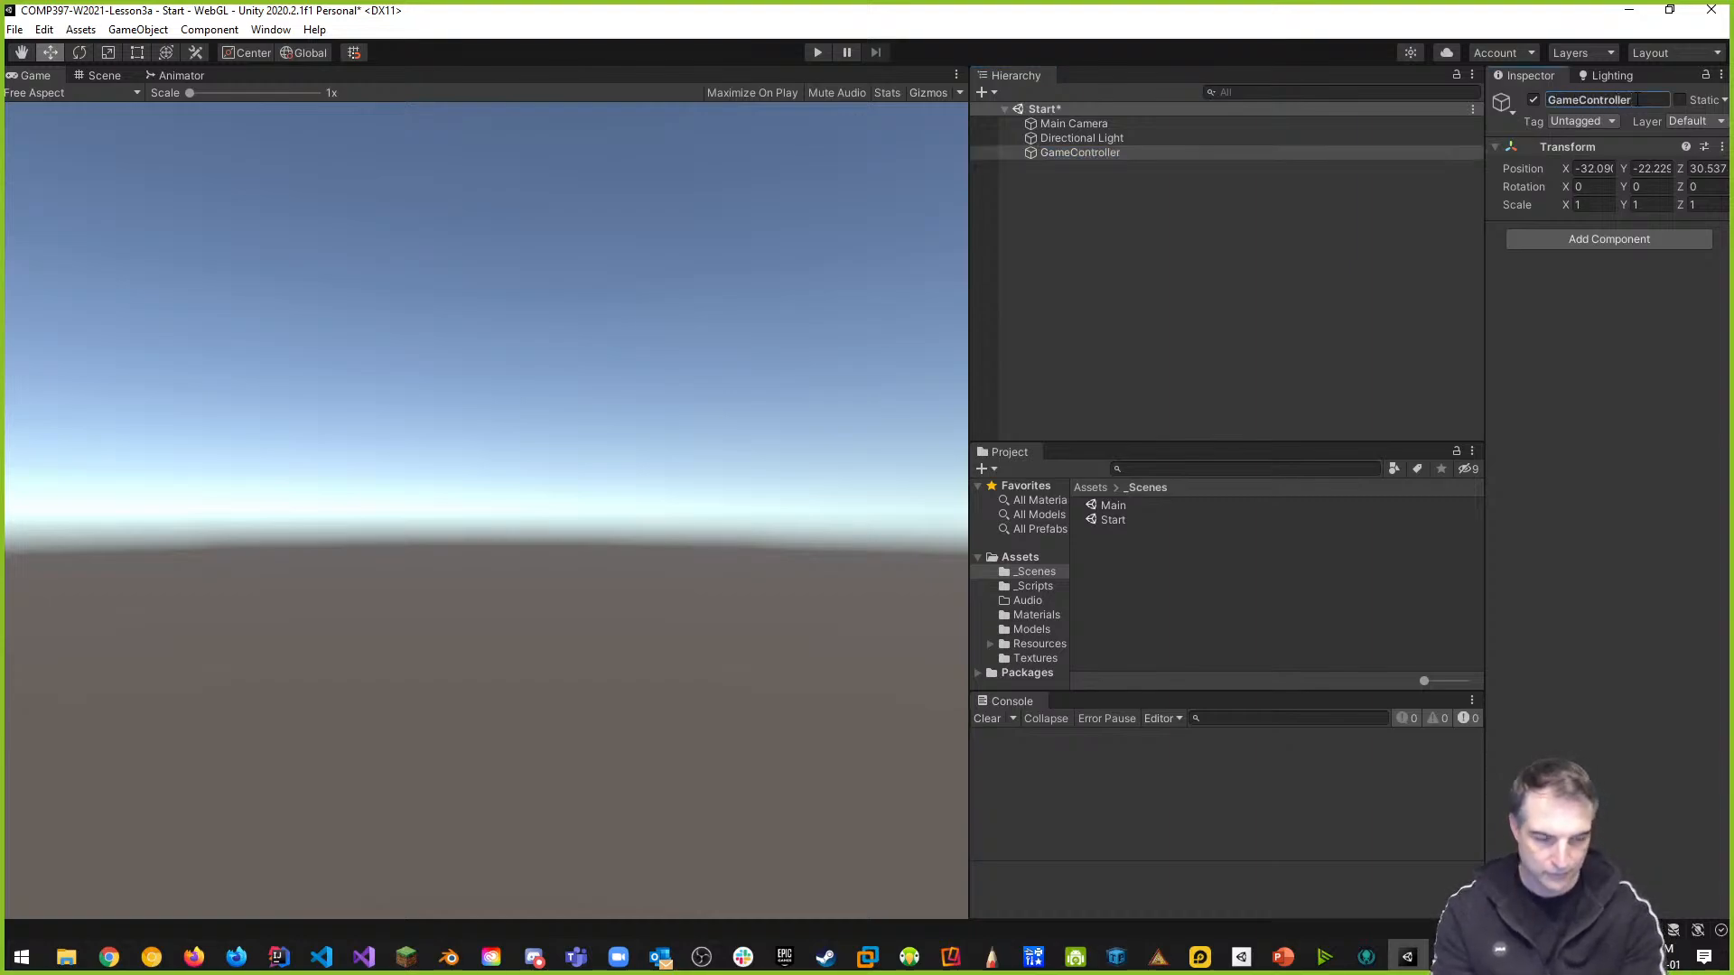
{"action": "left_click", "coordinate": [1722, 148]}
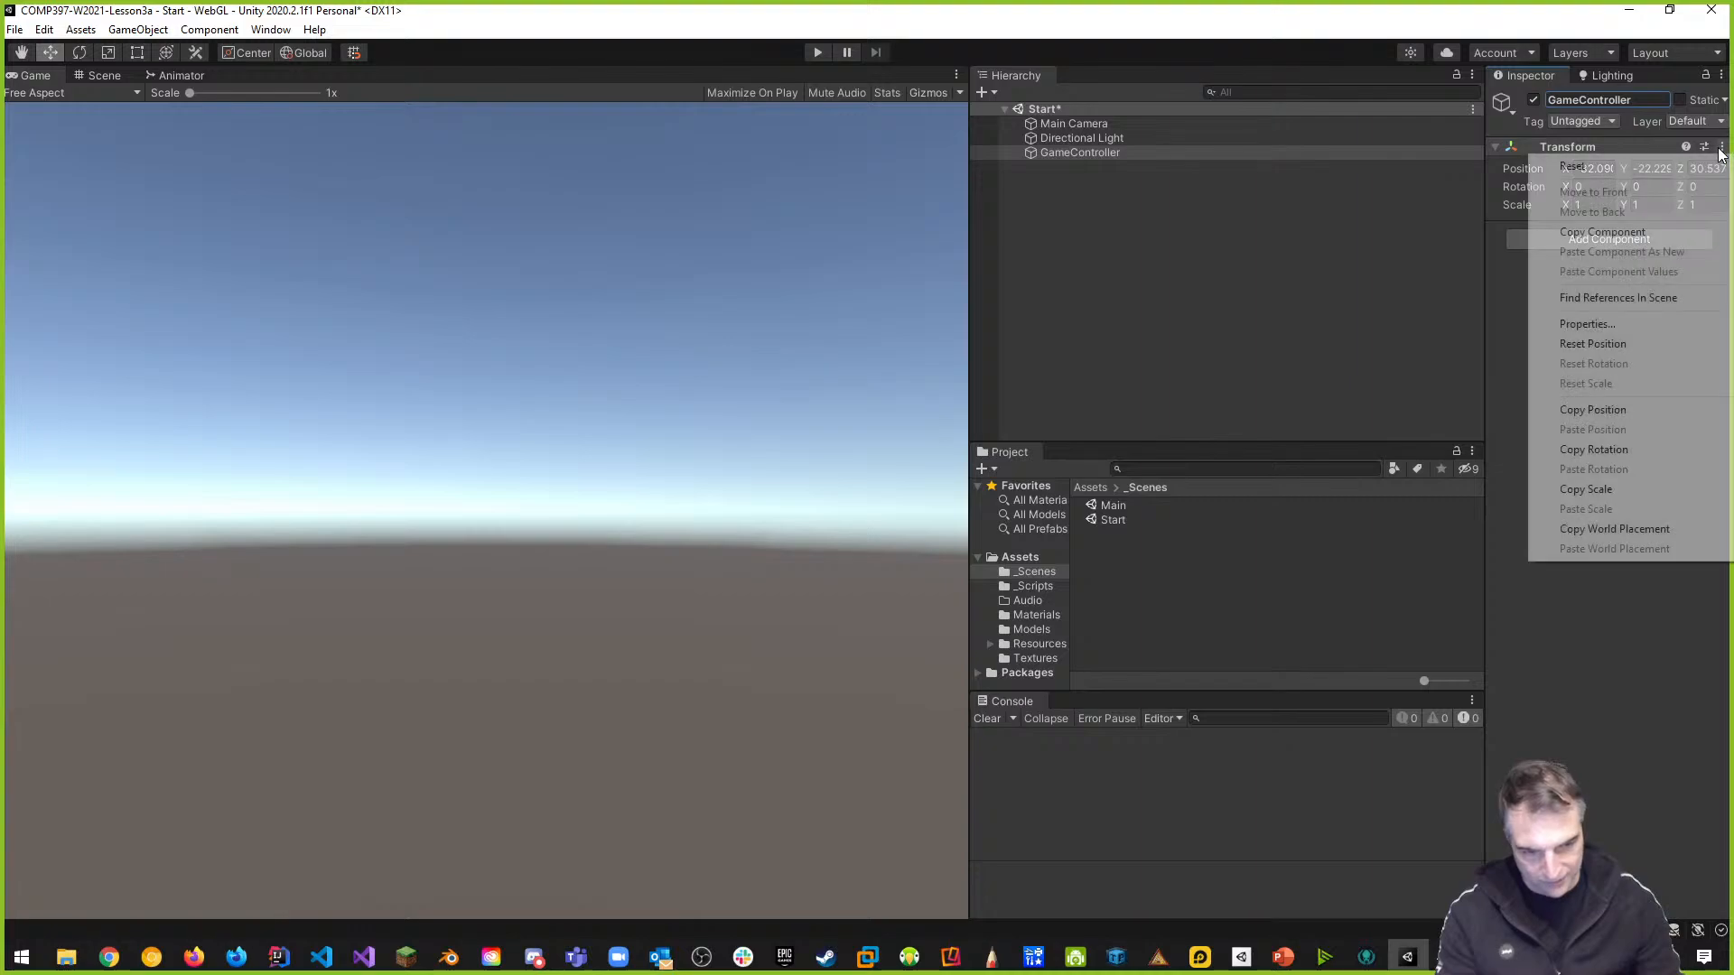
{"action": "left_click", "coordinate": [1649, 165]}
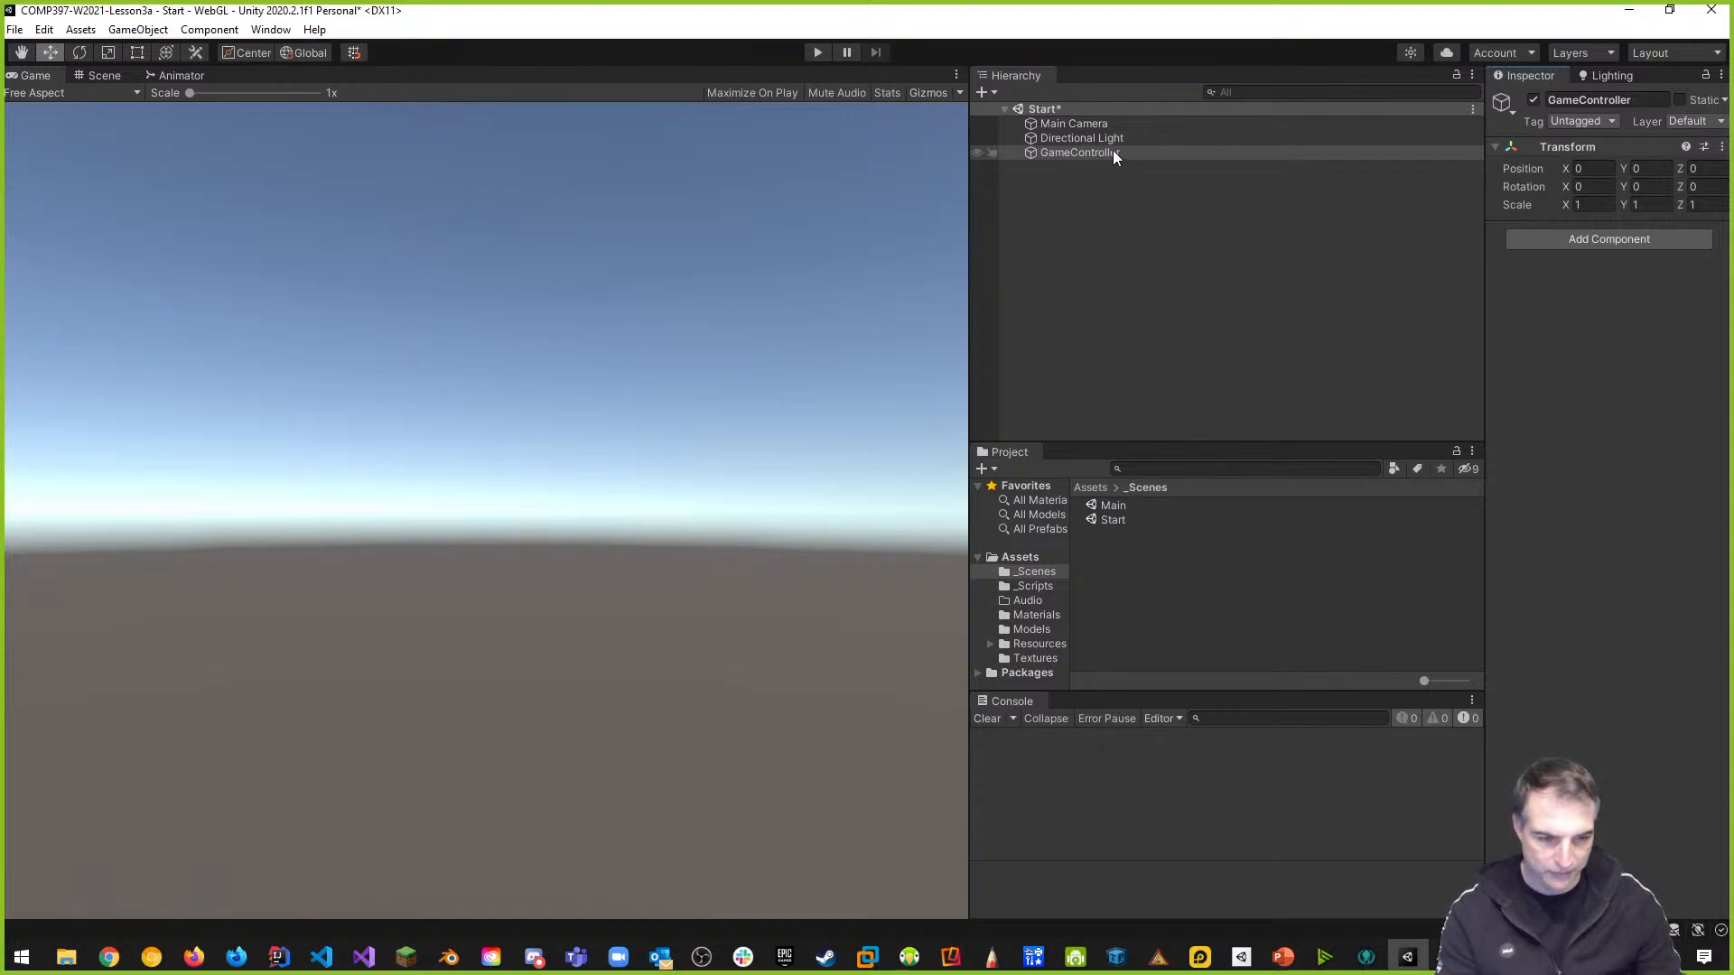
Create a new C# script named GameController in the _Scripts folder
{"action": "left_click", "coordinate": [1036, 587]}
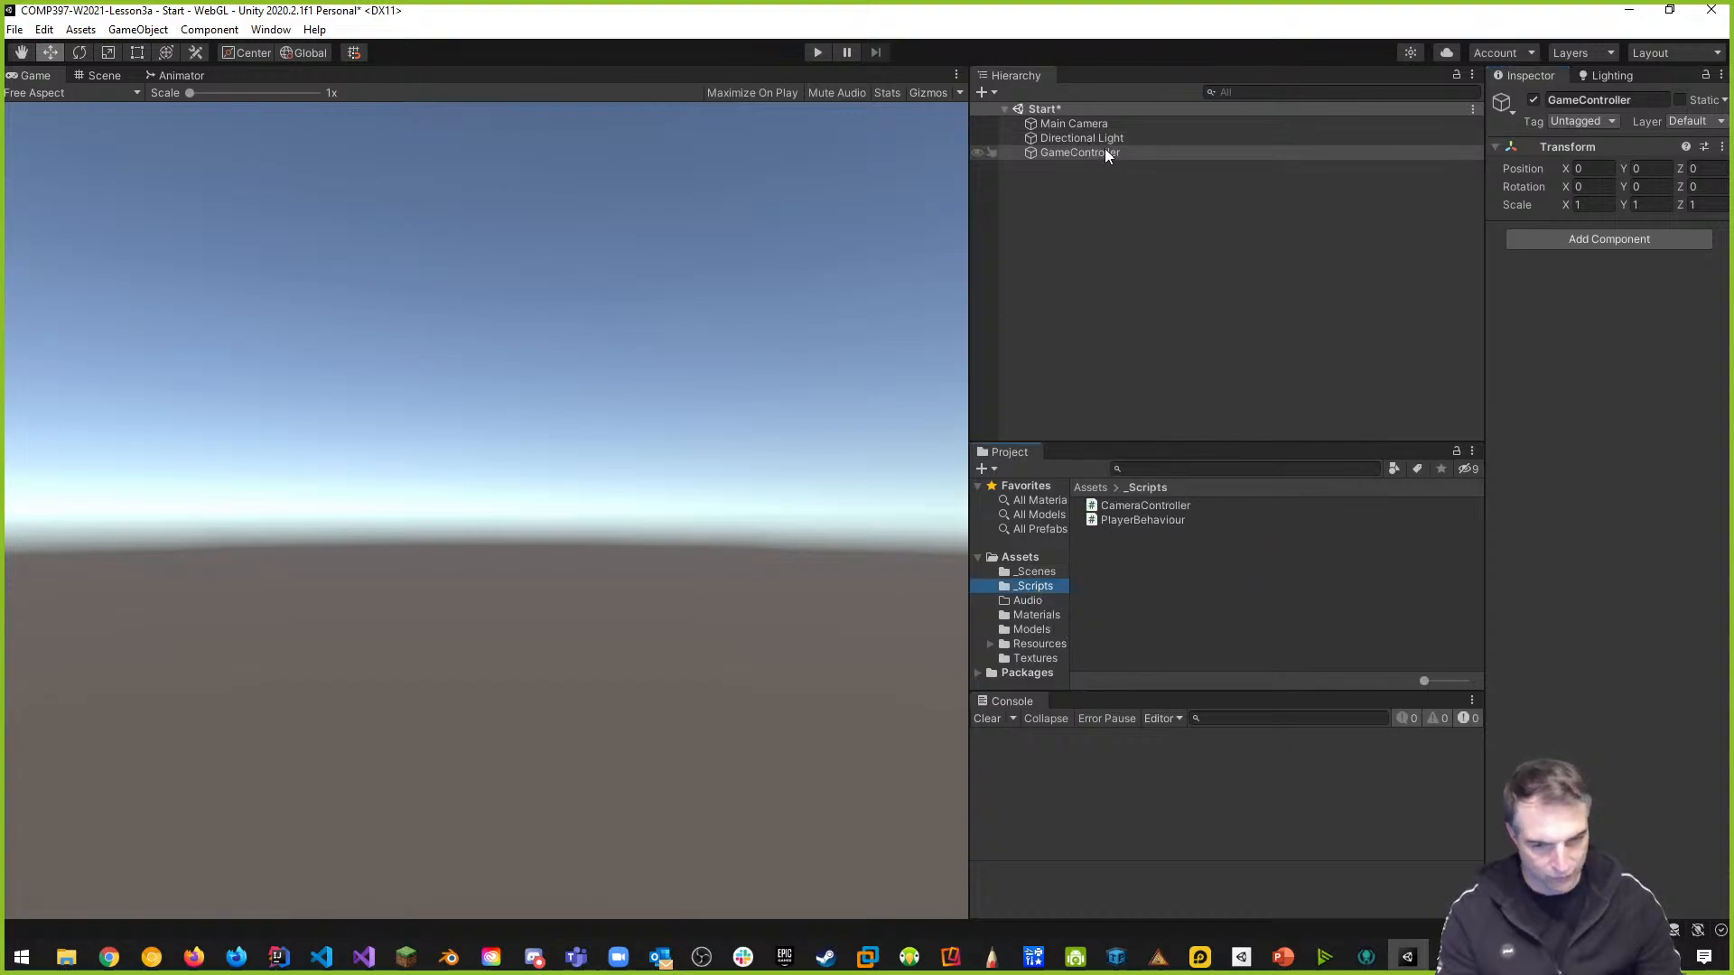
{"action": "right_click", "coordinate": [1117, 563]}
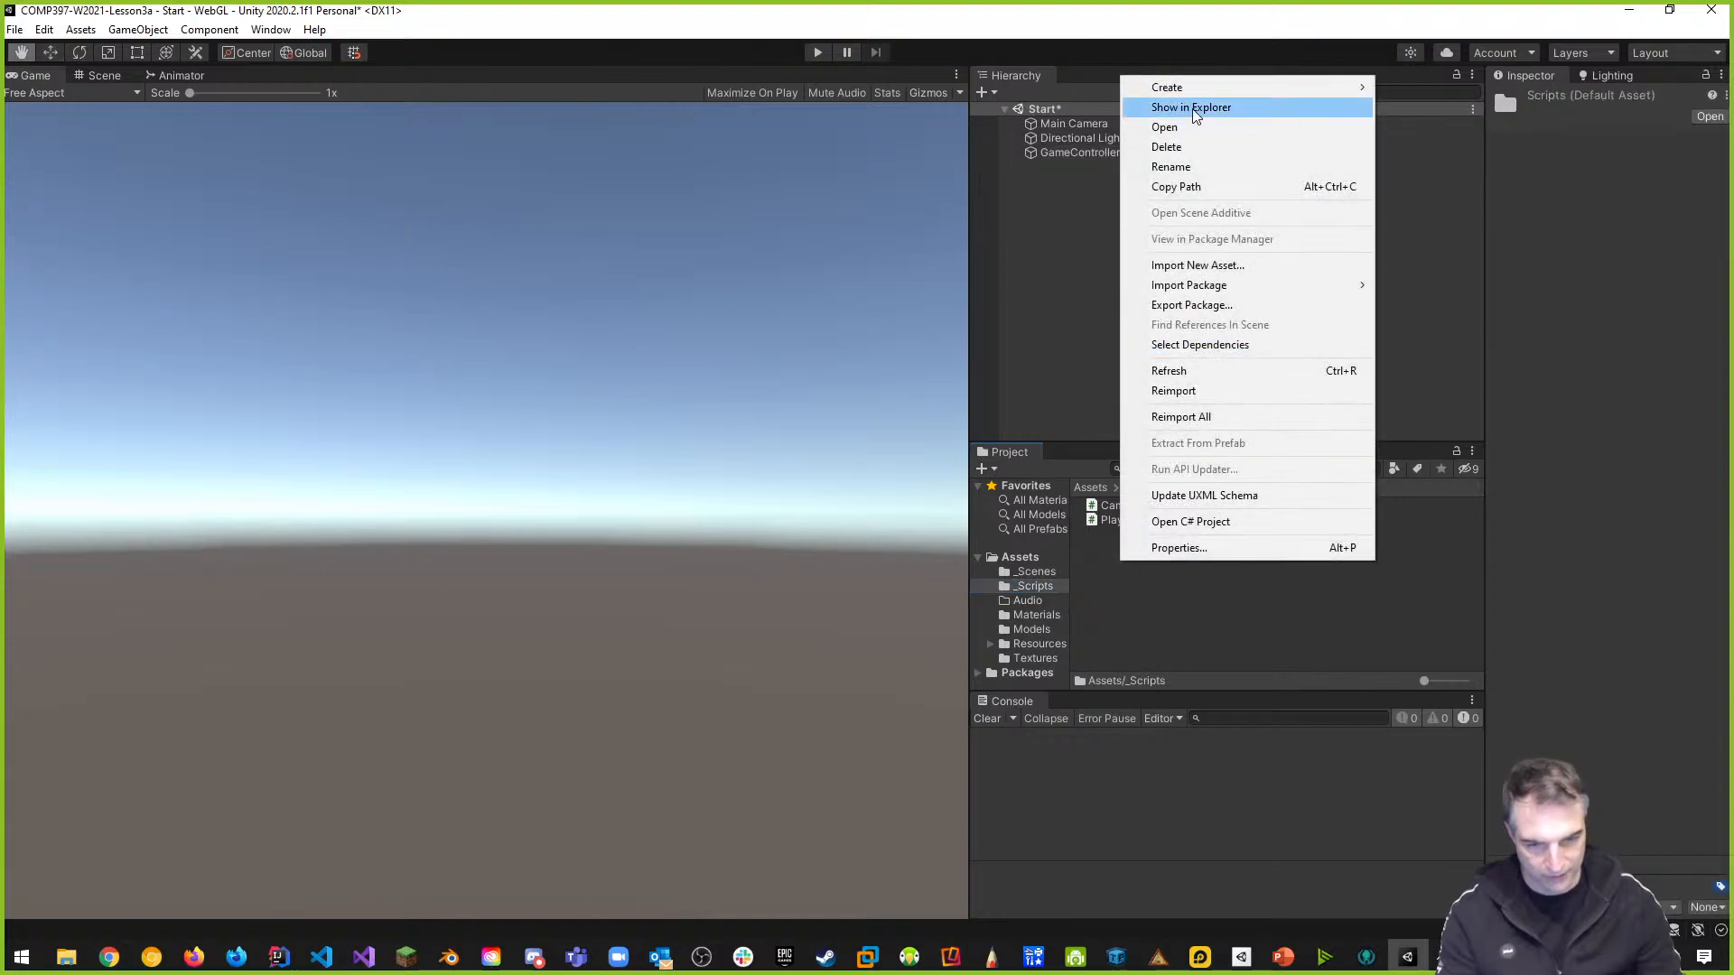
{"action": "mouse_move", "coordinate": [1187, 87]}
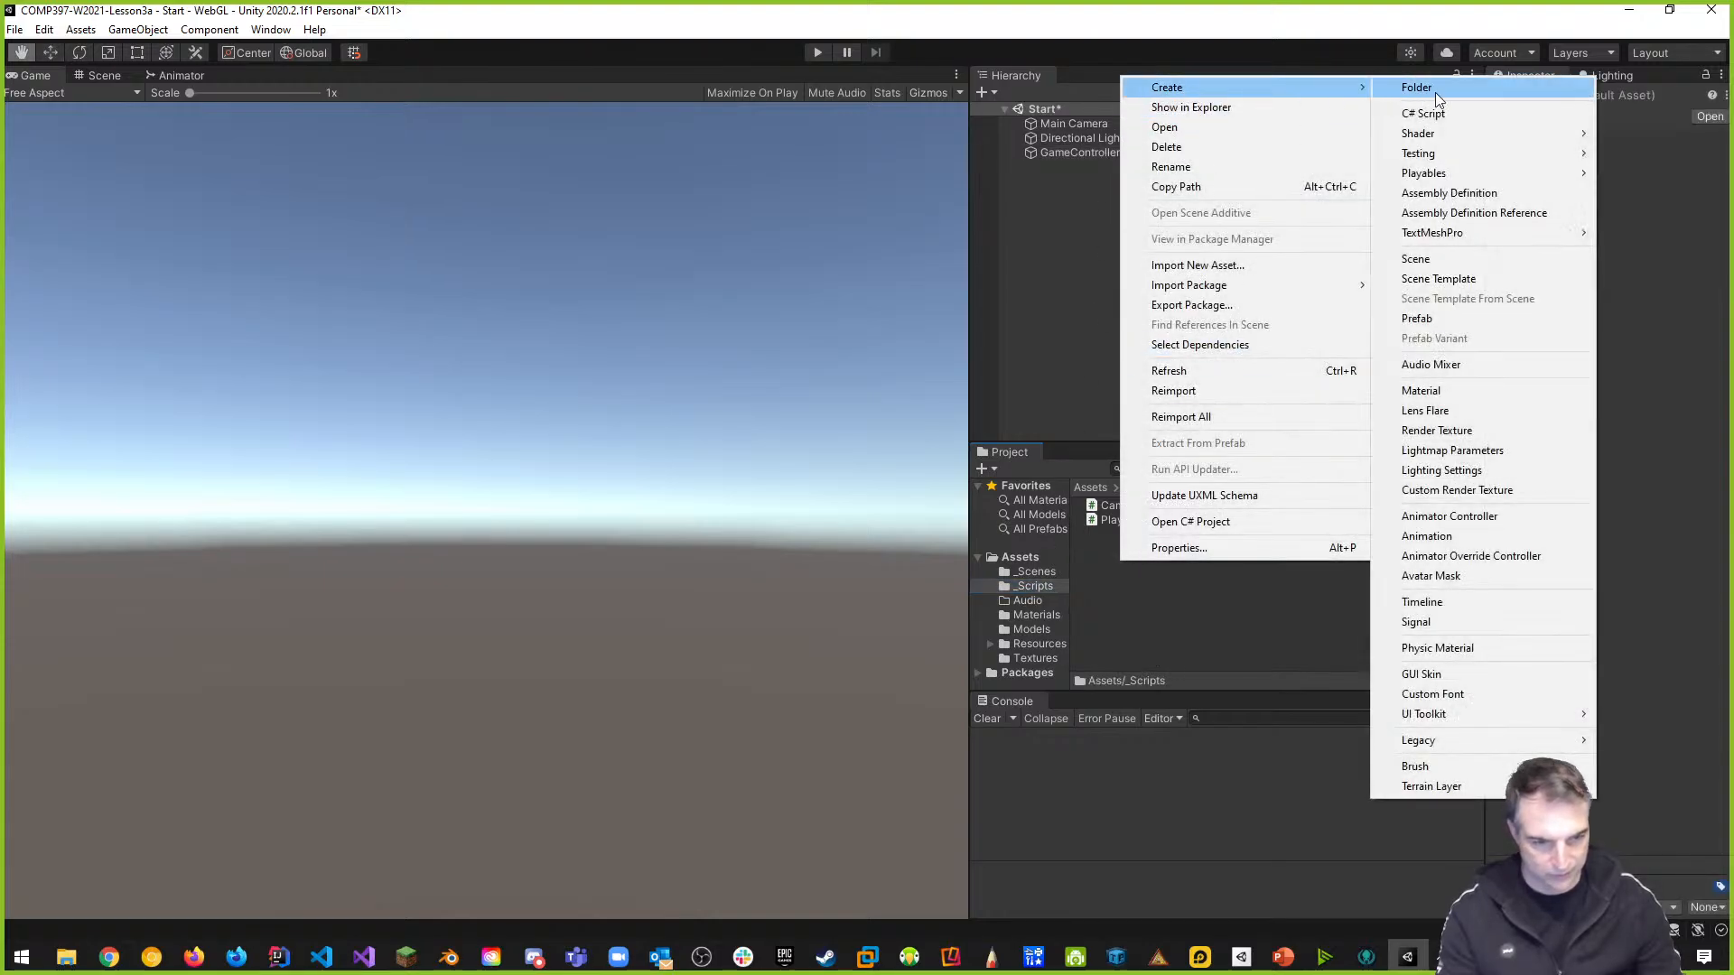
{"action": "left_click", "coordinate": [1439, 113]}
{"action": "type", "text": "Ga"}
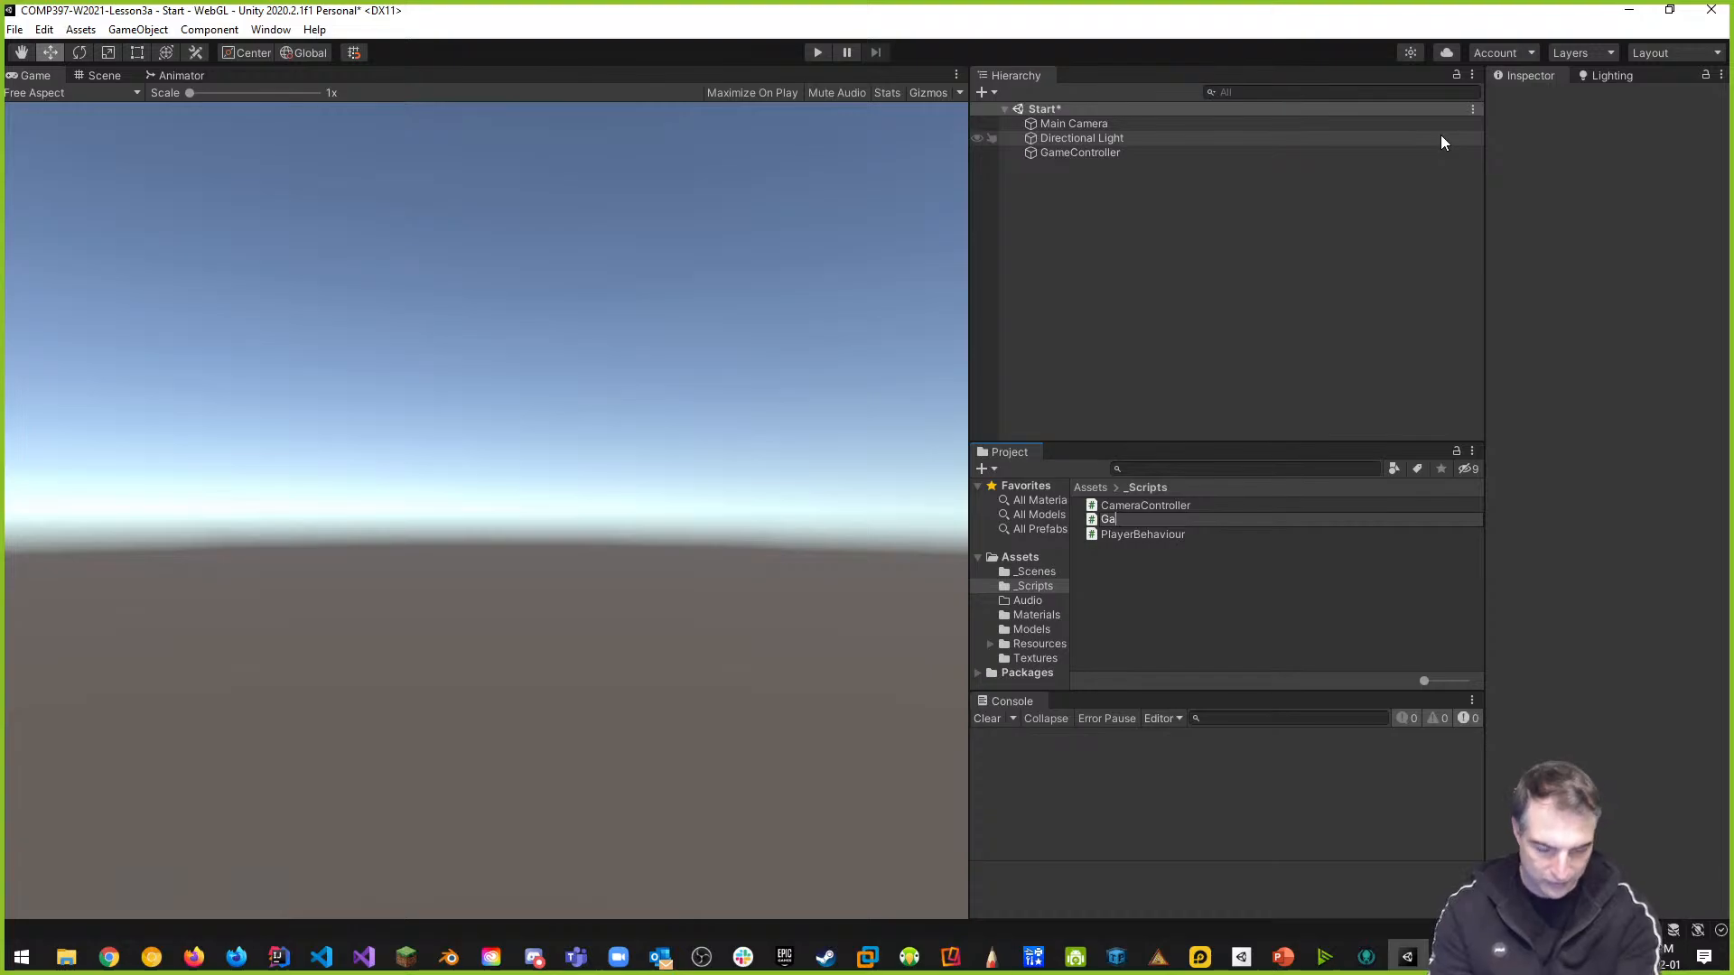
{"action": "type", "text": "meController"}
{"action": "key", "text": "Return"}
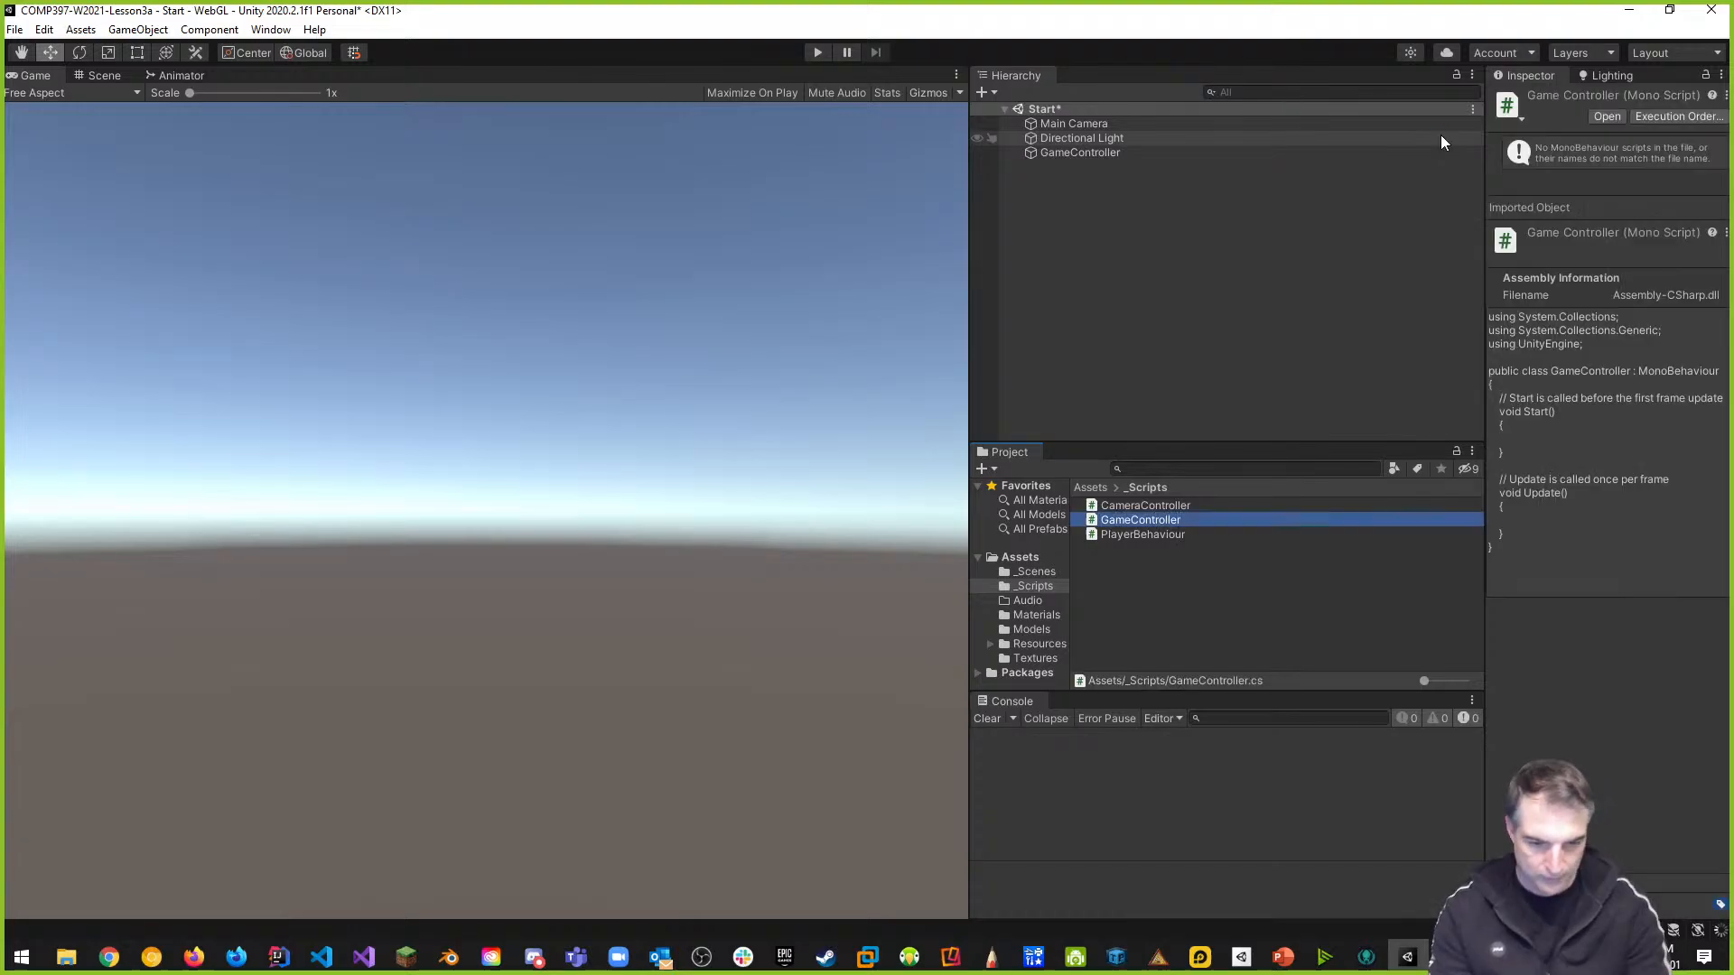
Attach the GameController script to the GameController object and open the script in Visual Studio
{"action": "left_click", "coordinate": [1086, 152]}
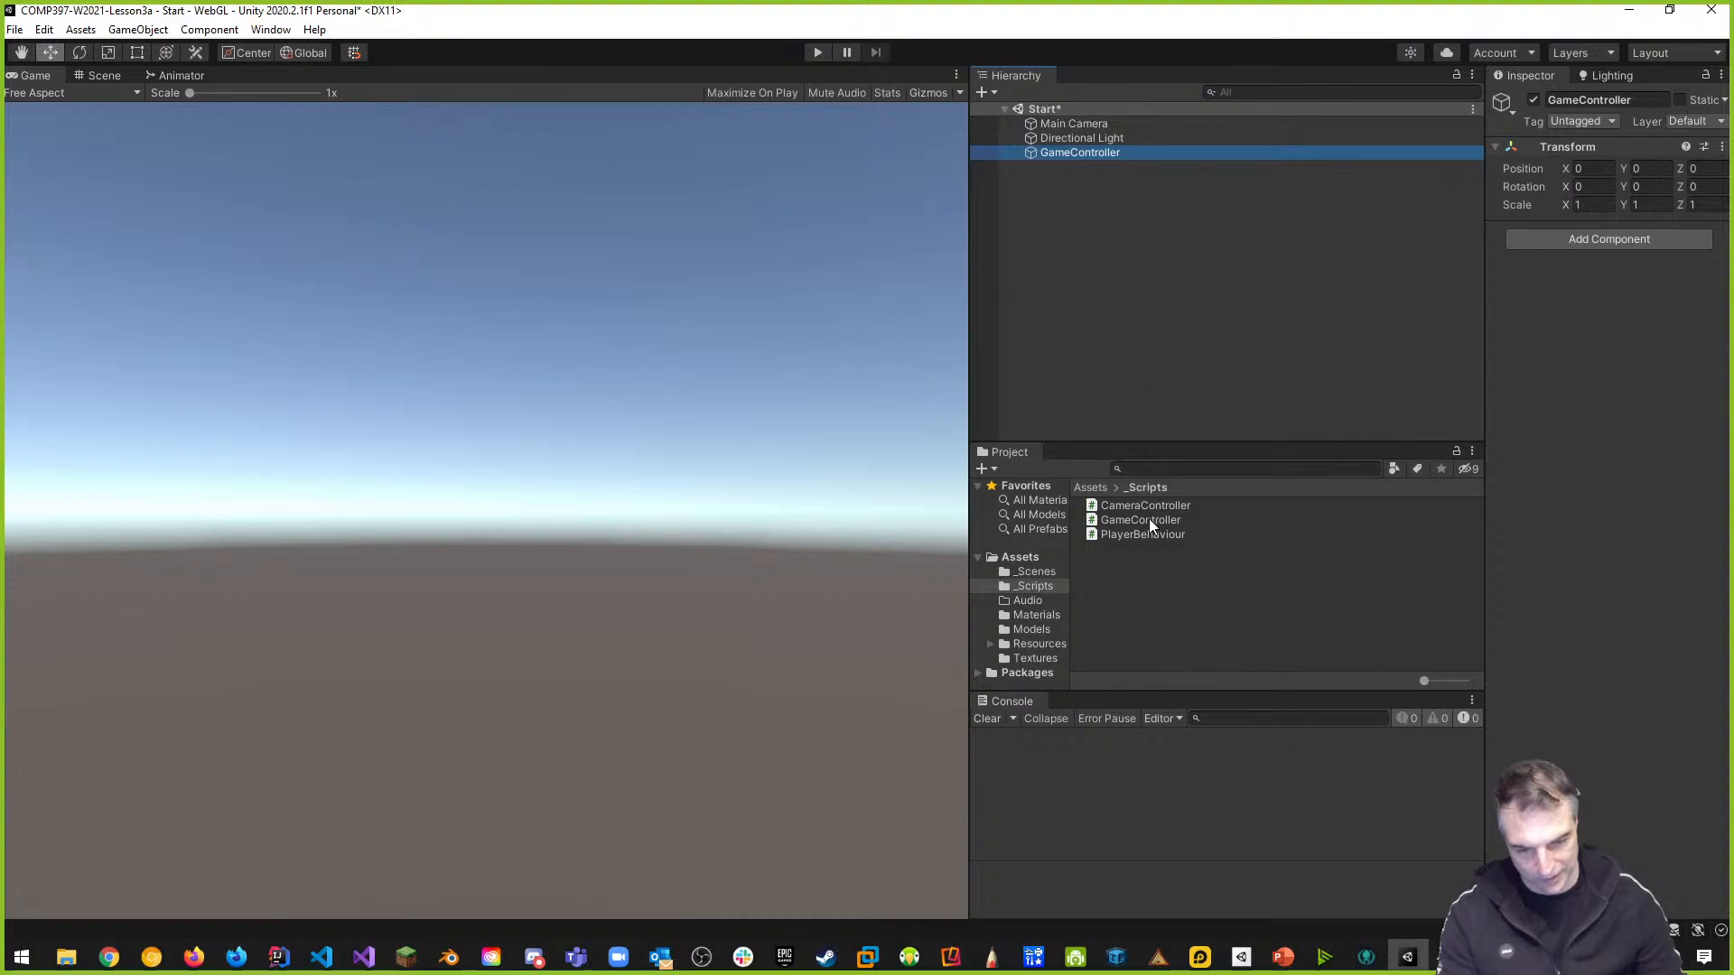
{"action": "left_click_drag", "start_coordinate": [1147, 521], "coordinate": [1563, 247]}
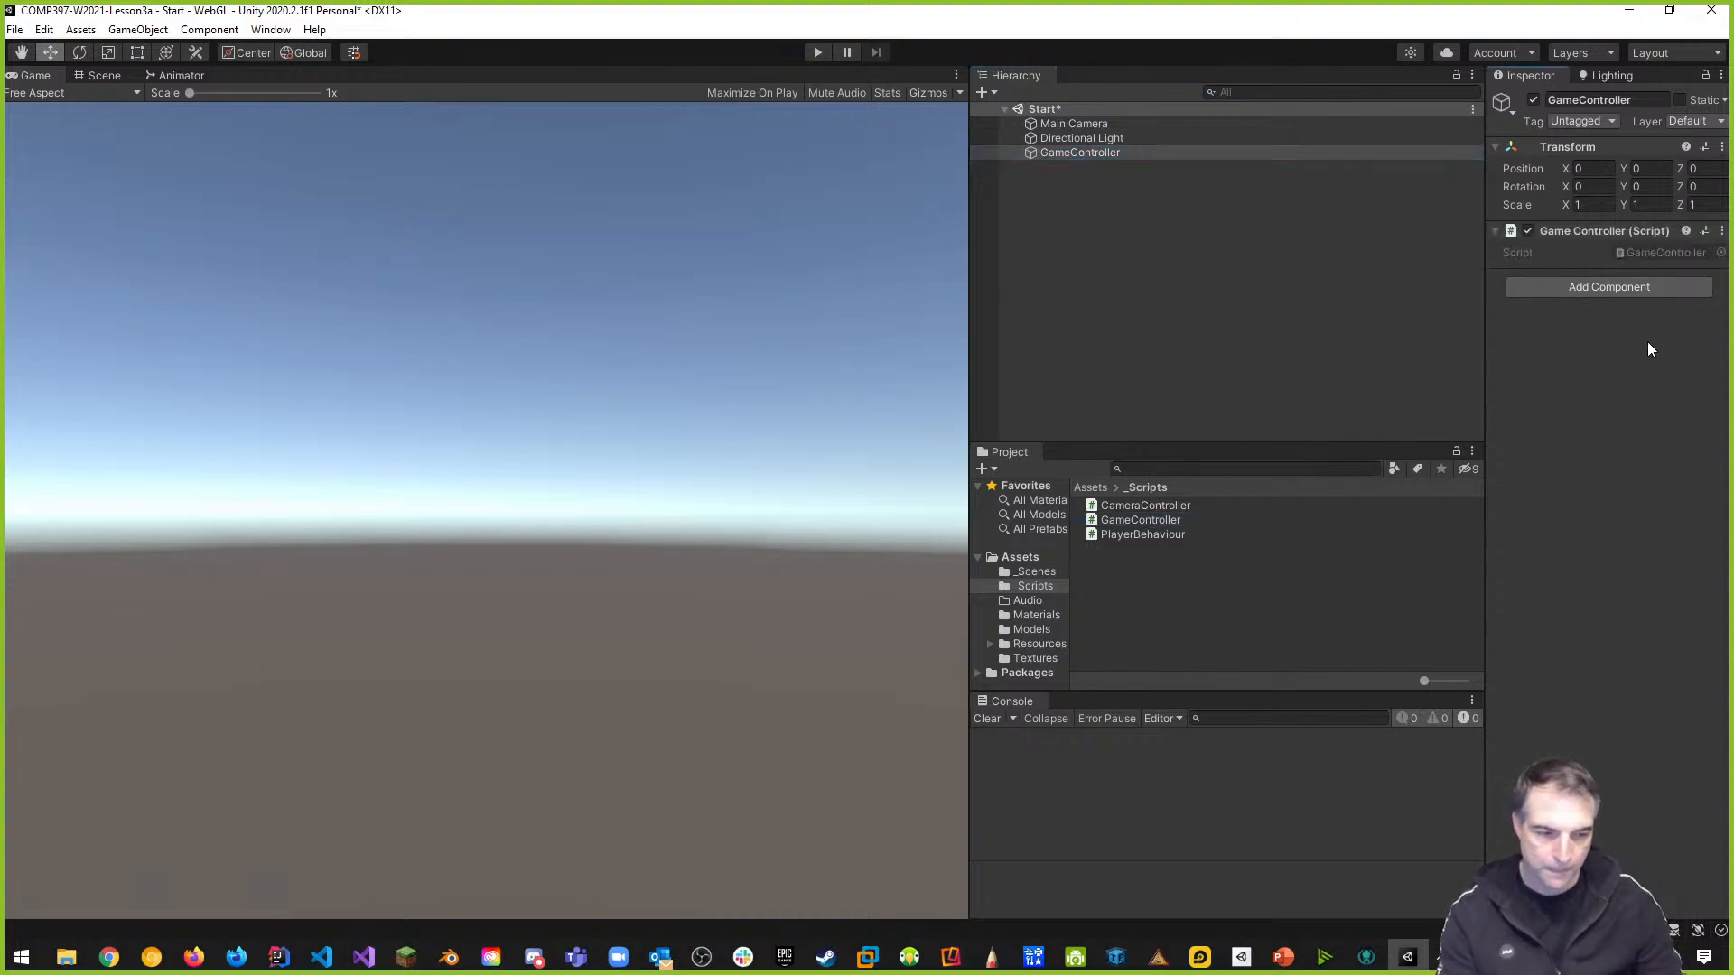
{"action": "double_click", "coordinate": [1663, 254]}
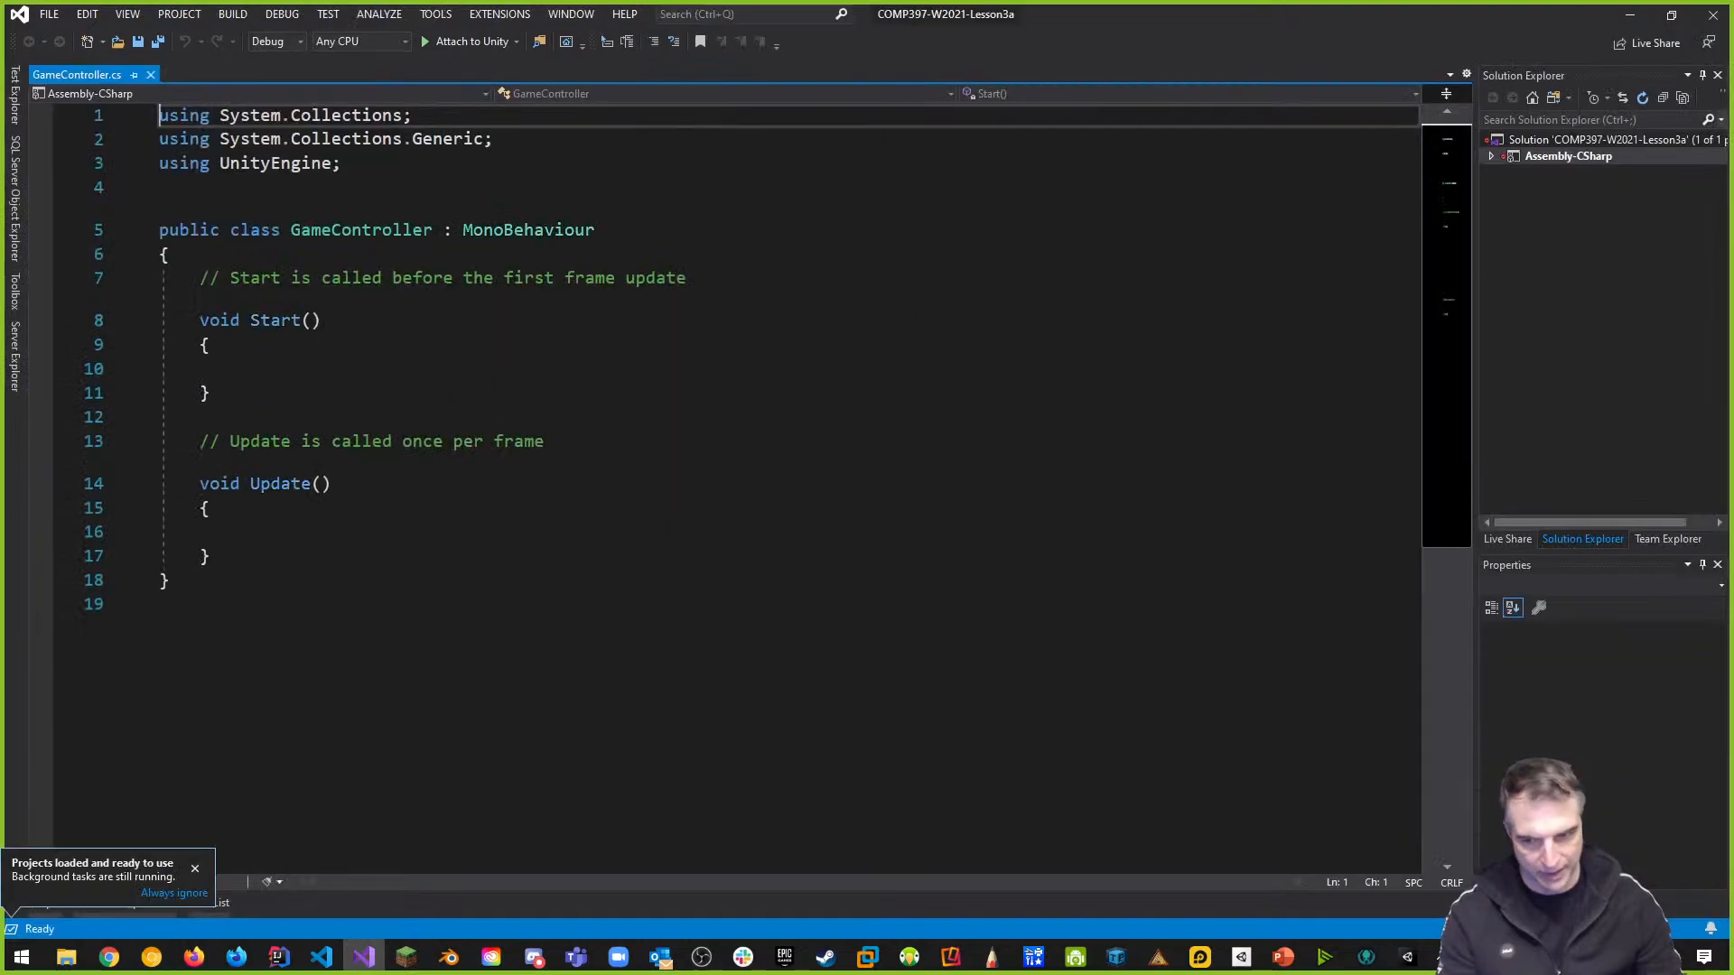
Add the directive "using UnityEngine.SceneManagement;" below the UnityEngine line in the GameController script
{"action": "left_click", "coordinate": [345, 162]}
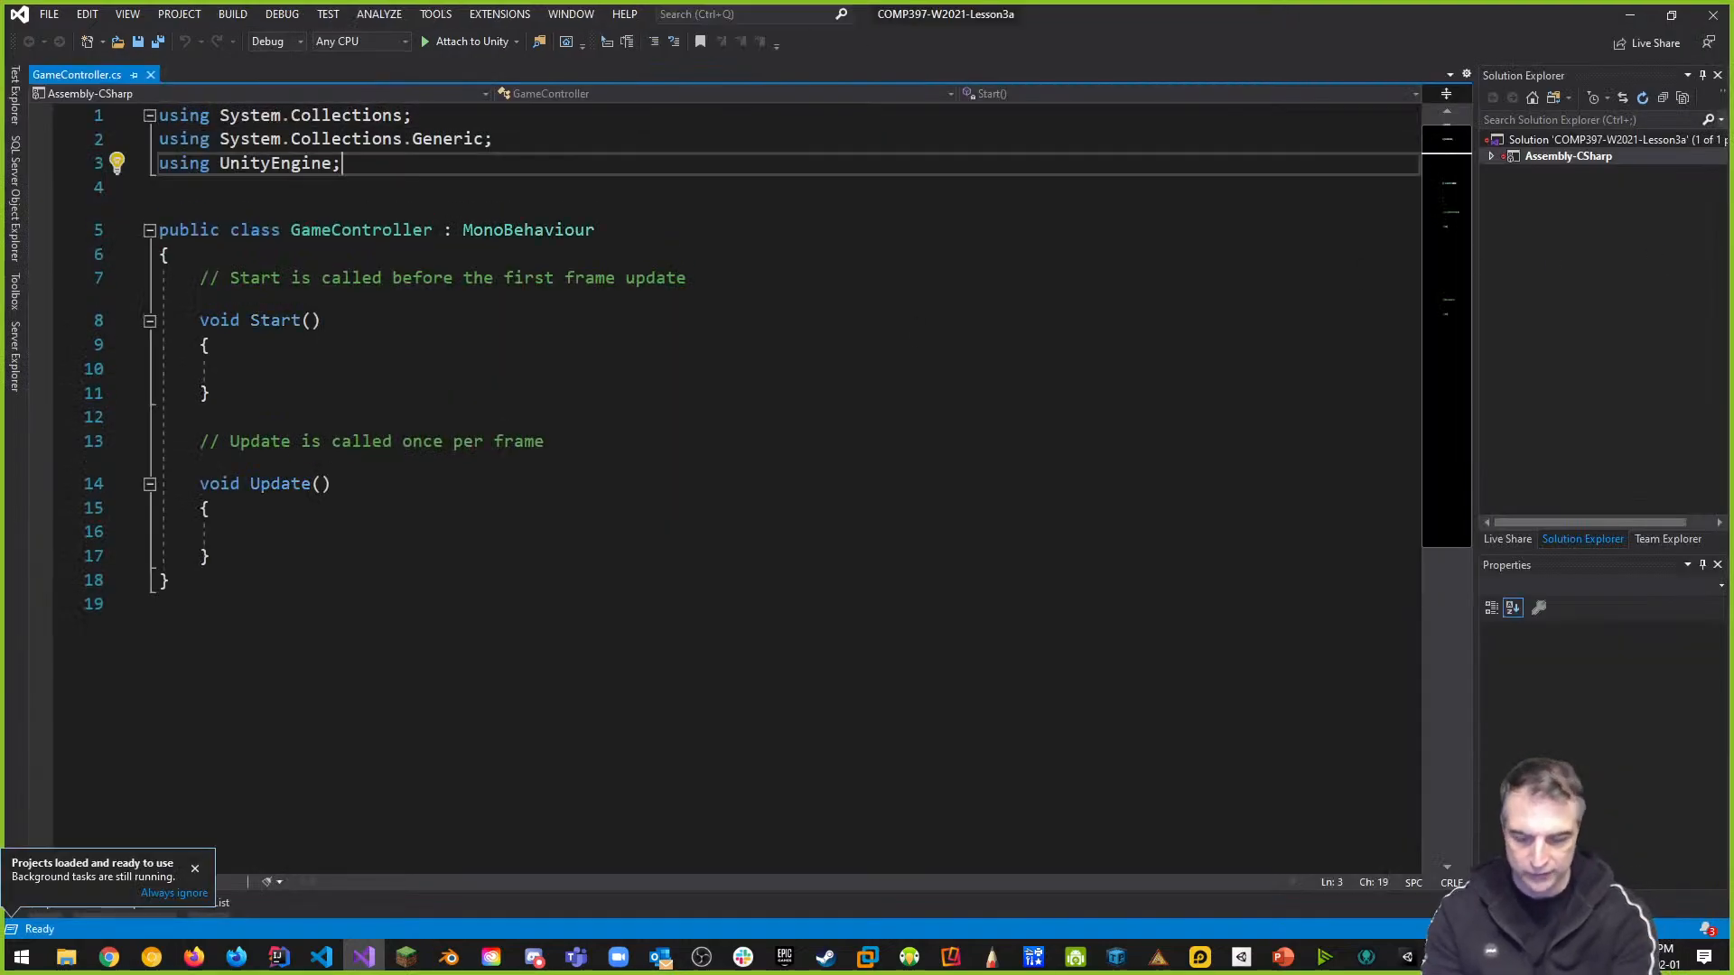
{"action": "key", "text": "Return"}
{"action": "type", "text": "using U"}
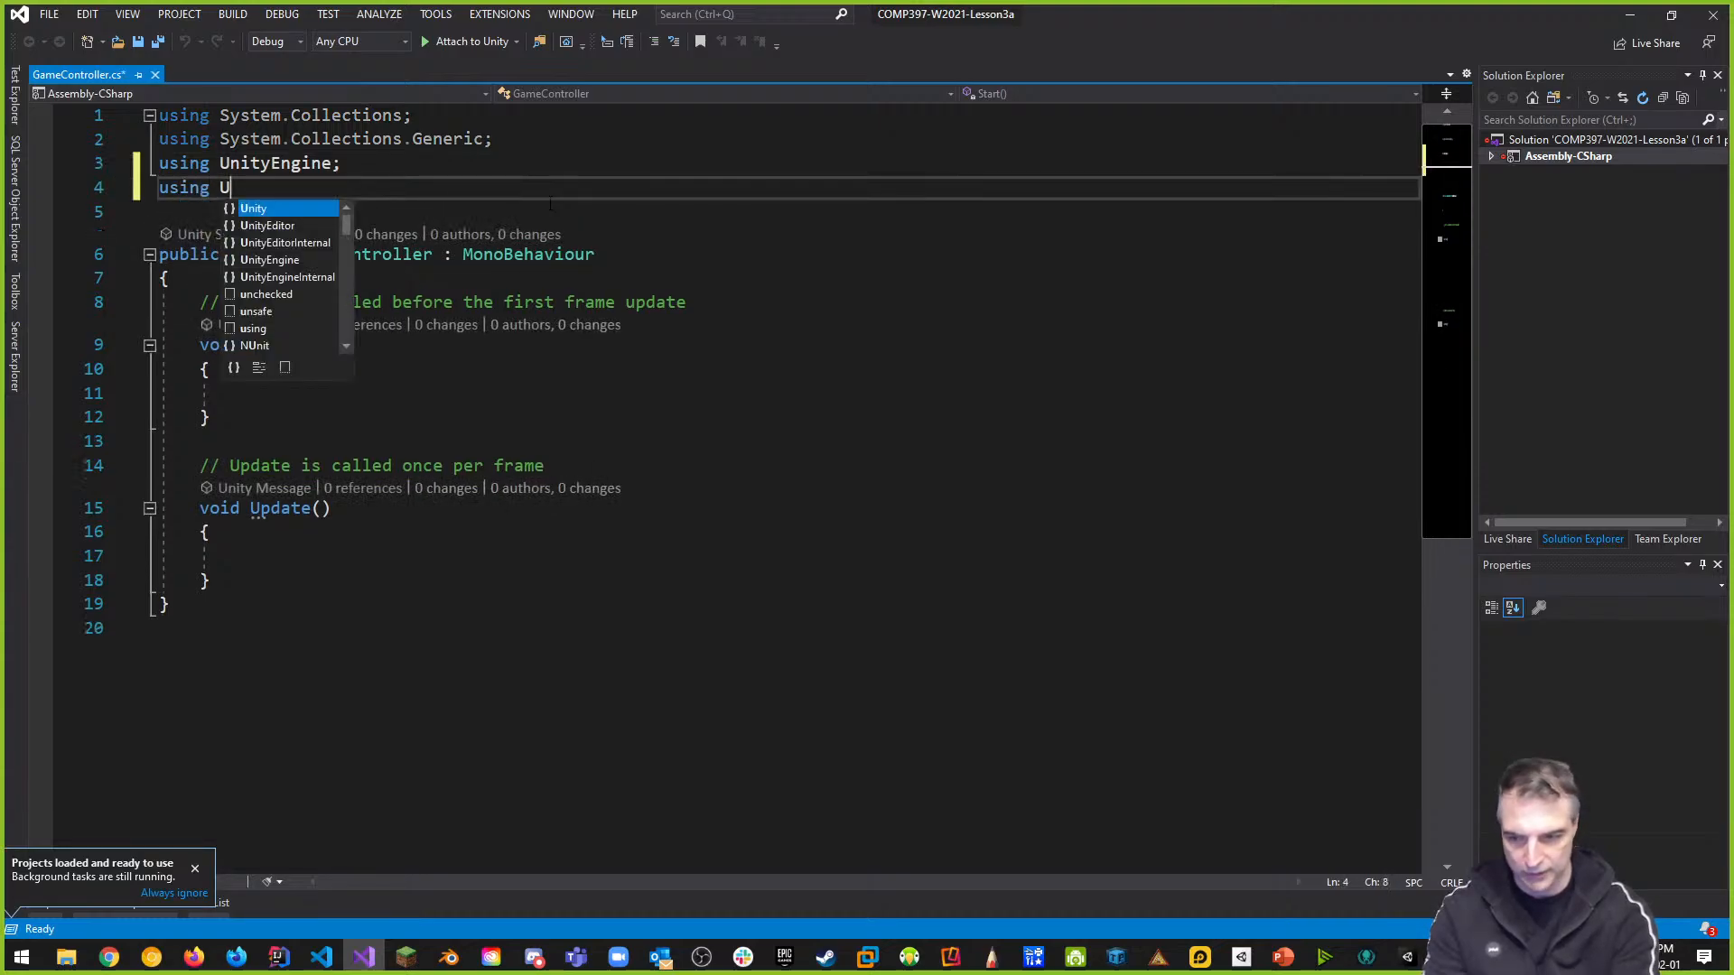
{"action": "type", "text": "nityEne"}
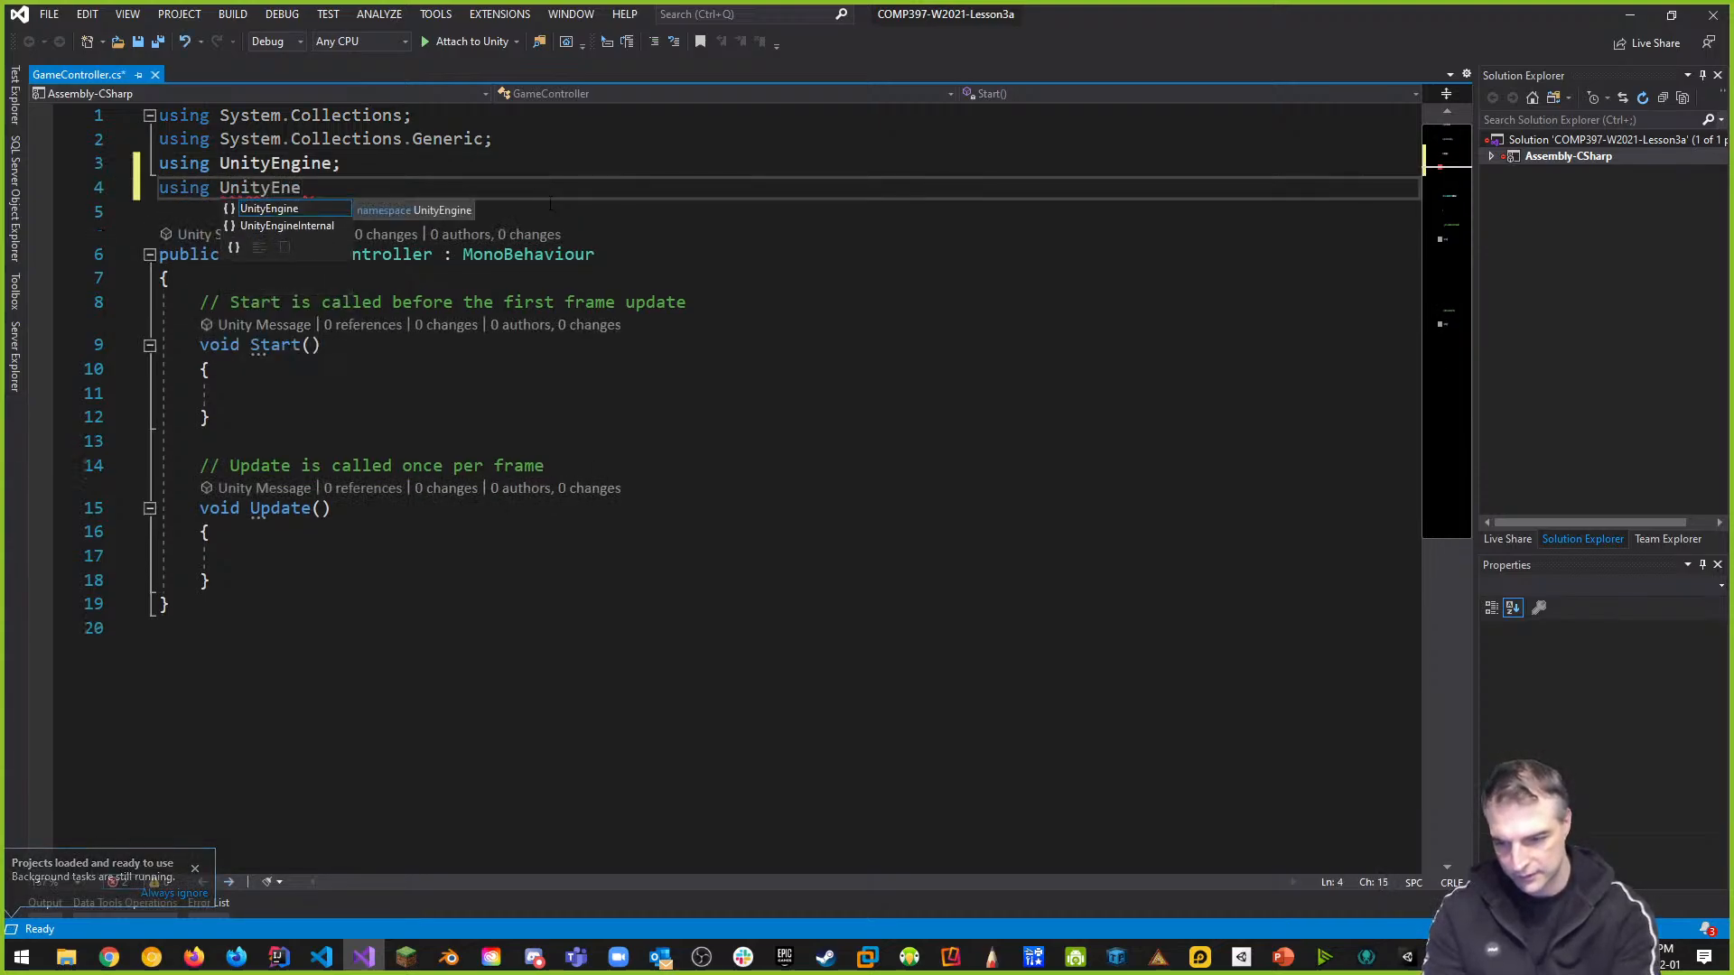
{"action": "key", "text": "Tab"}
{"action": "type", "text": "."}
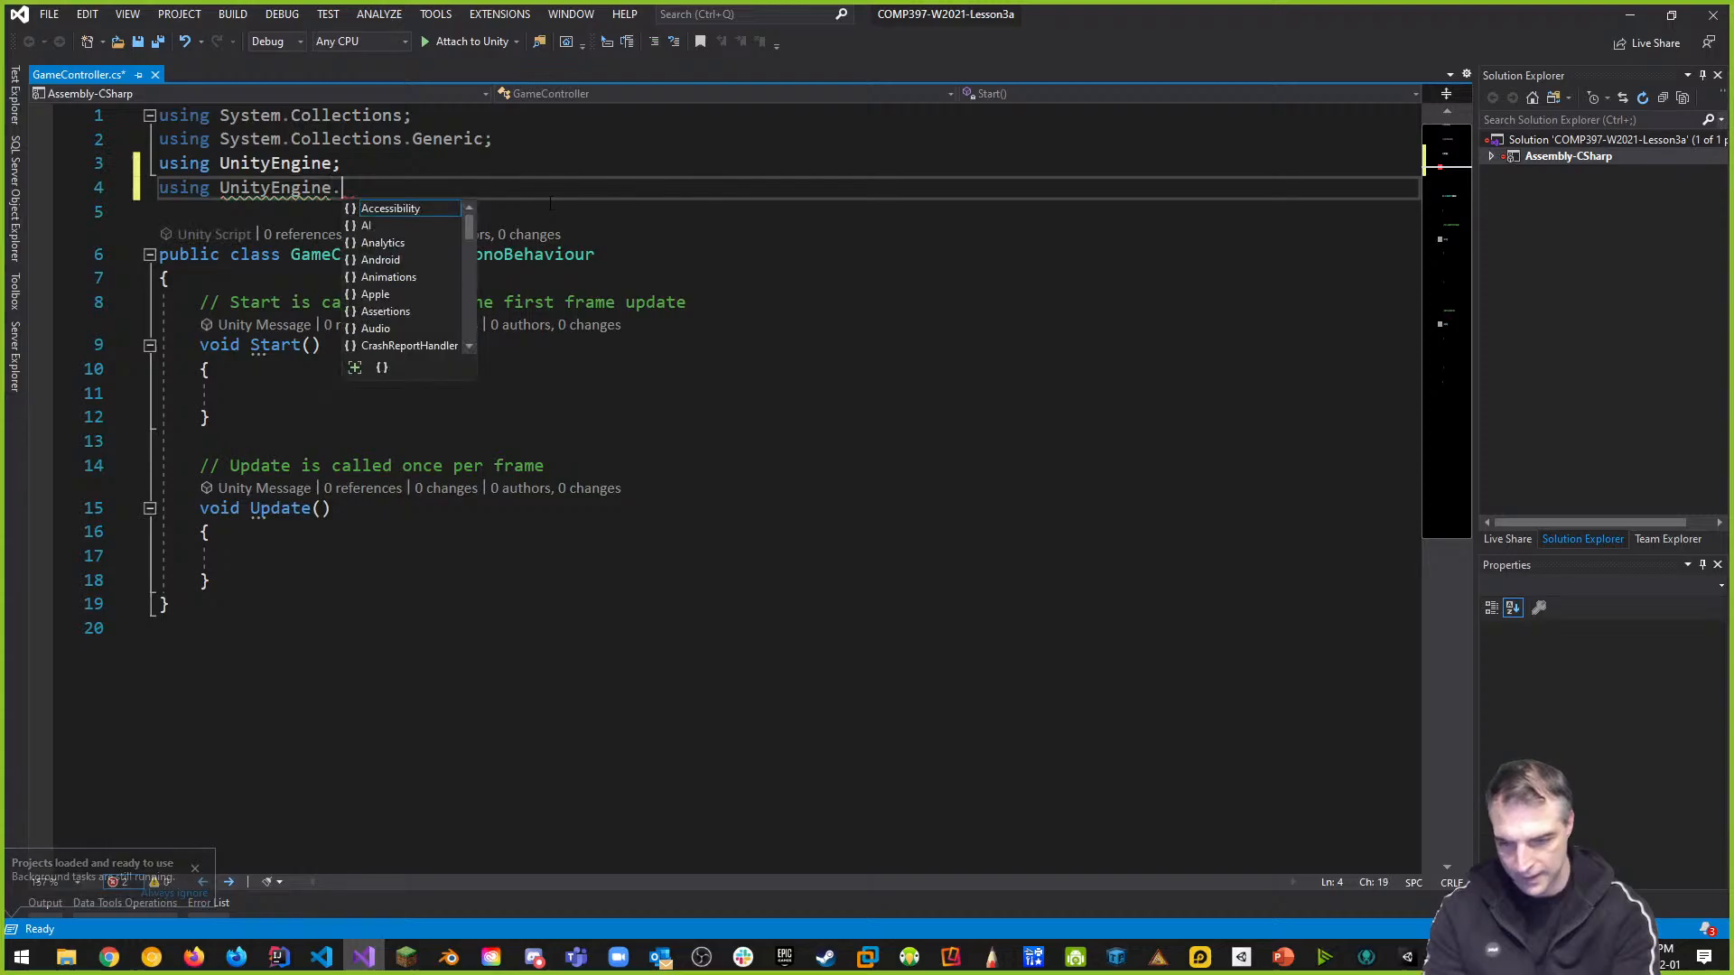
{"action": "type", "text": "Sce"}
{"action": "key", "text": "Tab"}
{"action": "type", "text": ";"}
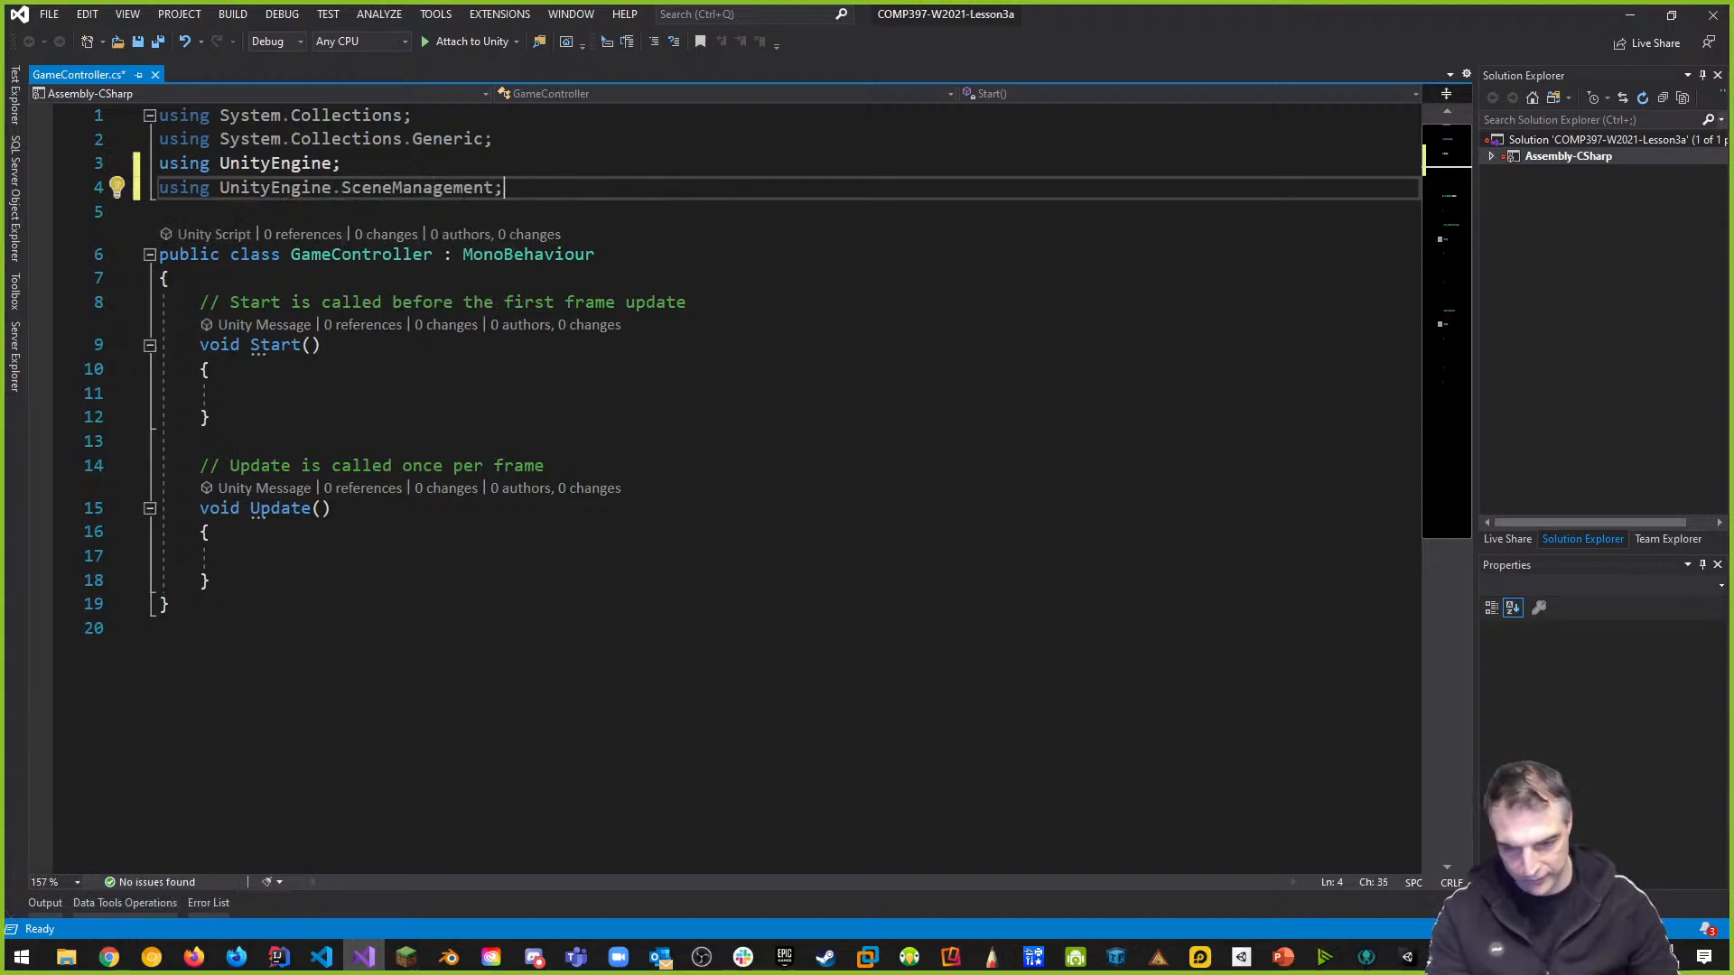
Switch to the Lesson 3 - Lights and Shadow presentation in PowerPoint and find the slide on loading a Scene with a script
{"action": "left_click", "coordinate": [1282, 958]}
{"action": "scroll", "coordinate": [61, 691], "scroll_direction": "down", "scroll_amount": 5}
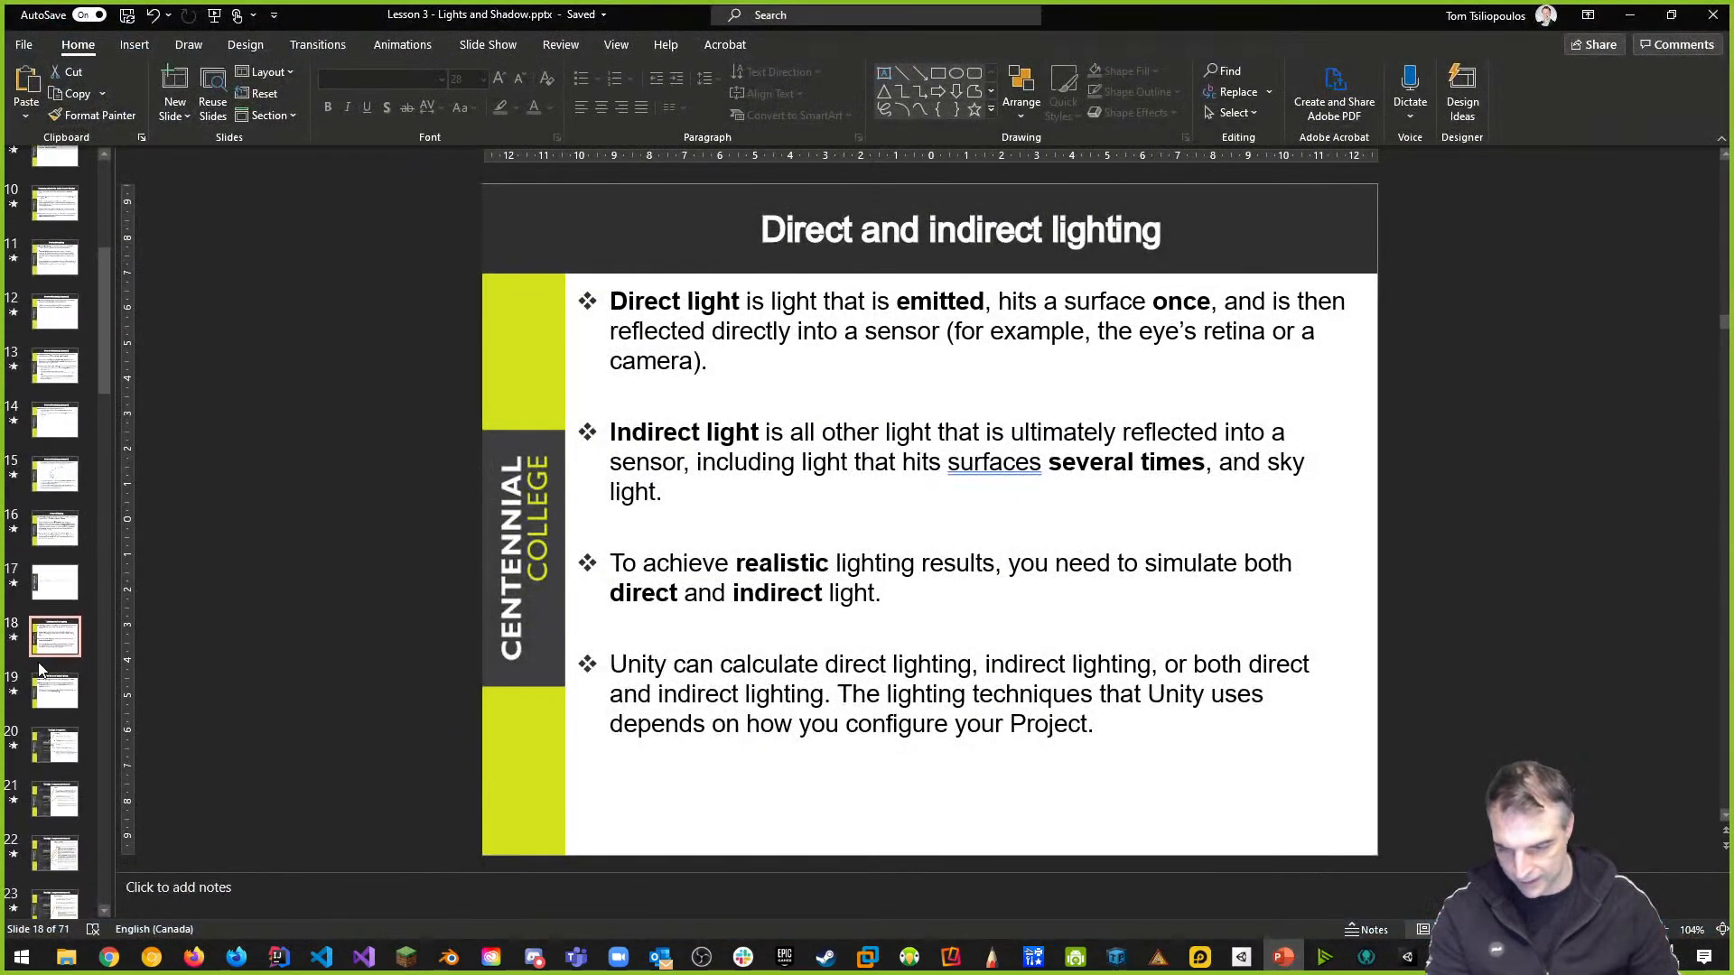
{"action": "scroll", "coordinate": [60, 691], "scroll_direction": "down", "scroll_amount": 4}
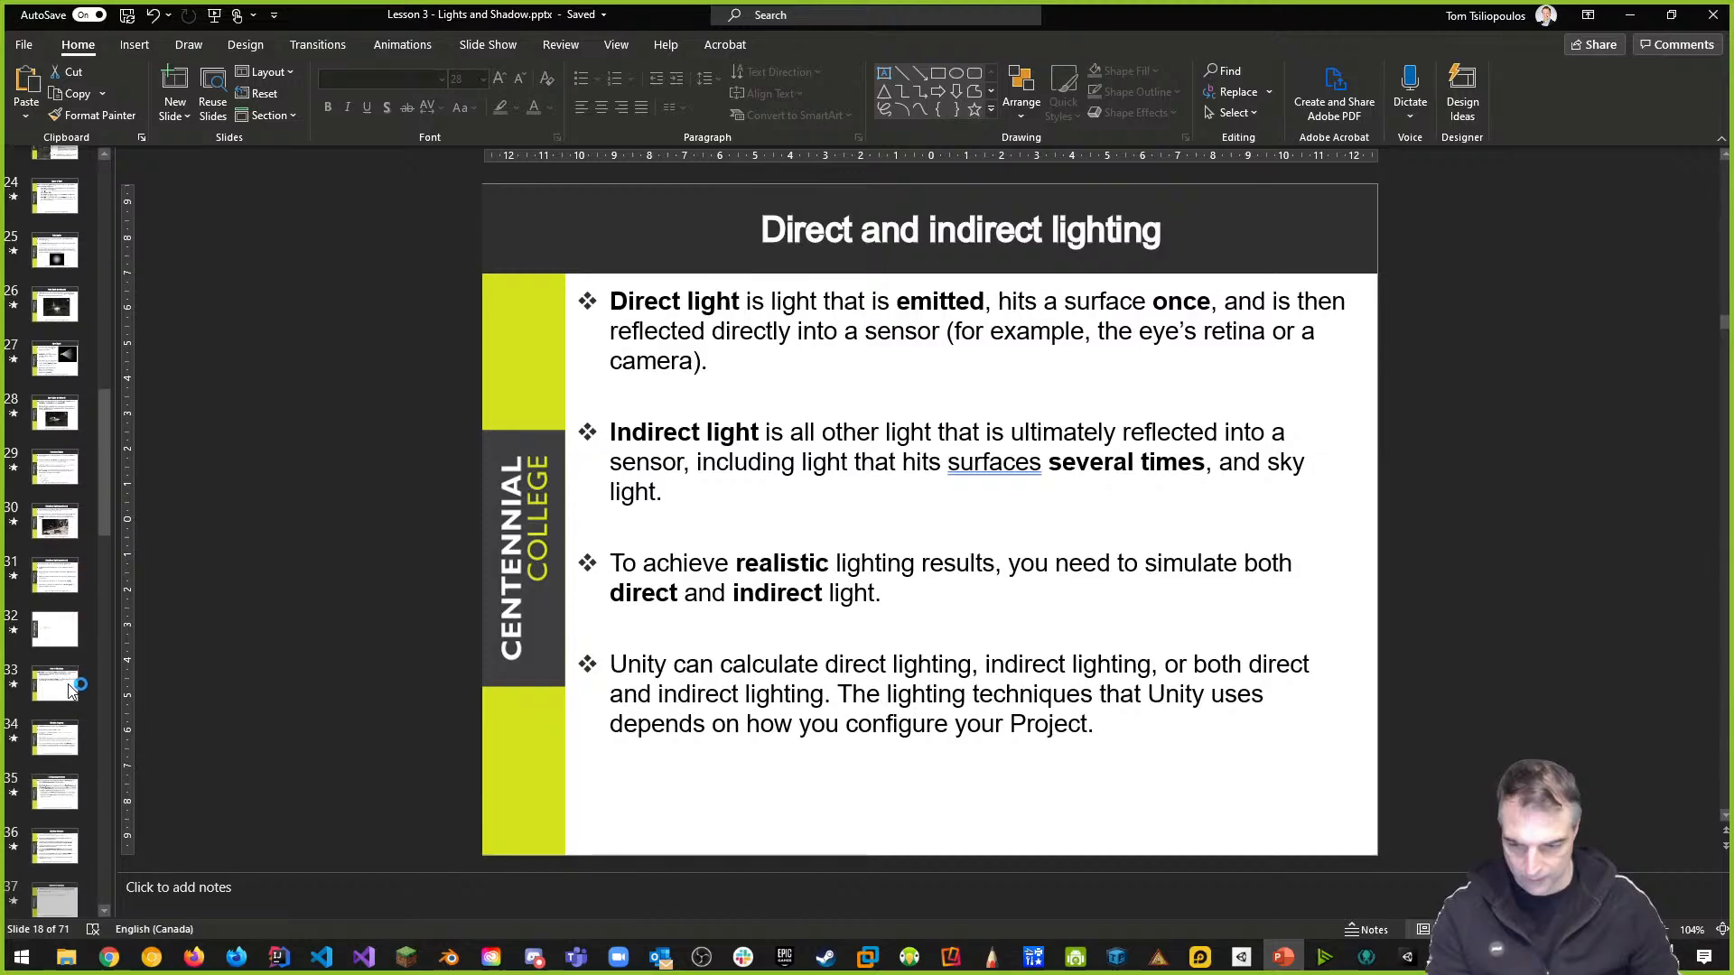
{"action": "left_click", "coordinate": [55, 632]}
{"action": "left_click", "coordinate": [50, 686]}
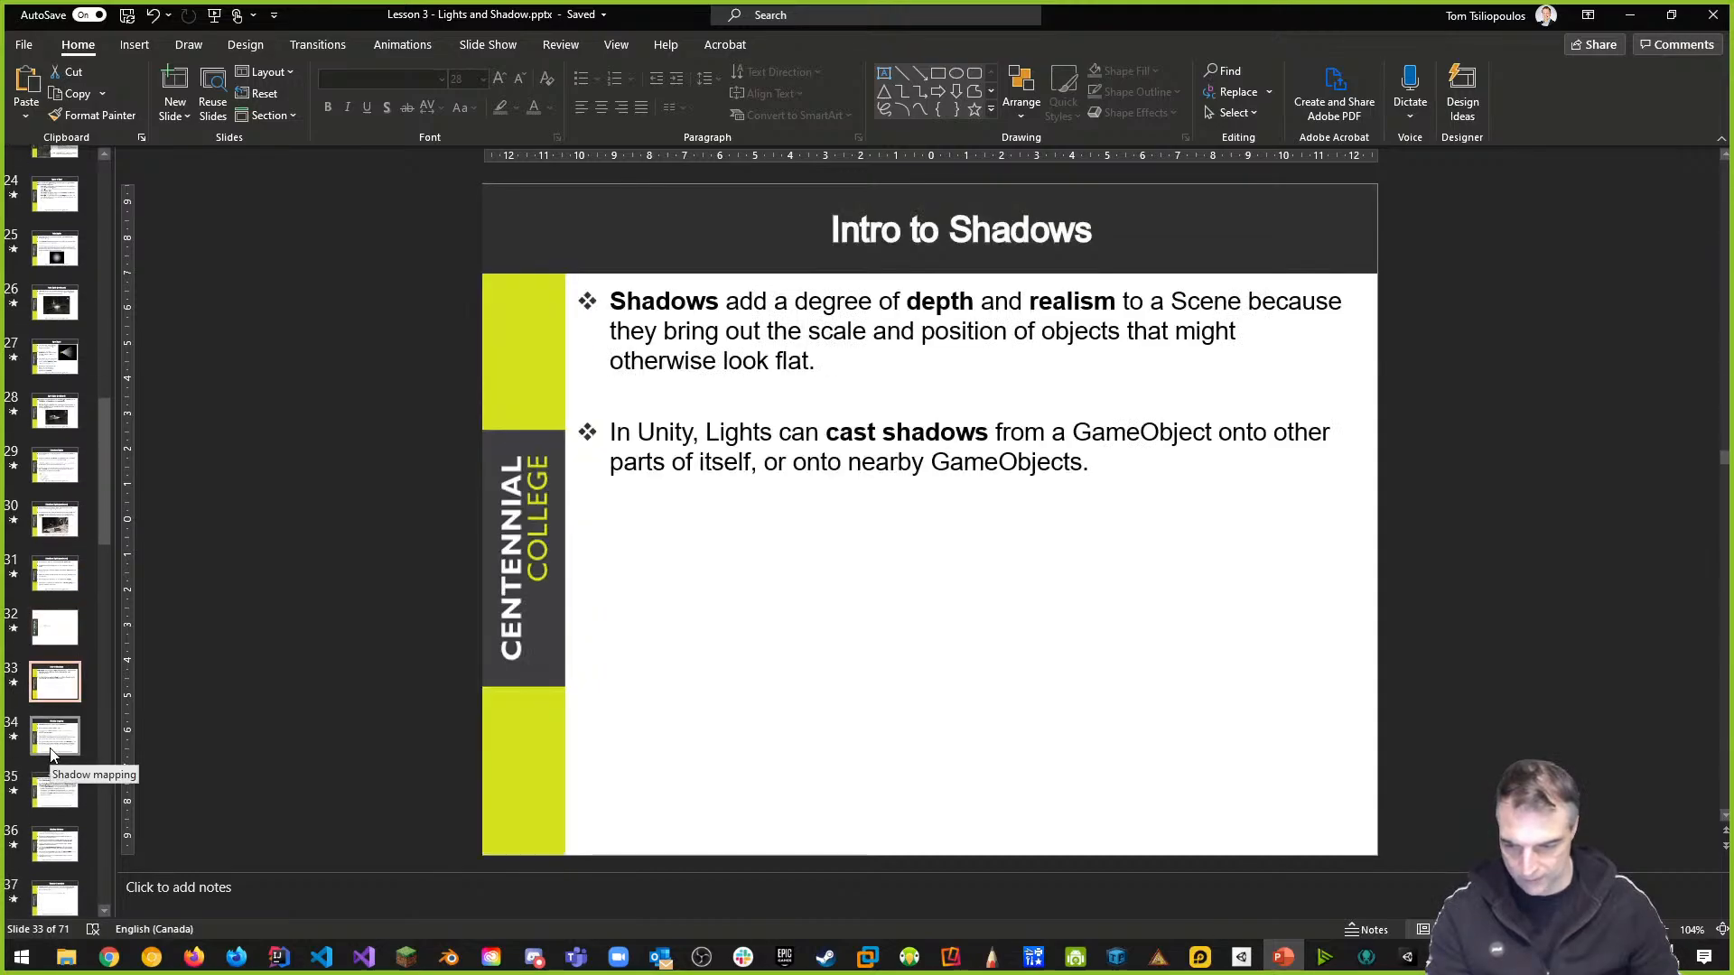
{"action": "left_click", "coordinate": [52, 755]}
{"action": "scroll", "coordinate": [54, 749], "scroll_direction": "down", "scroll_amount": 3}
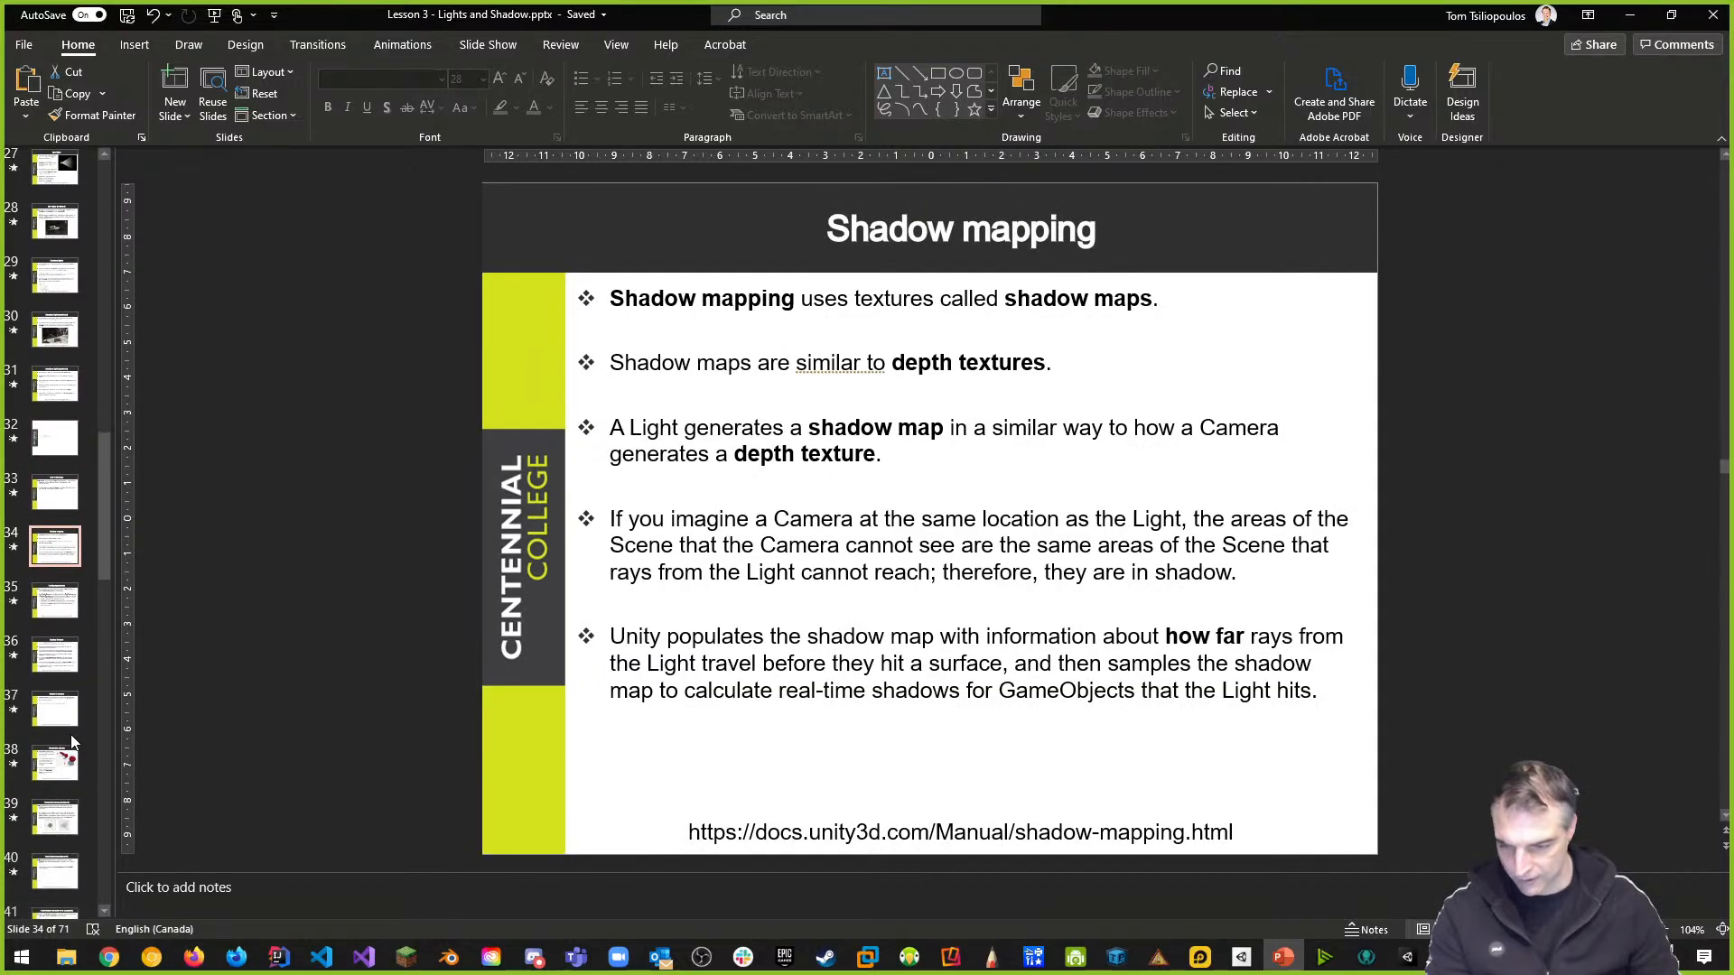
{"action": "left_click", "coordinate": [61, 717]}
{"action": "scroll", "coordinate": [74, 740], "scroll_direction": "down", "scroll_amount": 3}
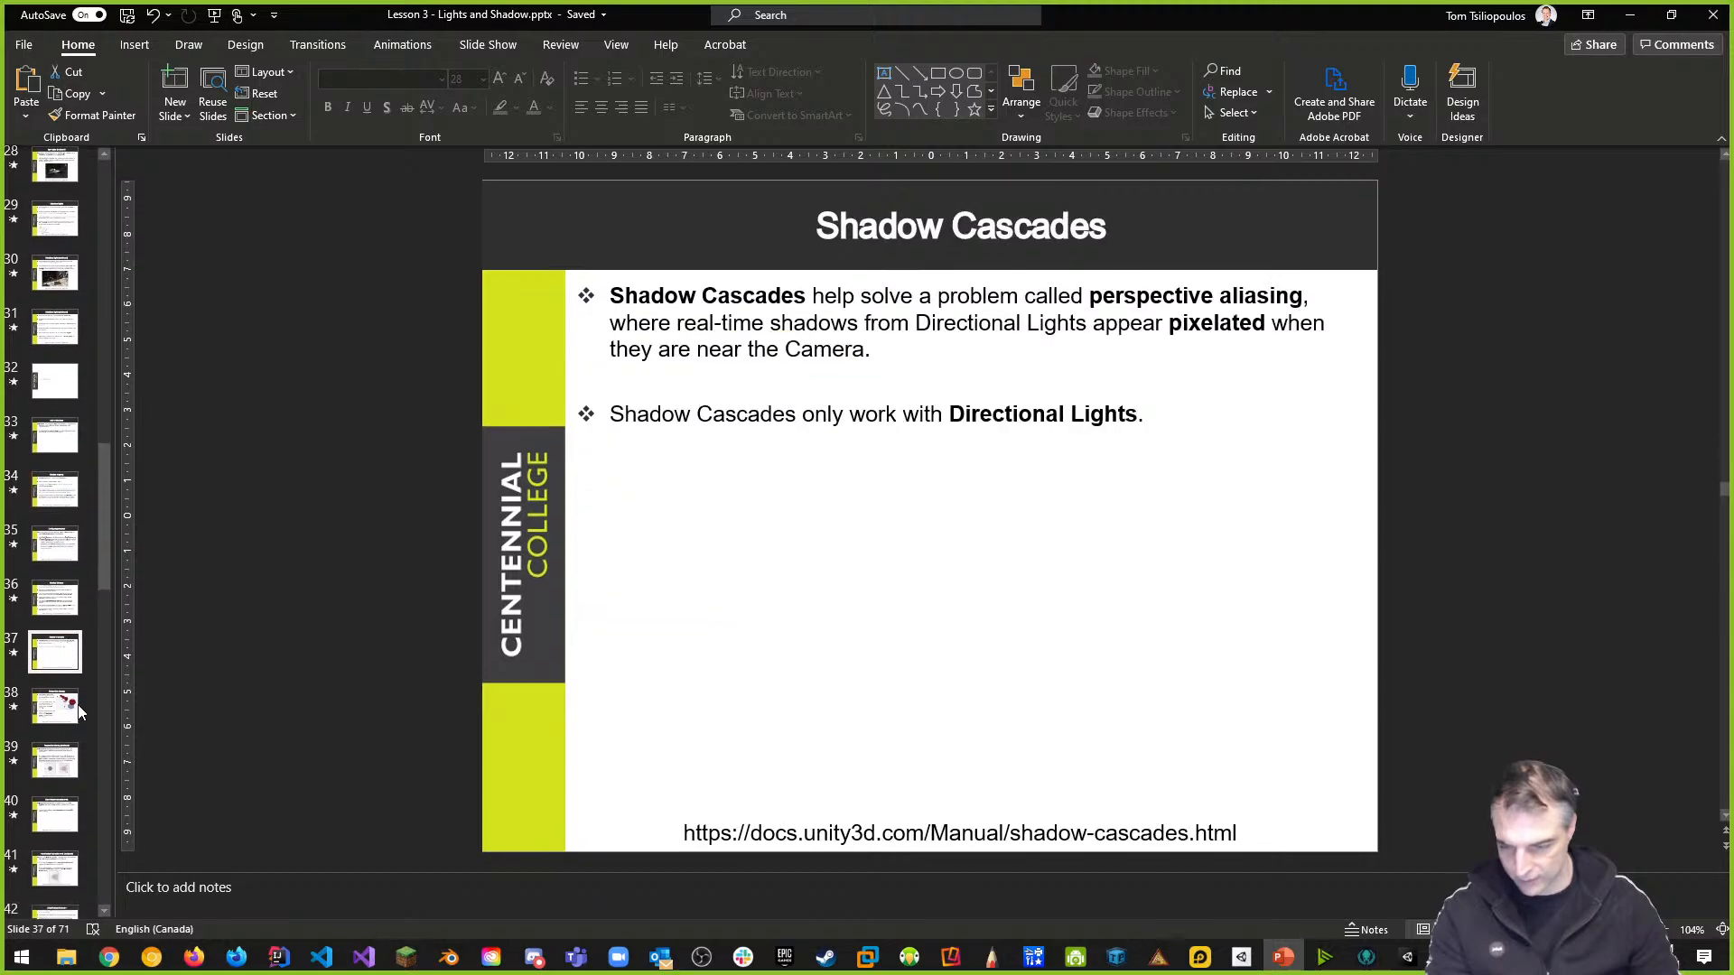
{"action": "left_click", "coordinate": [72, 736]}
{"action": "scroll", "coordinate": [79, 789], "scroll_direction": "down", "scroll_amount": 2}
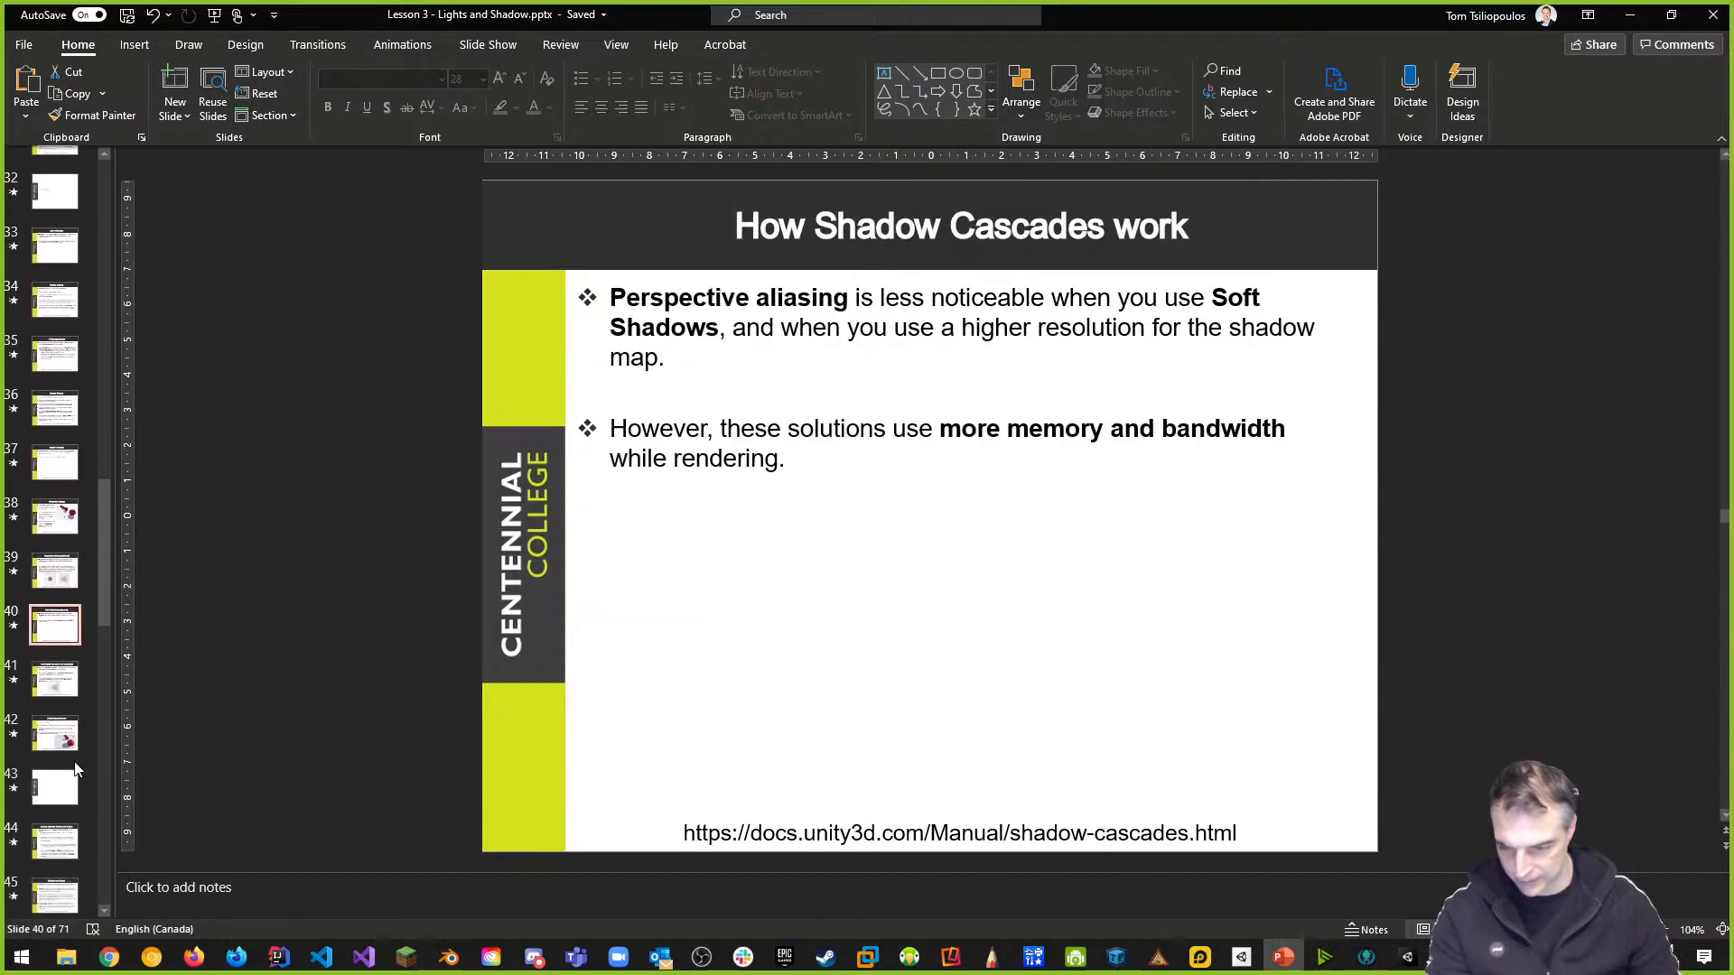
{"action": "left_click", "coordinate": [59, 787]}
{"action": "scroll", "coordinate": [78, 775], "scroll_direction": "down", "scroll_amount": 6}
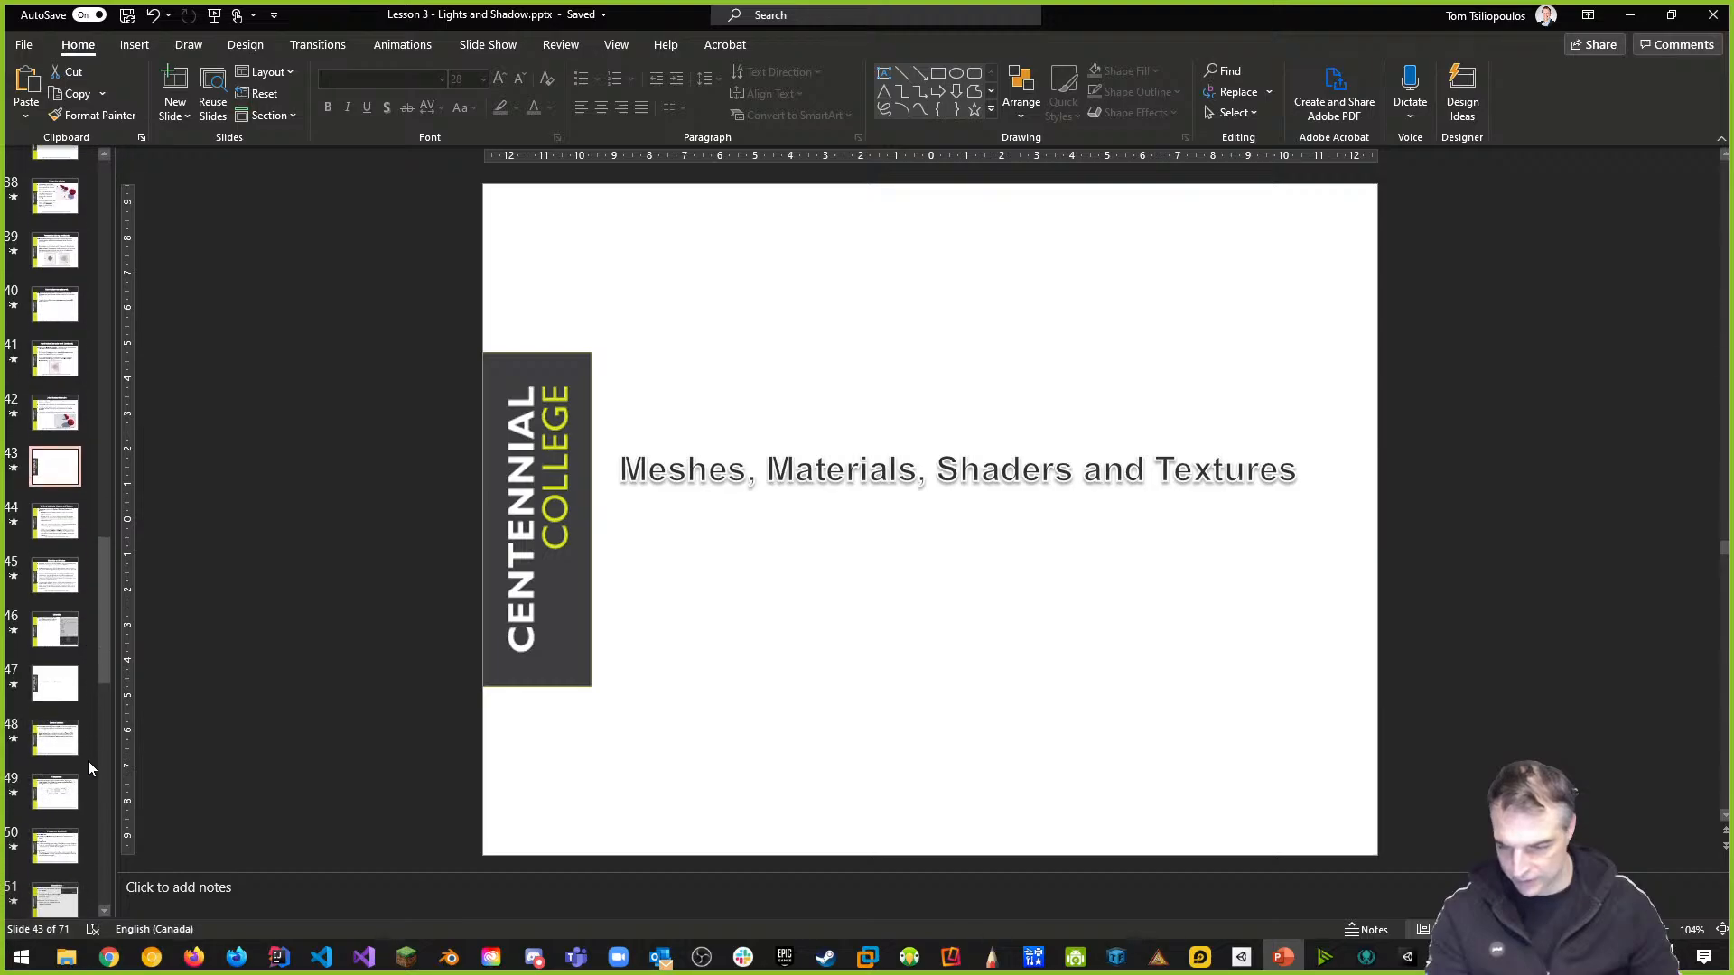
{"action": "left_click", "coordinate": [61, 700]}
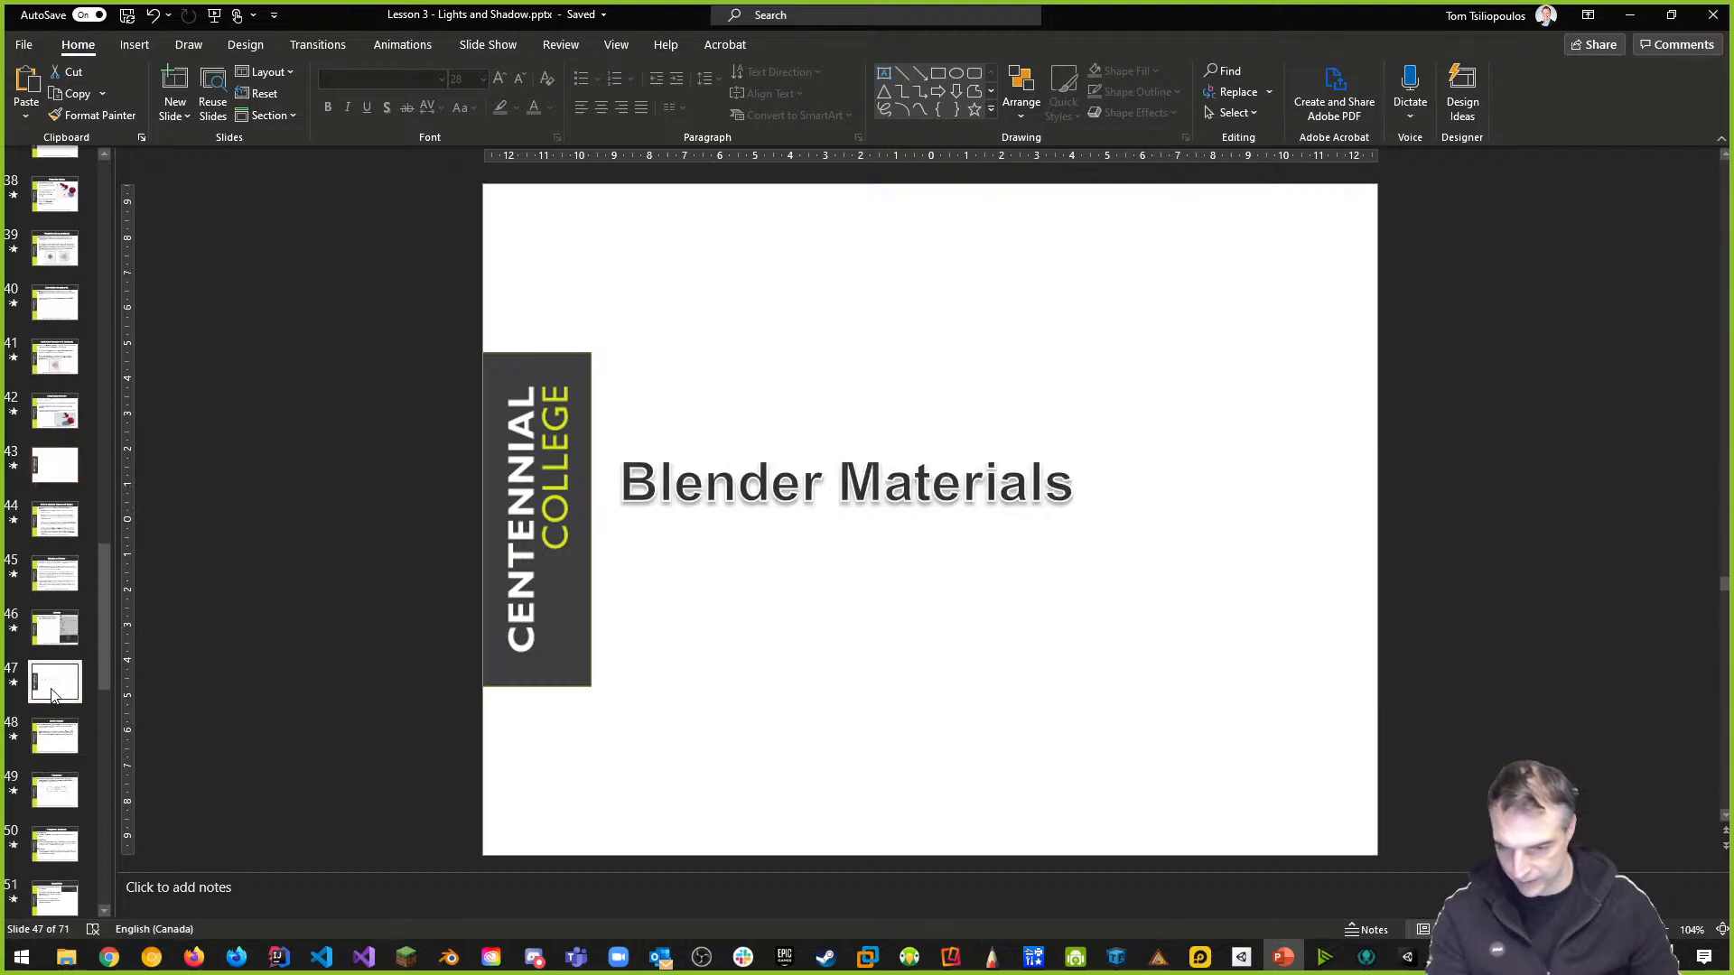
{"action": "scroll", "coordinate": [94, 764], "scroll_direction": "down", "scroll_amount": 6}
{"action": "scroll", "coordinate": [101, 777], "scroll_direction": "down", "scroll_amount": 1}
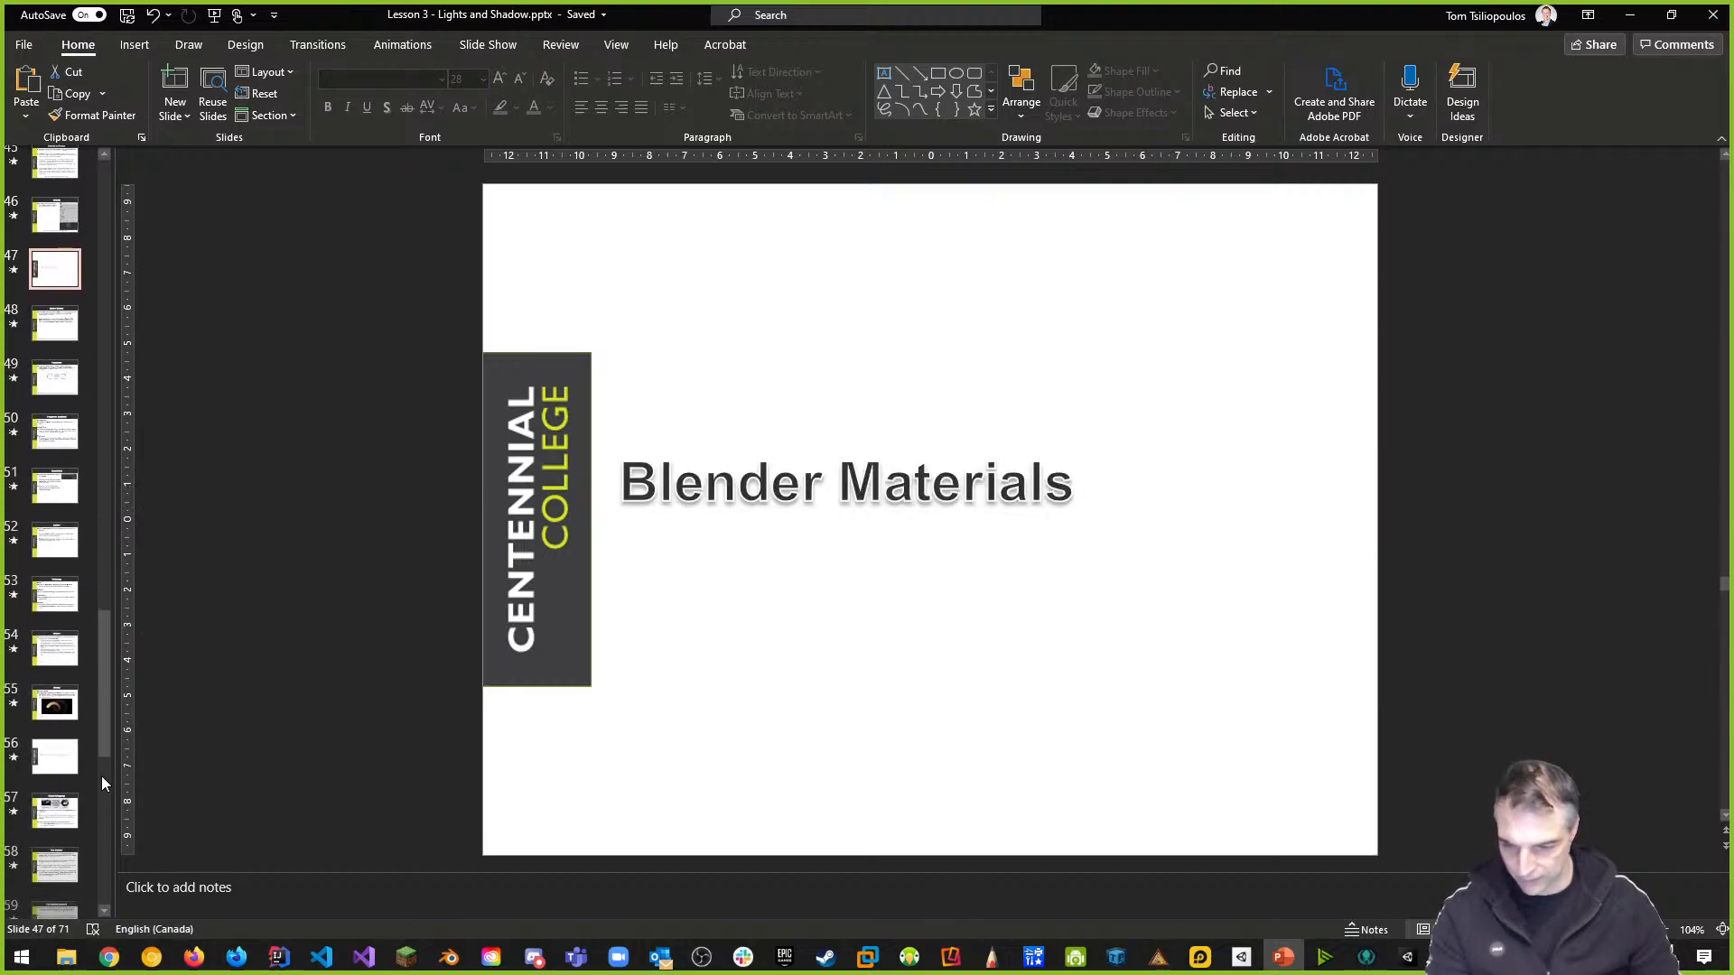
{"action": "left_click", "coordinate": [64, 767]}
{"action": "scroll", "coordinate": [94, 770], "scroll_direction": "down", "scroll_amount": 1}
{"action": "scroll", "coordinate": [95, 769], "scroll_direction": "down", "scroll_amount": 6}
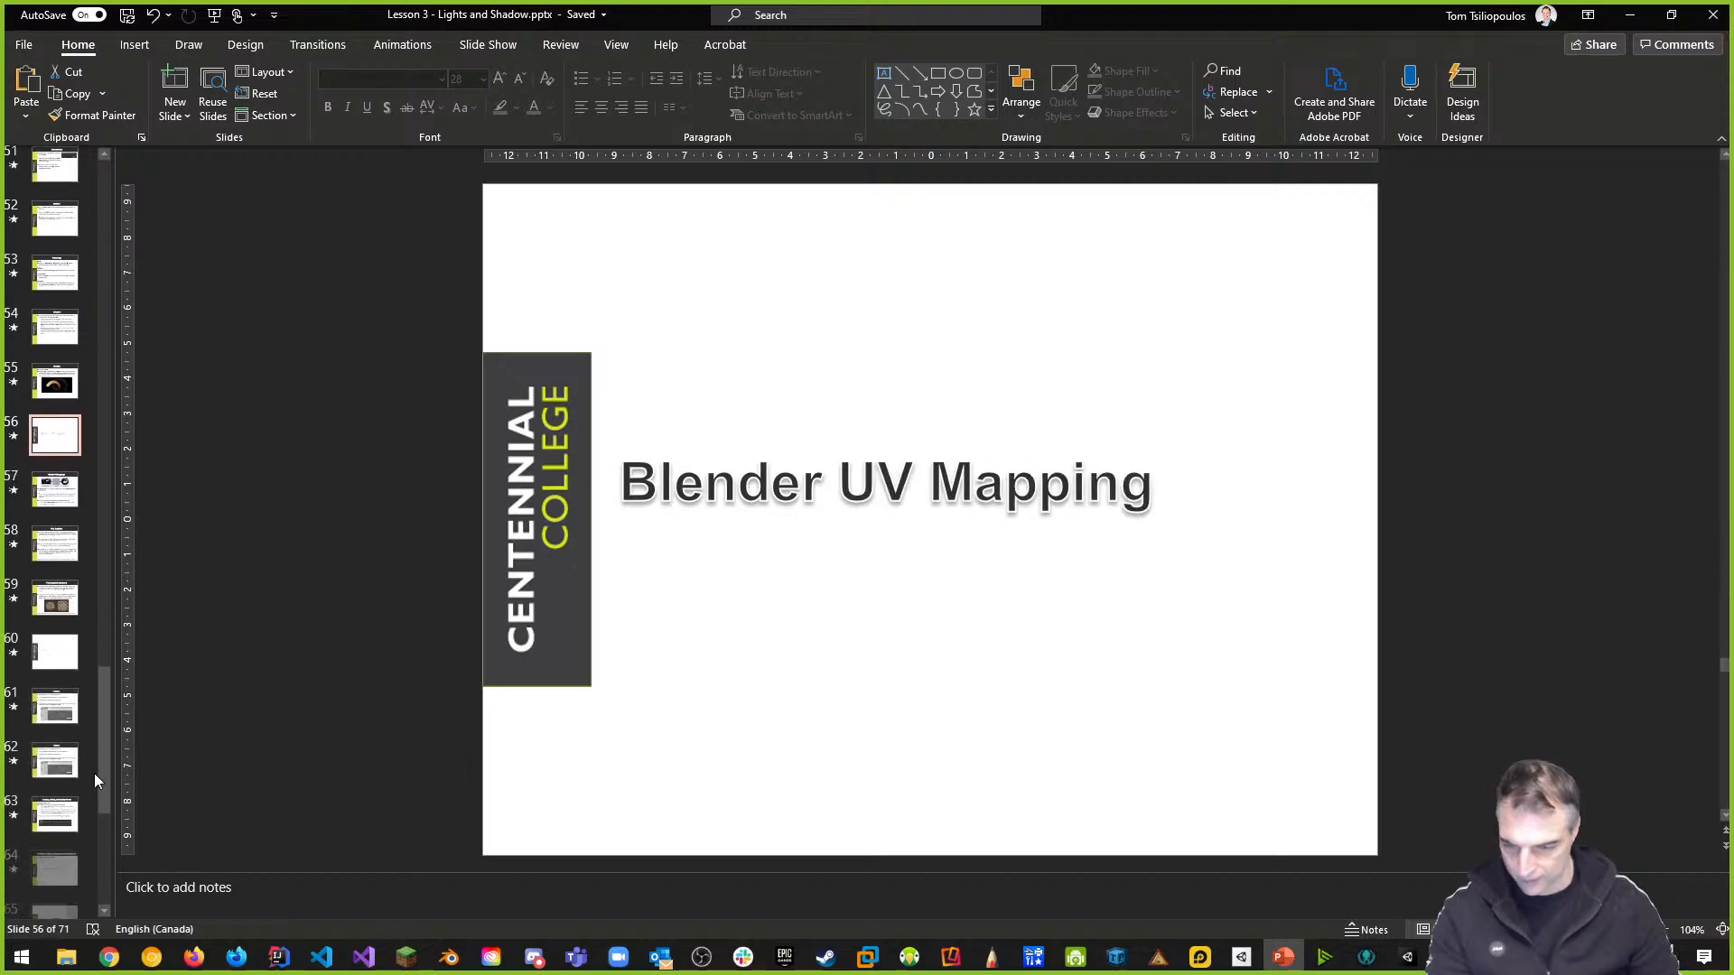
{"action": "left_click", "coordinate": [54, 750]}
{"action": "left_click", "coordinate": [51, 802]}
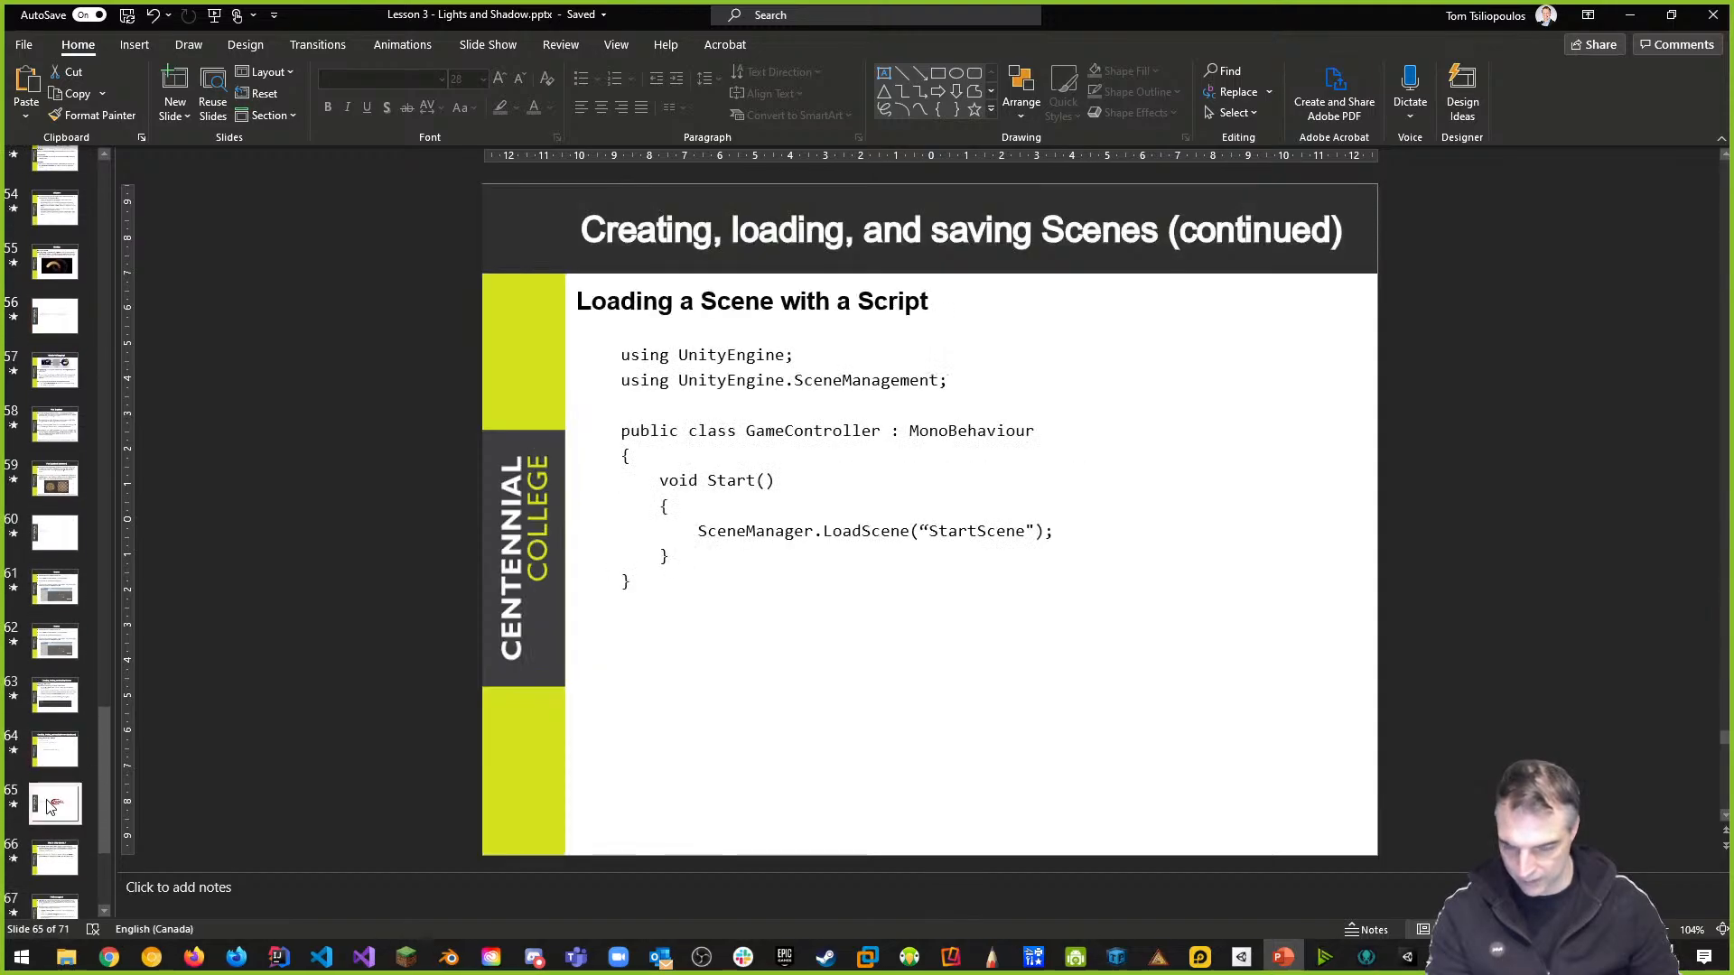
{"action": "left_click", "coordinate": [52, 766]}
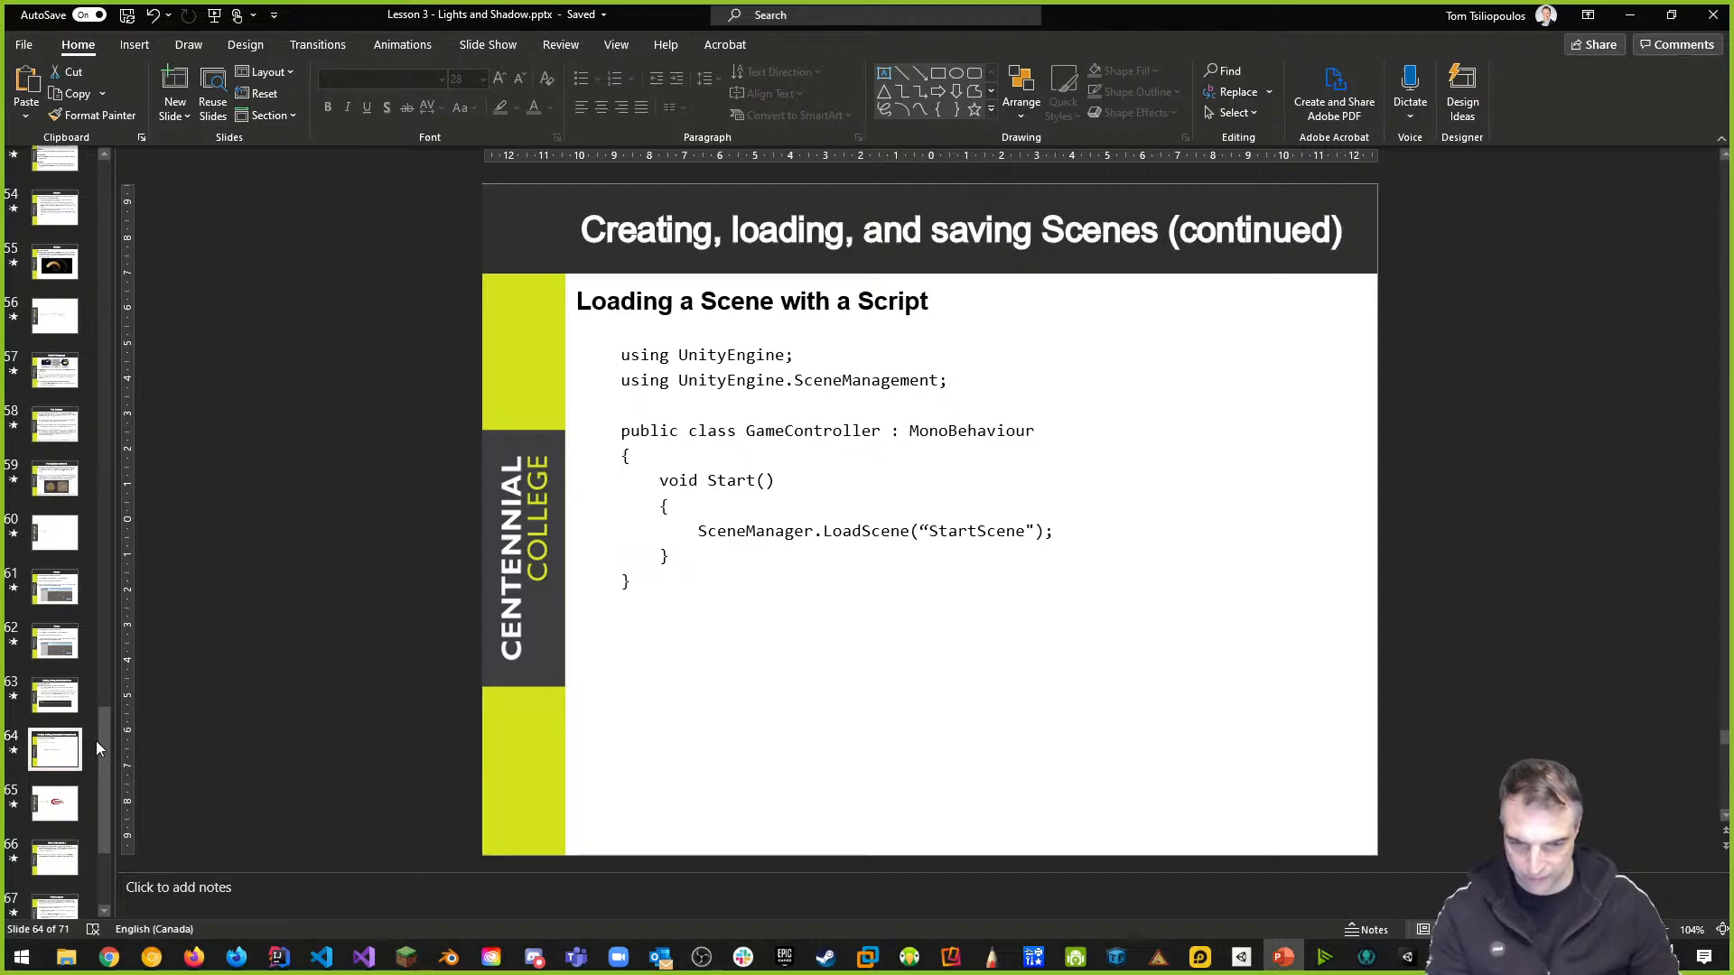
Make the "using UnityEngine.SceneManagement;" line bold in the slide's code sample, and return to the GameController script in Visual Studio
{"action": "left_click_drag", "start_coordinate": [623, 388], "coordinate": [965, 386]}
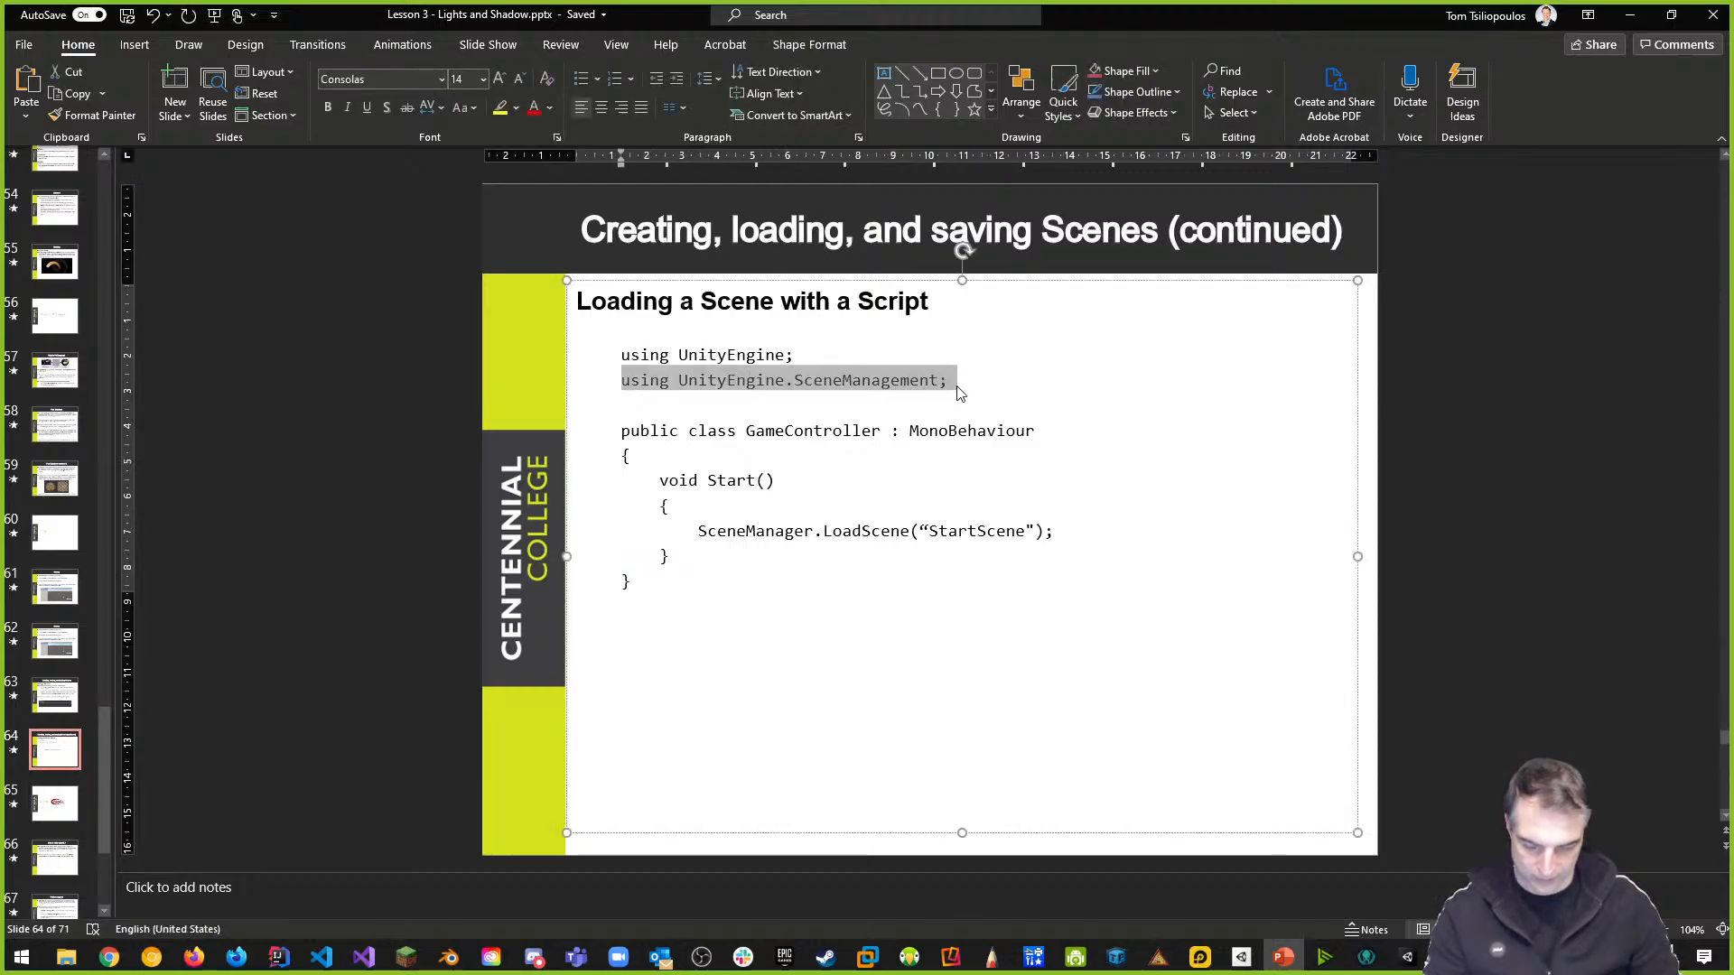
{"action": "key", "text": "ctrl+b"}
{"action": "left_click", "coordinate": [818, 481]}
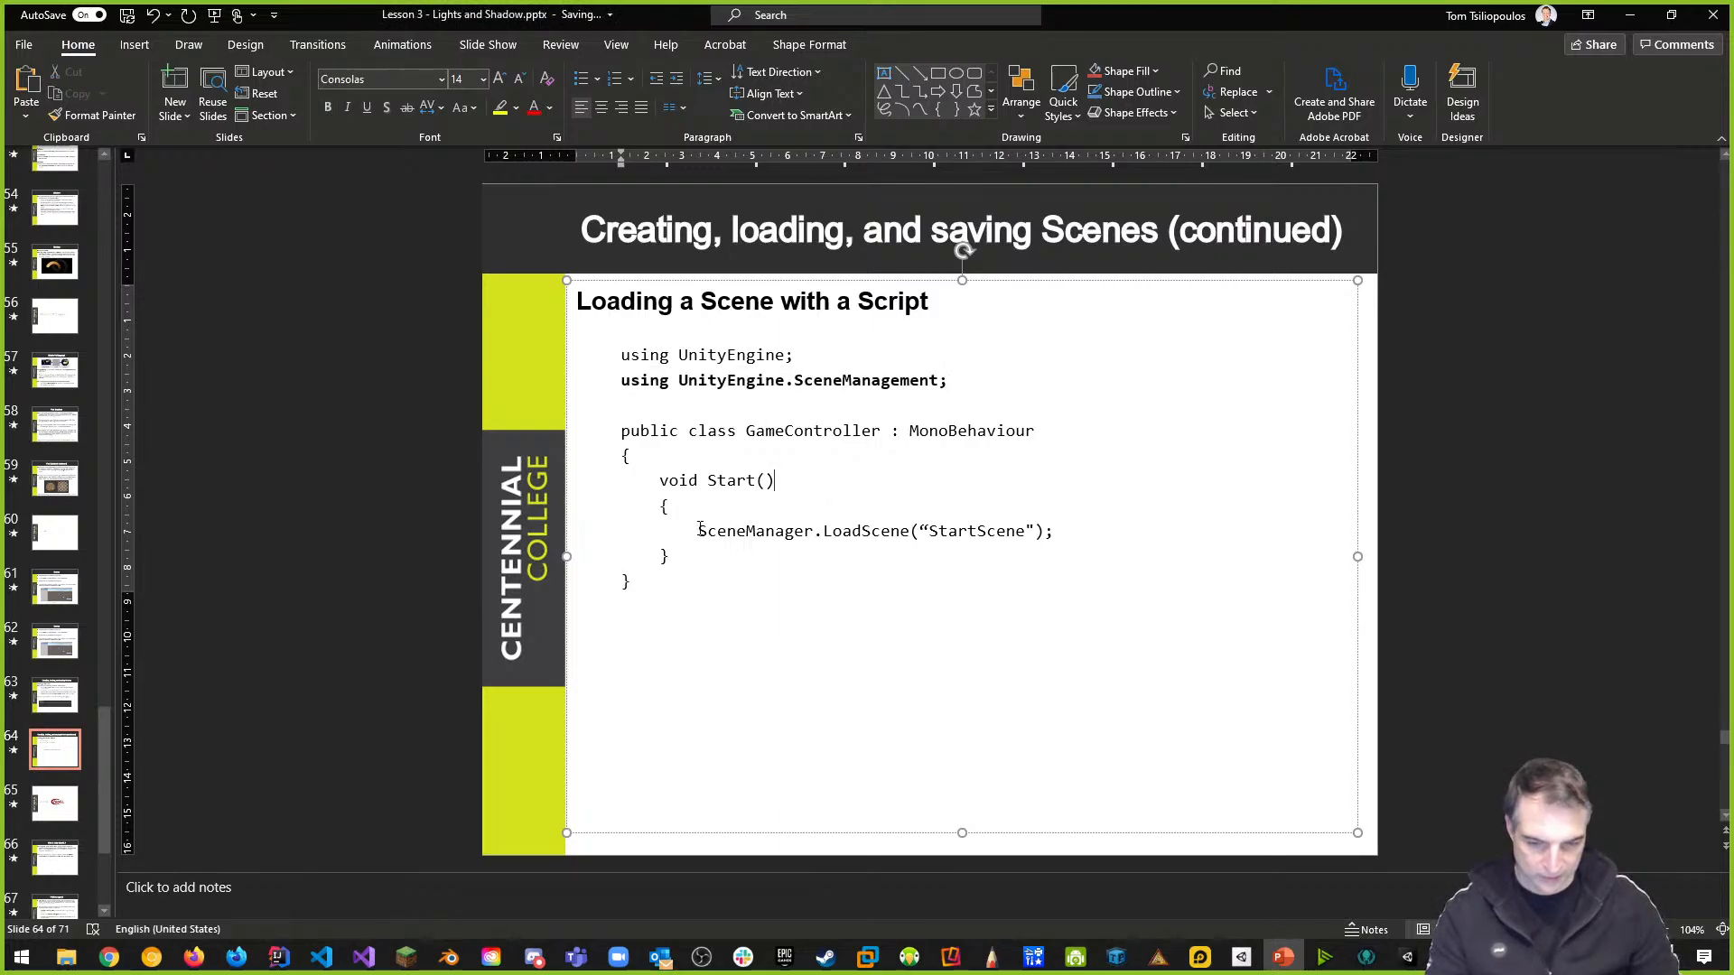
{"action": "left_click_drag", "start_coordinate": [700, 530], "coordinate": [816, 531]}
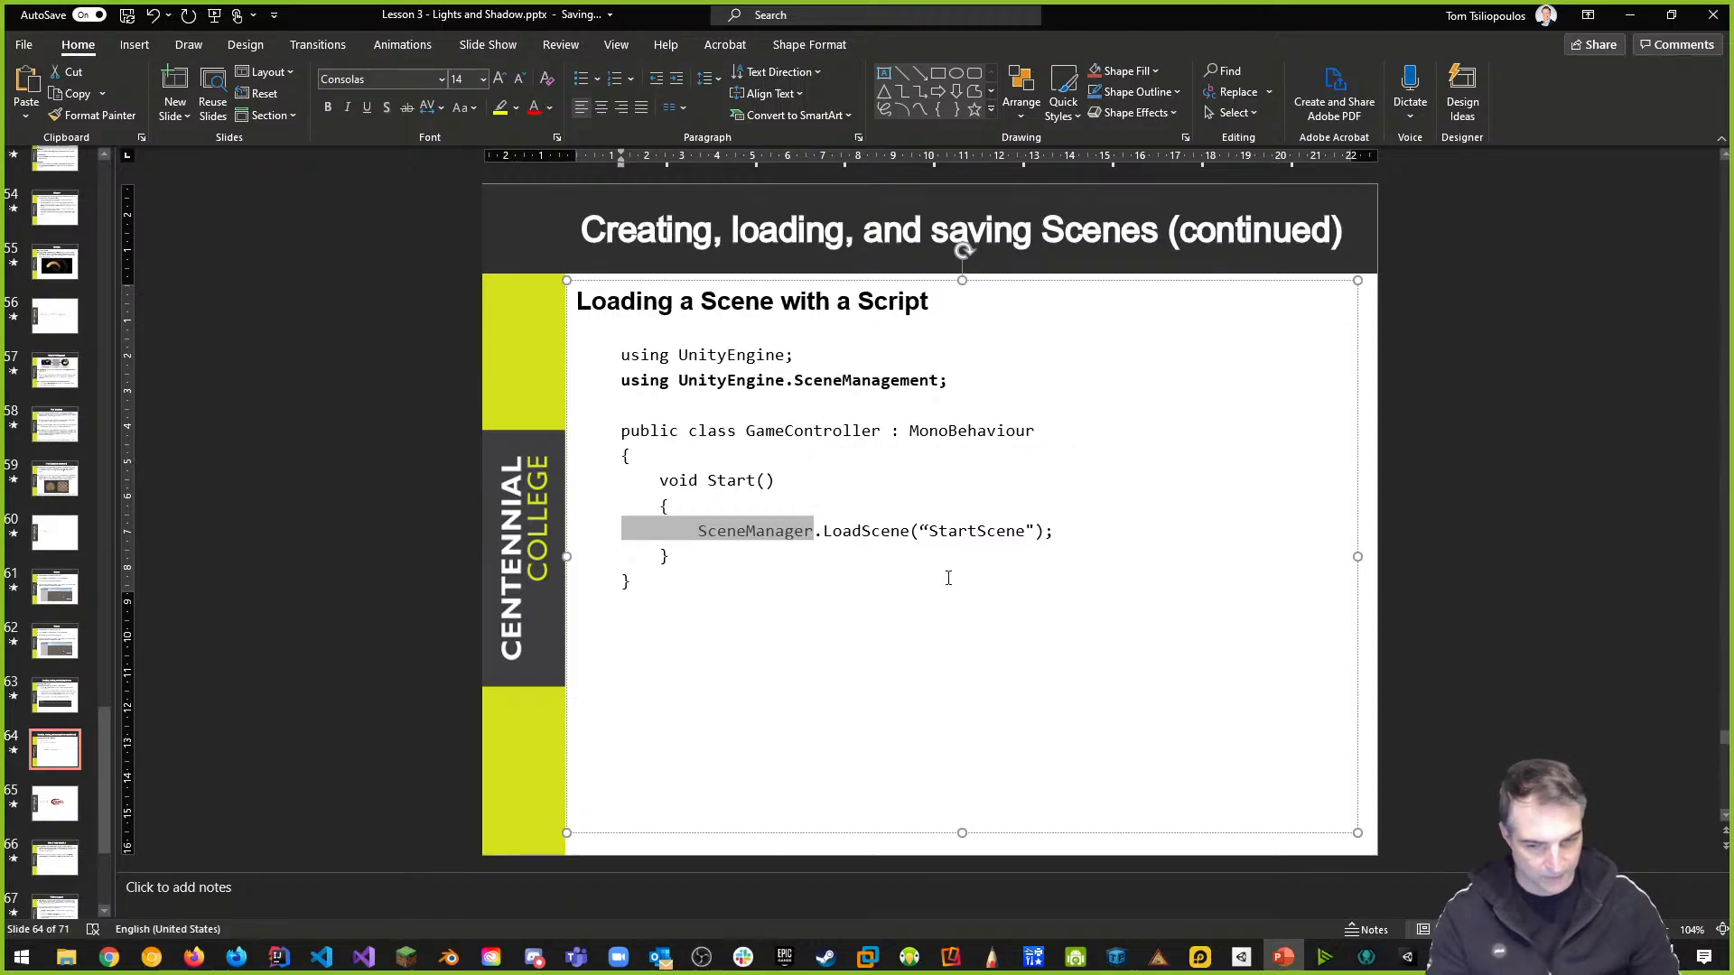
{"action": "key", "text": "alt+Tab"}
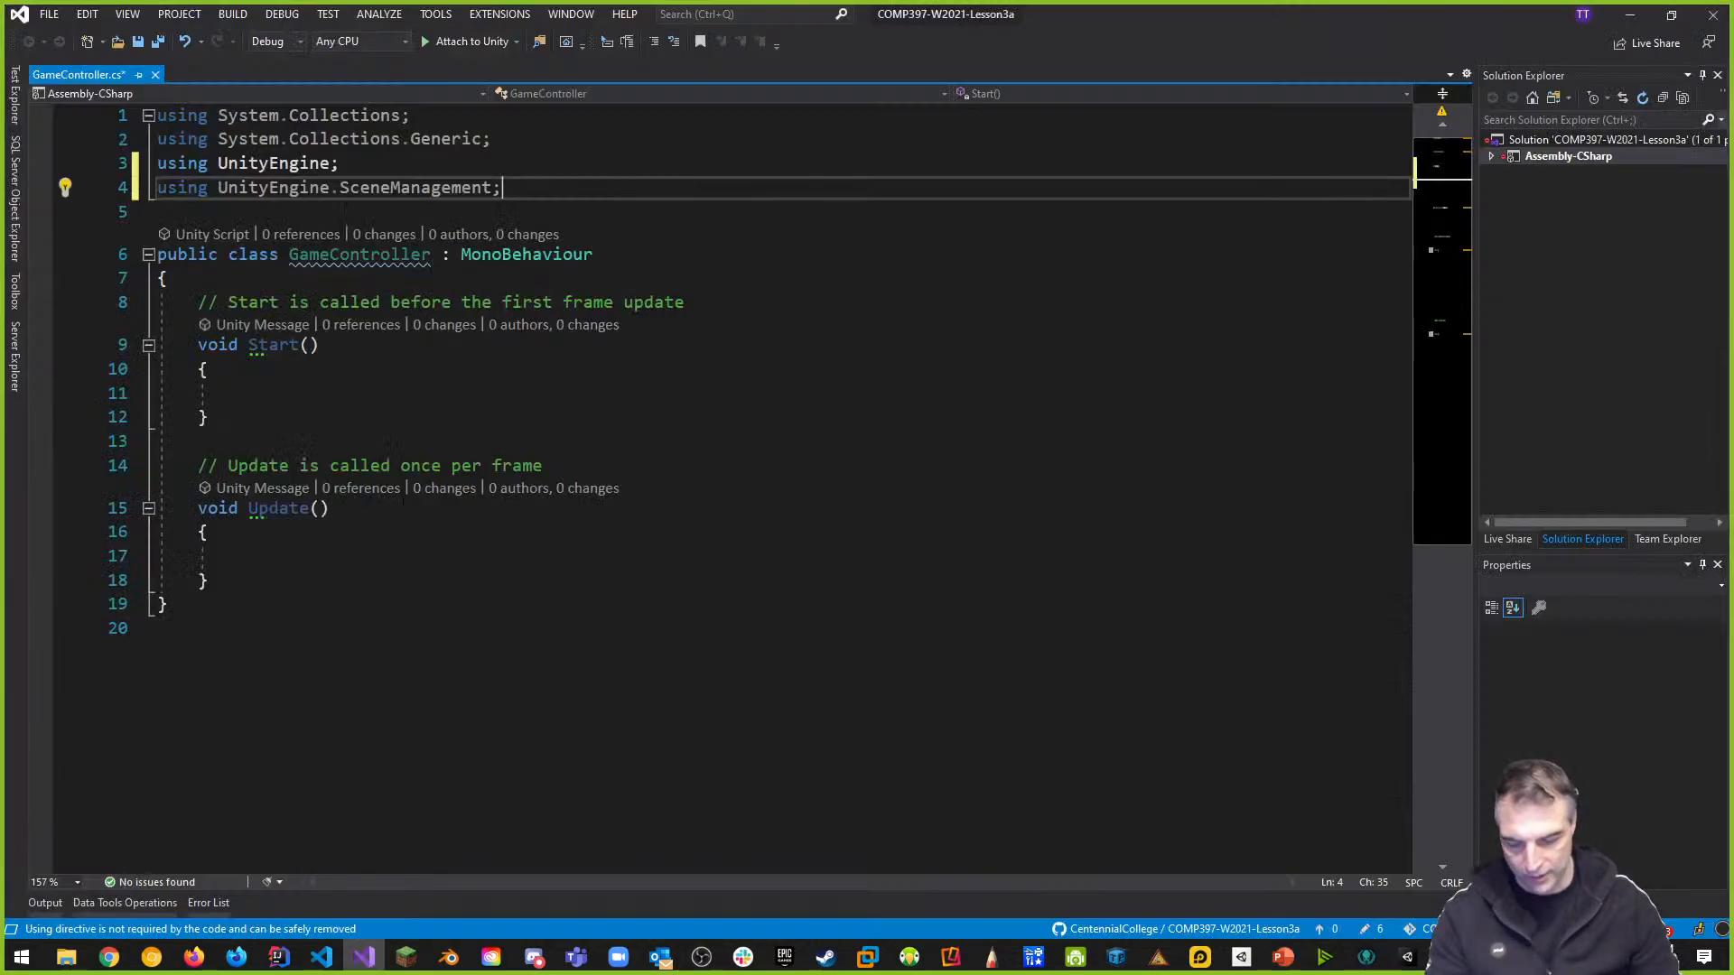
Add an empty void OnGui() method below Update in the GameController class
{"action": "left_click", "coordinate": [242, 586]}
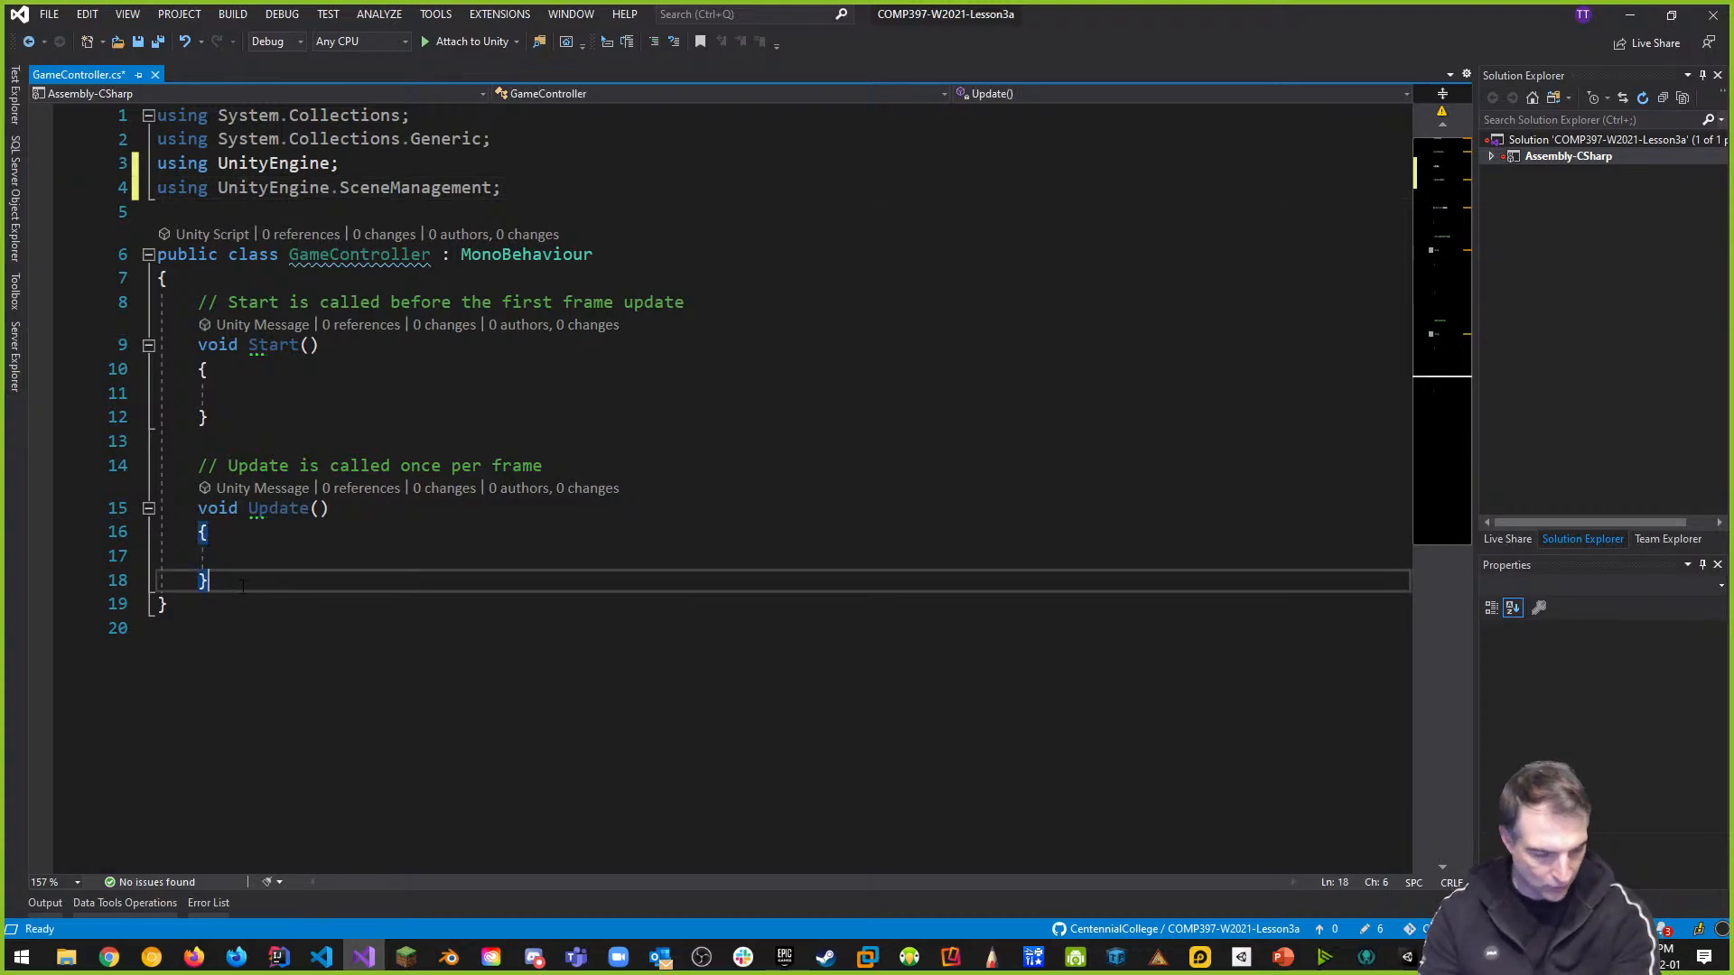
{"action": "key", "text": "Return"}
{"action": "key", "text": "Return"}
{"action": "type", "text": "void "}
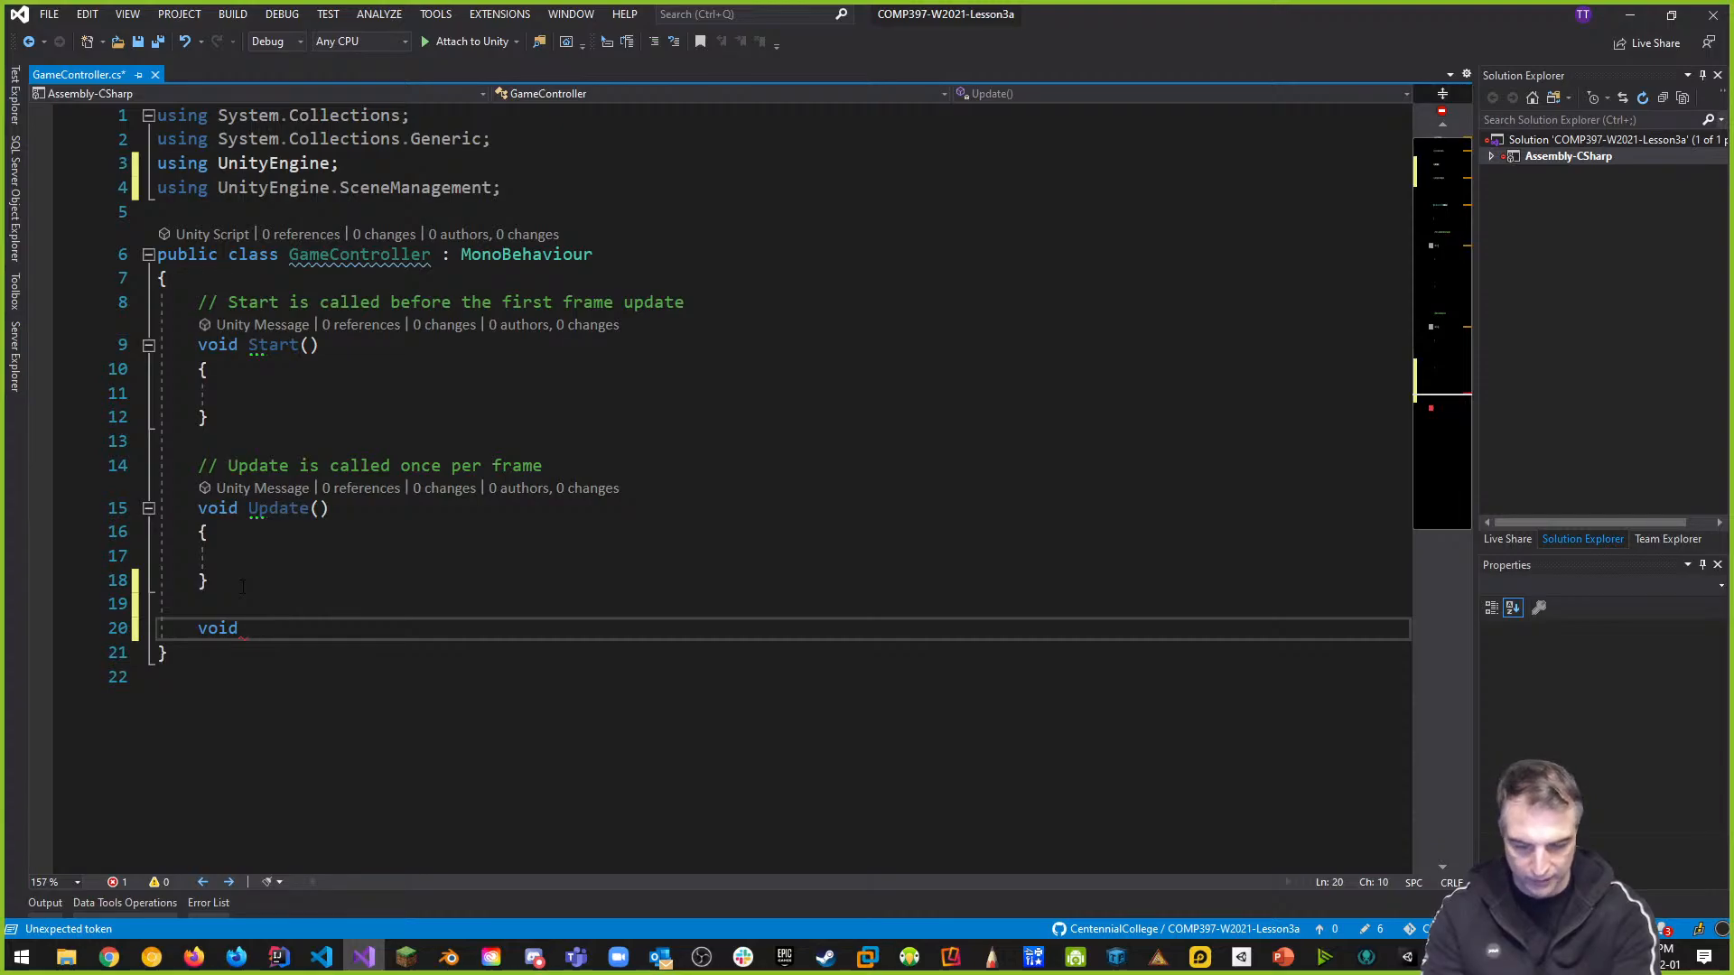
{"action": "type", "text": "OnG"}
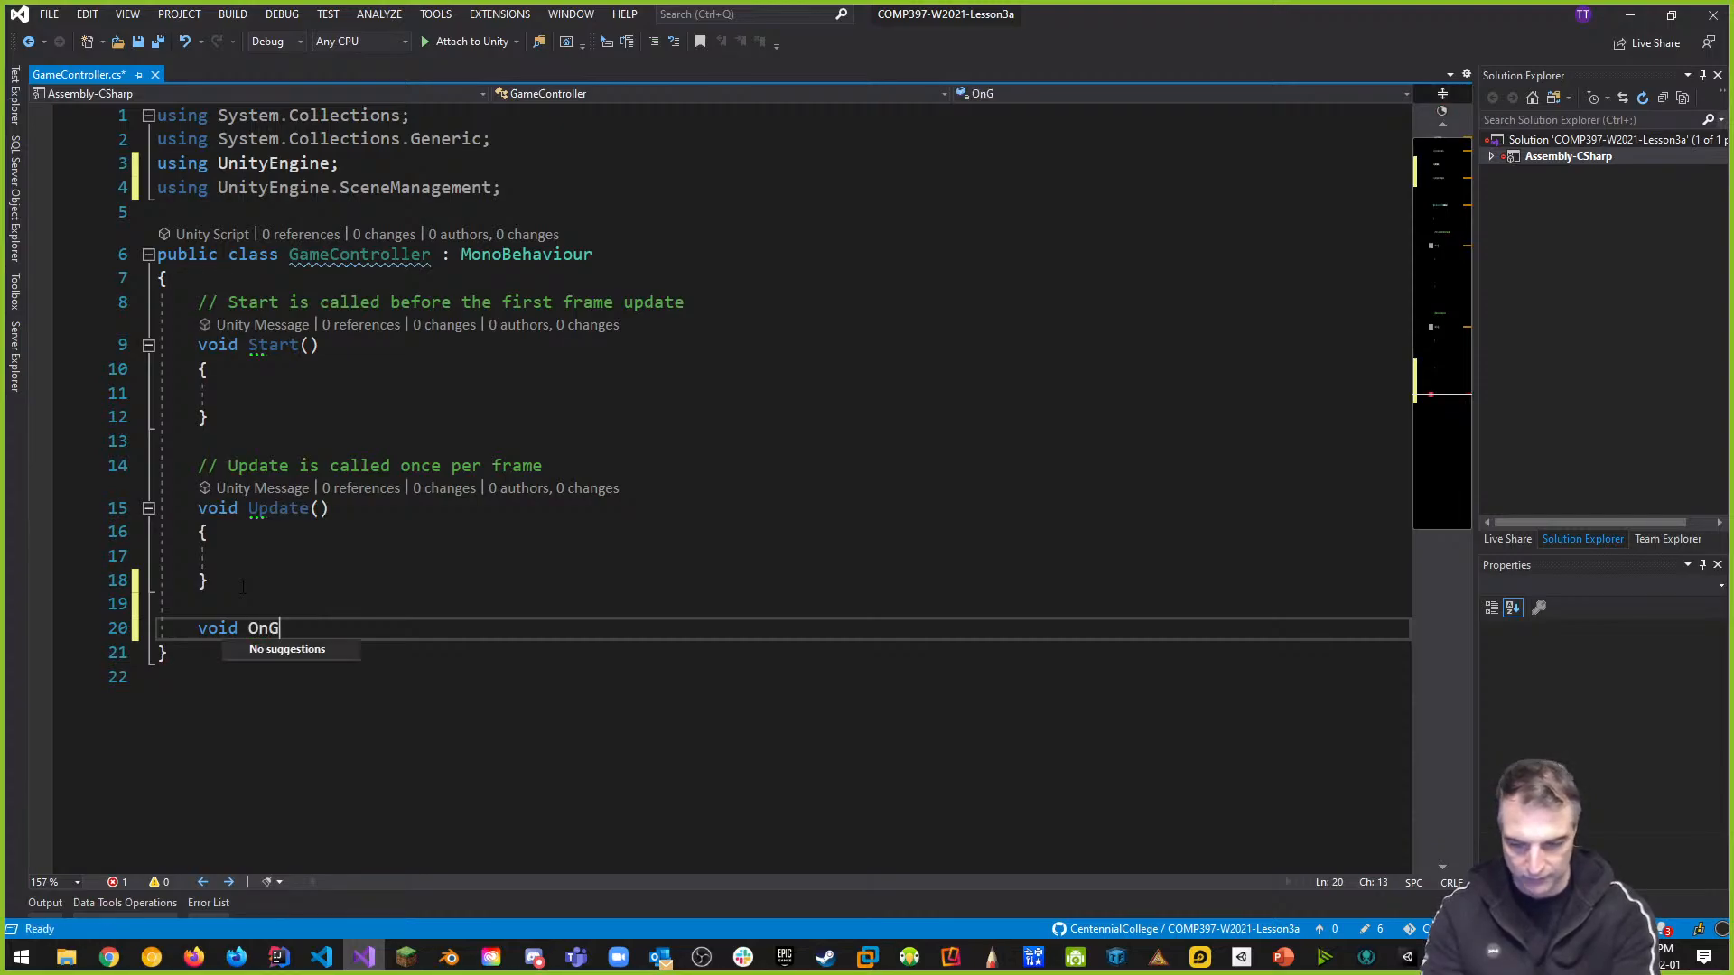
{"action": "type", "text": "ui()"}
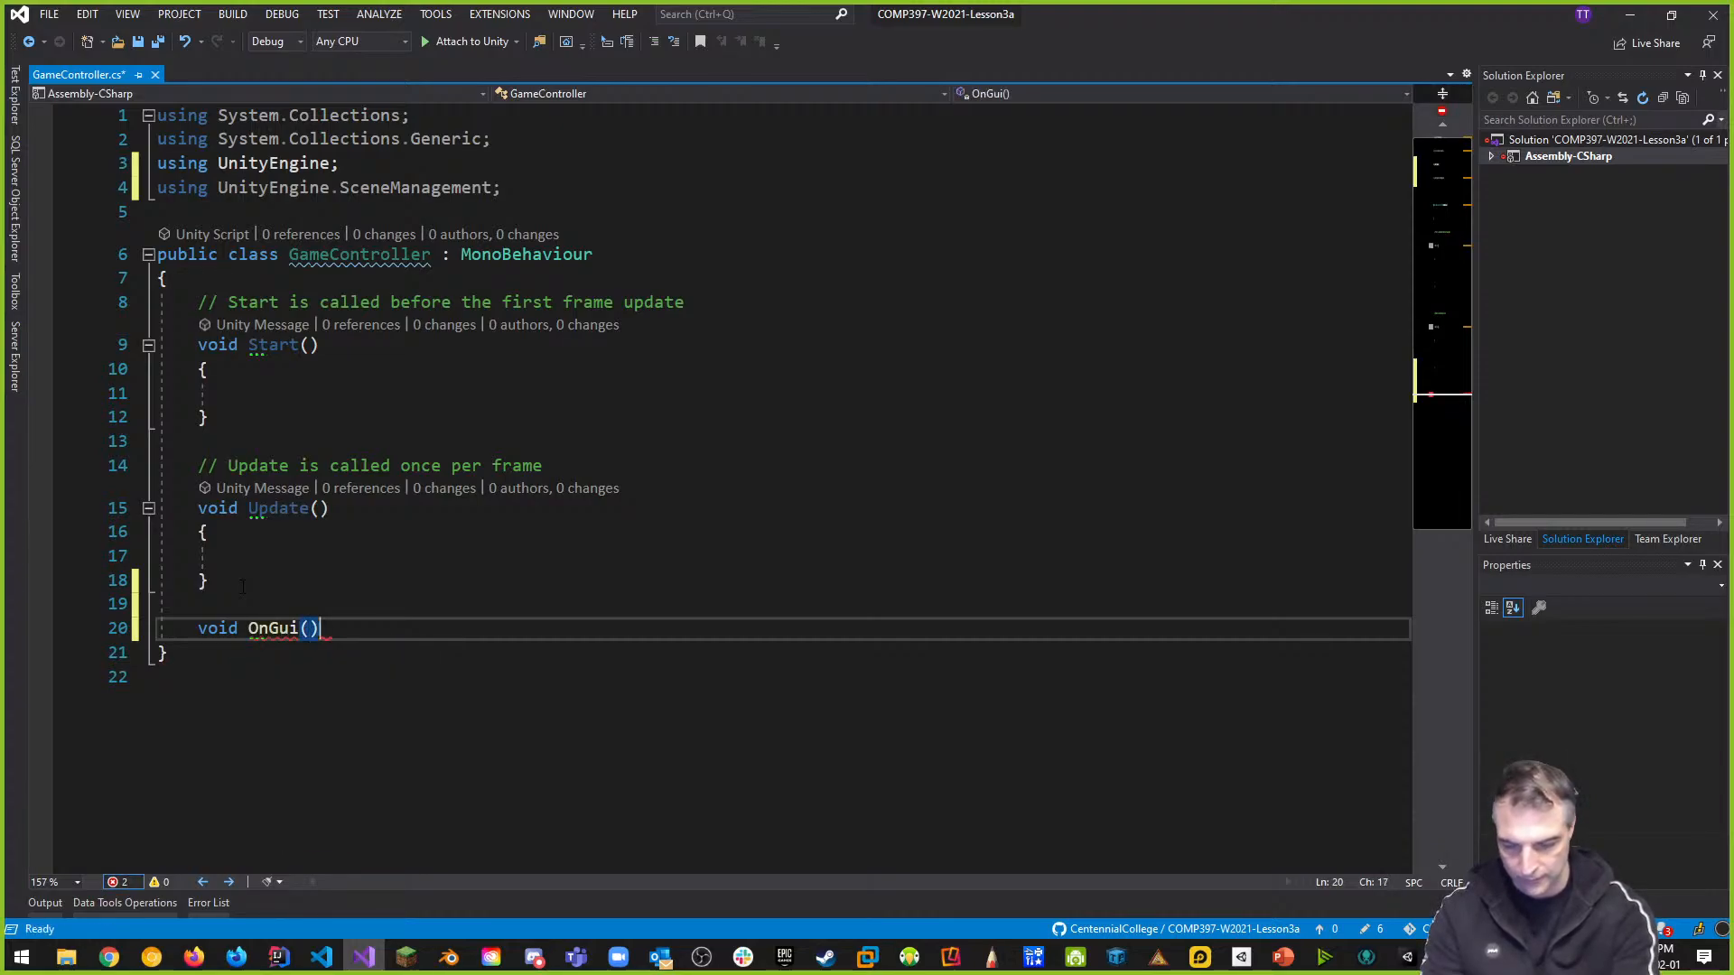
{"action": "key", "text": "Return"}
{"action": "type", "text": "{"}
{"action": "key", "text": "Return"}
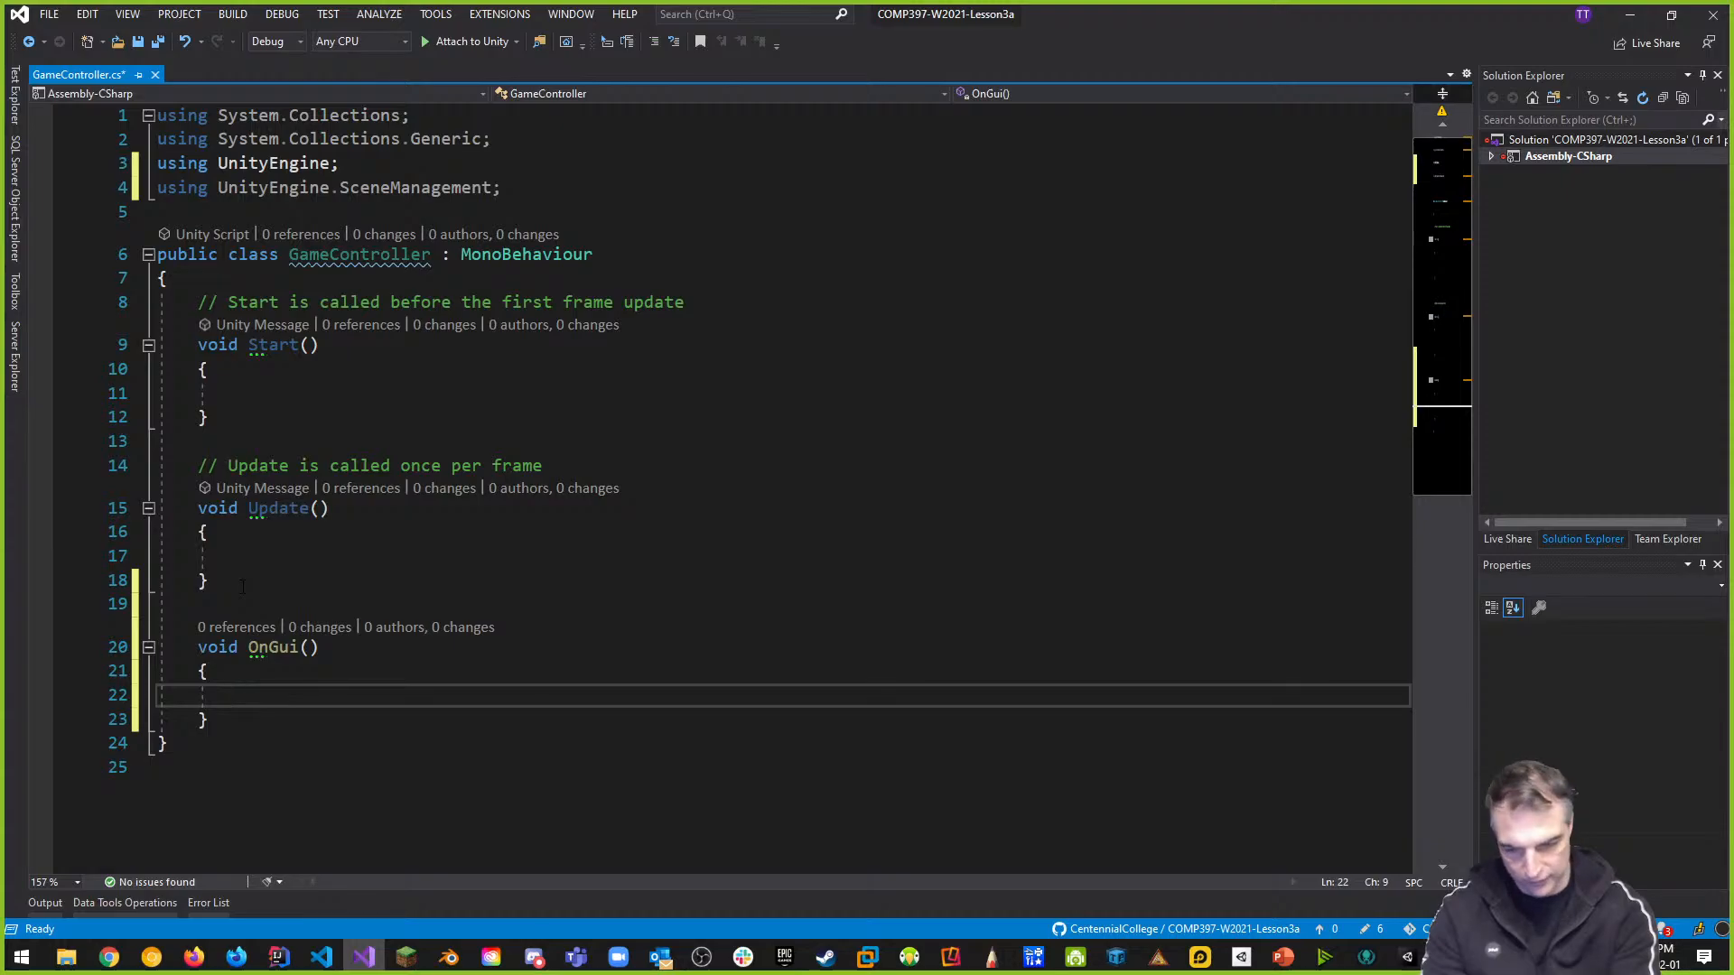
Inside OnGui, write an if condition that calls GUI.Button with new Rect(10, 10, 100, 30)
{"action": "type", "text": "if(GUI"}
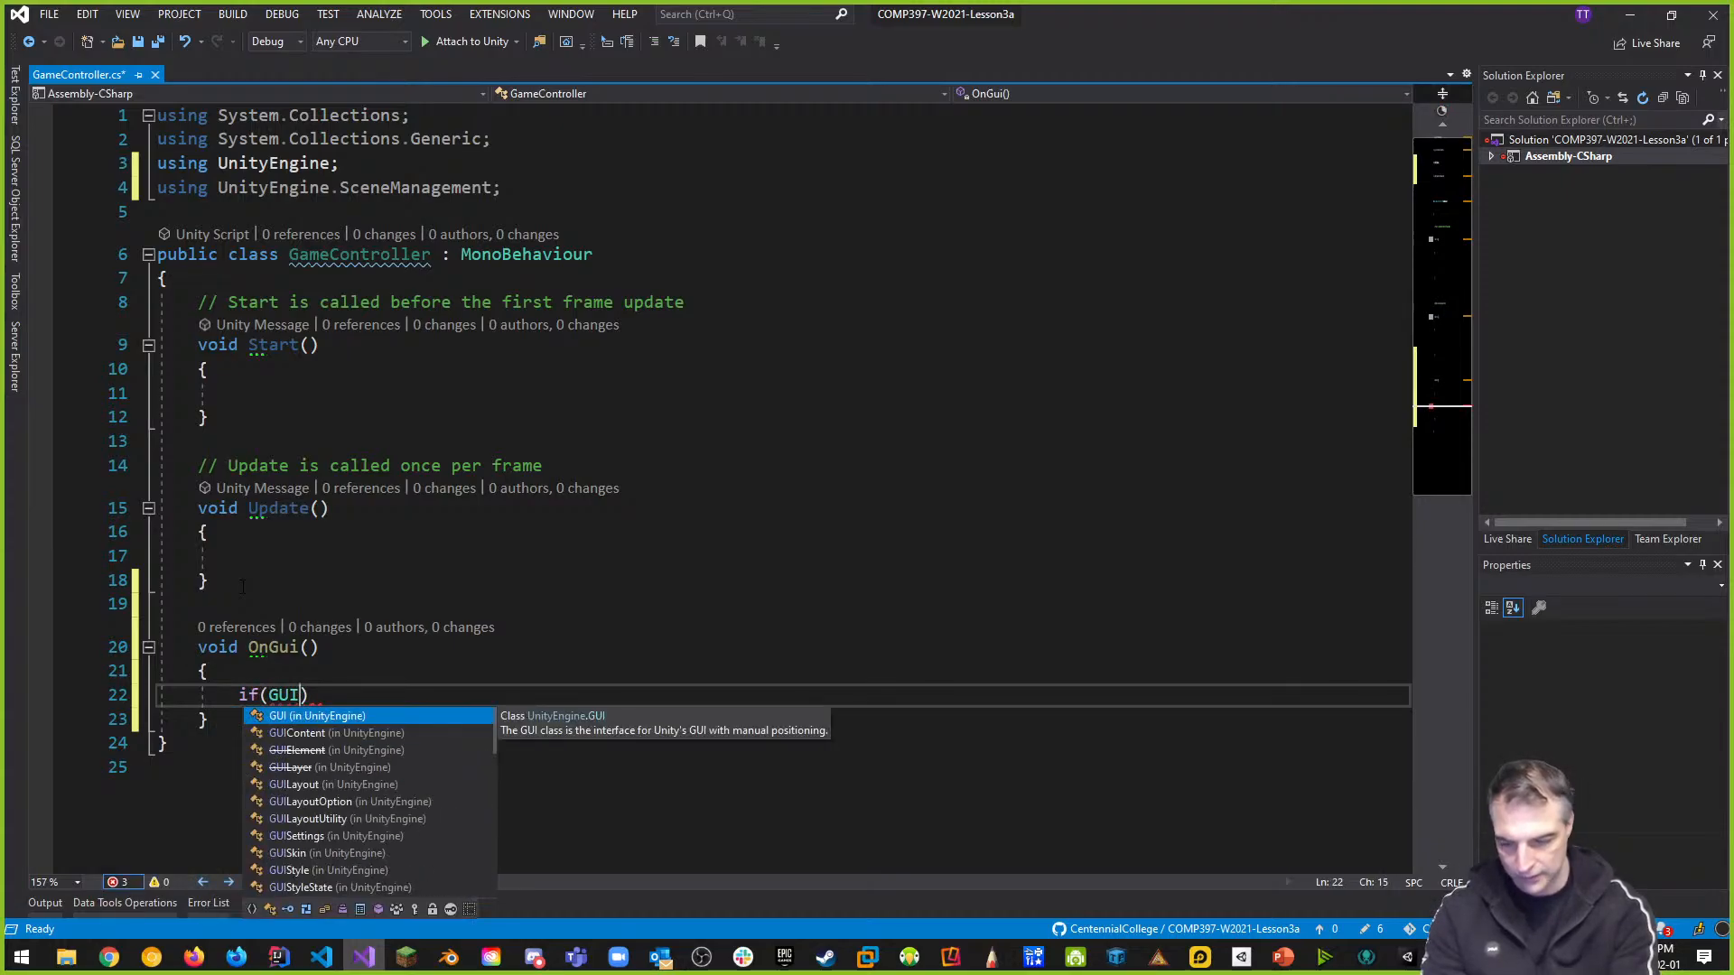
{"action": "key", "text": "Tab"}
{"action": "type", "text": ".bu"}
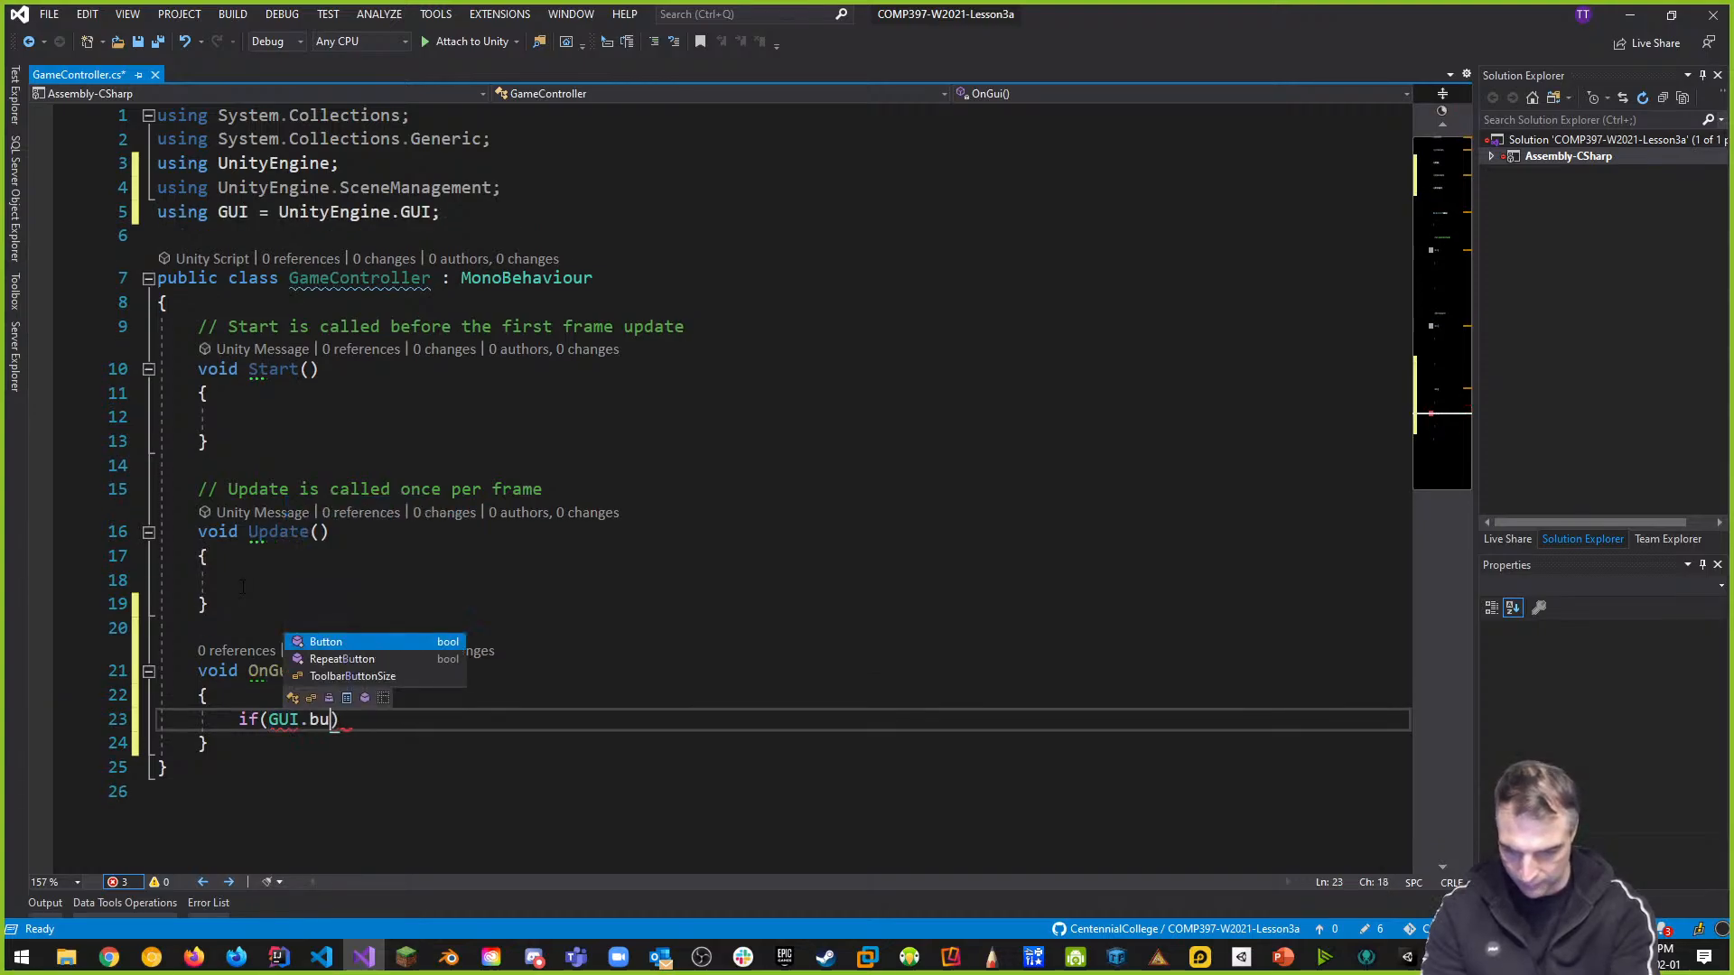
{"action": "type", "text": "("}
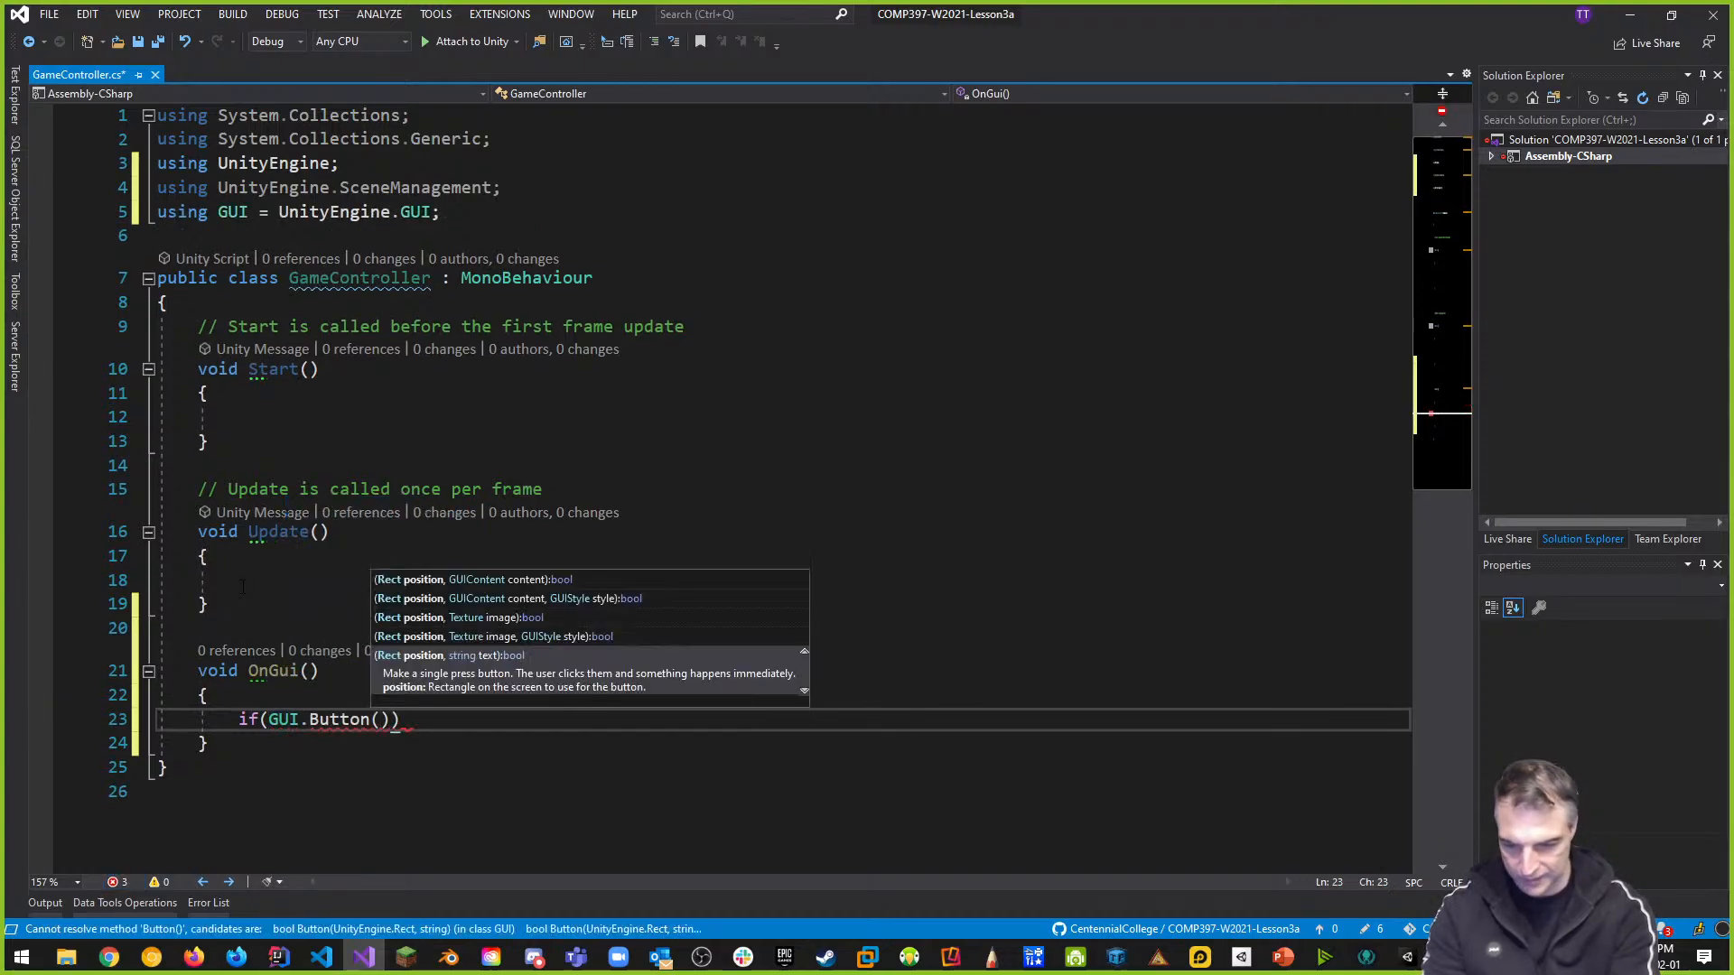
{"action": "type", "text": "new Rec"}
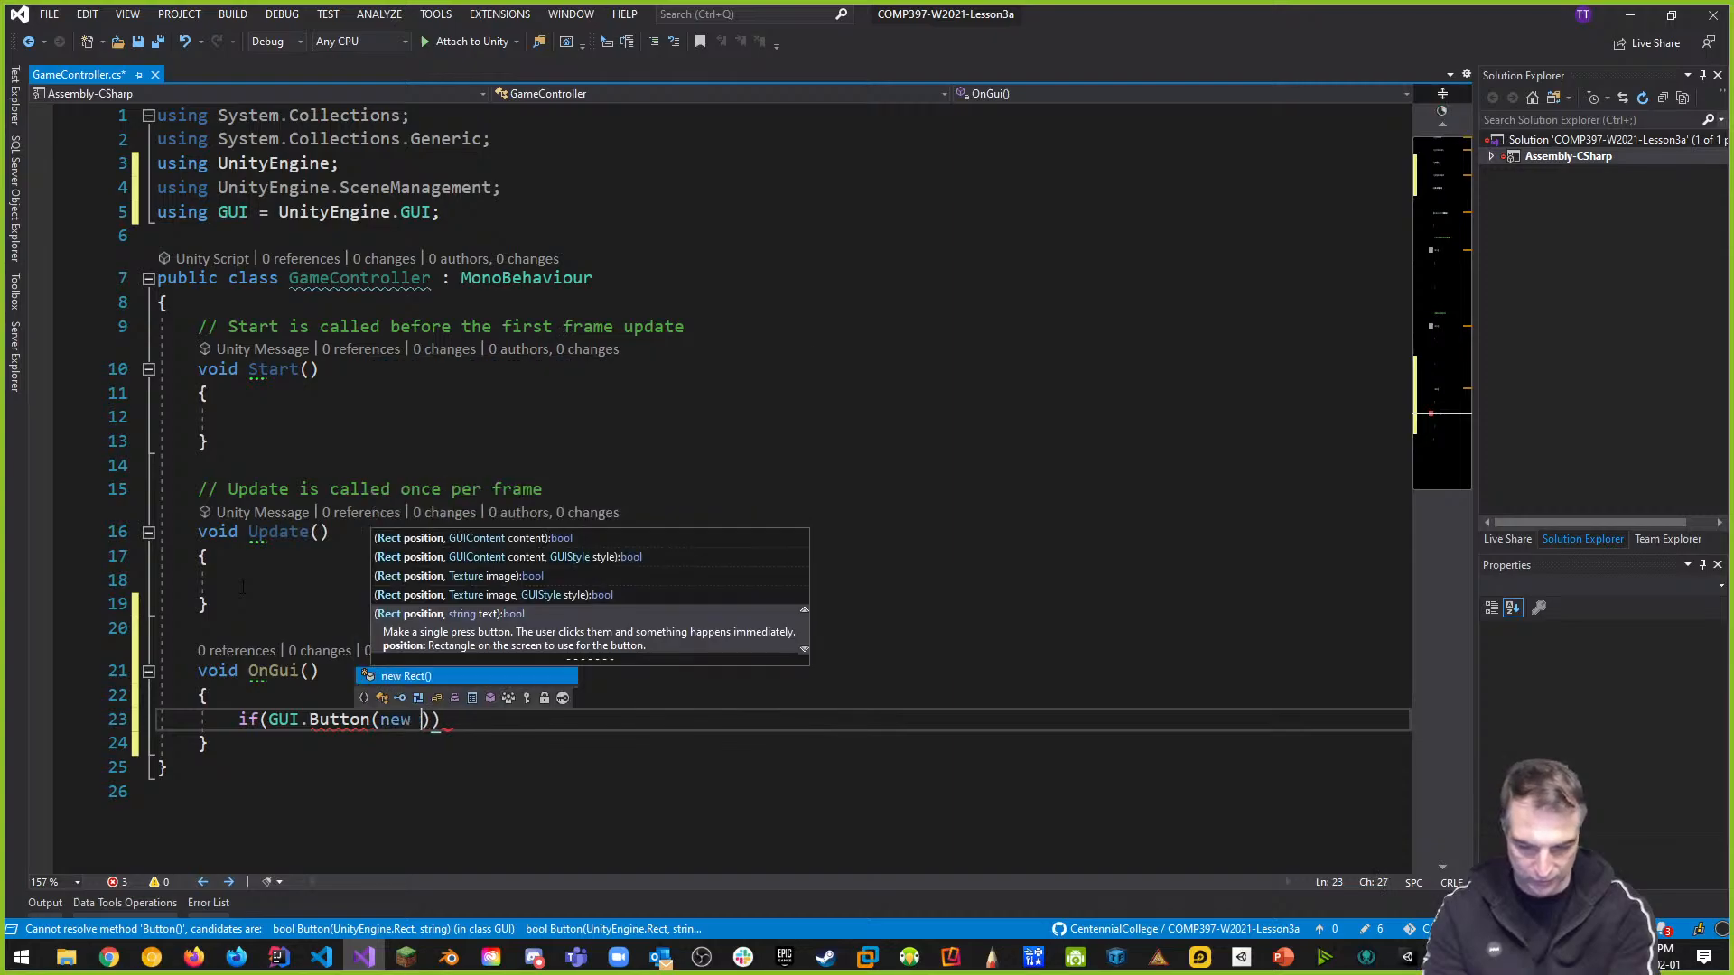
{"action": "type", "text": "t("}
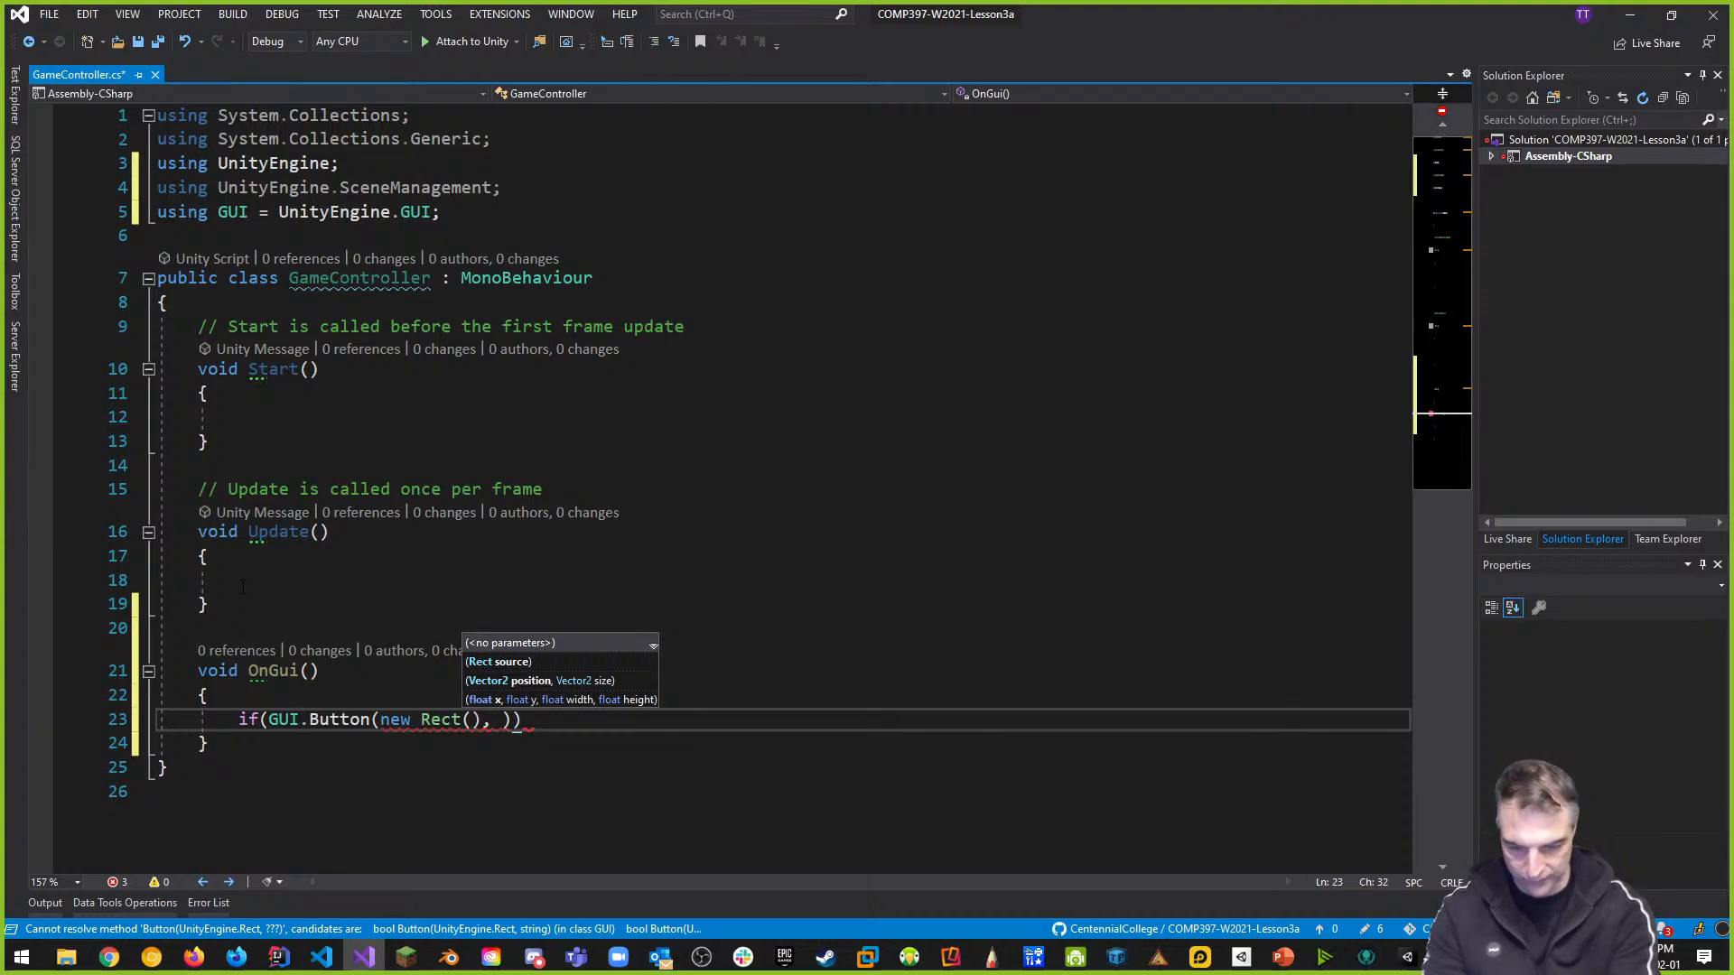
{"action": "type", "text": "10, 10"}
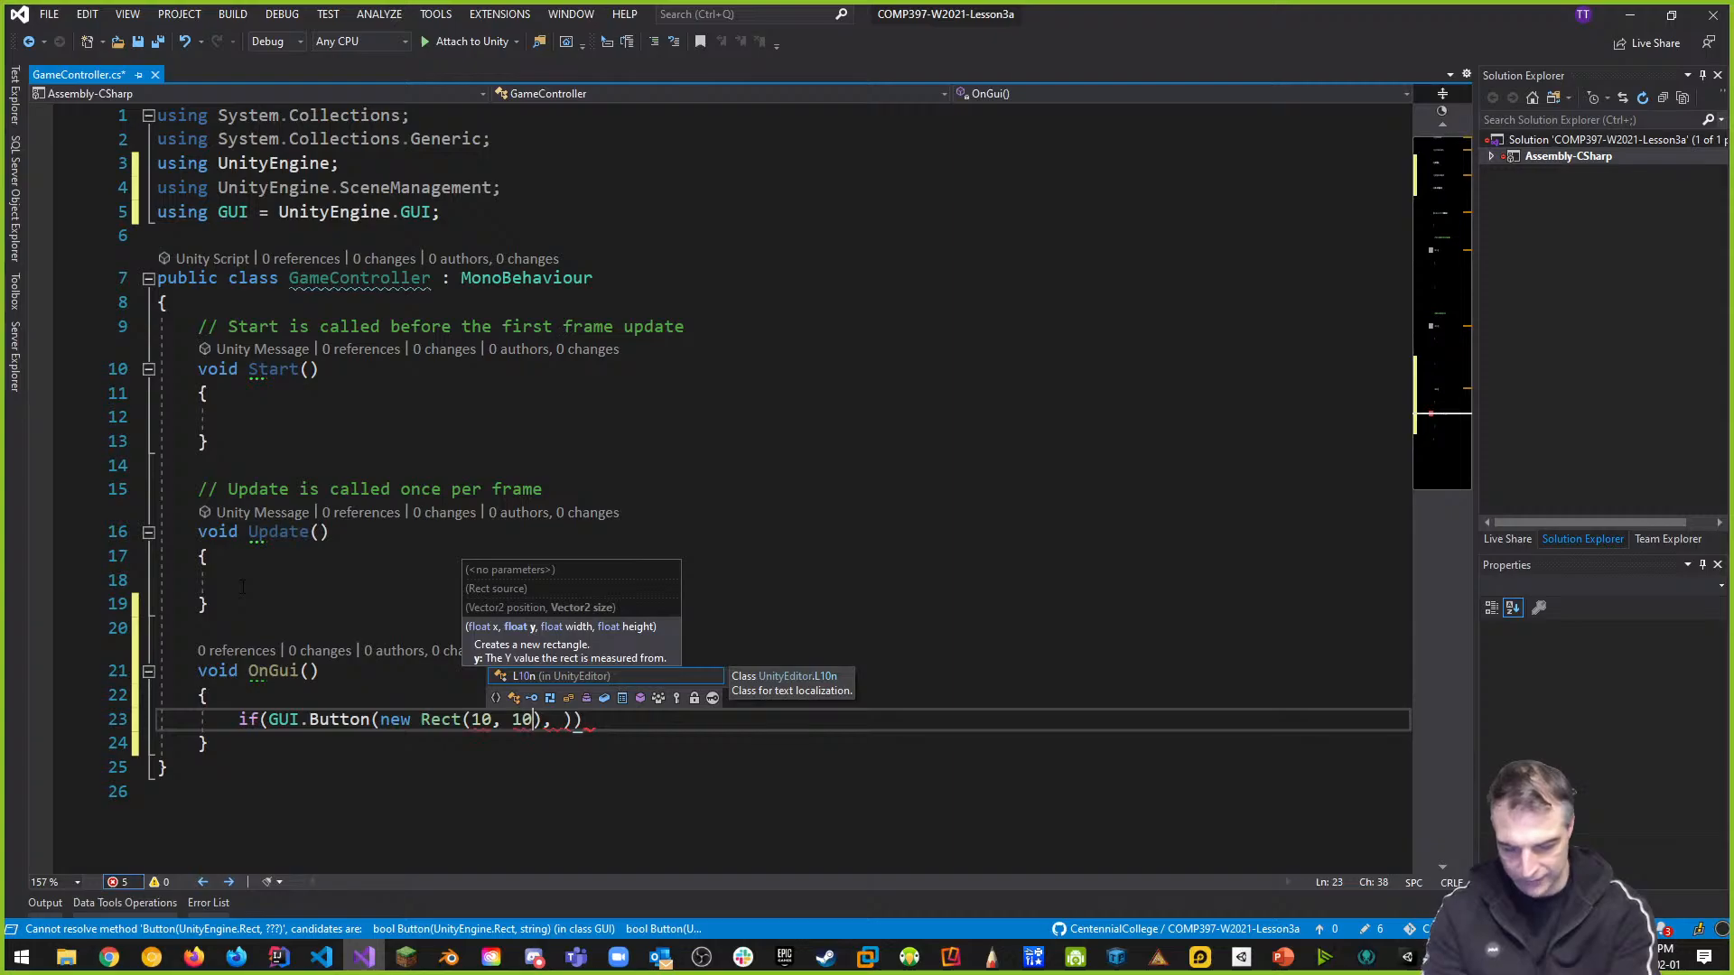
{"action": "type", "text": ", "}
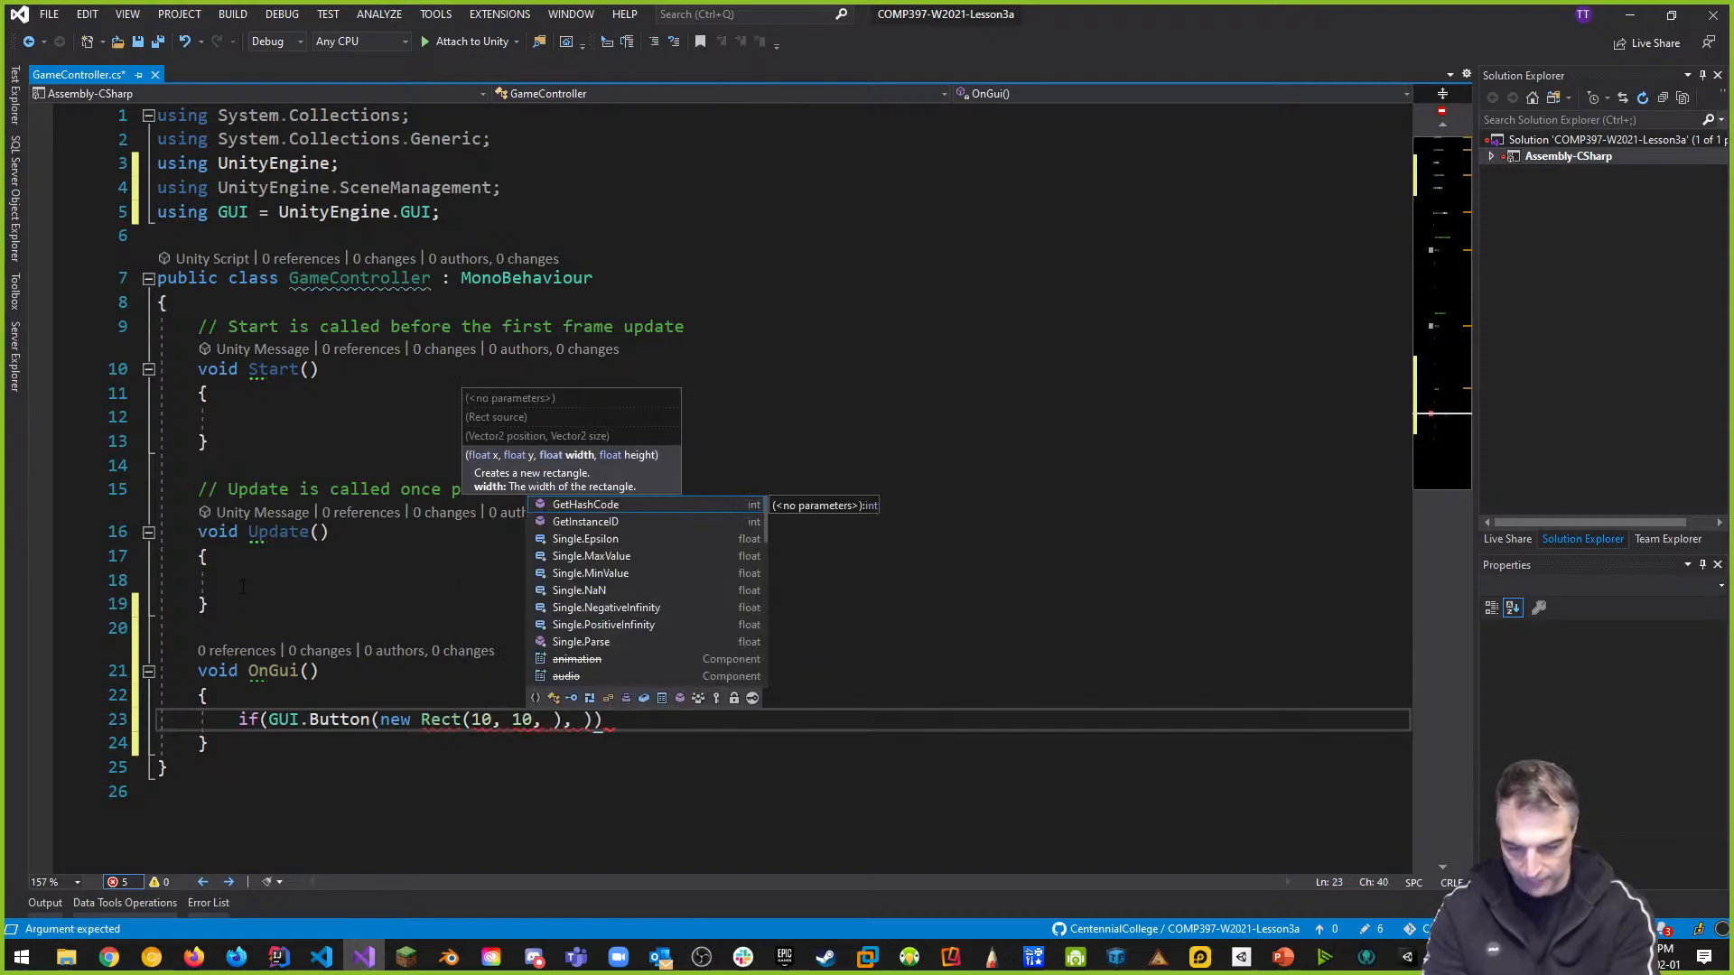
{"action": "type", "text": "100"}
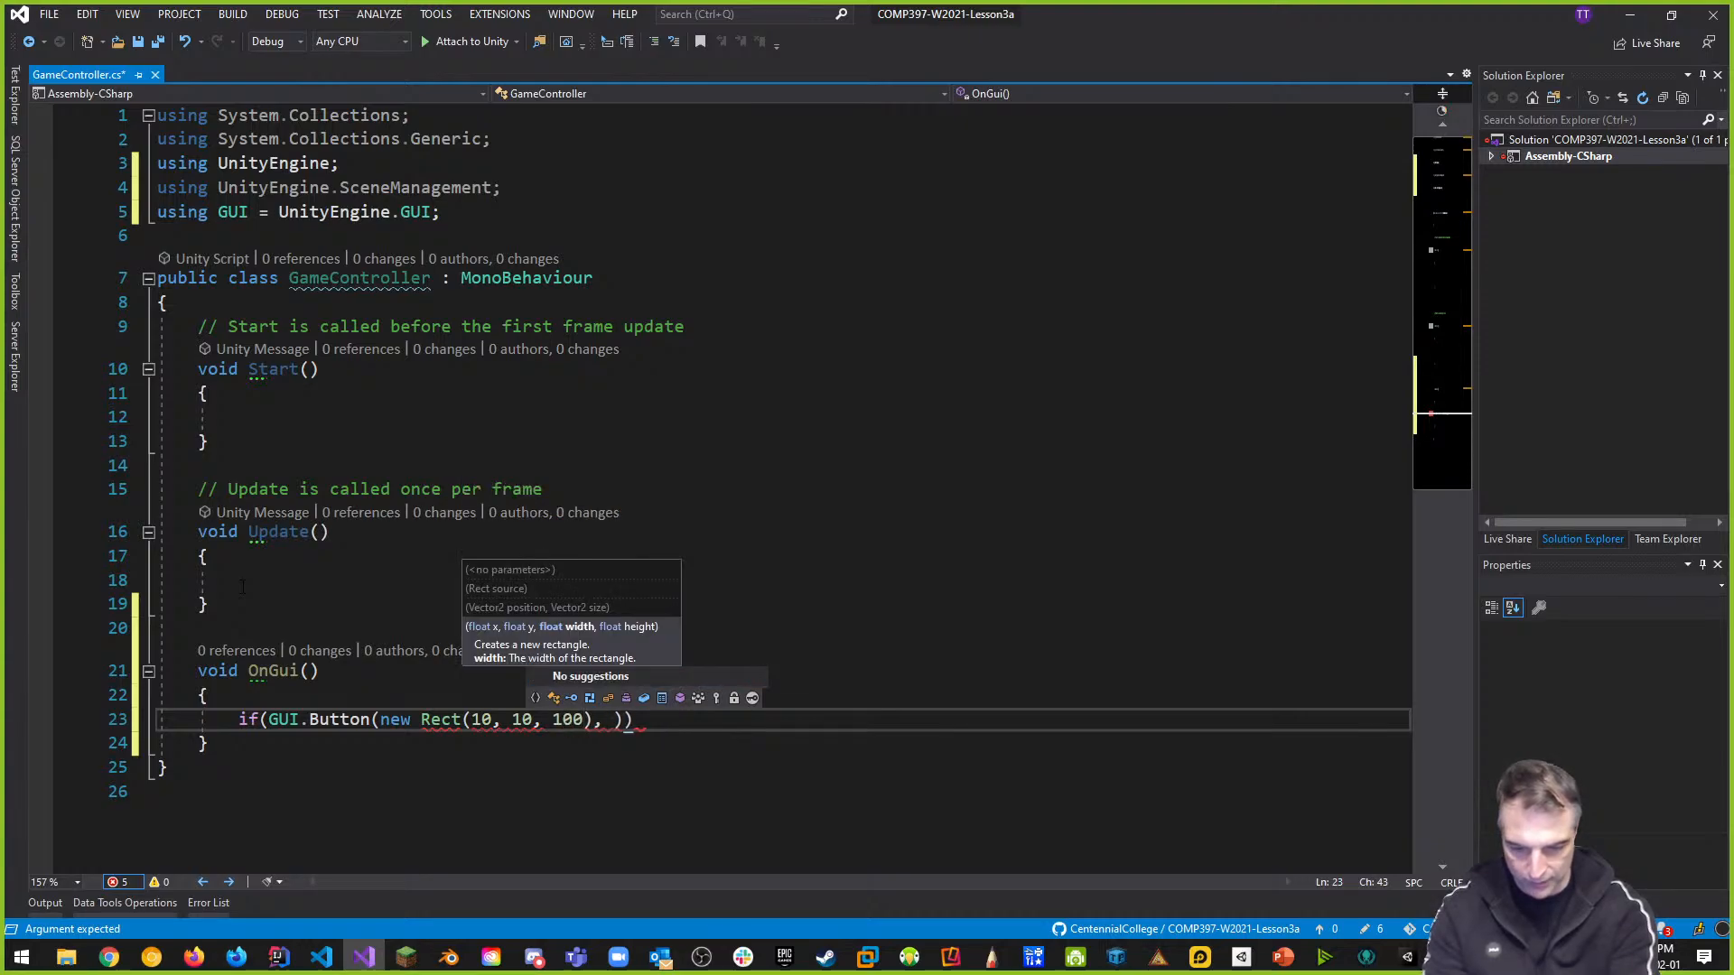
{"action": "type", "text": ", "}
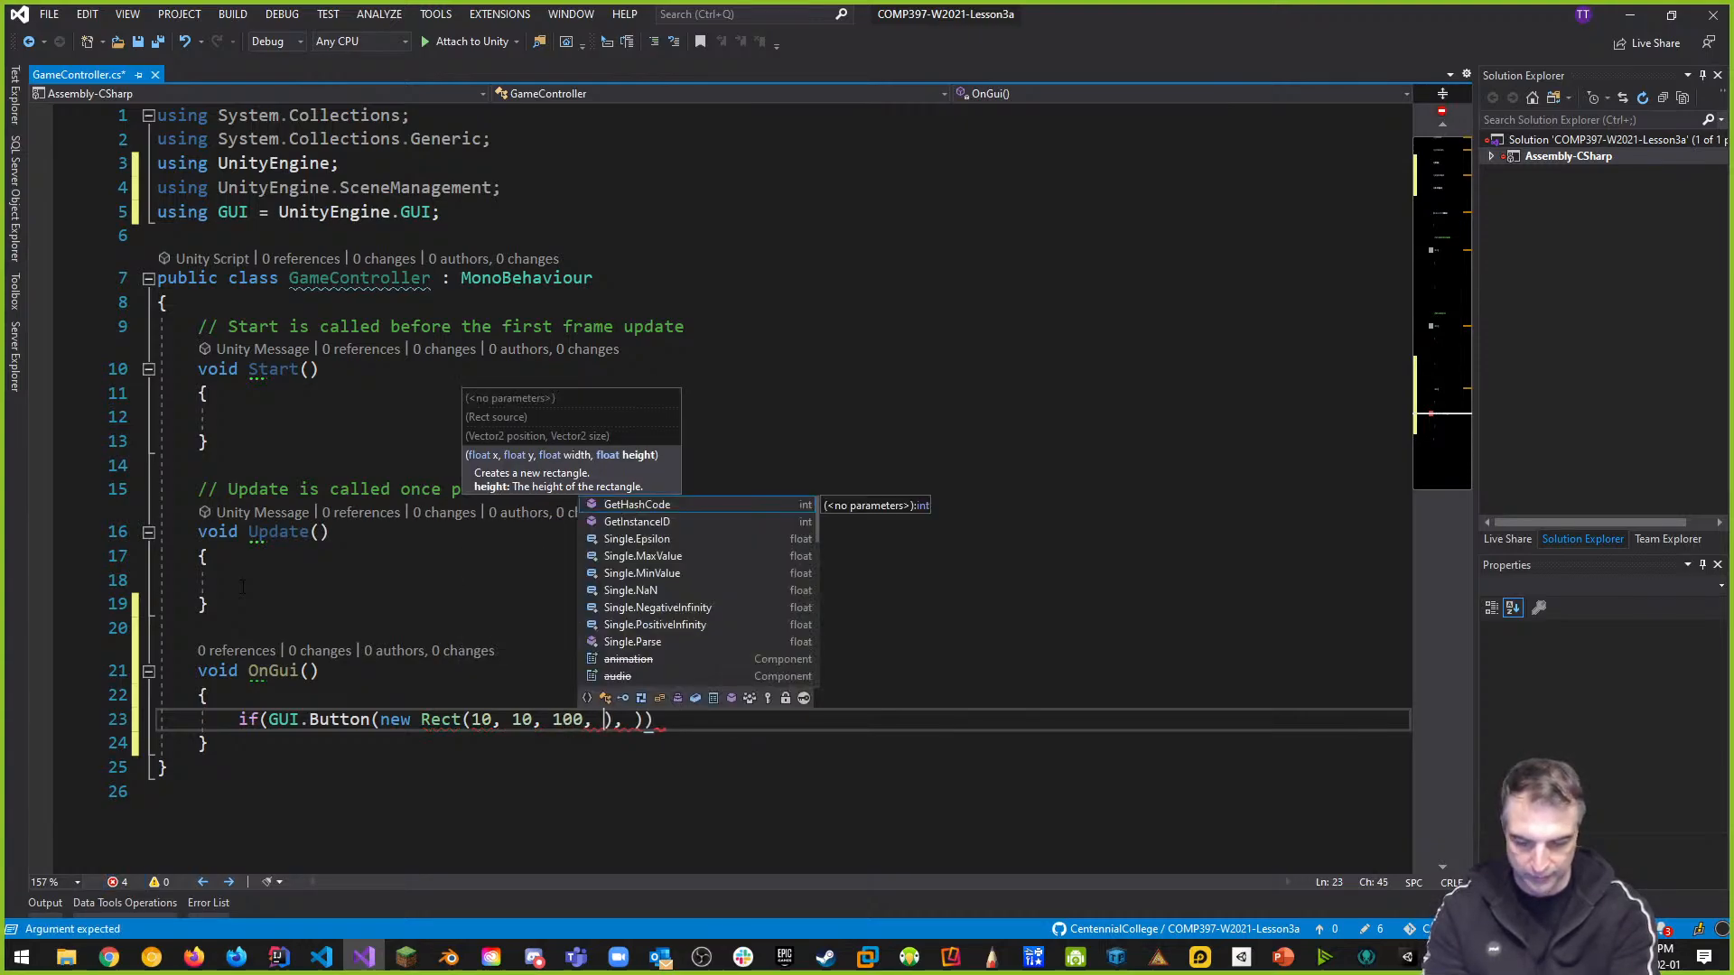
{"action": "type", "text": "30"}
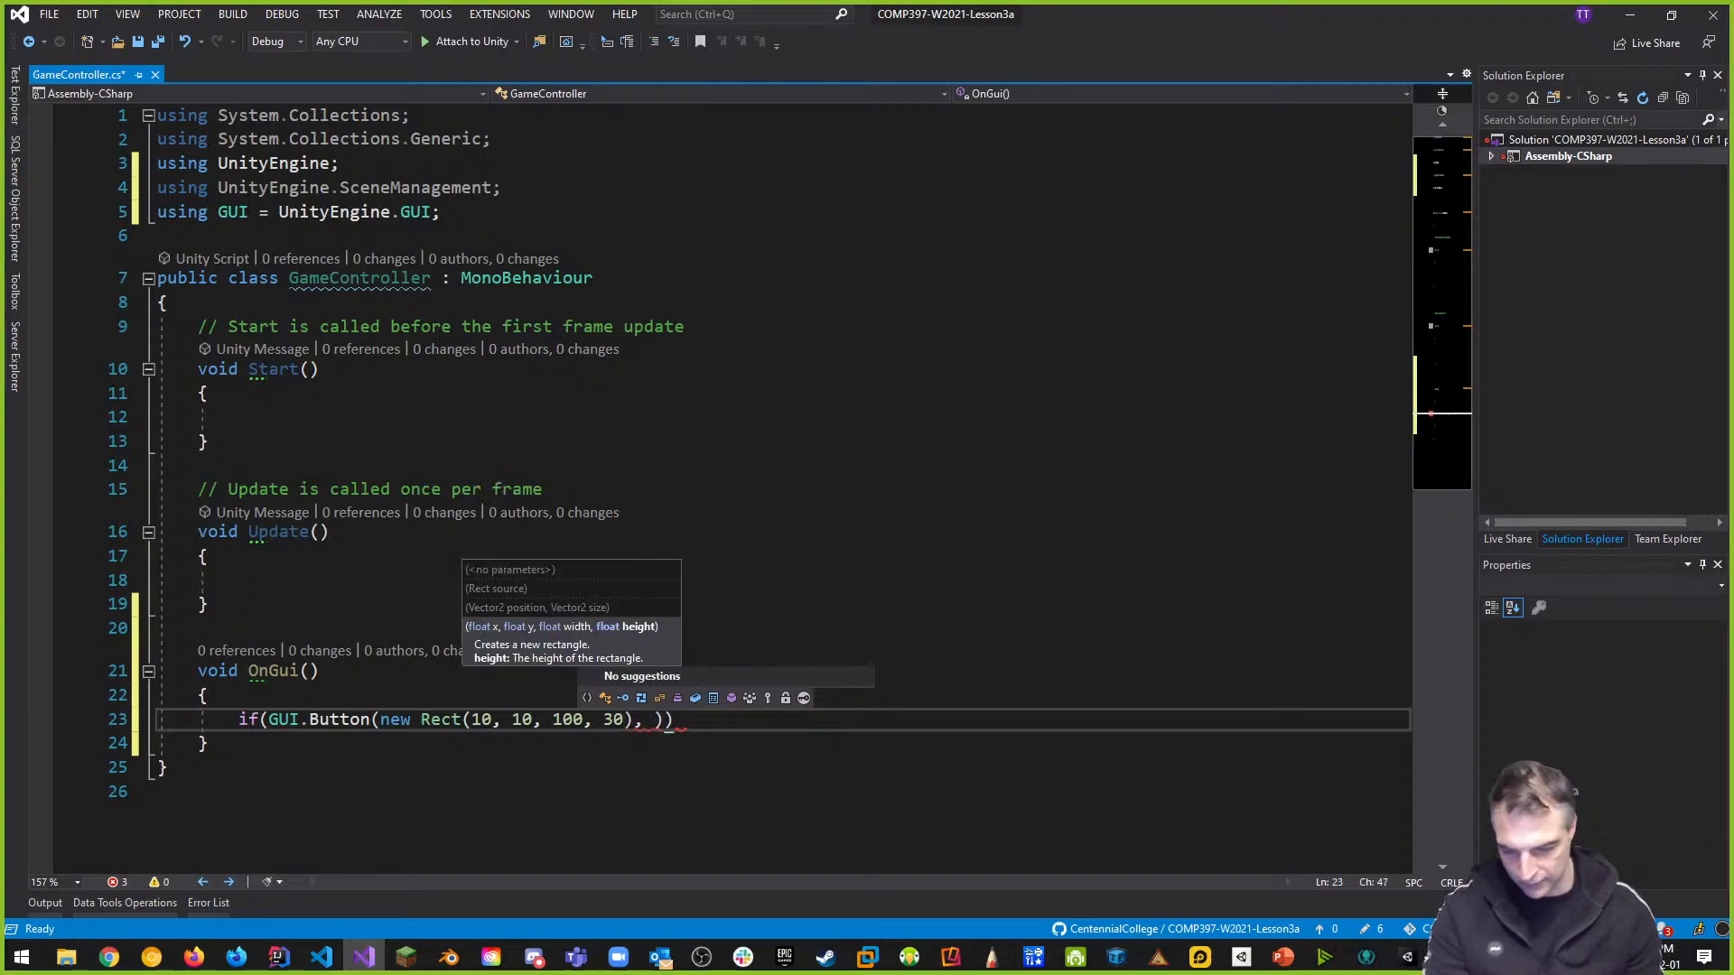
Set the GUI button's text argument to "Start" and add an empty braced block under the if condition
{"action": "key", "text": "Right"}
{"action": "key", "text": "Right"}
{"action": "key", "text": "Right"}
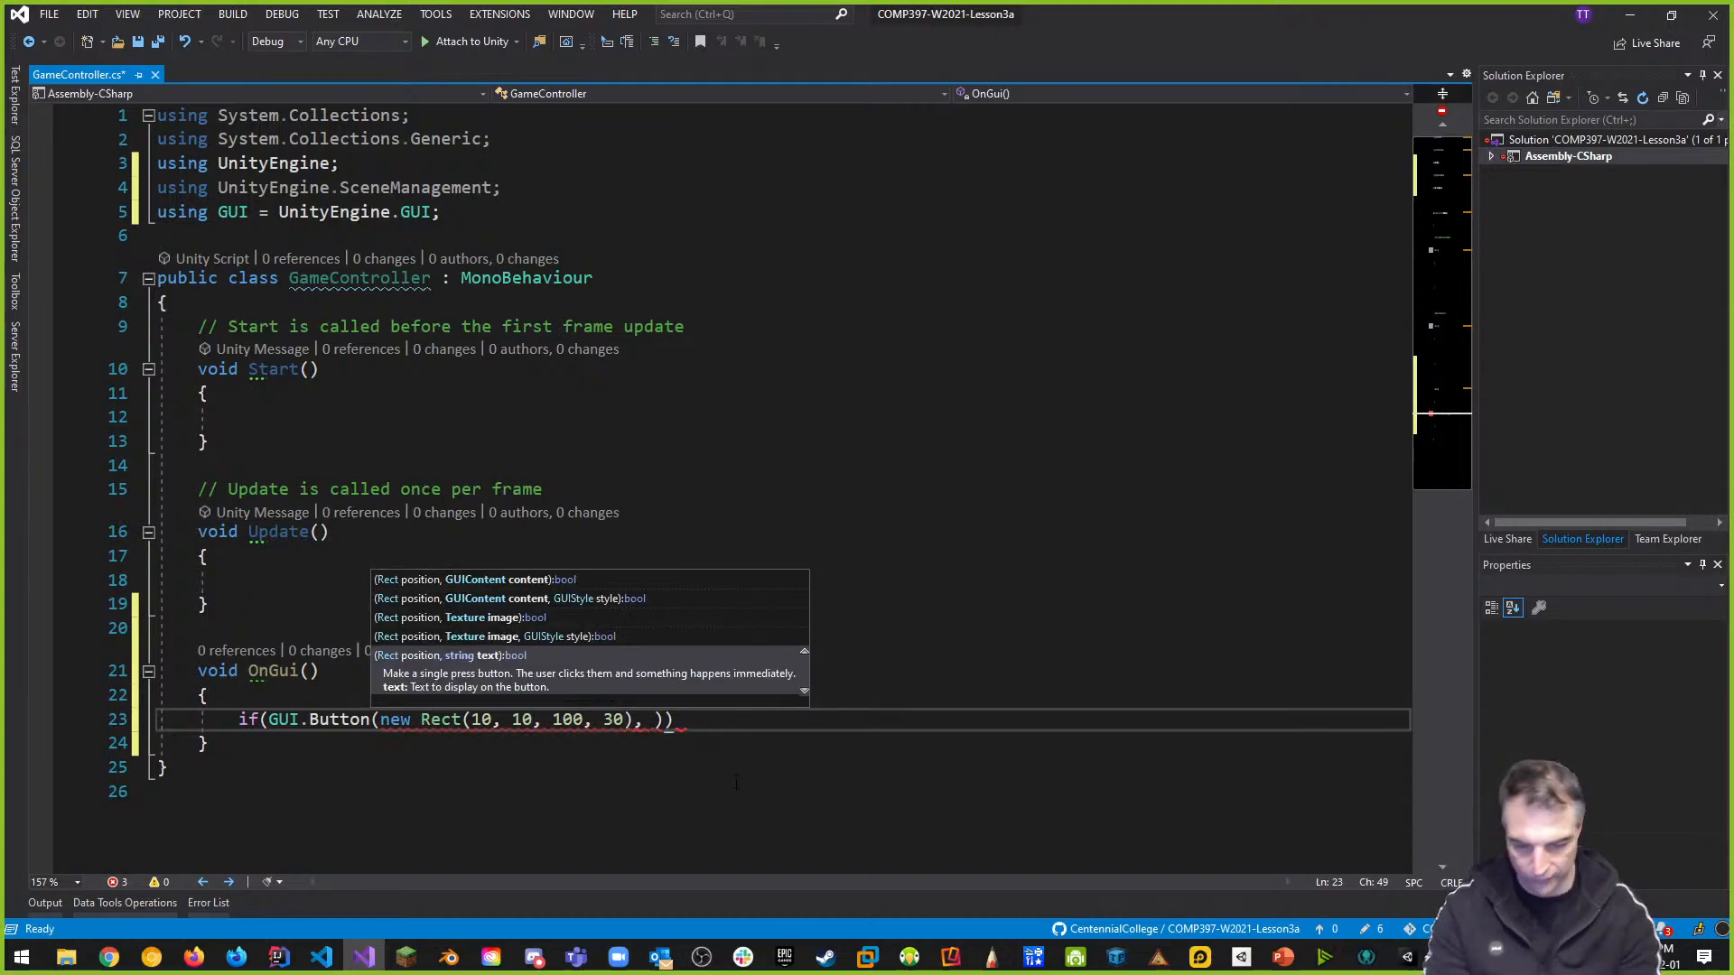
{"action": "type", "text": "\""}
{"action": "key", "text": "BackSpace"}
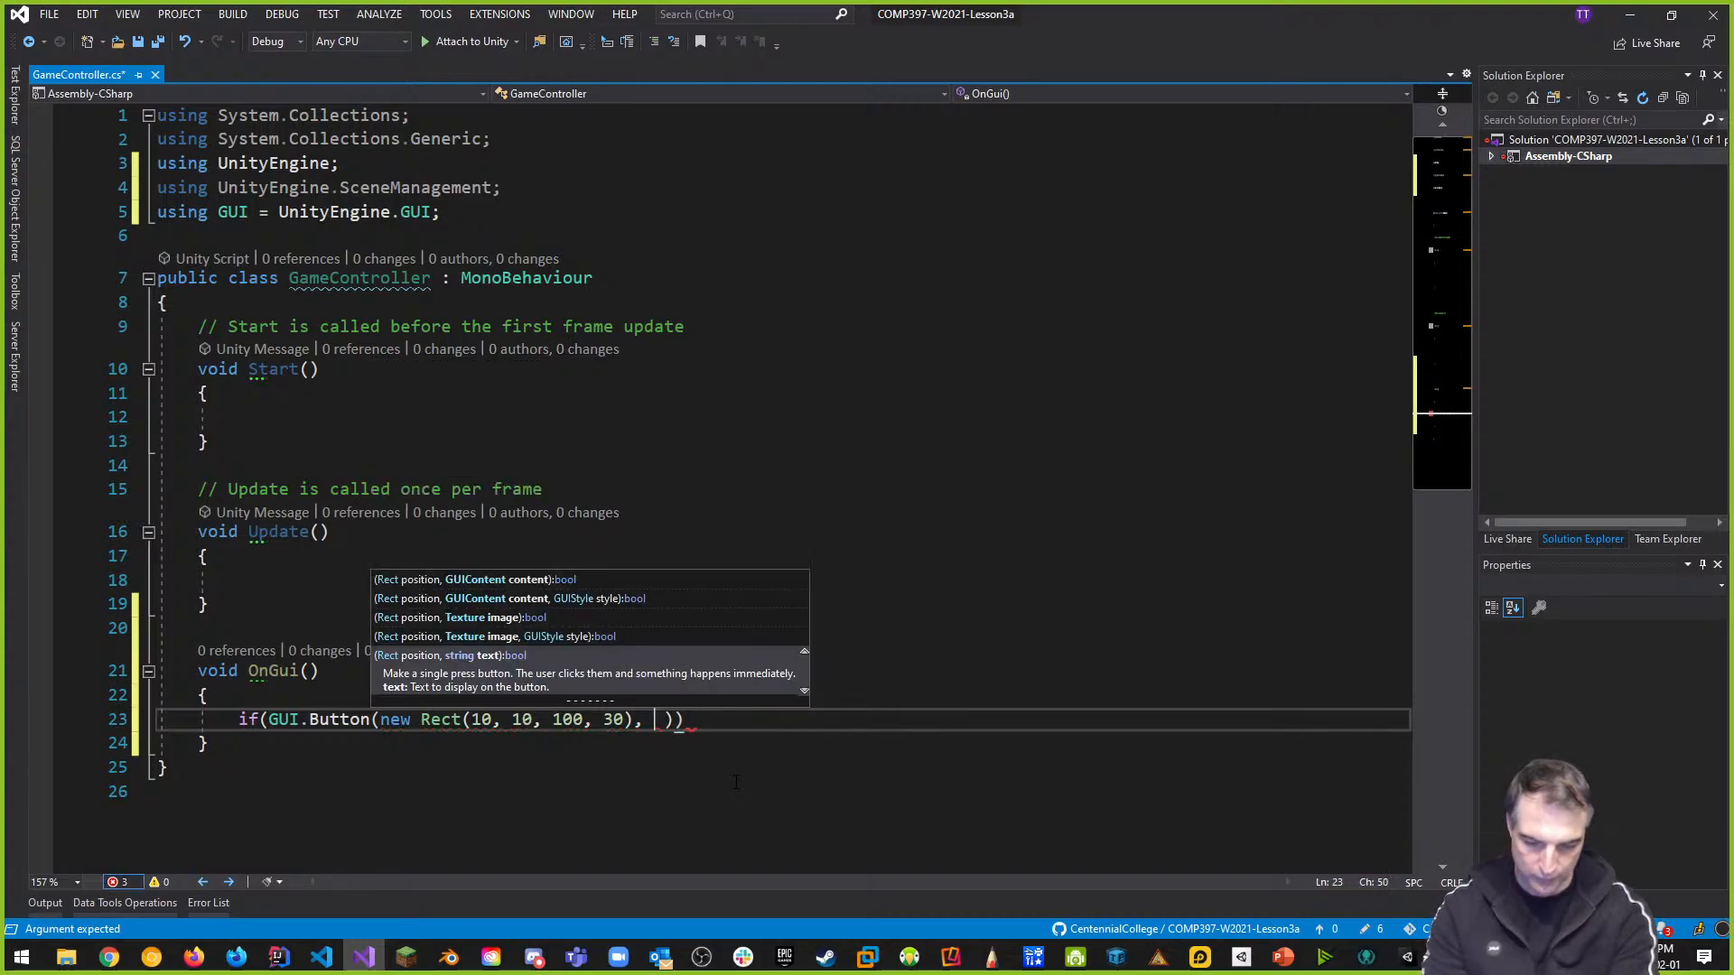
{"action": "type", "text": "\"Start"}
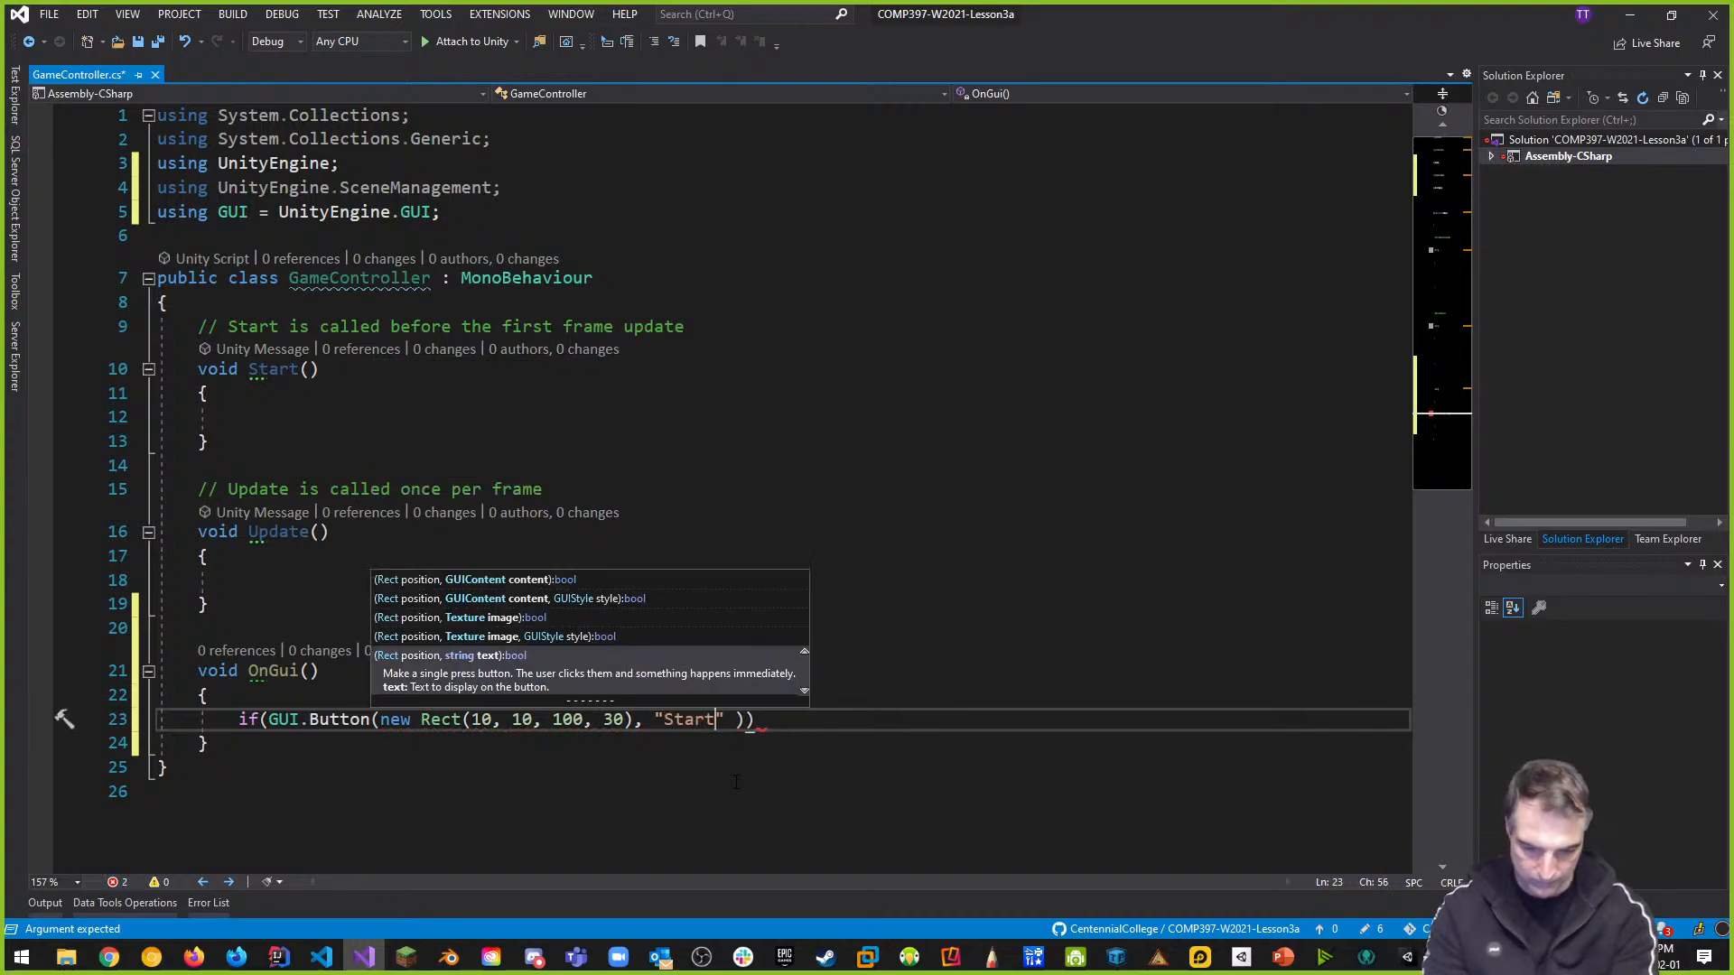
{"action": "left_click", "coordinate": [806, 730]}
{"action": "key", "text": "Return"}
{"action": "type", "text": "{"}
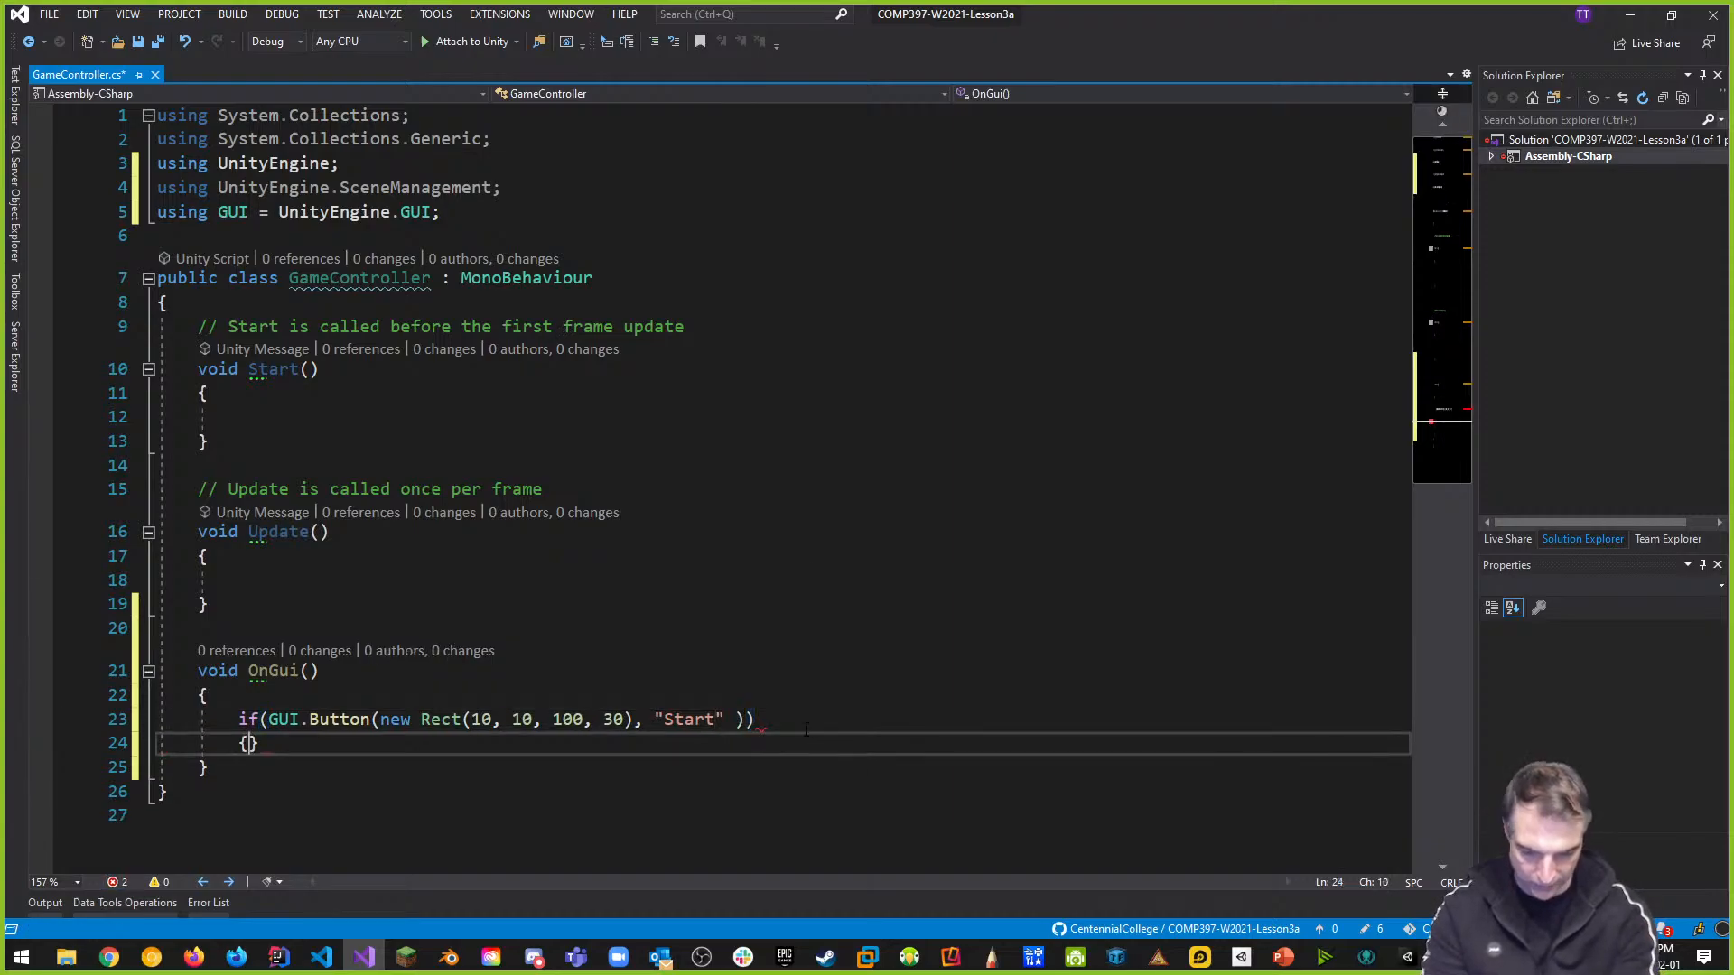
{"action": "key", "text": "Return"}
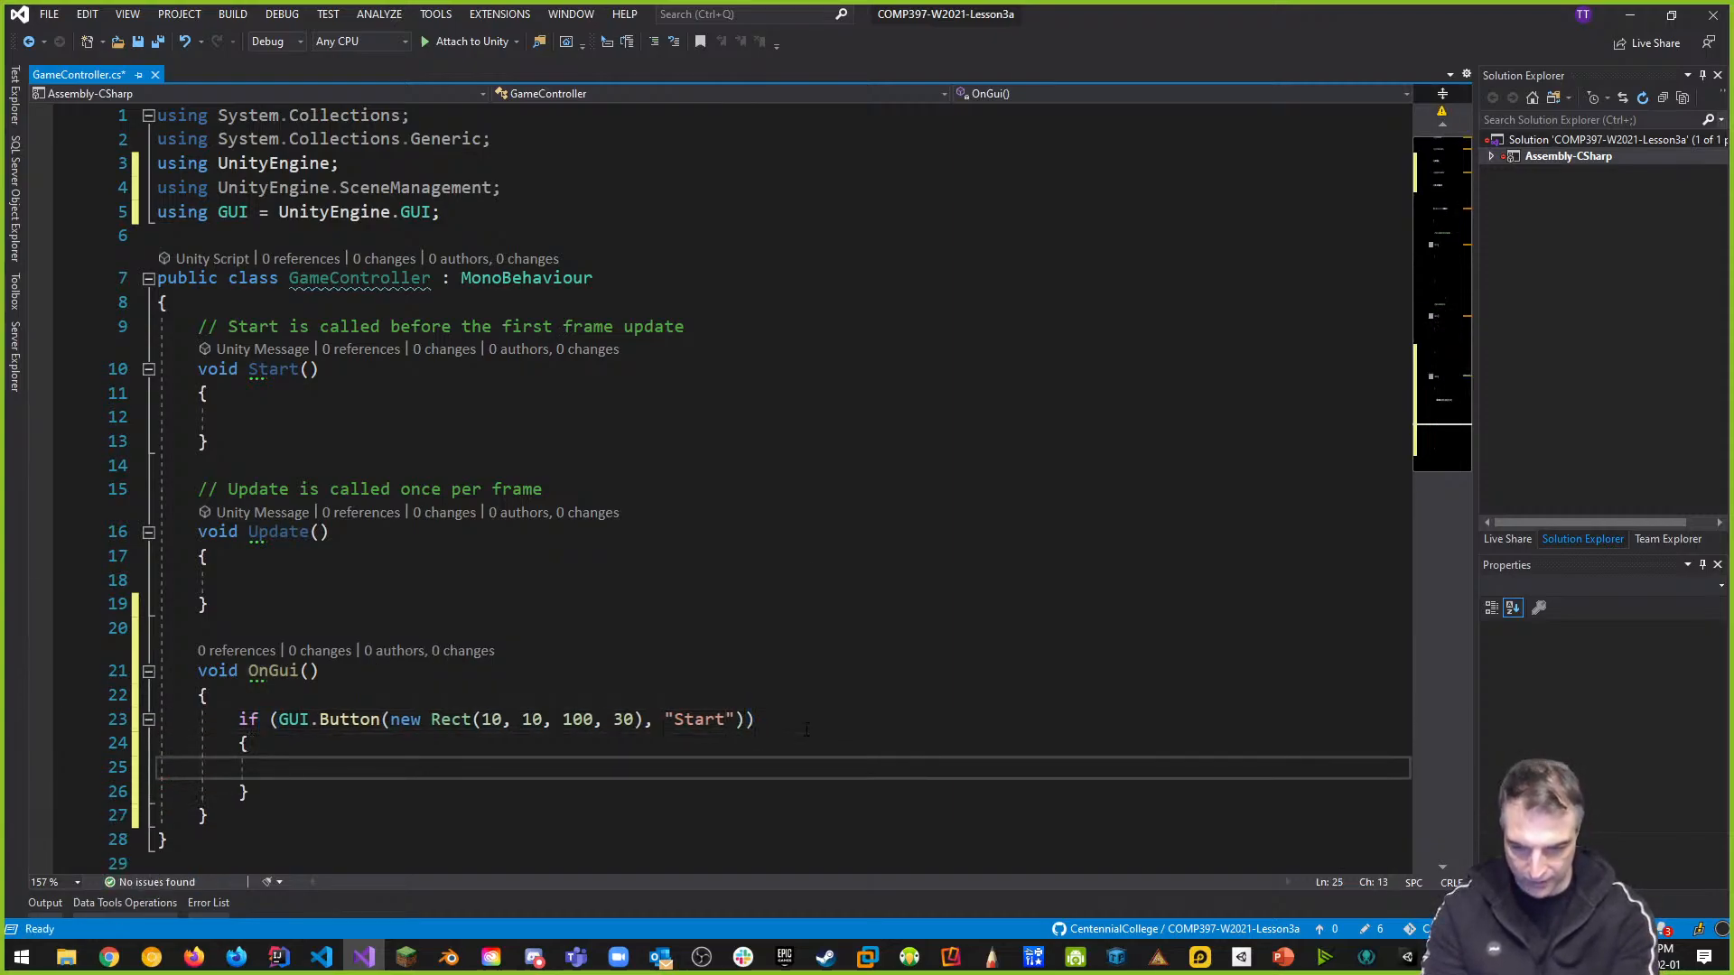
Call SceneManager.LoadScene("Main"); inside the if block and save the script
{"action": "type", "text": "Scenema"}
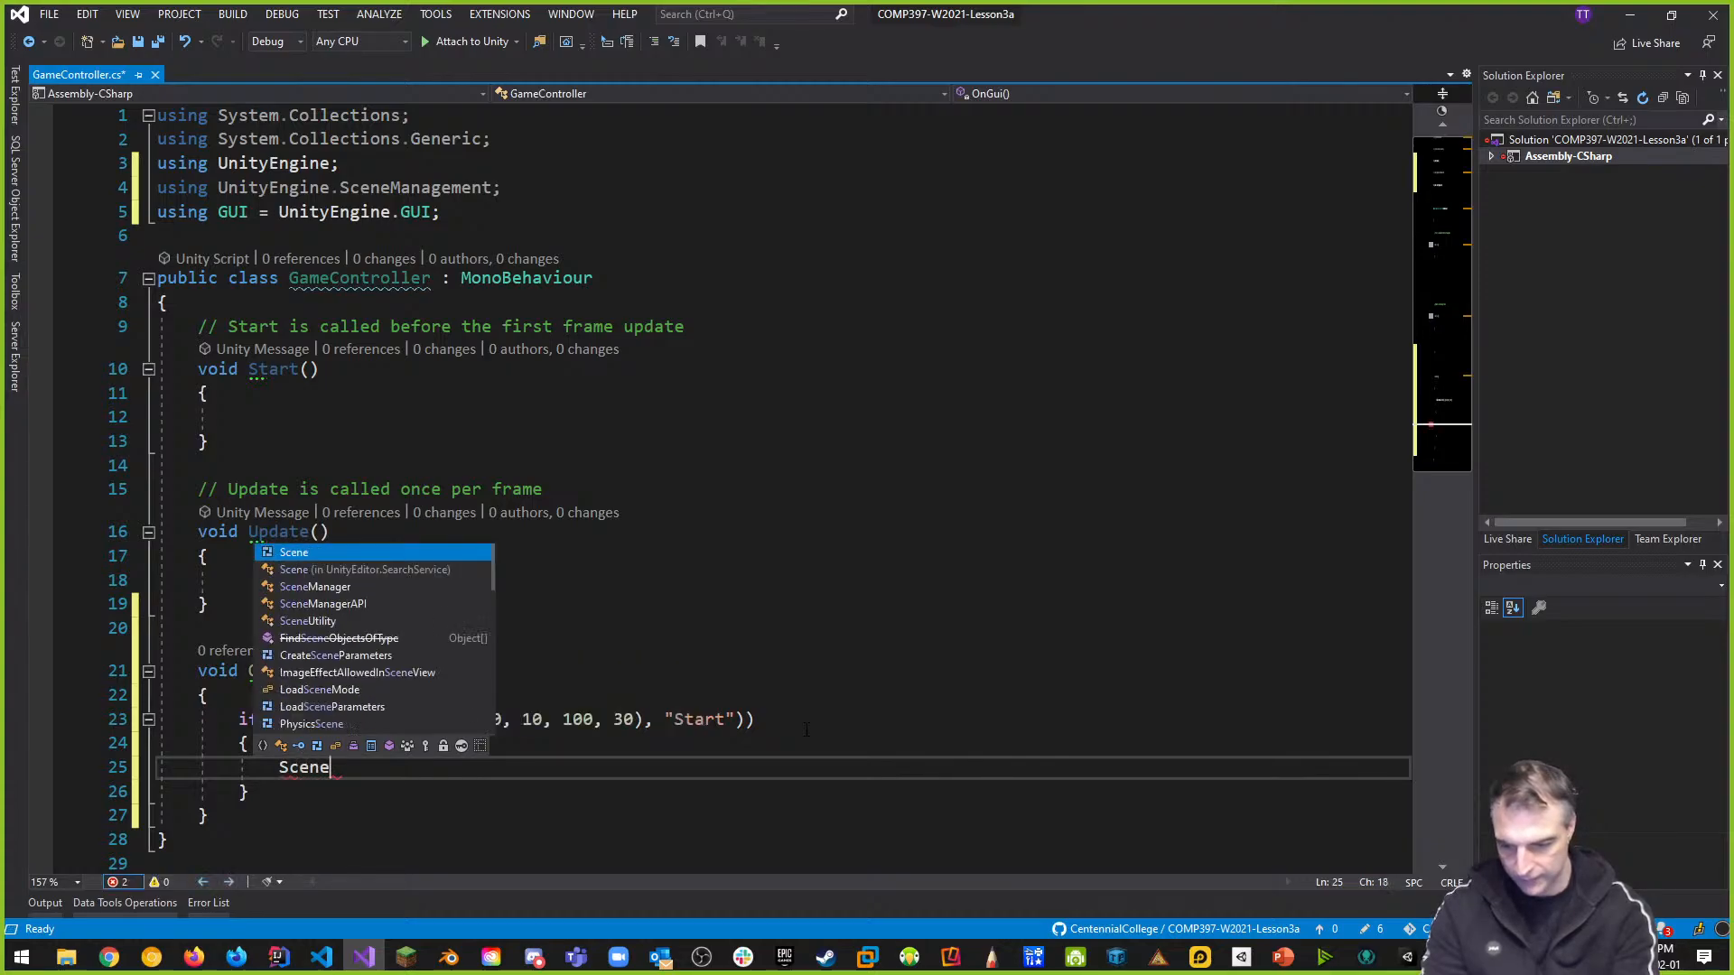
{"action": "key", "text": "Tab"}
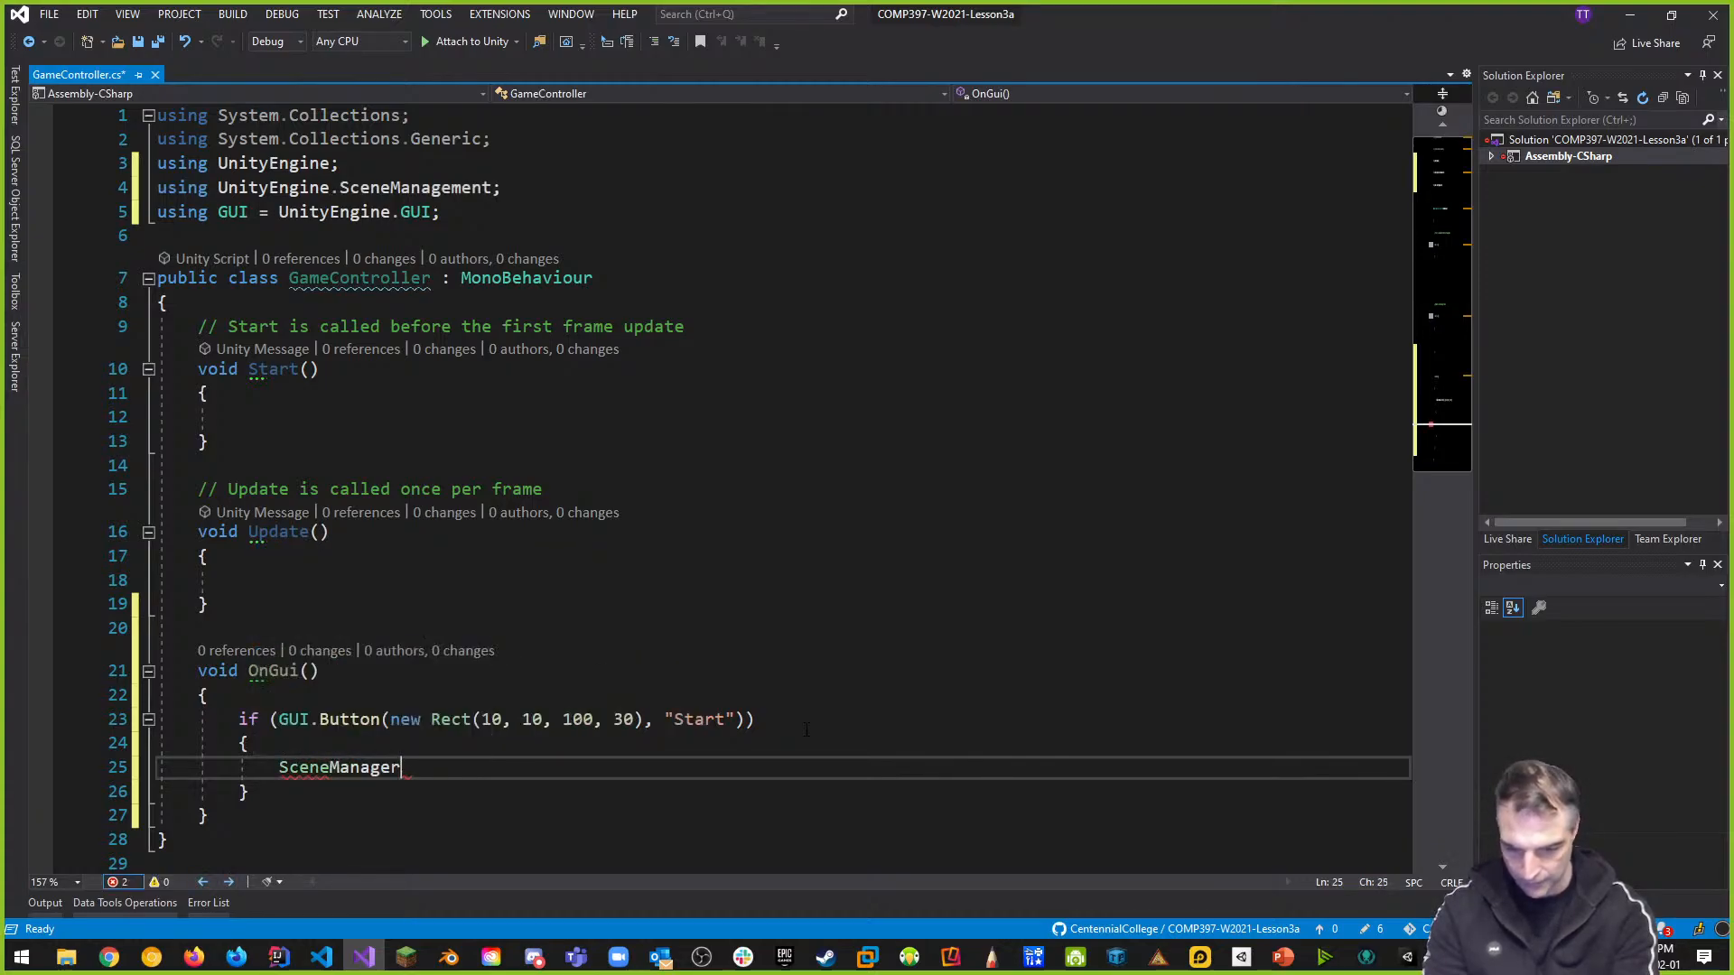
{"action": "type", "text": ".LoadScene("}
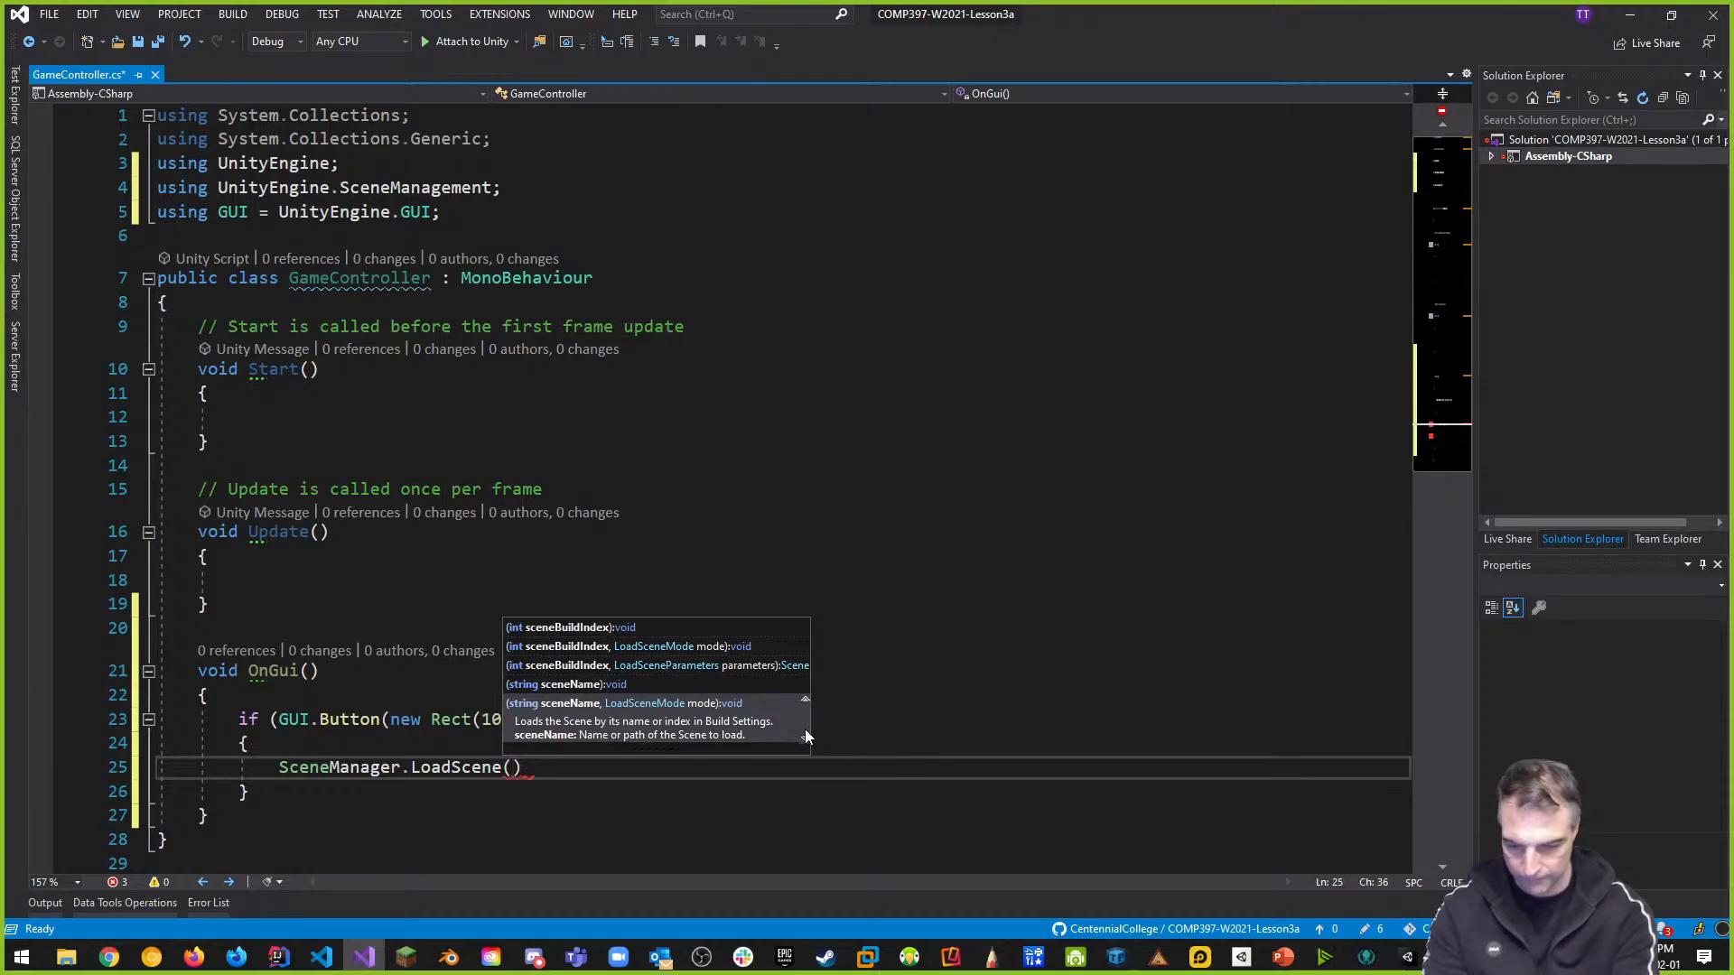
{"action": "type", "text": "\"S"}
{"action": "key", "text": "BackSpace"}
{"action": "type", "text": "Main\");"}
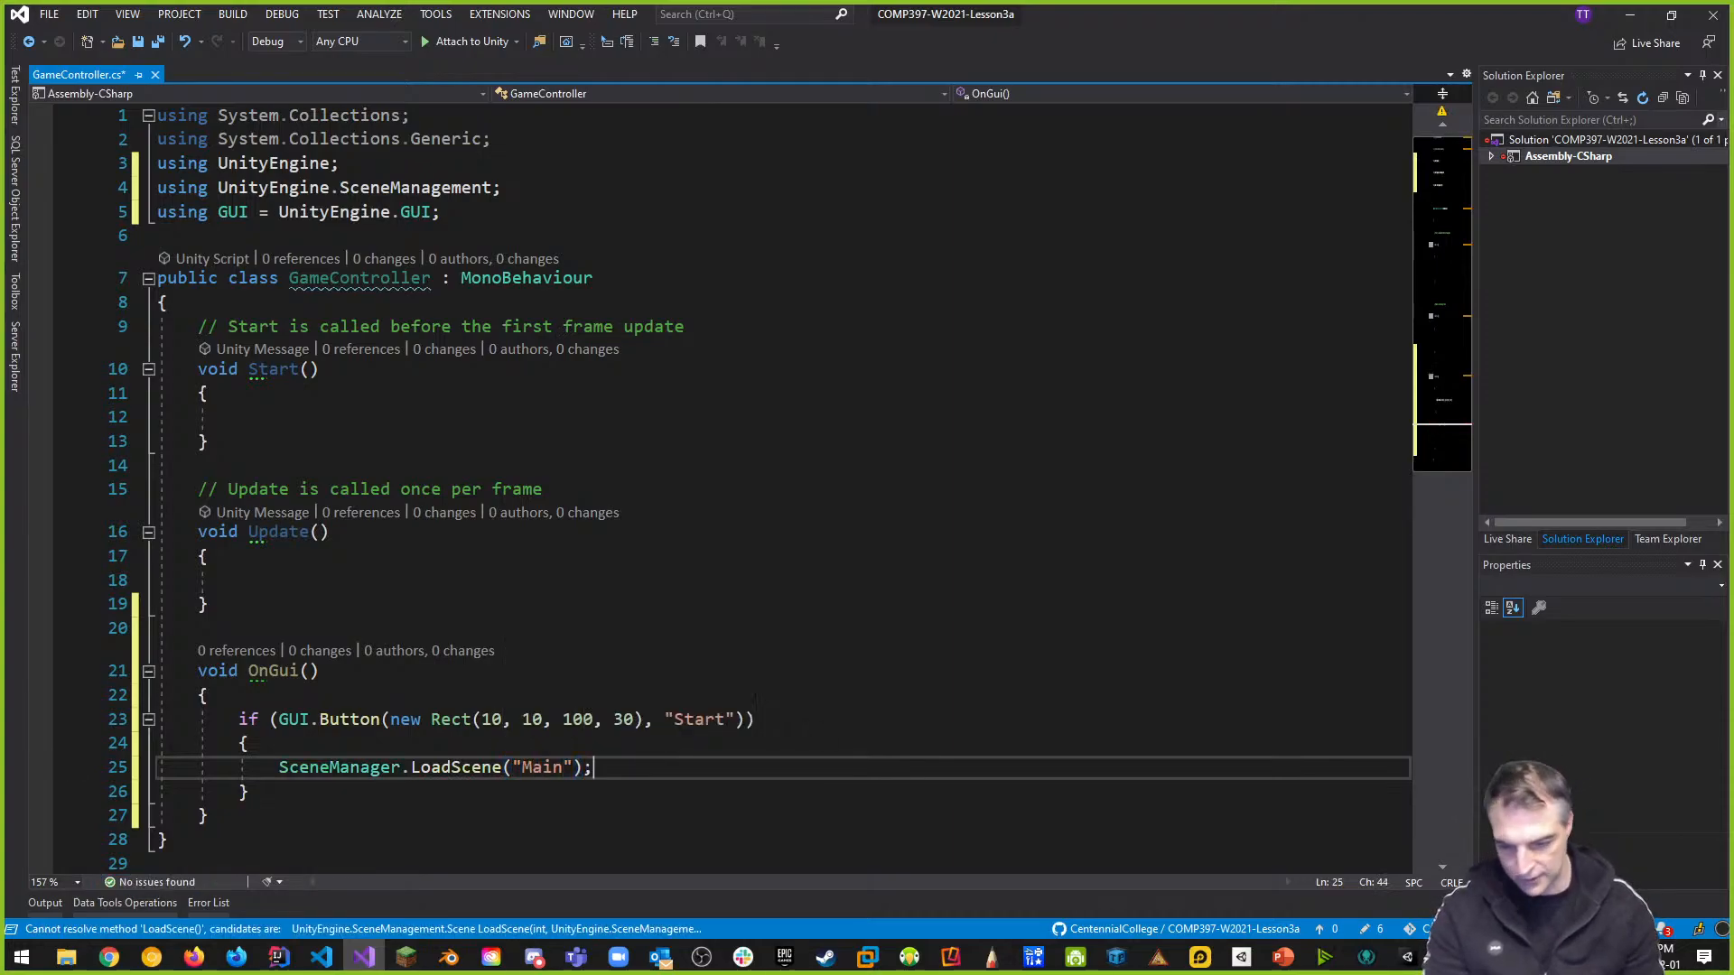
{"action": "left_click", "coordinate": [208, 604]}
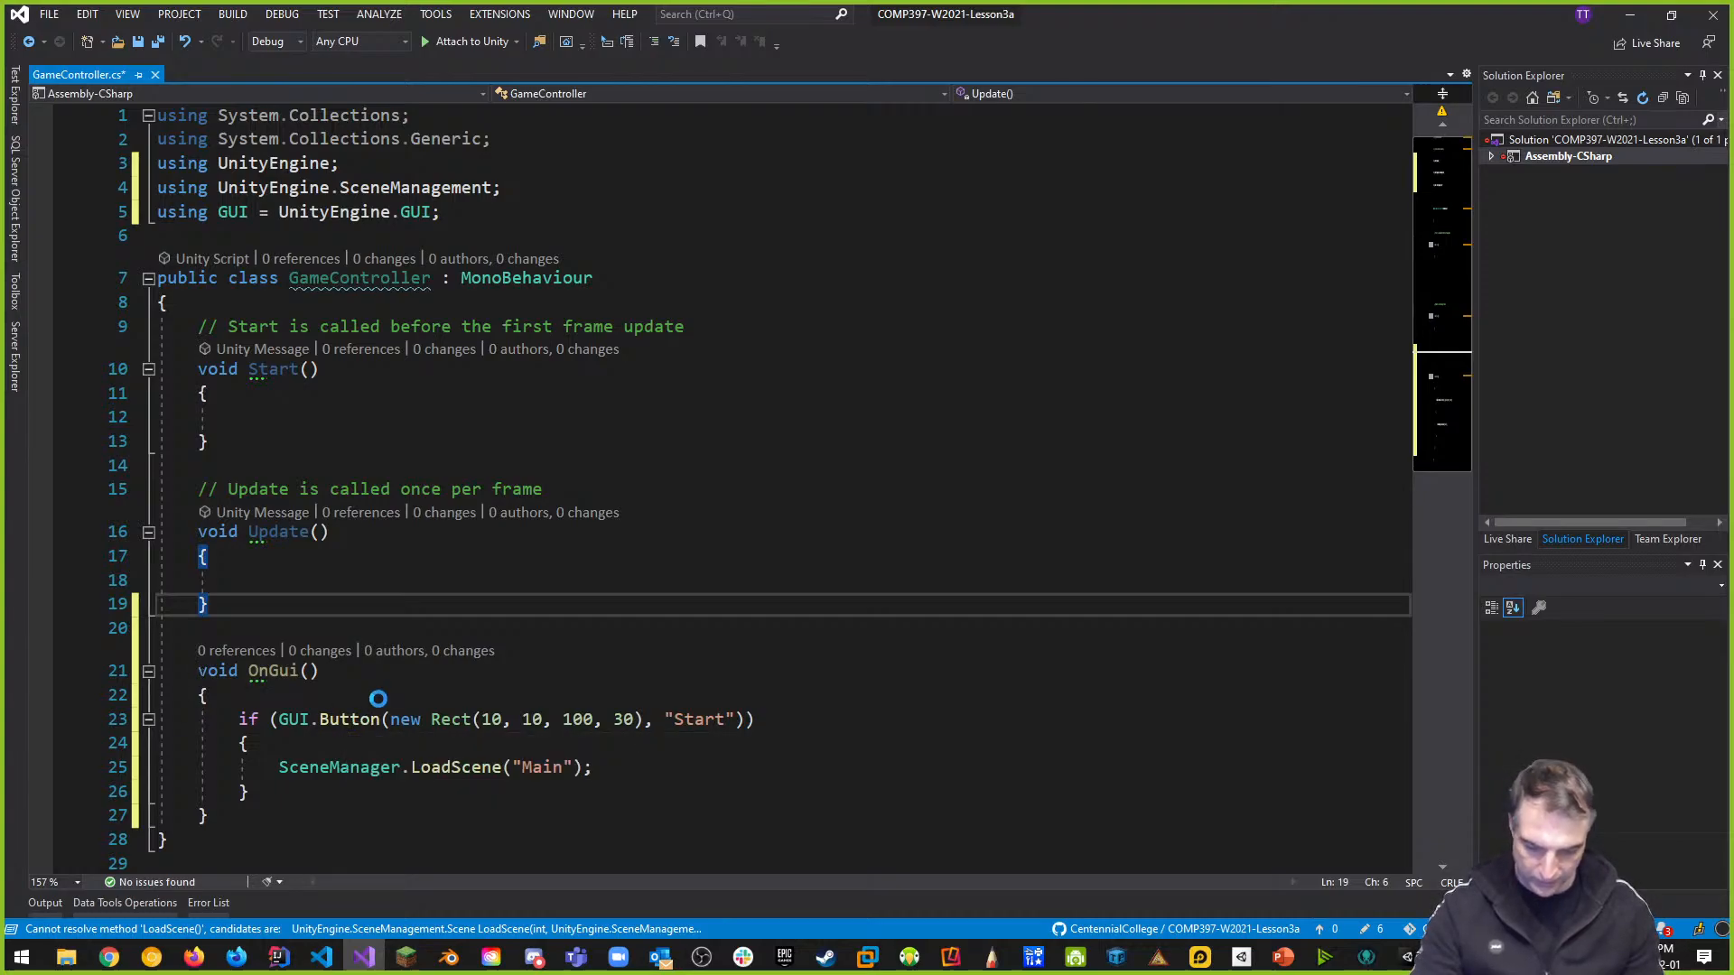
{"action": "key", "text": "ctrl+s"}
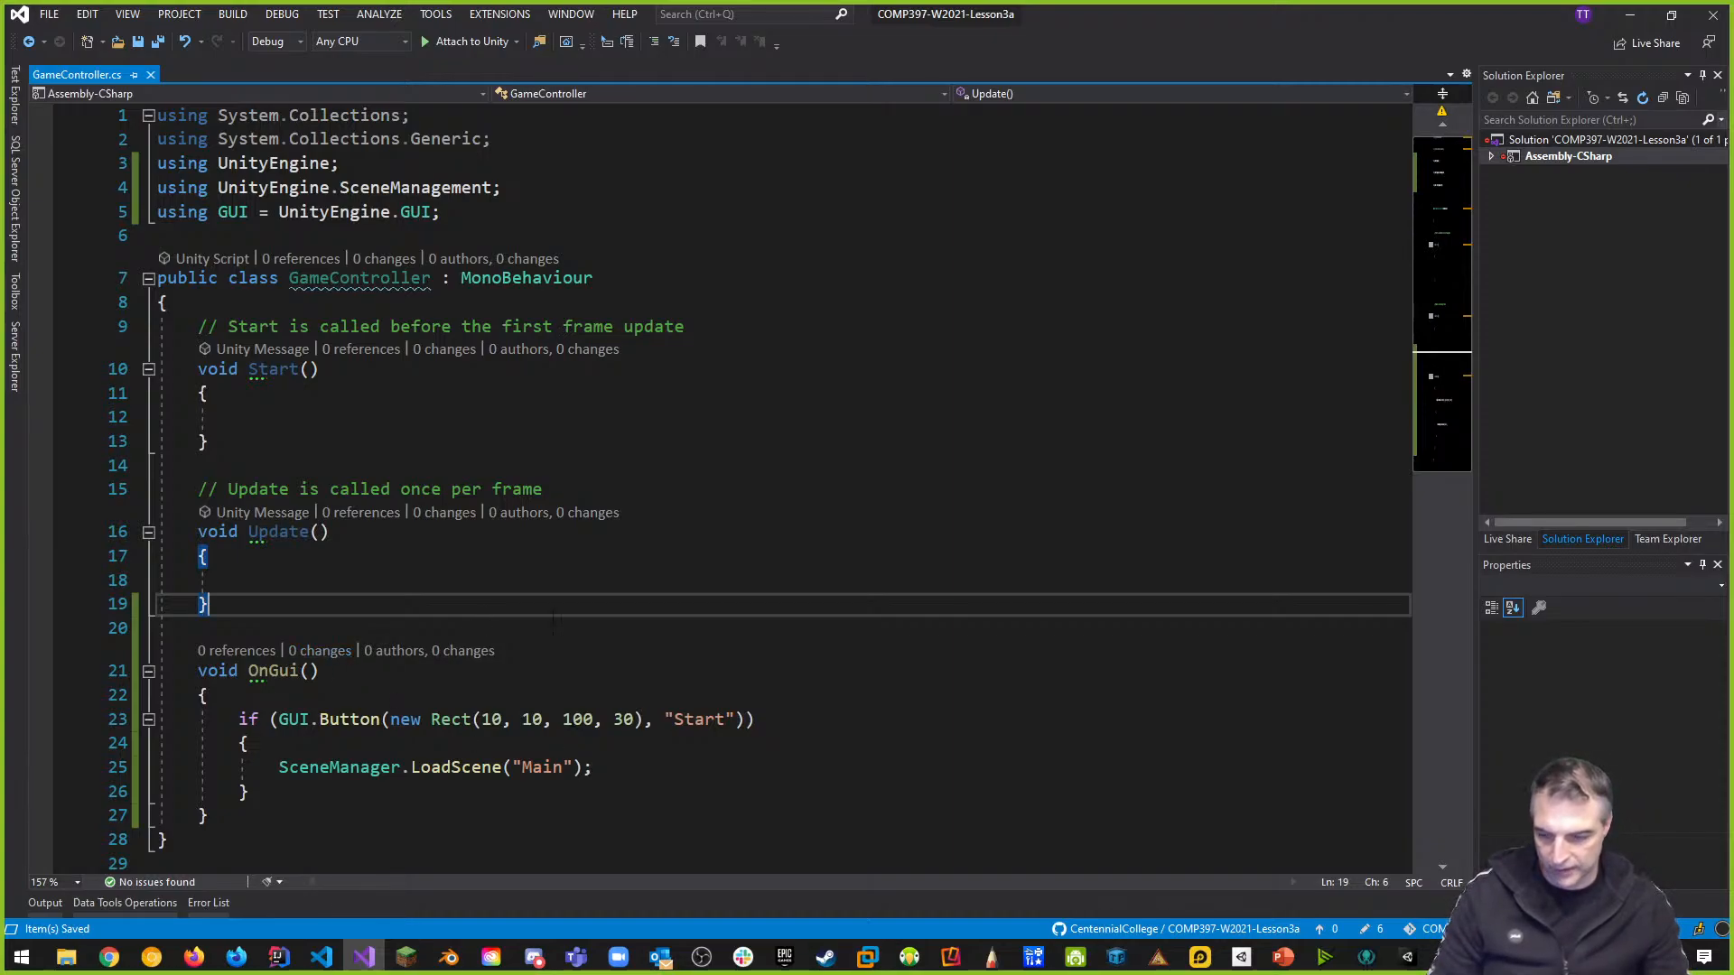
Delete the default Start and Update methods with their comments from the GameController class and save the script
{"action": "left_click_drag", "start_coordinate": [210, 604], "coordinate": [140, 332]}
{"action": "key", "text": "Delete"}
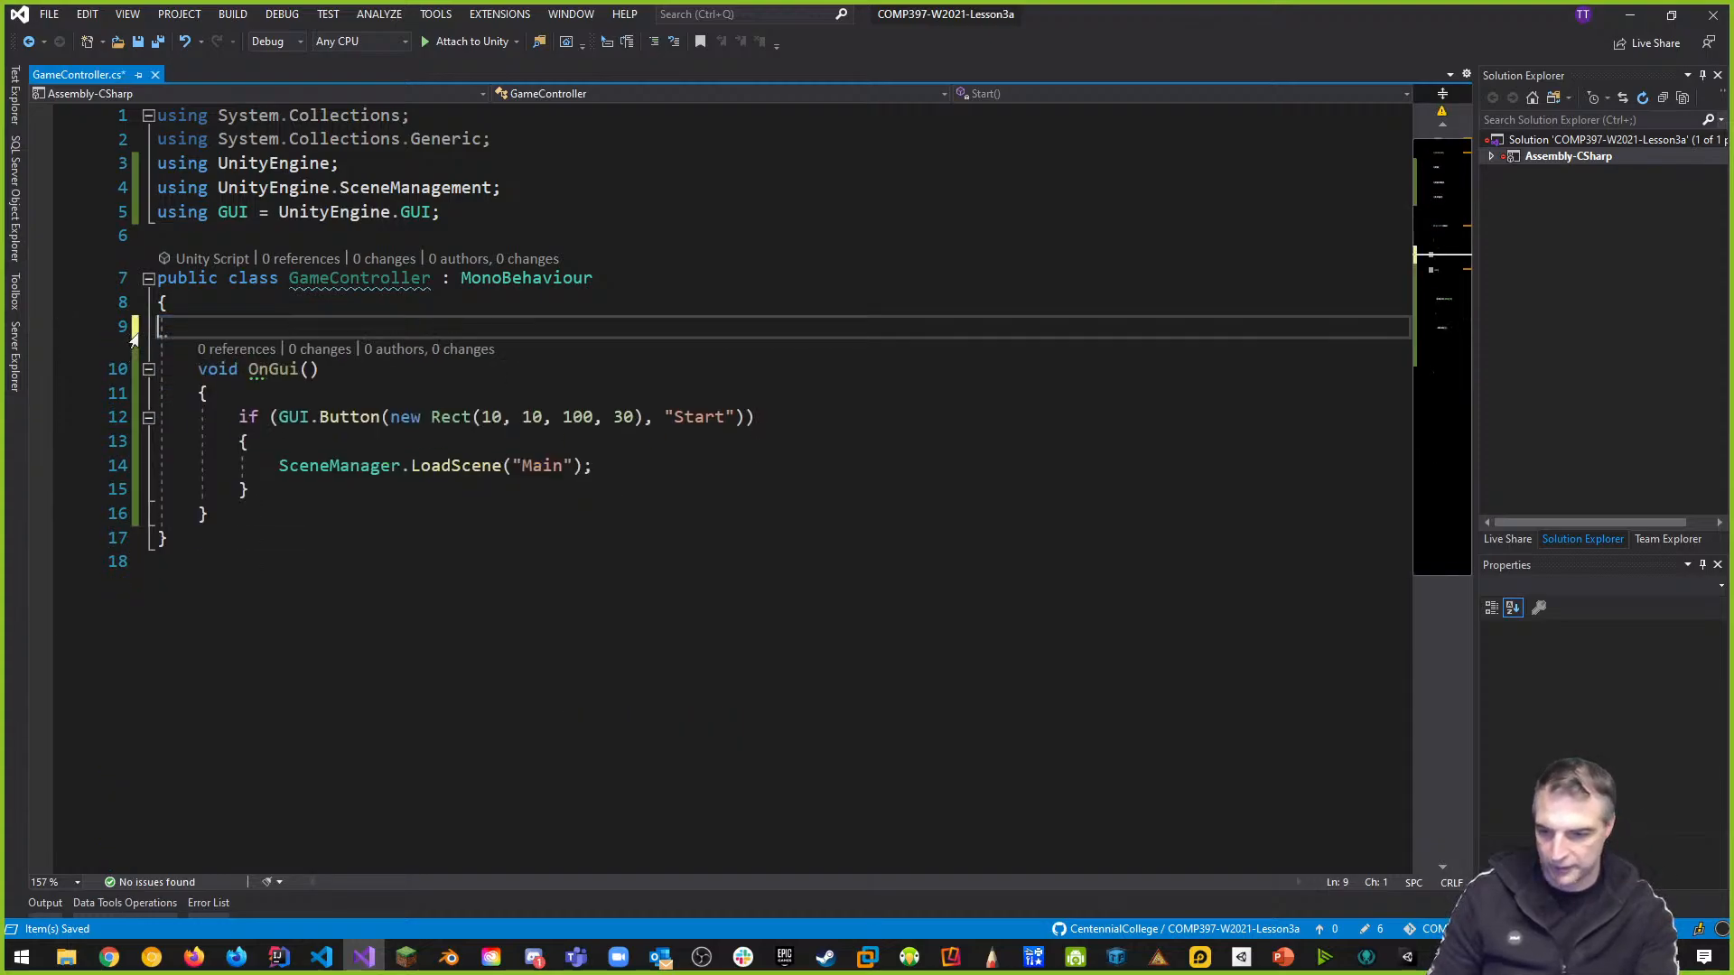
{"action": "key", "text": "Delete"}
{"action": "key", "text": "Delete"}
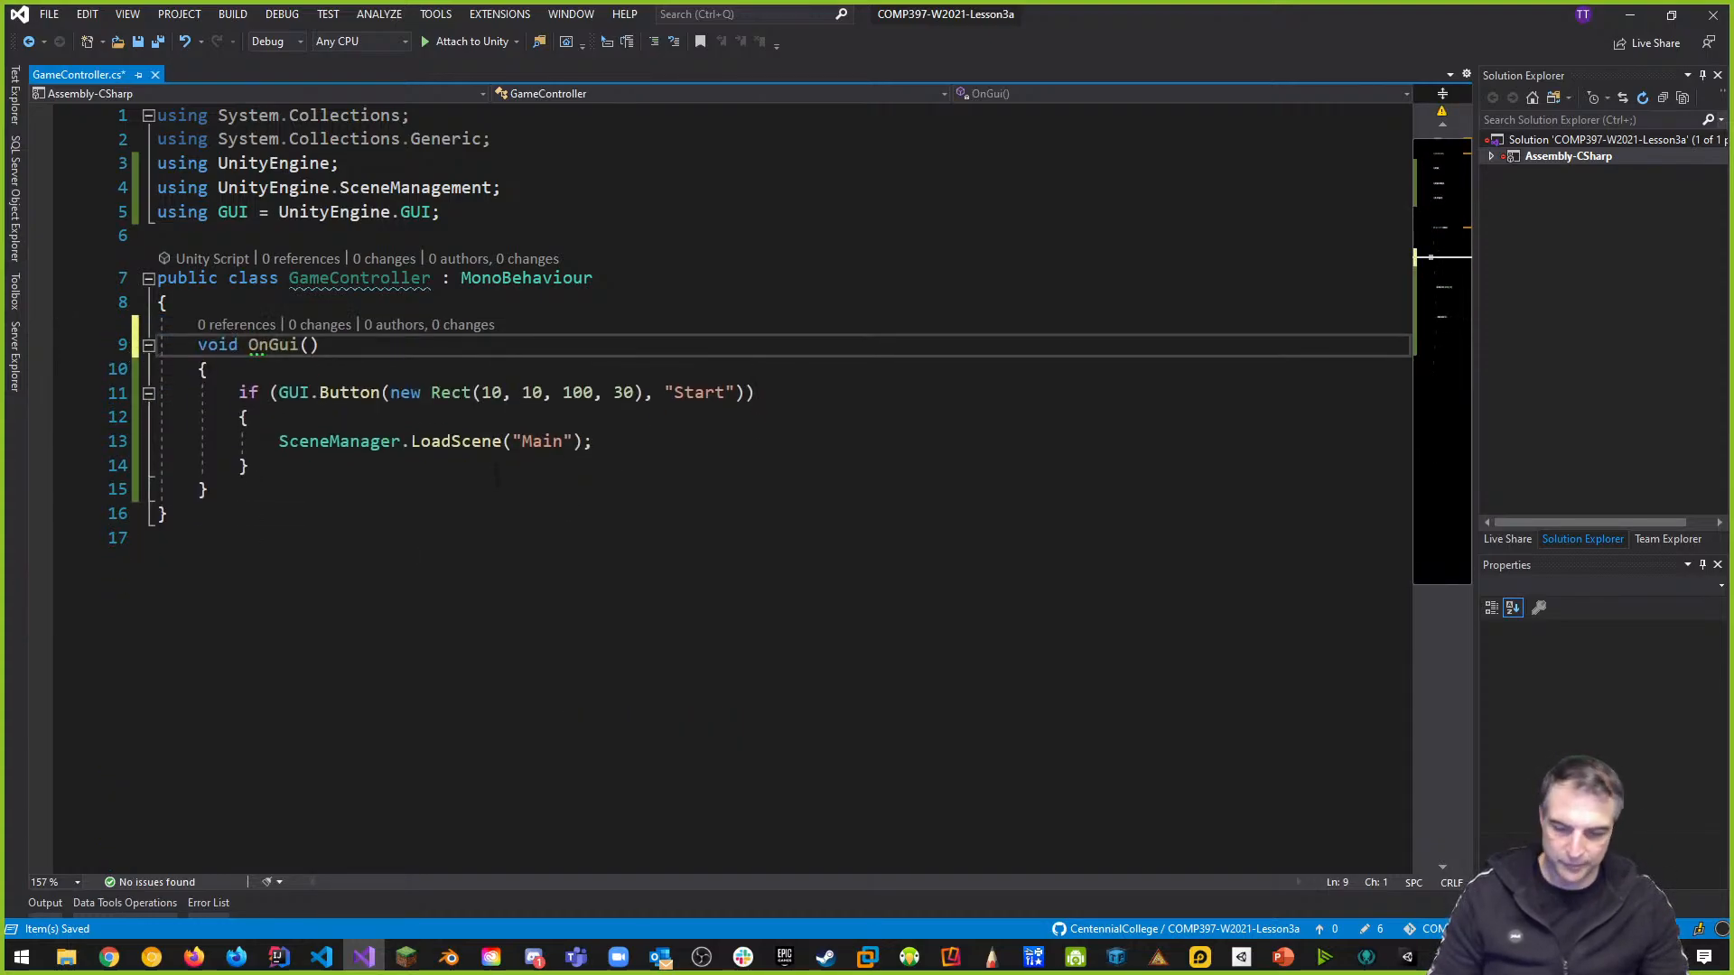
{"action": "key", "text": "ctrl+s"}
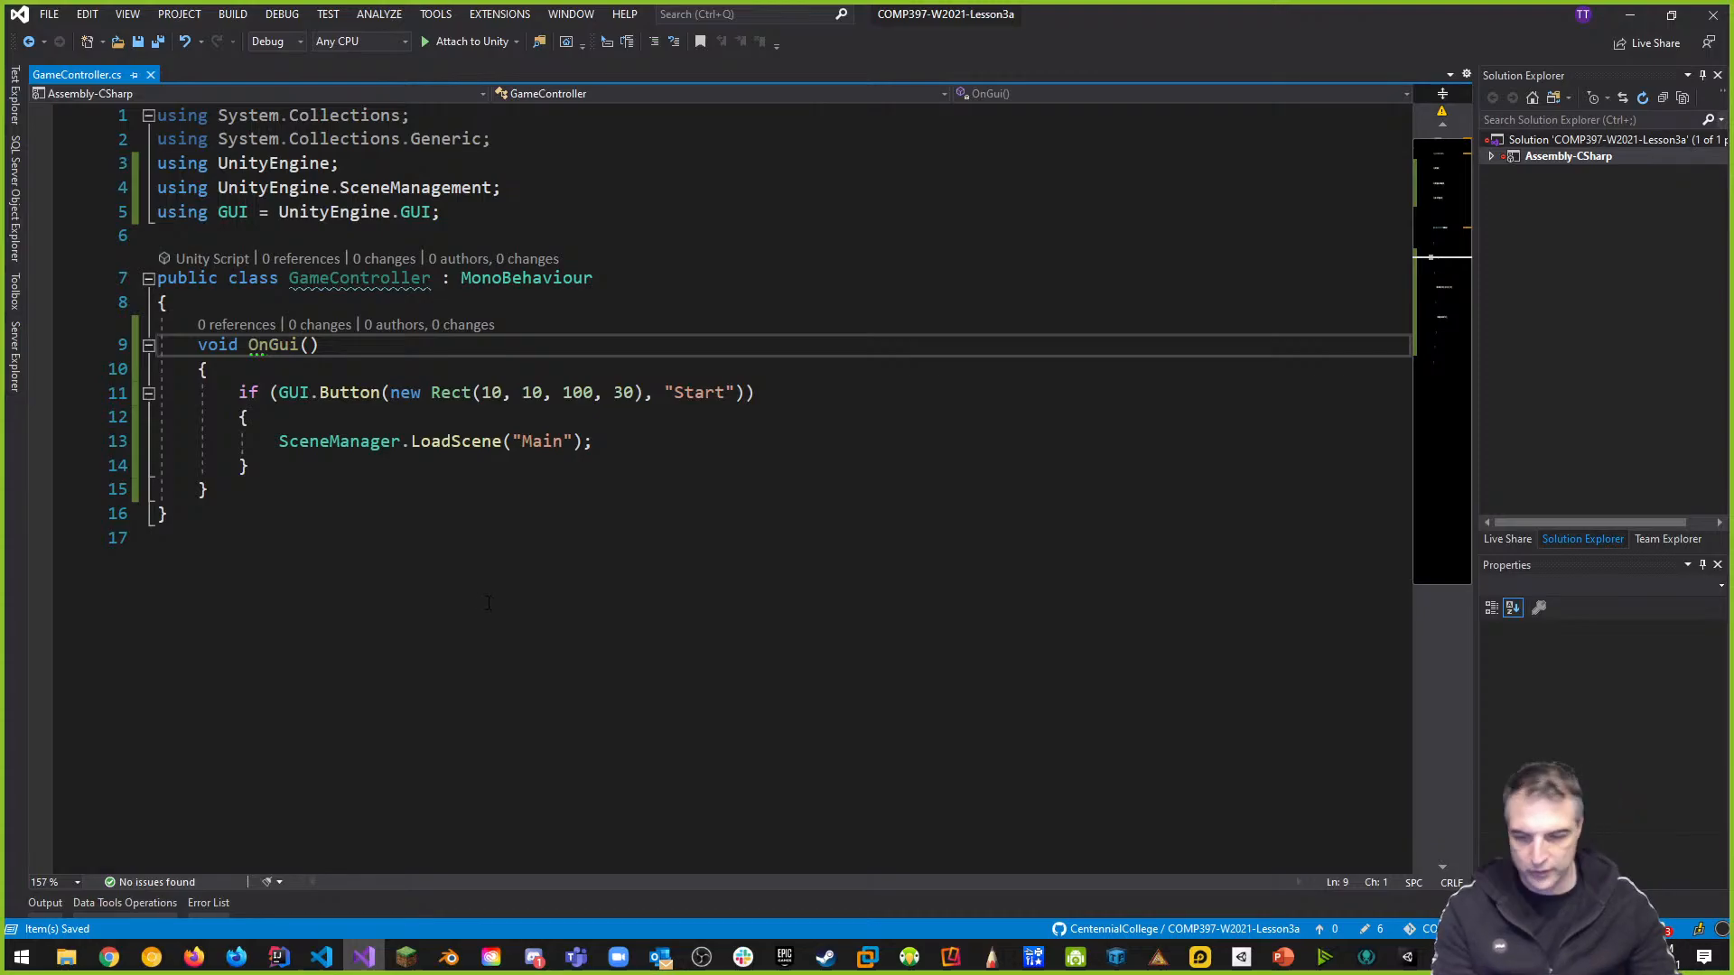
Switch to Unity, test the Start scene in play mode and stop it, then return to the GameController script in Visual Studio
{"action": "key", "text": "alt+Tab"}
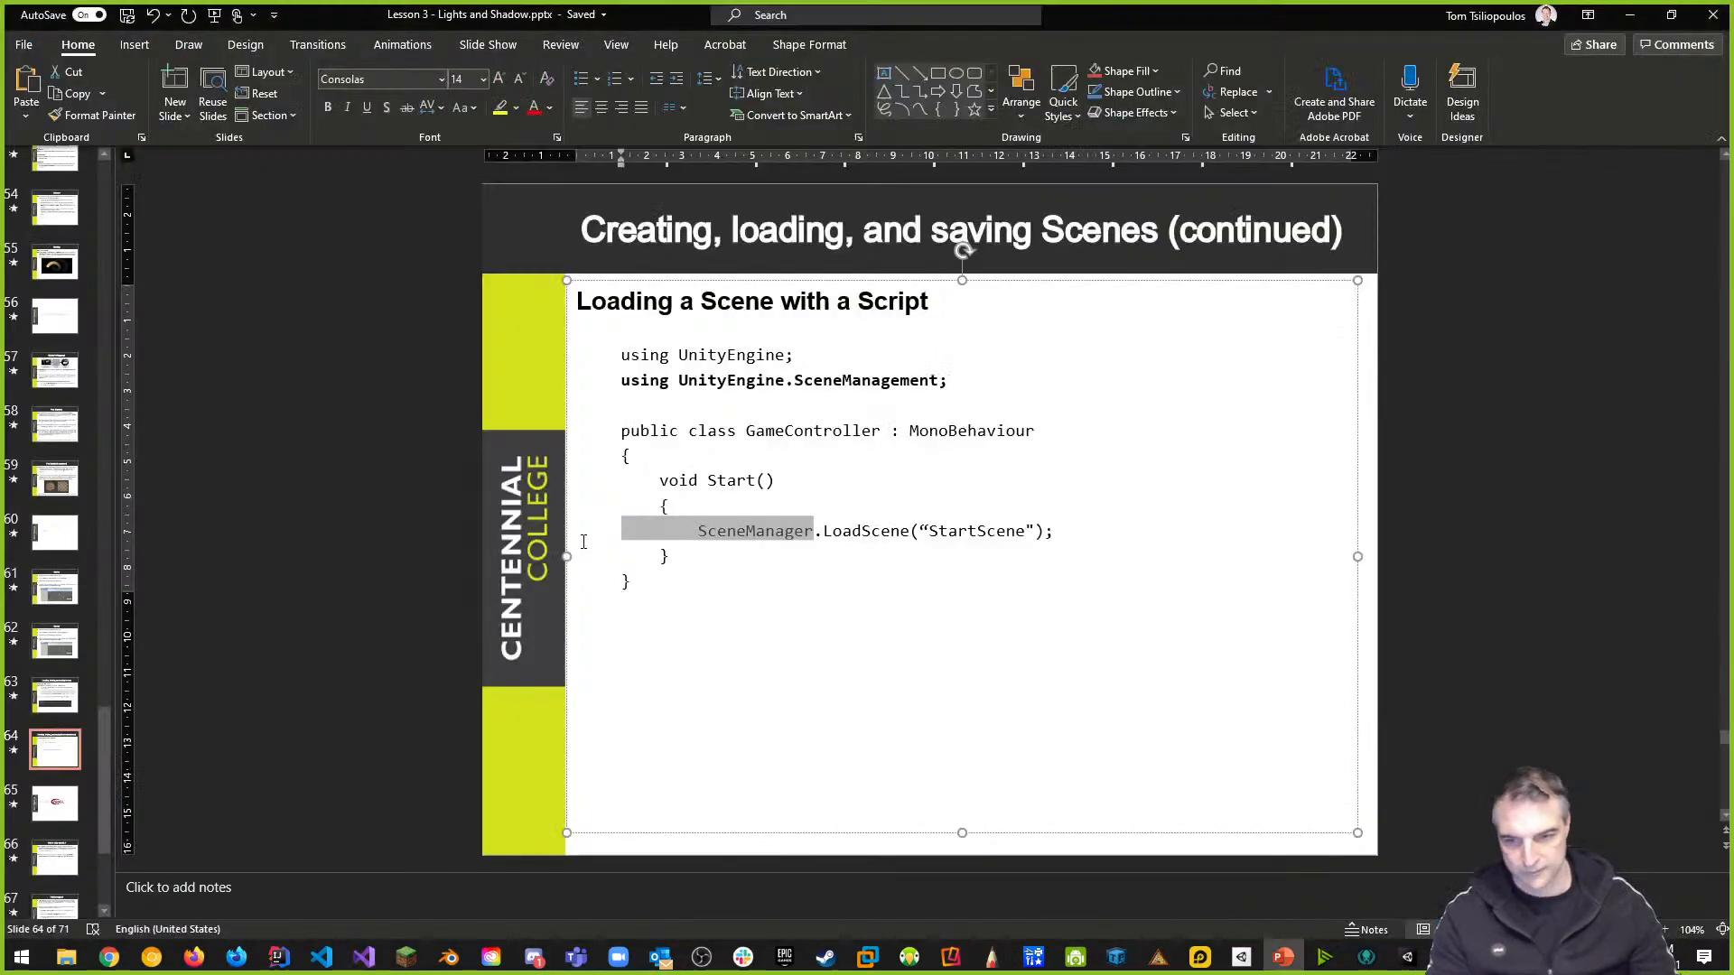
{"action": "left_click", "coordinate": [1407, 957]}
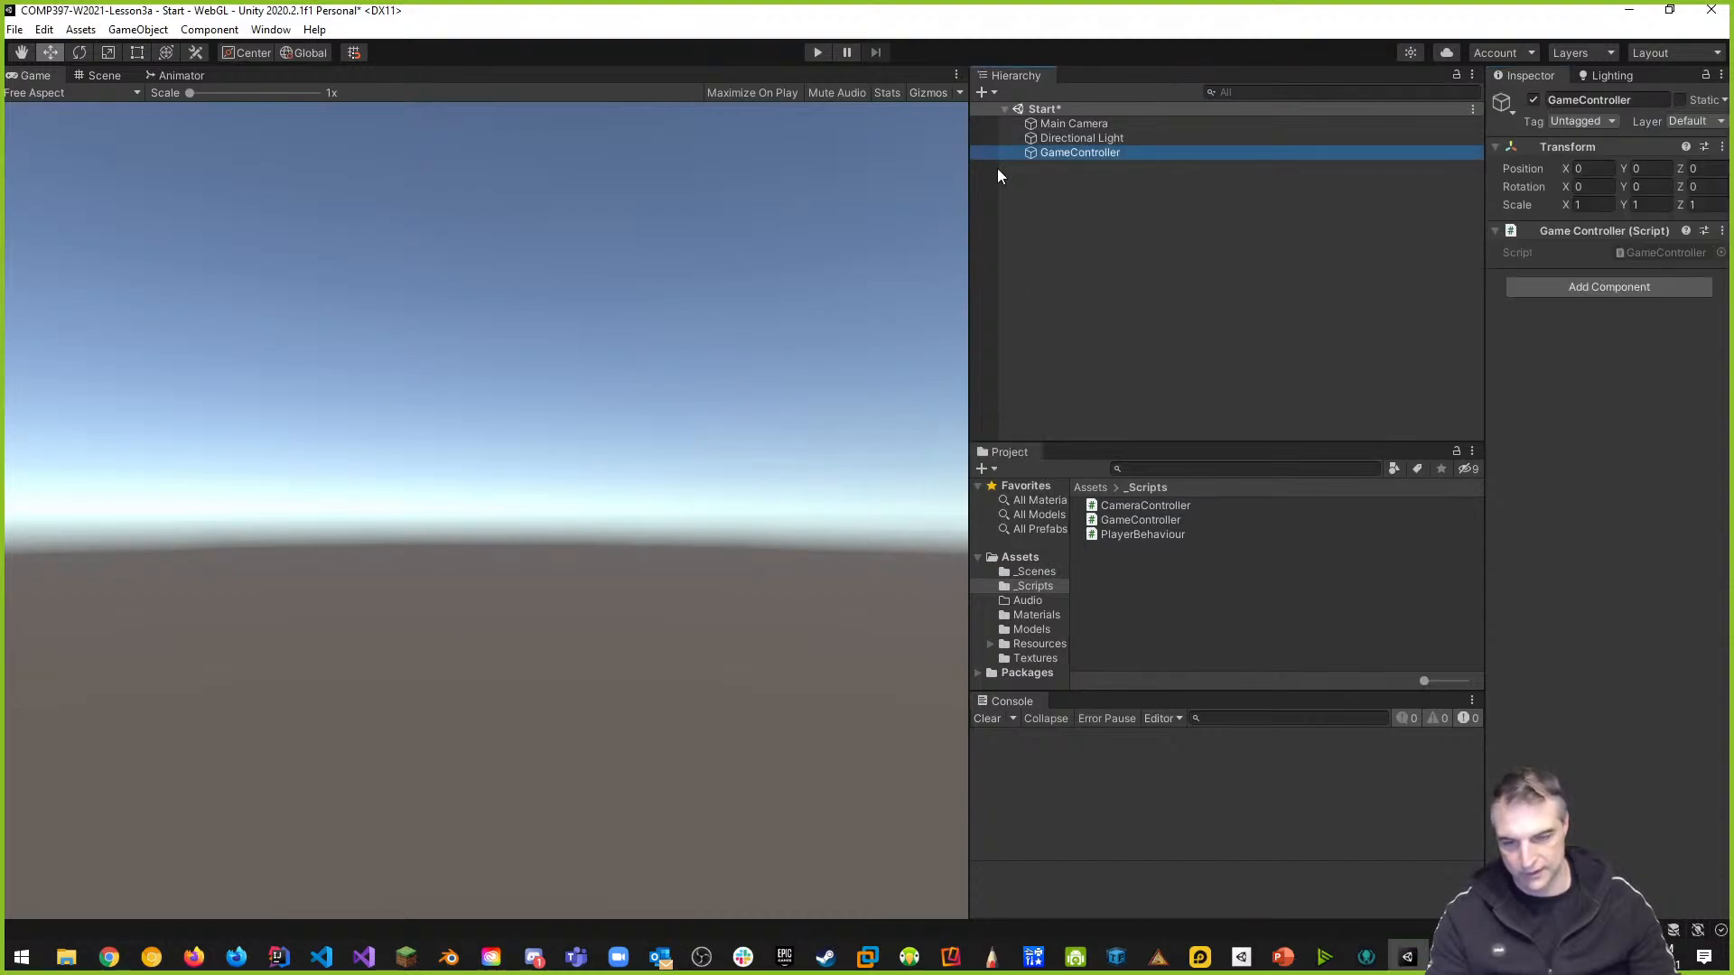
{"action": "left_click", "coordinate": [819, 56]}
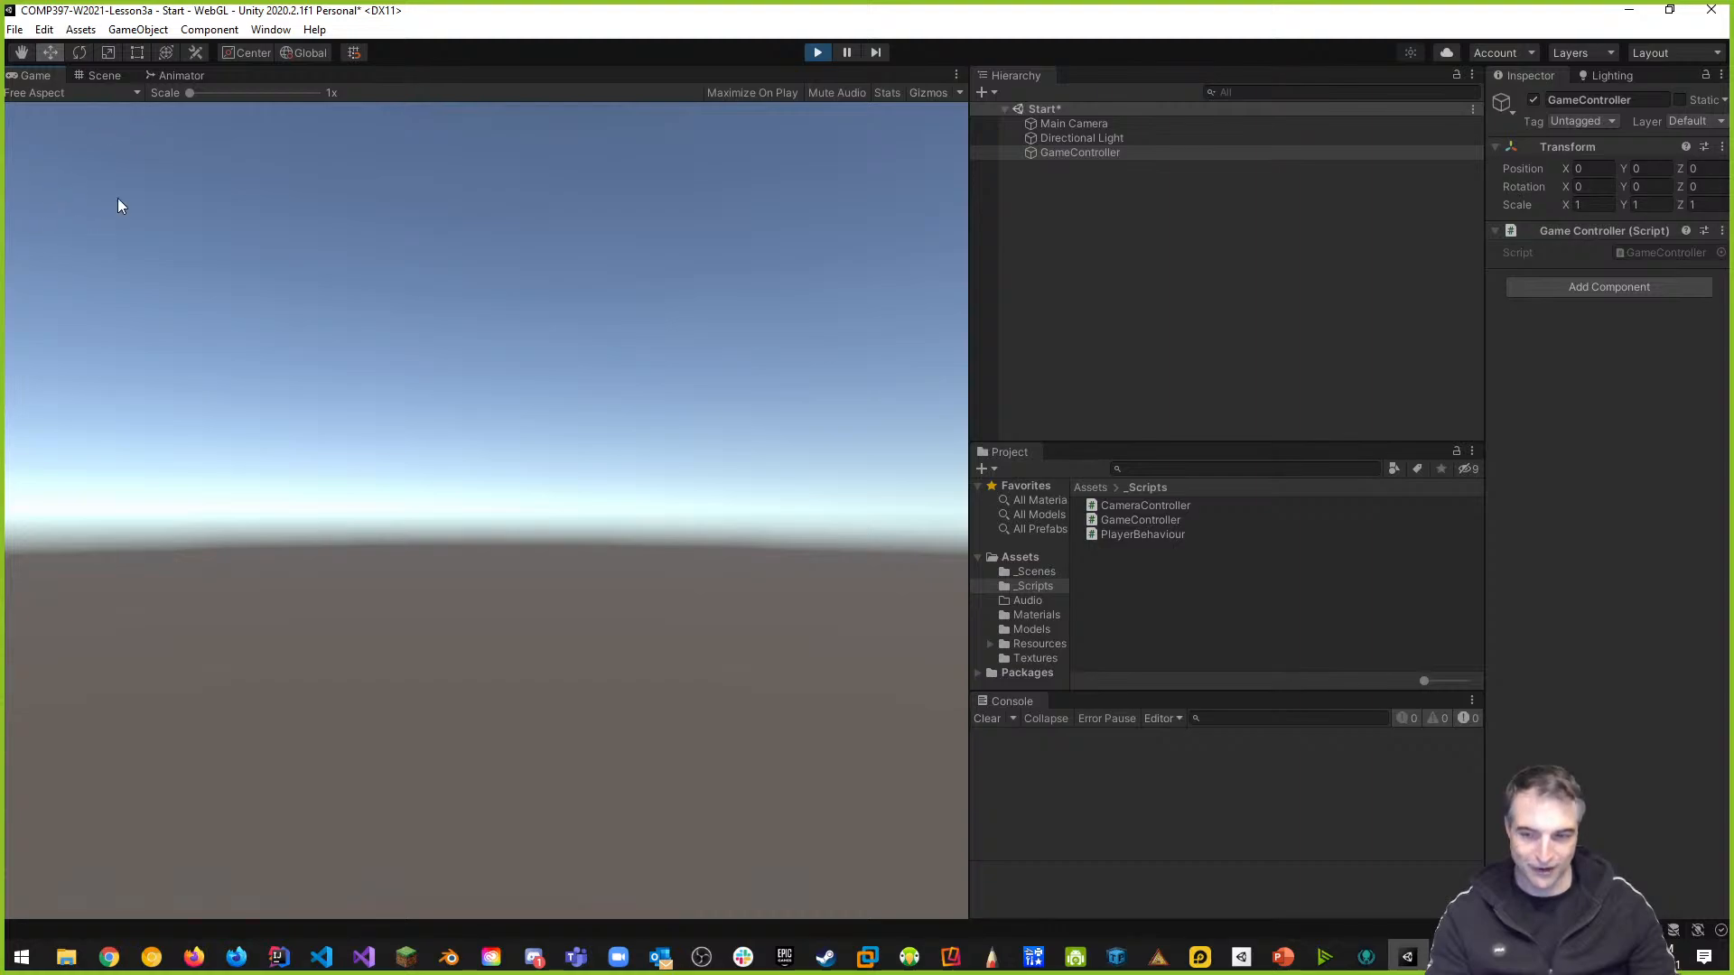
{"action": "left_click", "coordinate": [103, 76]}
{"action": "left_click", "coordinate": [34, 76]}
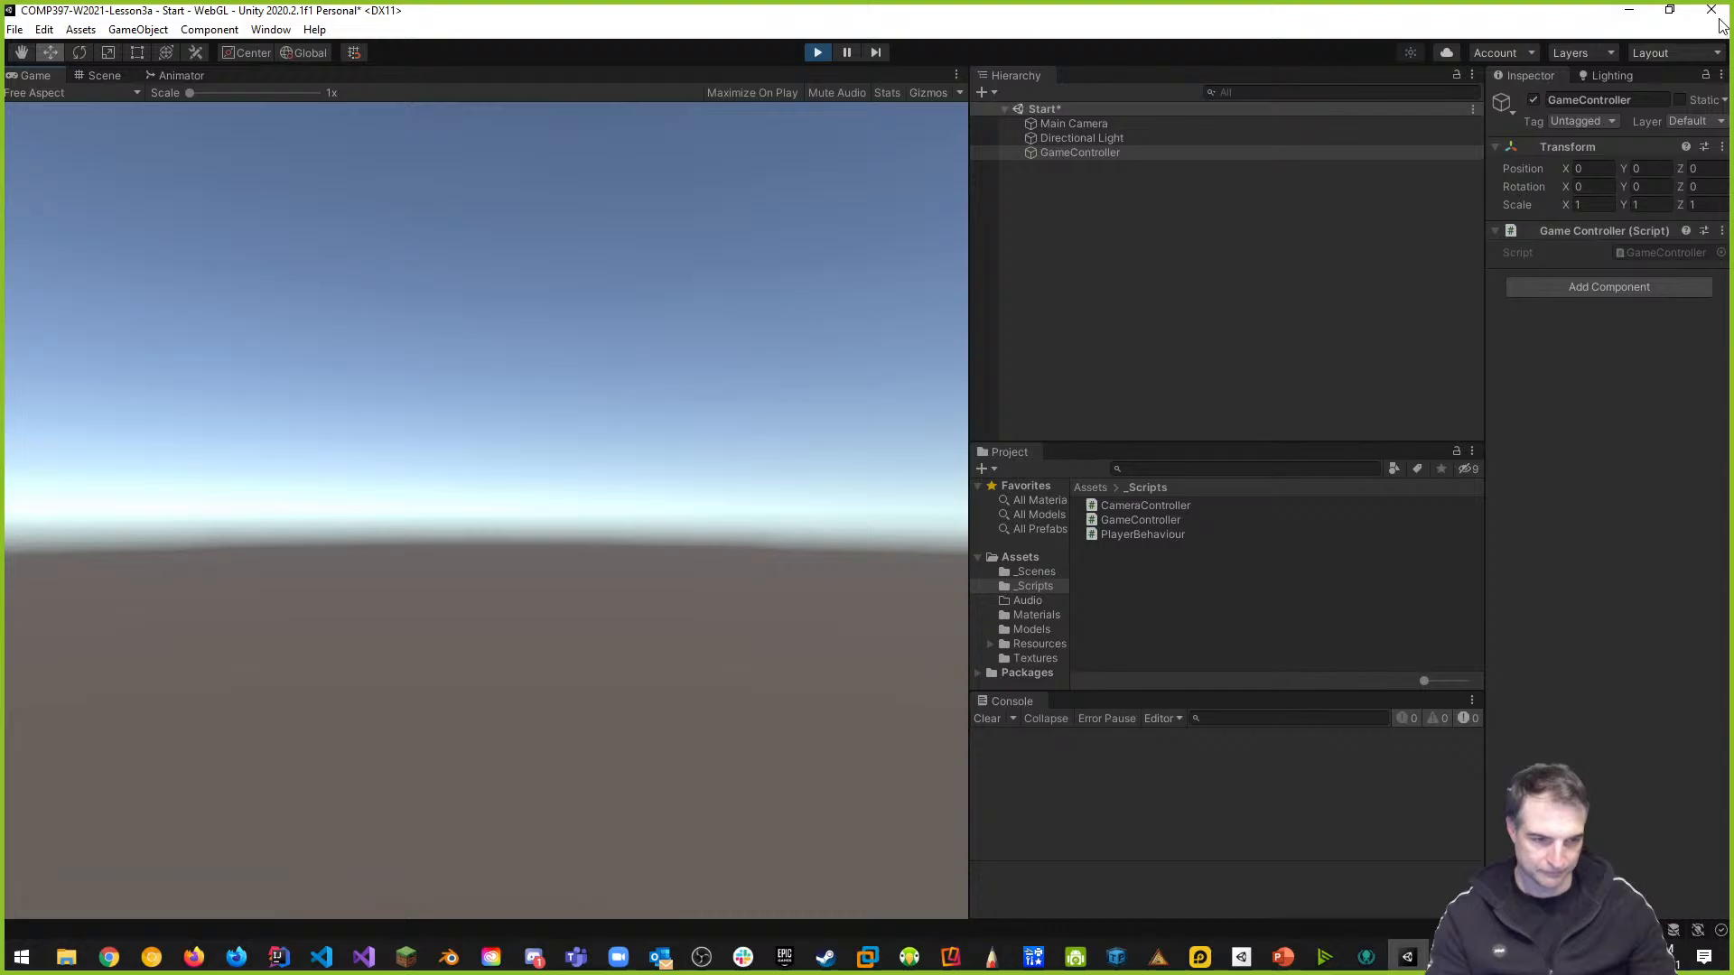
{"action": "key", "text": "ctrl+p"}
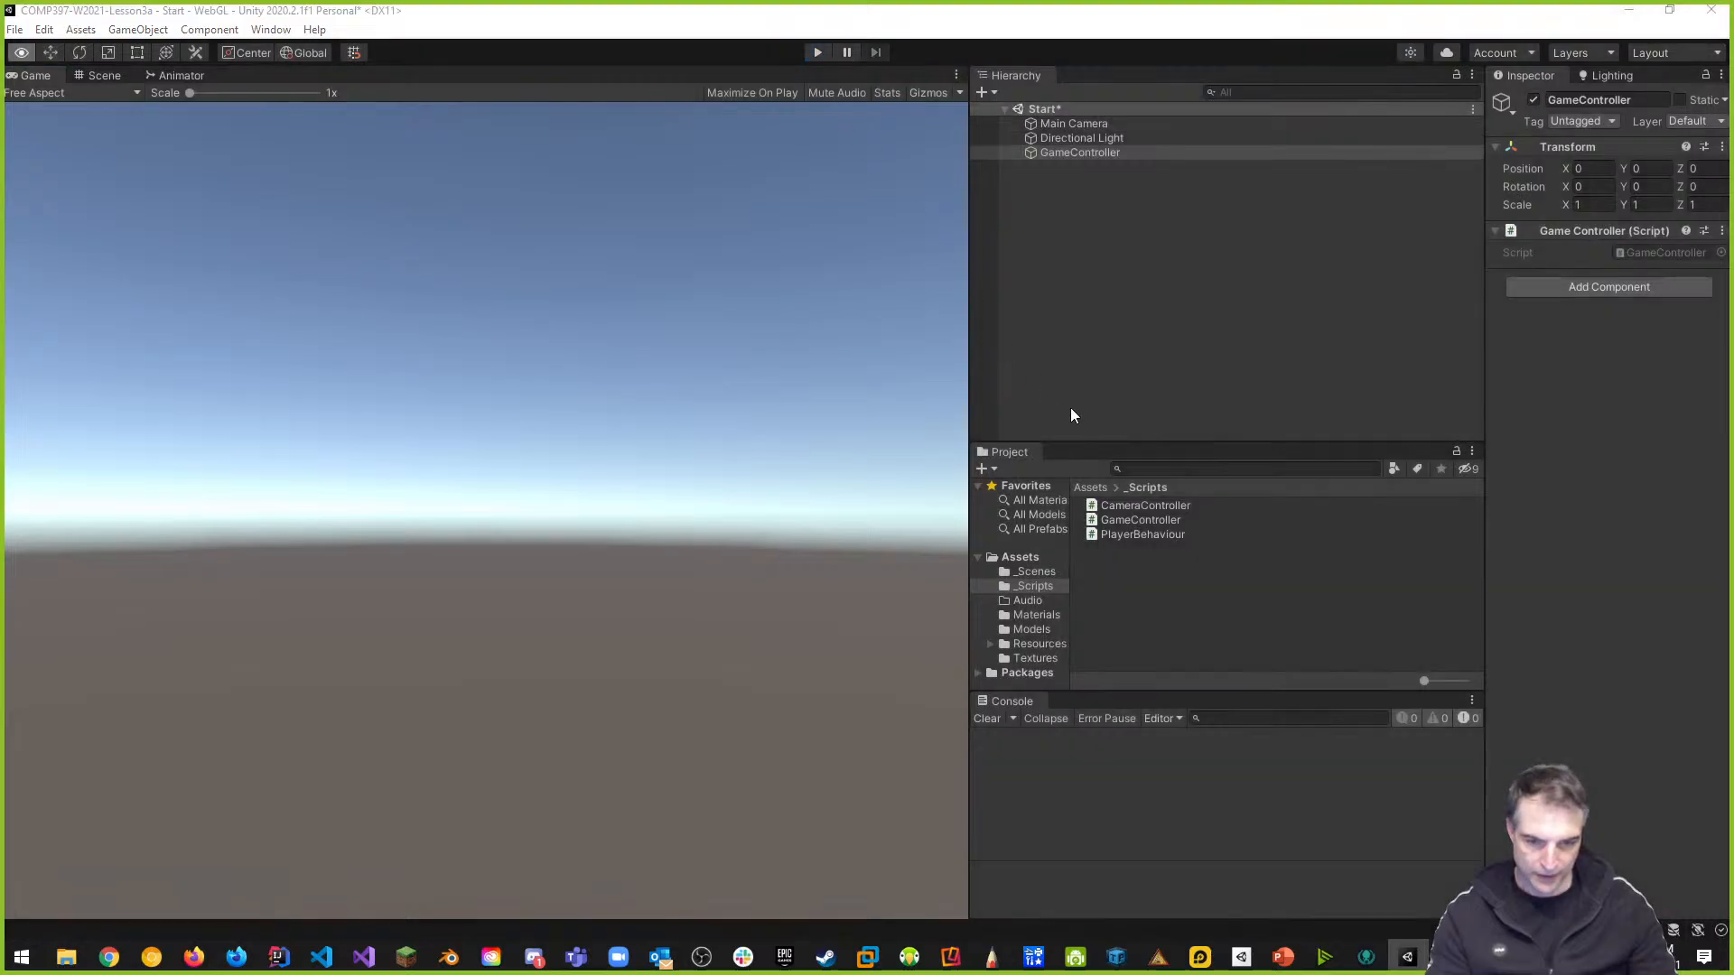
{"action": "key", "text": "alt+Tab"}
{"action": "key", "text": "alt+Tab"}
{"action": "key", "text": "alt+Tab"}
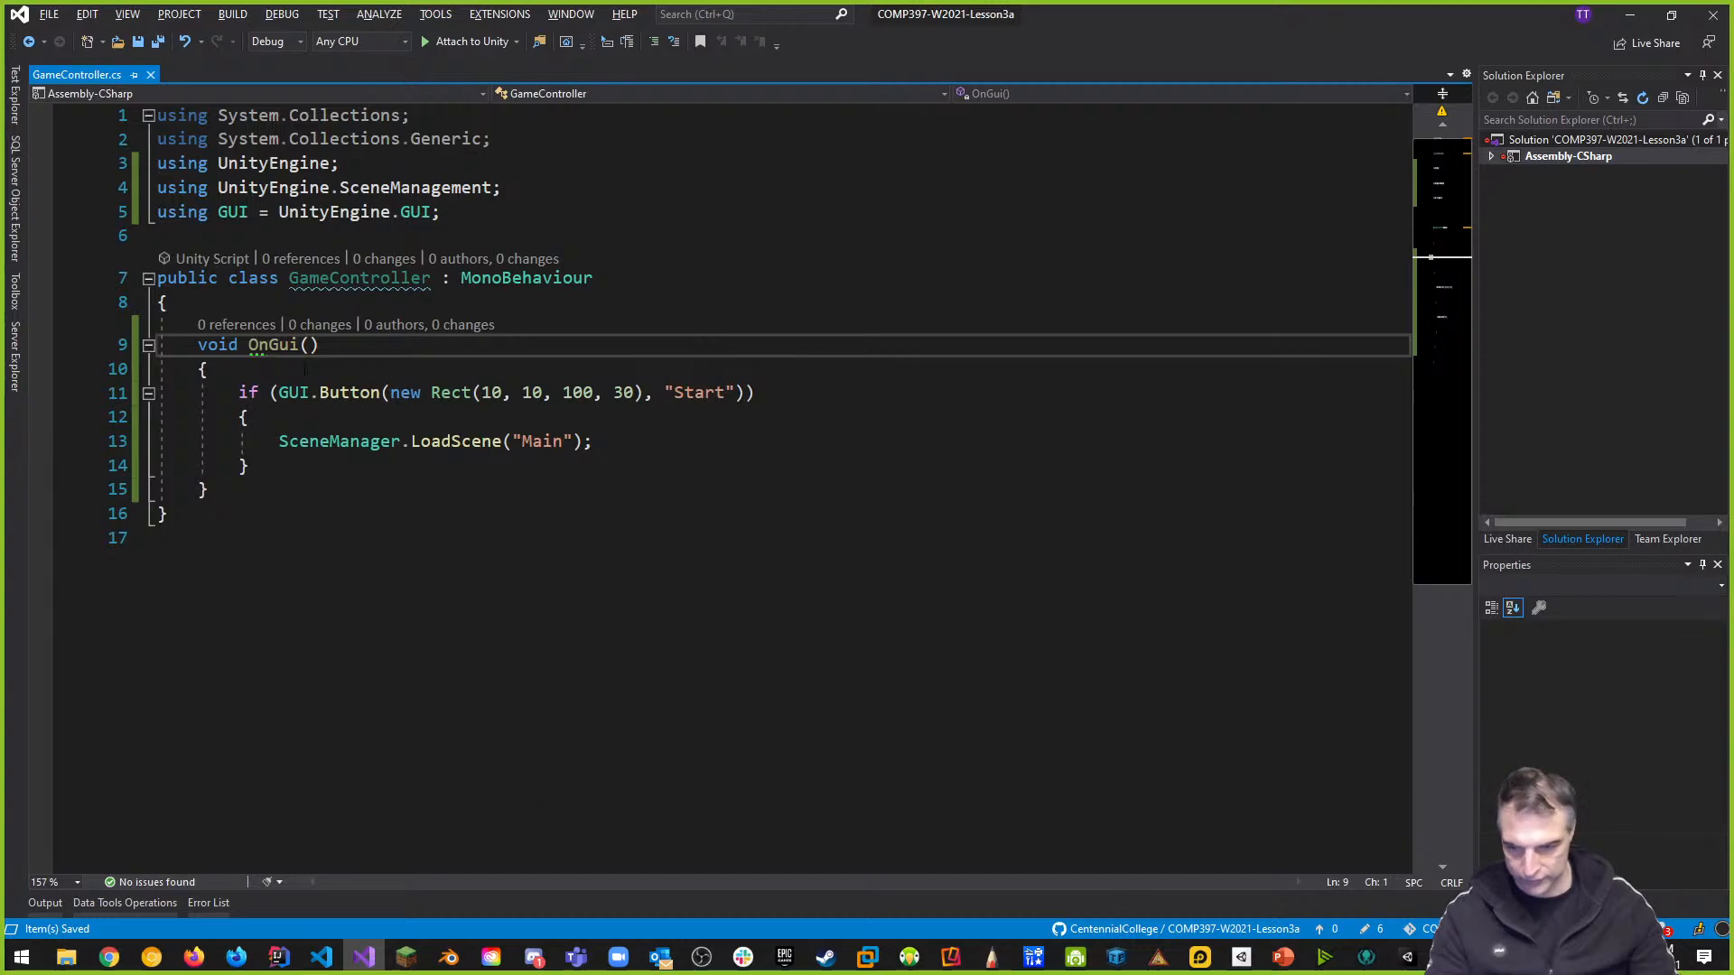
Switch to Chrome and search the web in a new tab for "unity ongui"
{"action": "mouse_move", "coordinate": [279, 346]}
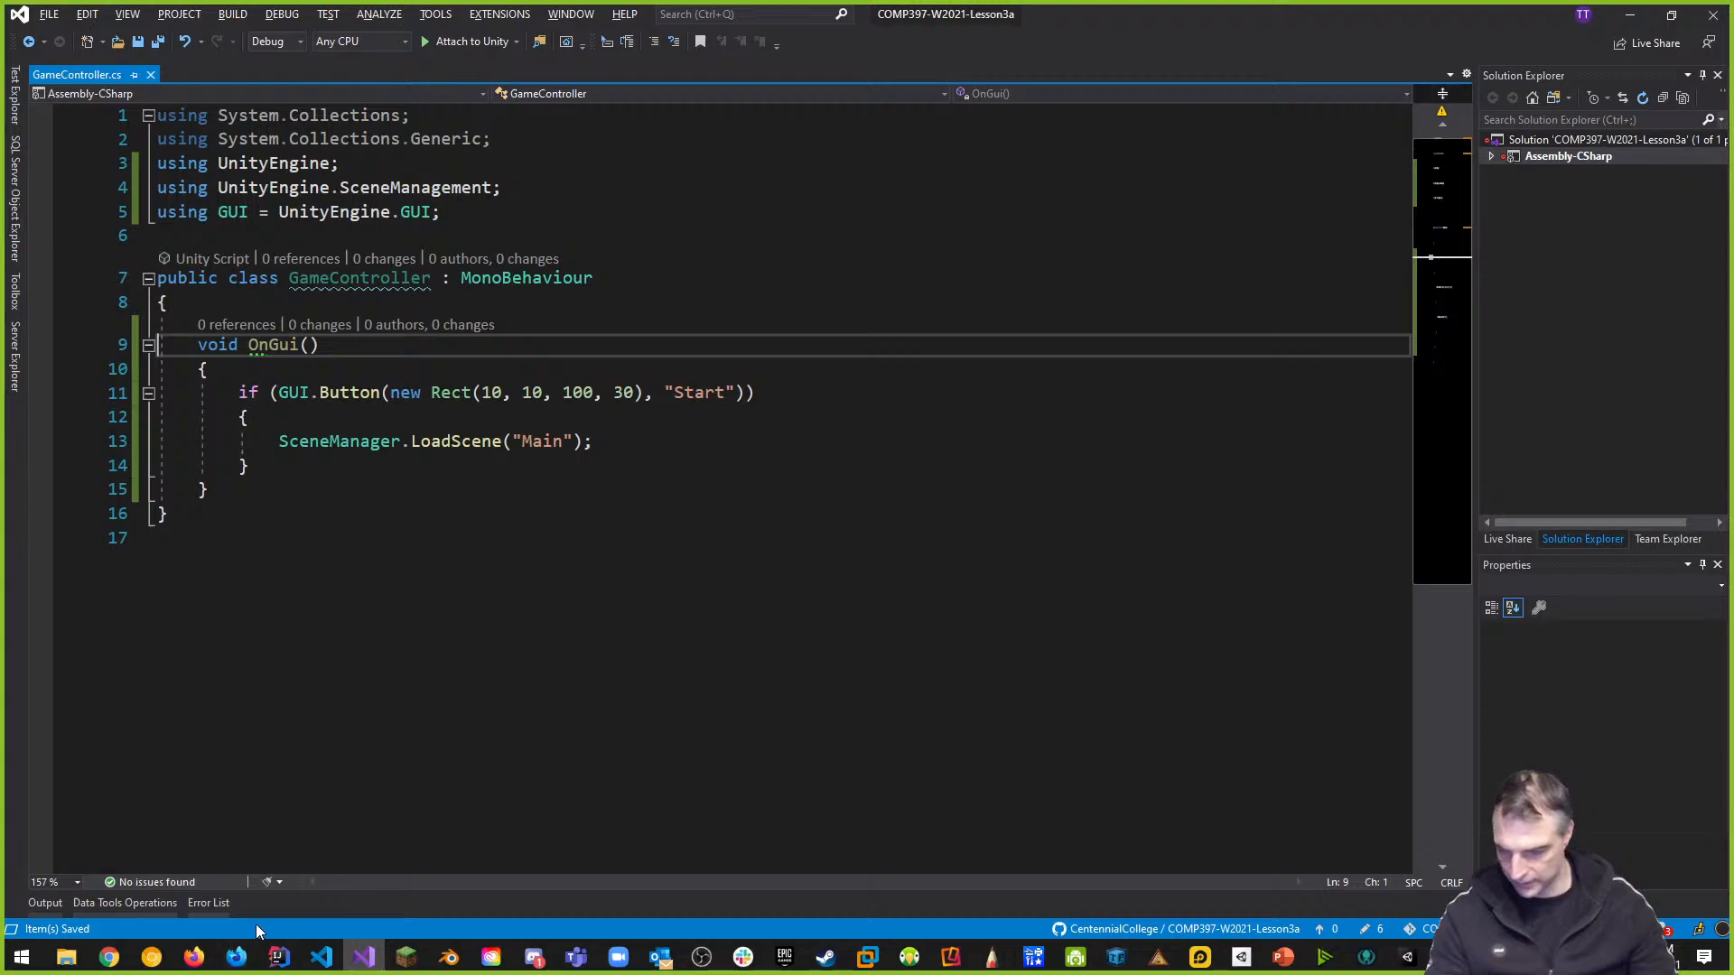
{"action": "left_click", "coordinate": [102, 963]}
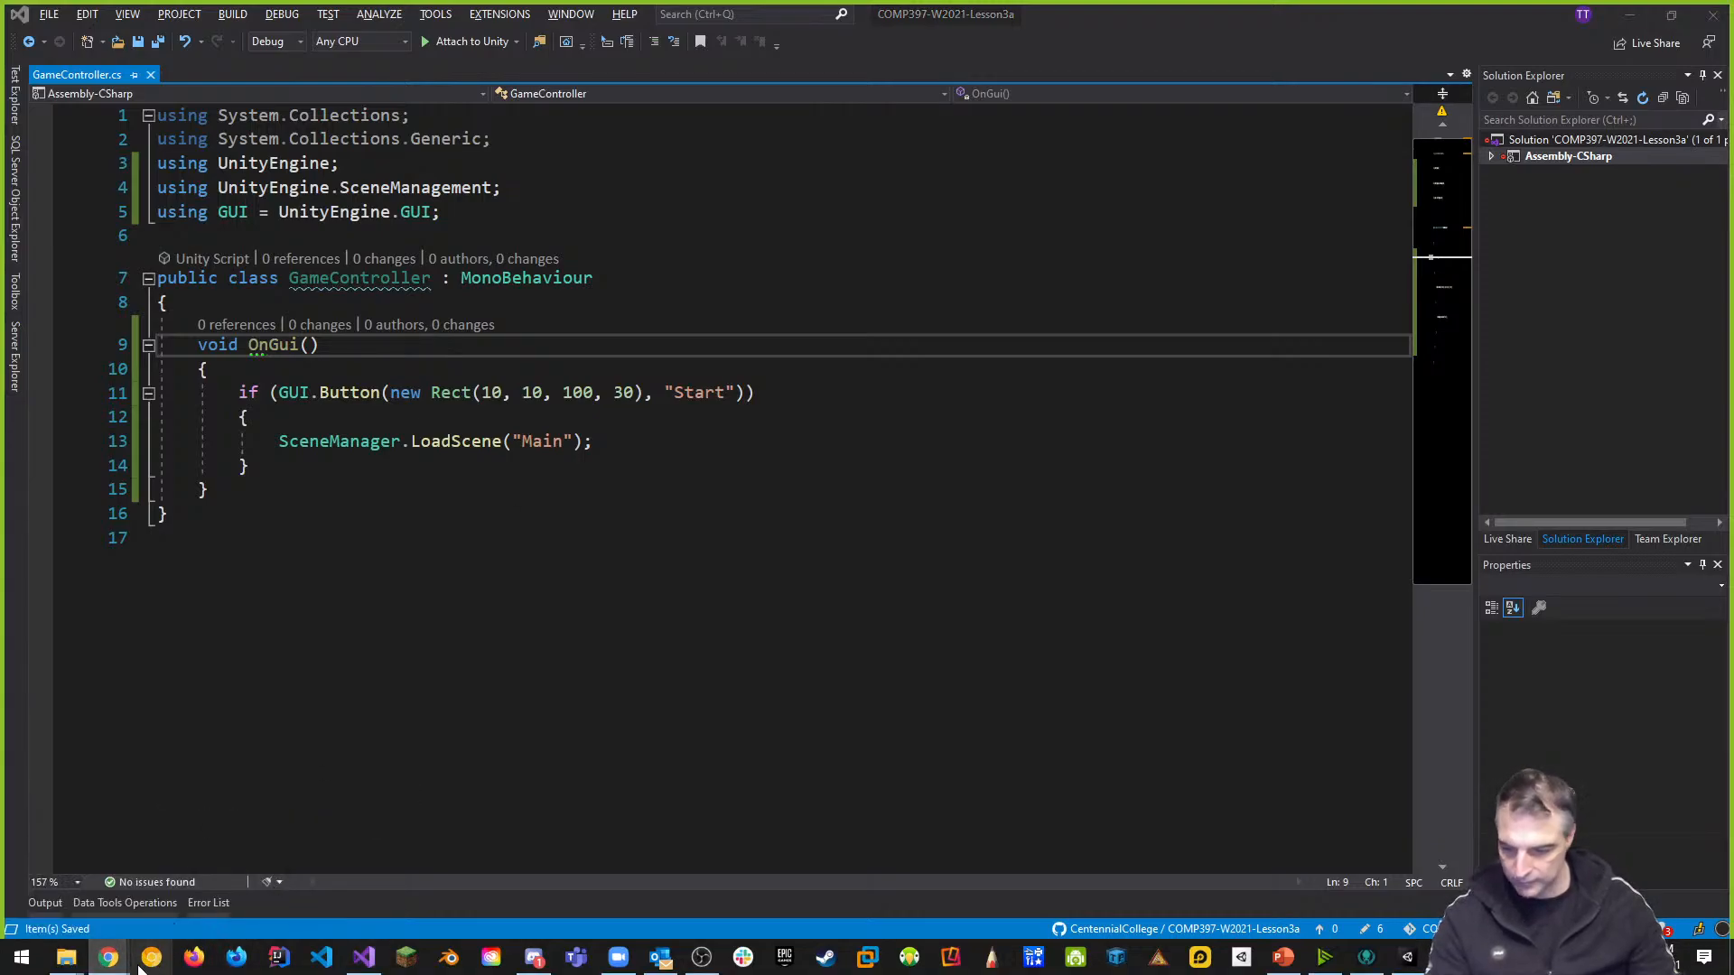
{"action": "mouse_move", "coordinate": [114, 967]}
{"action": "left_click", "coordinate": [127, 895]}
{"action": "left_click", "coordinate": [892, 15]}
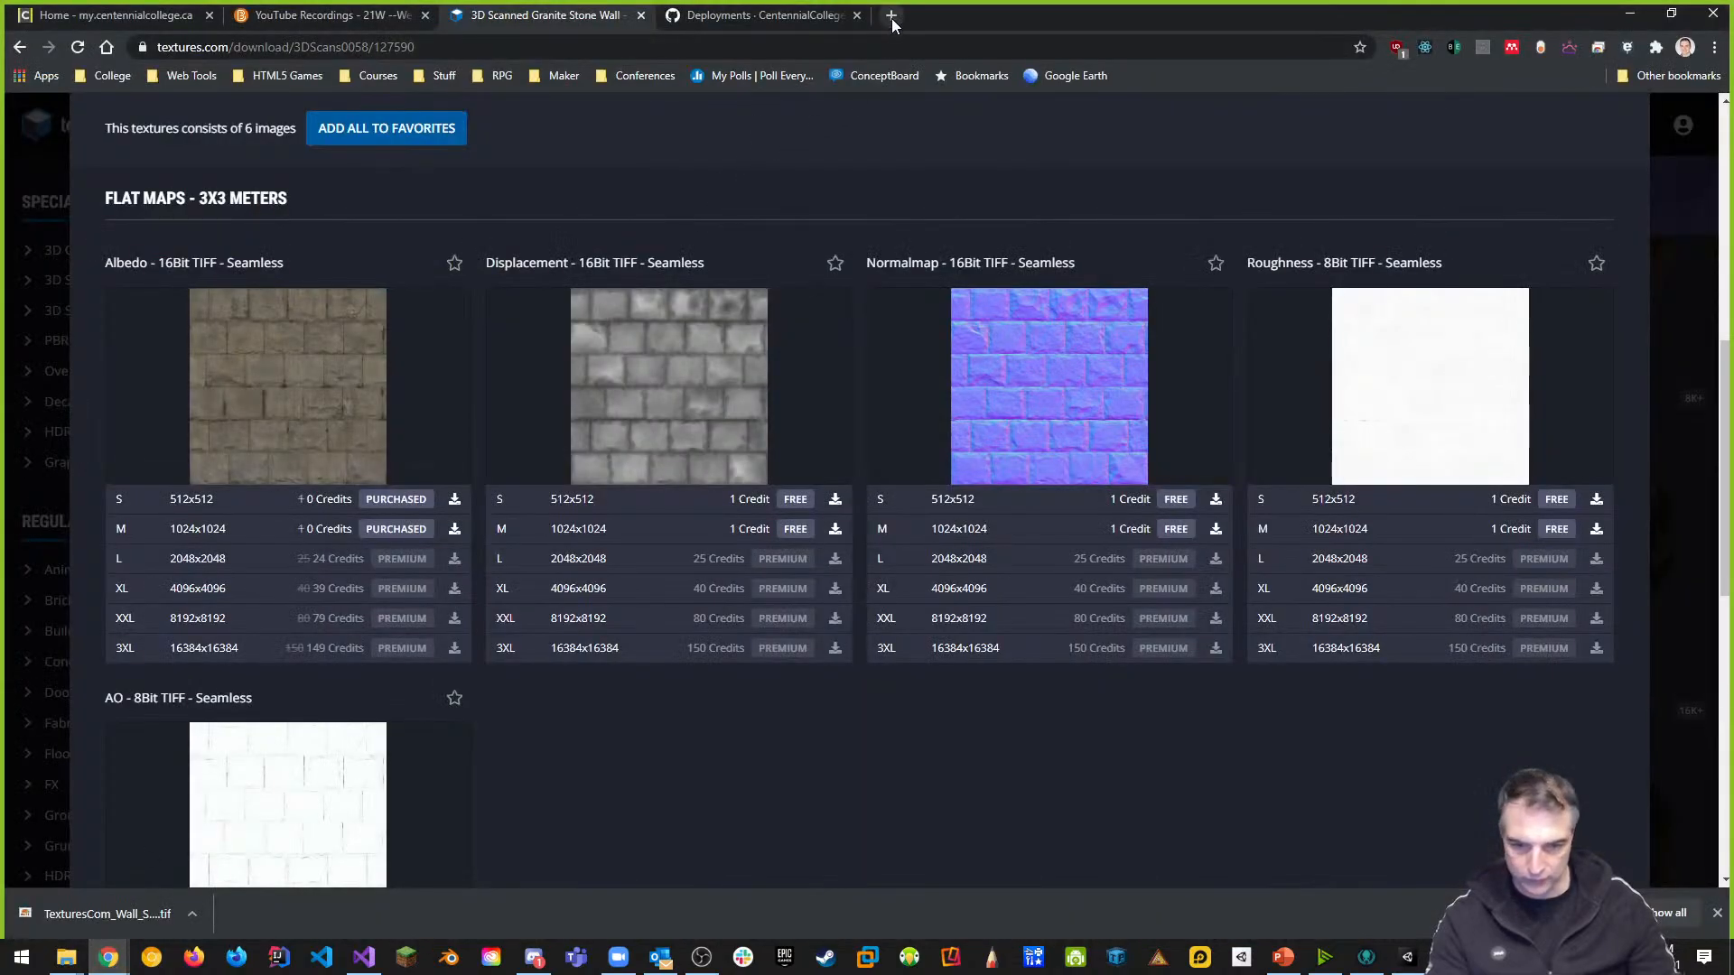
{"action": "type", "text": "unity ongui"}
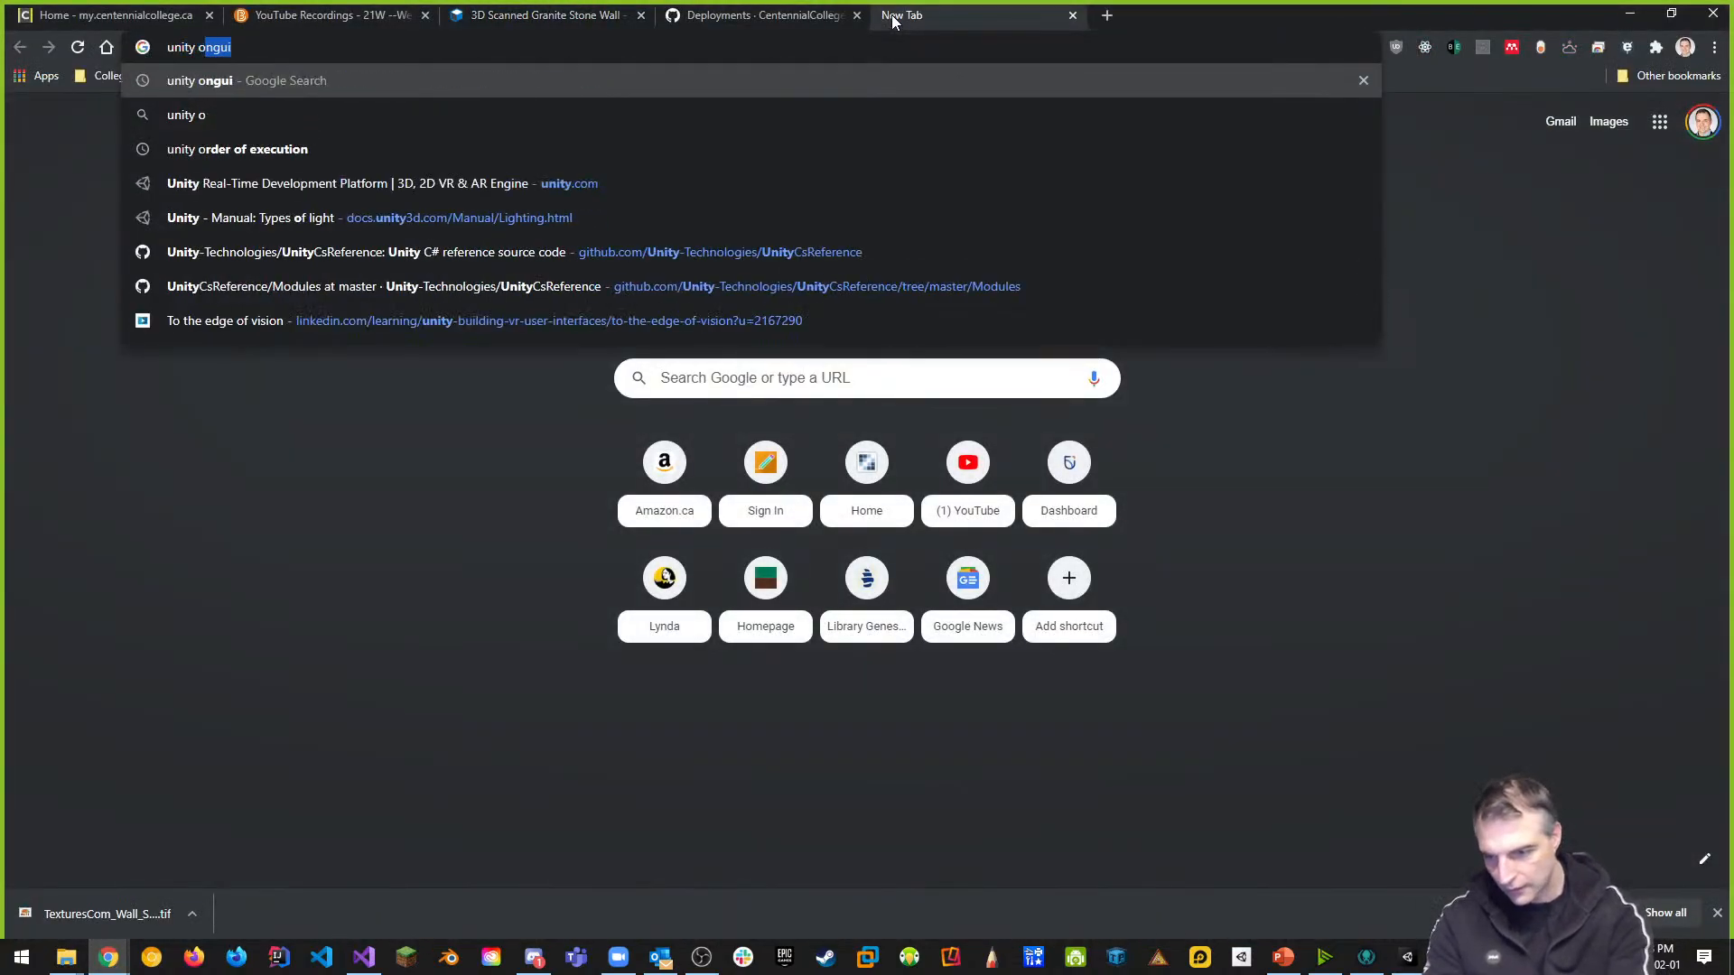
{"action": "key", "text": "Return"}
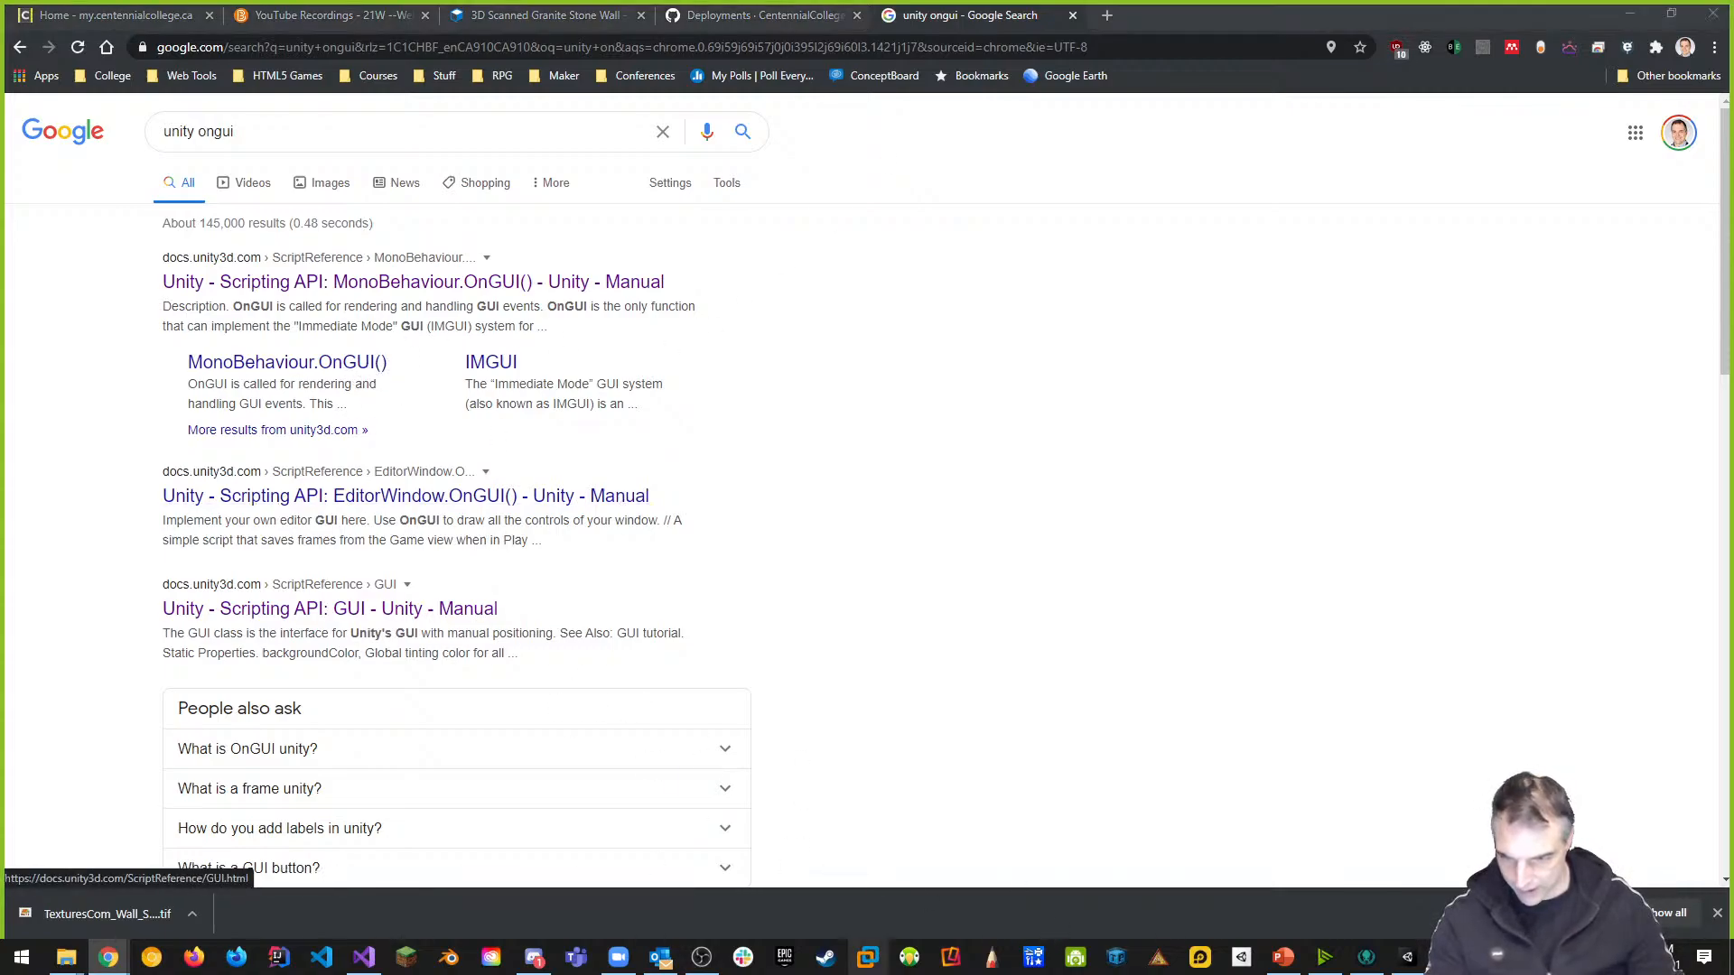
Reopen the GameController script from Unity, rename the OnGui method to OnGUI and save the script
{"action": "left_click", "coordinate": [1407, 957]}
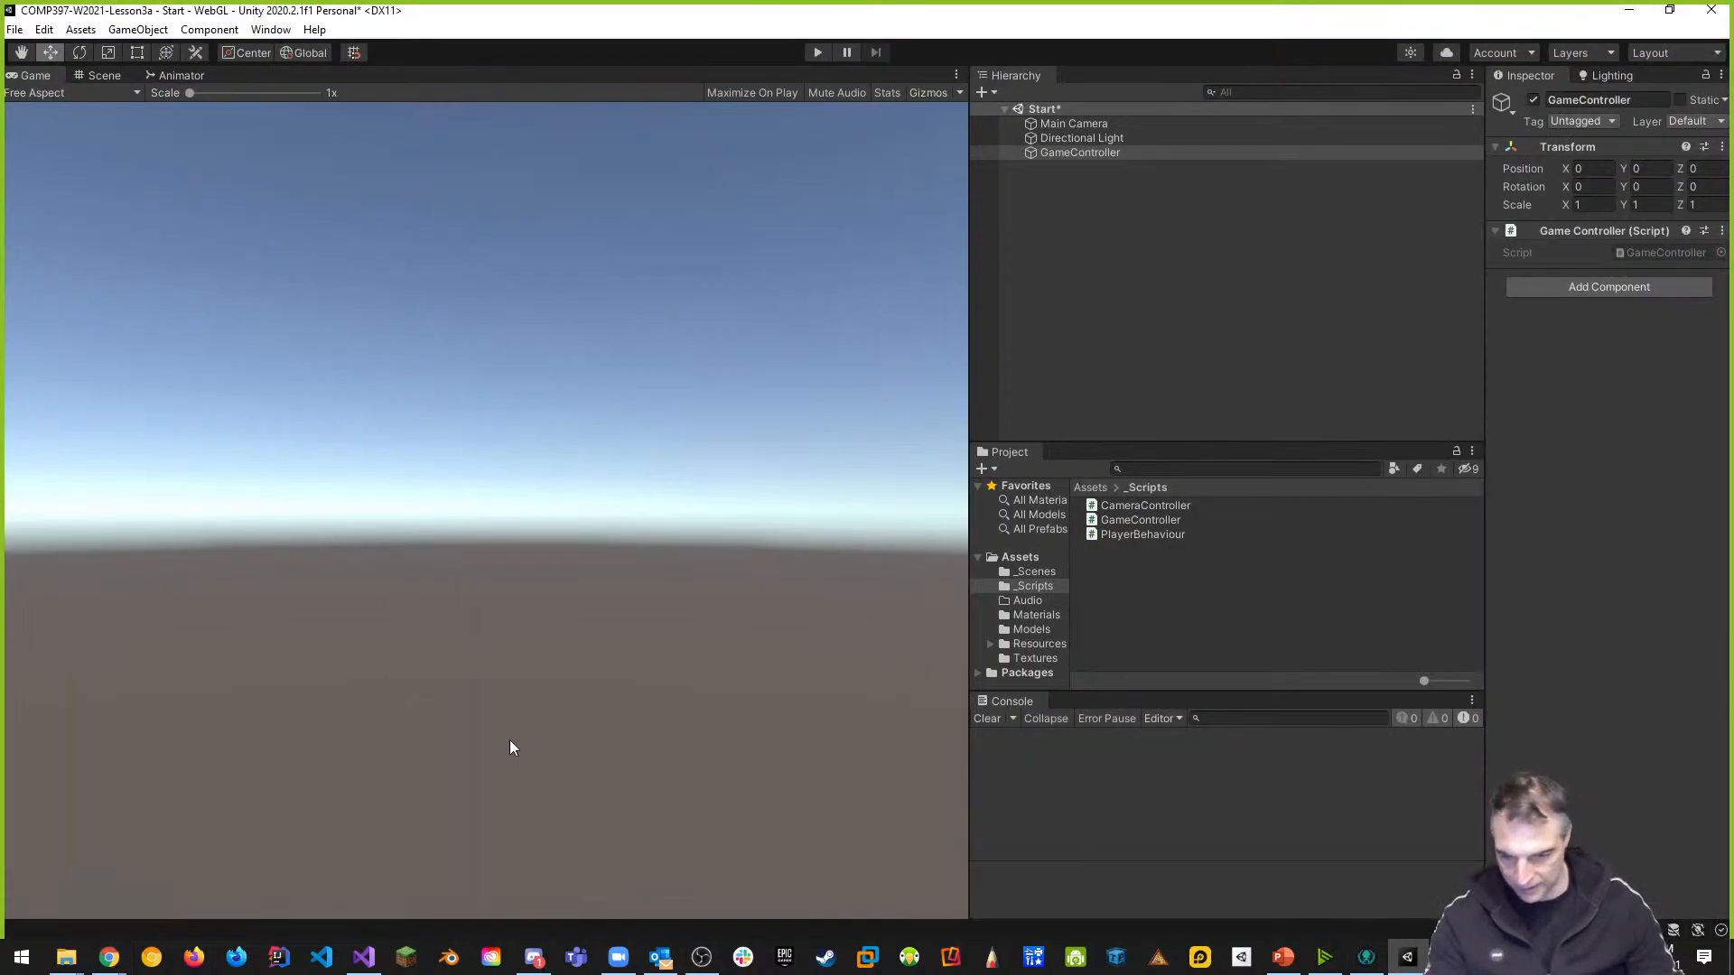
{"action": "double_click", "coordinate": [1163, 517]}
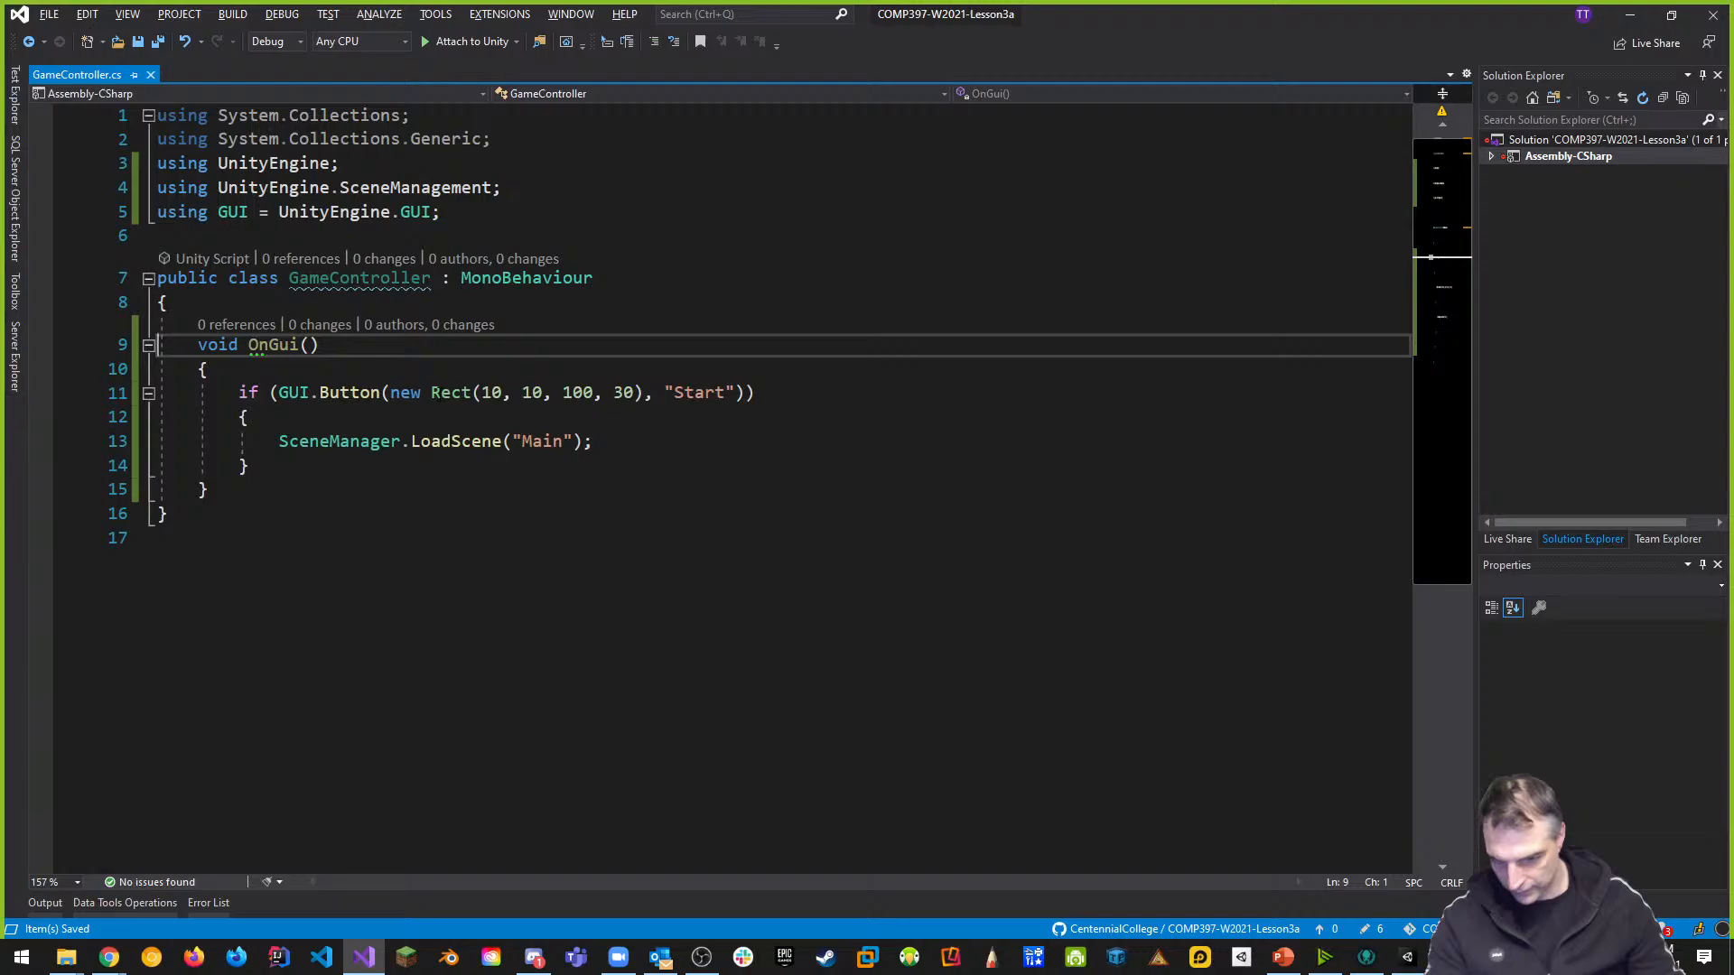
{"action": "left_click", "coordinate": [301, 347]}
{"action": "key", "text": "BackSpace"}
{"action": "key", "text": "BackSpace"}
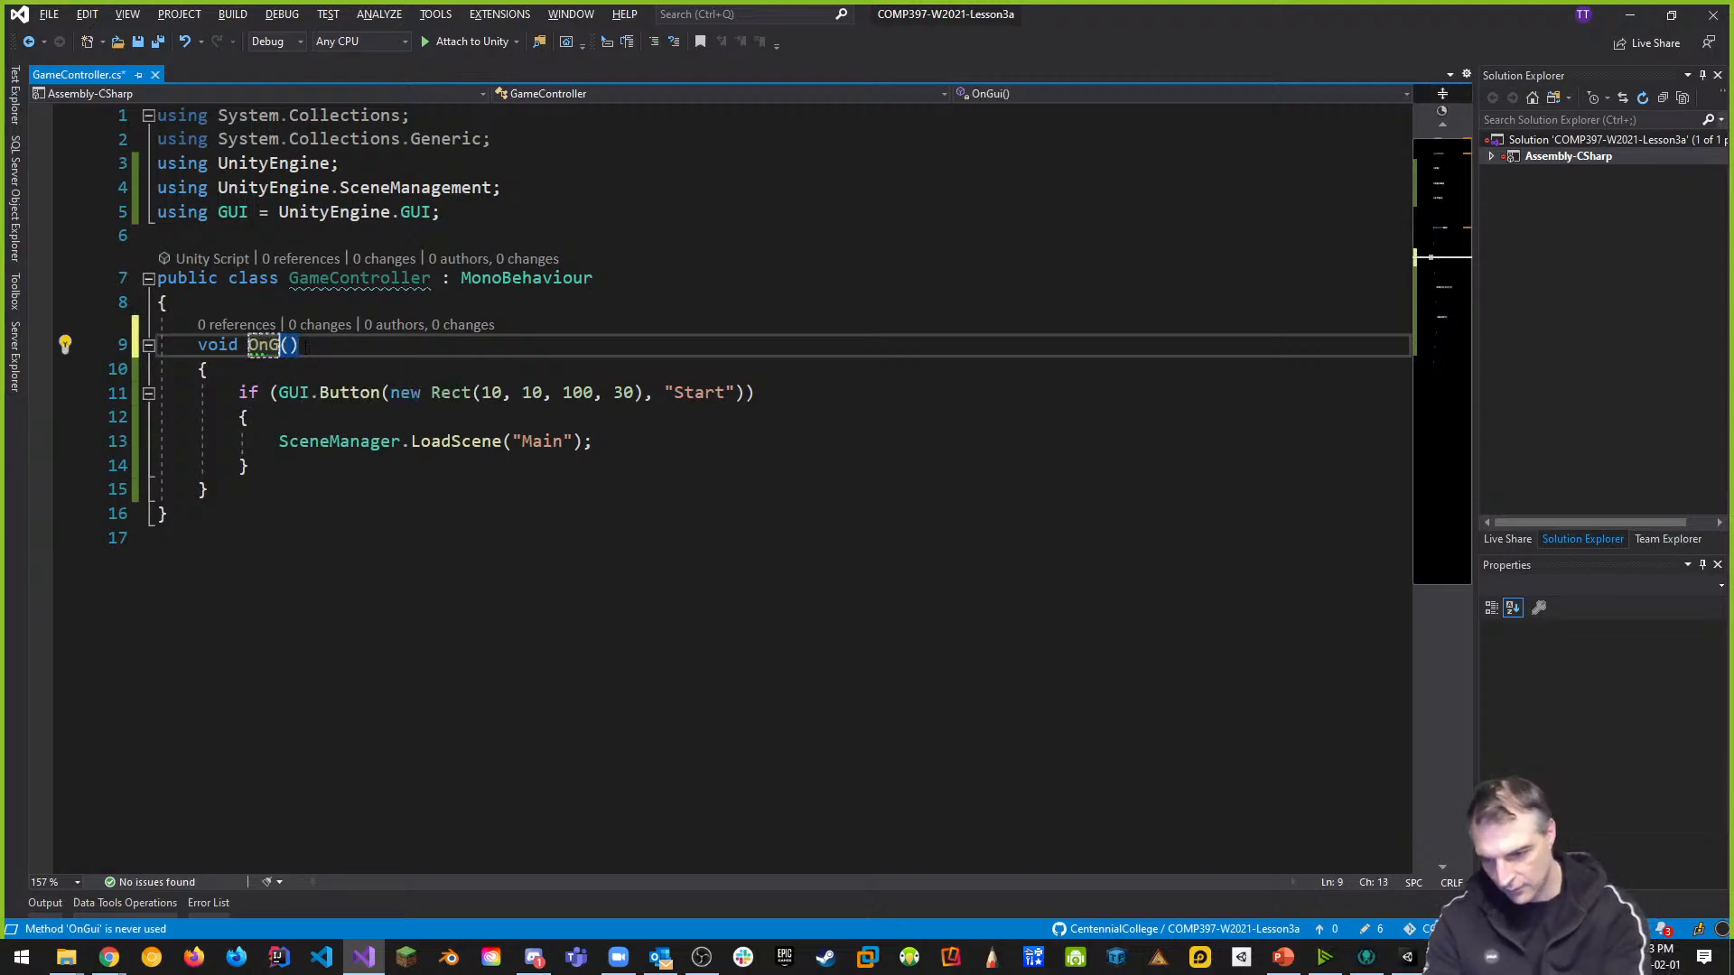
{"action": "type", "text": "UI"}
{"action": "left_click", "coordinate": [786, 244]}
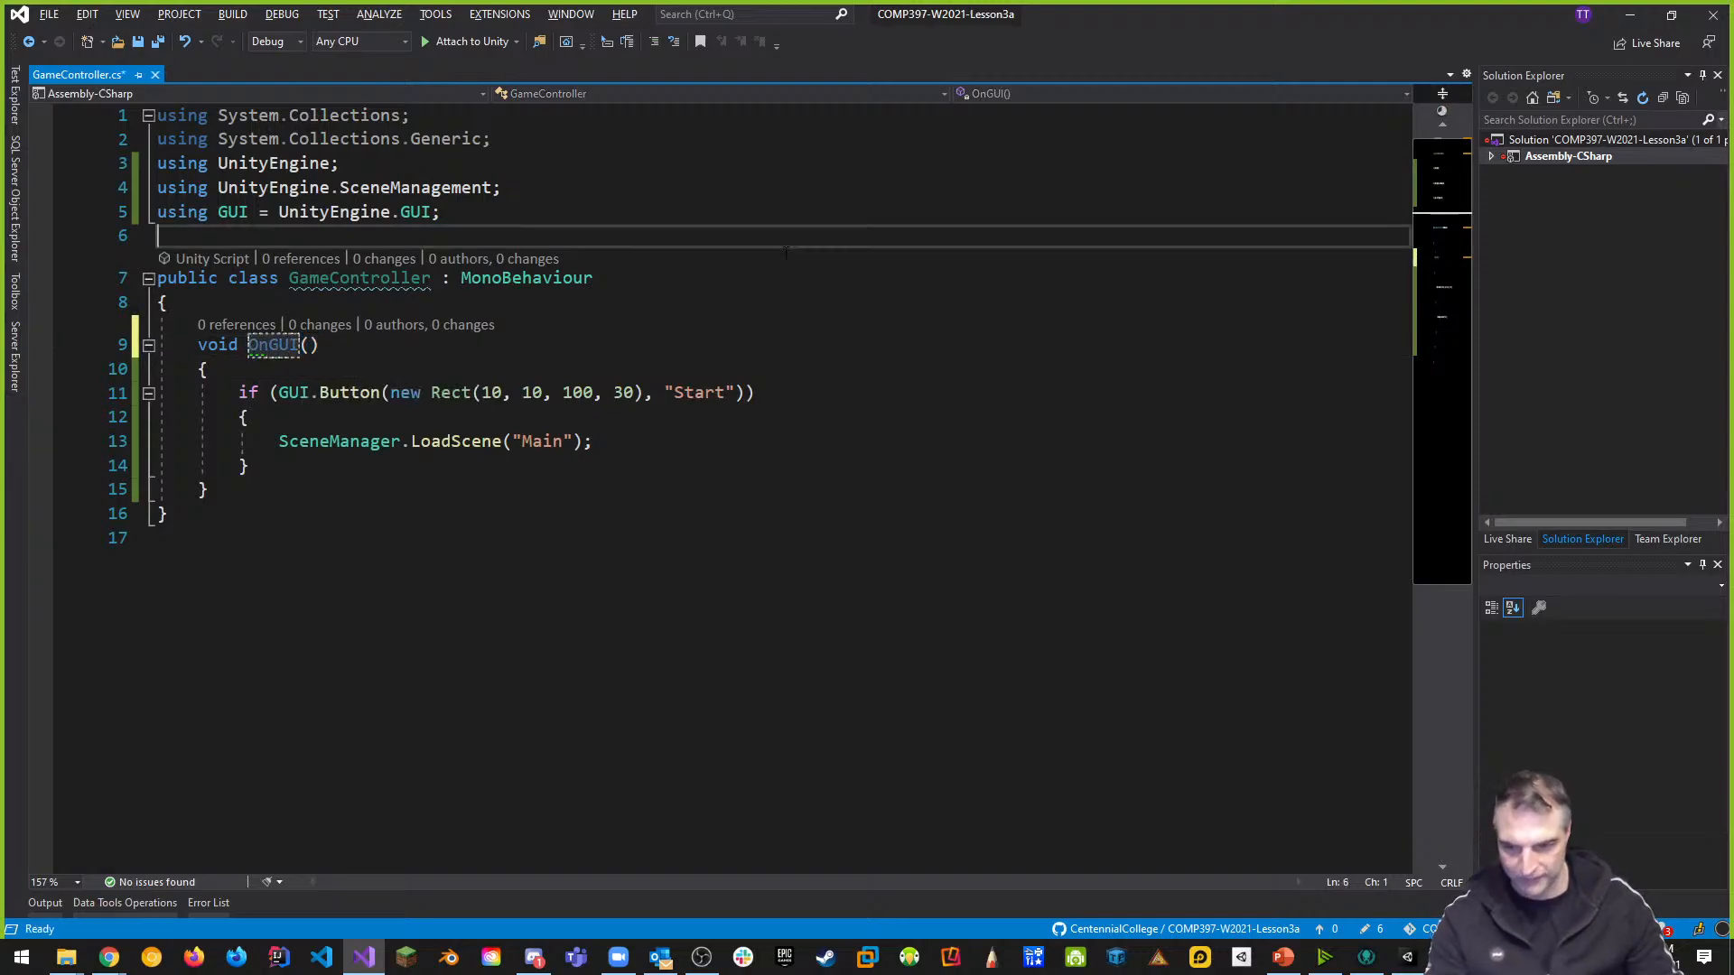
{"action": "key", "text": "ctrl+s"}
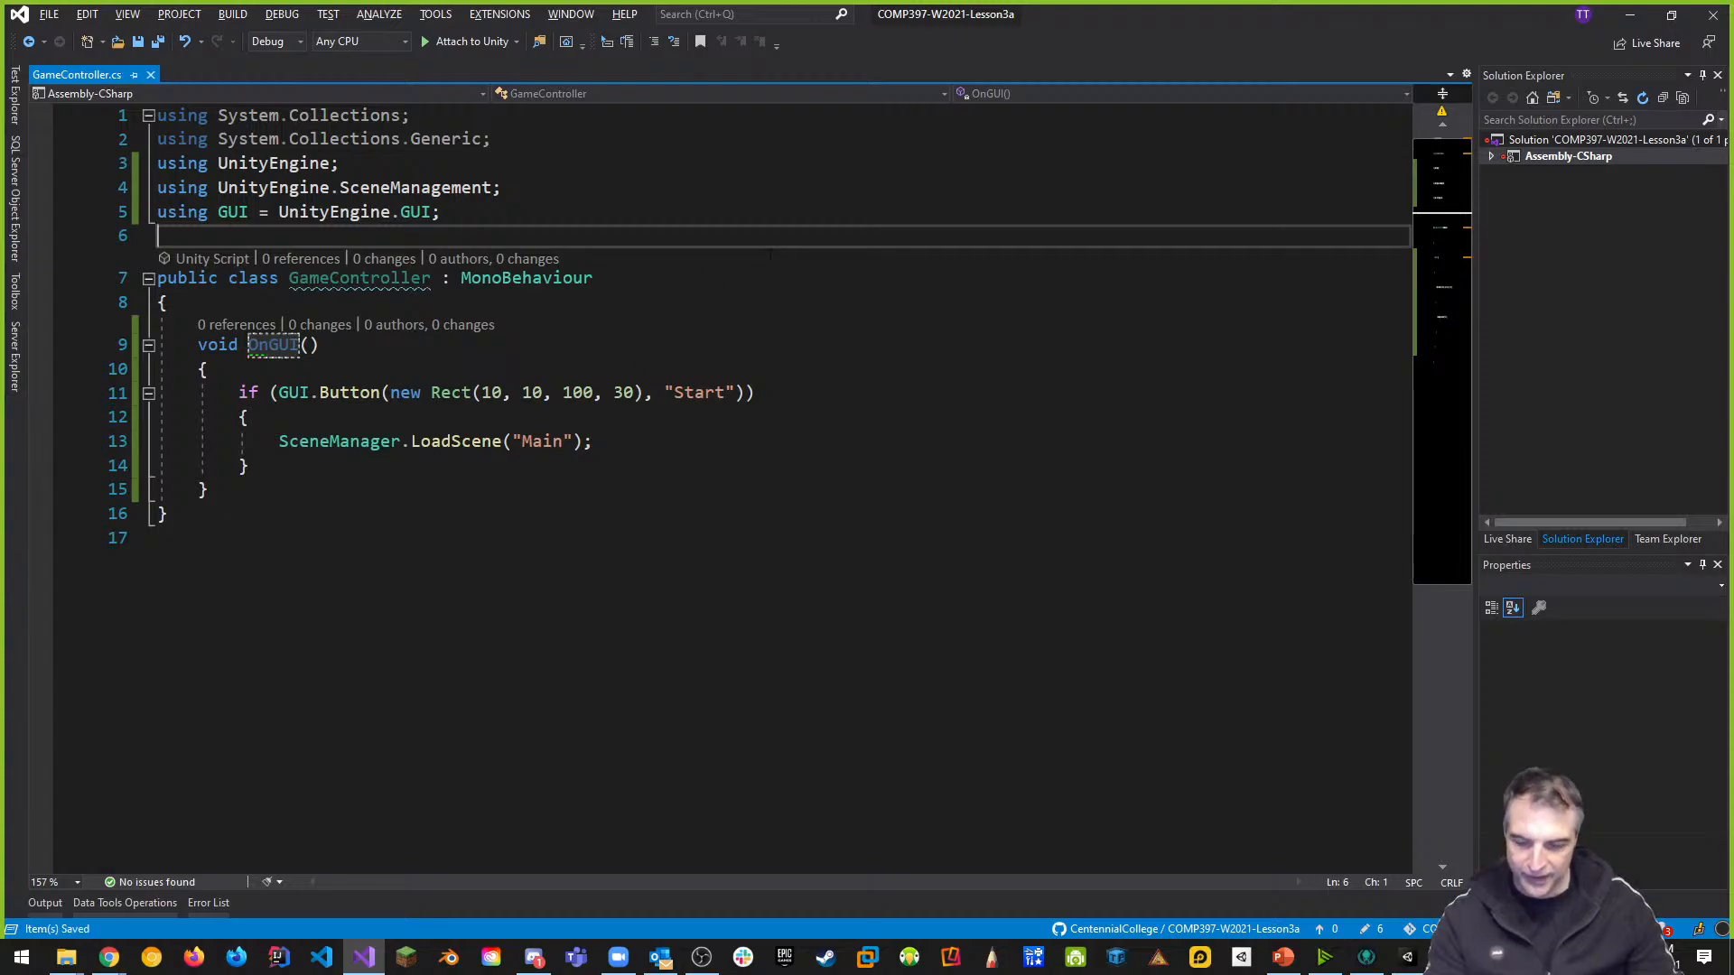
{"action": "left_click", "coordinate": [885, 539]}
Switch to Unity, play the Start scene, load Main with the on-screen Start button, walk forward and stop play mode
{"action": "key", "text": "alt+Tab"}
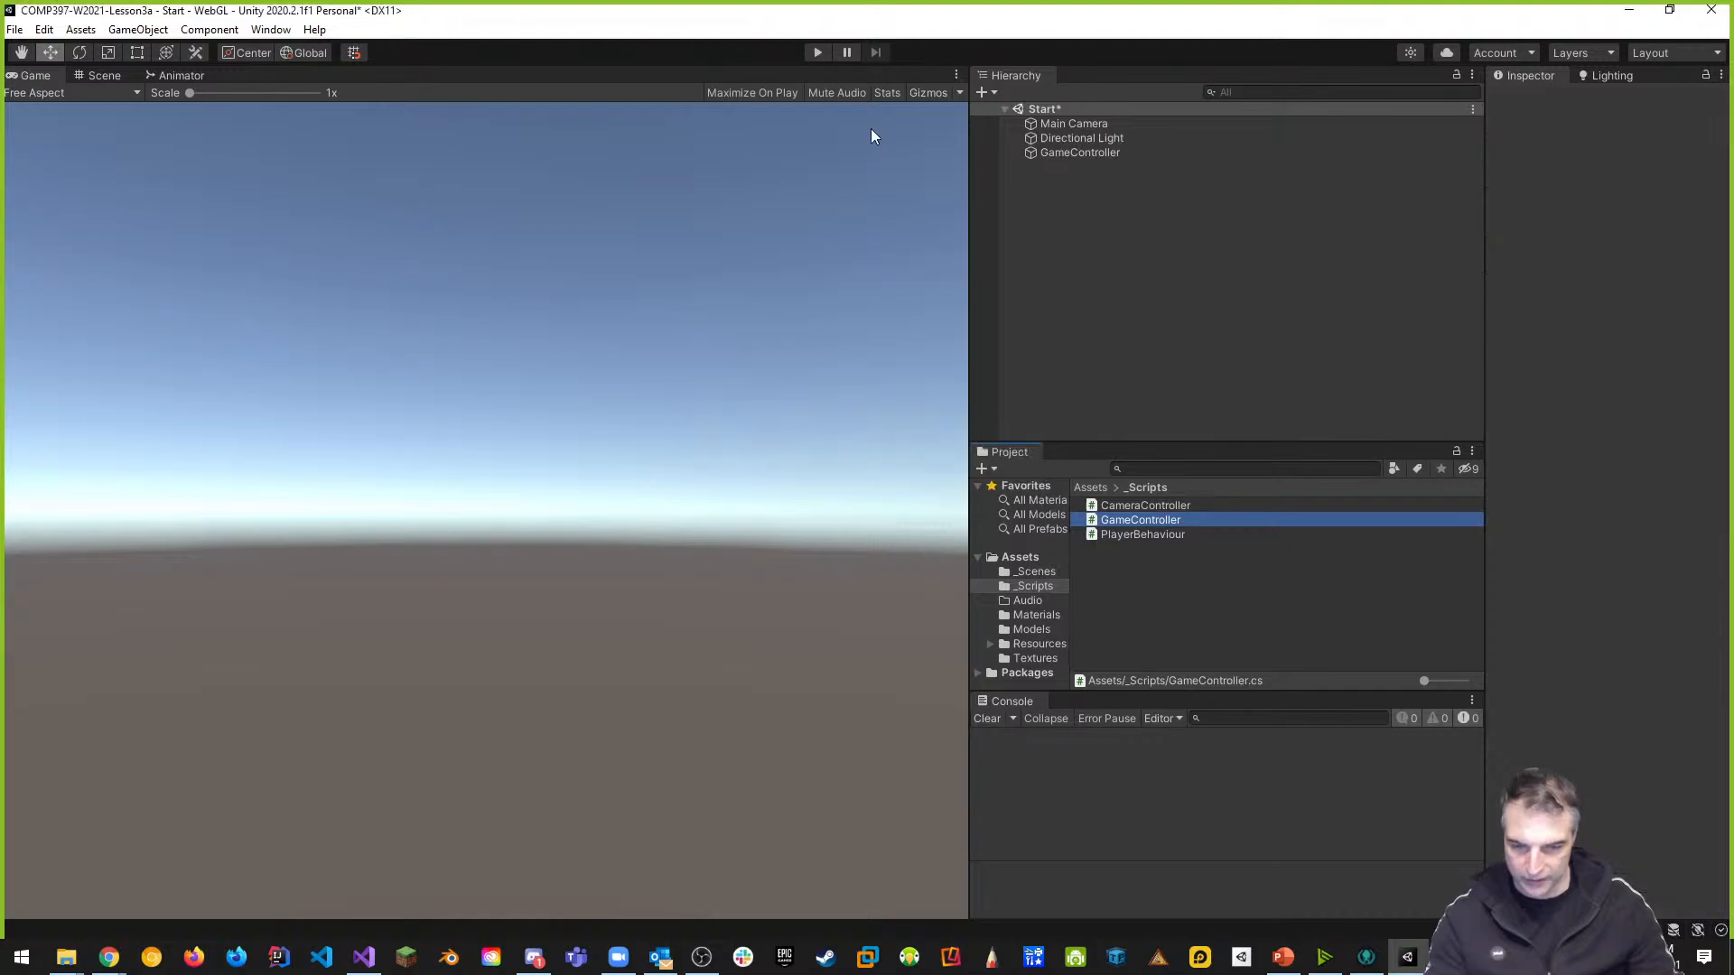
{"action": "left_click", "coordinate": [817, 52]}
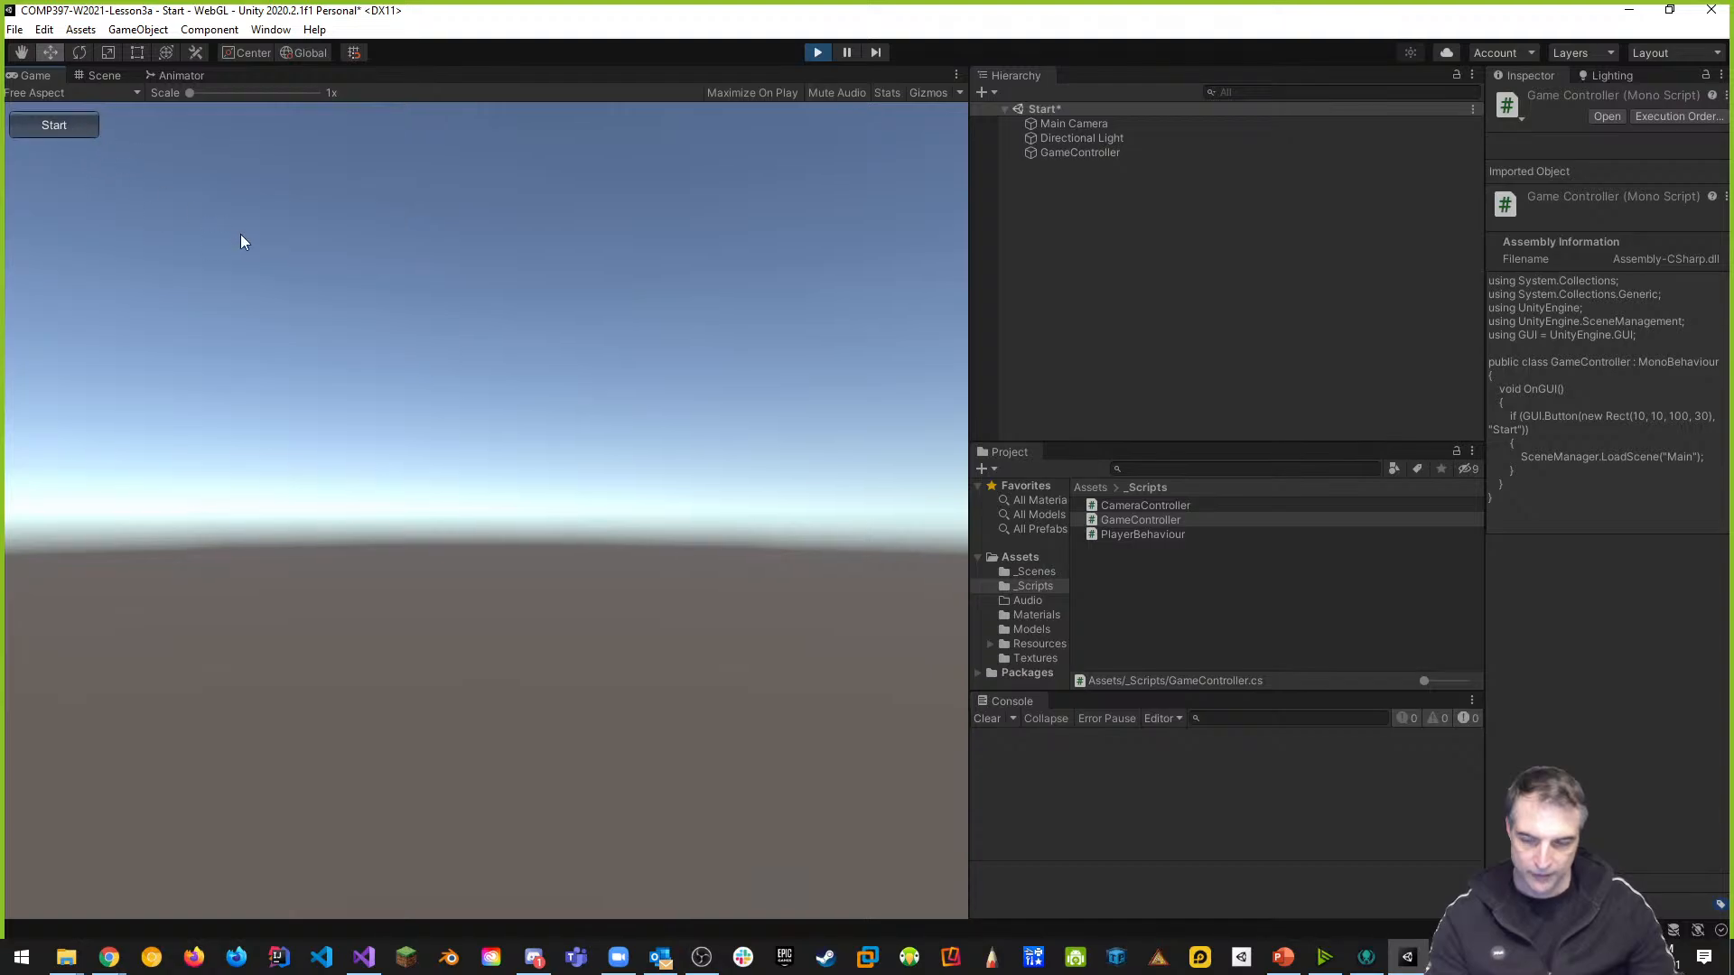
{"action": "left_click", "coordinate": [54, 124]}
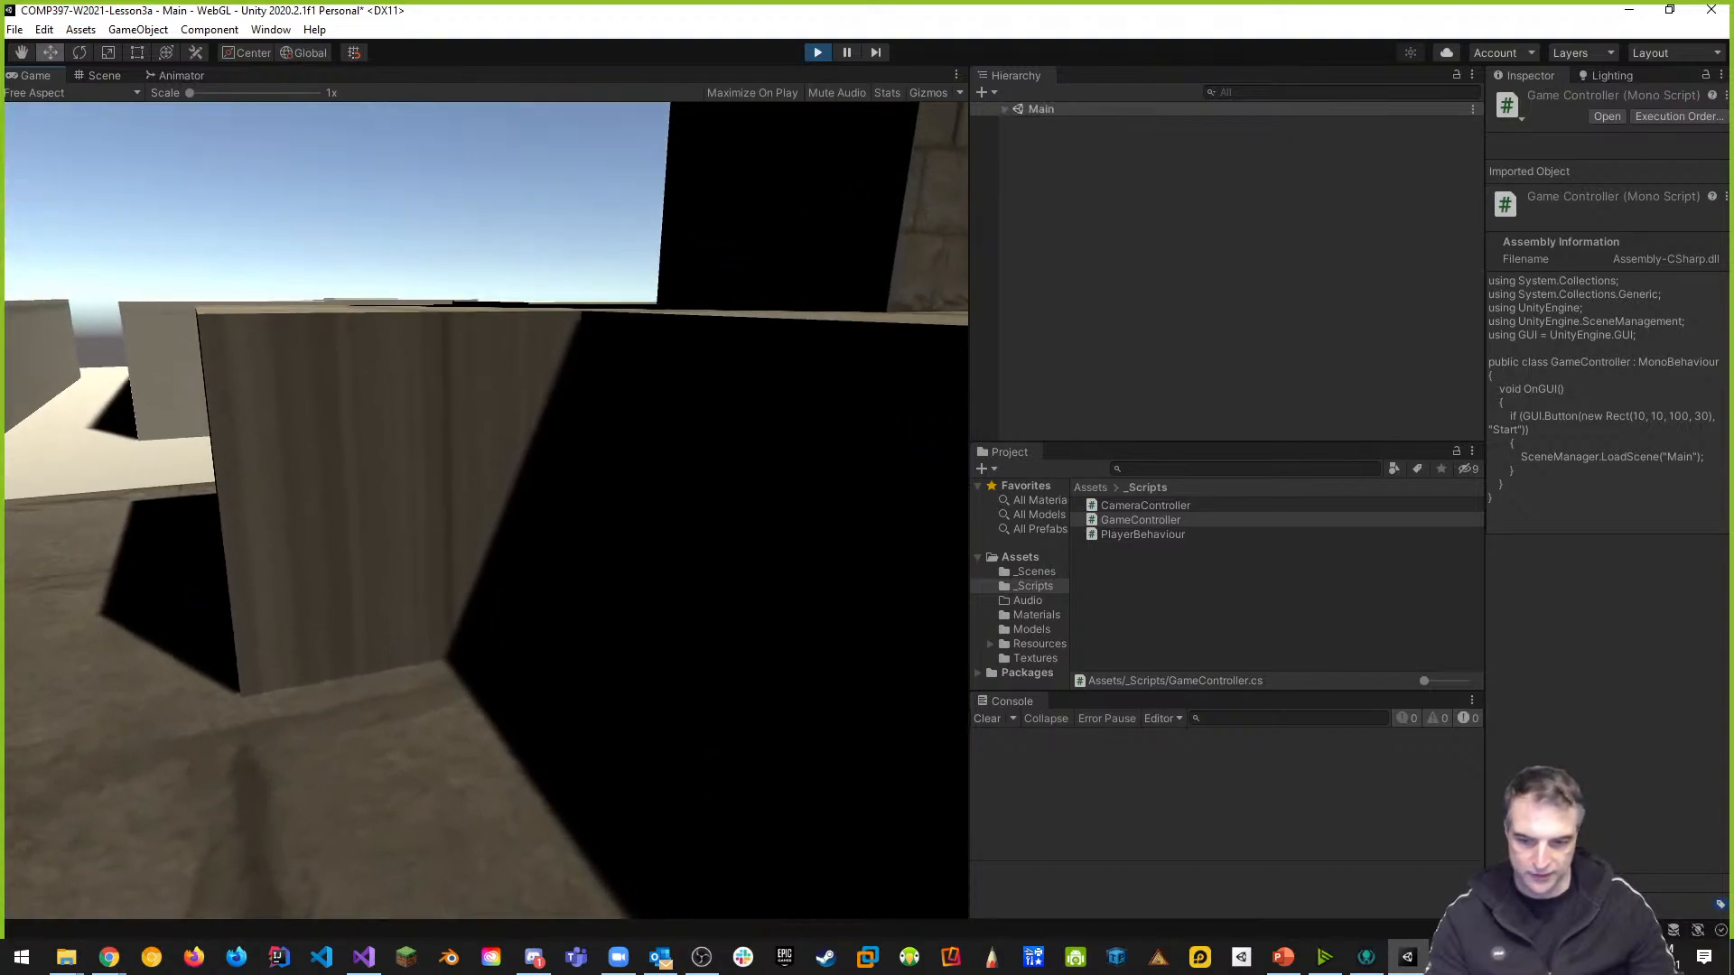
{"action": "key", "text": "w"}
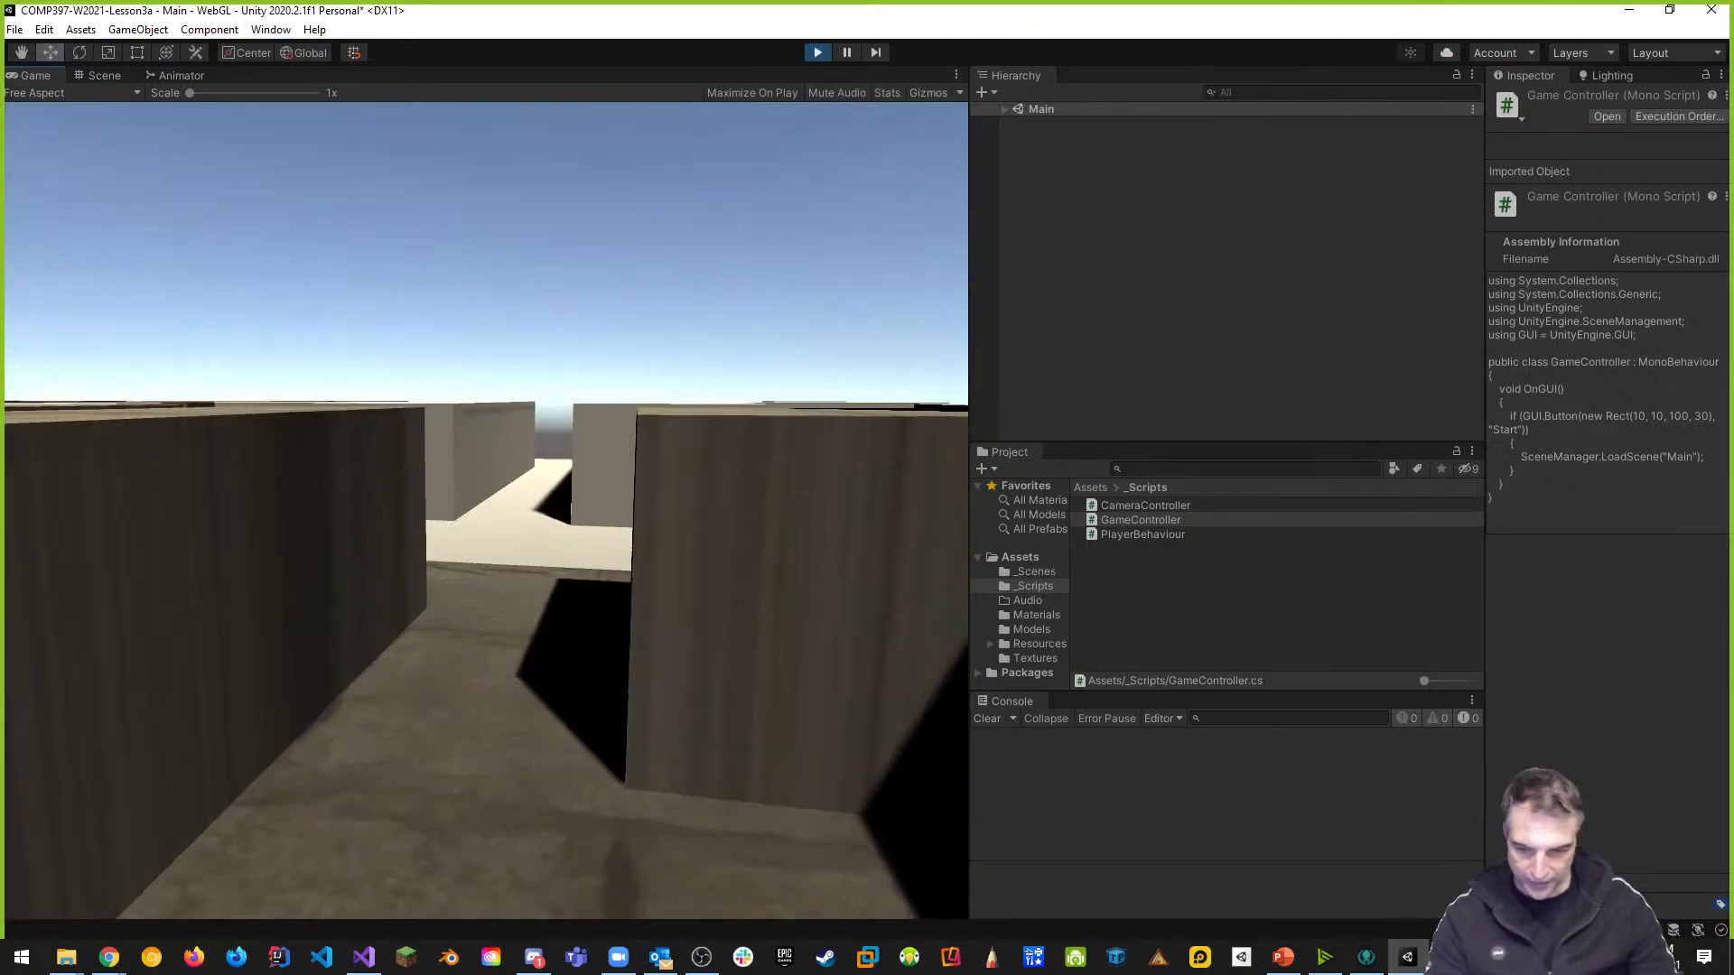
{"action": "key", "text": "w"}
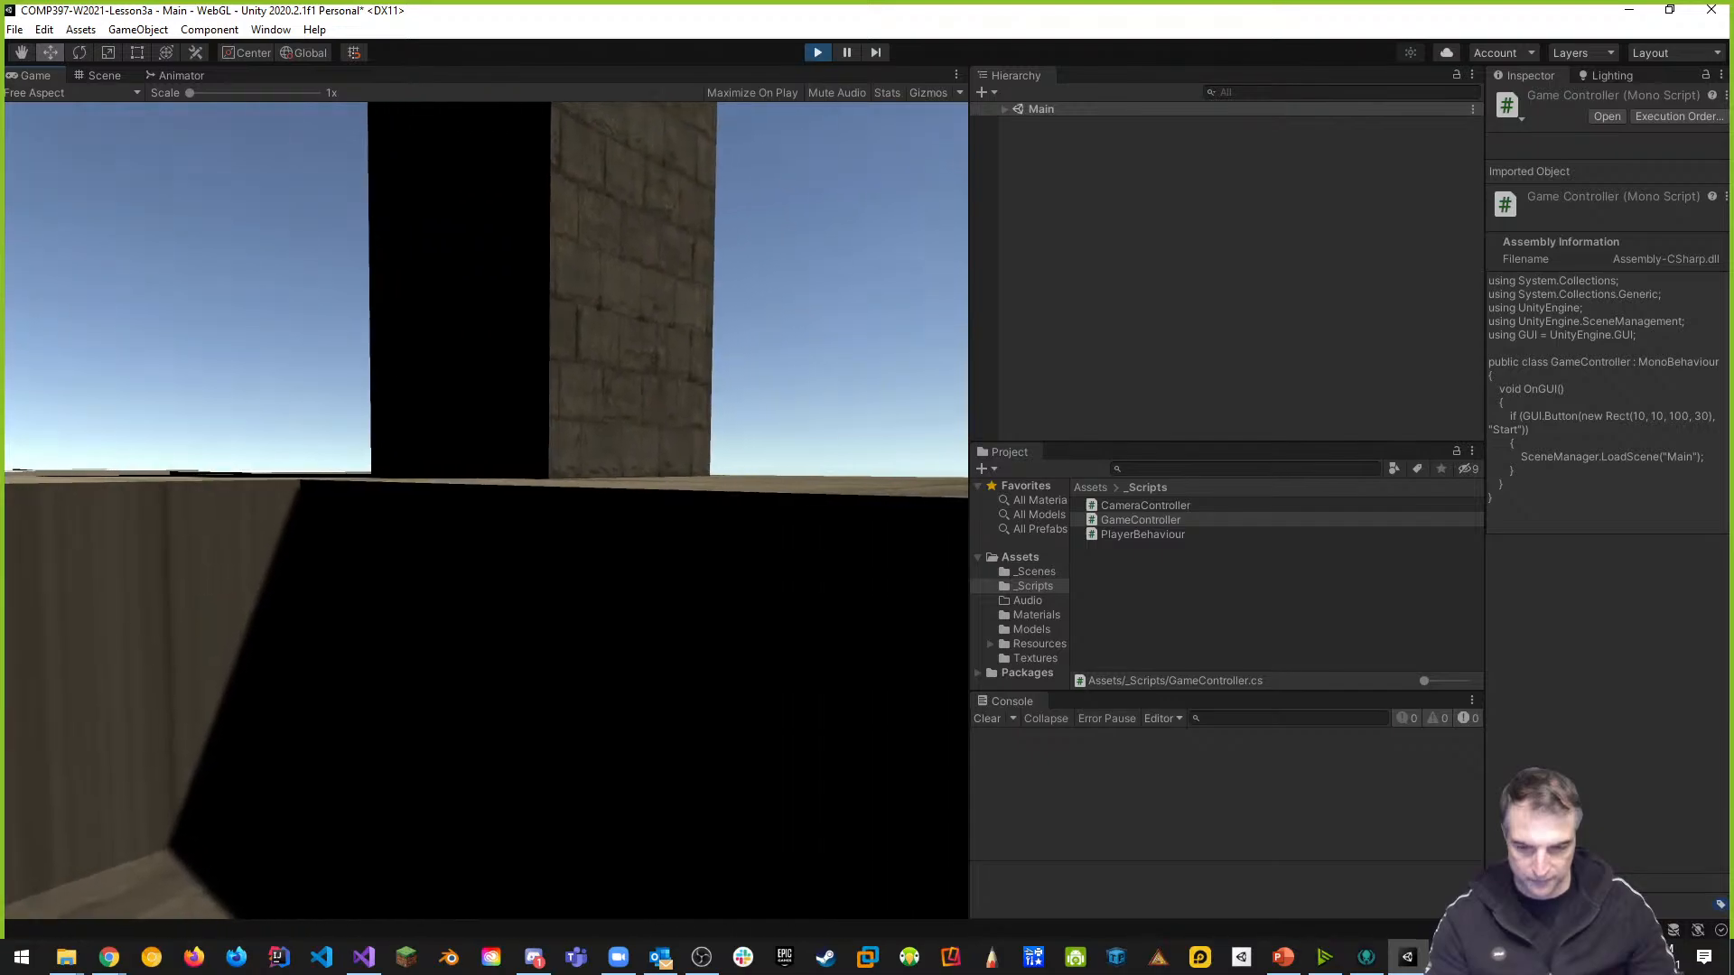
{"action": "key", "text": "Escape"}
{"action": "left_click", "coordinate": [817, 52]}
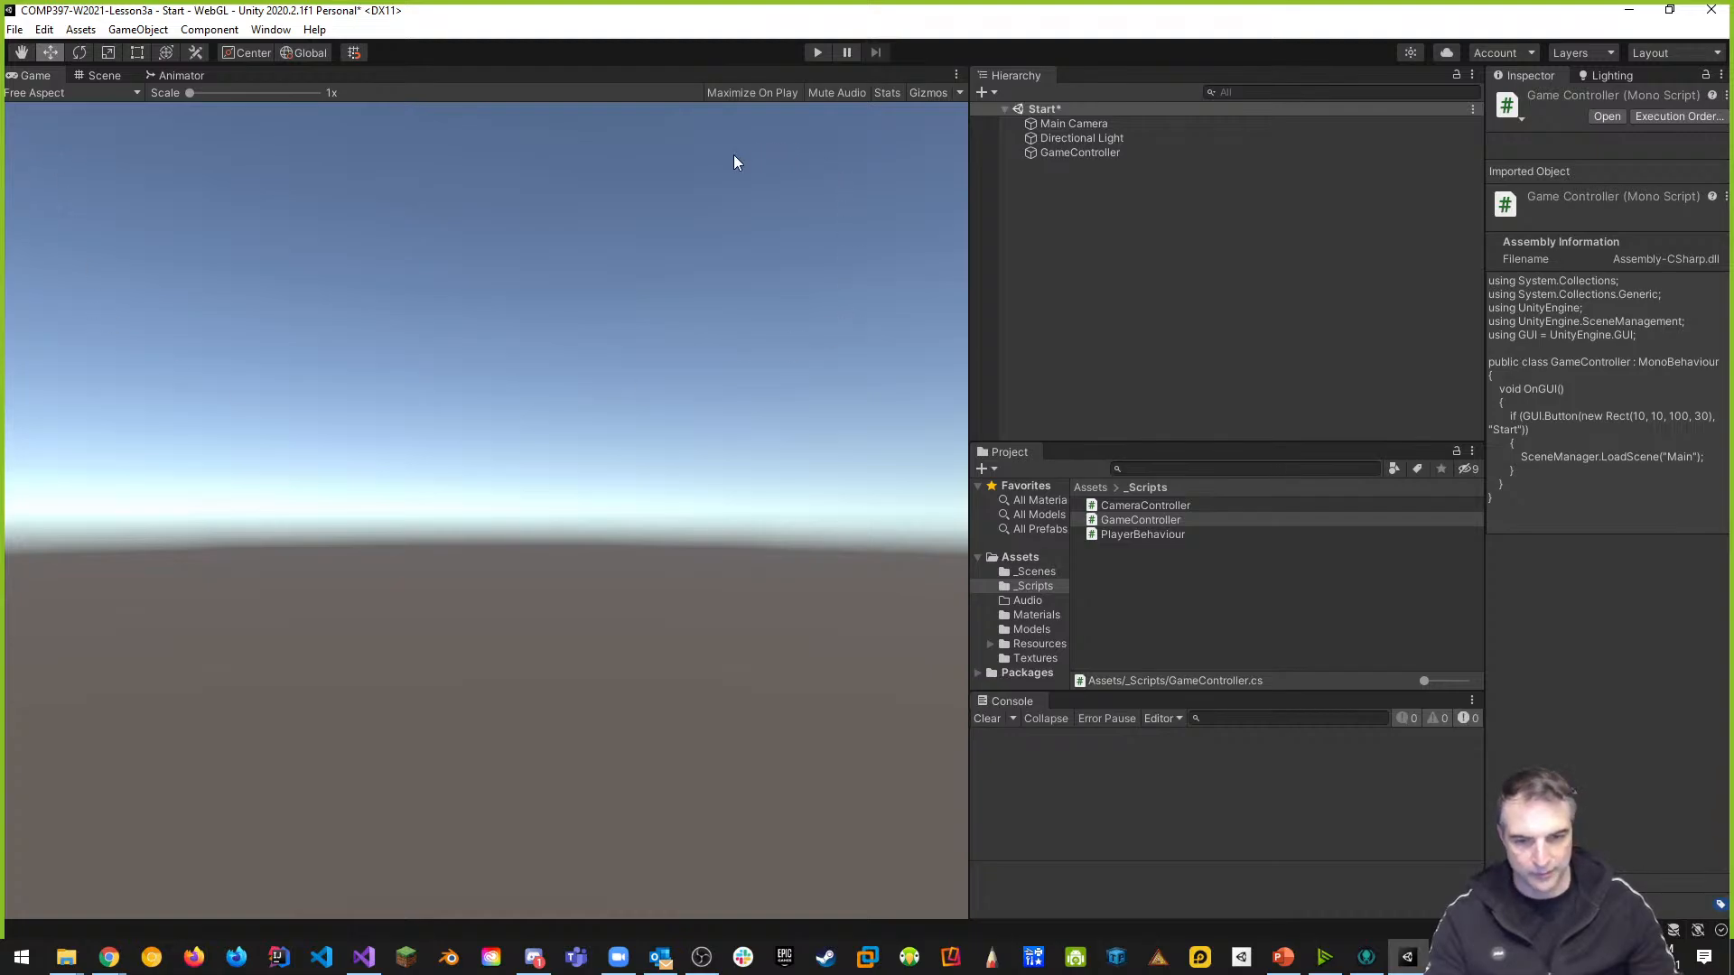
Save the Start scene and the project, and run Build And Run for the WebGL player
{"action": "left_click", "coordinate": [14, 30]}
{"action": "left_click", "coordinate": [36, 116]}
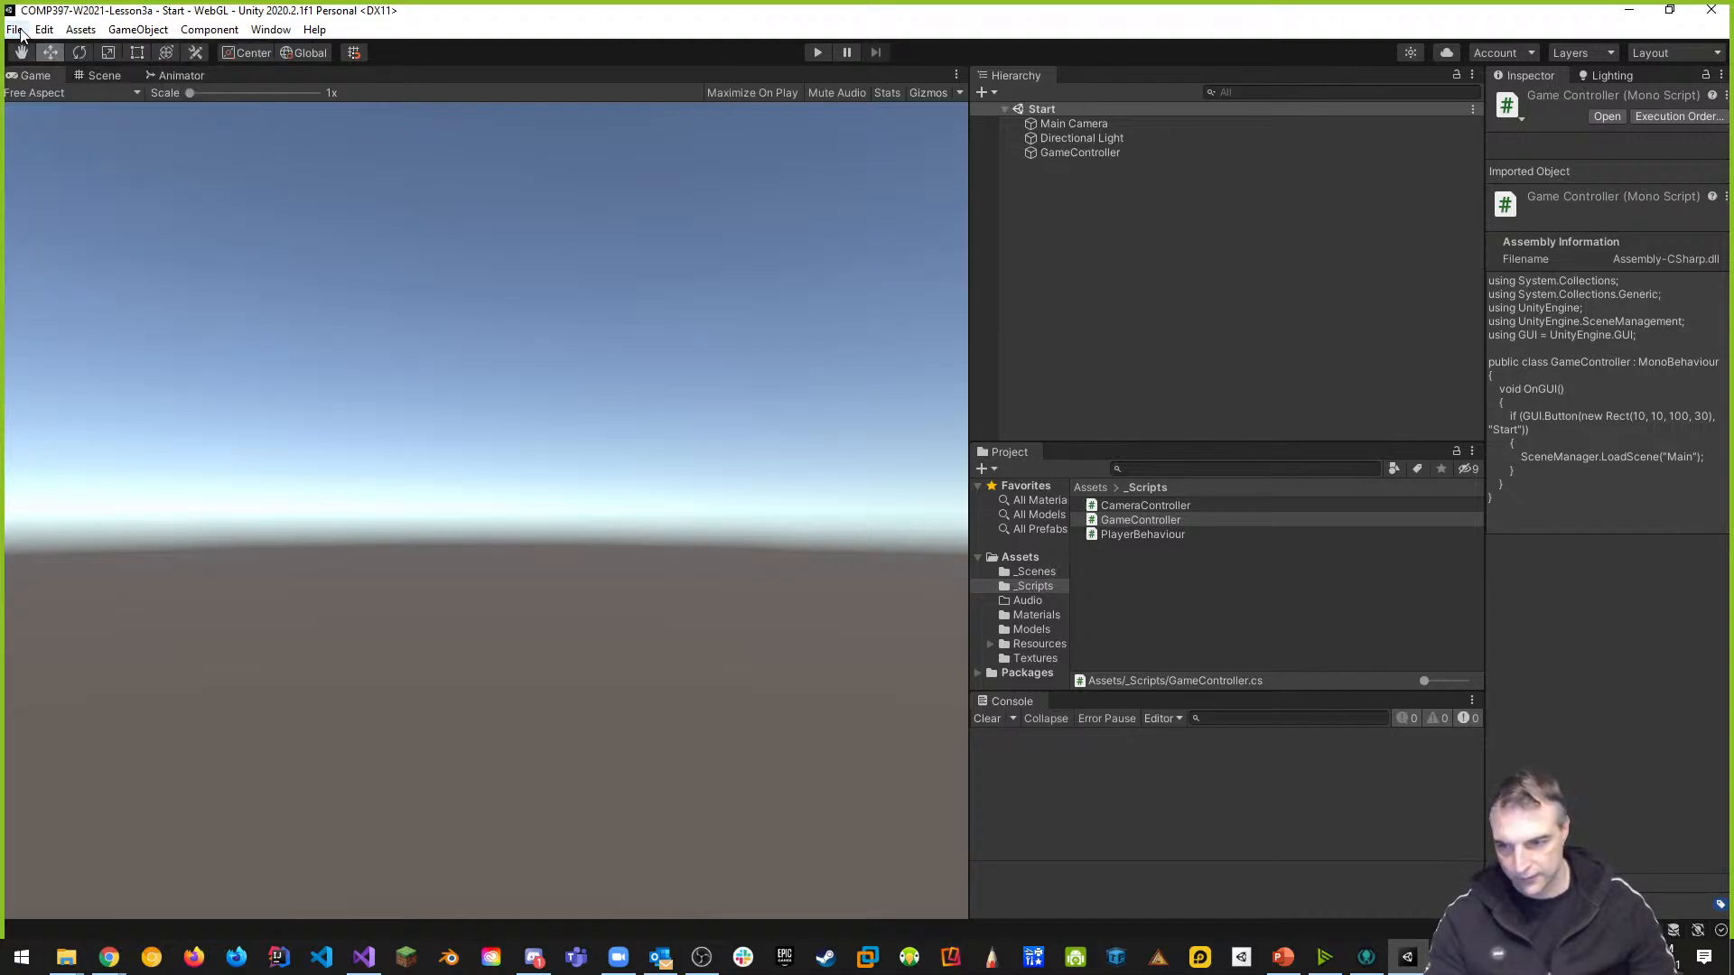
{"action": "left_click", "coordinate": [18, 31]}
{"action": "left_click", "coordinate": [41, 222]}
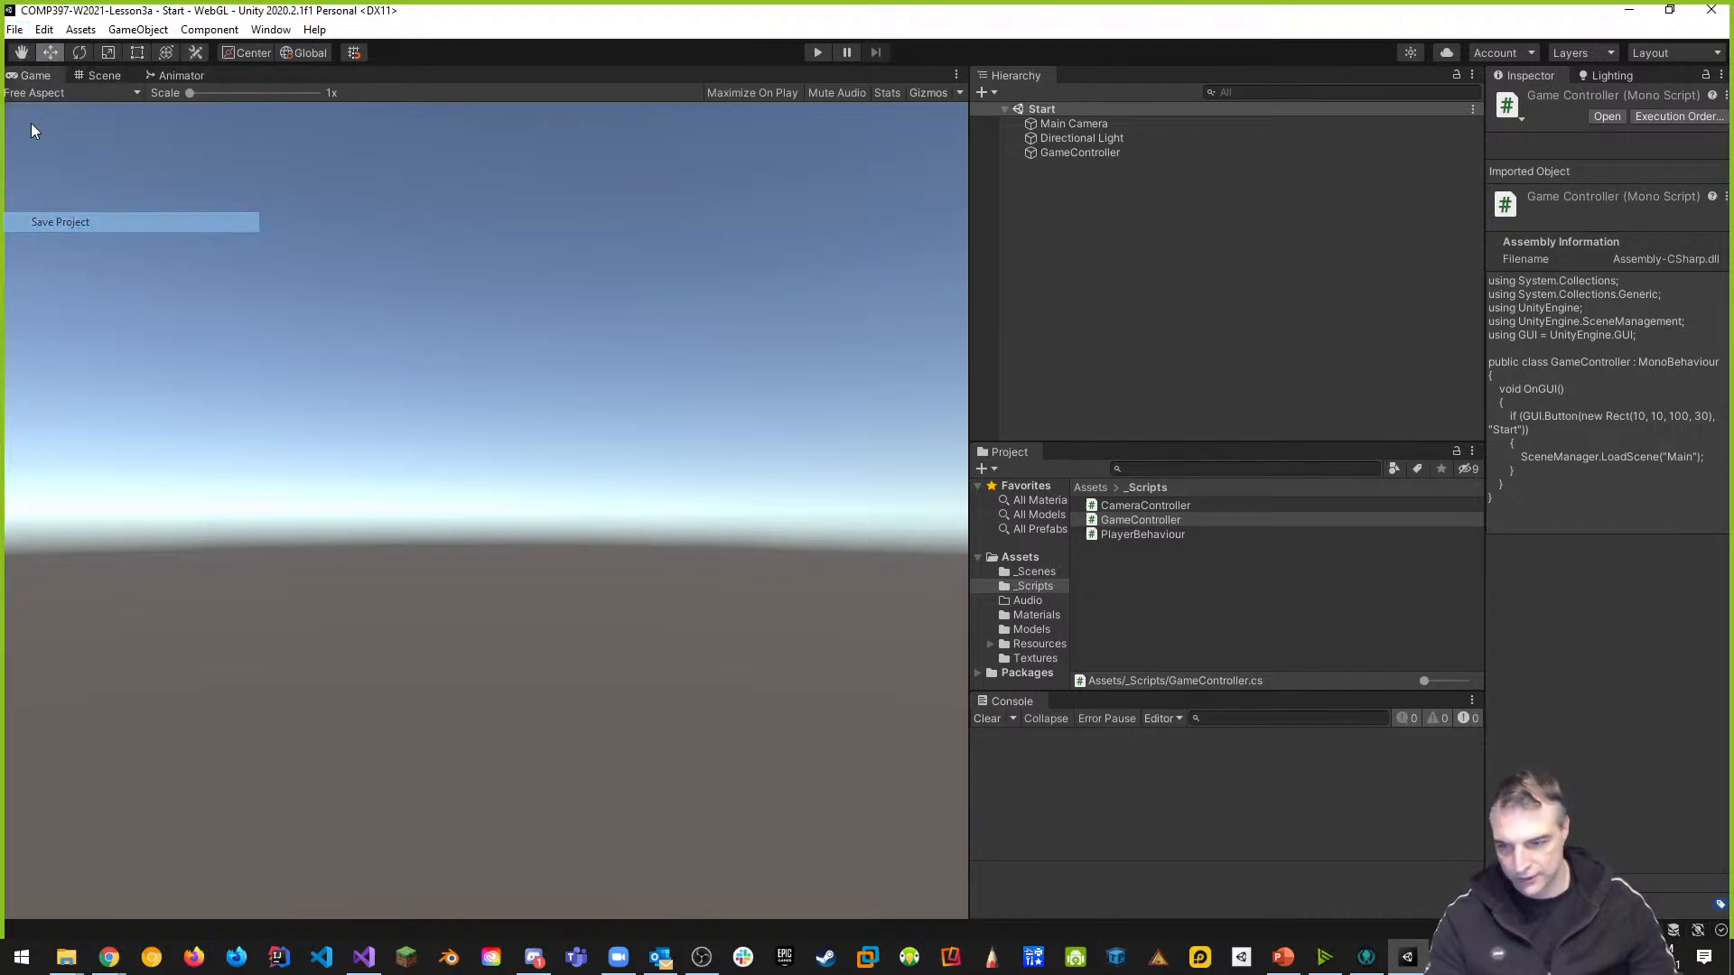
{"action": "left_click", "coordinate": [16, 35]}
{"action": "left_click", "coordinate": [83, 269]}
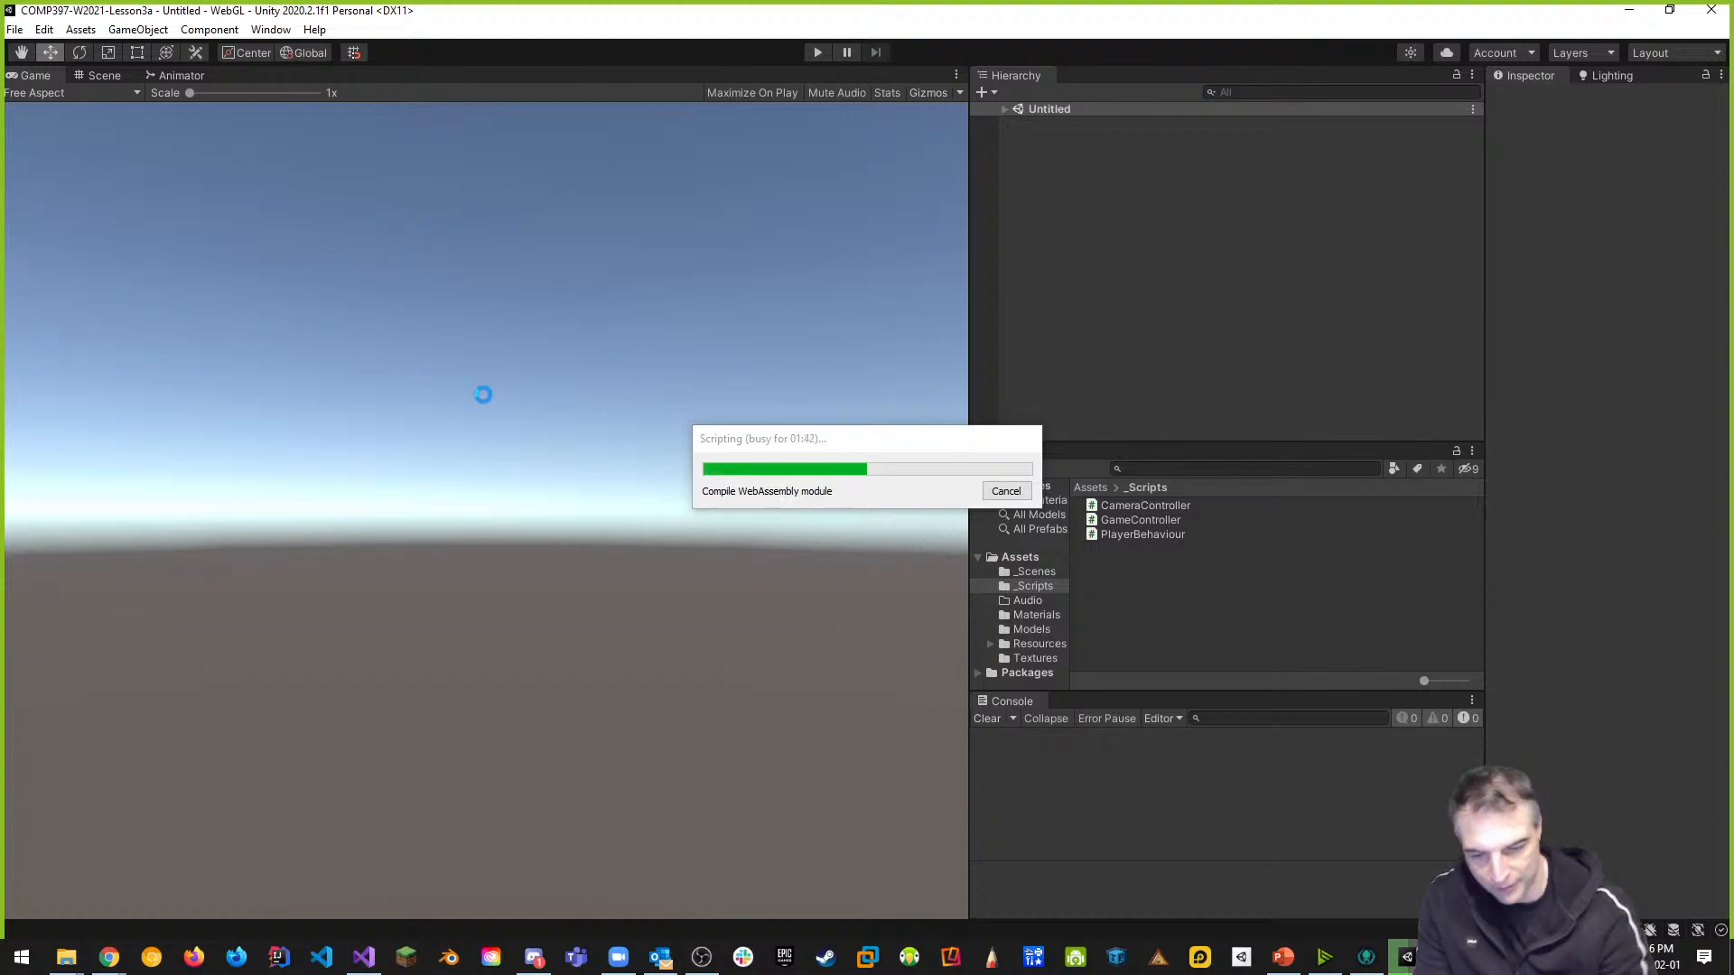
Switch to the Lesson 3 PowerPoint deck and show the "This Week" slide, number 3
{"action": "left_click", "coordinate": [1283, 956]}
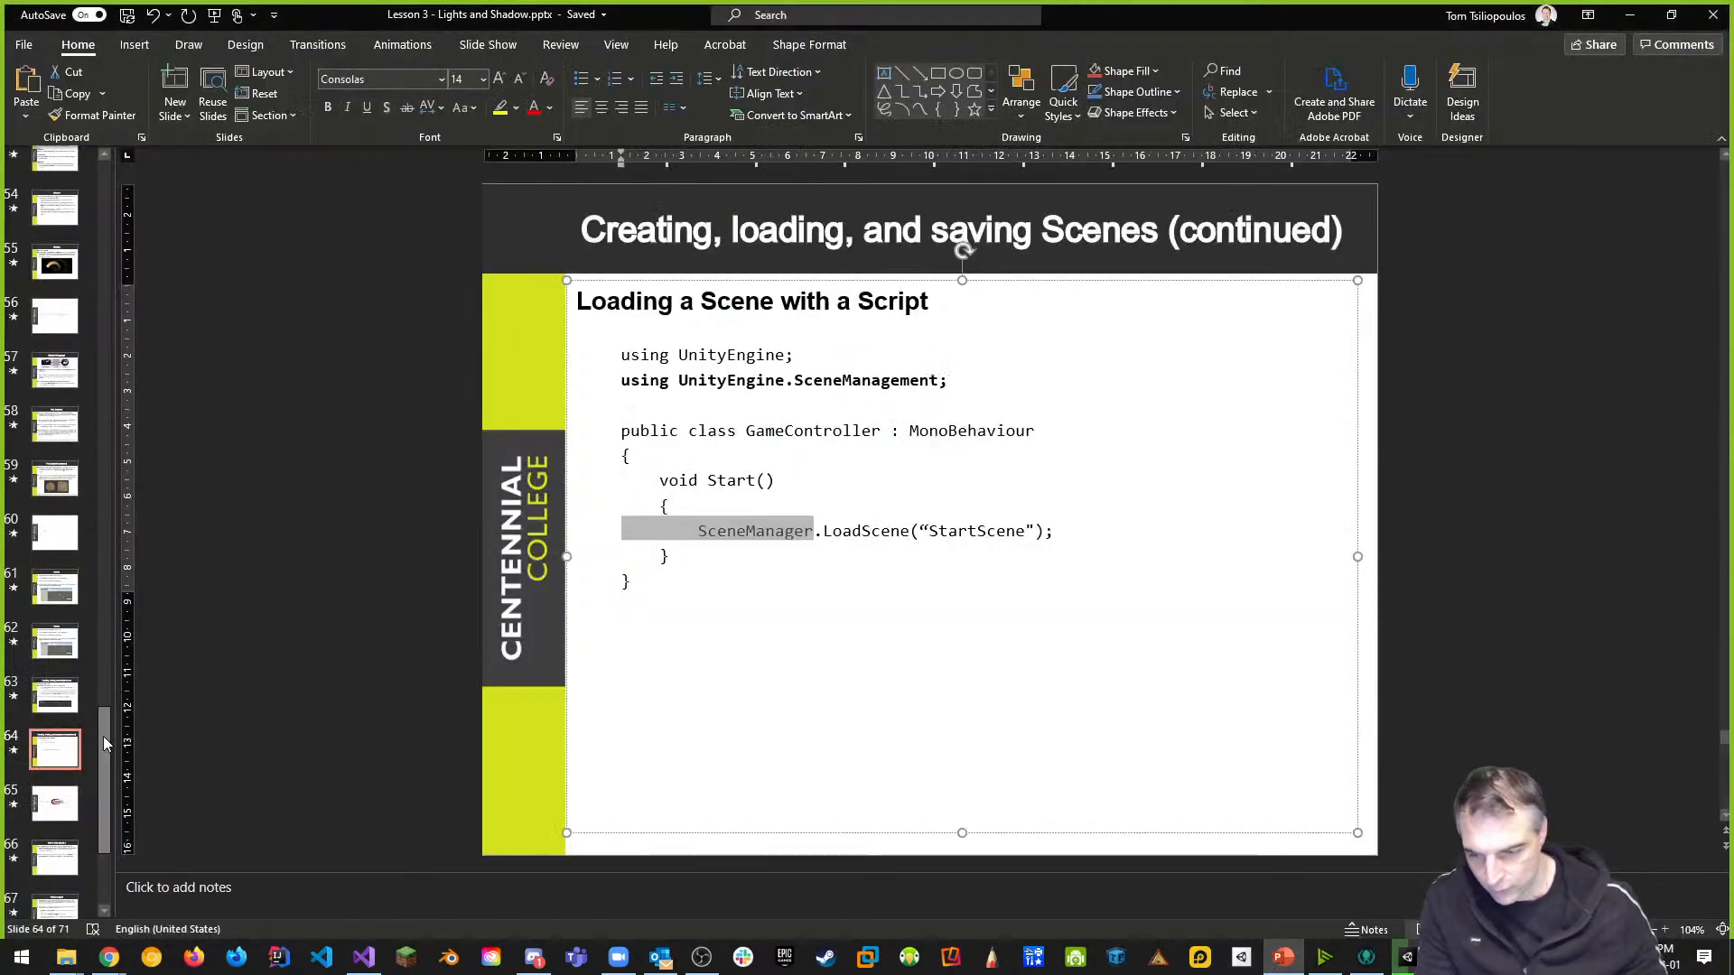
{"action": "left_click_drag", "start_coordinate": [105, 777], "coordinate": [47, 269]}
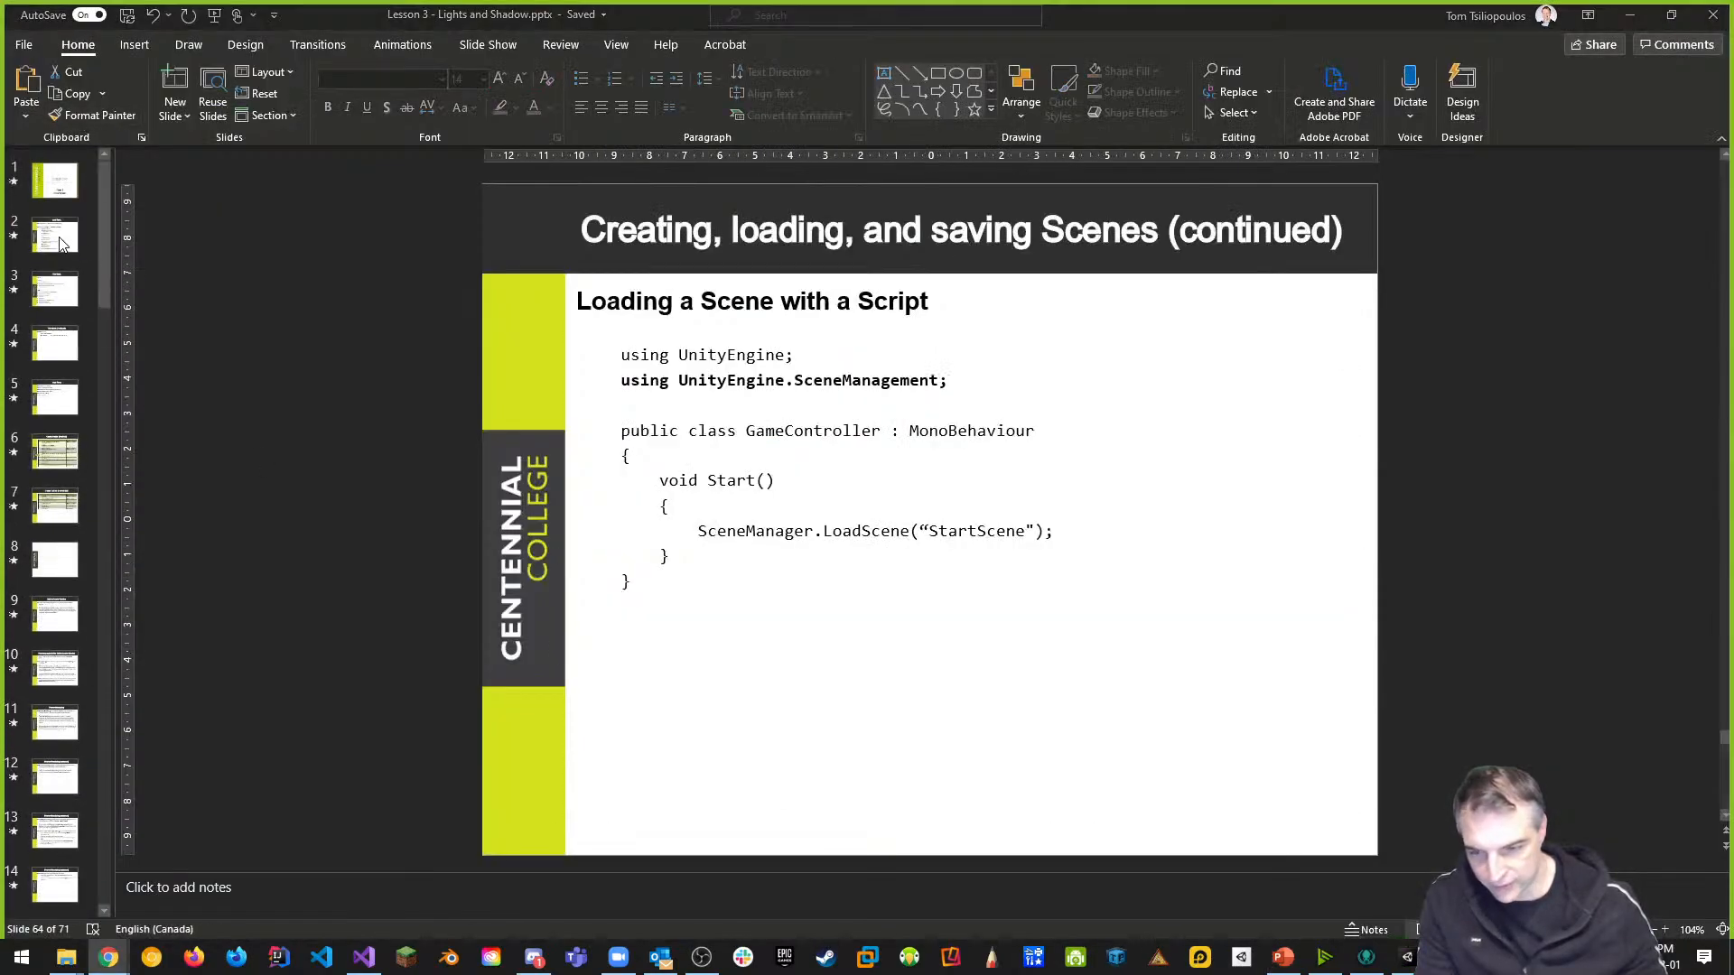
{"action": "left_click", "coordinate": [64, 184]}
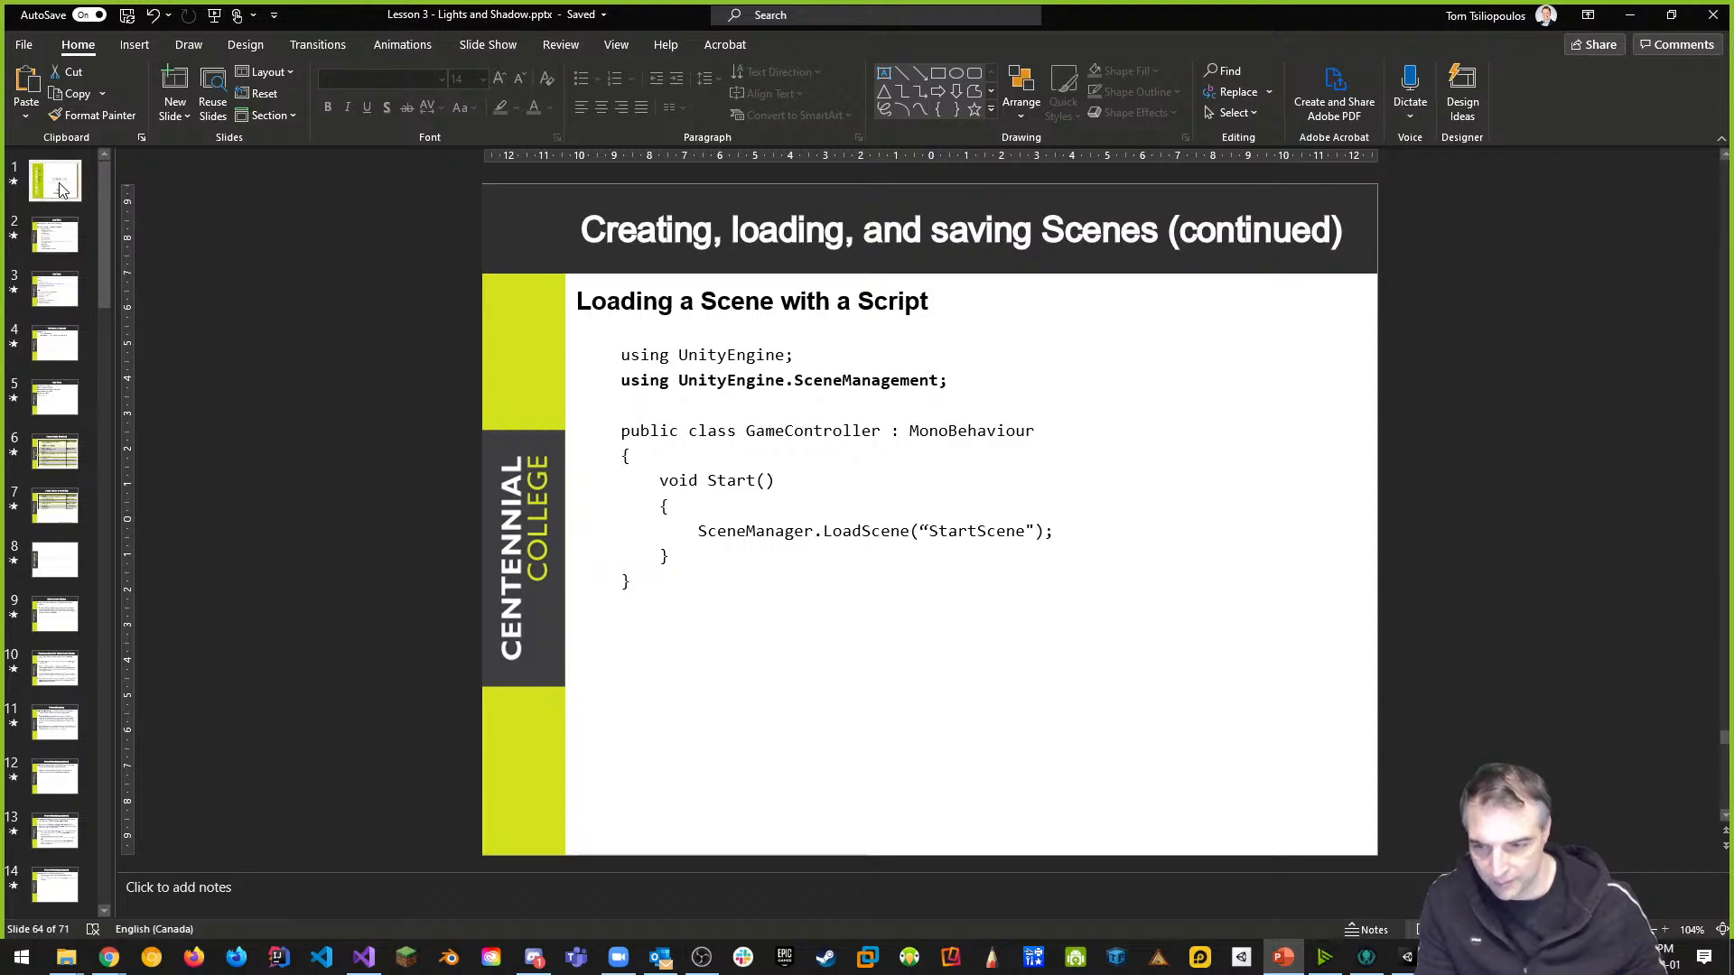
{"action": "left_click", "coordinate": [60, 236]}
{"action": "left_click", "coordinate": [56, 289]}
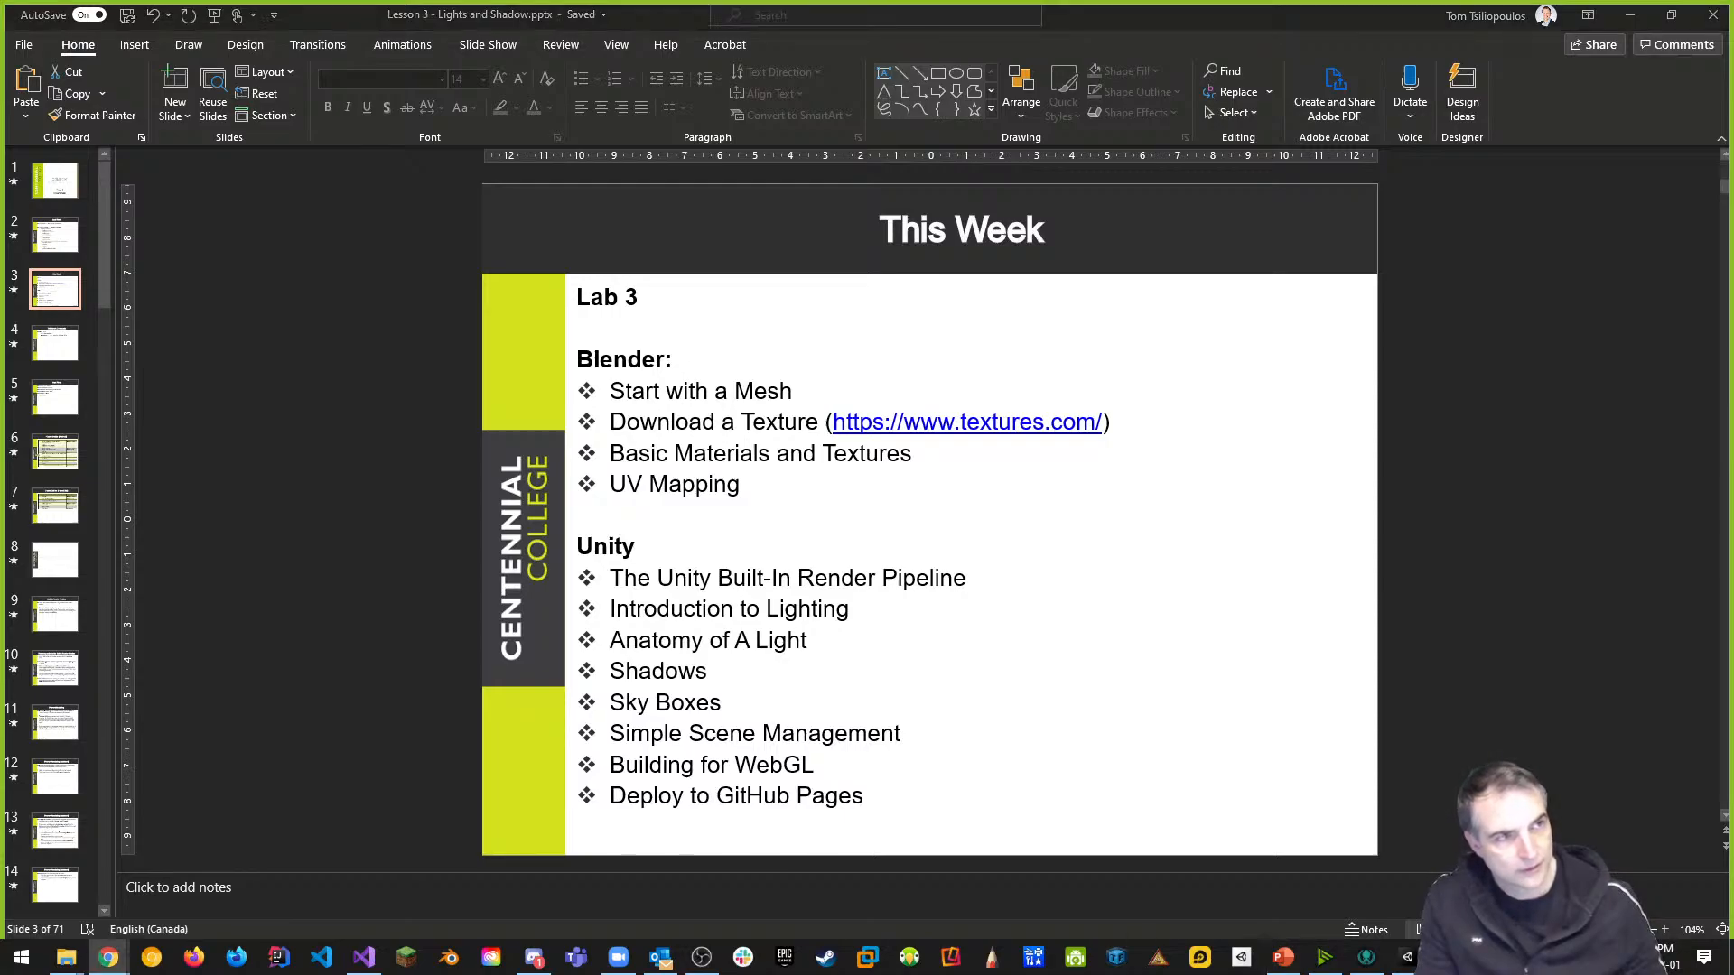
Maximize the WebGL player's browser window, test its Start button before and after reloading the page, and close the tab
{"action": "left_click_drag", "start_coordinate": [1733, 54], "coordinate": [462, 117]}
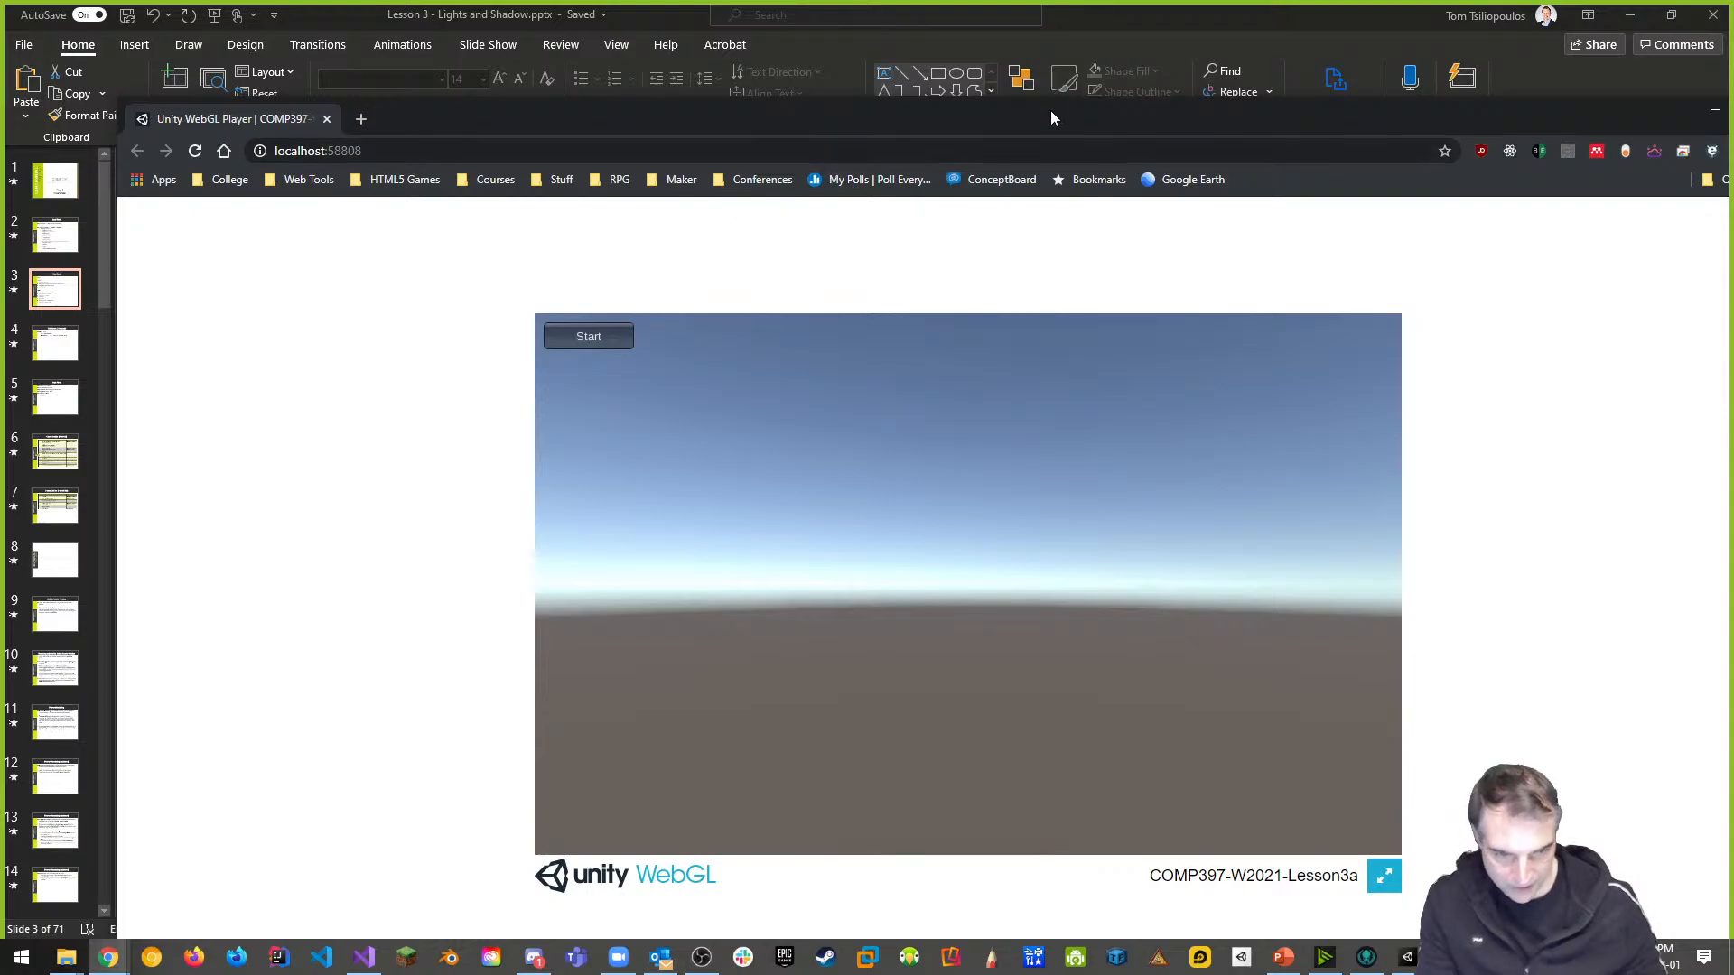
{"action": "double_click", "coordinate": [1050, 113]}
{"action": "left_click", "coordinate": [482, 253]}
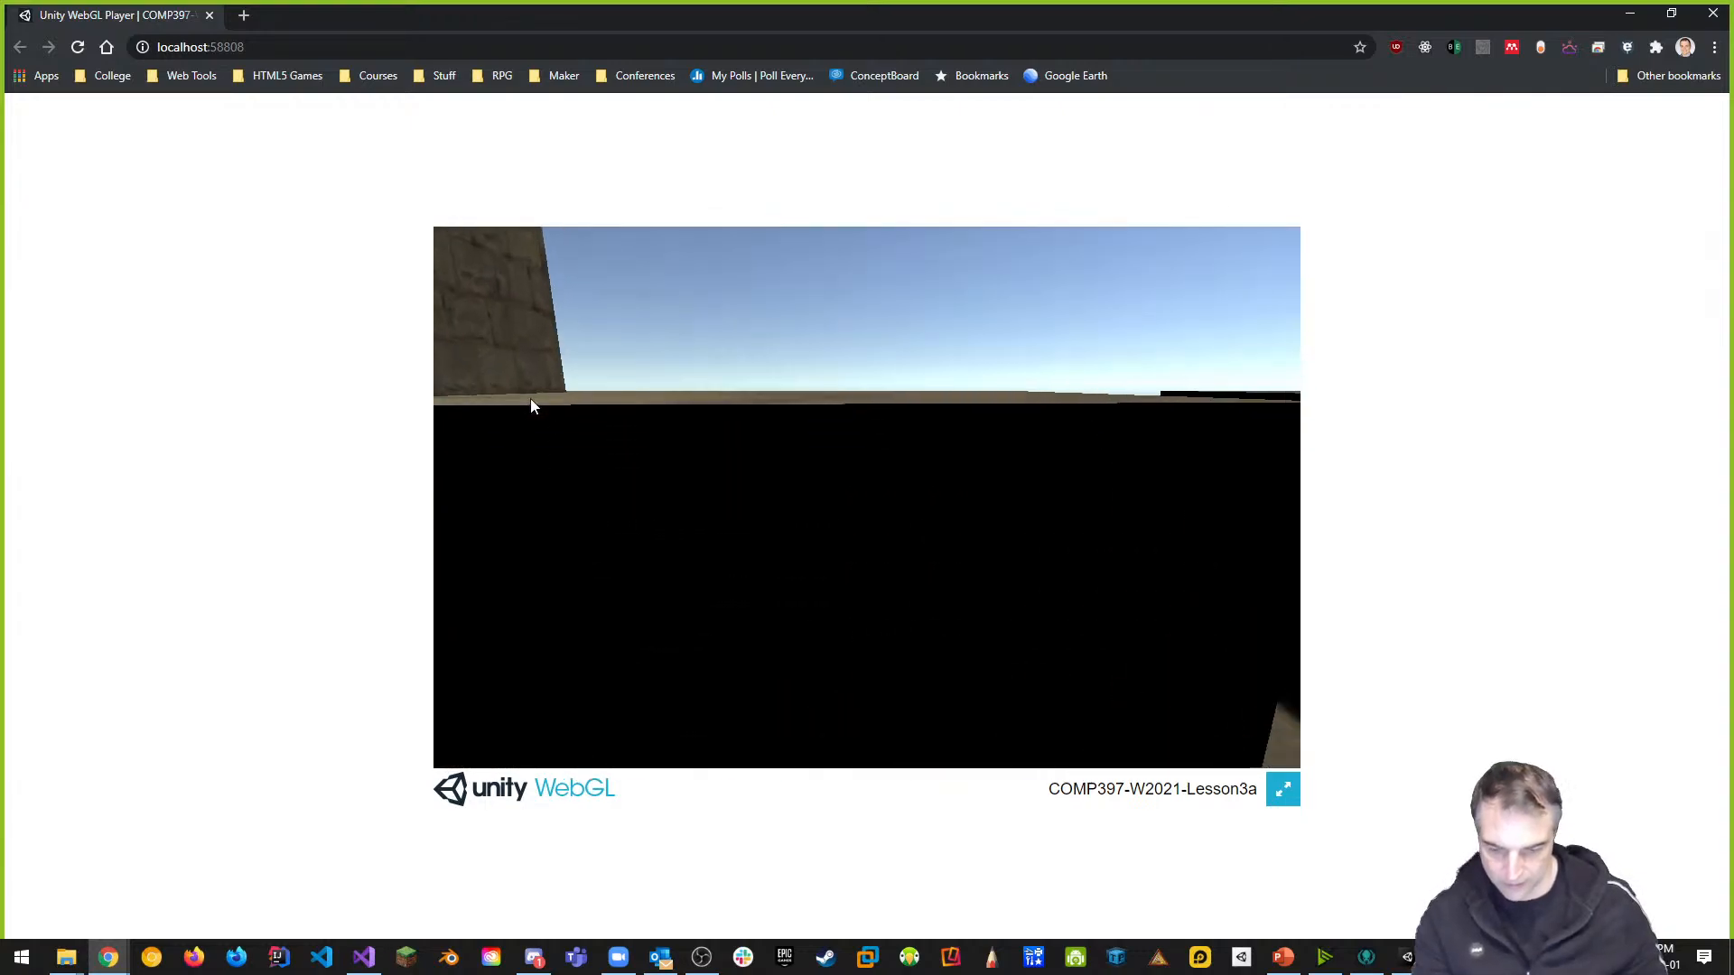
{"action": "left_click", "coordinate": [77, 49]}
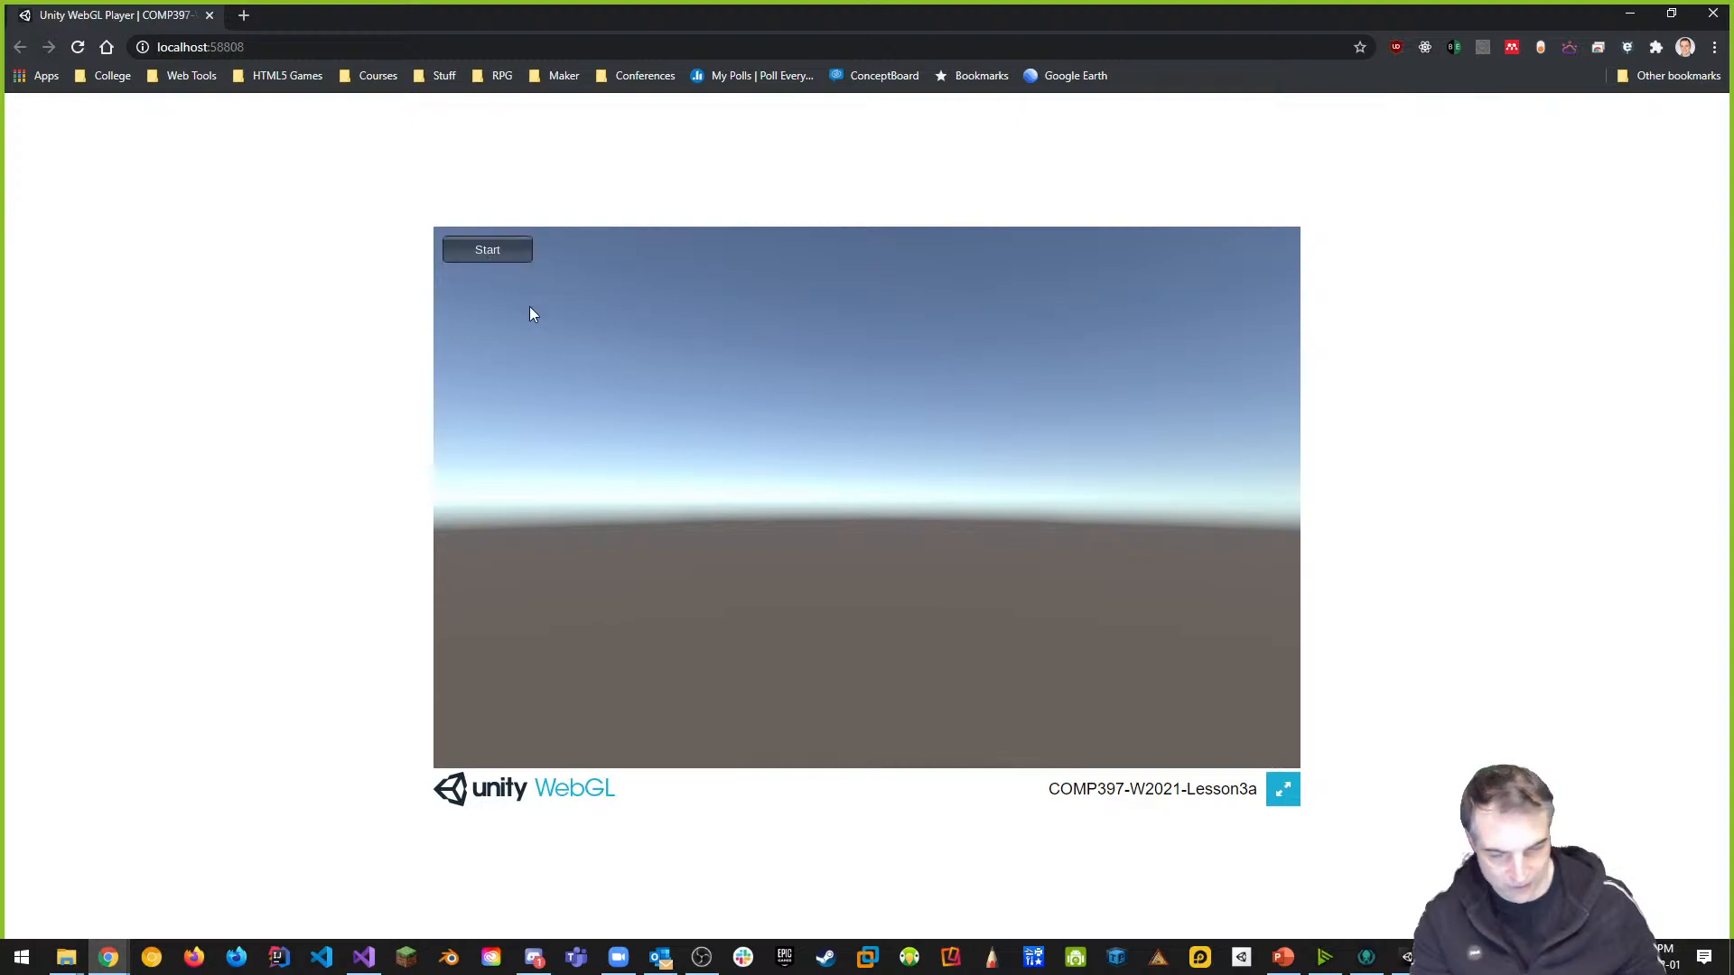
{"action": "left_click", "coordinate": [515, 248]}
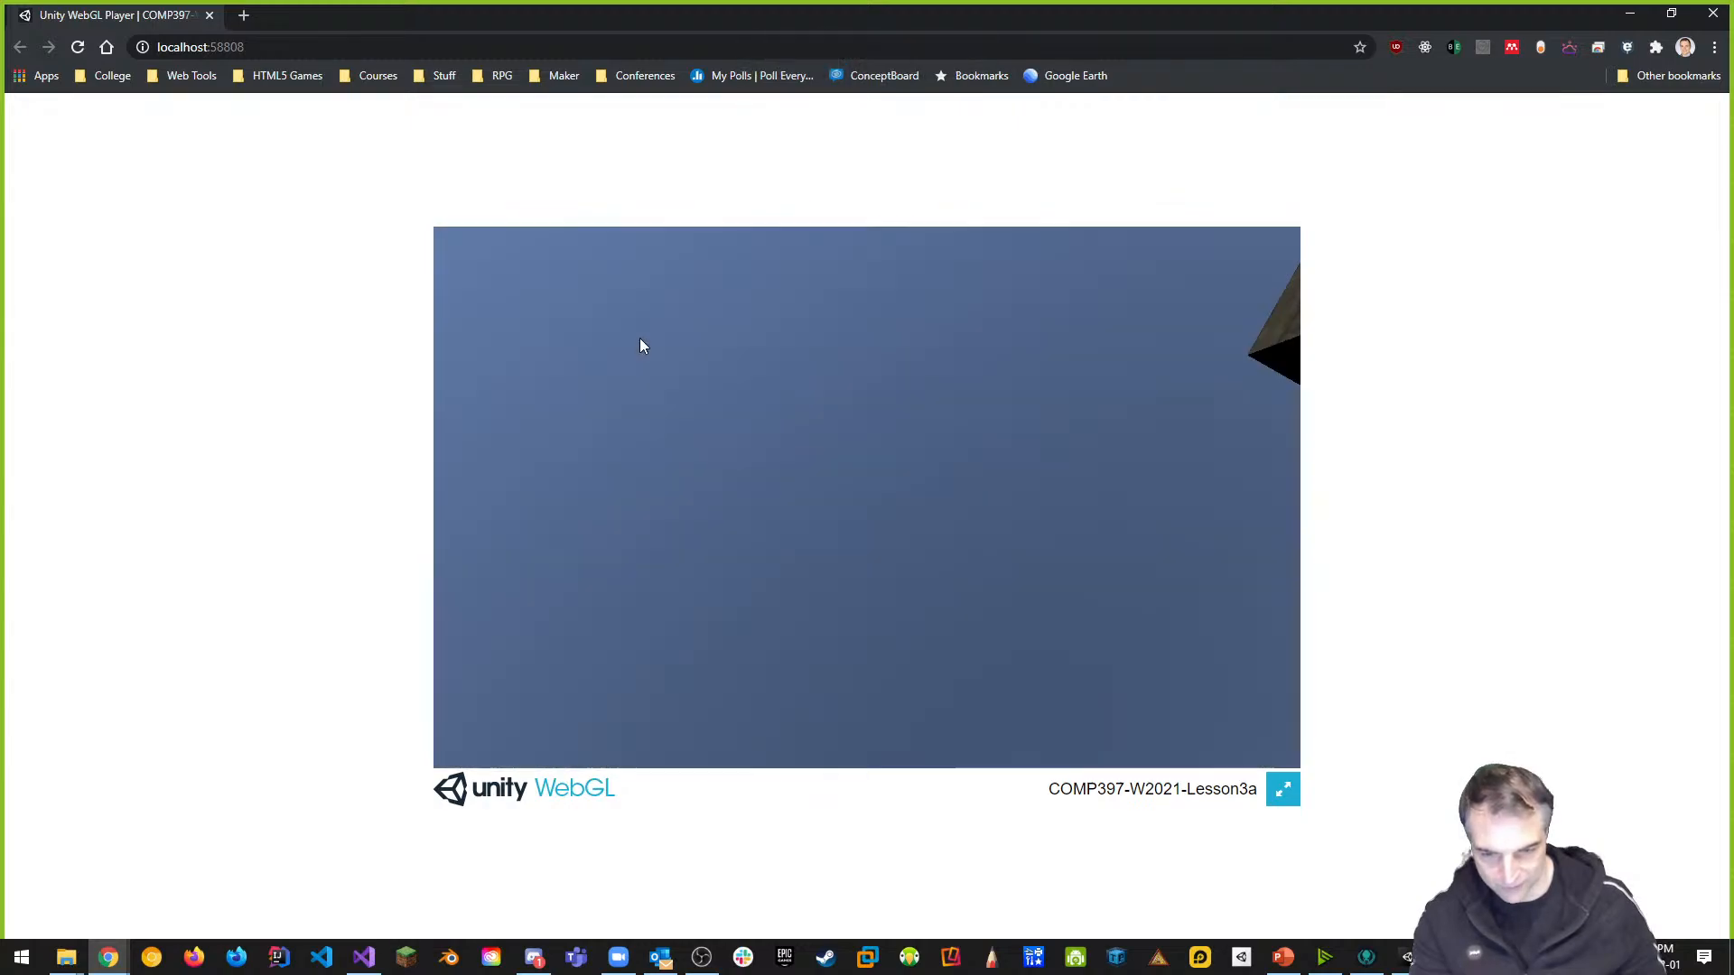
{"action": "left_click", "coordinate": [209, 16]}
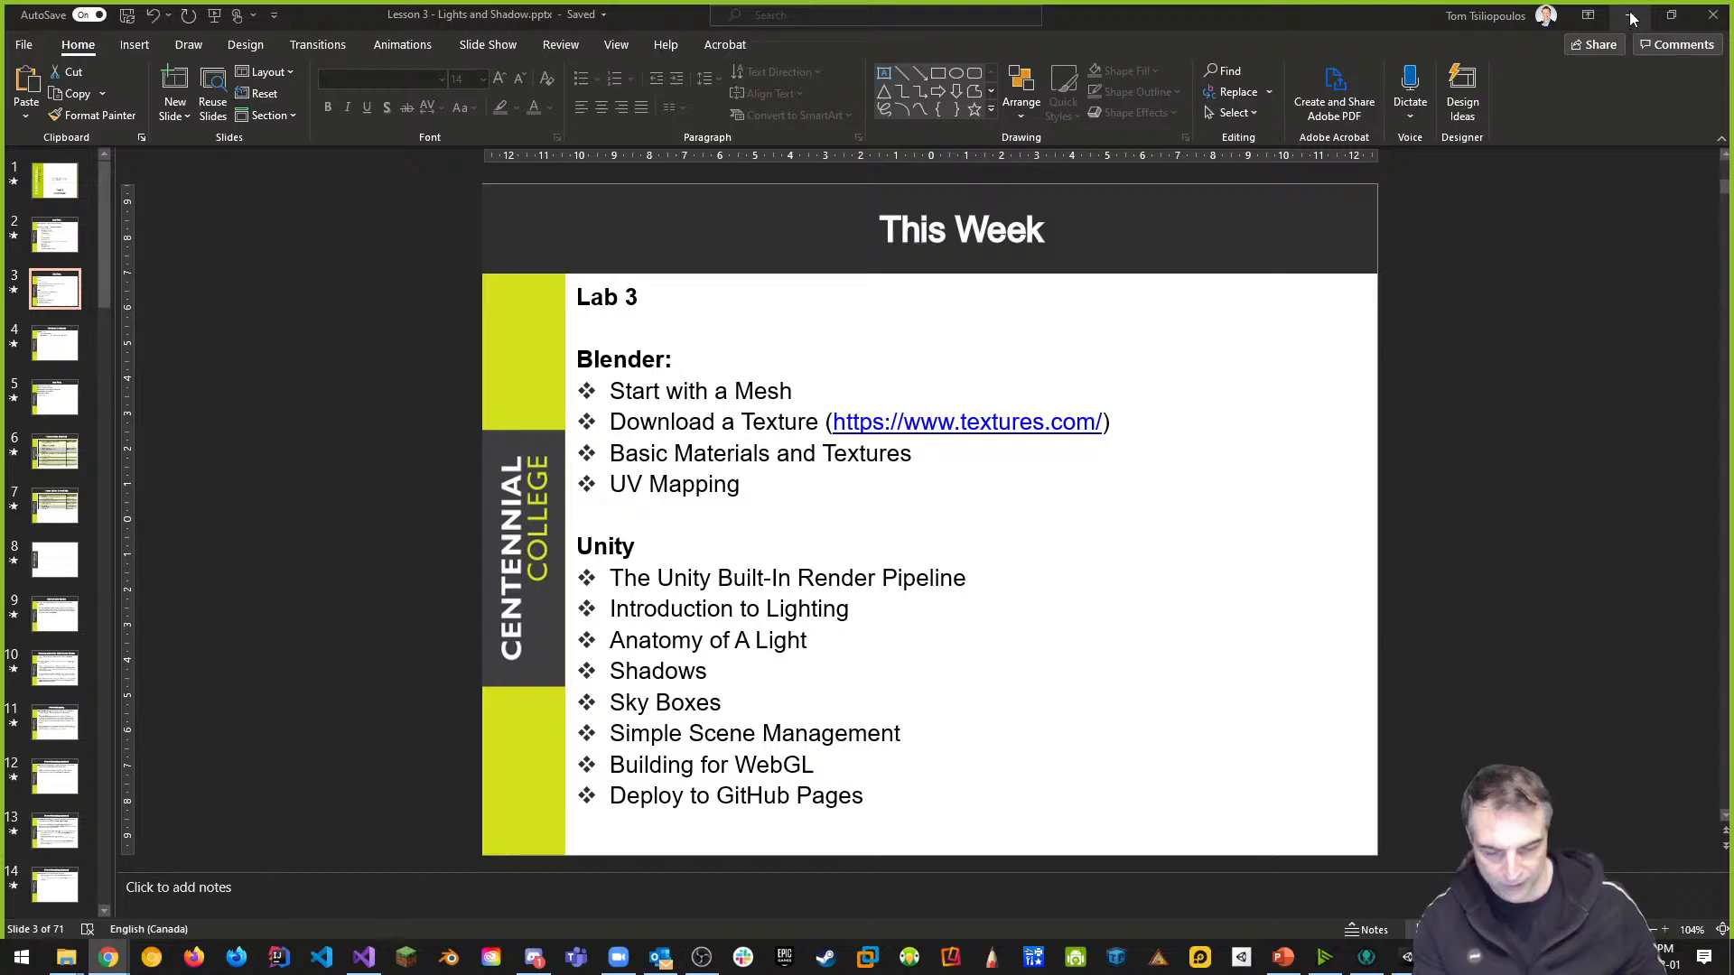
Show slide 4, "This Week (Continued)", to review what is due, and minimize PowerPoint
{"action": "left_click", "coordinate": [50, 343]}
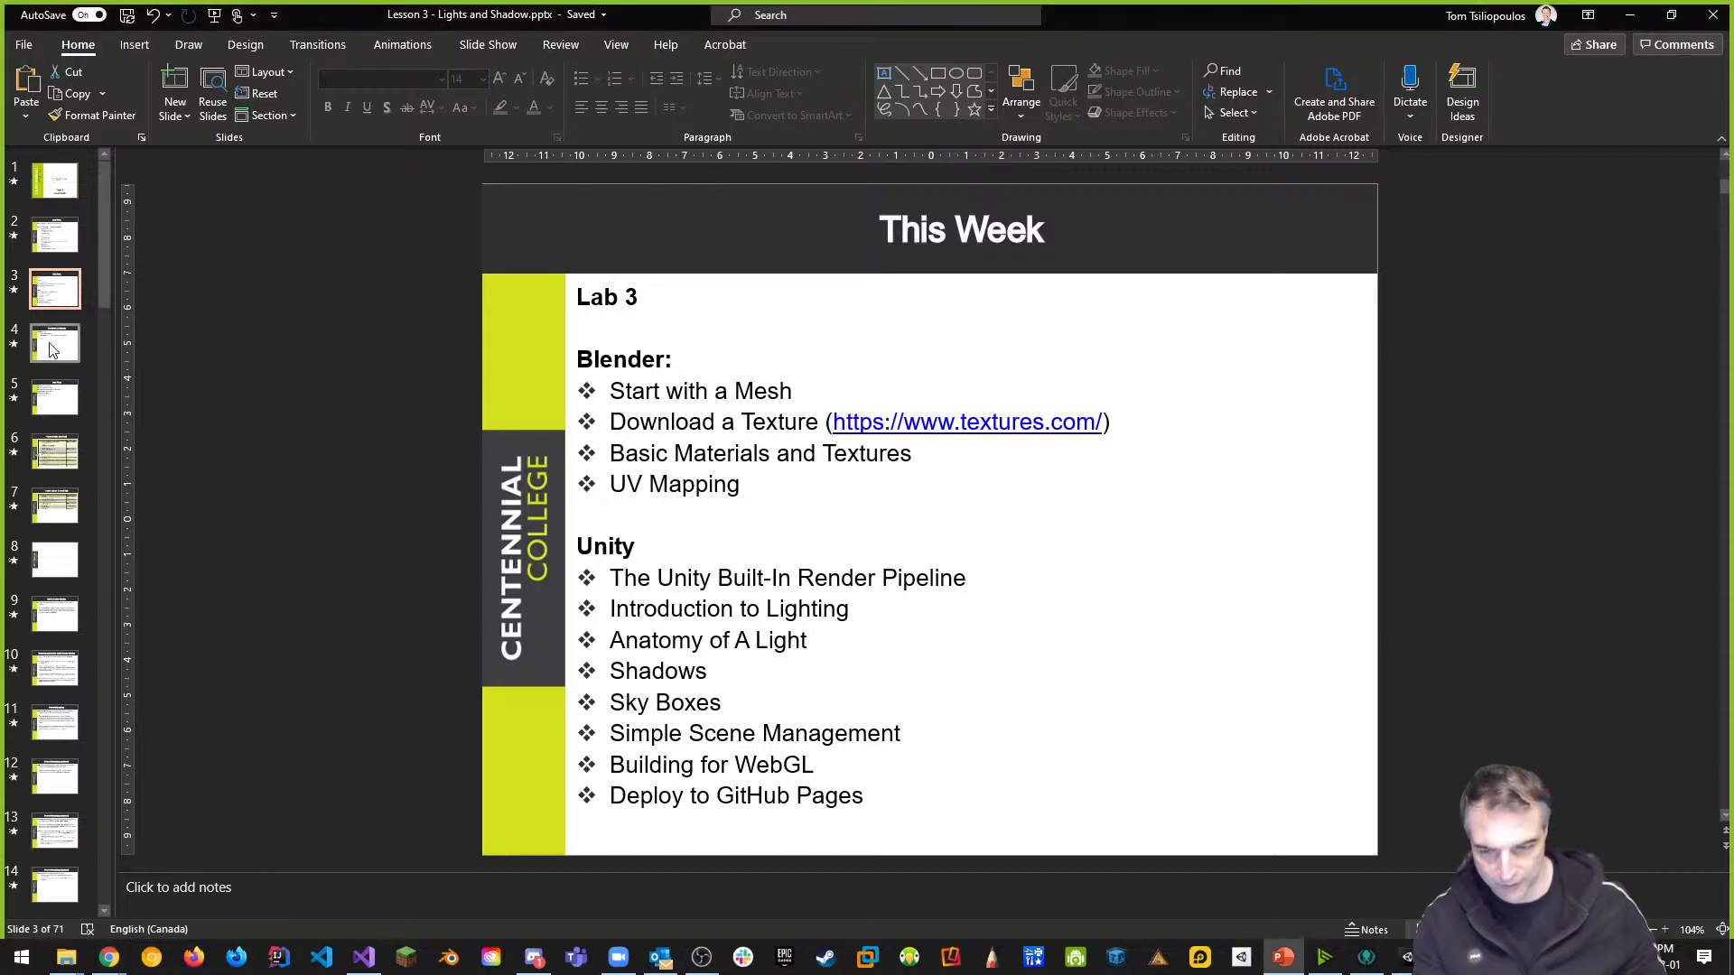
{"action": "left_click", "coordinate": [49, 351]}
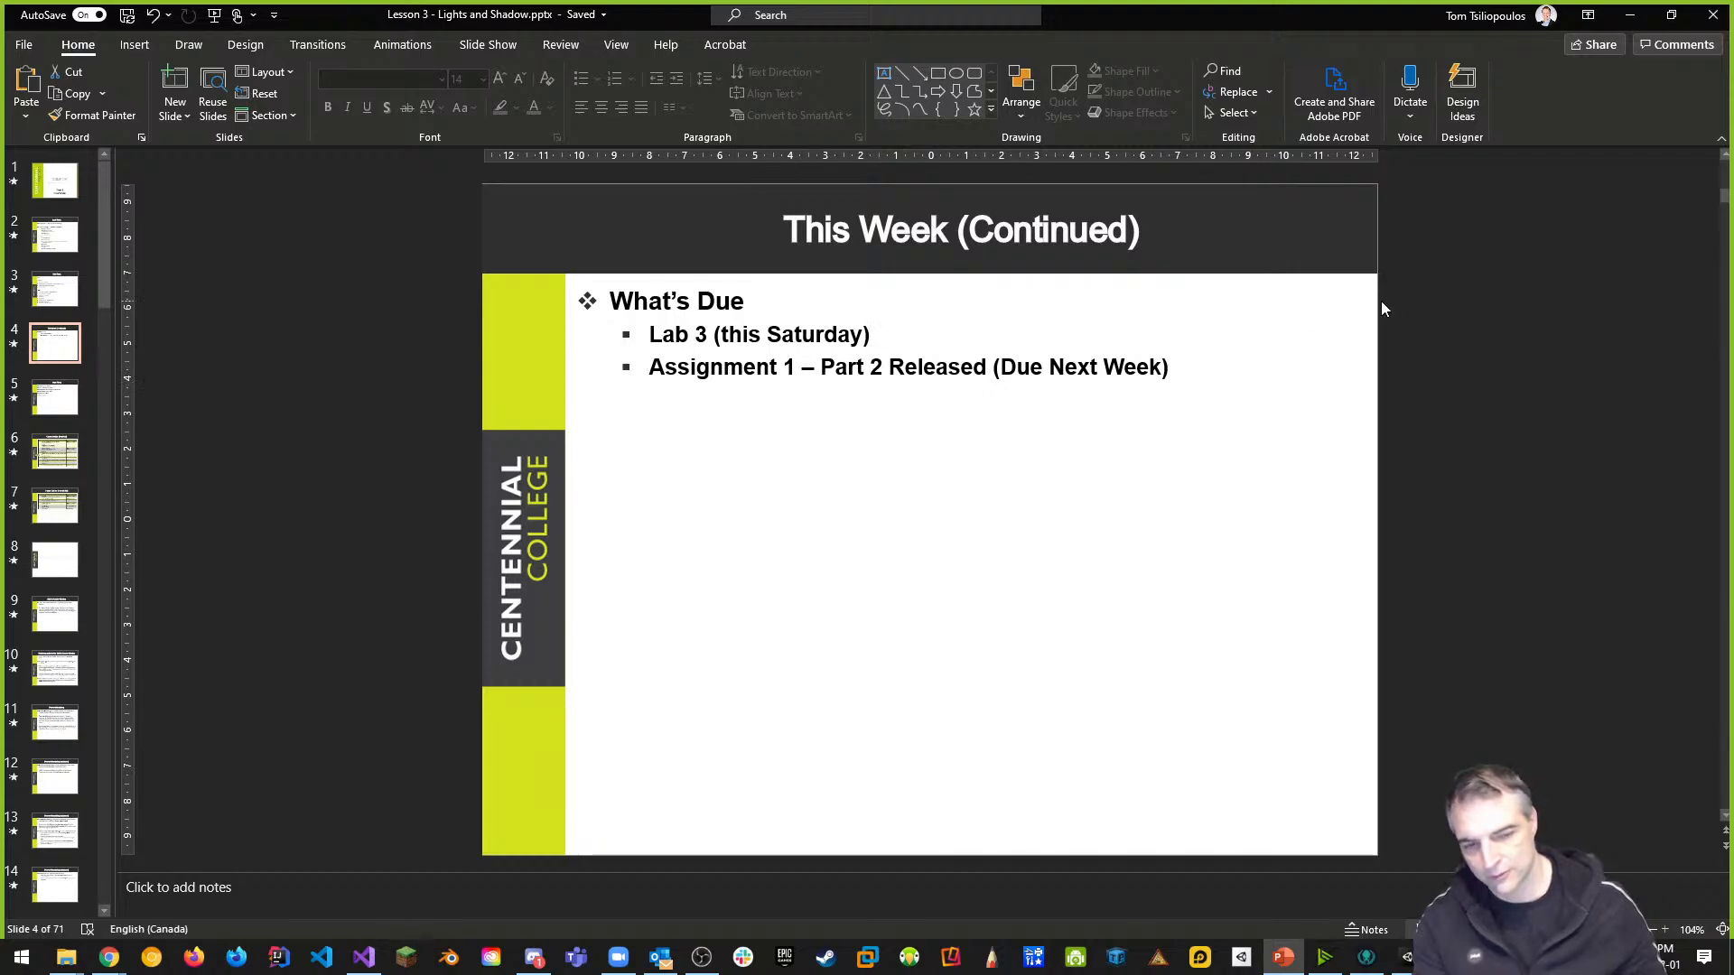
{"action": "left_click", "coordinate": [1629, 15]}
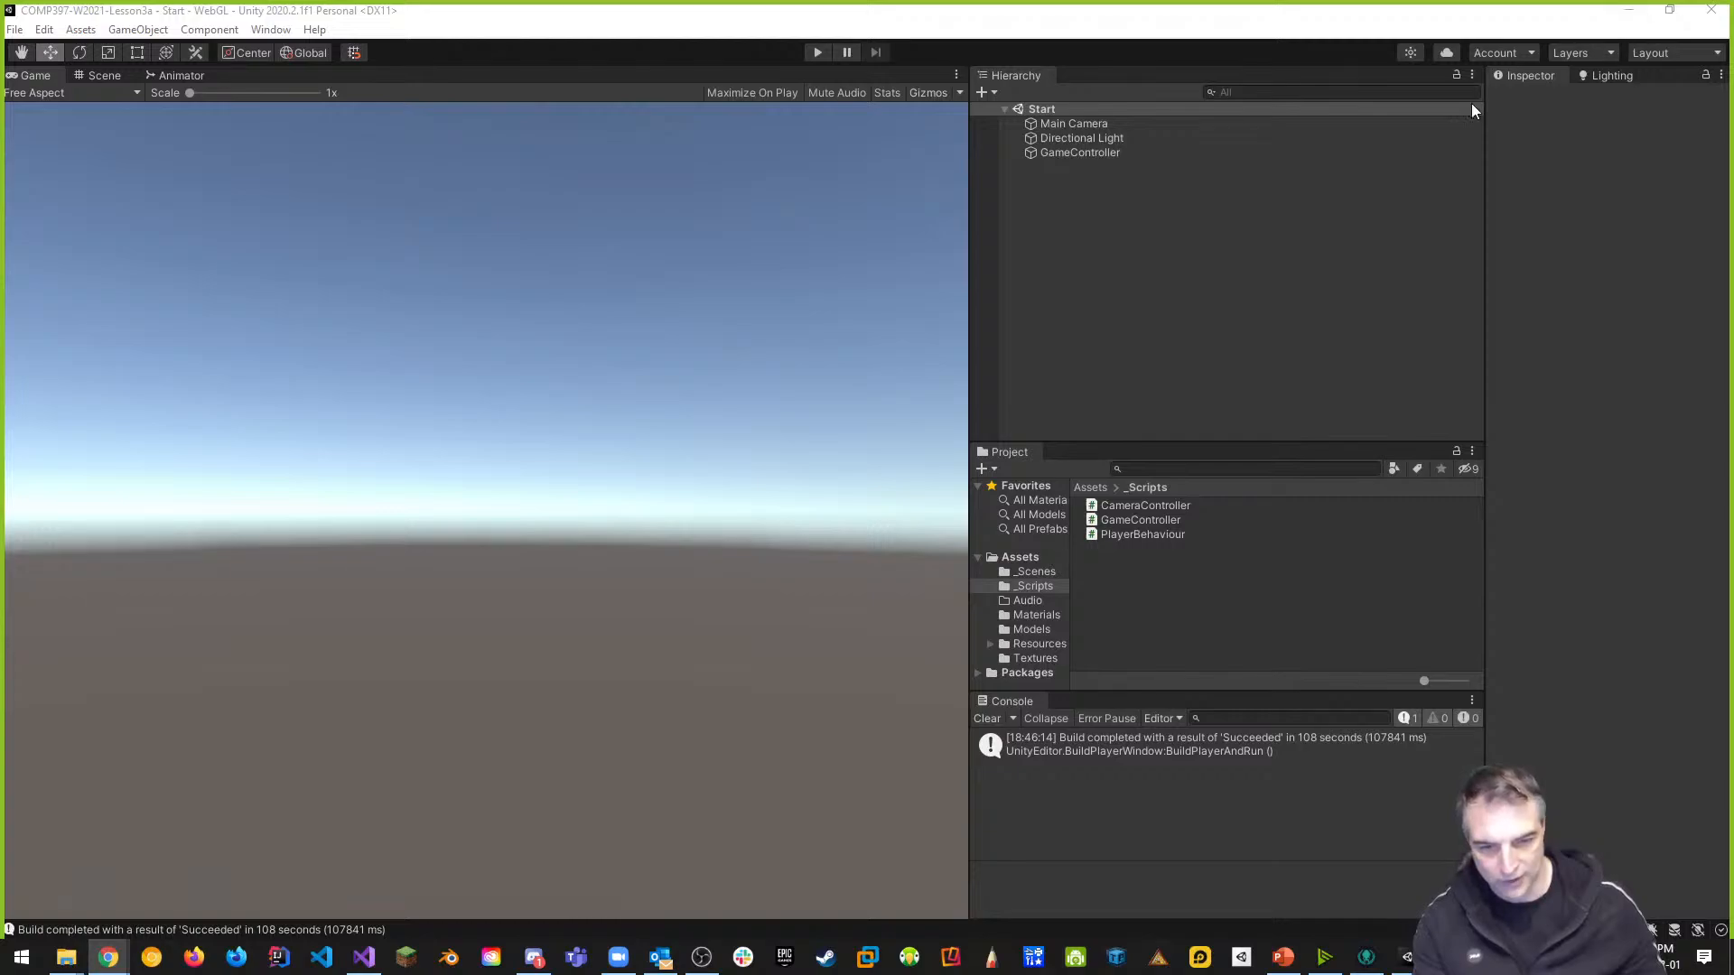
Save the Start scene and the project in Unity, and close the editor
{"action": "left_click", "coordinate": [18, 33]}
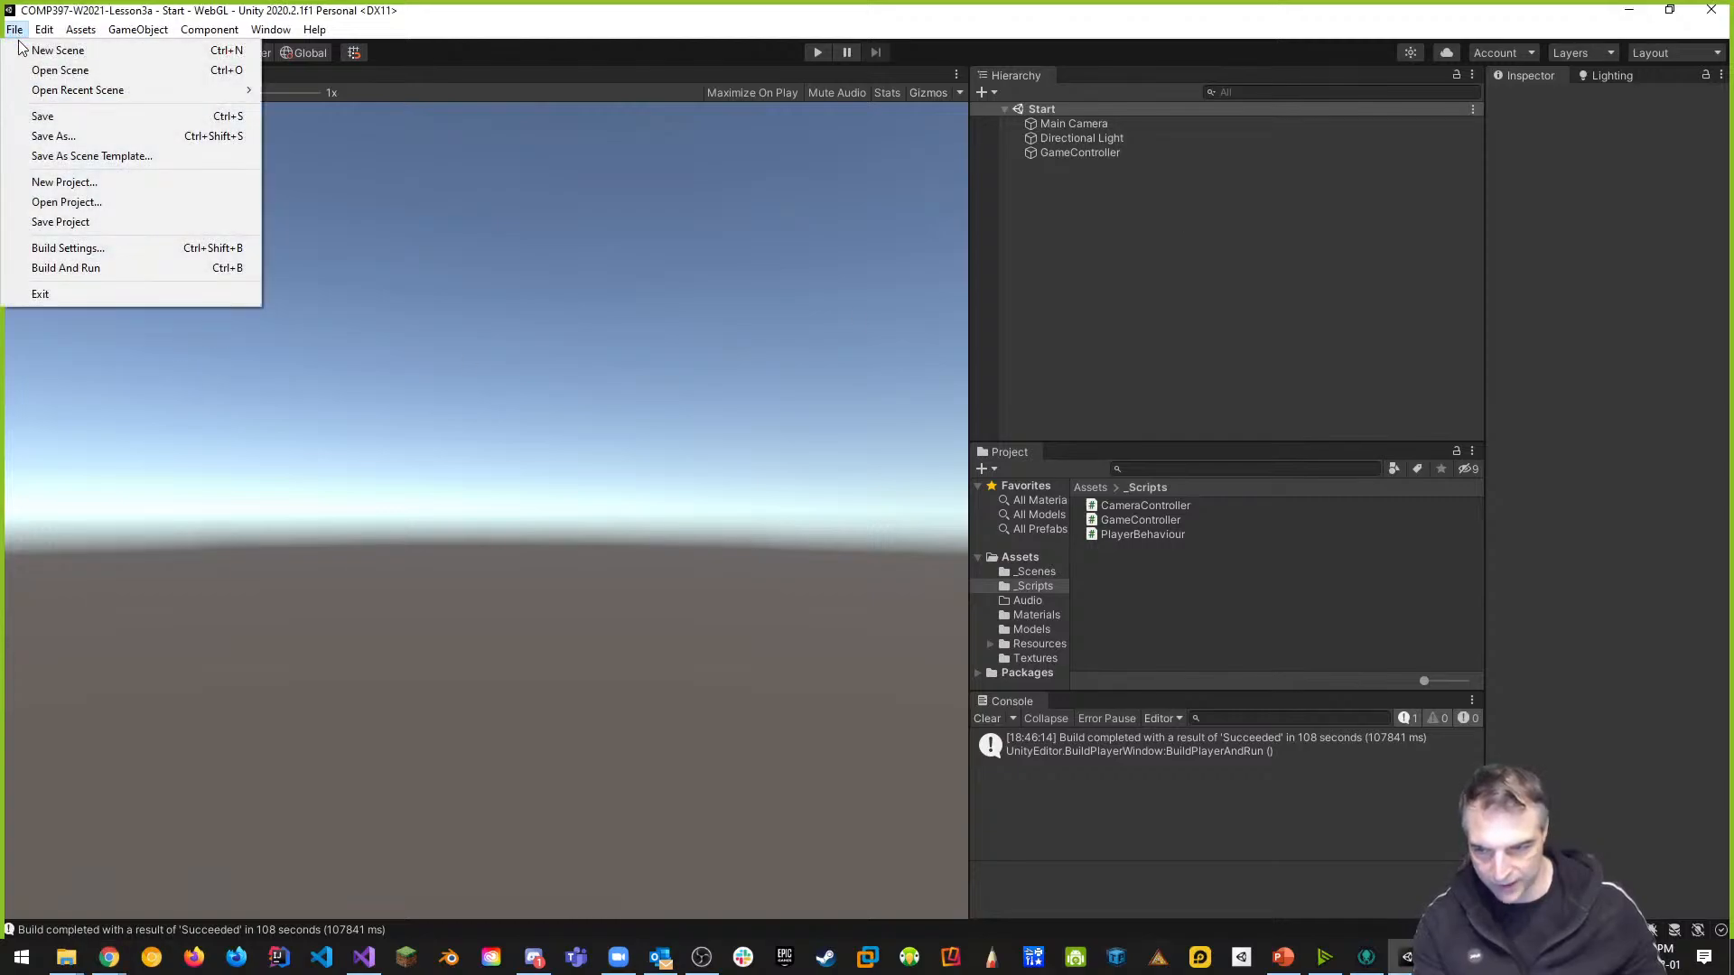
{"action": "left_click", "coordinate": [45, 117]}
{"action": "left_click", "coordinate": [17, 35]}
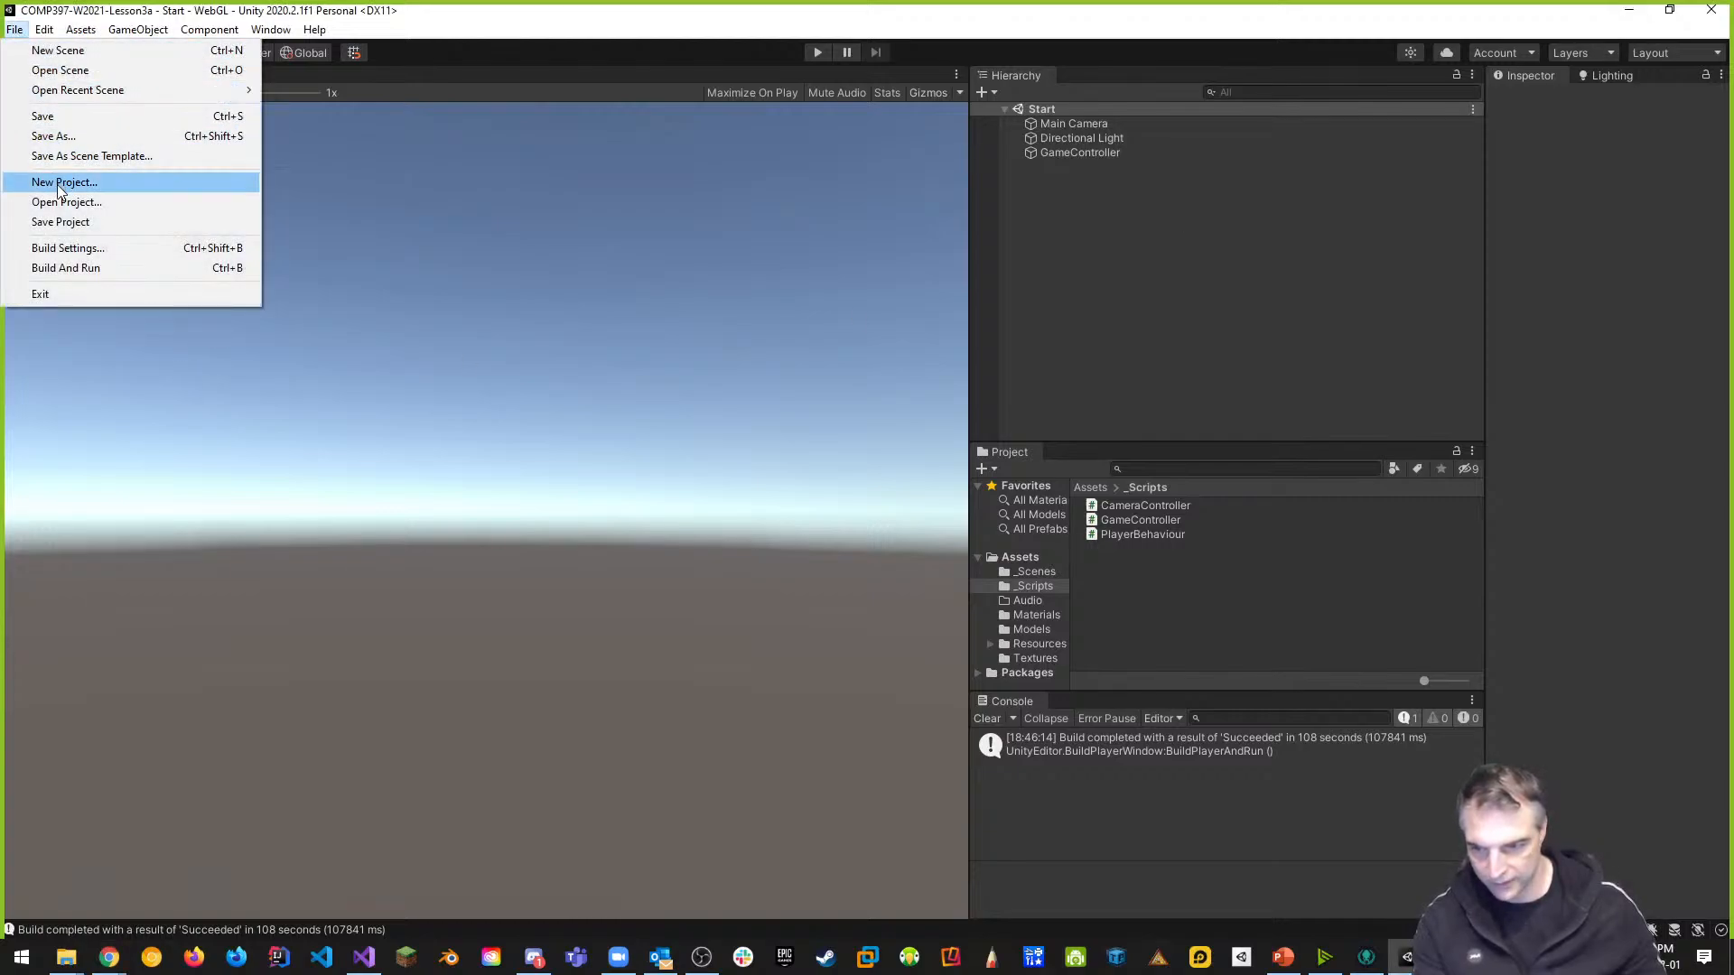
{"action": "left_click", "coordinate": [60, 222]}
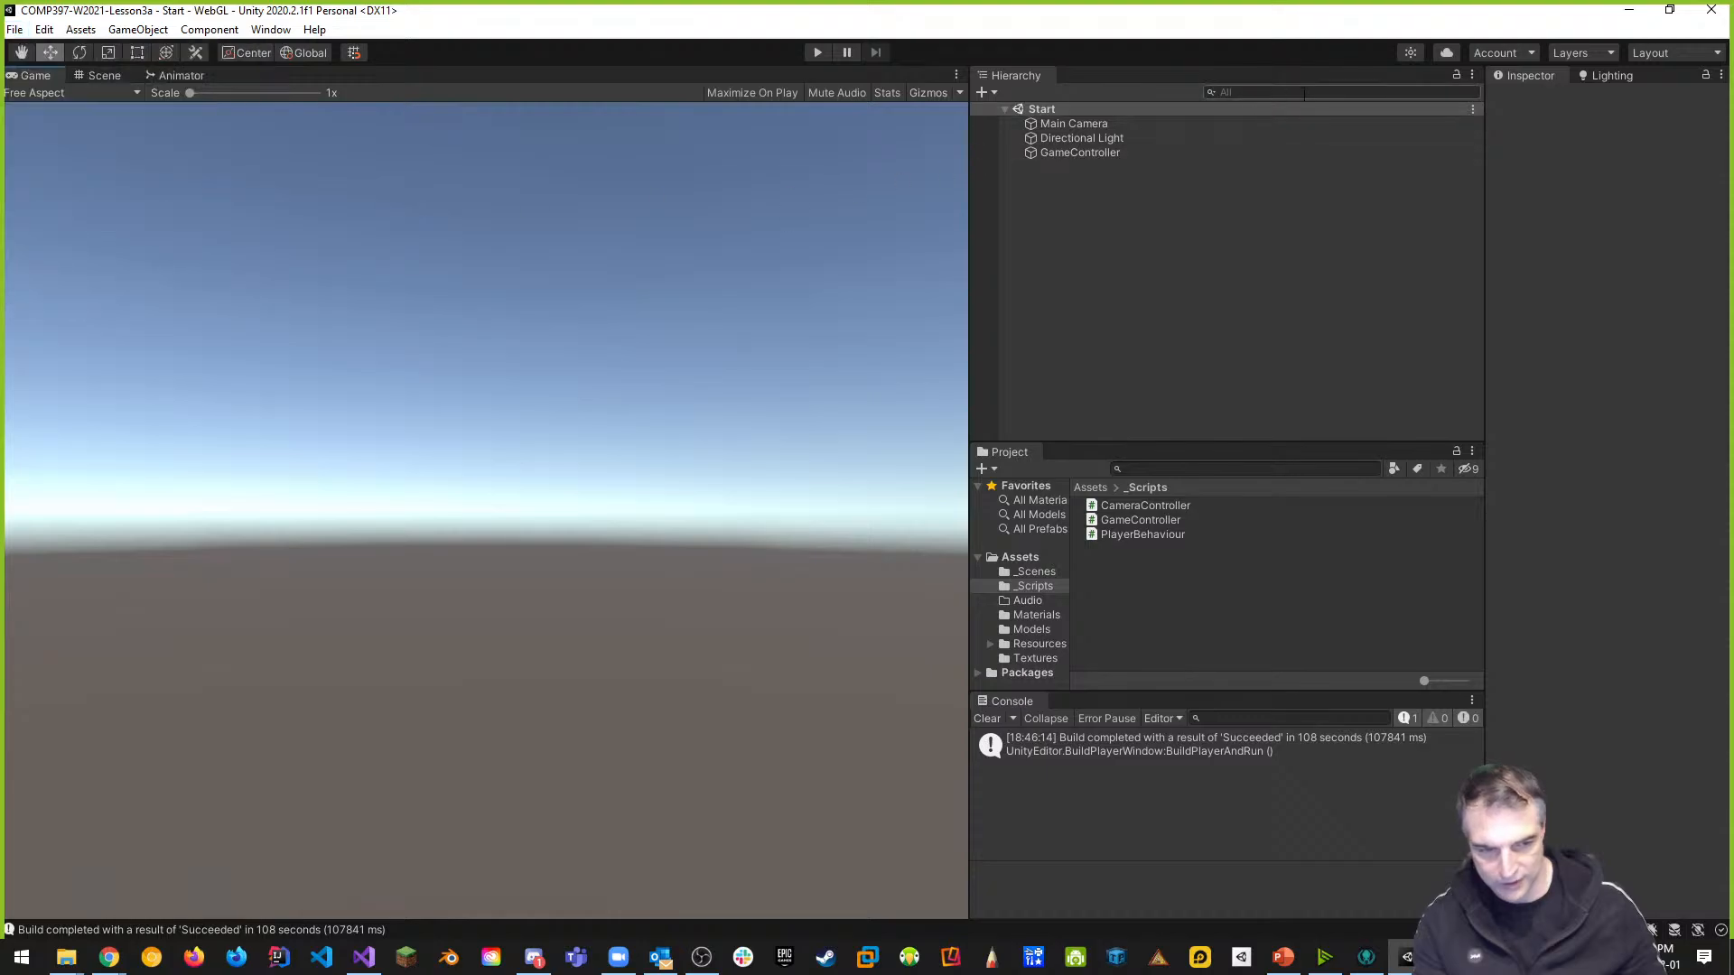
{"action": "left_click", "coordinate": [1704, 18]}
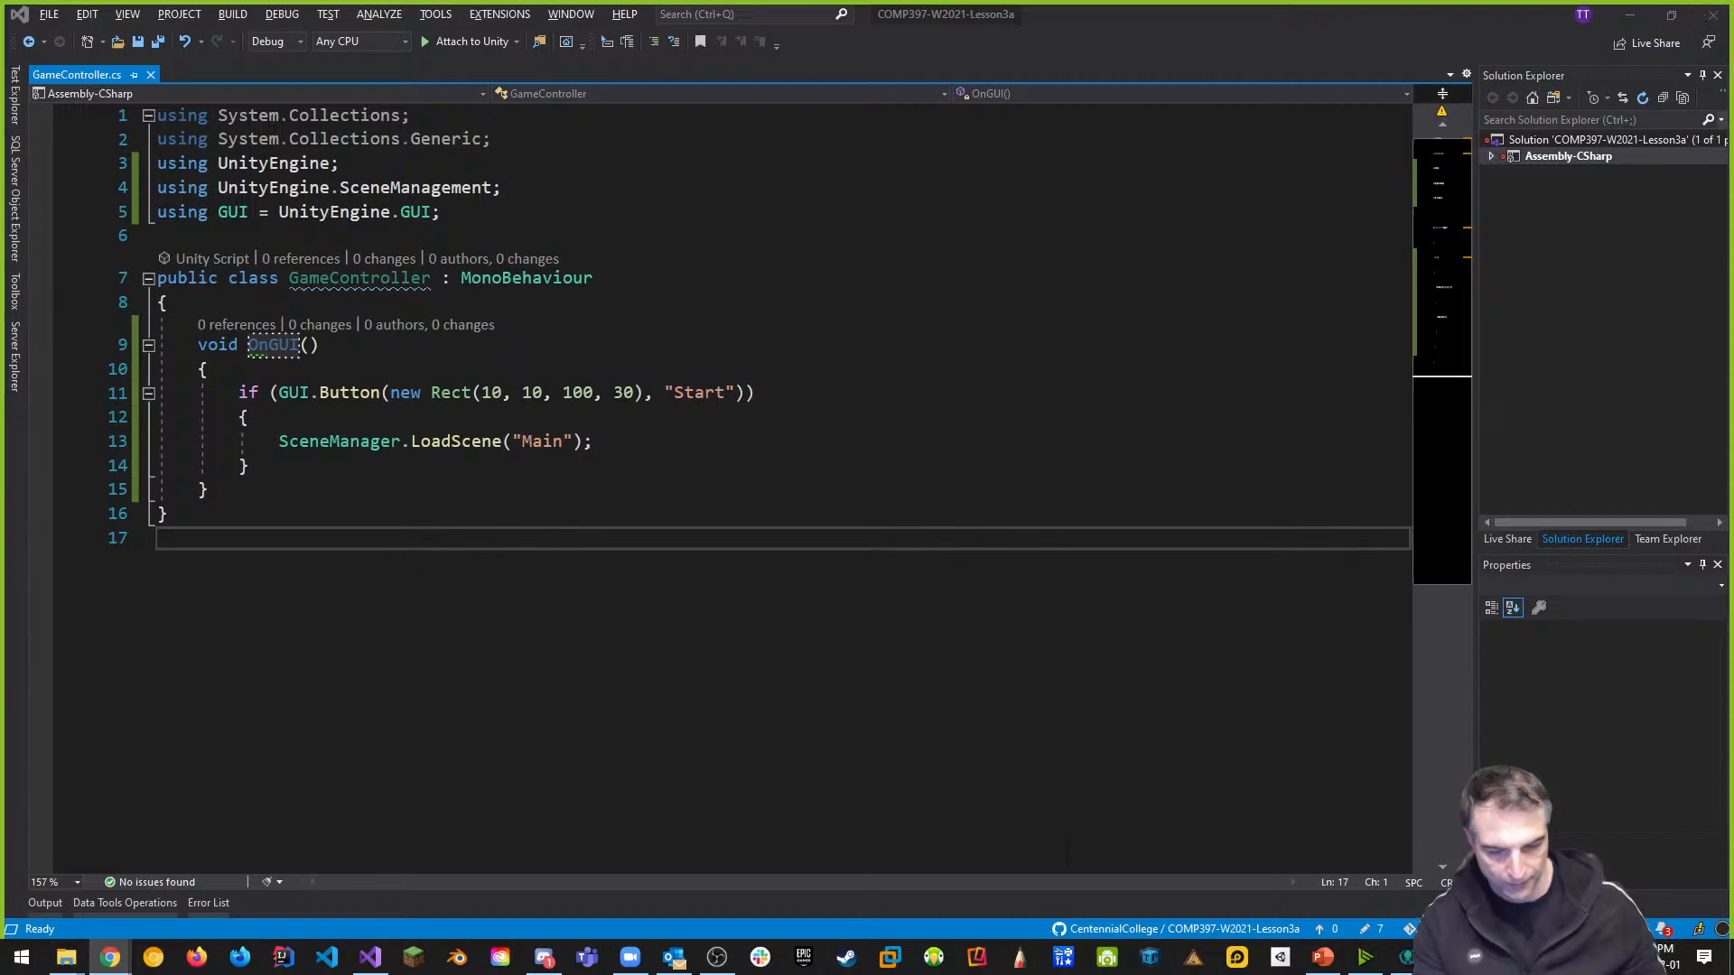
Switch to GitKraken, open the COMP397-W2021-Lesson3a repository, and stage all of its changed files
{"action": "left_click", "coordinate": [1406, 957]}
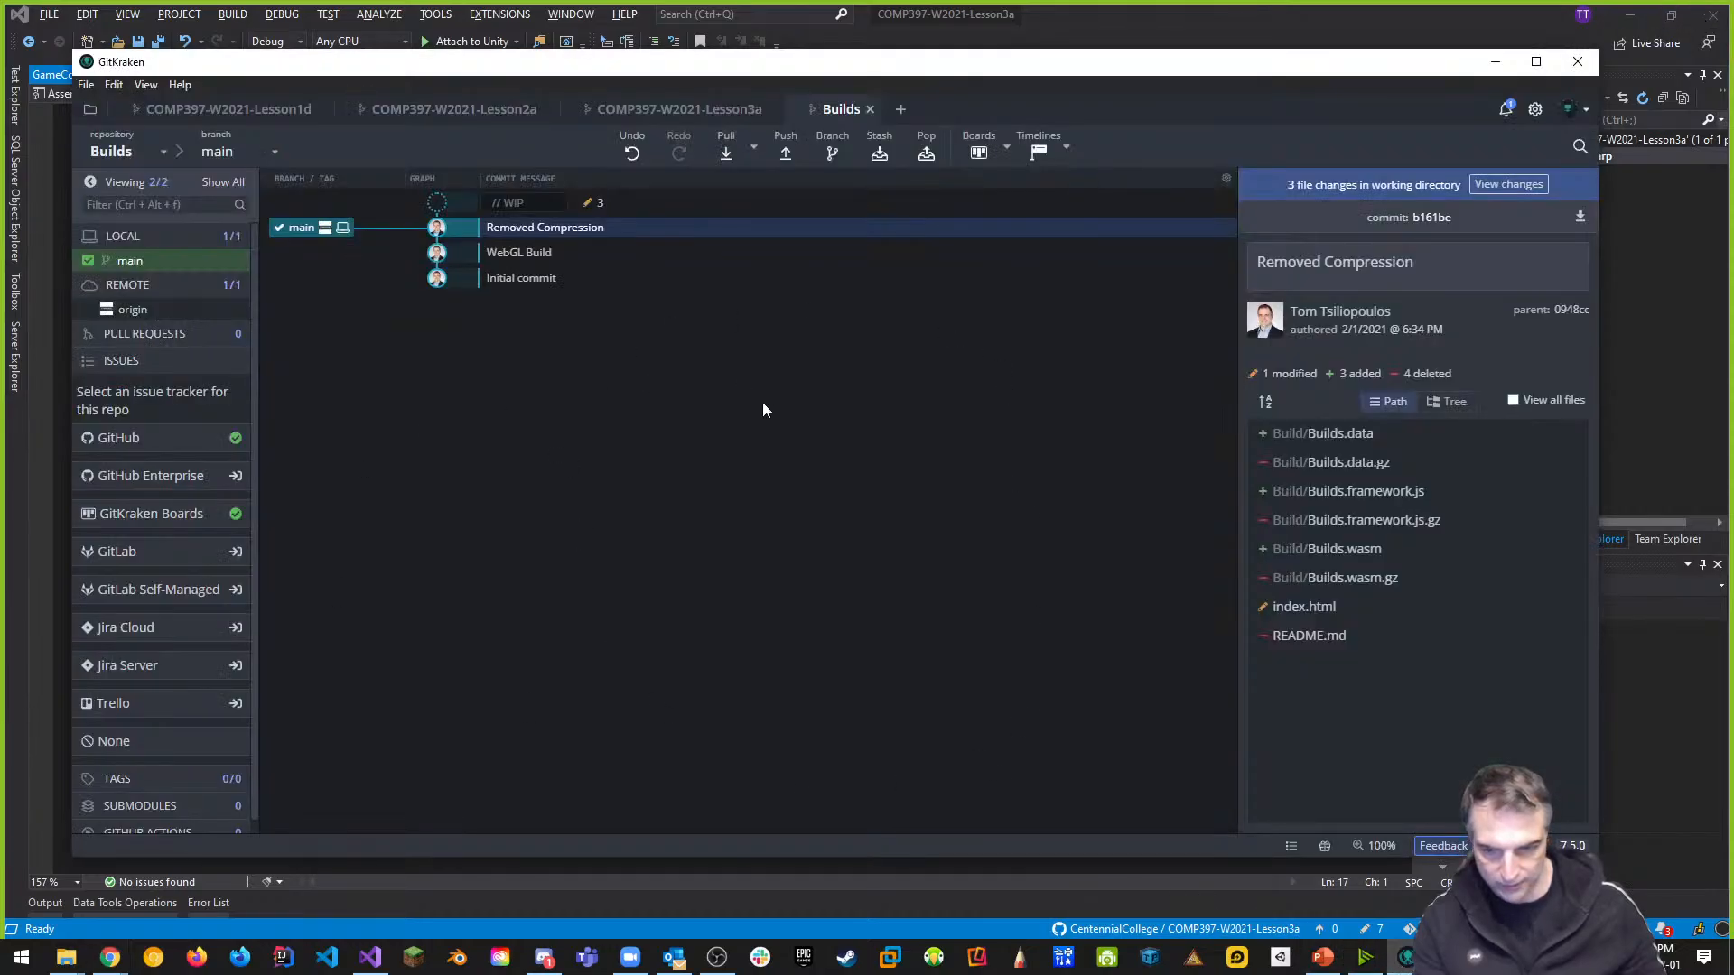
{"action": "left_click", "coordinate": [724, 109]}
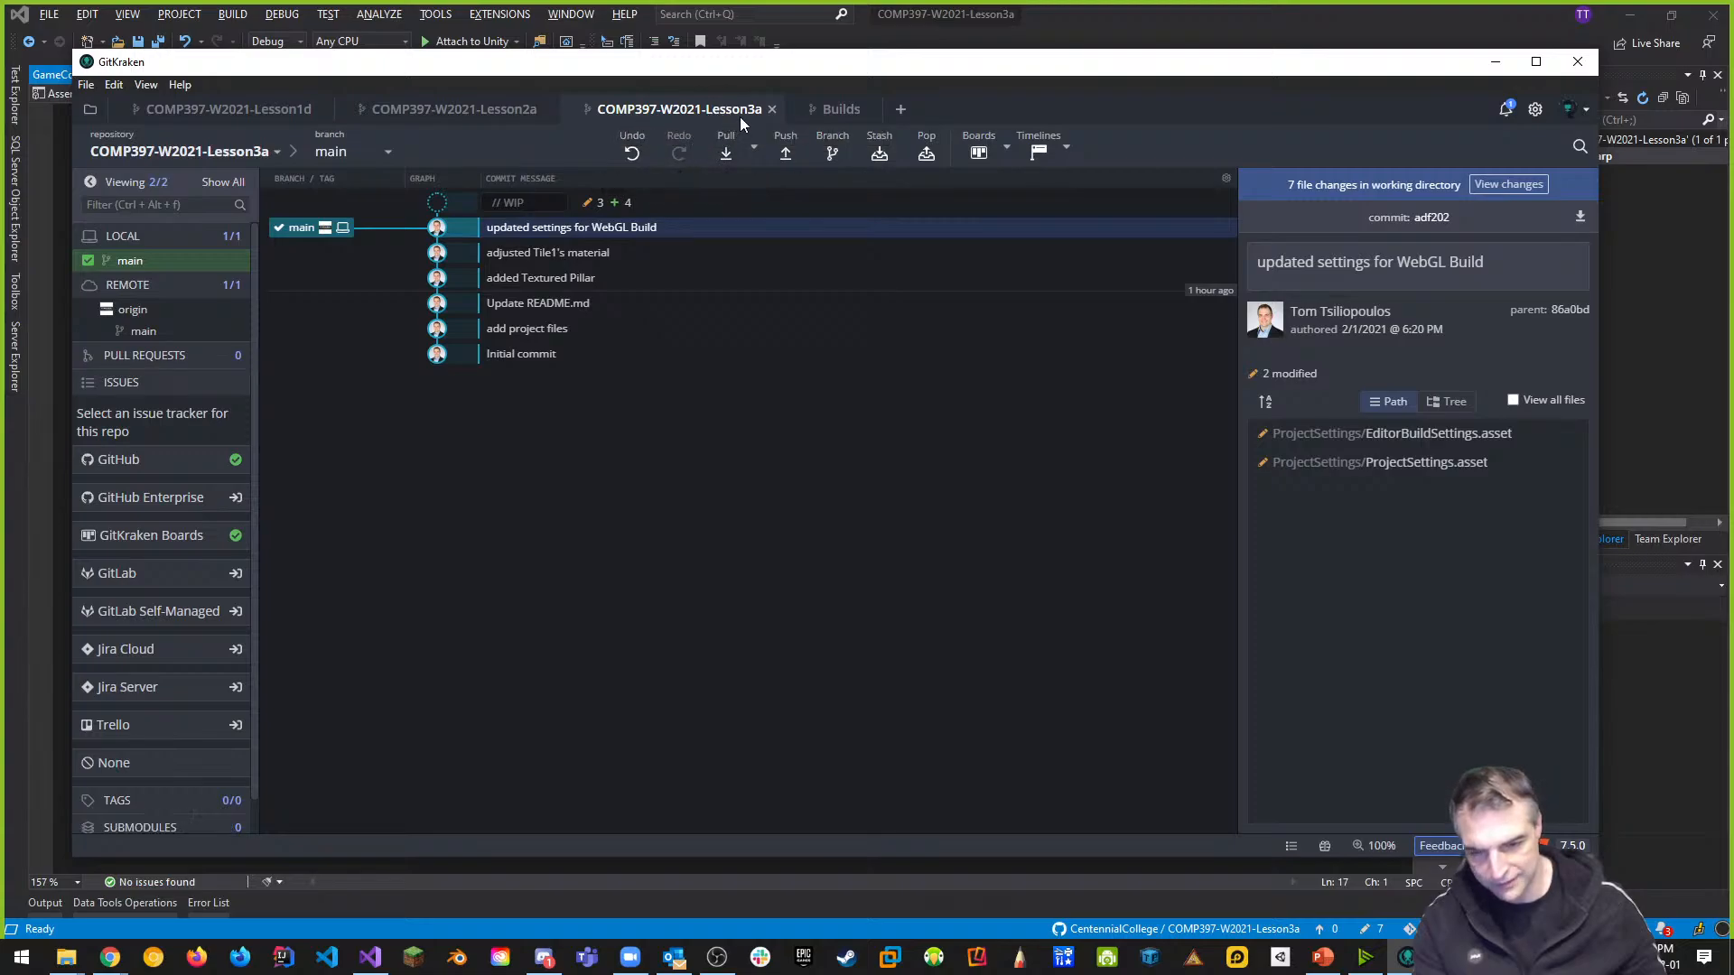
{"action": "left_click", "coordinate": [1508, 185]}
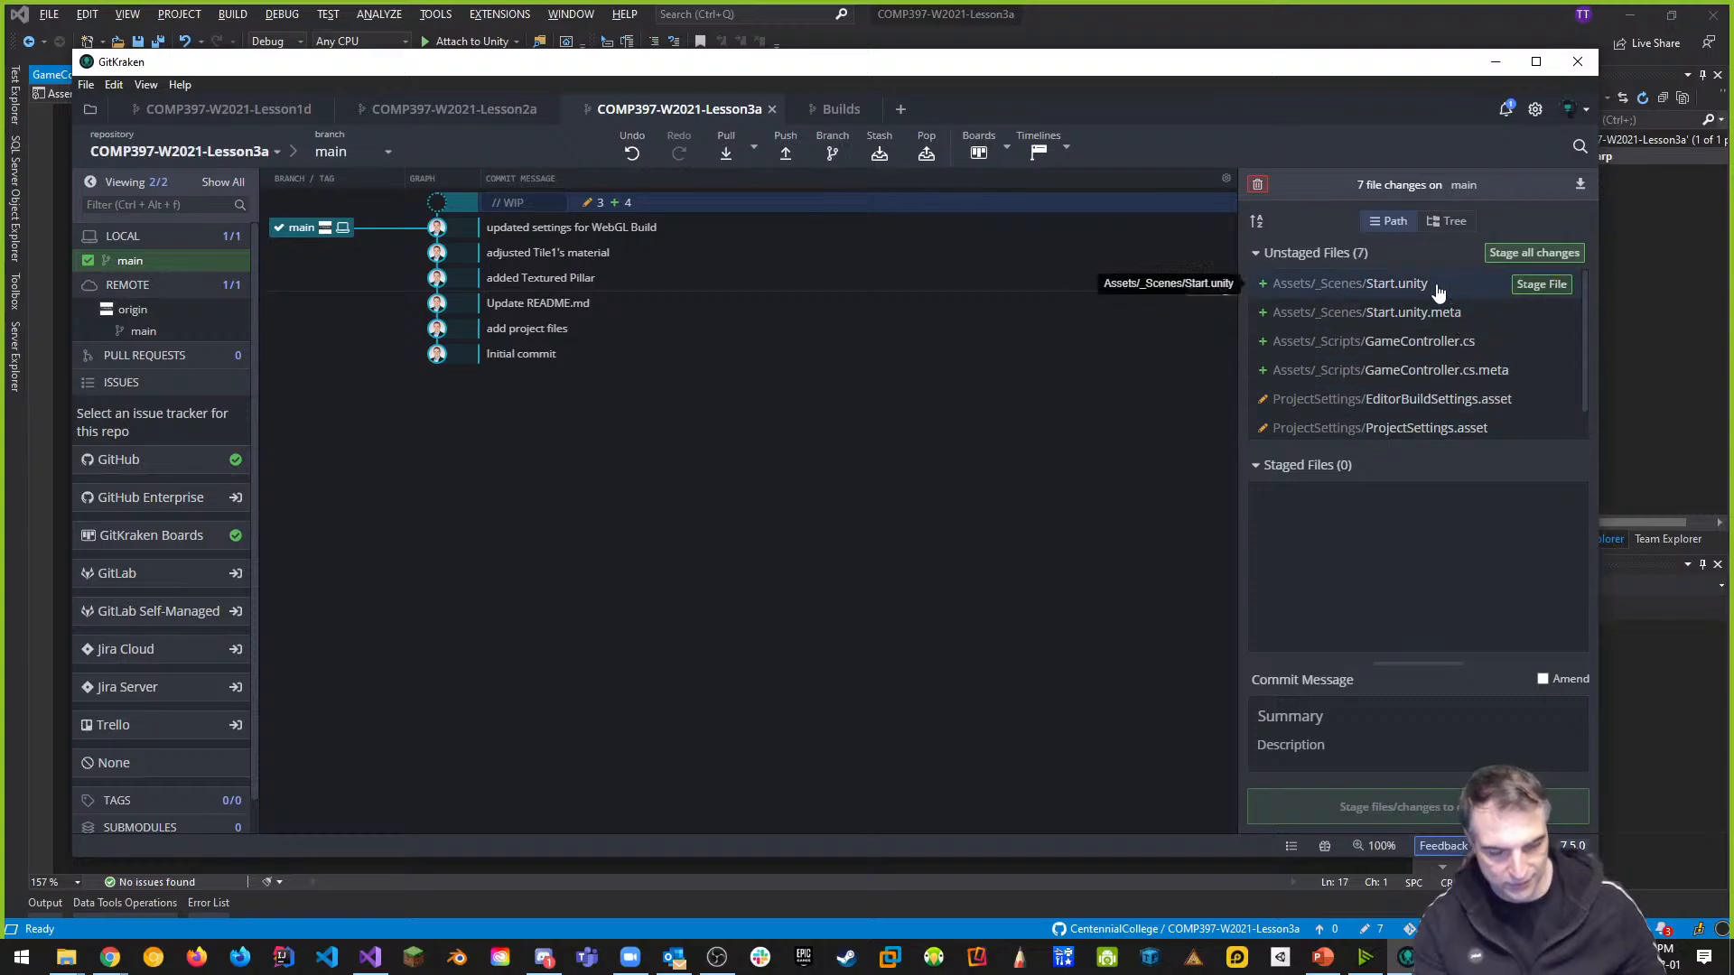
{"action": "left_click", "coordinate": [1538, 253]}
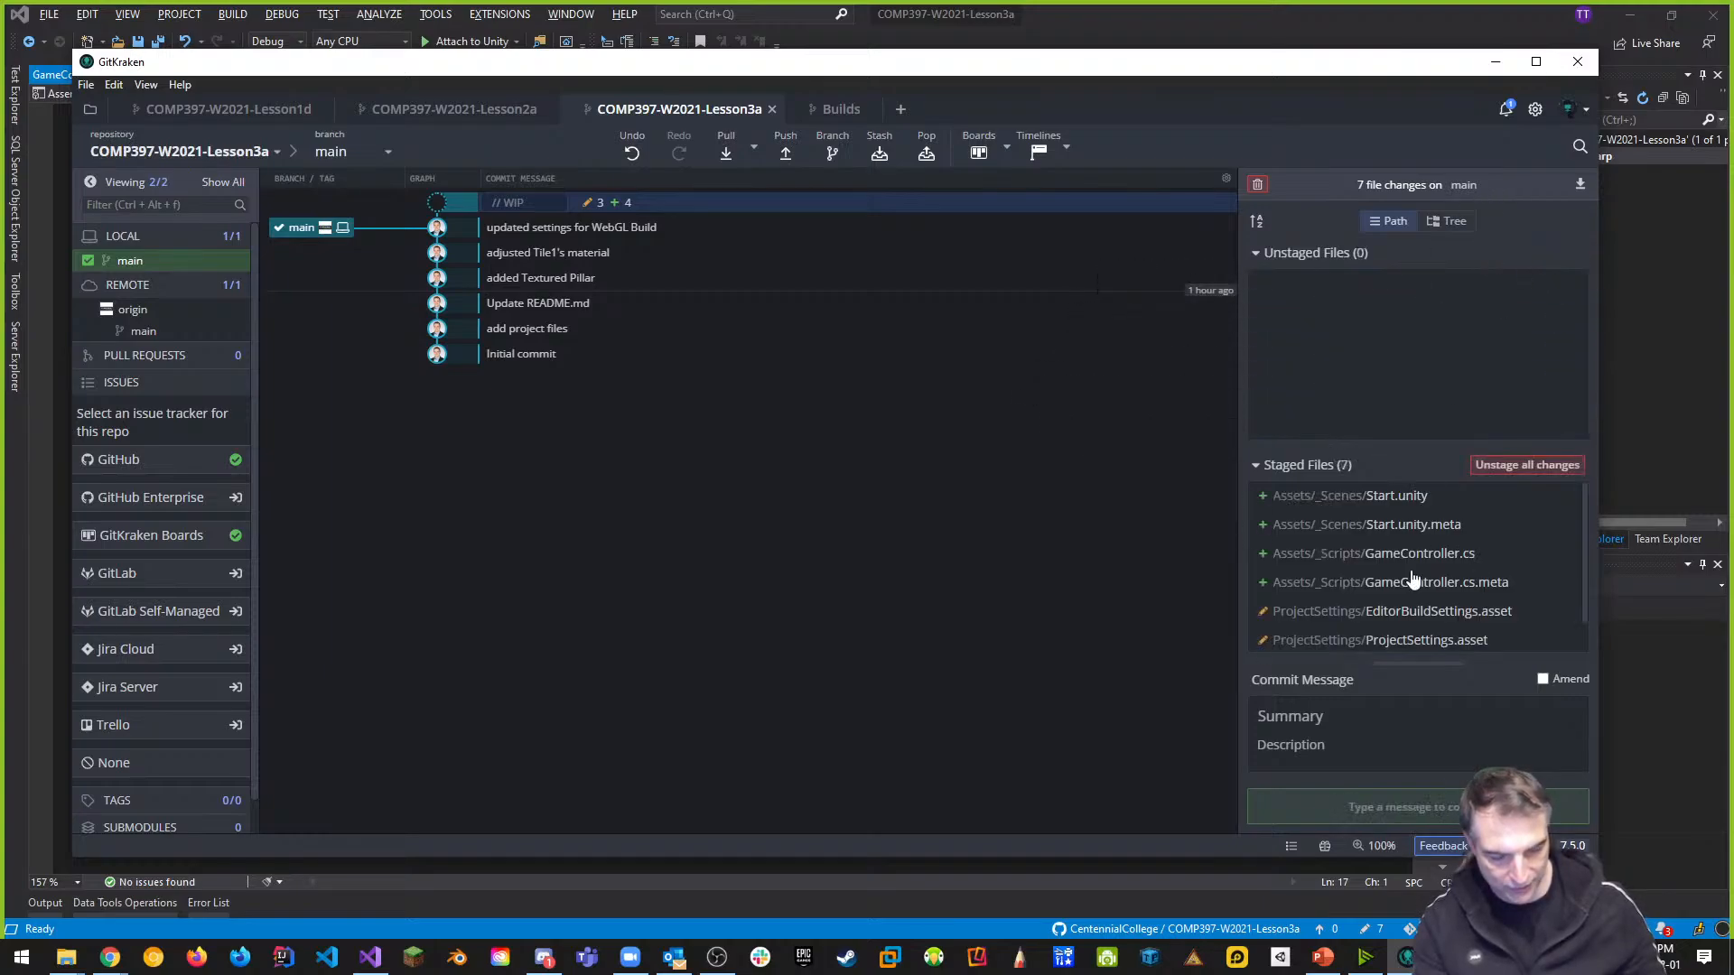
Commit the staged Lesson3a files with the summary "Added simple start scene" and push main to origin
{"action": "left_click", "coordinate": [1393, 722]}
{"action": "type", "text": "Add"}
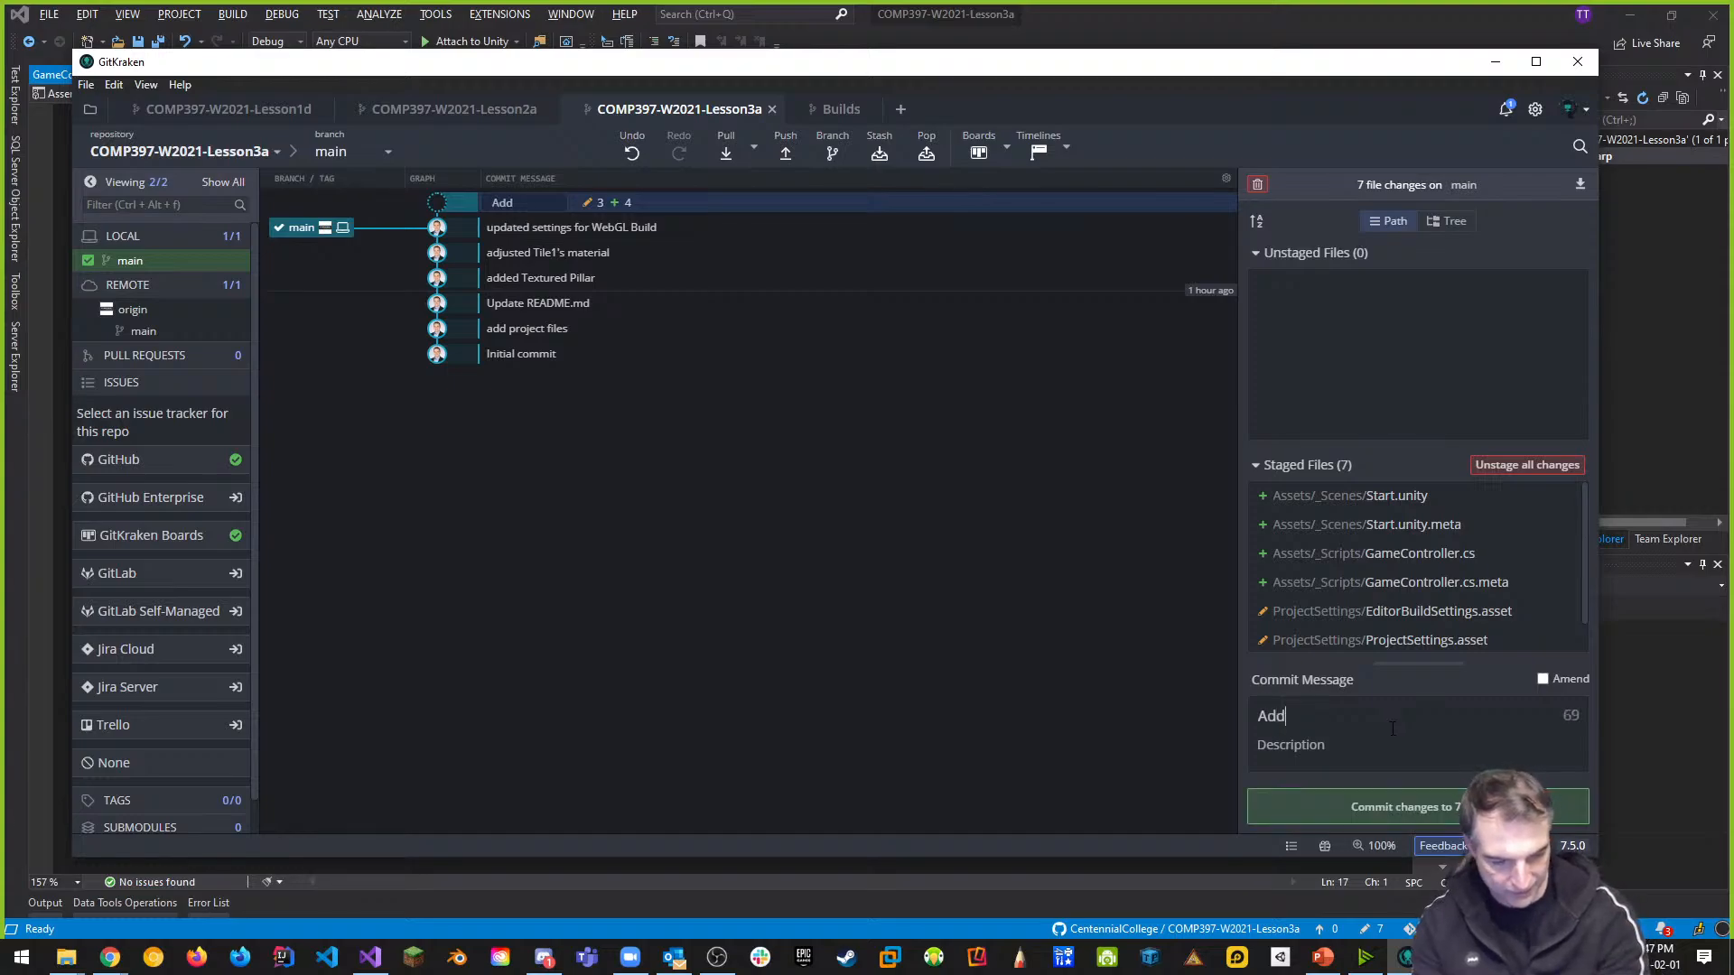
{"action": "type", "text": "ed simple s"}
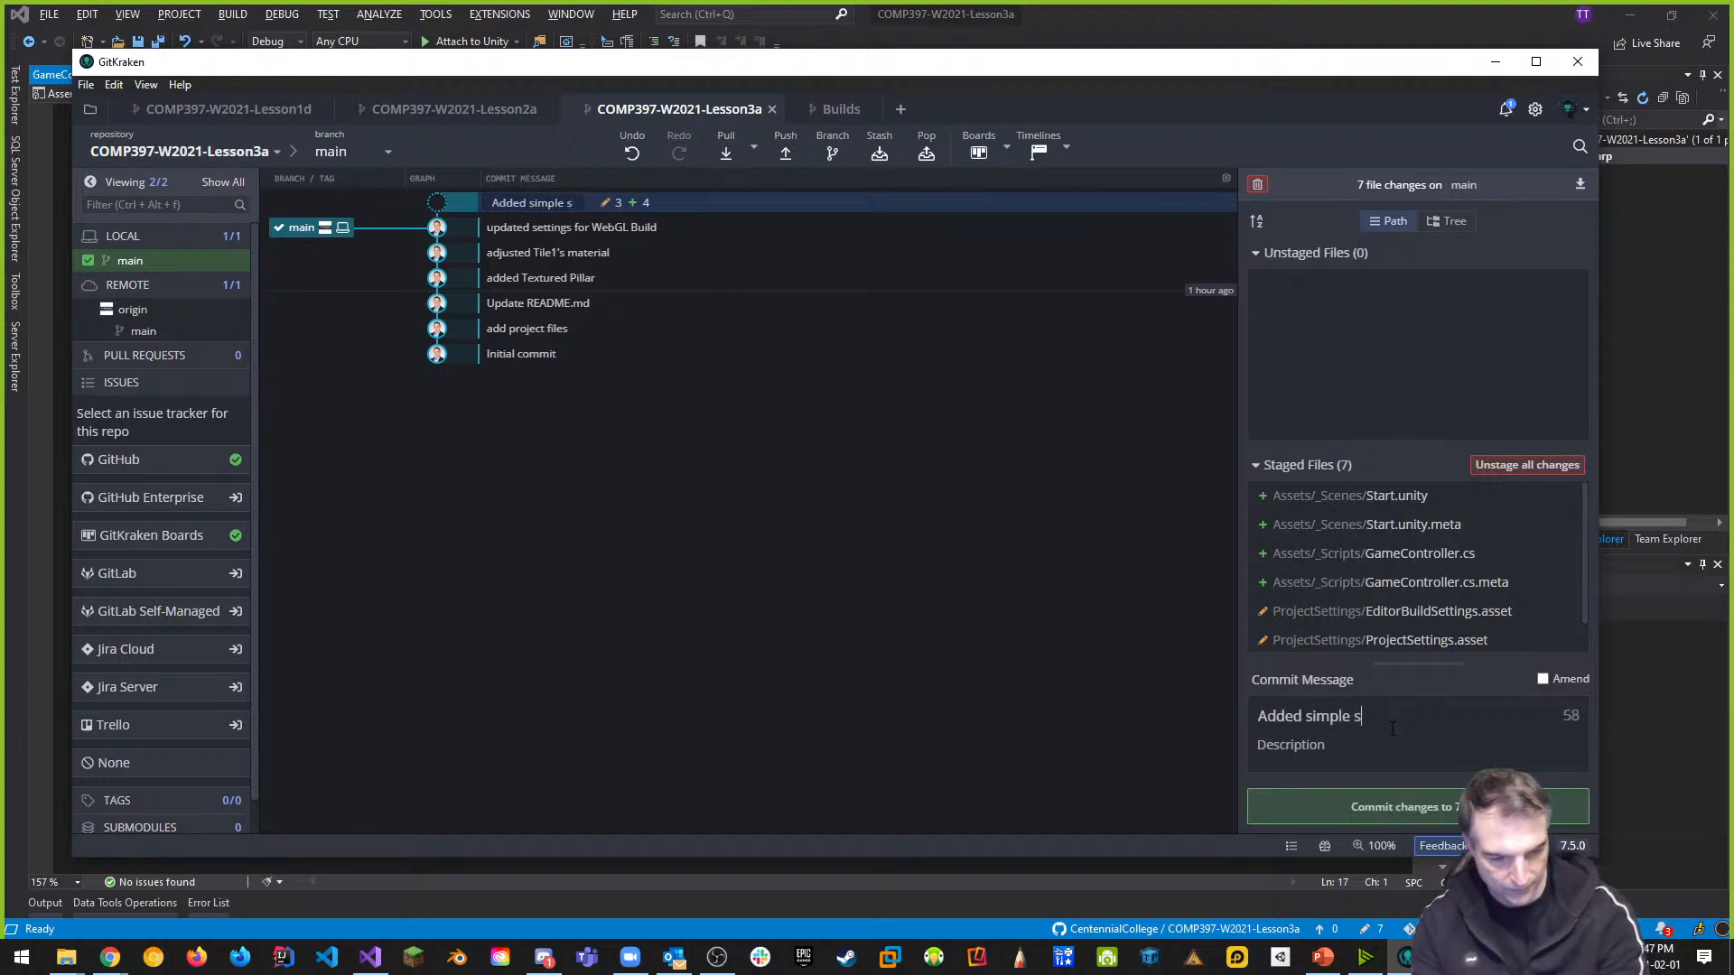
{"action": "type", "text": "tart scene"}
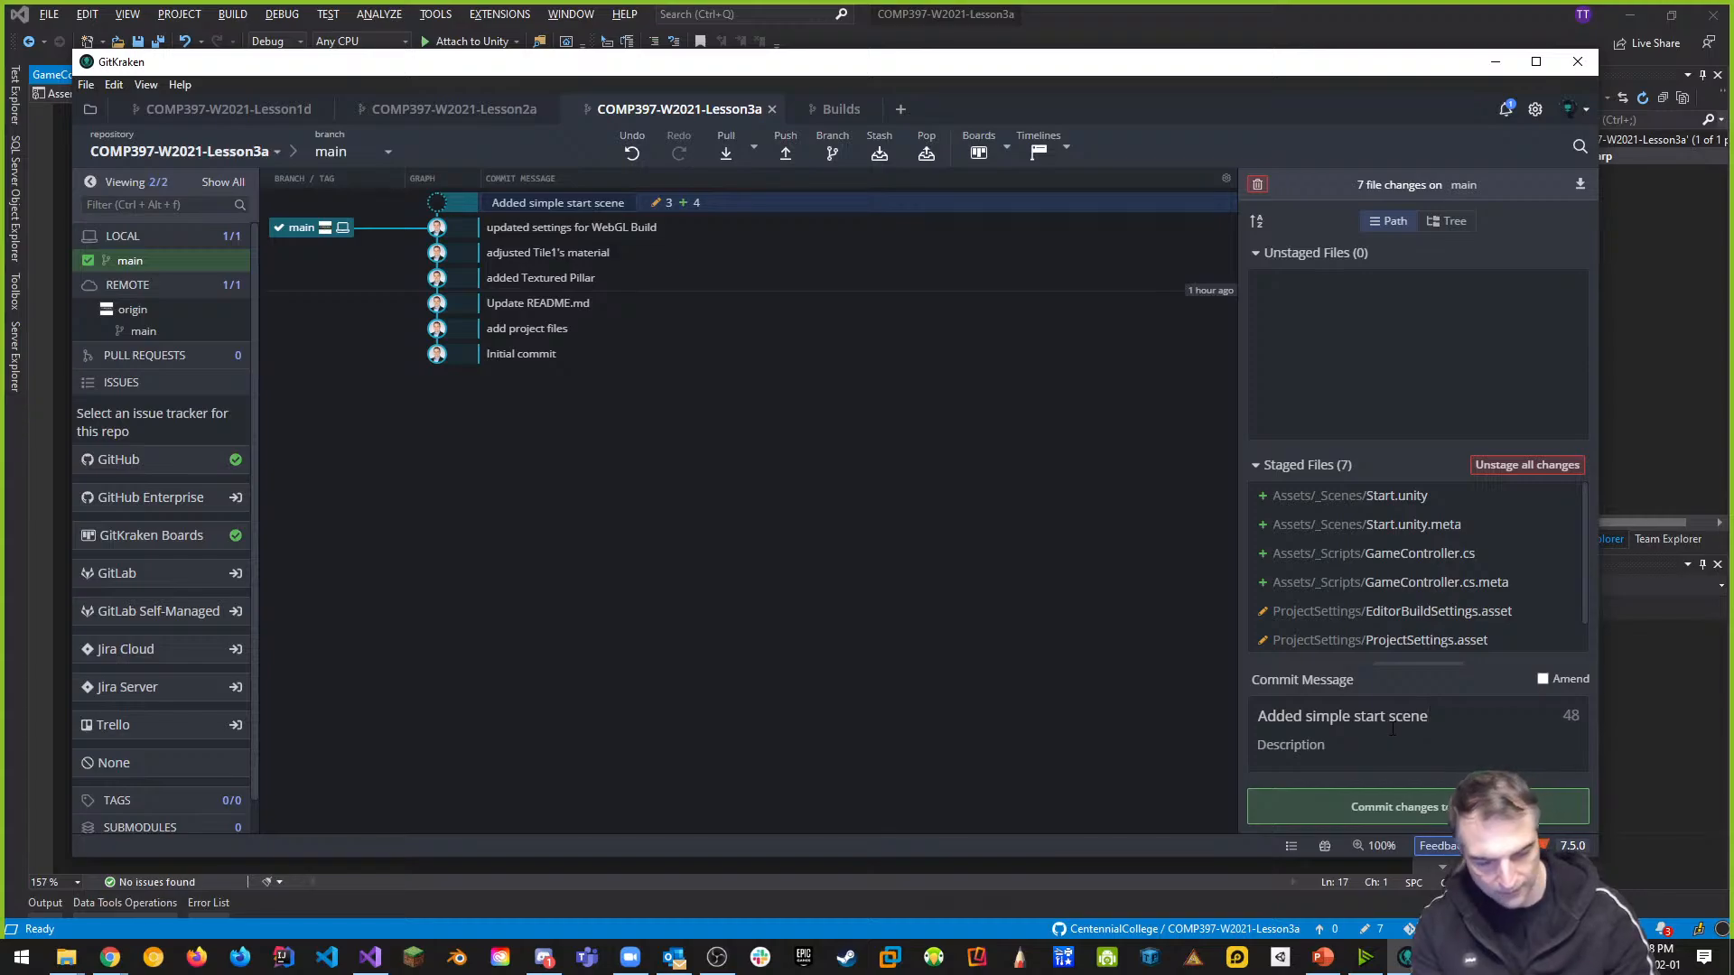
{"action": "left_click", "coordinate": [1346, 807]}
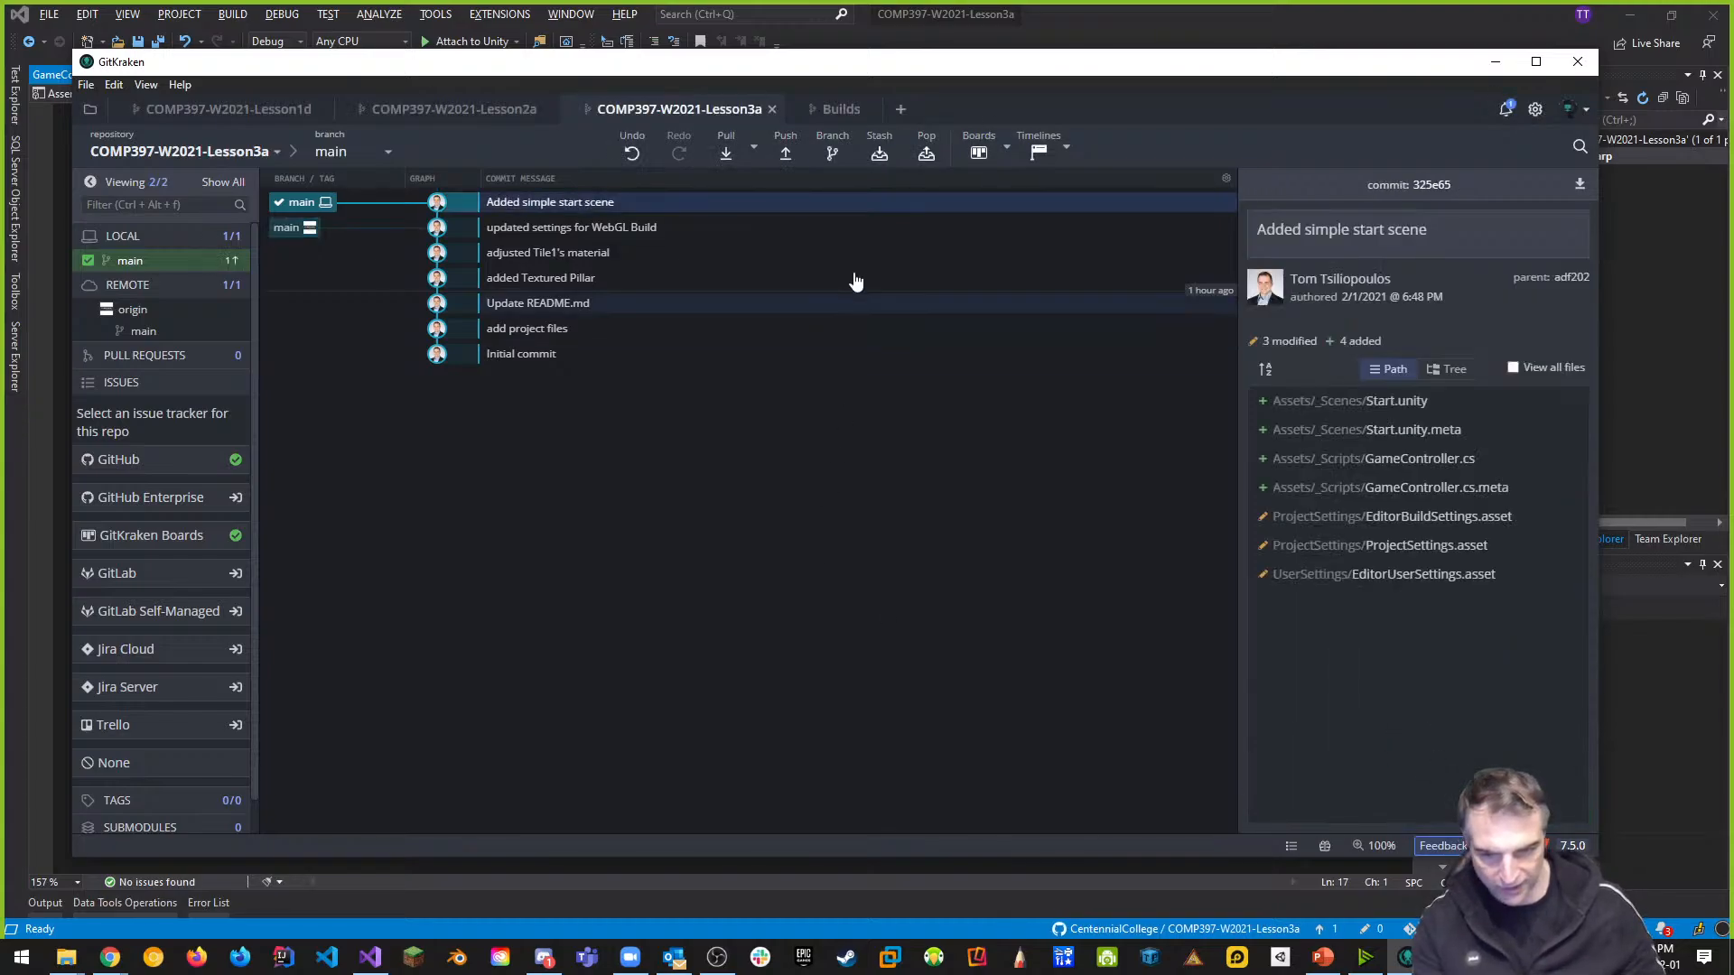
{"action": "left_click", "coordinate": [782, 155]}
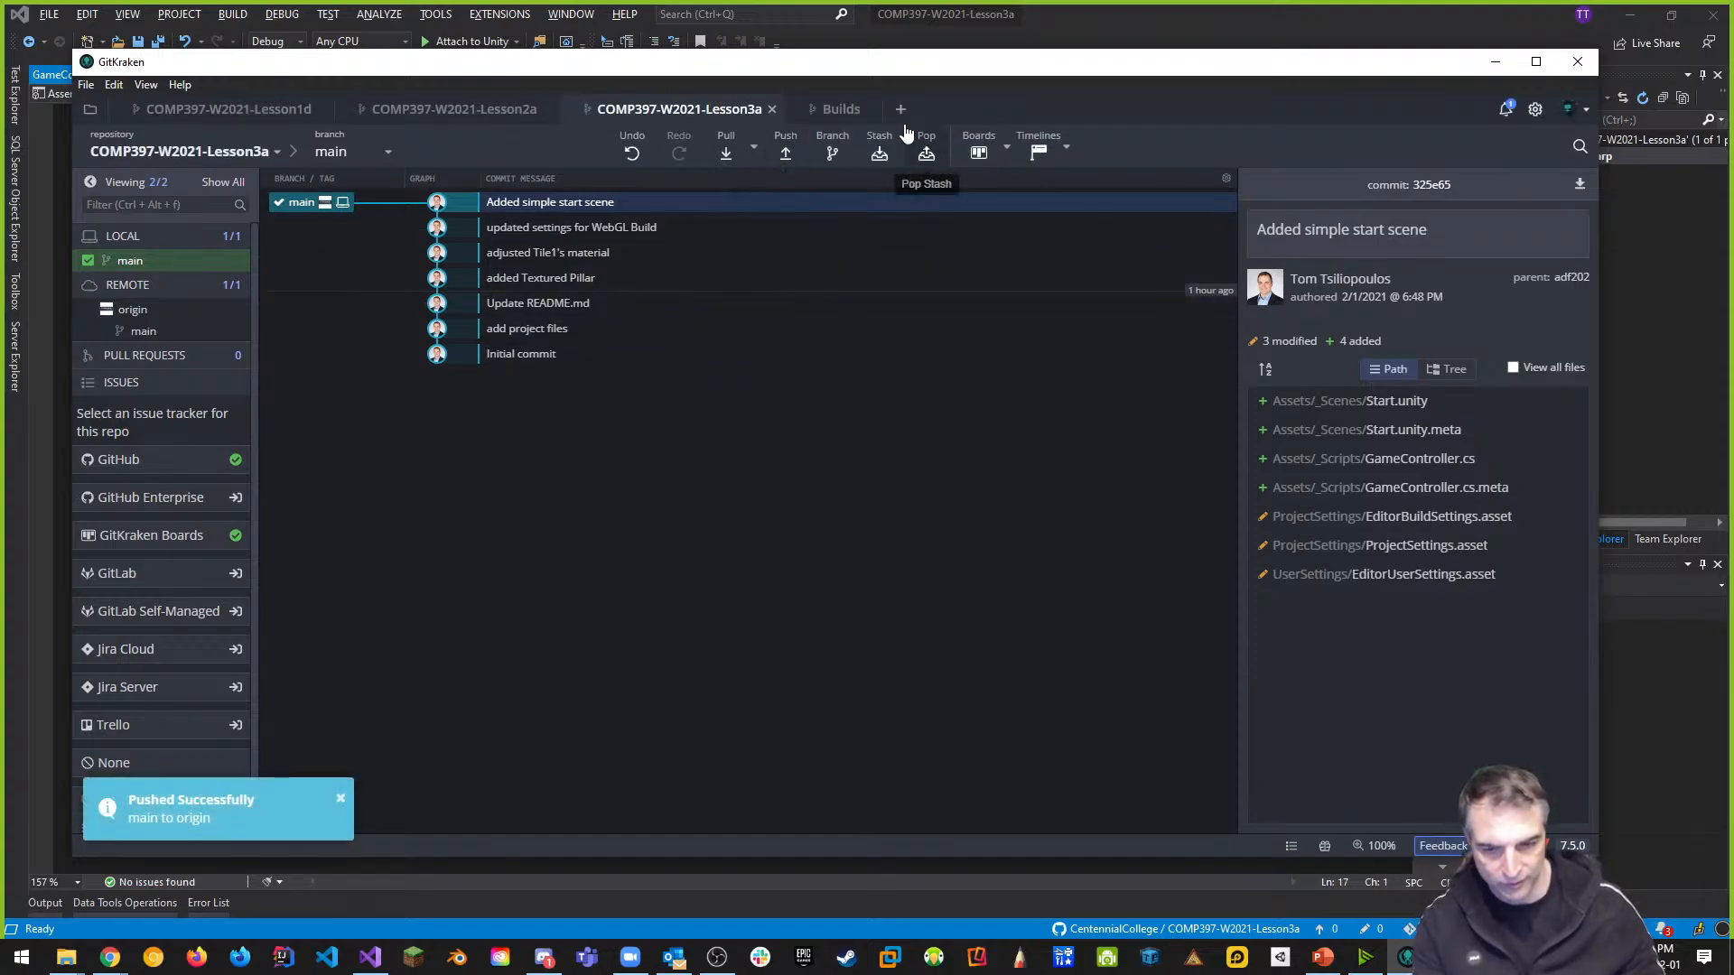
Stage all changed build files in the Builds repository and commit them with the message "Added Start Scene"
{"action": "left_click", "coordinate": [843, 109]}
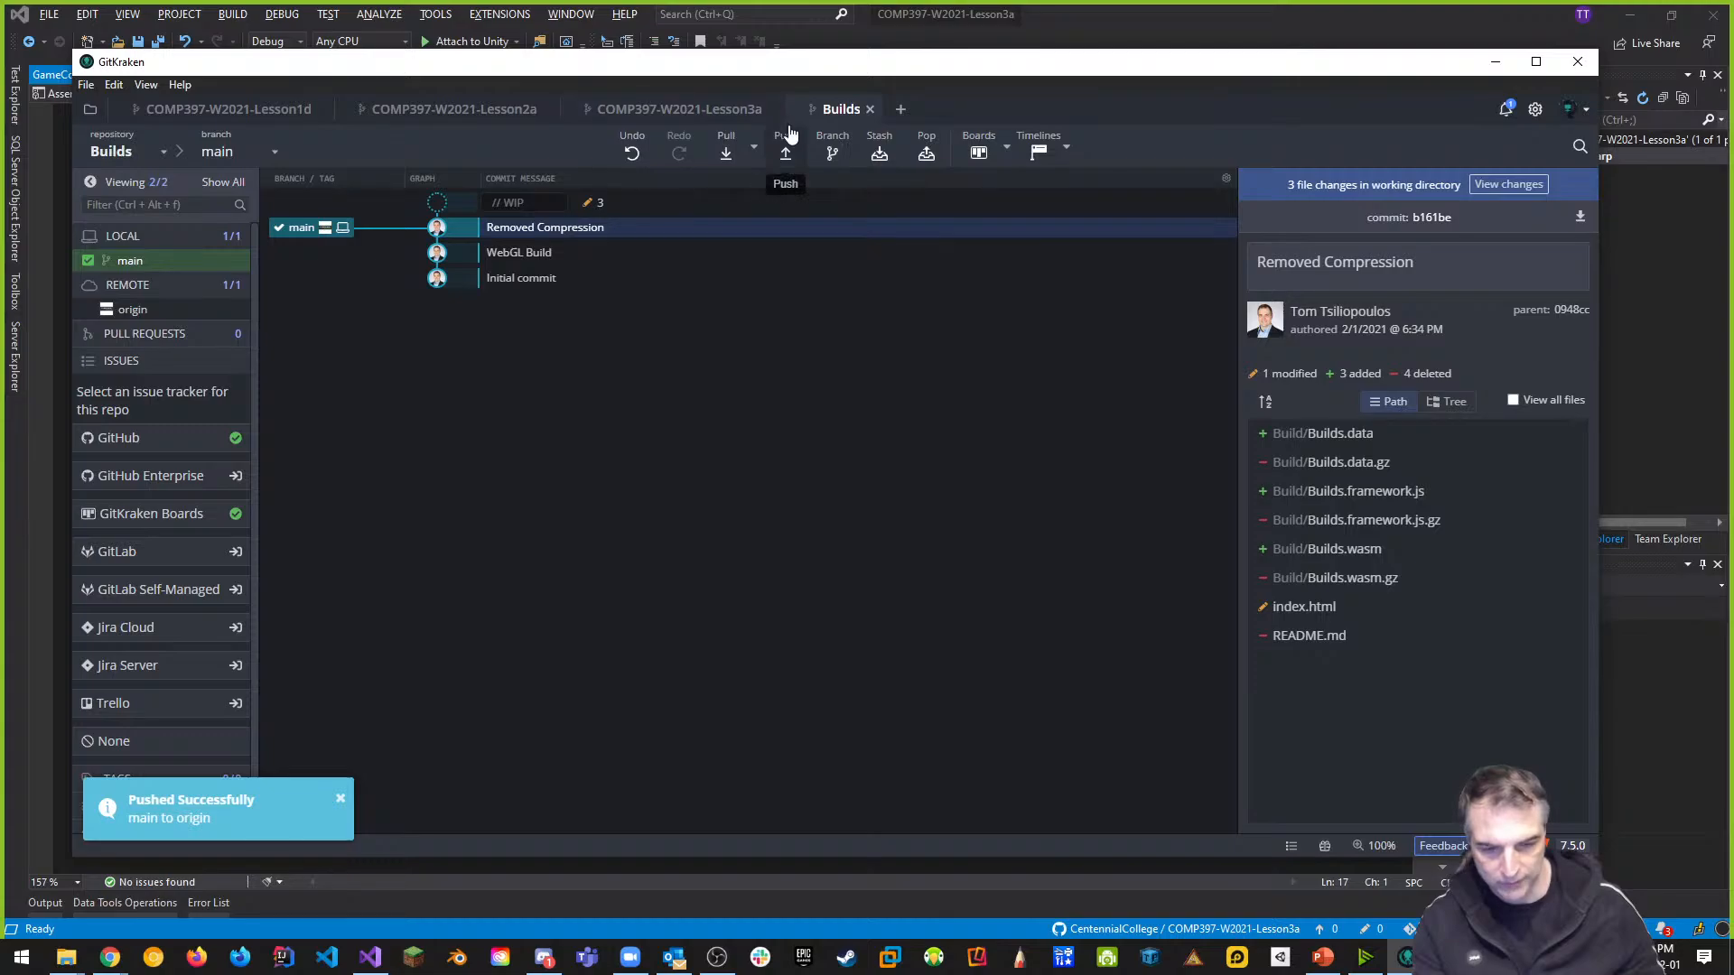
{"action": "left_click", "coordinate": [1506, 184]}
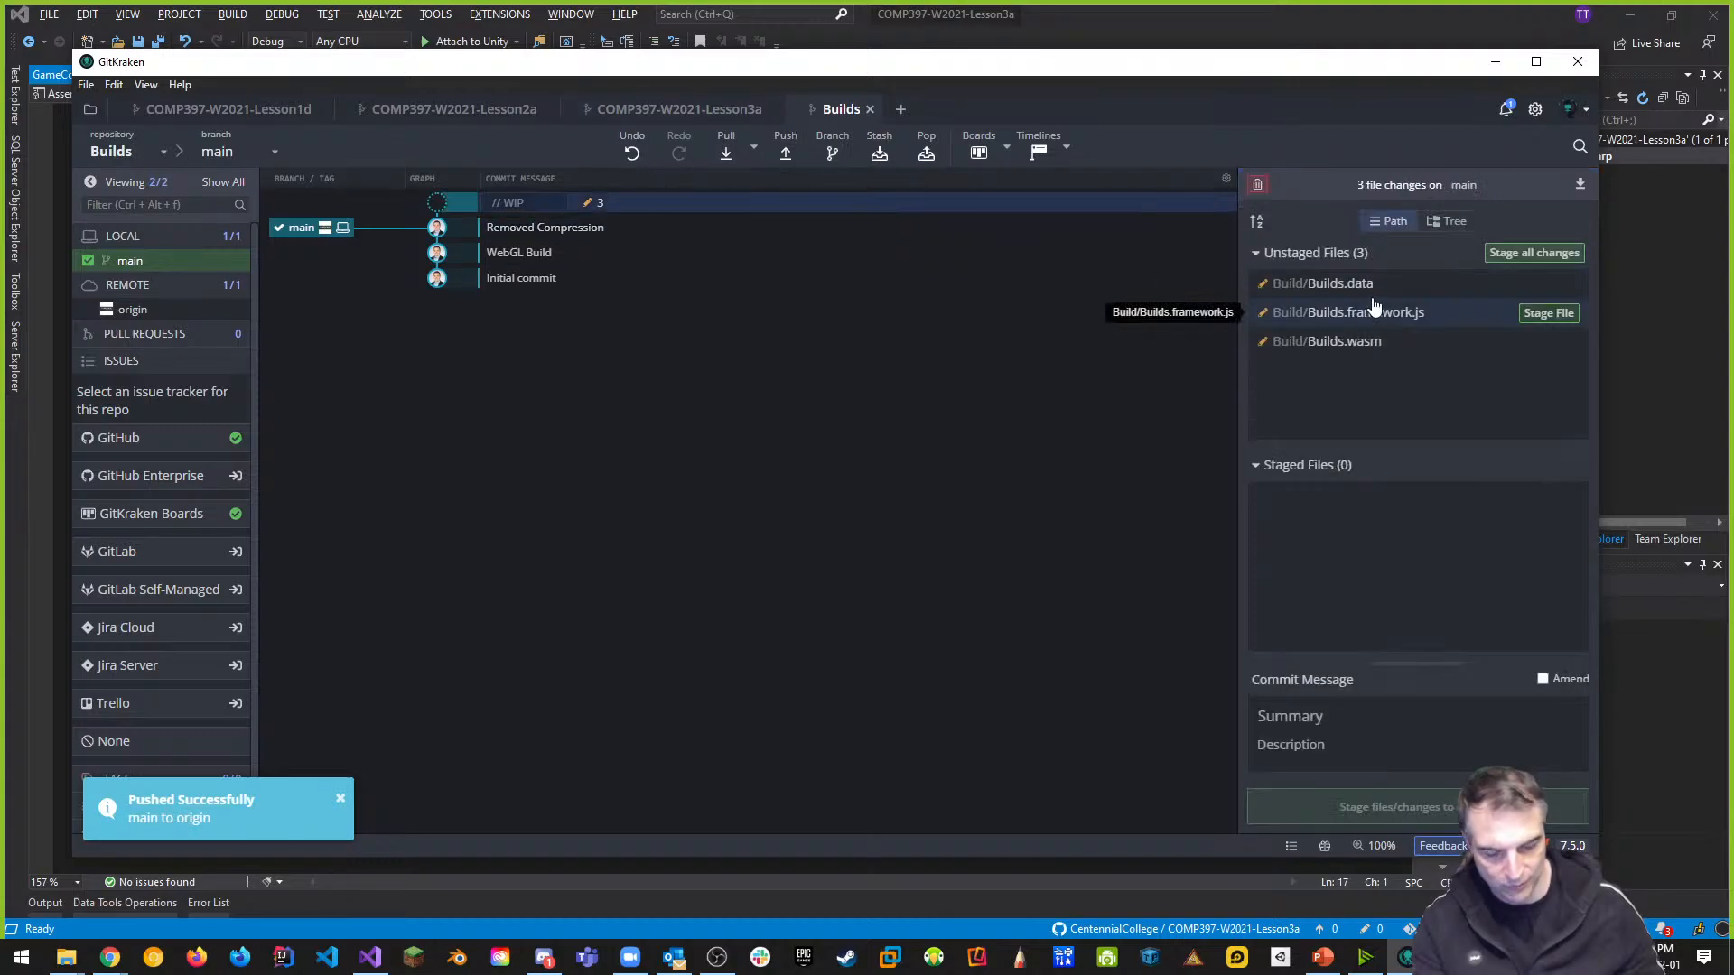
{"action": "left_click", "coordinate": [1513, 256]}
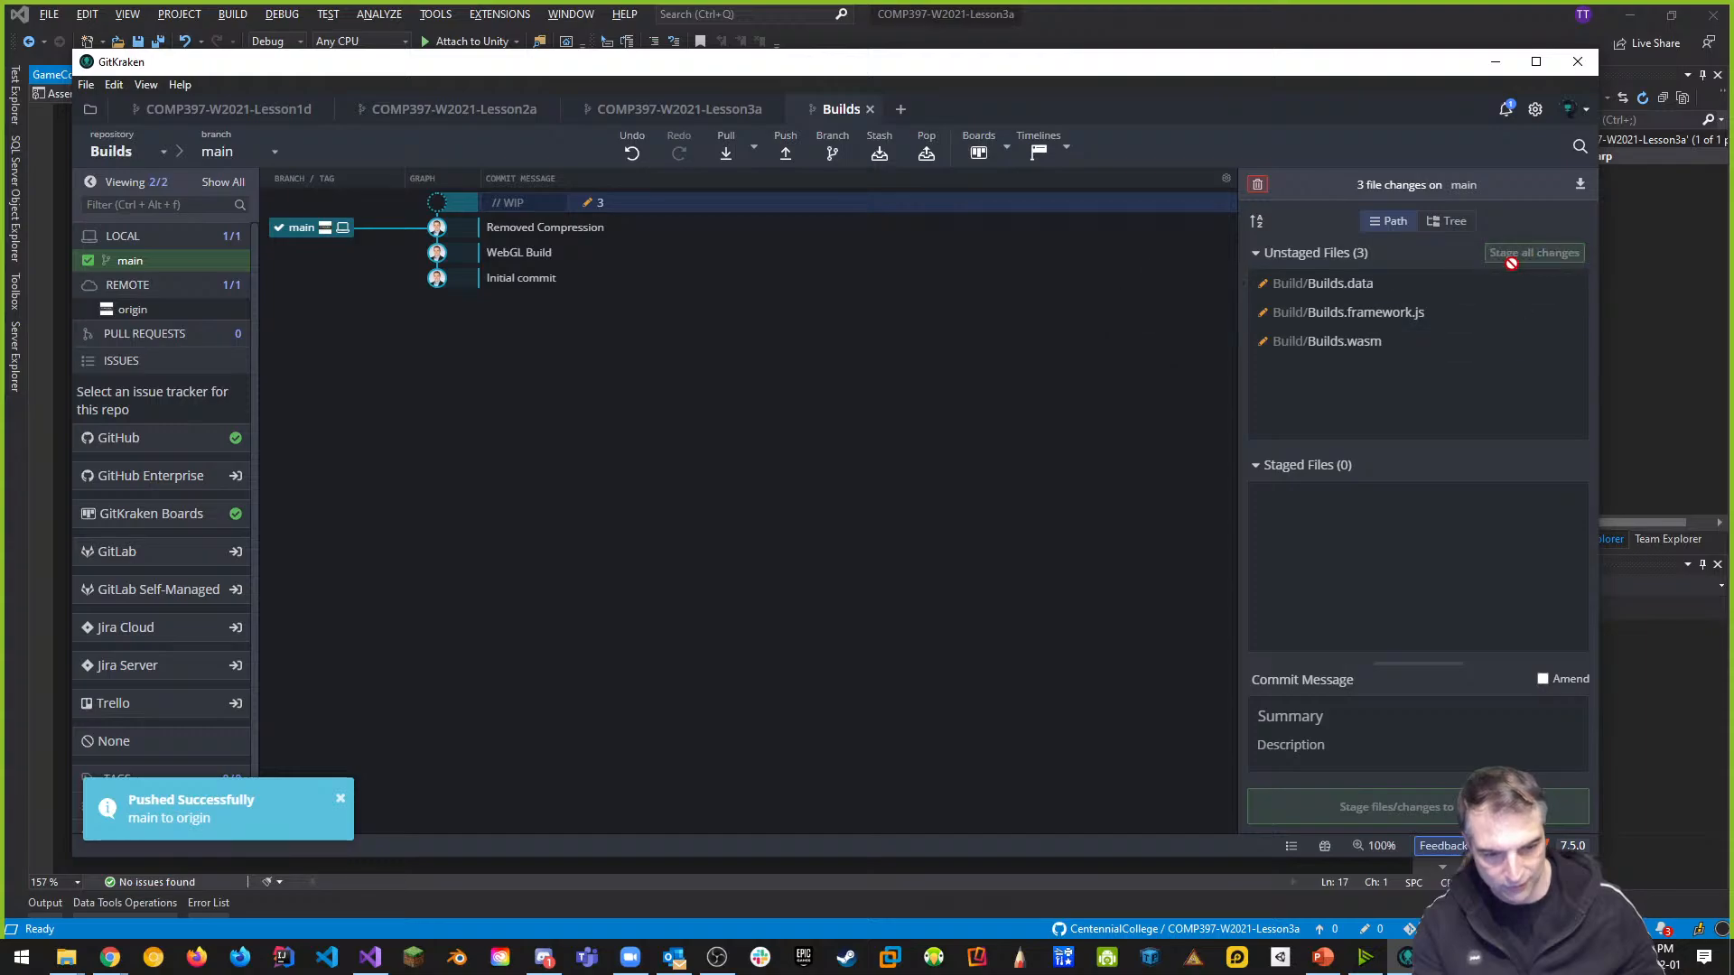
{"action": "left_click", "coordinate": [1388, 733]}
{"action": "type", "text": "Added B"}
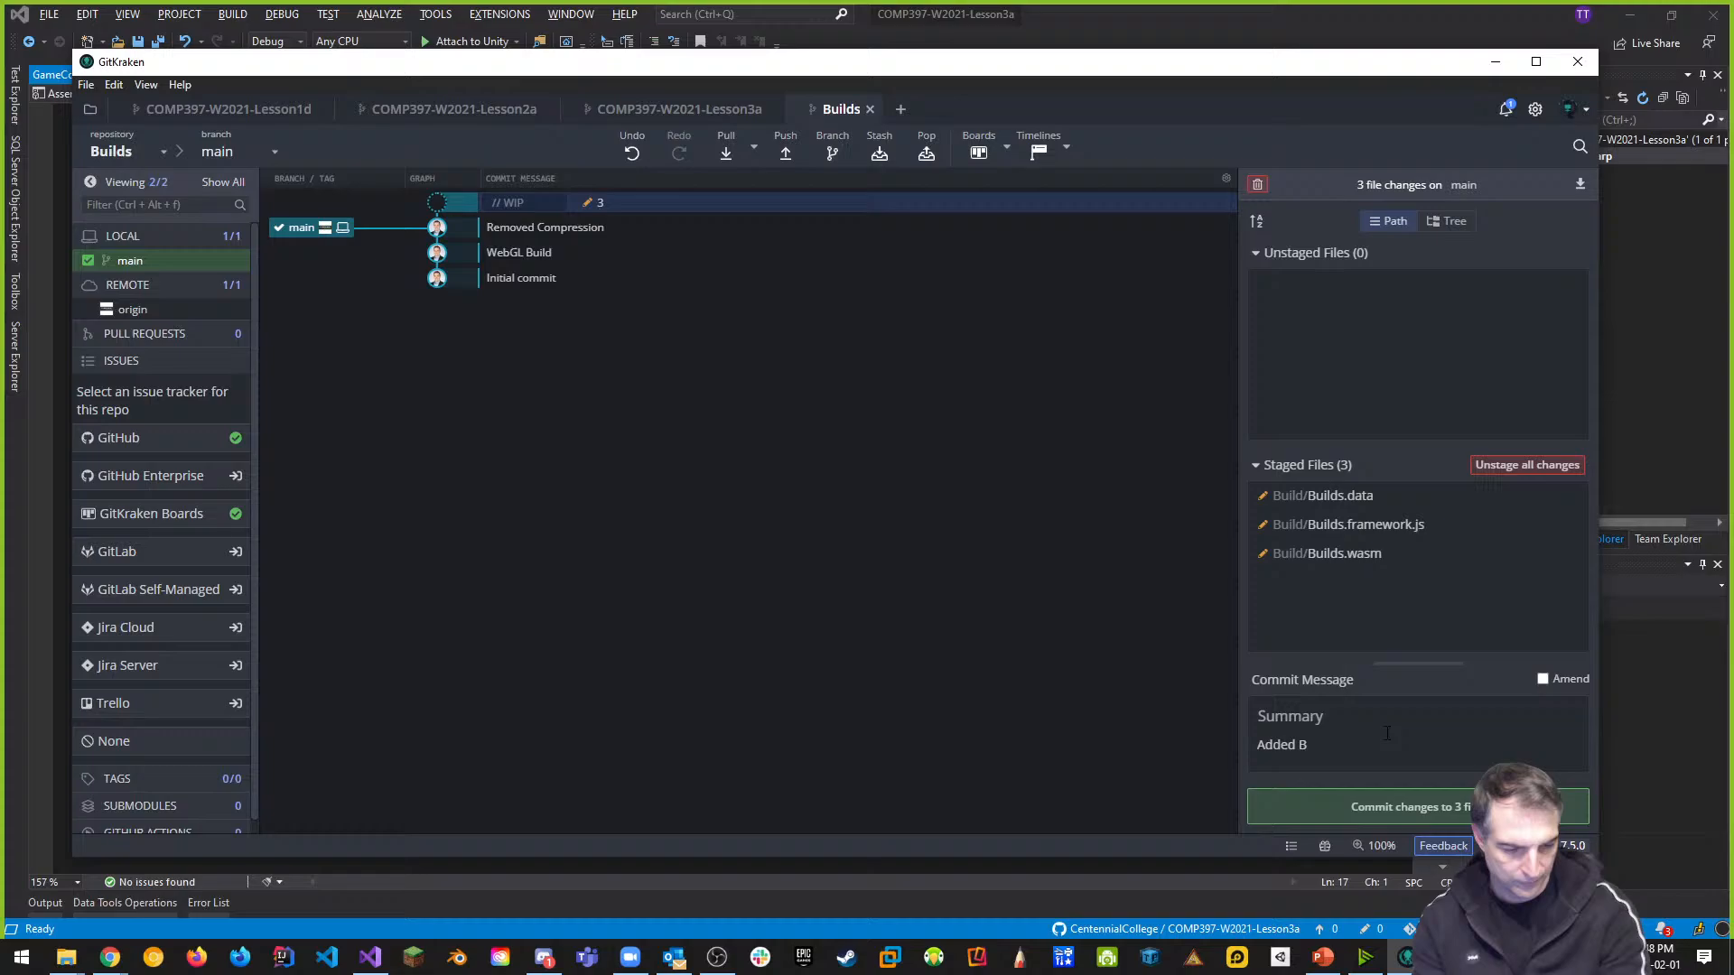
{"action": "key", "text": "BackSpace"}
{"action": "type", "text": "Start Scene"}
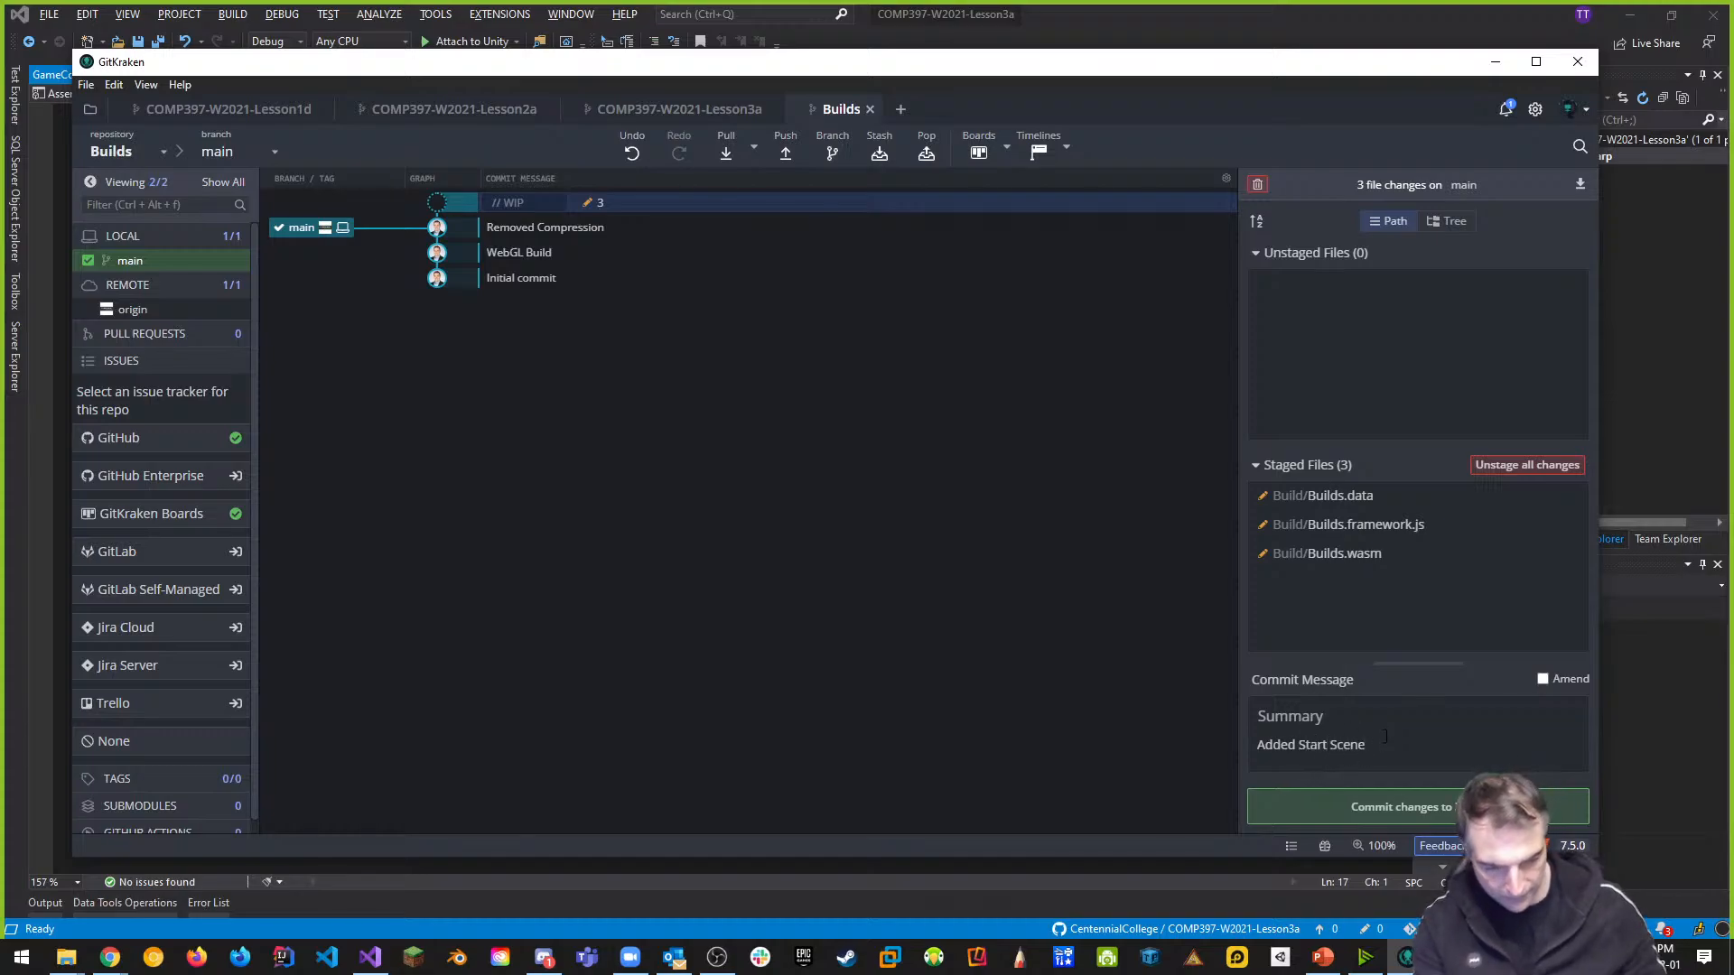
{"action": "left_click", "coordinate": [1441, 809]}
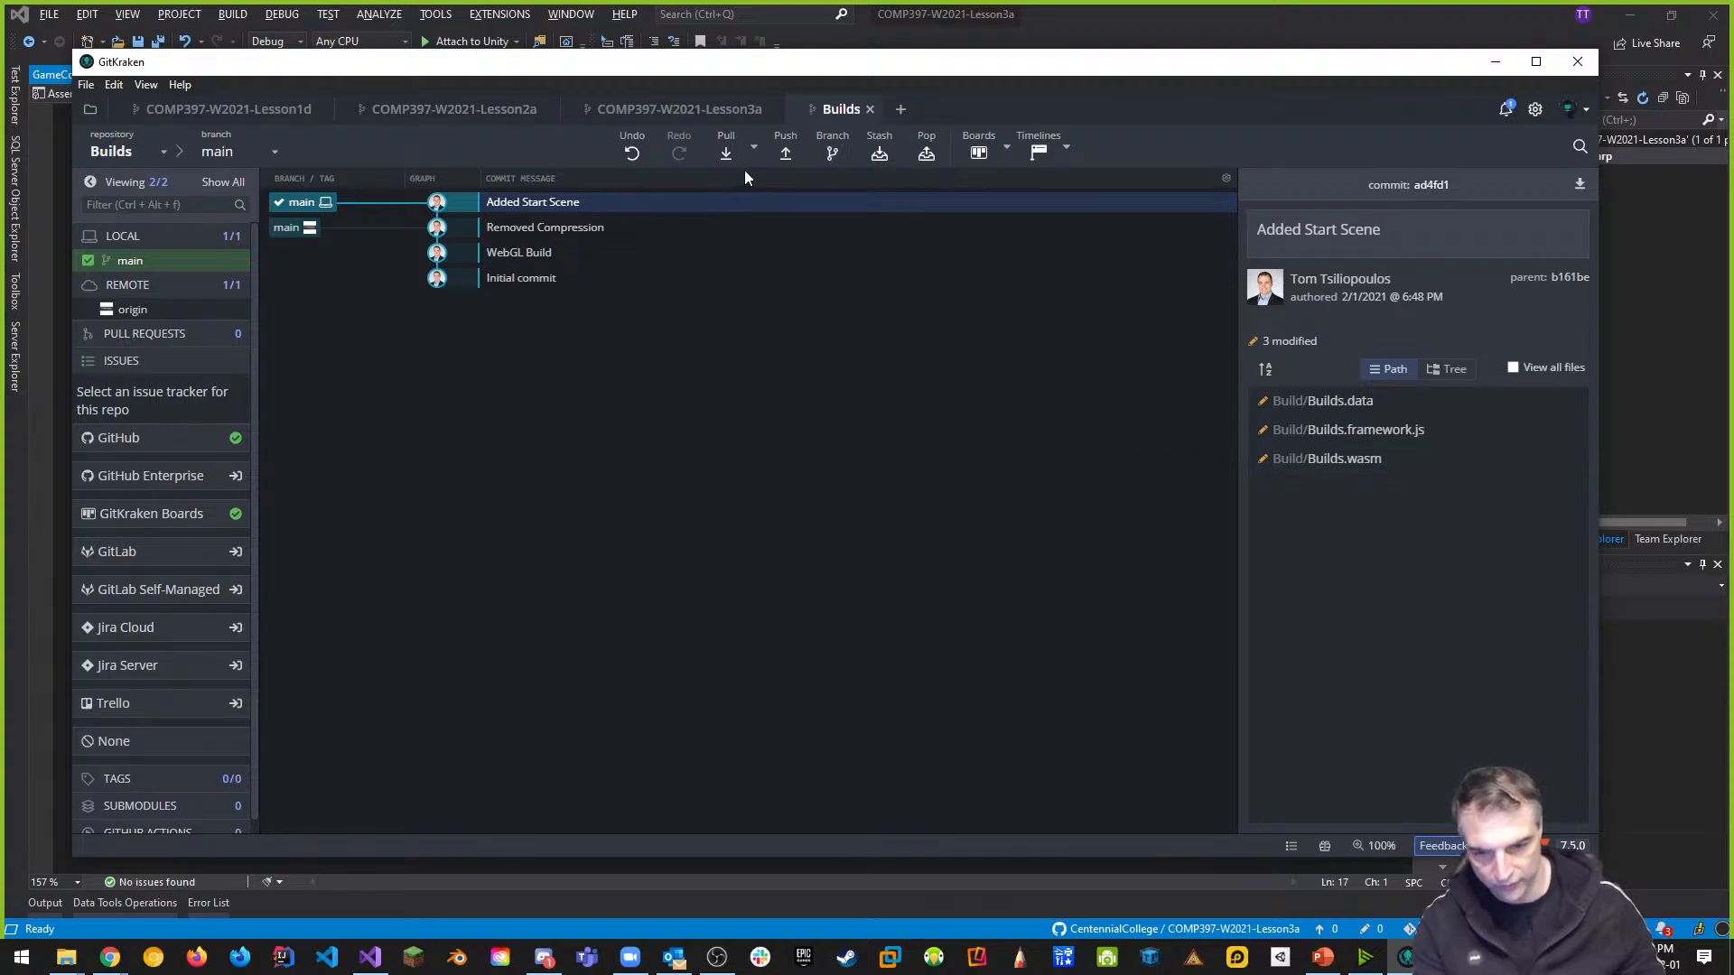
Push the Builds repository's main branch to origin/main and minimize GitKraken
{"action": "left_click", "coordinate": [786, 152]}
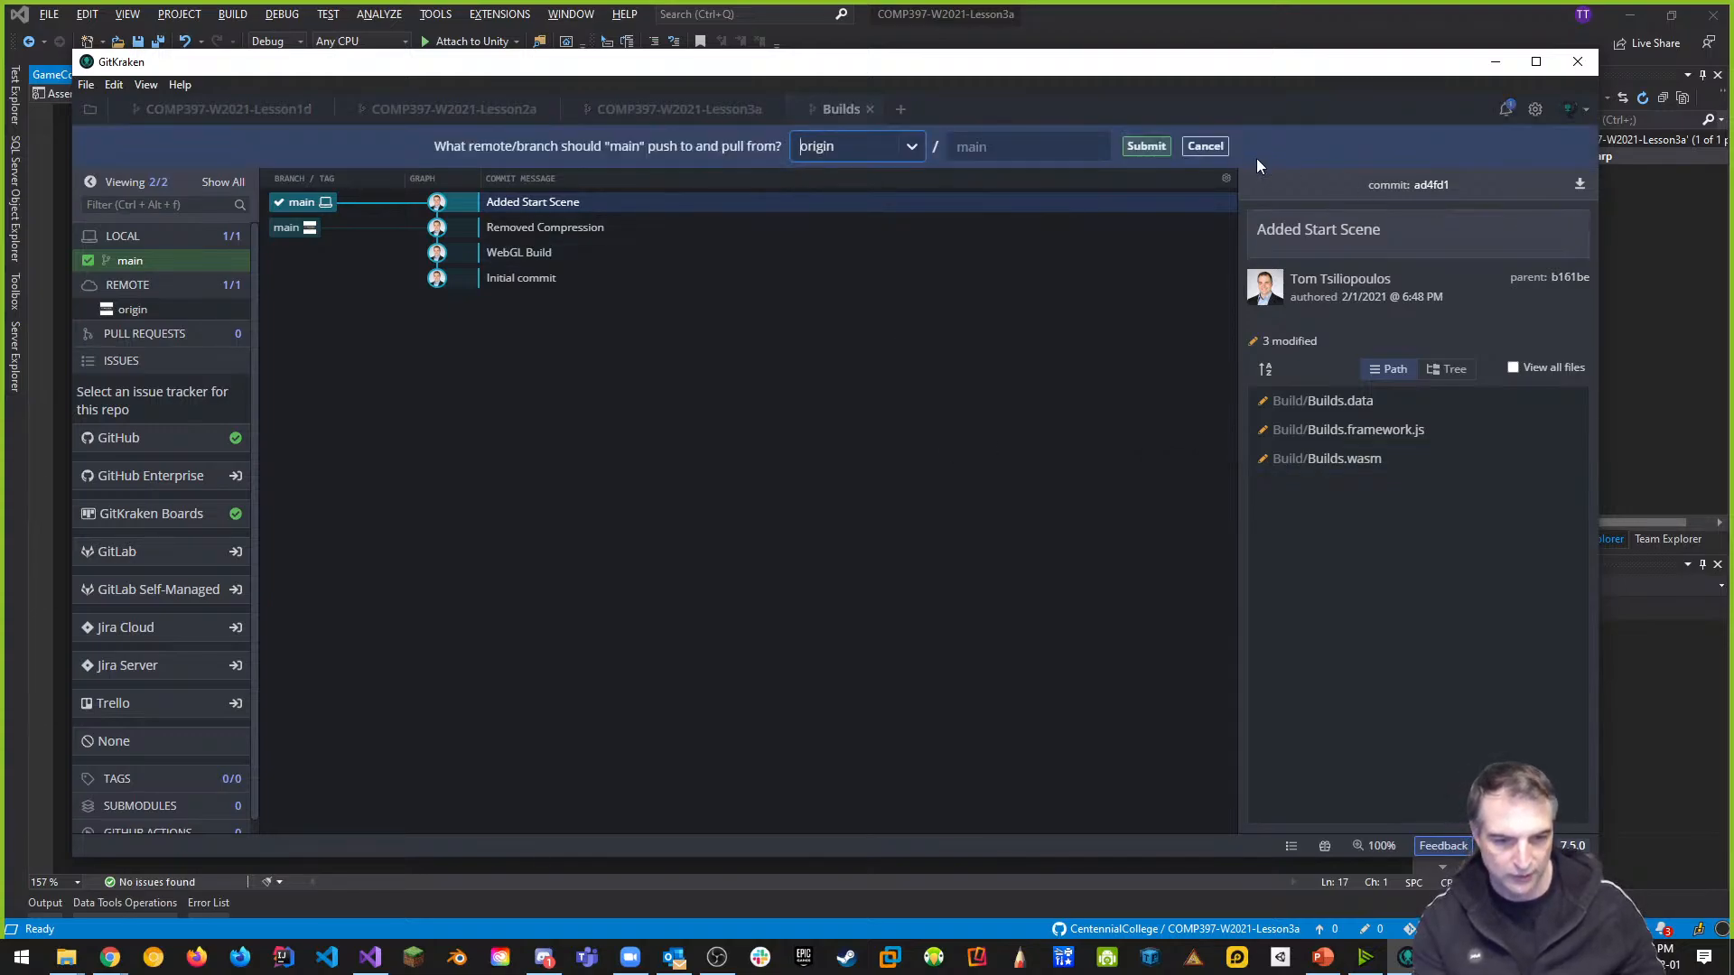
{"action": "left_click", "coordinate": [1146, 146]}
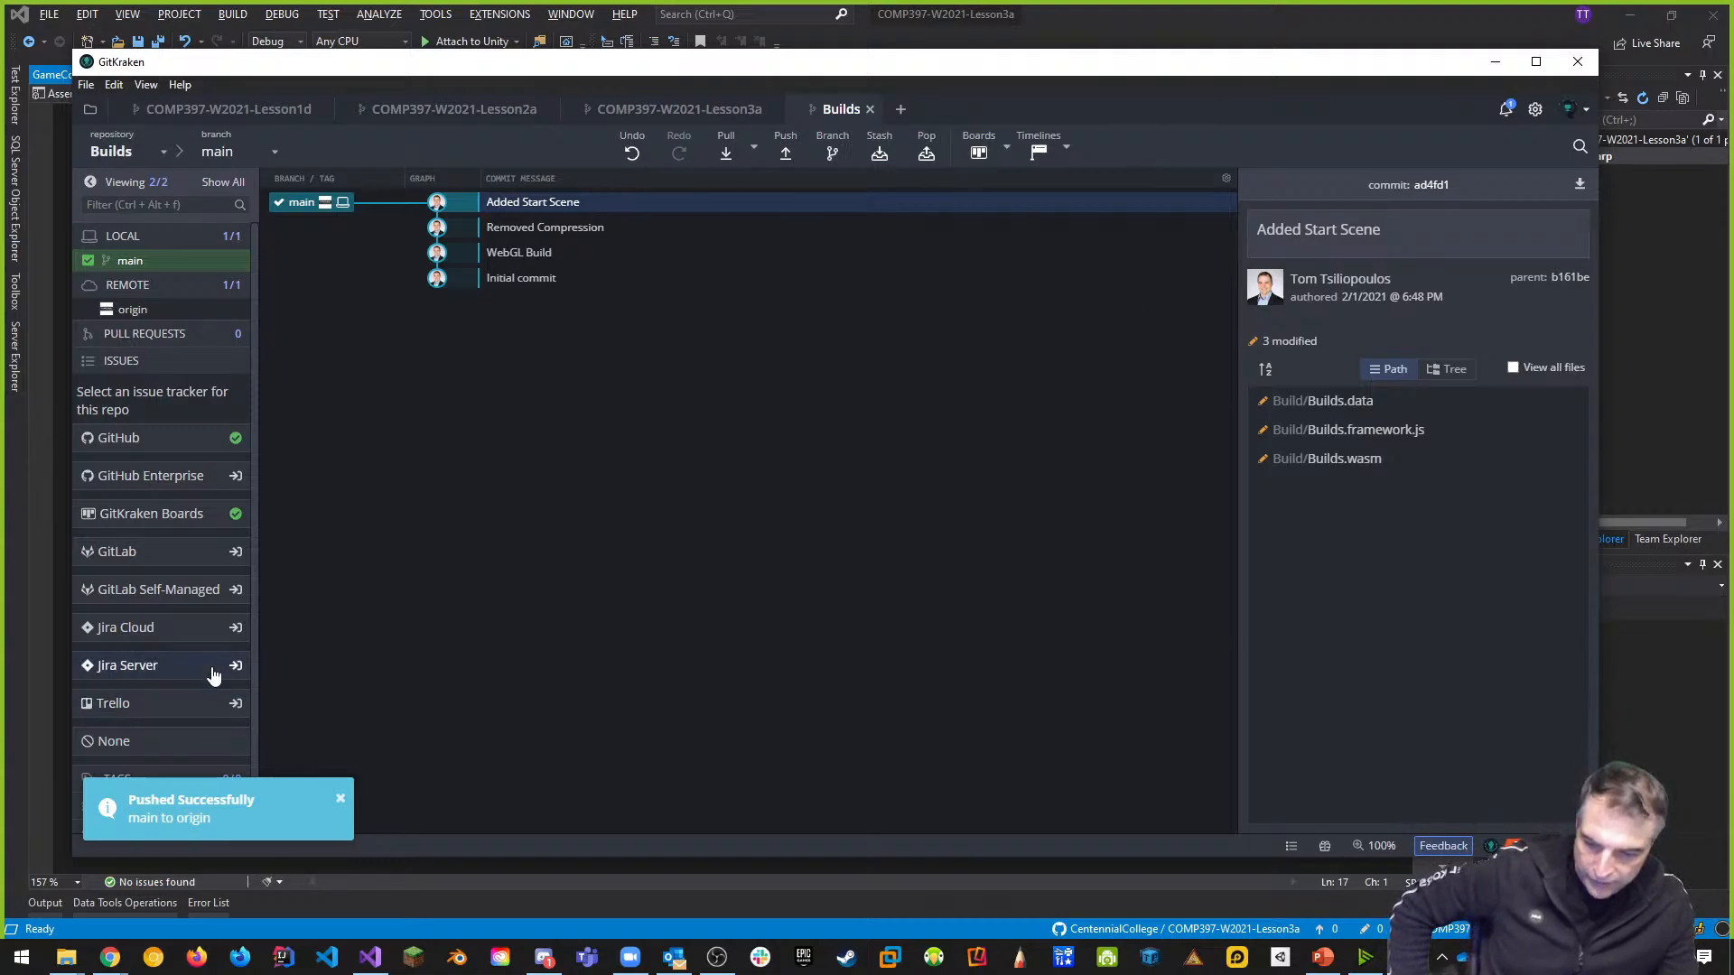
{"action": "left_click", "coordinate": [1495, 62]}
Switch to Chrome and review the commit history of the COMP397-W2021-Week3-Build repository on GitHub
{"action": "key", "text": "alt+Tab"}
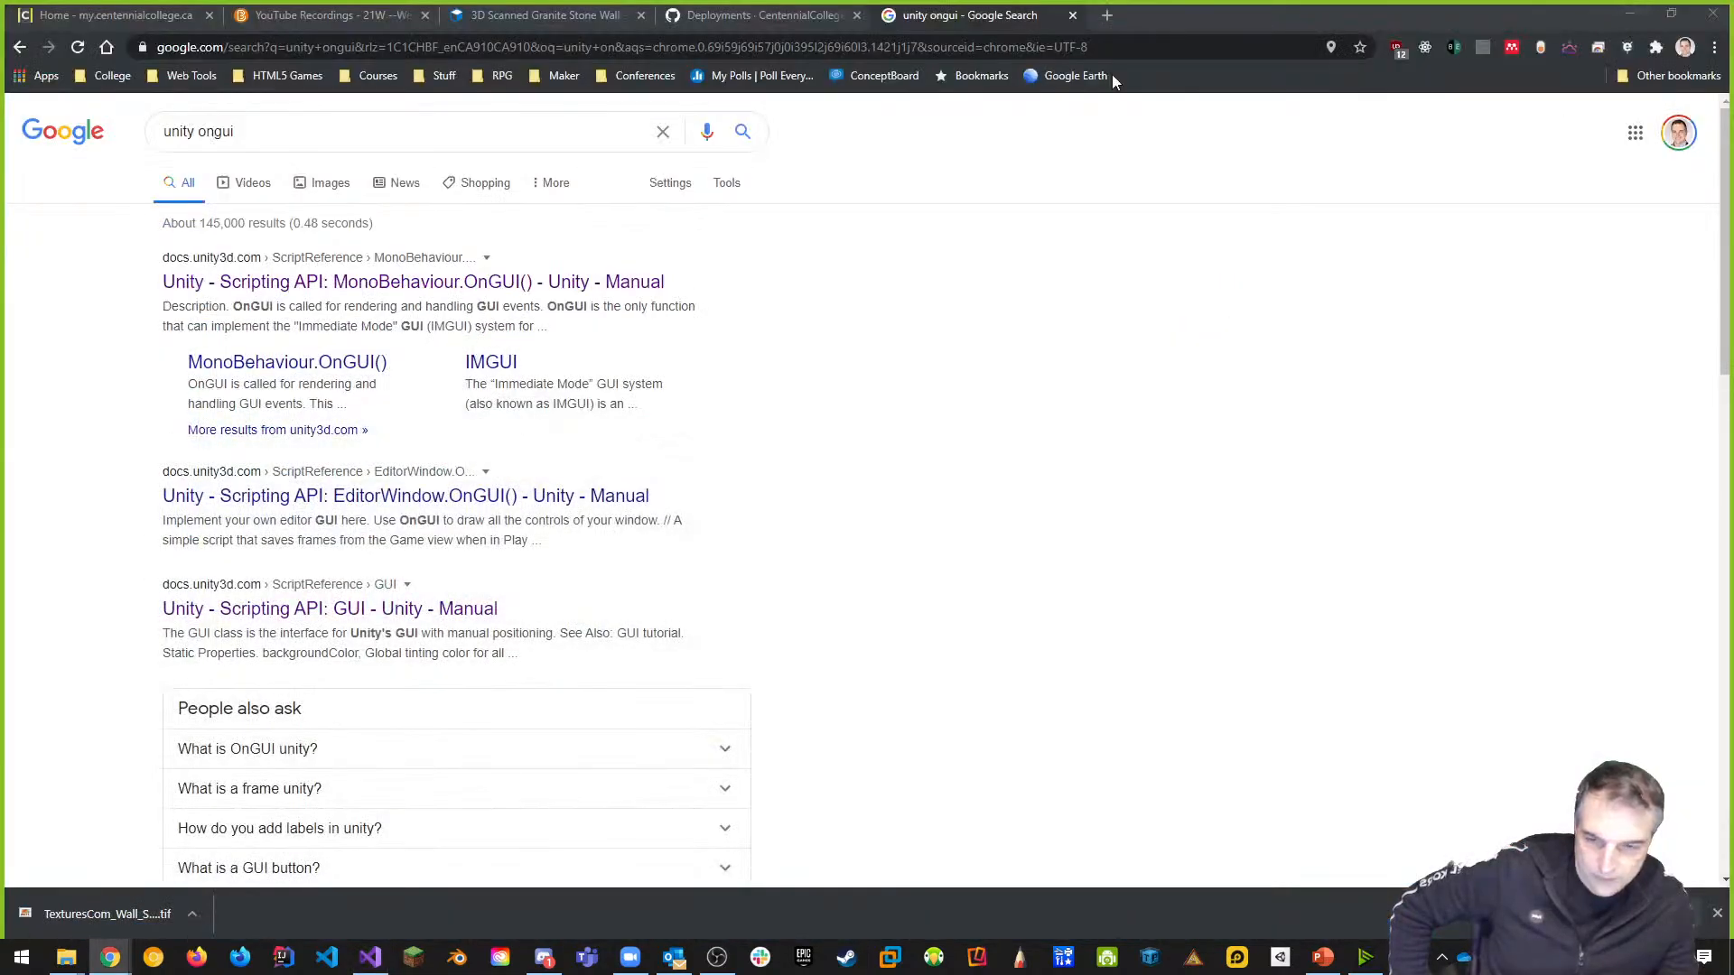
{"action": "left_click", "coordinate": [782, 18]}
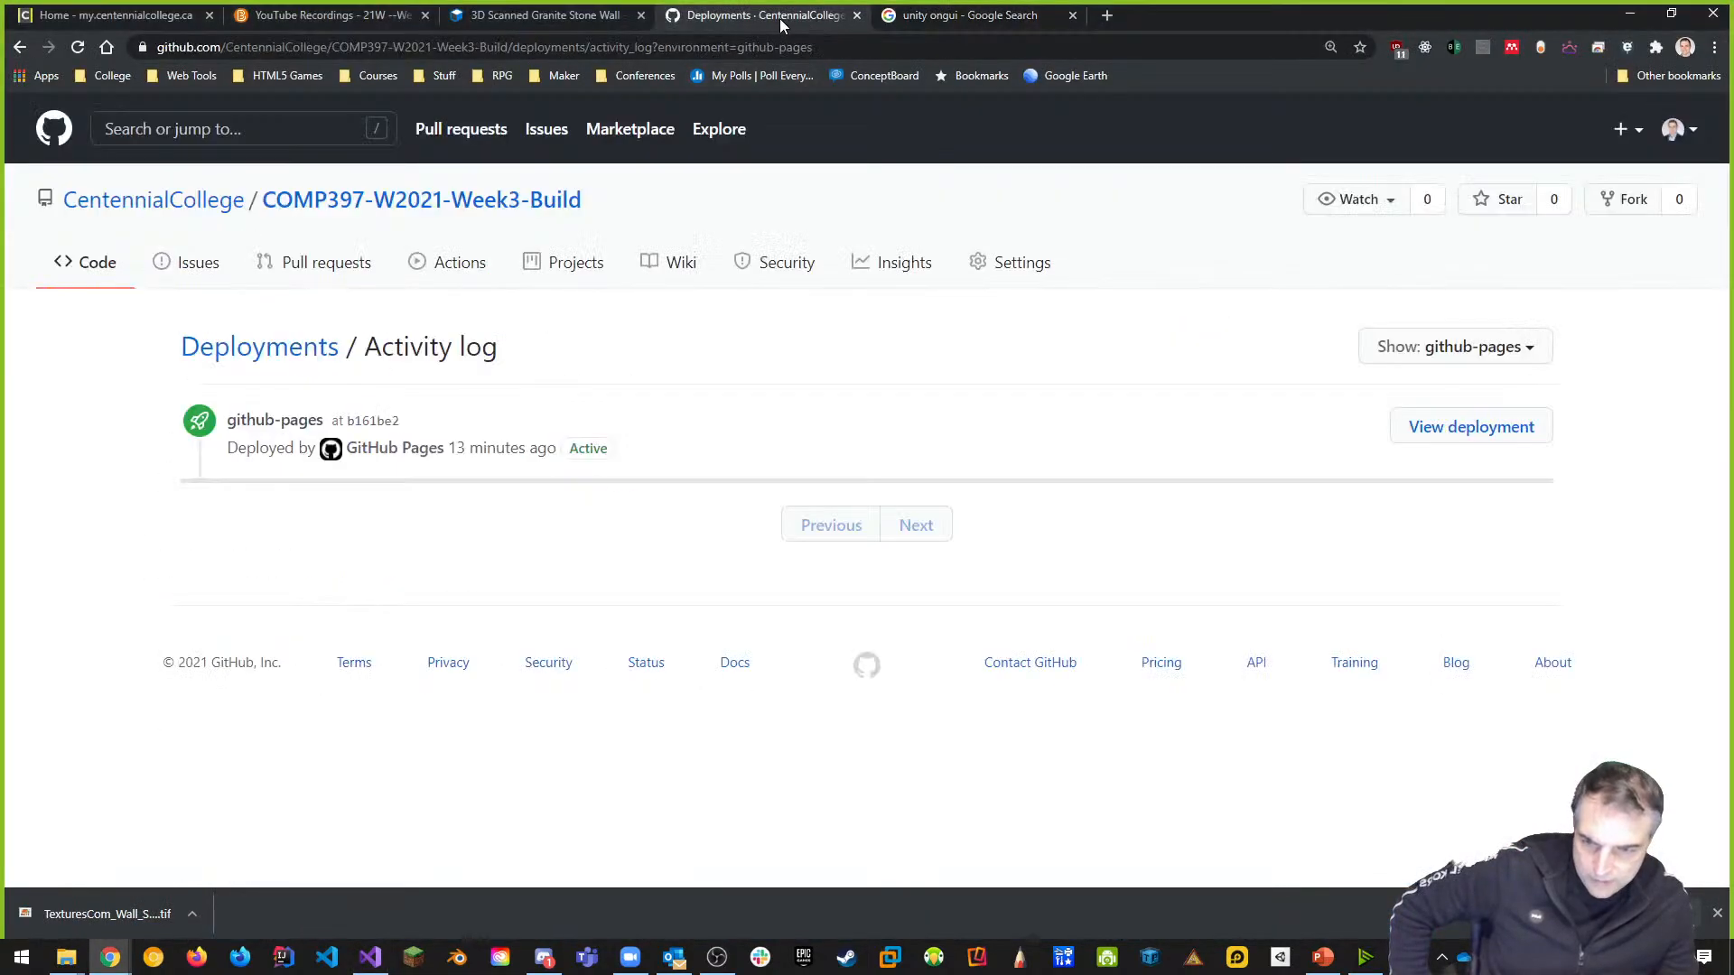
{"action": "left_click", "coordinate": [334, 205]}
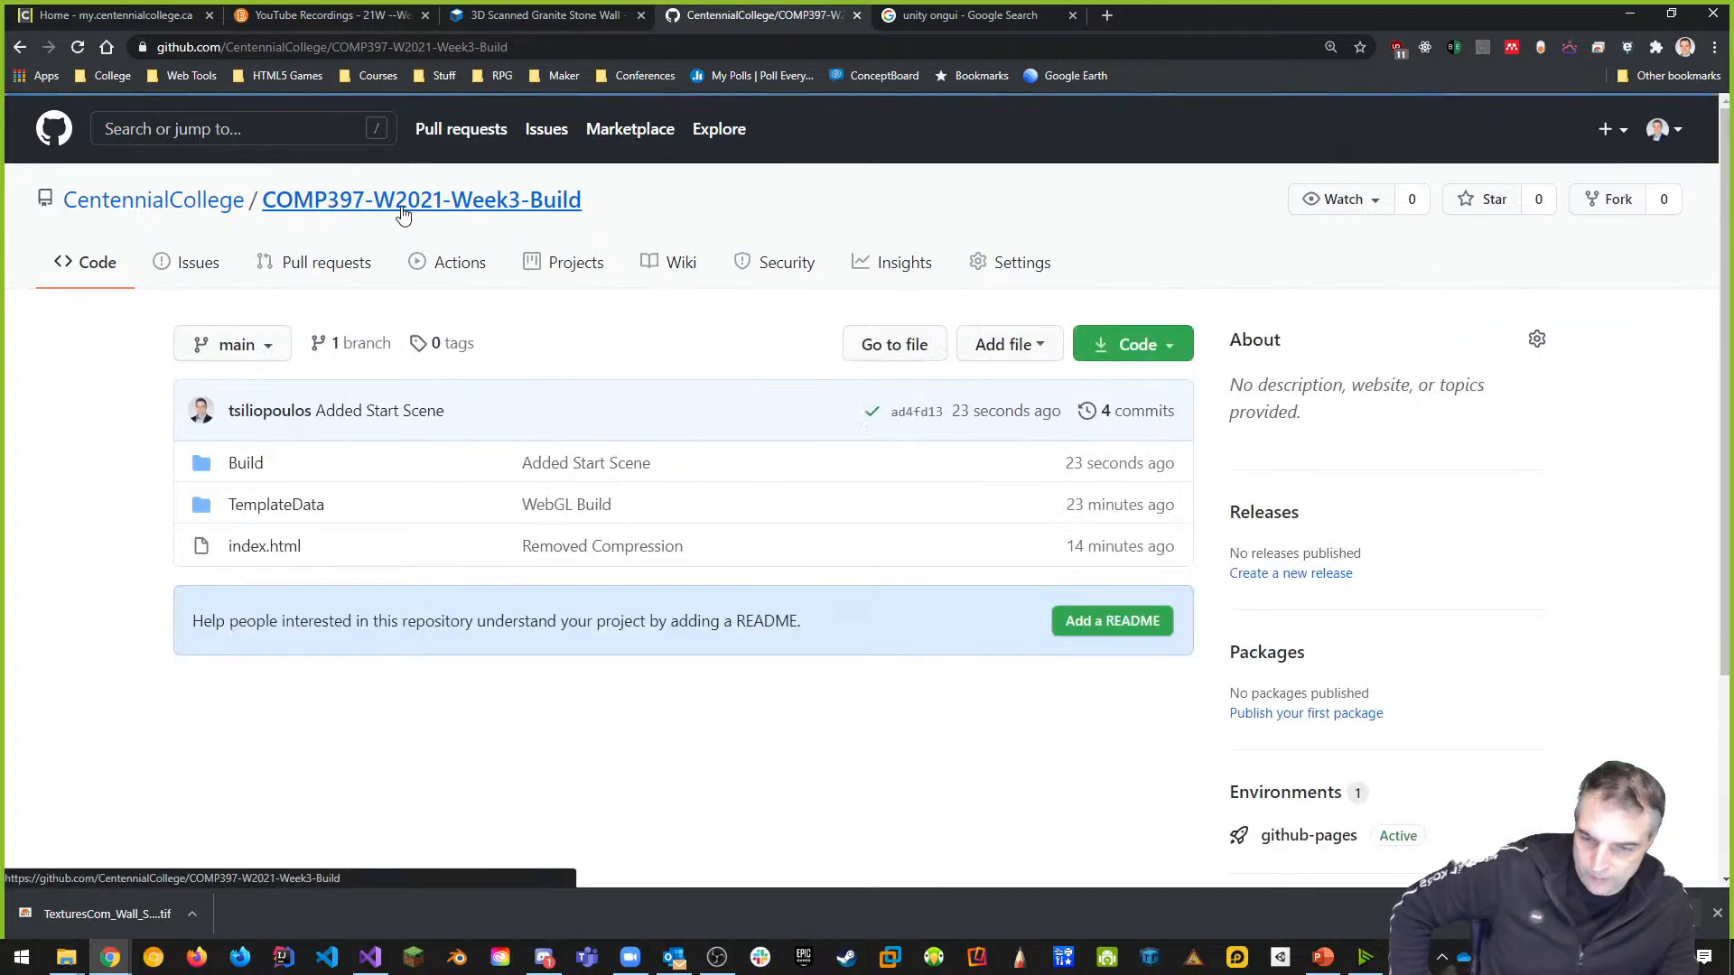
{"action": "left_click", "coordinate": [1140, 412]}
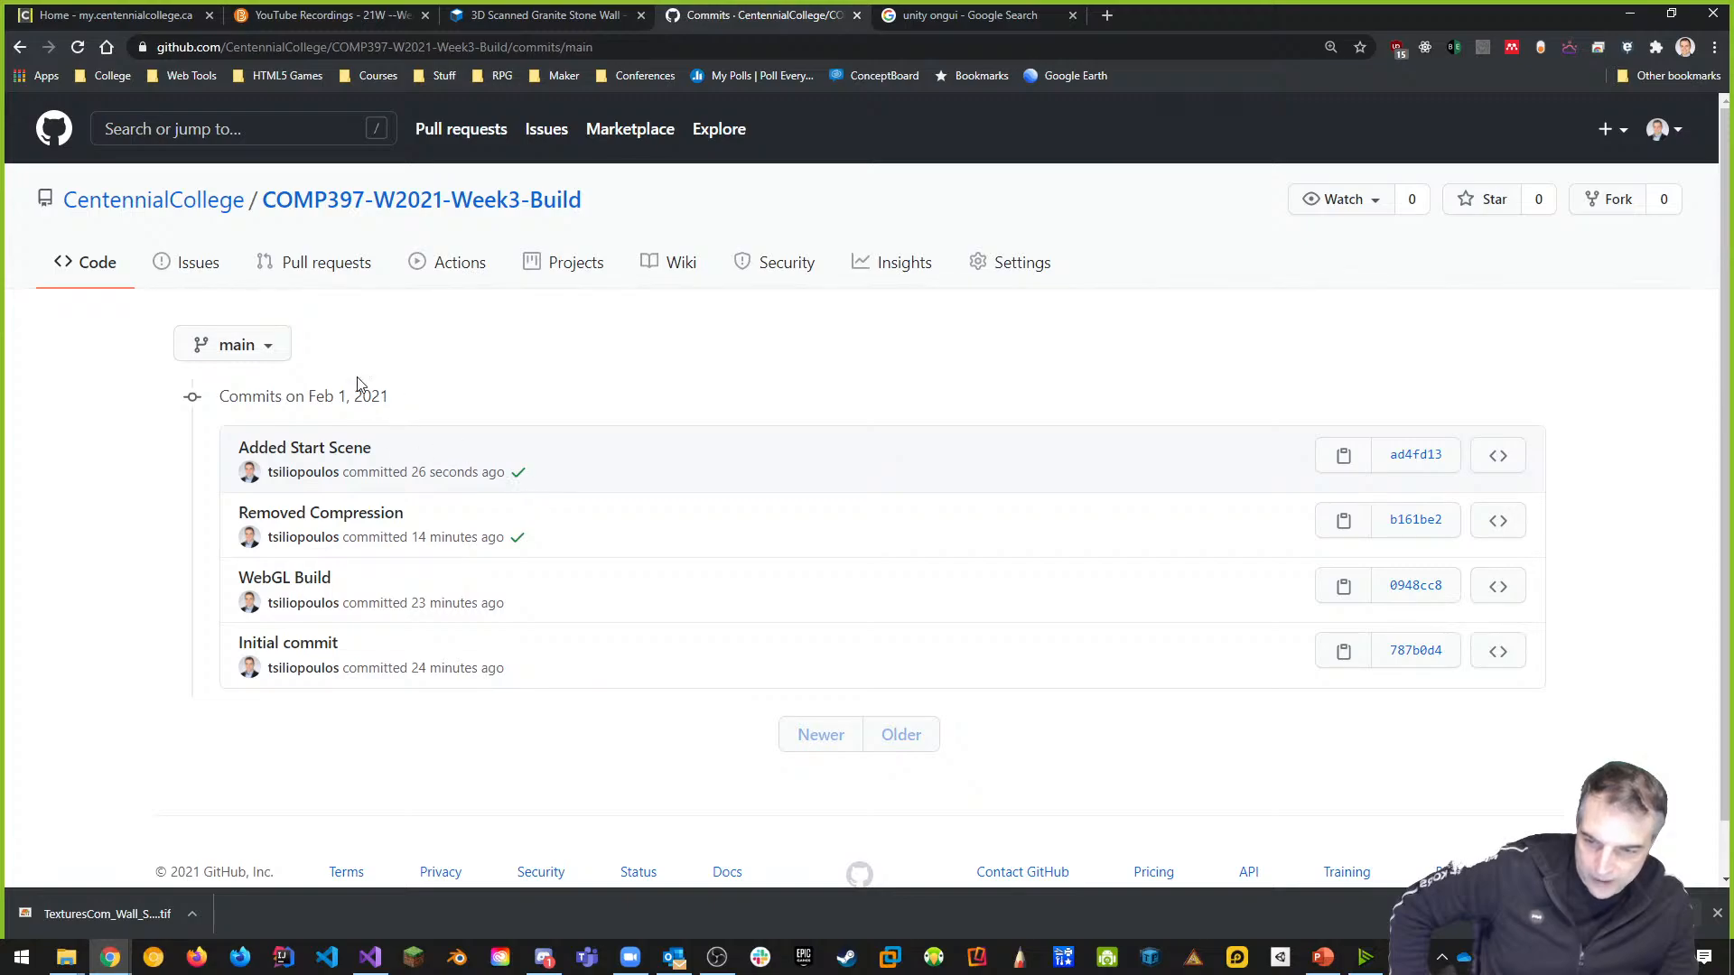
Open the repository's latest github-pages deployment and test the Start button in the WebGL player
{"action": "left_click", "coordinate": [366, 208]}
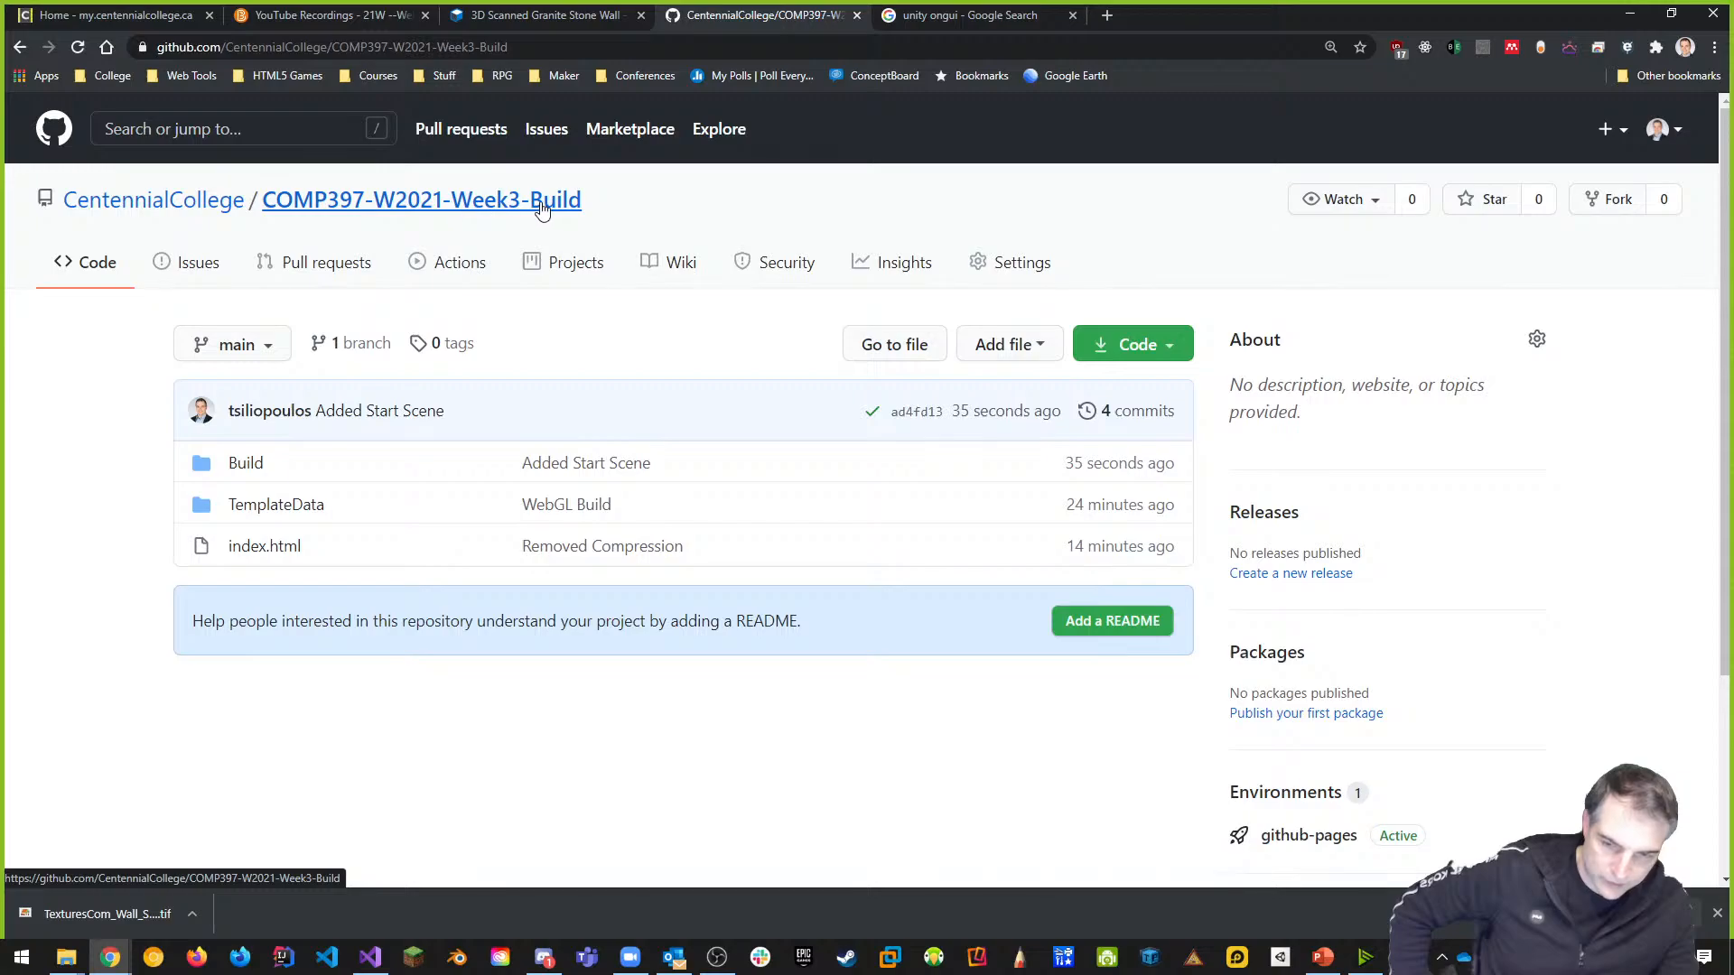
{"action": "scroll", "coordinate": [1436, 759], "scroll_direction": "down", "scroll_amount": 2}
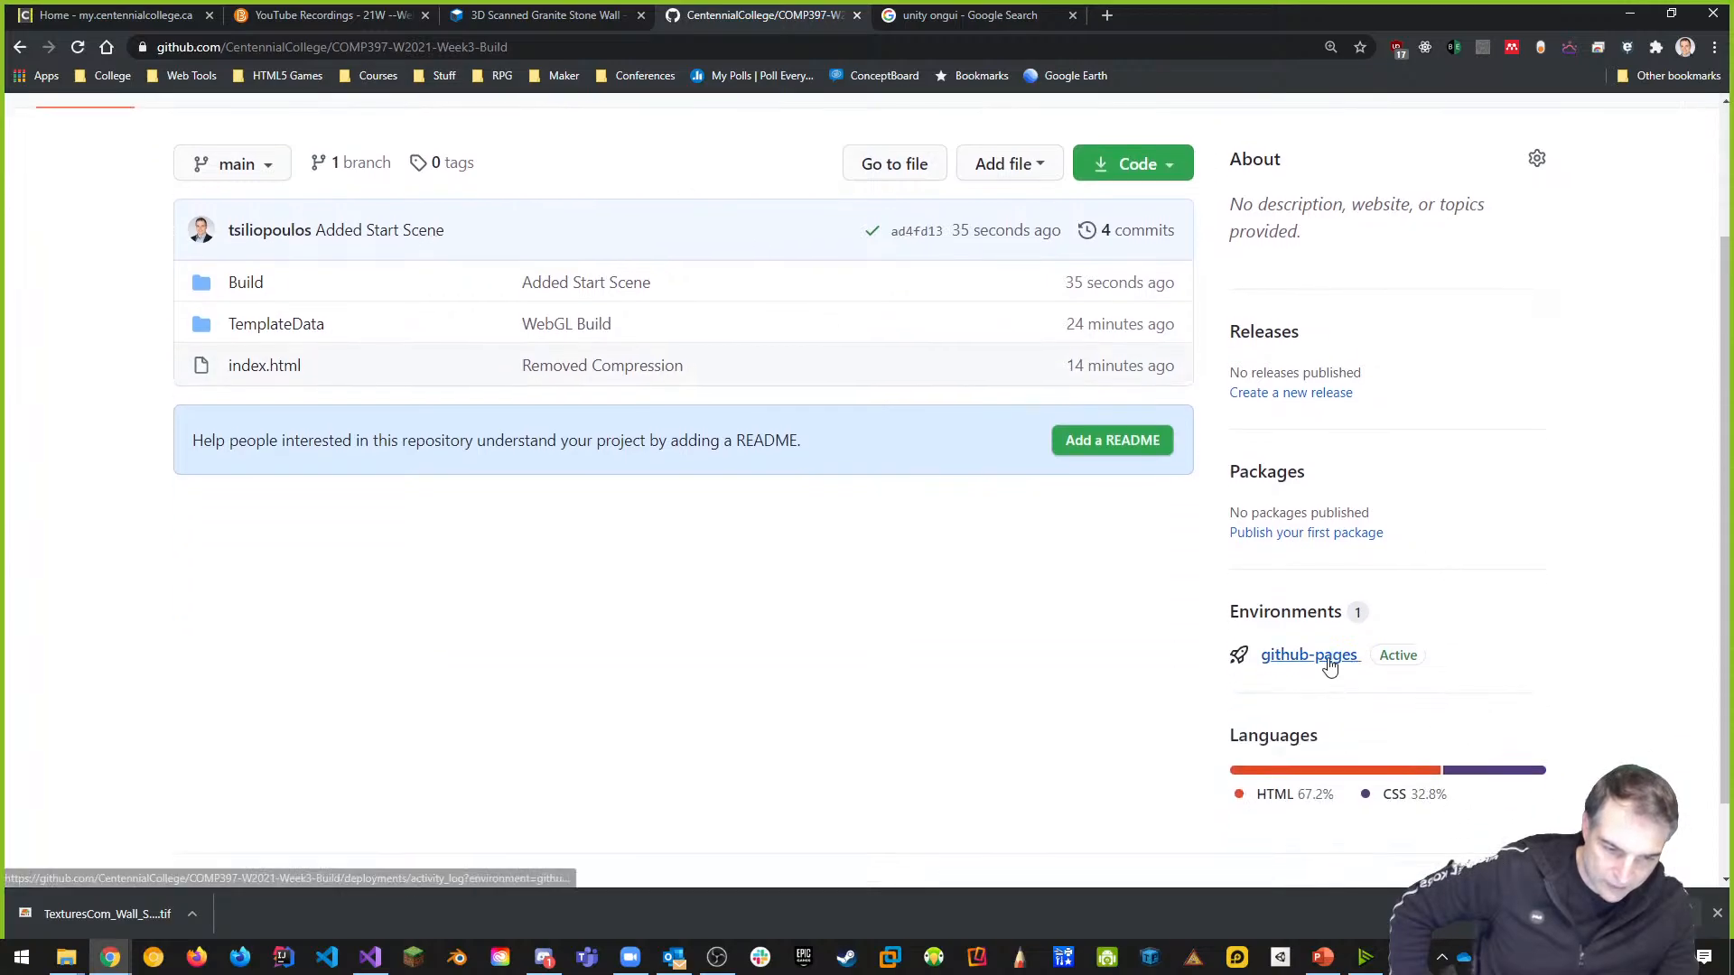
{"action": "left_click", "coordinate": [1328, 662]}
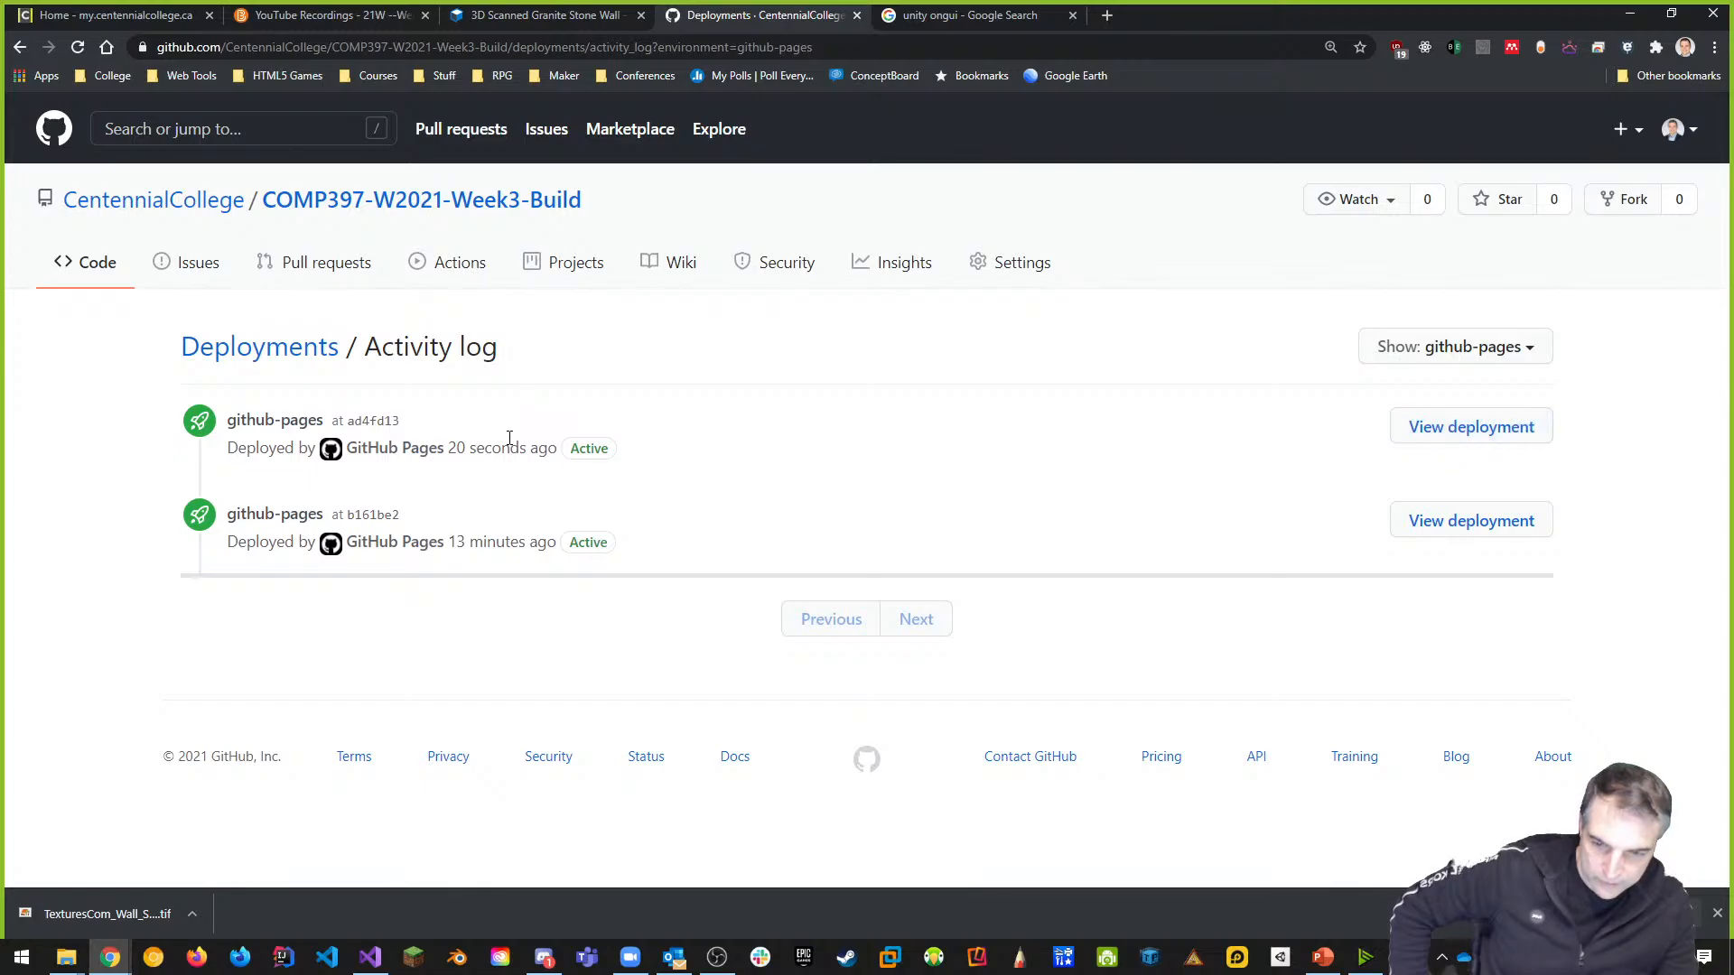
{"action": "left_click", "coordinate": [1472, 429]}
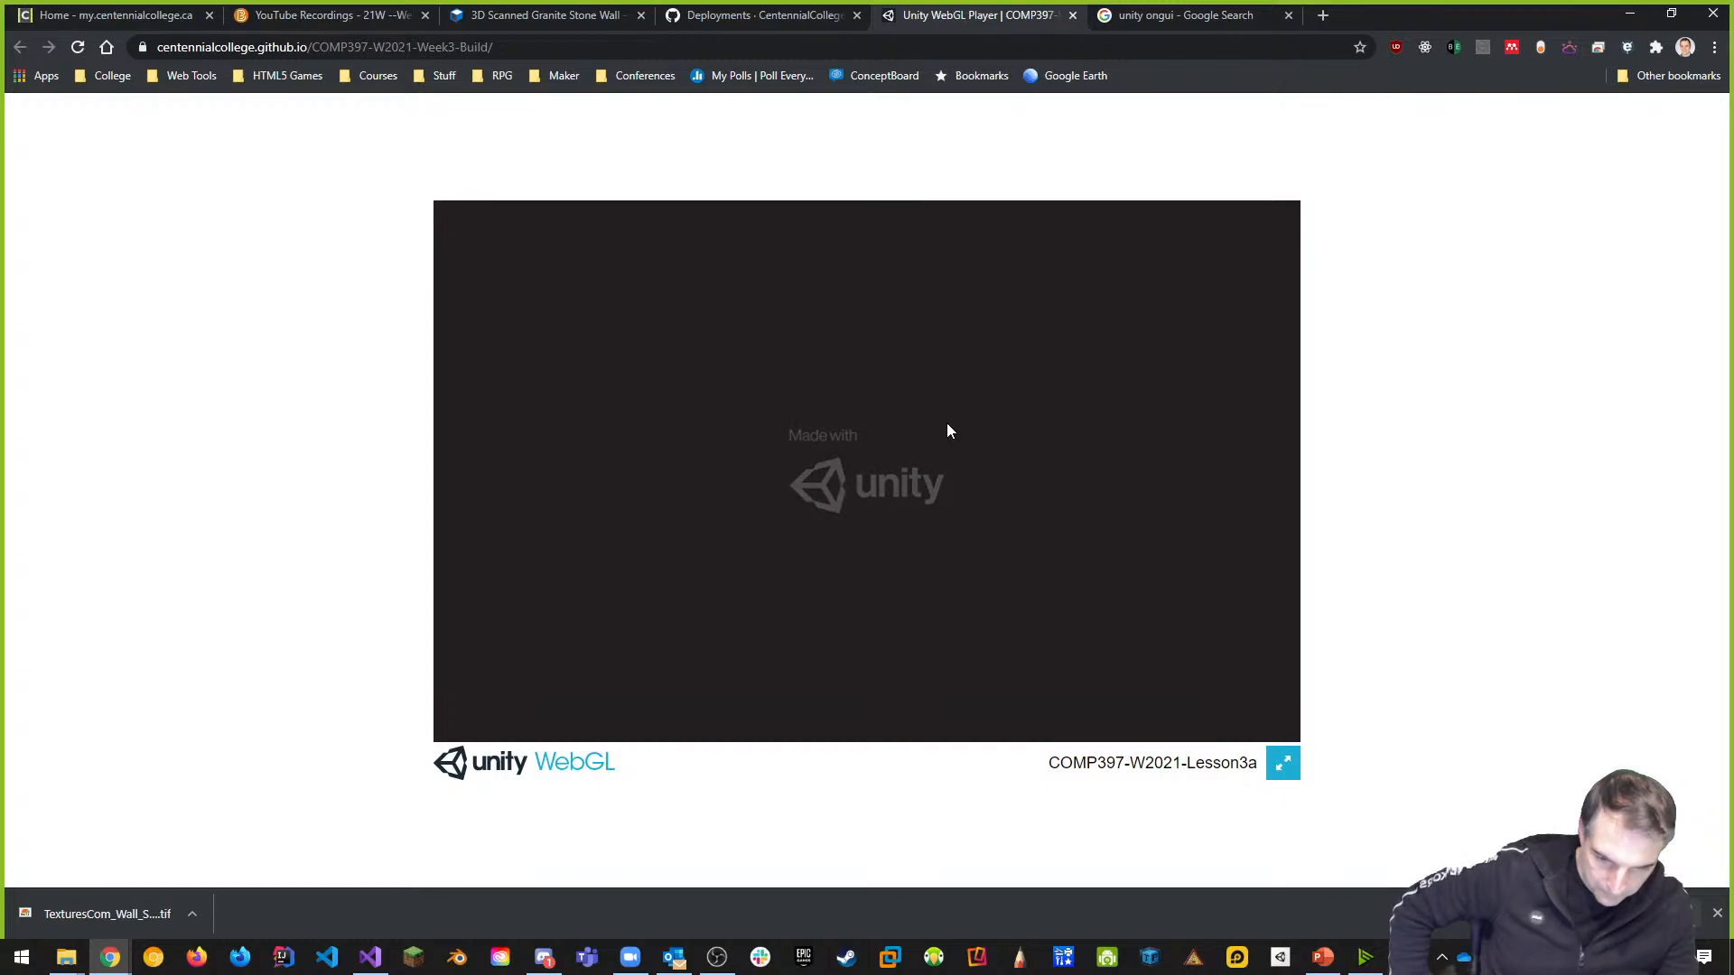
{"action": "left_click", "coordinate": [512, 232]}
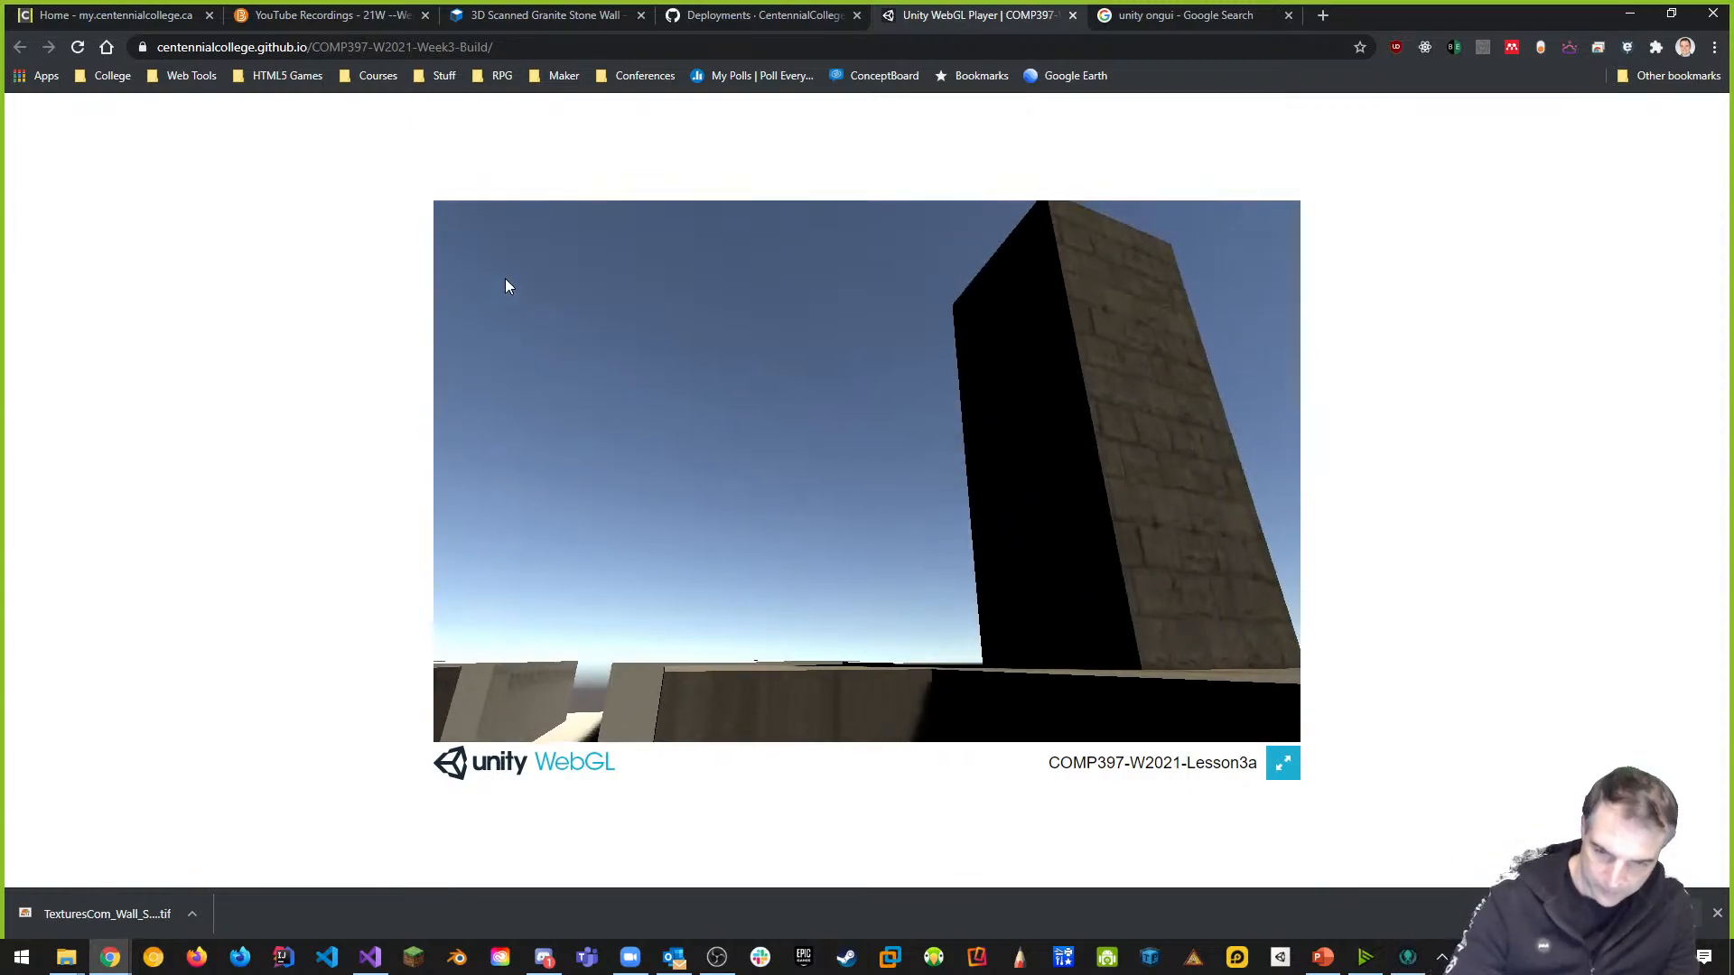
Close the Google search and WebGL player tabs, and select the web address of the COMP397-W2021-Week3-Build repository's main page
{"action": "left_click", "coordinate": [1288, 16]}
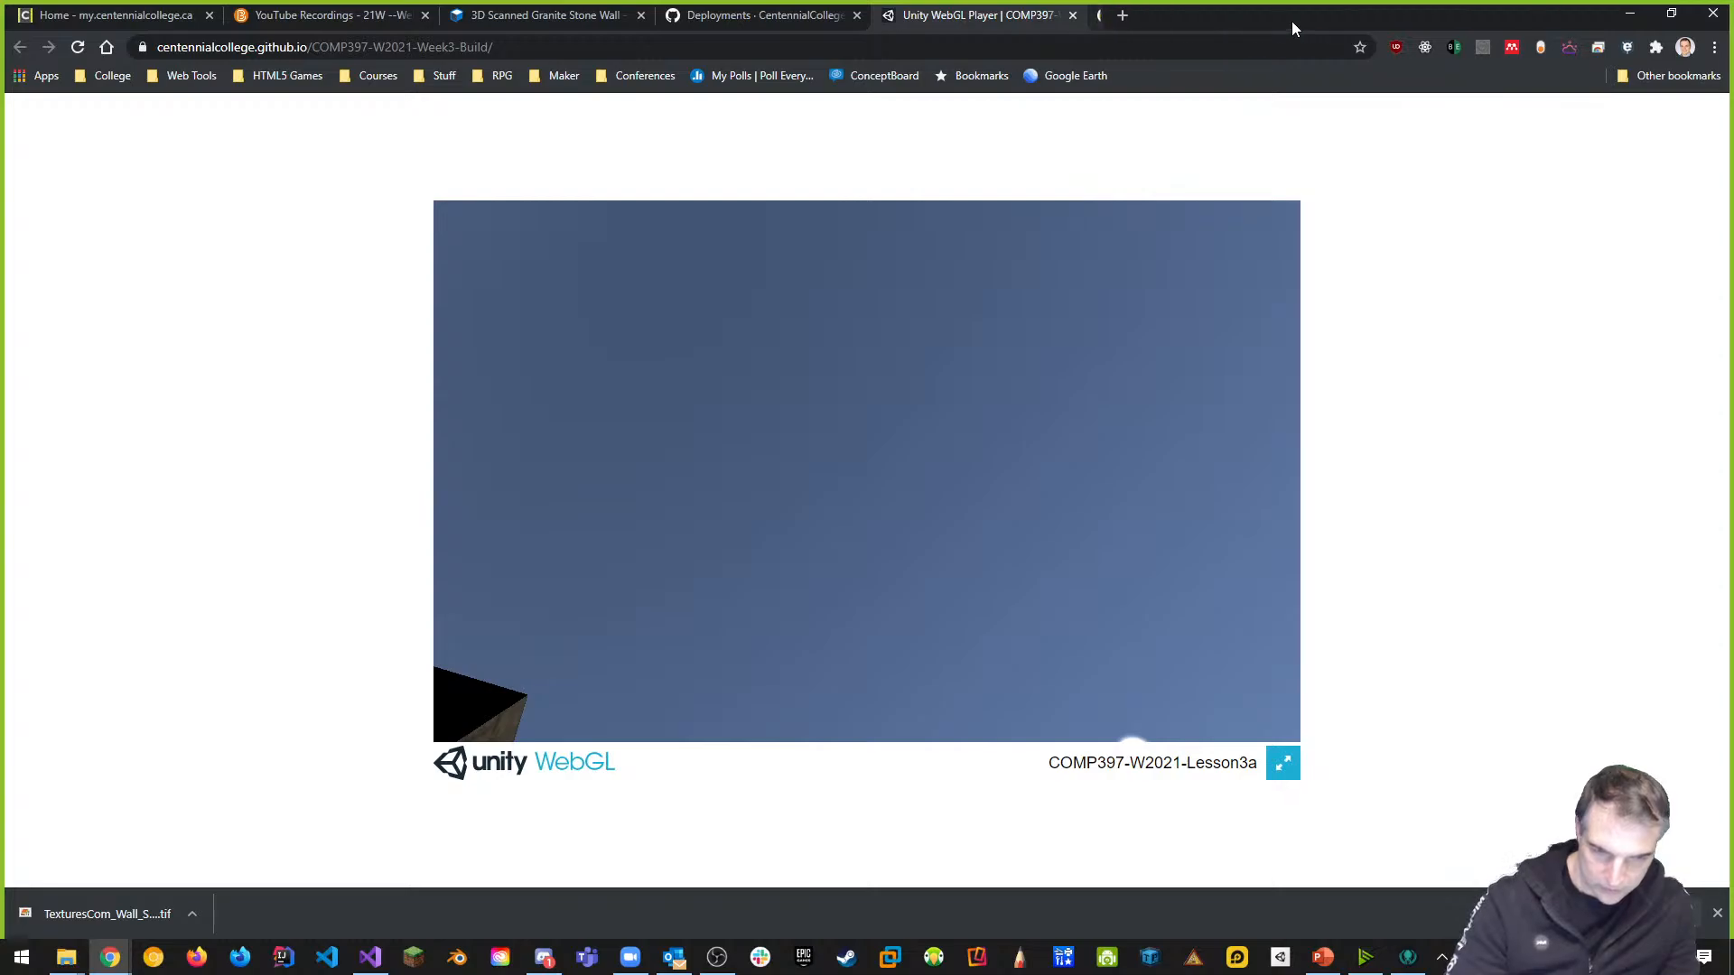
{"action": "left_click", "coordinate": [1072, 15]}
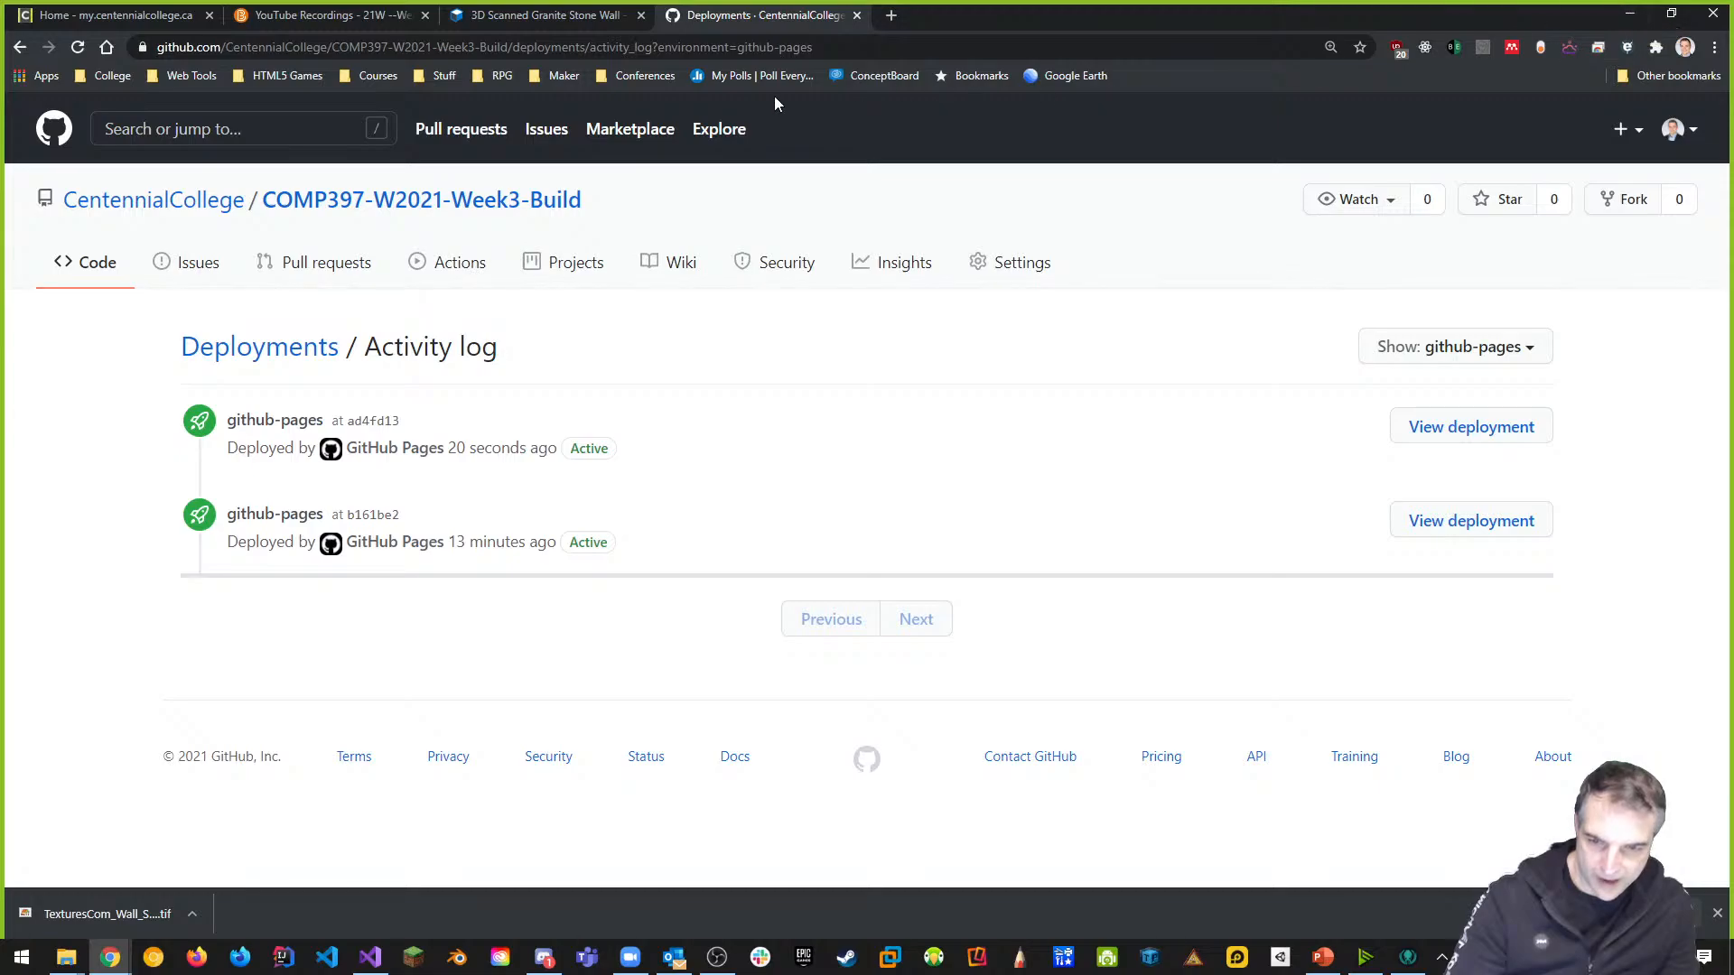
{"action": "left_click", "coordinate": [415, 208]}
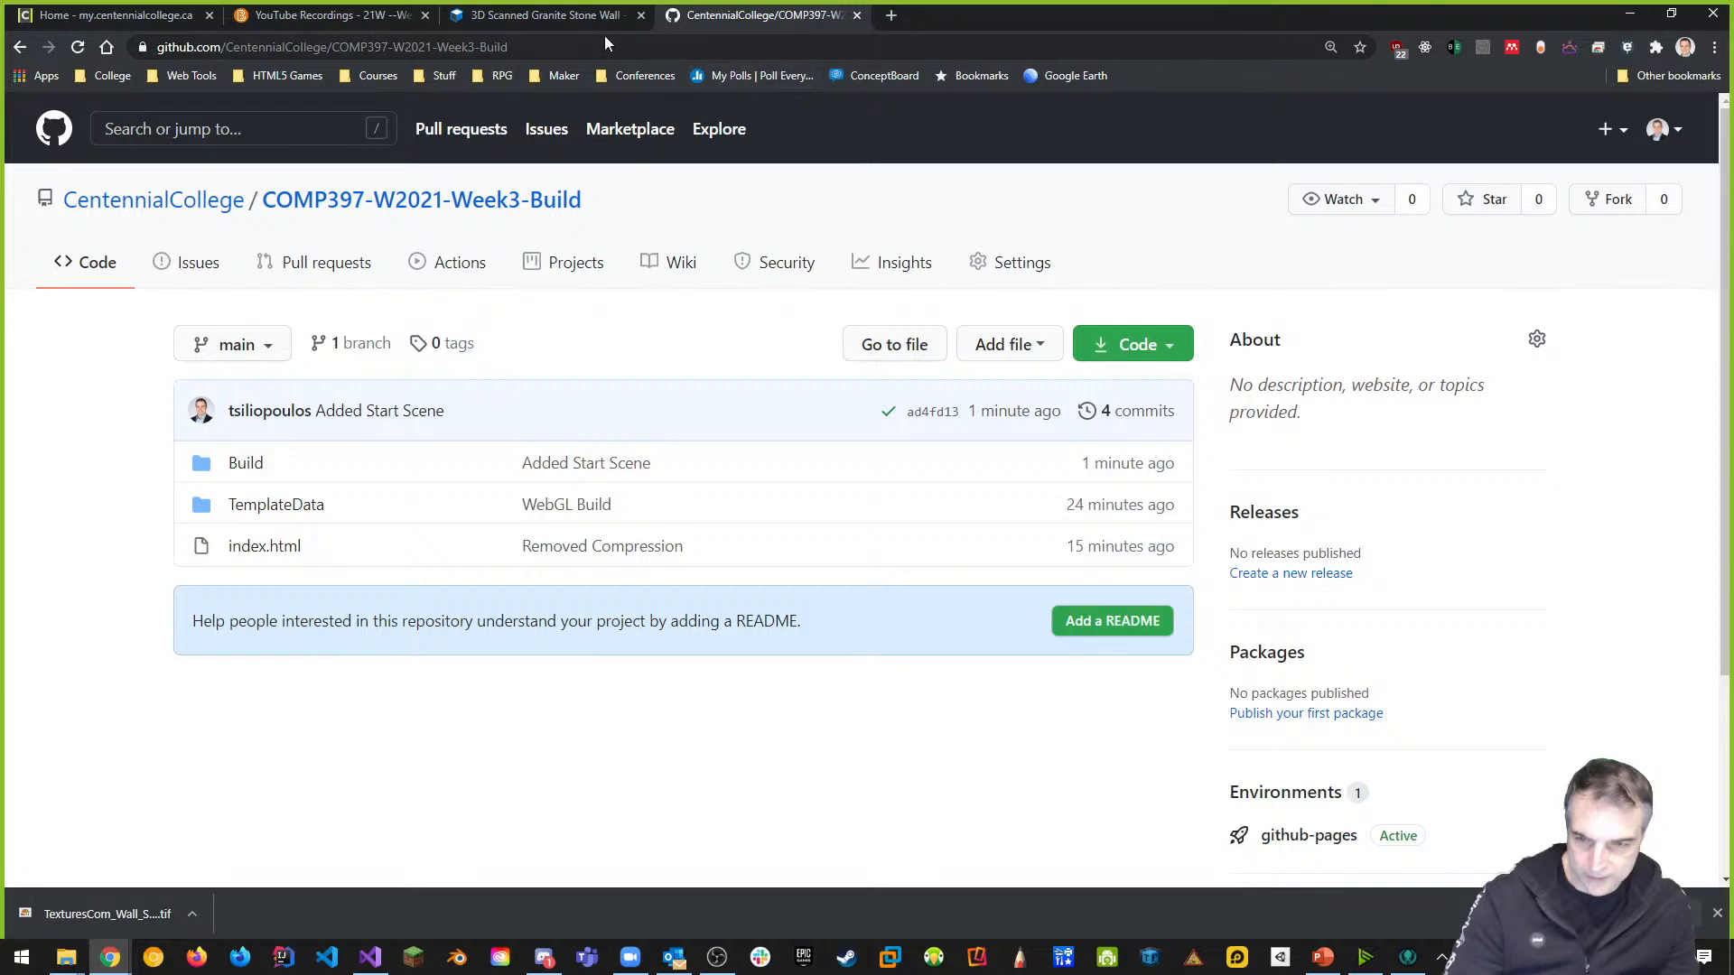
{"action": "left_click", "coordinate": [495, 47]}
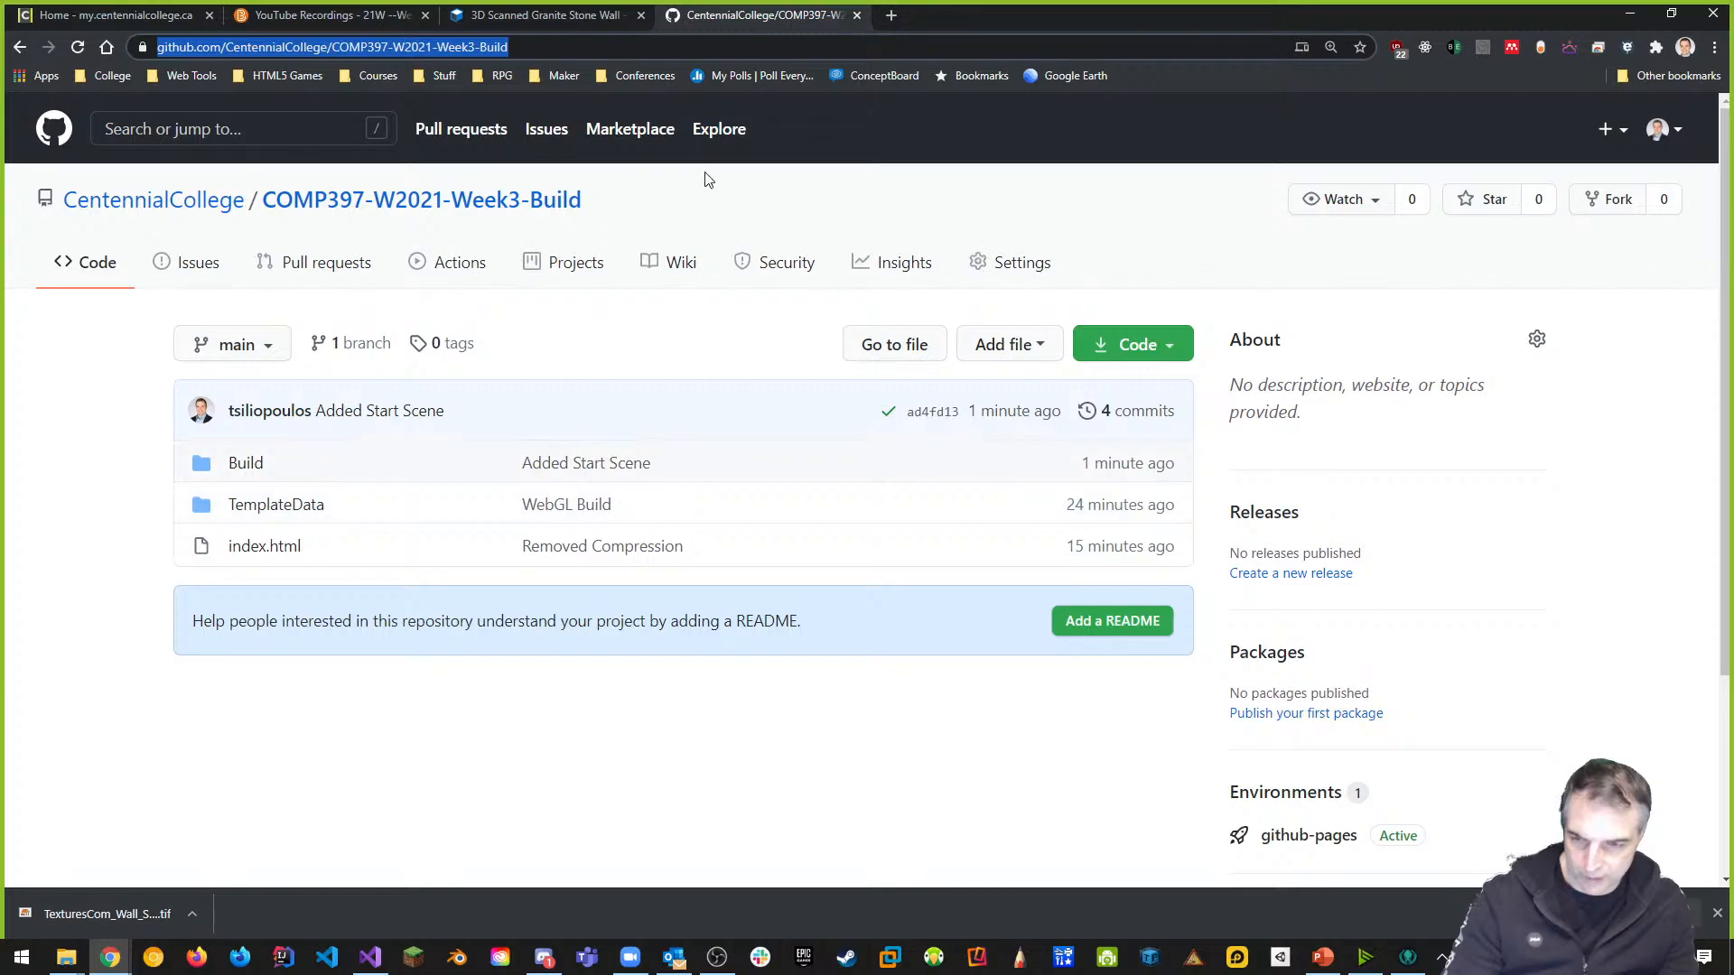
Return to the Web Game Programming course site and open the GitHub Repos section under Week 3: Lighting in 3D
{"action": "left_click", "coordinate": [359, 24]}
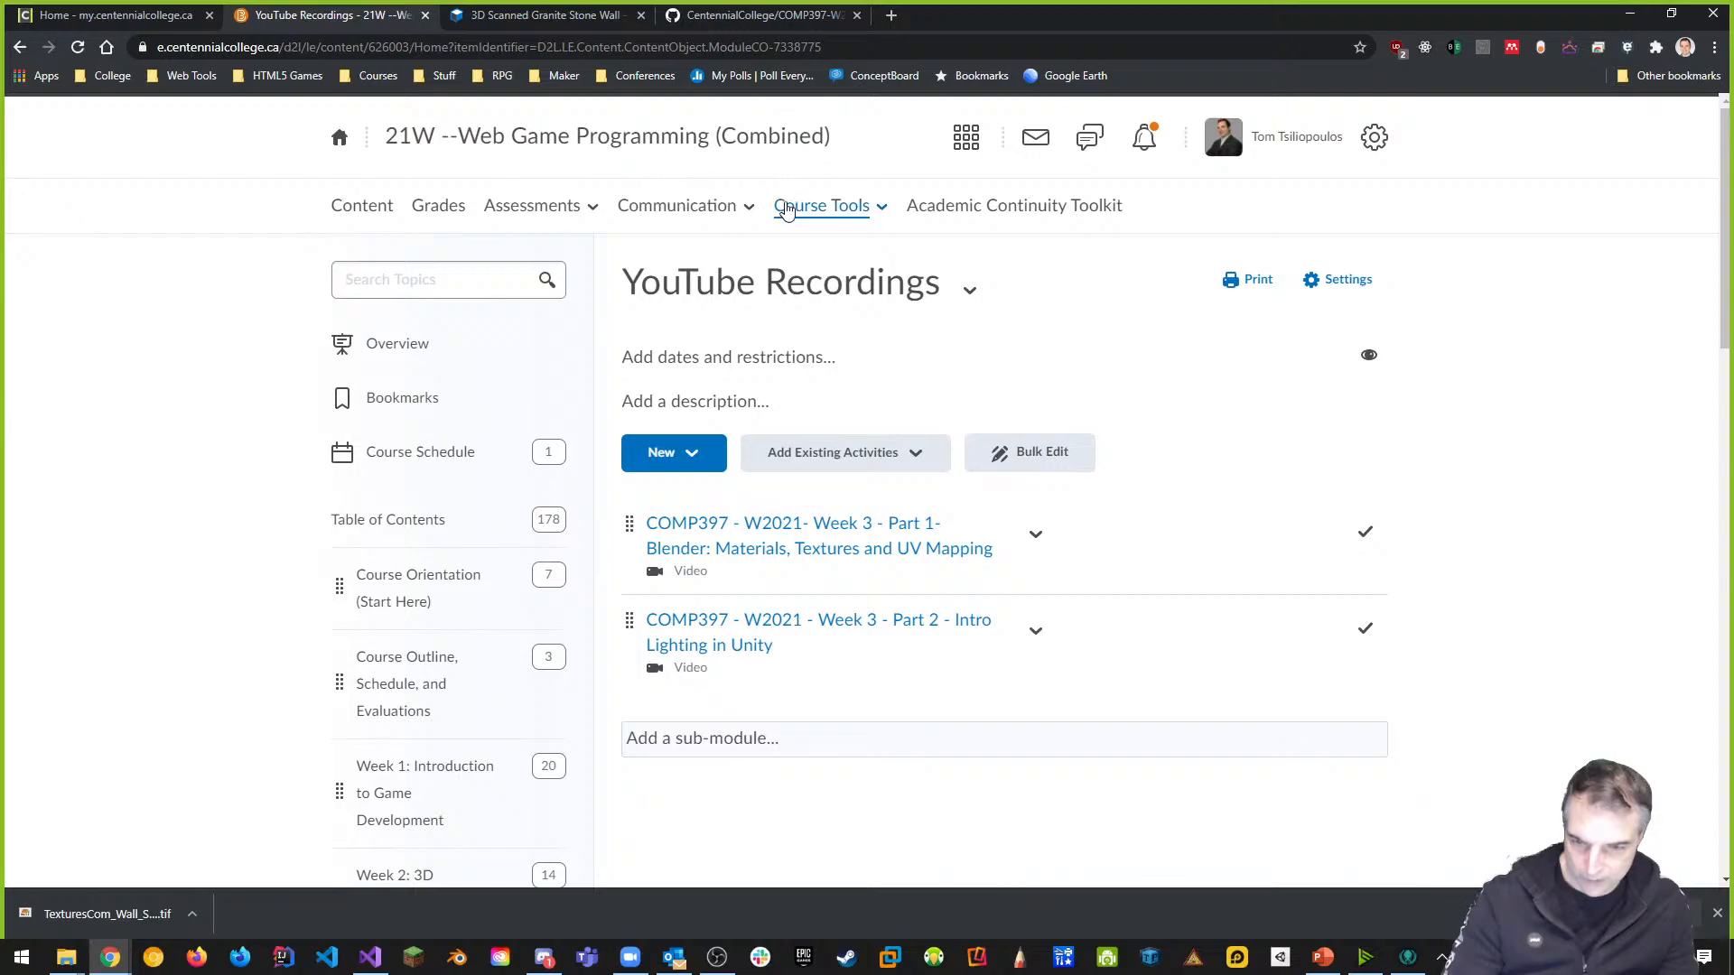
{"action": "scroll", "coordinate": [533, 523], "scroll_direction": "down", "scroll_amount": 5}
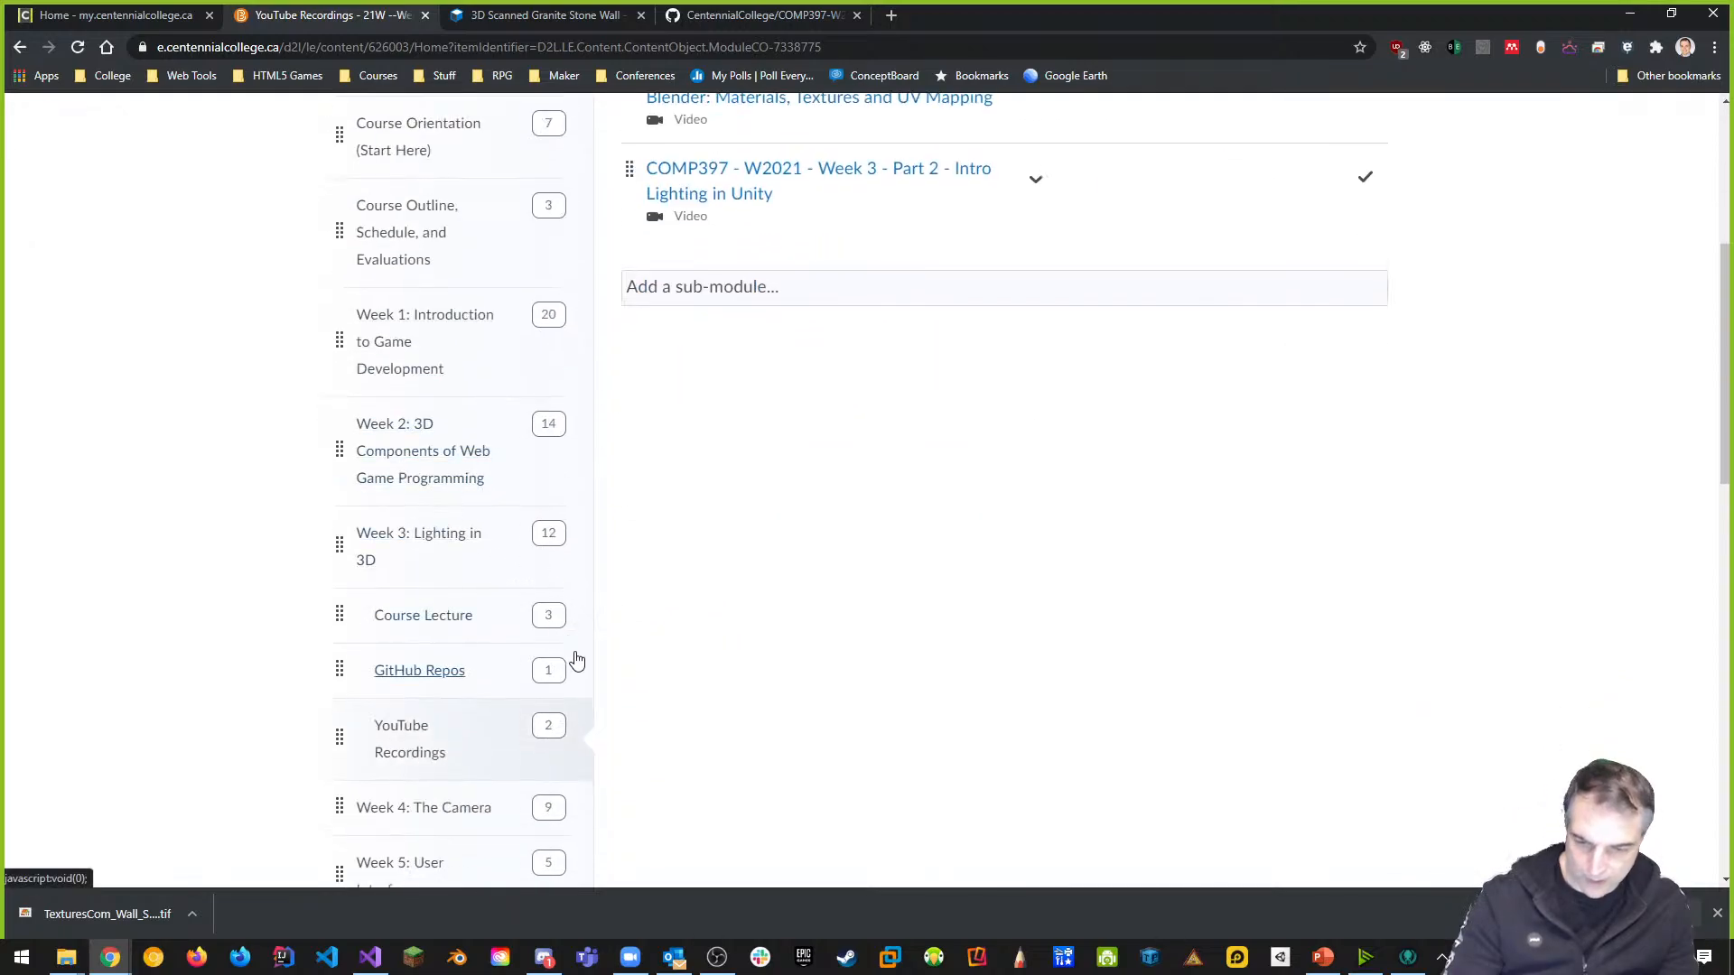
{"action": "scroll", "coordinate": [509, 697], "scroll_direction": "down", "scroll_amount": 2}
{"action": "left_click", "coordinate": [422, 499]}
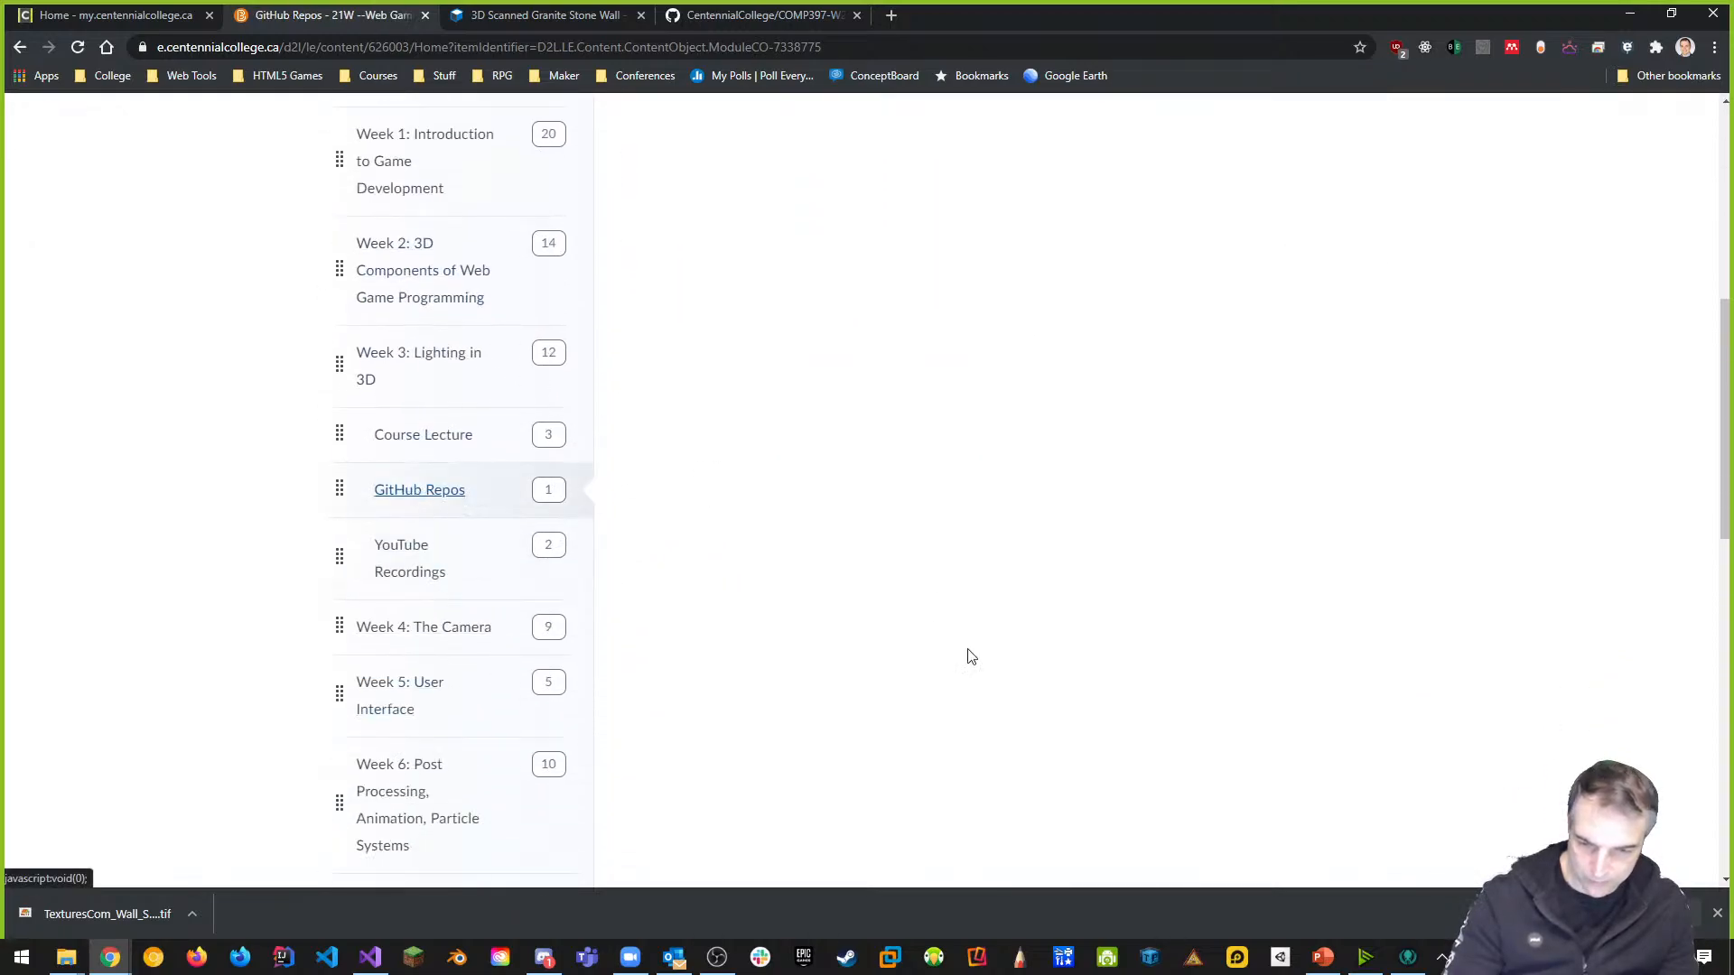
{"action": "scroll", "coordinate": [1021, 689], "scroll_direction": "up", "scroll_amount": 4}
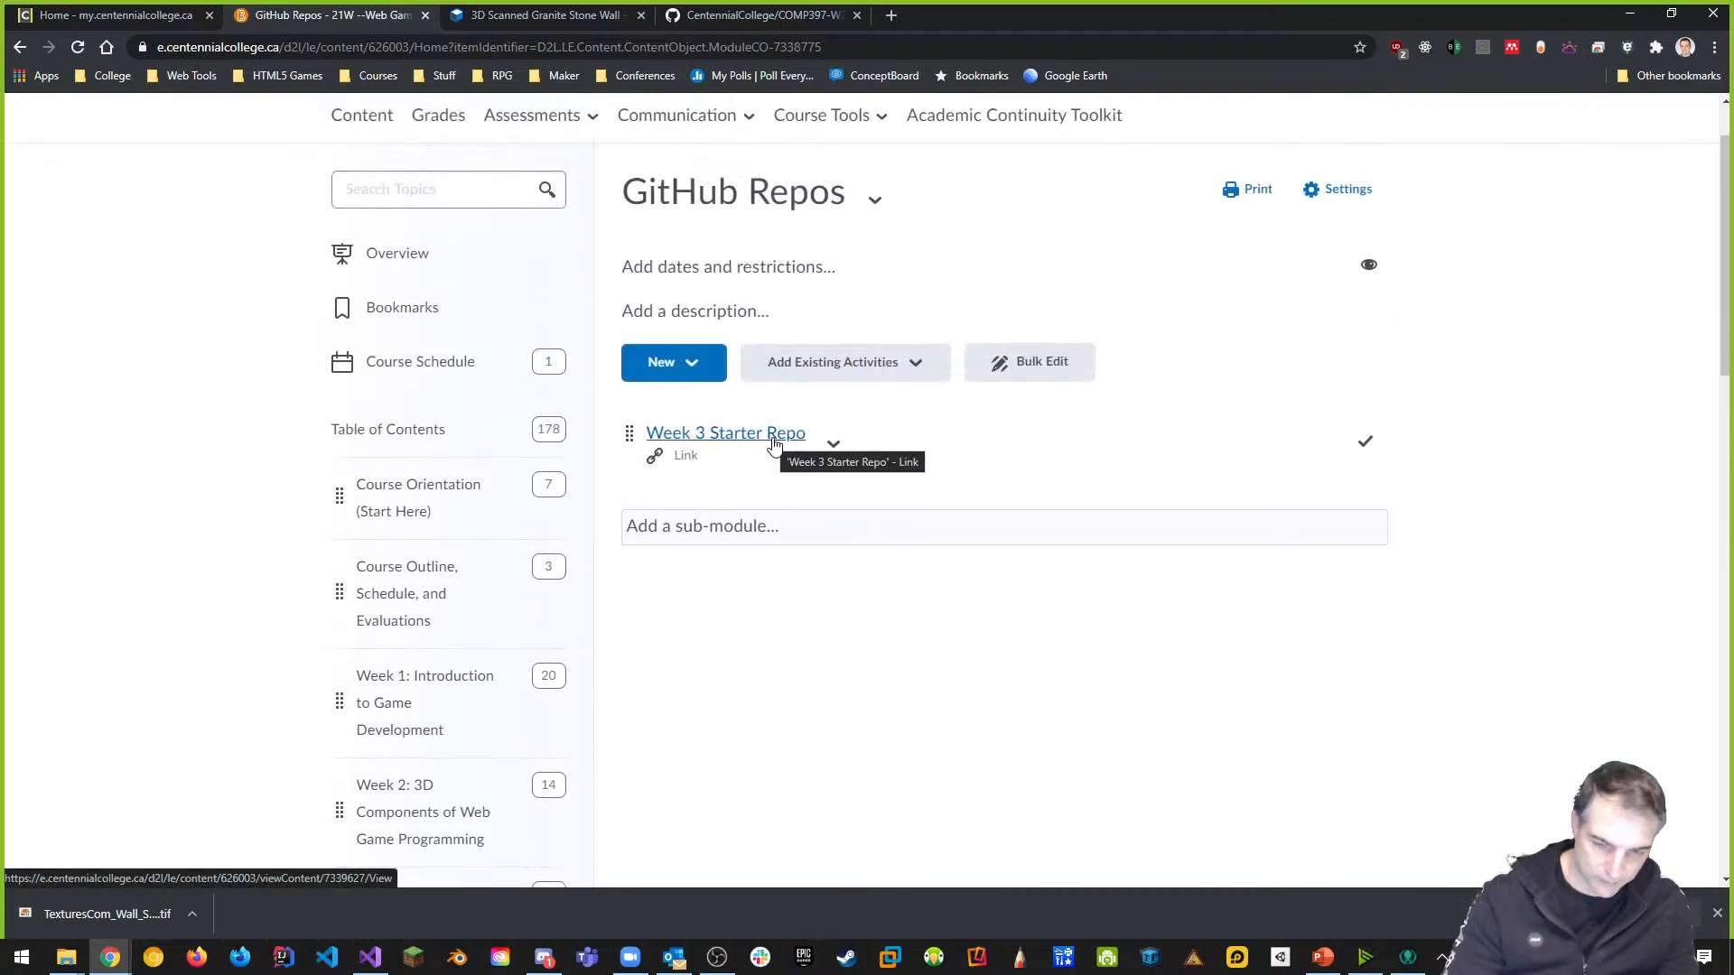
Create a link titled Week 3 Build to the copied build repository address, opening as an external resource, and leave its topic page
{"action": "left_click", "coordinate": [693, 363]}
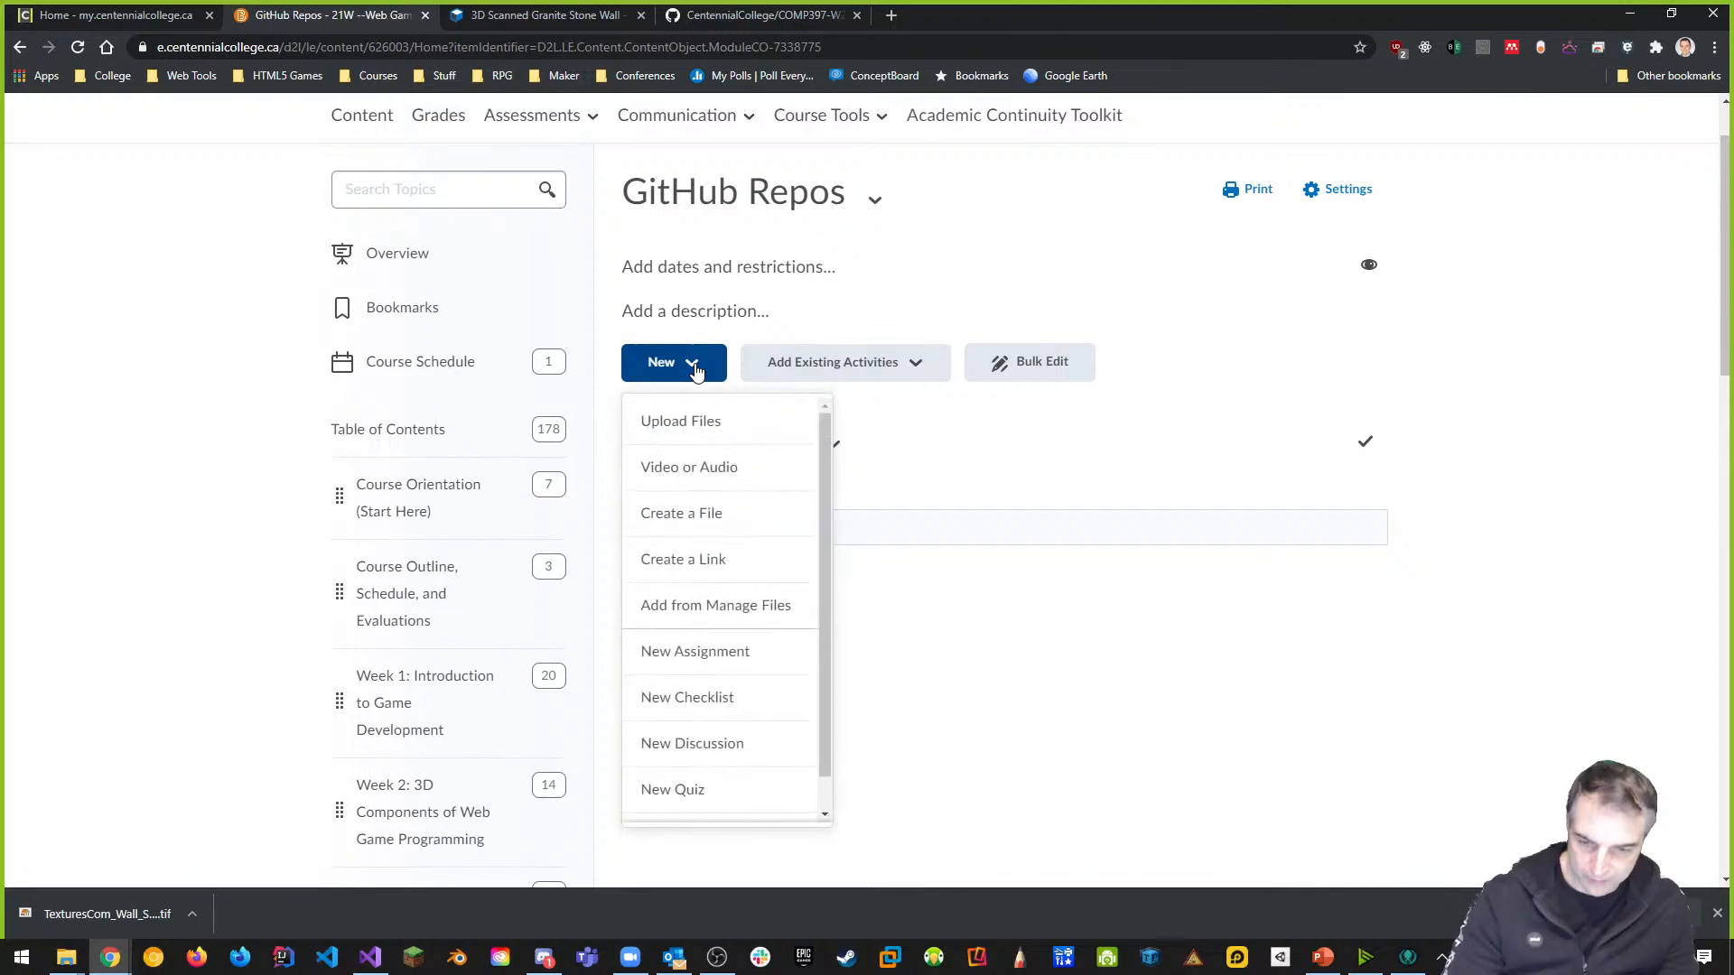
{"action": "left_click", "coordinate": [702, 558]}
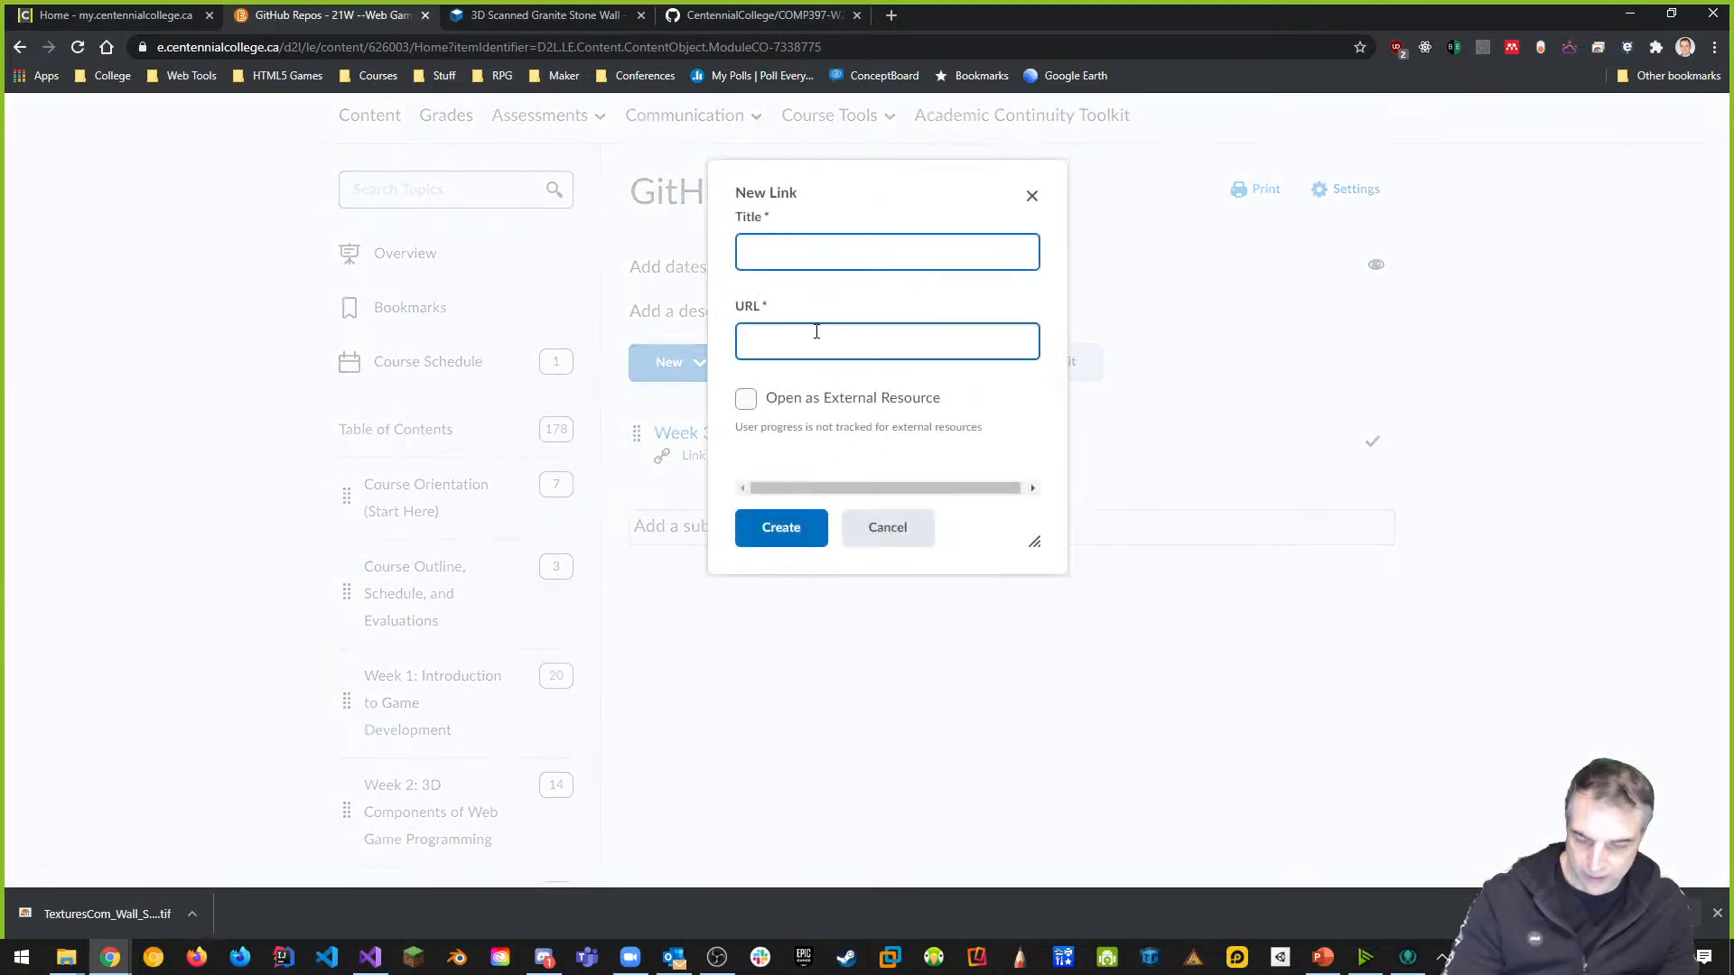
{"action": "left_click", "coordinate": [790, 339]}
{"action": "key", "text": "ctrl+v"}
{"action": "left_click", "coordinate": [805, 251]}
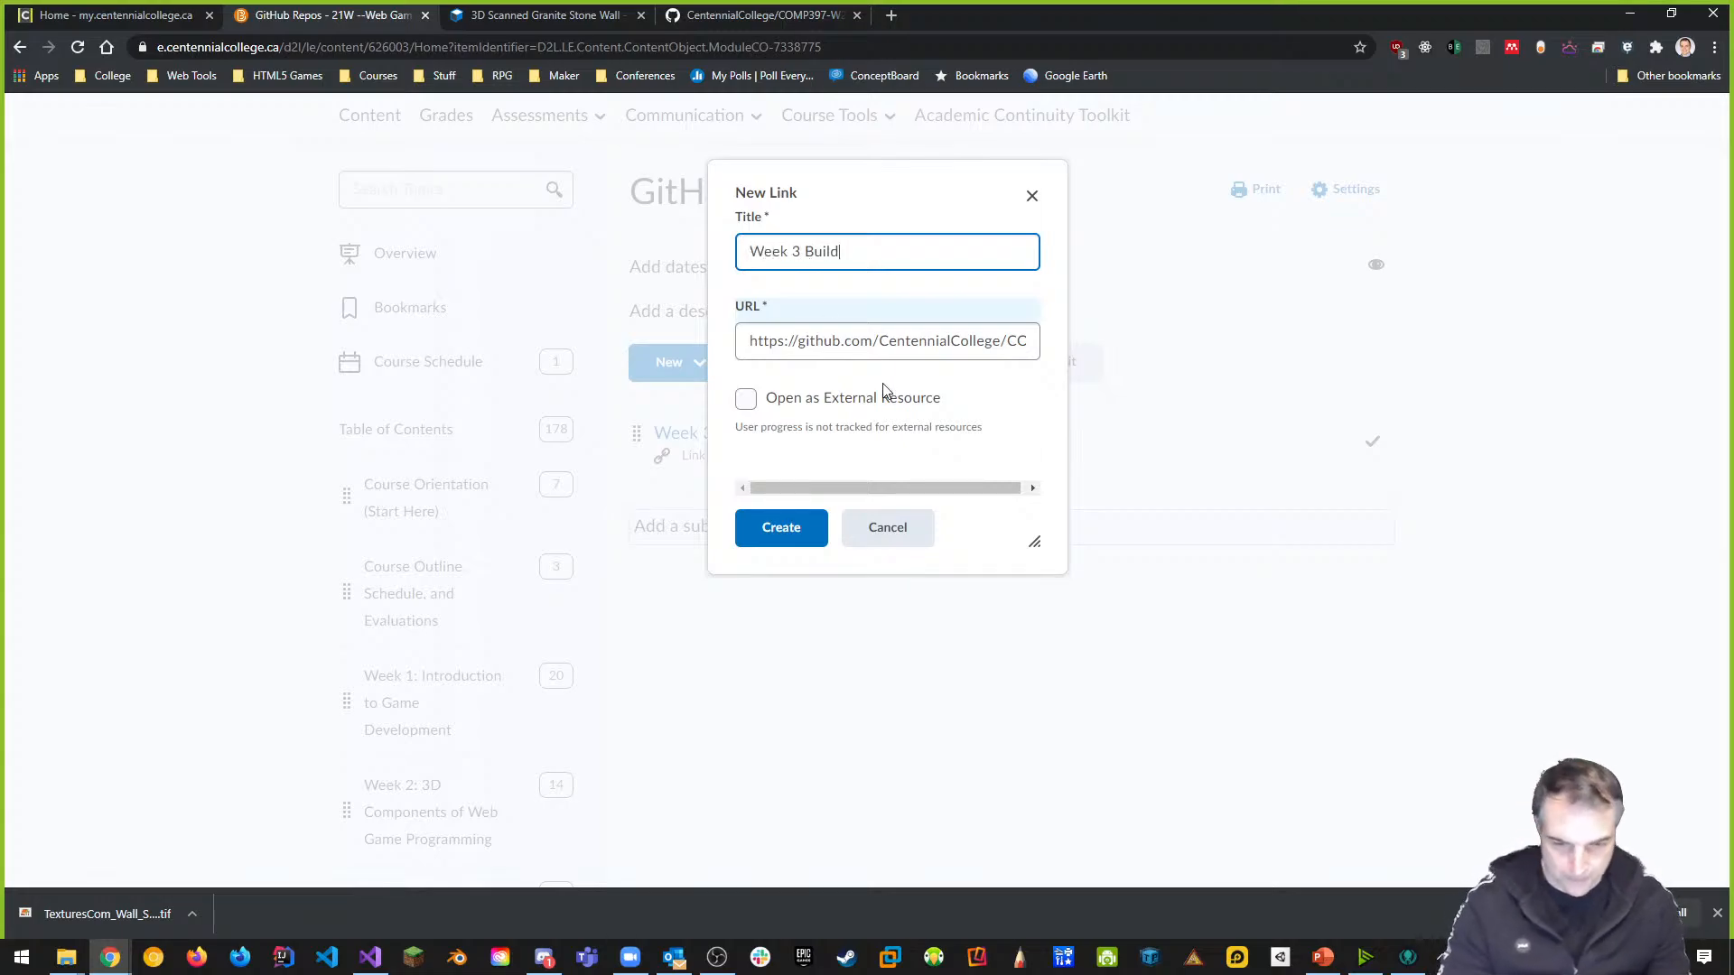
{"action": "left_click", "coordinate": [746, 398]}
{"action": "left_click", "coordinate": [789, 530]}
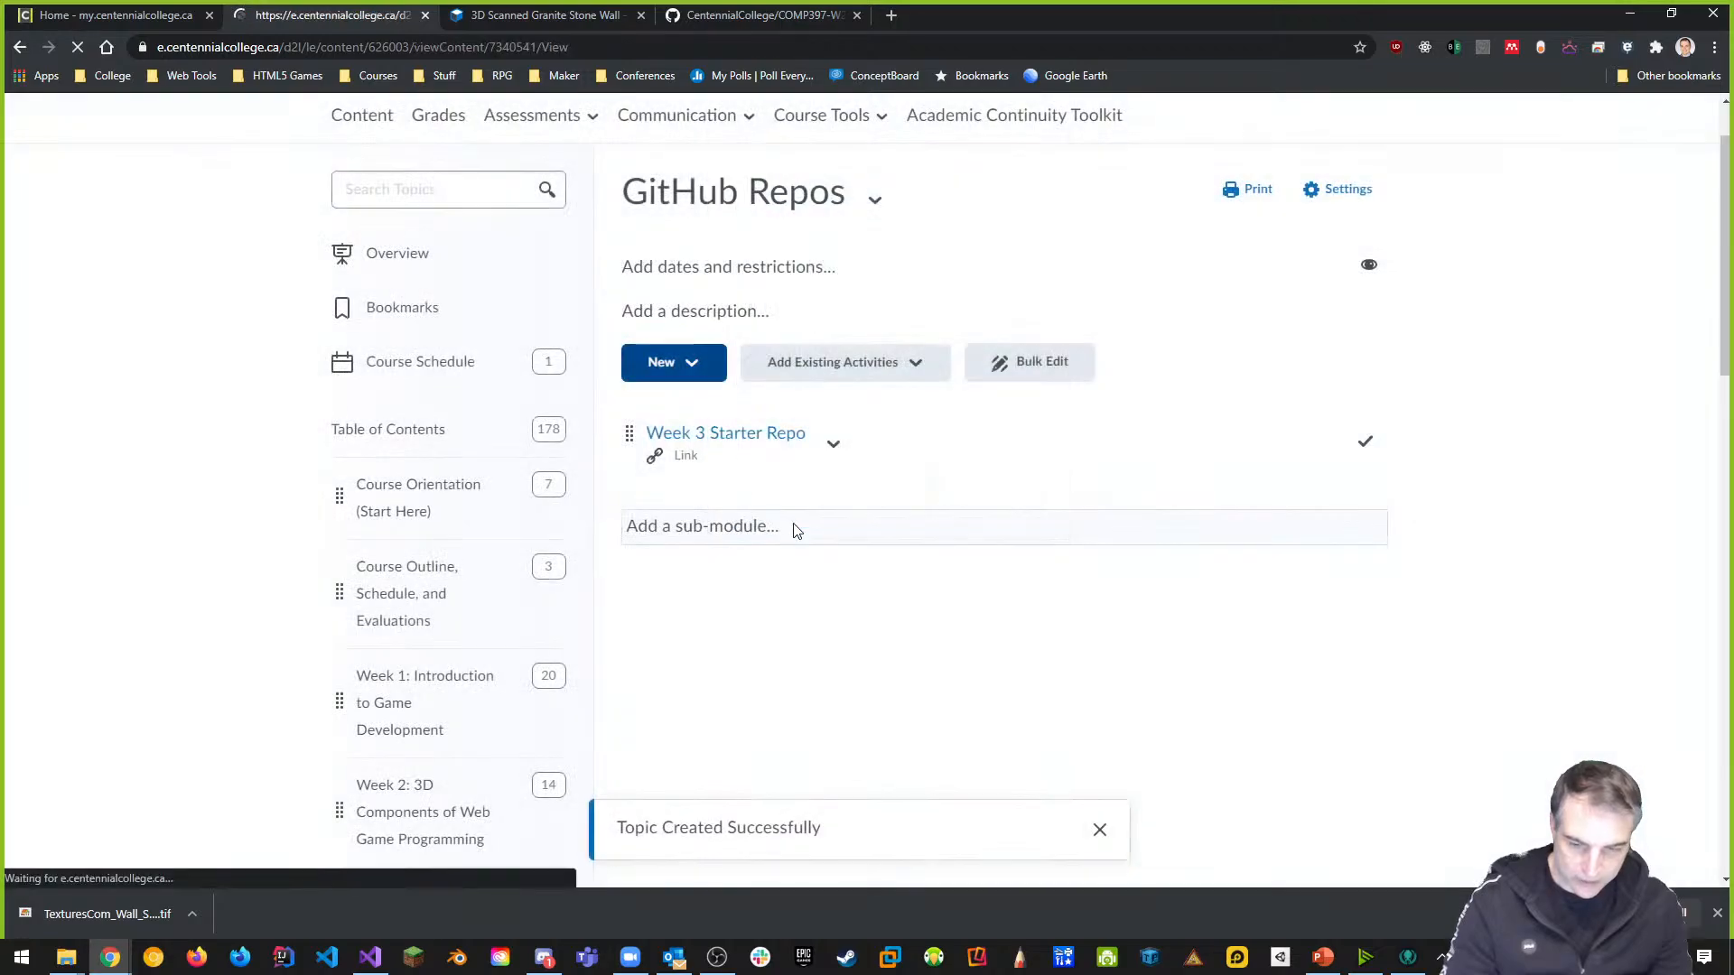
{"action": "left_click", "coordinate": [20, 48]}
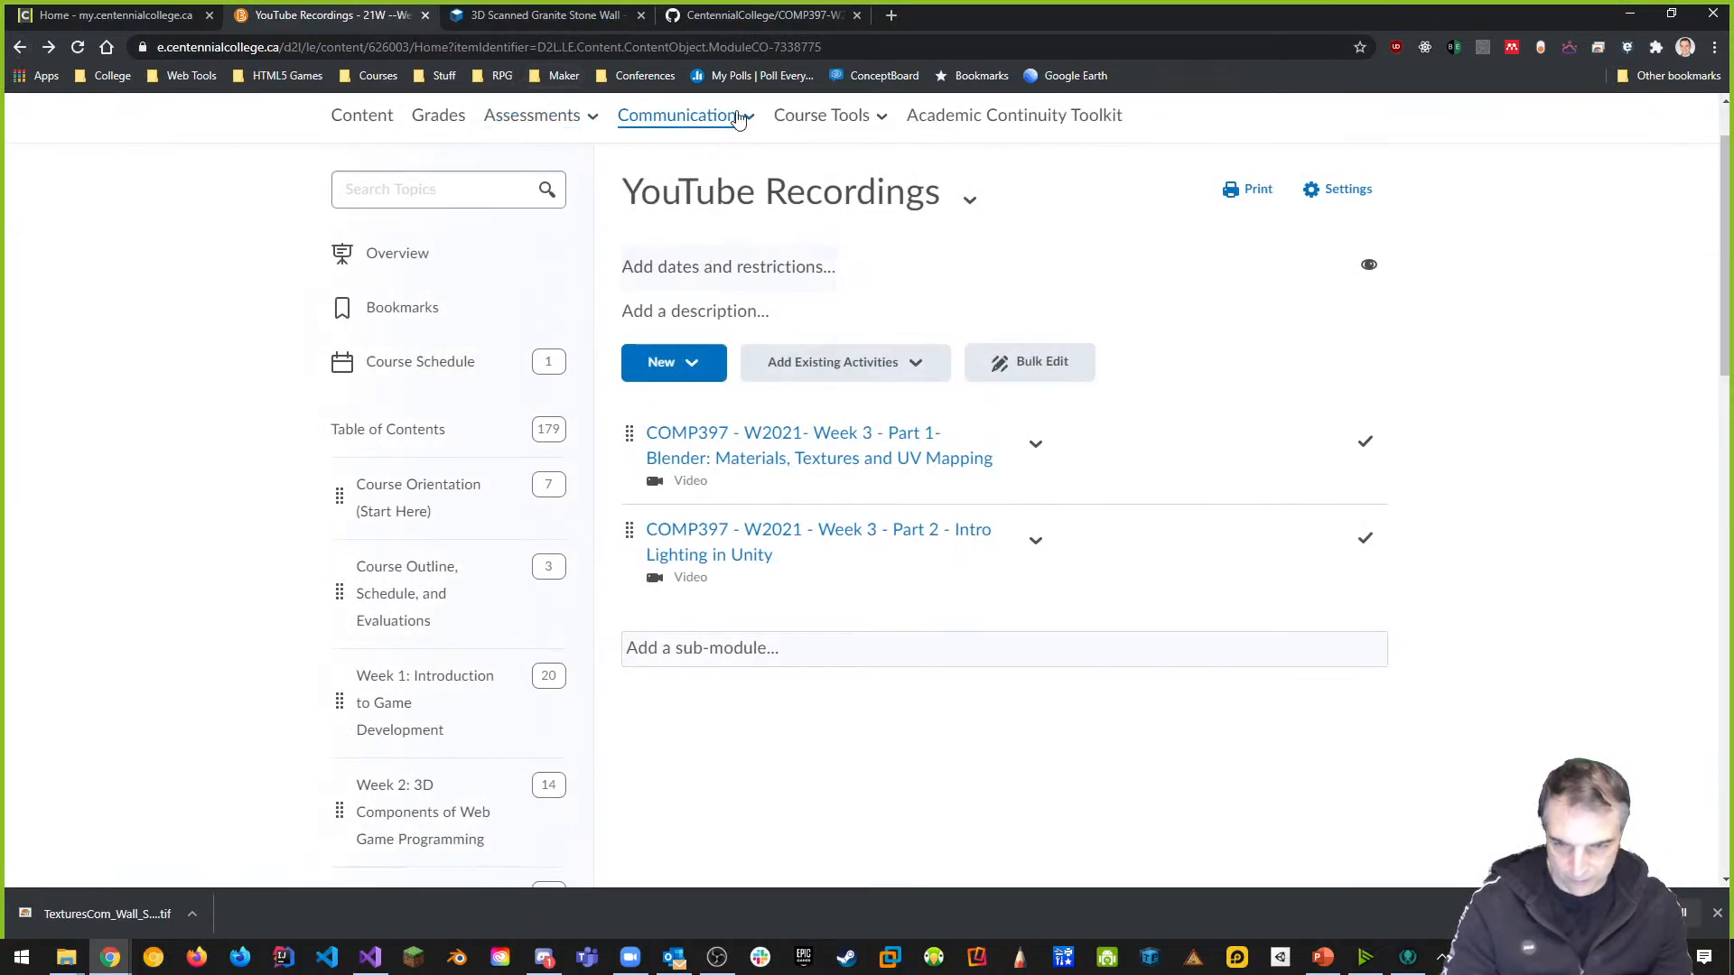
Open the build repository's latest github-pages deployment, copy the web address of the live WebGL page, and close that page
{"action": "left_click", "coordinate": [742, 18]}
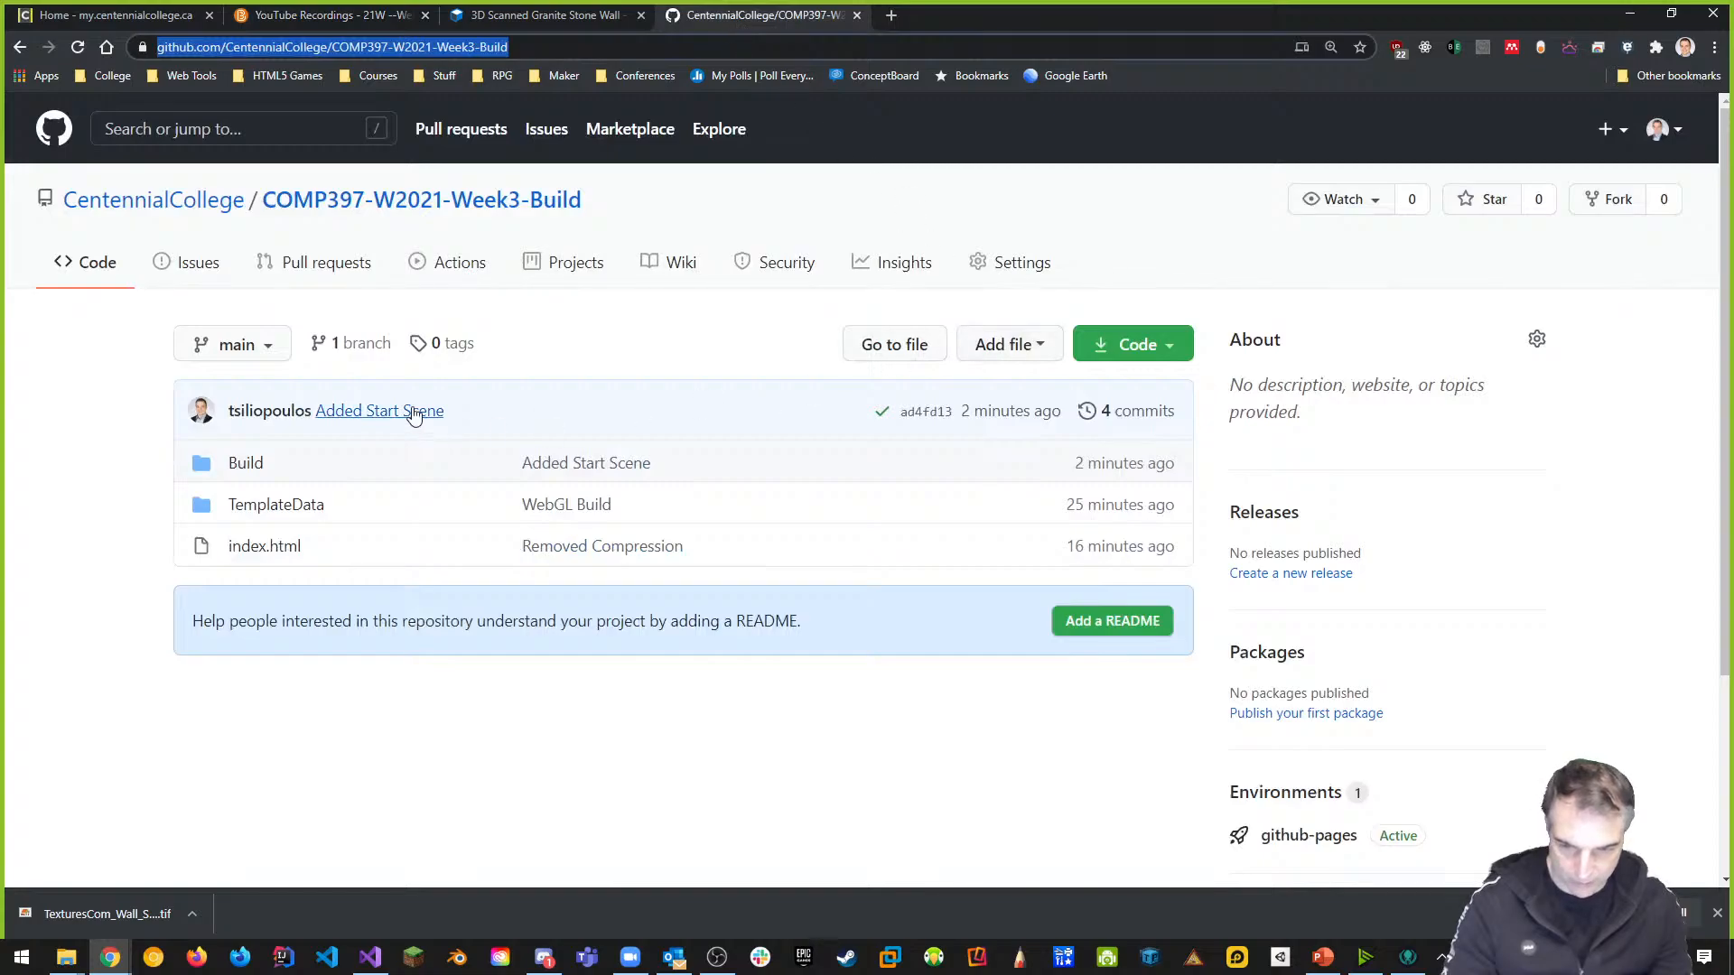
{"action": "scroll", "coordinate": [1367, 719], "scroll_direction": "down", "scroll_amount": 3}
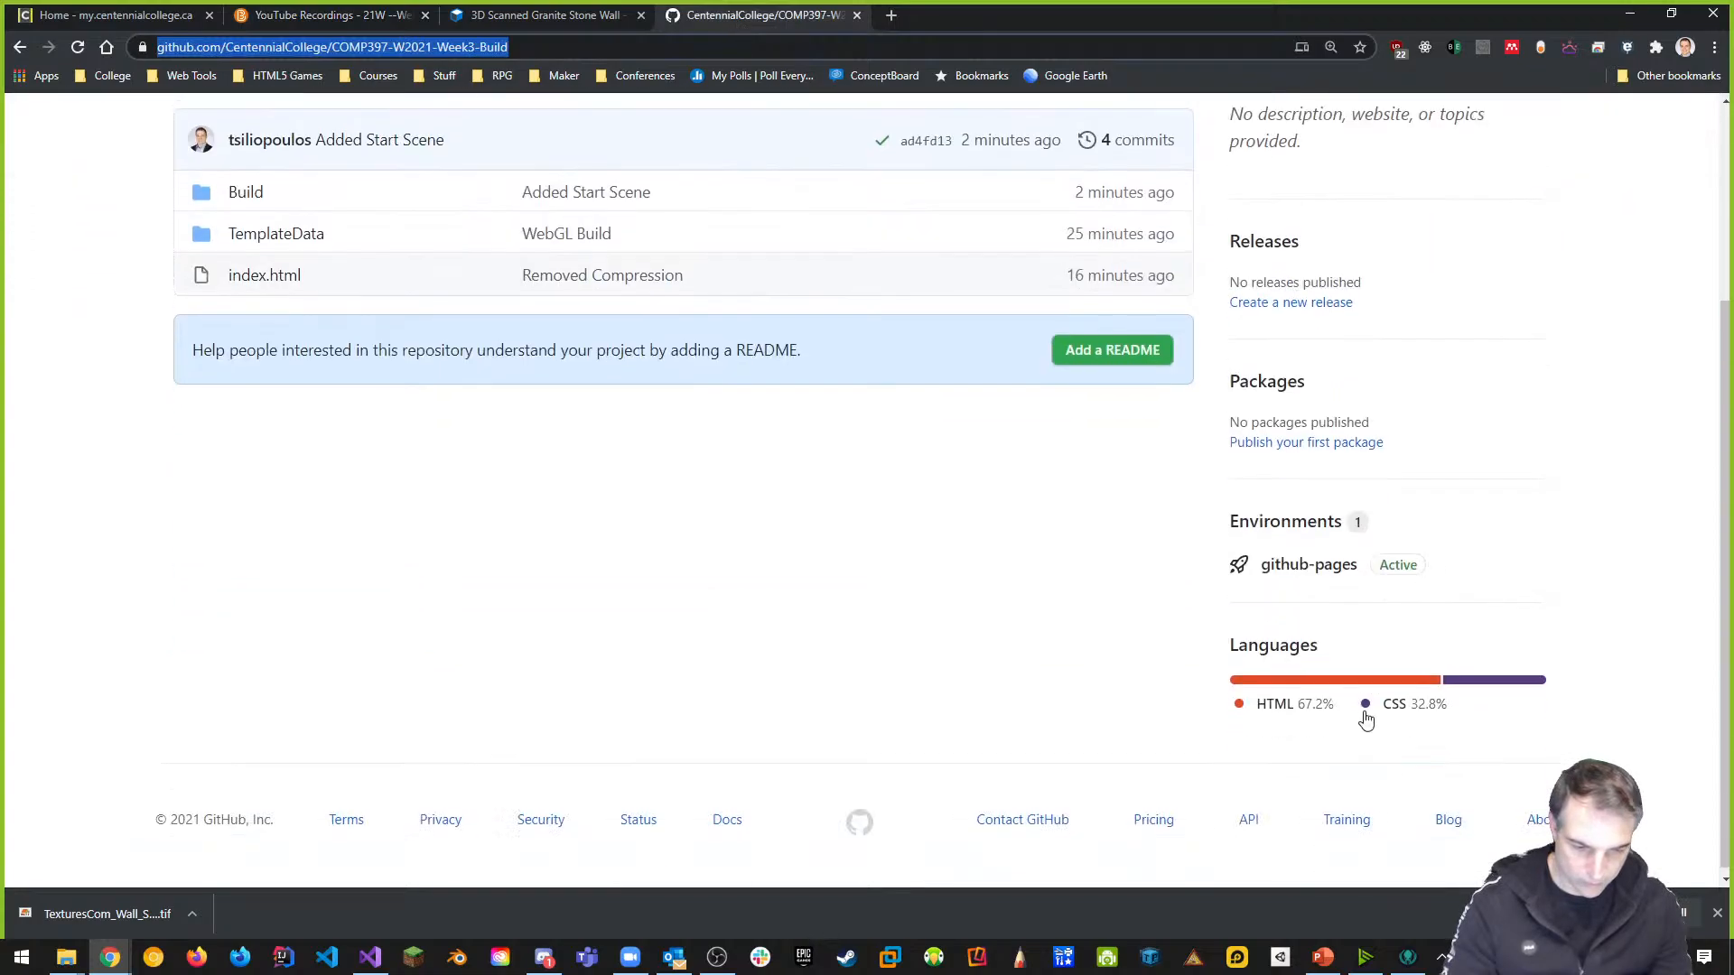
{"action": "left_click", "coordinate": [1311, 566]}
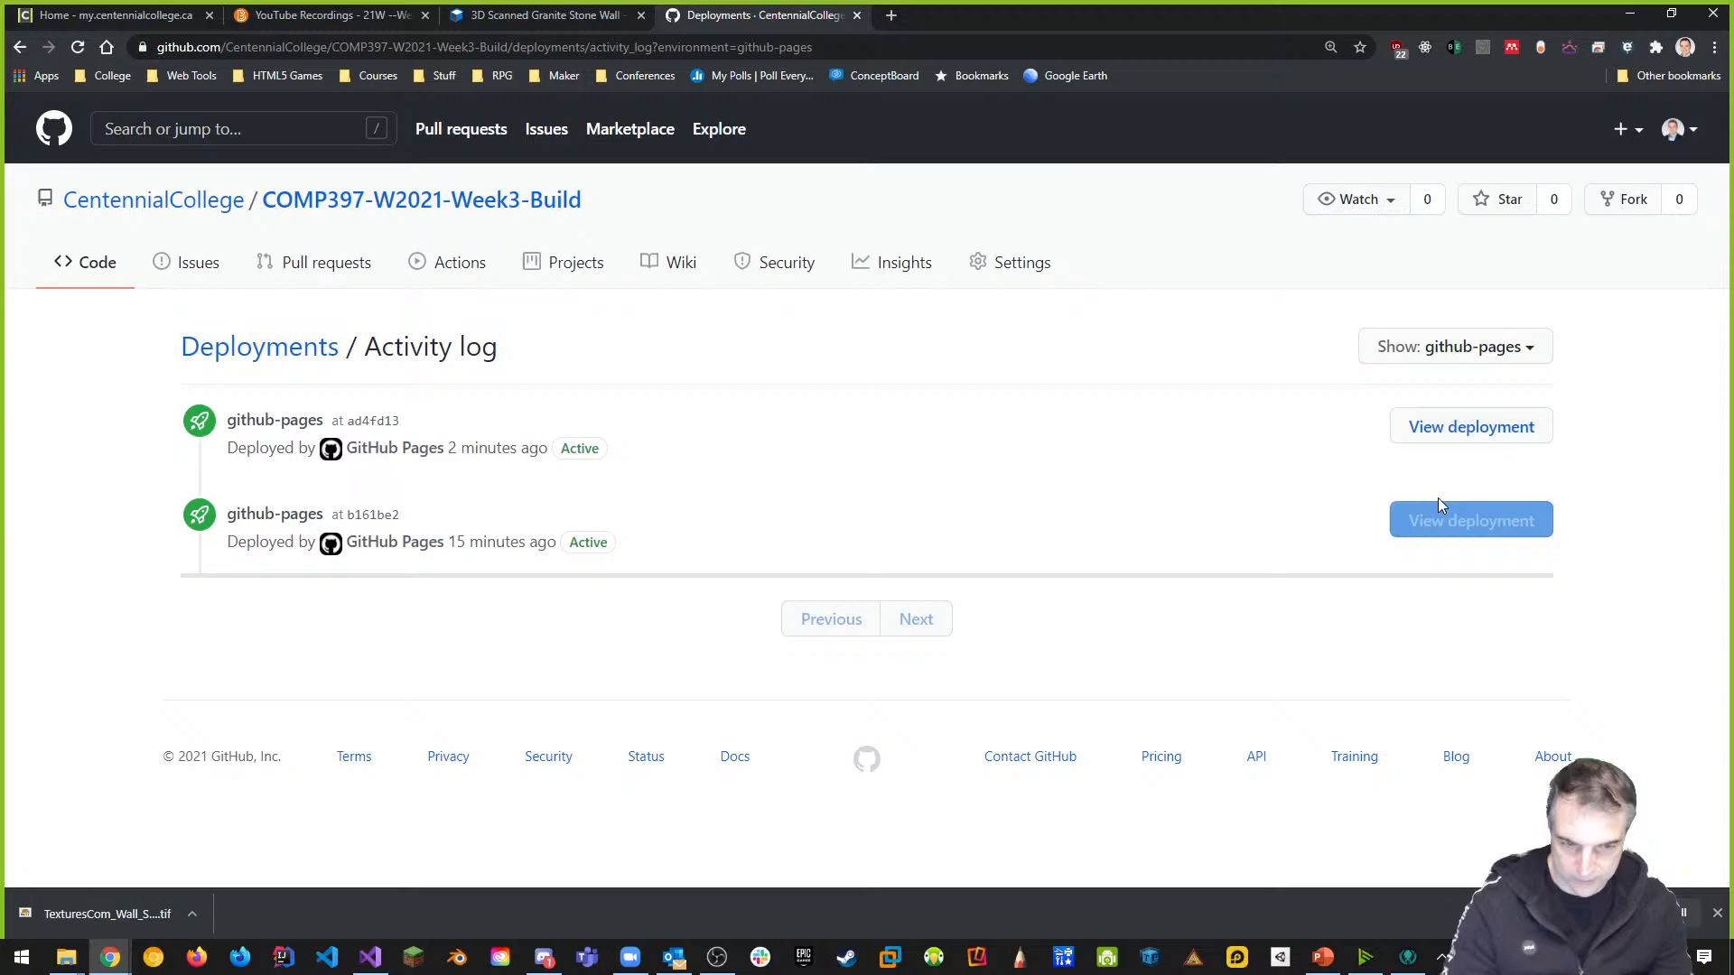
{"action": "left_click", "coordinate": [1454, 435]}
{"action": "left_click", "coordinate": [524, 46]}
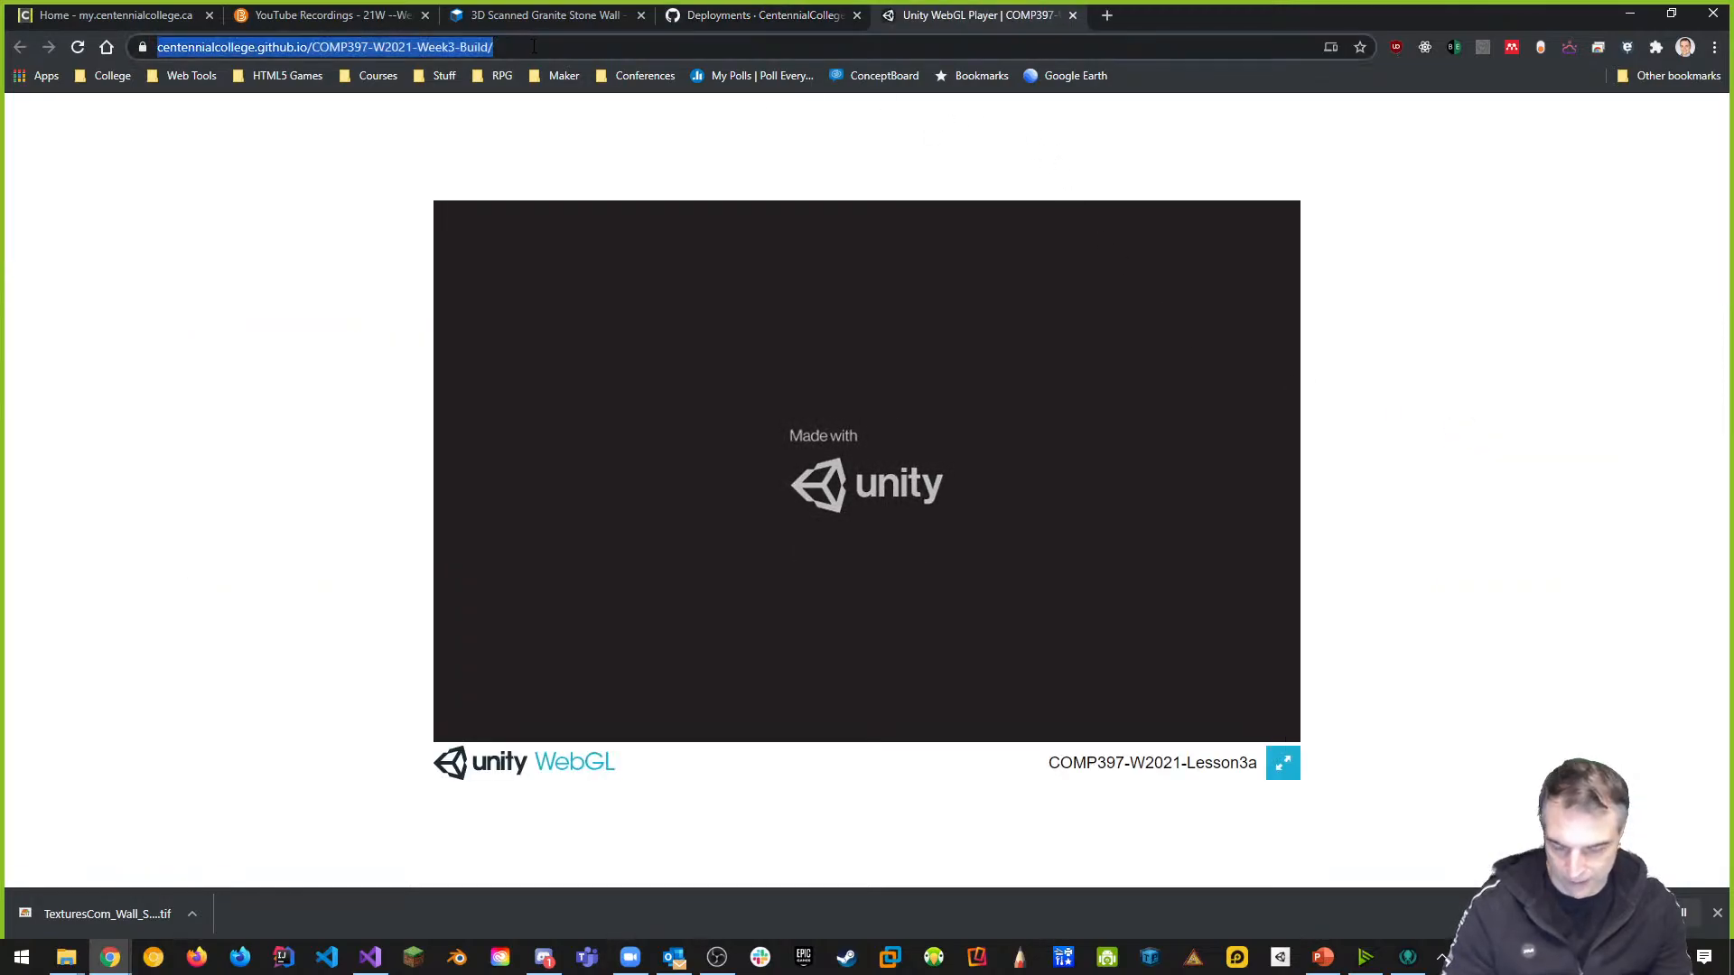
{"action": "left_click", "coordinate": [1072, 15]}
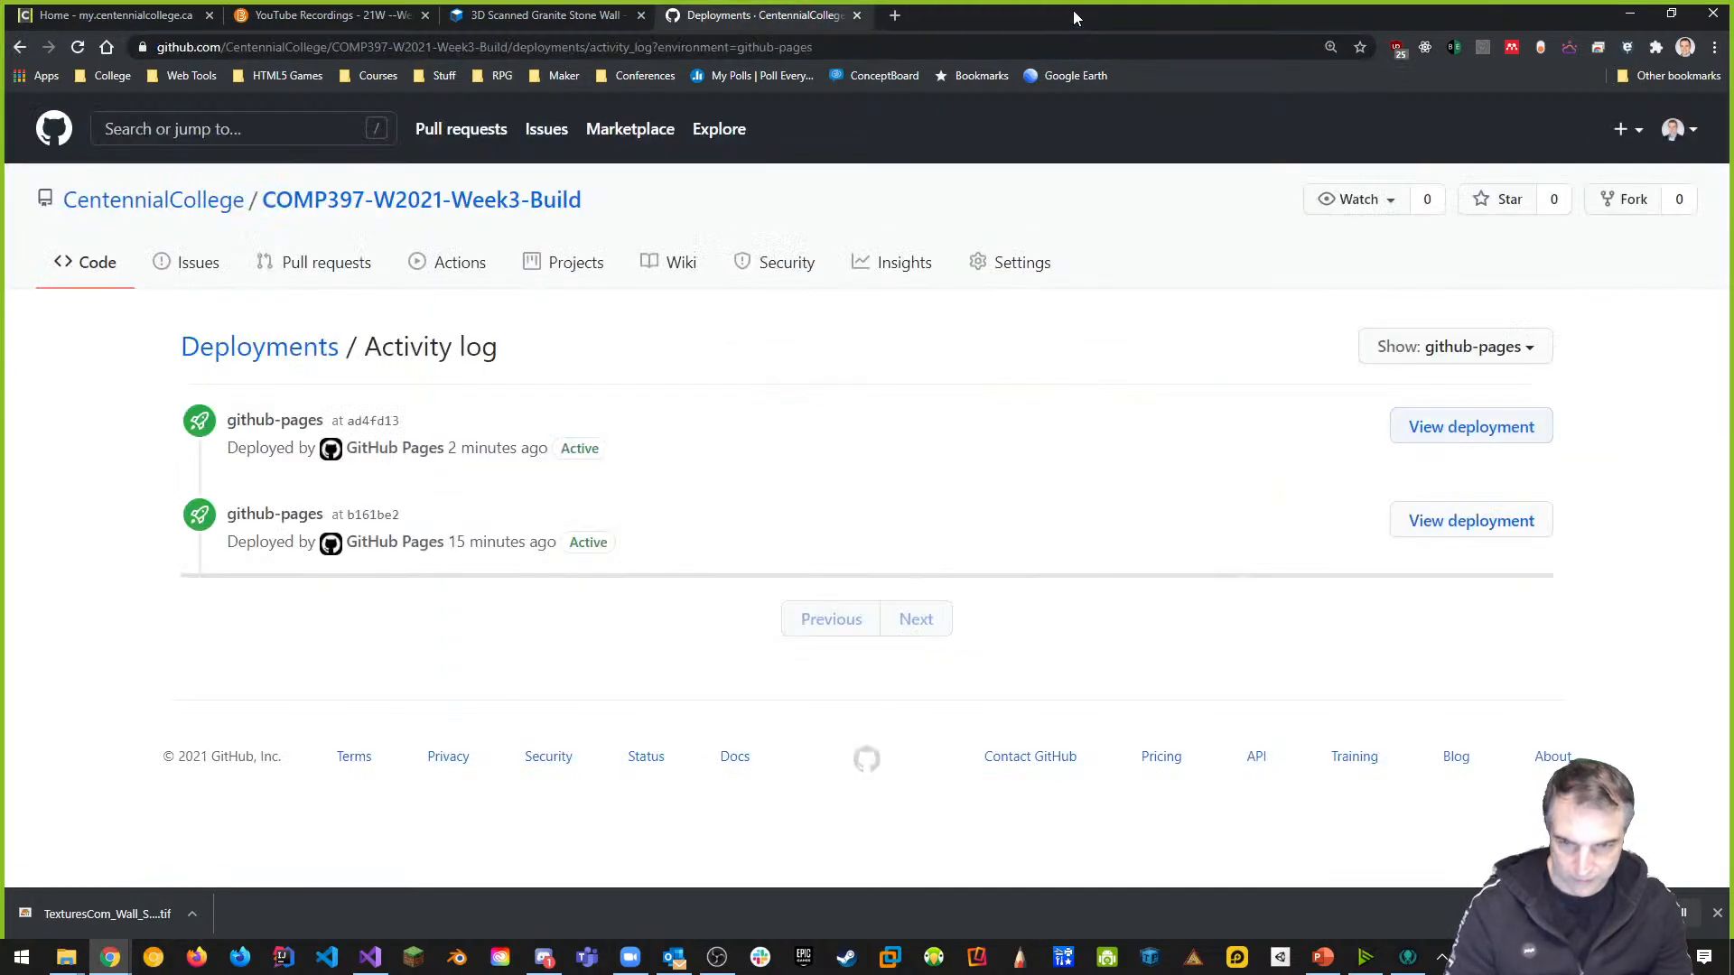
Create a link titled Live Site in YouTube Recordings using the copied deployment address, set to open as an external resource
{"action": "left_click", "coordinate": [330, 15]}
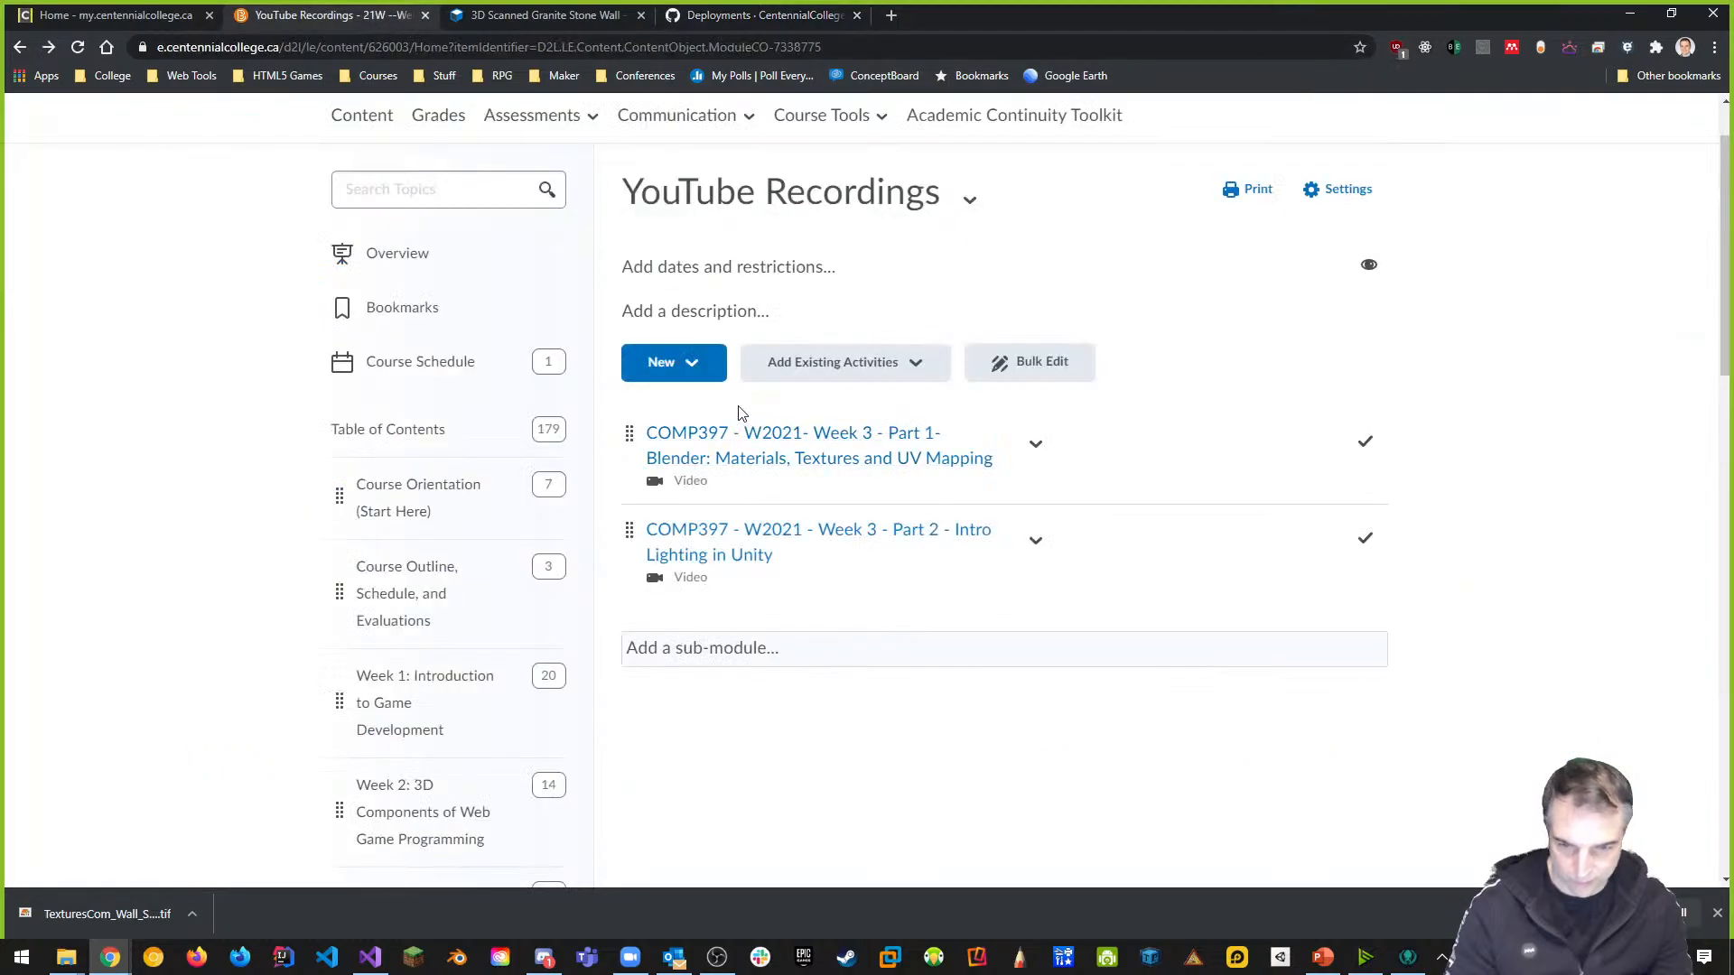
{"action": "left_click", "coordinate": [696, 379]}
{"action": "left_click", "coordinate": [689, 554]}
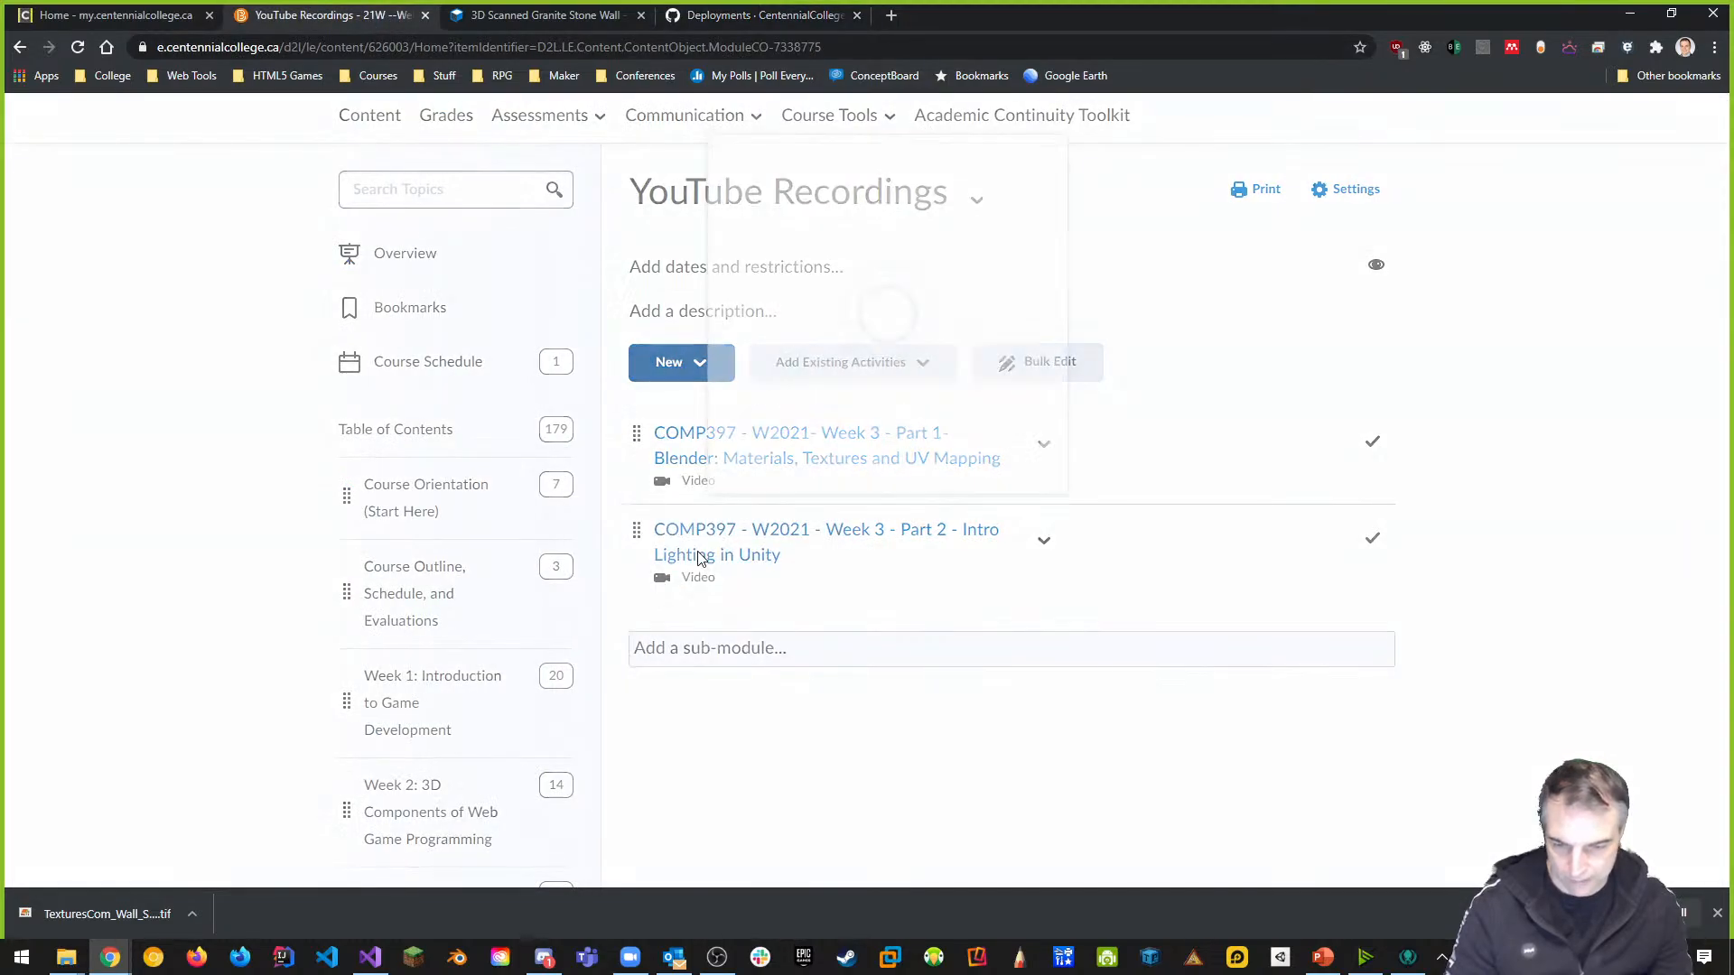
{"action": "left_click", "coordinate": [813, 342]}
{"action": "key", "text": "ctrl+v"}
{"action": "left_click", "coordinate": [809, 257]}
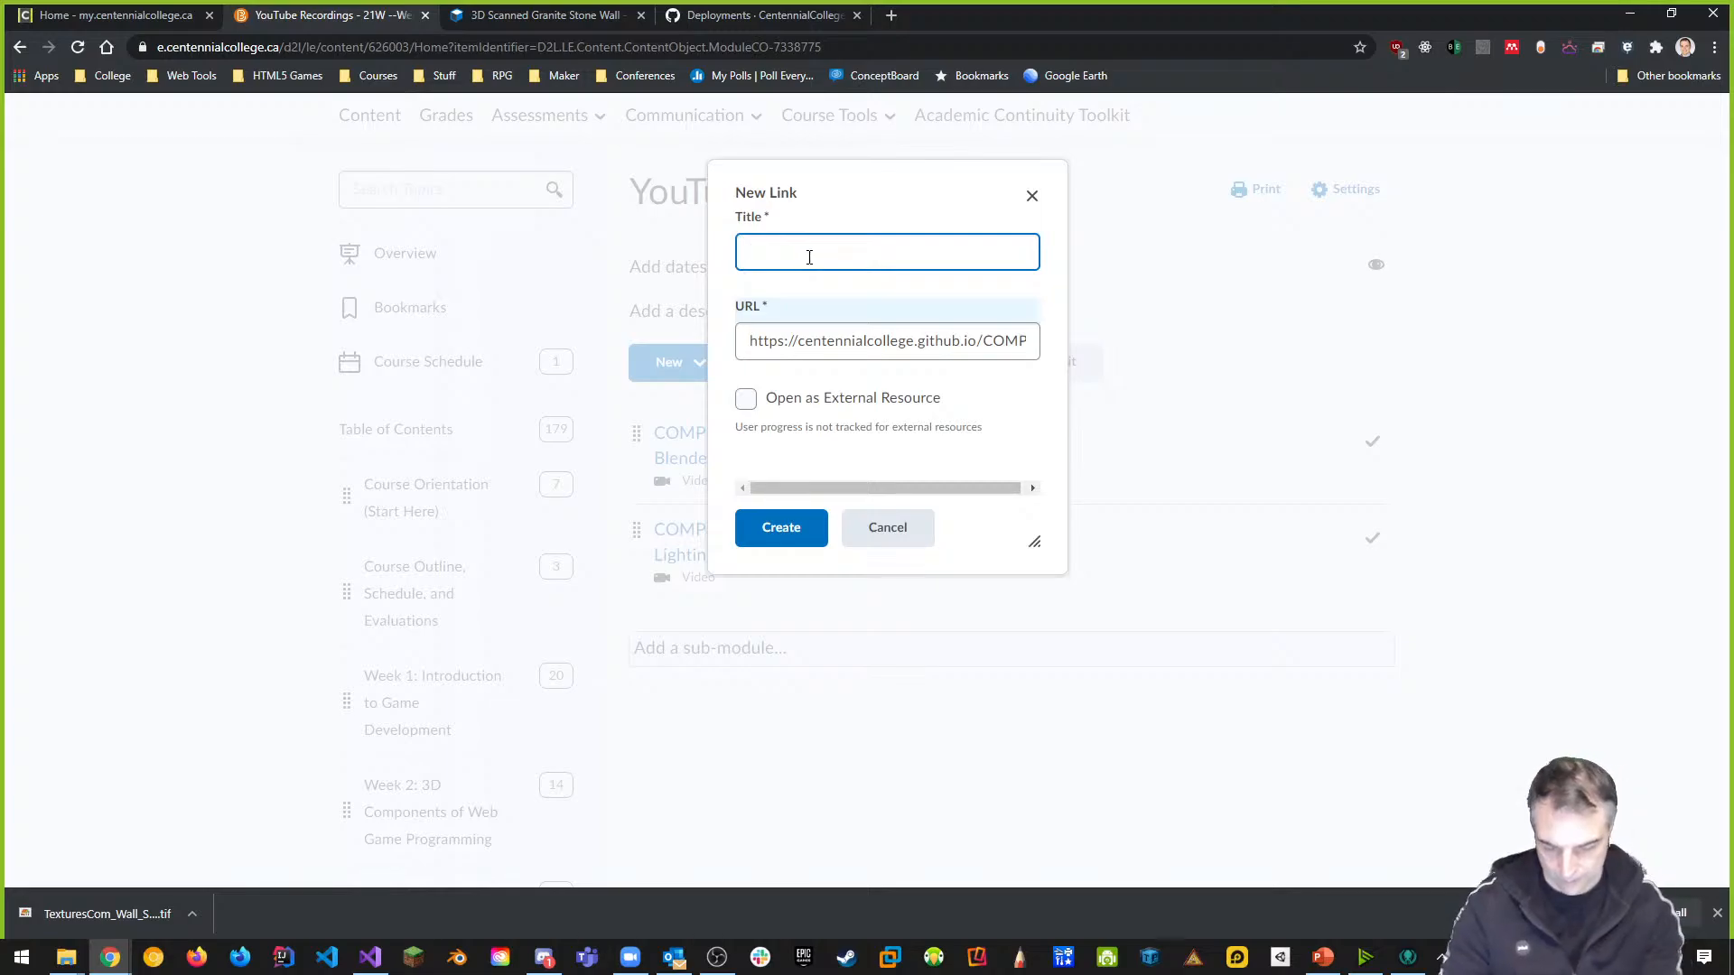
{"action": "type", "text": "Live Site"}
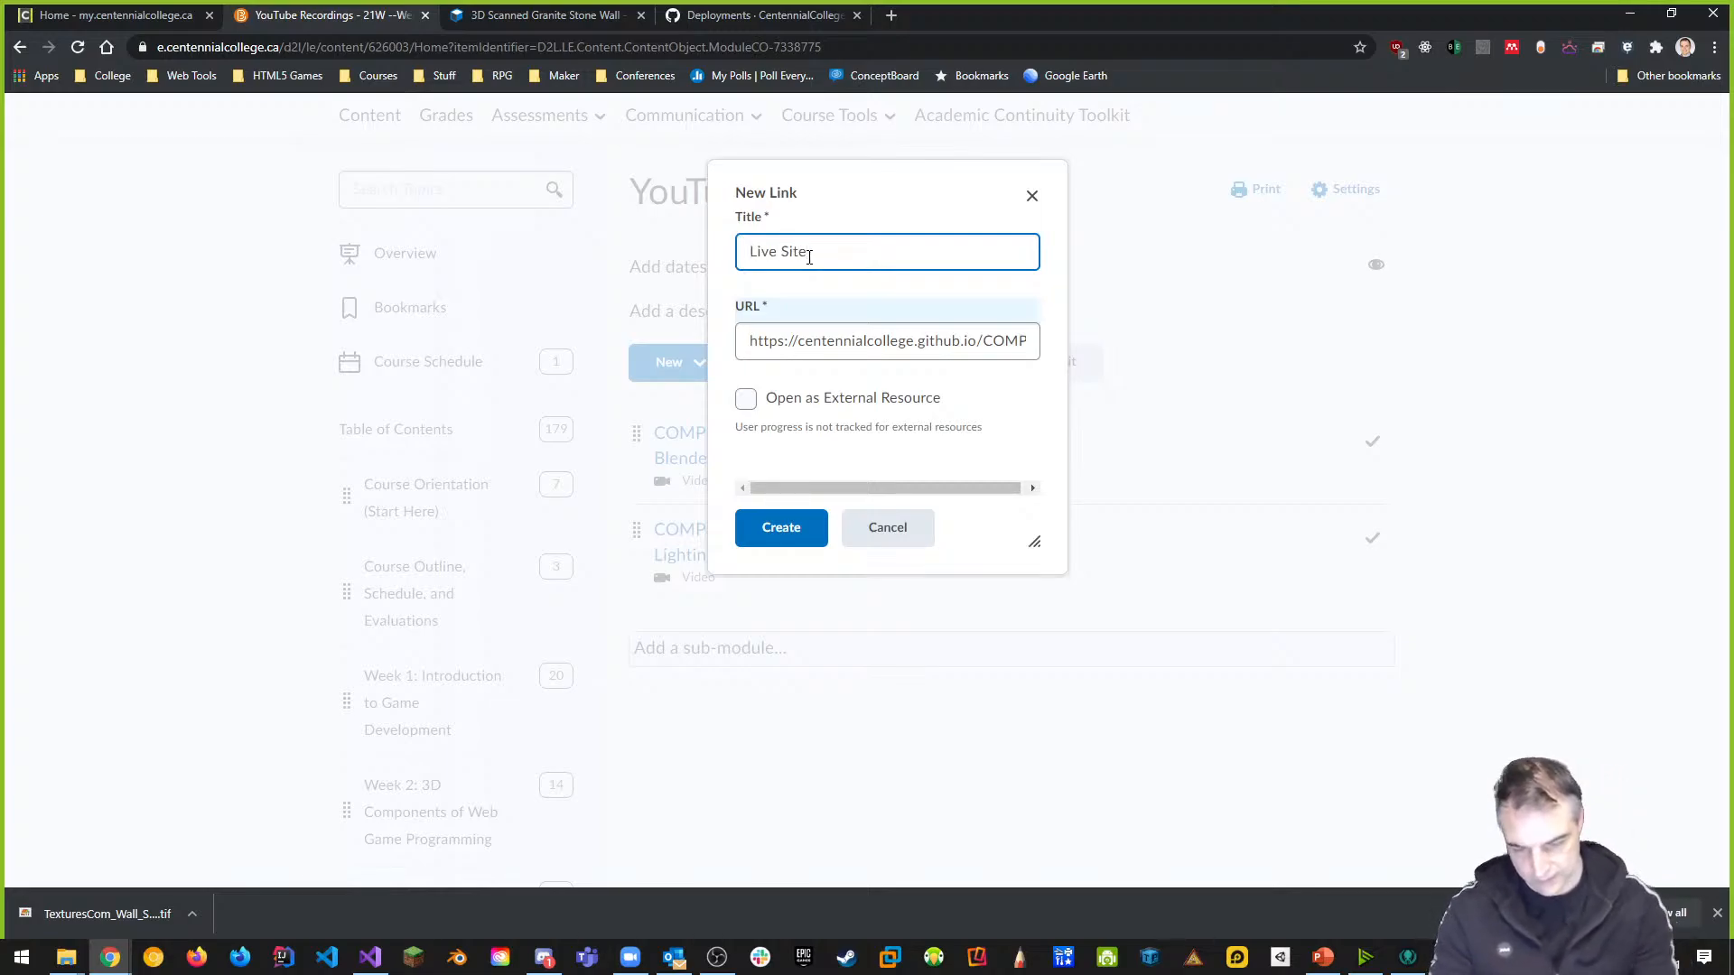
{"action": "left_click", "coordinate": [746, 398]}
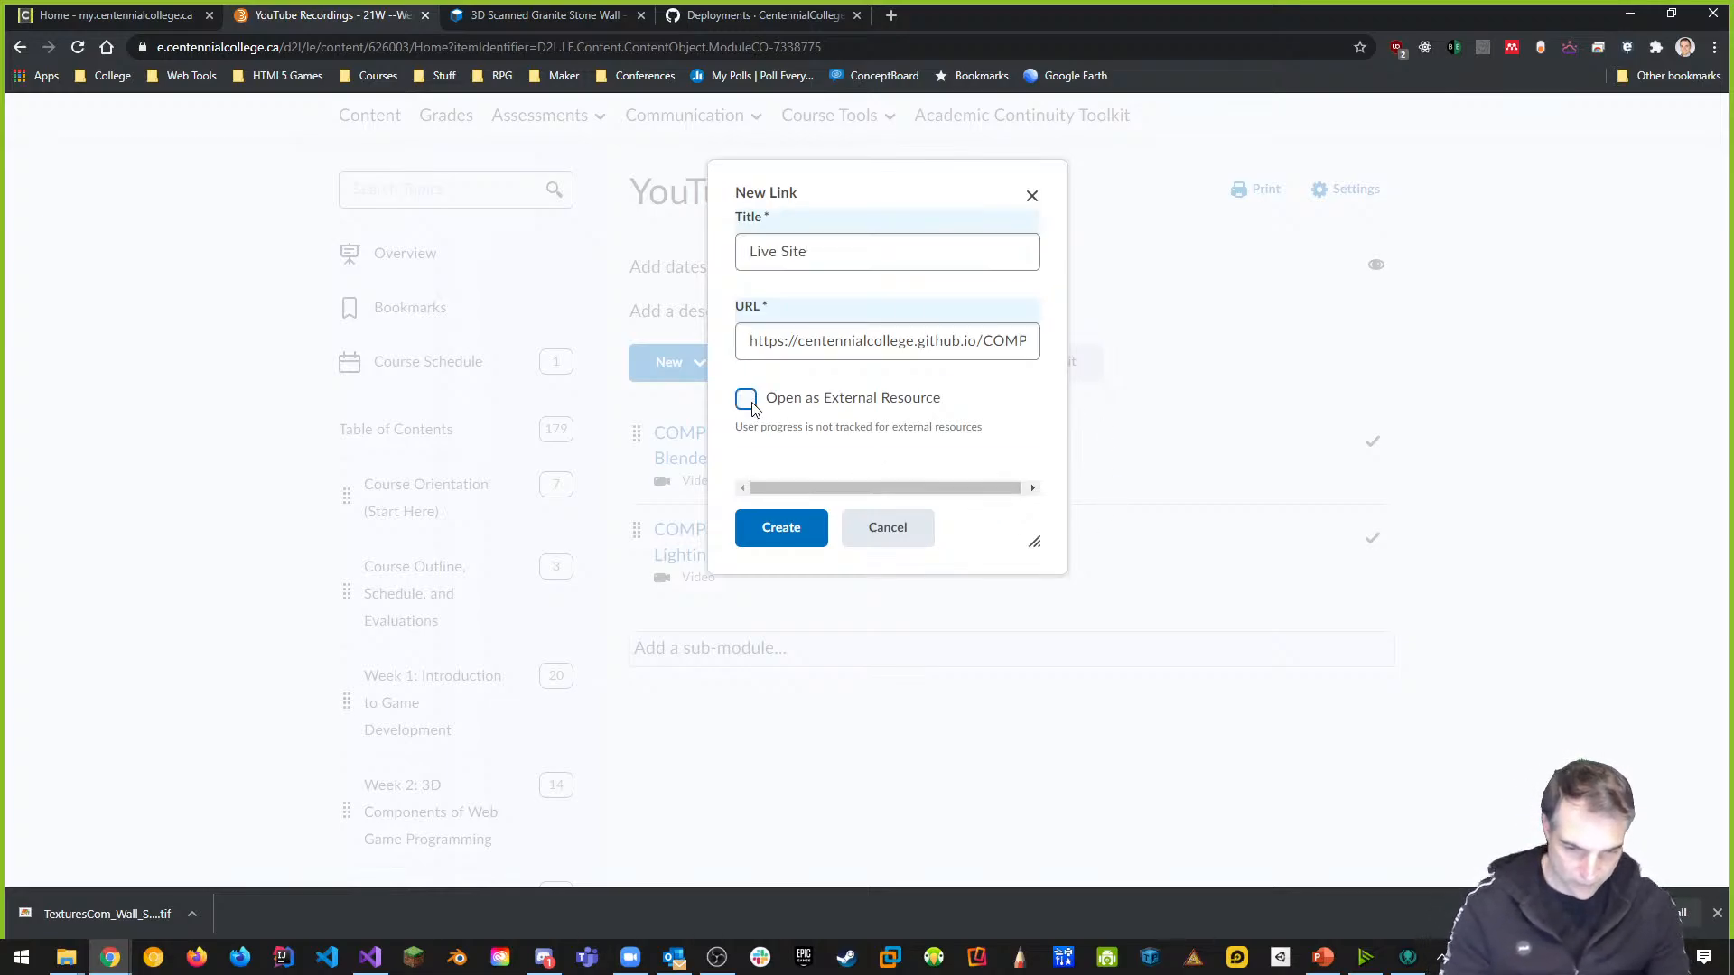
{"action": "left_click", "coordinate": [782, 529]}
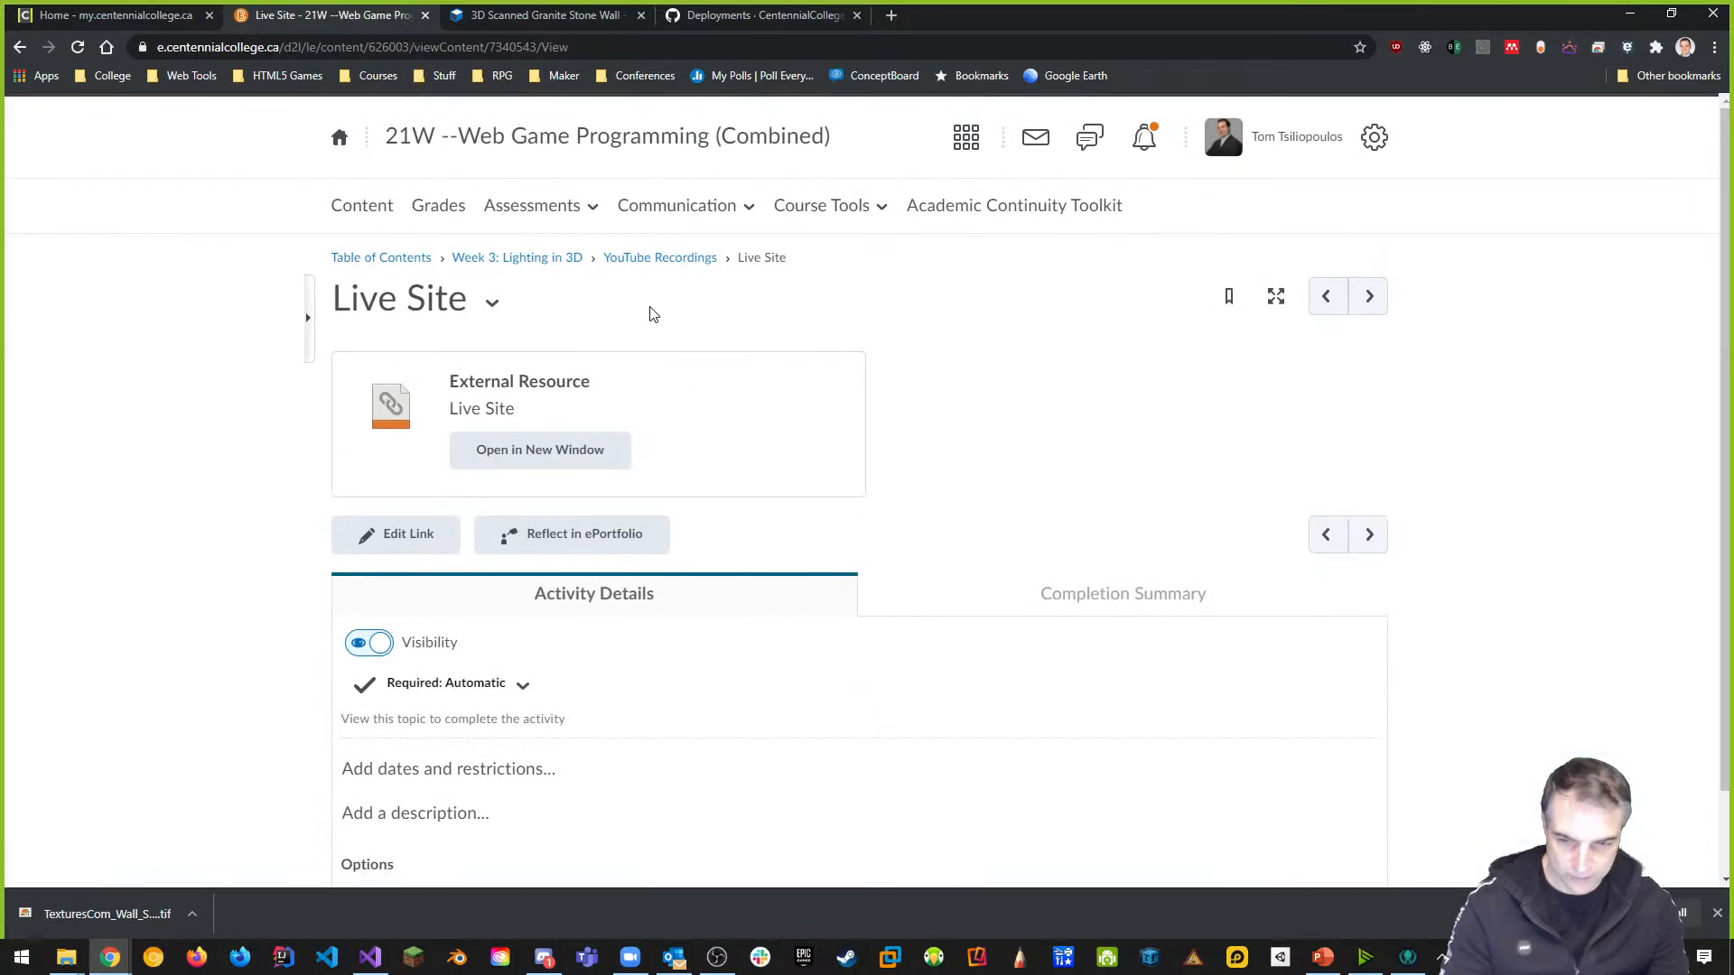
Move the Live Site link from YouTube Recordings to the GitHub Repos section of Week 3: Lighting in 3D
{"action": "left_click", "coordinate": [660, 258]}
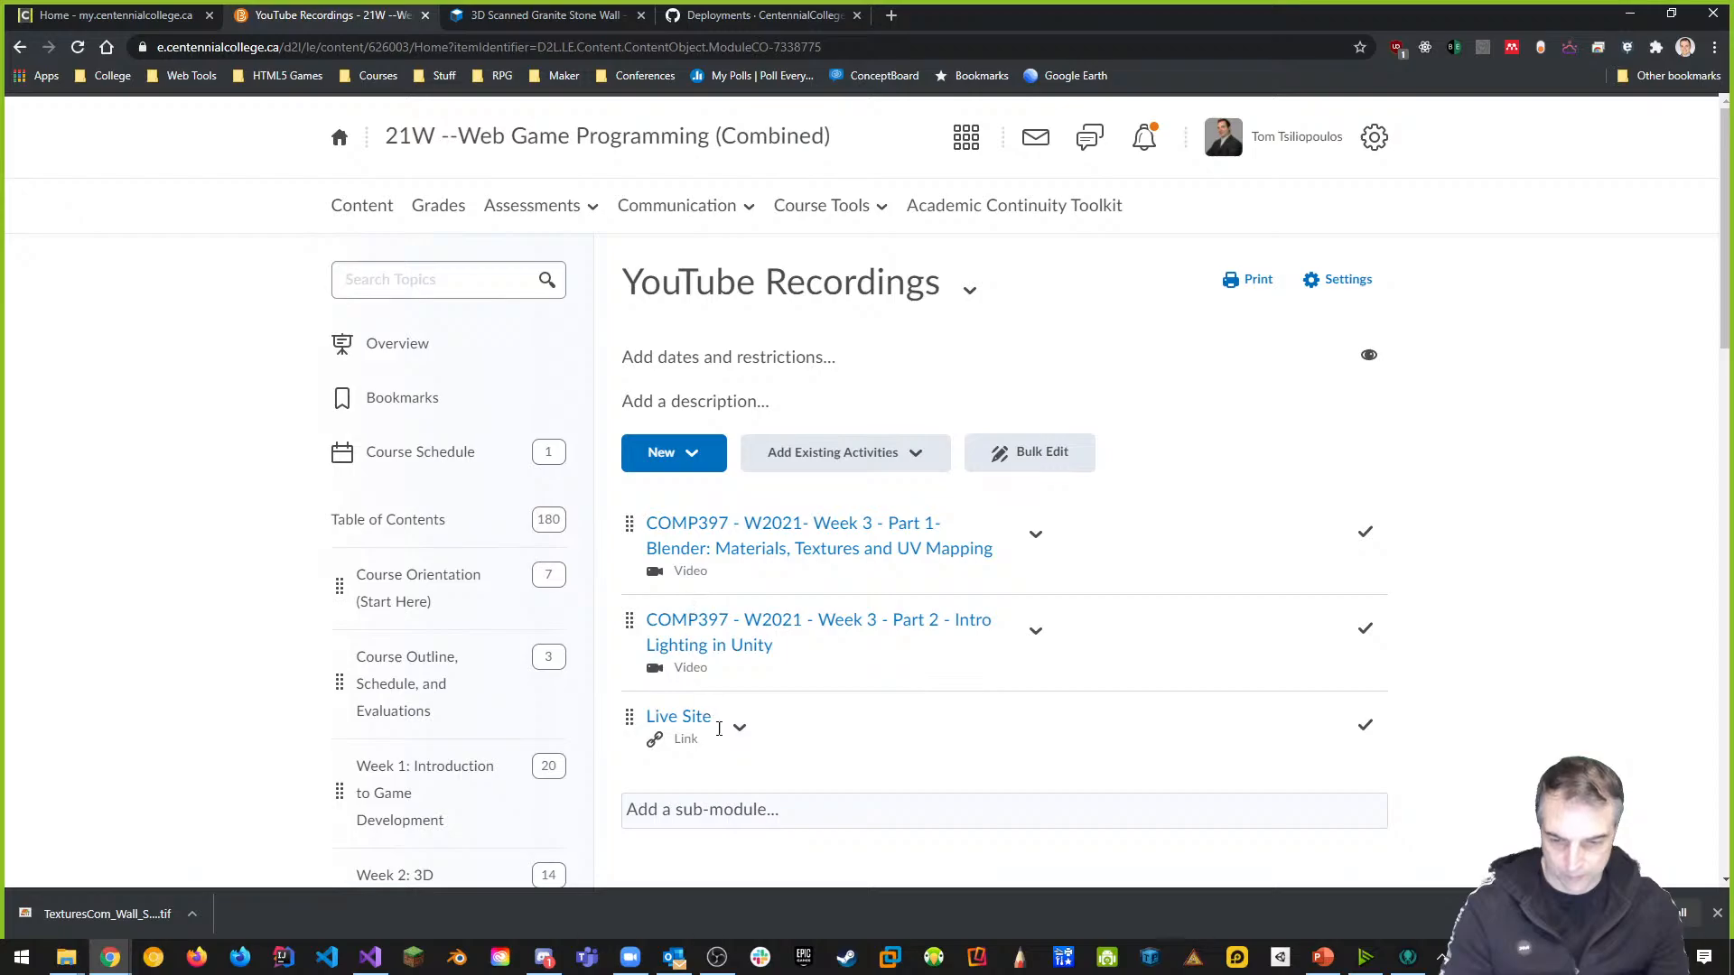
{"action": "scroll", "coordinate": [736, 633], "scroll_direction": "down", "scroll_amount": 4}
{"action": "left_click", "coordinate": [740, 367]}
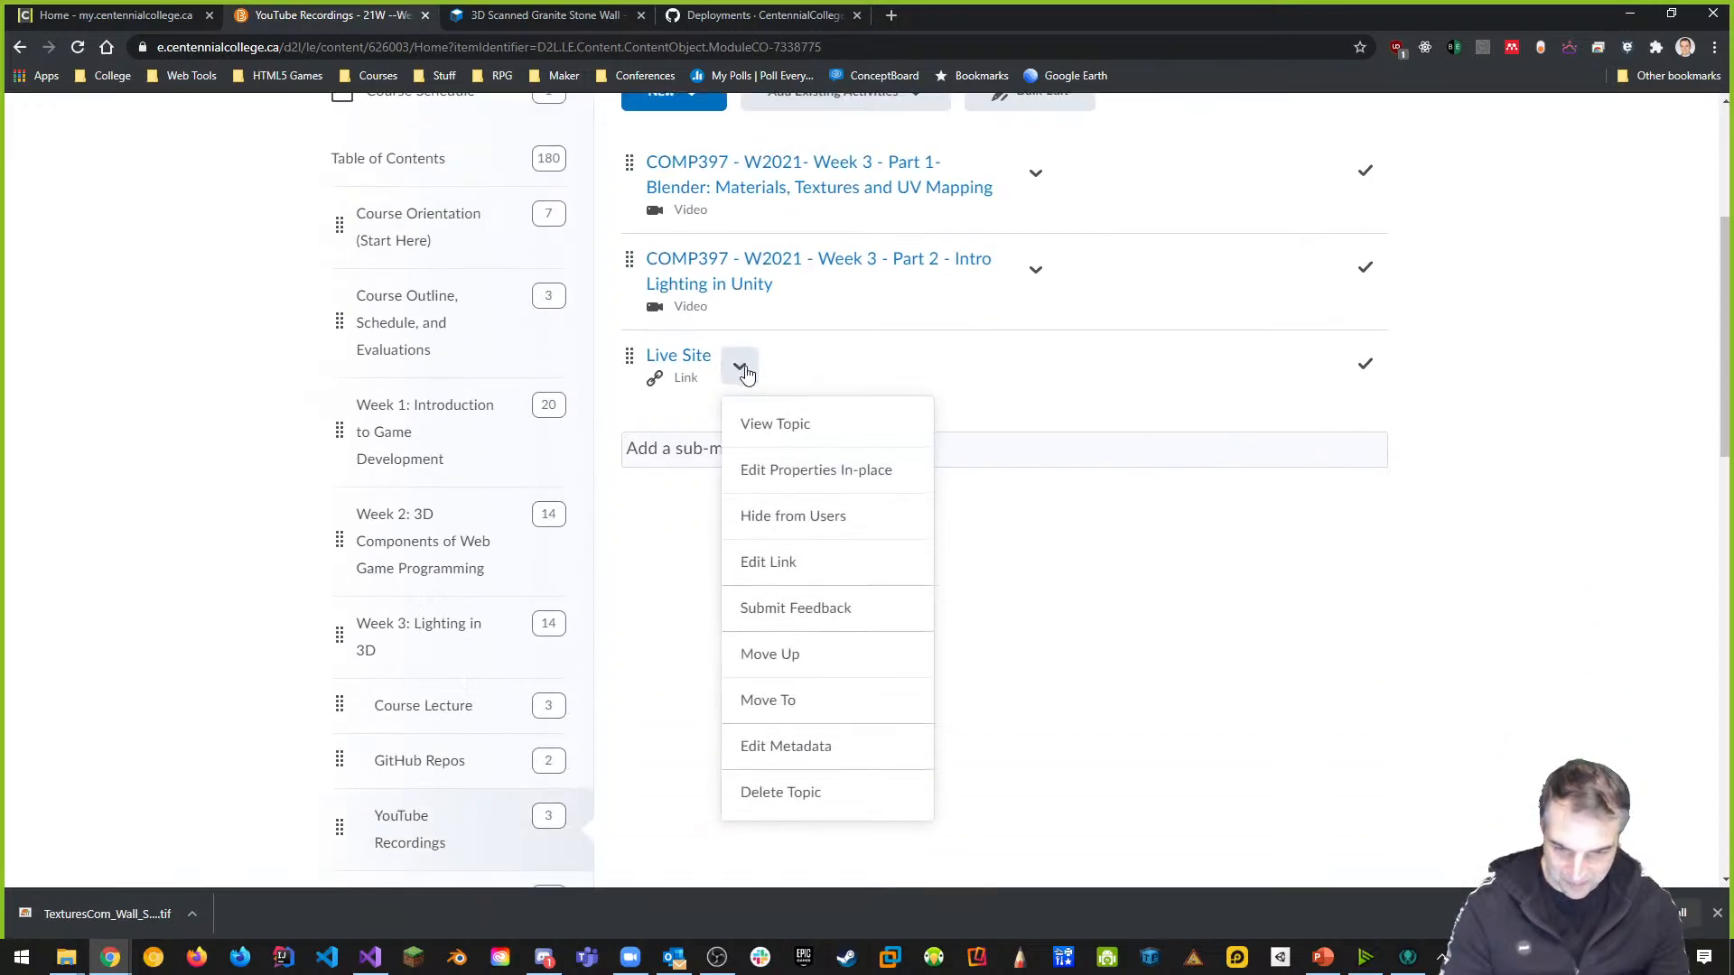
{"action": "left_click", "coordinate": [816, 701]}
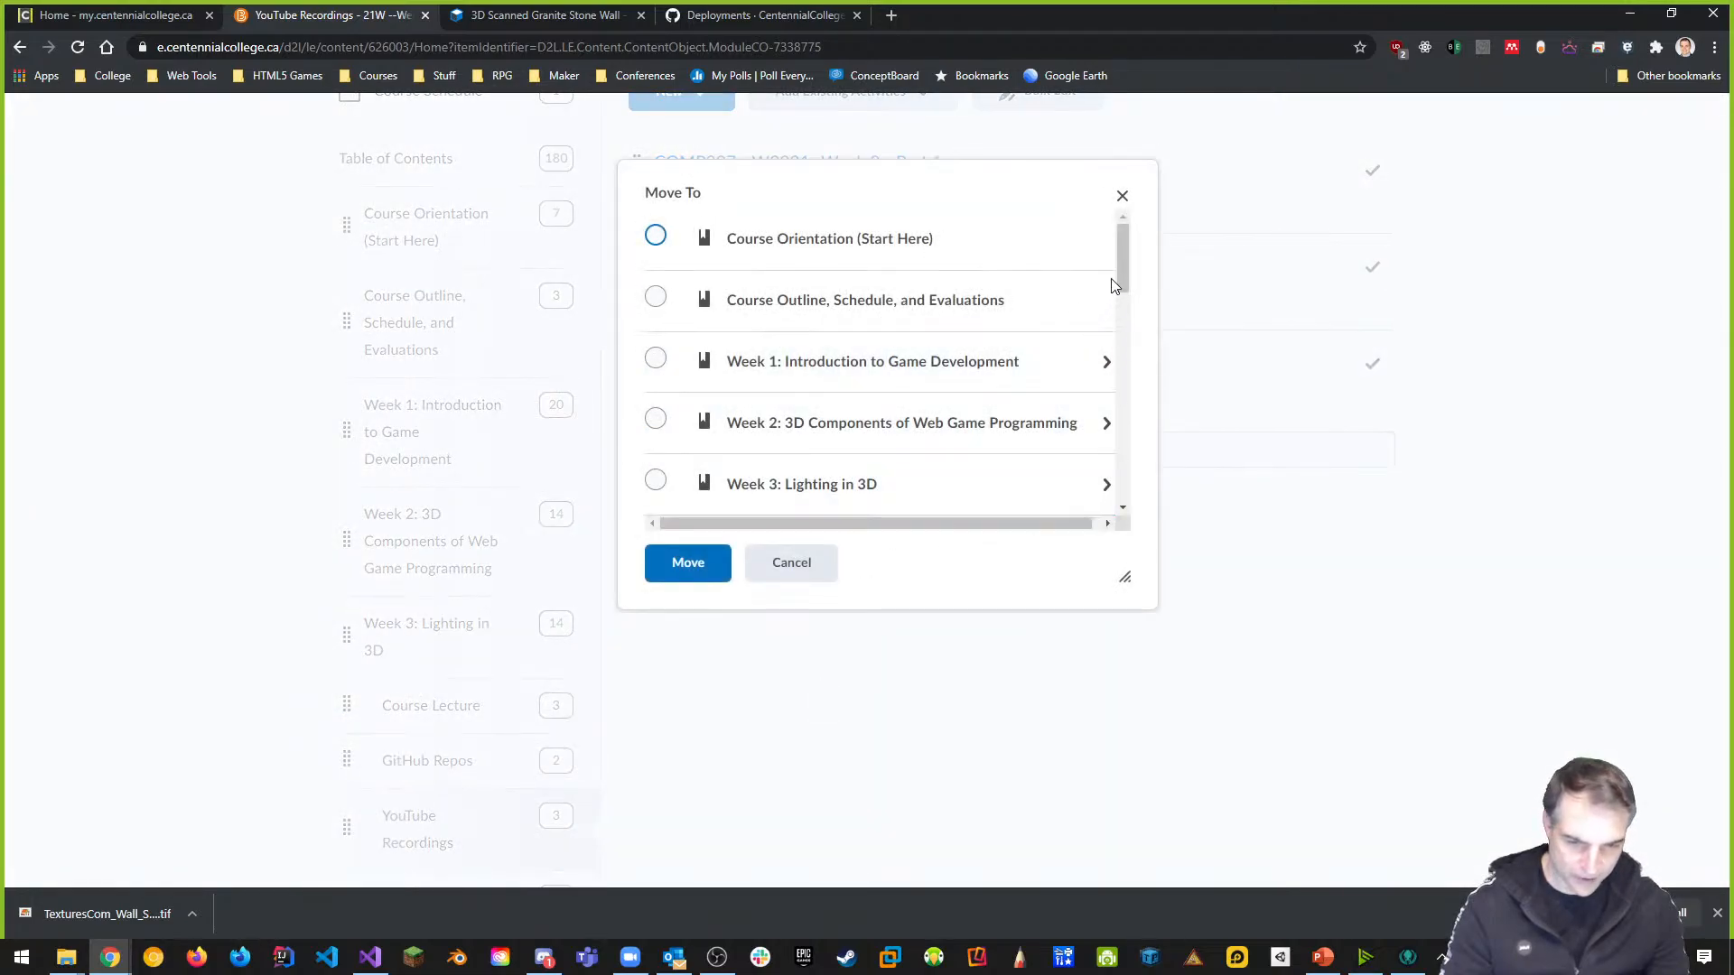
{"action": "scroll", "coordinate": [1117, 293], "scroll_direction": "down", "scroll_amount": 3}
{"action": "left_click", "coordinate": [910, 325]}
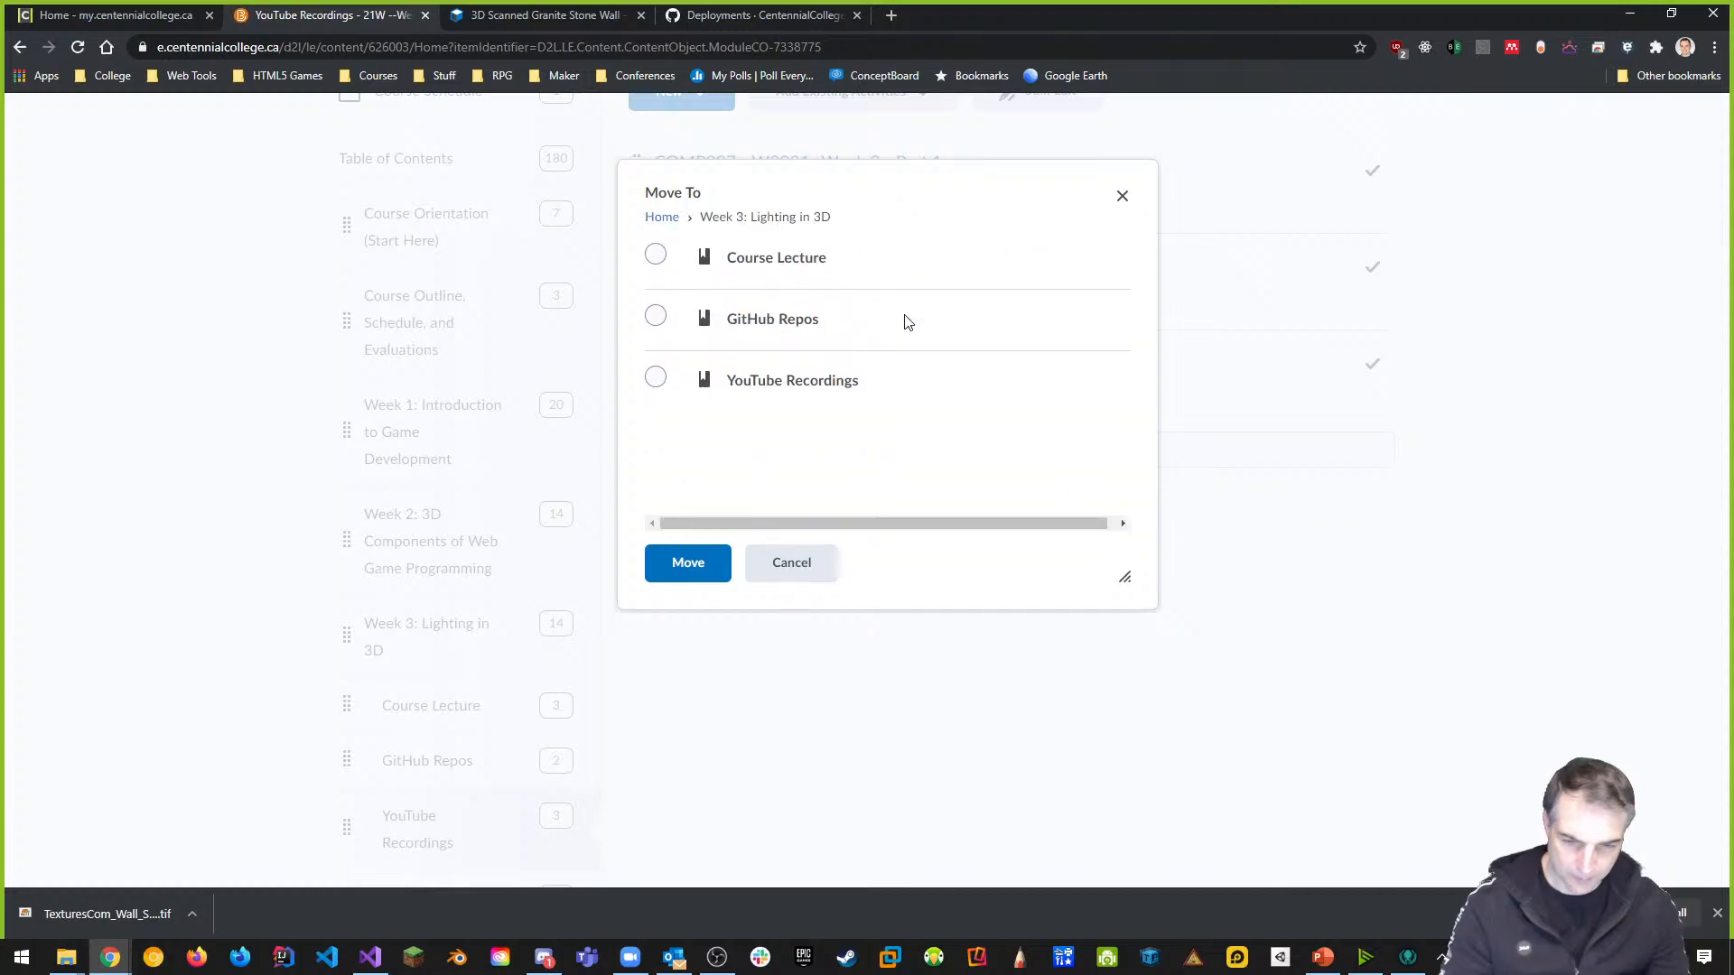
{"action": "left_click", "coordinate": [656, 316]}
{"action": "left_click", "coordinate": [667, 581]}
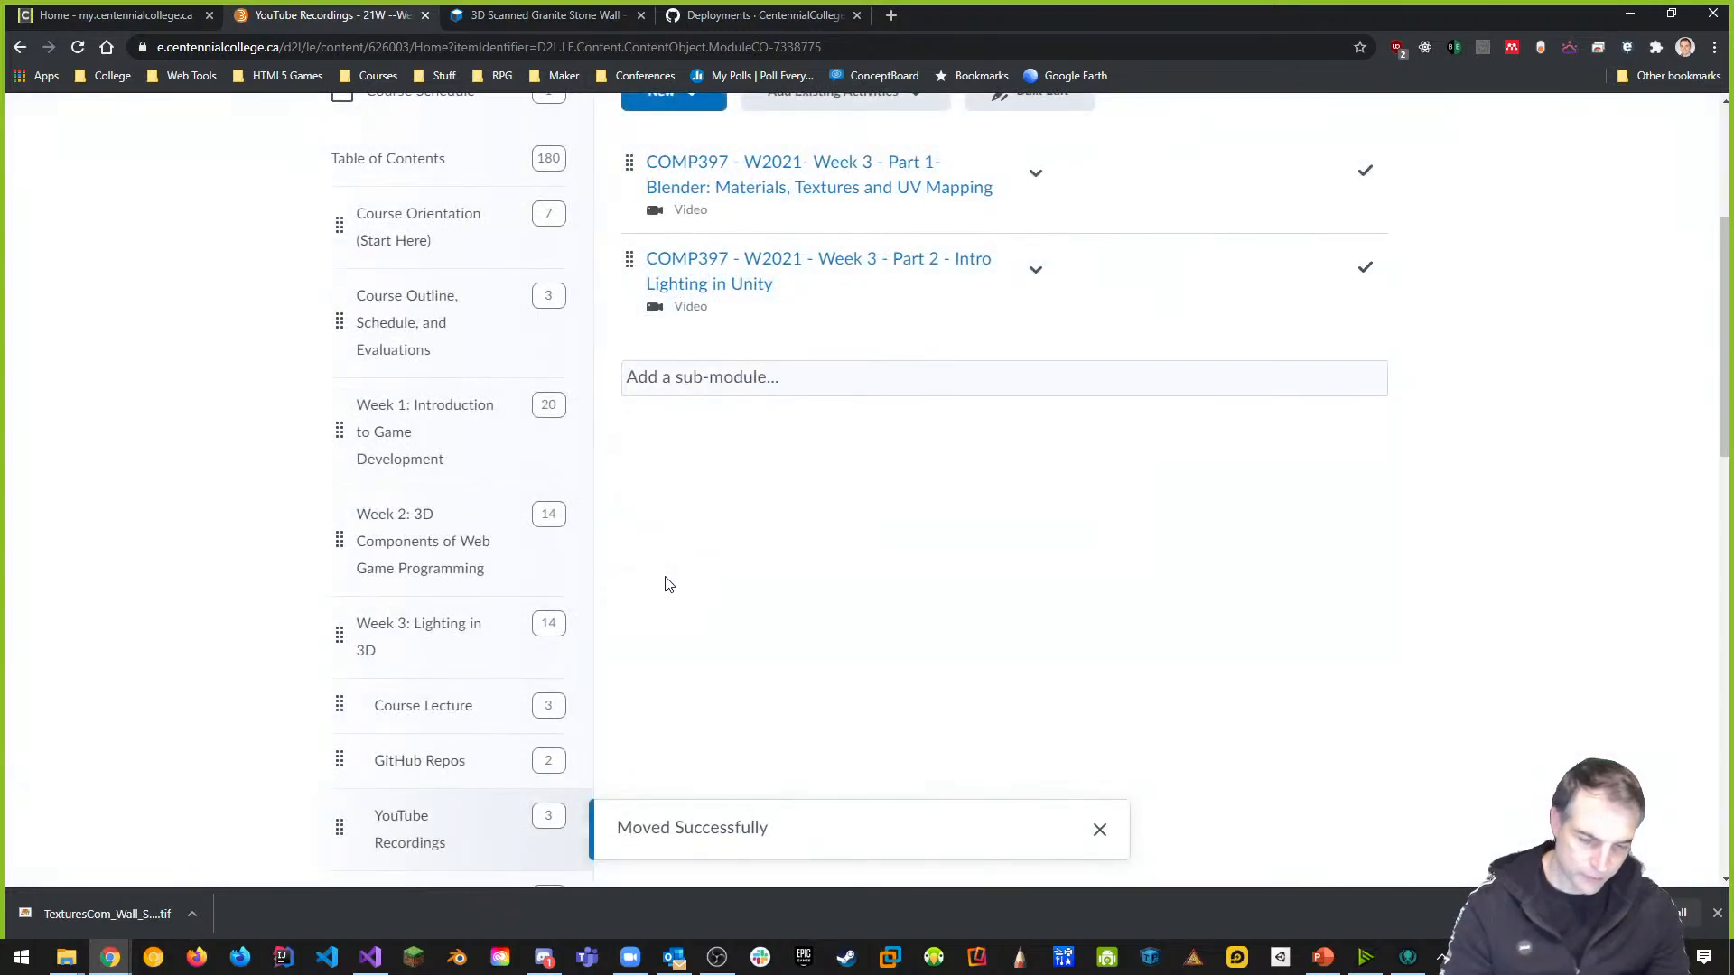
Open the GitHub Repos section and reorder the Live Site link to sit below Week 3 Build
{"action": "scroll", "coordinate": [695, 614], "scroll_direction": "down", "scroll_amount": 2}
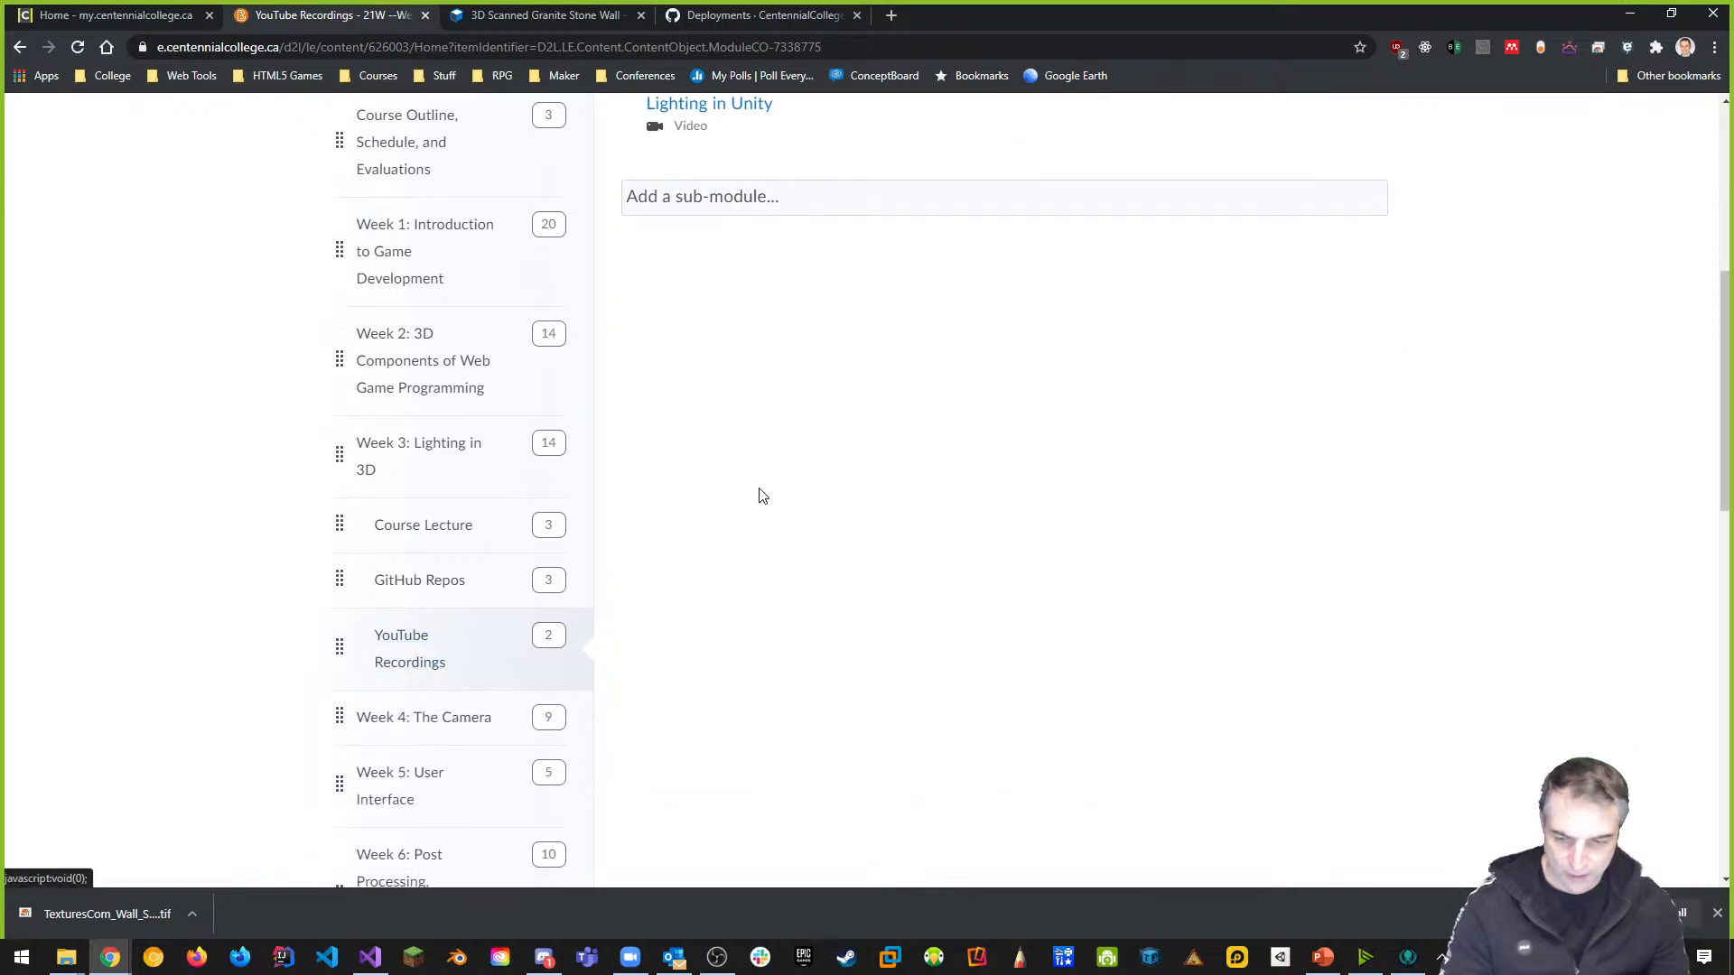
{"action": "left_click", "coordinate": [422, 583]}
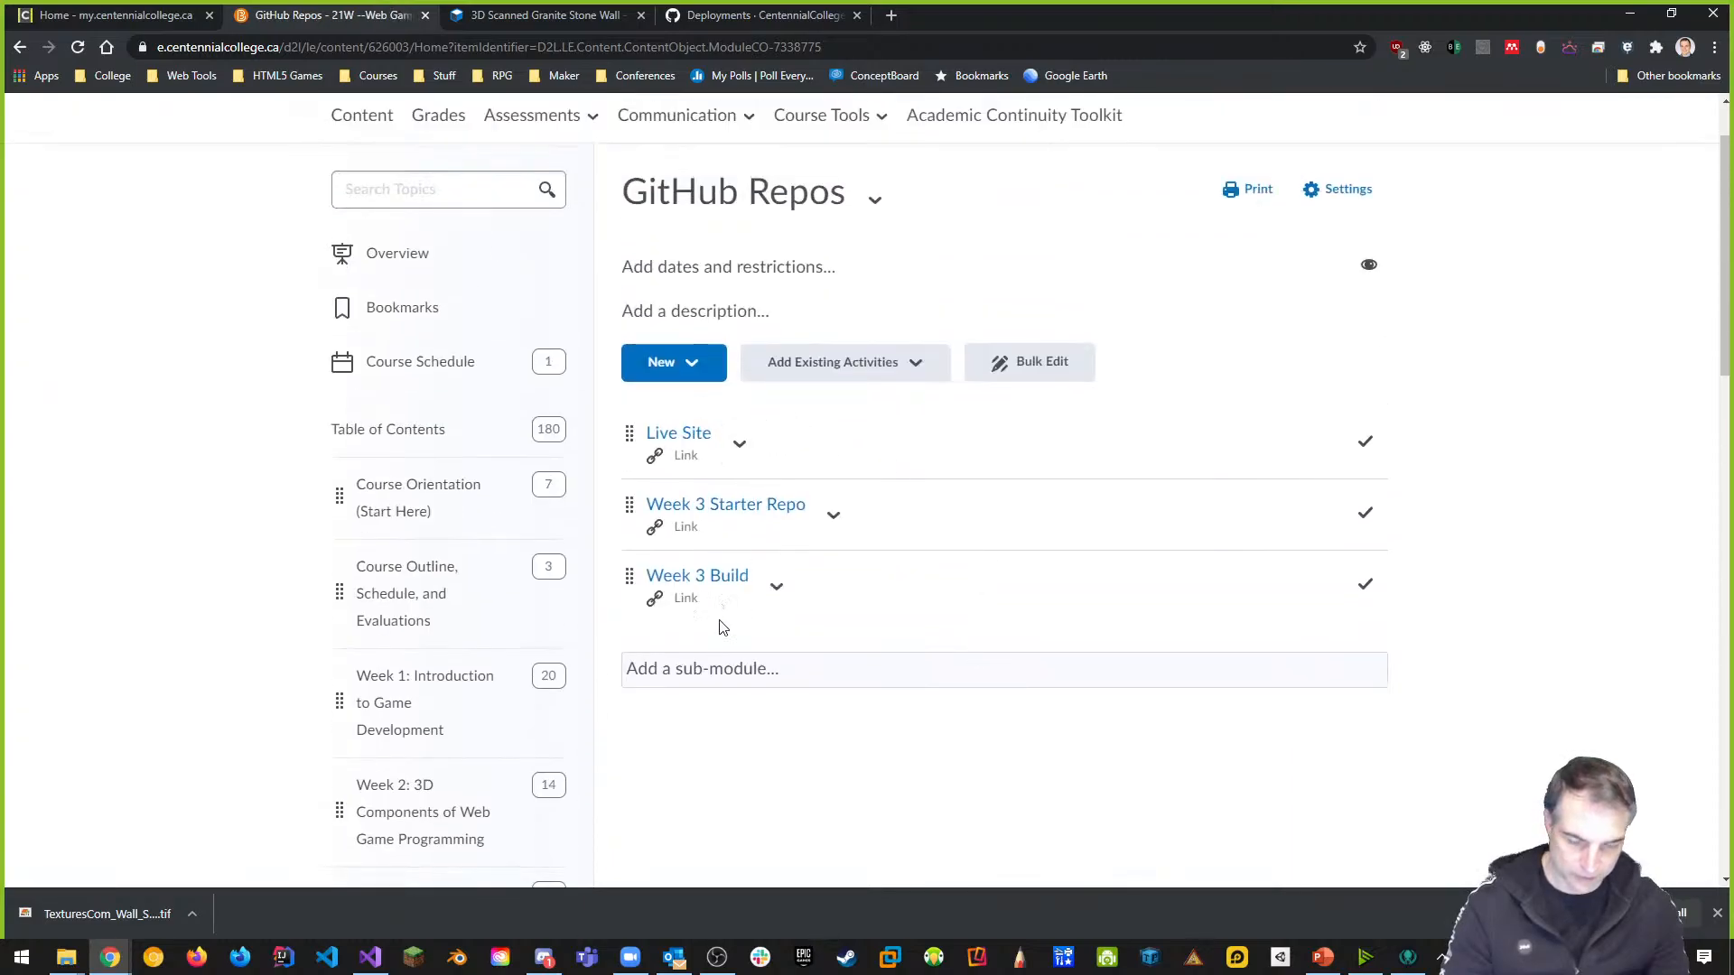
{"action": "left_click_drag", "start_coordinate": [629, 436], "coordinate": [630, 614]}
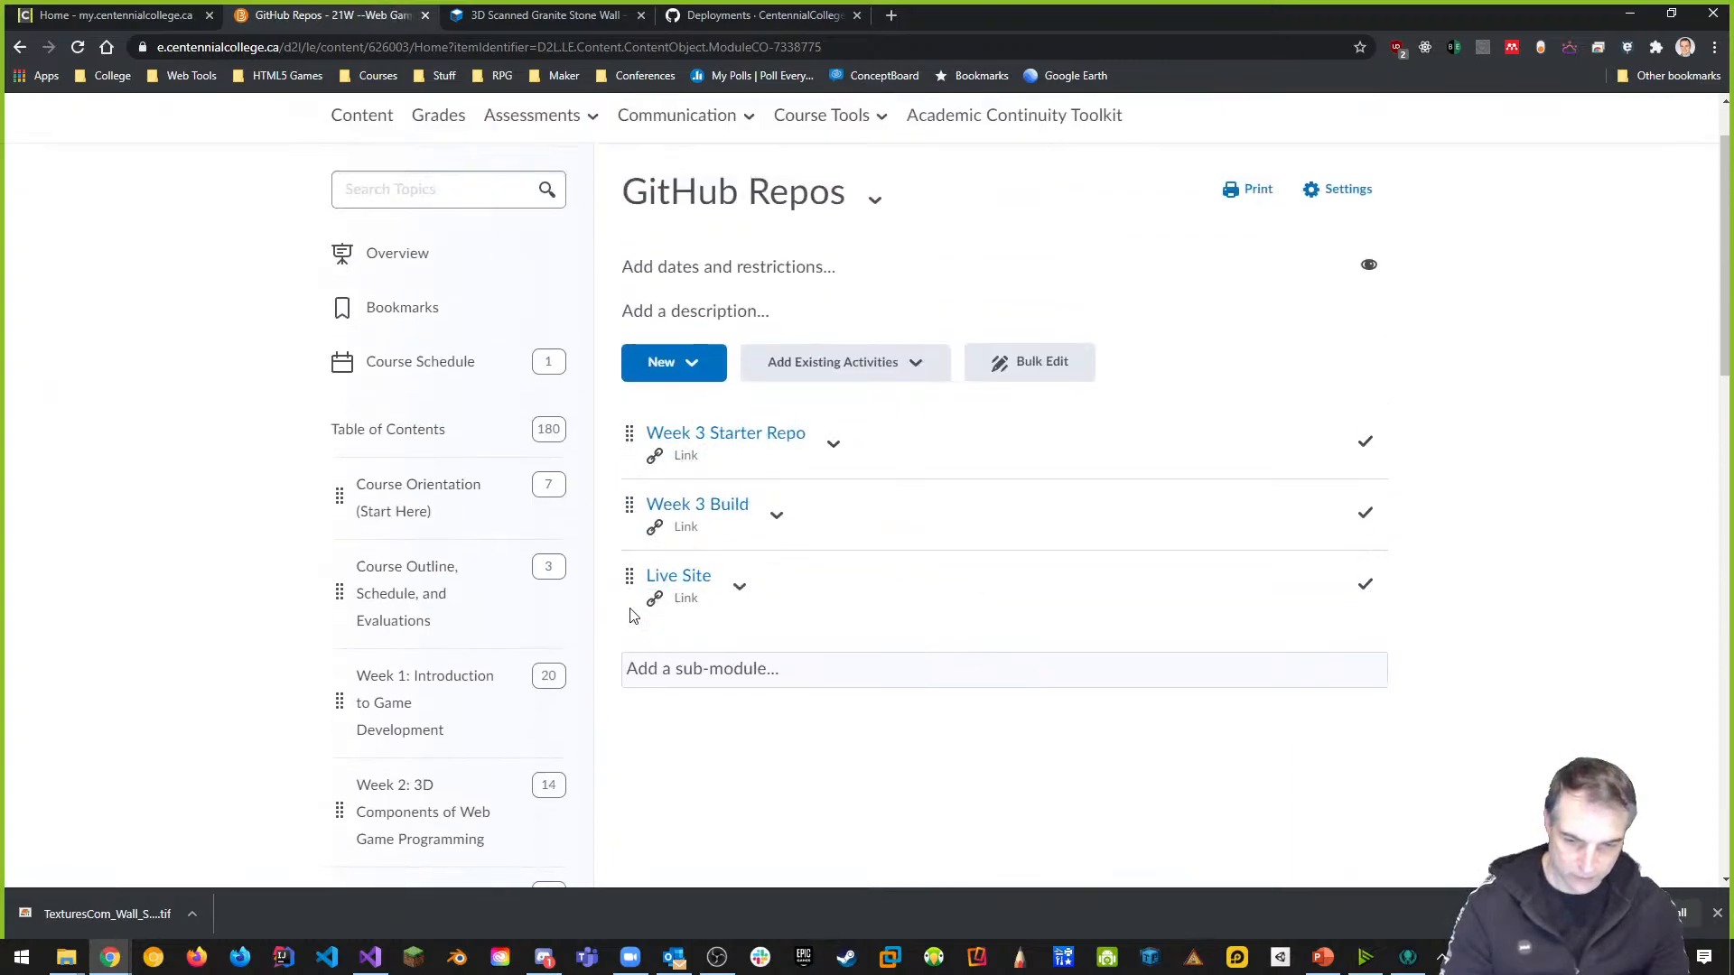
{"action": "scroll", "coordinate": [778, 437], "scroll_direction": "down", "scroll_amount": 6}
{"action": "scroll", "coordinate": [1043, 532], "scroll_direction": "up", "scroll_amount": 6}
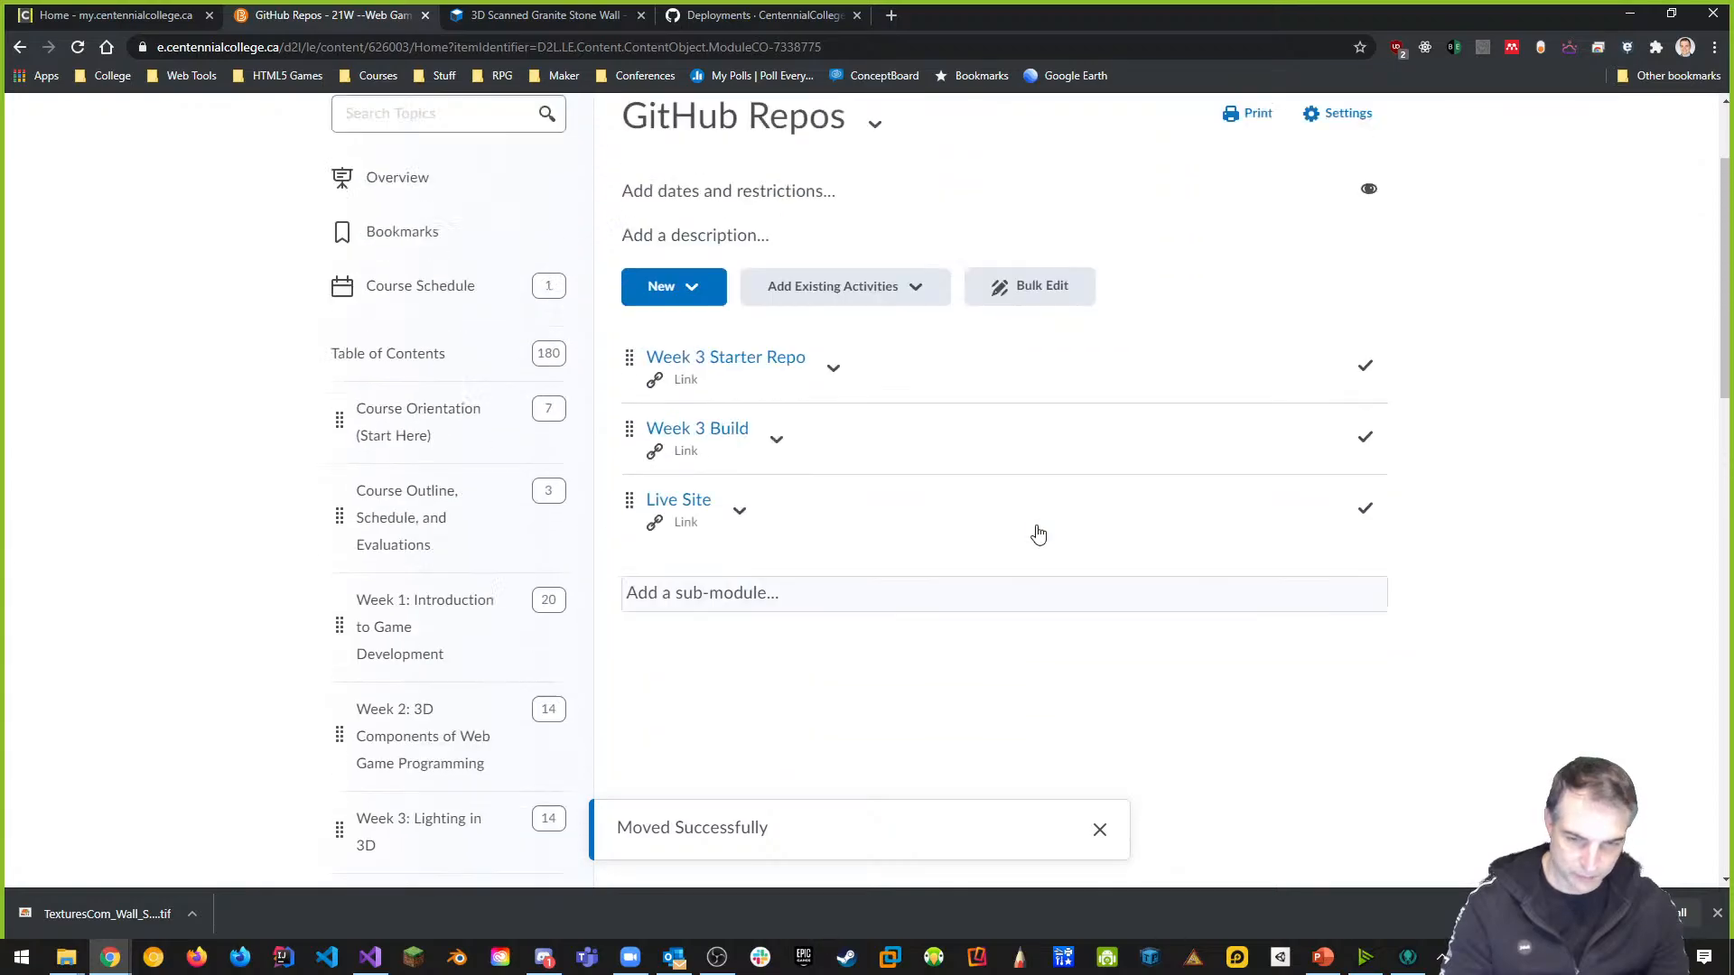
{"action": "scroll", "coordinate": [879, 569], "scroll_direction": "down", "scroll_amount": 1}
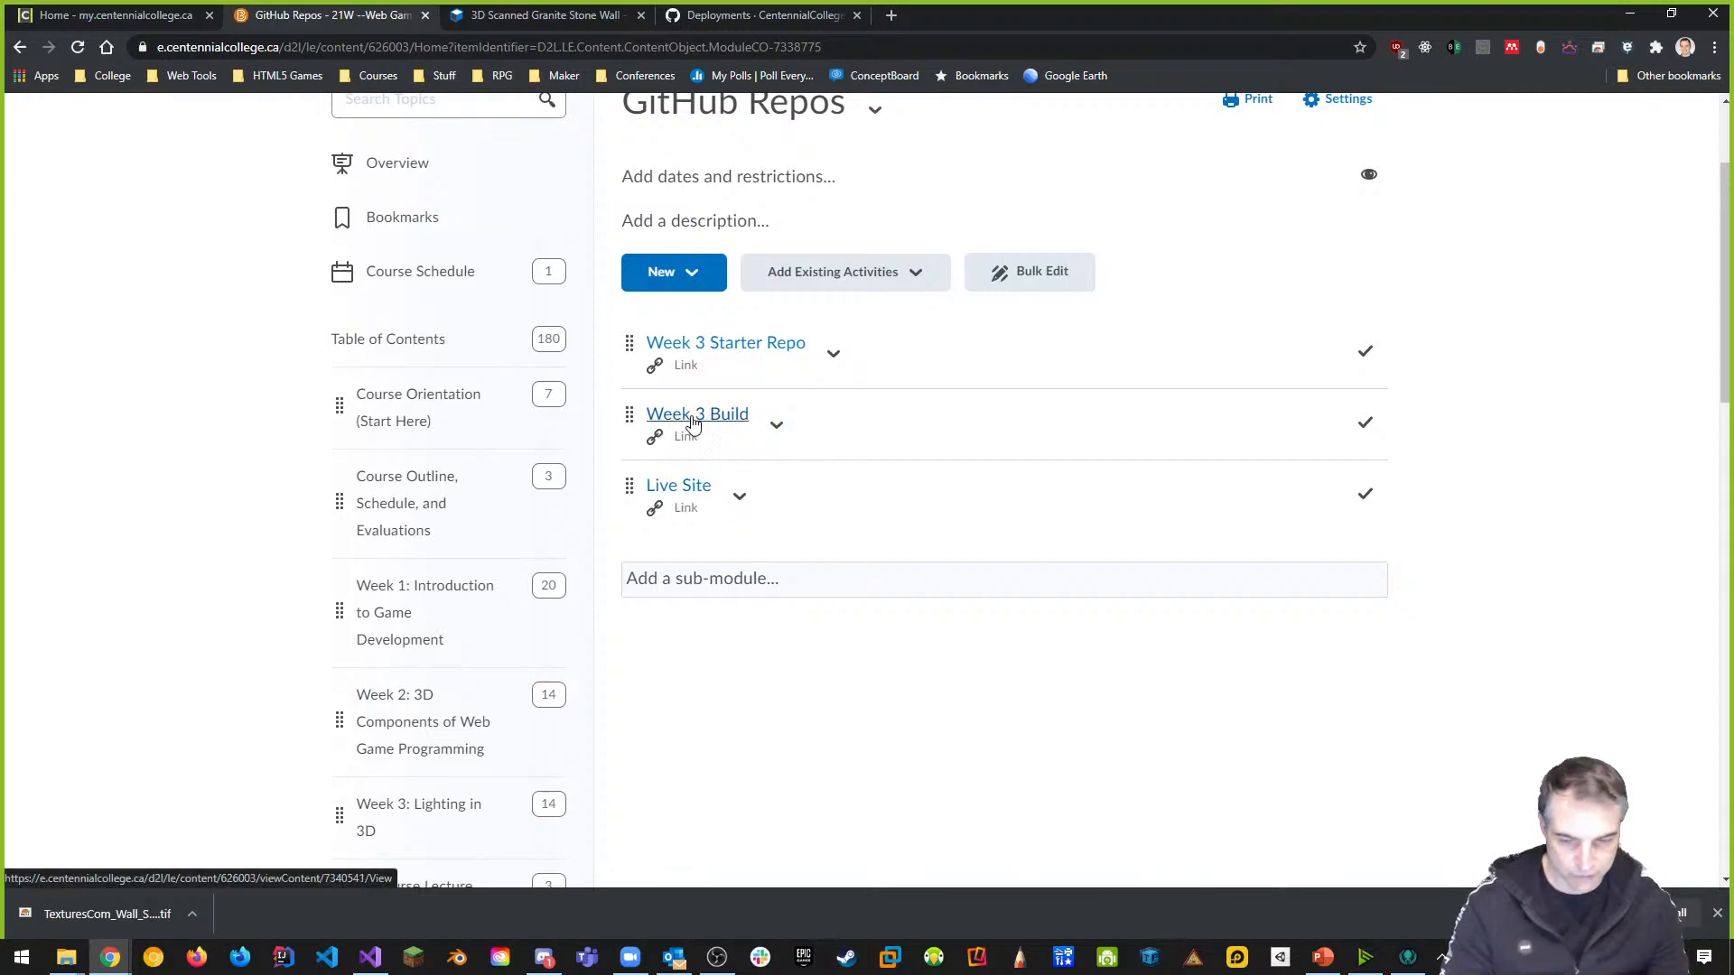
{"action": "scroll", "coordinate": [1132, 675], "scroll_direction": "up", "scroll_amount": 2}
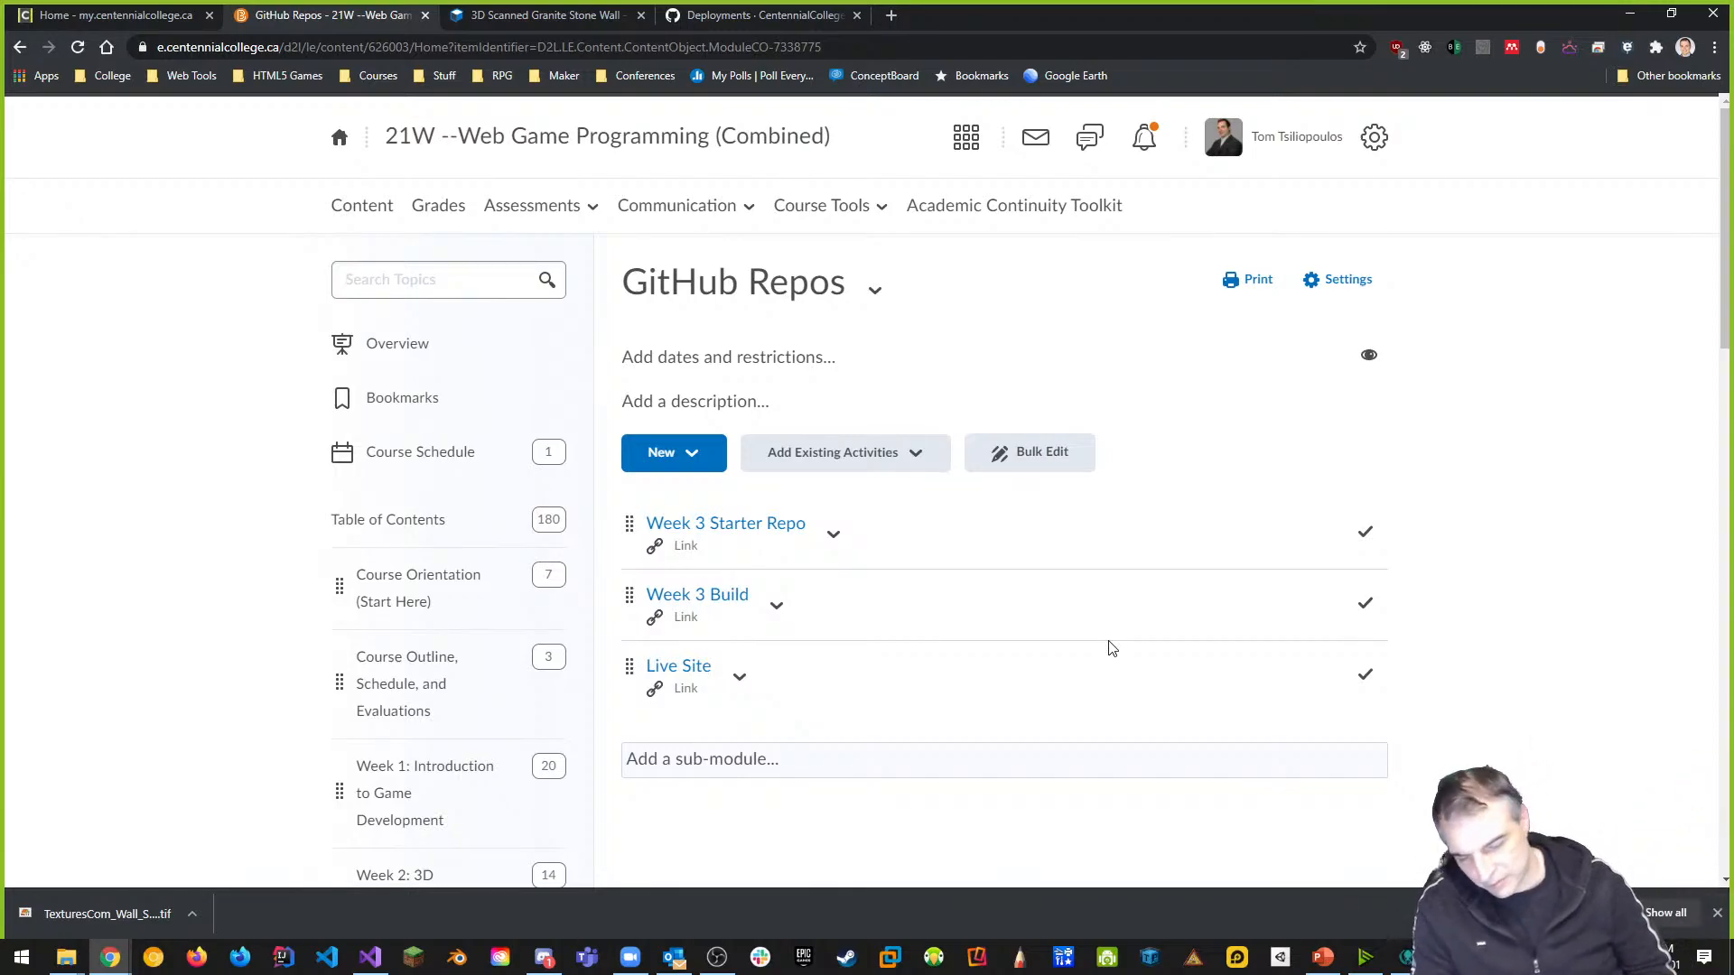
Switch to the Lesson 3 PowerPoint presentation and review the This Week (Continued) and Next Week slides
{"action": "left_click", "coordinate": [1323, 957]}
{"action": "left_click", "coordinate": [68, 404]}
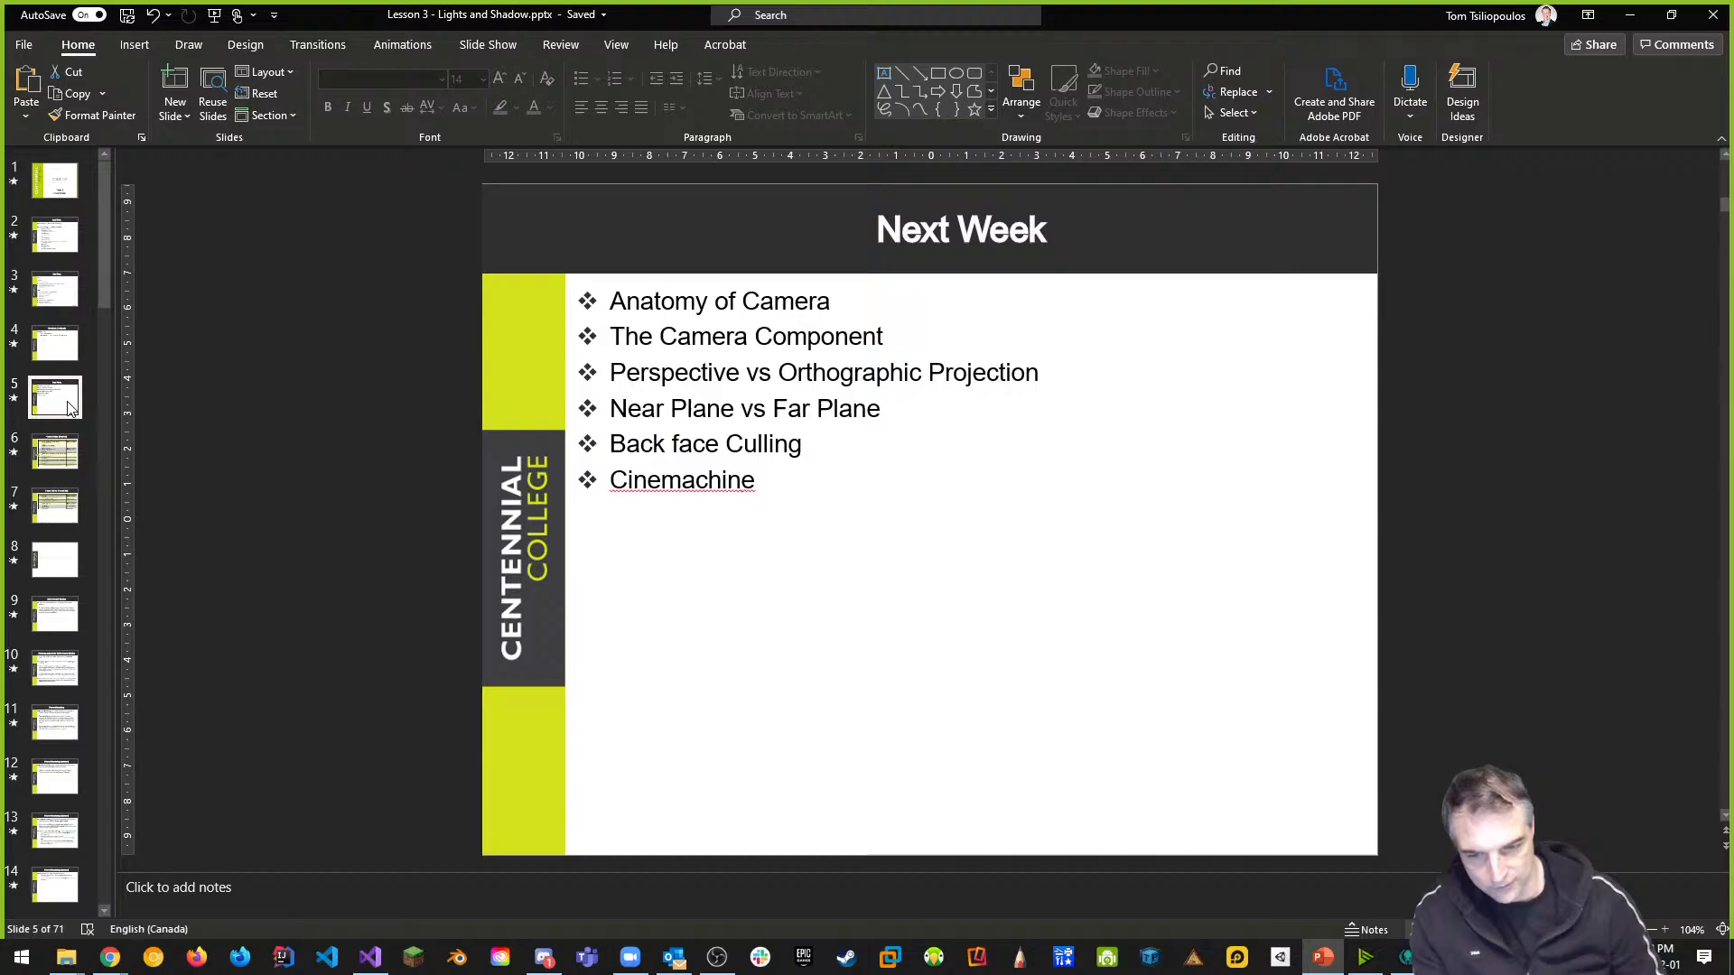
{"action": "left_click", "coordinate": [61, 337]}
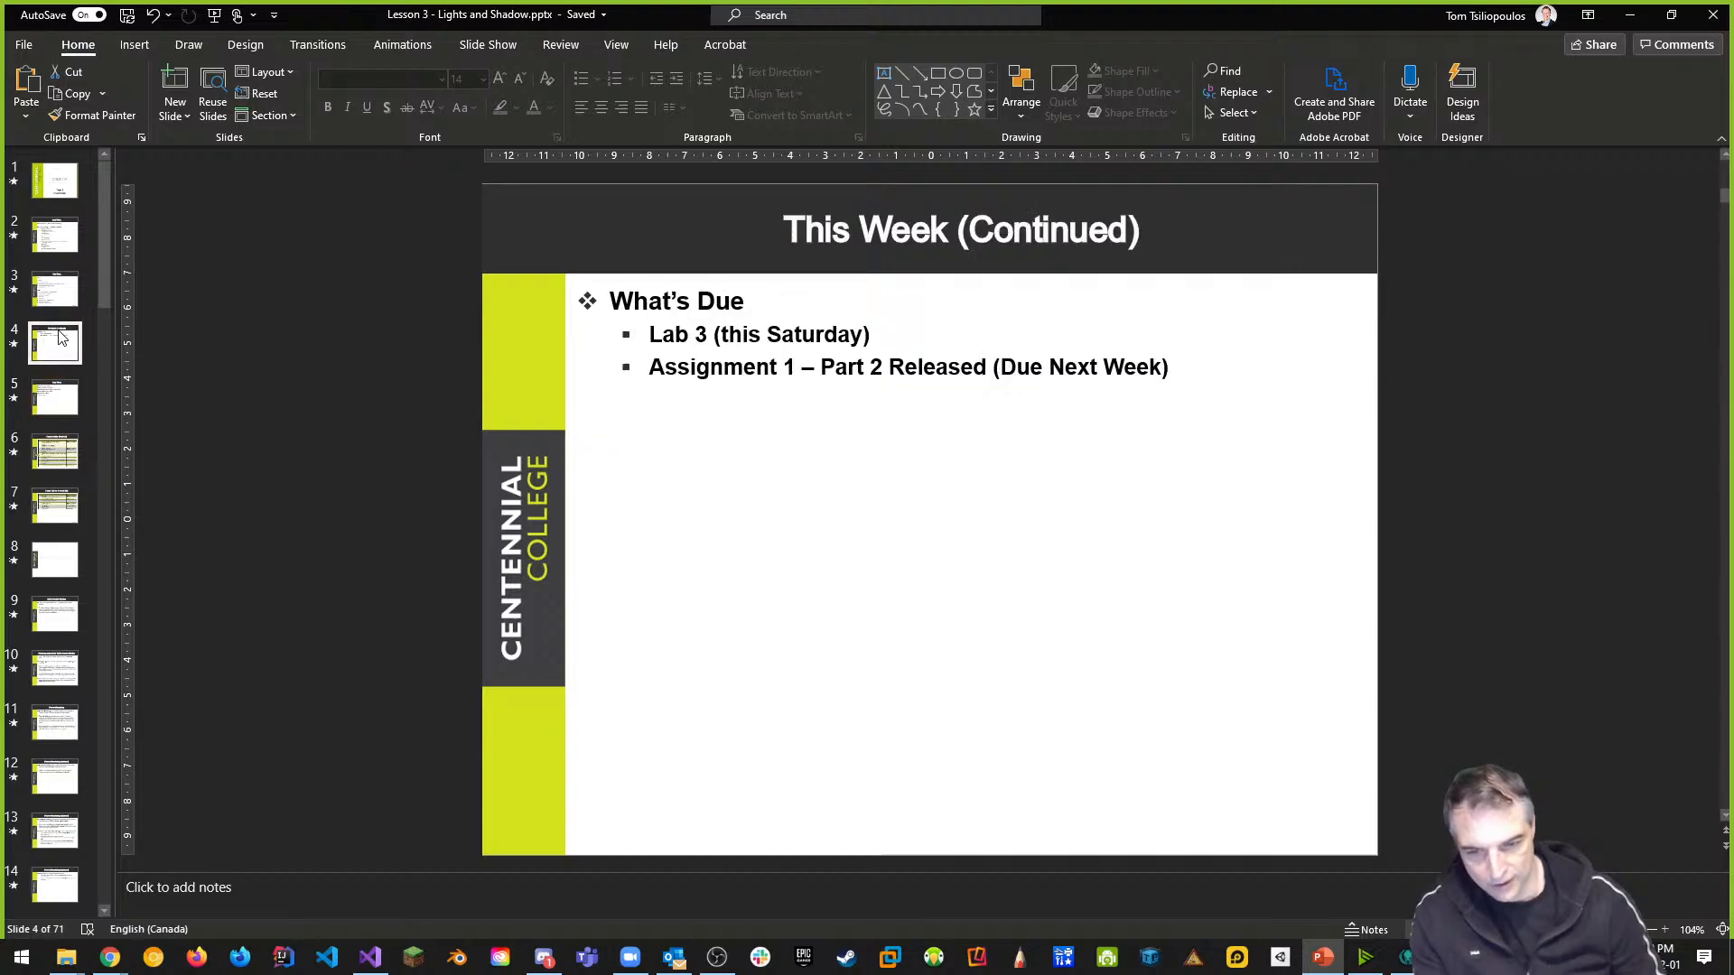
{"action": "left_click", "coordinate": [61, 395]}
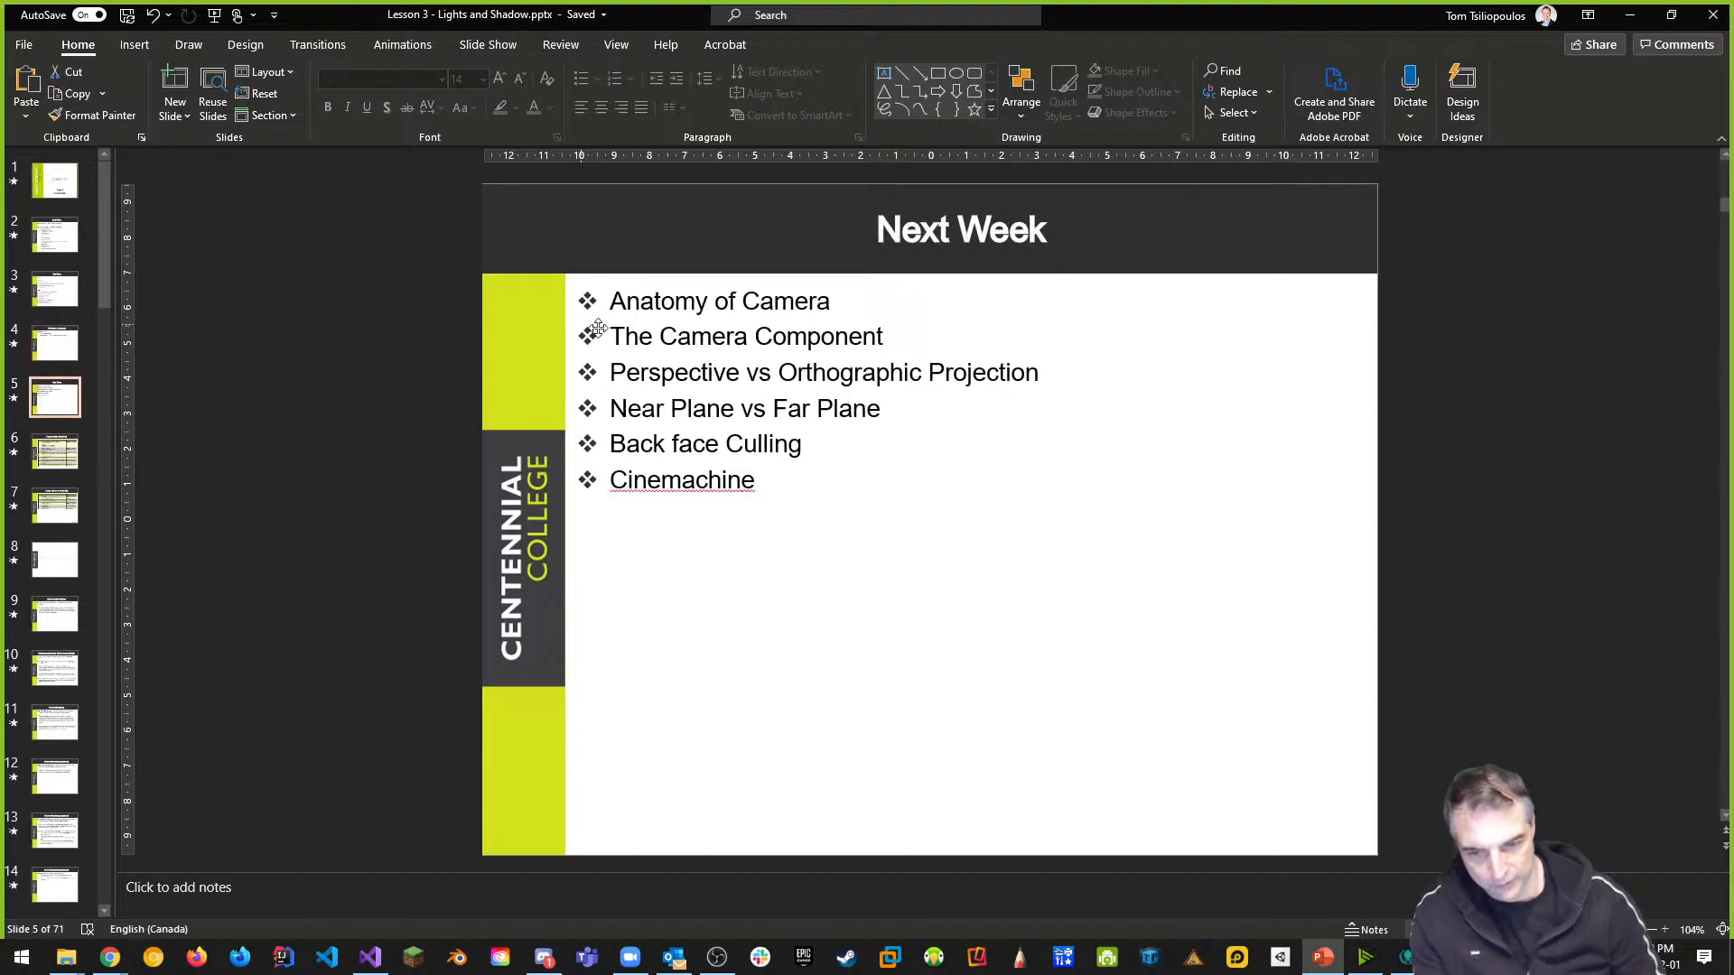